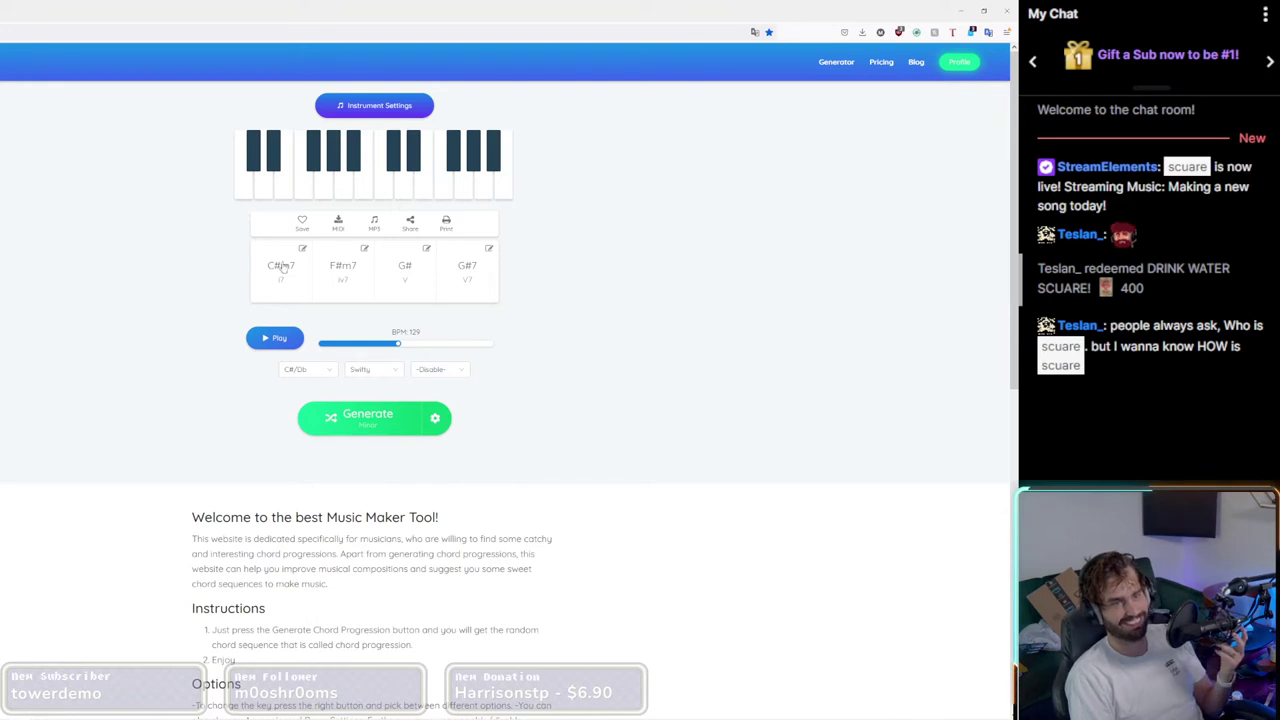
Step: Try to generate a new progression after previewing the C#m7 and F#m7 chords, and reload the chord generator page
{"action": "left_click", "coordinate": [283, 270]}
{"action": "left_click", "coordinate": [322, 274]}
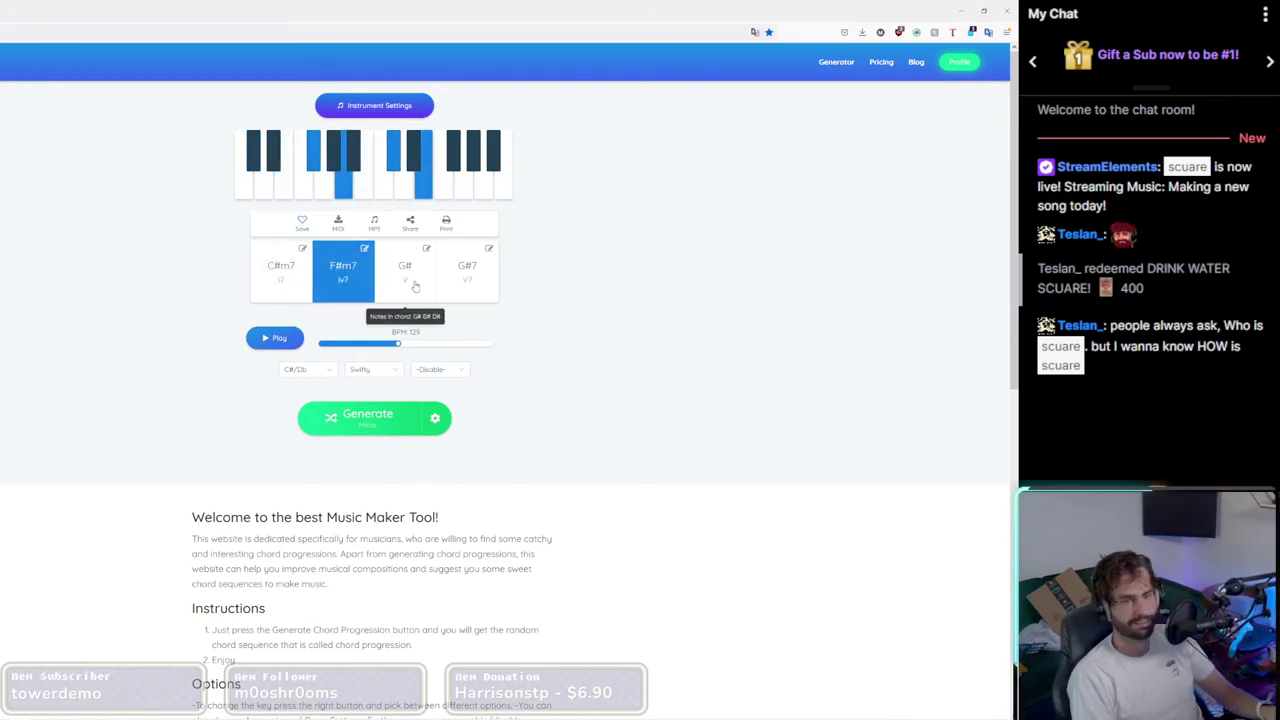
{"action": "left_click", "coordinate": [334, 425]}
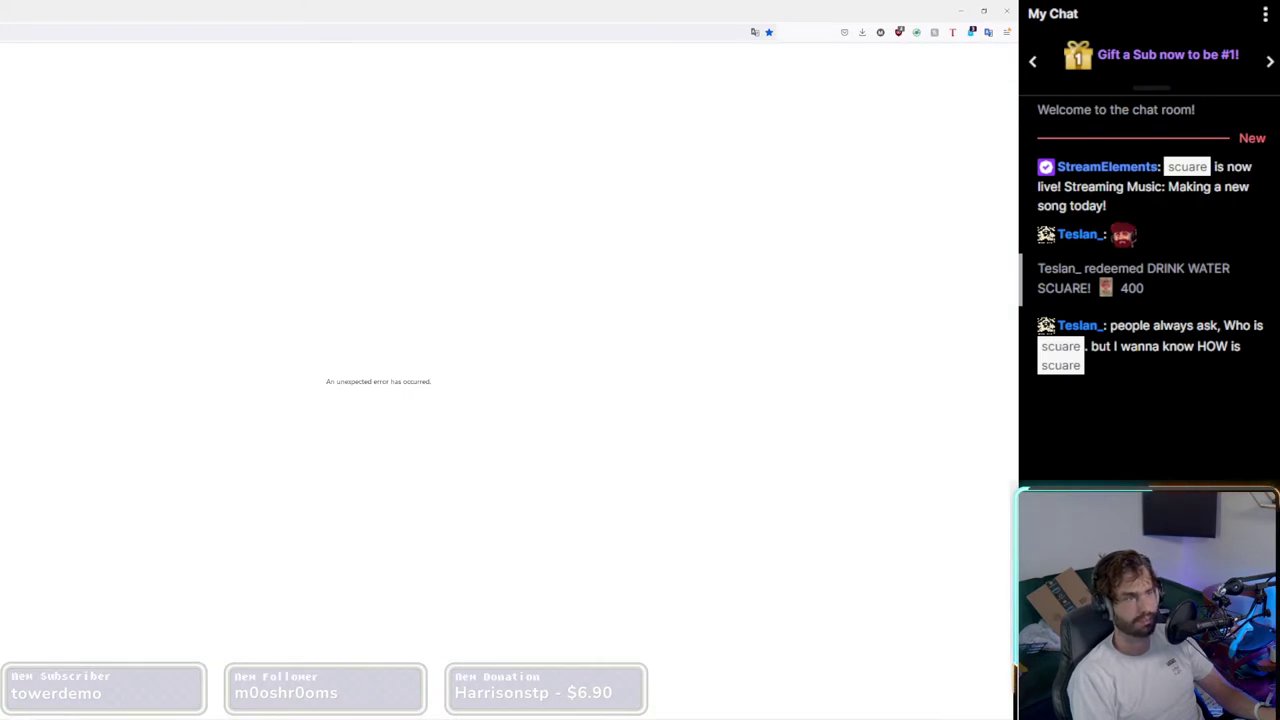
{"action": "key", "text": "F5"}
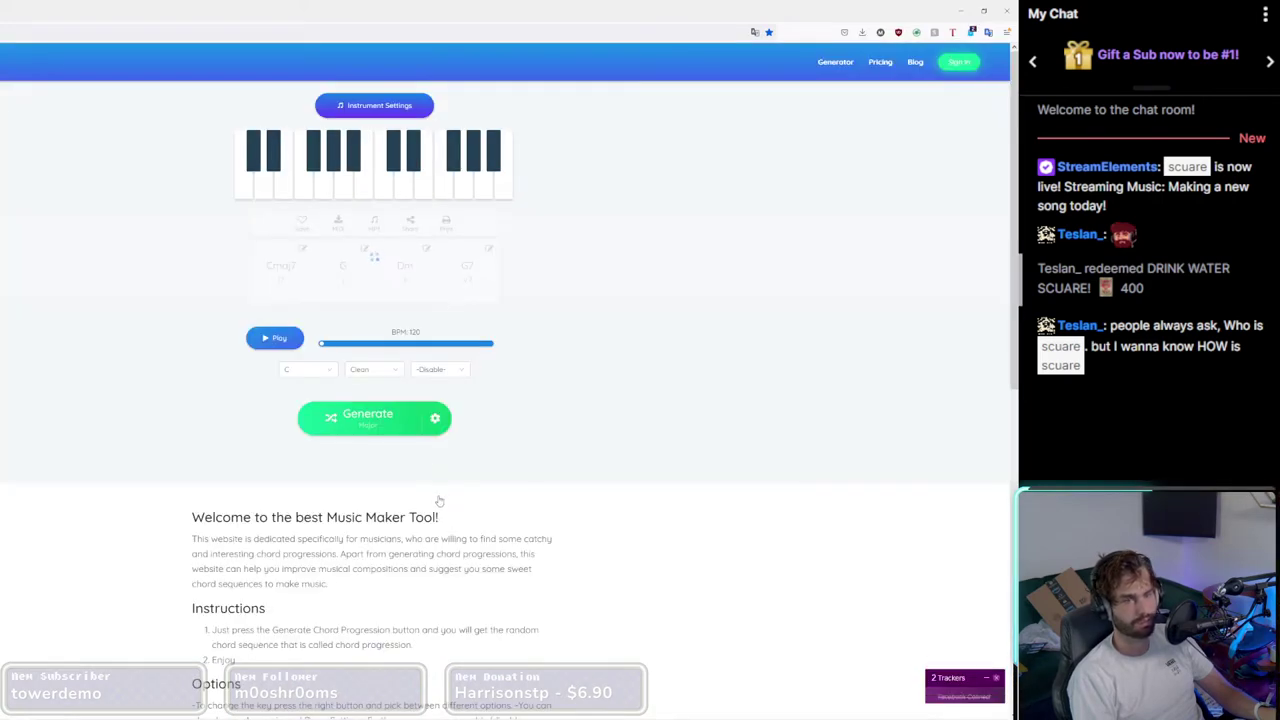
Step: Play the default progression, then generate a new major chord progression and play its first chord
{"action": "left_click", "coordinate": [275, 338]}
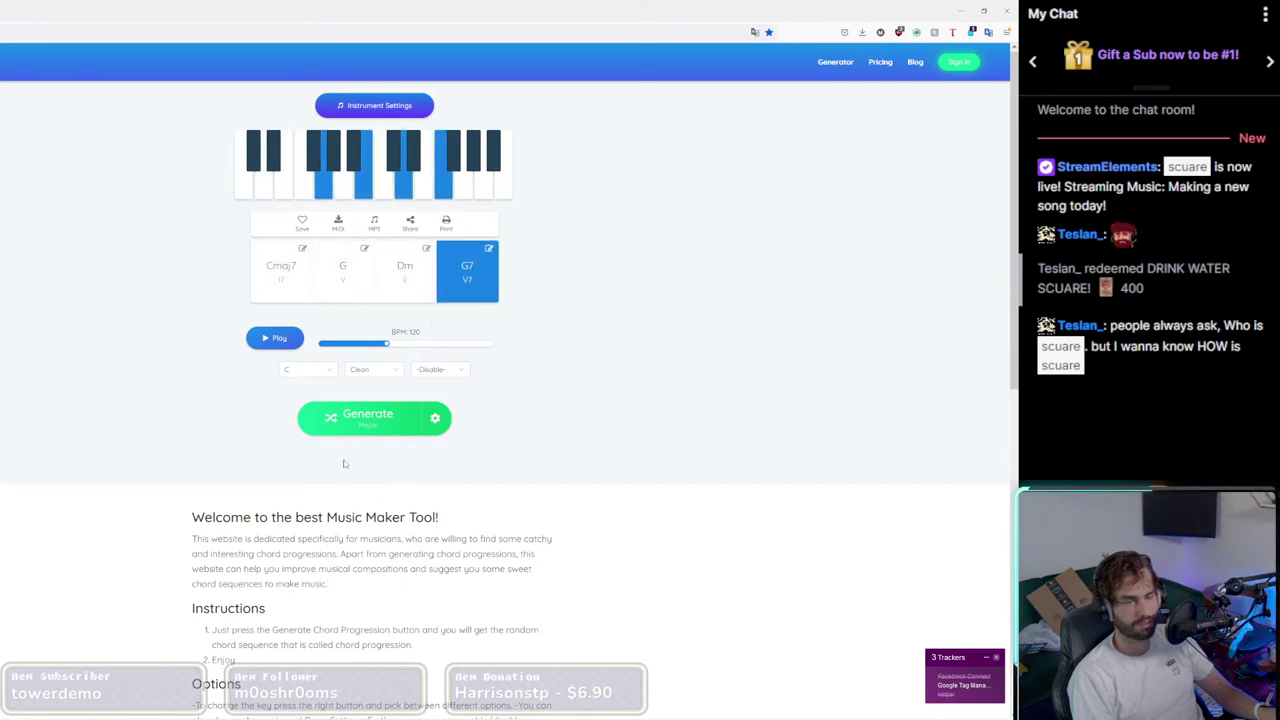
{"action": "left_click", "coordinate": [330, 420]}
{"action": "left_click", "coordinate": [279, 340]}
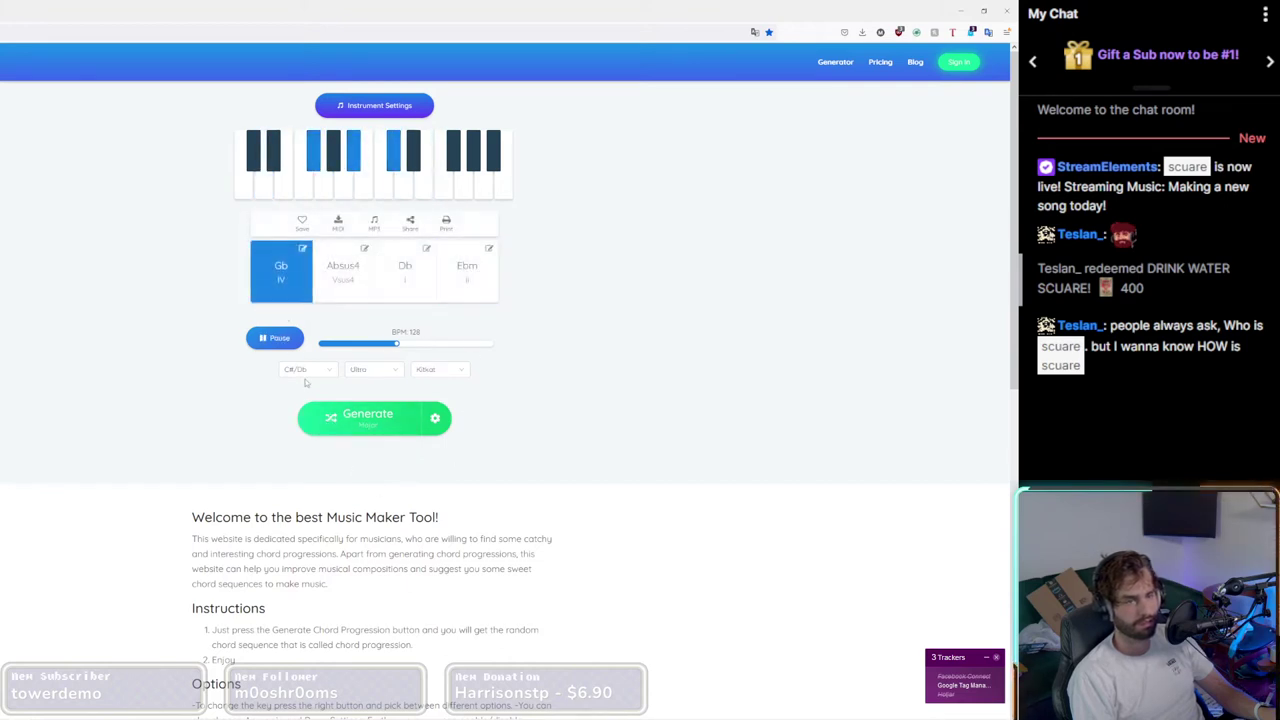
{"action": "left_click", "coordinate": [279, 340]}
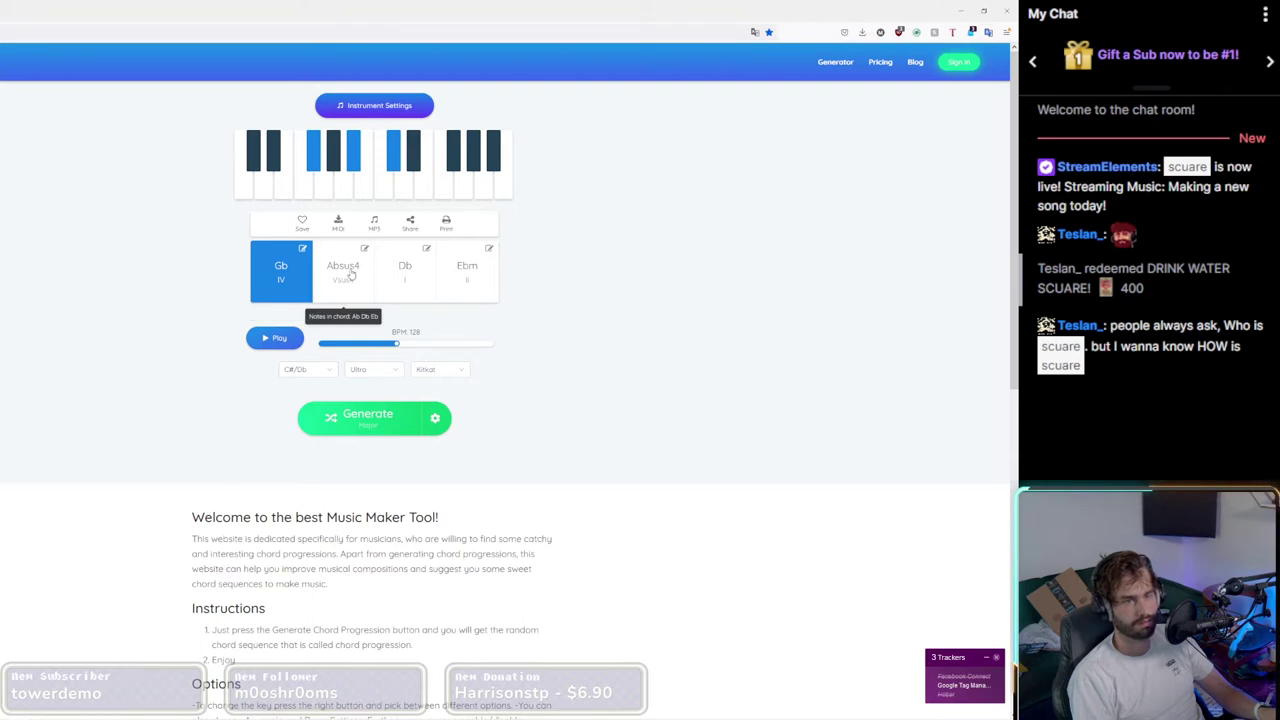
Step: Audition the individual chords of the new progression in order: Gb, Absus4, Db and Ebm
{"action": "left_click", "coordinate": [352, 275]}
{"action": "left_click", "coordinate": [400, 280]}
{"action": "left_click", "coordinate": [467, 275]}
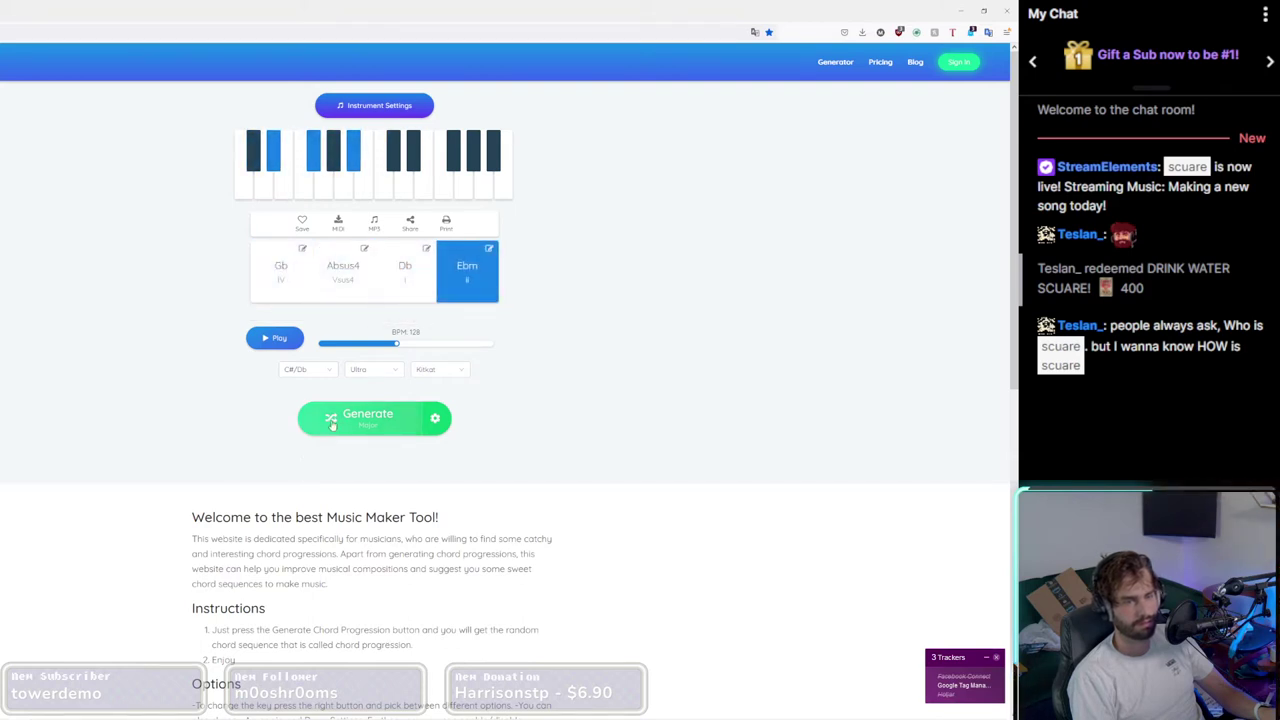
{"action": "left_click", "coordinate": [275, 288]}
{"action": "left_click", "coordinate": [343, 278]}
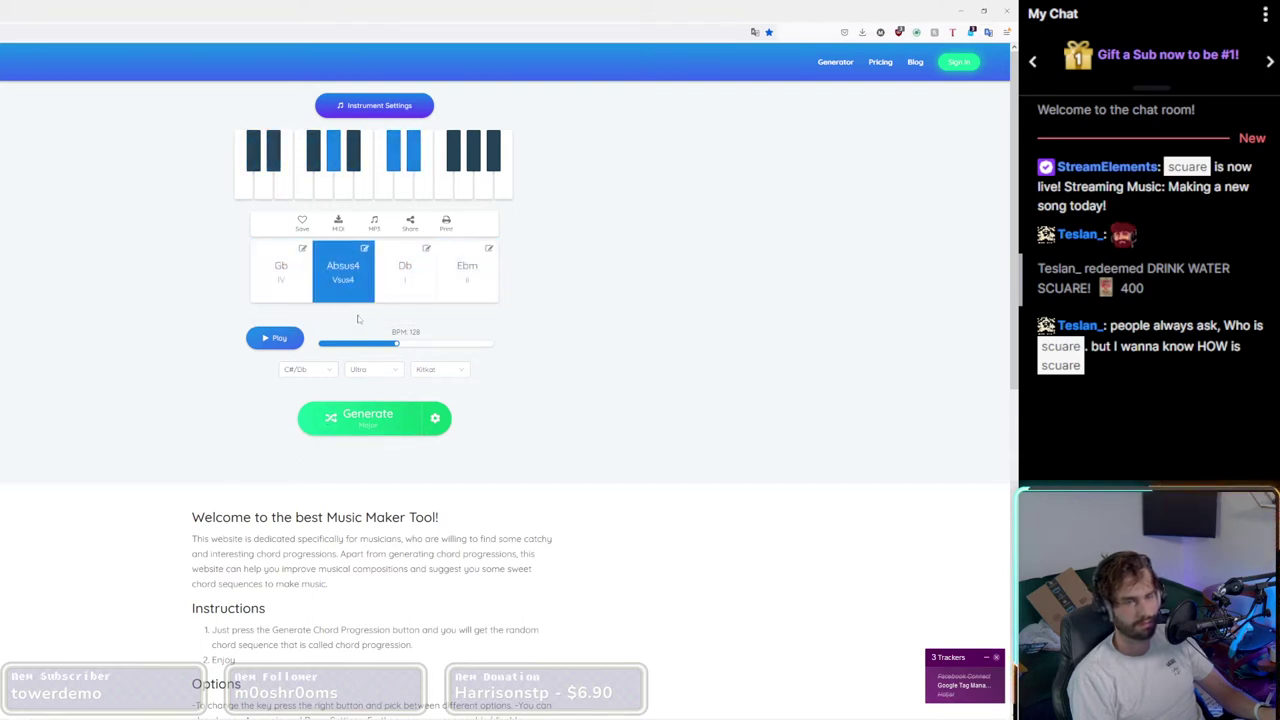
{"action": "left_click", "coordinate": [399, 285]}
{"action": "left_click", "coordinate": [467, 277]}
{"action": "left_click", "coordinate": [343, 276]}
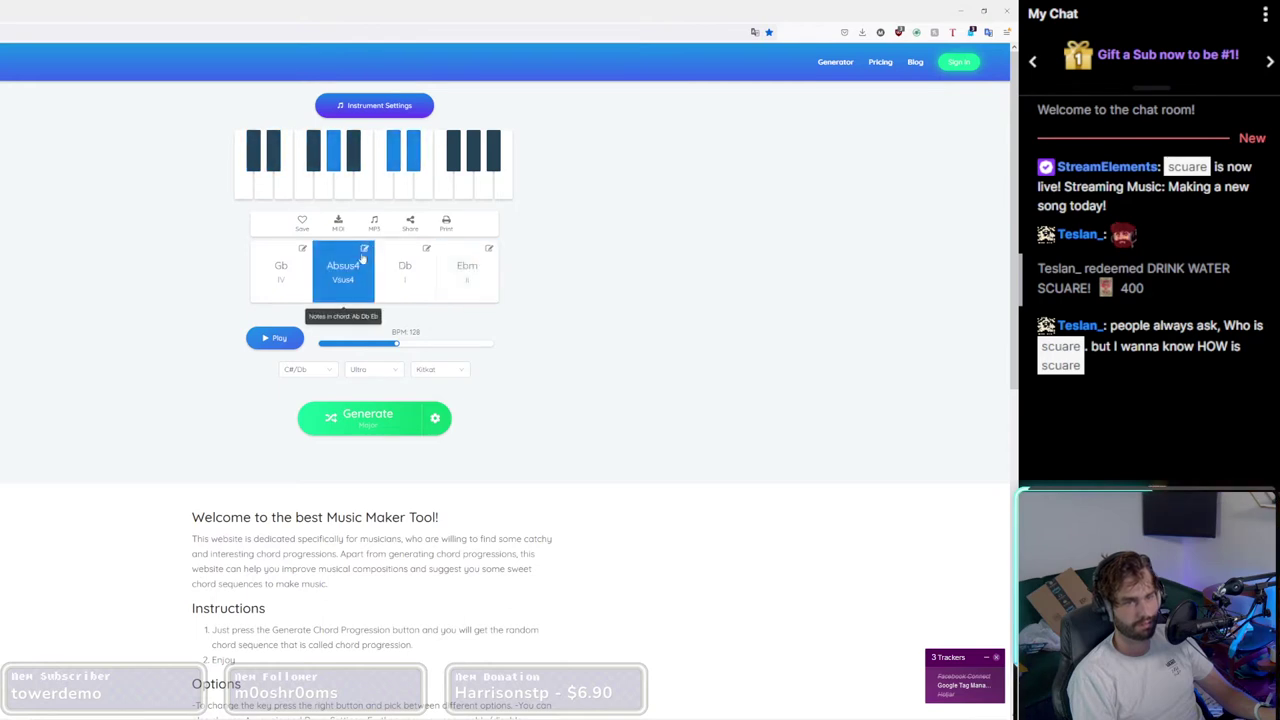
Step: Audition a shortened progression of Gb, Db and Ebm four times, skipping the Absus4 chord
{"action": "left_click", "coordinate": [294, 277]}
{"action": "left_click", "coordinate": [401, 281]}
{"action": "left_click", "coordinate": [466, 280]}
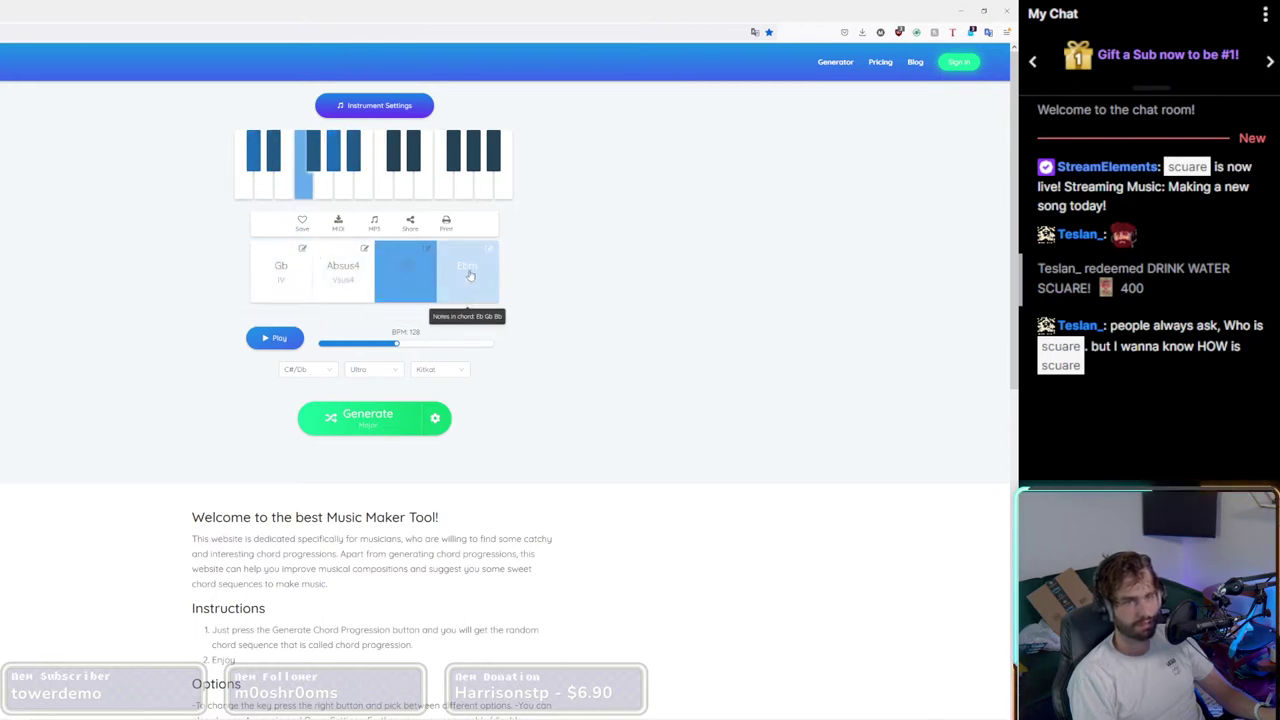
{"action": "left_click", "coordinate": [278, 285]}
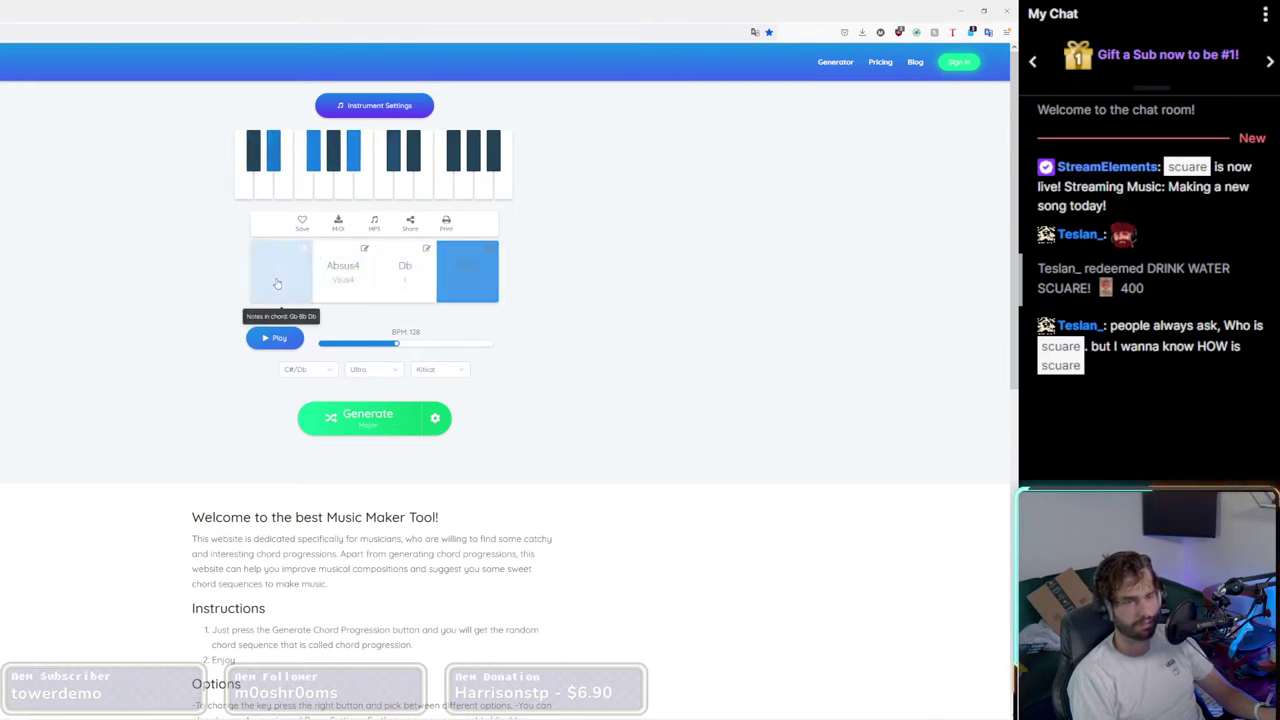
{"action": "left_click", "coordinate": [400, 288]}
{"action": "left_click", "coordinate": [468, 285]}
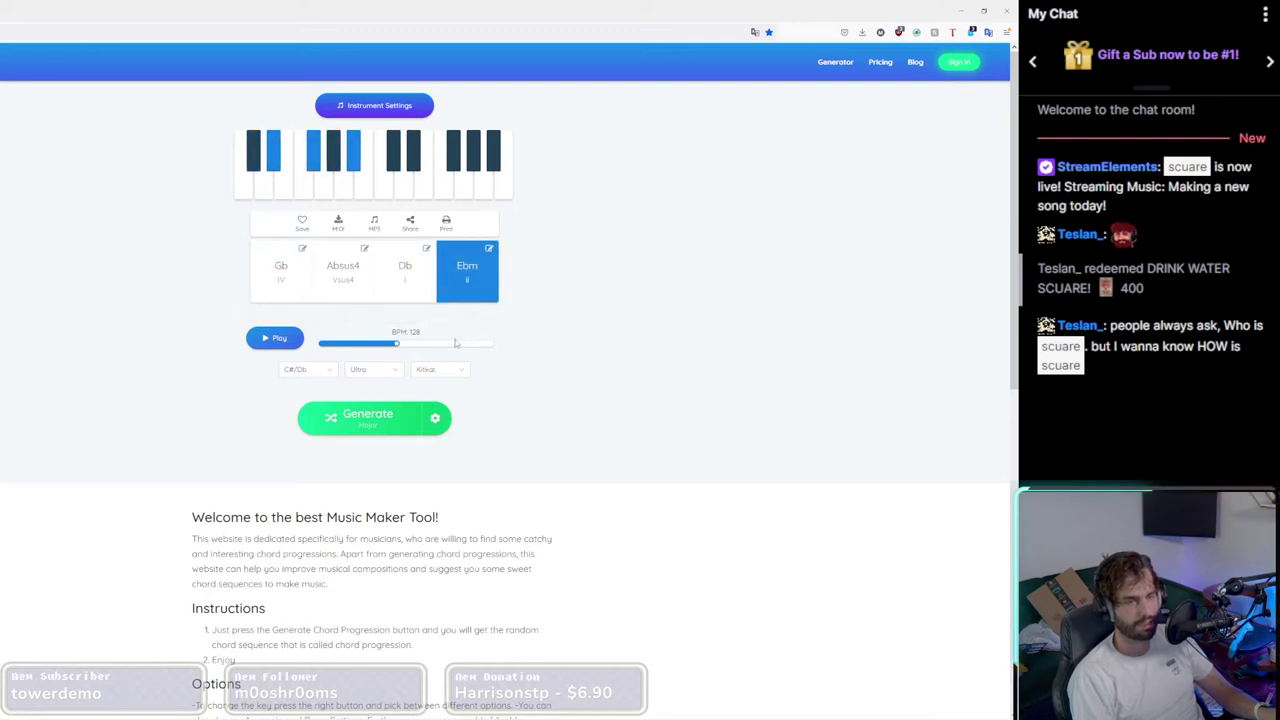
{"action": "left_click", "coordinate": [290, 284]}
{"action": "left_click", "coordinate": [418, 290]}
{"action": "left_click", "coordinate": [478, 290]}
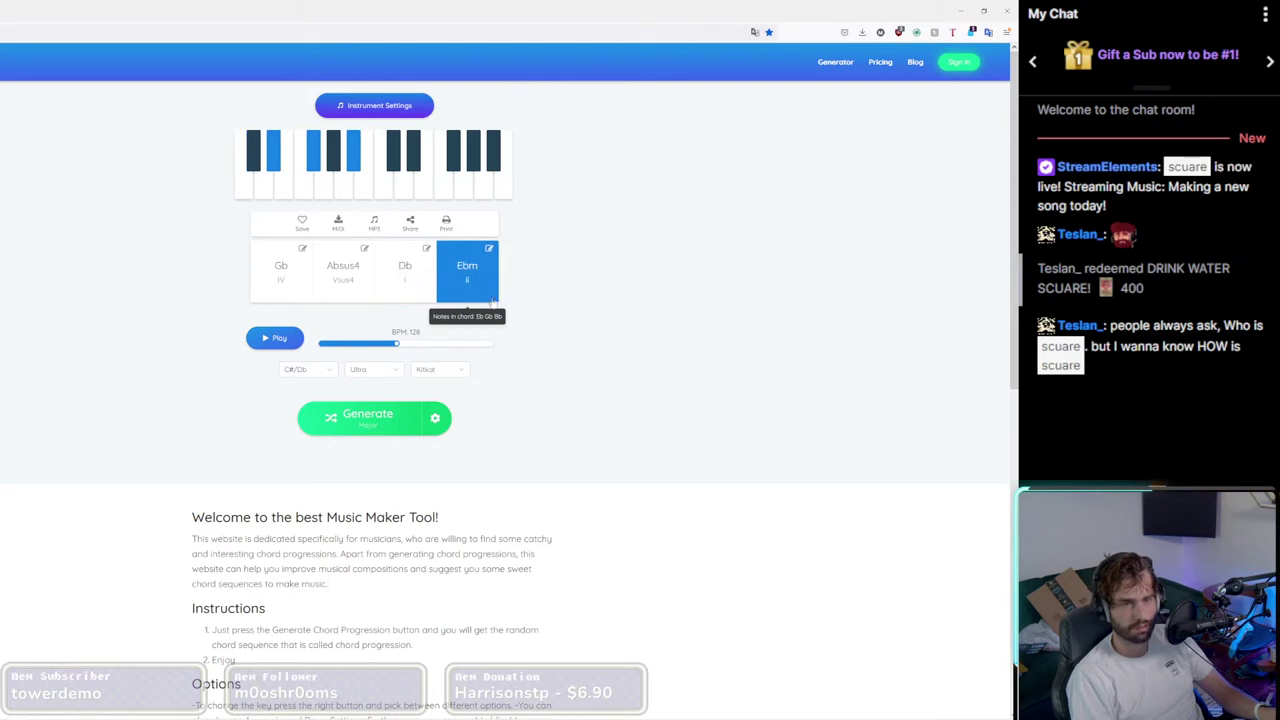
{"action": "left_click", "coordinate": [282, 278]}
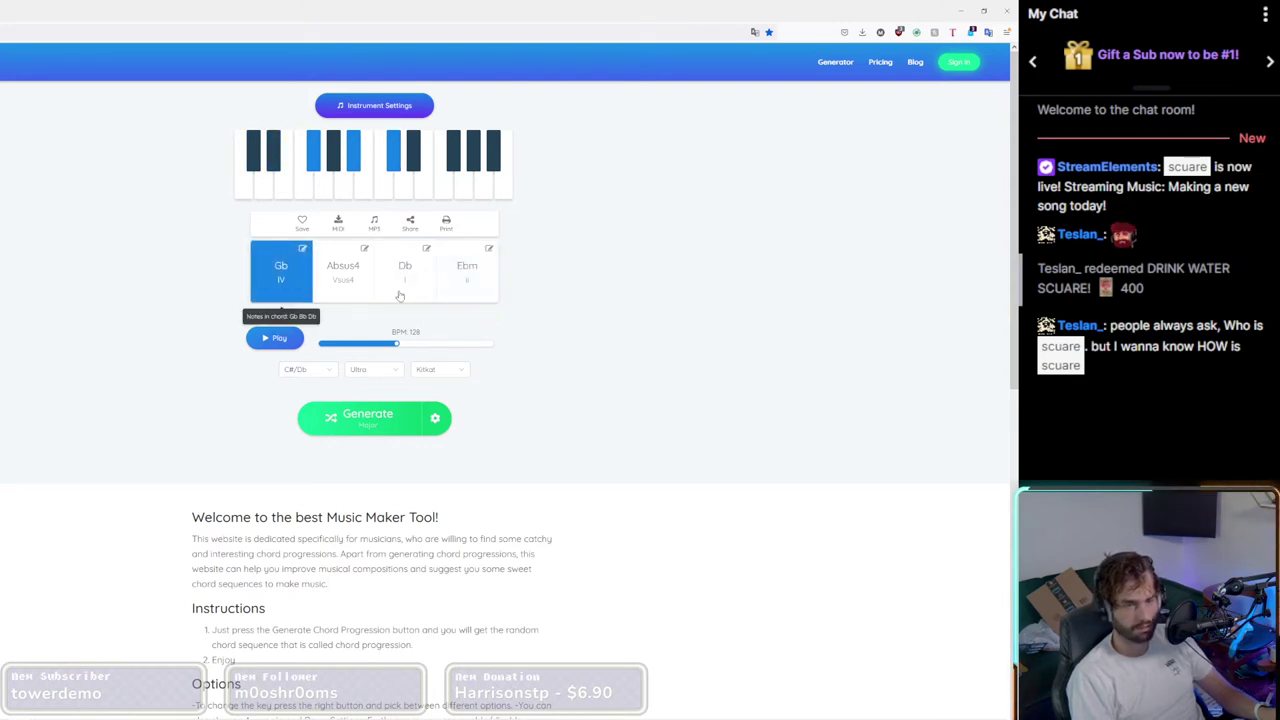
{"action": "left_click", "coordinate": [408, 278]}
{"action": "left_click", "coordinate": [451, 276]}
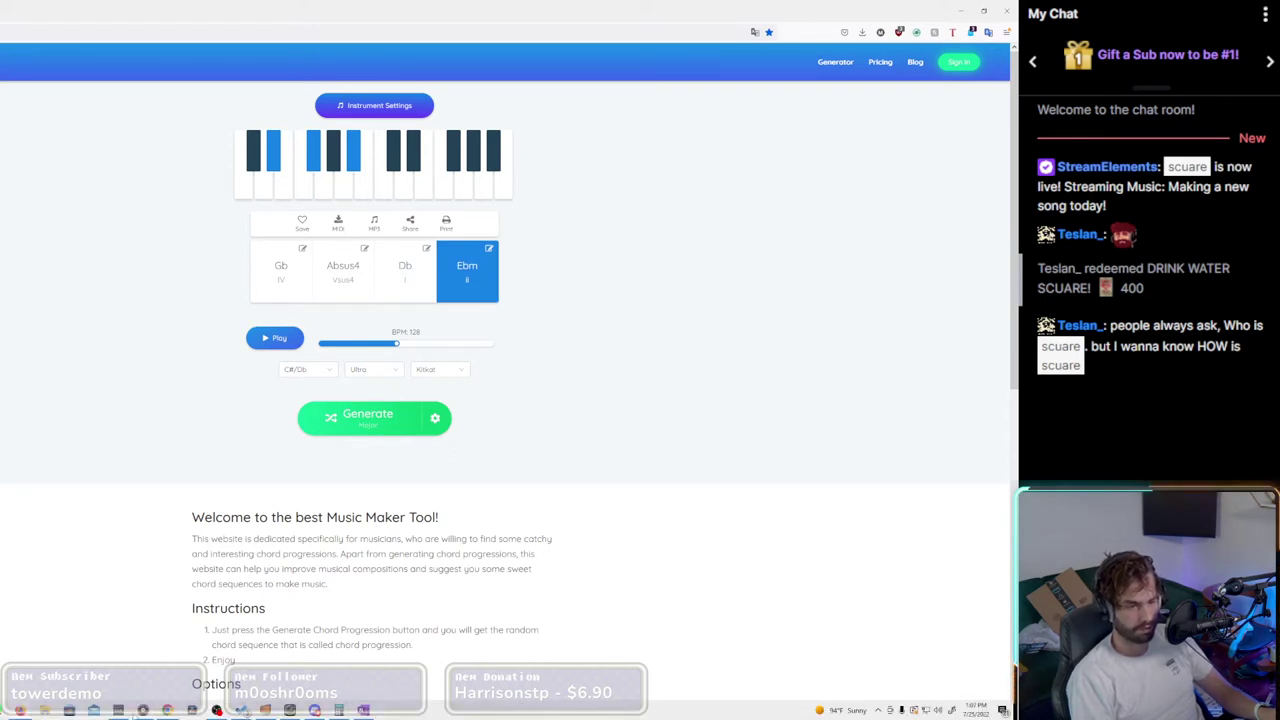
Step: Check Ableton Live, return to the chord generator and replay the Gb, Db, Ebm sequence twice, ending on Gb
{"action": "left_click", "coordinate": [118, 711]}
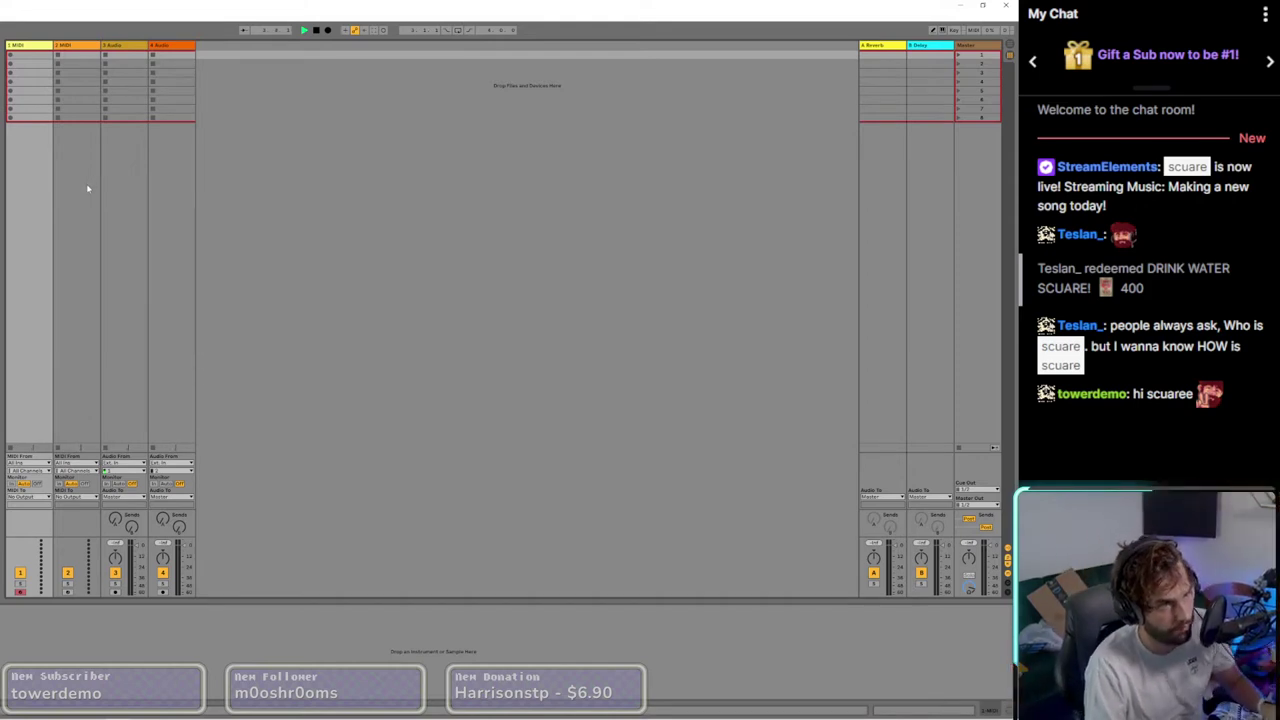
{"action": "key", "text": "alt+Tab"}
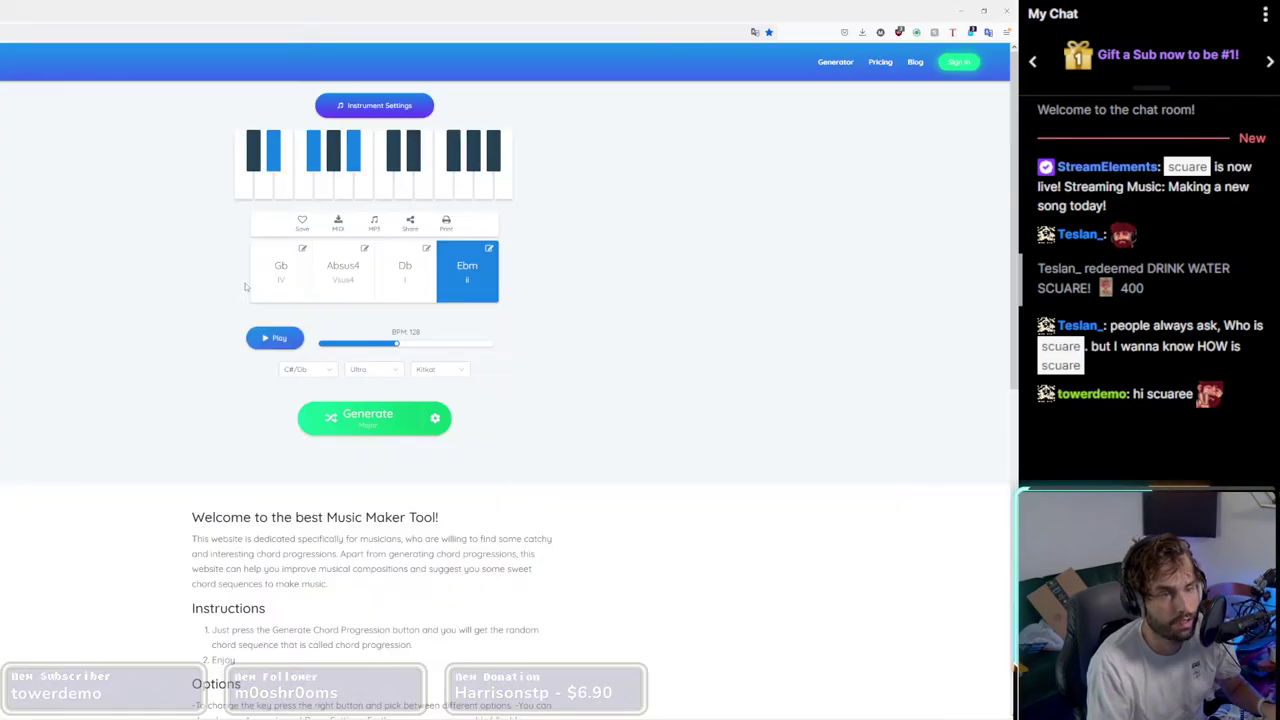
{"action": "left_click", "coordinate": [358, 283]}
{"action": "left_click", "coordinate": [289, 282]}
{"action": "left_click", "coordinate": [402, 286]}
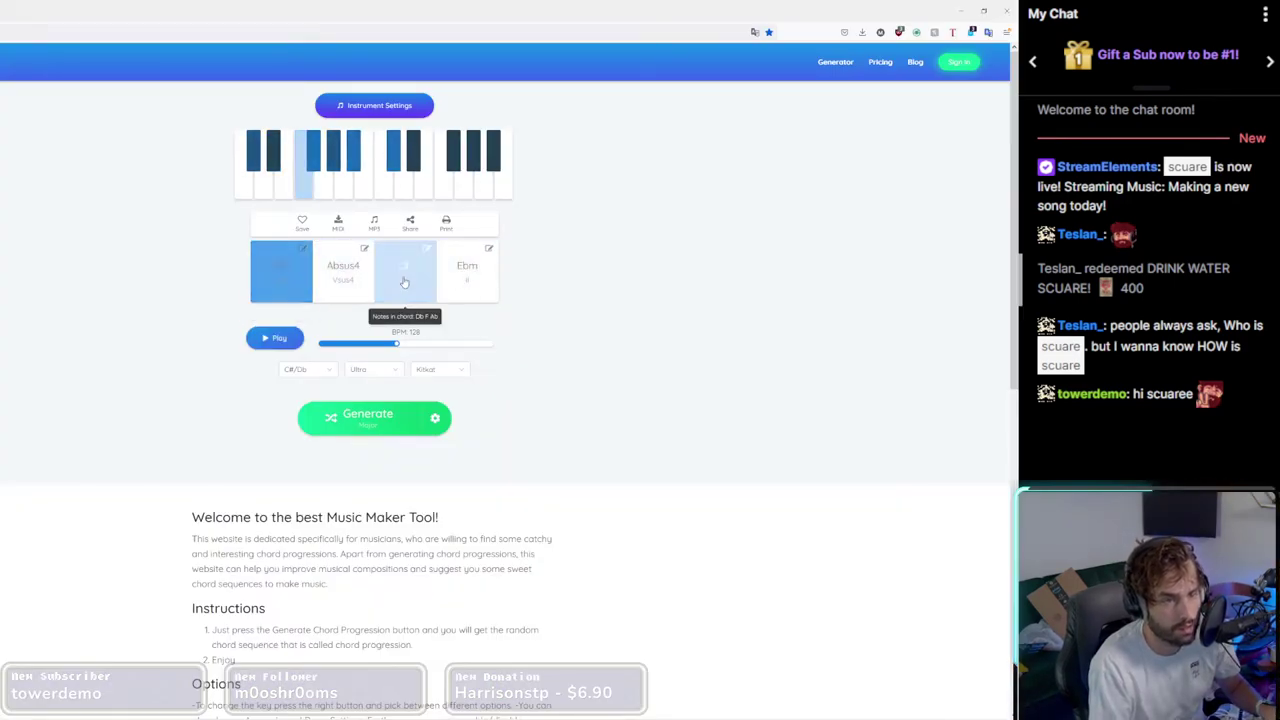
{"action": "left_click", "coordinate": [473, 287]}
{"action": "left_click", "coordinate": [283, 282]}
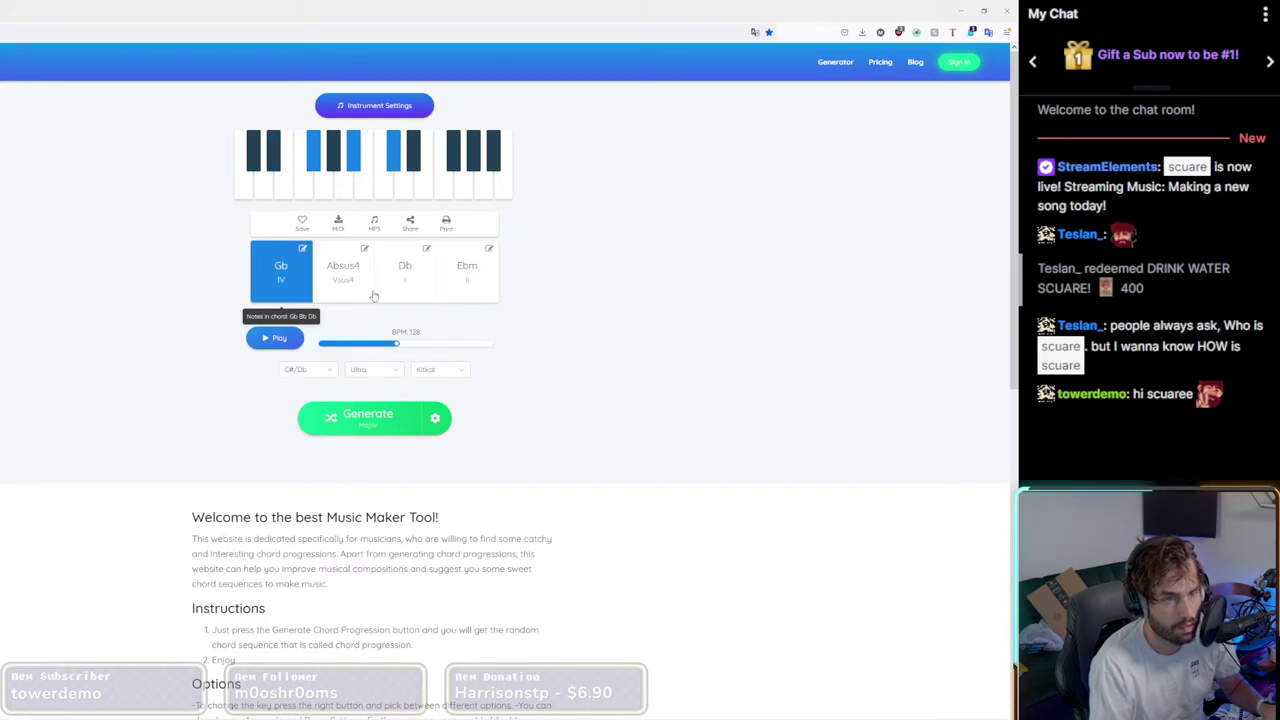
{"action": "left_click", "coordinate": [430, 281]}
{"action": "left_click", "coordinate": [470, 283]}
{"action": "left_click", "coordinate": [283, 284]}
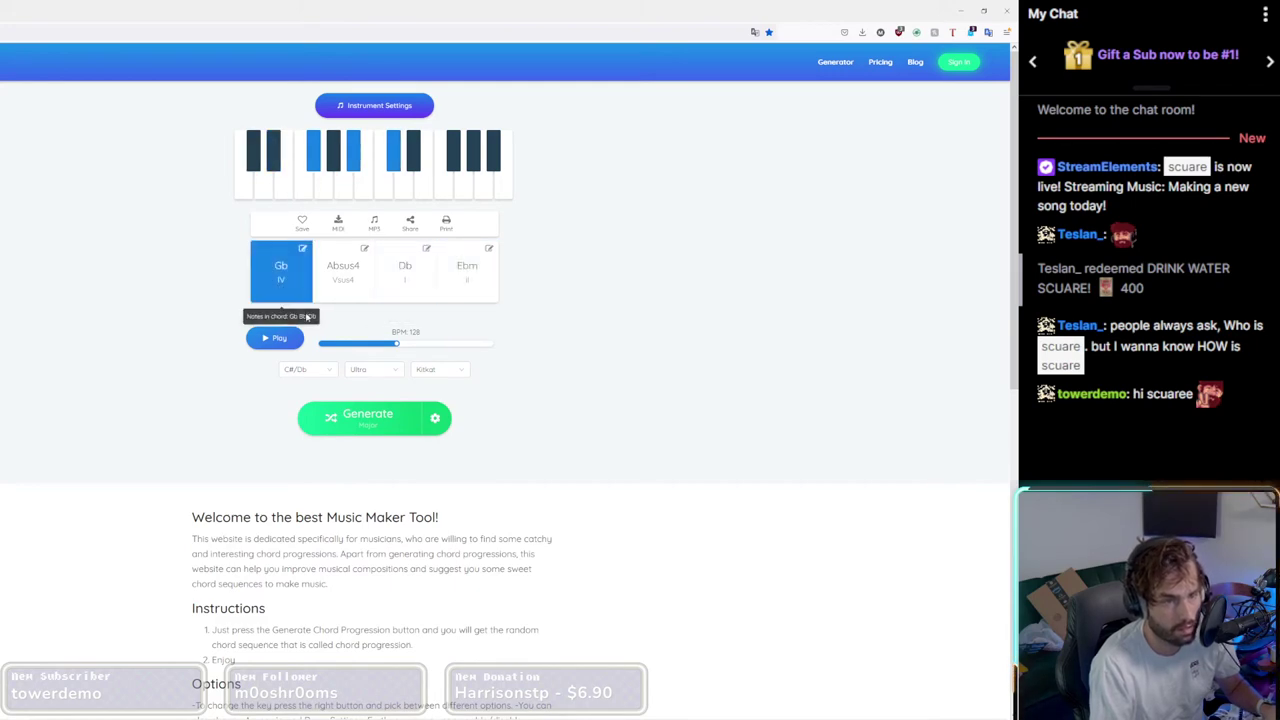
Step: Switch to Ableton Live and filter the Analog Lab V presets by the Downtempo genre
{"action": "key", "text": "alt+Tab"}
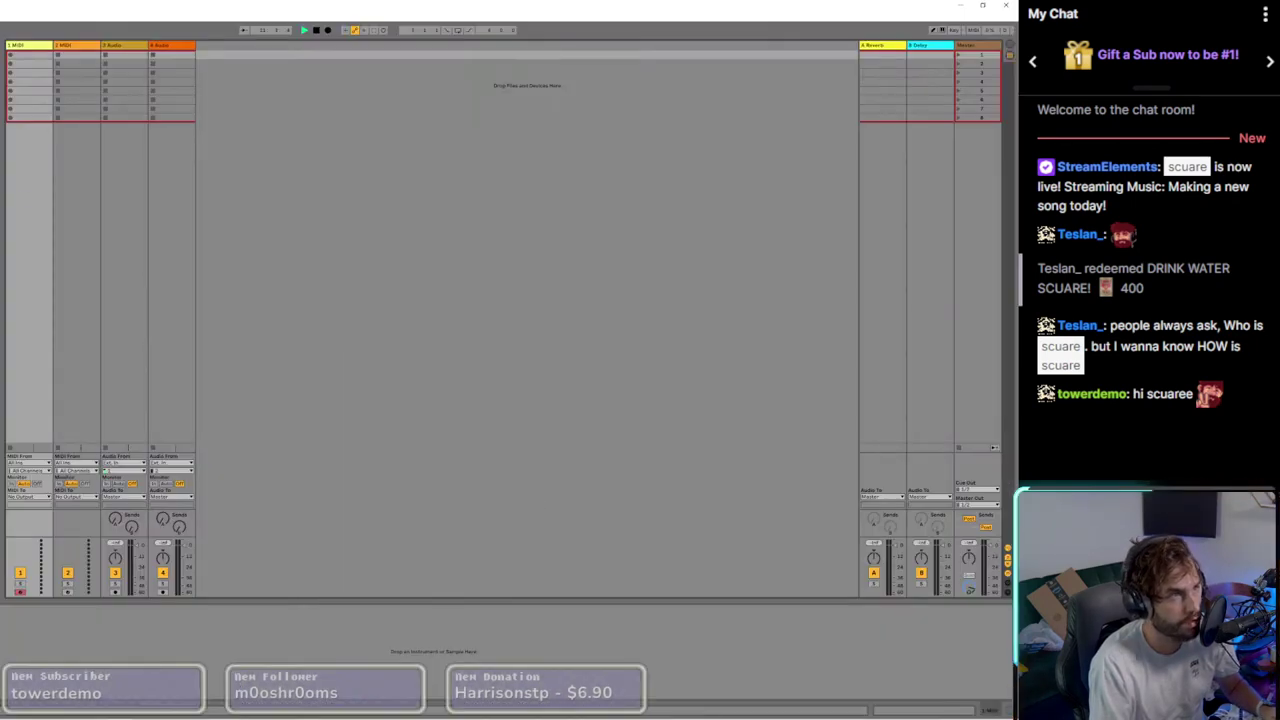
{"action": "key", "text": "alt+Tab"}
{"action": "key", "text": "alt+Tab"}
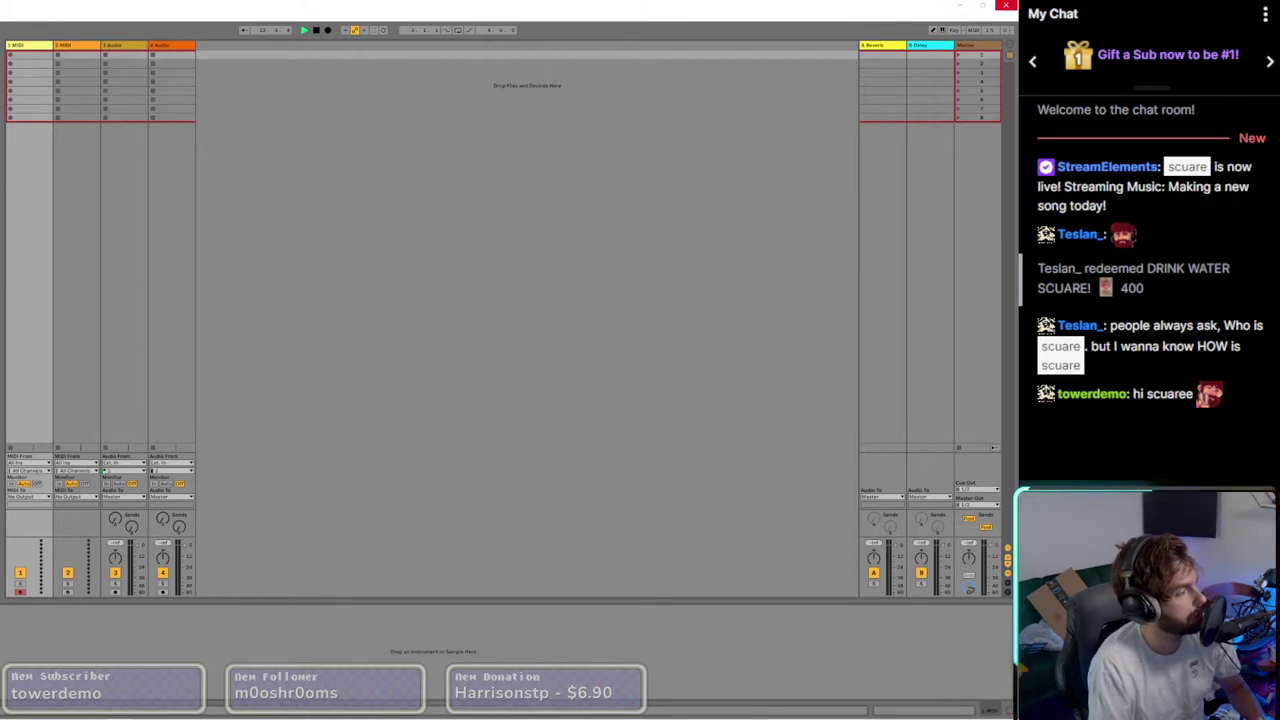
{"action": "key", "text": "ctrl+z"}
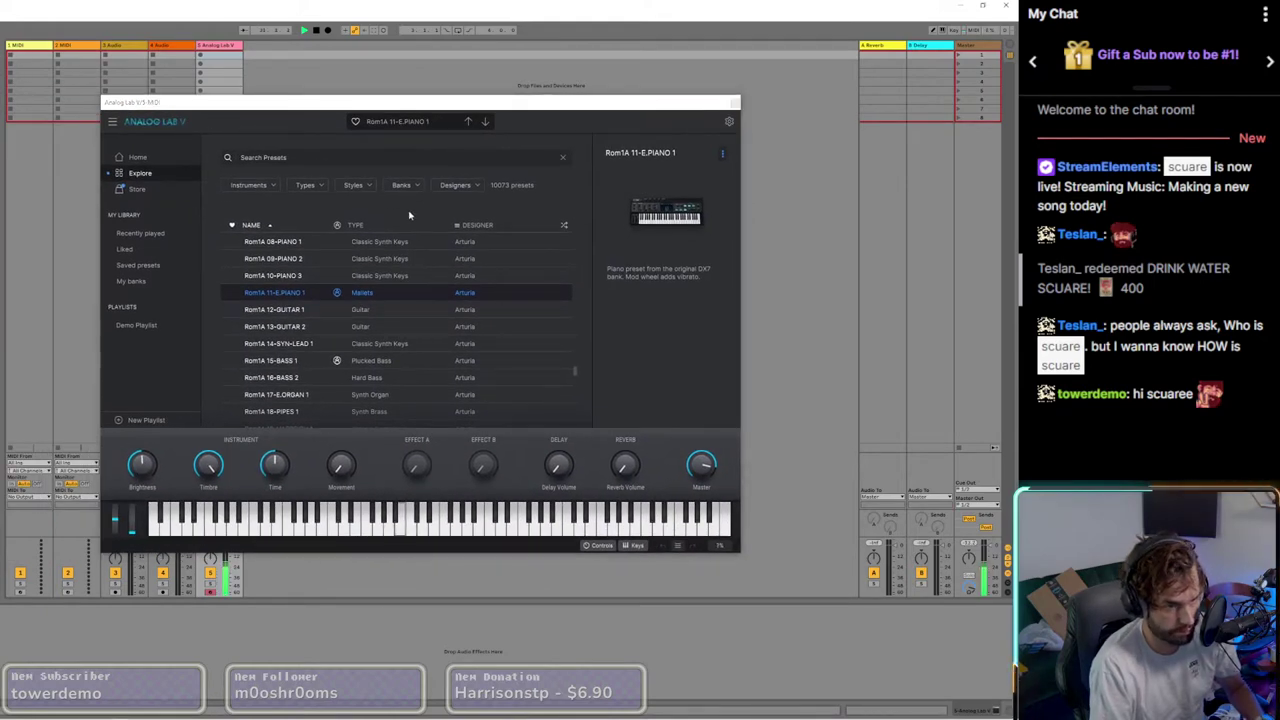
{"action": "left_click", "coordinate": [356, 188]}
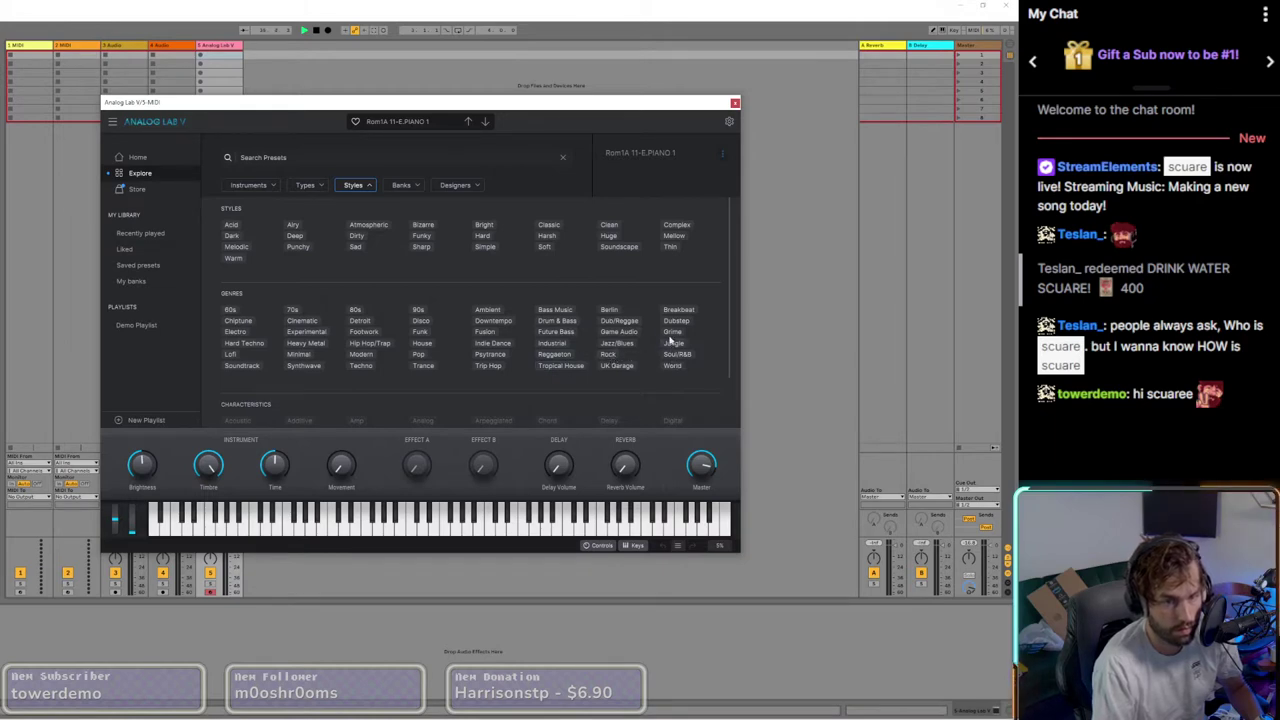
{"action": "left_click", "coordinate": [496, 321]}
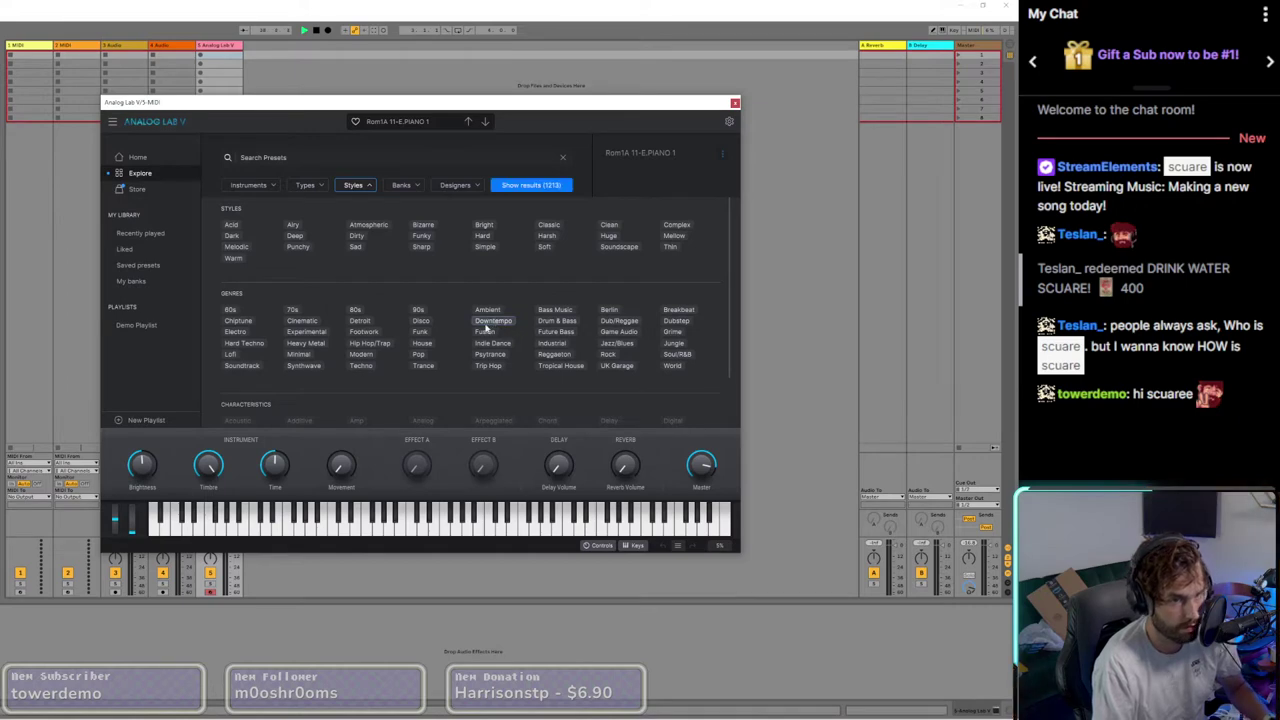
{"action": "left_click", "coordinate": [540, 185]}
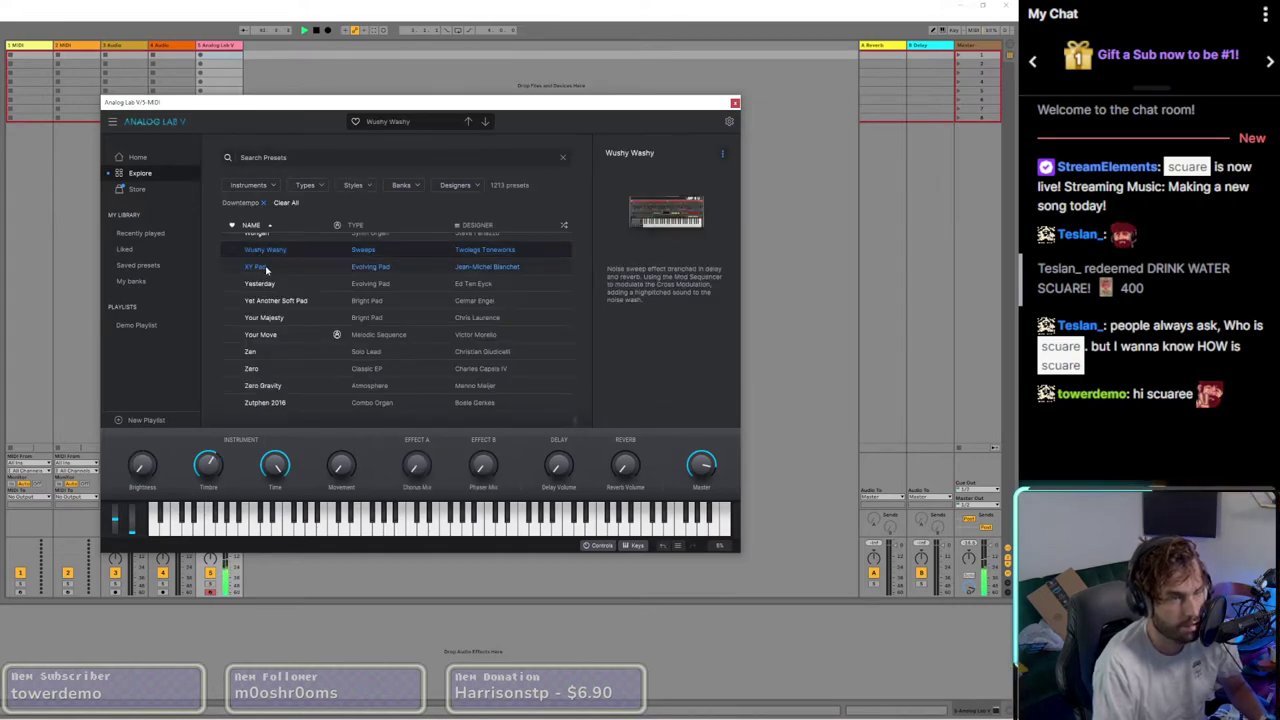
Step: Try out the XY Pad, Yet Another Soft Pad and Your Majesty presets
{"action": "left_click", "coordinate": [265, 267]}
{"action": "left_click", "coordinate": [268, 304]}
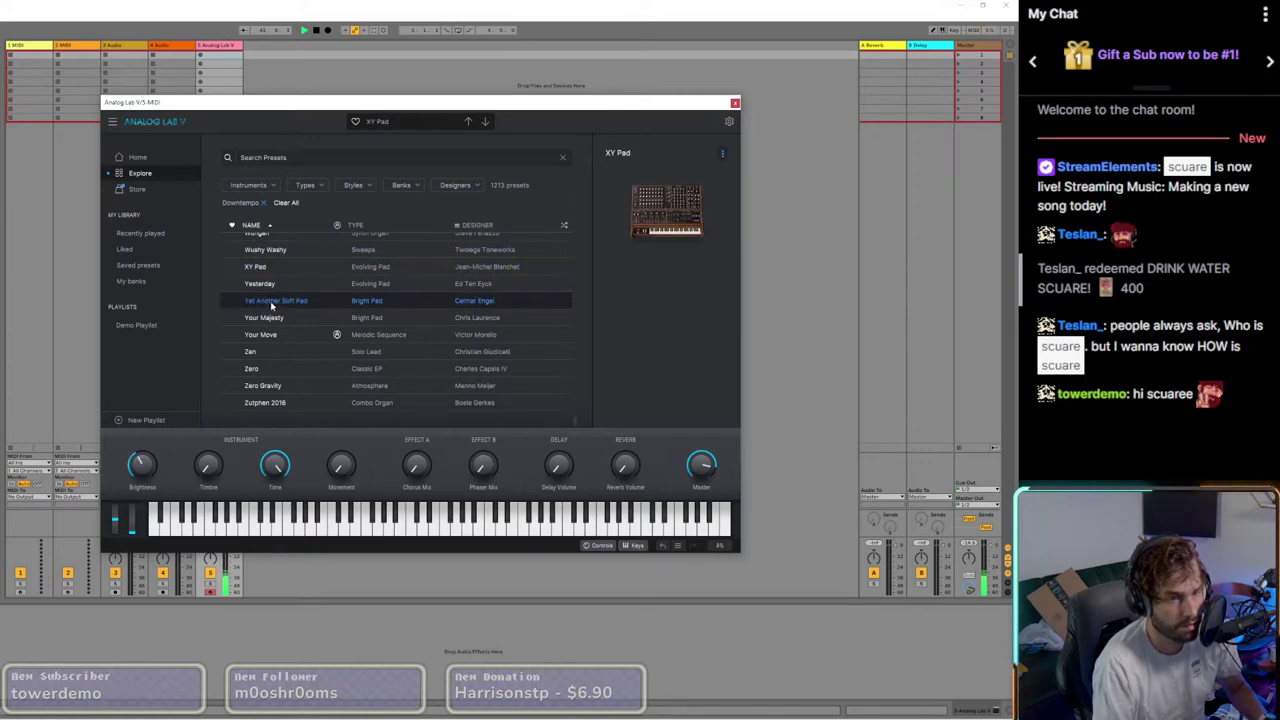
{"action": "left_click", "coordinate": [268, 310]}
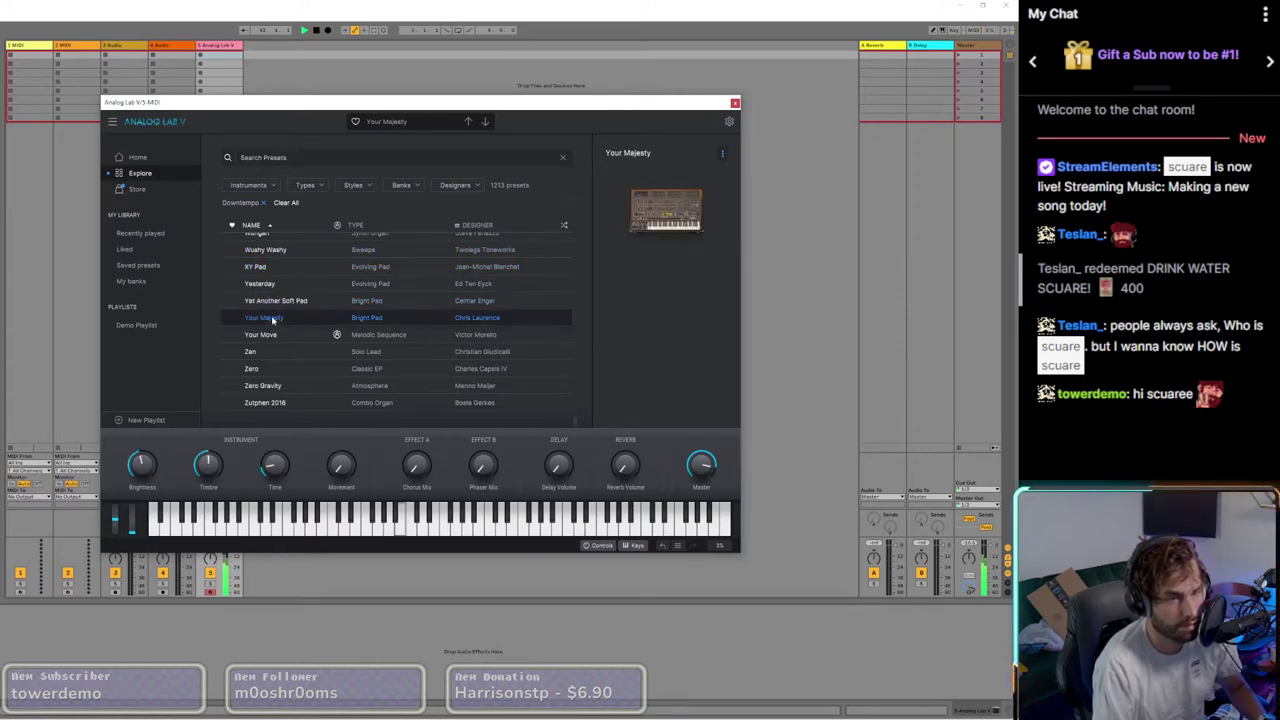
Step: Try the Triangl Width and Tremolo Strings presets, and load the Tremolo Pad preset
{"action": "scroll", "coordinate": [283, 340], "scroll_direction": "up", "scroll_amount": 3}
{"action": "scroll", "coordinate": [283, 340], "scroll_direction": "up", "scroll_amount": 10}
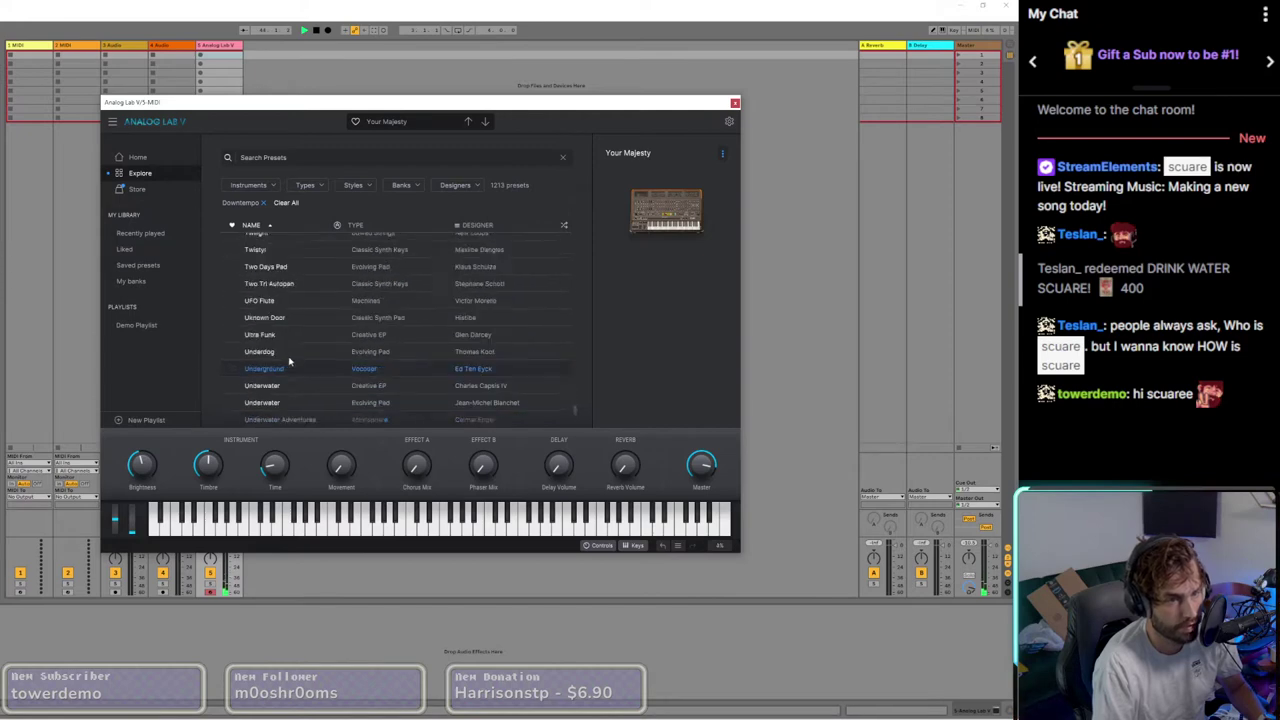
{"action": "left_click", "coordinate": [288, 265]}
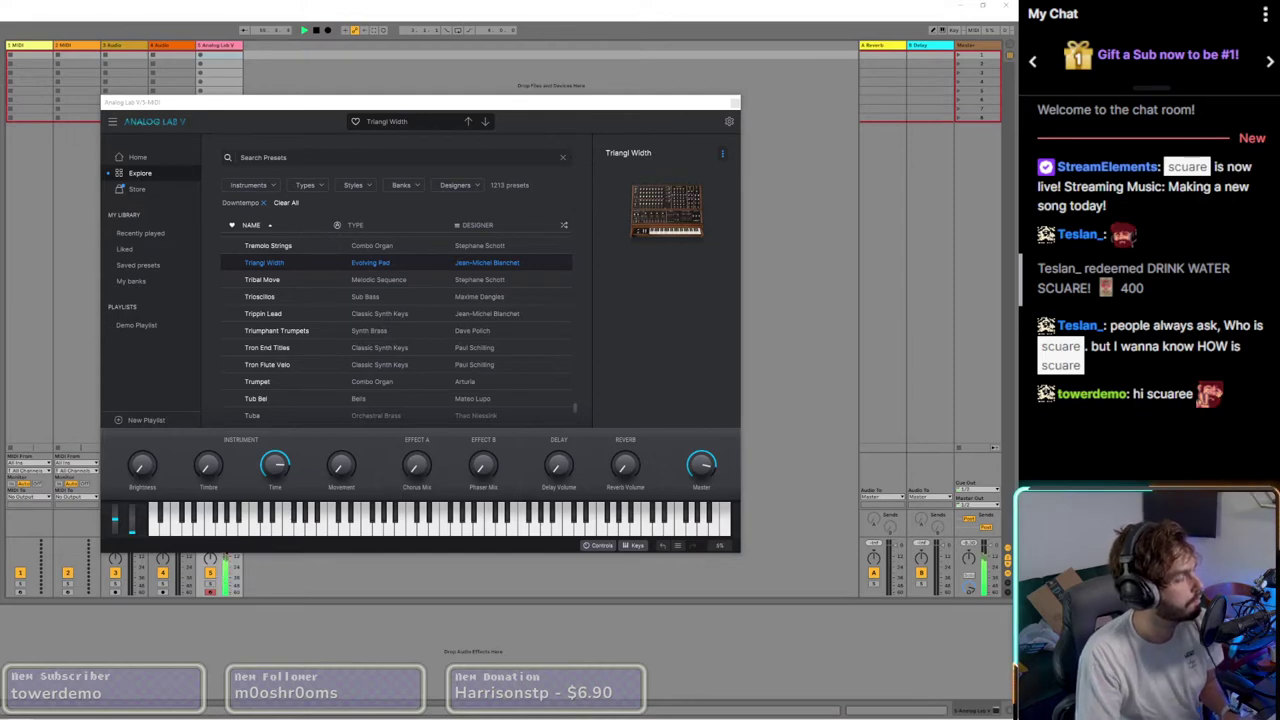
{"action": "mouse_move", "coordinate": [664, 293]}
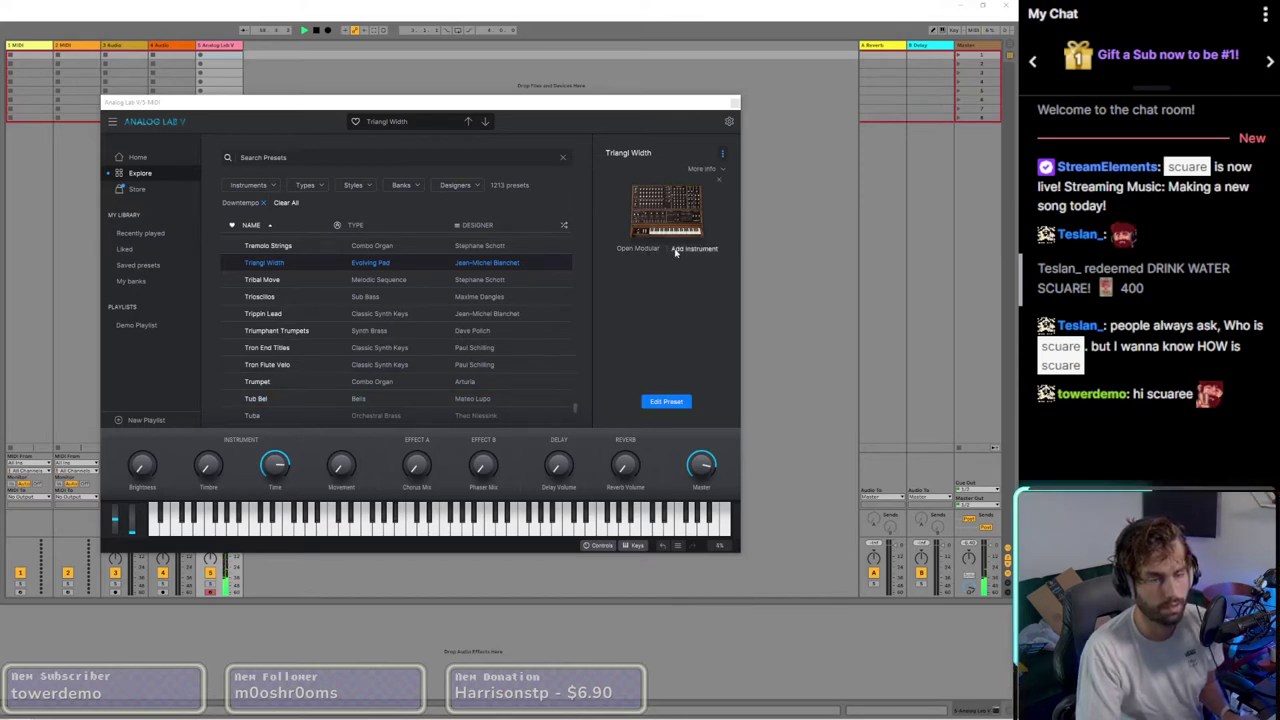
{"action": "left_click", "coordinate": [275, 246]}
{"action": "scroll", "coordinate": [274, 268], "scroll_direction": "up", "scroll_amount": 1}
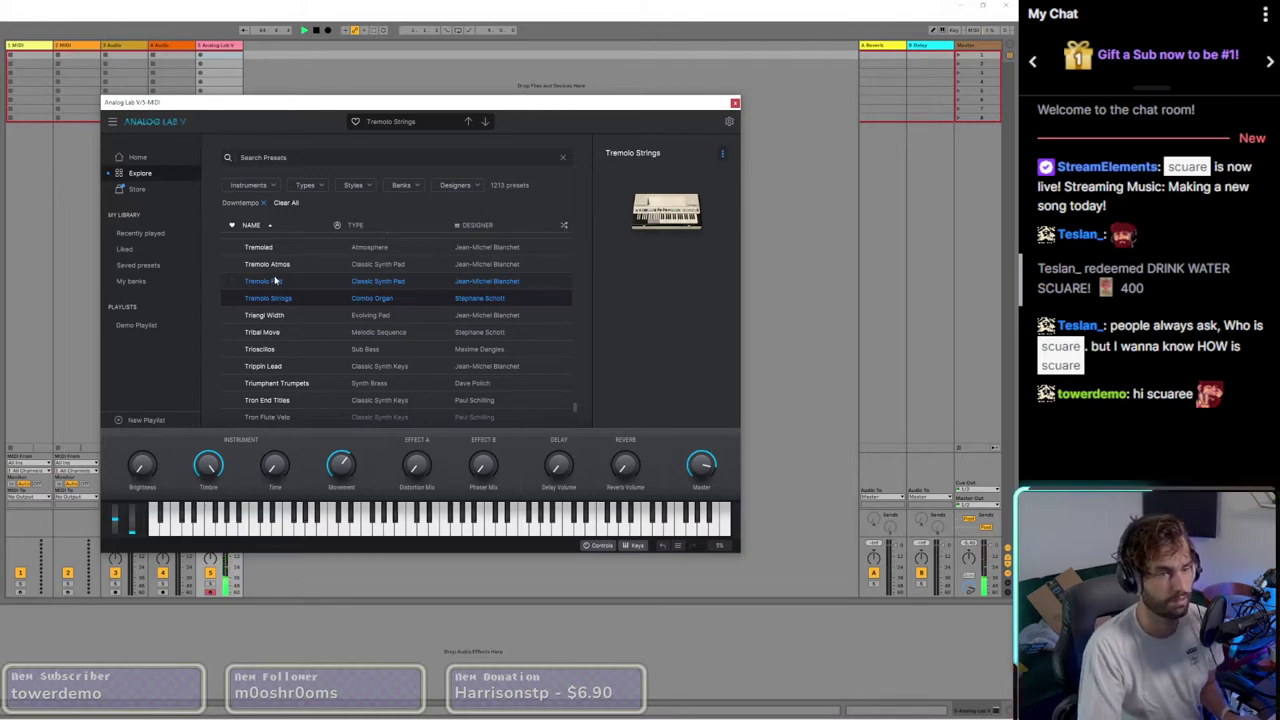
{"action": "left_click", "coordinate": [276, 281]}
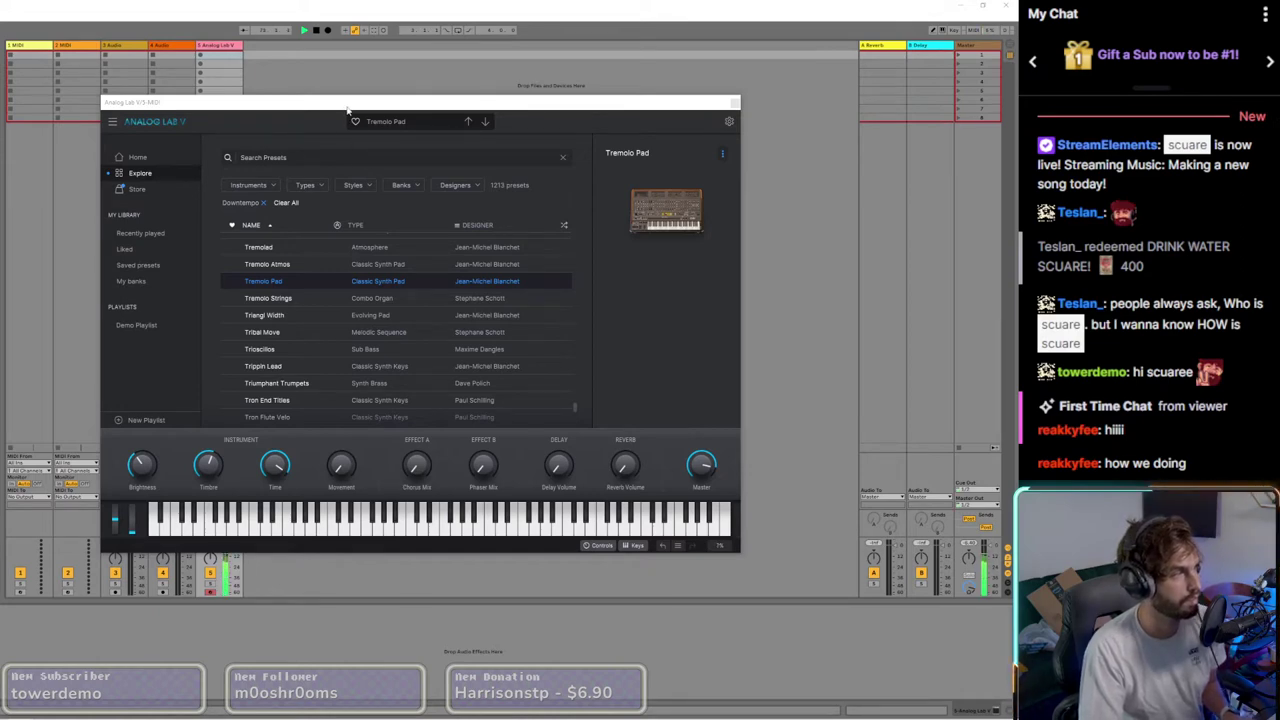
Step: Record a MIDI clip in the first slot of the Analog Lab V track and open its notes
{"action": "left_click", "coordinate": [202, 53]}
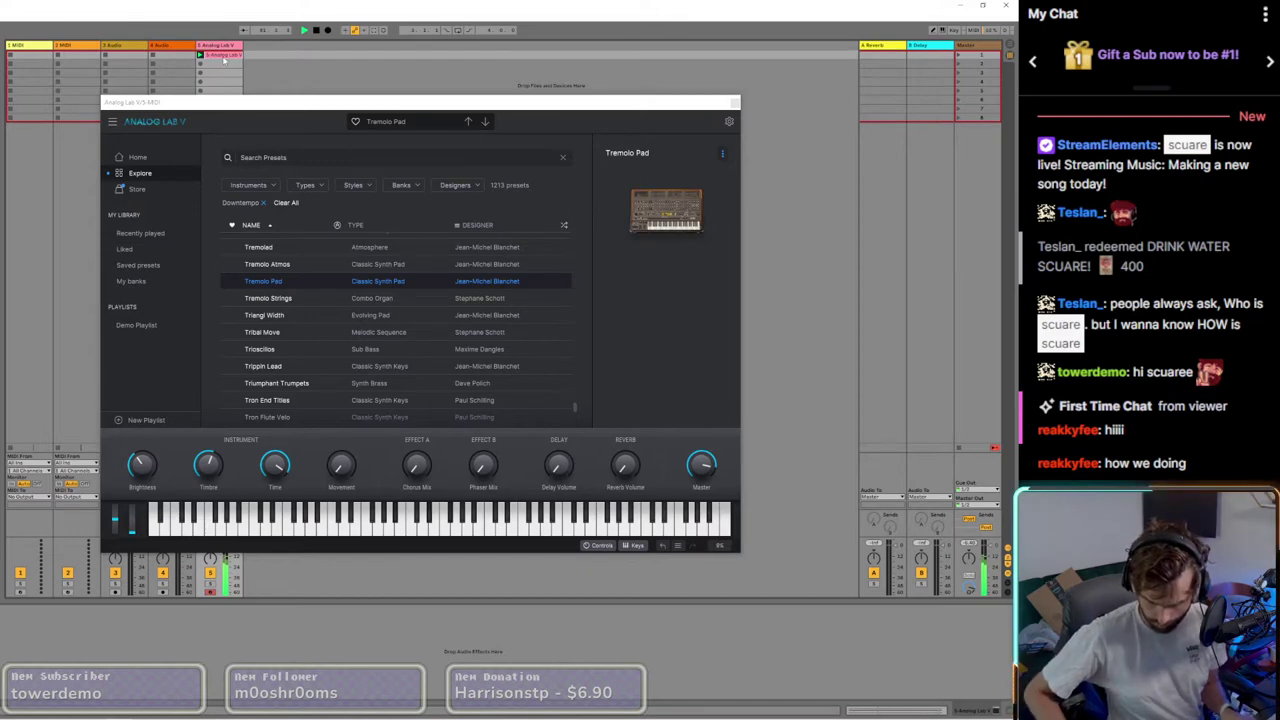
{"action": "left_click", "coordinate": [224, 60]}
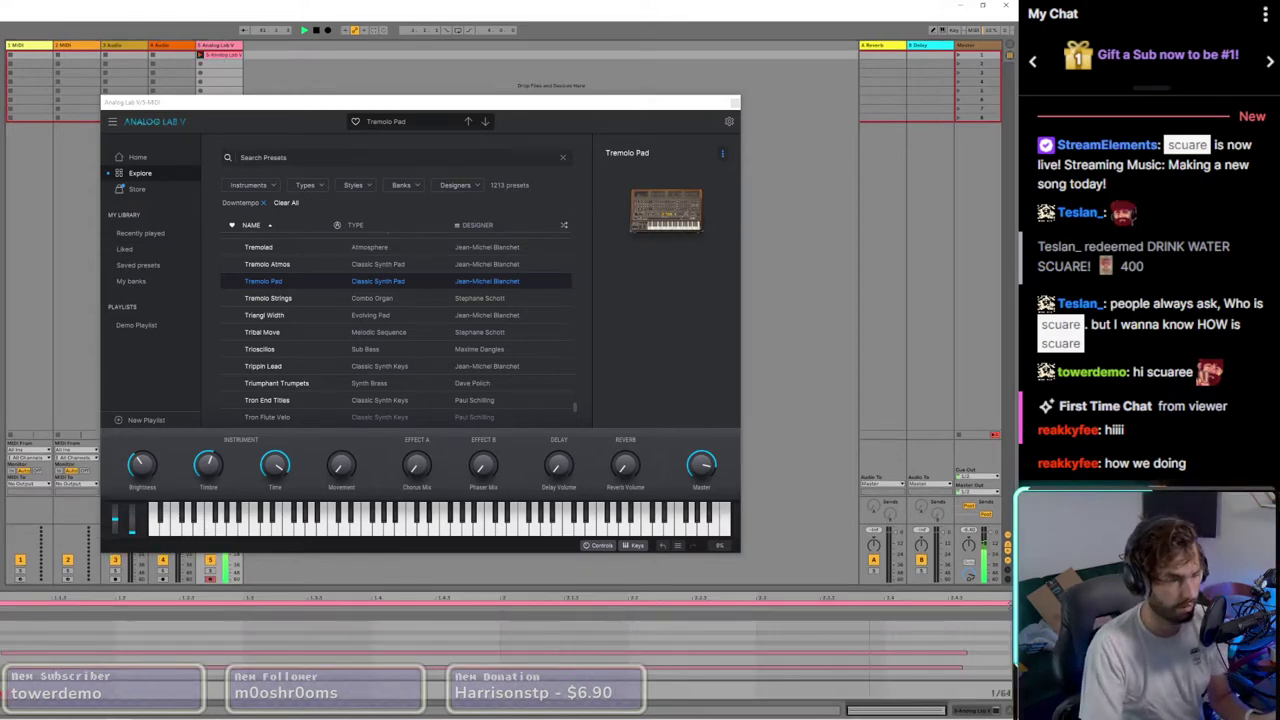
Step: Shorten the recorded chord's notes to about half their length and add two more chords directly after it
{"action": "scroll", "coordinate": [500, 645], "scroll_direction": "down", "scroll_amount": 5}
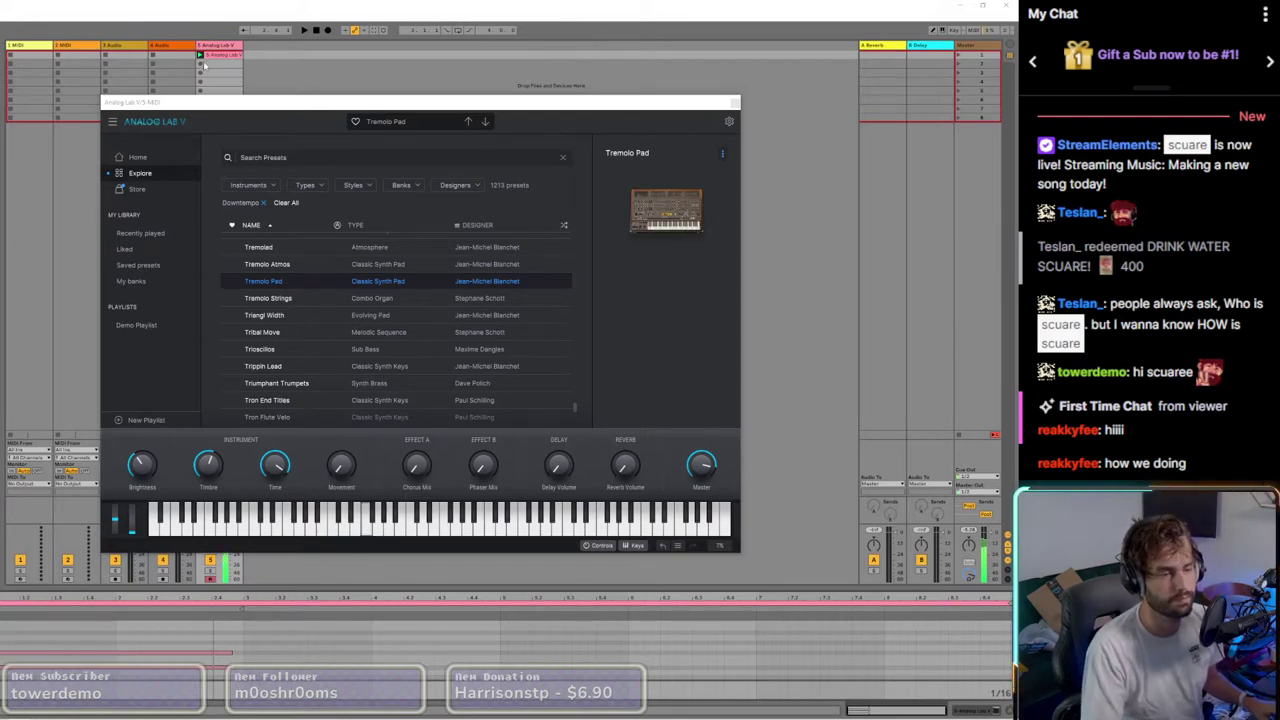
{"action": "key", "text": "space"}
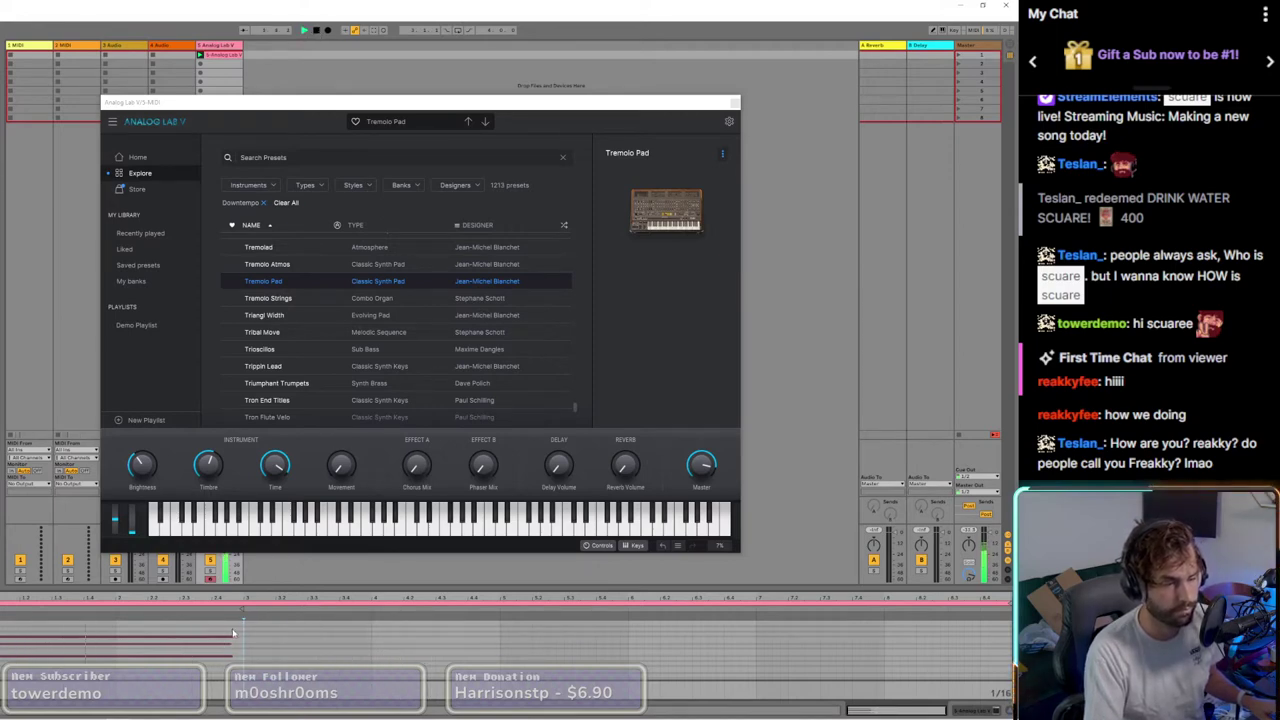
{"action": "key", "text": "ctrl+a"}
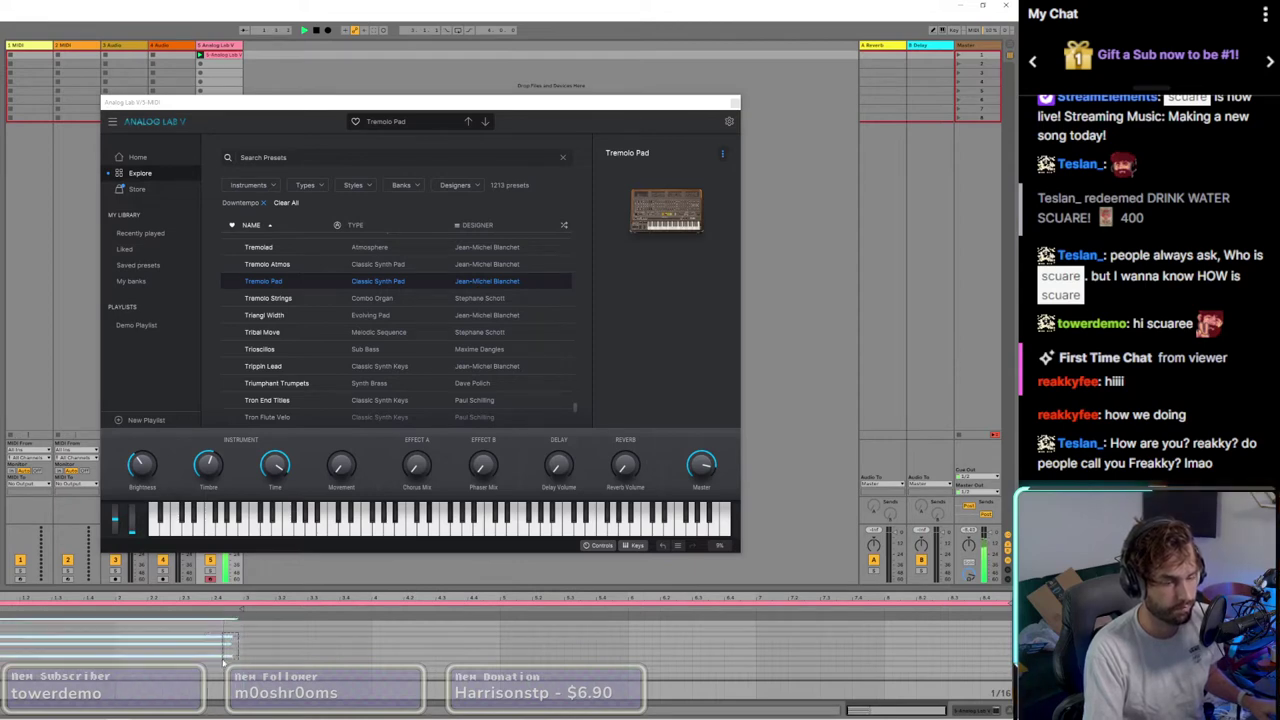
{"action": "left_click_drag", "start_coordinate": [229, 660], "coordinate": [115, 656]}
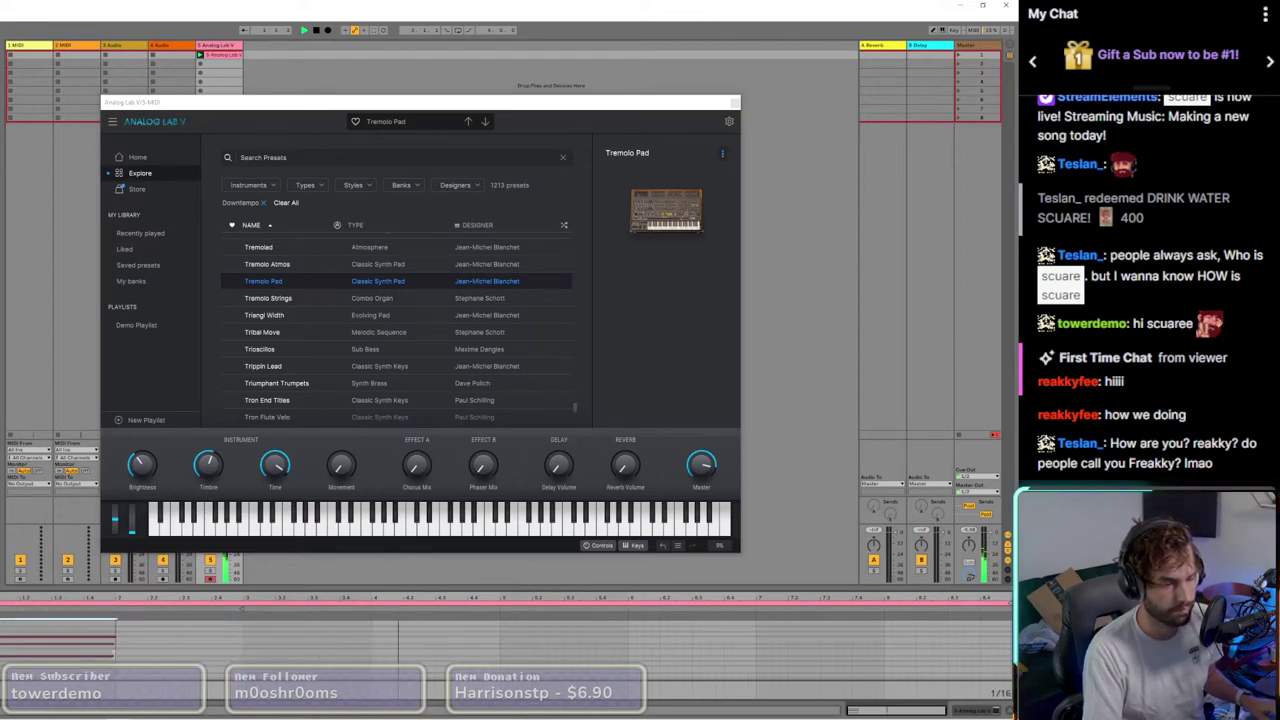
{"action": "left_click", "coordinate": [315, 30]}
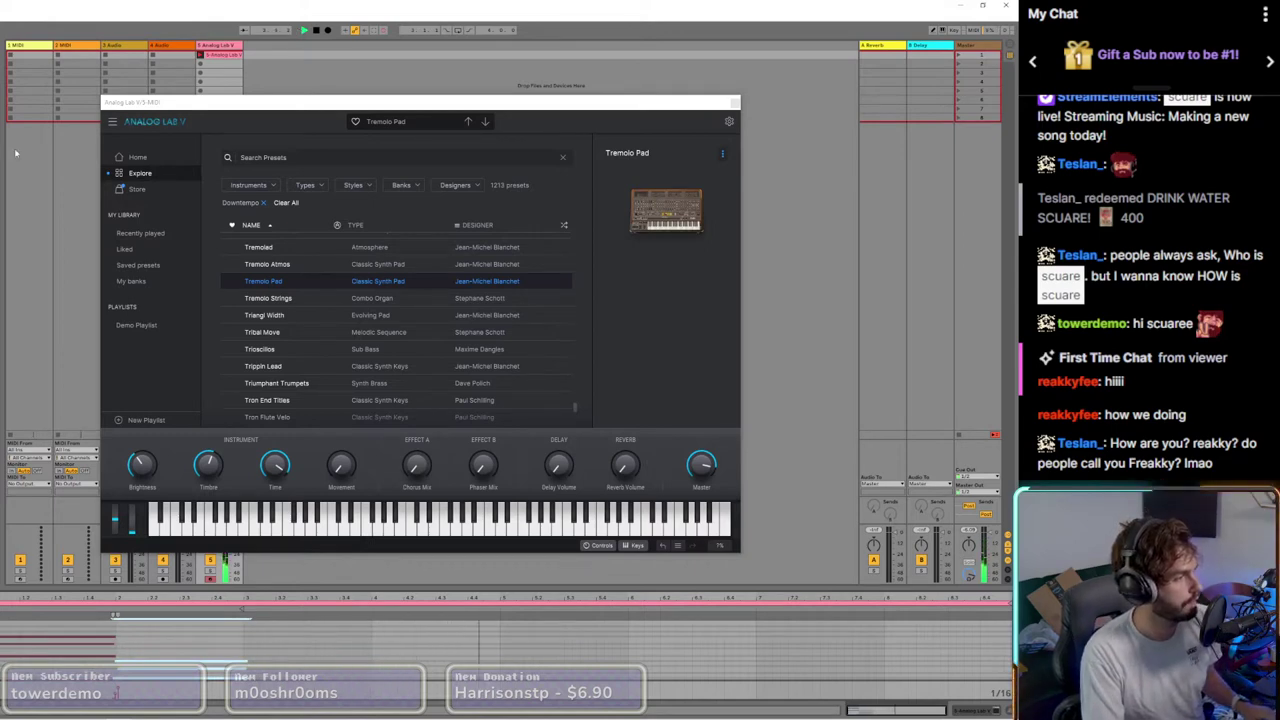
{"action": "mouse_move", "coordinate": [604, 424]}
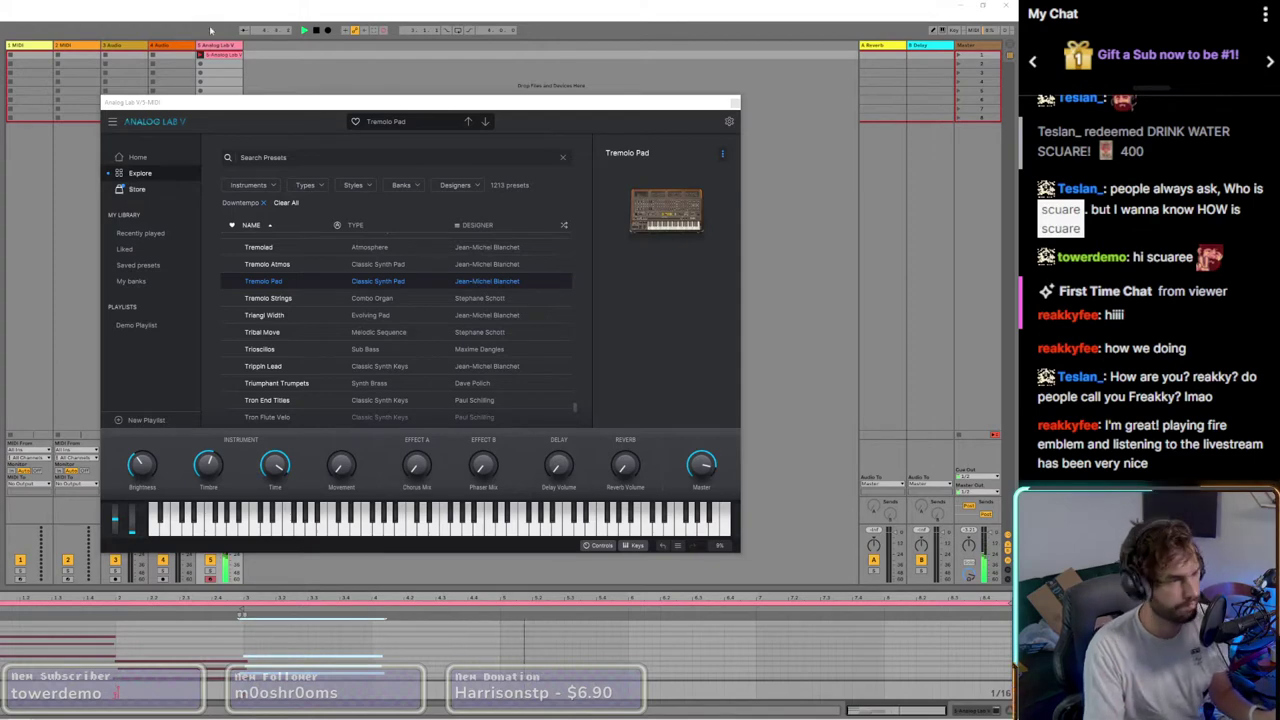
{"action": "left_click", "coordinate": [485, 73]}
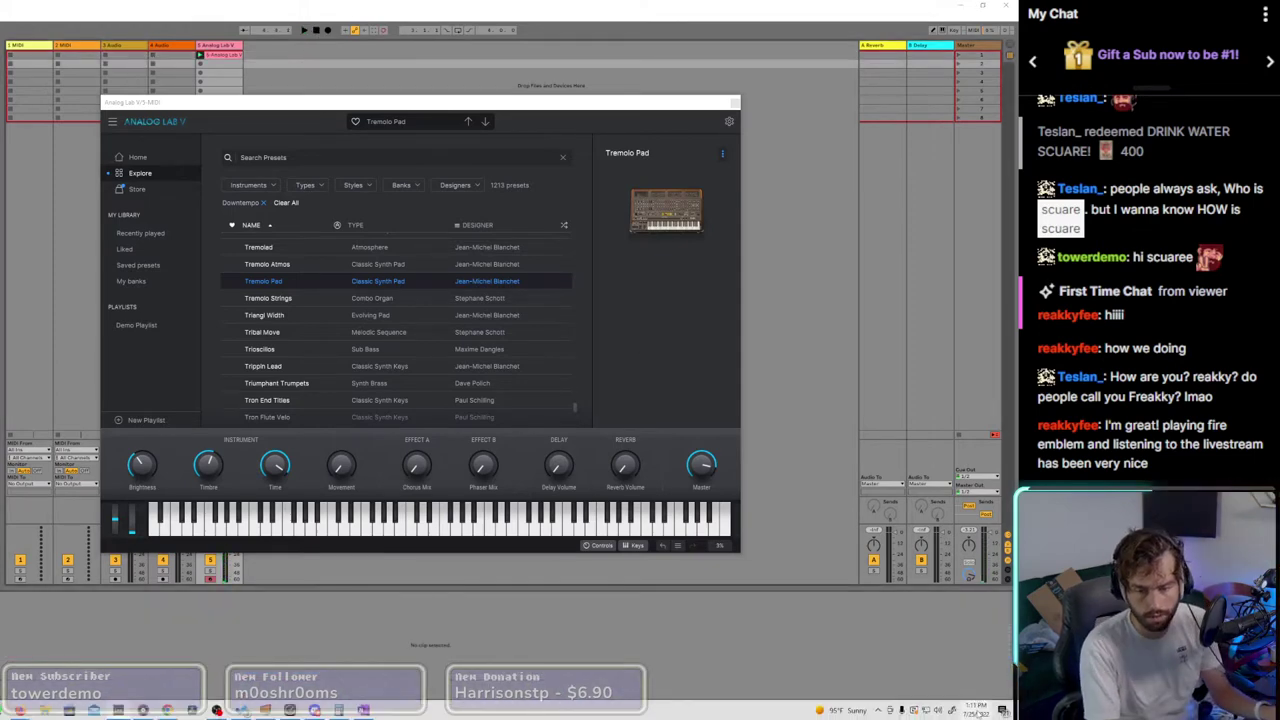
{"action": "left_click", "coordinate": [975, 710]}
{"action": "left_click", "coordinate": [857, 664]}
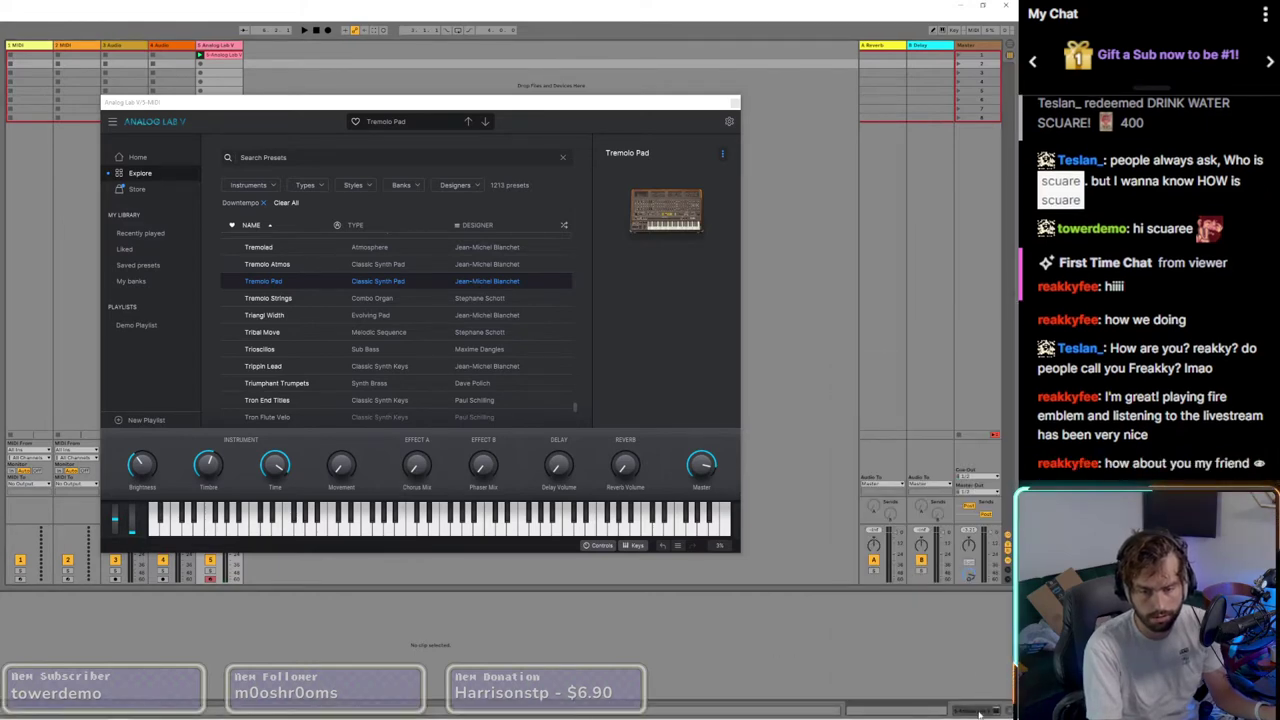
Step: Reopen the recorded Analog Lab V clip and adjust the pitches of notes in its second and third chords
{"action": "left_click", "coordinate": [152, 77]}
{"action": "left_click", "coordinate": [221, 55]}
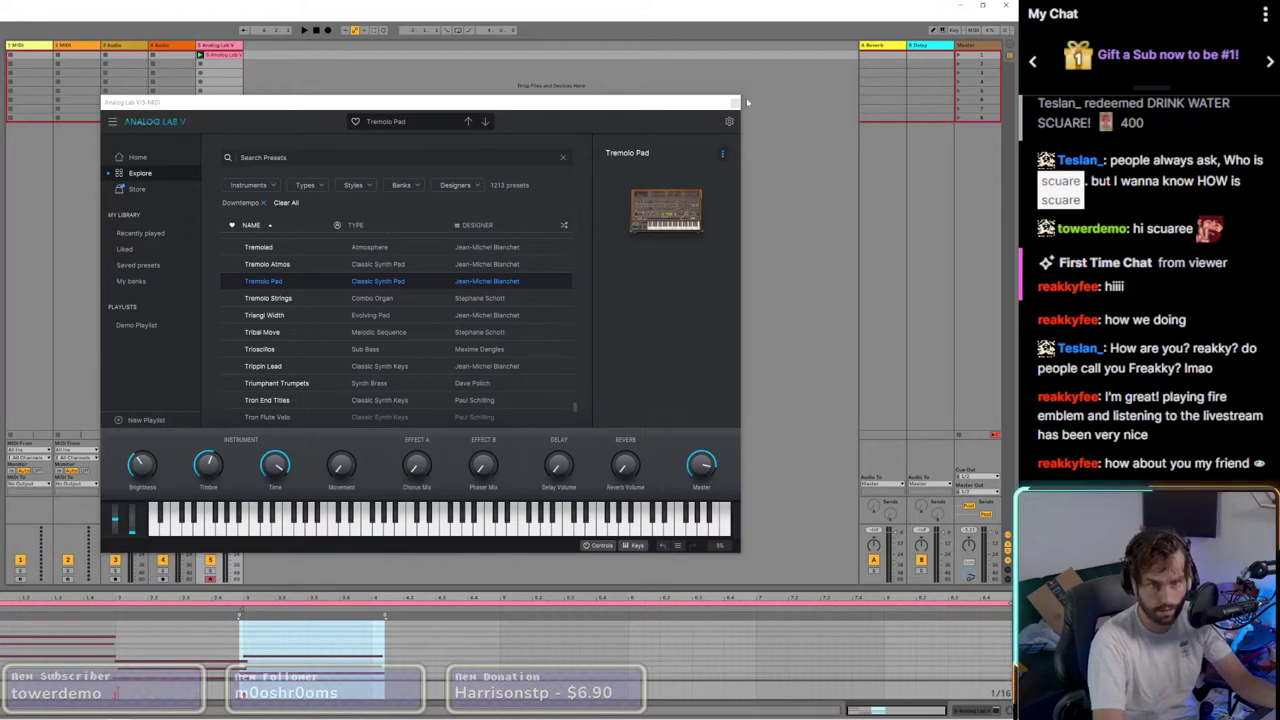
{"action": "left_click", "coordinate": [195, 650]}
{"action": "left_click", "coordinate": [269, 653]}
{"action": "key", "text": "Up"}
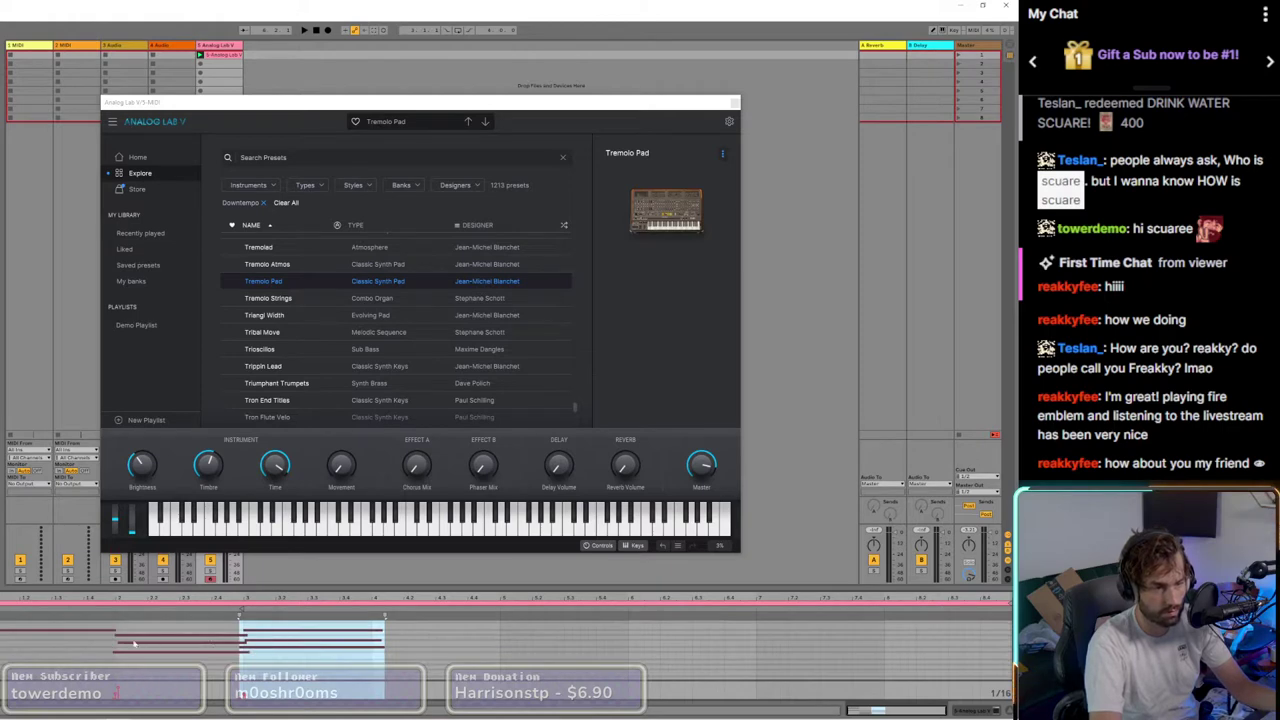
{"action": "key", "text": "Down"}
{"action": "left_click", "coordinate": [131, 640]}
{"action": "key", "text": "space"}
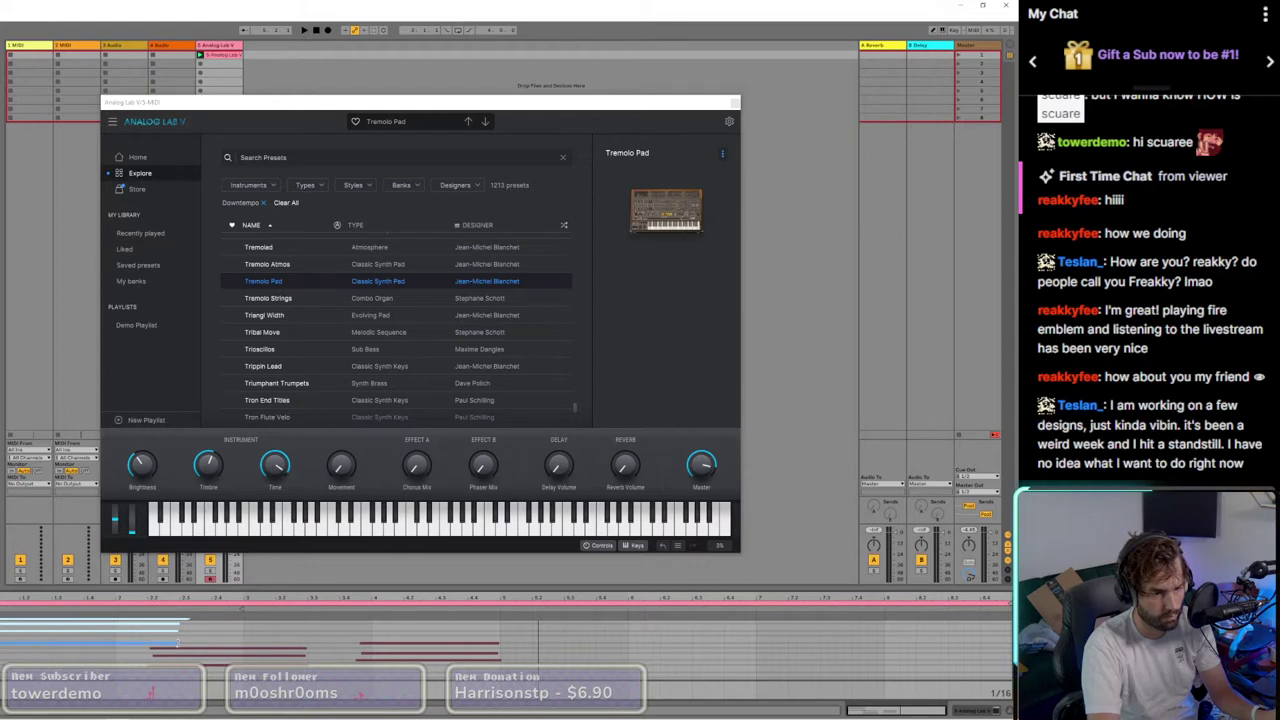
Step: End the clip's loop just after the third chord, then shorten the second chord and start the third one earlier
{"action": "key", "text": "space"}
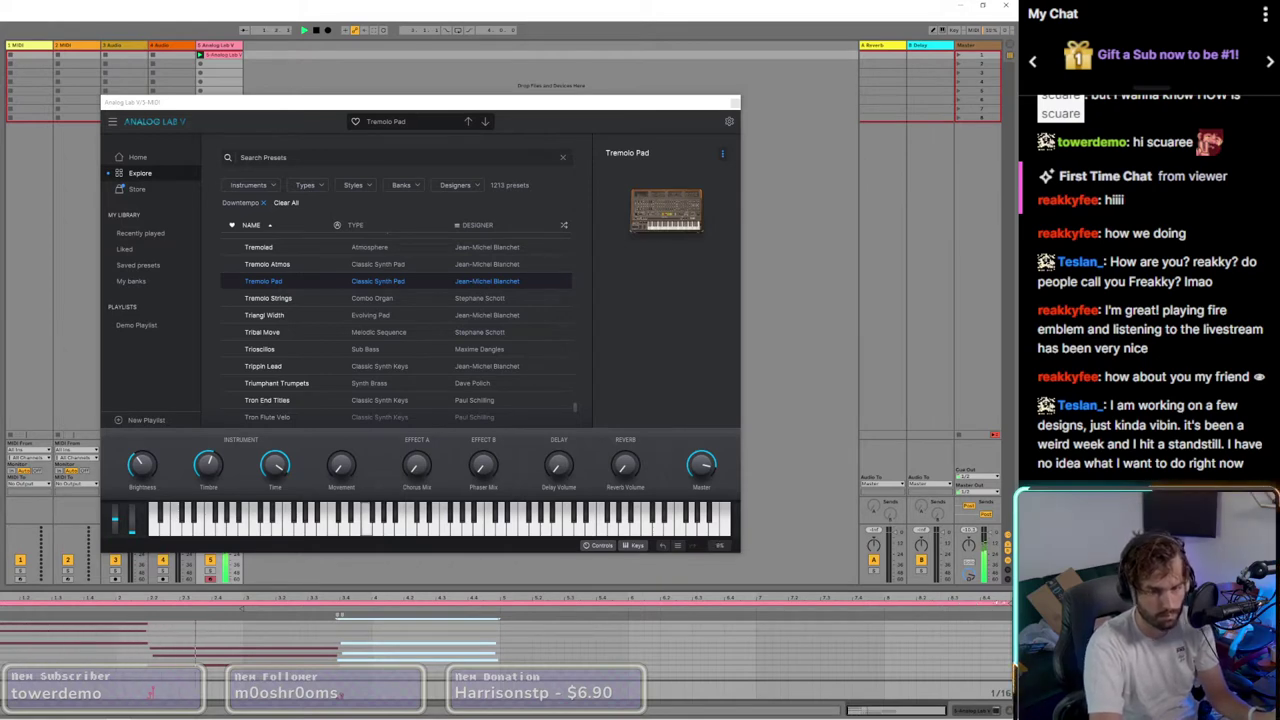
{"action": "left_click_drag", "start_coordinate": [1003, 603], "coordinate": [499, 604]}
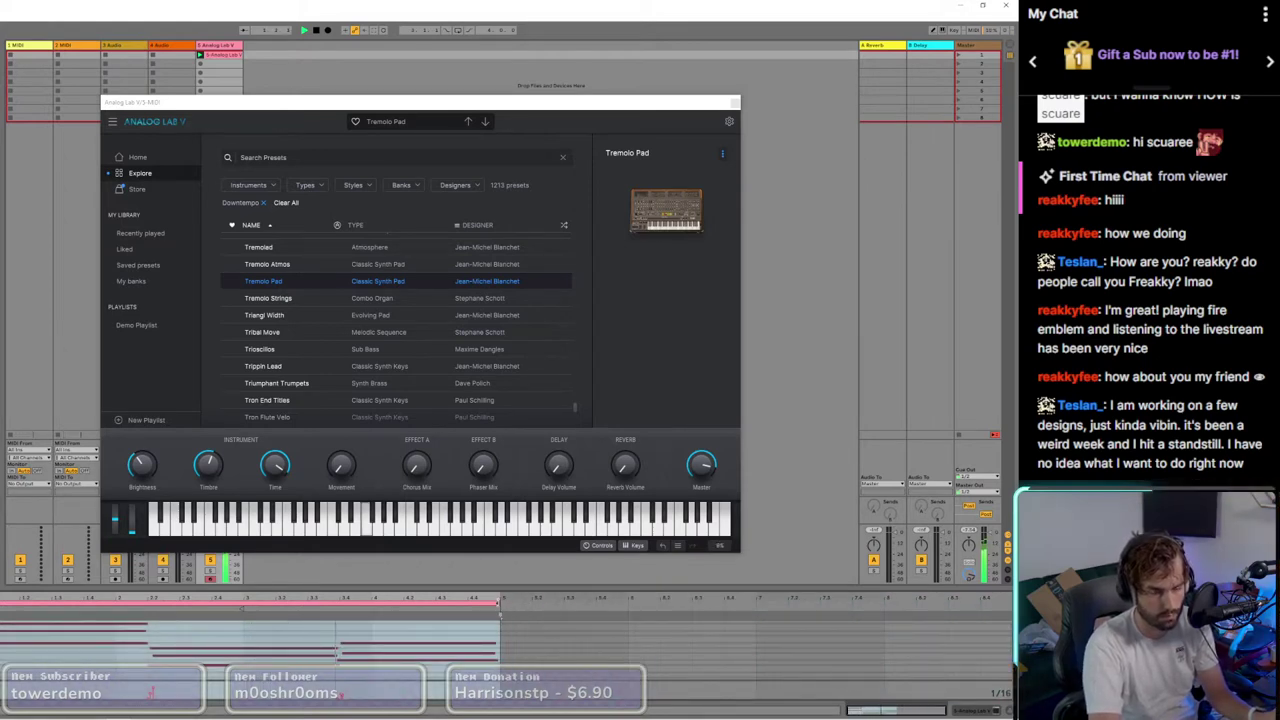
{"action": "left_click_drag", "start_coordinate": [420, 632], "coordinate": [499, 661]}
{"action": "left_click_drag", "start_coordinate": [243, 632], "coordinate": [249, 671]}
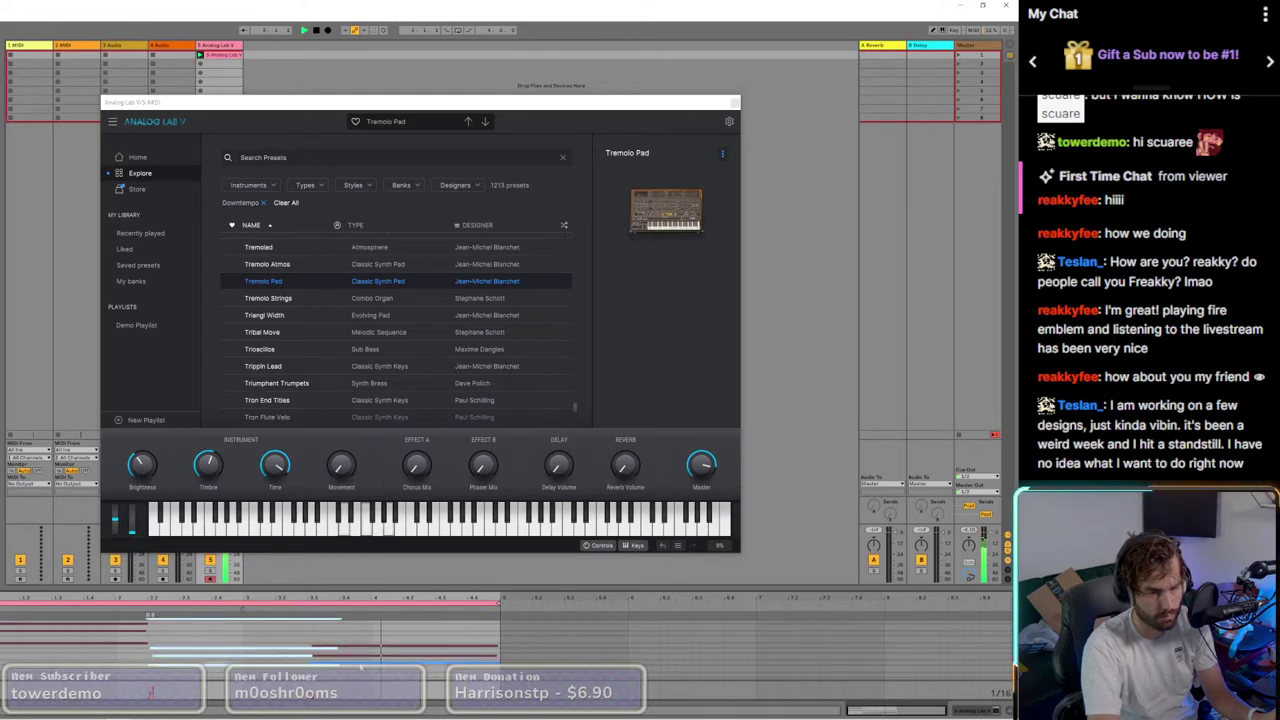
{"action": "left_click_drag", "start_coordinate": [338, 665], "coordinate": [308, 660]}
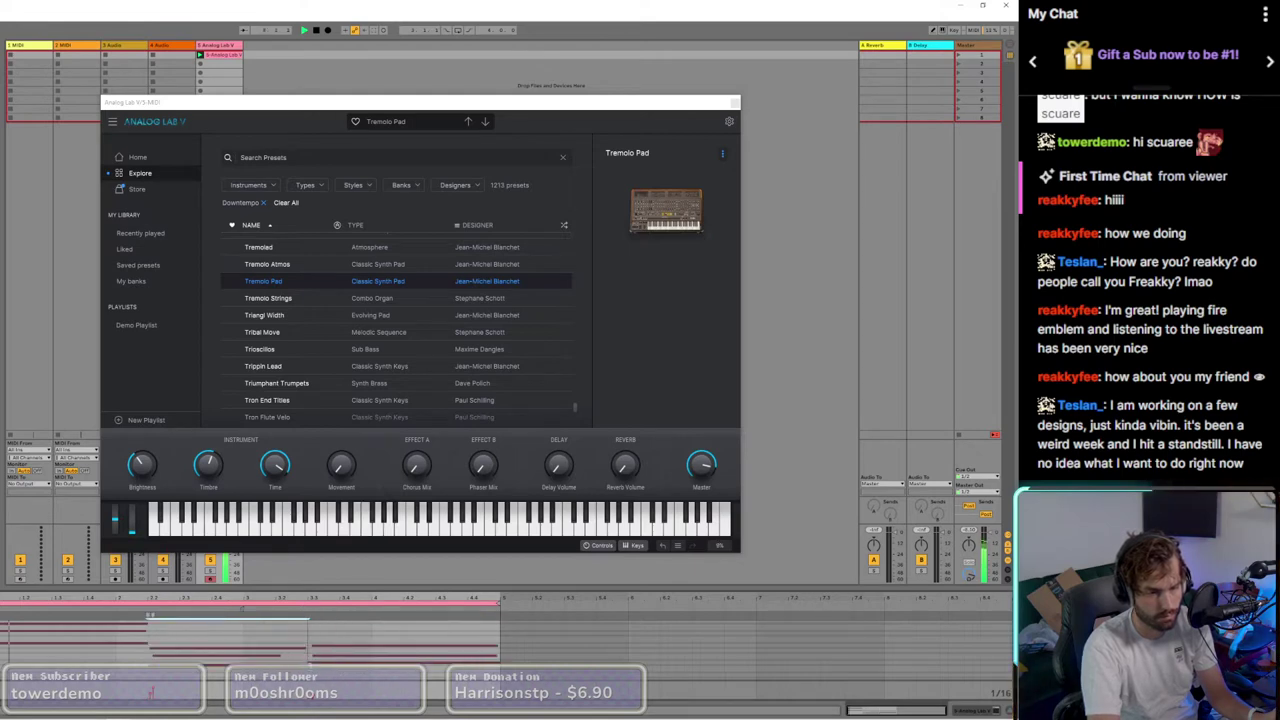
{"action": "left_click", "coordinate": [340, 630]}
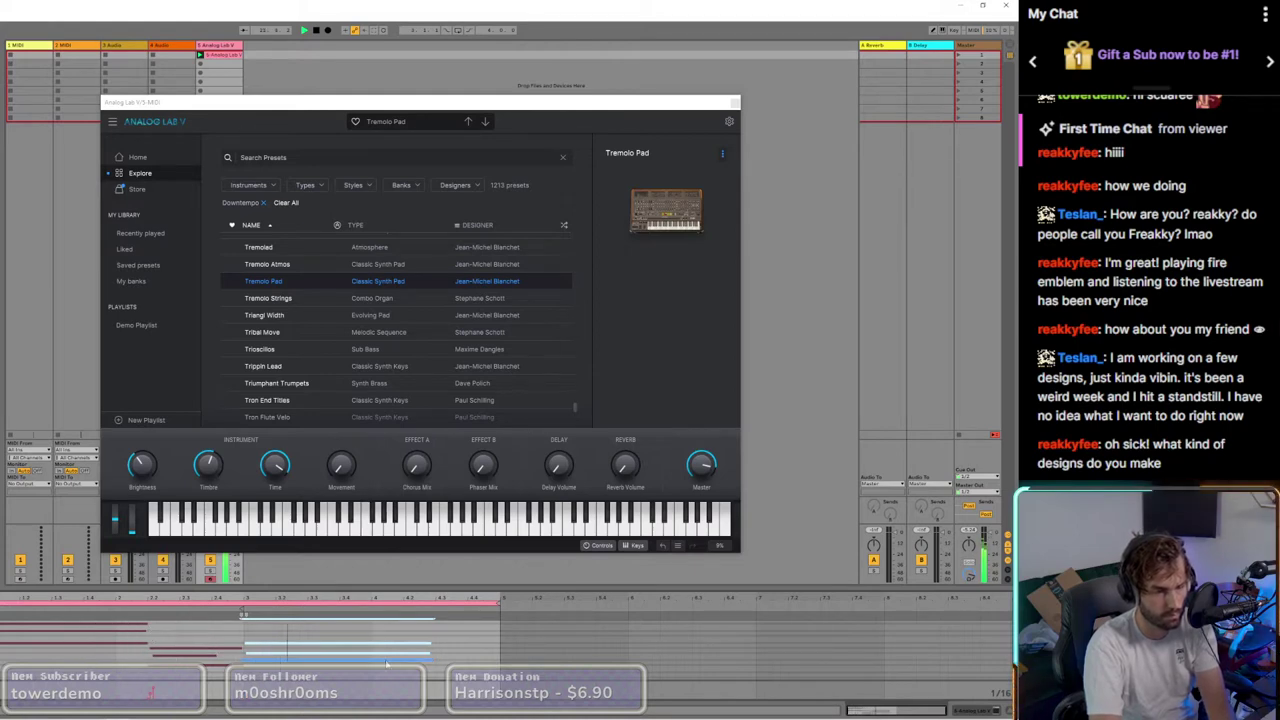
Step: Load the Tremolo Atmos preset and try the second and third chords an octave higher
{"action": "left_click", "coordinate": [275, 264]}
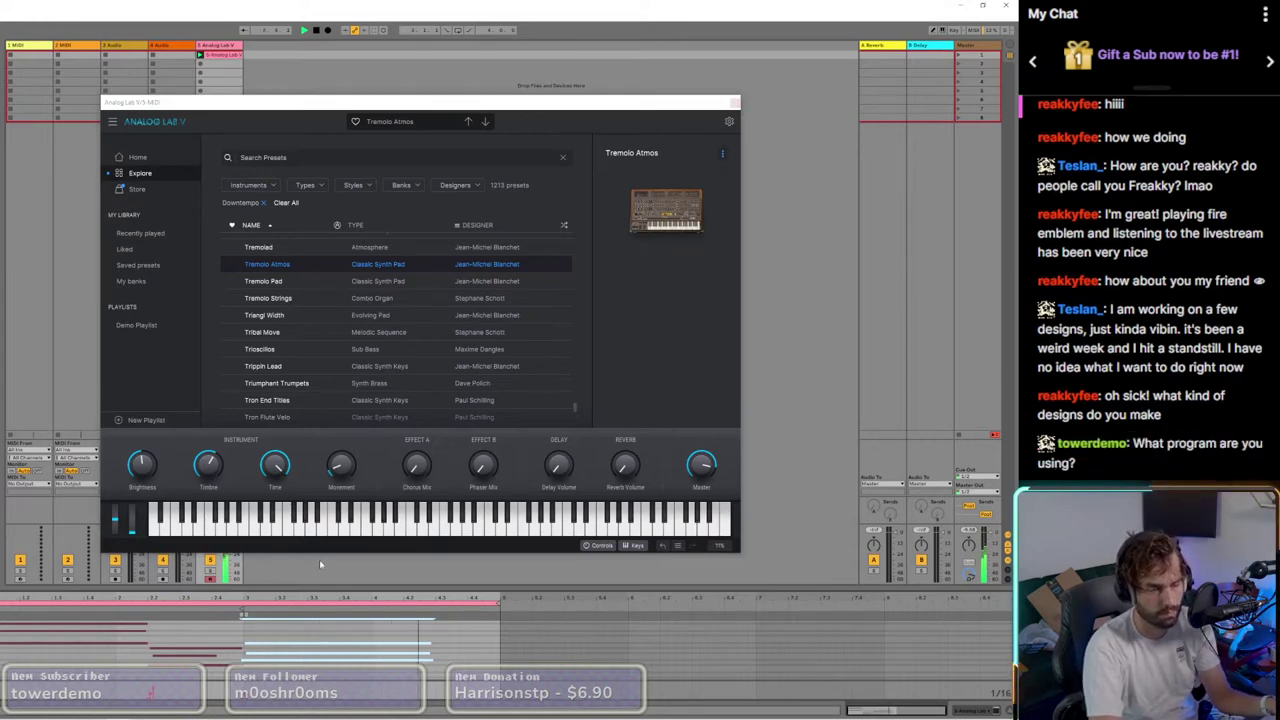
{"action": "left_click_drag", "start_coordinate": [431, 674], "coordinate": [172, 645]}
{"action": "key", "text": "shift+Up"}
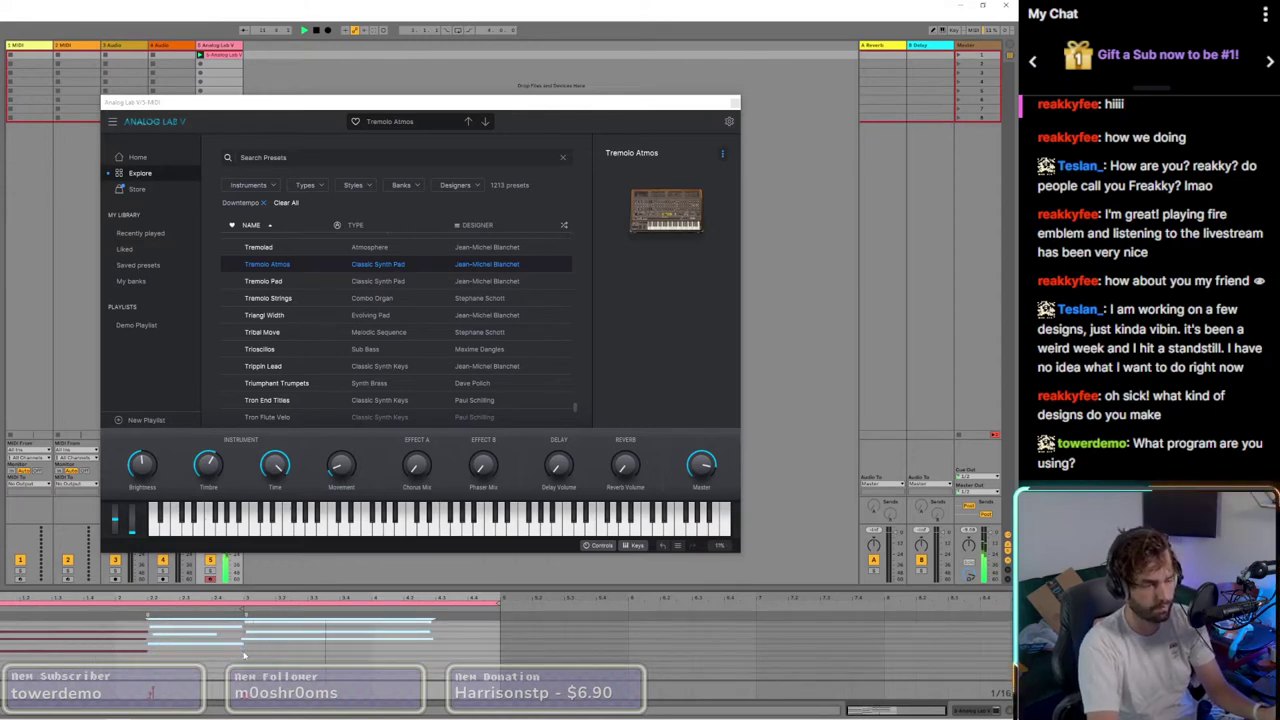
{"action": "key", "text": "shift+Down"}
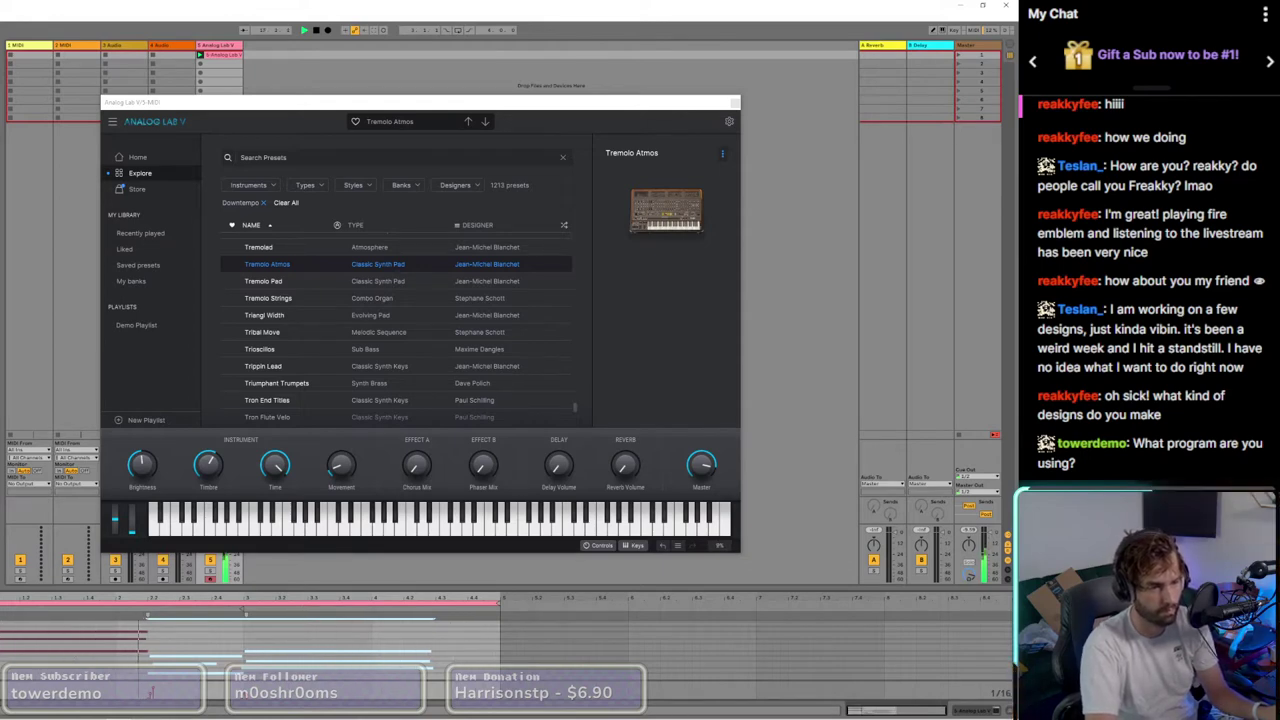
Step: Duplicate the clip's loop twice so the four-bar chord pattern fills sixteen bars
{"action": "key", "text": "ctrl+shift+d"}
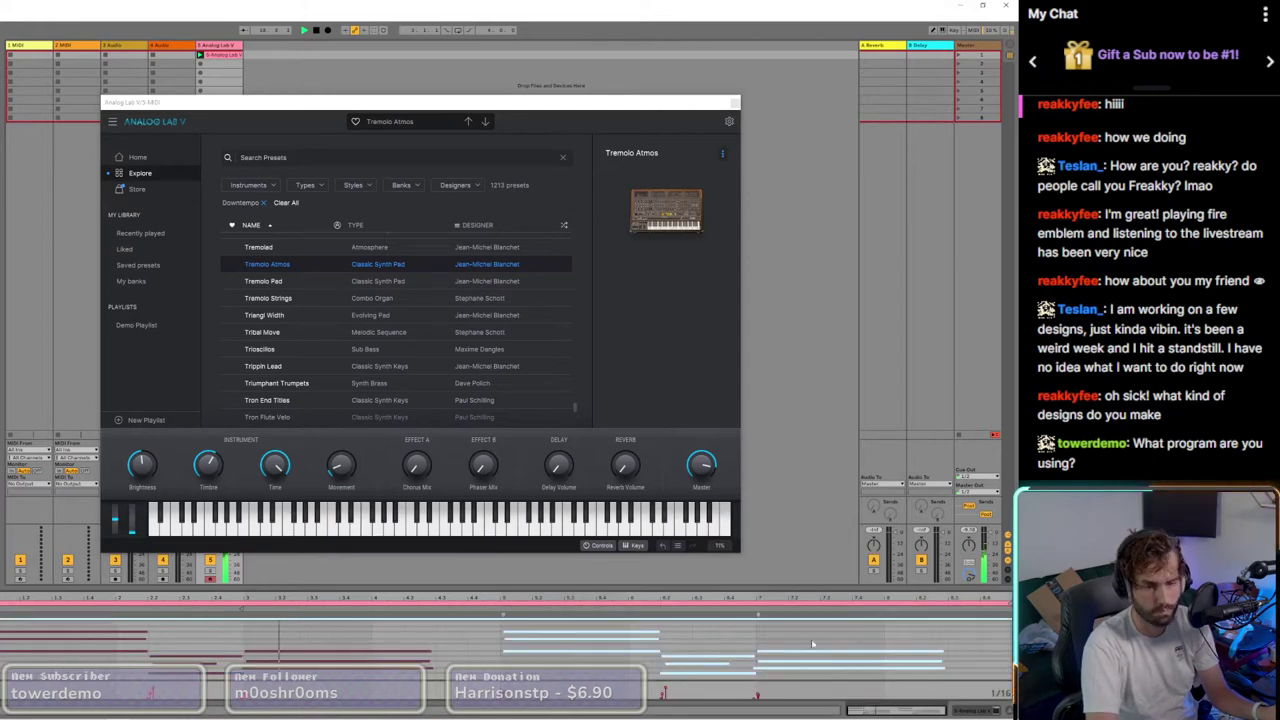
{"action": "left_click_drag", "start_coordinate": [786, 631], "coordinate": [731, 676]}
{"action": "scroll", "coordinate": [731, 650], "scroll_direction": "down", "scroll_amount": 1}
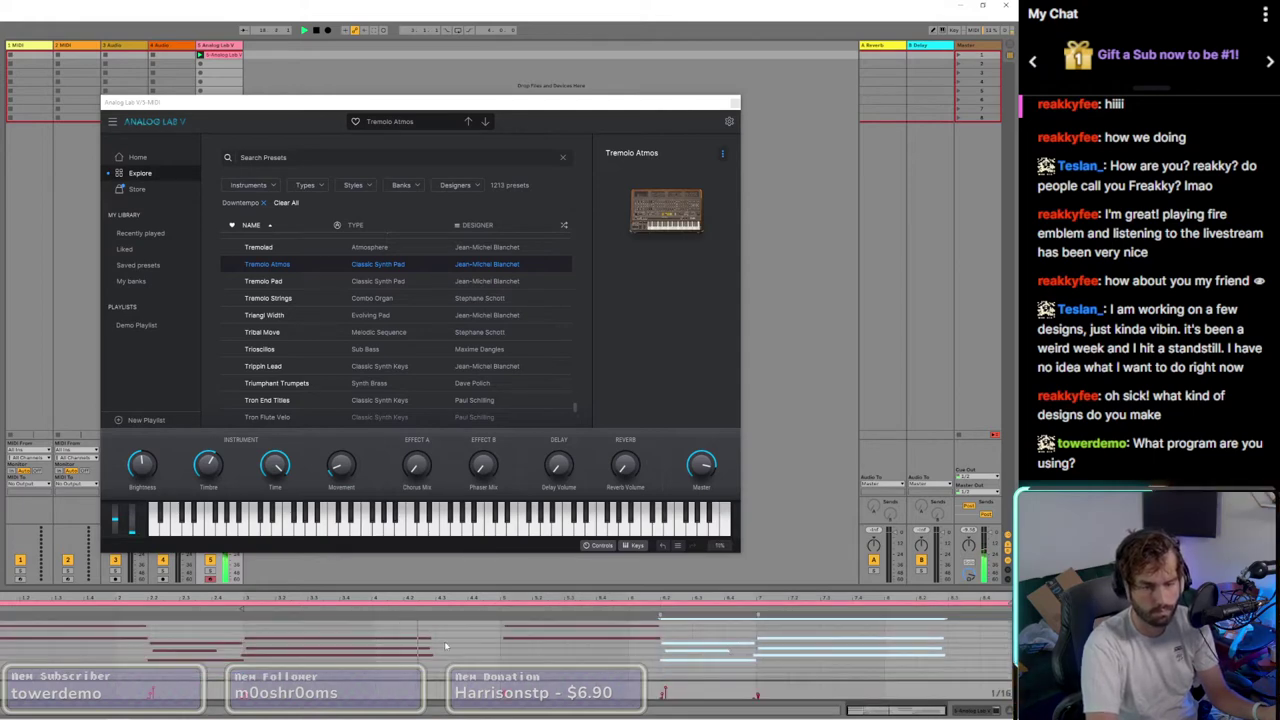
{"action": "scroll", "coordinate": [446, 646], "scroll_direction": "up", "scroll_amount": 1}
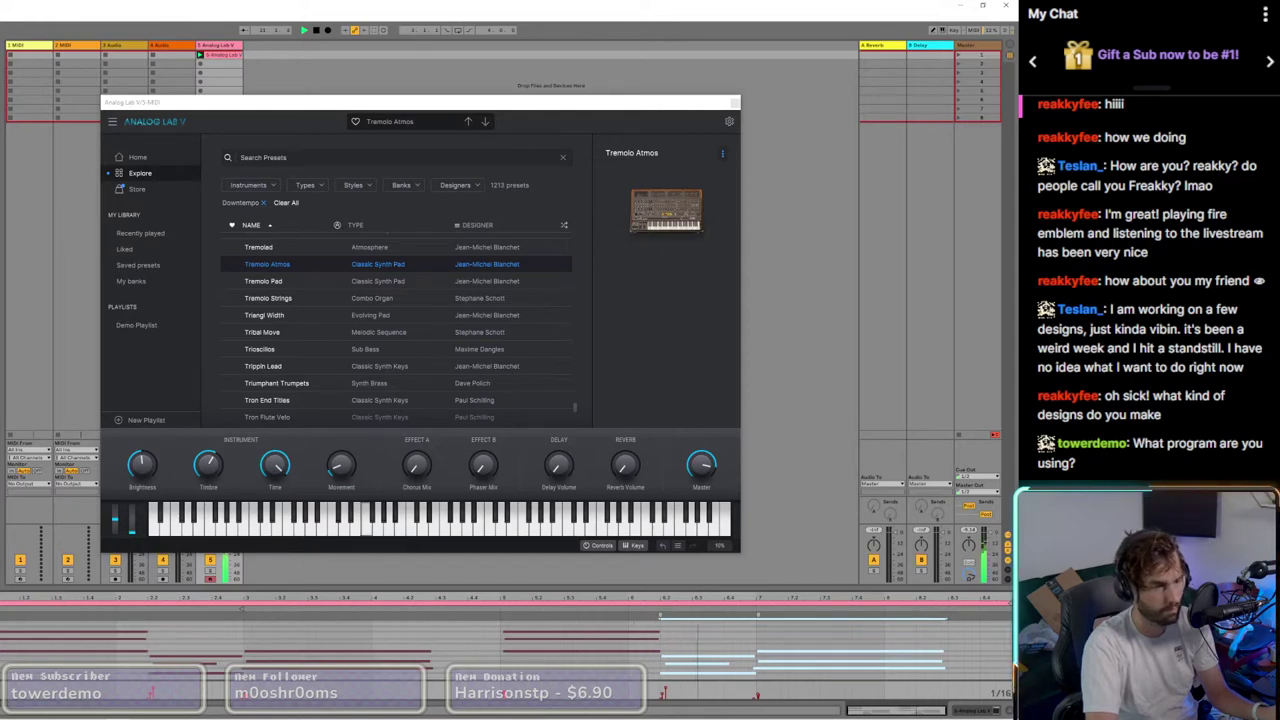
{"action": "key", "text": "ctrl+shift+d"}
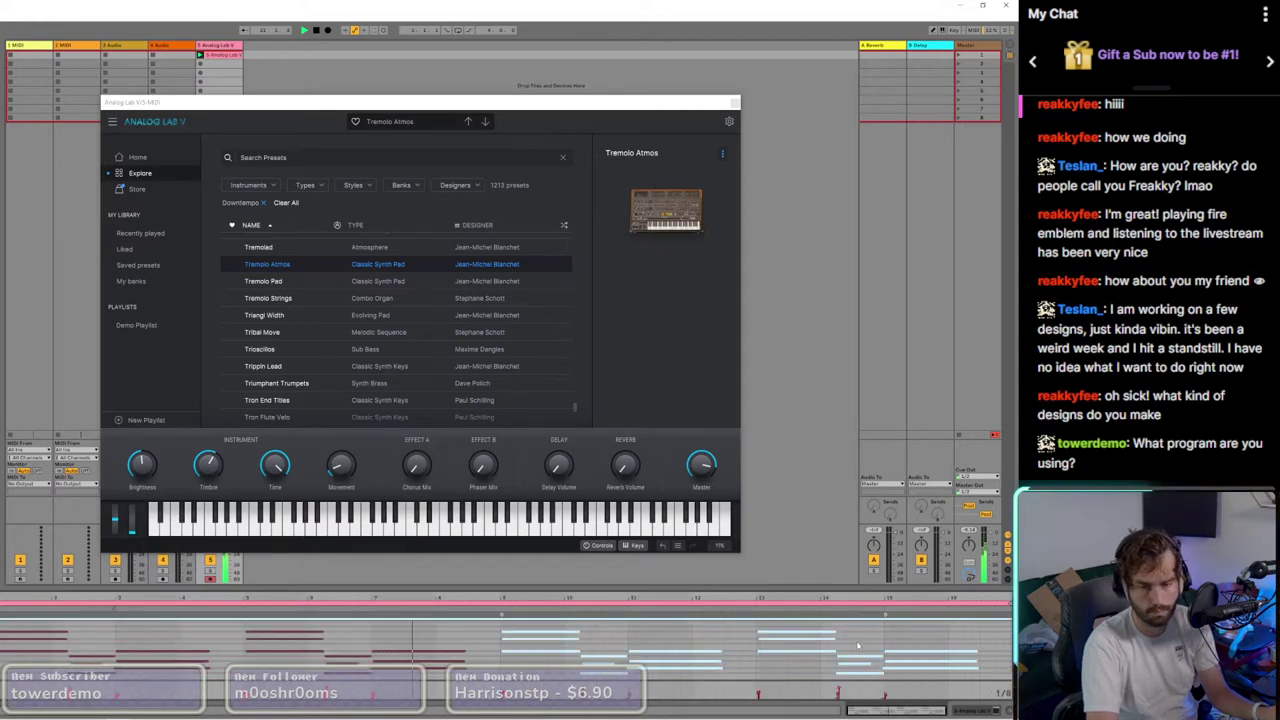
Step: Raise the last two chords of the final repeat by an octave, restart playback and close the Analog Lab V window
{"action": "left_click_drag", "start_coordinate": [858, 634], "coordinate": [952, 686]}
{"action": "key", "text": "shift+Up"}
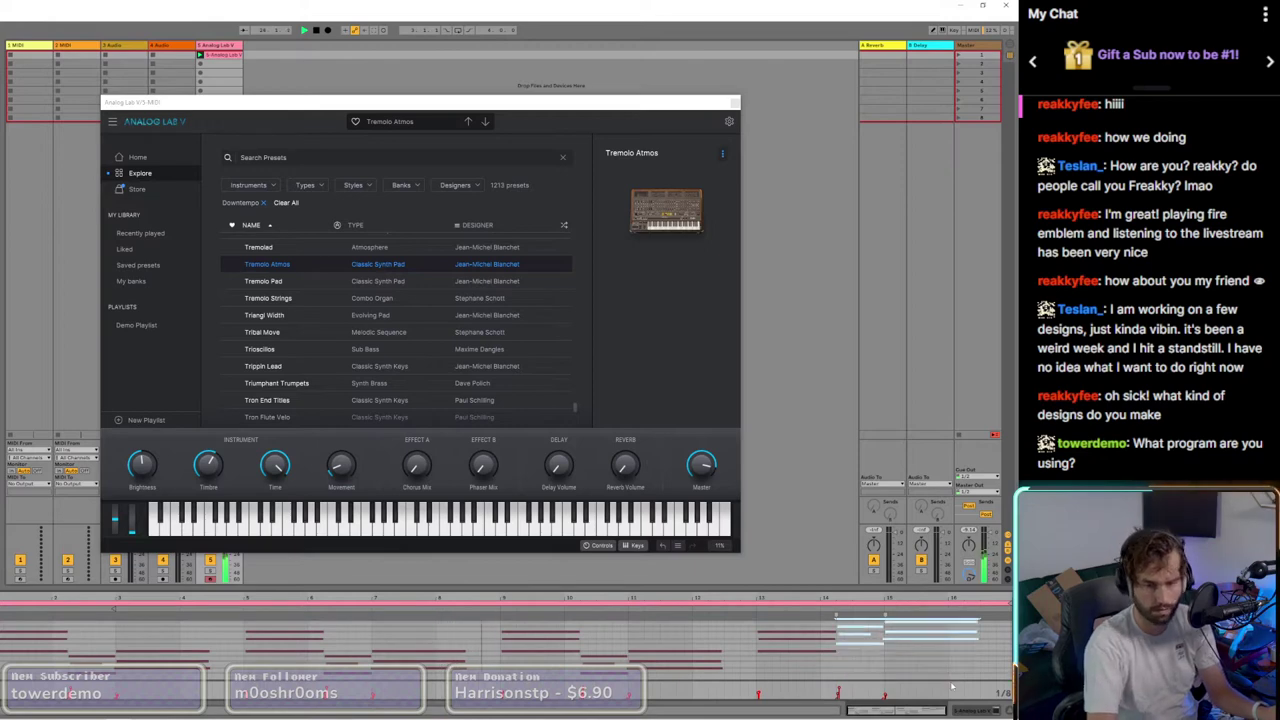
{"action": "key", "text": "space"}
{"action": "key", "text": "space"}
{"action": "left_click", "coordinate": [734, 103]}
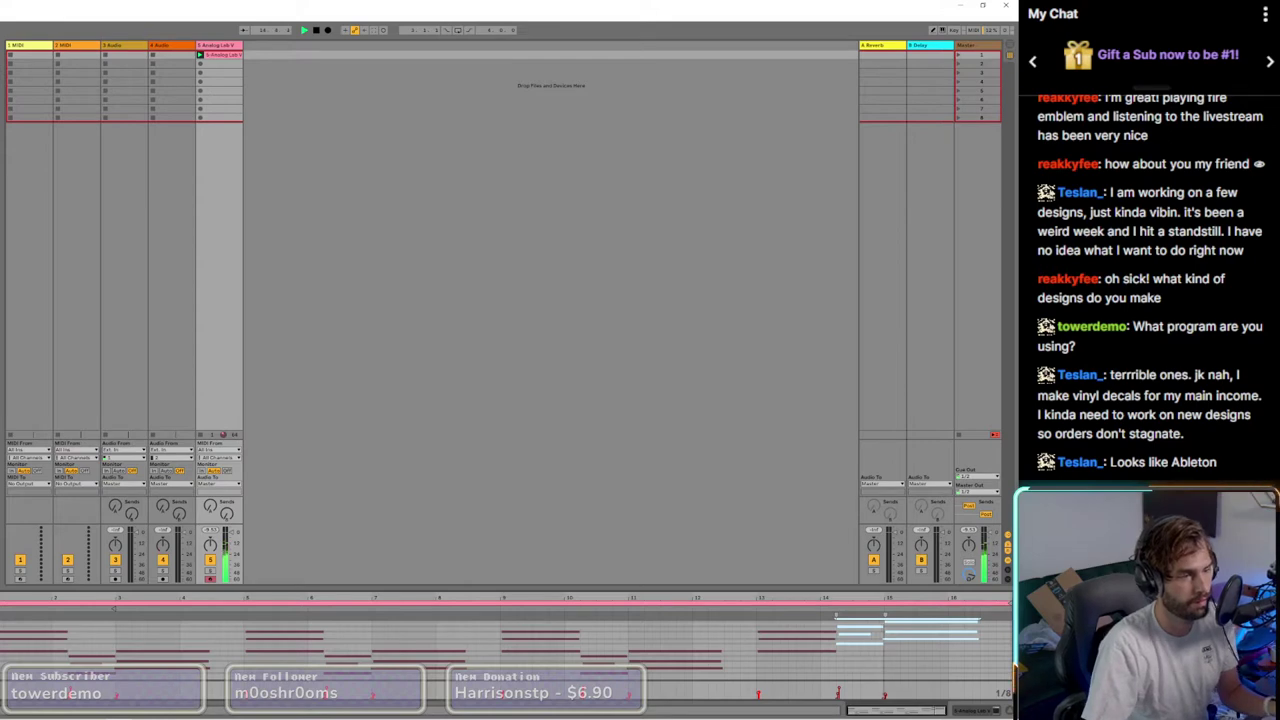
Step: Add RC-20 Retro Color to the Analog Lab V track and try its Vinyl 3 and Strange Space presets
{"action": "left_click_drag", "start_coordinate": [0, 300], "coordinate": [232, 300]}
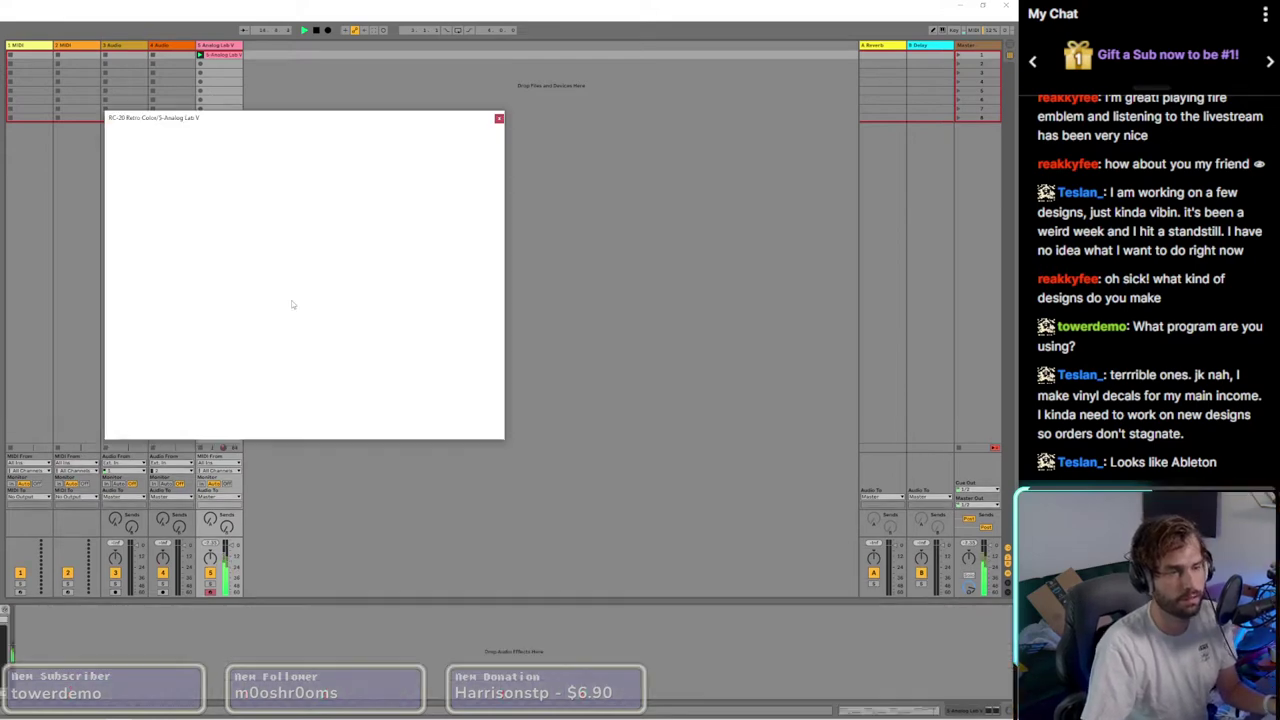
{"action": "left_click", "coordinate": [294, 149]}
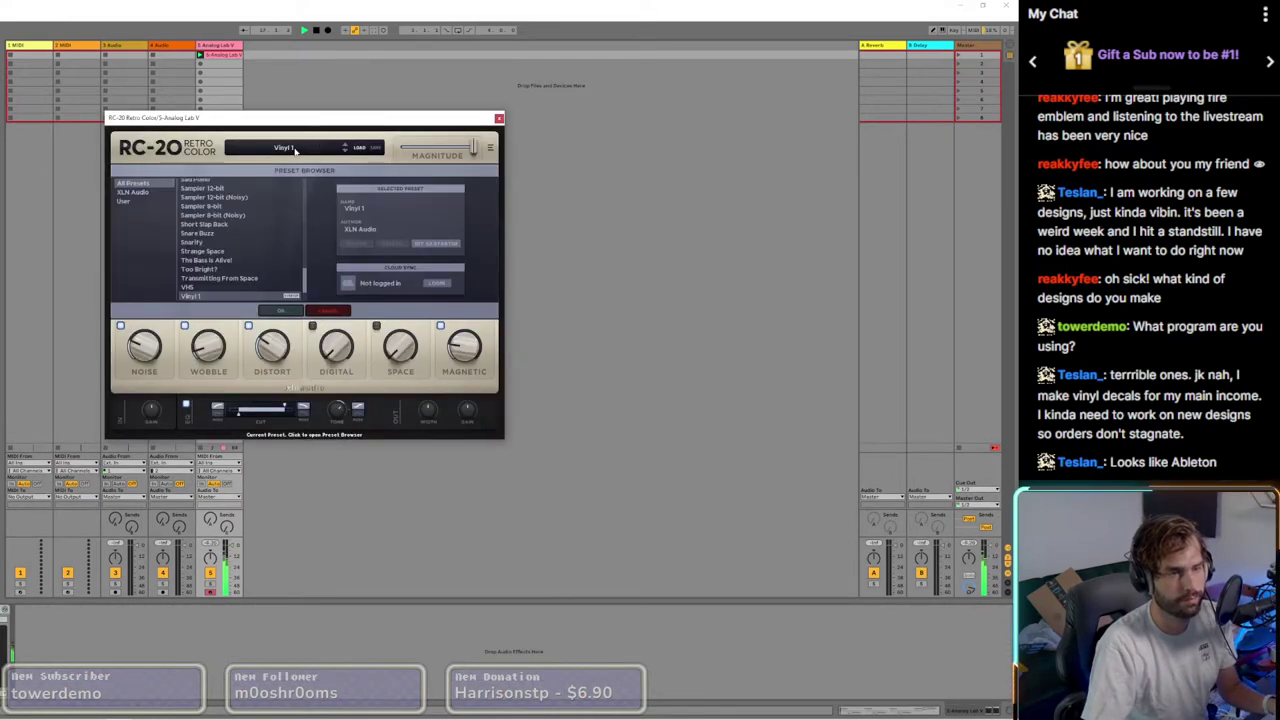
{"action": "scroll", "coordinate": [238, 286], "scroll_direction": "down", "scroll_amount": 2}
{"action": "left_click", "coordinate": [193, 279]}
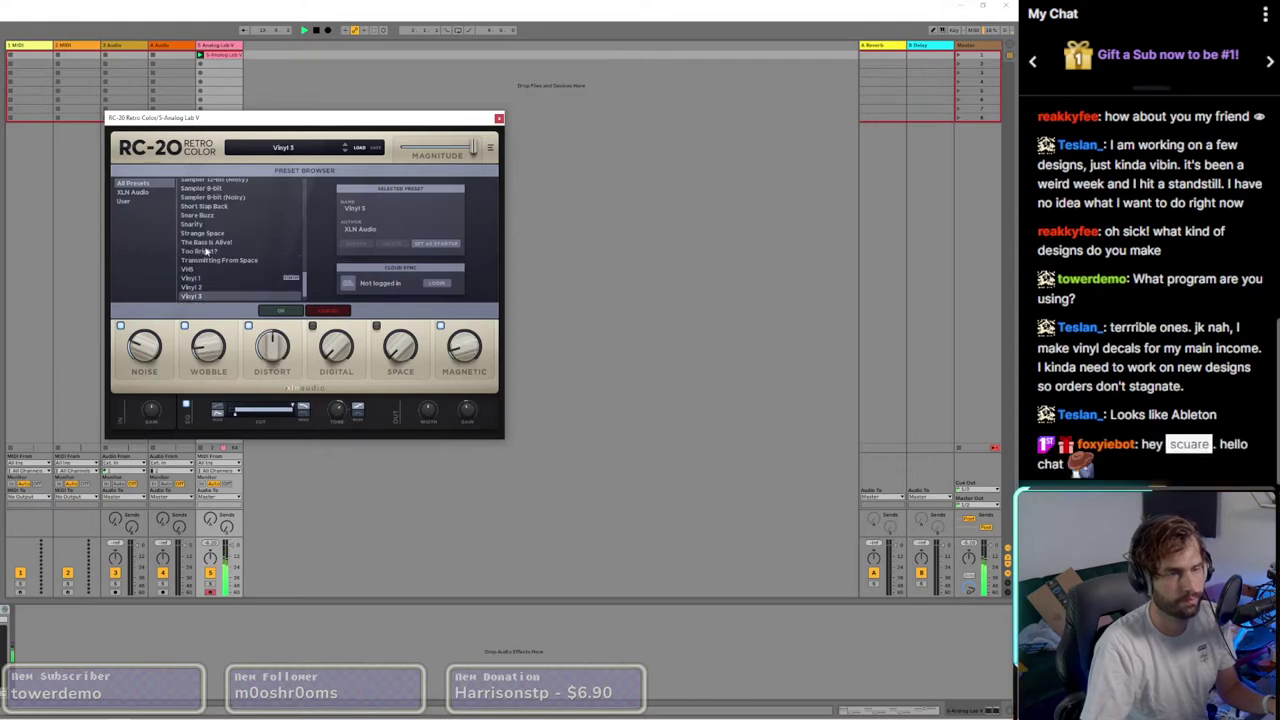
{"action": "left_click", "coordinate": [200, 233]}
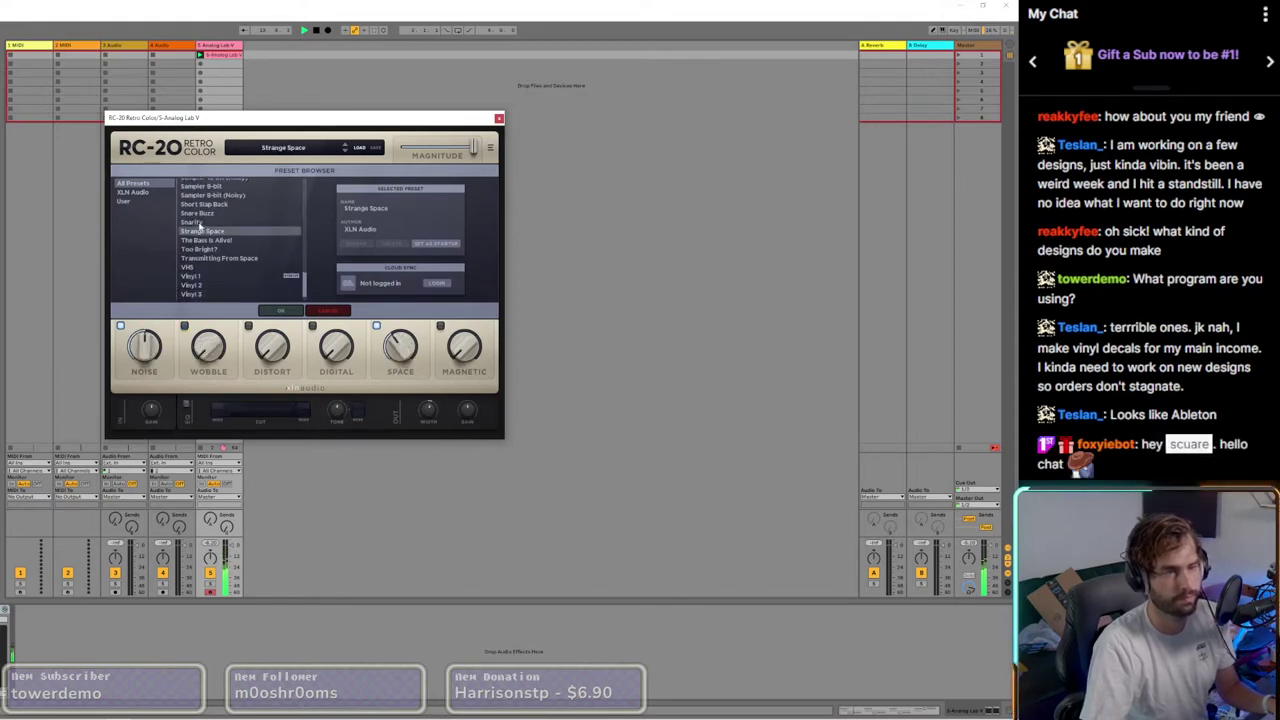
Step: Step back through the RC-20 Retro Color presets to Pad Magic and slightly reduce its Space amount
{"action": "key", "text": "Up"}
{"action": "key", "text": "Up"}
{"action": "key", "text": "Up"}
{"action": "key", "text": "Up"}
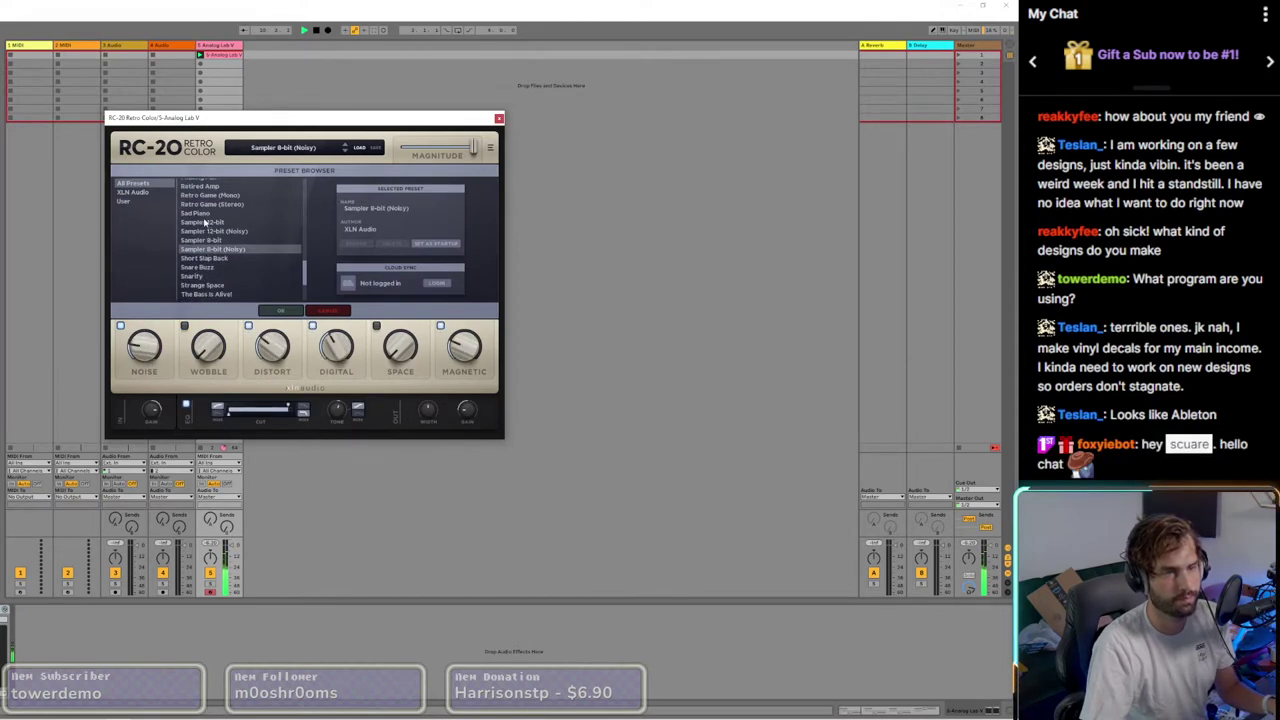
{"action": "key", "text": "Up"}
{"action": "key", "text": "Up"}
{"action": "key", "text": "Up"}
{"action": "key", "text": "Up"}
{"action": "key", "text": "Up"}
{"action": "key", "text": "Up"}
{"action": "key", "text": "Up"}
{"action": "key", "text": "Up"}
{"action": "key", "text": "Up"}
{"action": "key", "text": "Up"}
{"action": "key", "text": "Up"}
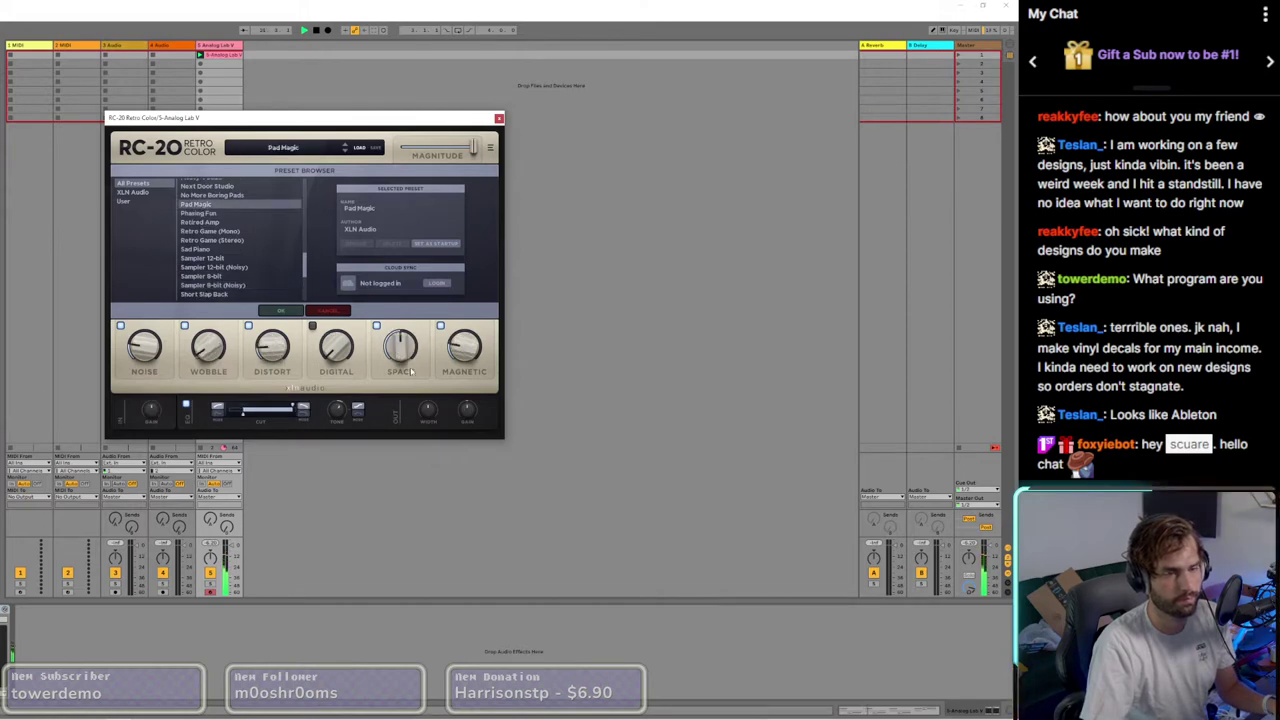
{"action": "left_click_drag", "start_coordinate": [410, 372], "coordinate": [404, 355]}
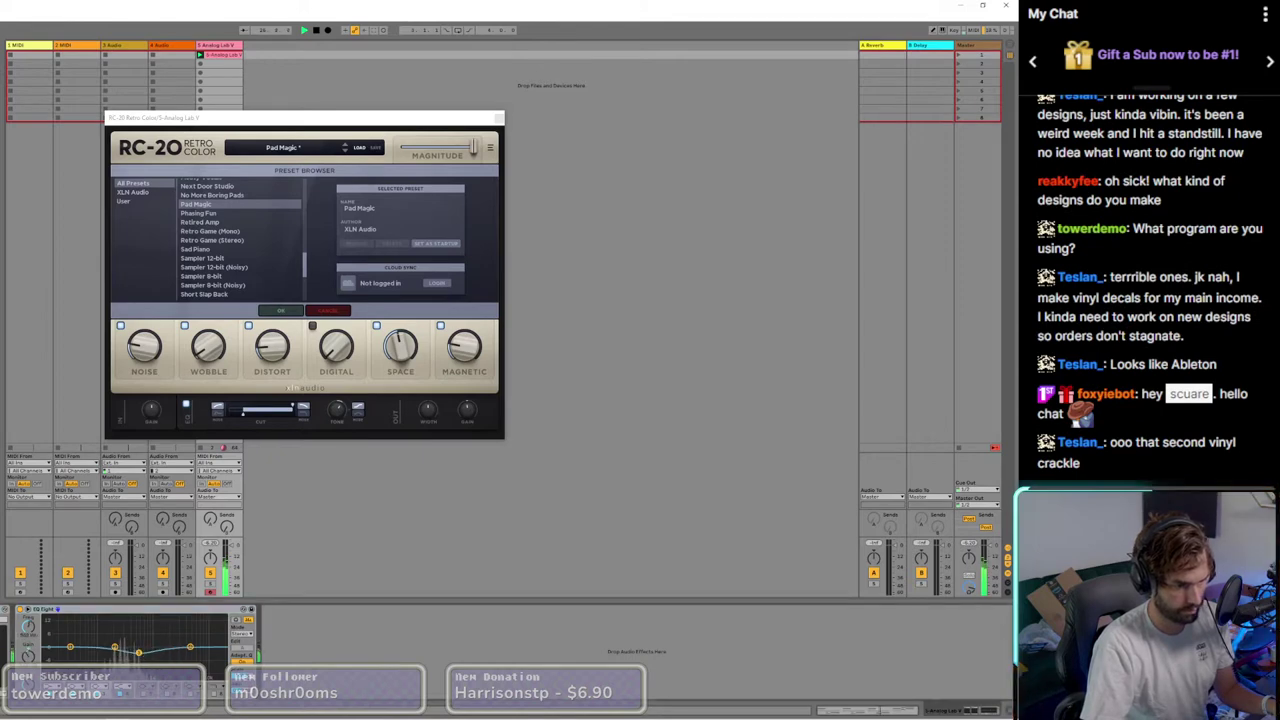
Step: Shift the lower EQ Eight bands on the Analog Lab V track and make the first band a low cut
{"action": "left_click_drag", "start_coordinate": [139, 652], "coordinate": [99, 652]}
{"action": "left_click", "coordinate": [52, 686]}
{"action": "left_click", "coordinate": [52, 627]}
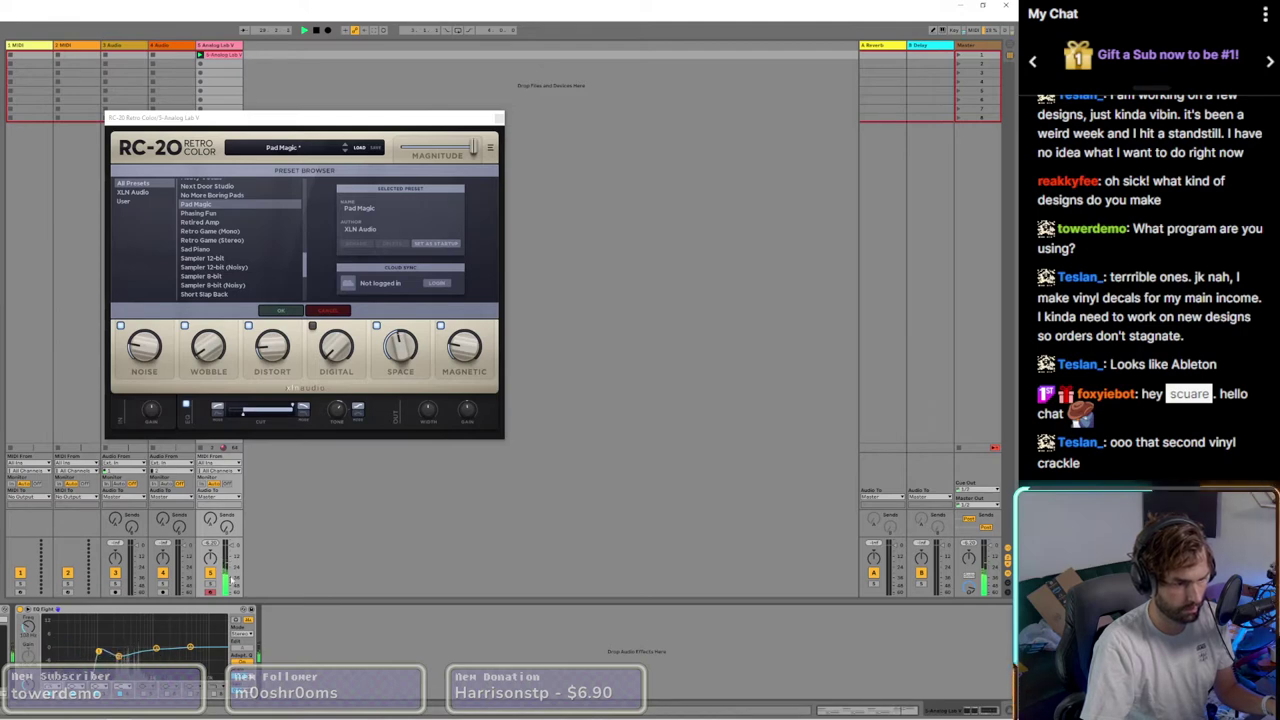
Step: Close the RC-20 Retro Color window and select the Analog Lab V track
{"action": "left_click", "coordinate": [499, 119]}
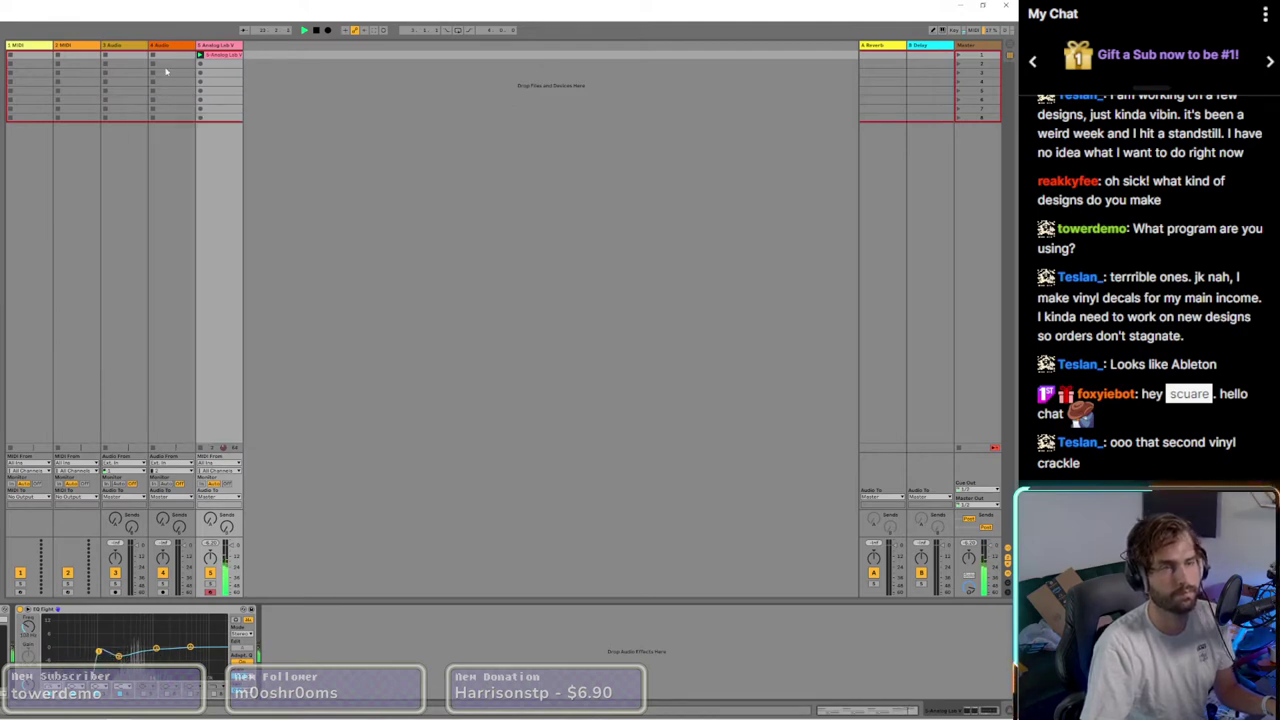
{"action": "right_click", "coordinate": [226, 46]}
{"action": "left_click", "coordinate": [246, 65]}
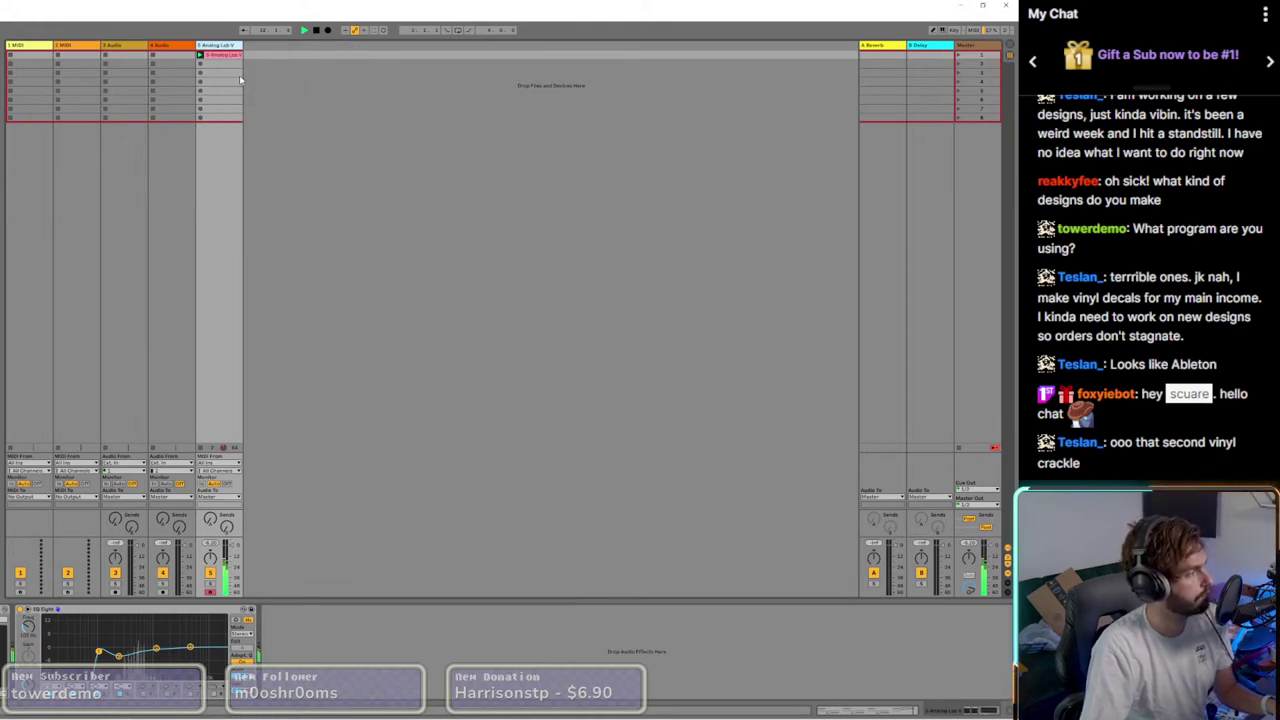
Step: Duplicate the Analog Lab V track, switch the copy's RC-20 noise type to Vinyl 1 and try a higher Noise amount
{"action": "key", "text": "ctrl+d"}
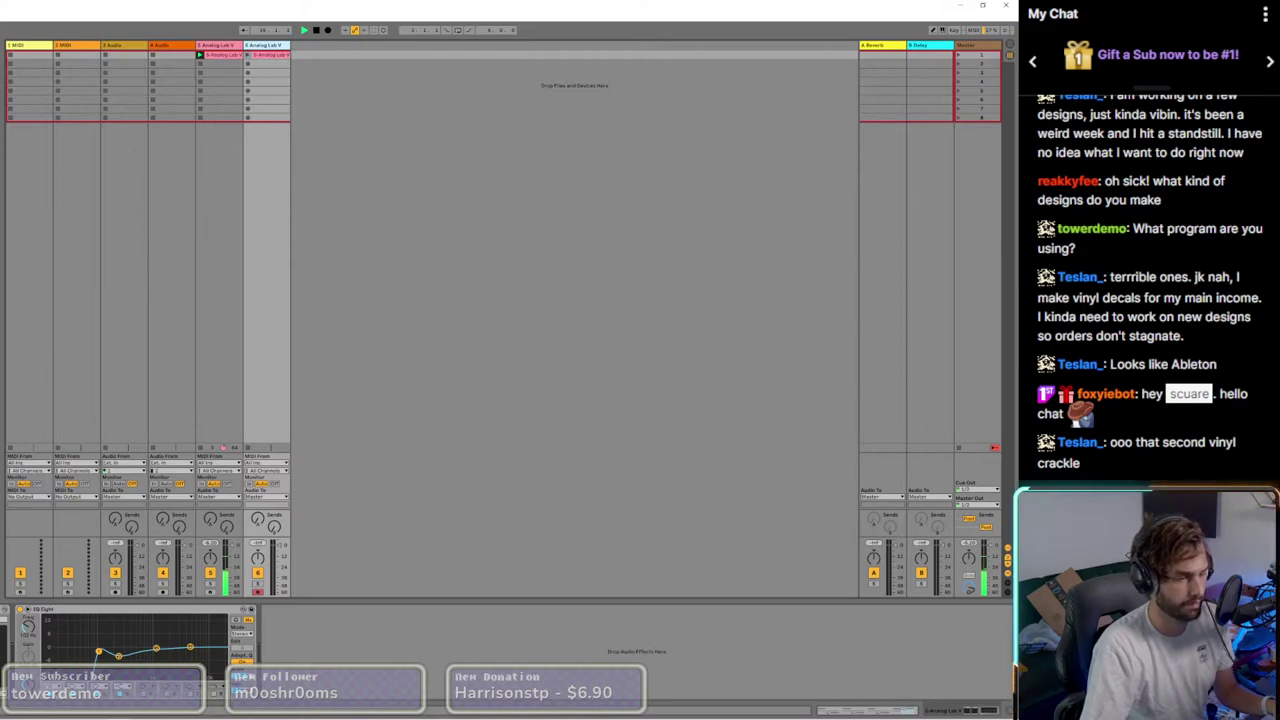
{"action": "key", "text": "ctrl+alt+p"}
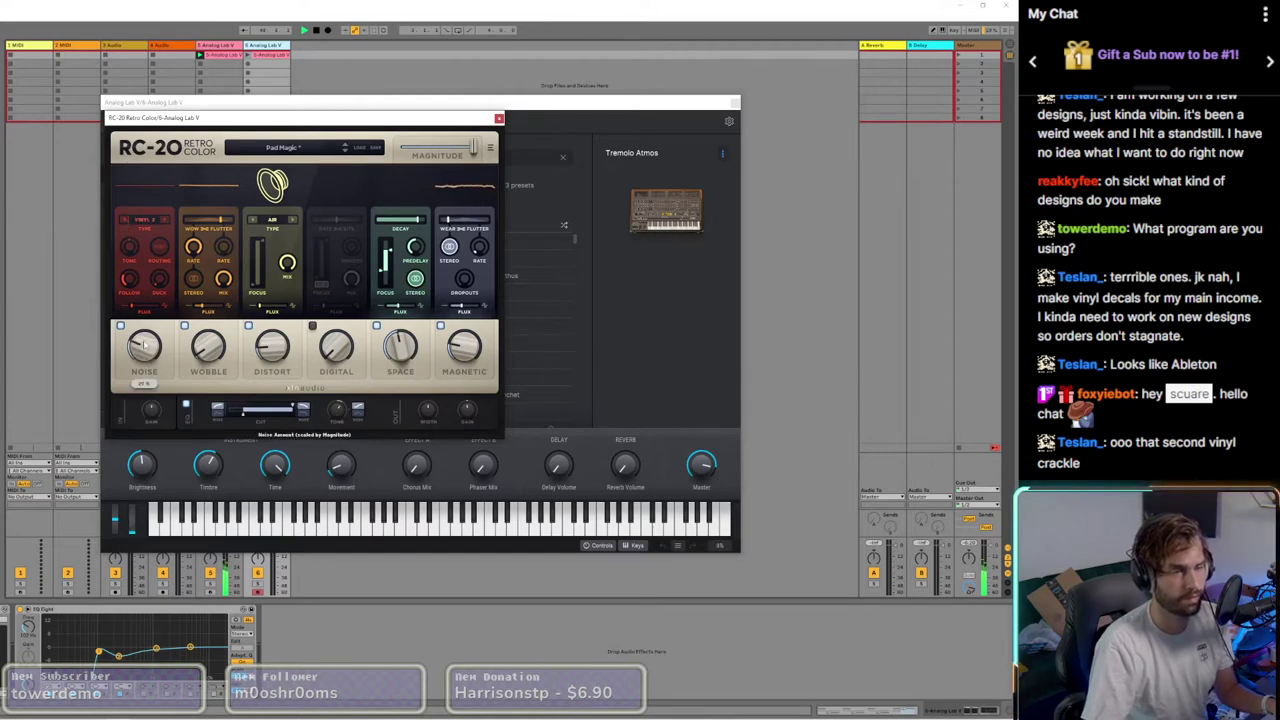
{"action": "left_click_drag", "start_coordinate": [144, 344], "coordinate": [129, 283]}
{"action": "left_click", "coordinate": [125, 219]}
{"action": "left_click_drag", "start_coordinate": [142, 345], "coordinate": [136, 285]}
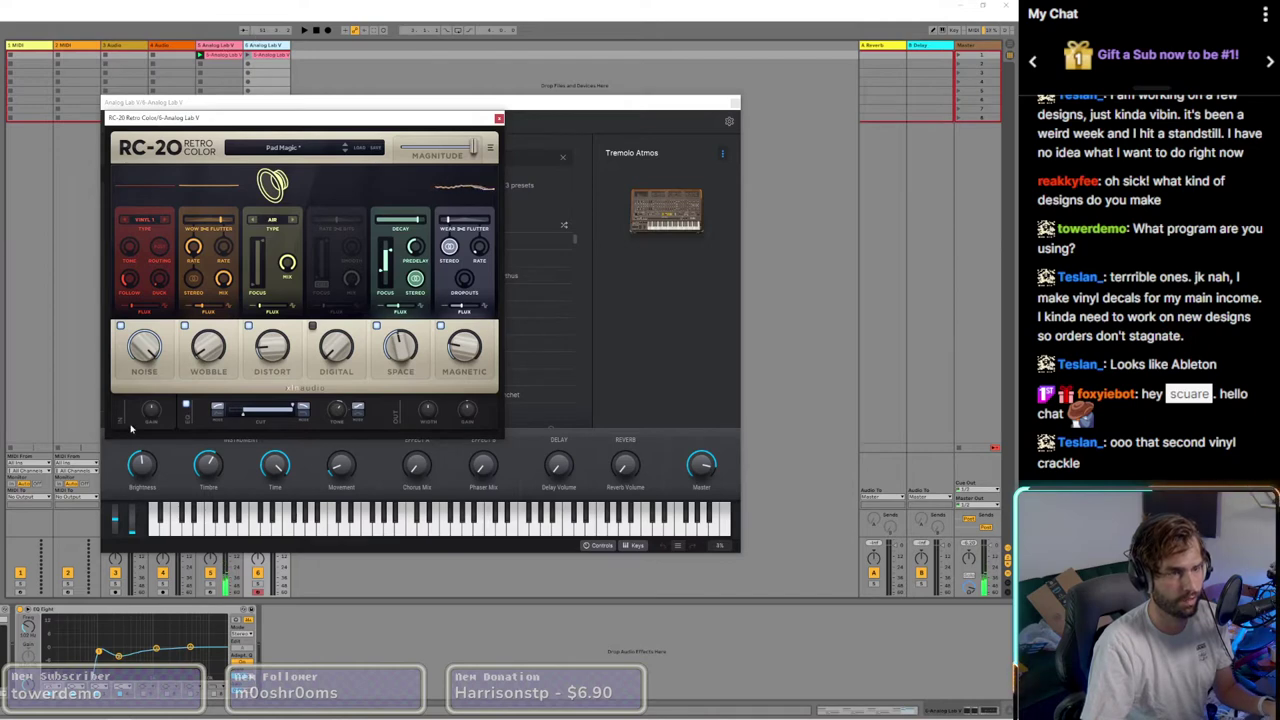
Step: Select the original Analog Lab V track, resume playback and set its RC-20 noise type to Vinyl 2
{"action": "left_click", "coordinate": [222, 56]}
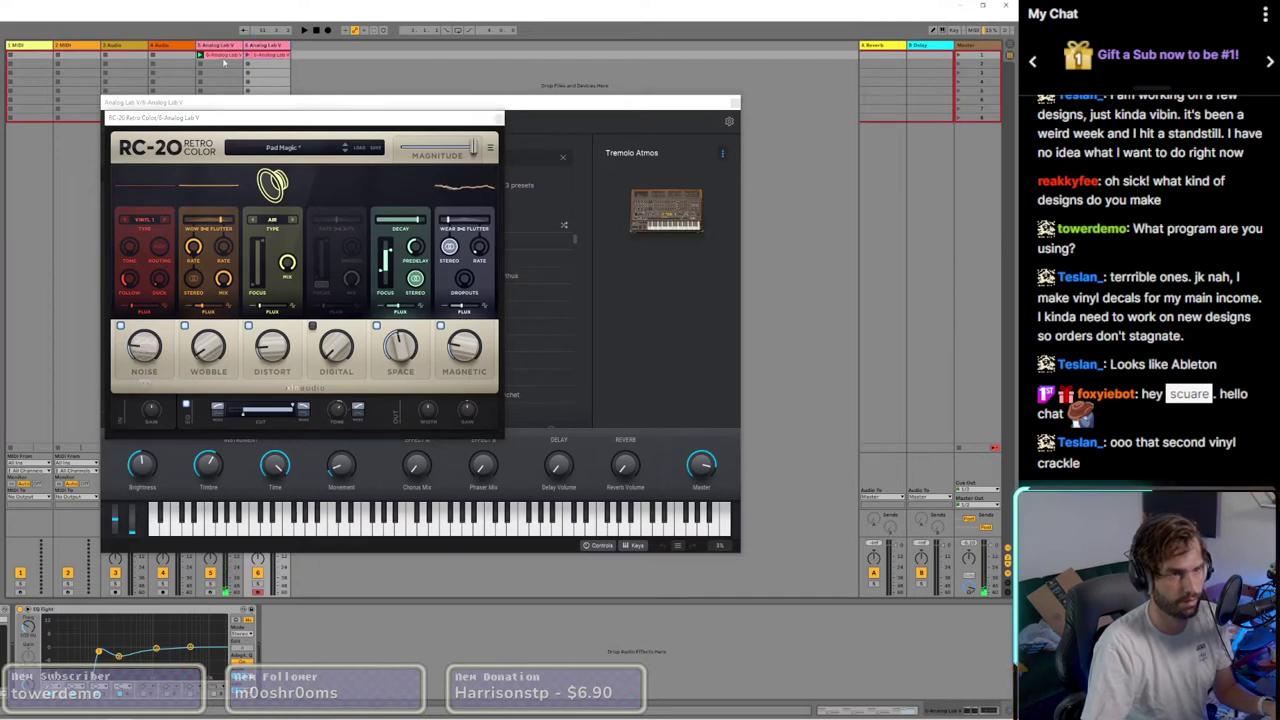
{"action": "key", "text": "space"}
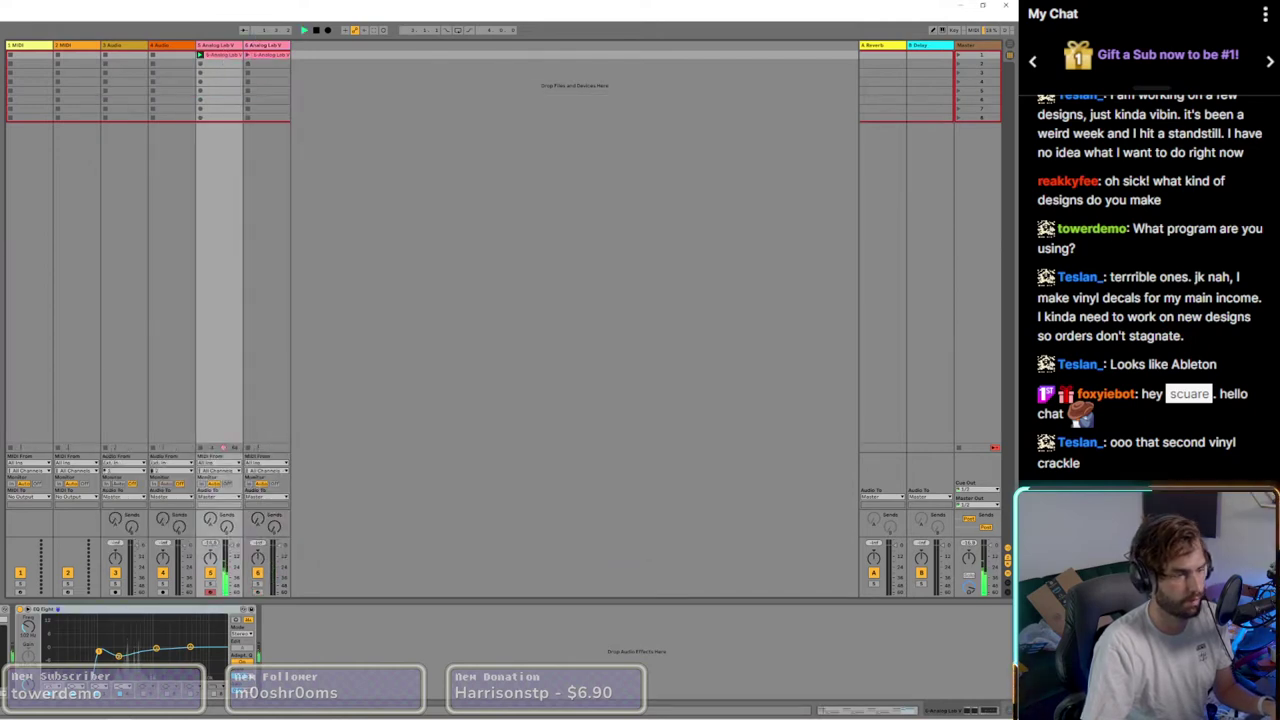
{"action": "key", "text": "ctrl+alt+p"}
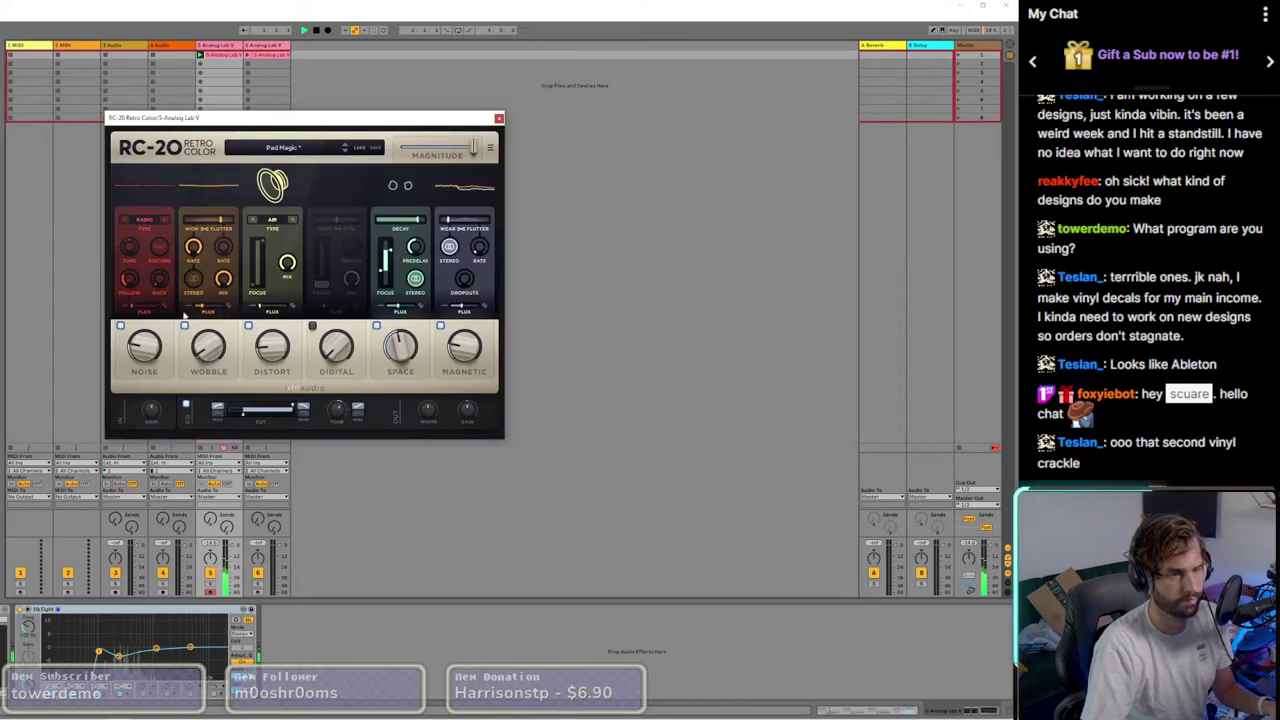
{"action": "left_click", "coordinate": [125, 223]}
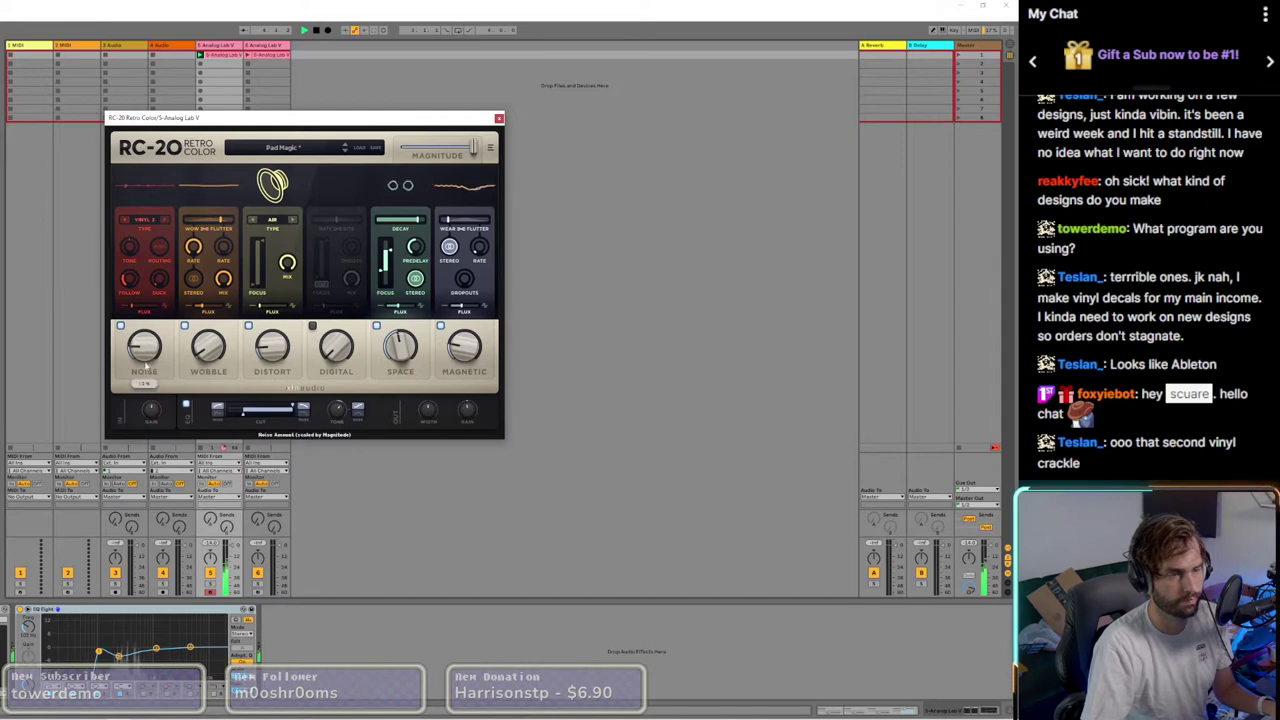
{"action": "key", "text": "ctrl+alt+p"}
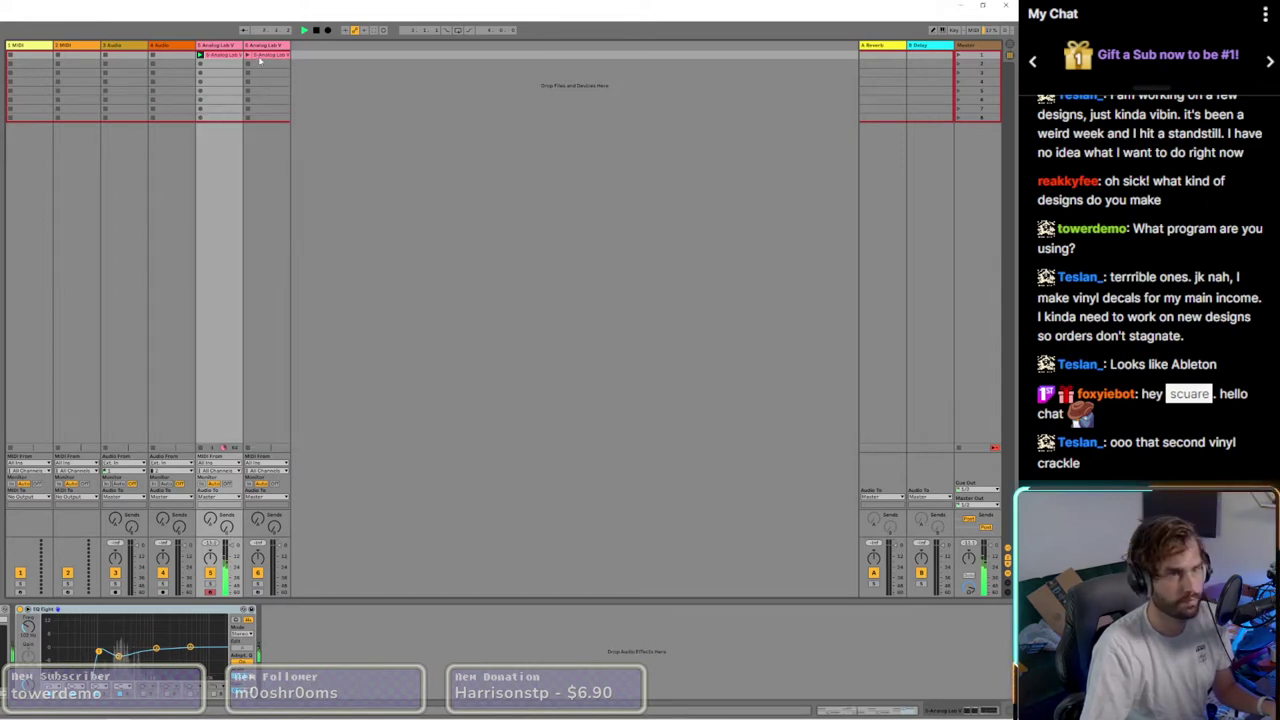
Step: Filter the duplicate track's Analog Lab V presets by Disco, load 1999 Keys and launch the track's clip
{"action": "key", "text": "ctrl+alt+p"}
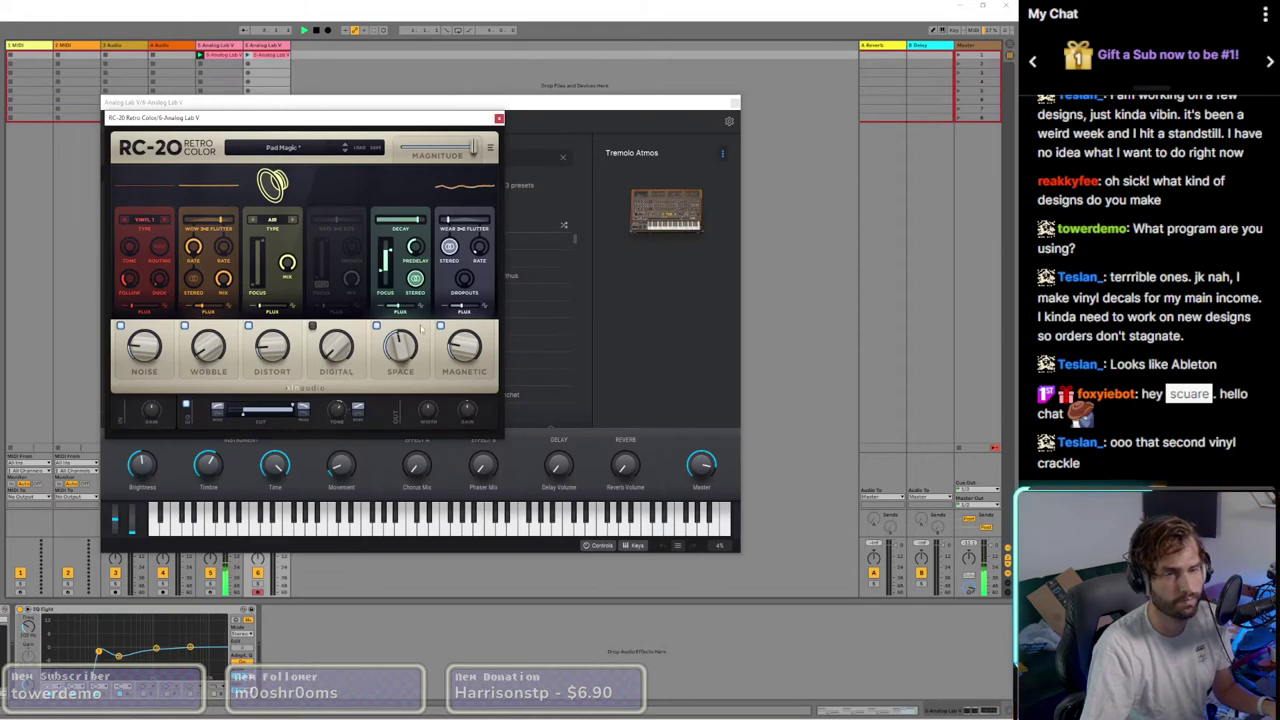
{"action": "left_click", "coordinate": [499, 118]}
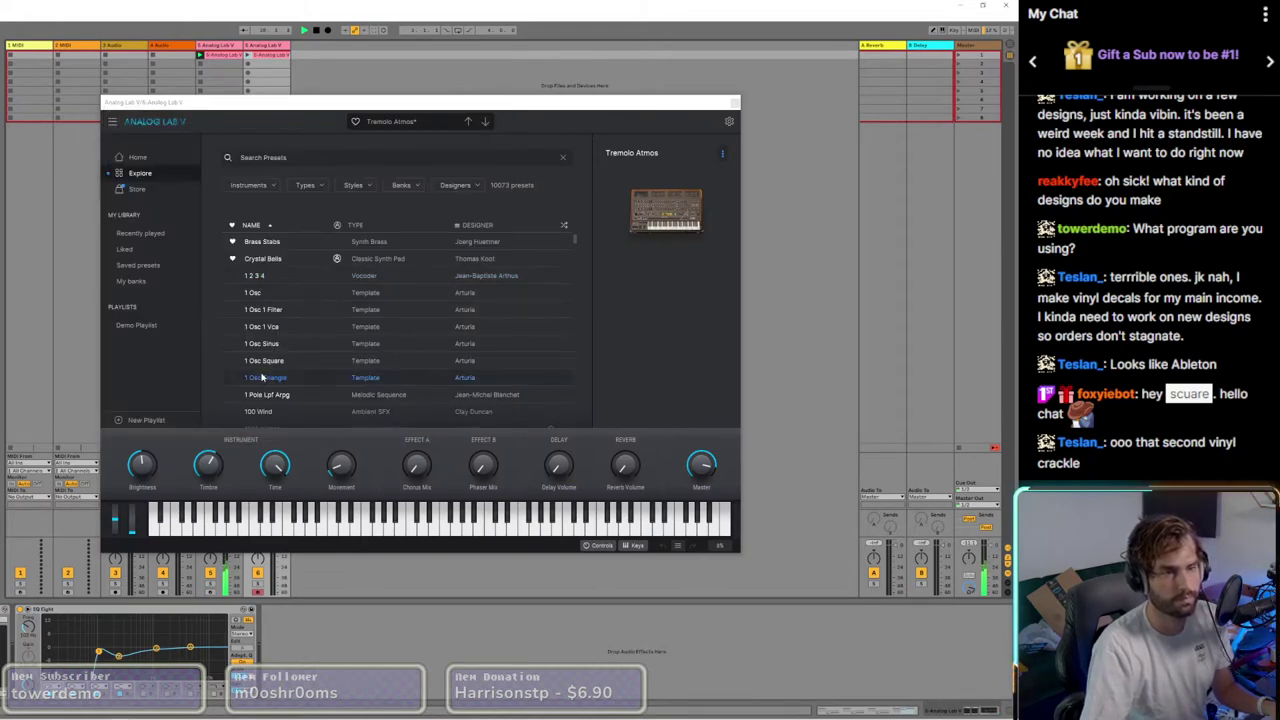
{"action": "left_click", "coordinate": [353, 185]}
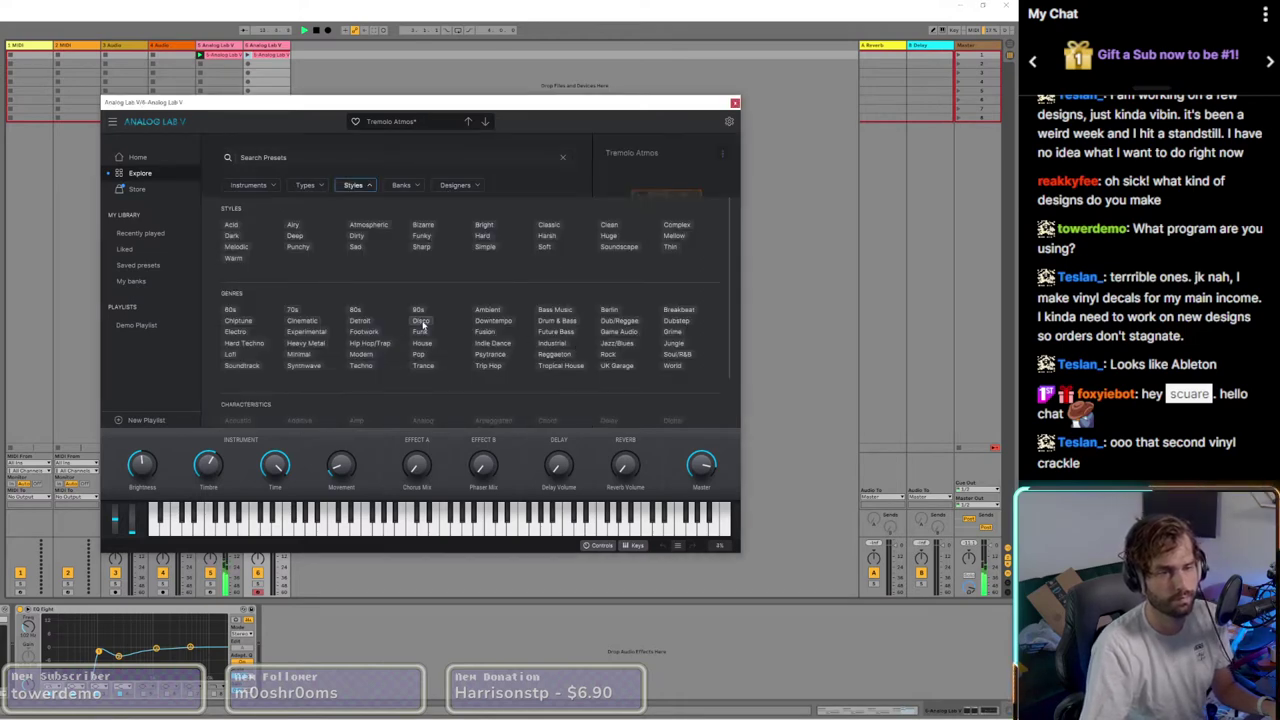
{"action": "left_click", "coordinate": [421, 320]}
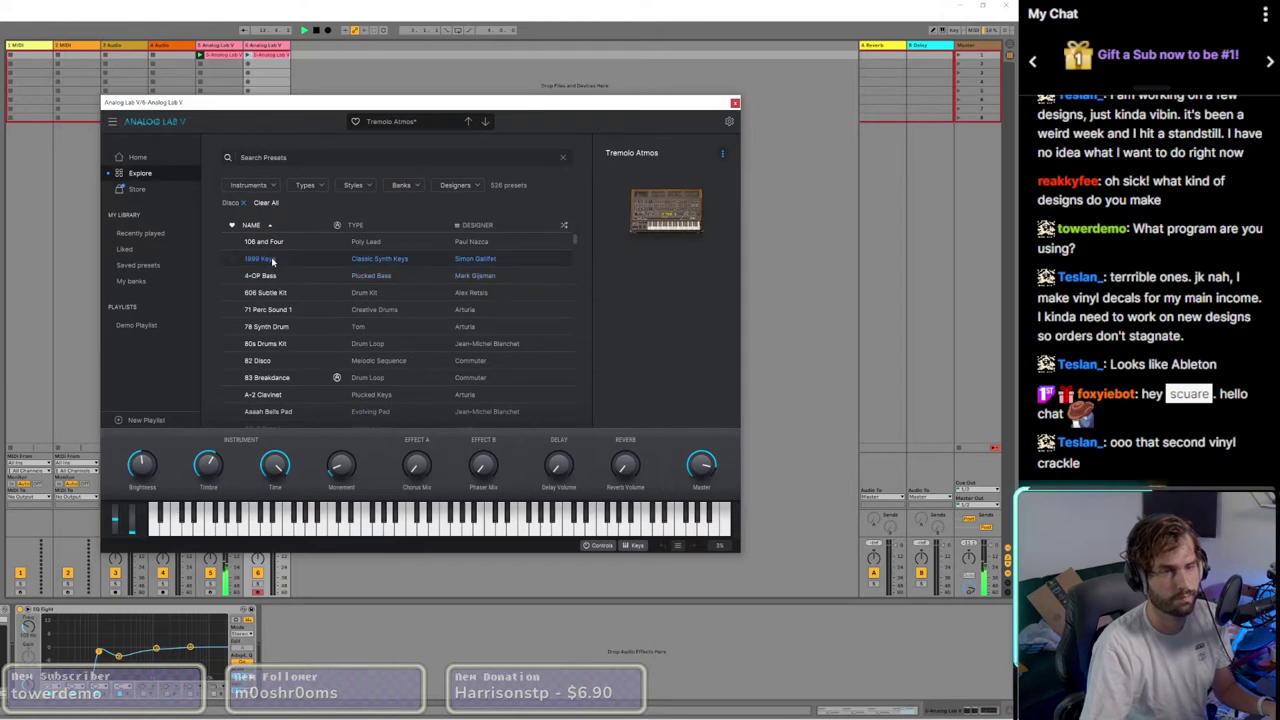
{"action": "left_click", "coordinate": [270, 262]}
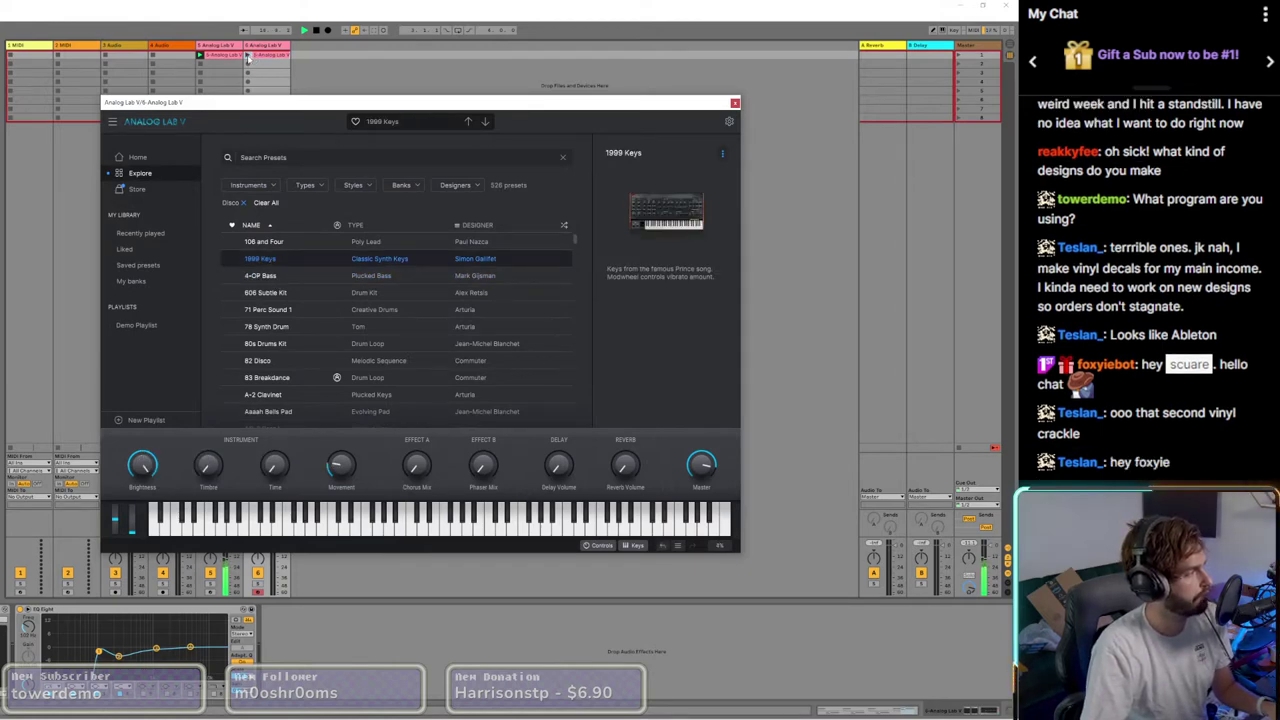
{"action": "left_click", "coordinate": [248, 59]}
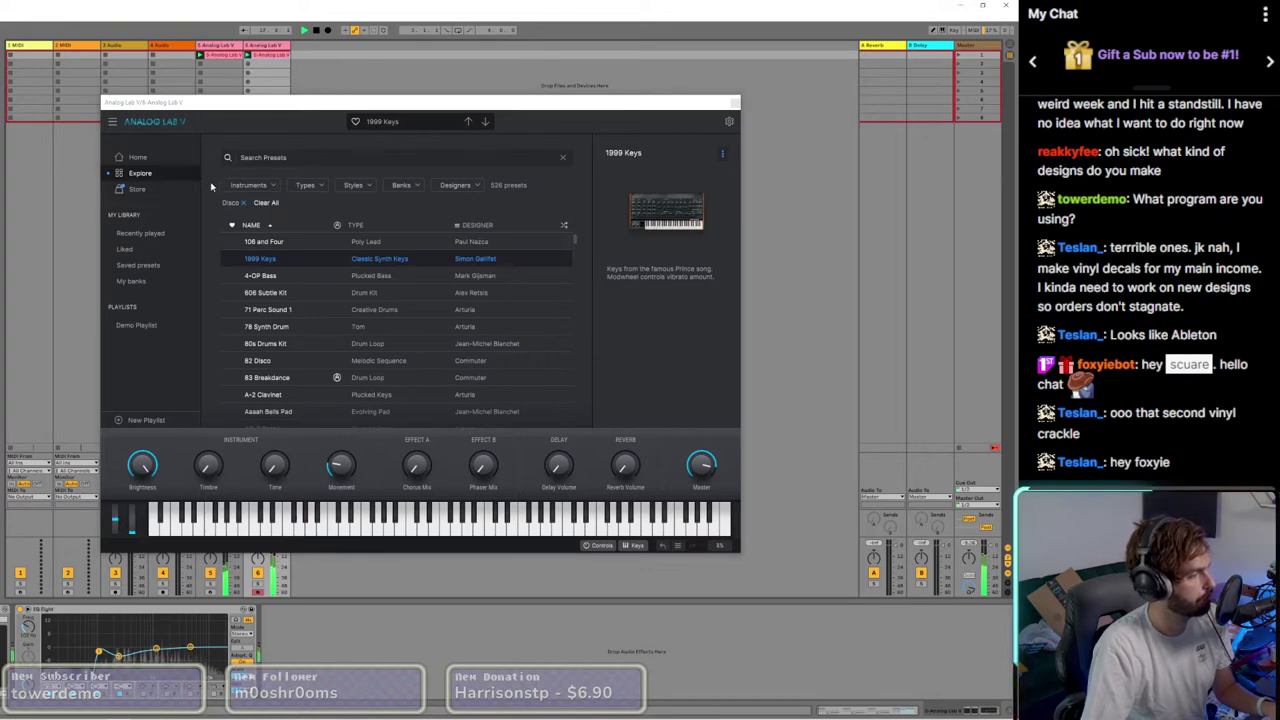
{"action": "left_click", "coordinate": [734, 103]}
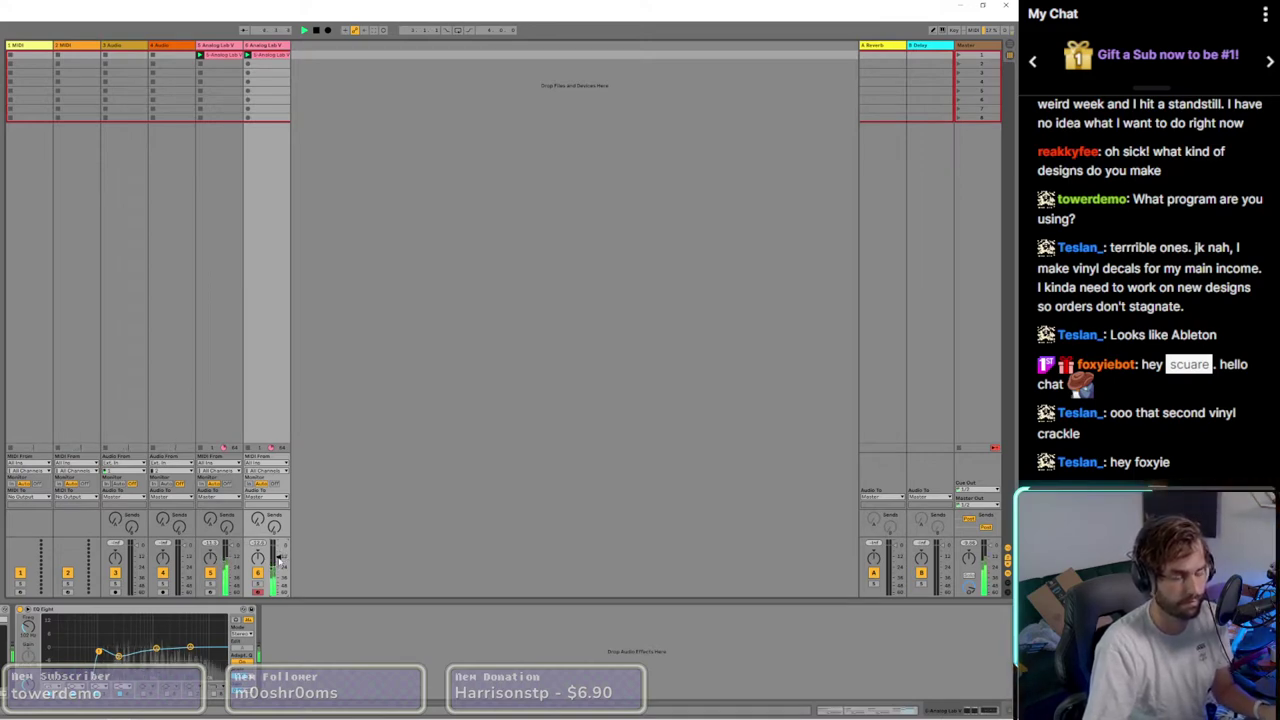
Step: Lengthen the chords starting at bars 3, 7, 11 and 15 in the duplicate track's clip until each meets the next chord or the clip end
{"action": "left_click", "coordinate": [271, 57]}
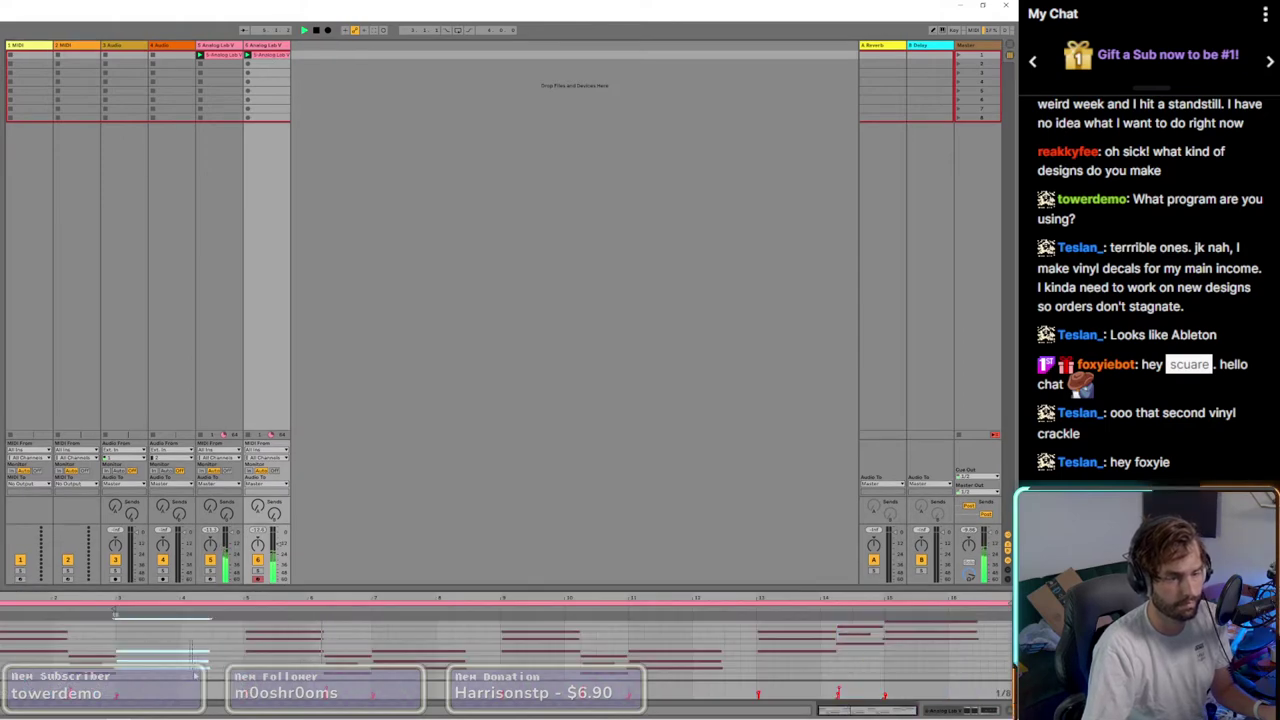
{"action": "left_click_drag", "start_coordinate": [208, 667], "coordinate": [242, 667]}
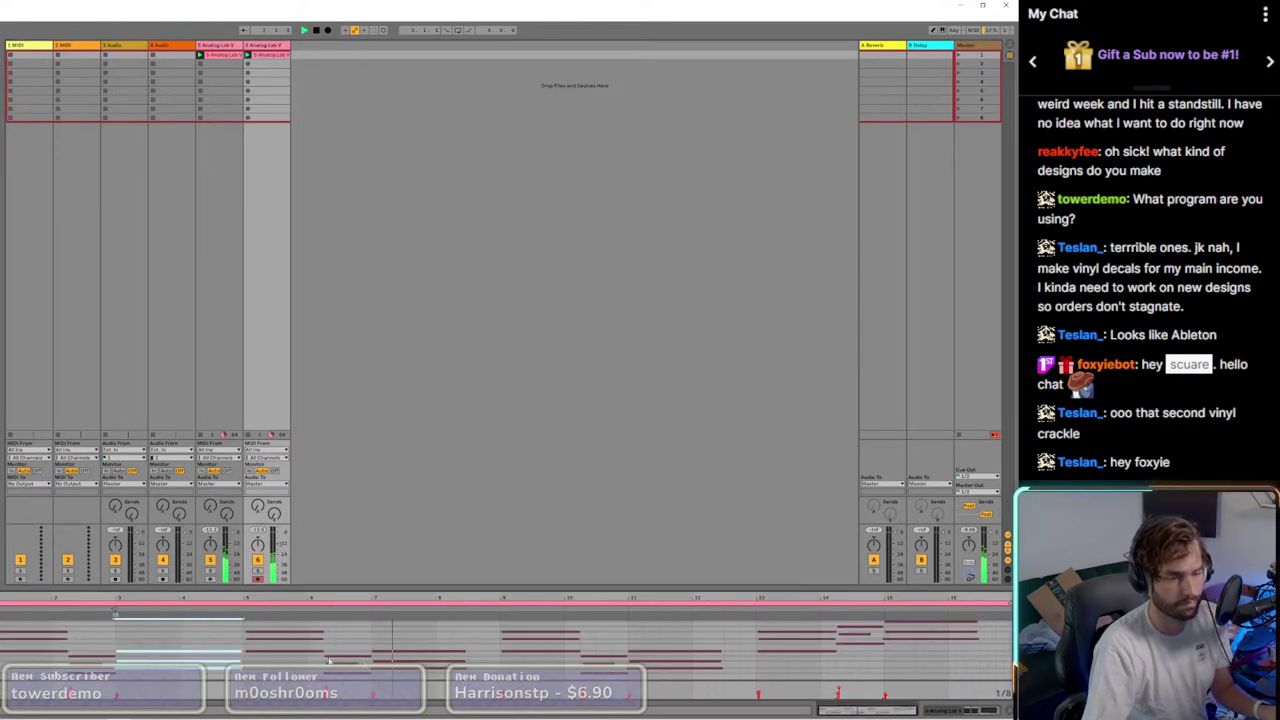
{"action": "left_click_drag", "start_coordinate": [364, 645], "coordinate": [500, 667]}
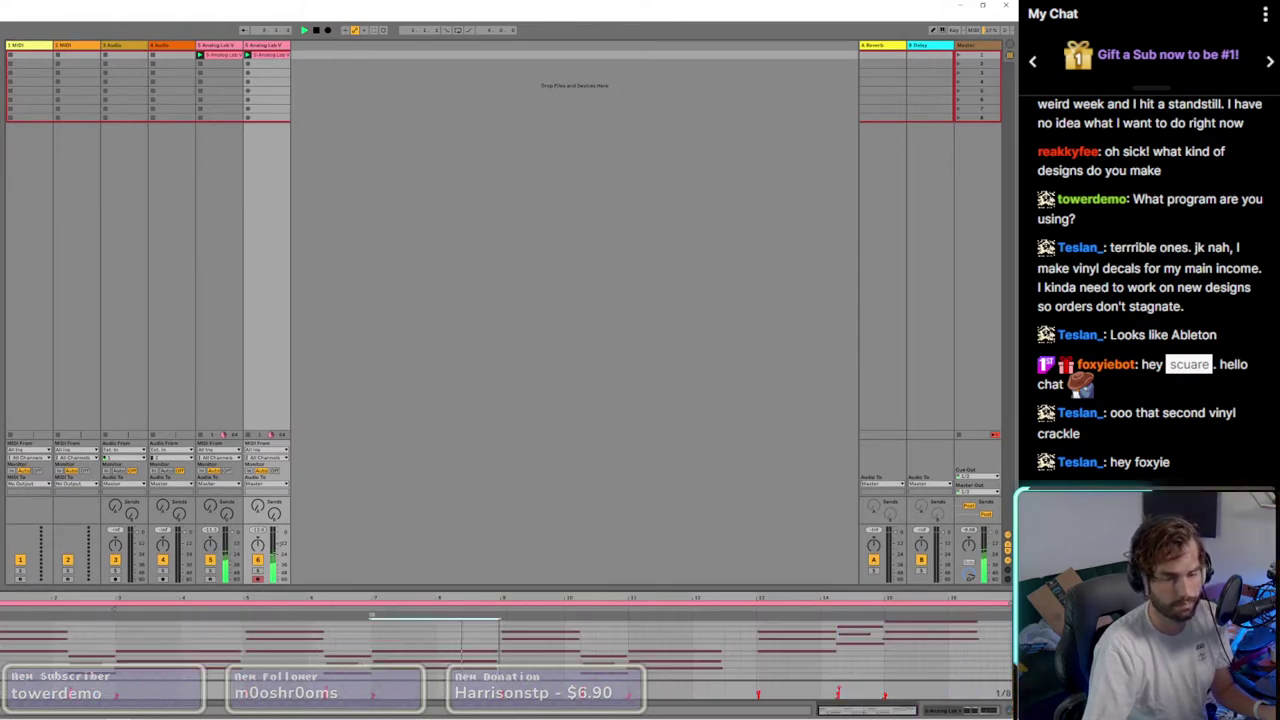
{"action": "left_click_drag", "start_coordinate": [672, 644], "coordinate": [678, 687]}
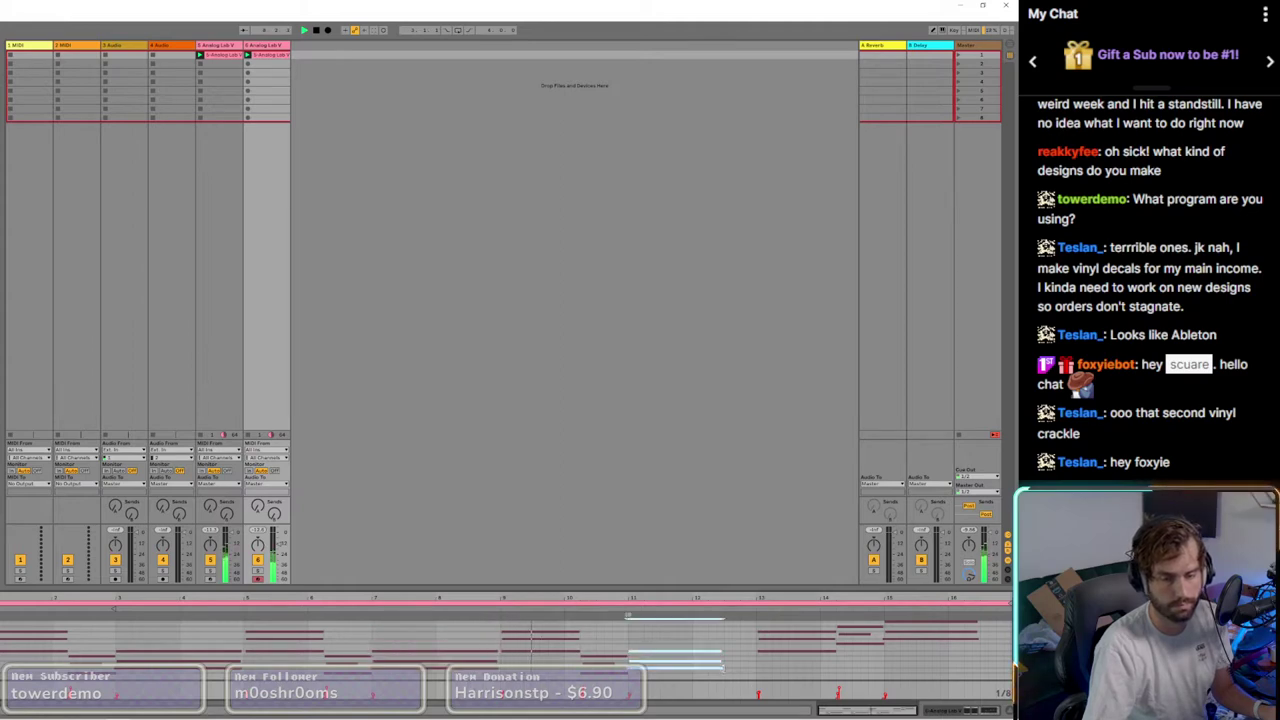
{"action": "left_click_drag", "start_coordinate": [646, 621], "coordinate": [902, 621]}
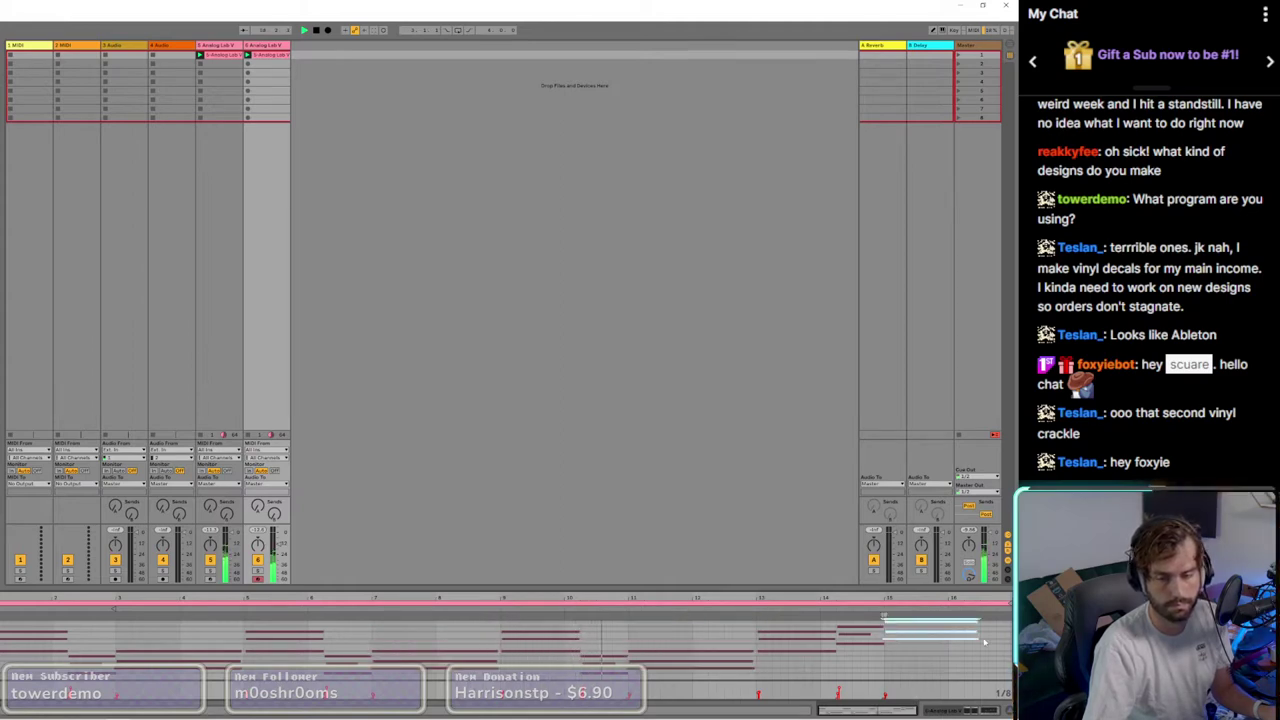
{"action": "left_click_drag", "start_coordinate": [977, 637], "coordinate": [1012, 637]}
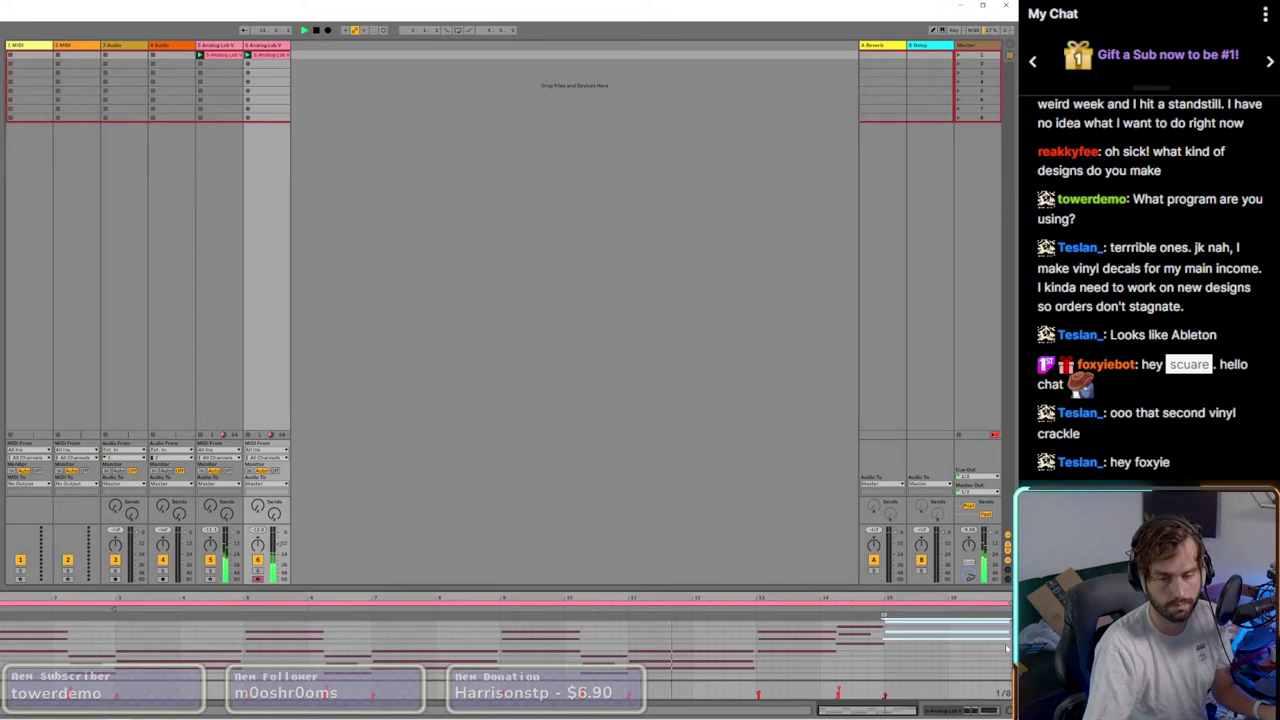
{"action": "left_click", "coordinate": [302, 500]}
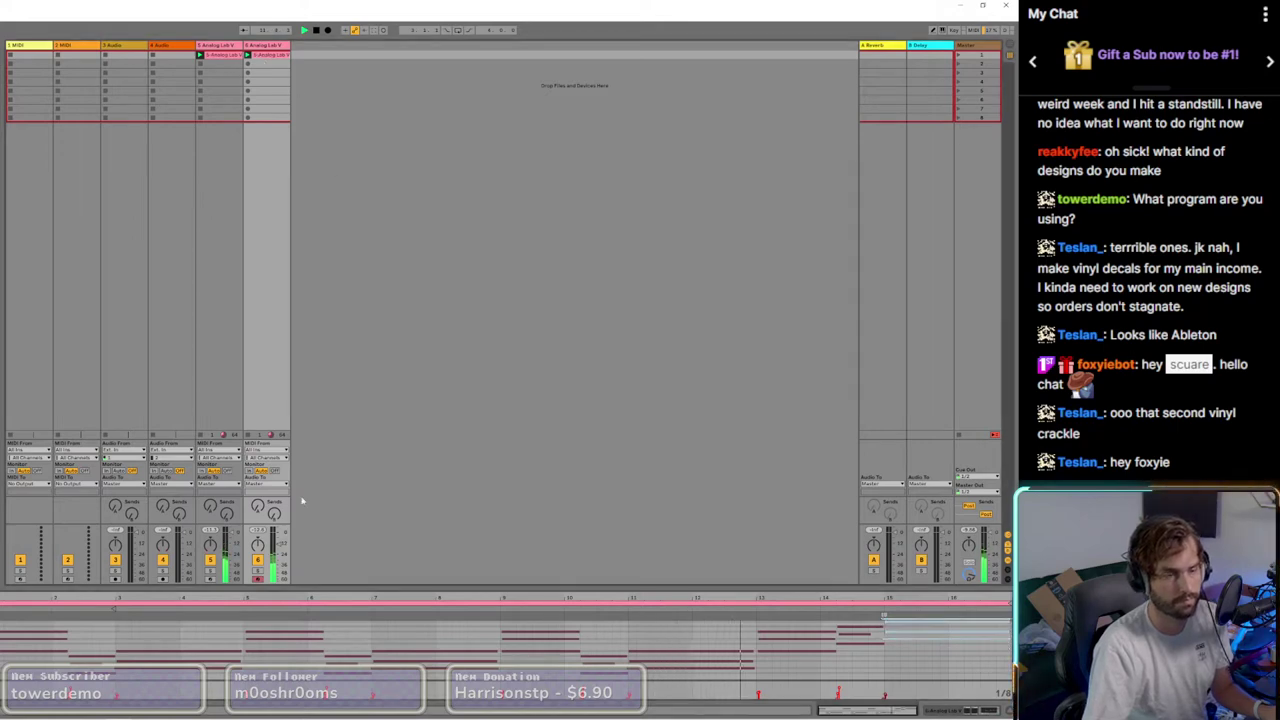
{"action": "key", "text": "shift+Tab"}
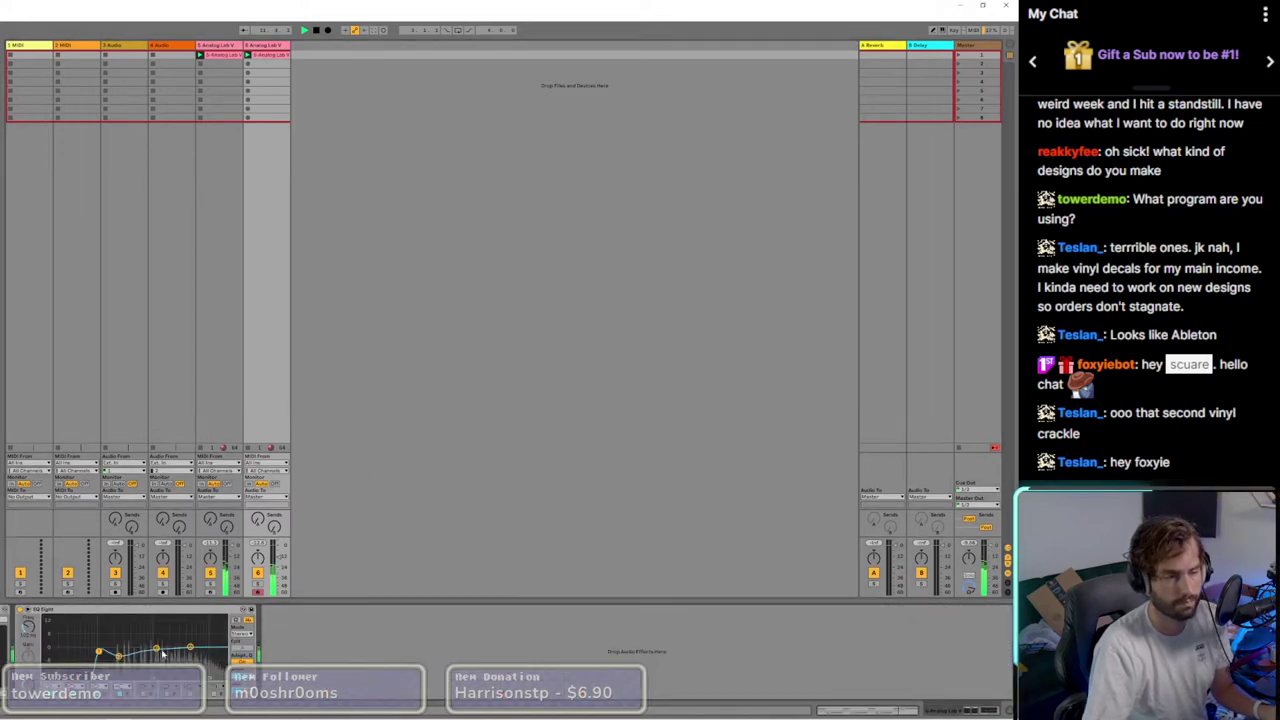
Step: Load the 4-OP Bass preset in the duplicate track's Analog Lab V and close the instrument window
{"action": "key", "text": "ctrl+alt+p"}
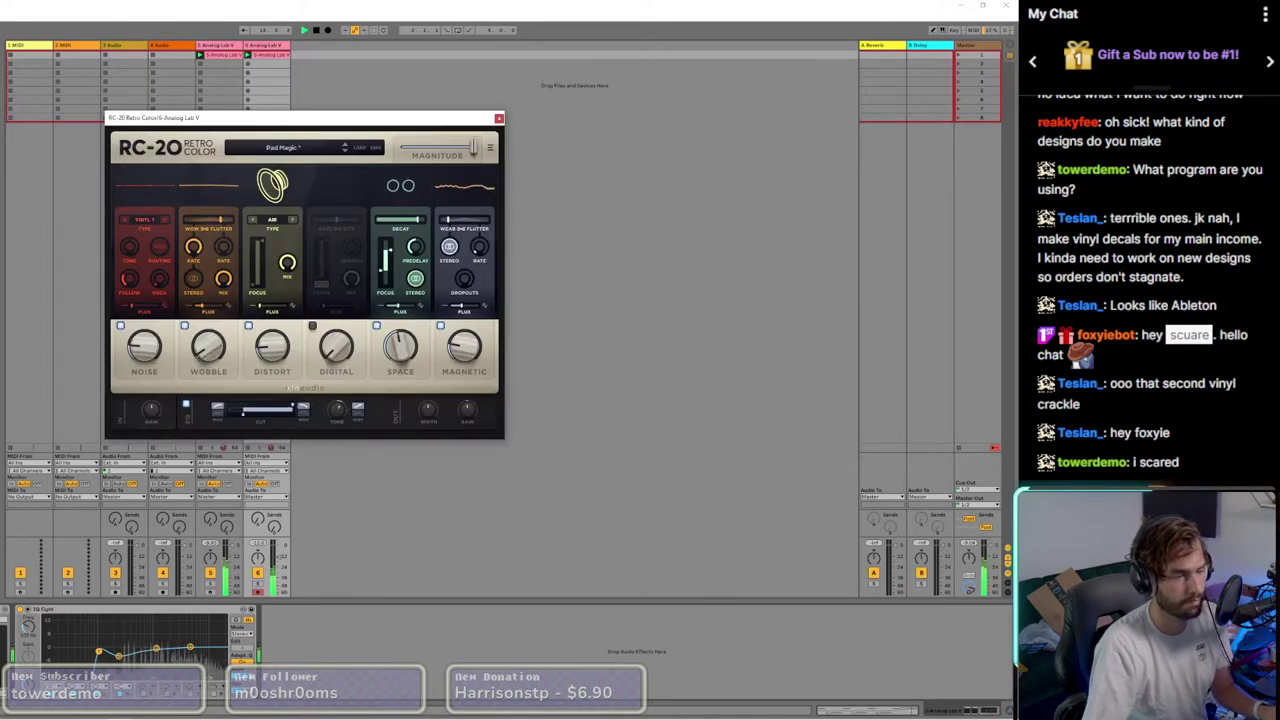
{"action": "key", "text": "ctrl+alt+p"}
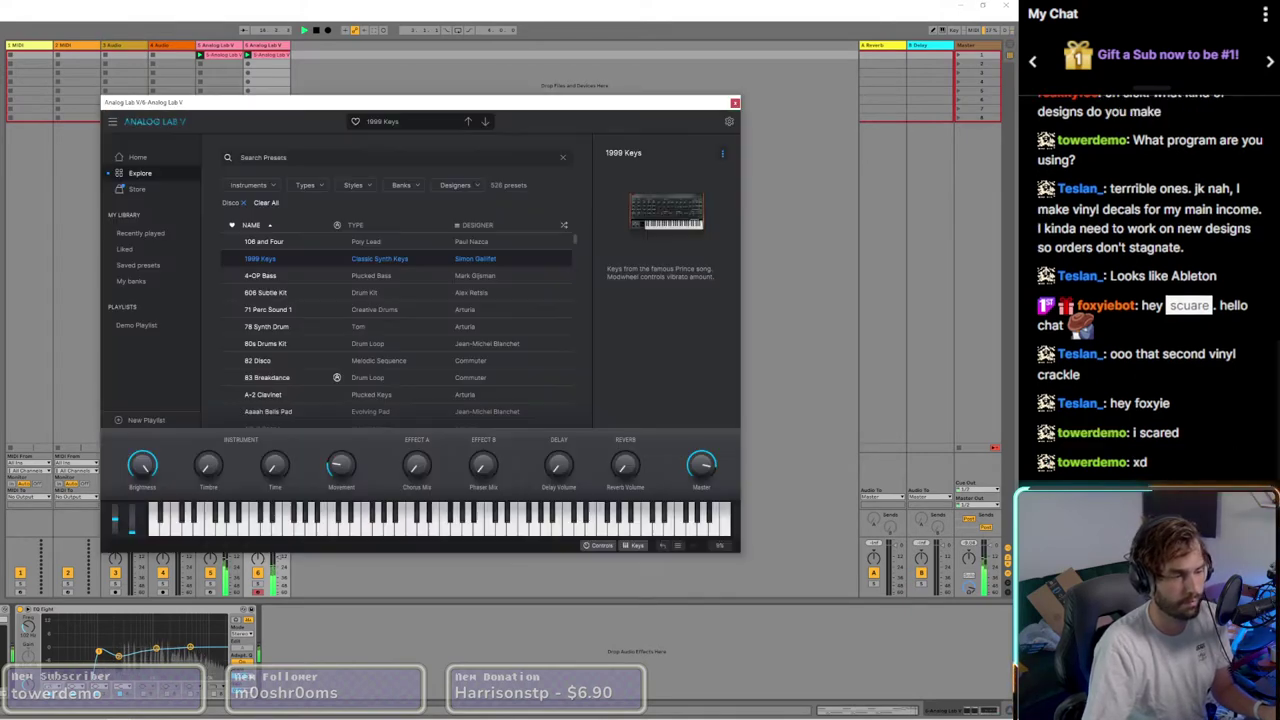
{"action": "left_click", "coordinate": [275, 276]}
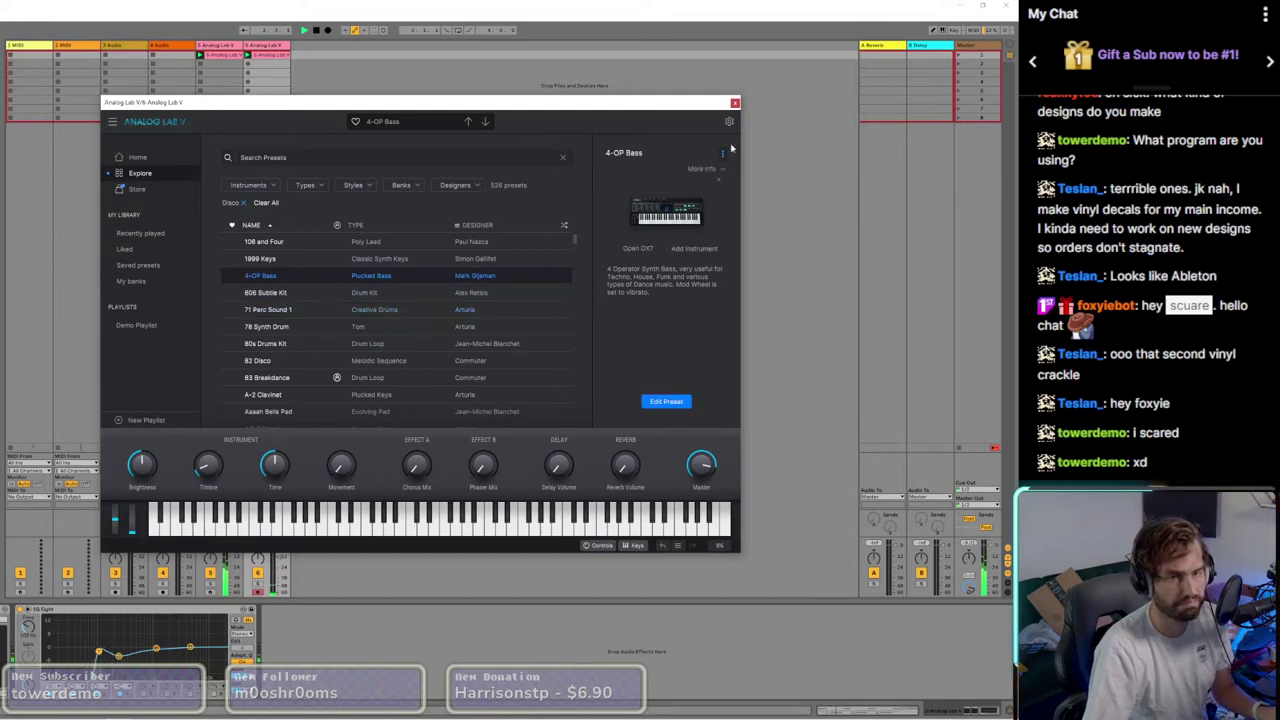
{"action": "left_click", "coordinate": [735, 103]}
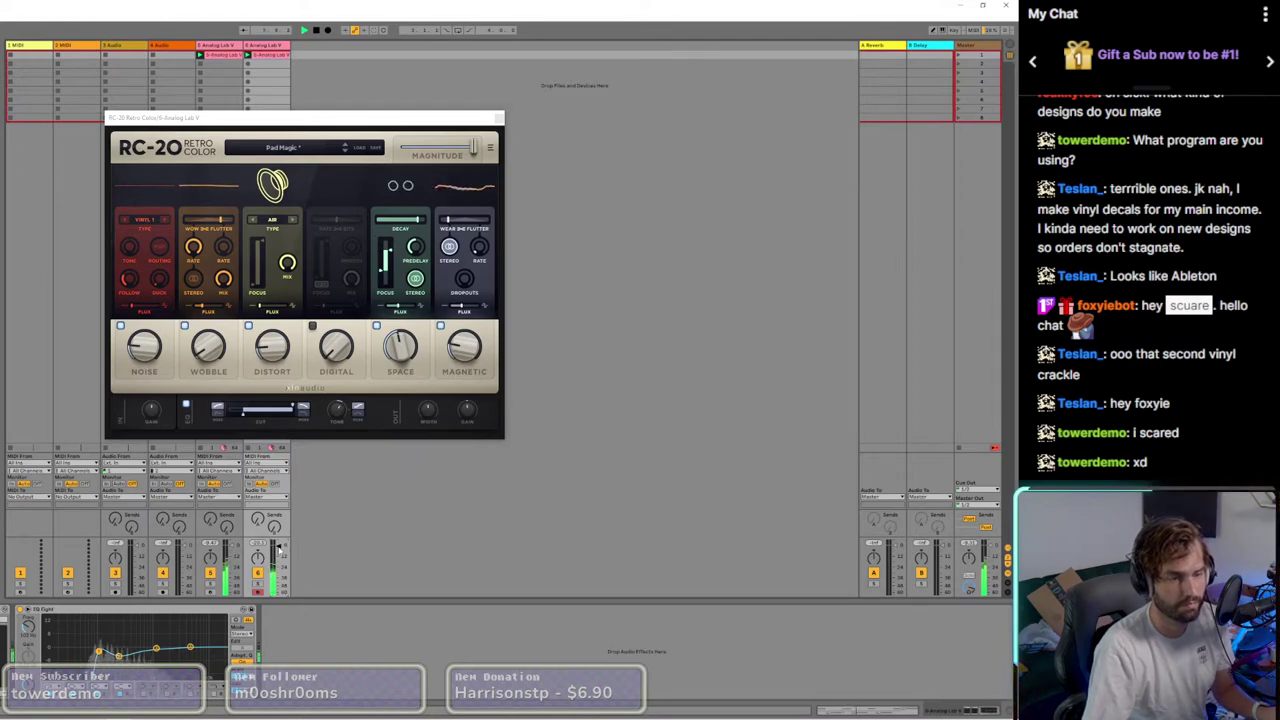
Step: Turn off the Noise module in the duplicate track's RC-20 and add H-Delay Stereo after EQ Eight
{"action": "left_click", "coordinate": [120, 326]}
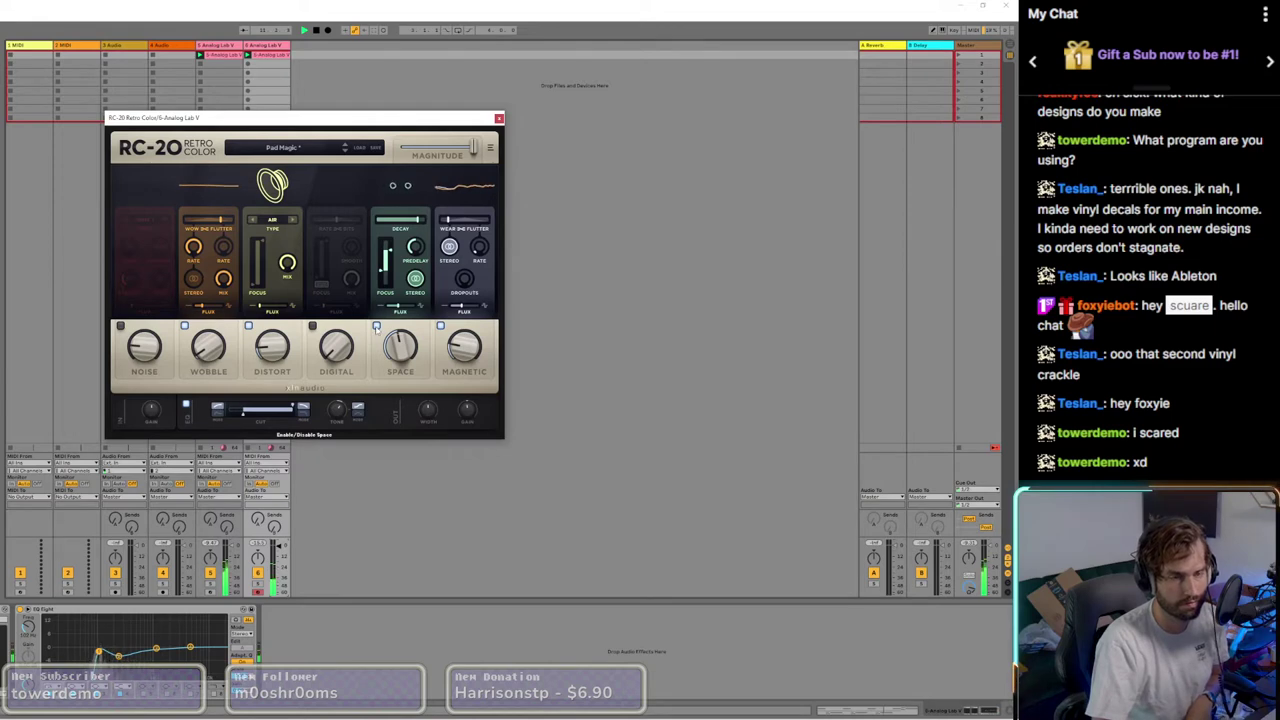
{"action": "left_click", "coordinate": [499, 119]}
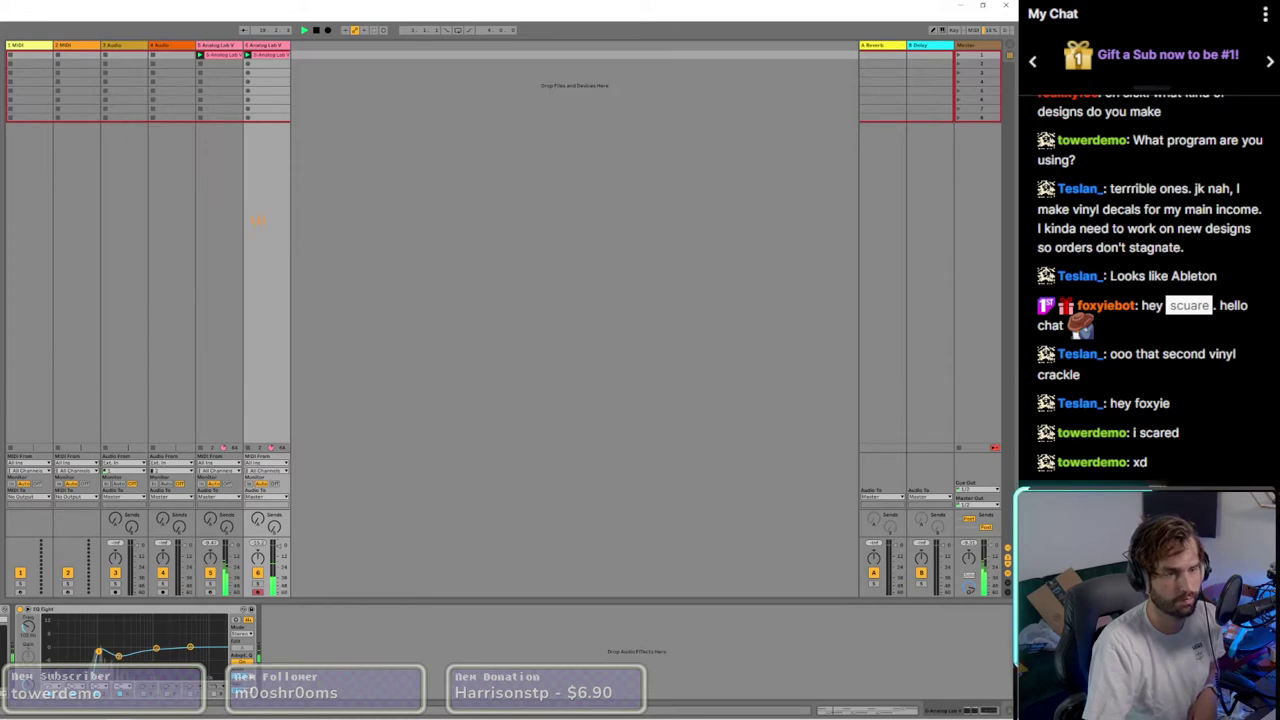
{"action": "mouse_move", "coordinate": [449, 160]}
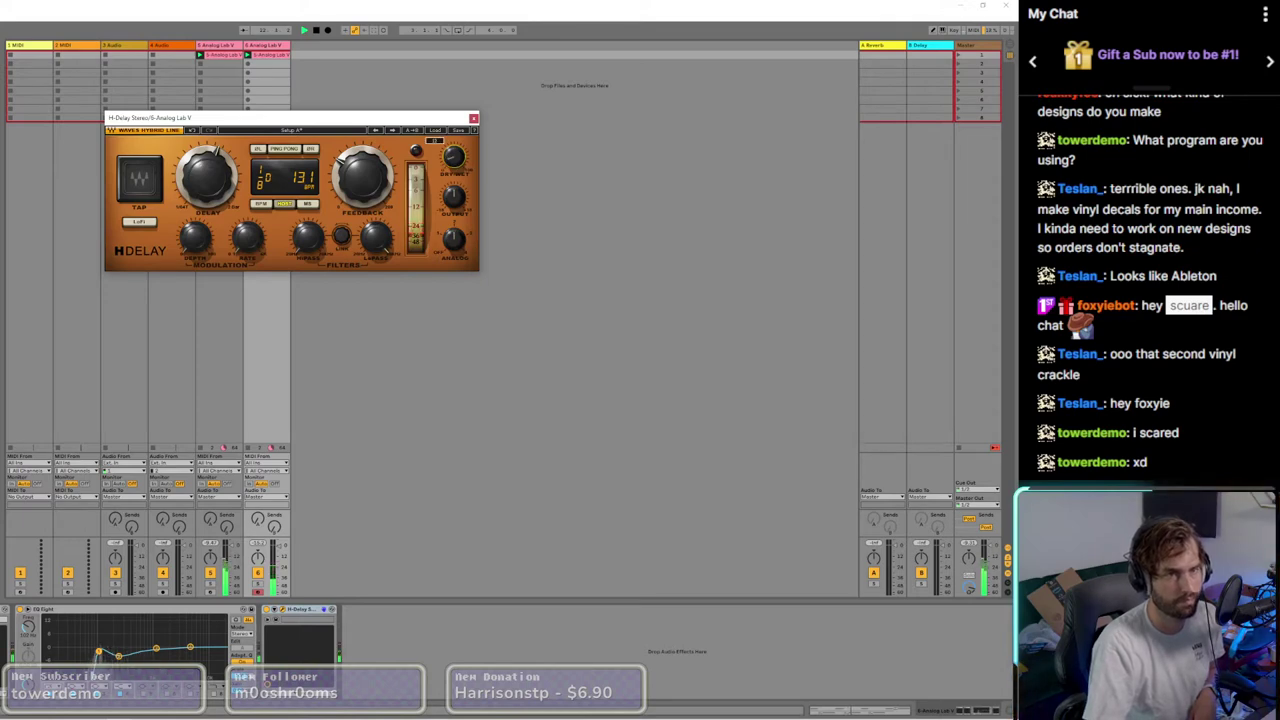
{"action": "left_click", "coordinate": [474, 119]}
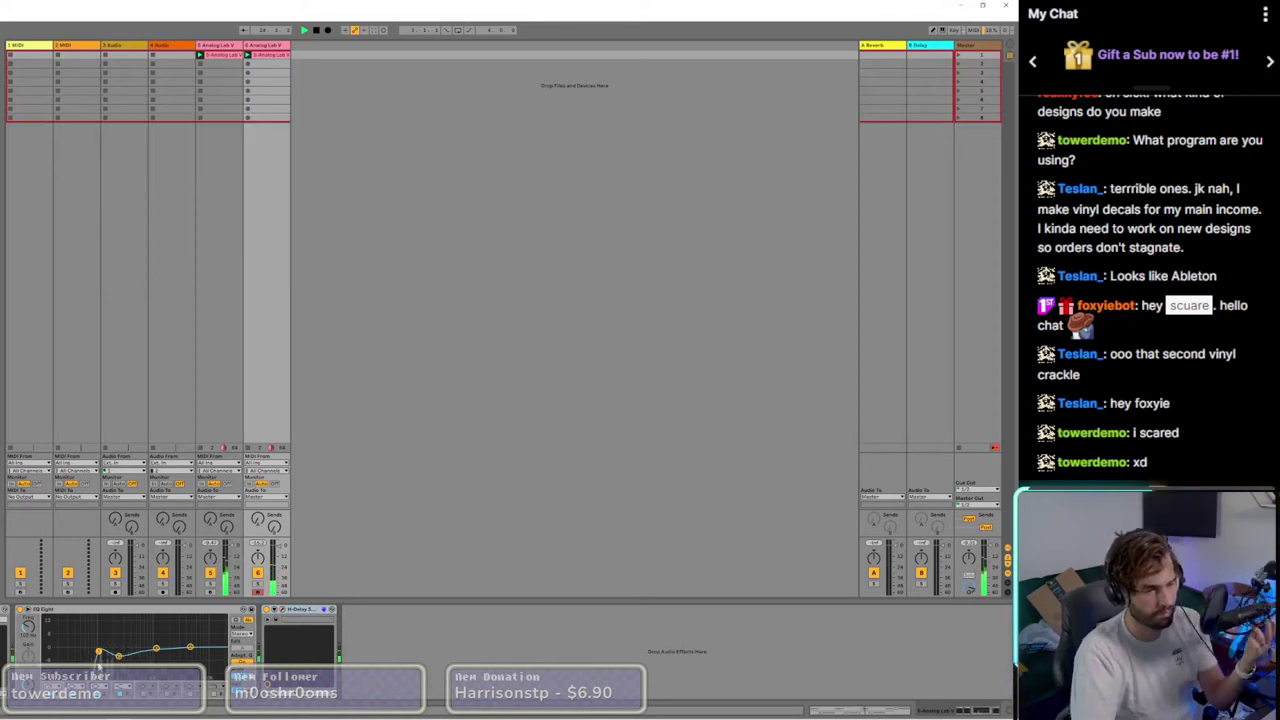
Step: Lower the EQ Eight low-cut frequency on the duplicate track and compare its RC-20 with the Magnetic module off and on
{"action": "left_click_drag", "start_coordinate": [99, 654], "coordinate": [72, 655]}
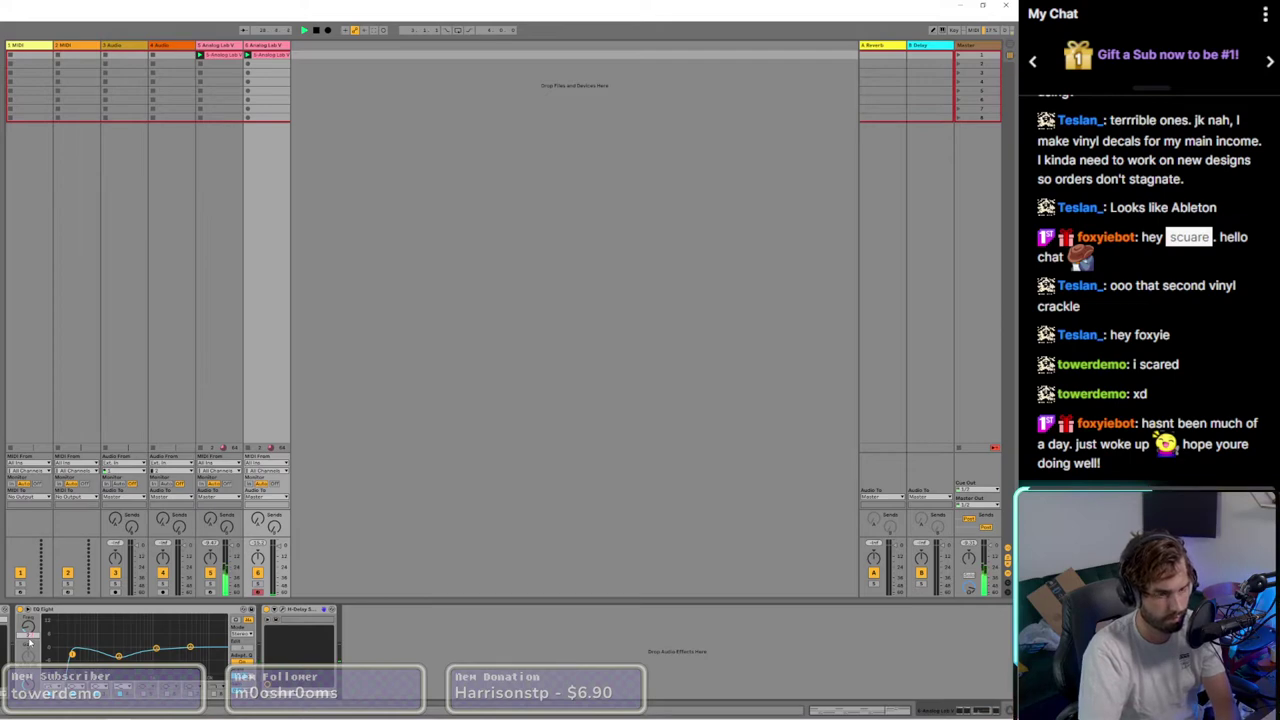
{"action": "key", "text": "ctrl+alt+p"}
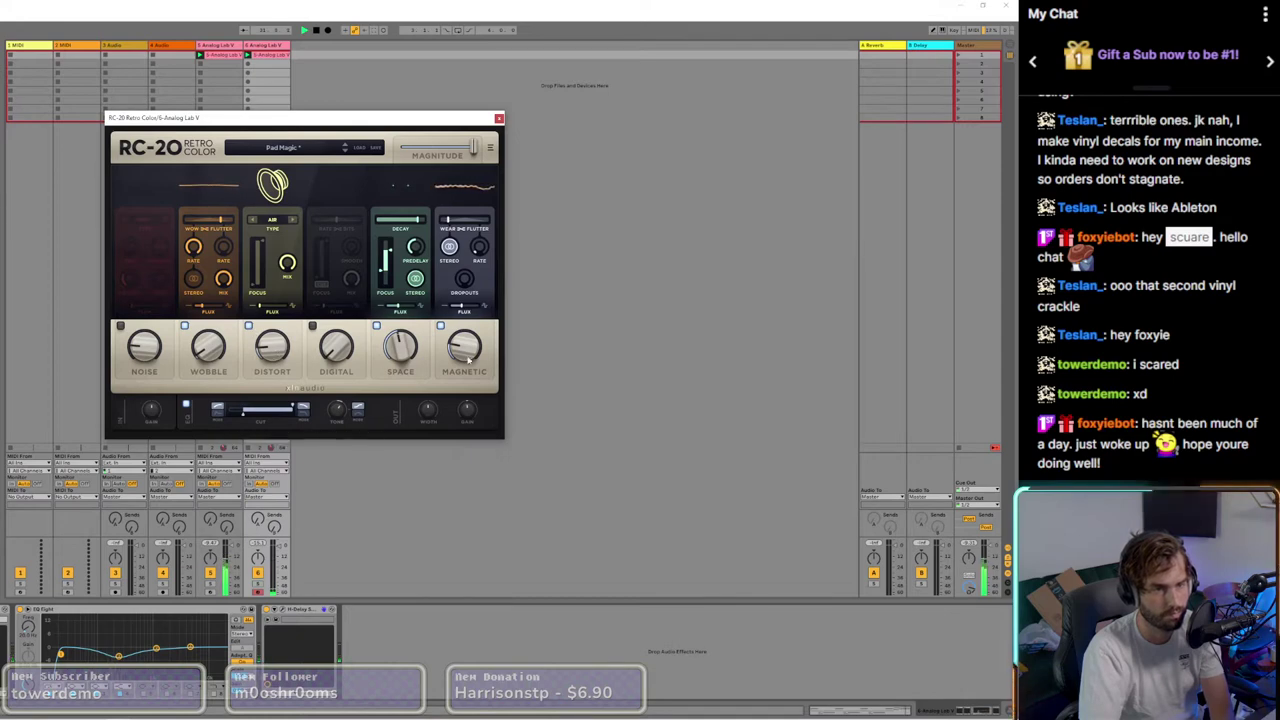
{"action": "left_click", "coordinate": [440, 326]}
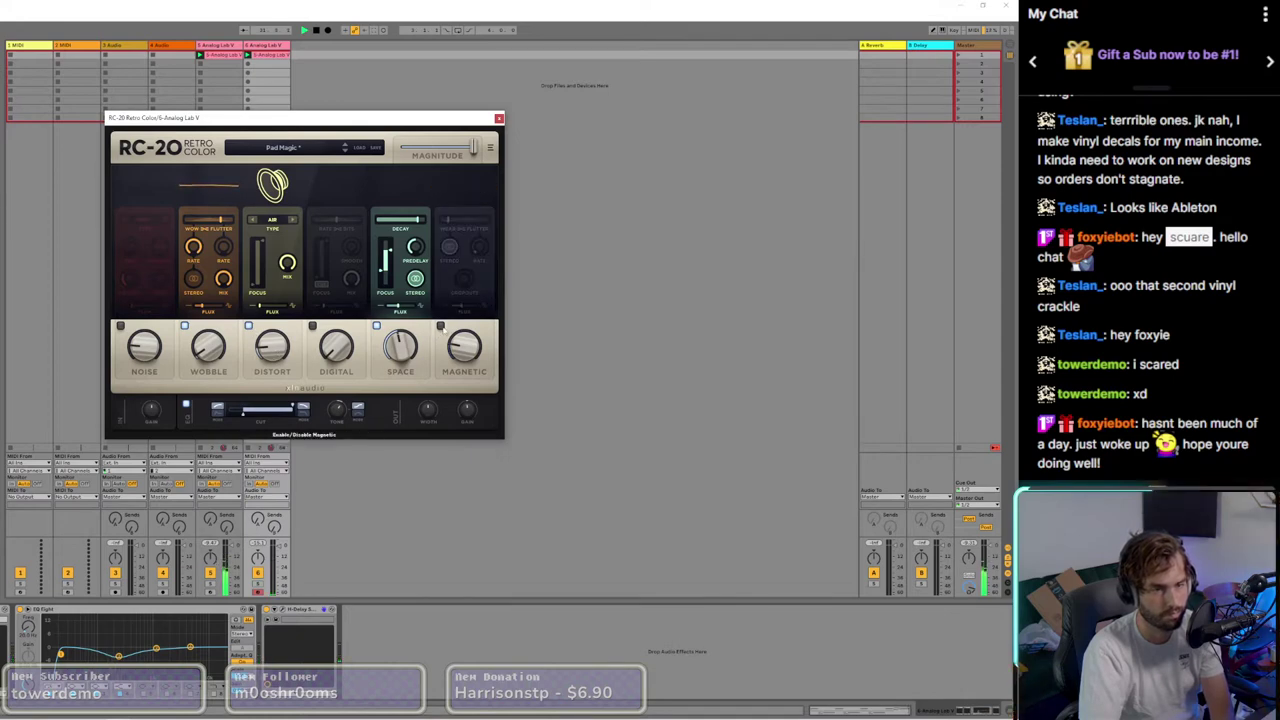
{"action": "left_click", "coordinate": [440, 326]}
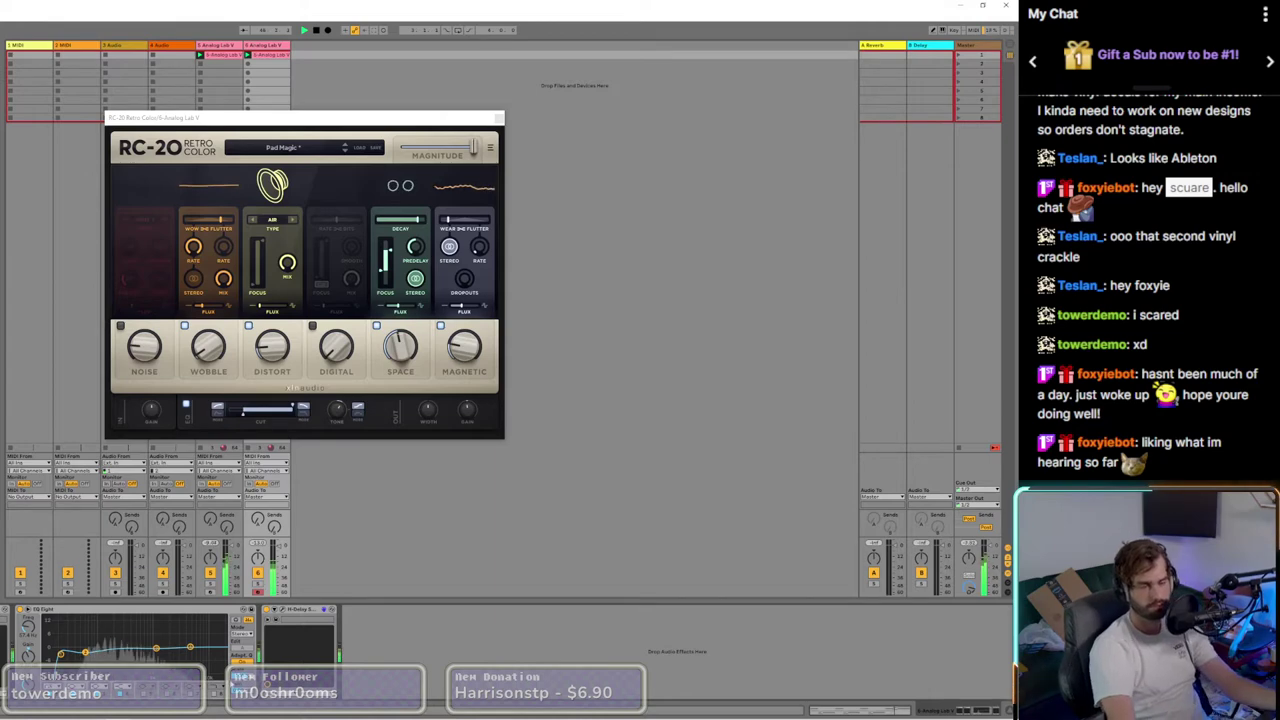
Step: Close the RC-20 window and open the duplicate Analog Lab V track's clip for note editing
{"action": "left_click", "coordinate": [499, 118]}
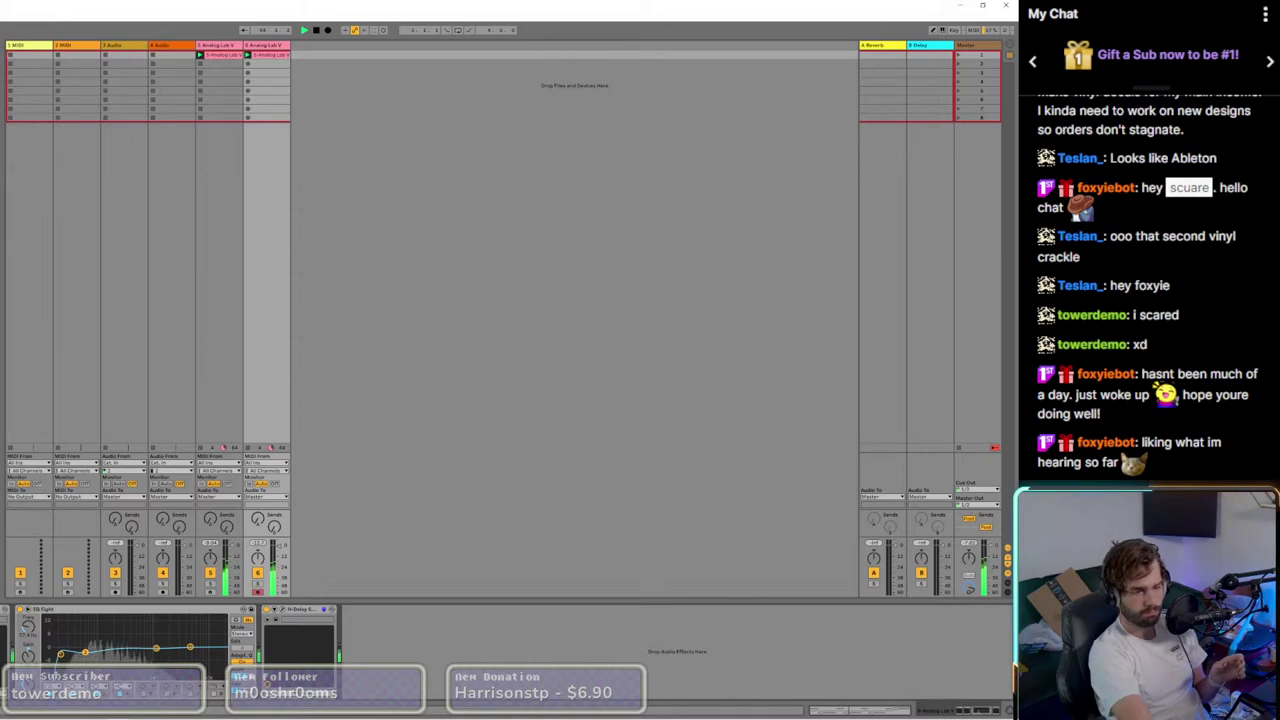
{"action": "double_click", "coordinate": [279, 56]}
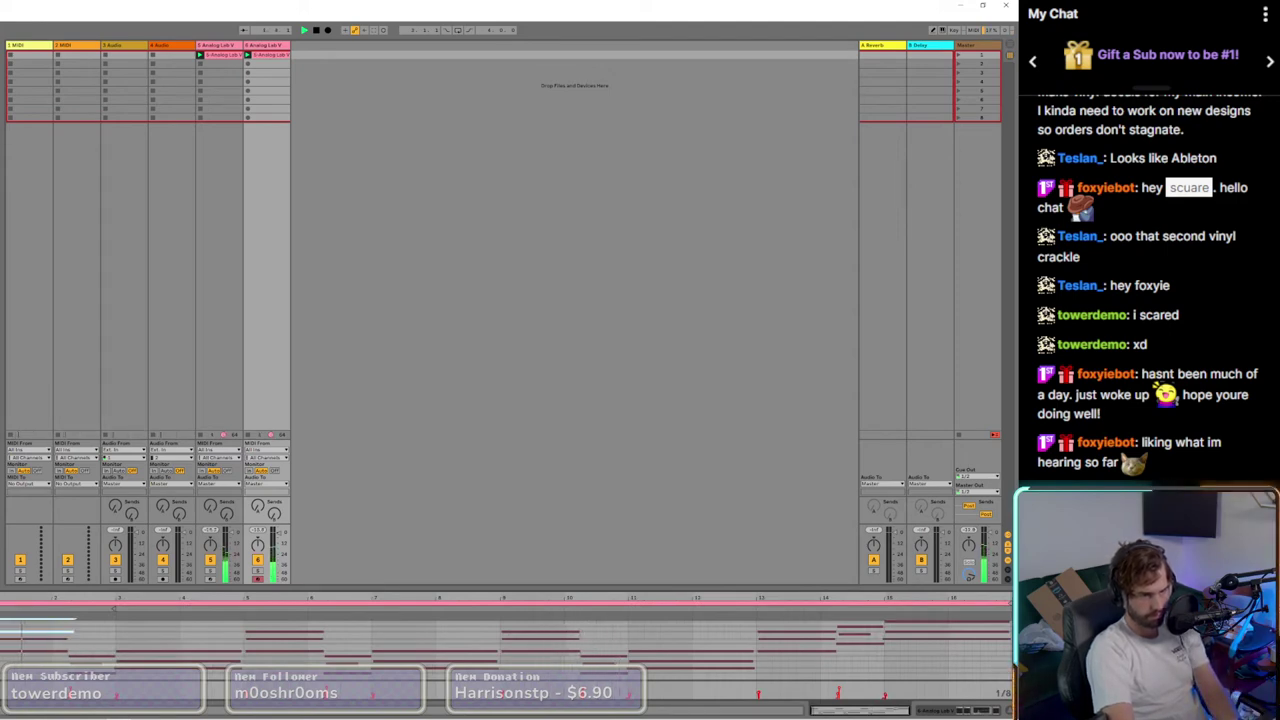
Step: Try different pitches for the upper notes of the first chord in the duplicate track's clip
{"action": "key", "text": "plus"}
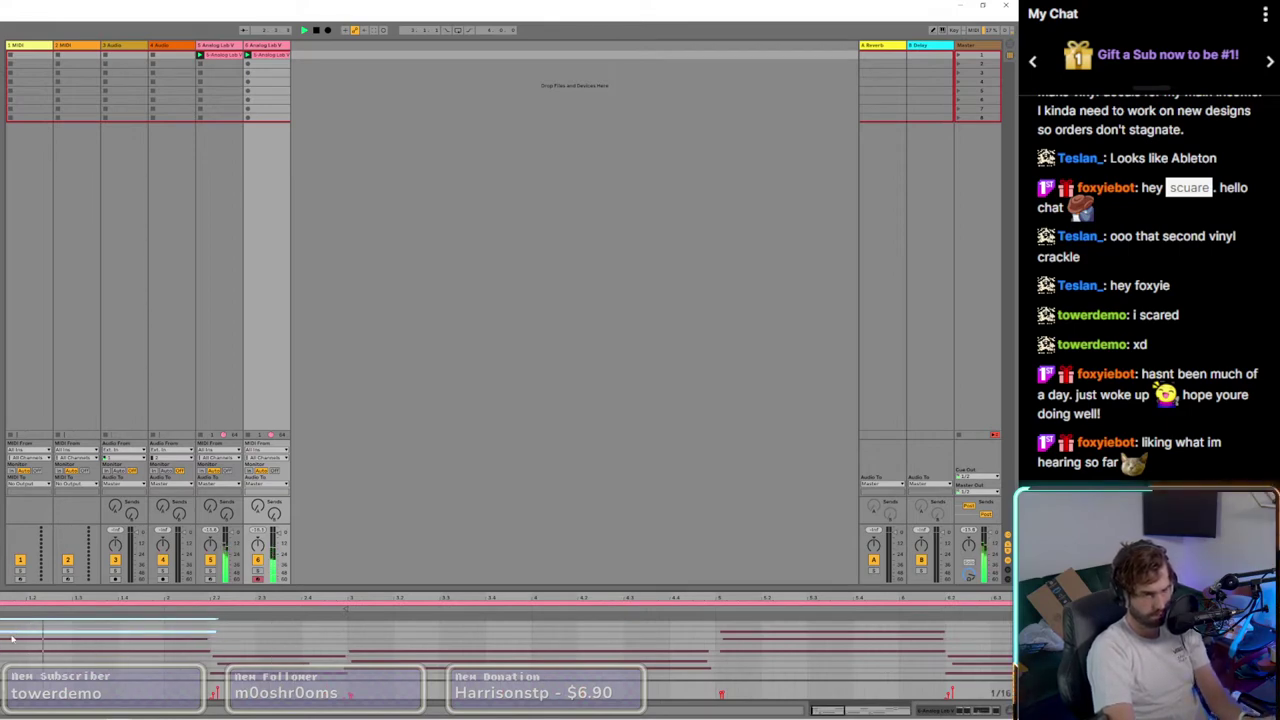
{"action": "key", "text": "minus"}
{"action": "left_click", "coordinate": [4, 639], "text": "shift"}
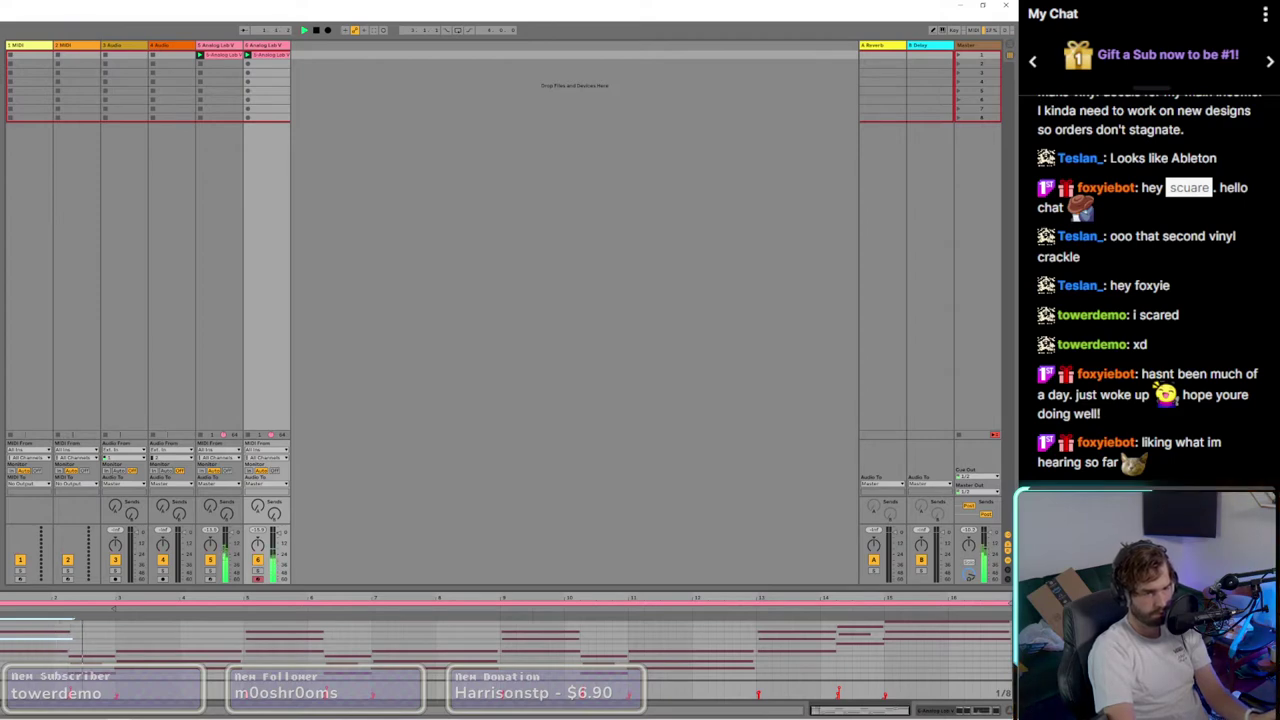
{"action": "scroll", "coordinate": [10, 660], "scroll_direction": "up", "scroll_amount": 3}
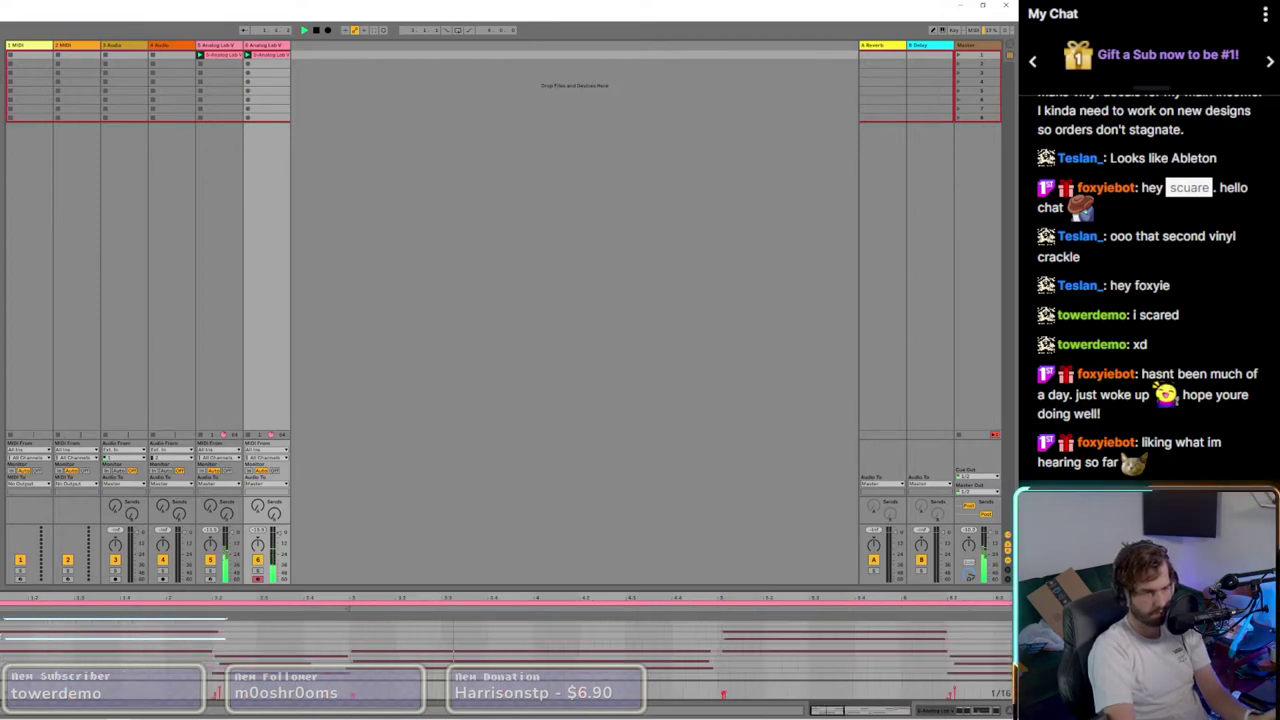
{"action": "left_click_drag", "start_coordinate": [10, 618], "coordinate": [6, 637]}
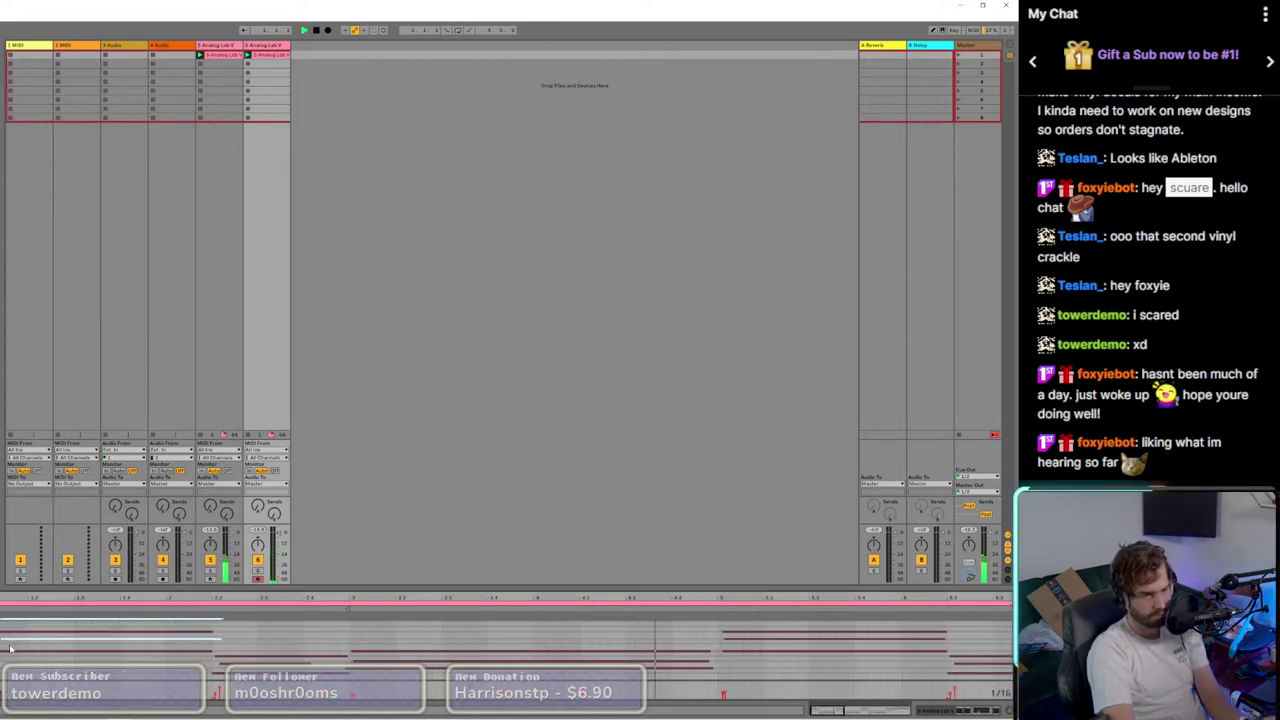
{"action": "scroll", "coordinate": [59, 645], "scroll_direction": "up", "scroll_amount": 4}
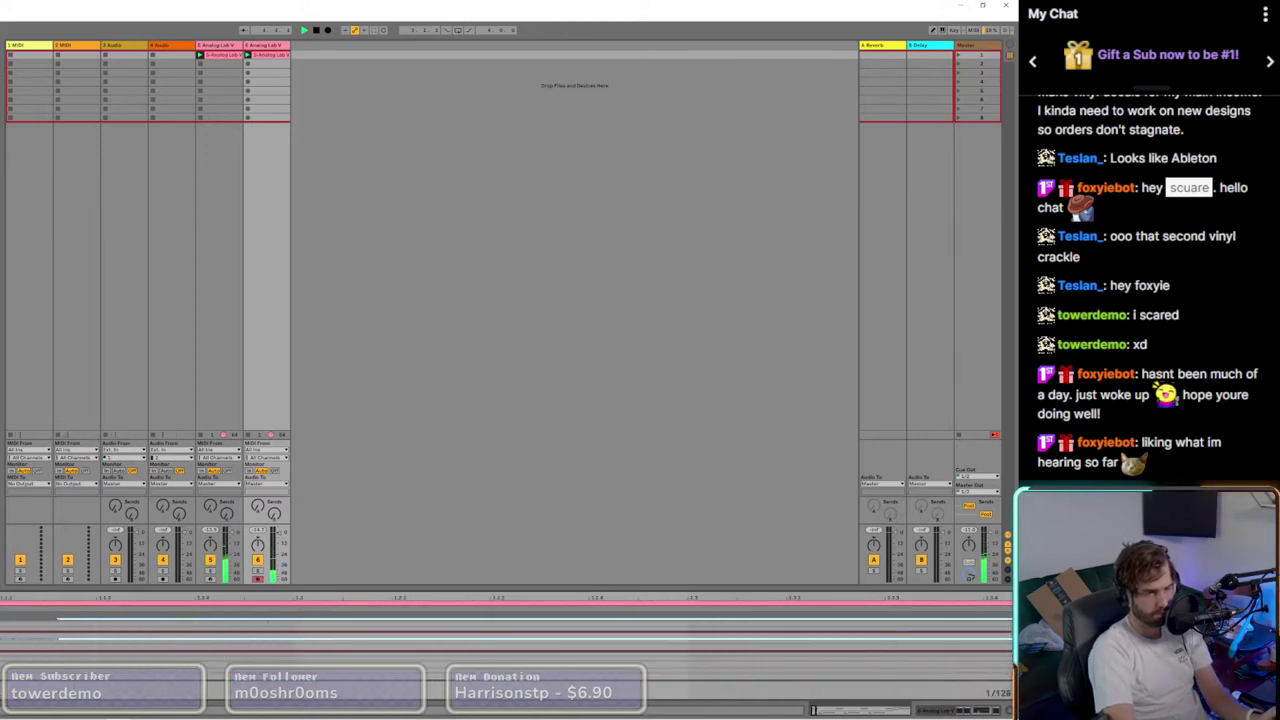
{"action": "scroll", "coordinate": [59, 645], "scroll_direction": "down", "scroll_amount": 4}
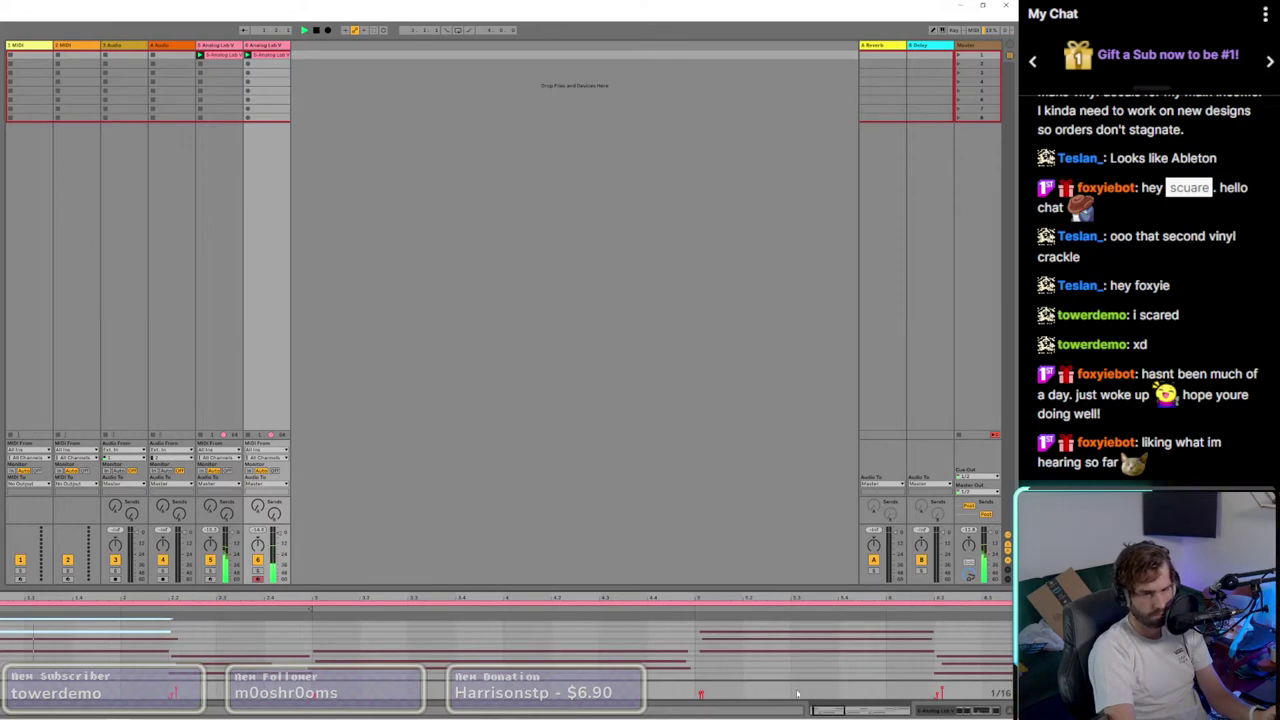
{"action": "left_click_drag", "start_coordinate": [828, 708], "coordinate": [826, 709]}
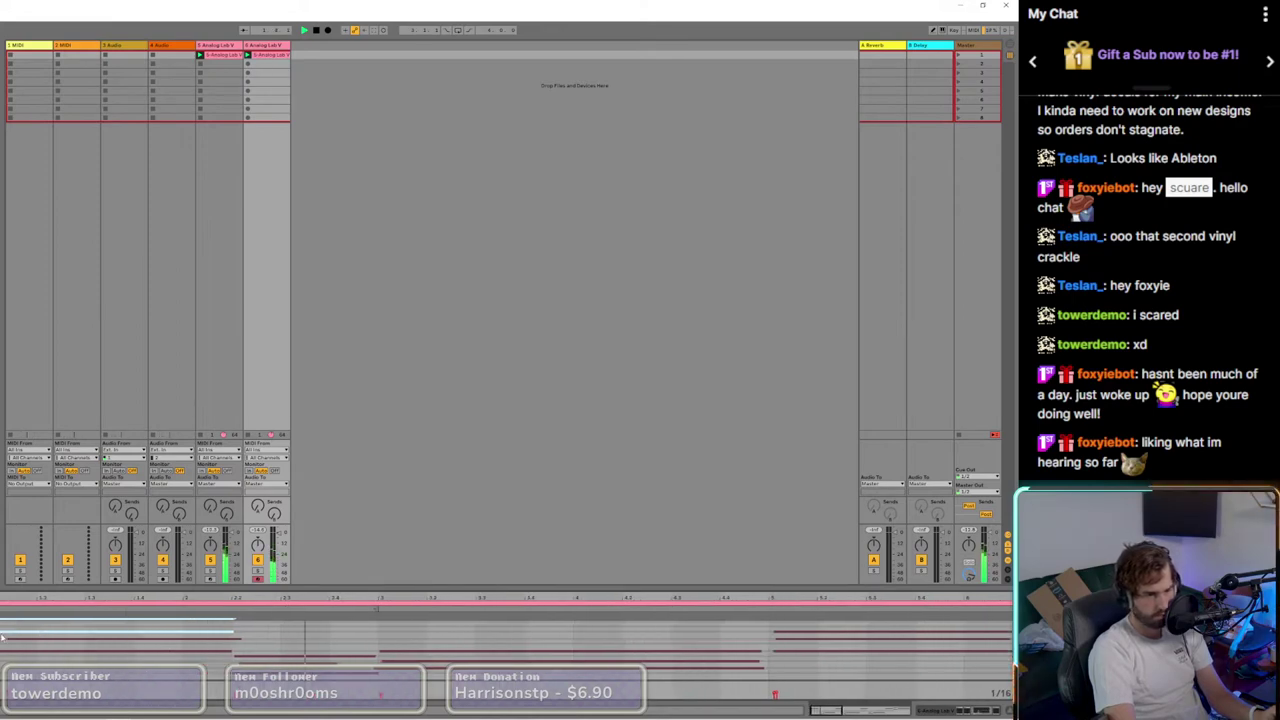
{"action": "scroll", "coordinate": [49, 648], "scroll_direction": "up", "scroll_amount": 2}
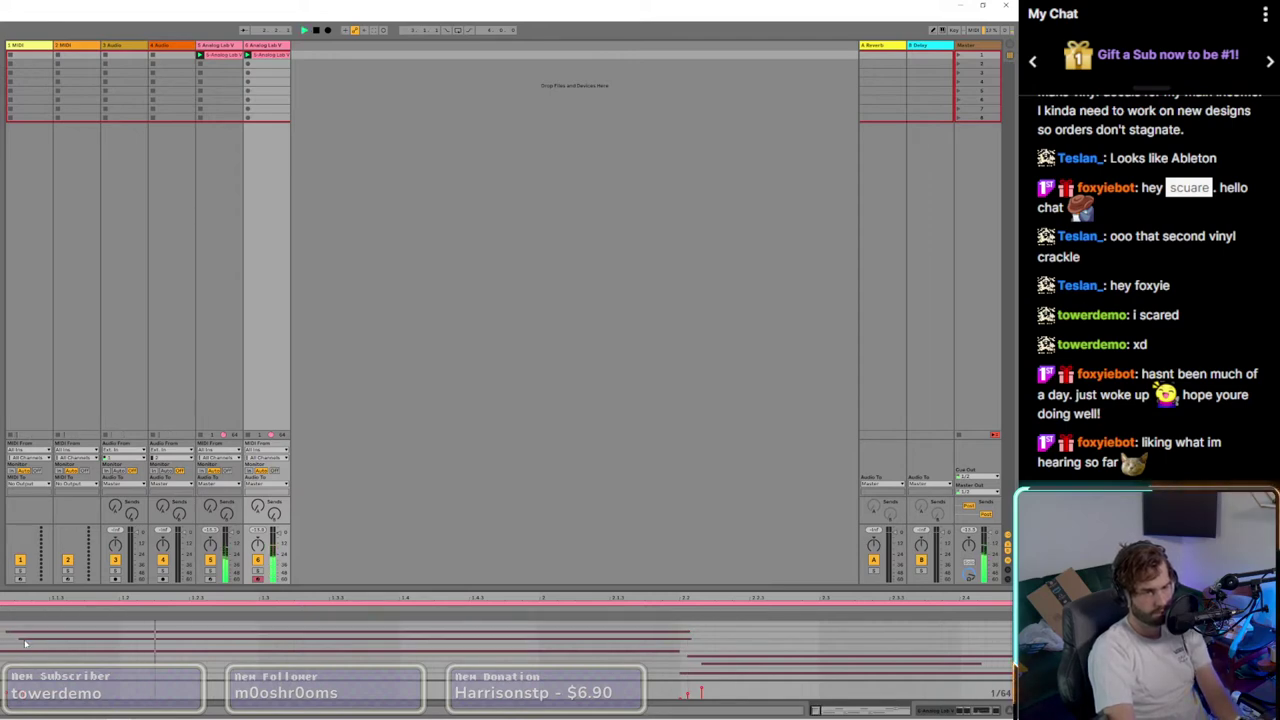
{"action": "scroll", "coordinate": [16, 652], "scroll_direction": "down", "scroll_amount": 5}
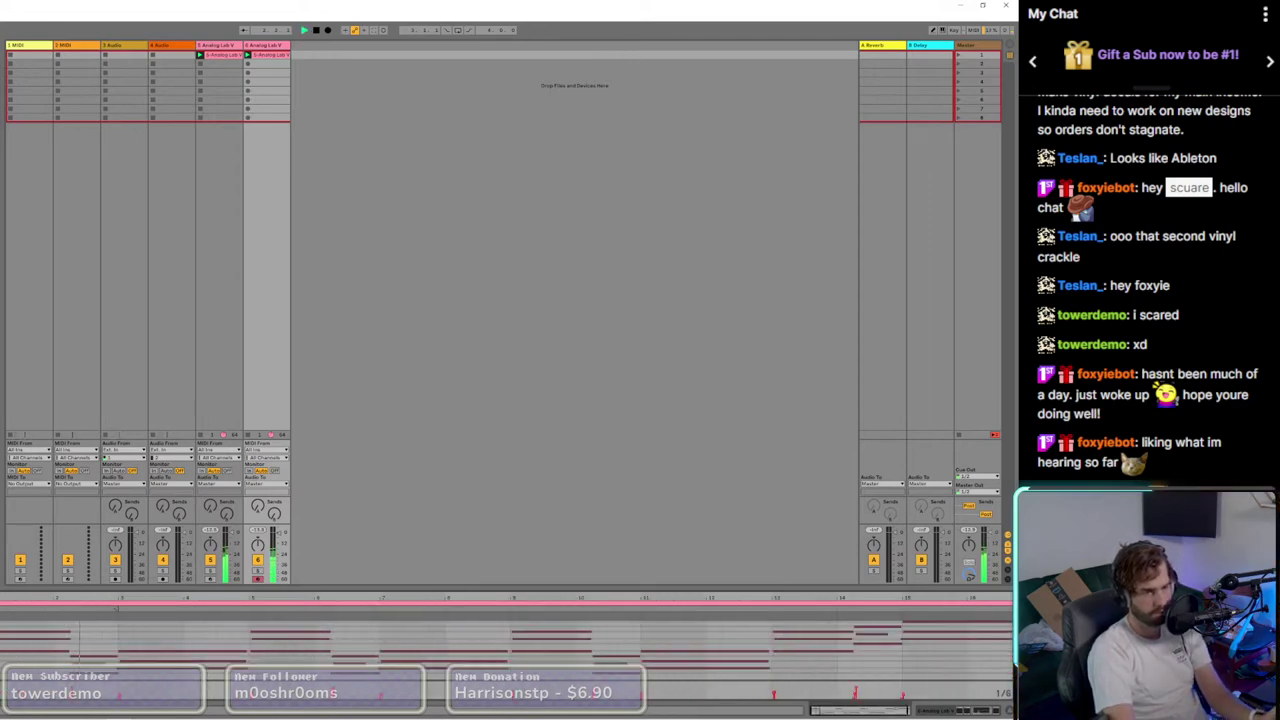
Step: Raise the two upper notes of the chord at bar 13 in the duplicate track's clip and resume playback
{"action": "left_click_drag", "start_coordinate": [16, 622], "coordinate": [40, 660]}
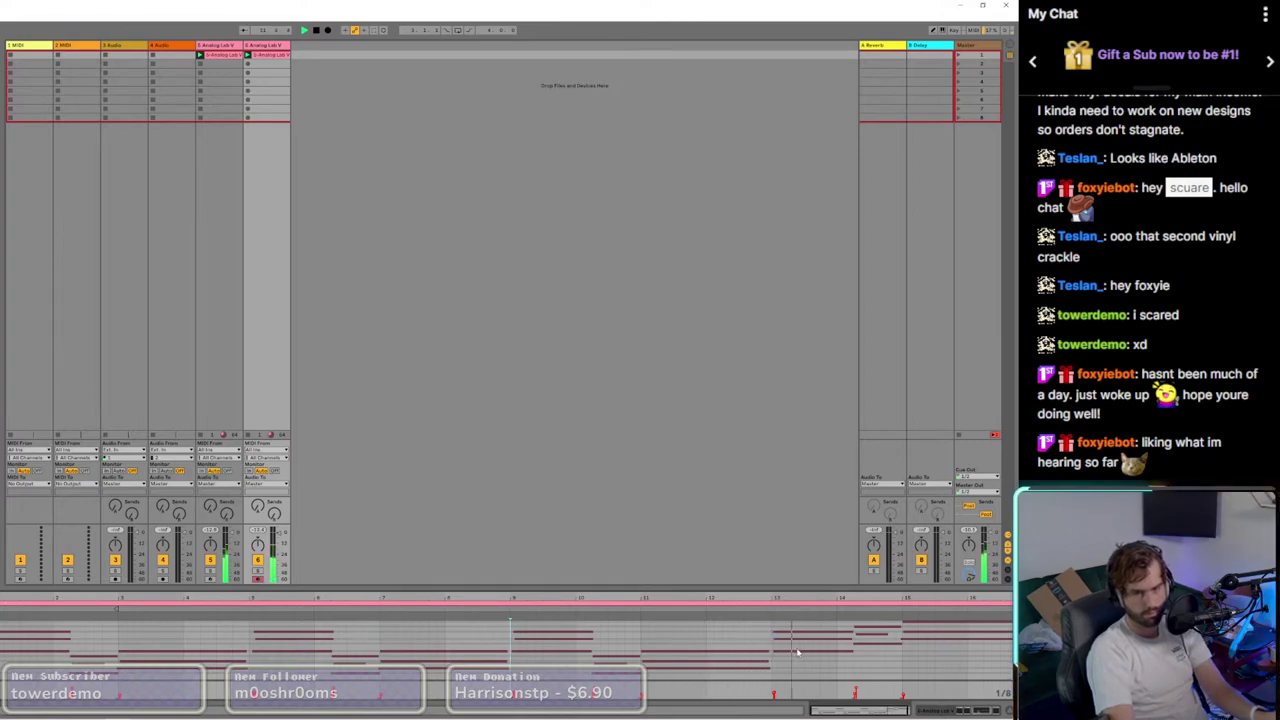
{"action": "scroll", "coordinate": [795, 650], "scroll_direction": "up", "scroll_amount": 5}
{"action": "scroll", "coordinate": [624, 650], "scroll_direction": "up", "scroll_amount": 3}
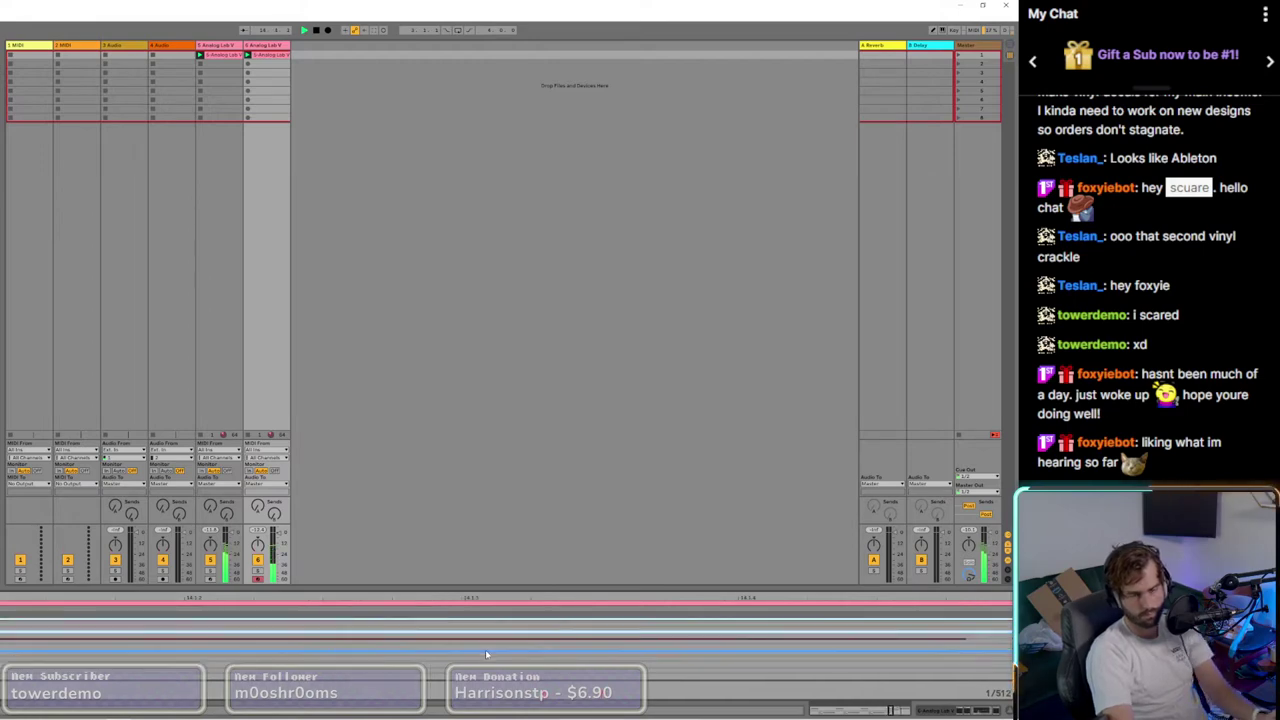
{"action": "scroll", "coordinate": [486, 654], "scroll_direction": "down", "scroll_amount": 6}
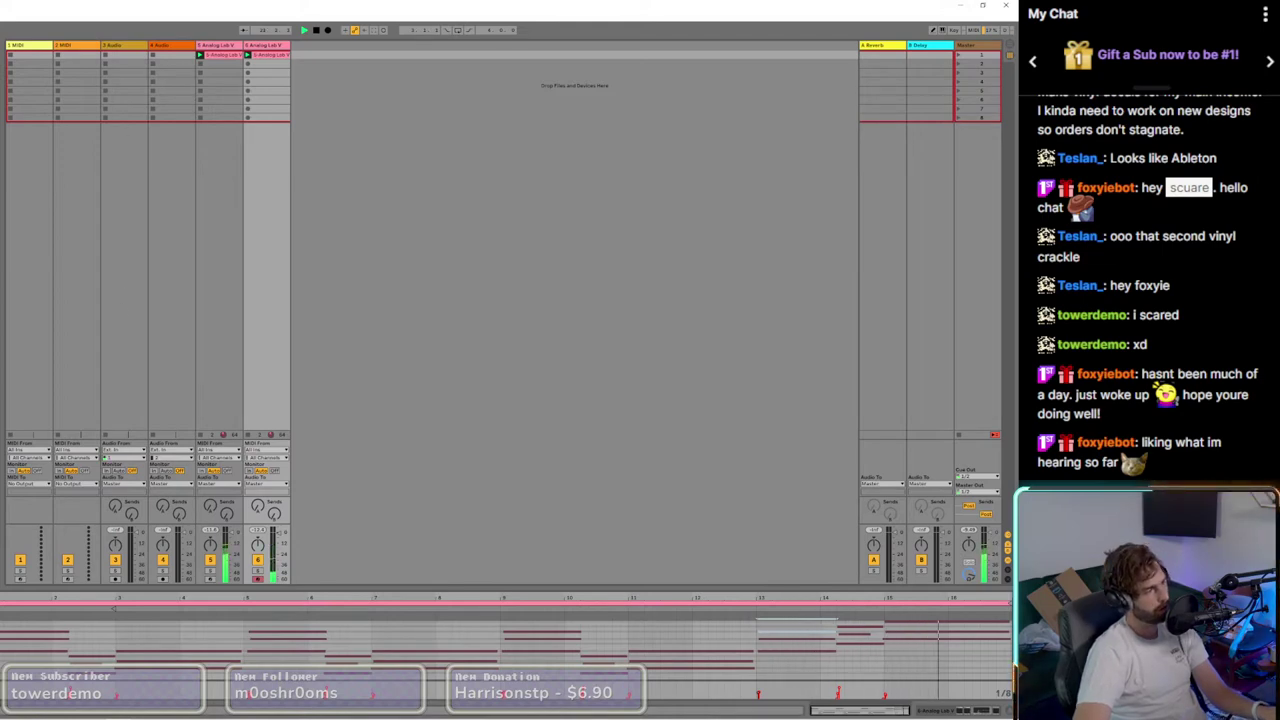
{"action": "key", "text": "super+d"}
{"action": "key", "text": "super+d"}
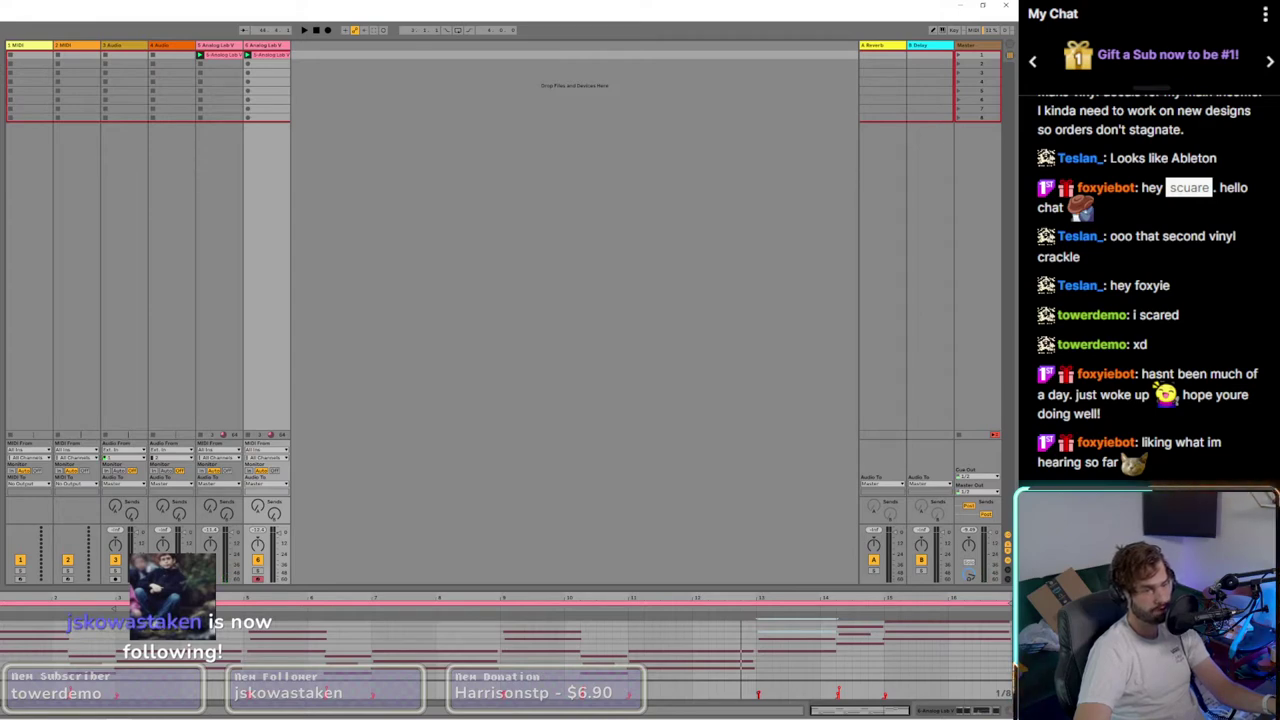
{"action": "key", "text": "space"}
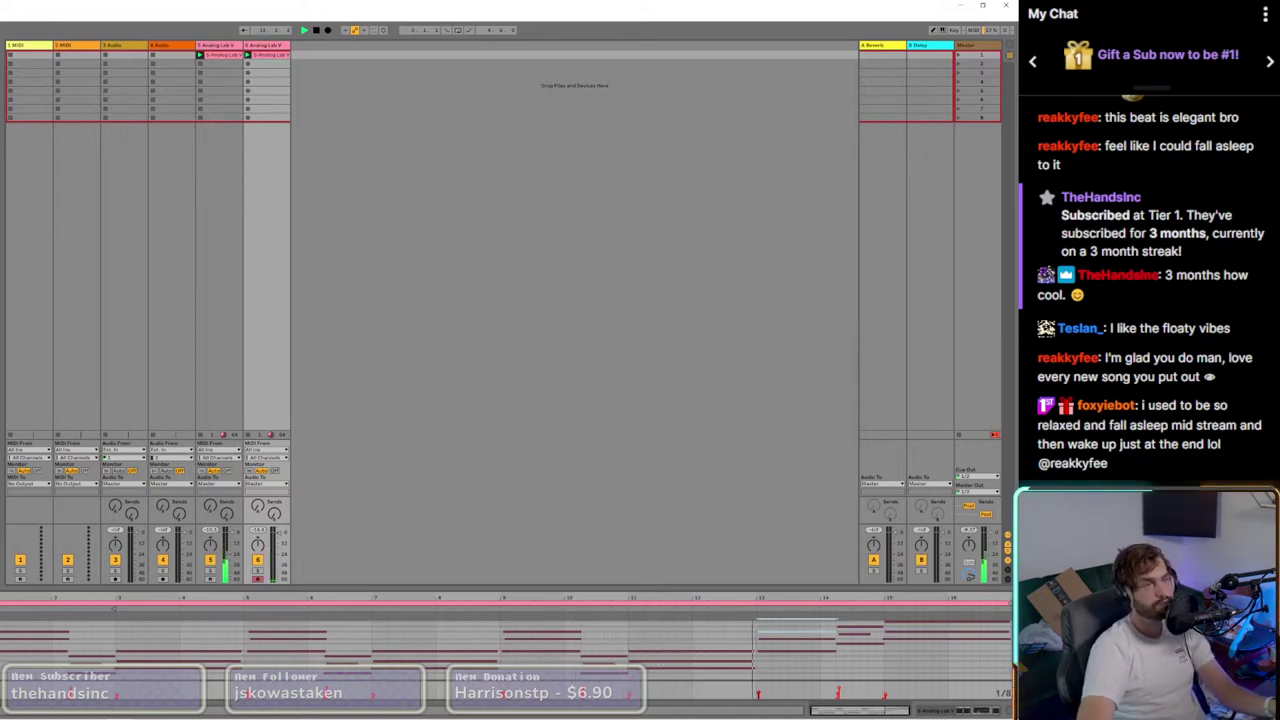
Step: Add a Drum Rack on a new track and record an audio clip into the first slot of audio track 3
{"action": "left_click_drag", "start_coordinate": [345, 85], "coordinate": [355, 95]}
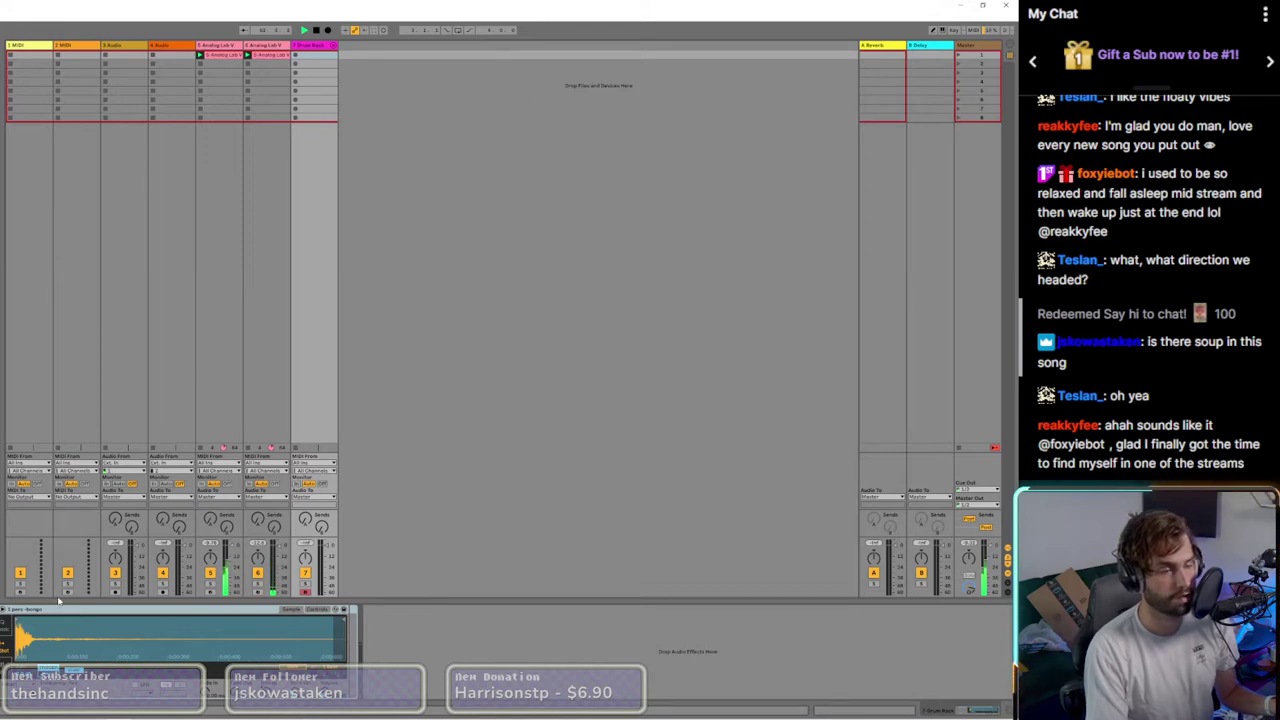
{"action": "left_click", "coordinate": [115, 592]}
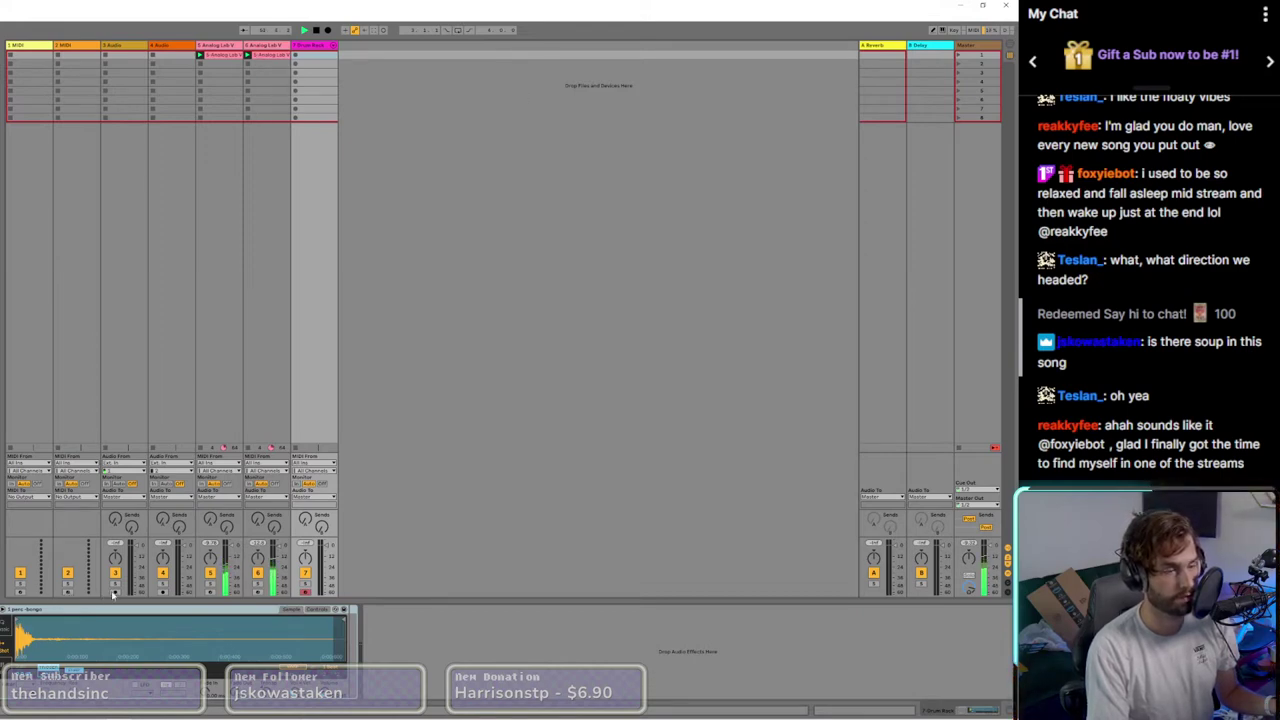
{"action": "left_click", "coordinate": [106, 57]}
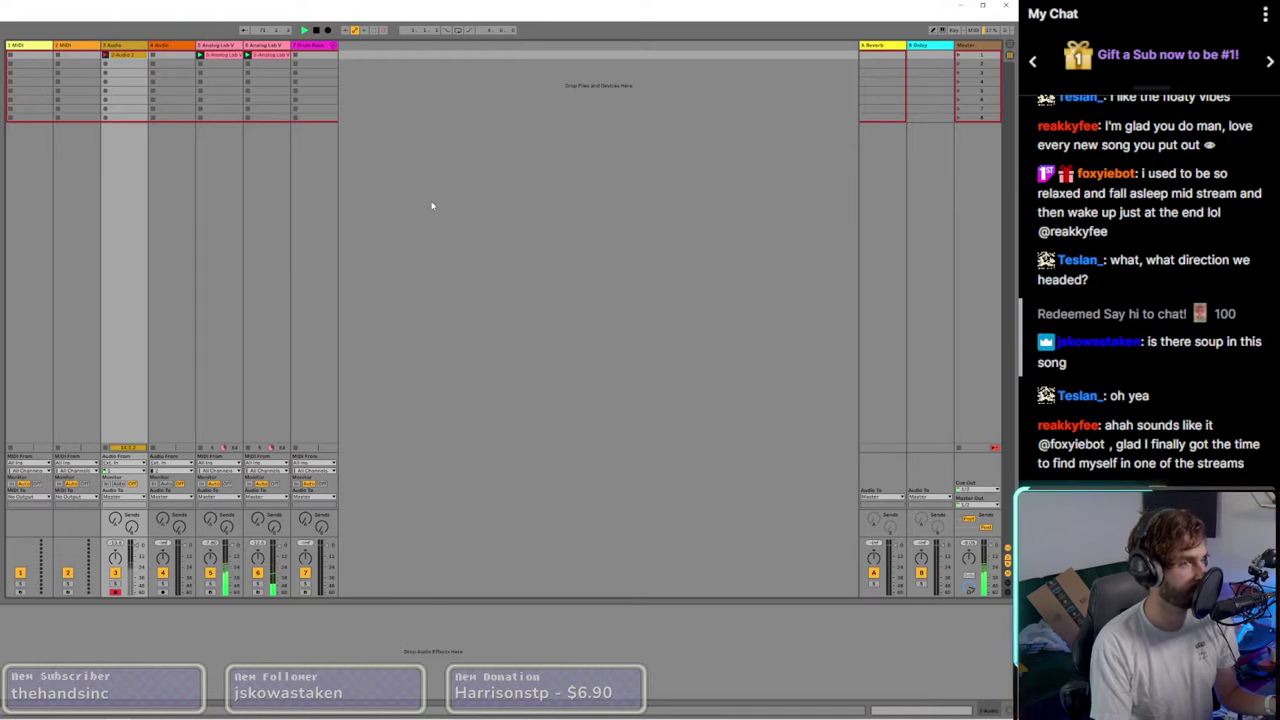
{"action": "left_click", "coordinate": [105, 55]}
Step: Move the loop start of the recorded audio clip to just after bar 9
{"action": "double_click", "coordinate": [122, 56]}
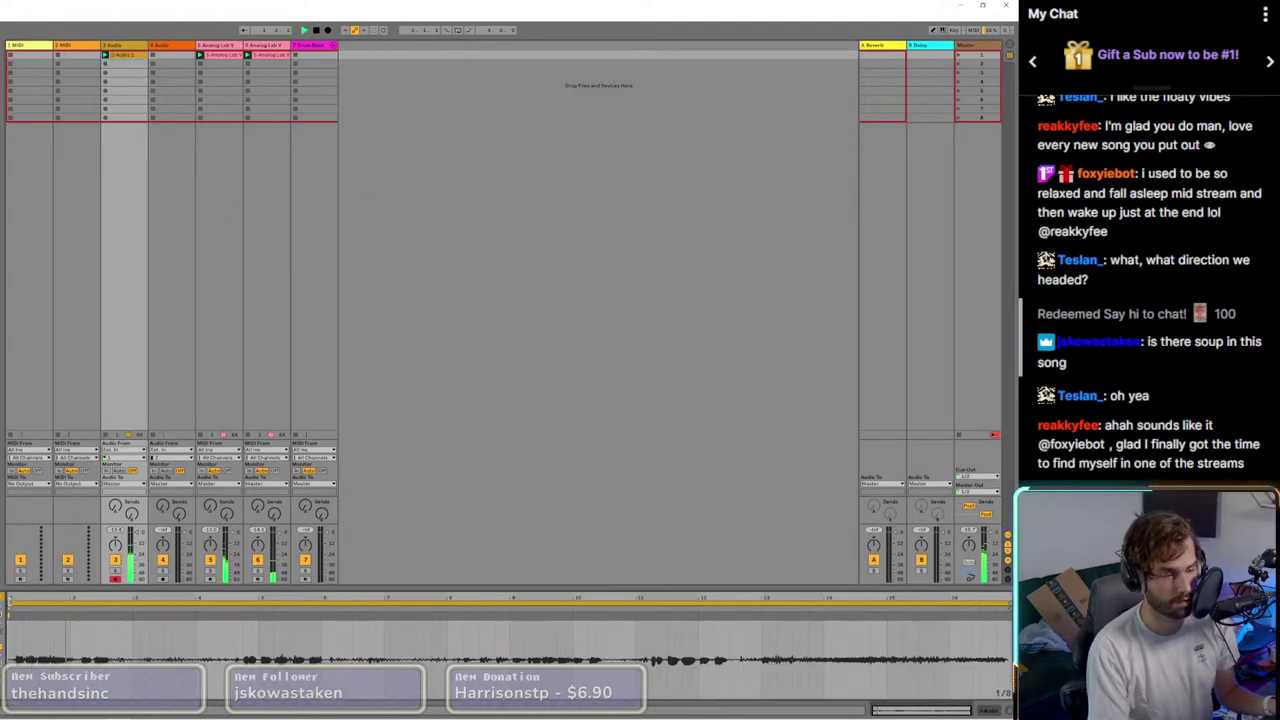
{"action": "left_click_drag", "start_coordinate": [9, 603], "coordinate": [511, 604]}
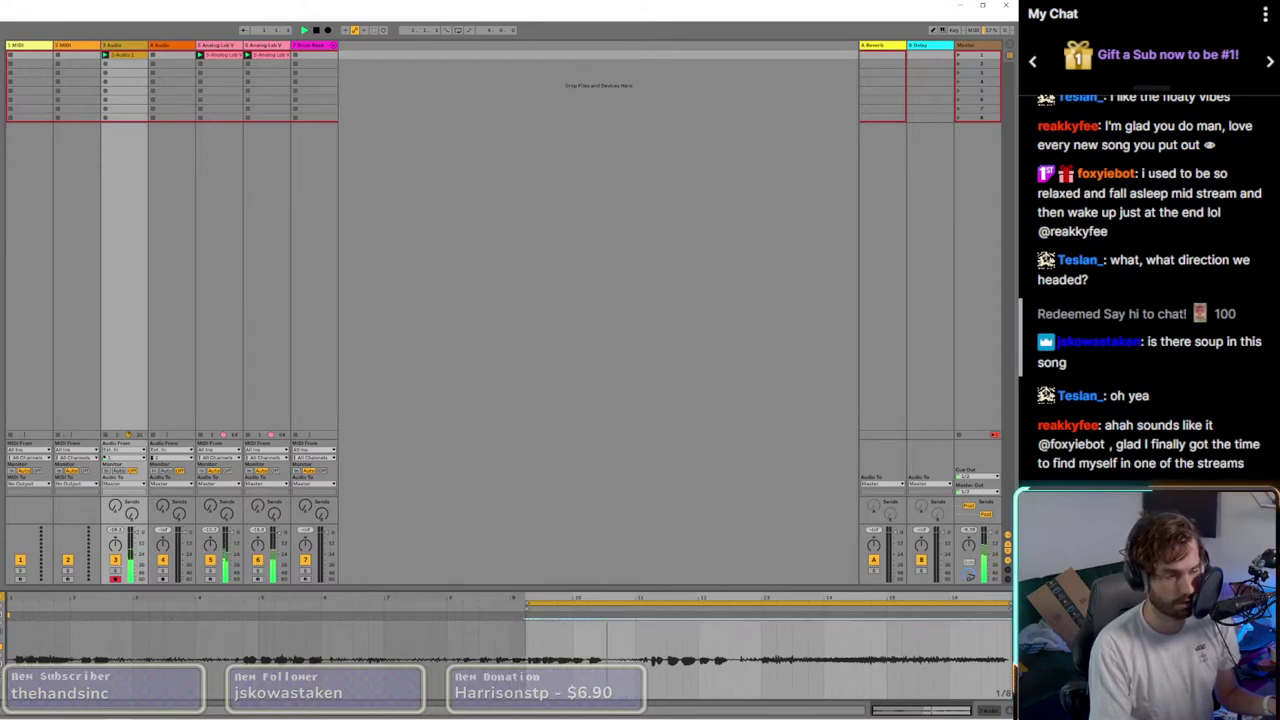
{"action": "key", "text": "plus"}
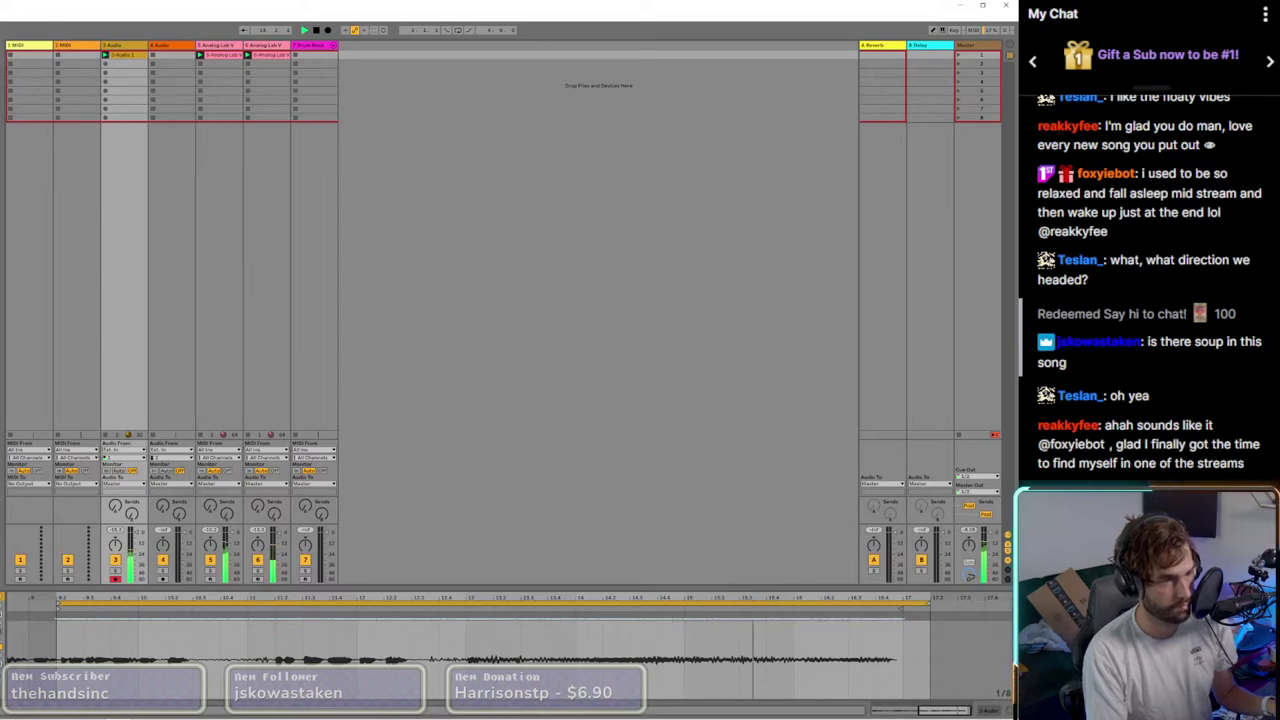
Step: Add Vocalstrip 2 to audio track 3 with the Pop - Male Vocal preset, lower its output level and close its window
{"action": "key", "text": "shift+Tab"}
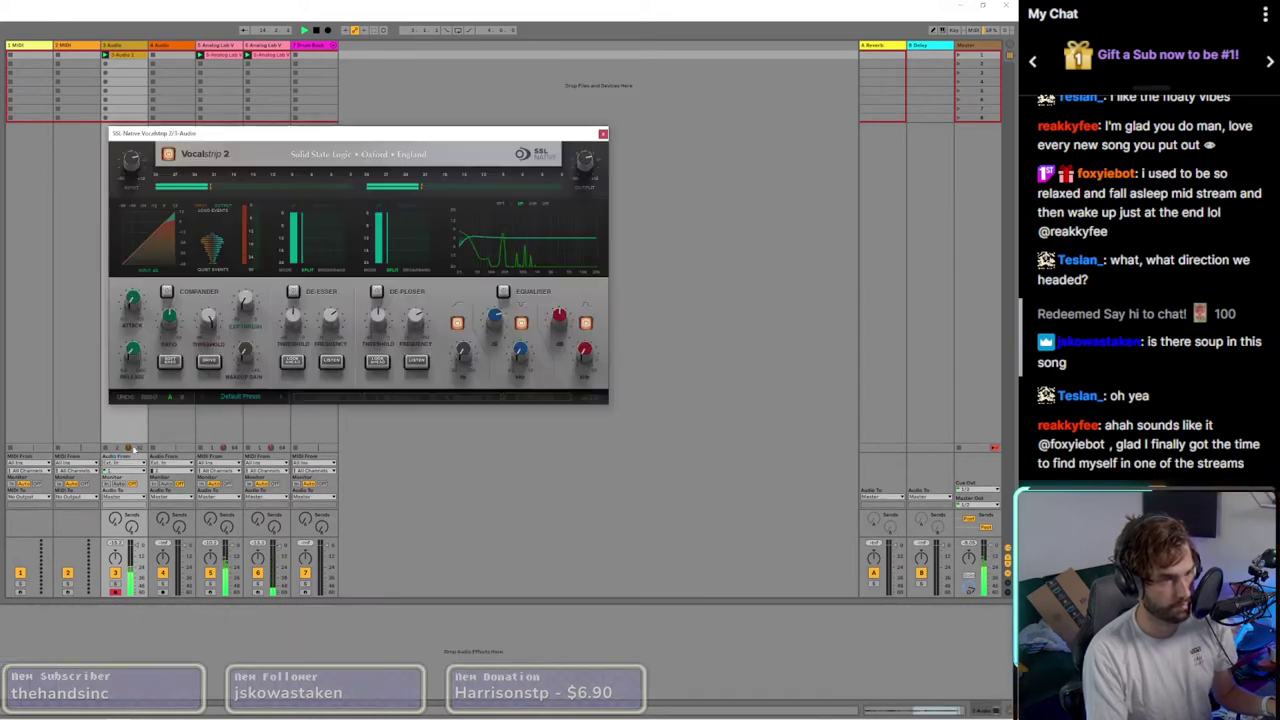
{"action": "left_click", "coordinate": [222, 399]}
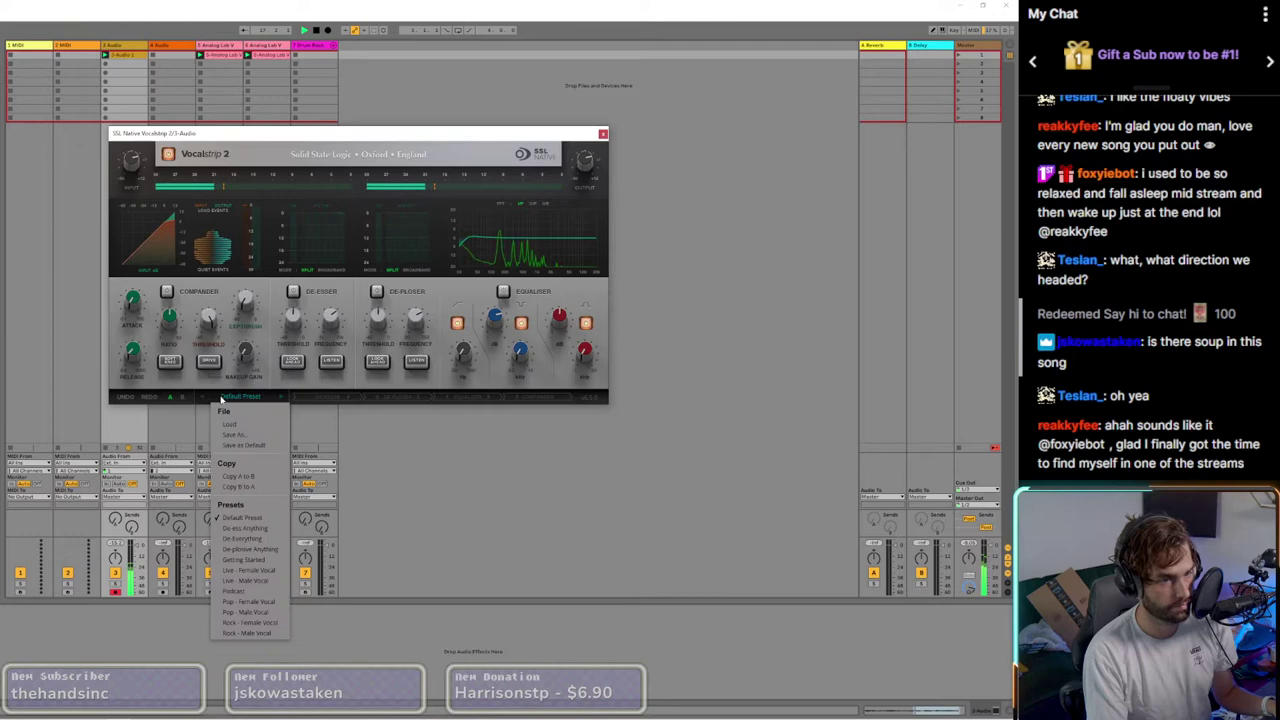
{"action": "left_click", "coordinate": [252, 604]}
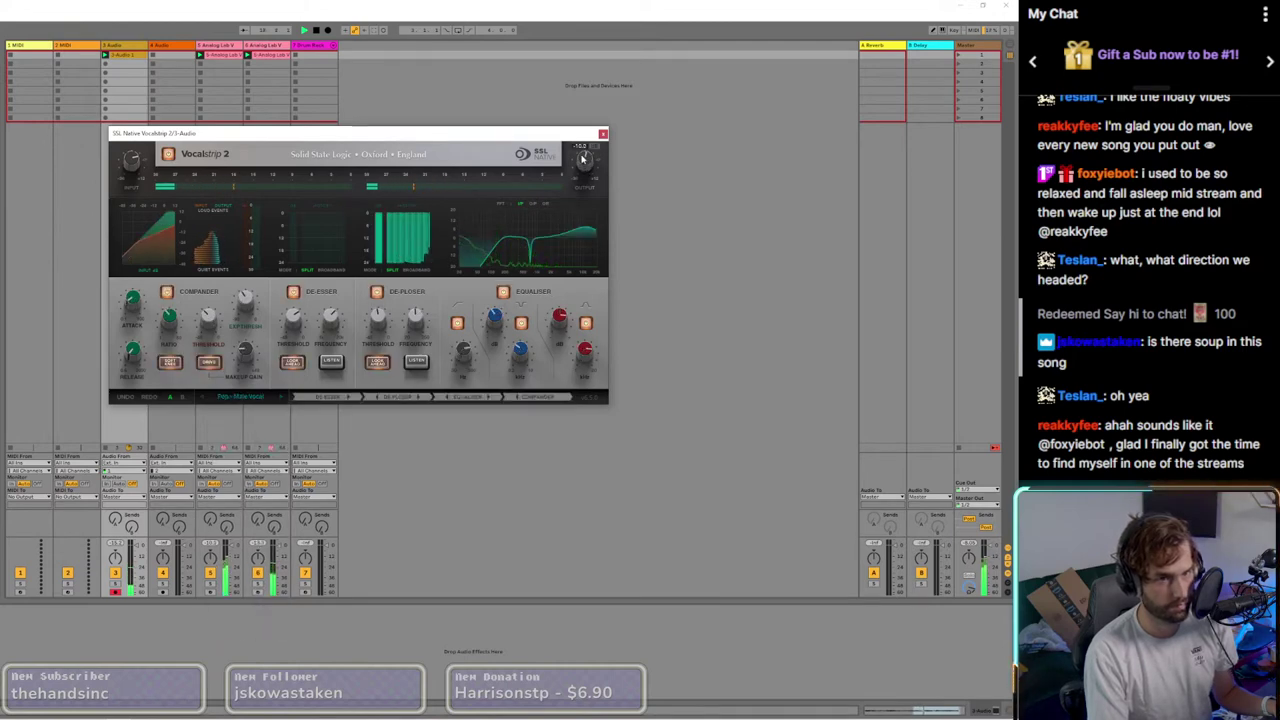
{"action": "left_click_drag", "start_coordinate": [584, 166], "coordinate": [588, 162]}
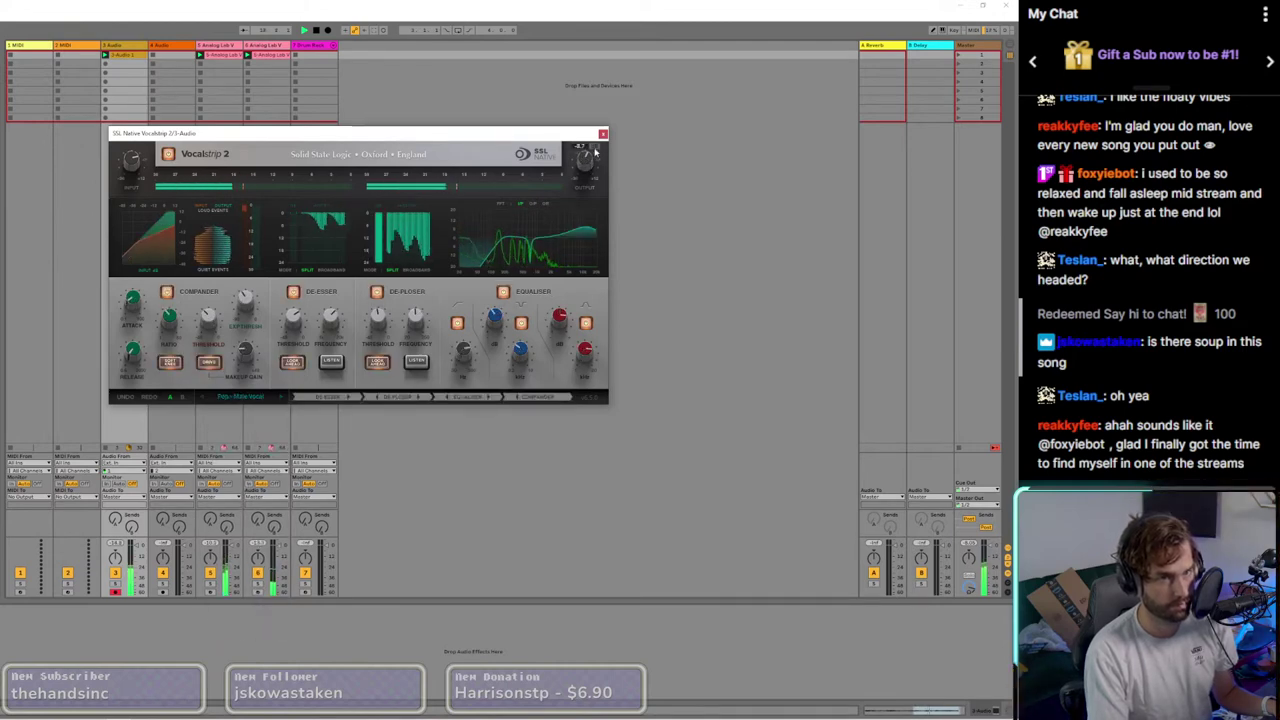
{"action": "left_click", "coordinate": [602, 132]}
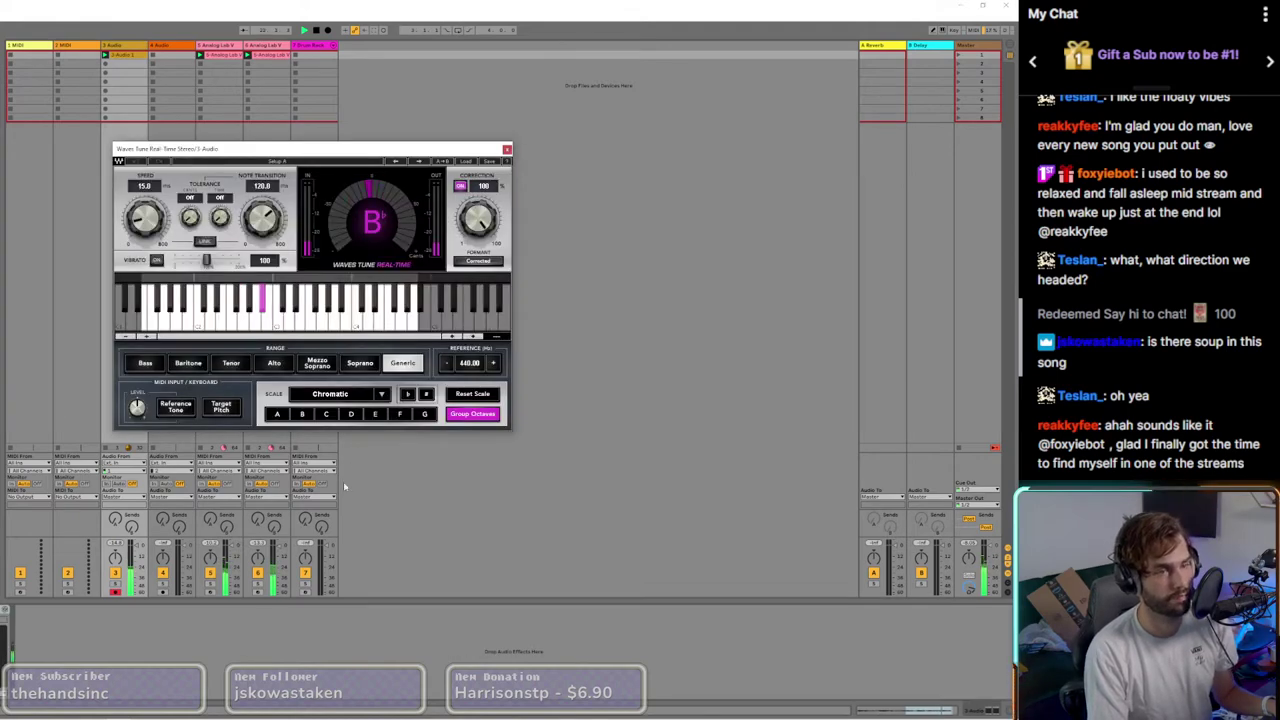
Step: Set Waves Tune Real-Time to the C♯ Major scale with speed and note transition both at 0.1 ms
{"action": "left_click", "coordinate": [328, 415]}
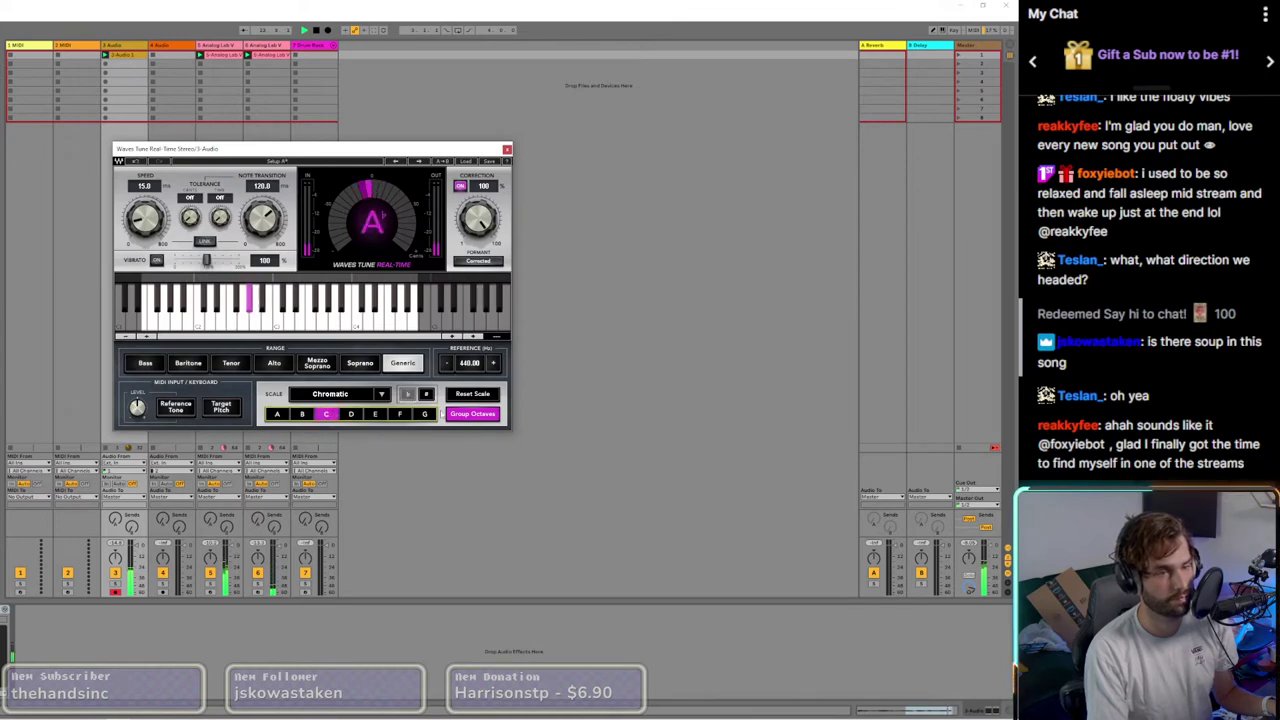
{"action": "left_click", "coordinate": [426, 395]}
{"action": "left_click", "coordinate": [335, 394]}
{"action": "left_click", "coordinate": [325, 420]}
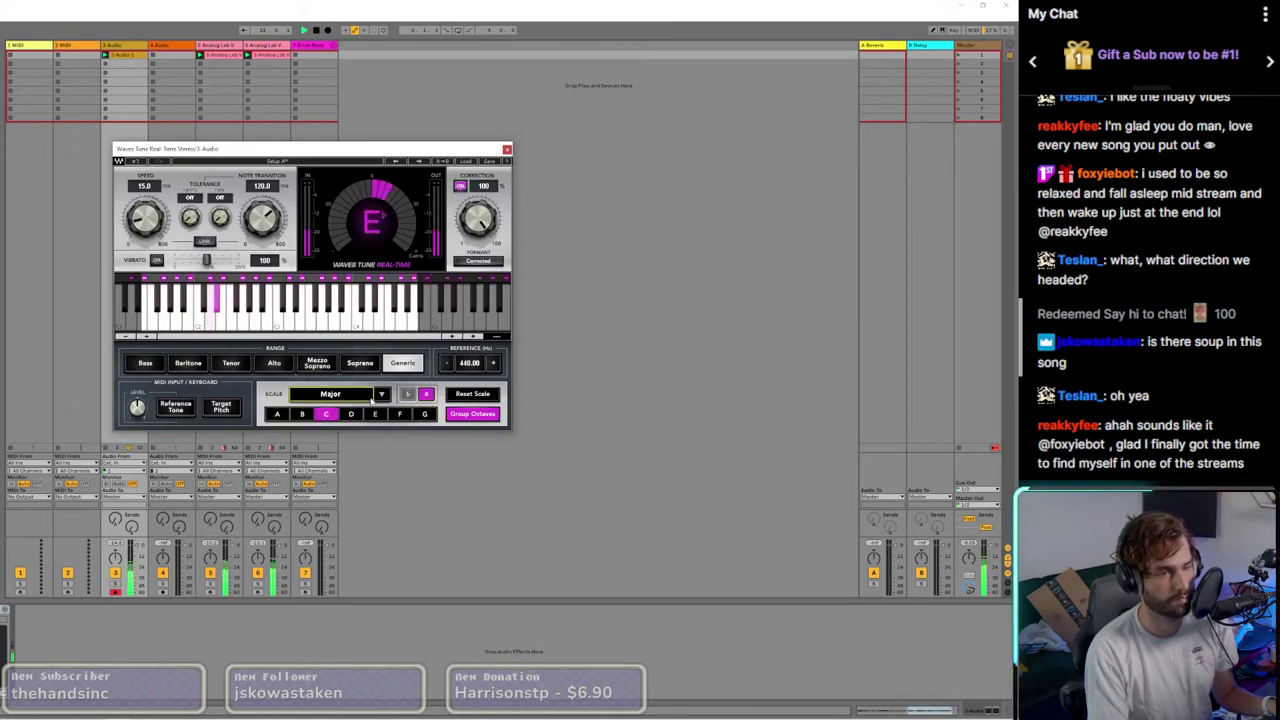
{"action": "left_click_drag", "start_coordinate": [263, 220], "coordinate": [263, 262]}
{"action": "left_click_drag", "start_coordinate": [145, 220], "coordinate": [145, 255]}
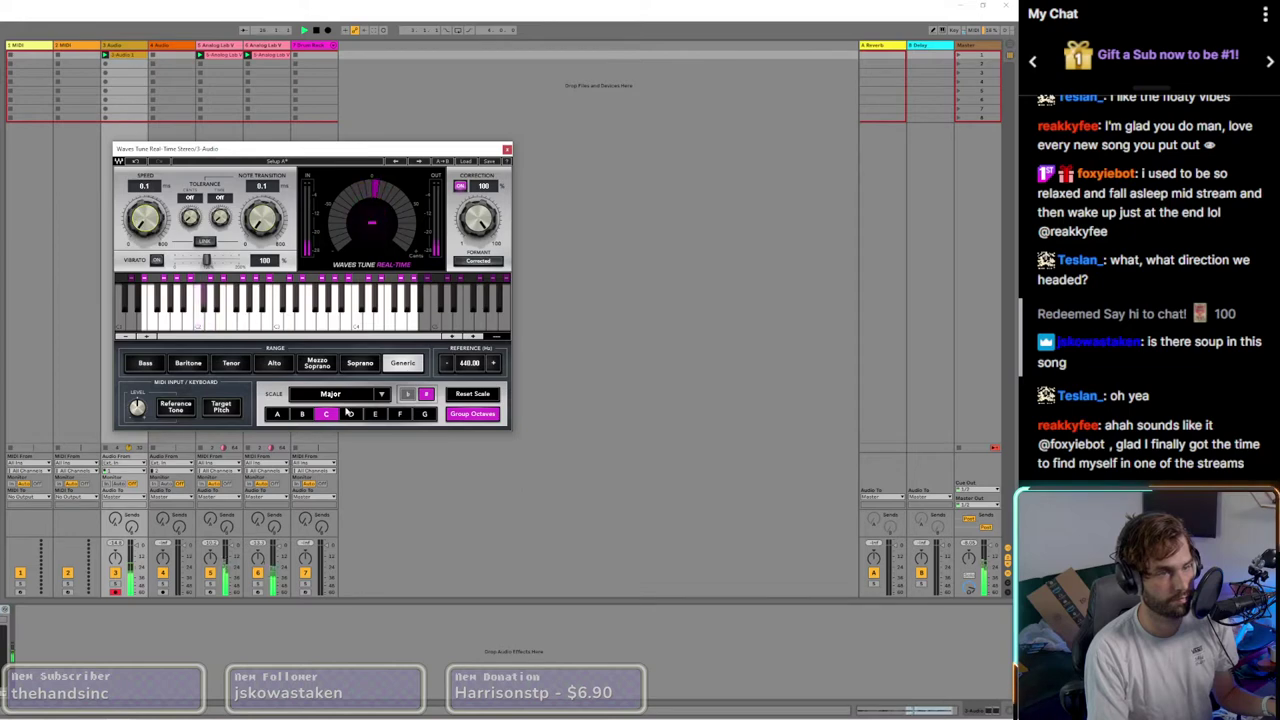
Step: Switch Waves Tune Real-Time to Natural Minor, try D♭ and C roots before choosing C♯, and toggle one note marker near C♯
{"action": "left_click", "coordinate": [341, 395]}
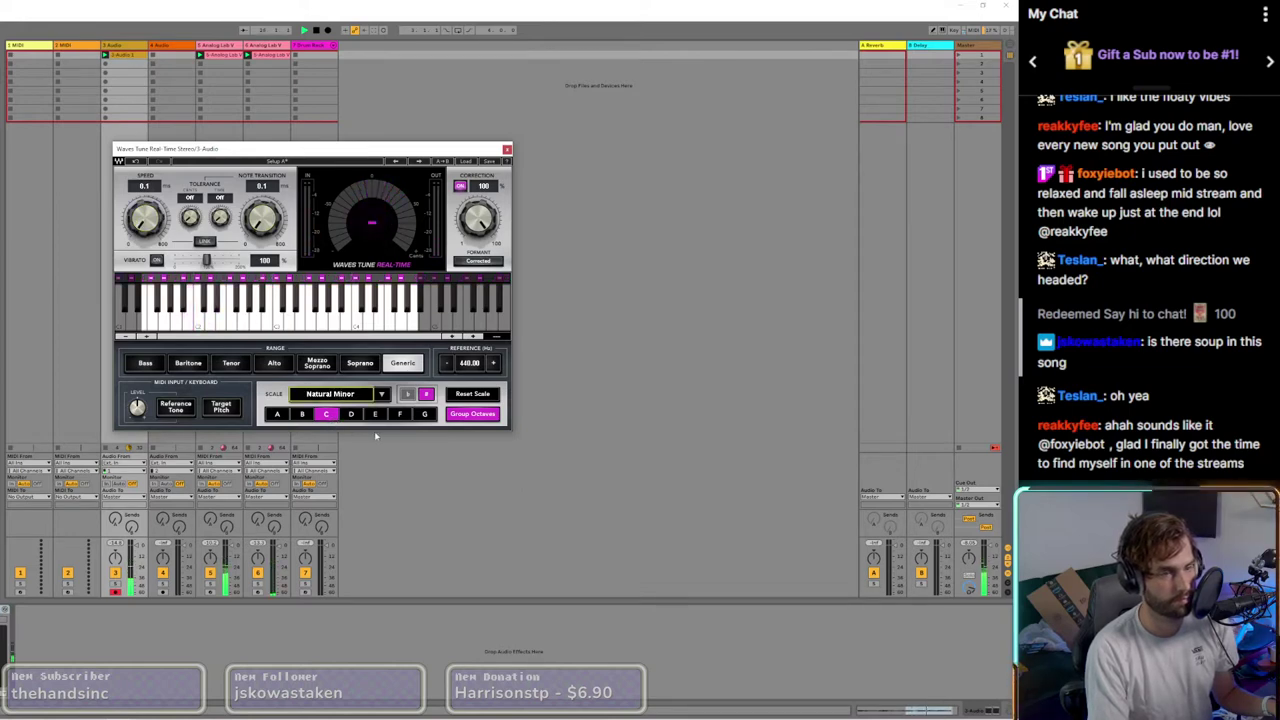
{"action": "left_click", "coordinate": [351, 415]}
{"action": "left_click", "coordinate": [407, 394]}
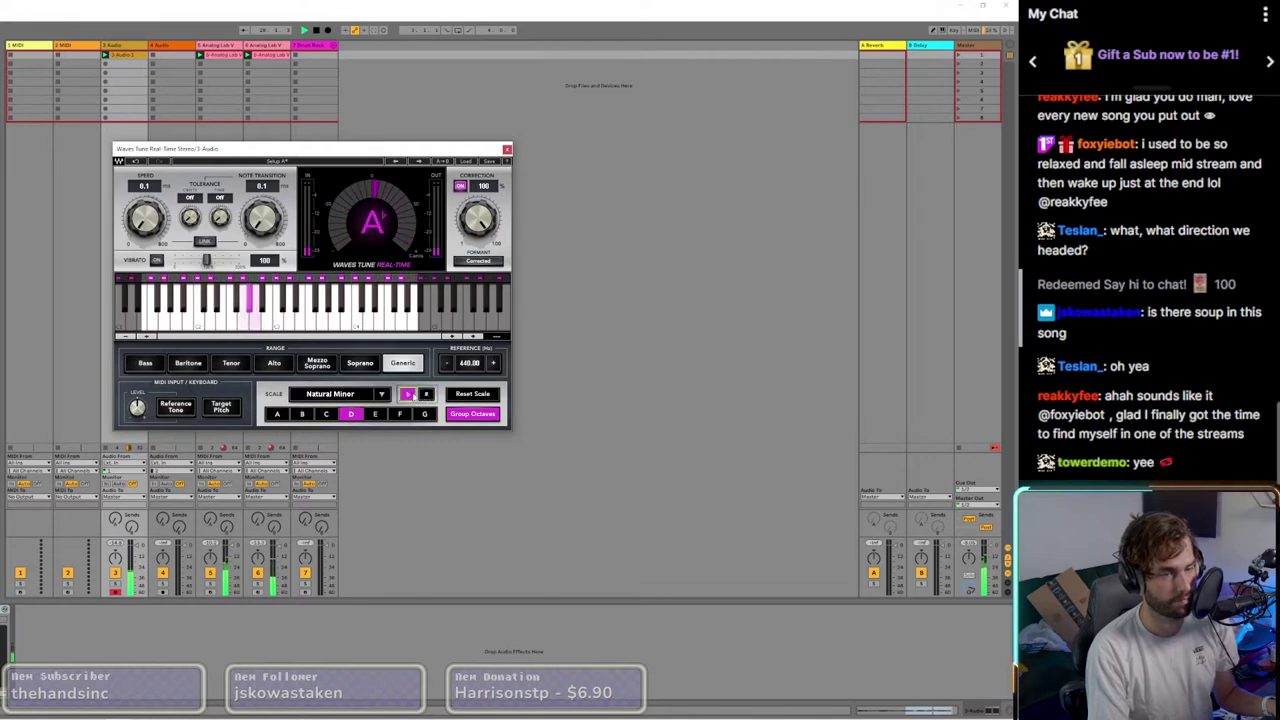
{"action": "left_click", "coordinate": [327, 414]}
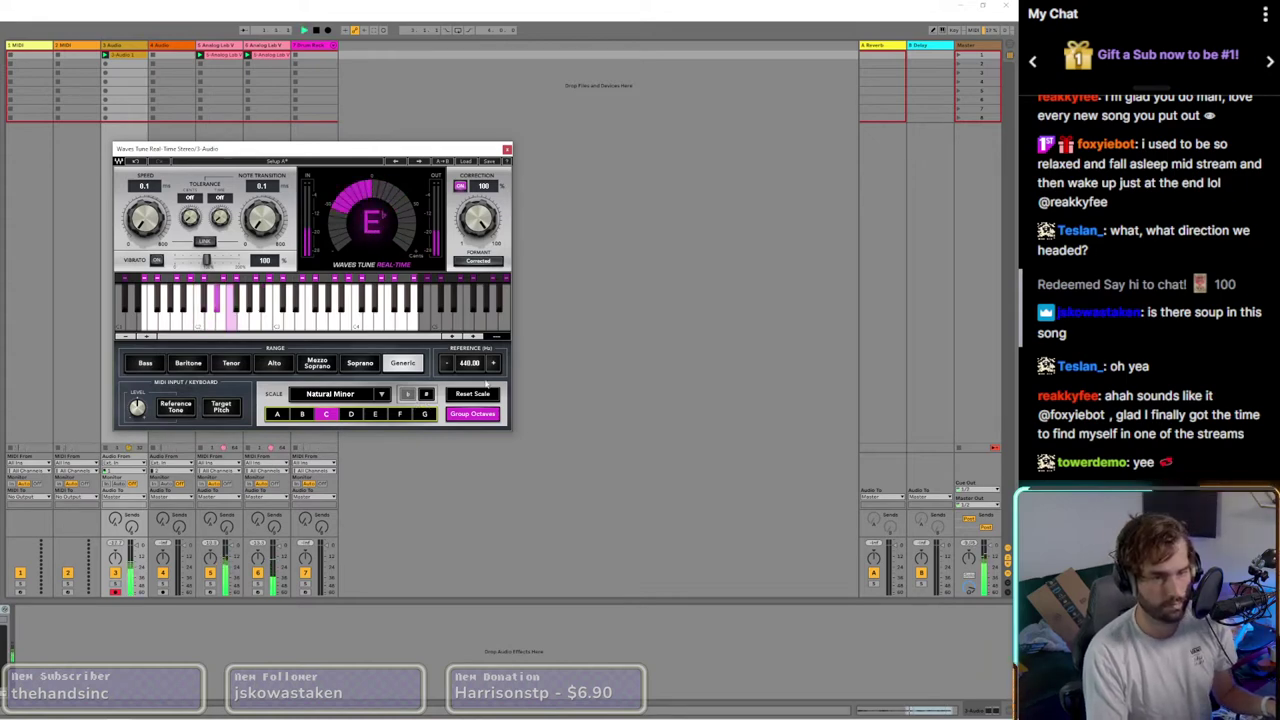
{"action": "left_click", "coordinate": [426, 394]}
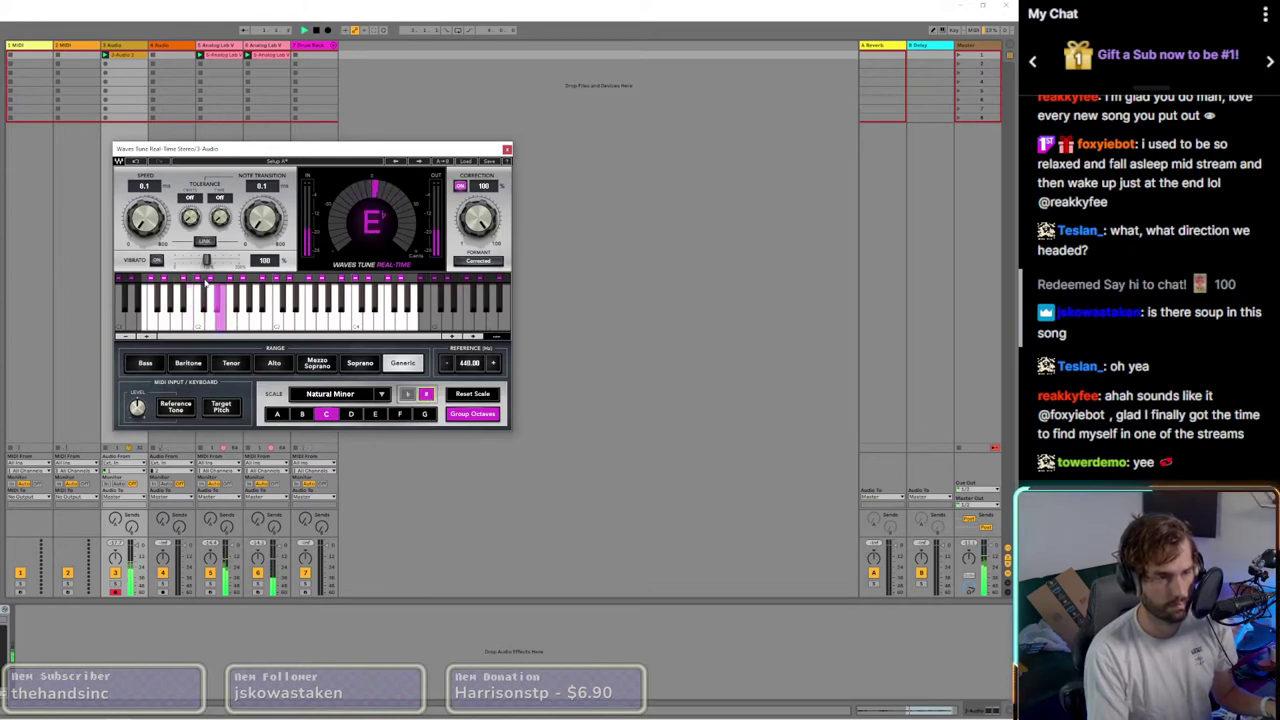
{"action": "left_click", "coordinate": [204, 279]}
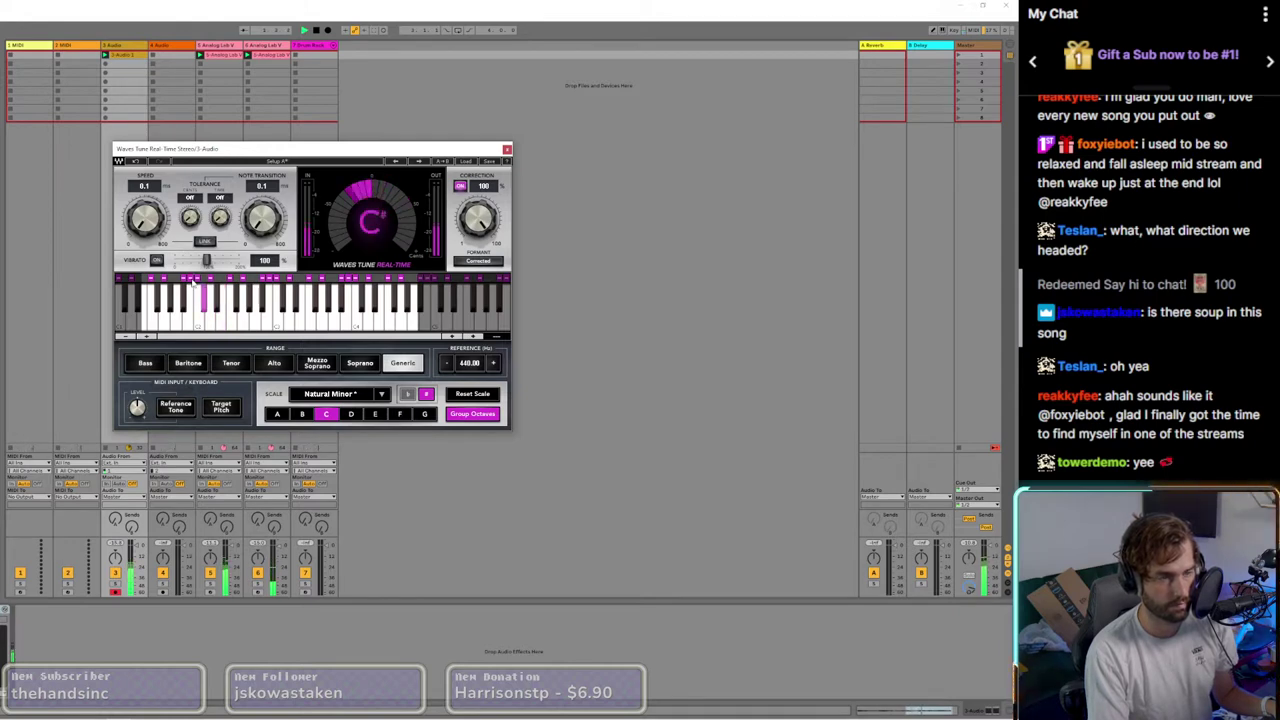
Step: Switch Waves Tune Real-Time to the Harmonic Minor scale and try the B♭, A♭ and A♯ roots
{"action": "left_click", "coordinate": [381, 397]}
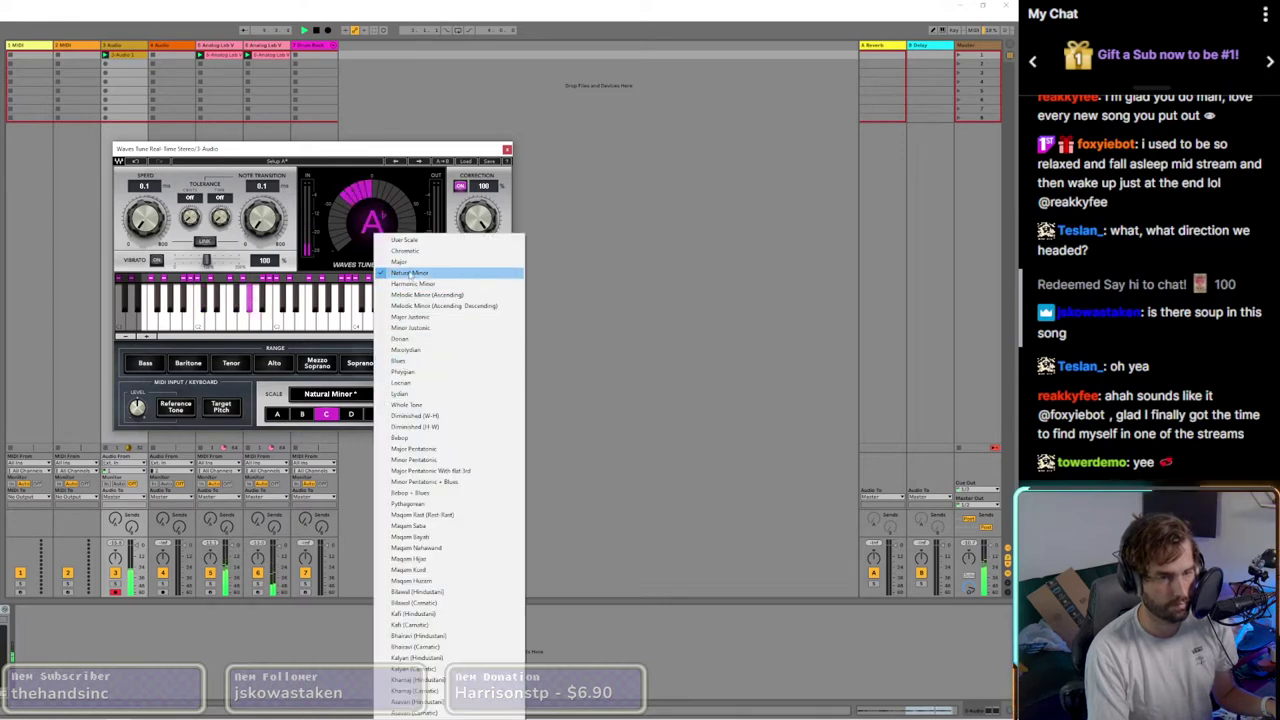
{"action": "left_click", "coordinate": [410, 283]}
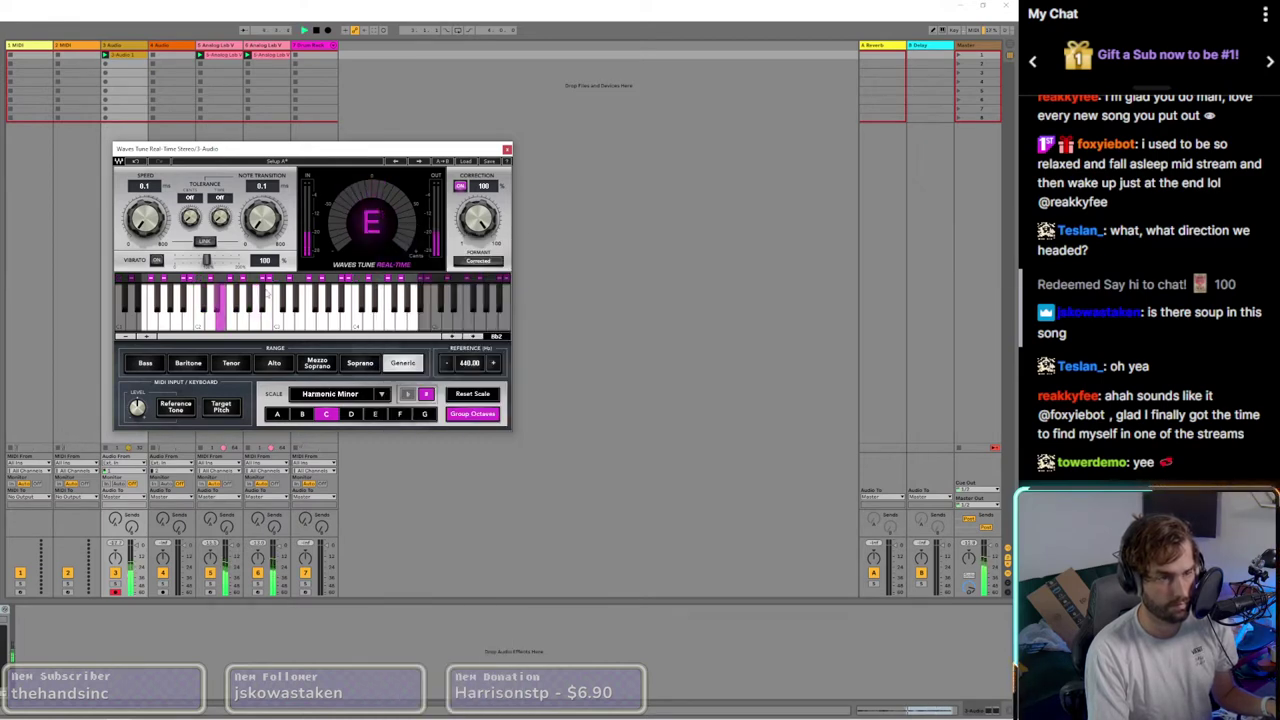
{"action": "left_click", "coordinate": [381, 397]}
{"action": "left_click", "coordinate": [305, 415]}
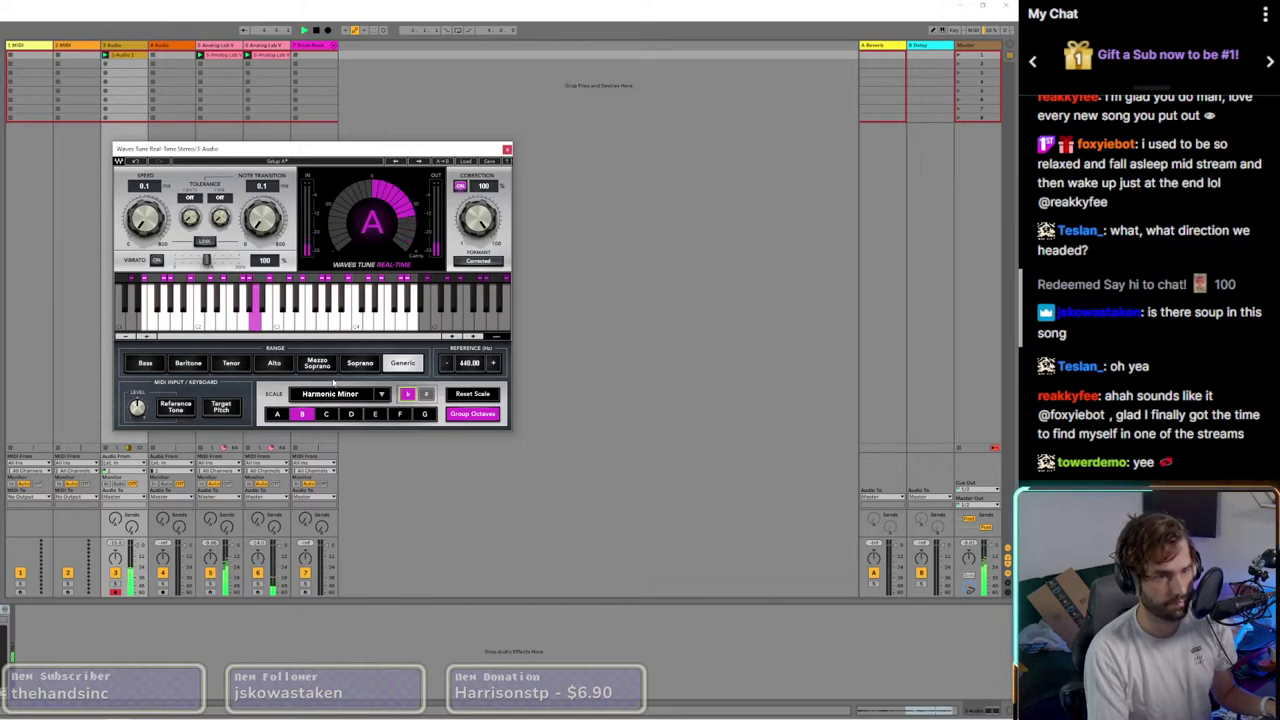
{"action": "left_click", "coordinate": [282, 418]}
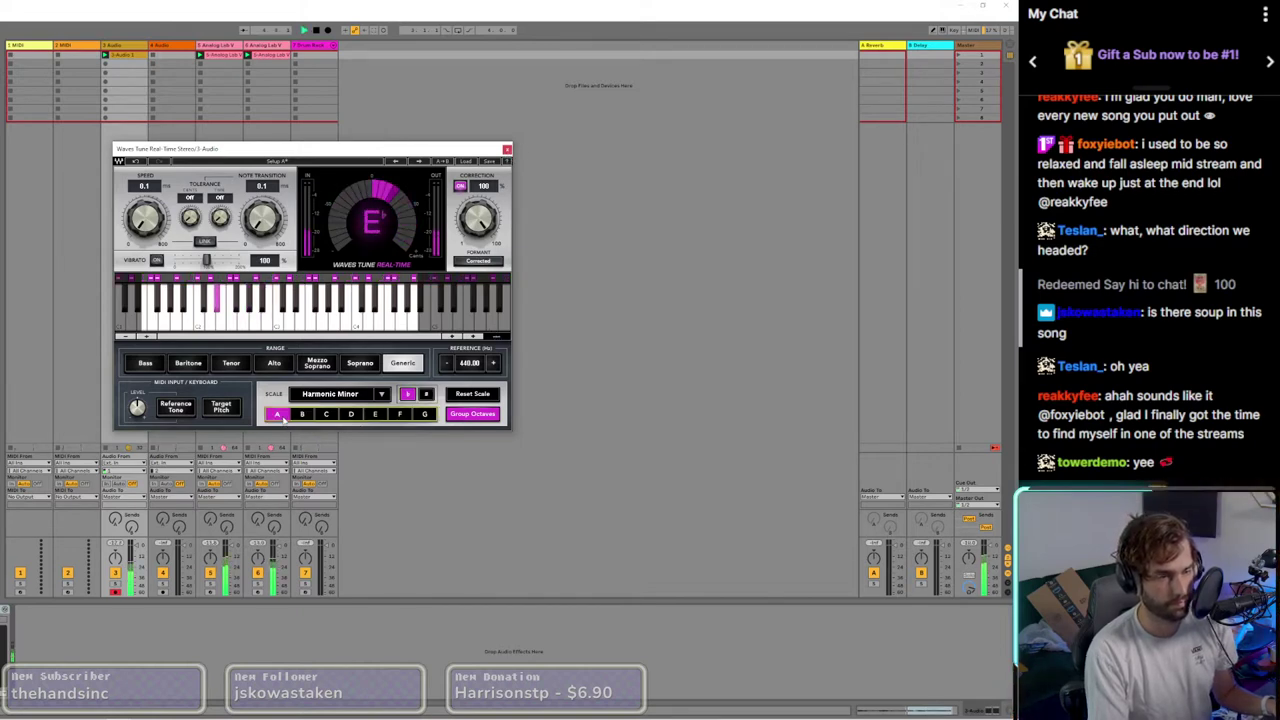
{"action": "left_click", "coordinate": [427, 396]}
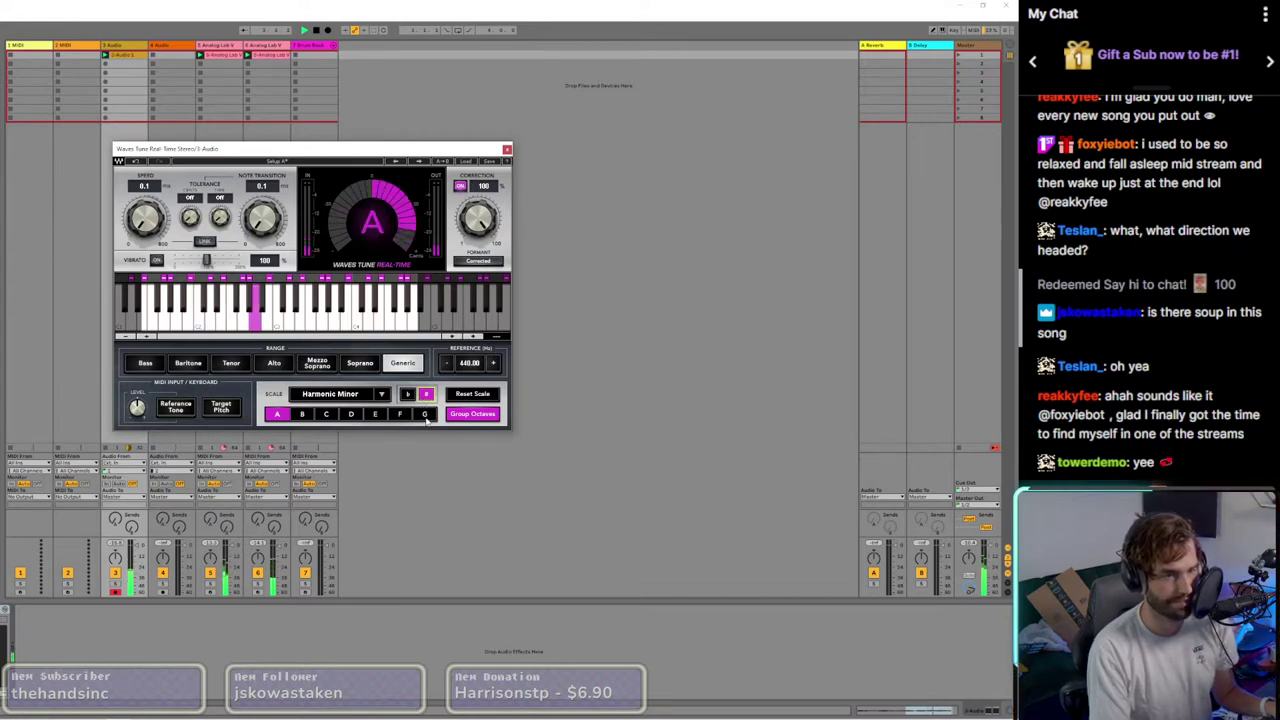
Step: Try the G♯, G♭, F and E♭ roots for the Harmonic Minor scale while the vocal plays
{"action": "left_click", "coordinate": [425, 415]}
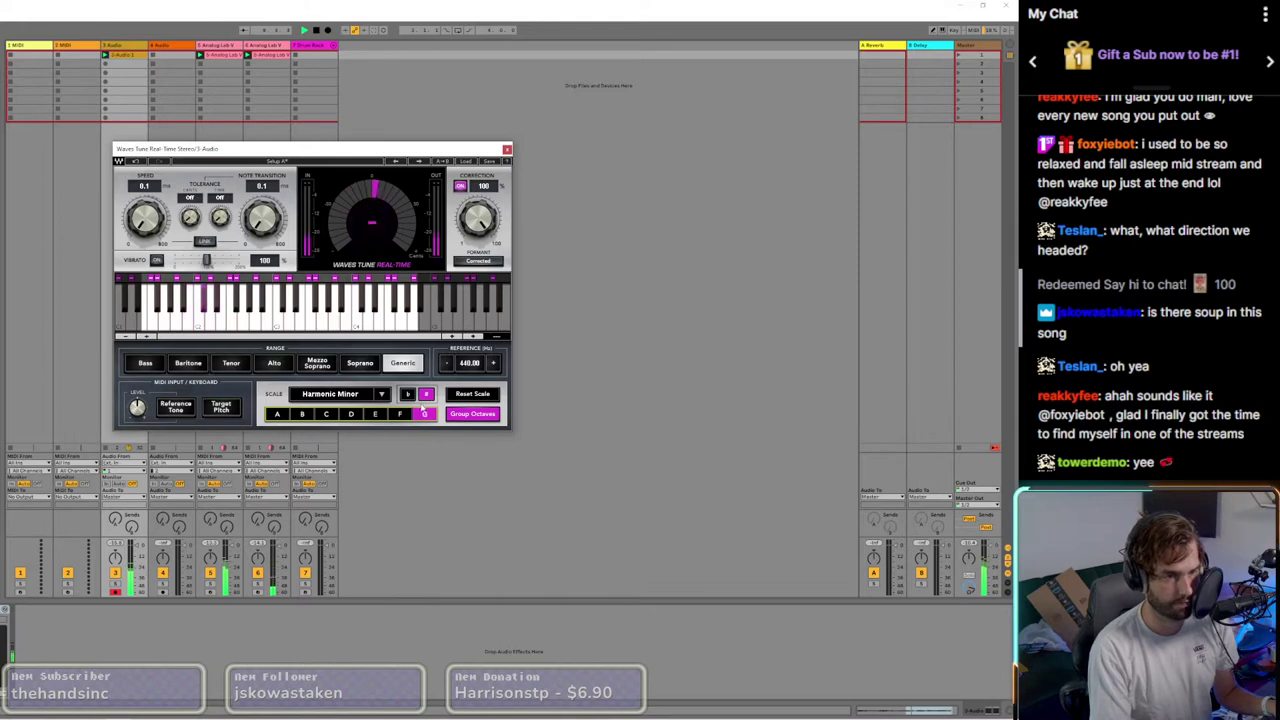
{"action": "left_click", "coordinate": [410, 397]}
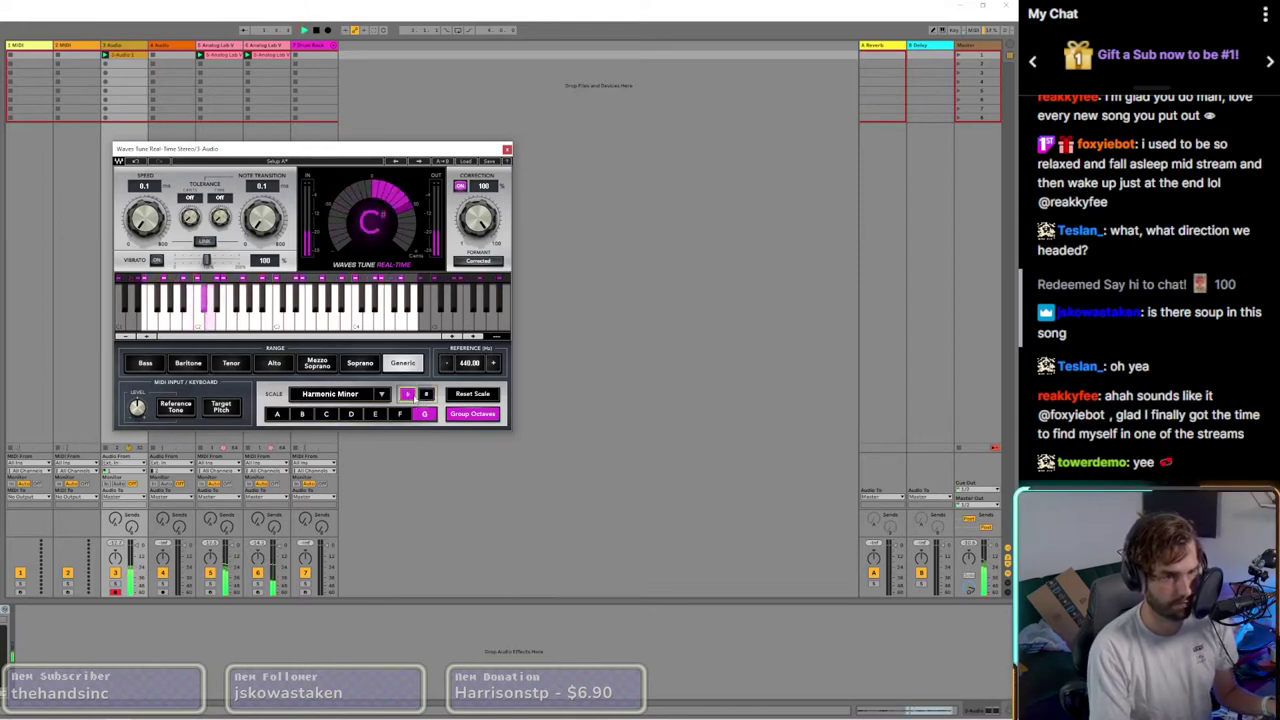
{"action": "left_click", "coordinate": [425, 394]}
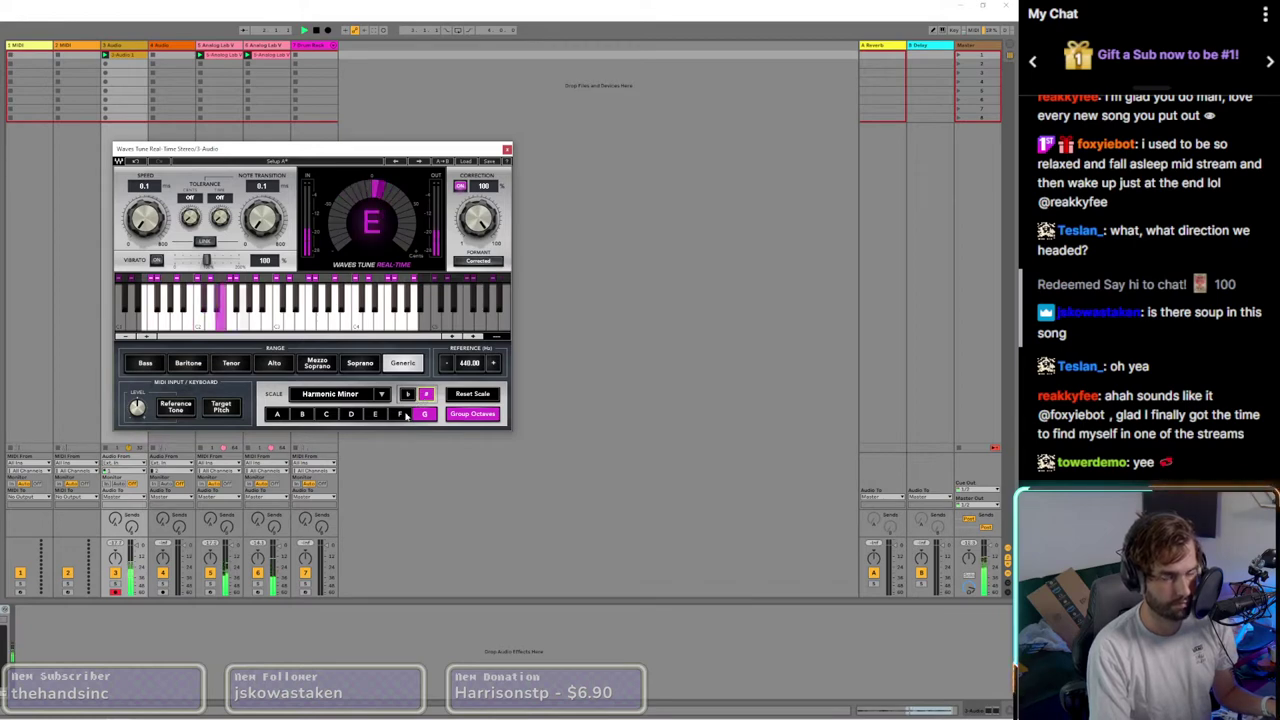
{"action": "left_click", "coordinate": [401, 415]}
{"action": "left_click", "coordinate": [376, 415]}
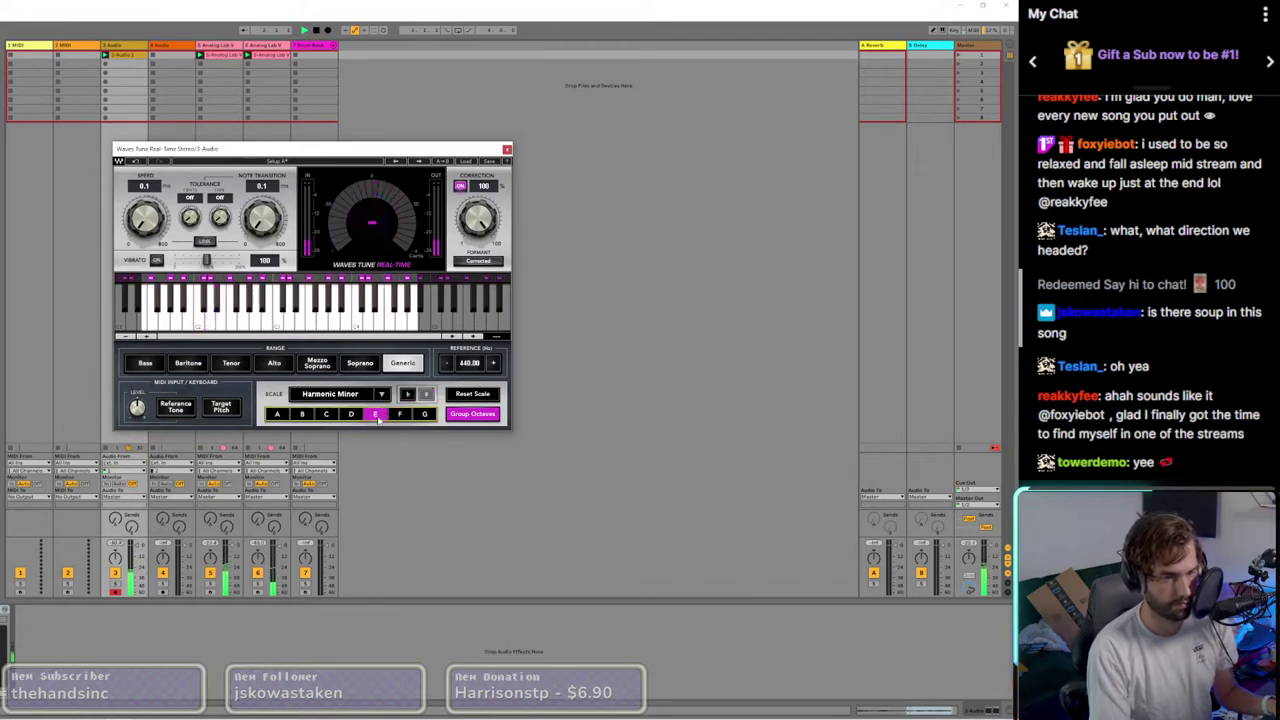
{"action": "left_click", "coordinate": [407, 394]}
{"action": "key", "text": "space"}
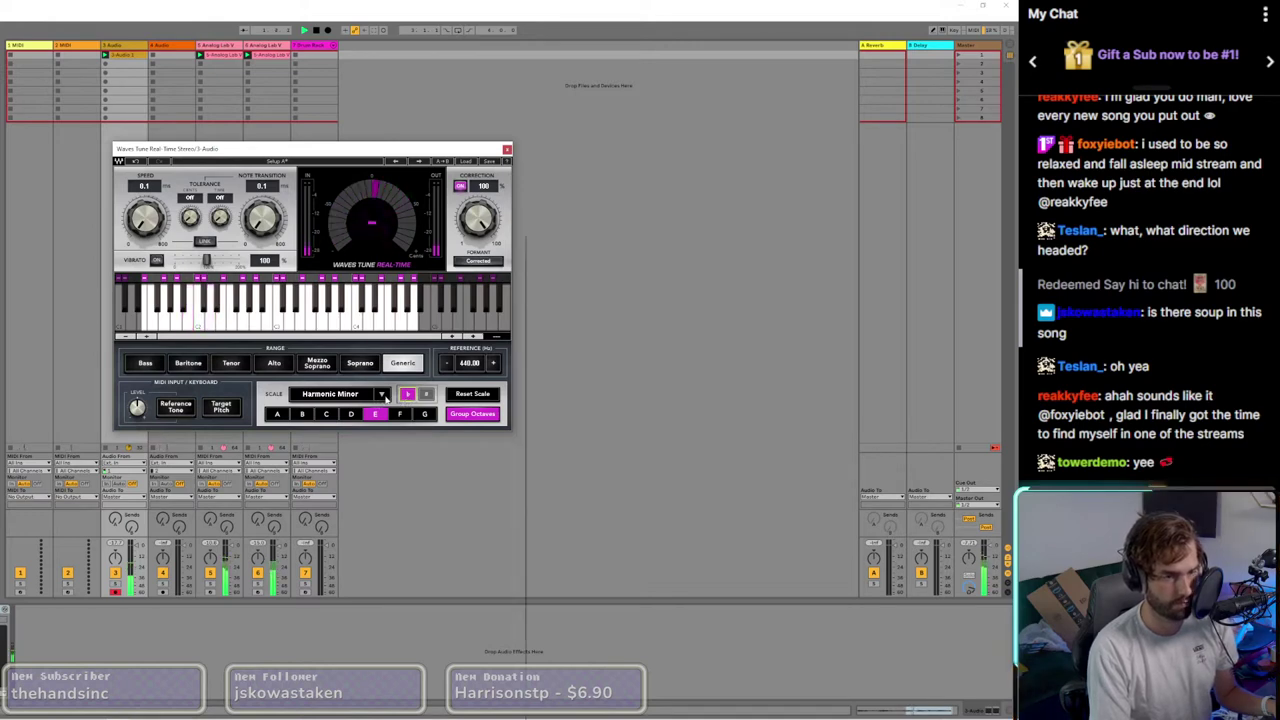
Step: Set Waves Tune Real-Time to the A♯ Natural Minor scale and close its window
{"action": "left_click", "coordinate": [383, 394]}
{"action": "left_click", "coordinate": [420, 278]}
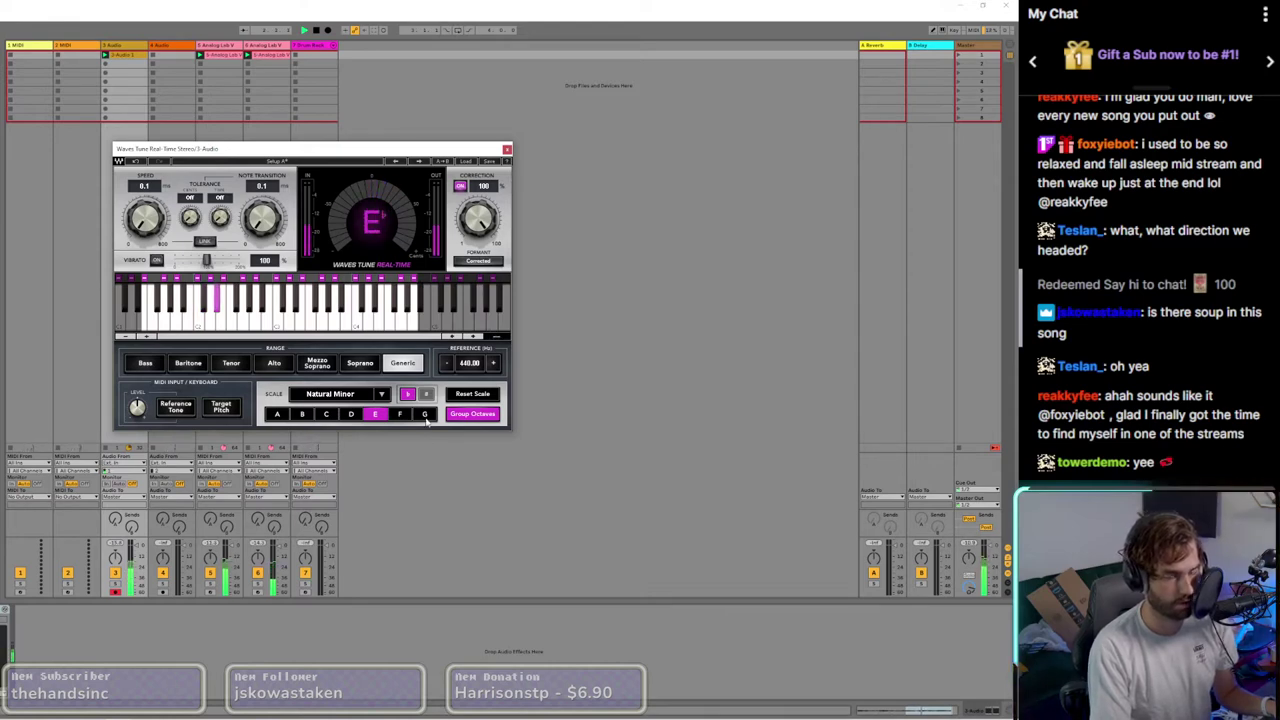
{"action": "left_click", "coordinate": [274, 416]}
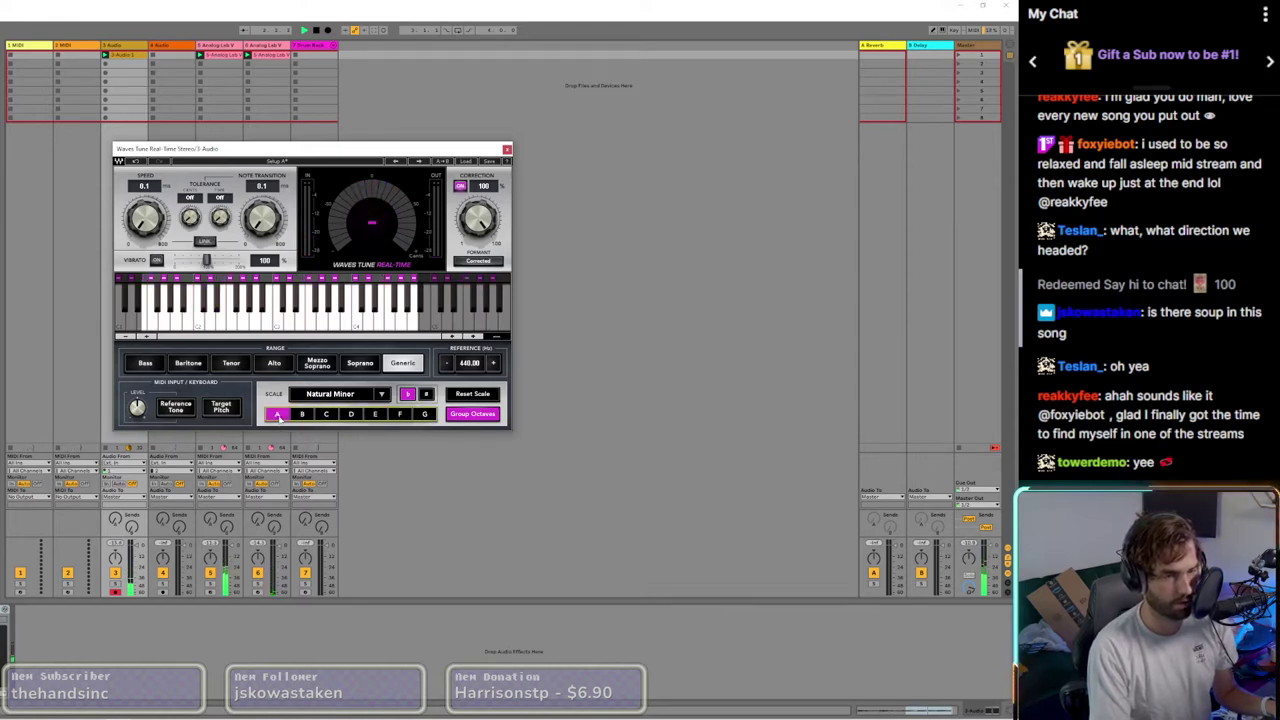
{"action": "left_click", "coordinate": [428, 398]}
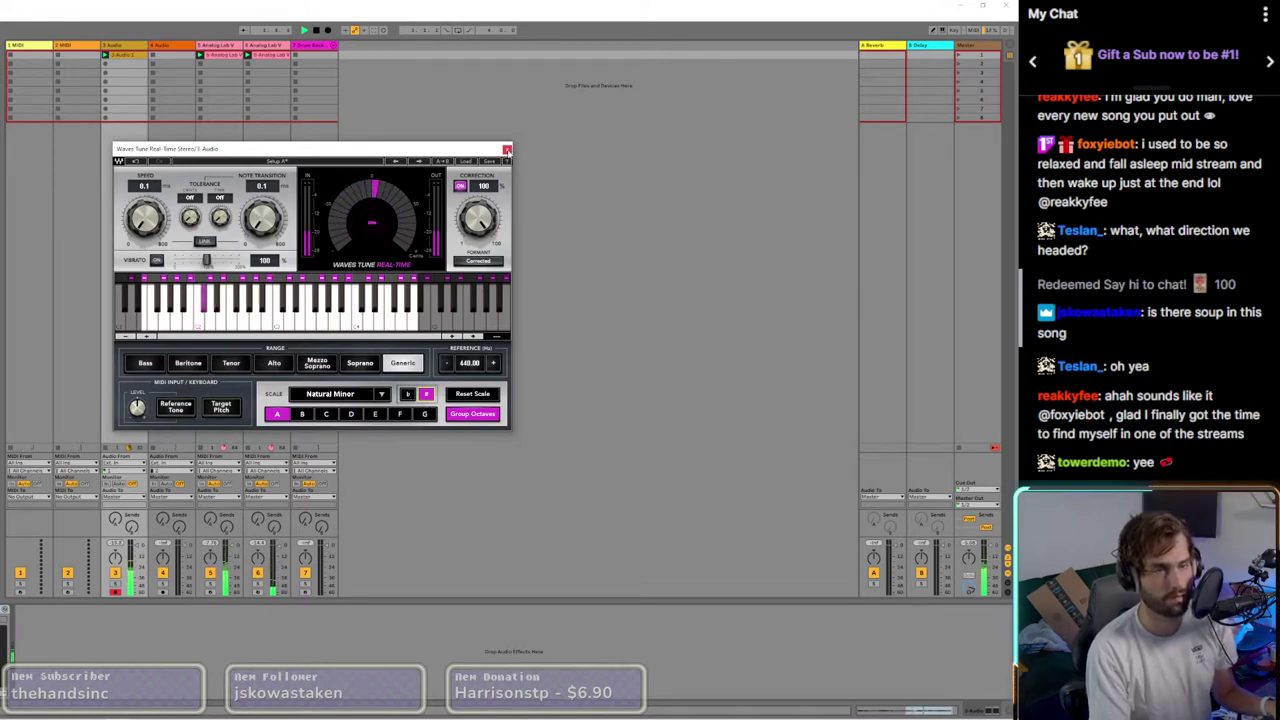
{"action": "left_click", "coordinate": [507, 150]}
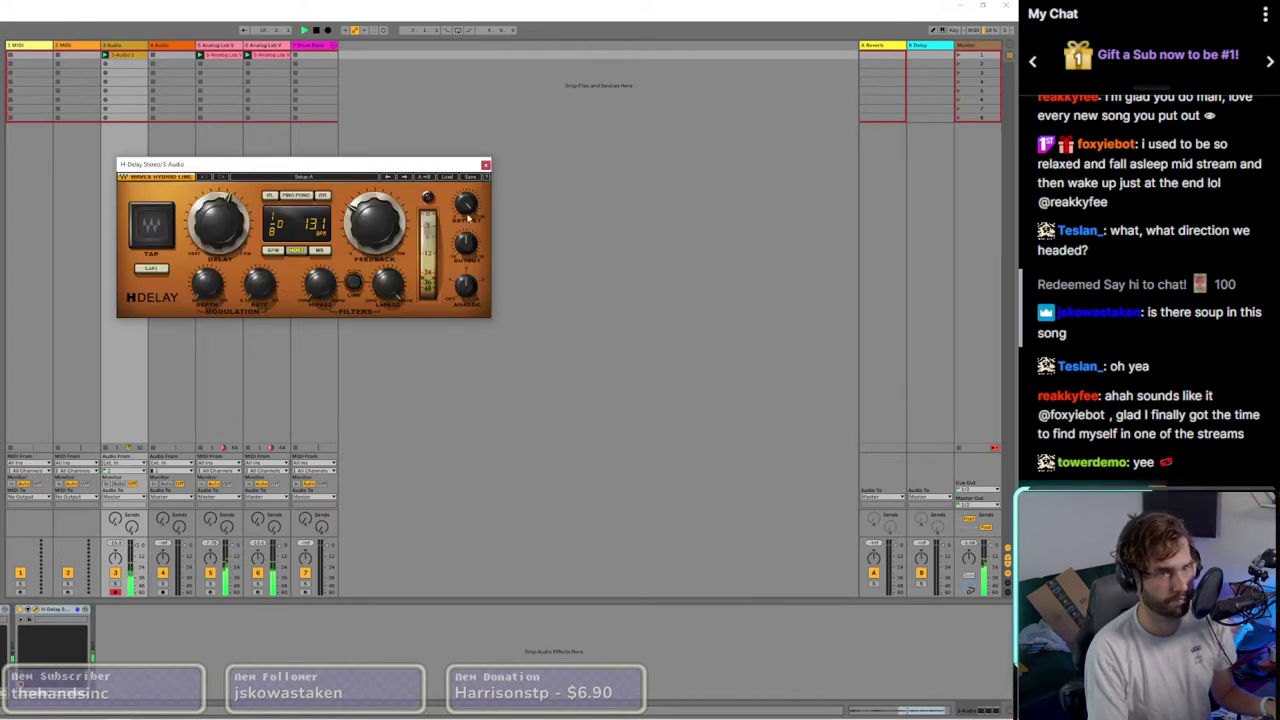
Step: Add H-Delay to audio track 3, lower its dry/wet, set the delay time to 1/4 and close its window
{"action": "left_click_drag", "start_coordinate": [466, 209], "coordinate": [466, 260]}
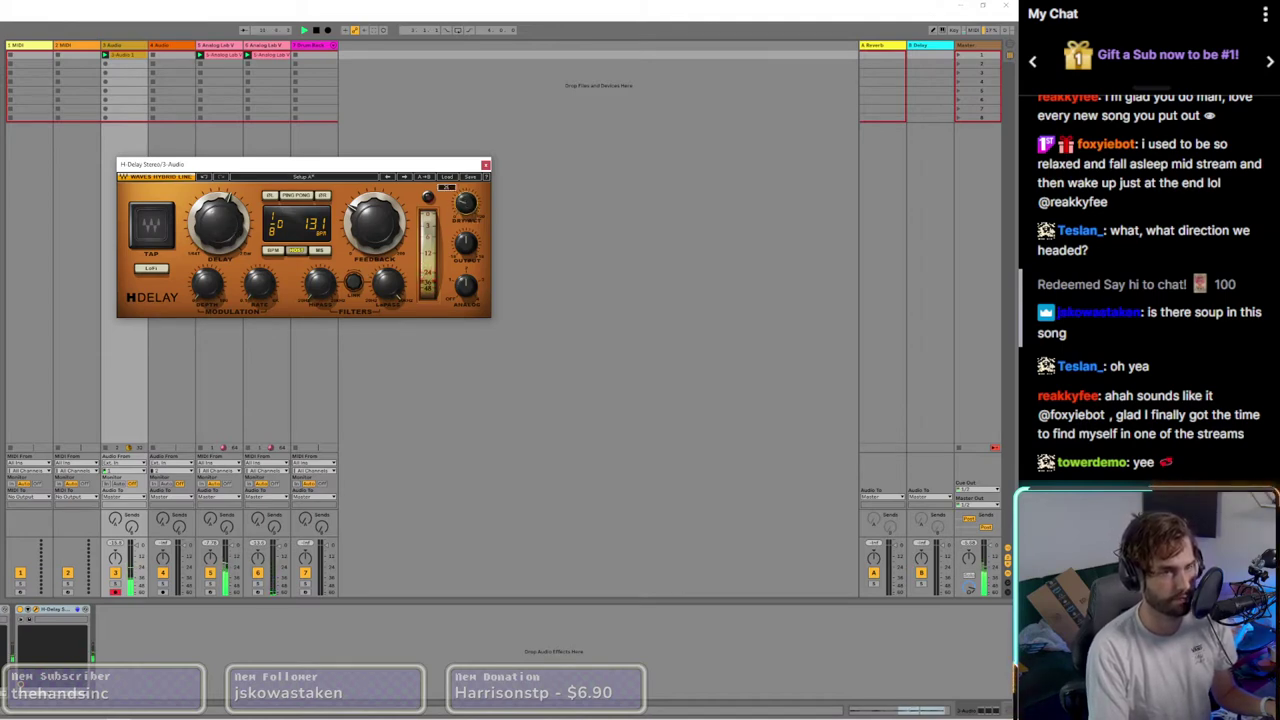
{"action": "left_click_drag", "start_coordinate": [226, 228], "coordinate": [226, 195]}
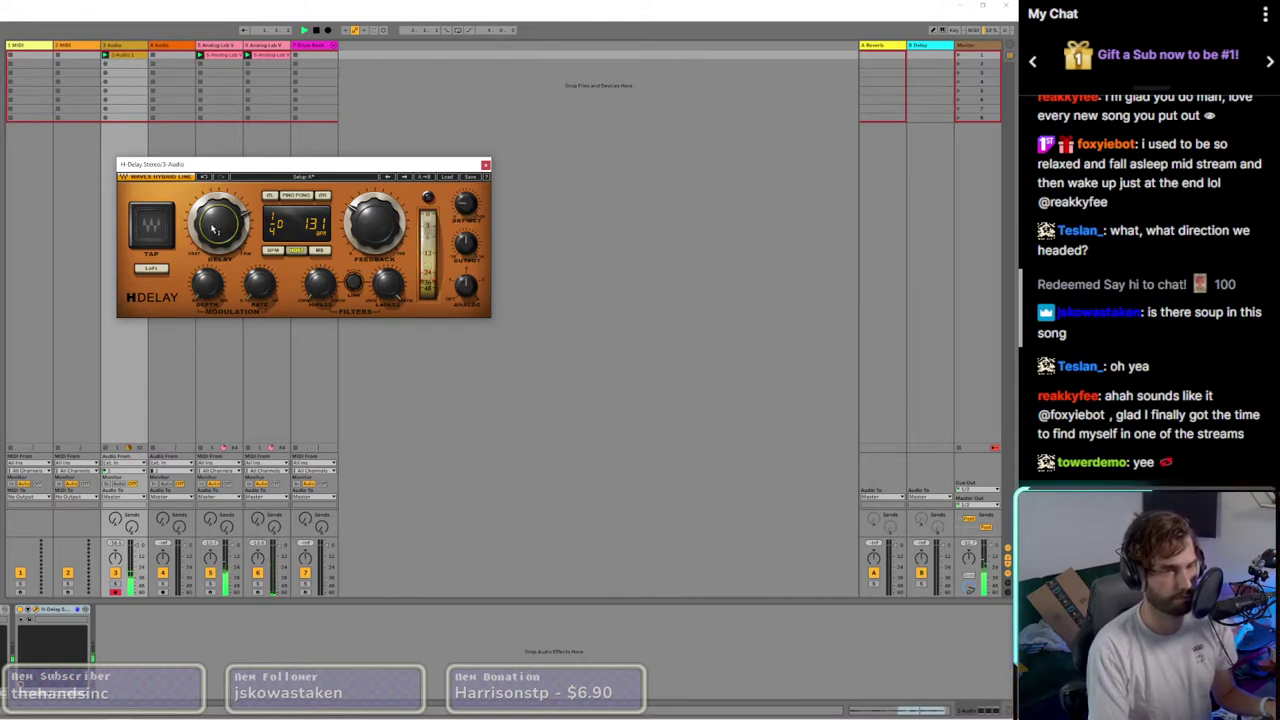
{"action": "left_click_drag", "start_coordinate": [212, 228], "coordinate": [212, 268]}
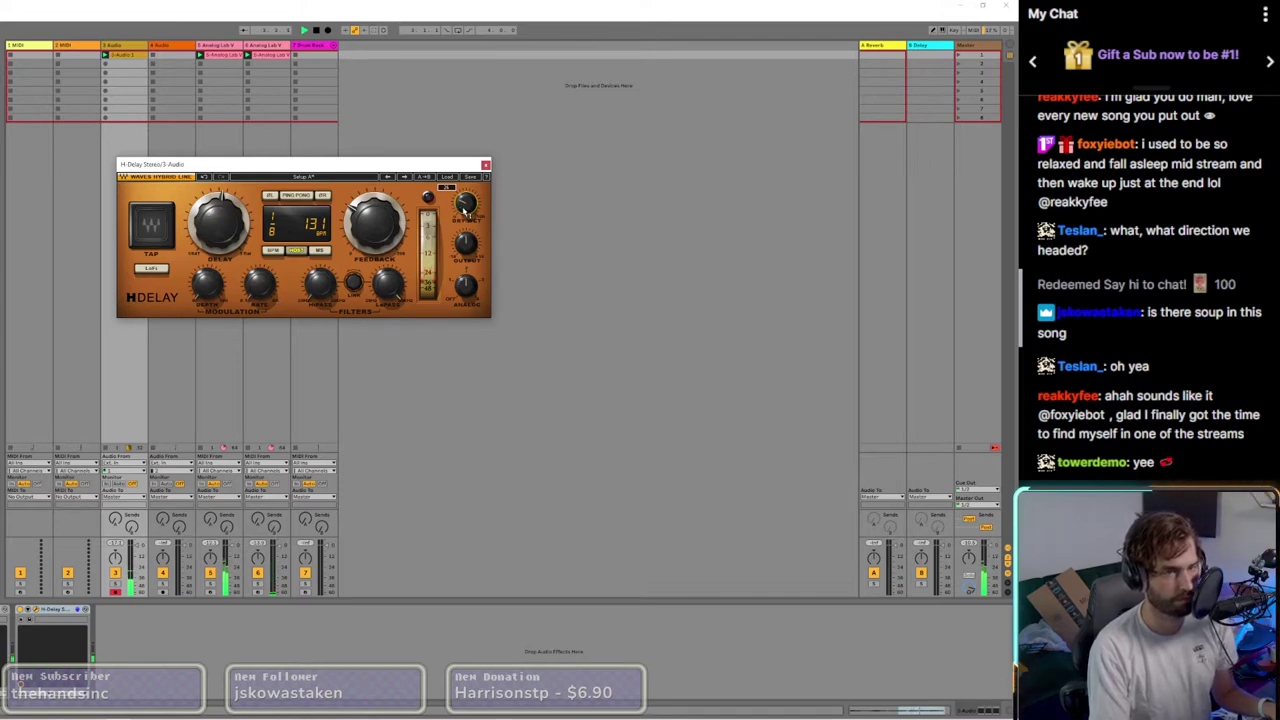
{"action": "left_click_drag", "start_coordinate": [222, 232], "coordinate": [218, 190]}
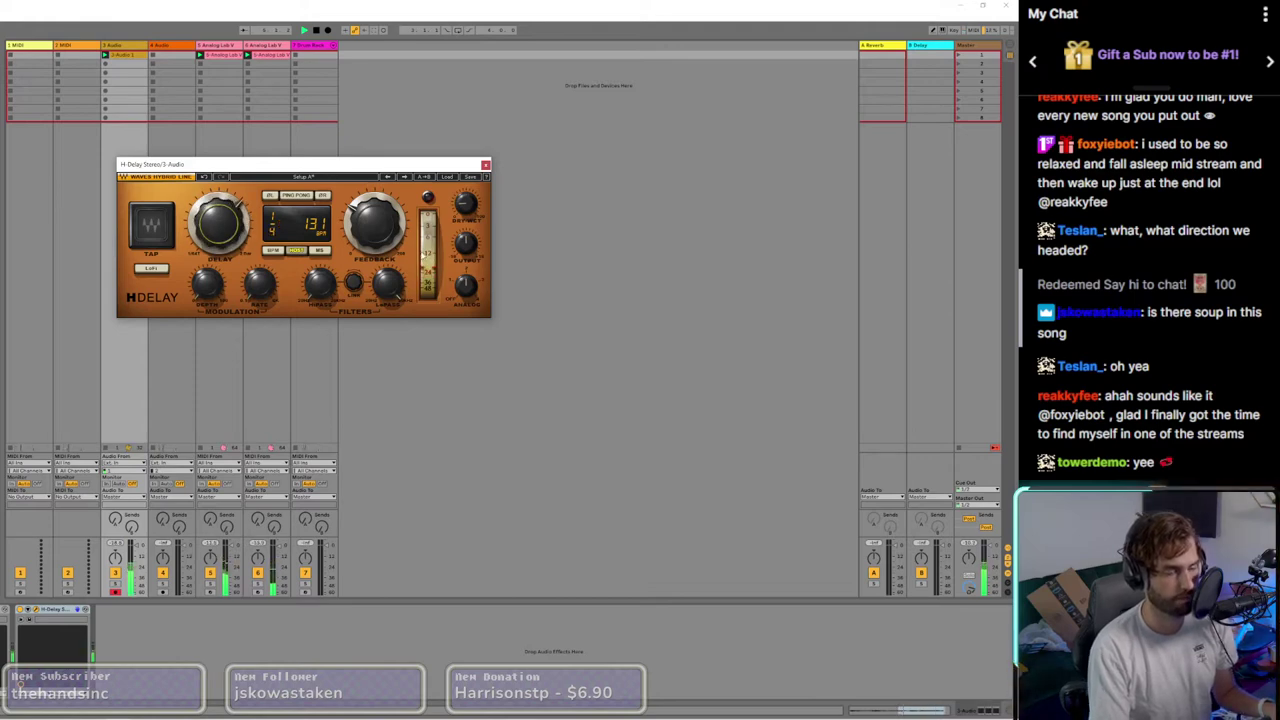
{"action": "left_click", "coordinate": [485, 164]}
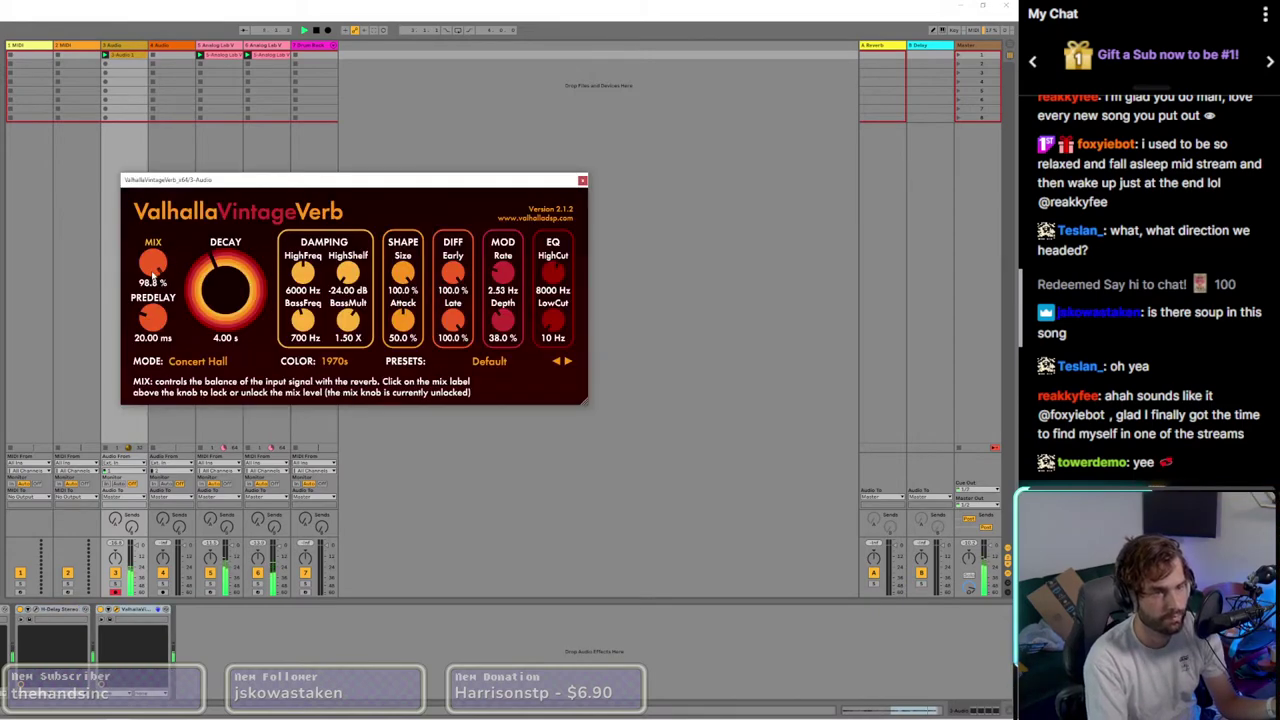
Step: Add ValhallaVintageVerb to audio track 3 with 19.6% mix and 0.80 X BassMult, adjust LowCut and close its window
{"action": "left_click_drag", "start_coordinate": [348, 320], "coordinate": [350, 345]}
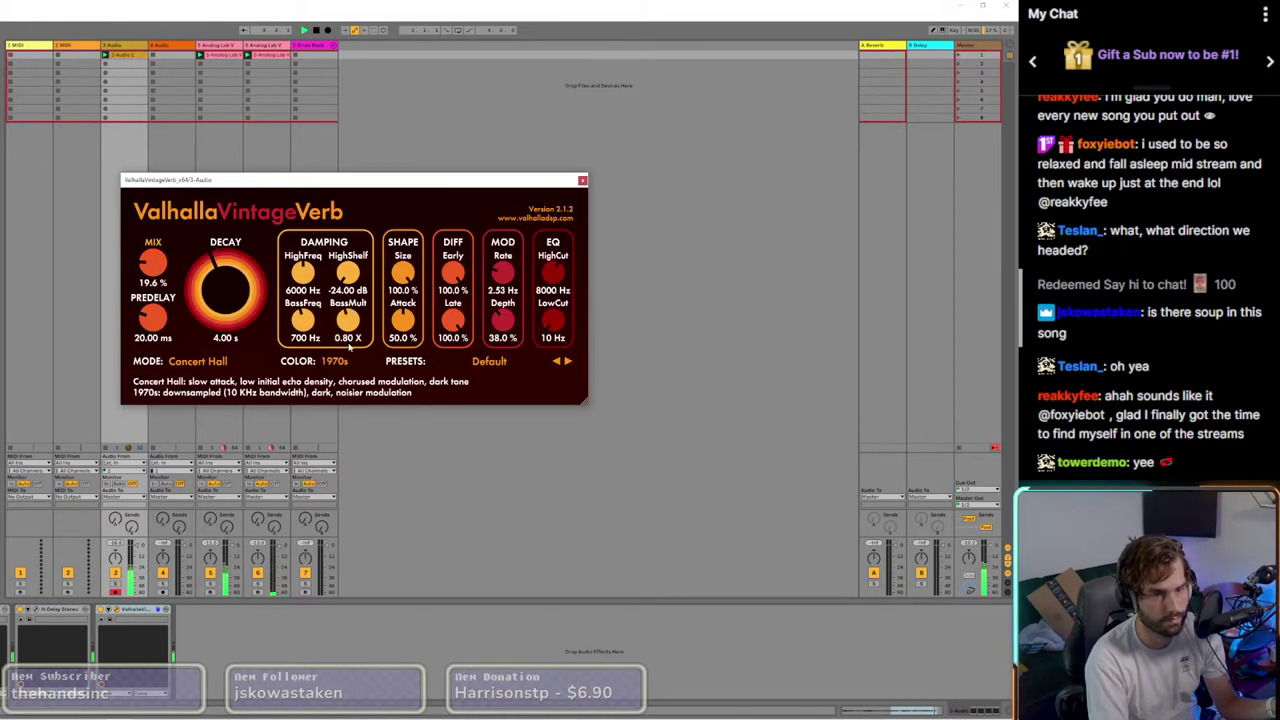
{"action": "left_click_drag", "start_coordinate": [551, 336], "coordinate": [550, 340]}
{"action": "left_click", "coordinate": [582, 180]}
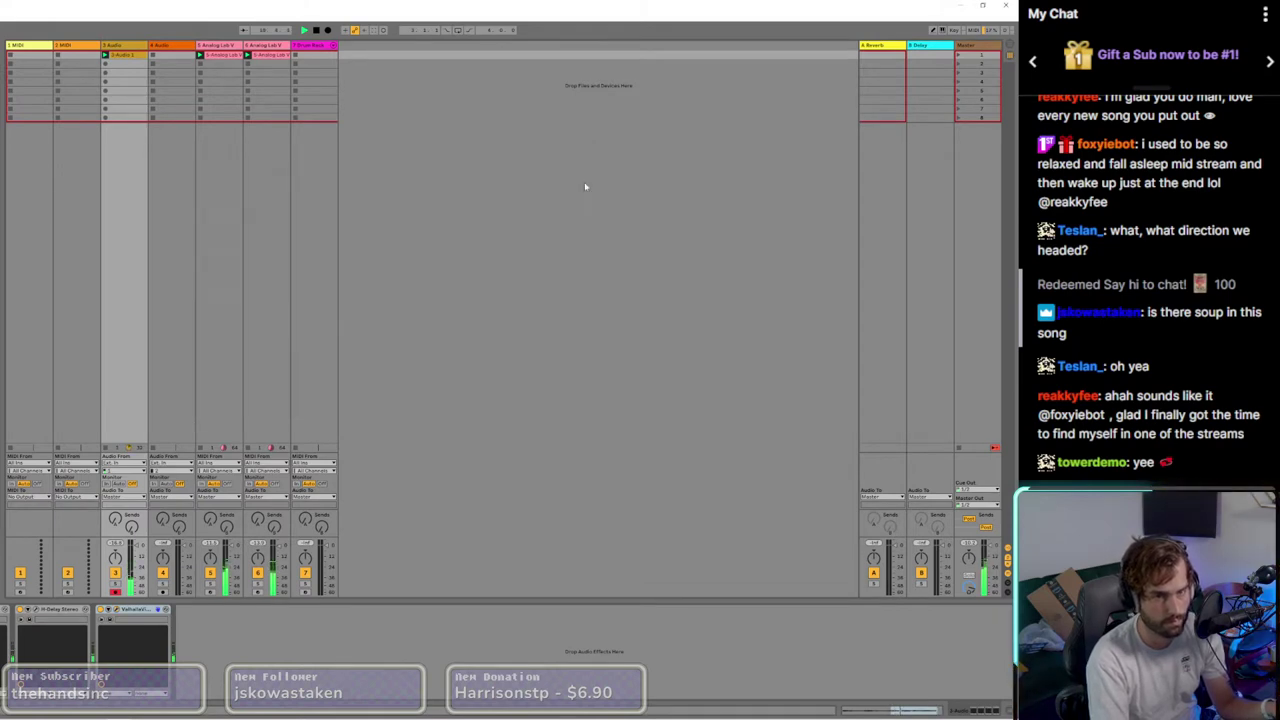
Step: Capture the played percussion as a clip in the Drum Rack track's first slot and add a new audio track with a loop
{"action": "left_click", "coordinate": [308, 57]}
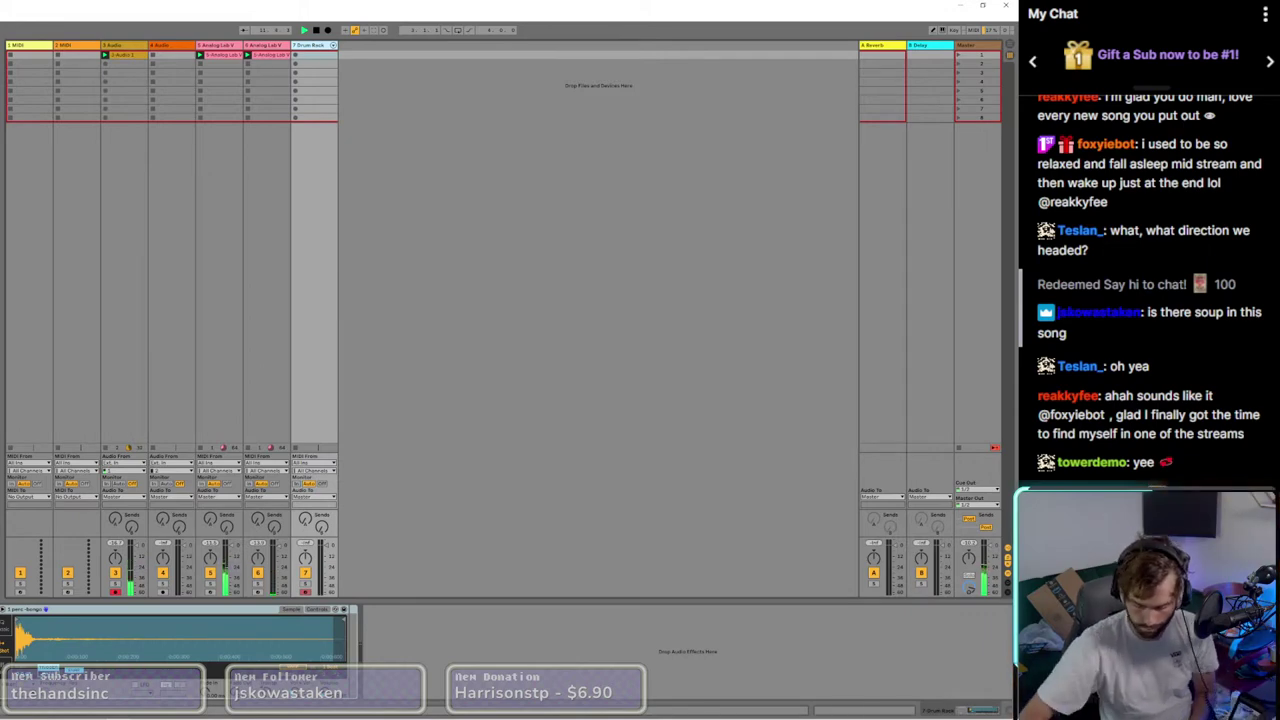
{"action": "key", "text": "ctrl+shift+c"}
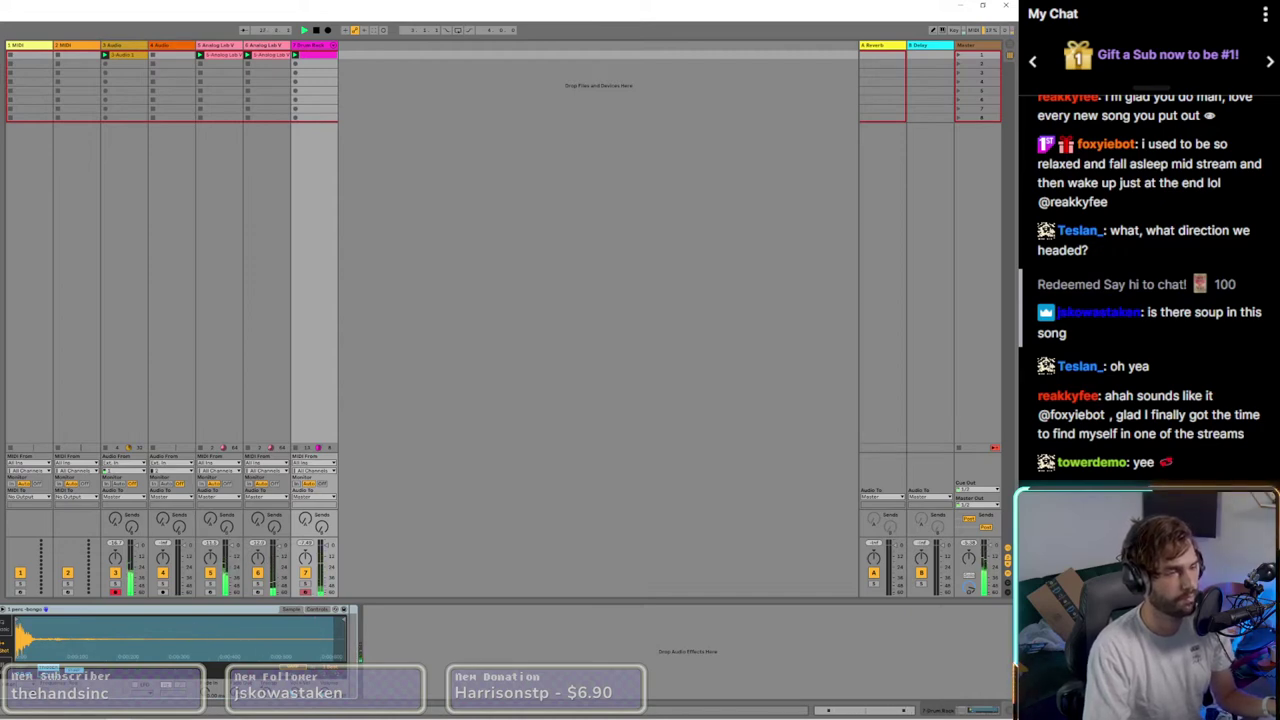
{"action": "key", "text": "ctrl+t"}
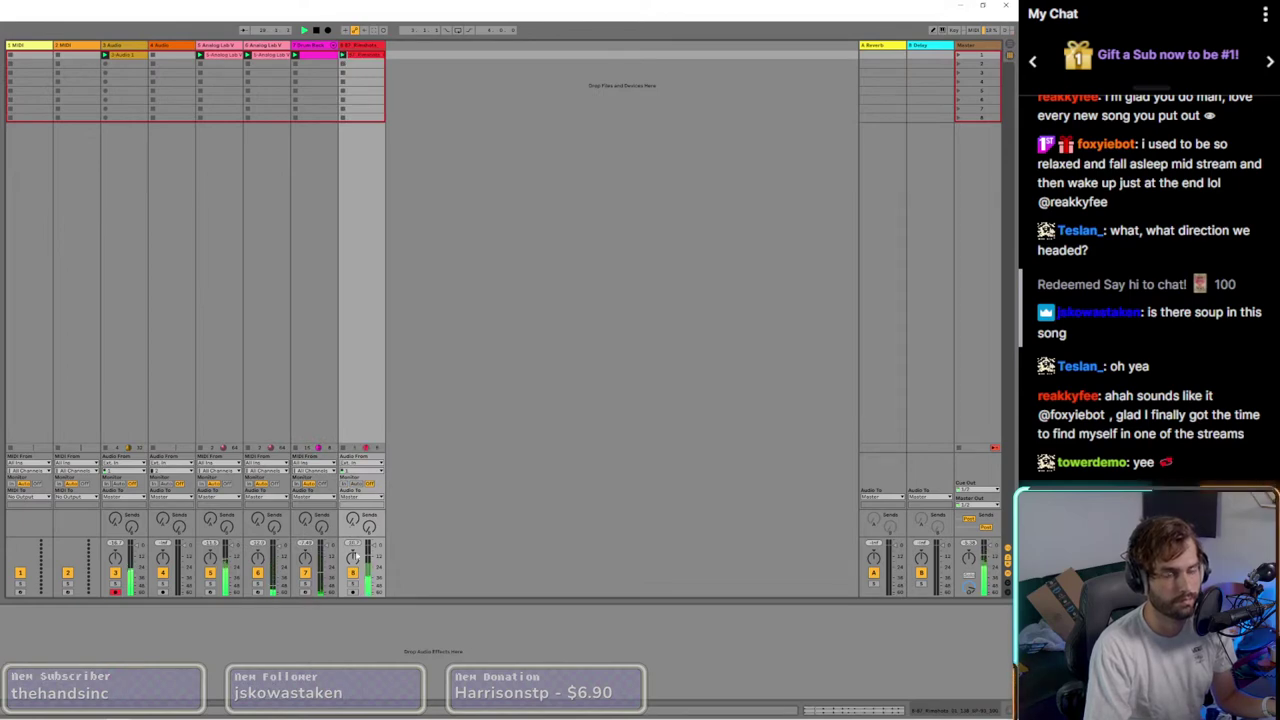
{"action": "key", "text": "space"}
{"action": "key", "text": "space"}
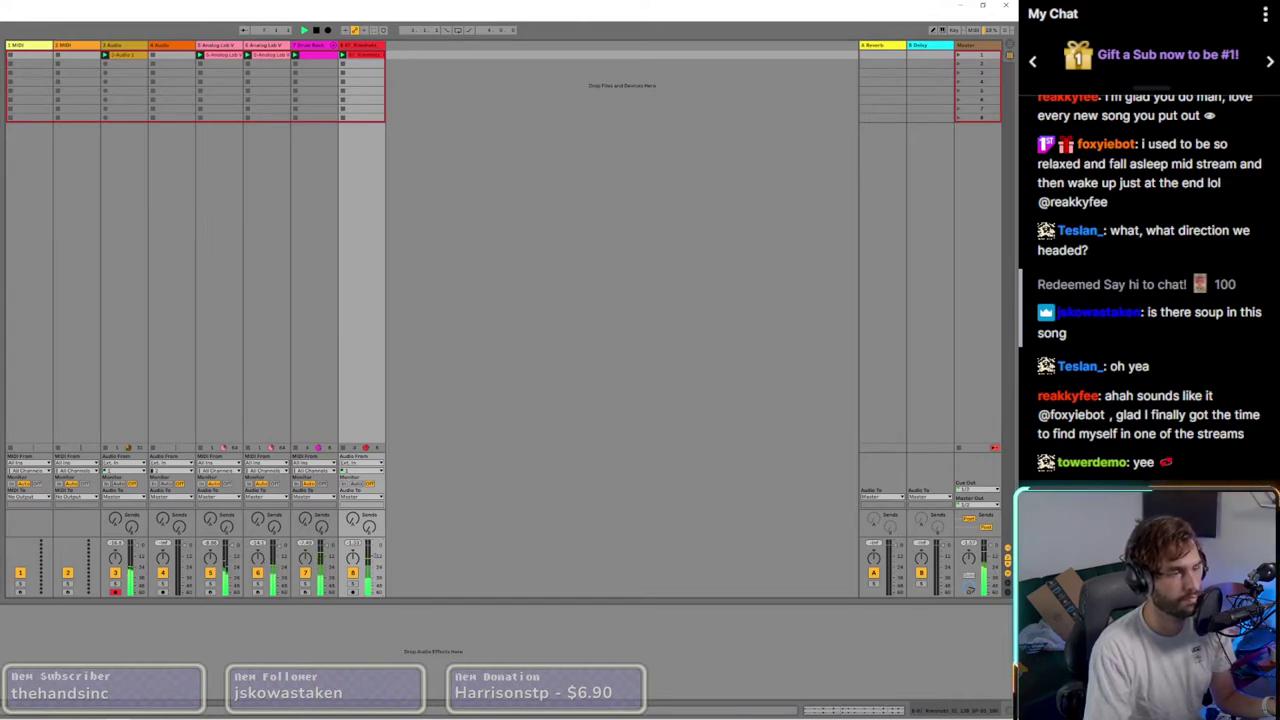
Step: Add ValhallaVintageVerb to the Drum Rack track and move it into the chain of the selected percussion pad
{"action": "left_click", "coordinate": [310, 57]}
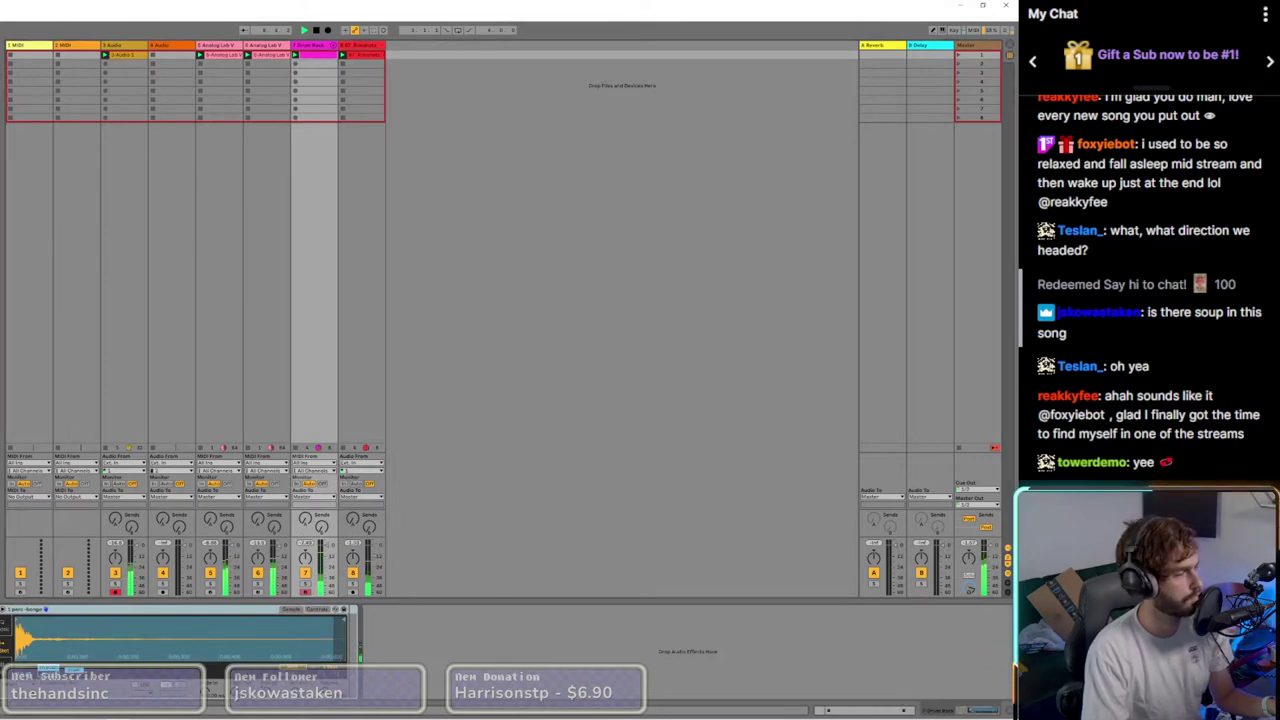
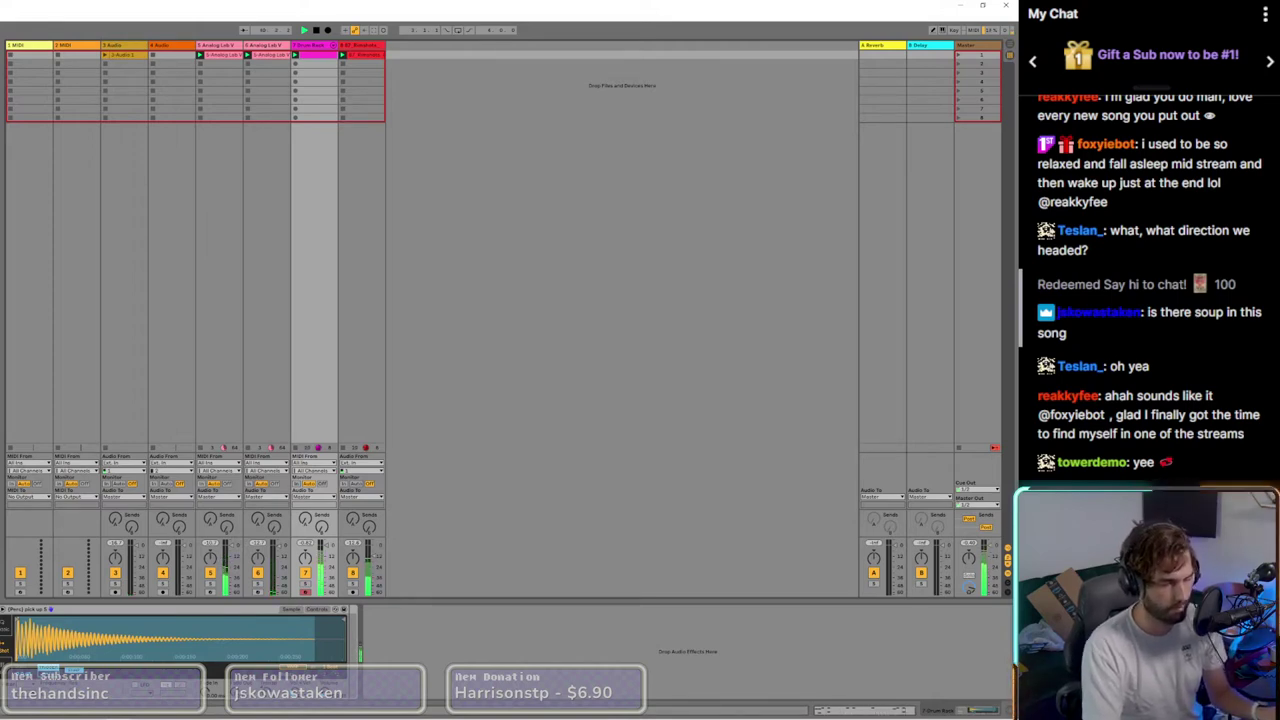
{"action": "left_click", "coordinate": [105, 457]}
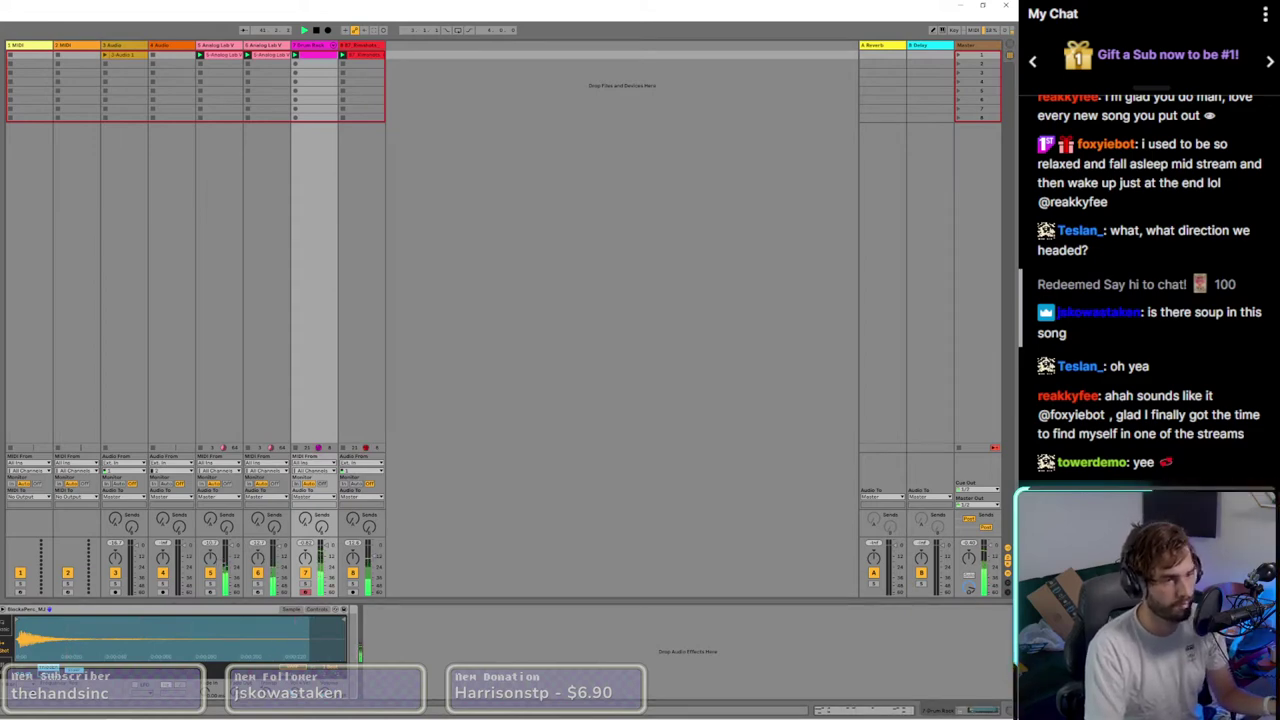
{"action": "left_click", "coordinate": [351, 621]}
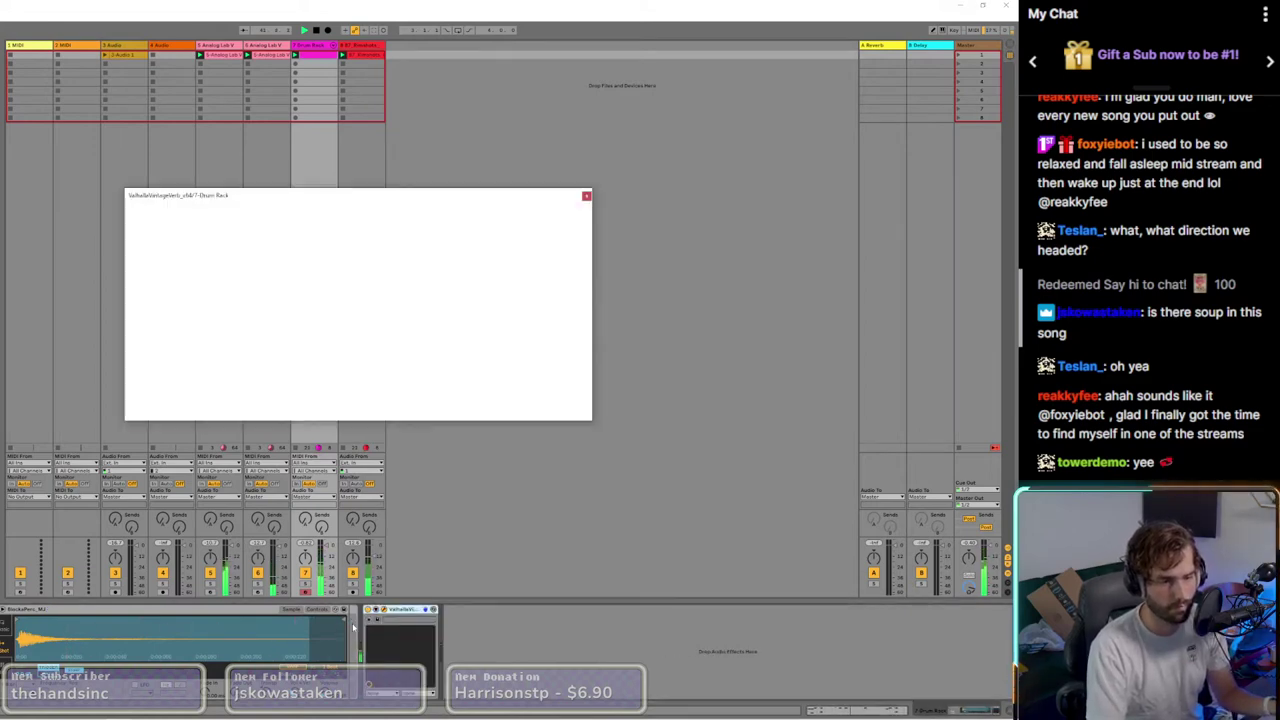
{"action": "left_click_drag", "start_coordinate": [406, 611], "coordinate": [348, 623]}
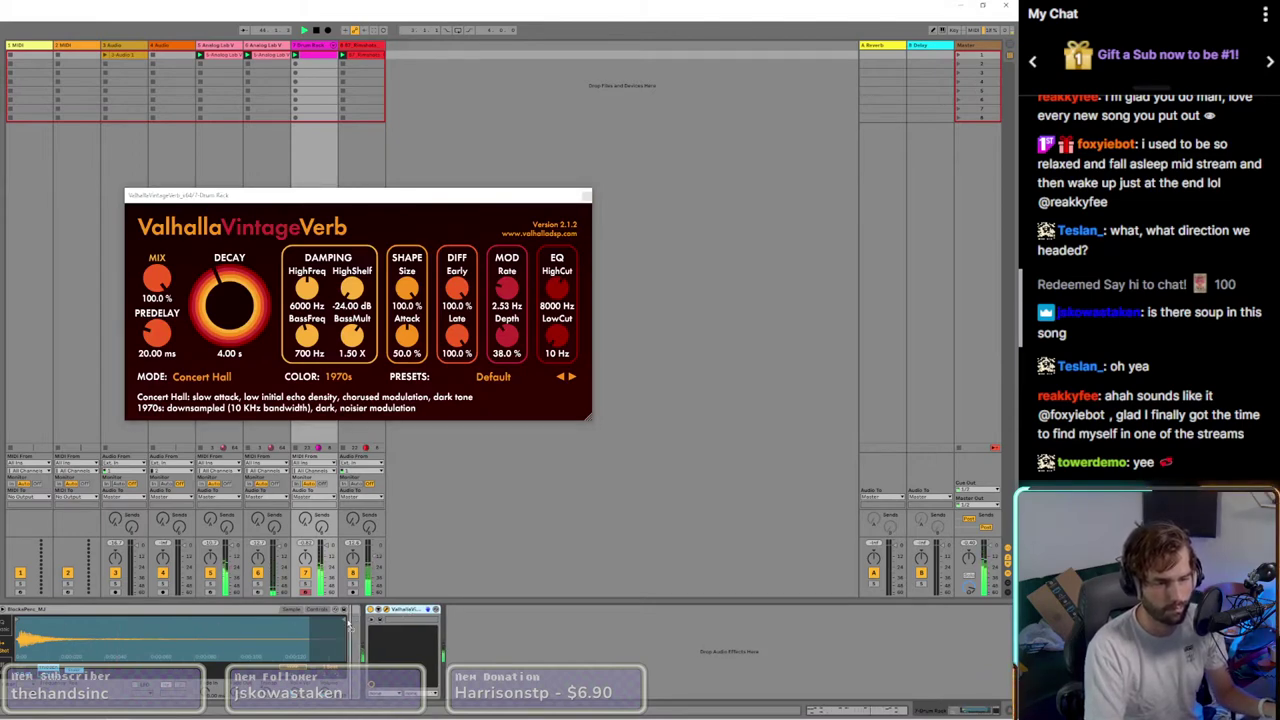
Step: Set the percussion pad's ValhallaVintageVerb to 16.4% mix and 0.84 s decay, and close its window
{"action": "left_click_drag", "start_coordinate": [157, 280], "coordinate": [181, 379]}
{"action": "left_click_drag", "start_coordinate": [158, 283], "coordinate": [161, 290]}
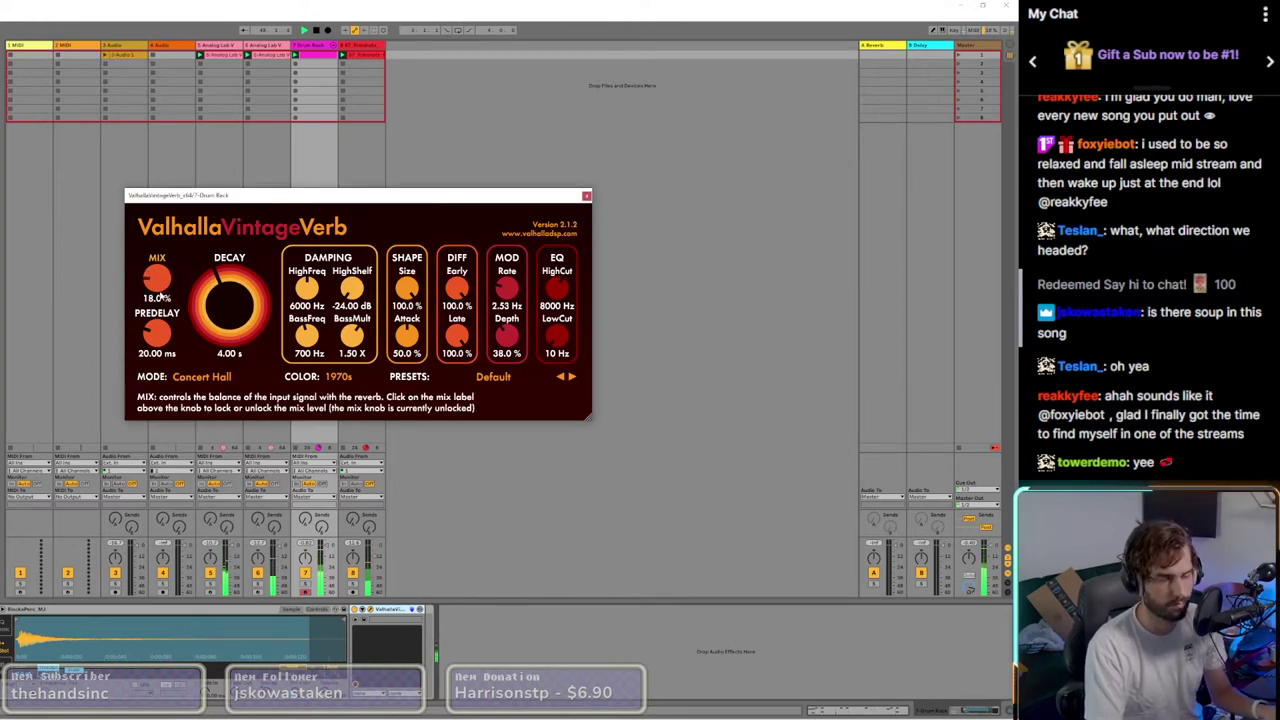
{"action": "left_click_drag", "start_coordinate": [157, 287], "coordinate": [232, 317]}
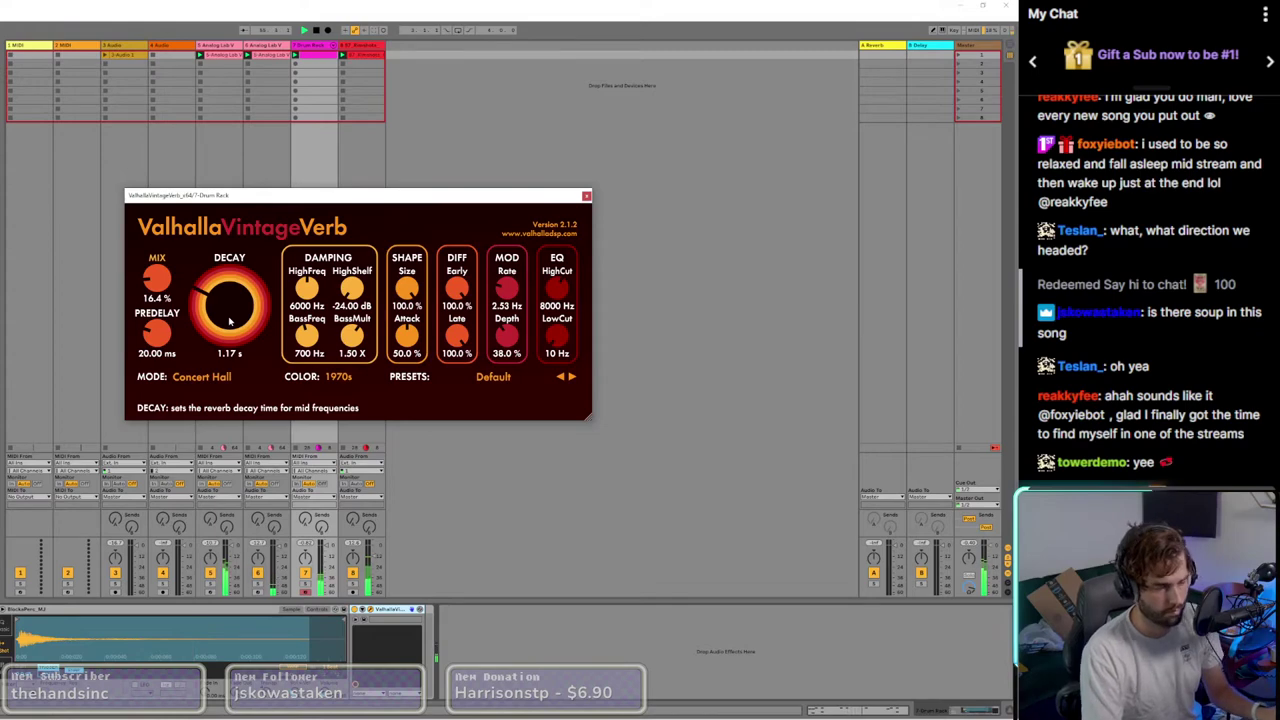
{"action": "left_click_drag", "start_coordinate": [227, 319], "coordinate": [227, 323]}
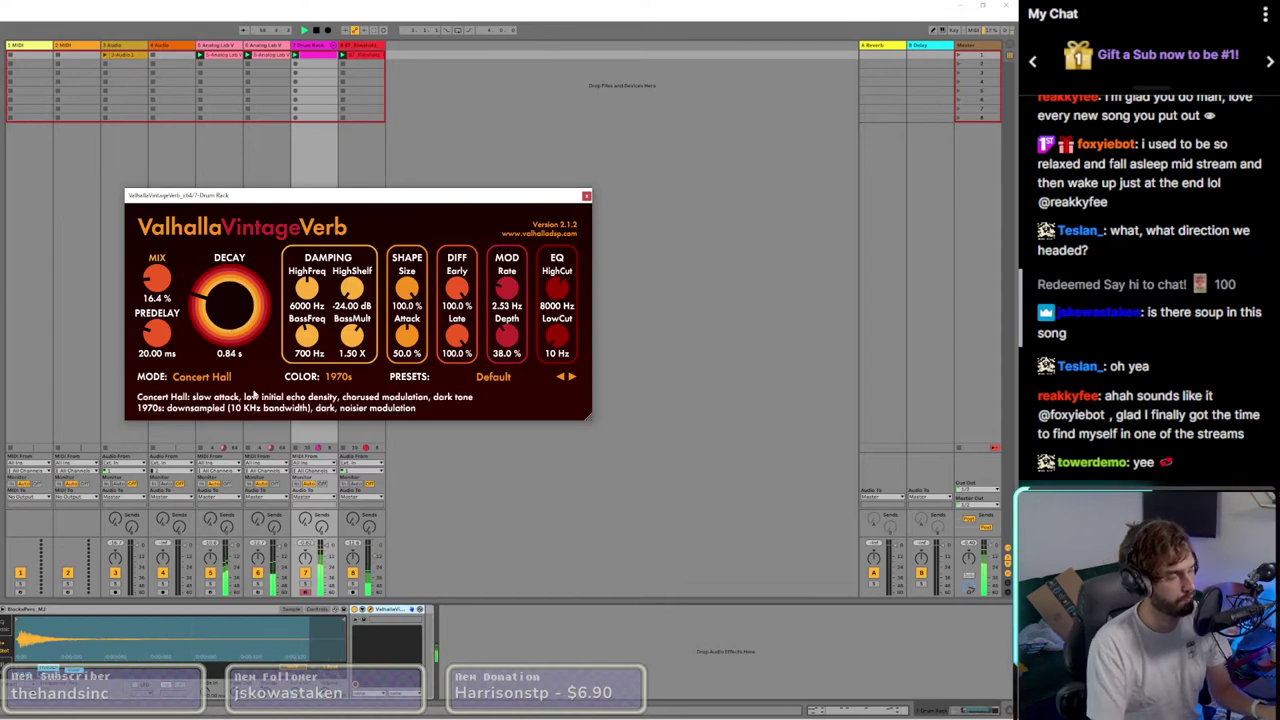
{"action": "left_click", "coordinate": [586, 196]}
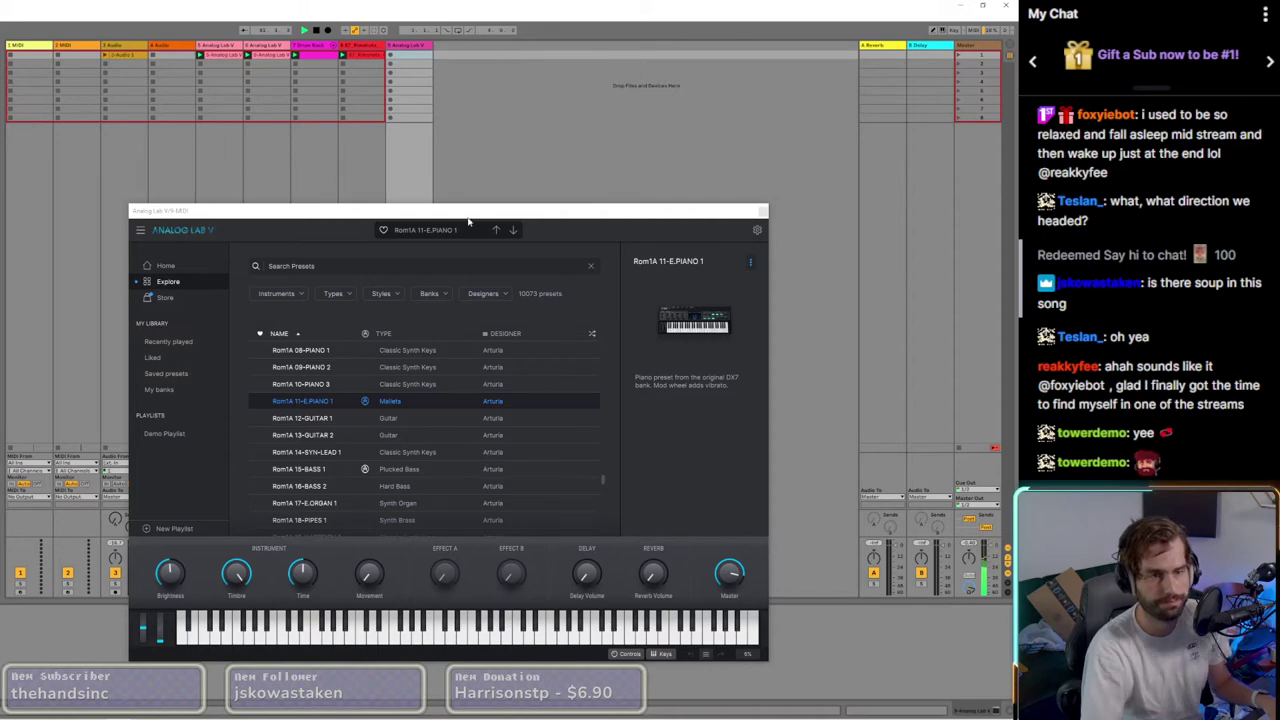
Step: Filter the Analog Lab V presets by the Modern genre and show the results
{"action": "left_click", "coordinate": [386, 295]}
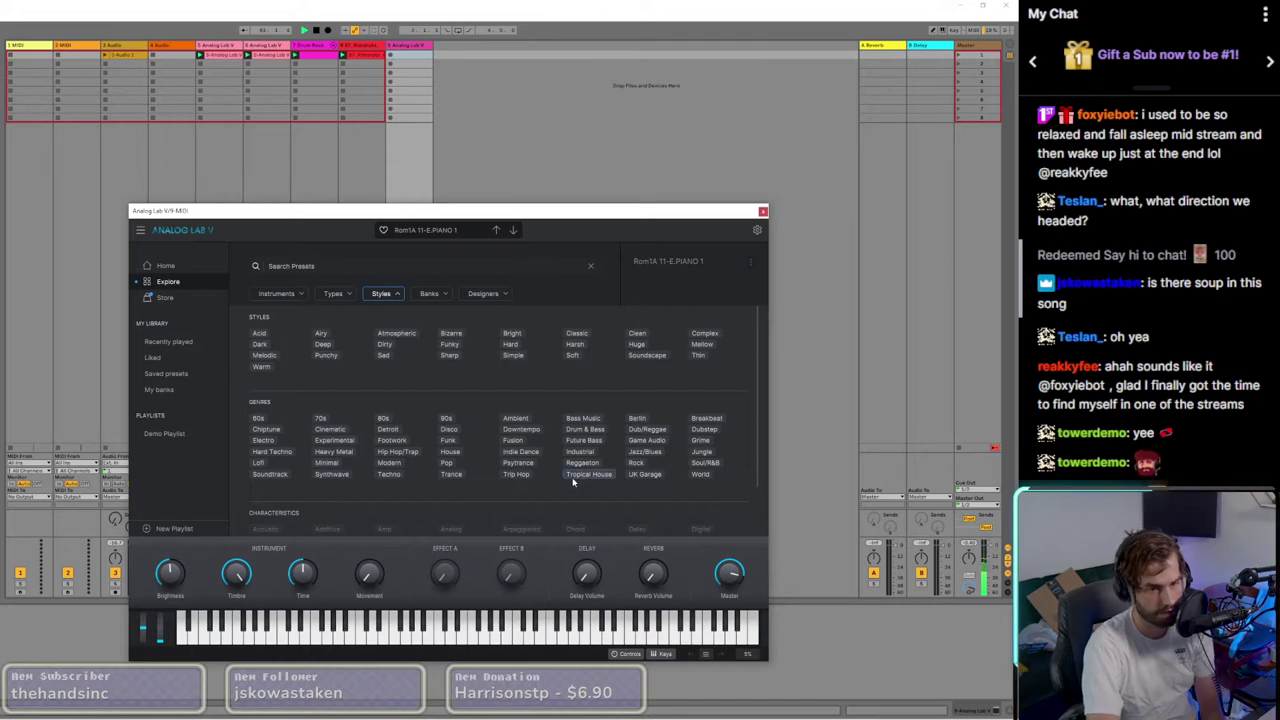
{"action": "left_click", "coordinate": [389, 463]}
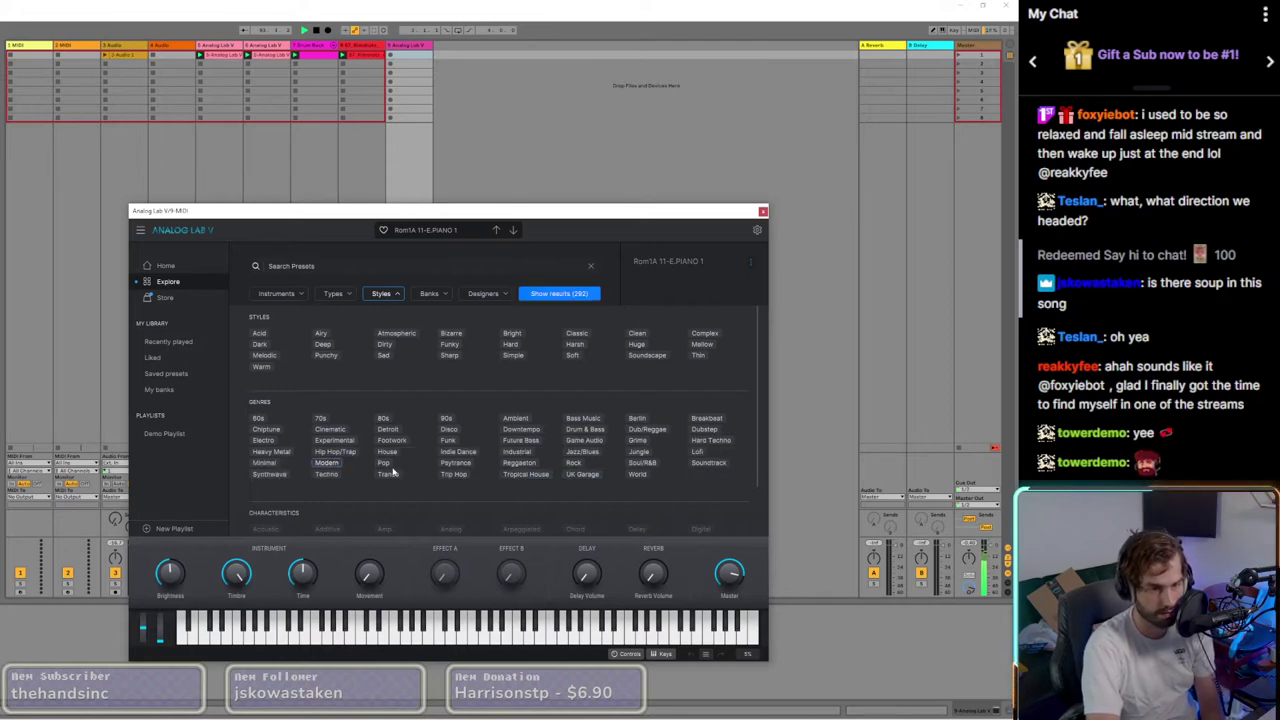
{"action": "left_click", "coordinate": [558, 294]}
Step: Try the Cross-mod Suitcase preset from the Modern results
{"action": "scroll", "coordinate": [315, 445], "scroll_direction": "up", "scroll_amount": 10}
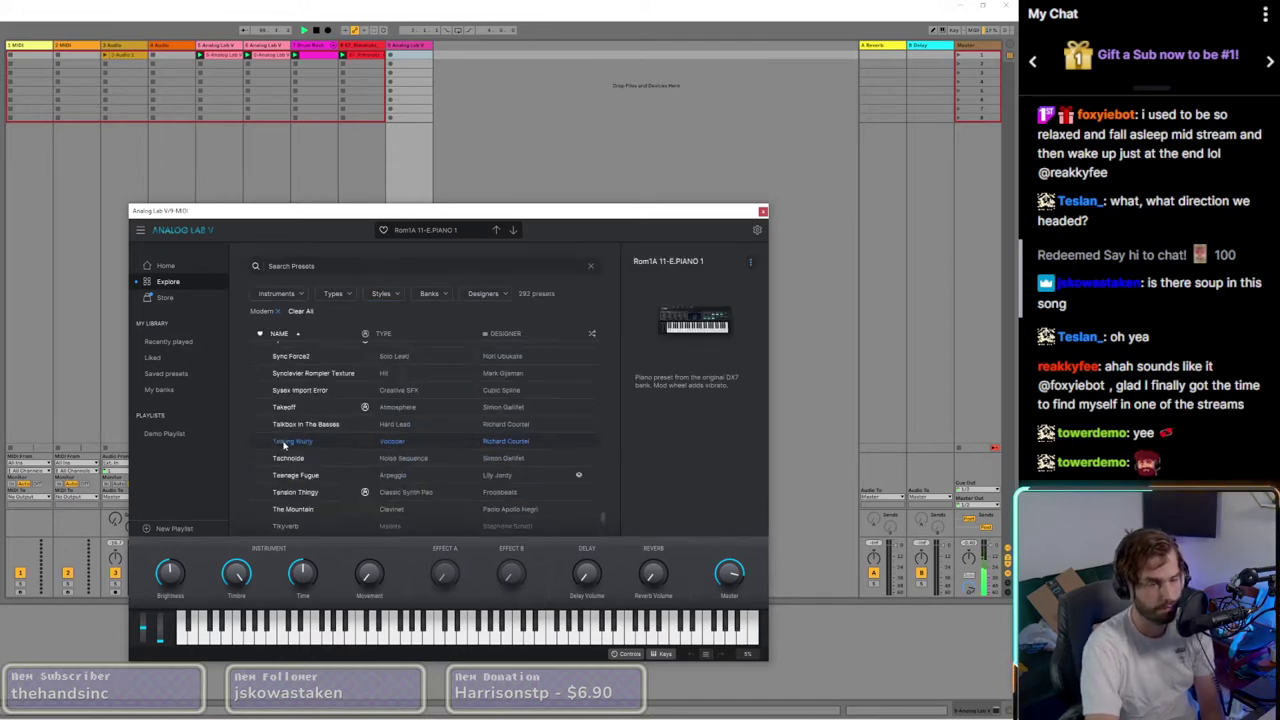
{"action": "scroll", "coordinate": [315, 445], "scroll_direction": "up", "scroll_amount": 15}
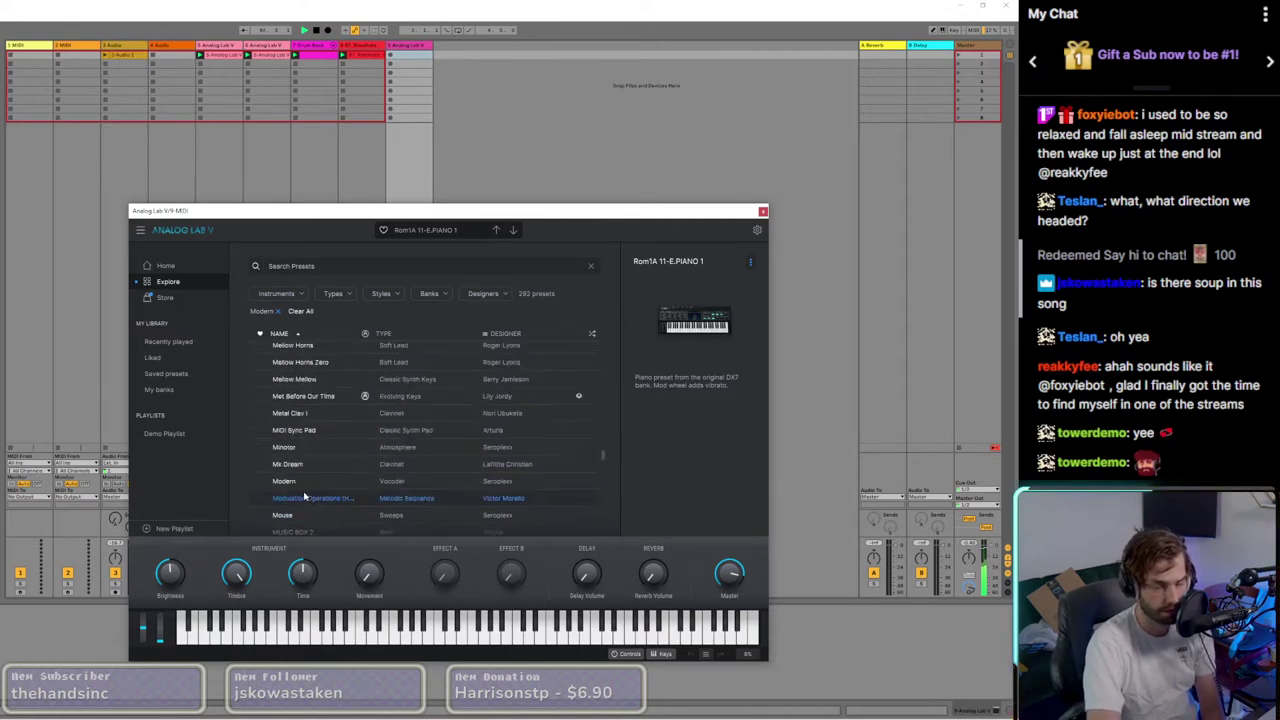
{"action": "scroll", "coordinate": [297, 507], "scroll_direction": "up", "scroll_amount": 15}
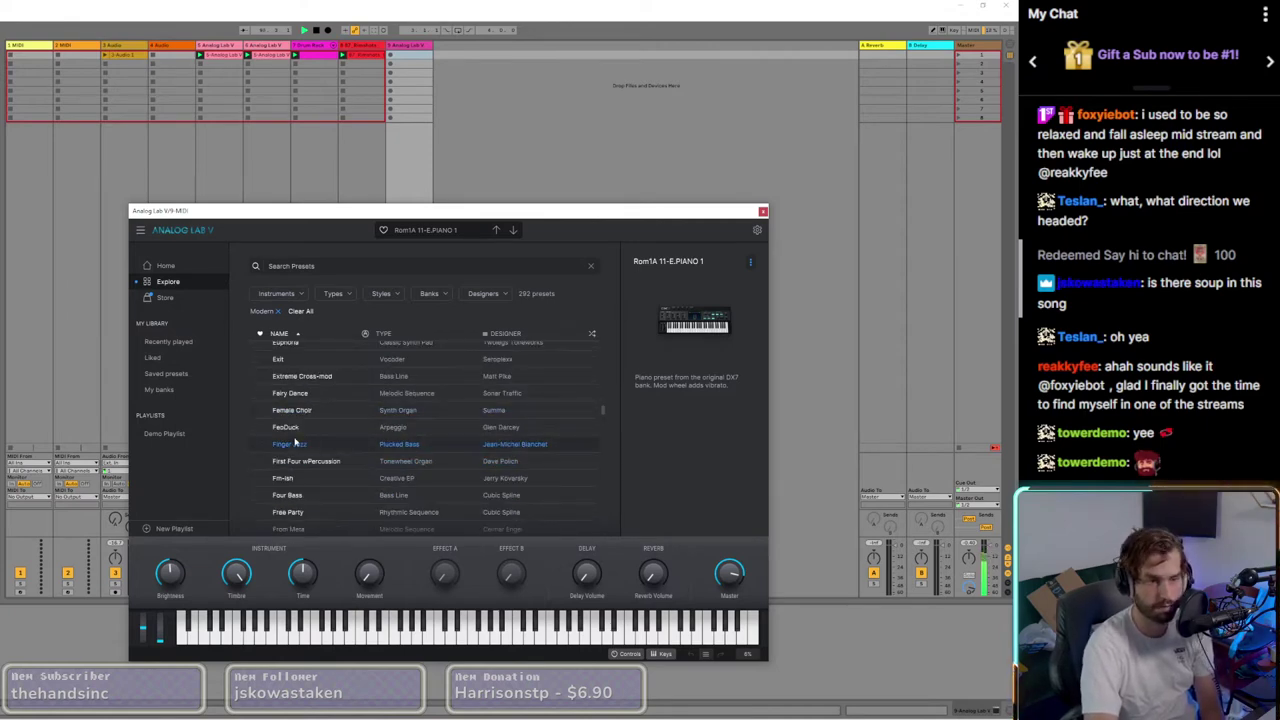
{"action": "scroll", "coordinate": [300, 440], "scroll_direction": "up", "scroll_amount": 5}
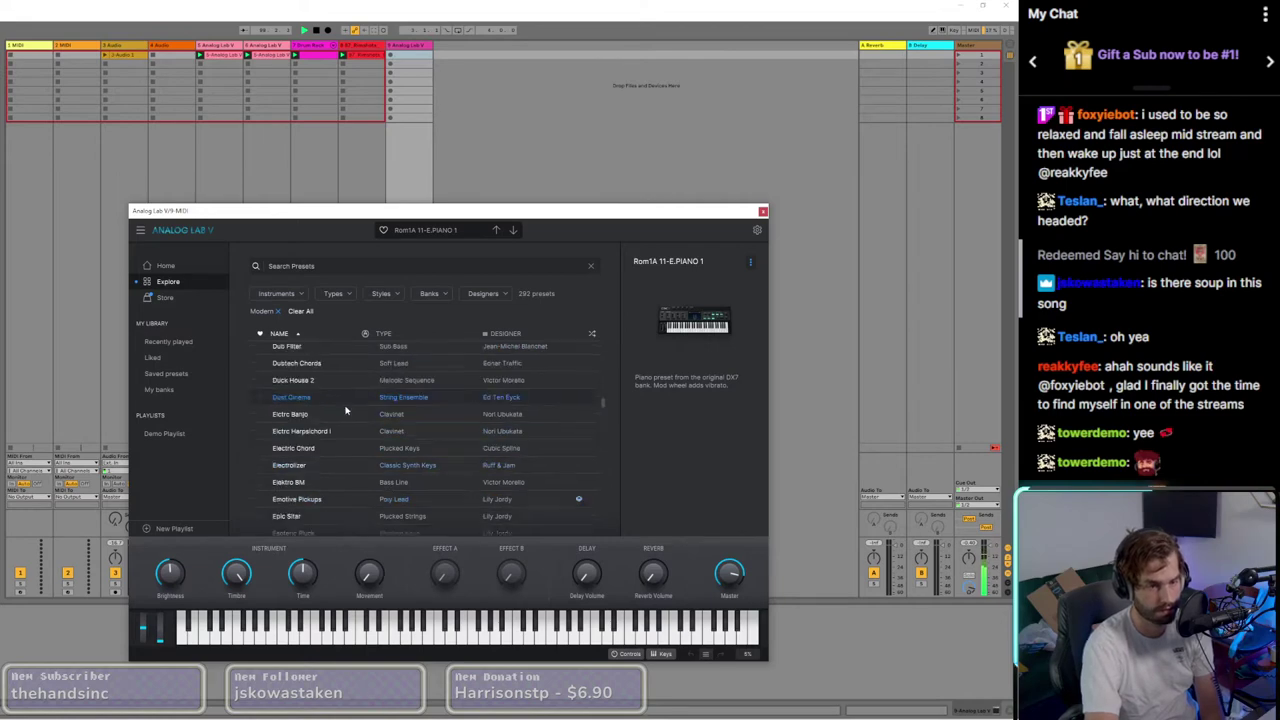
{"action": "scroll", "coordinate": [330, 428], "scroll_direction": "up", "scroll_amount": 3}
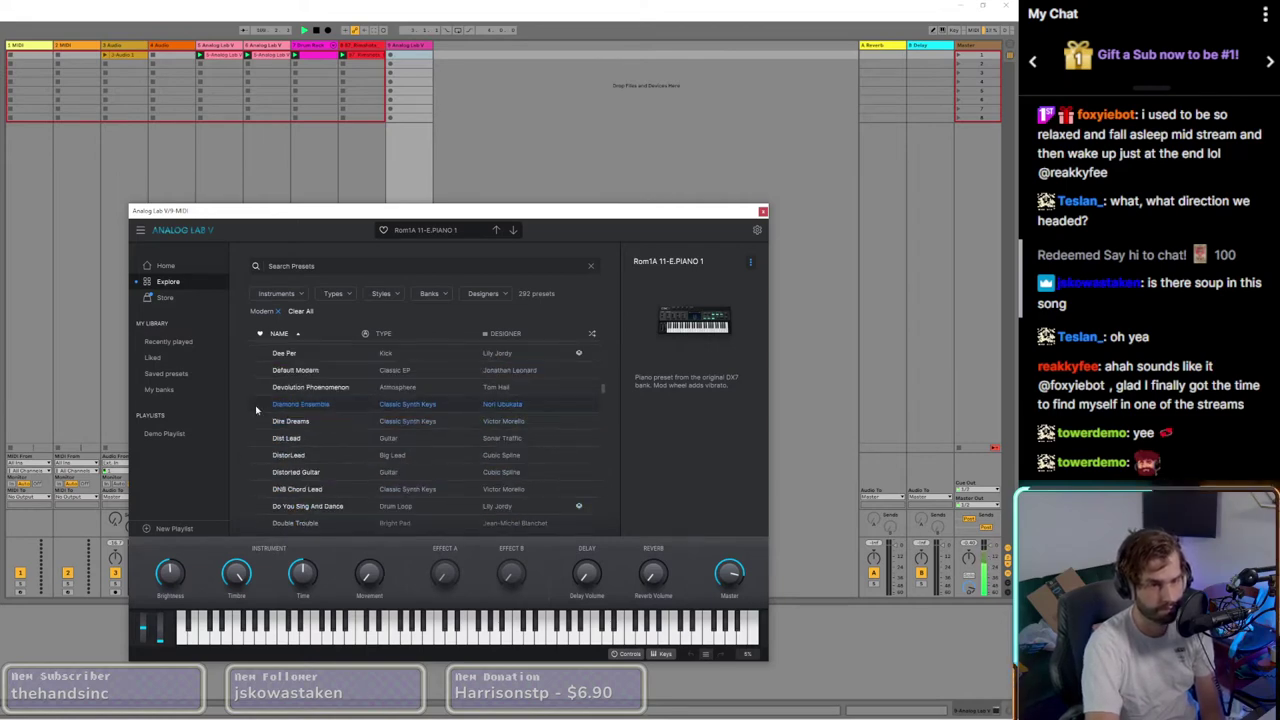
{"action": "scroll", "coordinate": [322, 418], "scroll_direction": "up", "scroll_amount": 2}
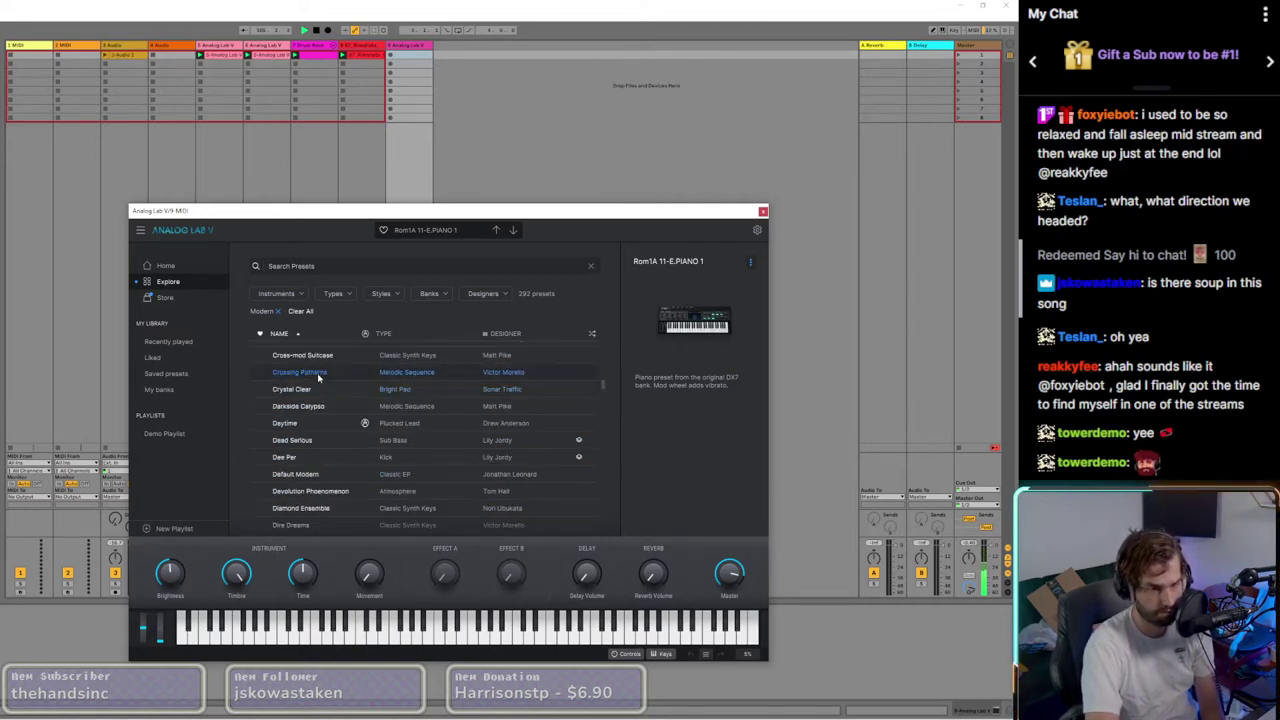
{"action": "left_click", "coordinate": [324, 360]}
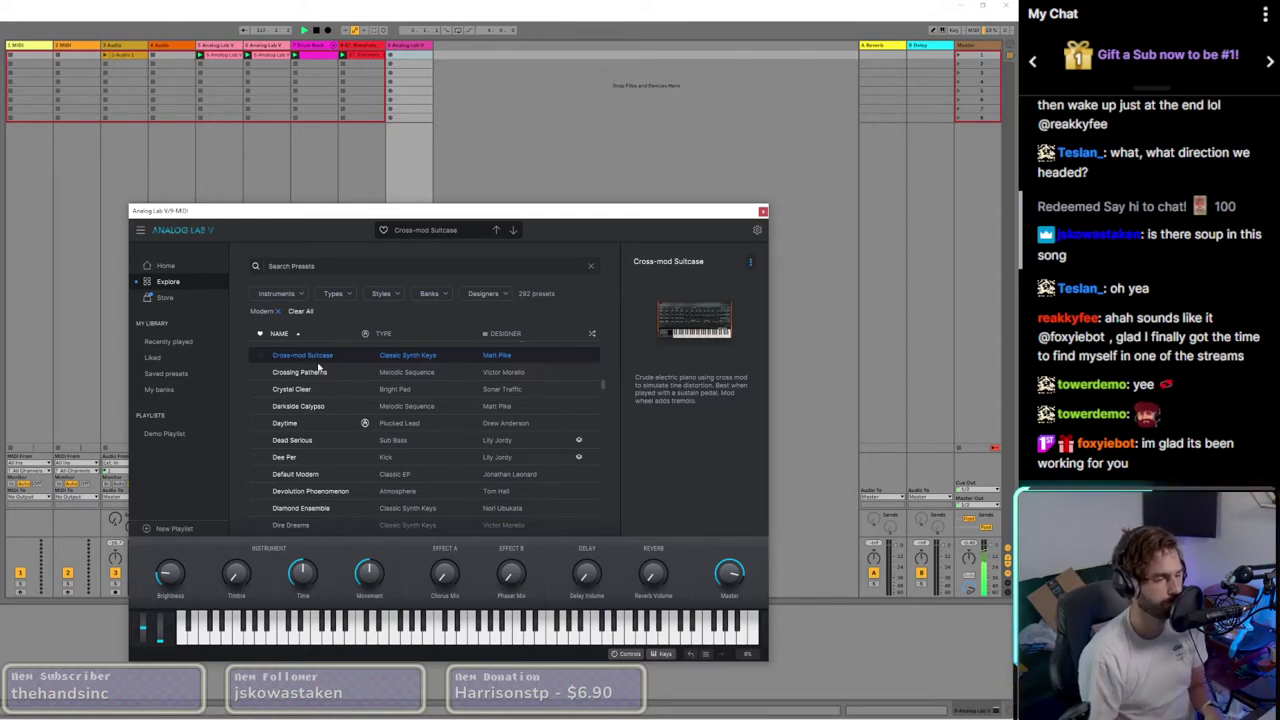
Step: Load the Collage preset, capture the played notes as a clip in track 9's first slot, and close the plugin window
{"action": "scroll", "coordinate": [285, 365], "scroll_direction": "up", "scroll_amount": 2}
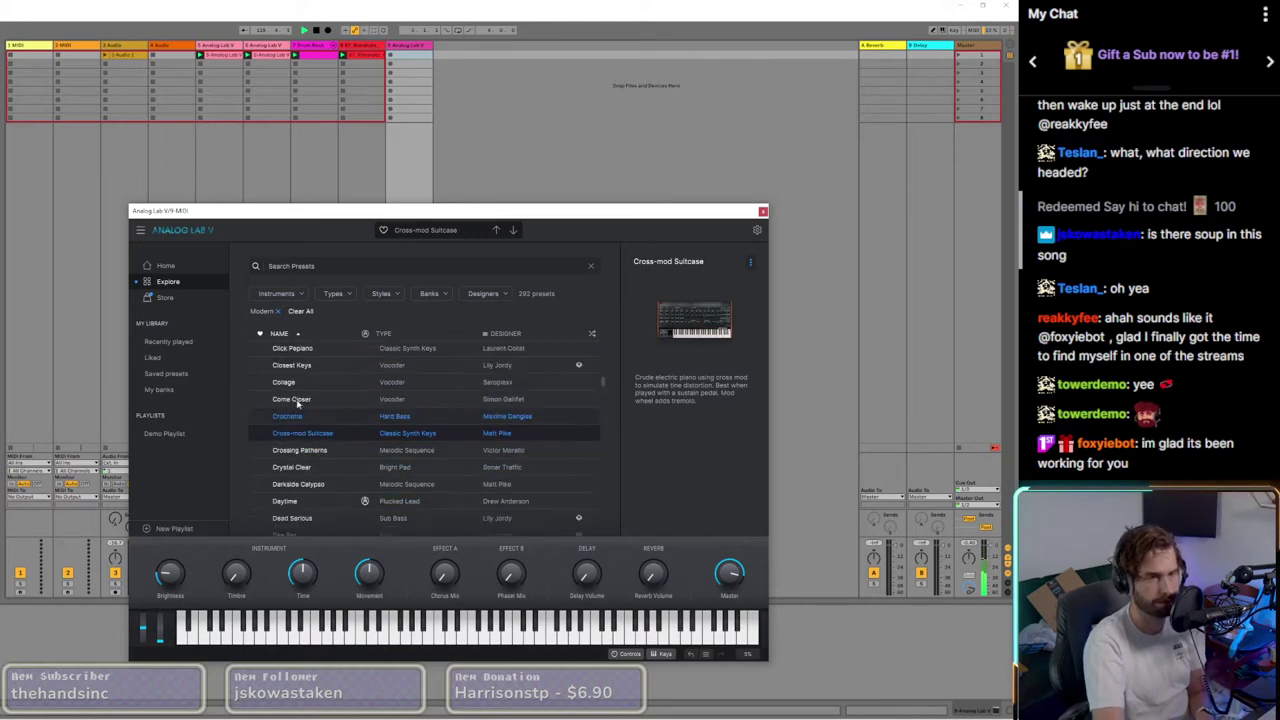
{"action": "left_click", "coordinate": [297, 386]}
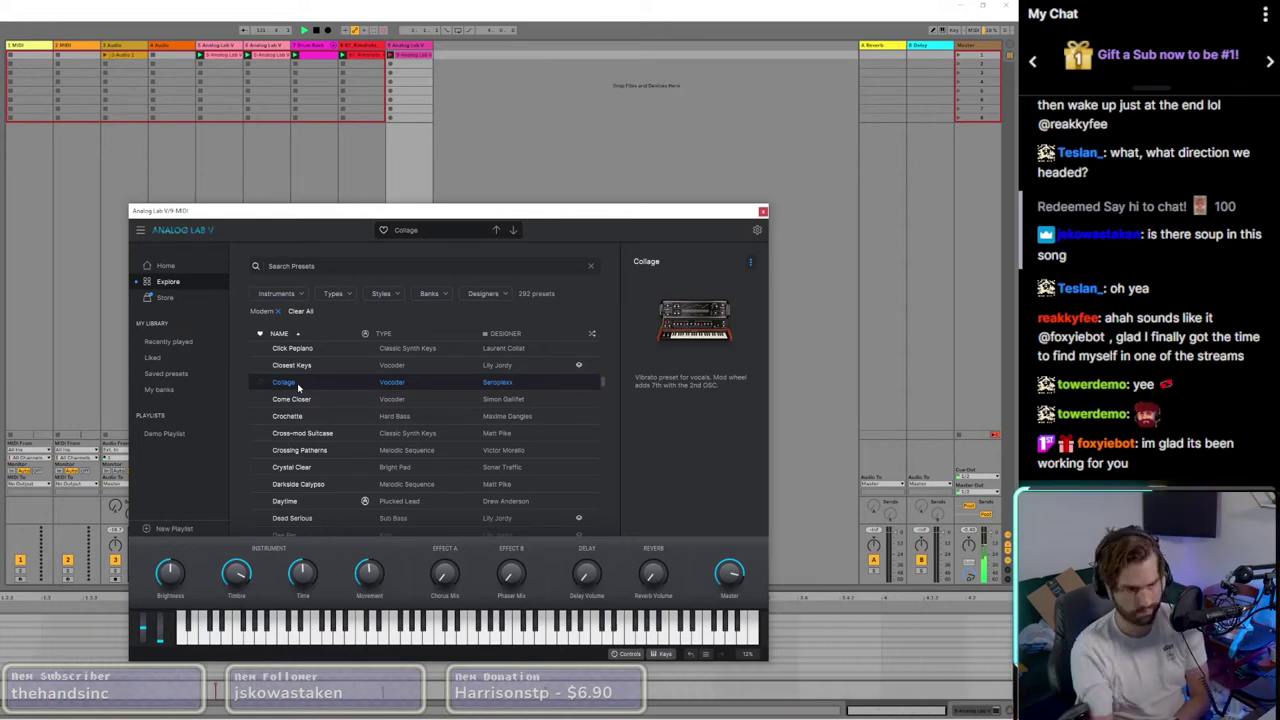
{"action": "left_click", "coordinate": [763, 211]}
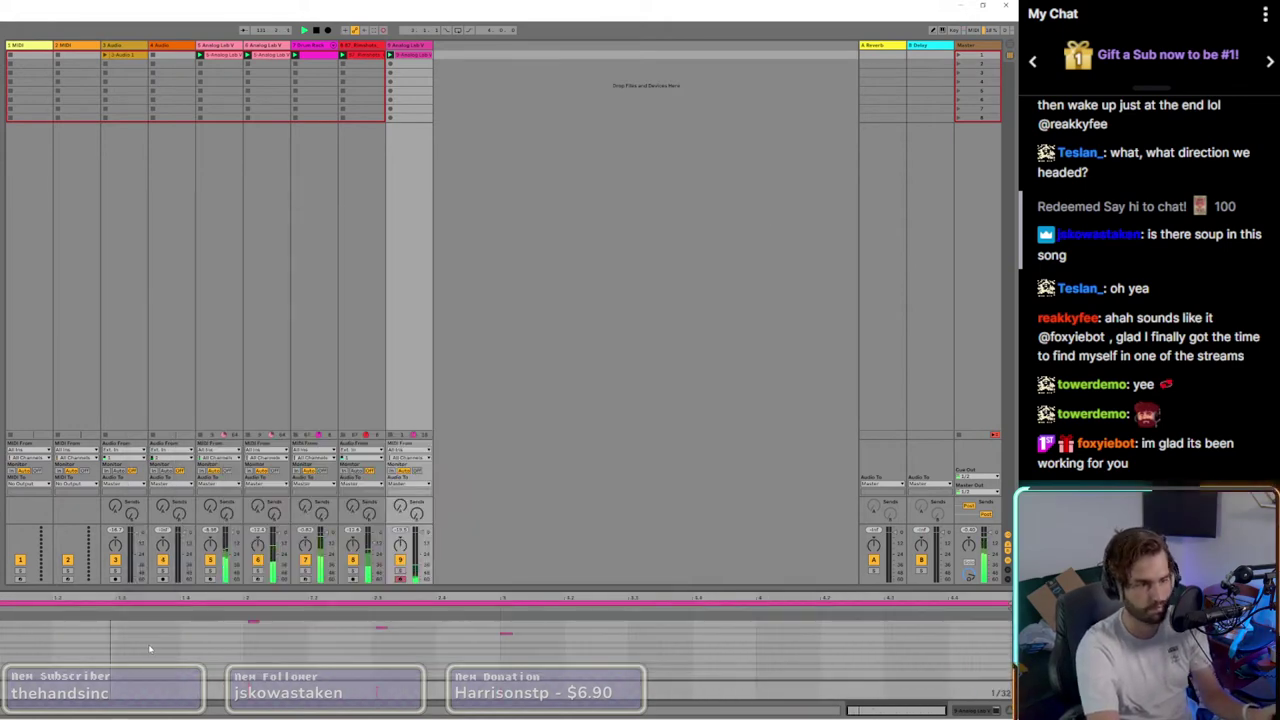
Step: Adjust the first note at the very start of track 9's captured clip
{"action": "scroll", "coordinate": [149, 648], "scroll_direction": "down", "scroll_amount": 1}
{"action": "scroll", "coordinate": [271, 656], "scroll_direction": "down", "scroll_amount": 2}
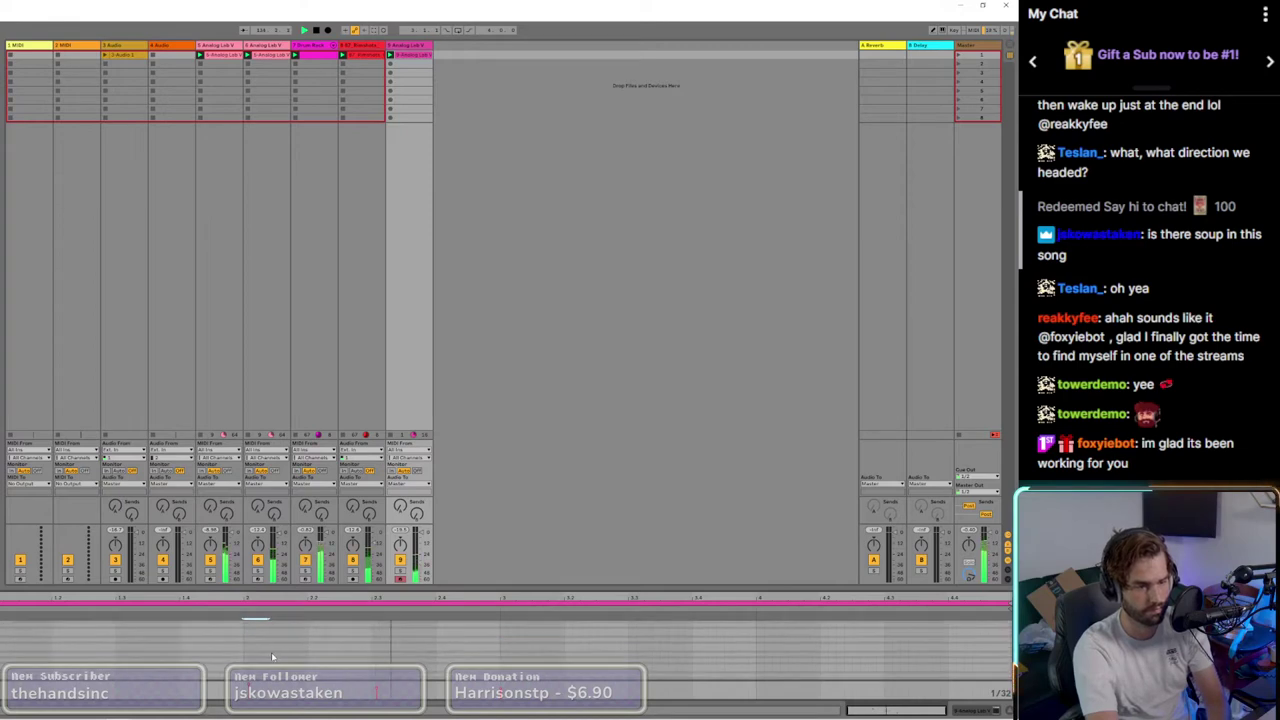
{"action": "scroll", "coordinate": [271, 656], "scroll_direction": "up", "scroll_amount": 2}
{"action": "left_click_drag", "start_coordinate": [2, 640], "coordinate": [12, 646]}
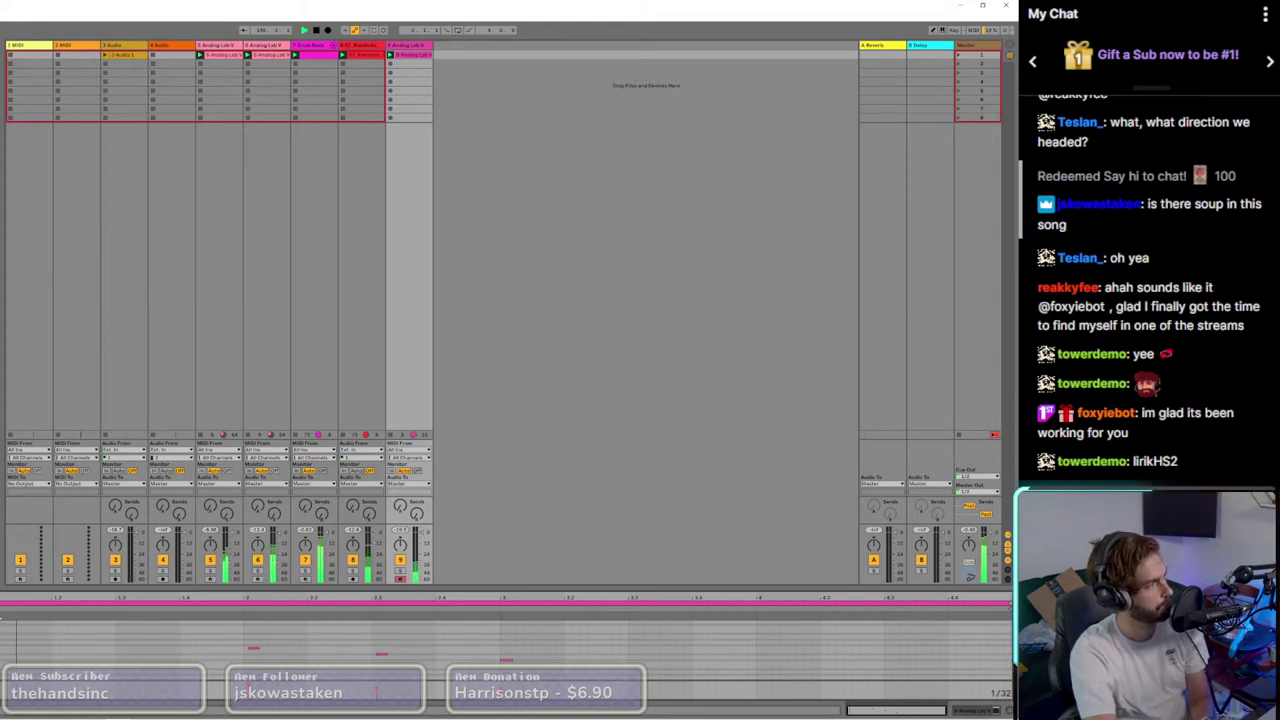
{"action": "scroll", "coordinate": [15, 663], "scroll_direction": "up", "scroll_amount": 3}
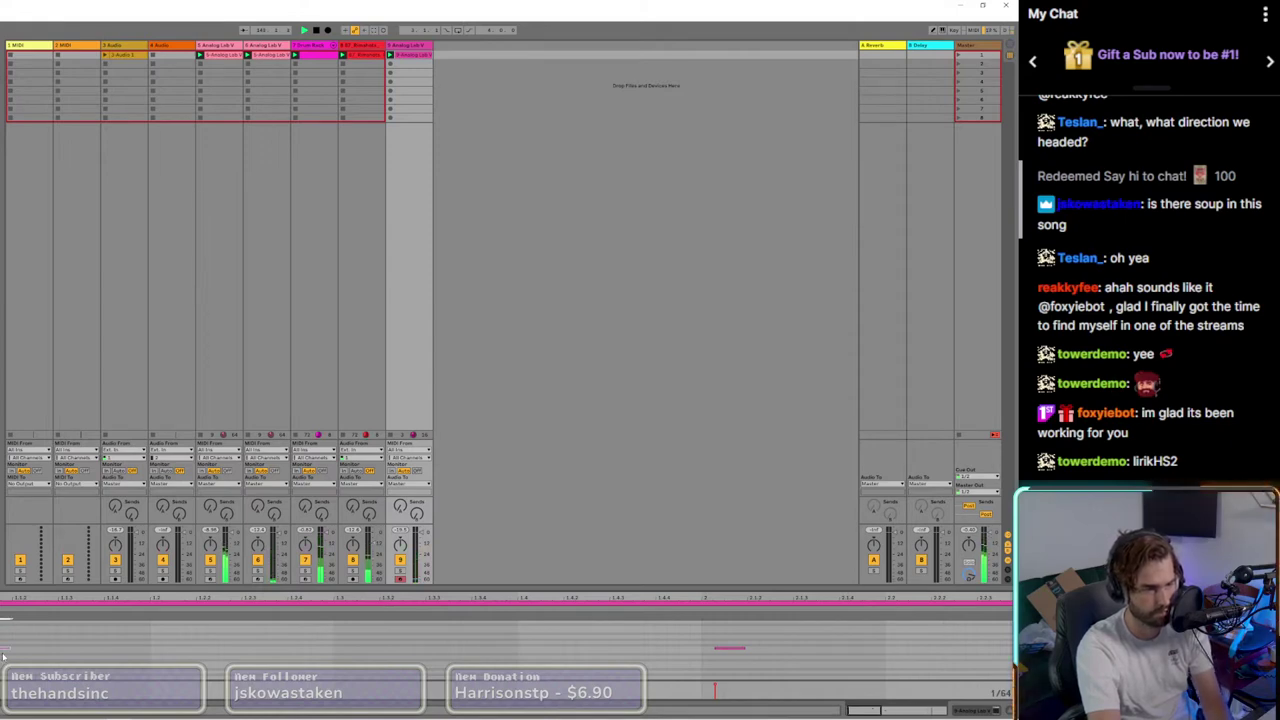
{"action": "key", "text": "minus"}
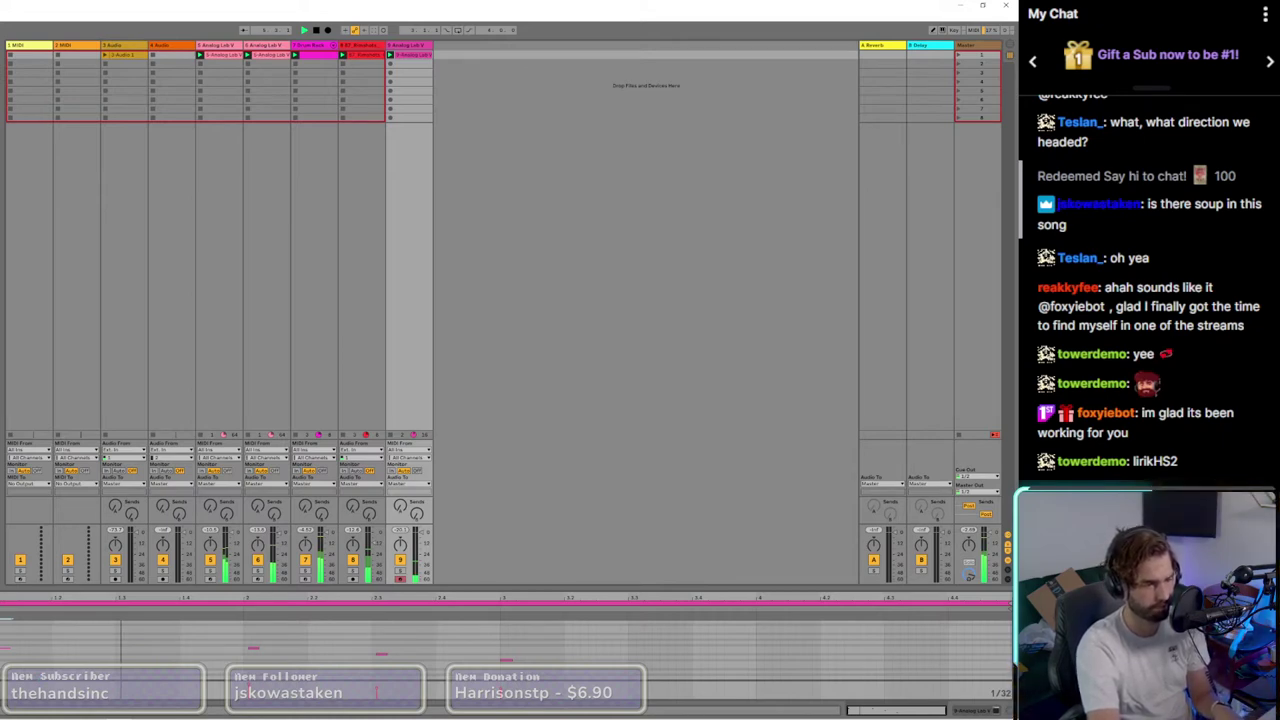
Step: Add another Analog Lab V MIDI track and adjust the loop end of the clip in track 9
{"action": "key", "text": "ctrl+shift+t"}
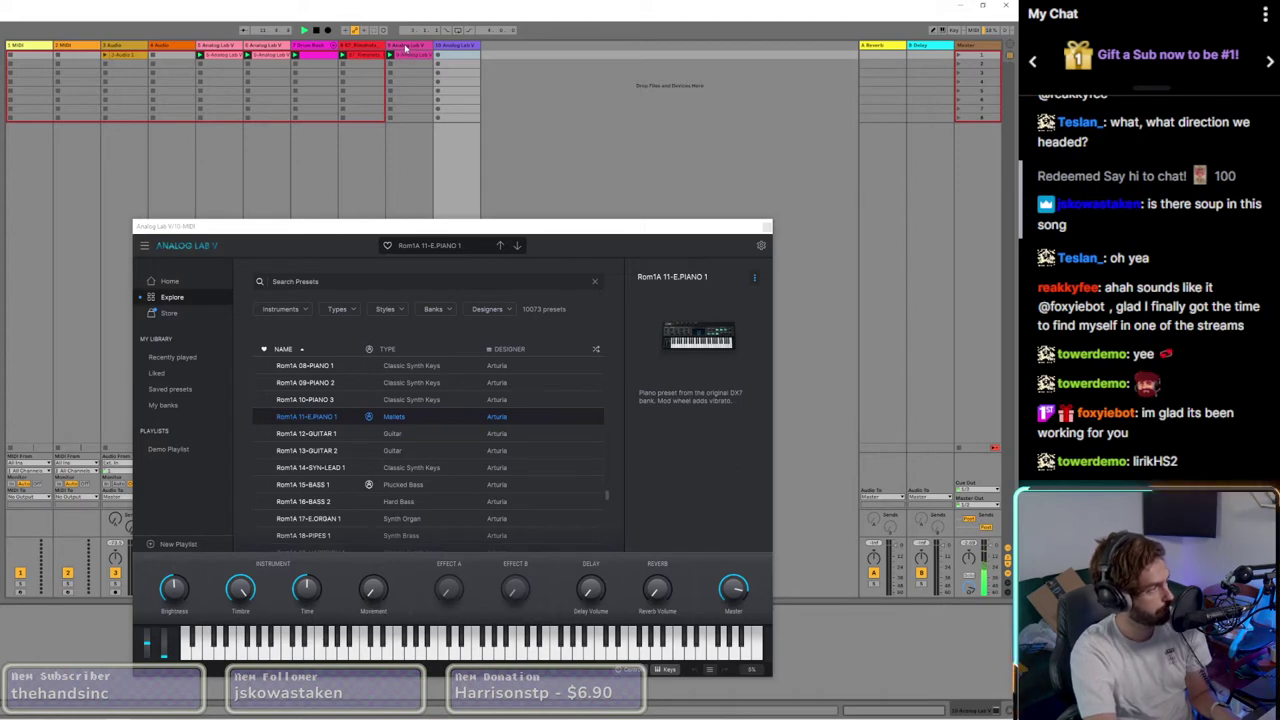
{"action": "left_click", "coordinate": [404, 55]}
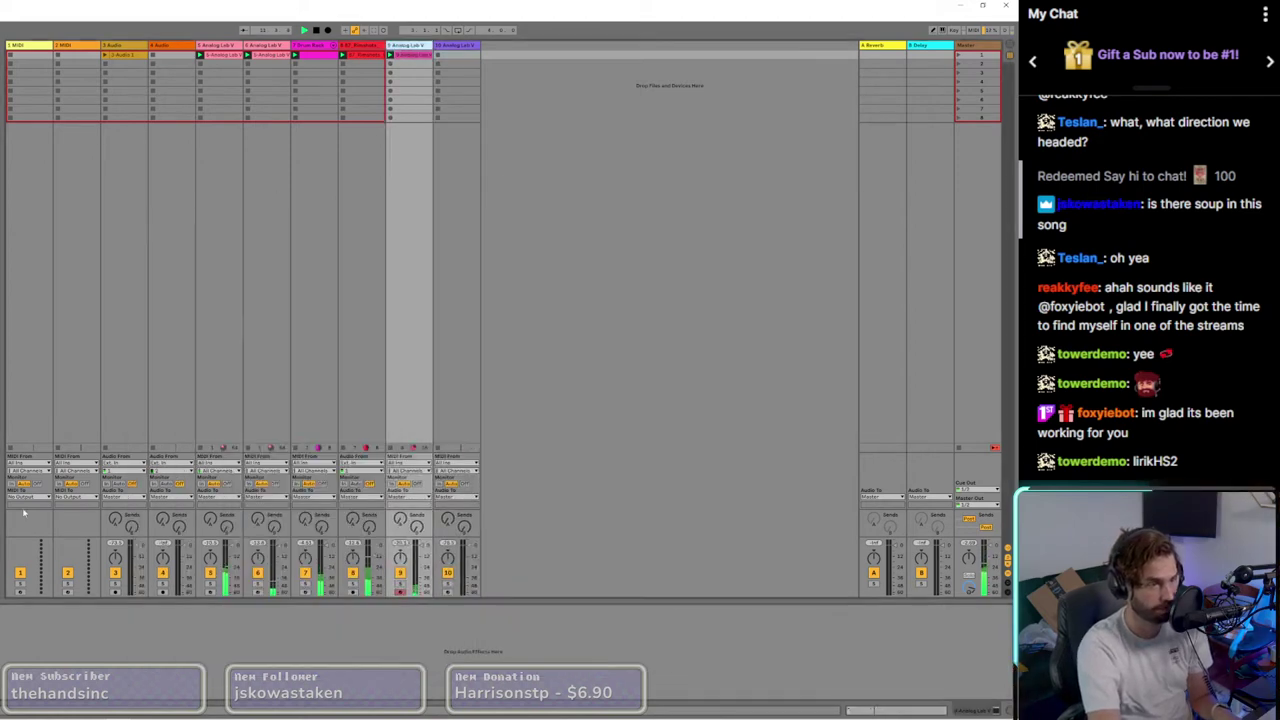
{"action": "double_click", "coordinate": [411, 55]}
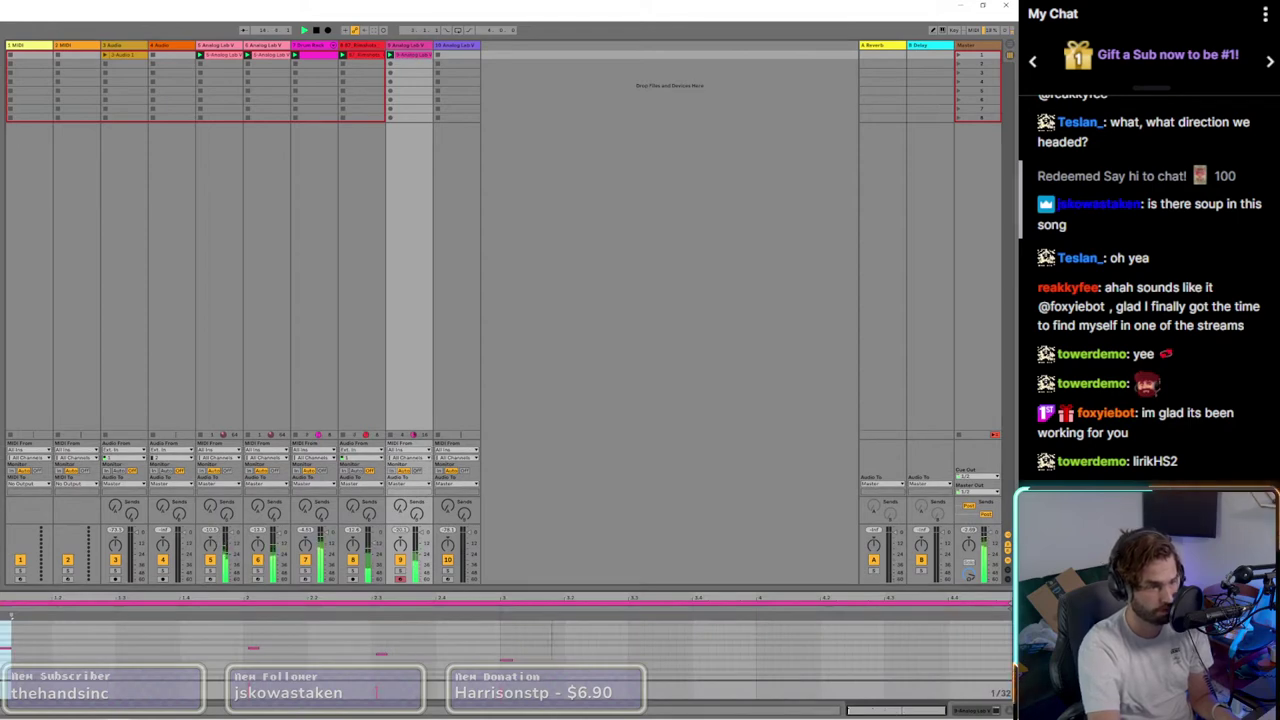
{"action": "left_click_drag", "start_coordinate": [1007, 603], "coordinate": [898, 603]}
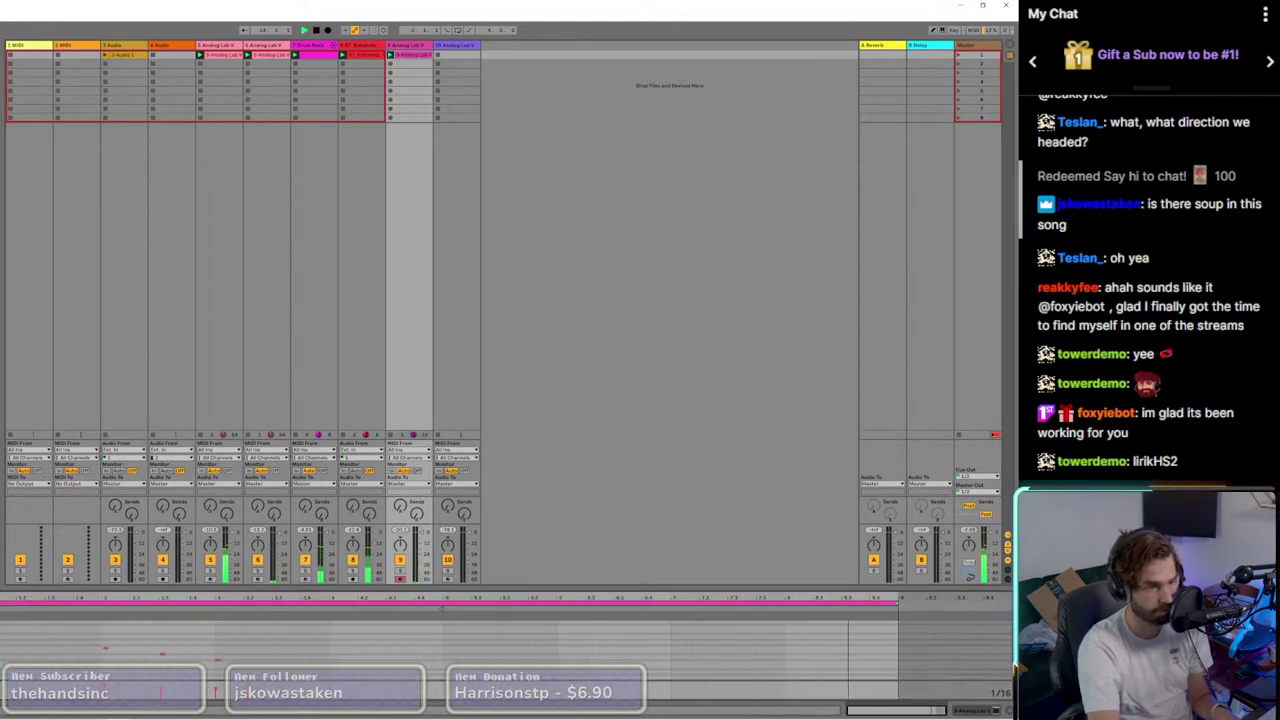
Step: Filter the presets of track 10's Analog Lab V by the Ambient genre and show the results
{"action": "left_click", "coordinate": [463, 47]}
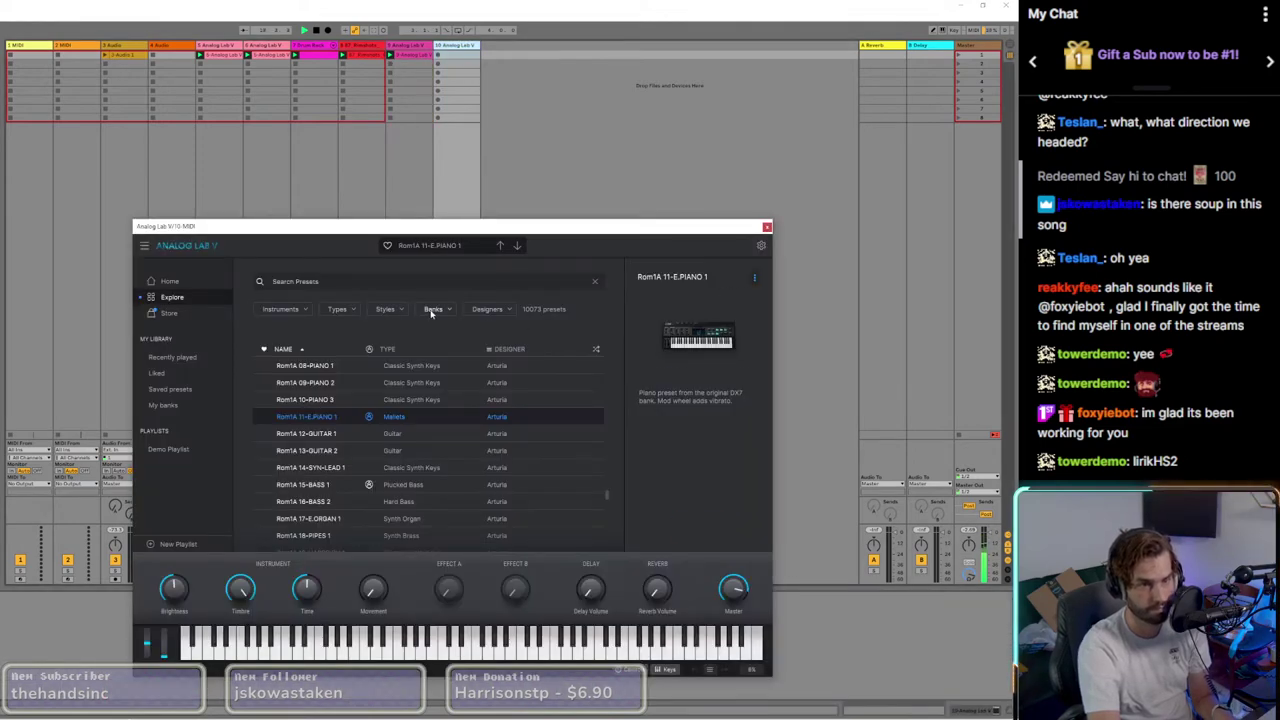
{"action": "left_click", "coordinate": [433, 310]}
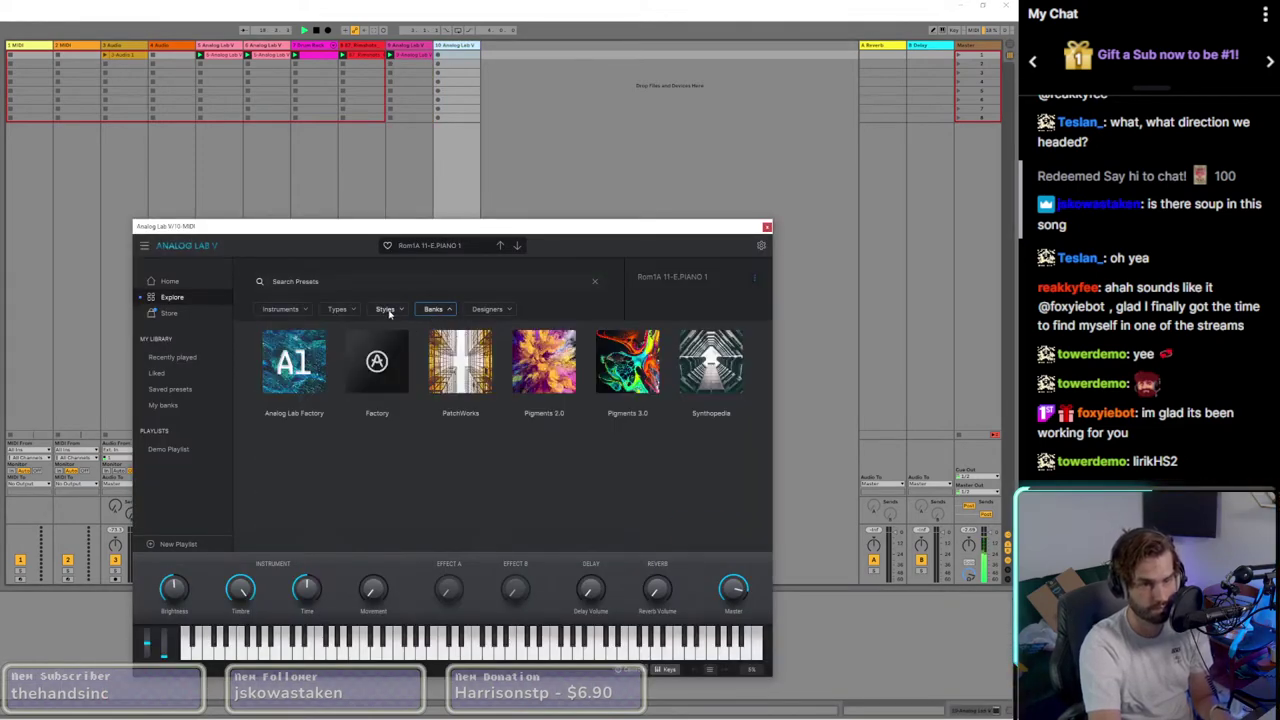
{"action": "left_click", "coordinate": [389, 311]}
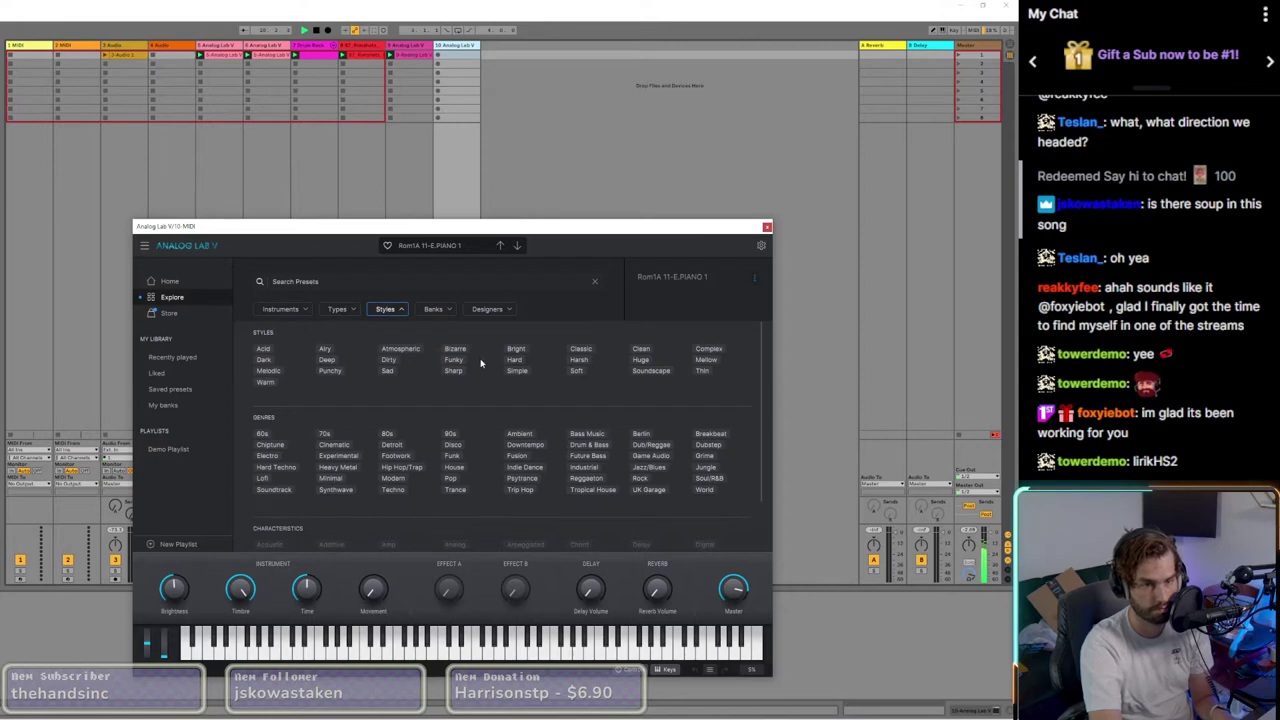
{"action": "left_click", "coordinate": [517, 434]}
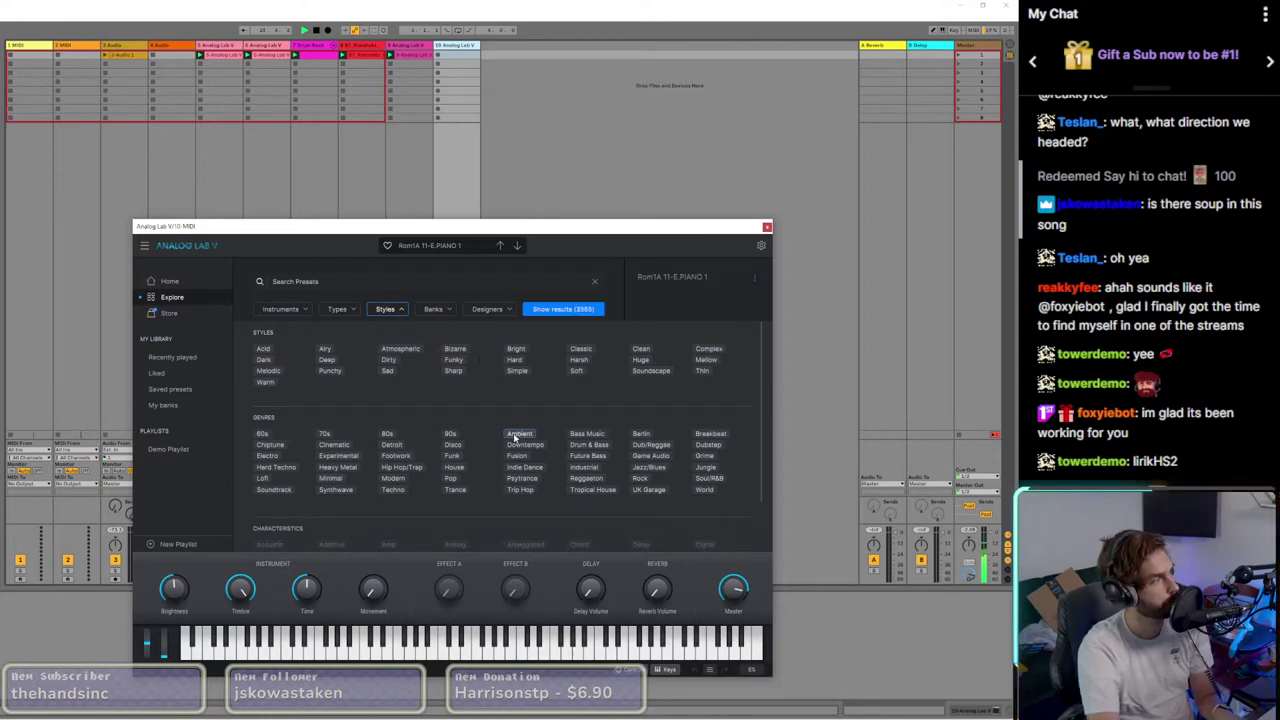
{"action": "left_click", "coordinate": [563, 309]}
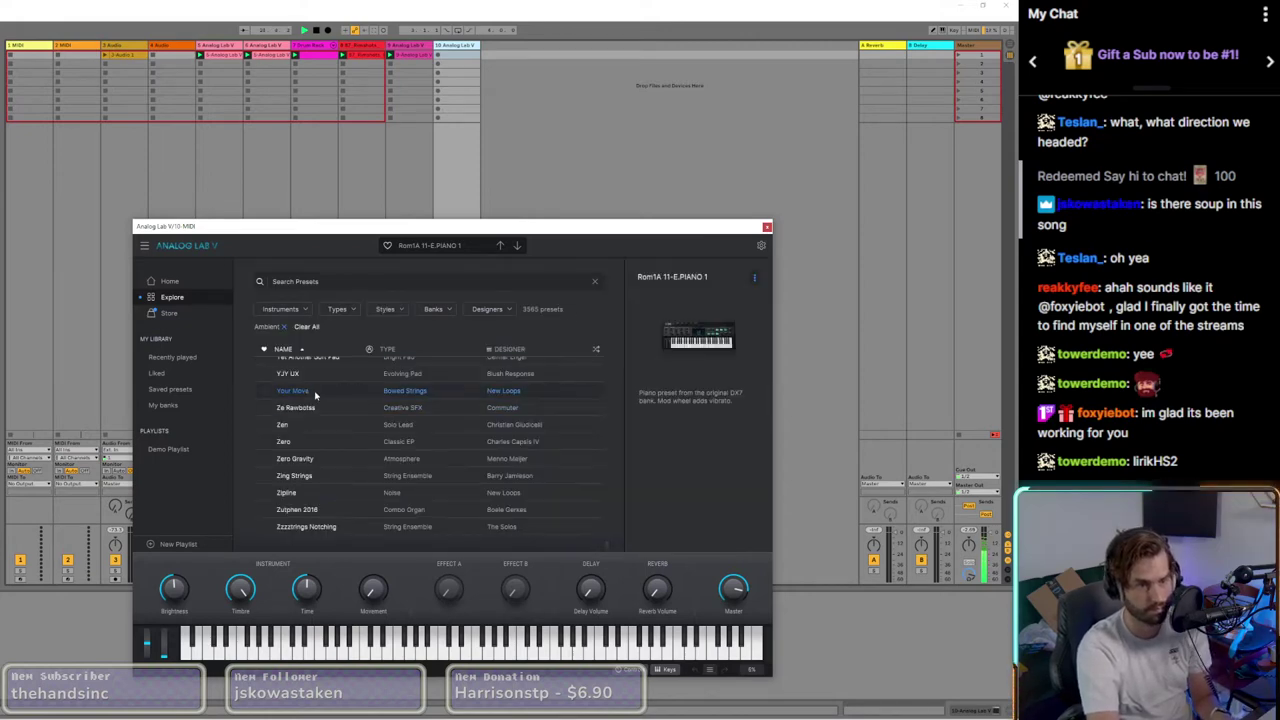
Step: Try the Whisper Chord preset from the Ambient results on track 10
{"action": "scroll", "coordinate": [307, 435], "scroll_direction": "up", "scroll_amount": 5}
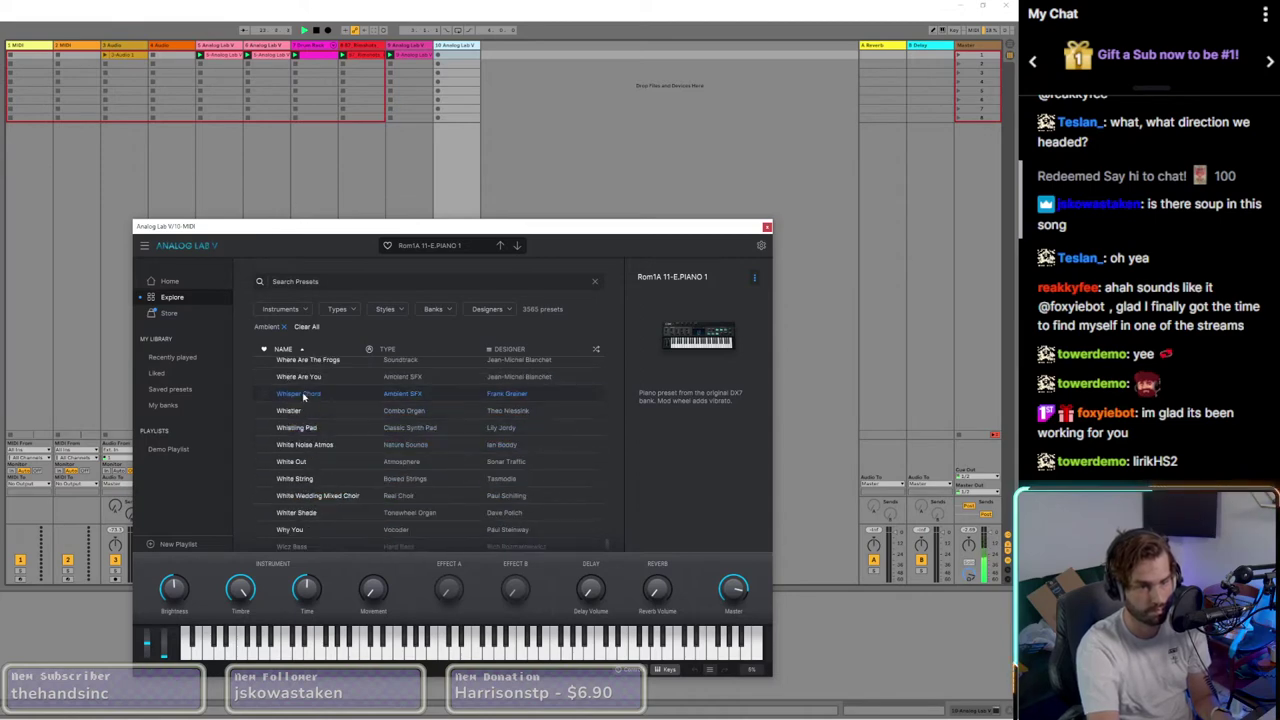
{"action": "left_click", "coordinate": [300, 395]}
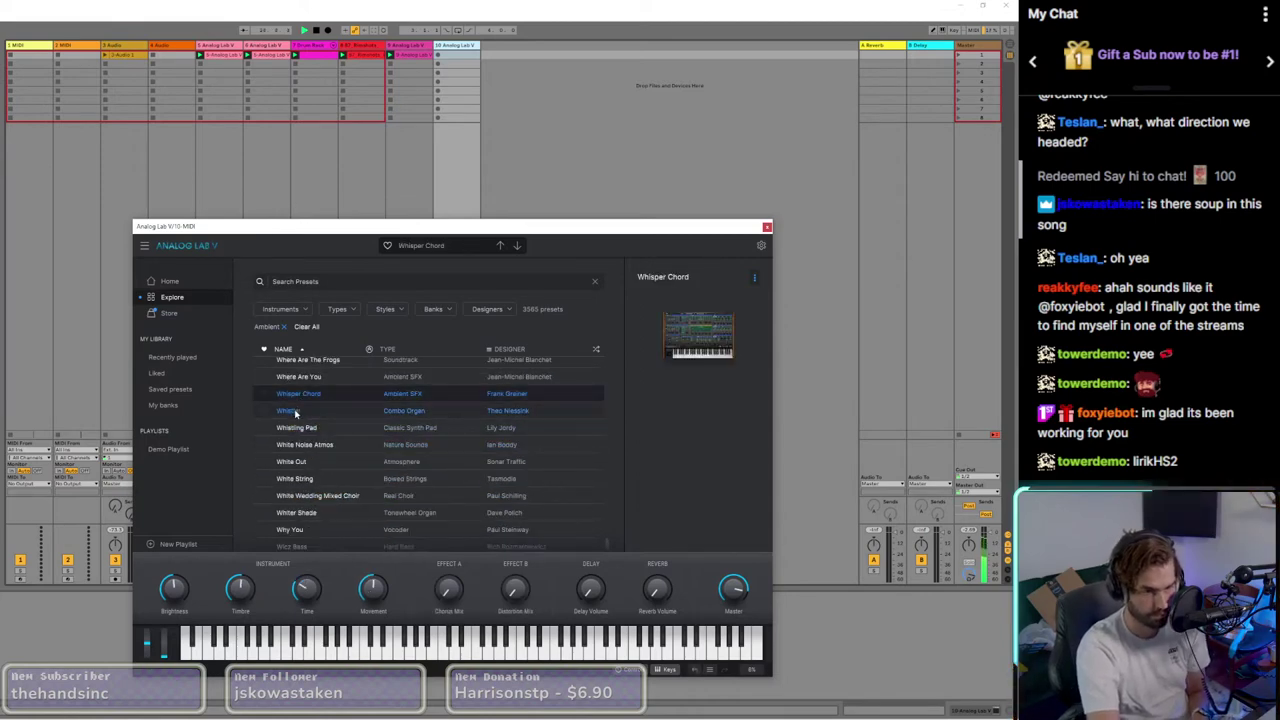
{"action": "left_click_drag", "start_coordinate": [612, 228], "coordinate": [412, 189]}
Step: Check the mix loudness in the Master track's WLM meter and close the meter window
{"action": "left_click", "coordinate": [985, 47]}
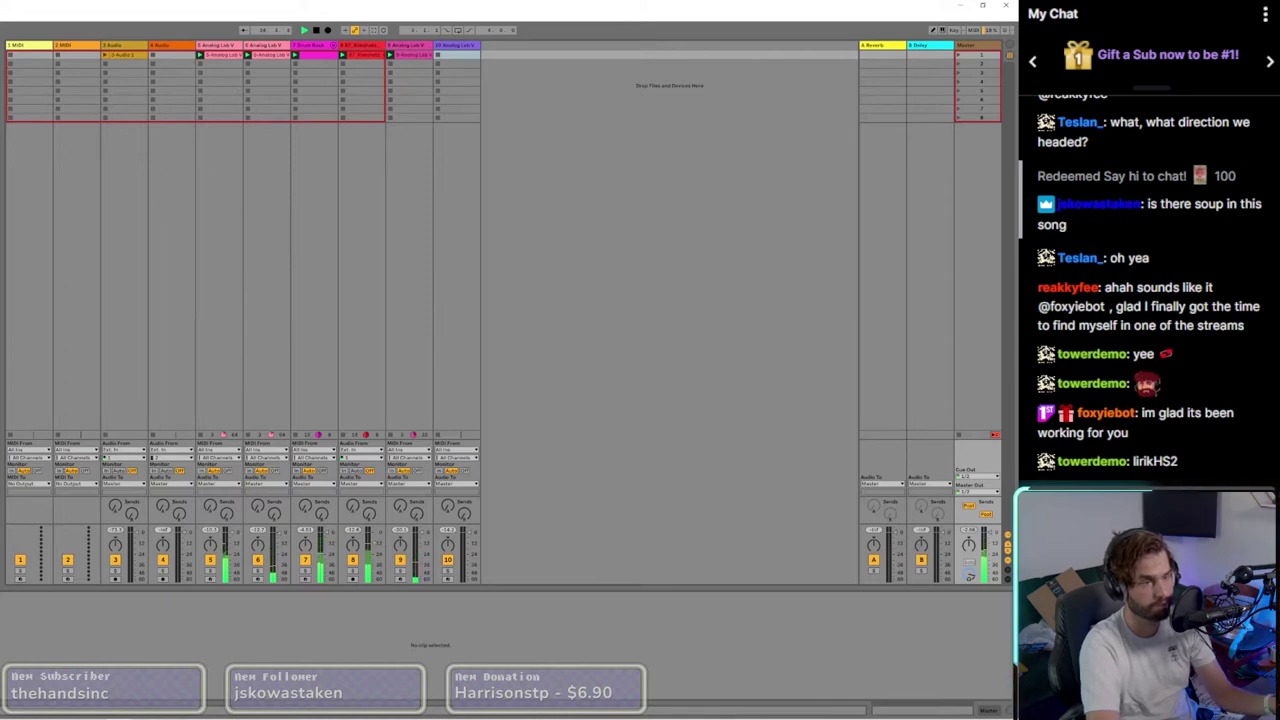
{"action": "key", "text": "ctrl+alt+p"}
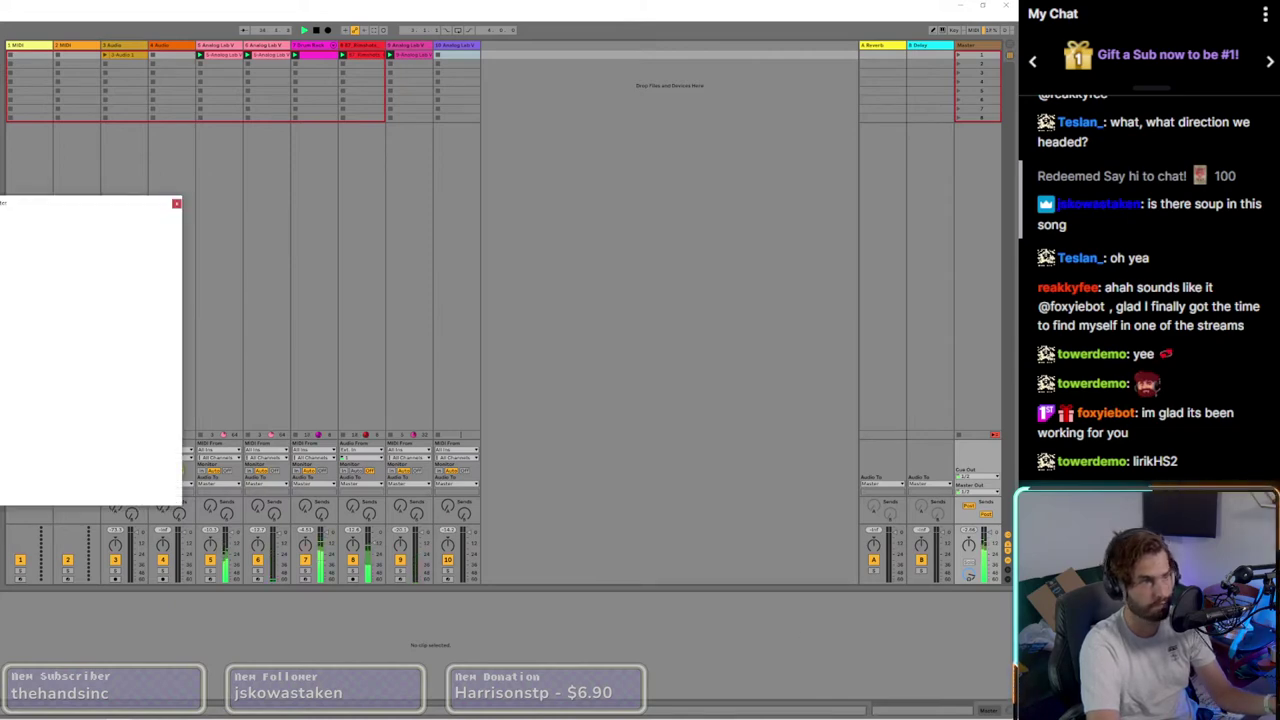
{"action": "left_click_drag", "start_coordinate": [41, 400], "coordinate": [40, 404]}
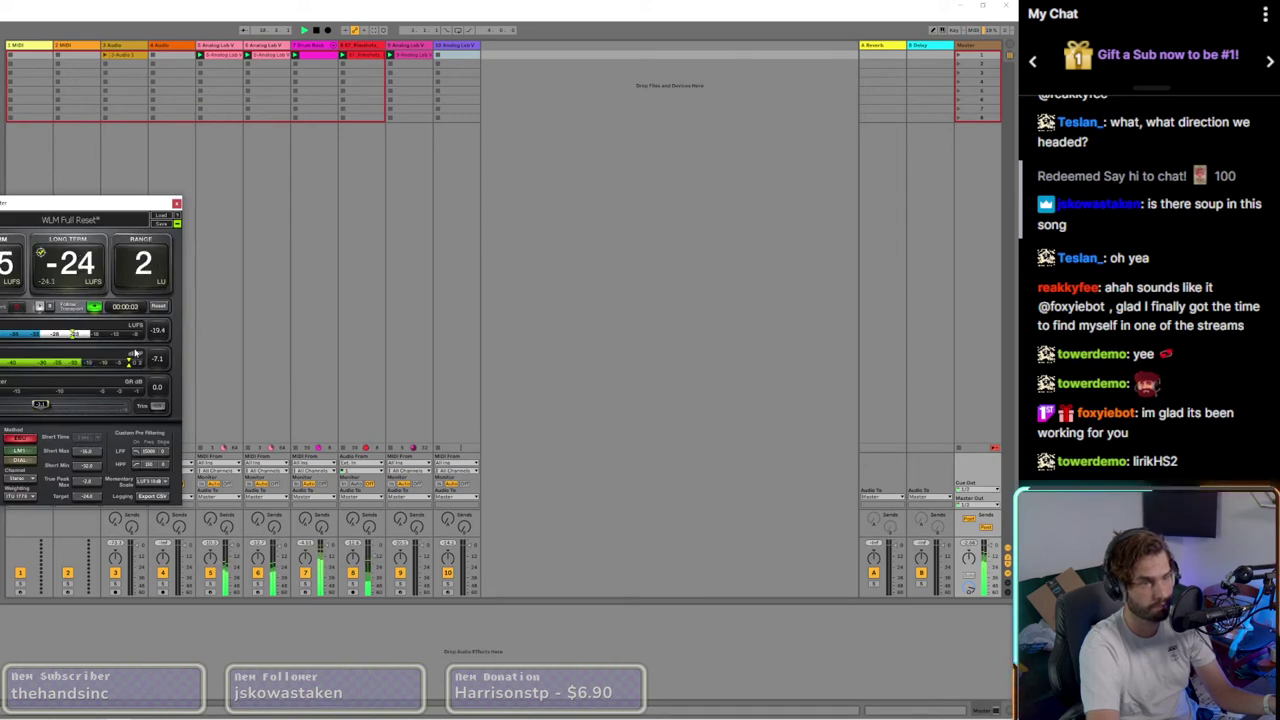
{"action": "left_click", "coordinate": [176, 203]}
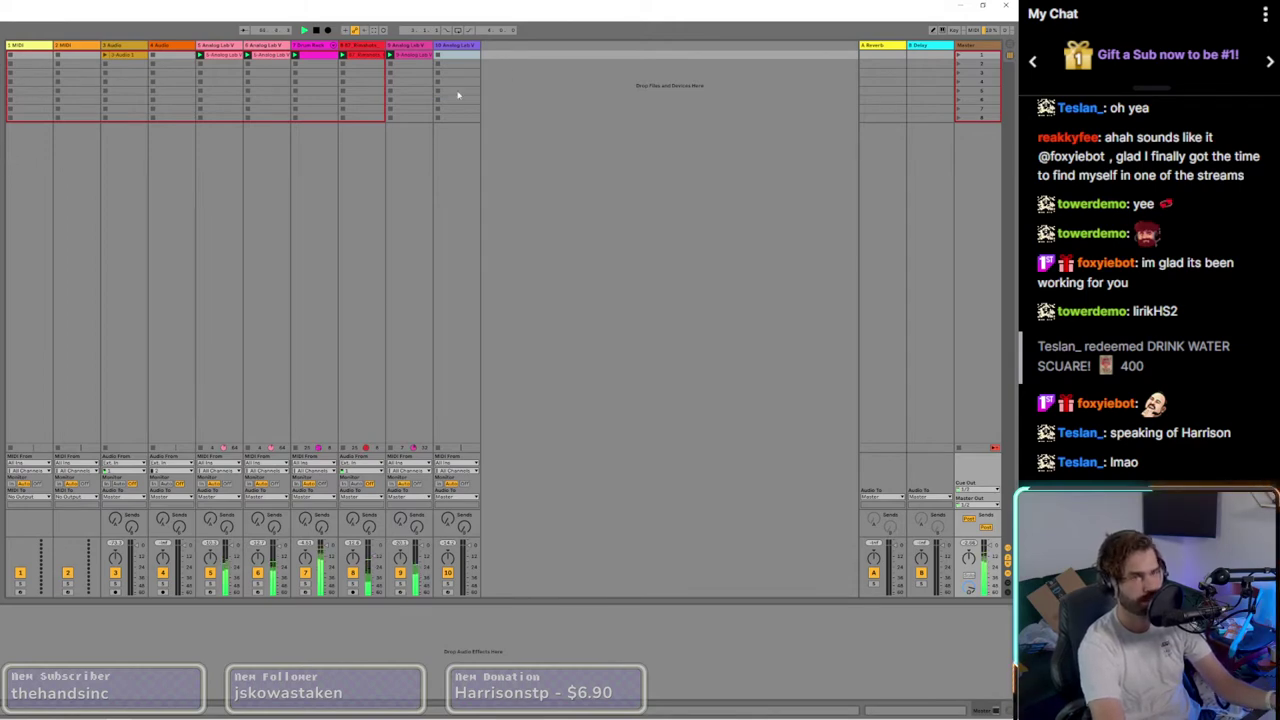
Step: Try the Wheel Rider Lead and Wha Wha presets from the Ambient results in track 10's Analog Lab V
{"action": "left_click", "coordinate": [462, 49]}
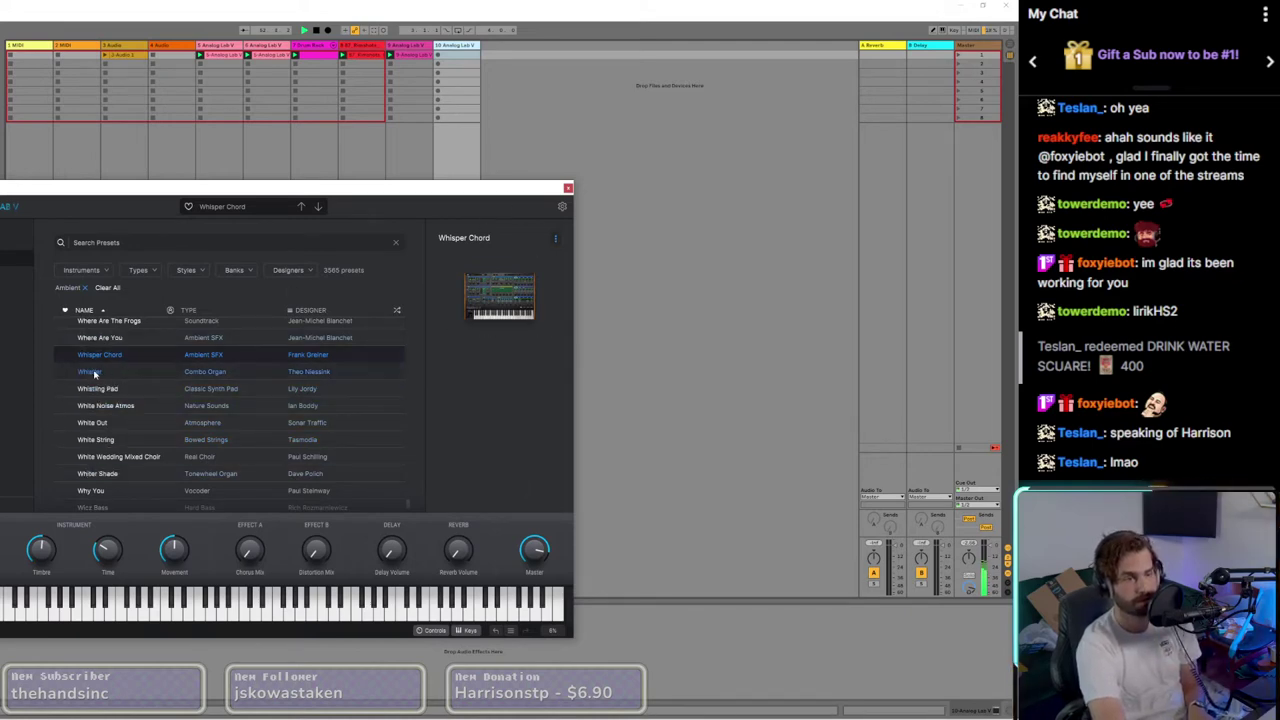
{"action": "left_click_drag", "start_coordinate": [469, 199], "coordinate": [504, 350]}
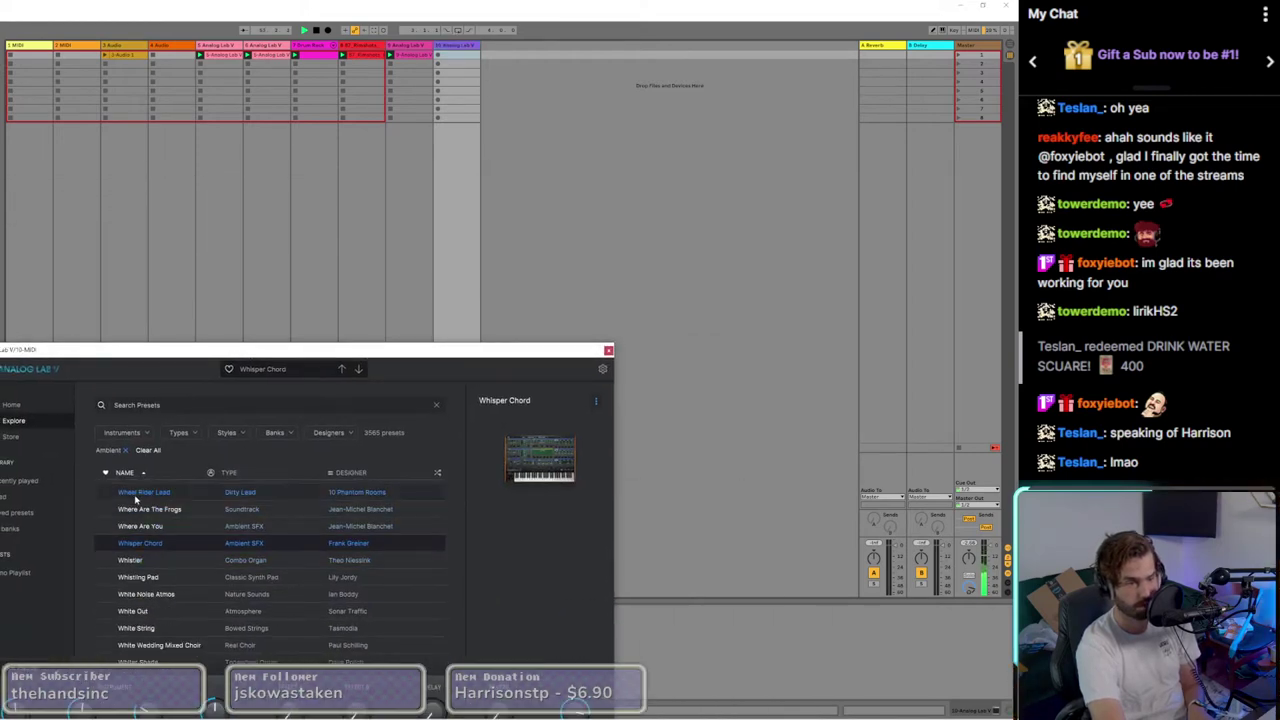
{"action": "scroll", "coordinate": [140, 520], "scroll_direction": "up", "scroll_amount": 3}
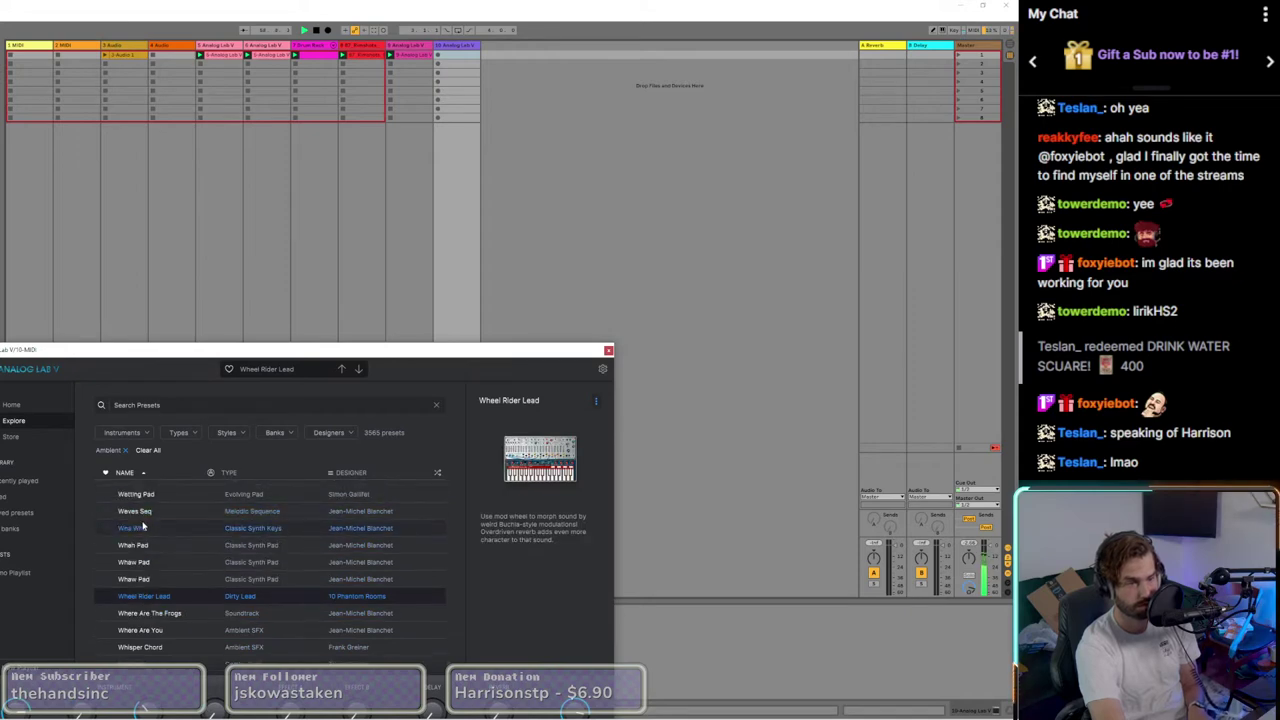
{"action": "left_click", "coordinate": [140, 528]}
{"action": "scroll", "coordinate": [157, 550], "scroll_direction": "up", "scroll_amount": 4}
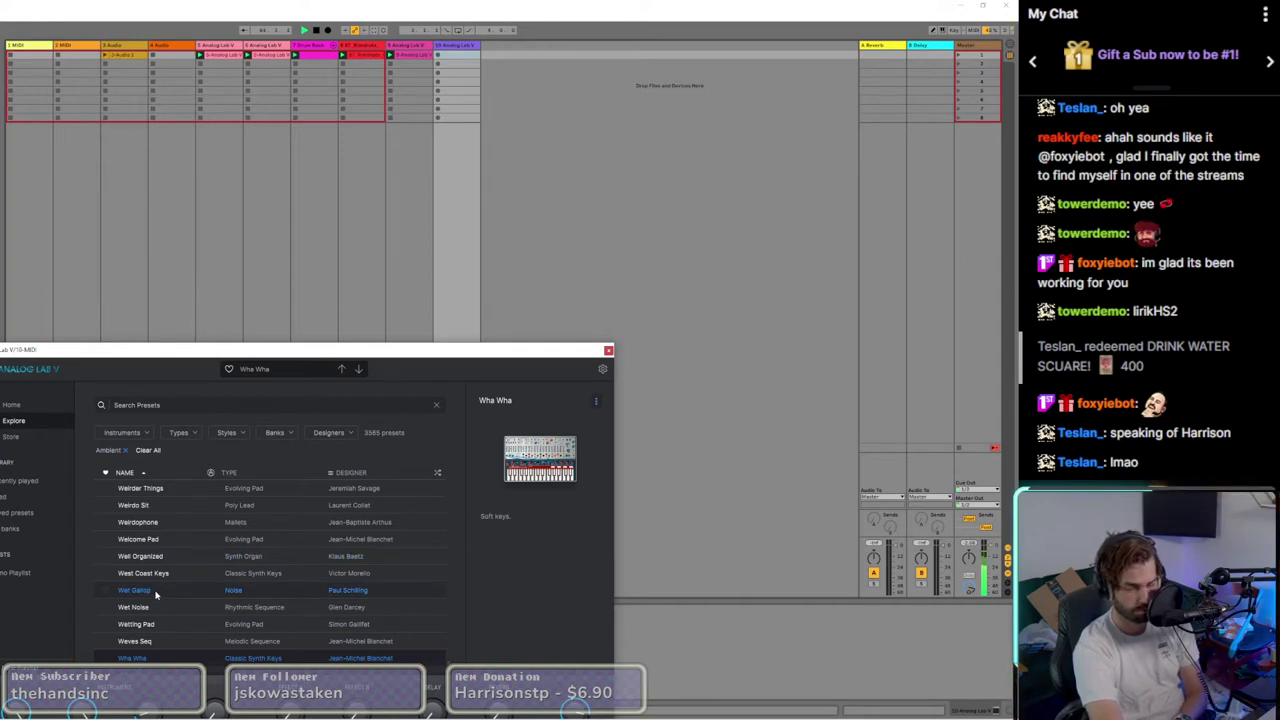
Step: Restart playback, close the Analog Lab V window and record a MIDI clip in the first slot of track 10
{"action": "left_click", "coordinate": [316, 31]}
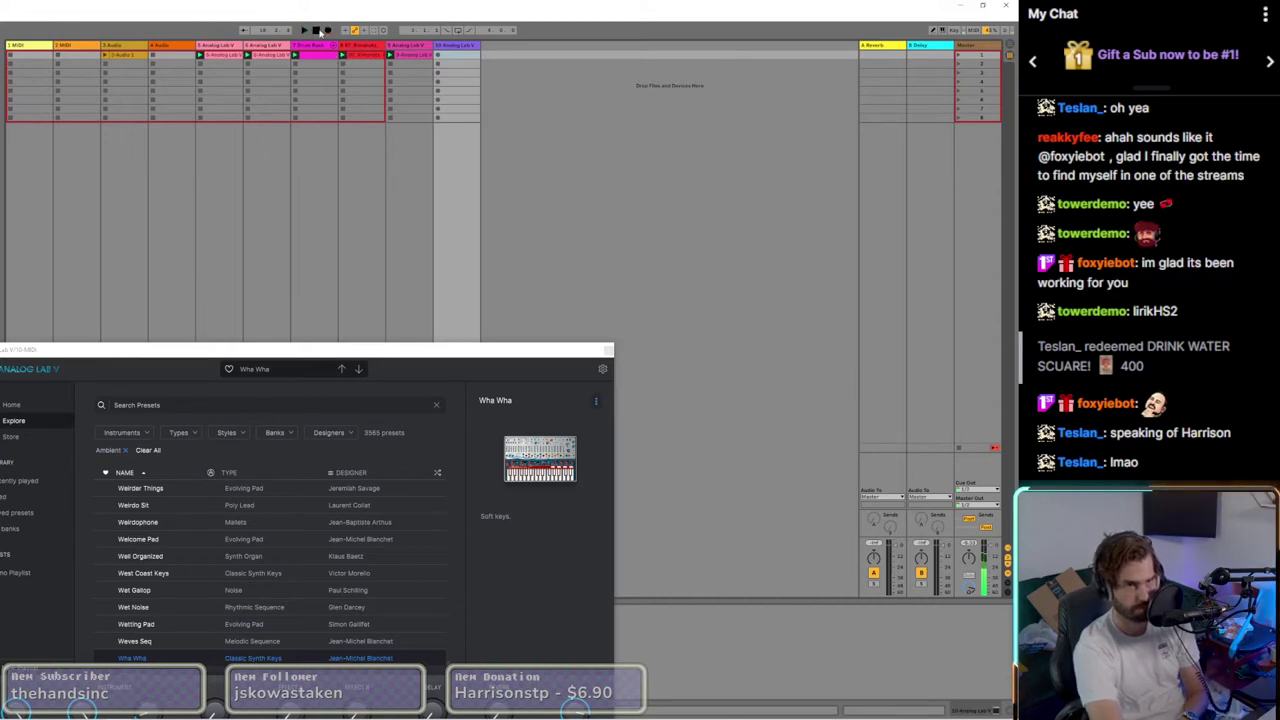
{"action": "left_click", "coordinate": [310, 31]}
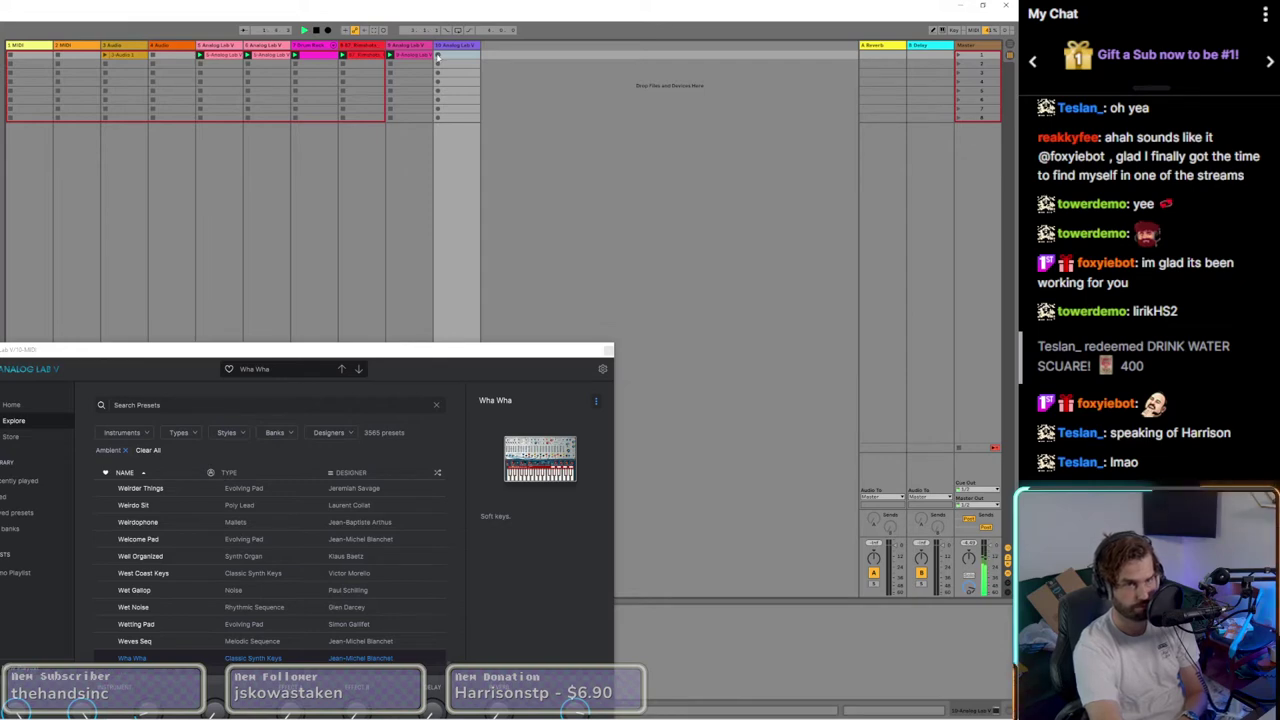
{"action": "left_click", "coordinate": [607, 351]}
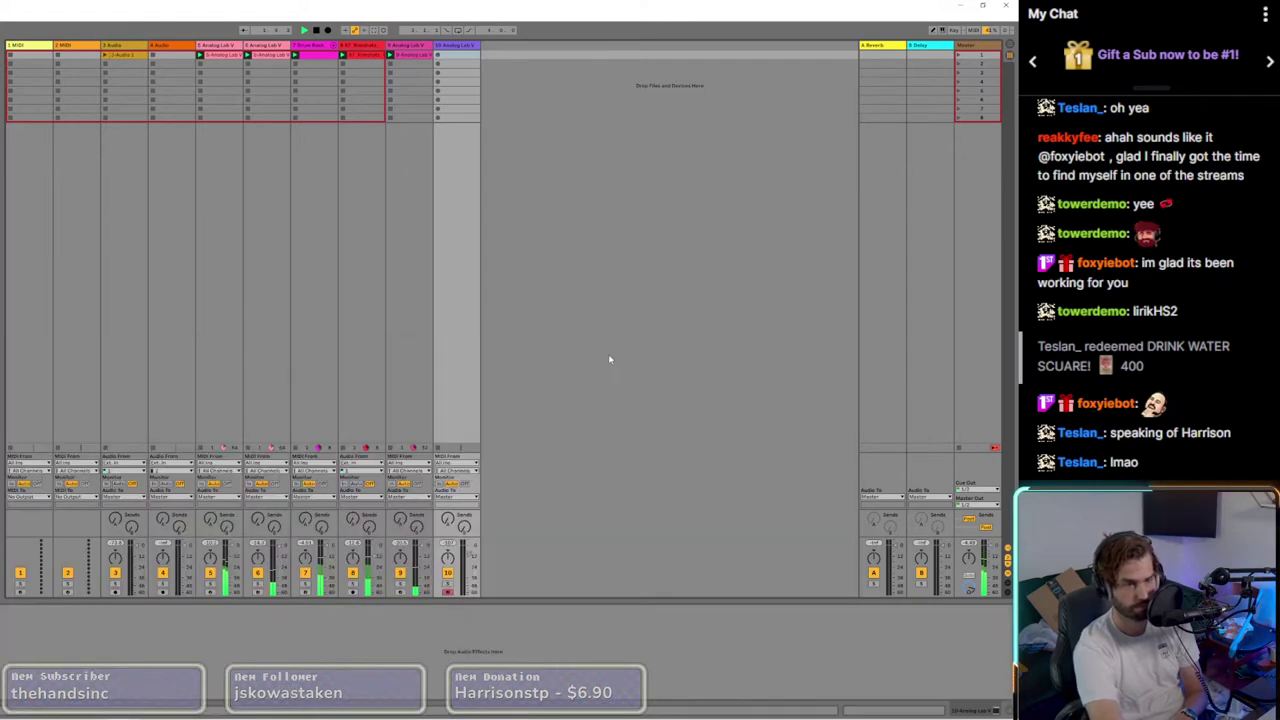
{"action": "left_click", "coordinate": [438, 55]}
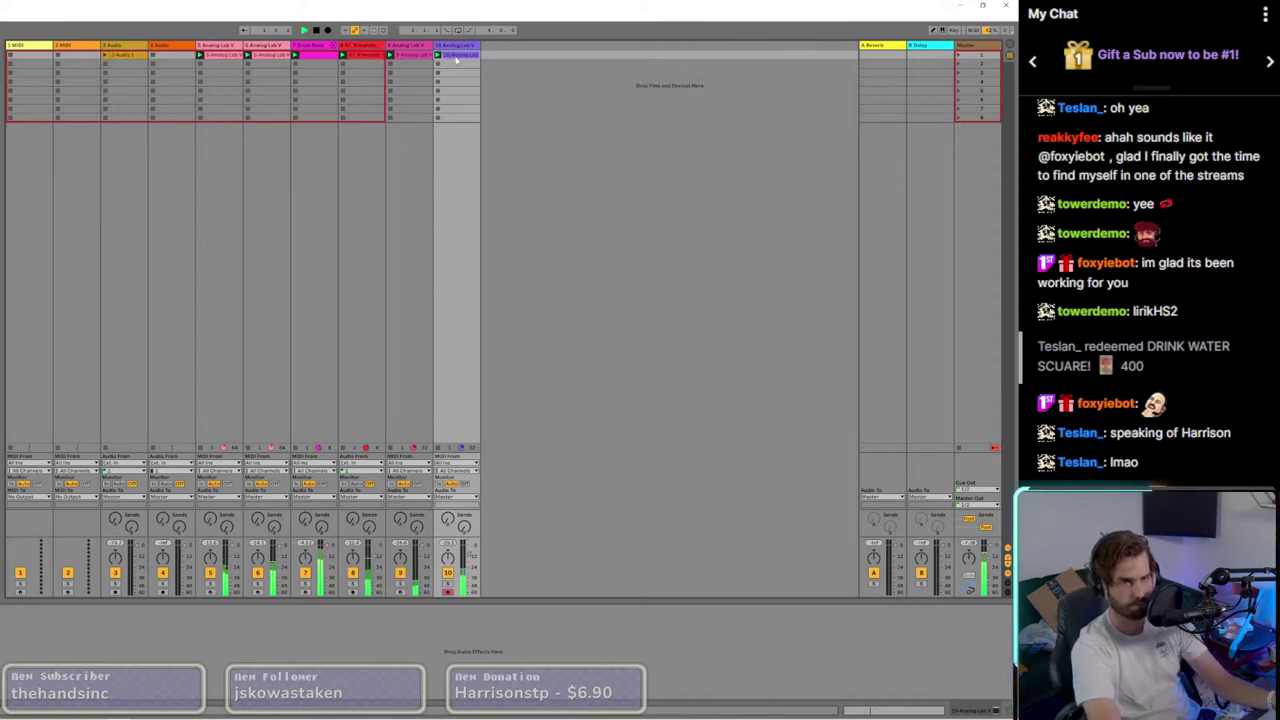
Step: Try the Wetting Pad preset on track 10's recorded clip, then load the Waves Seq preset and close Analog Lab V
{"action": "double_click", "coordinate": [456, 56]}
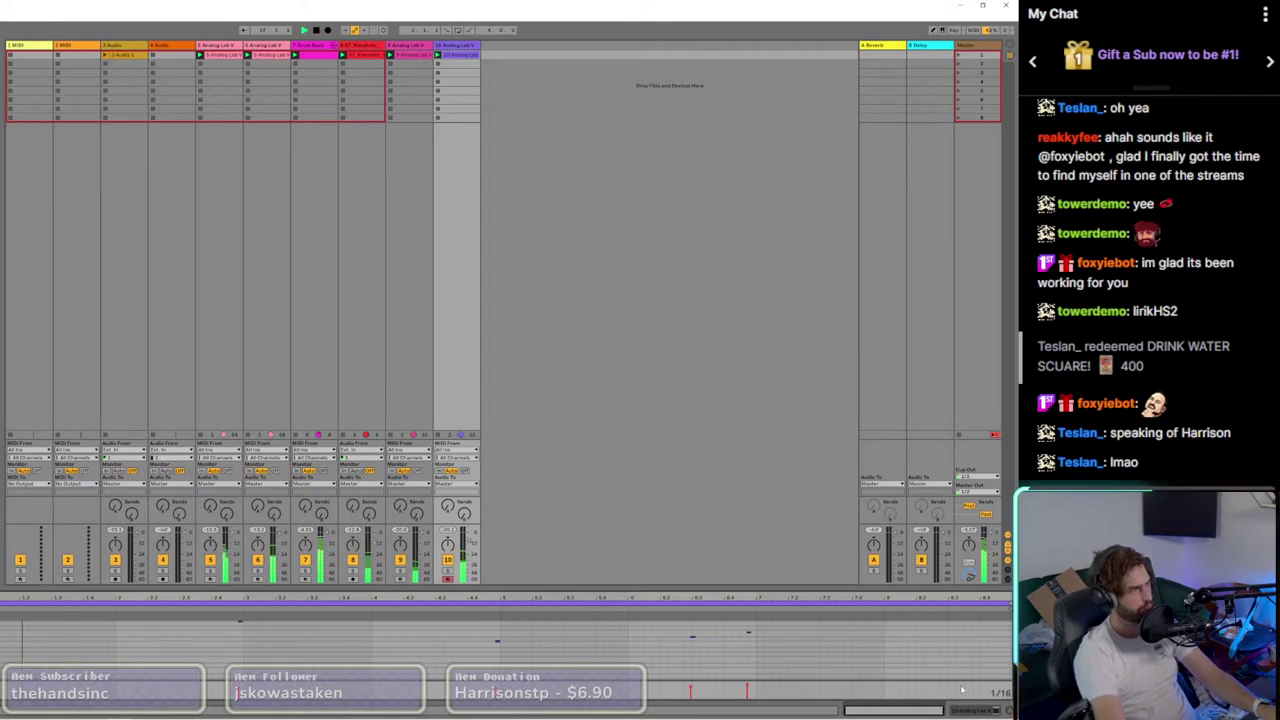
{"action": "left_click", "coordinate": [457, 55]}
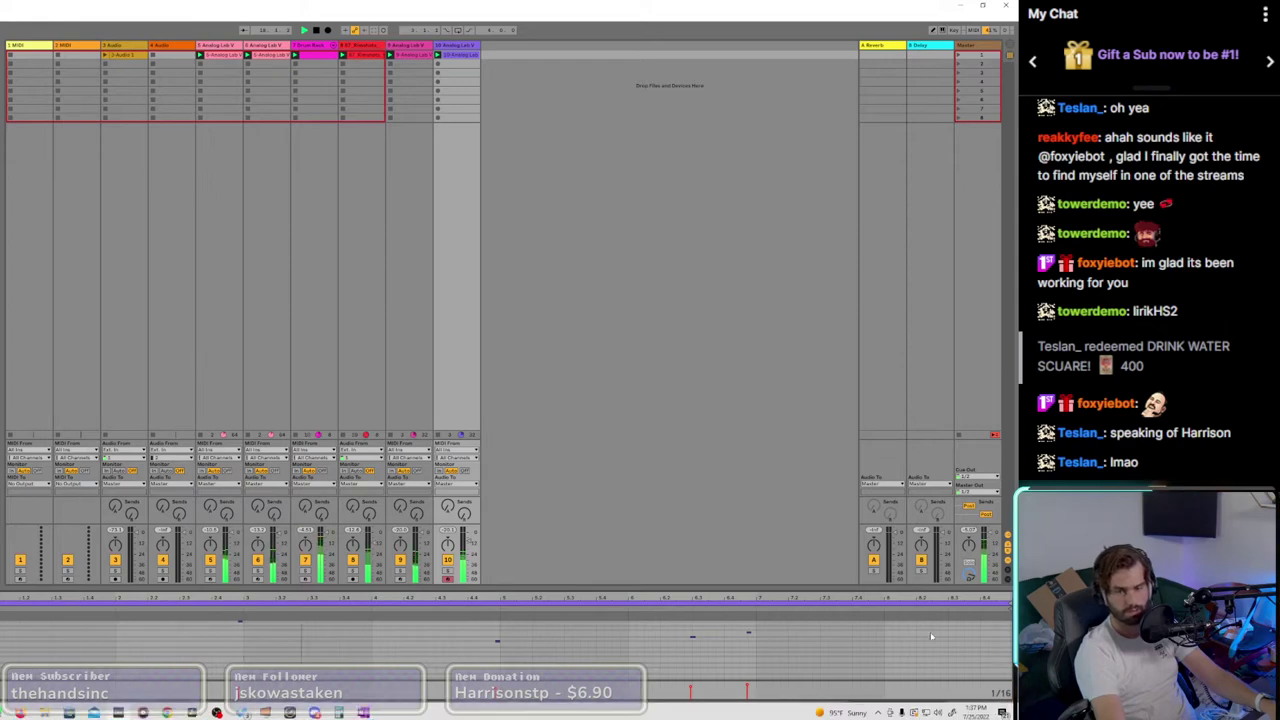
{"action": "left_click", "coordinate": [973, 711]}
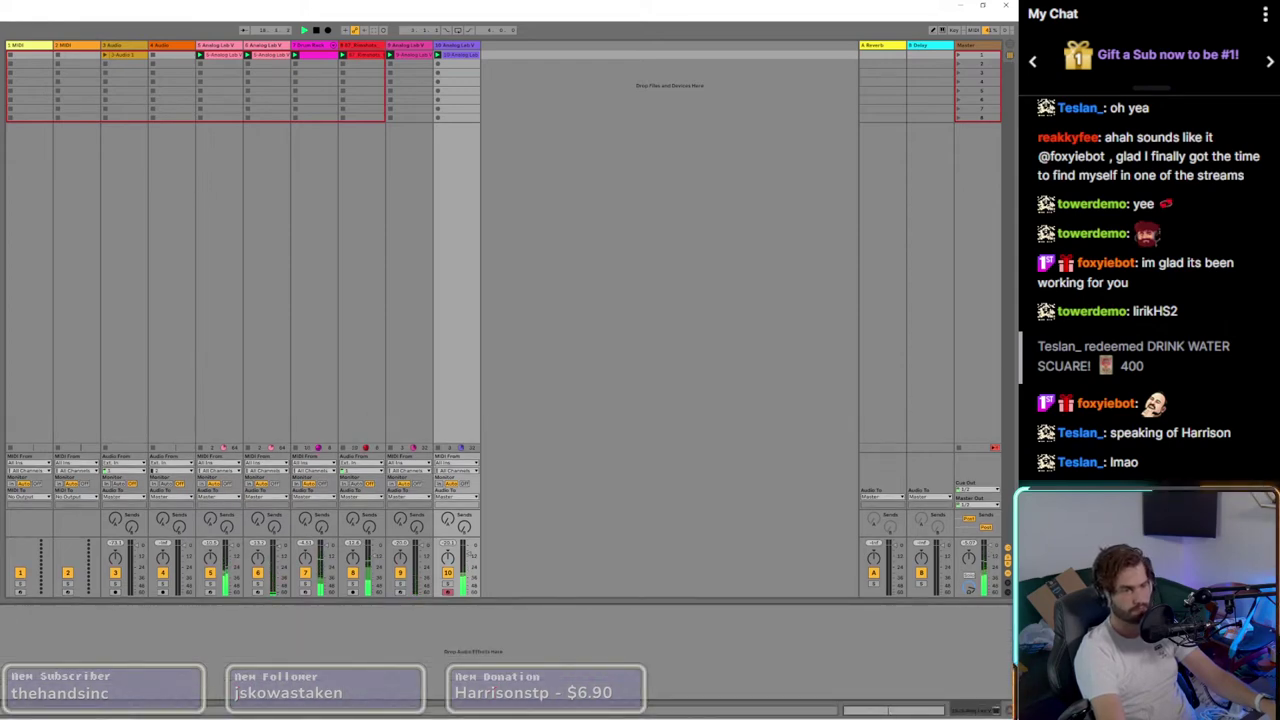
{"action": "left_click", "coordinate": [2, 612]}
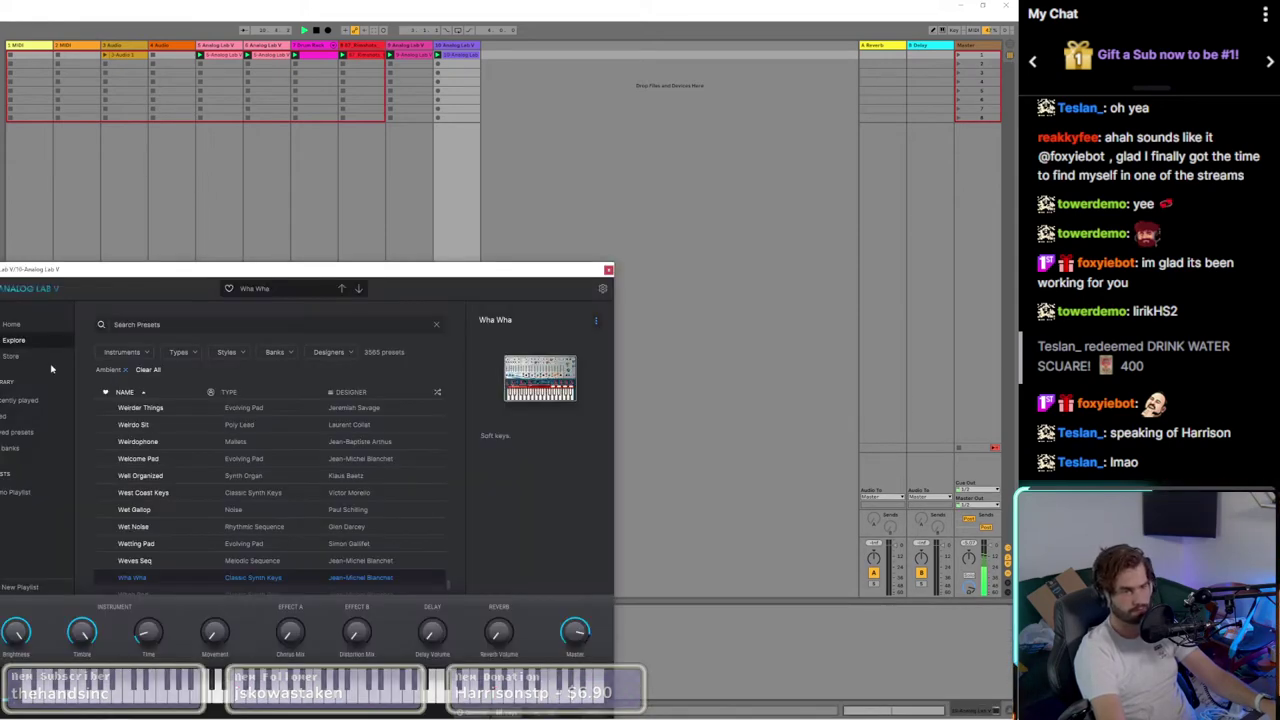
{"action": "left_click", "coordinate": [140, 544]}
{"action": "scroll", "coordinate": [140, 546], "scroll_direction": "down", "scroll_amount": 1}
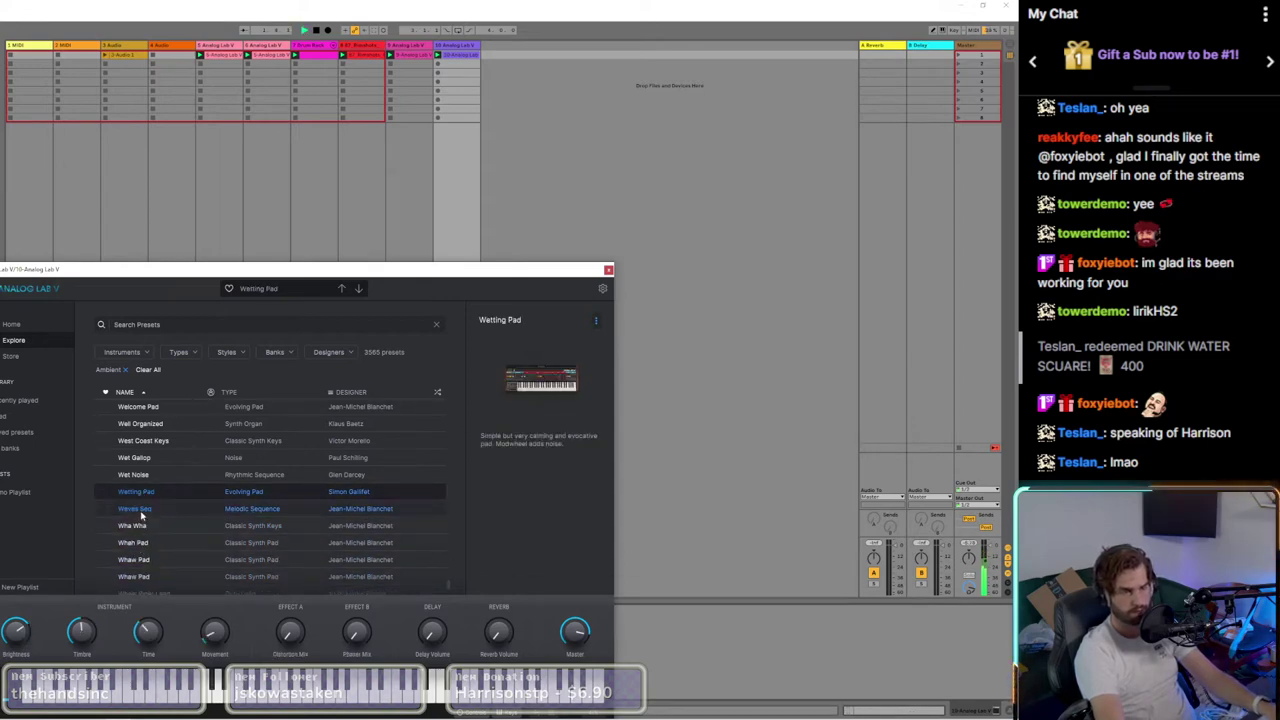
{"action": "left_click", "coordinate": [141, 512]}
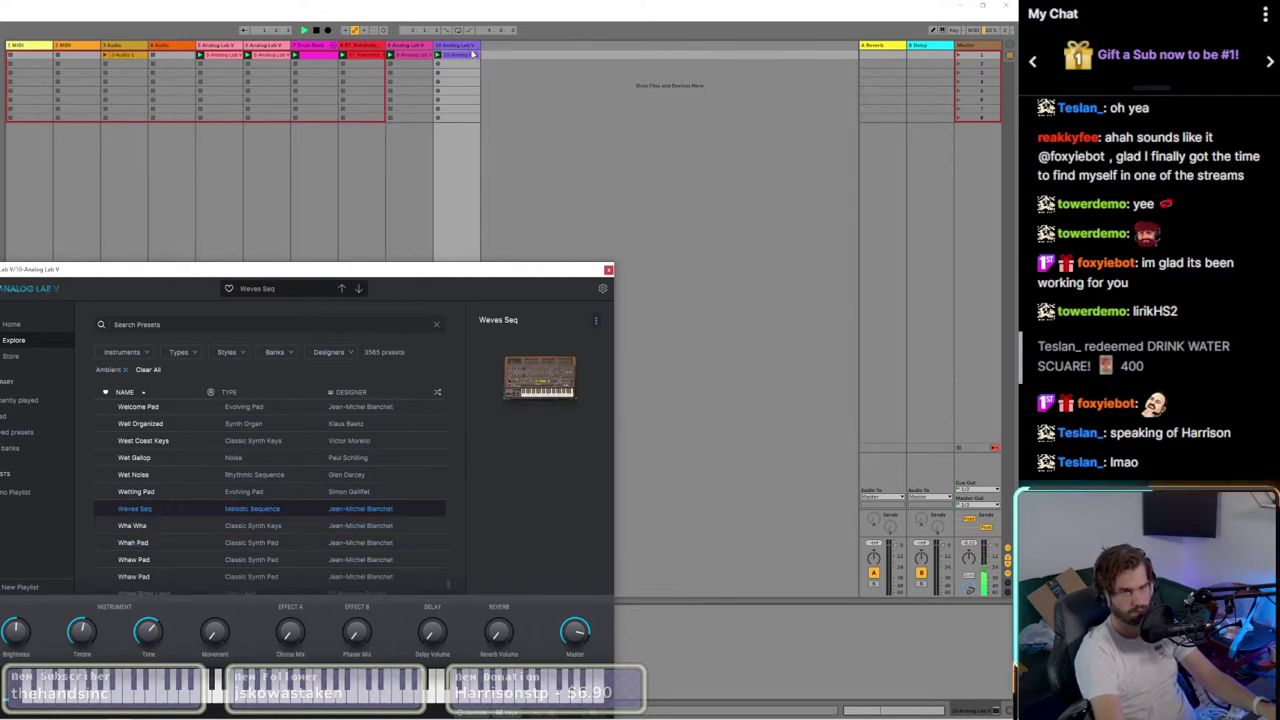
{"action": "left_click", "coordinate": [608, 269]}
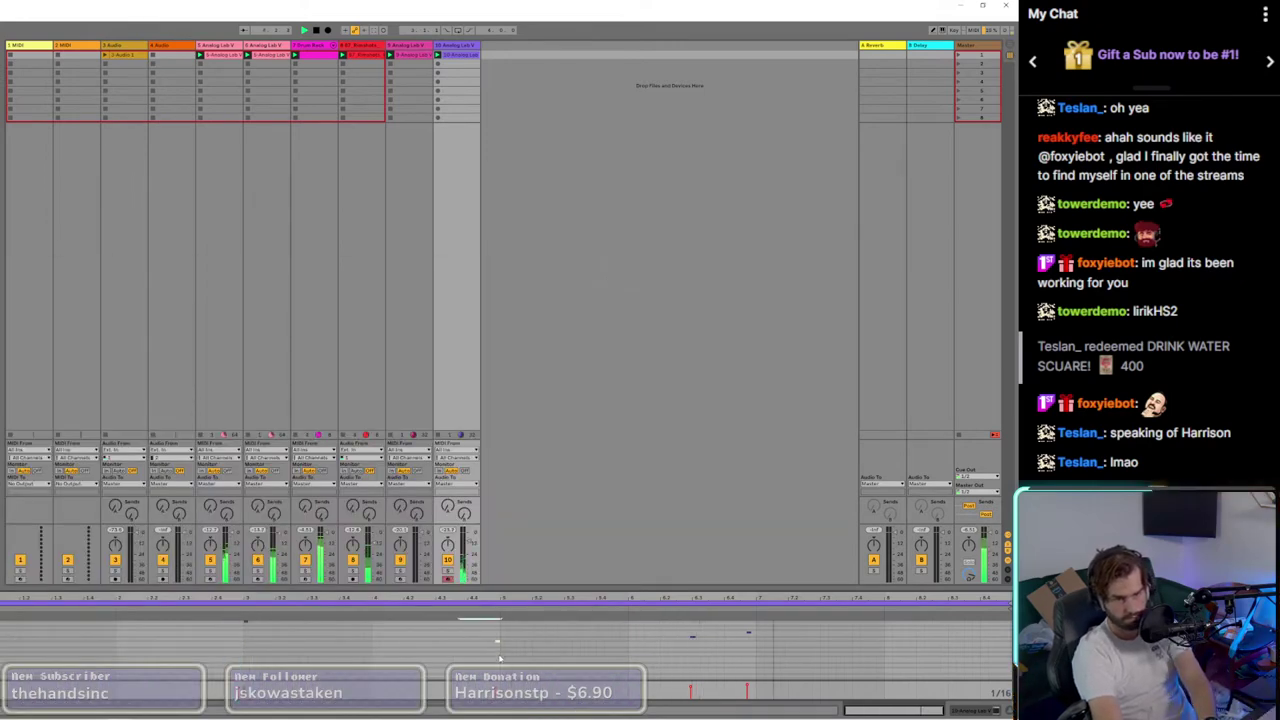
Step: Align the note near bar 7 of track 10's clip with the bar line and adjust the lengths of the notes at bars 3 and 5
{"action": "left_click_drag", "start_coordinate": [730, 627], "coordinate": [753, 636]}
{"action": "key", "text": "Right"}
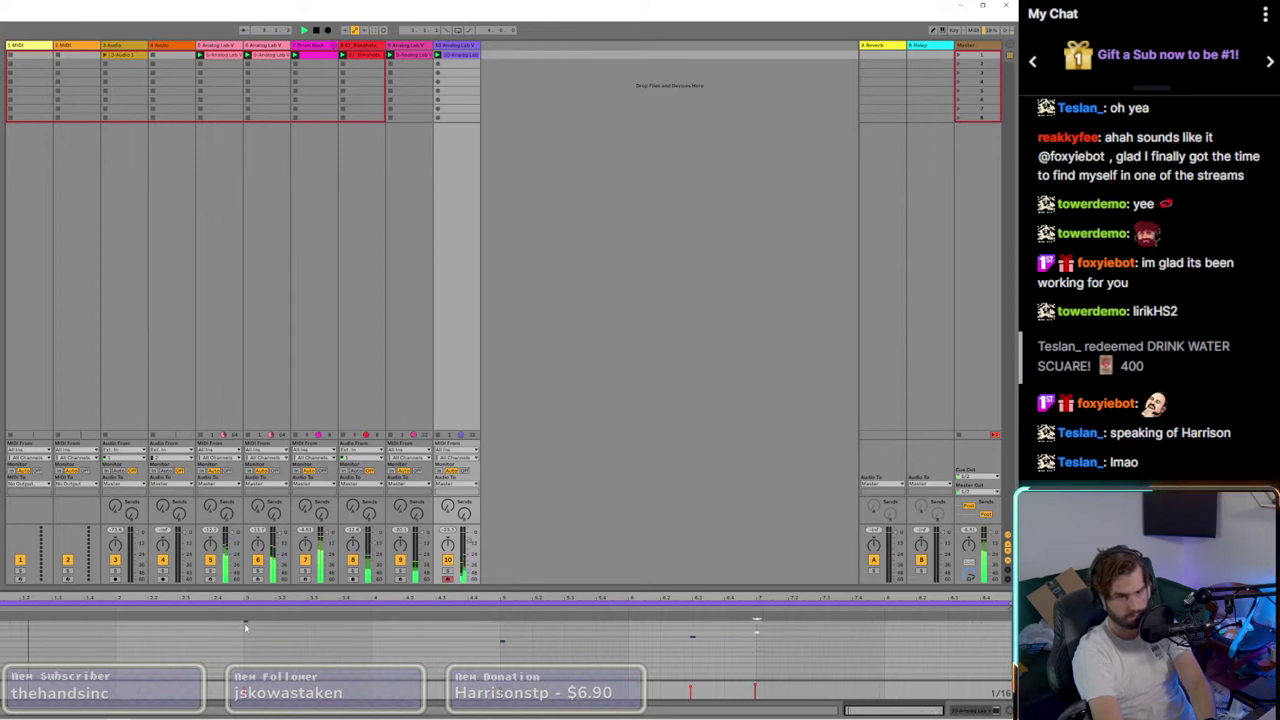
{"action": "left_click_drag", "start_coordinate": [249, 621], "coordinate": [275, 619]}
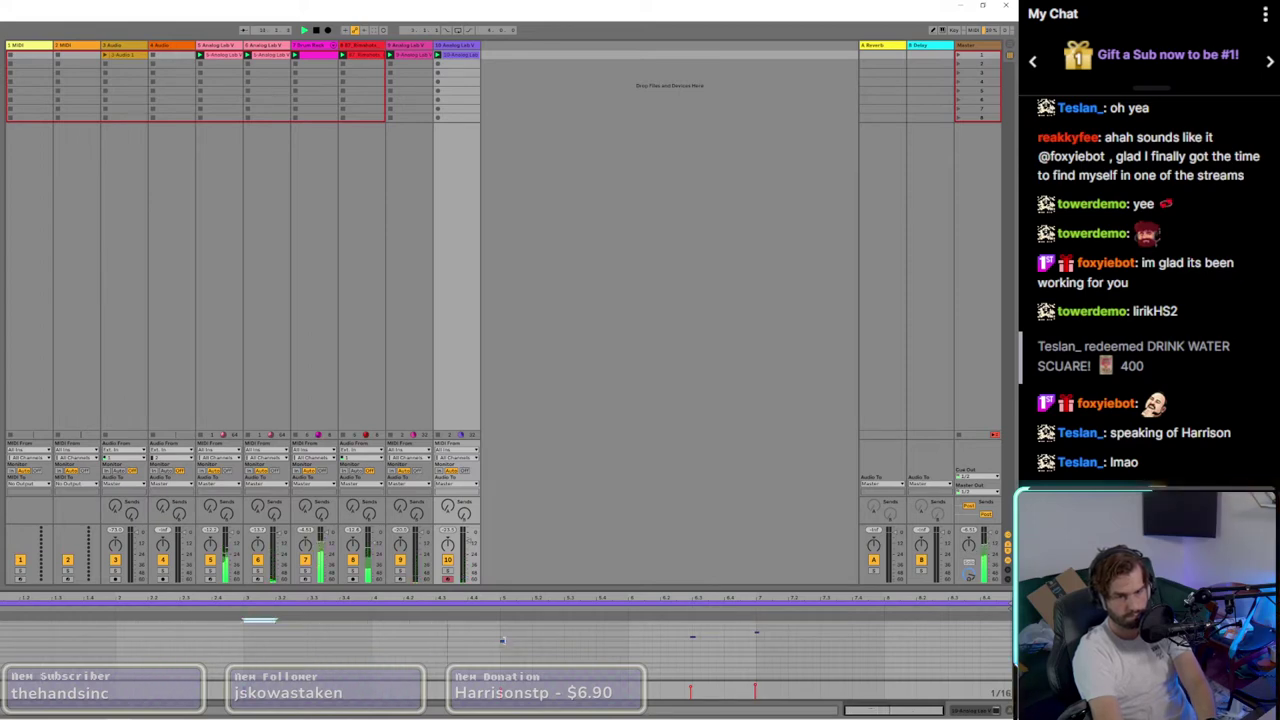
{"action": "mouse_move", "coordinate": [502, 640]}
{"action": "left_mouse_down"}
{"action": "mouse_move", "coordinate": [630, 640]}
{"action": "mouse_move", "coordinate": [507, 640]}
{"action": "left_mouse_up"}
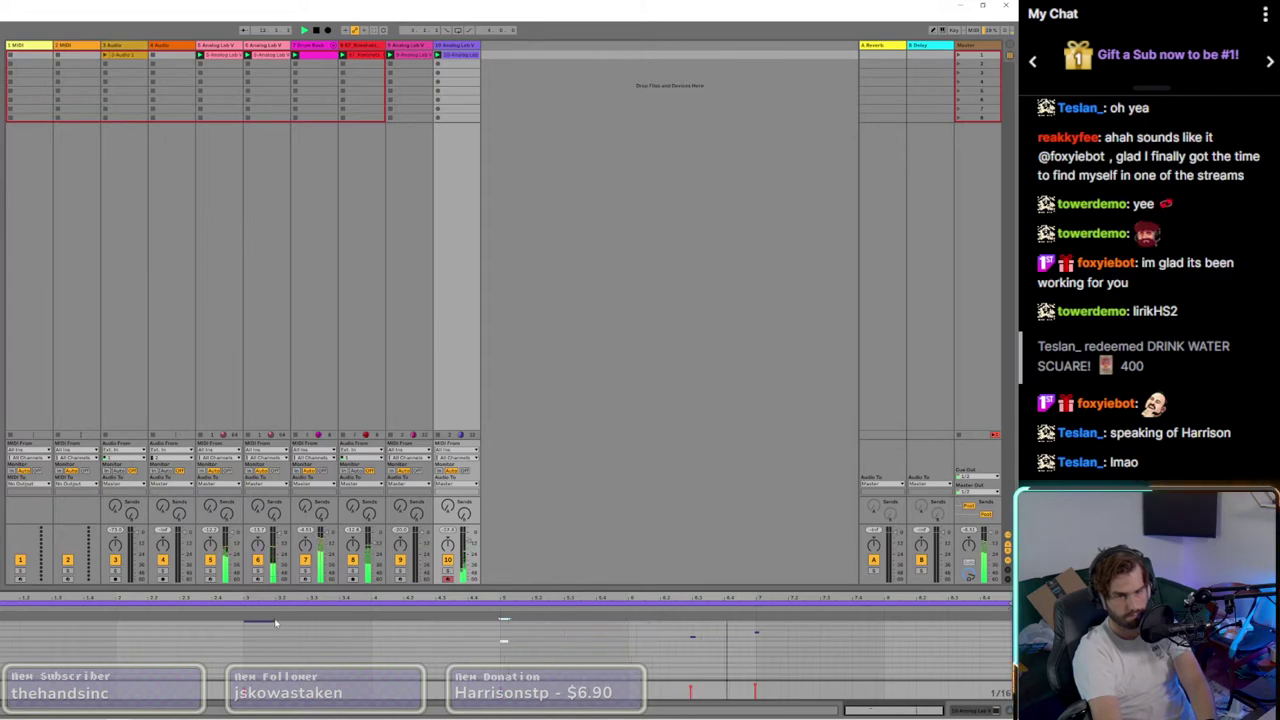
{"action": "left_click_drag", "start_coordinate": [275, 622], "coordinate": [254, 622]}
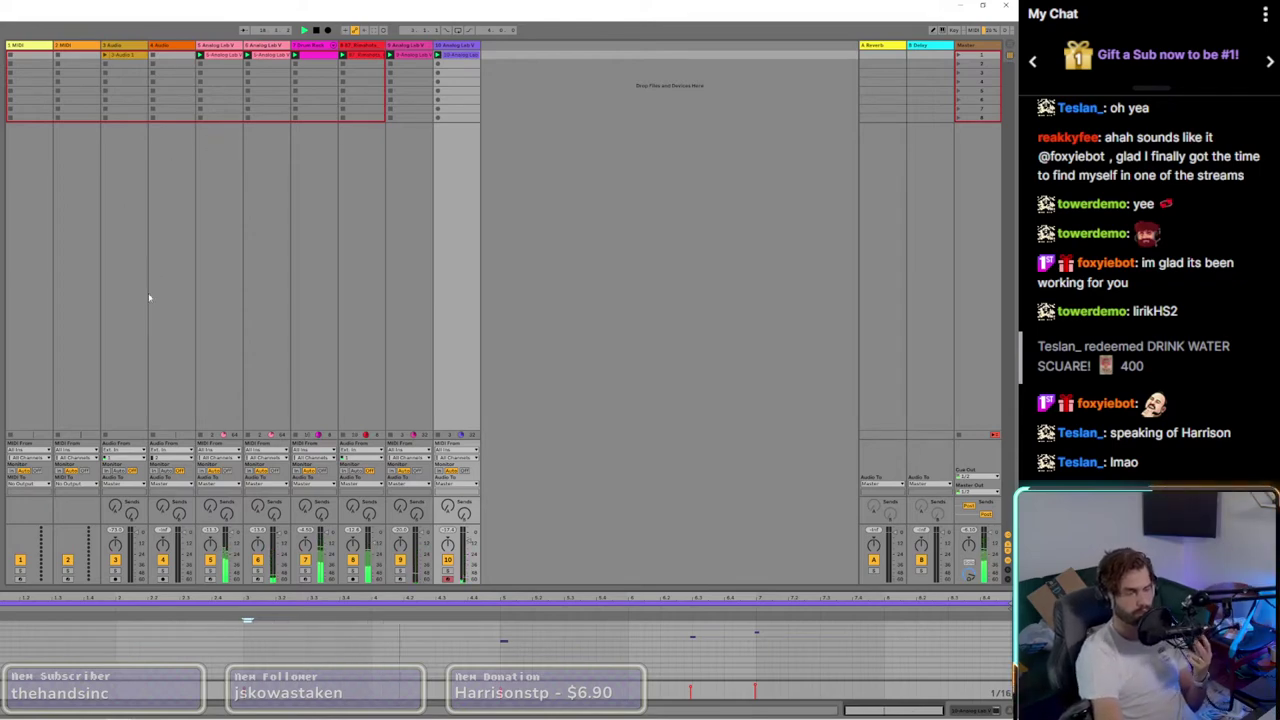
Step: Launch the audio clip in track 3 and look over its SSL Native Vocalstrip 2 settings and waveform
{"action": "left_click", "coordinate": [104, 58]}
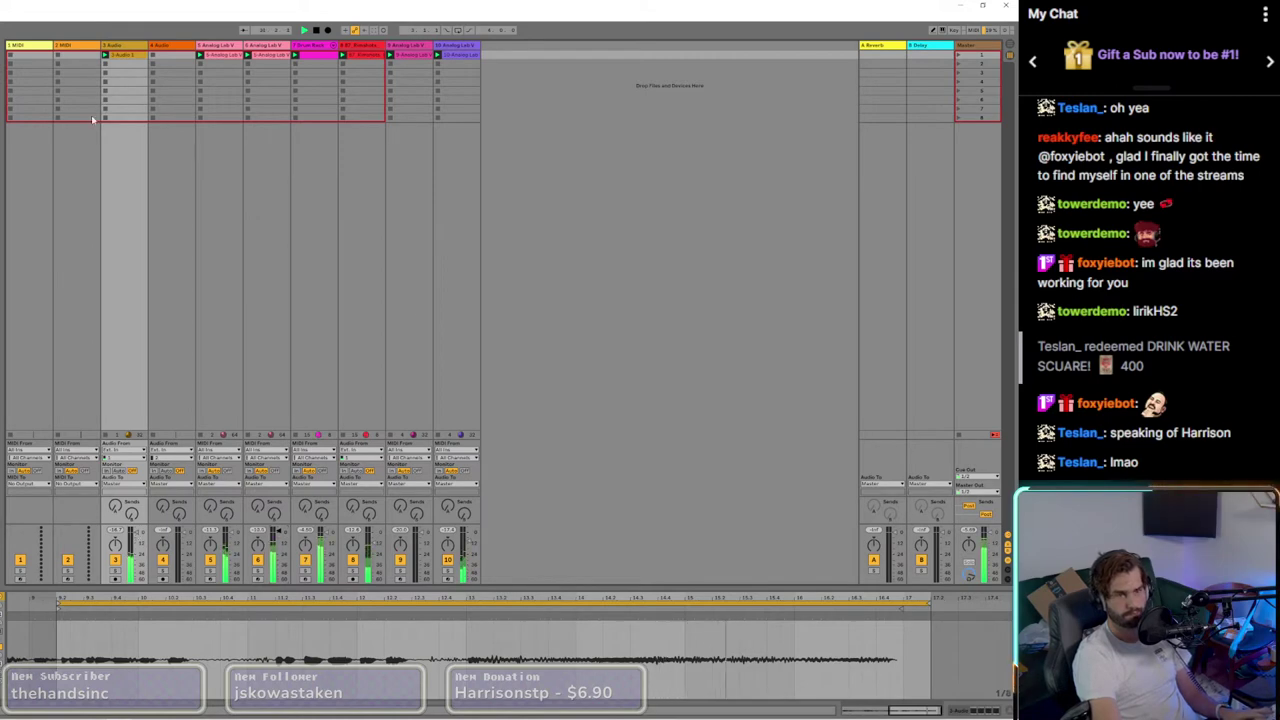
{"action": "left_click", "coordinate": [977, 709]}
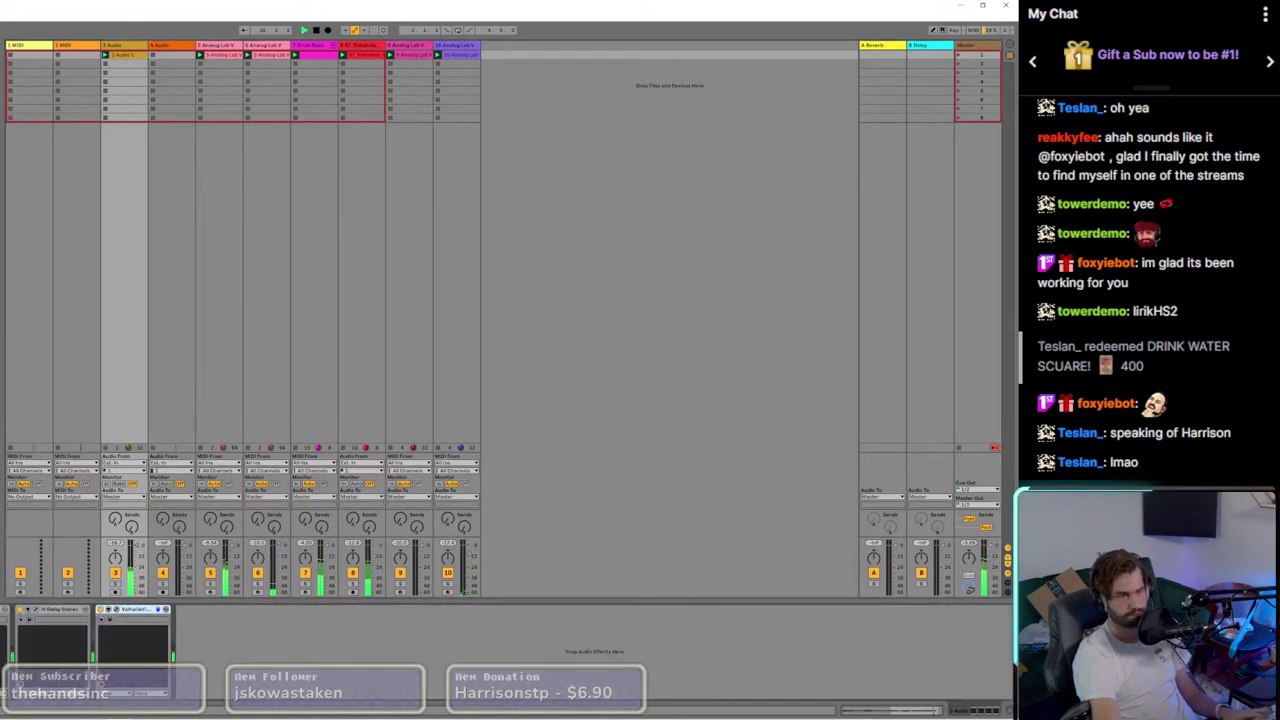
{"action": "key", "text": "ctrl+alt+p"}
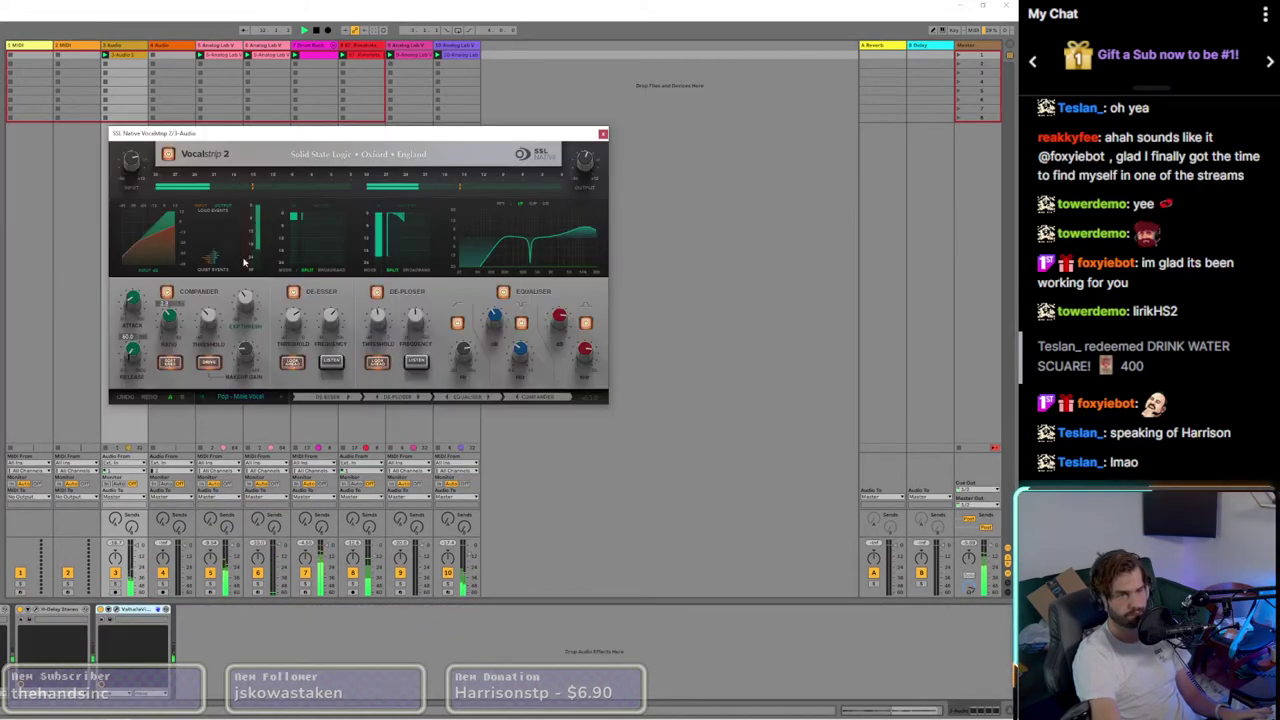
{"action": "left_click", "coordinate": [602, 135]}
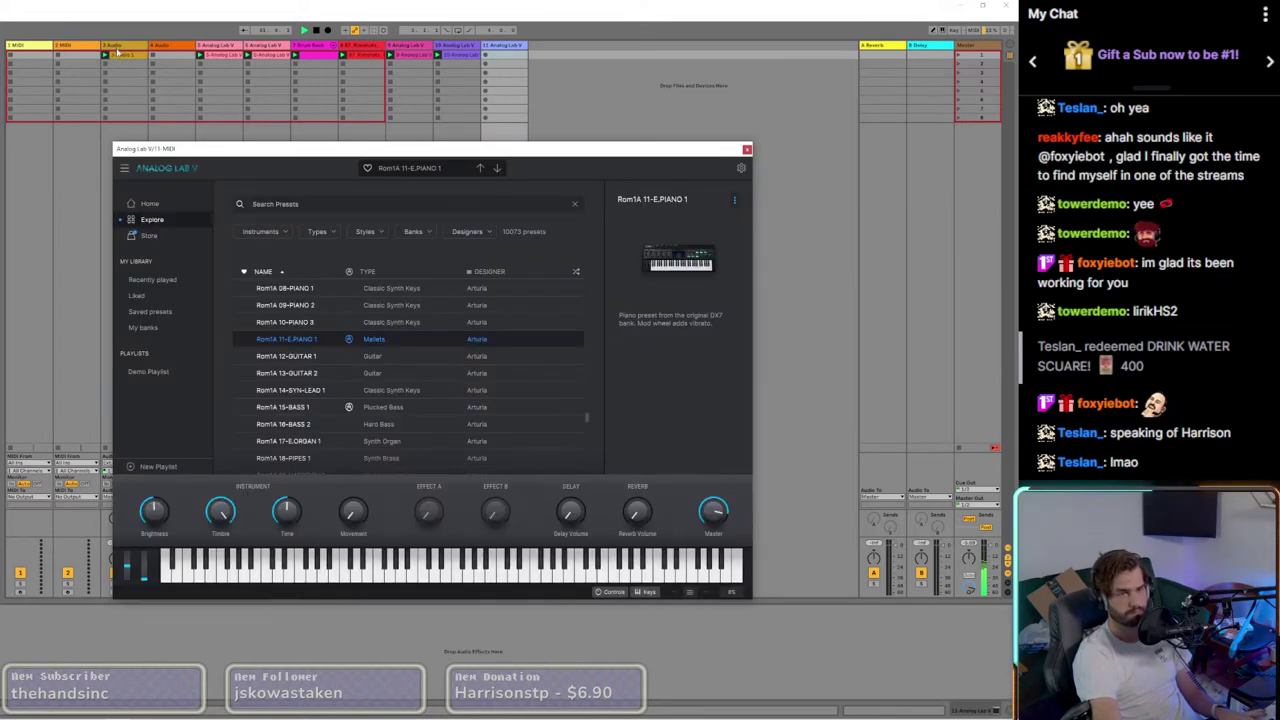
{"action": "left_click", "coordinate": [120, 56]}
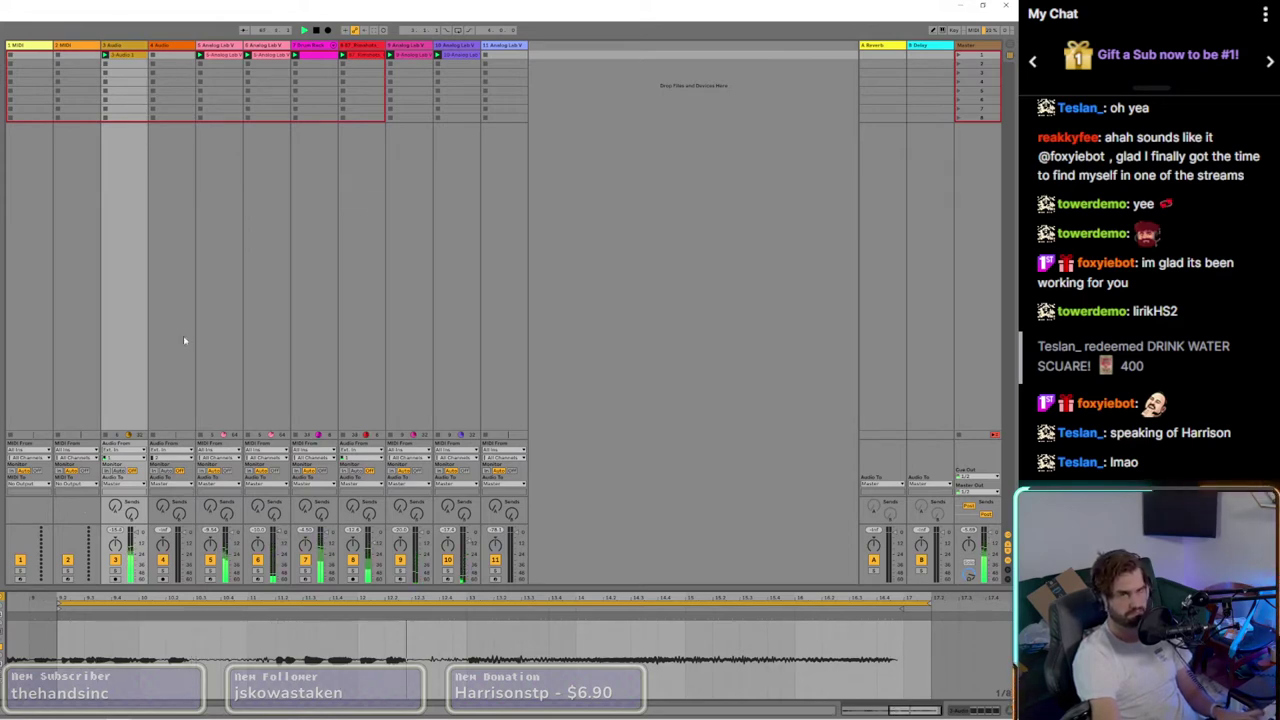
Step: Filter the presets of track 11's Analog Lab V by the Future Bass genre and the Bass type
{"action": "left_click", "coordinate": [502, 52]}
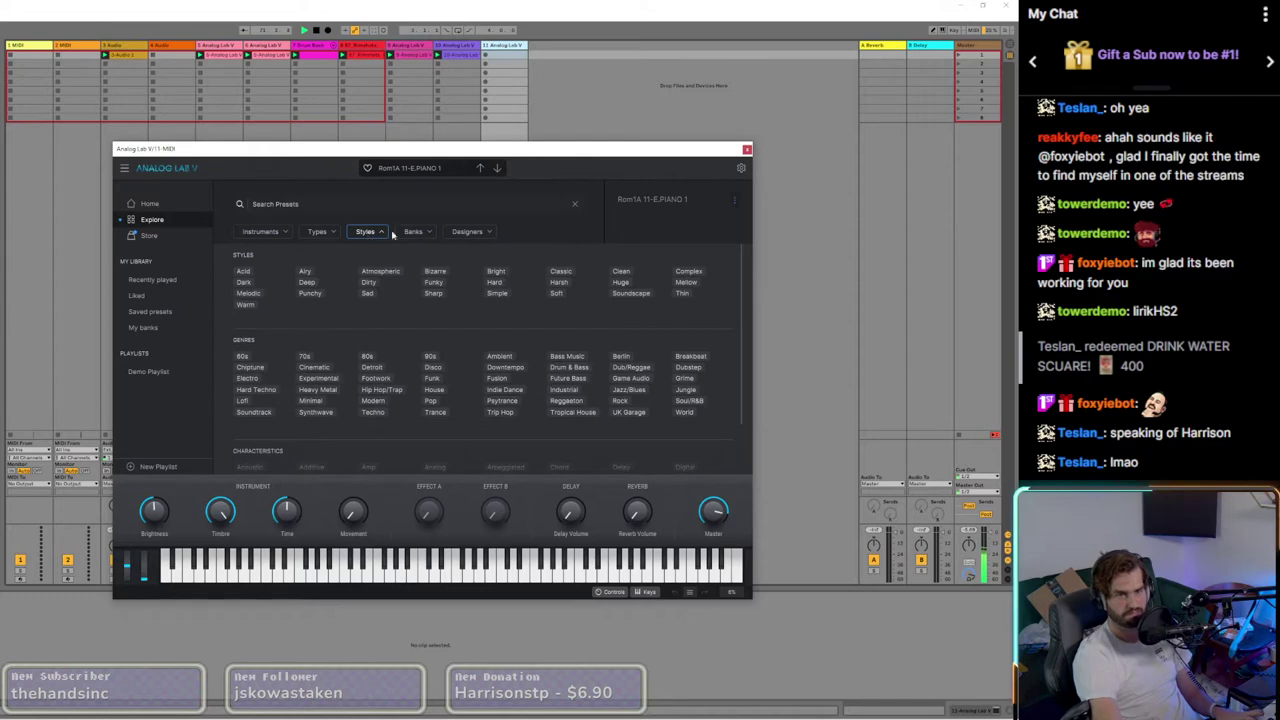
{"action": "left_click", "coordinate": [562, 380]}
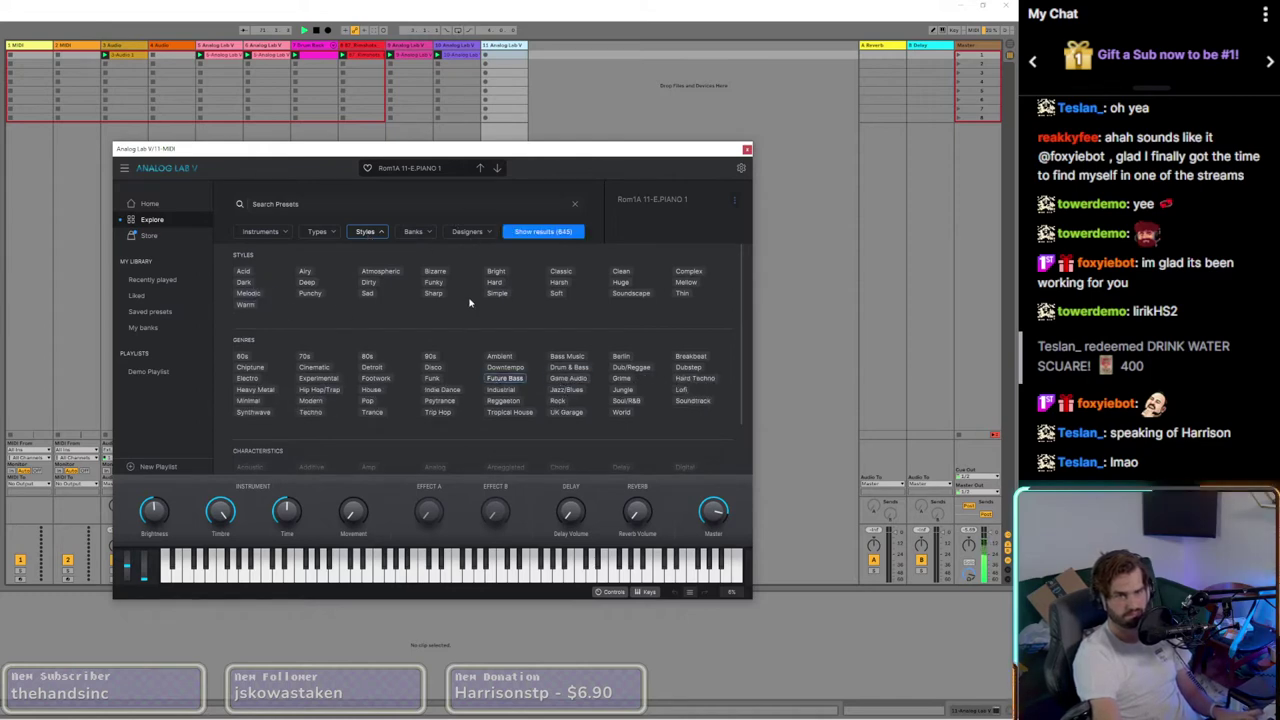
{"action": "scroll", "coordinate": [354, 317], "scroll_direction": "down", "scroll_amount": 1}
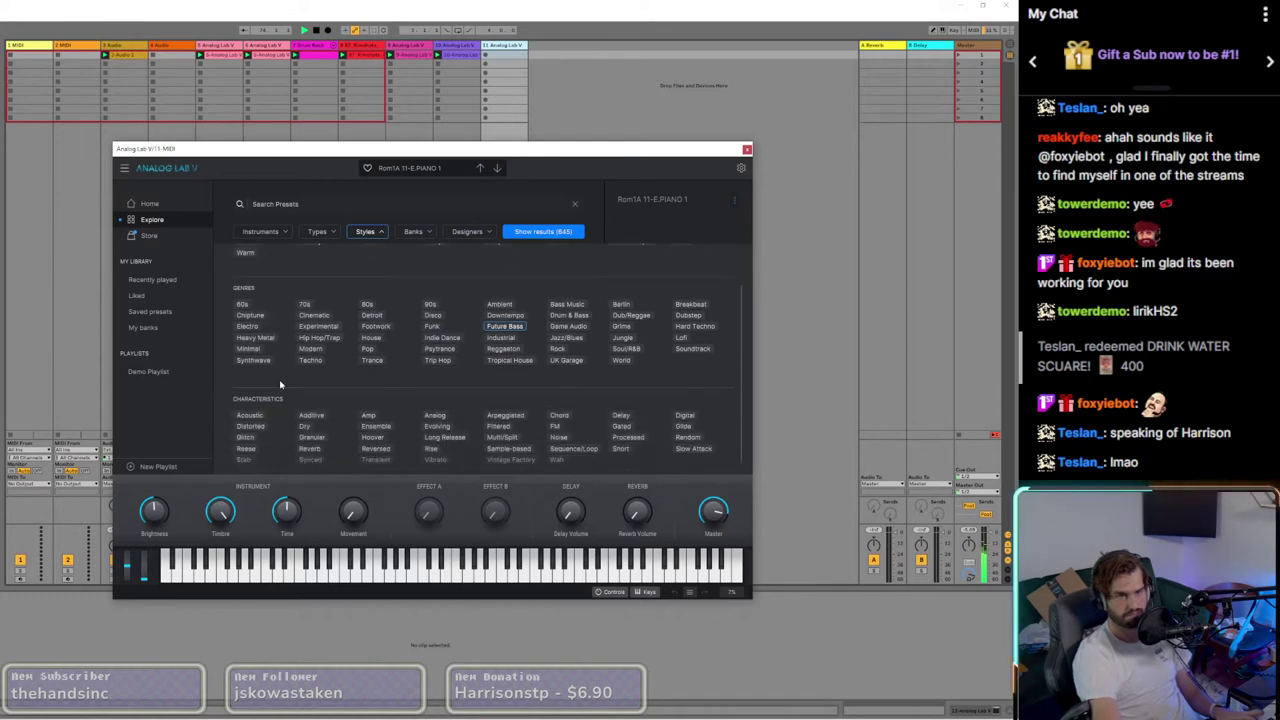
{"action": "scroll", "coordinate": [312, 352], "scroll_direction": "up", "scroll_amount": 1}
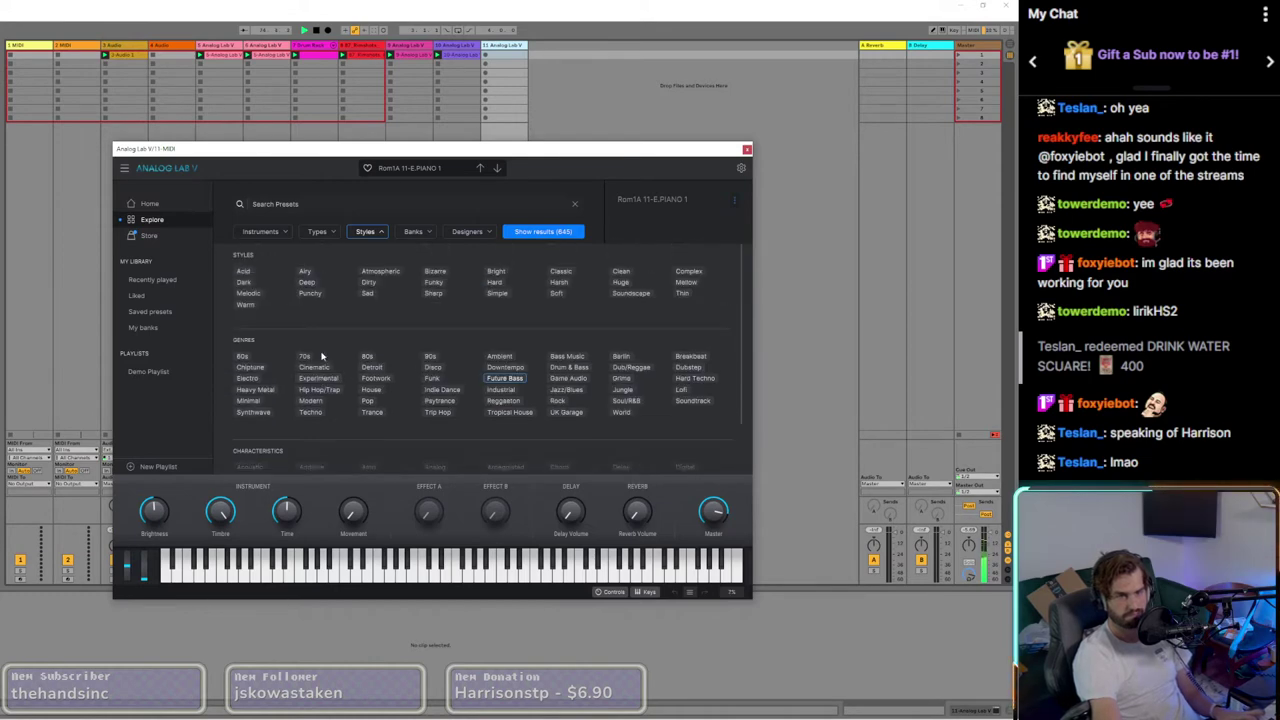
{"action": "left_click", "coordinate": [333, 236]}
{"action": "left_click", "coordinate": [318, 280]}
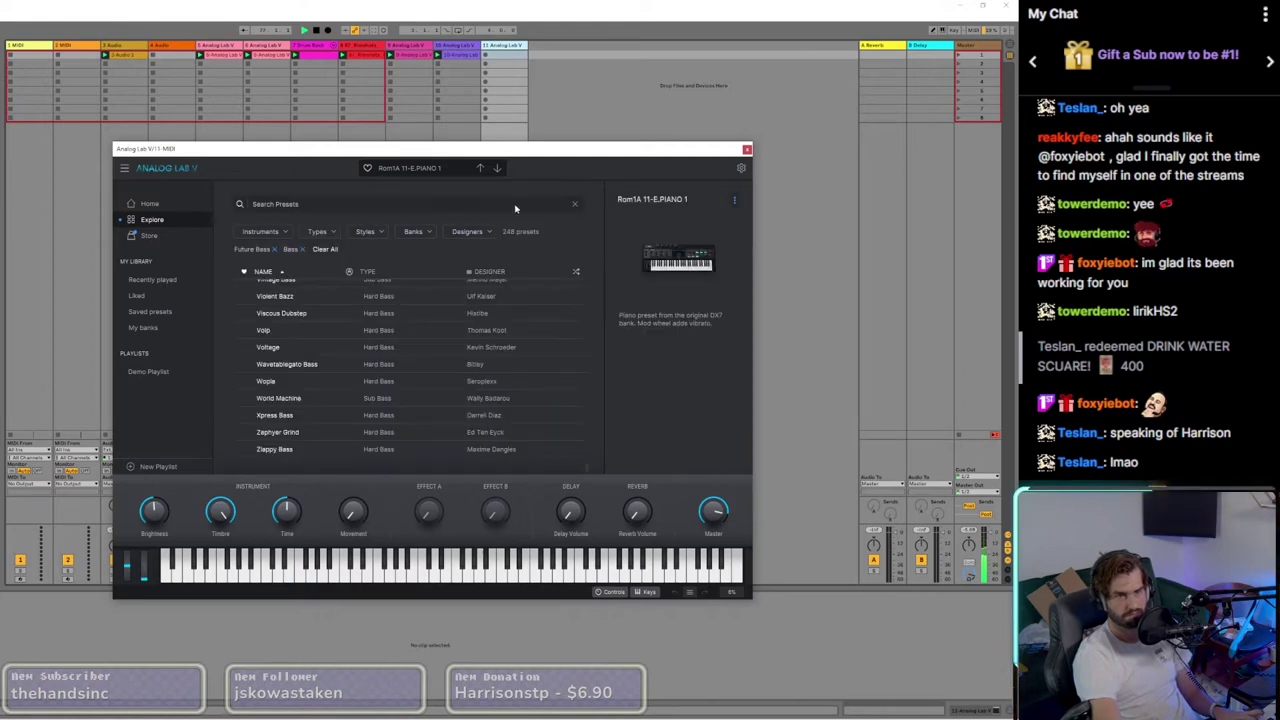
Step: Load the Deep Down plucked bass preset from the filtered results on track 11
{"action": "scroll", "coordinate": [277, 350], "scroll_direction": "up", "scroll_amount": 10}
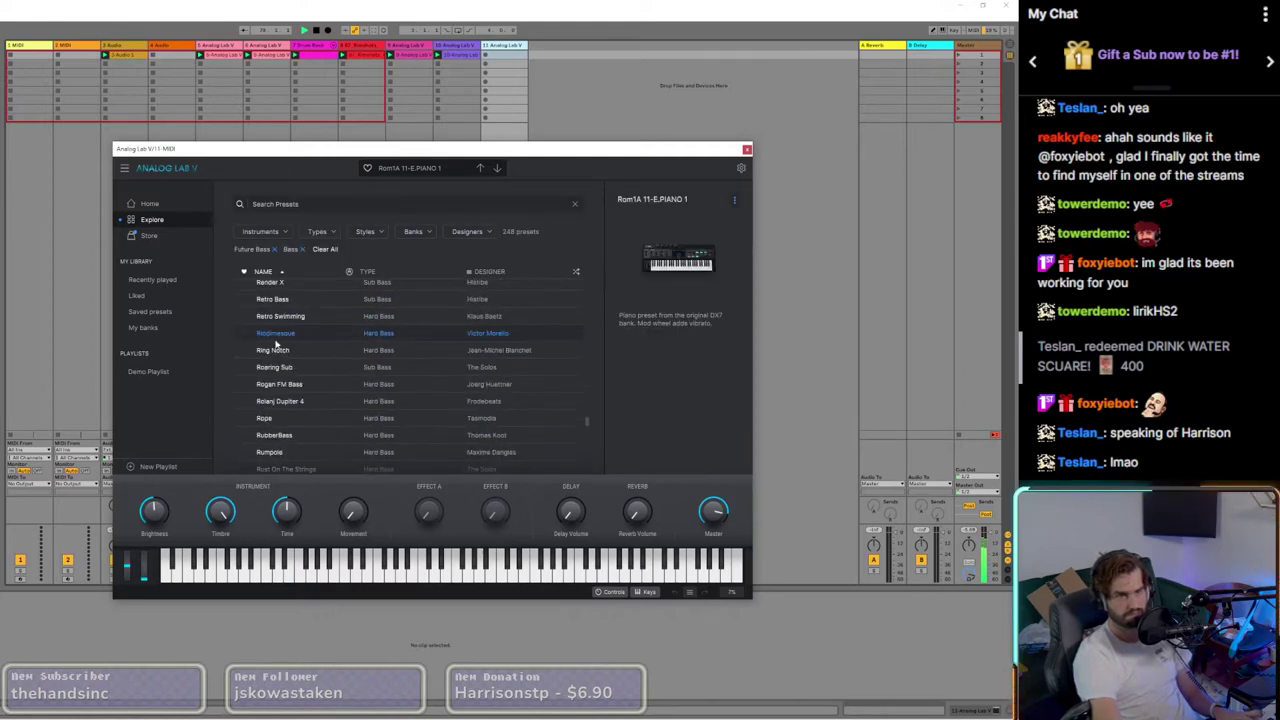
{"action": "scroll", "coordinate": [277, 345], "scroll_direction": "up", "scroll_amount": 15}
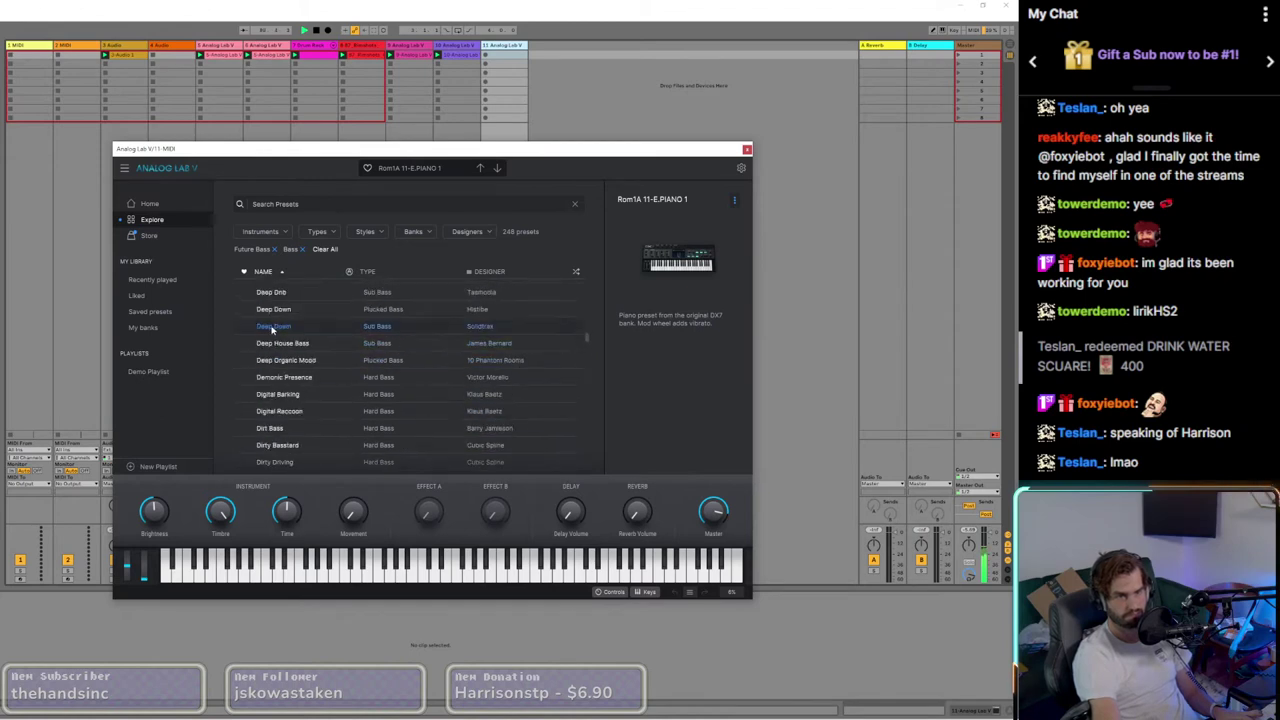
{"action": "left_click", "coordinate": [273, 311]}
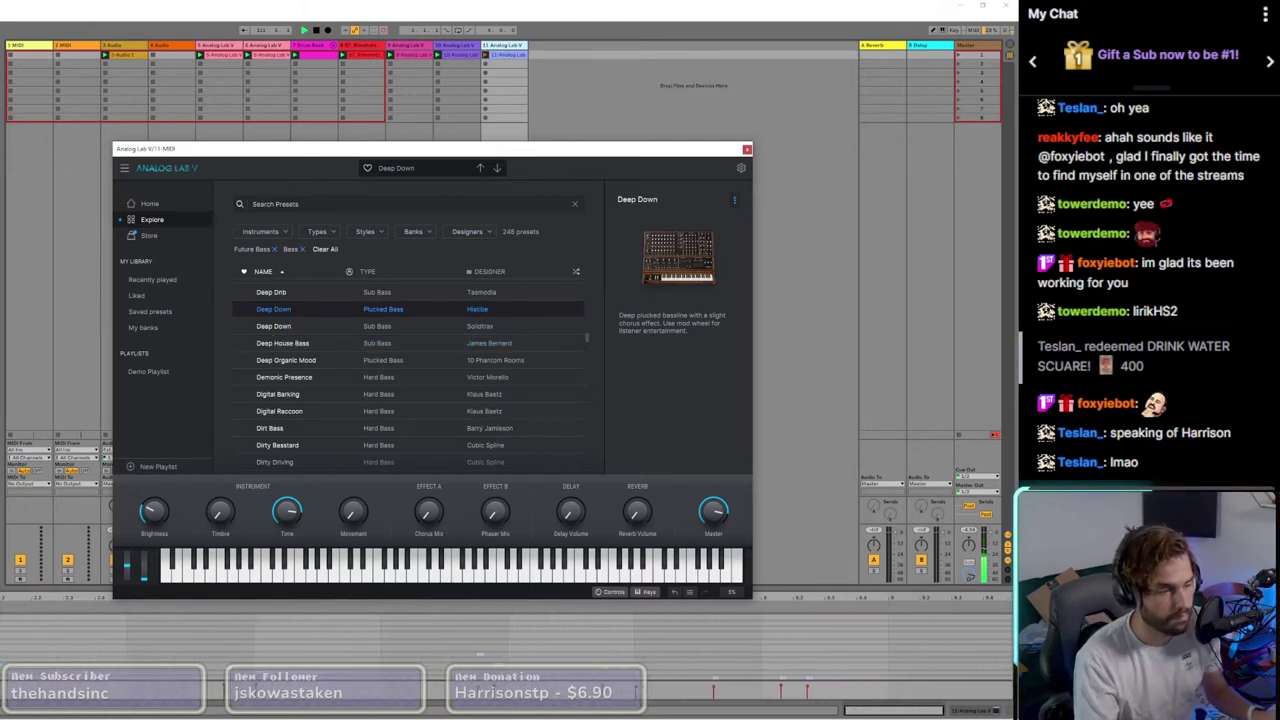
Step: Adjust the timing of individual recorded bass notes along track 11's MIDI clip
{"action": "key", "text": "ctrl+a"}
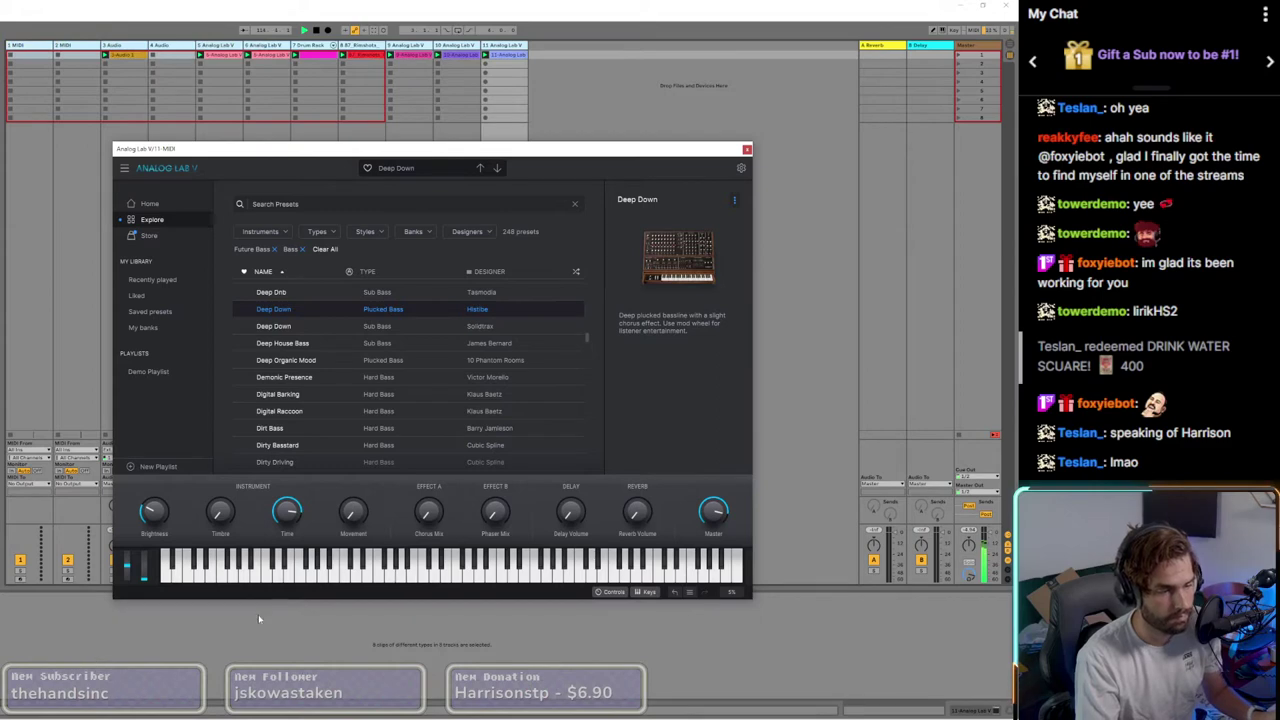
{"action": "left_click", "coordinate": [504, 57]}
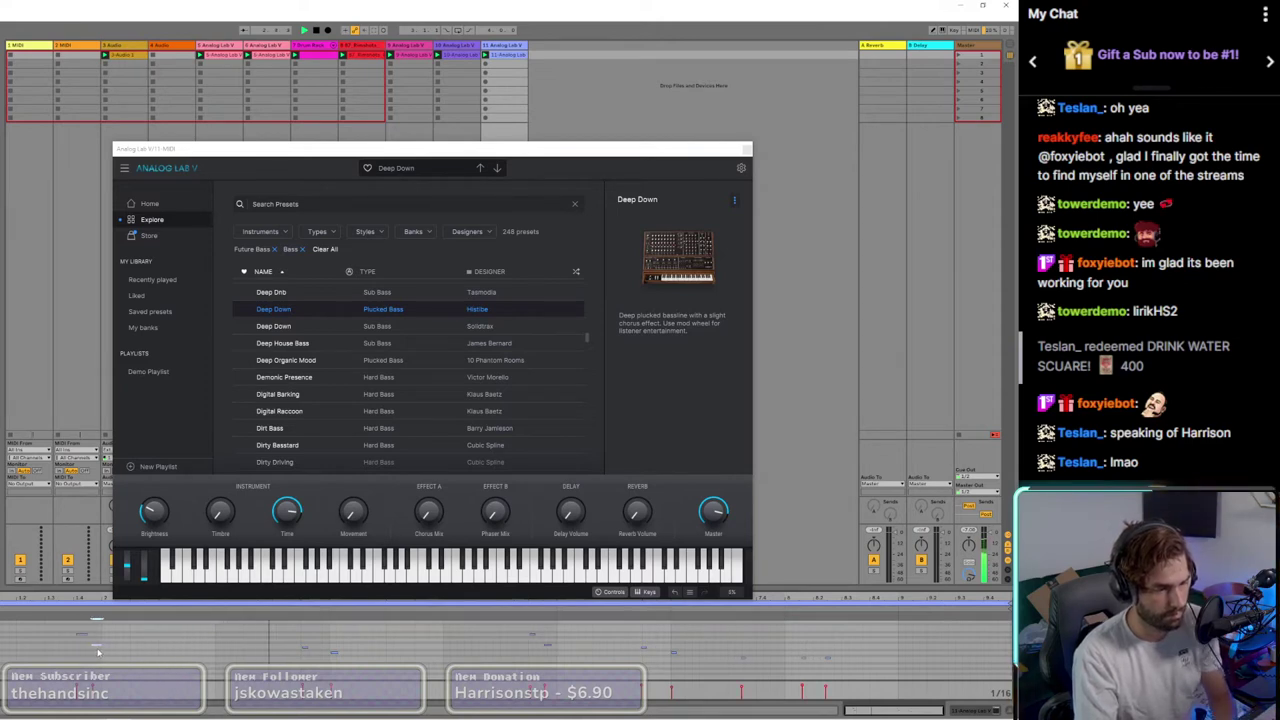
{"action": "key", "text": "space"}
{"action": "scroll", "coordinate": [95, 643], "scroll_direction": "up", "scroll_amount": 5}
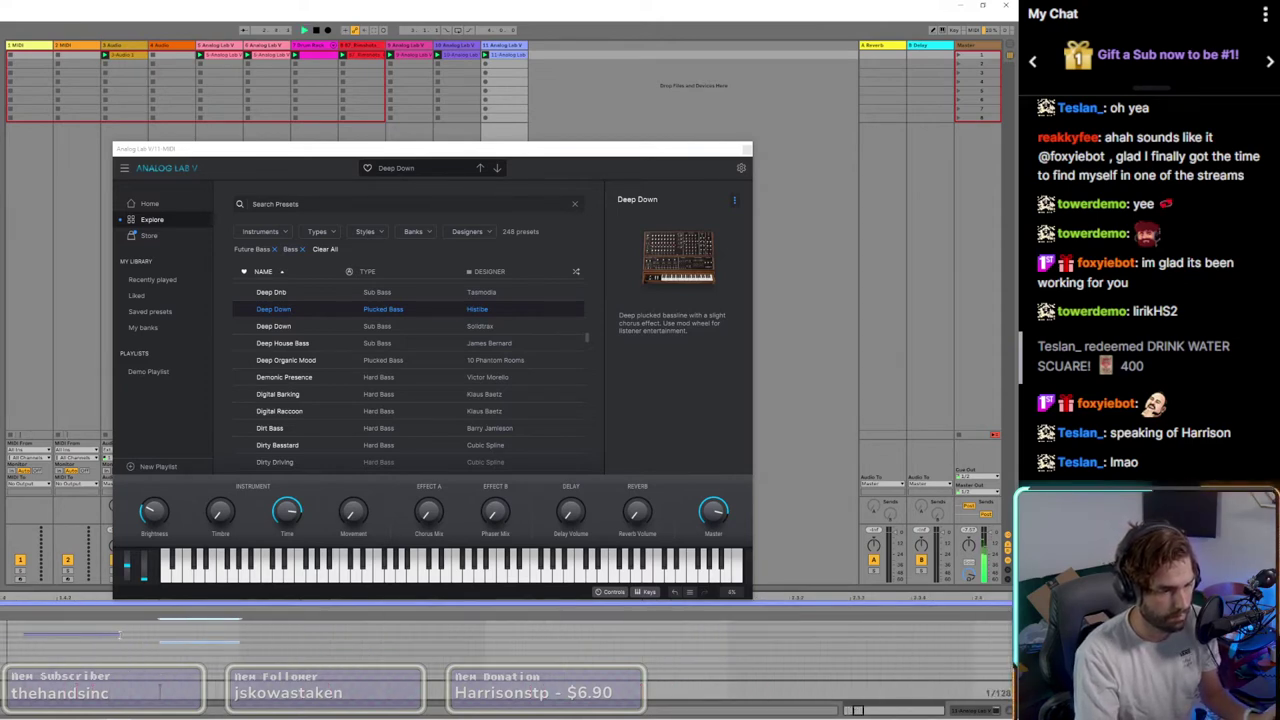
{"action": "scroll", "coordinate": [93, 640], "scroll_direction": "down", "scroll_amount": 2}
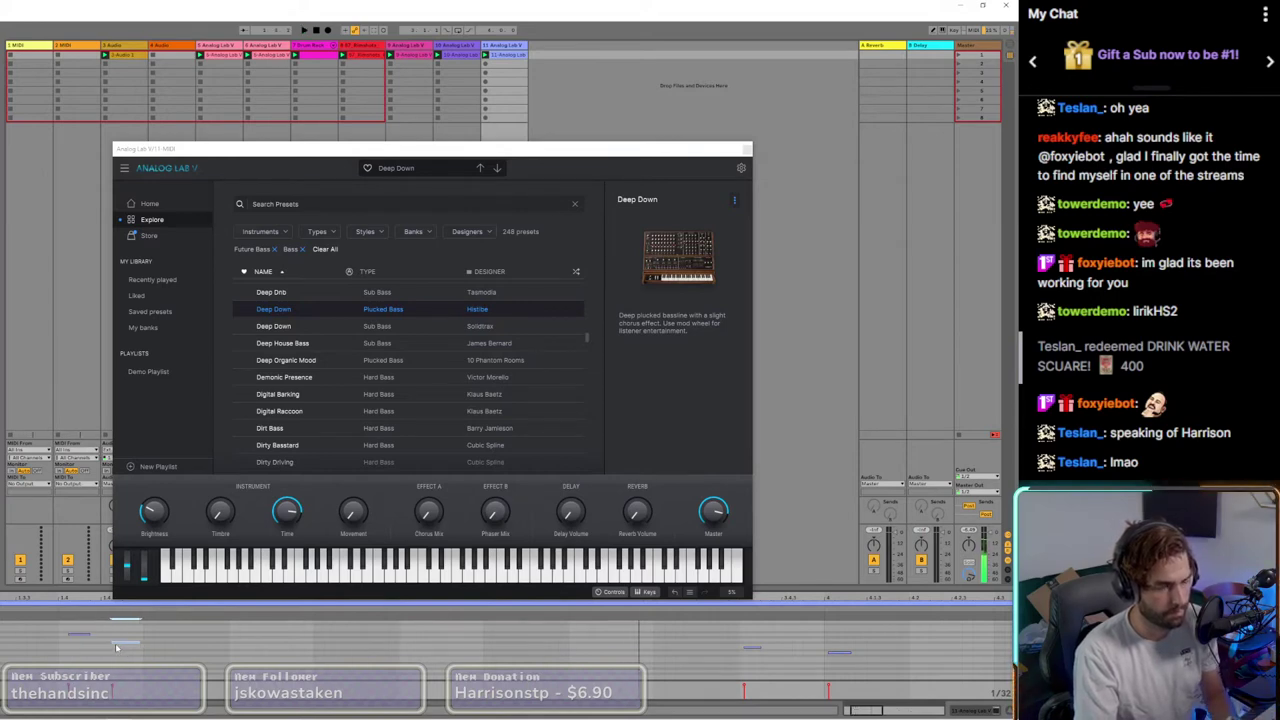
{"action": "key", "text": "space"}
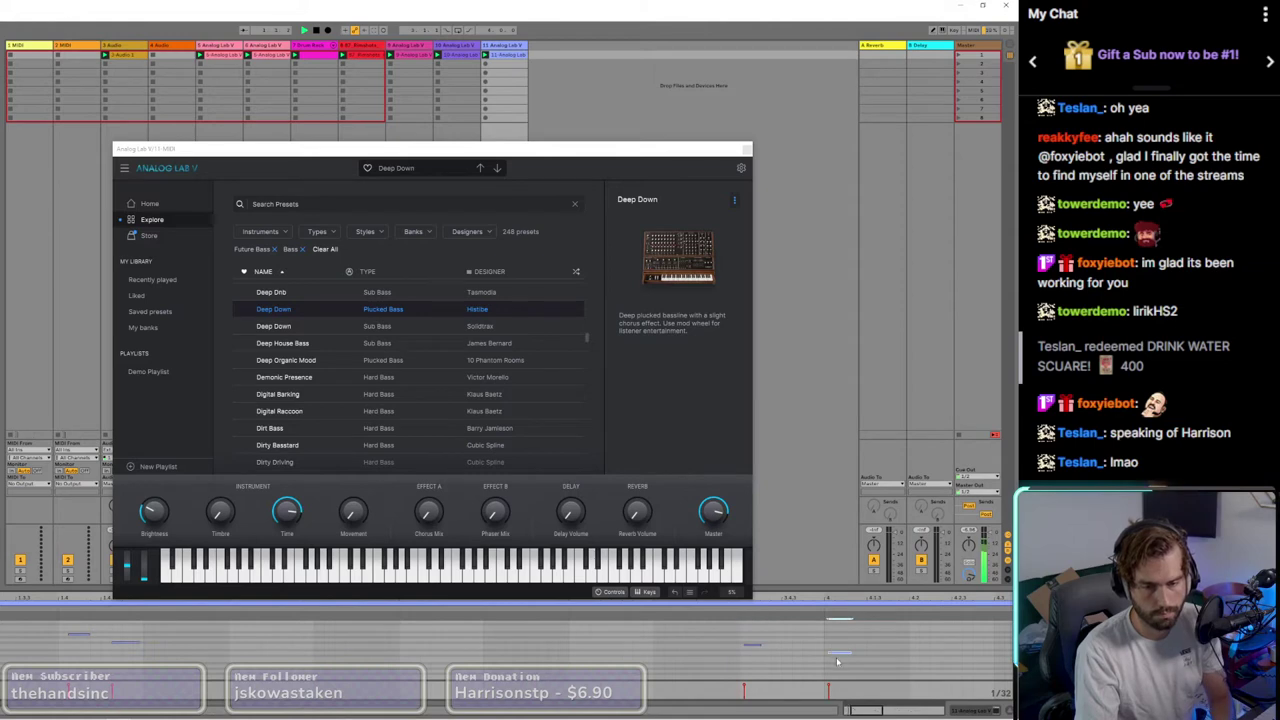
{"action": "scroll", "coordinate": [740, 635], "scroll_direction": "down", "scroll_amount": 3}
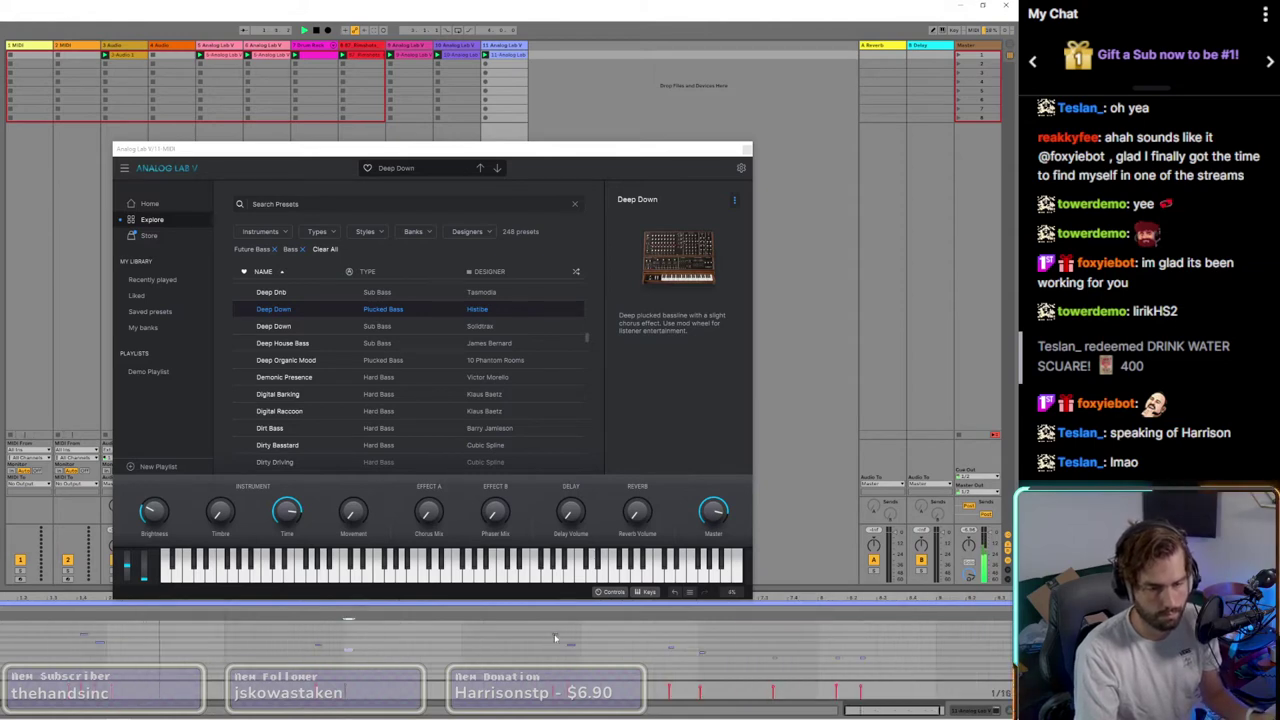
{"action": "scroll", "coordinate": [381, 643], "scroll_direction": "up", "scroll_amount": 2}
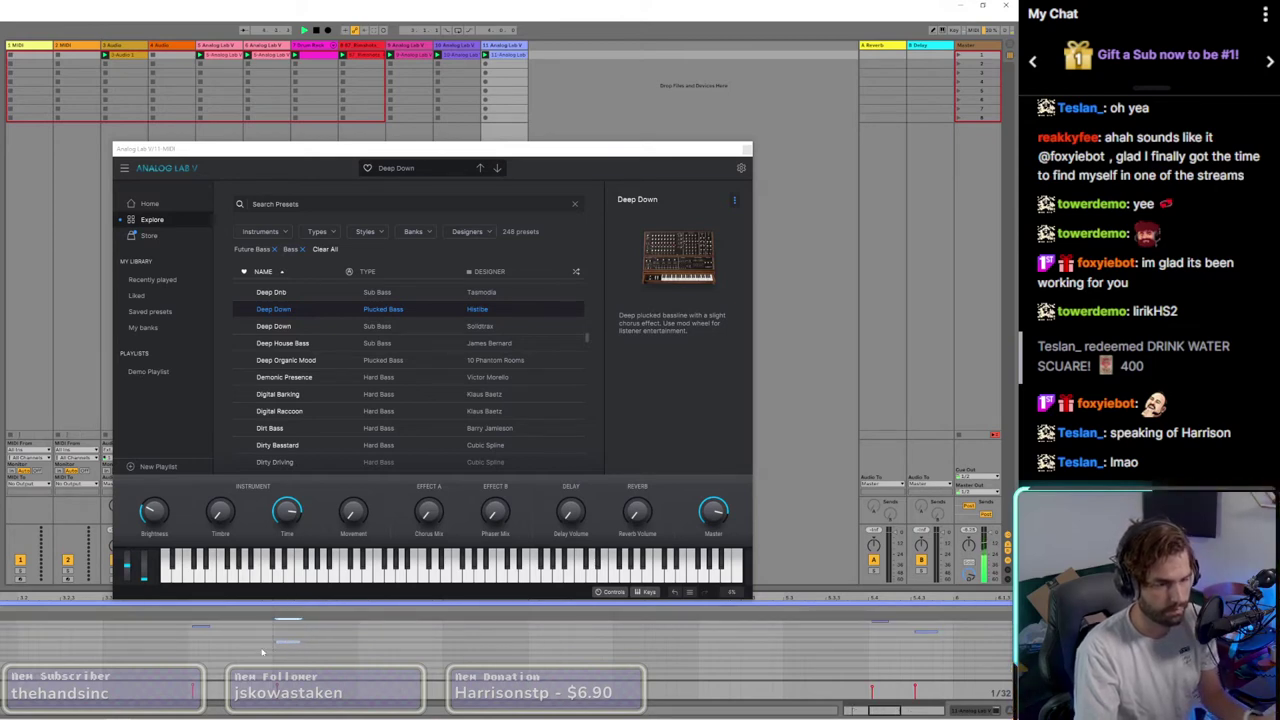
{"action": "scroll", "coordinate": [262, 653], "scroll_direction": "down", "scroll_amount": 3}
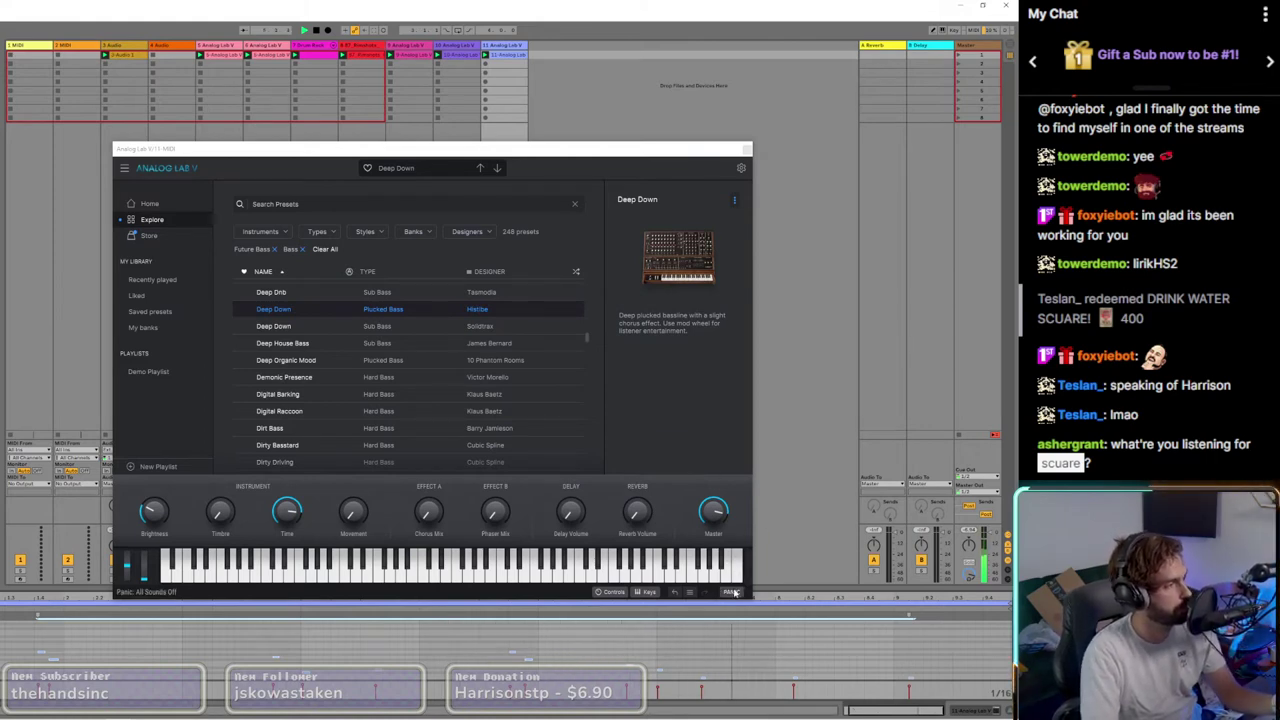
Step: Close the Analog Lab V window and lengthen the isolated low note near the end of track 11's clip
{"action": "mouse_move", "coordinate": [780, 716]}
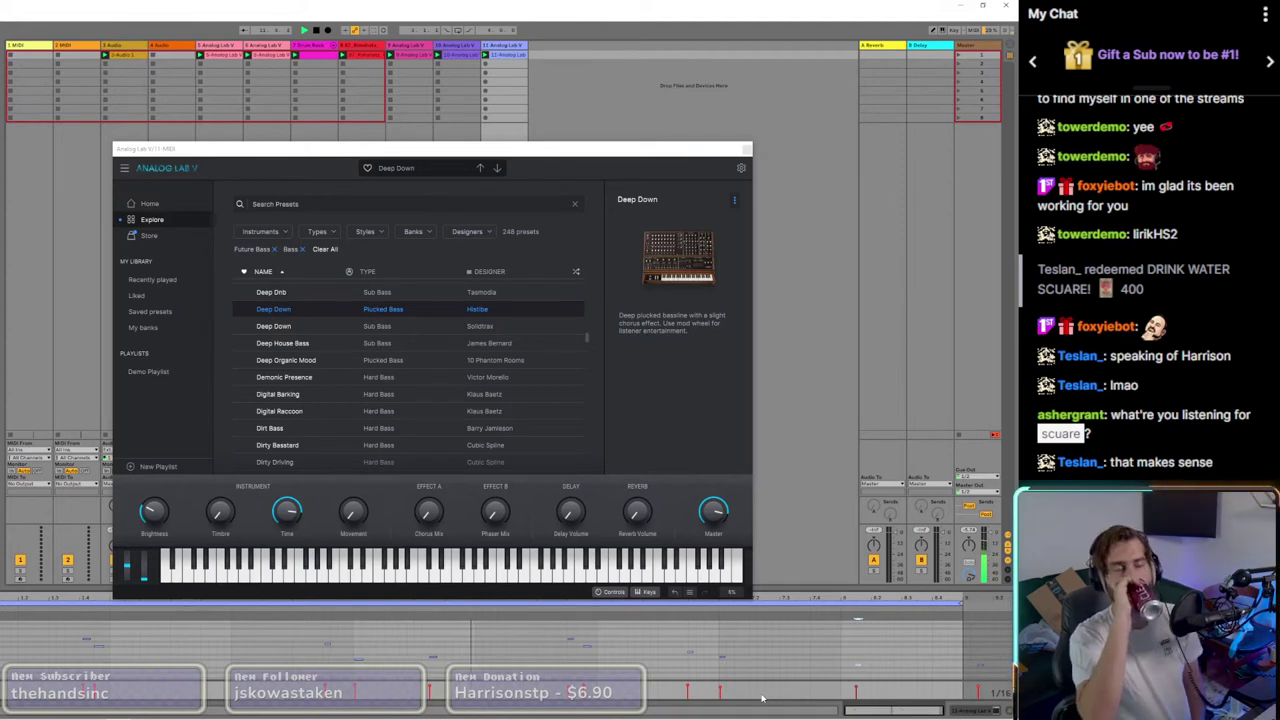
{"action": "left_click", "coordinate": [748, 150]}
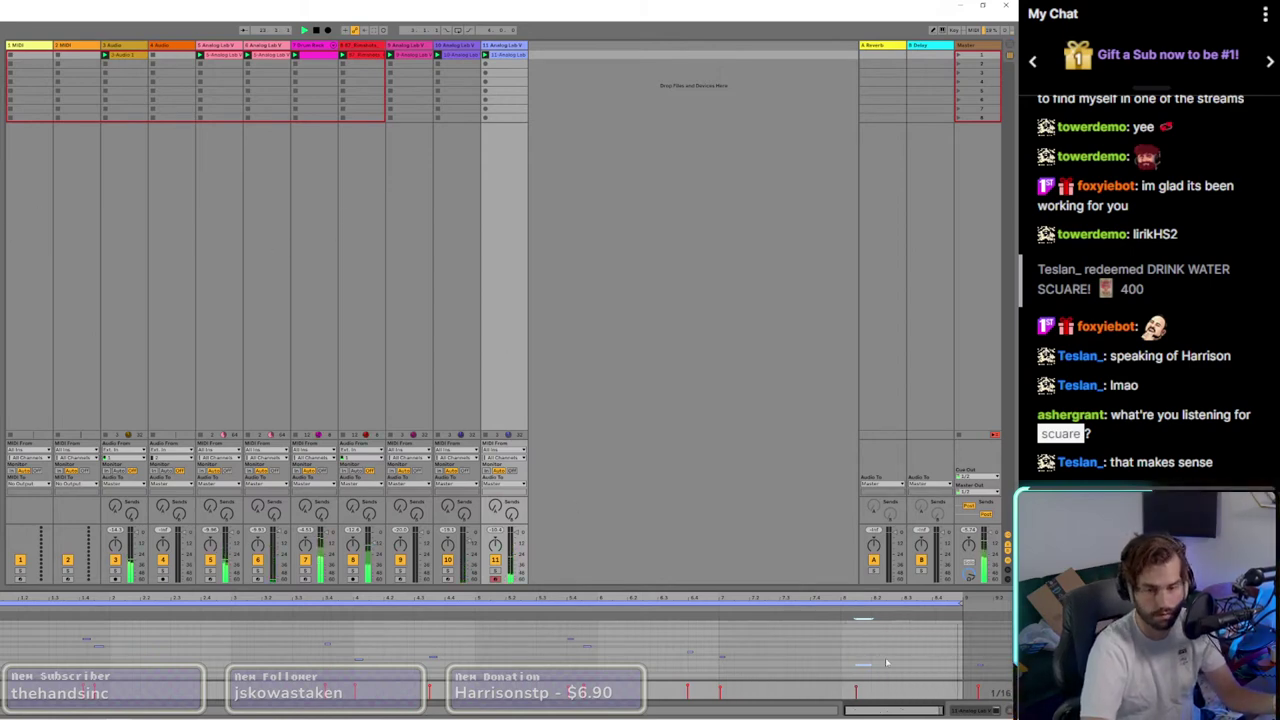
{"action": "left_click_drag", "start_coordinate": [871, 664], "coordinate": [925, 663]}
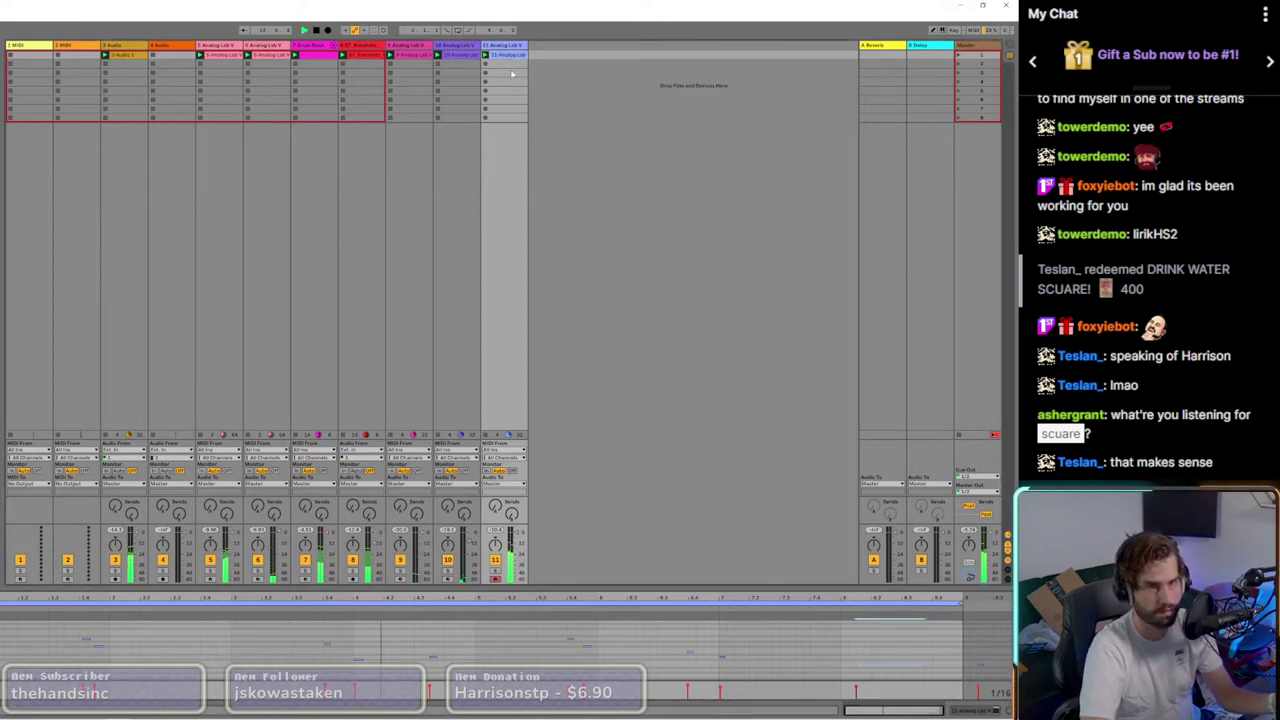
Step: Audition the Deep Down sub bass, Deep House Bass and Deep Organic Mood presets in track 11's Analog Lab V
{"action": "left_click", "coordinate": [966, 709]}
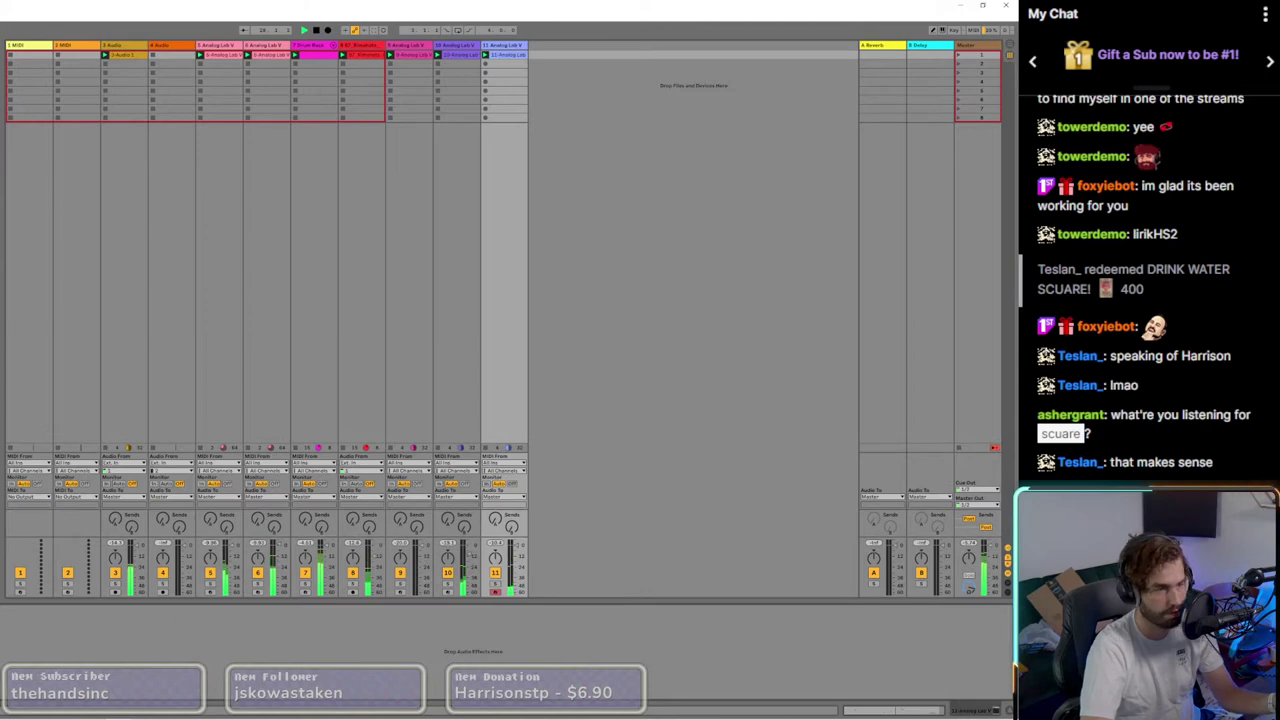
{"action": "key", "text": "ctrl+alt+p"}
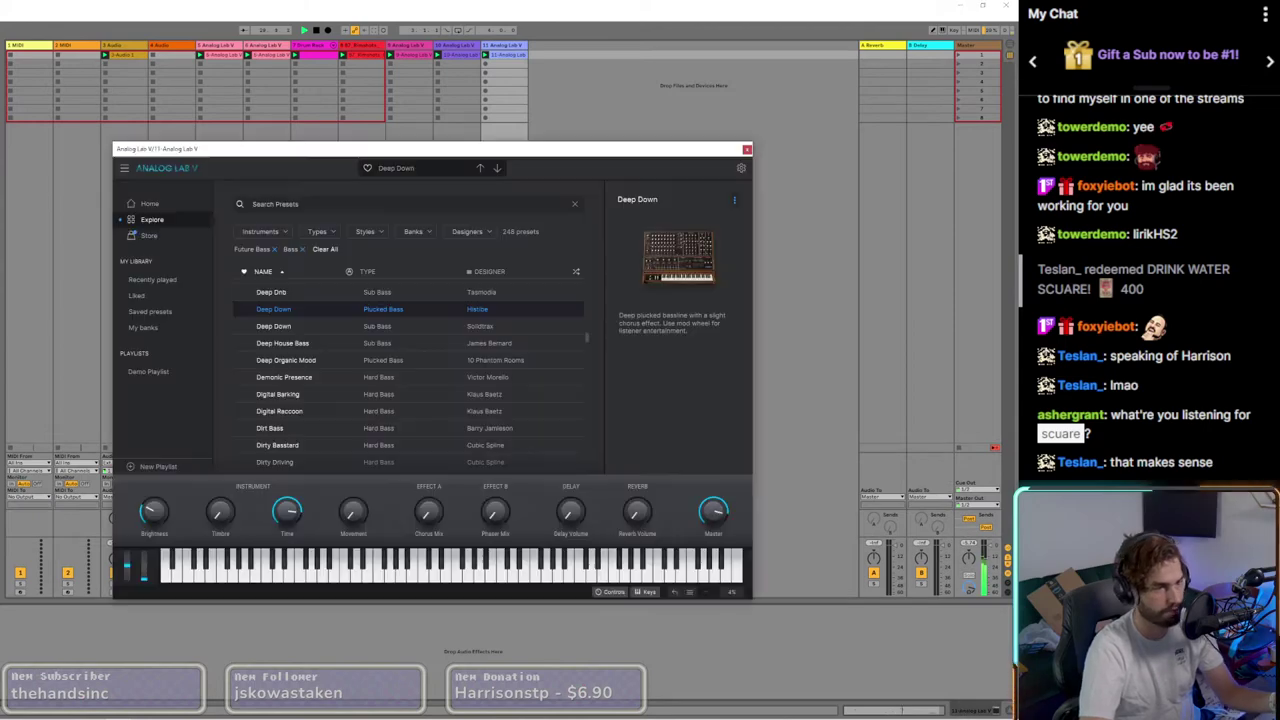
{"action": "left_click", "coordinate": [296, 327]}
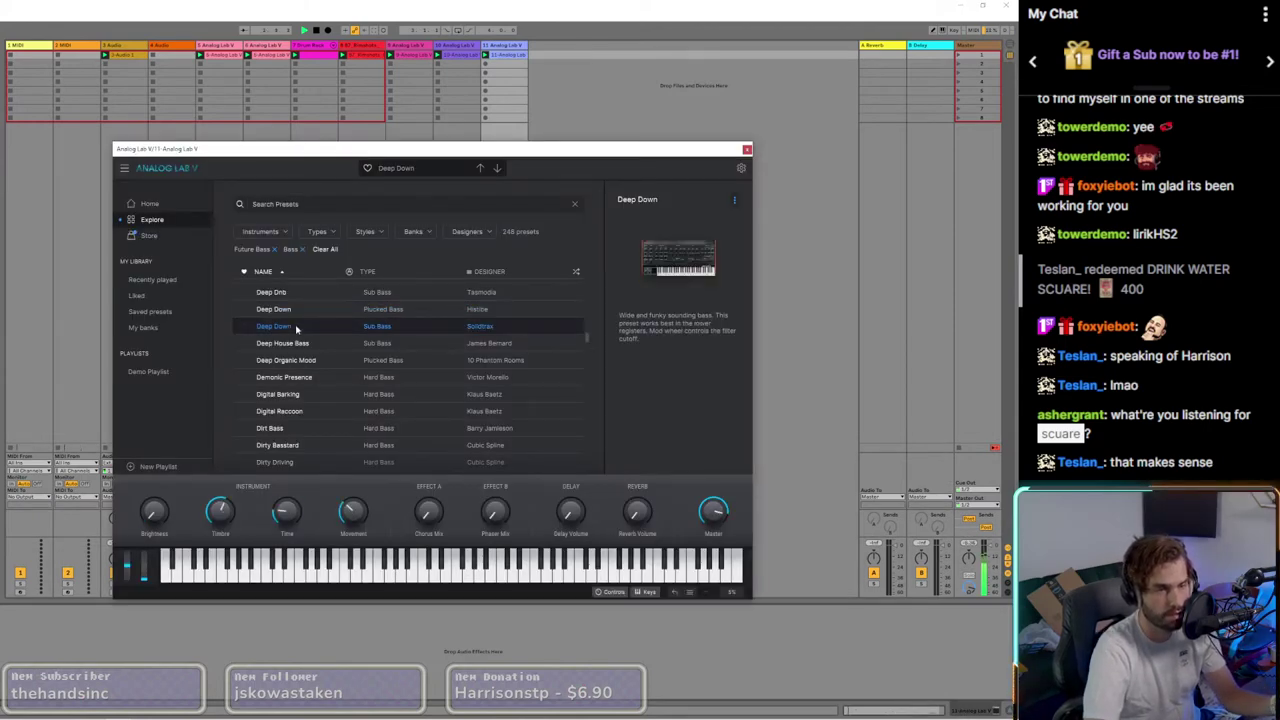
{"action": "left_click", "coordinate": [296, 344]}
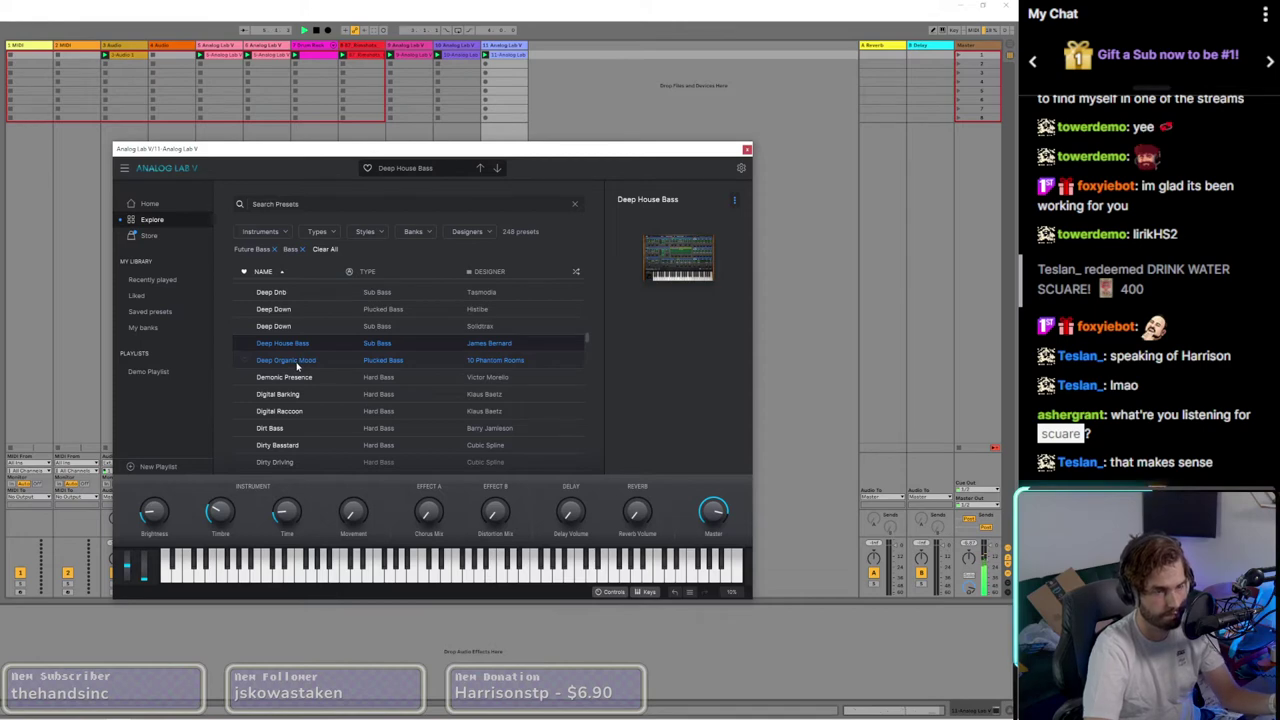
{"action": "left_click", "coordinate": [296, 366]}
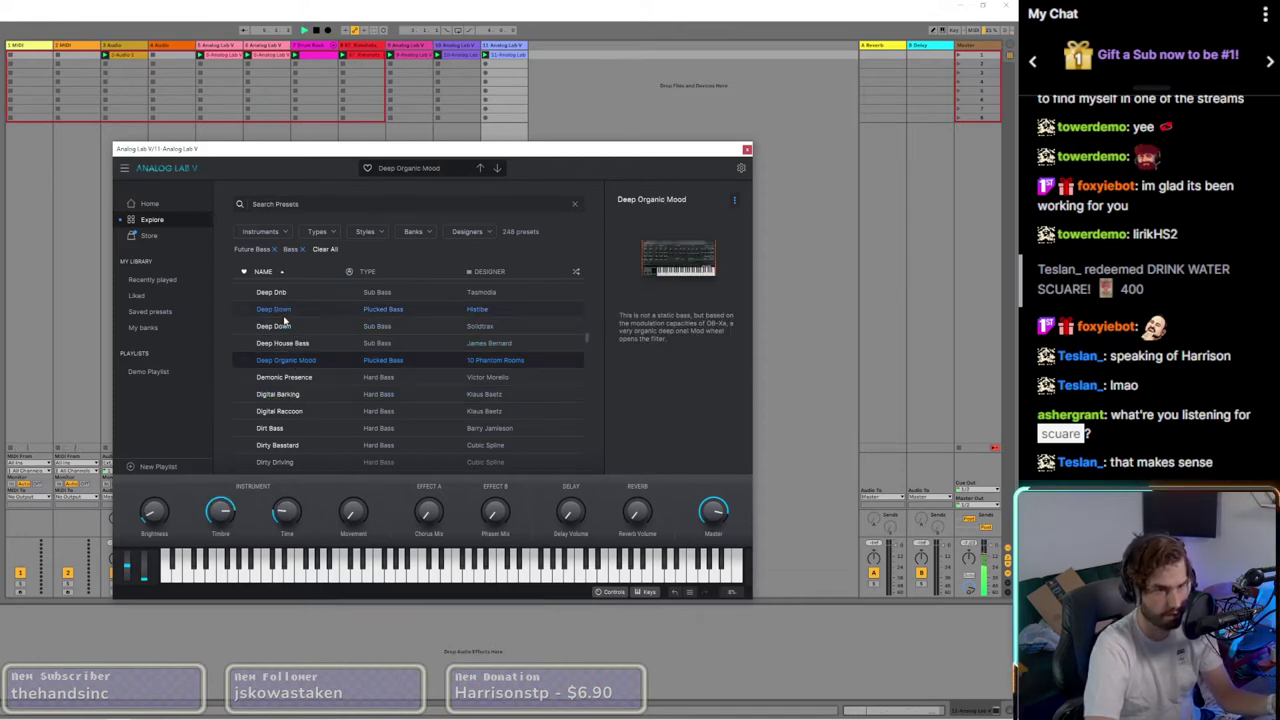
{"action": "left_click", "coordinate": [747, 149]}
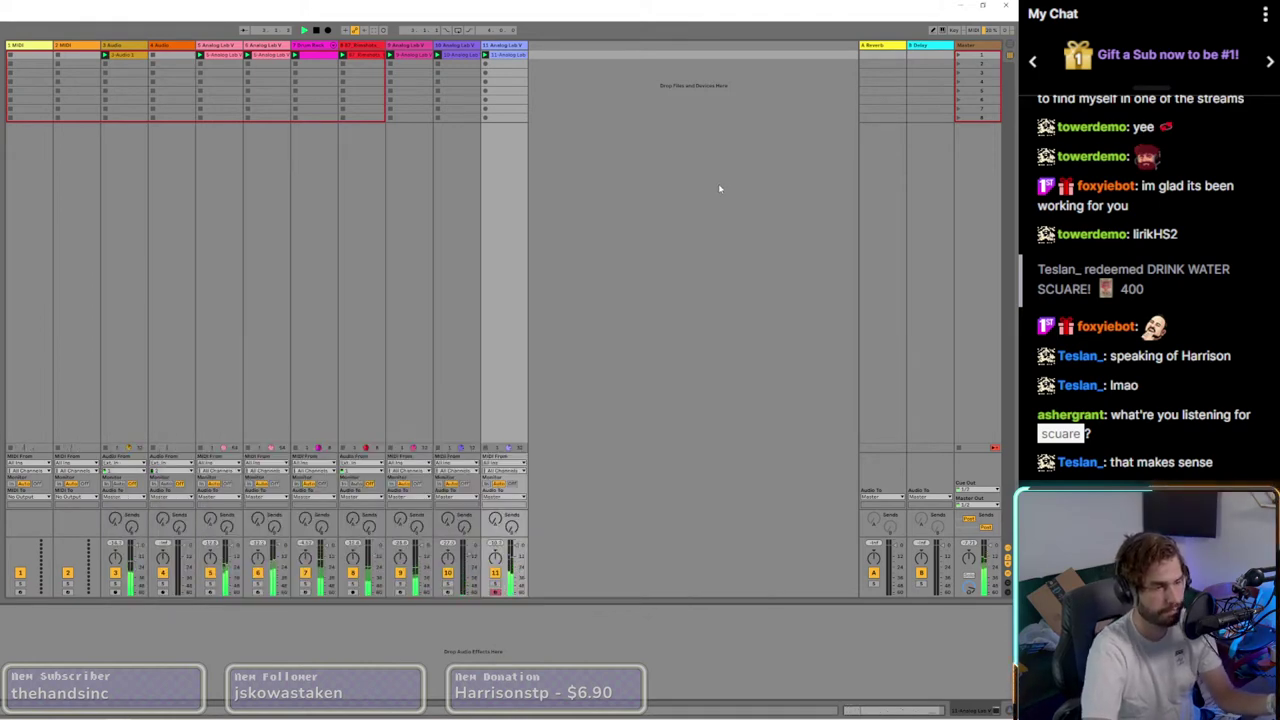
Step: Check the first notes in track 11's bass clip and mute the vocal on track 3
{"action": "left_click", "coordinate": [515, 57]}
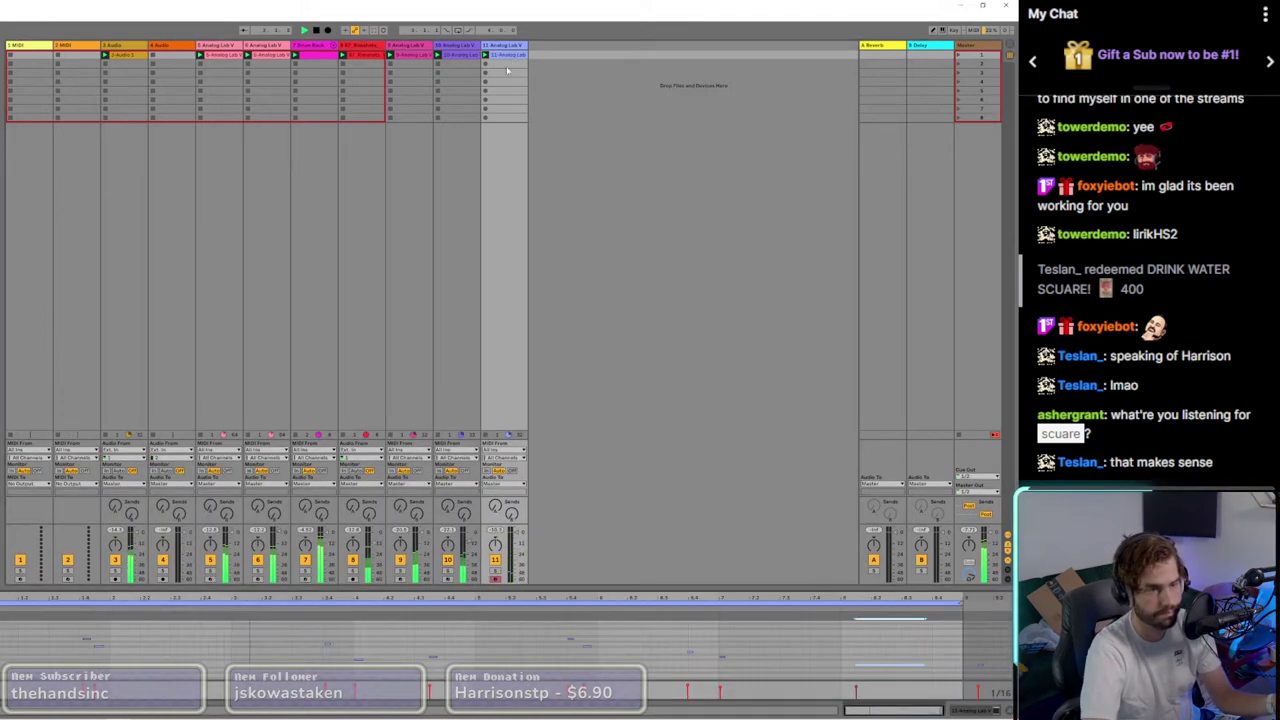
{"action": "left_click", "coordinate": [87, 640]}
{"action": "scroll", "coordinate": [87, 643], "scroll_direction": "up", "scroll_amount": 3}
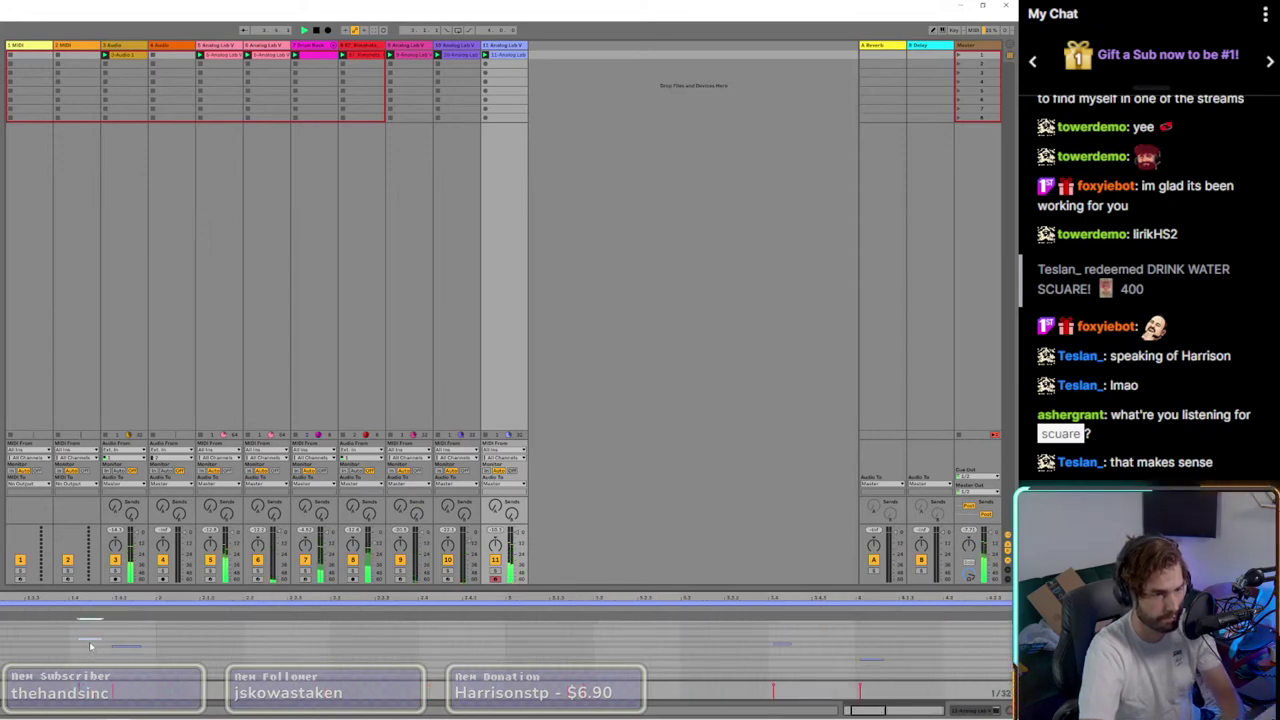
{"action": "scroll", "coordinate": [180, 640], "scroll_direction": "down", "scroll_amount": 2}
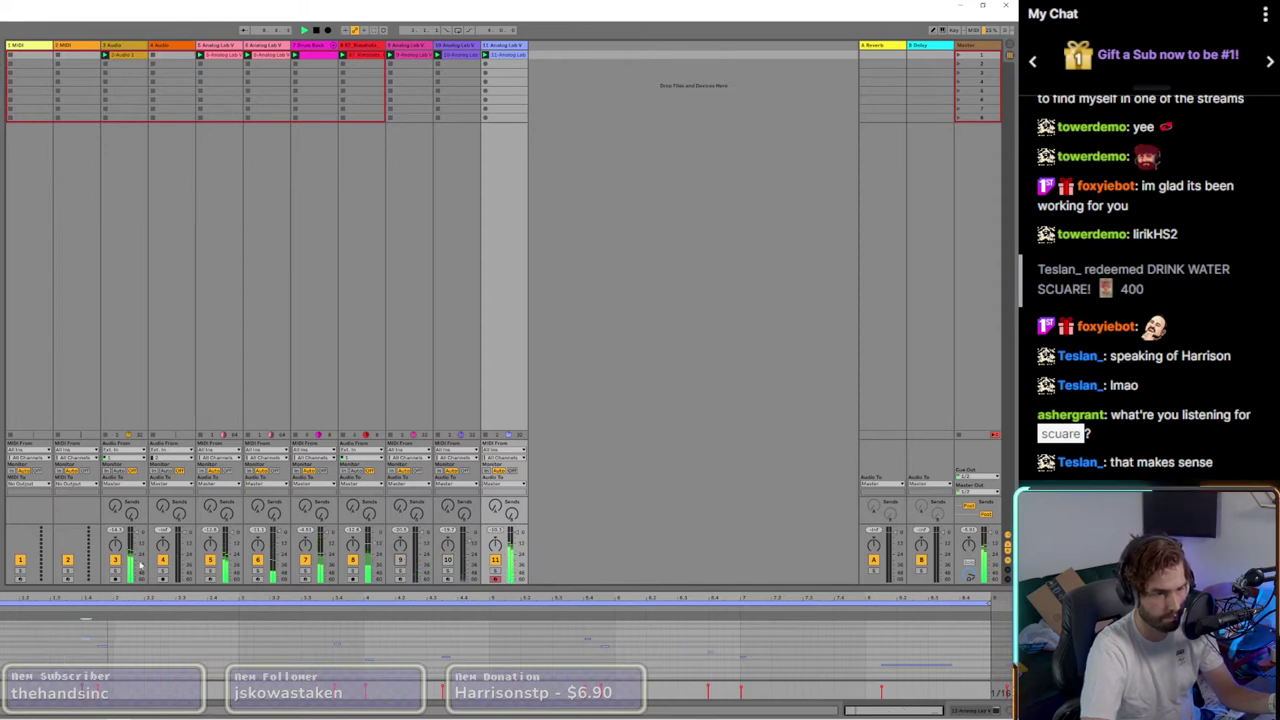
{"action": "left_click", "coordinate": [116, 560]}
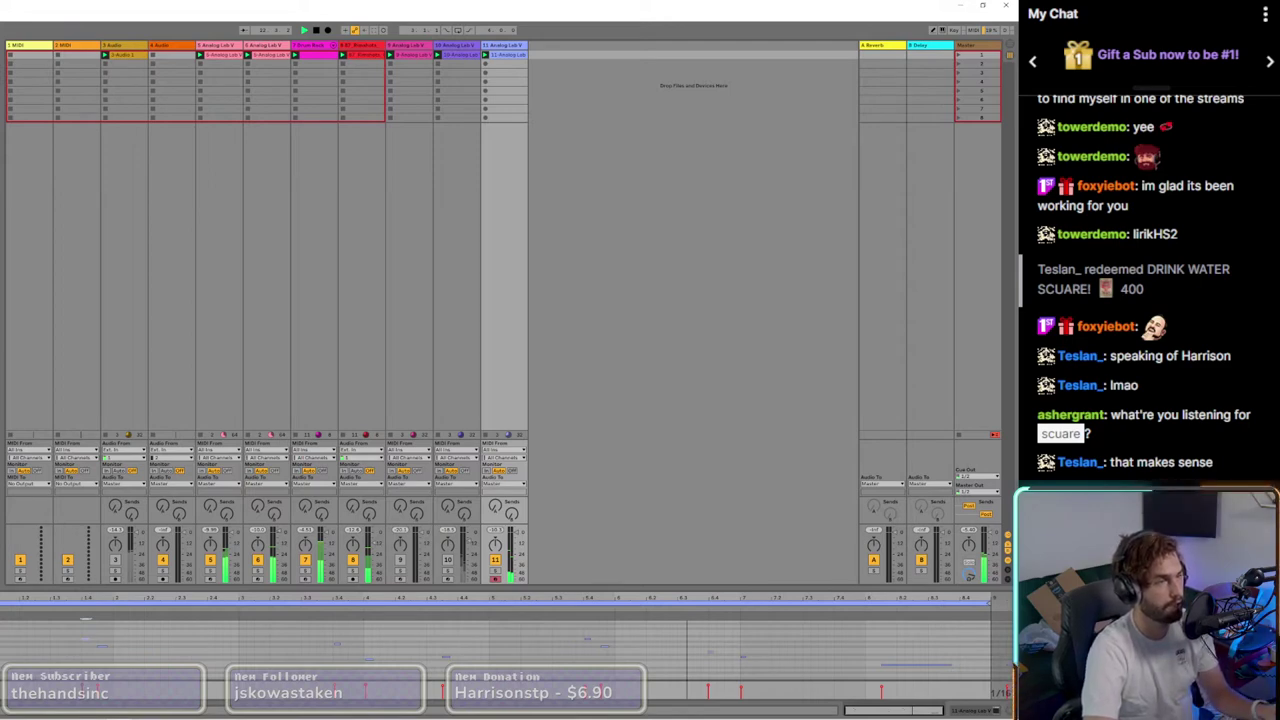
Step: Add a twelfth track with Analog Lab V and a thirteenth track with a Drum Rack
{"action": "key", "text": "ctrl+d"}
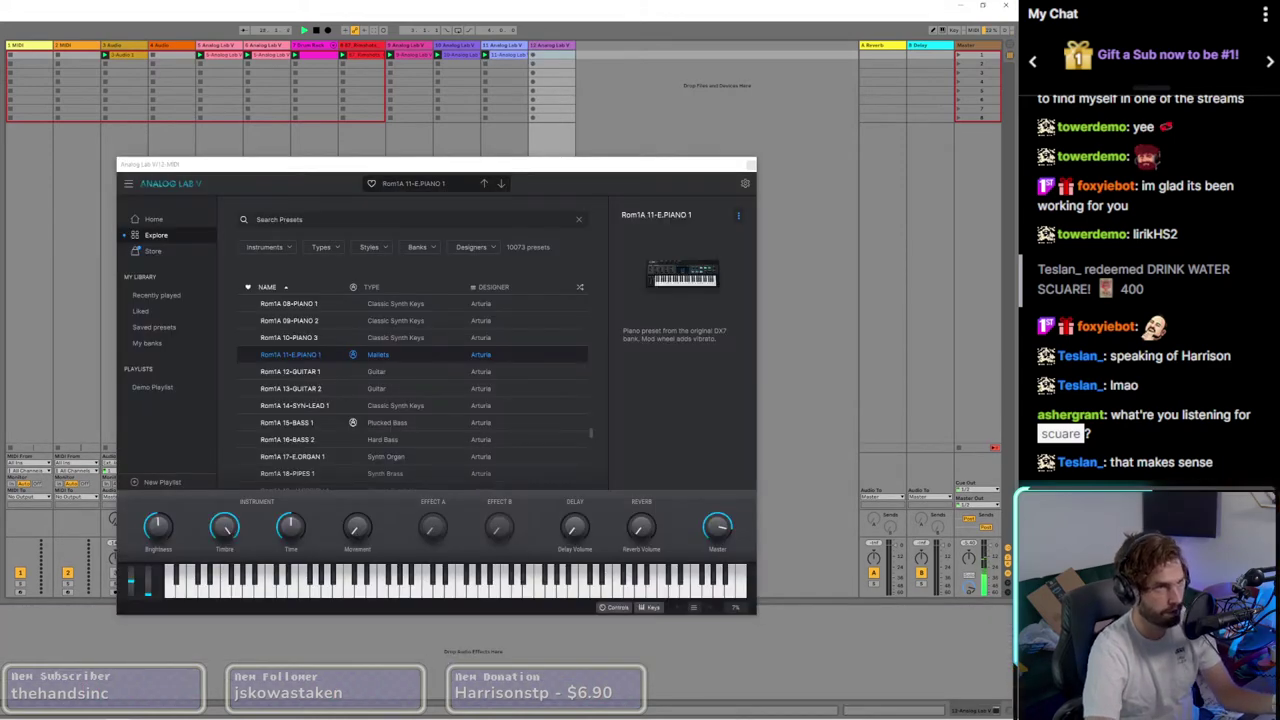
{"action": "left_click_drag", "start_coordinate": [598, 59], "coordinate": [598, 59]}
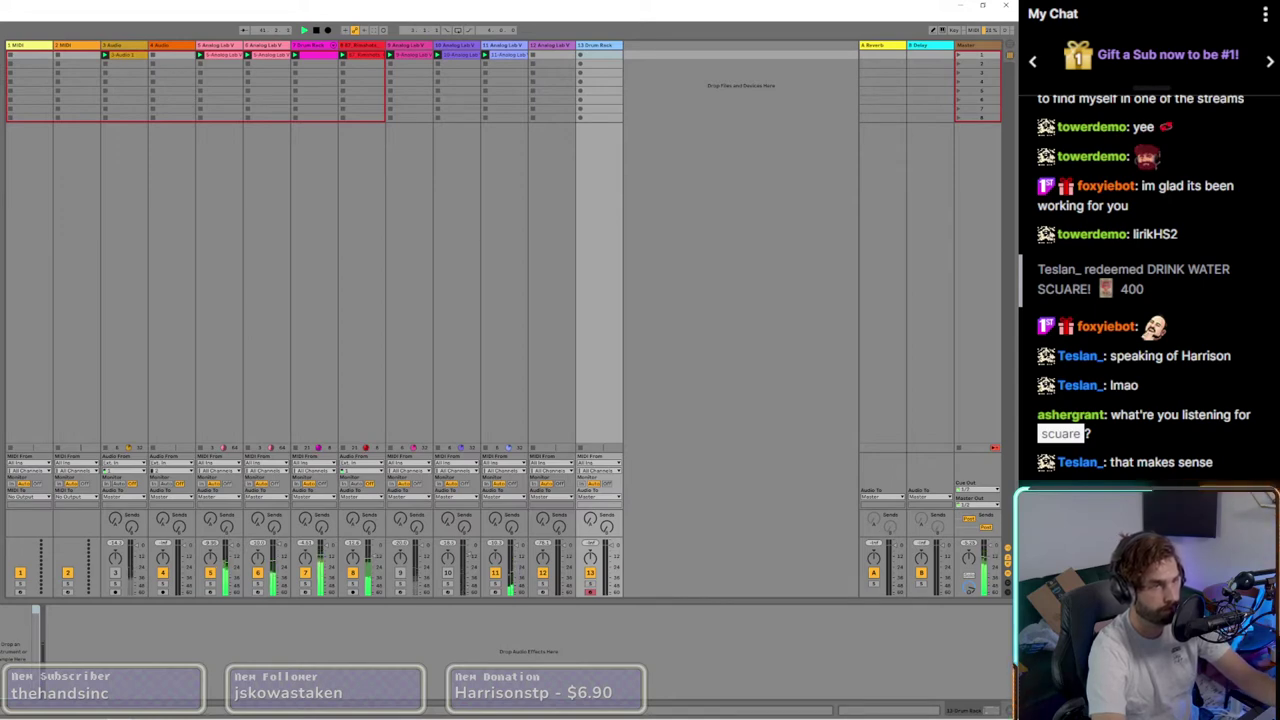
Step: Try out 808 samples in track 13's Drum Rack, trimming the end of one, and load a different 808
{"action": "left_click", "coordinate": [107, 434]}
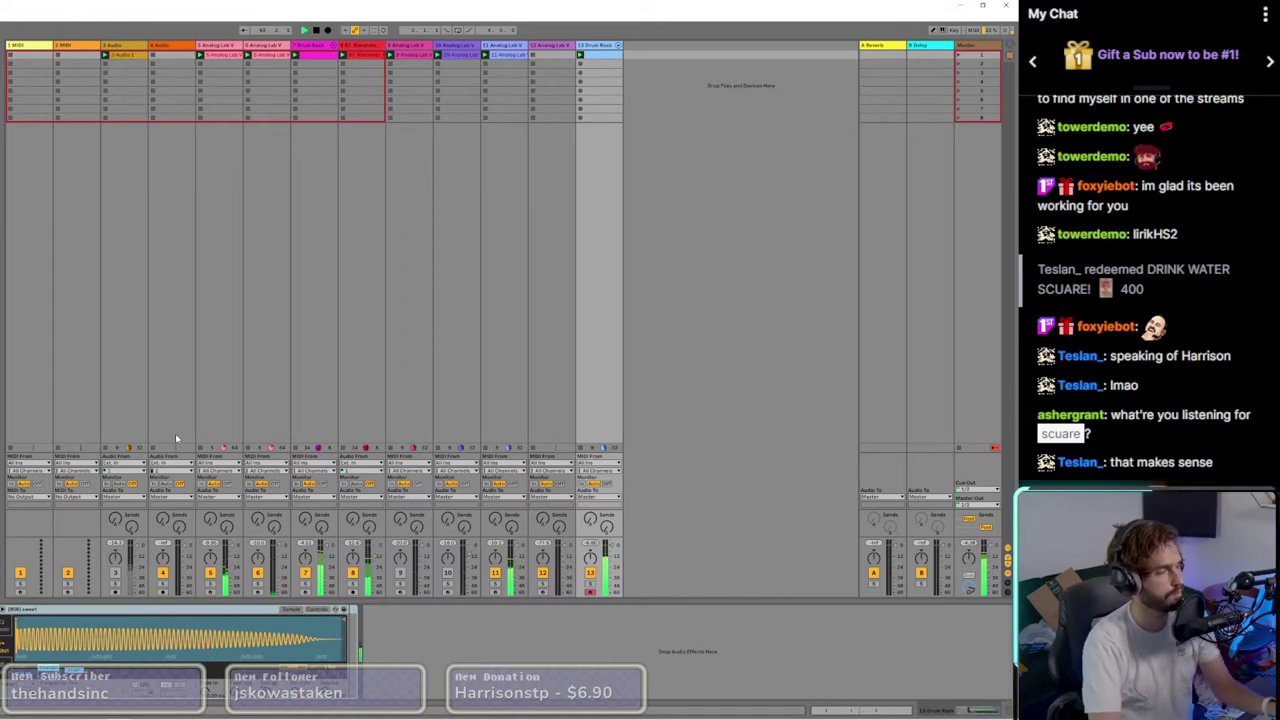
{"action": "mouse_move", "coordinate": [175, 719]}
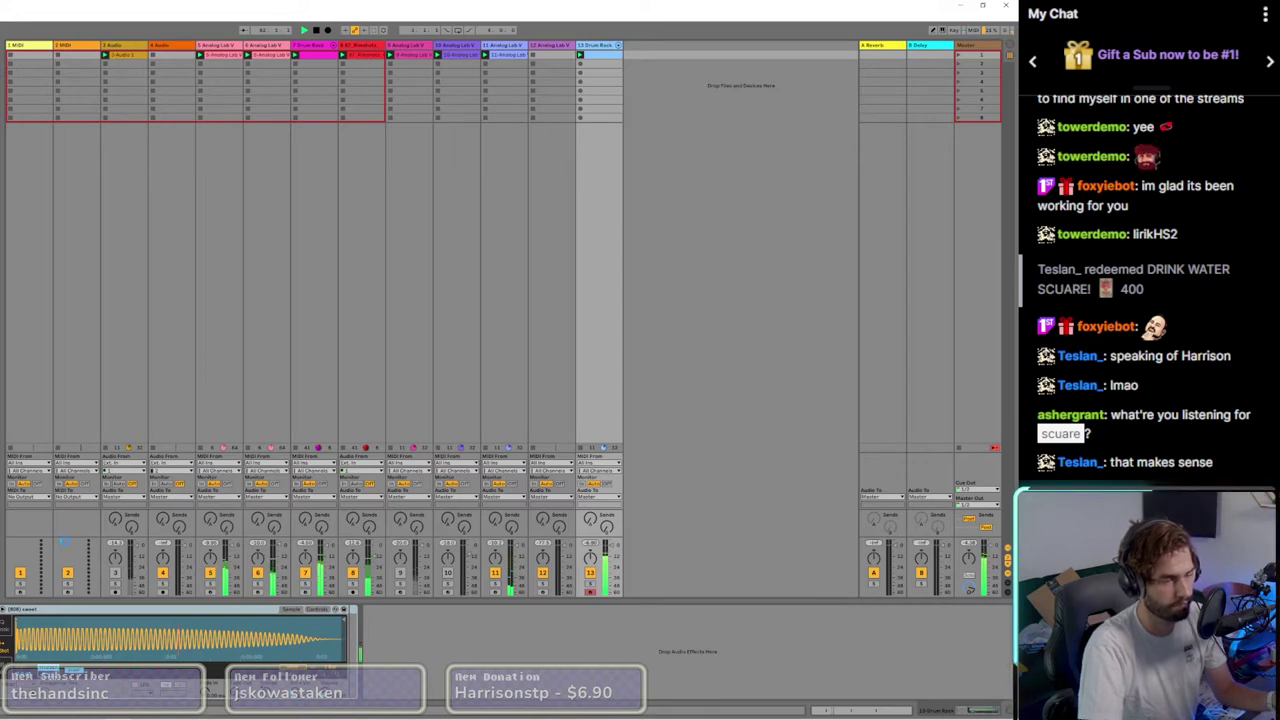
{"action": "left_click", "coordinate": [88, 483]}
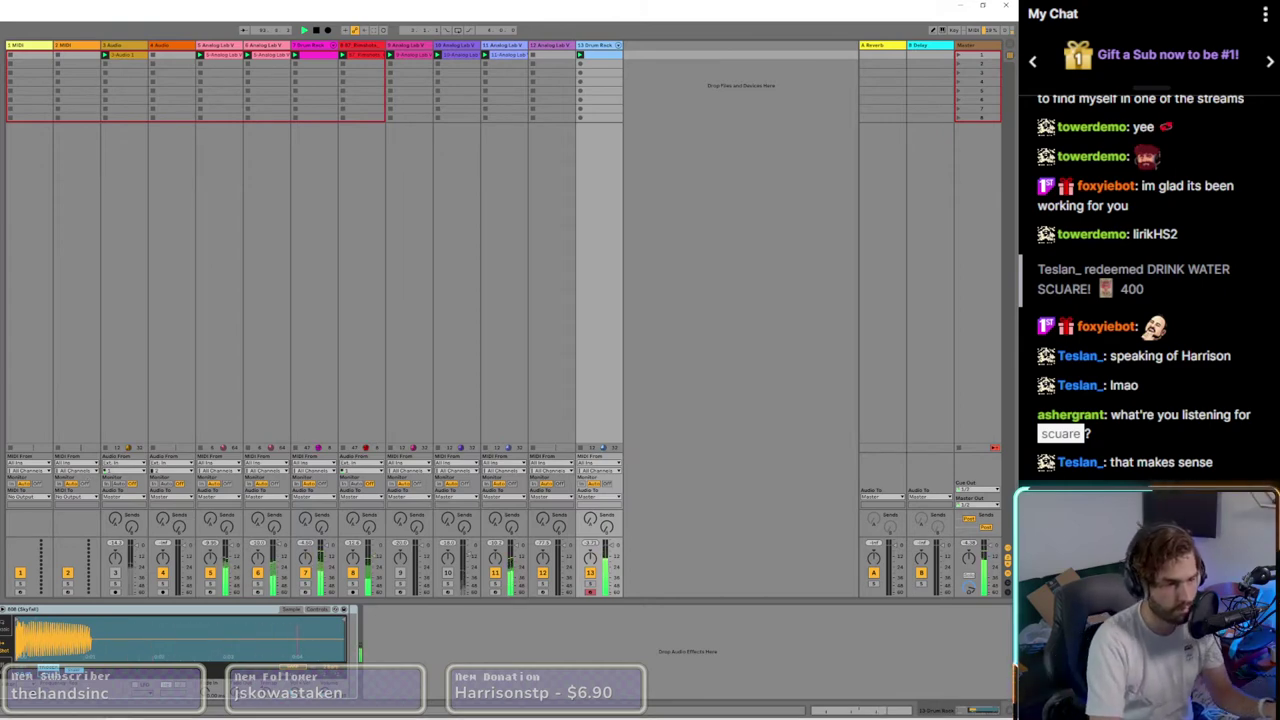
{"action": "left_click_drag", "start_coordinate": [343, 617], "coordinate": [66, 618]}
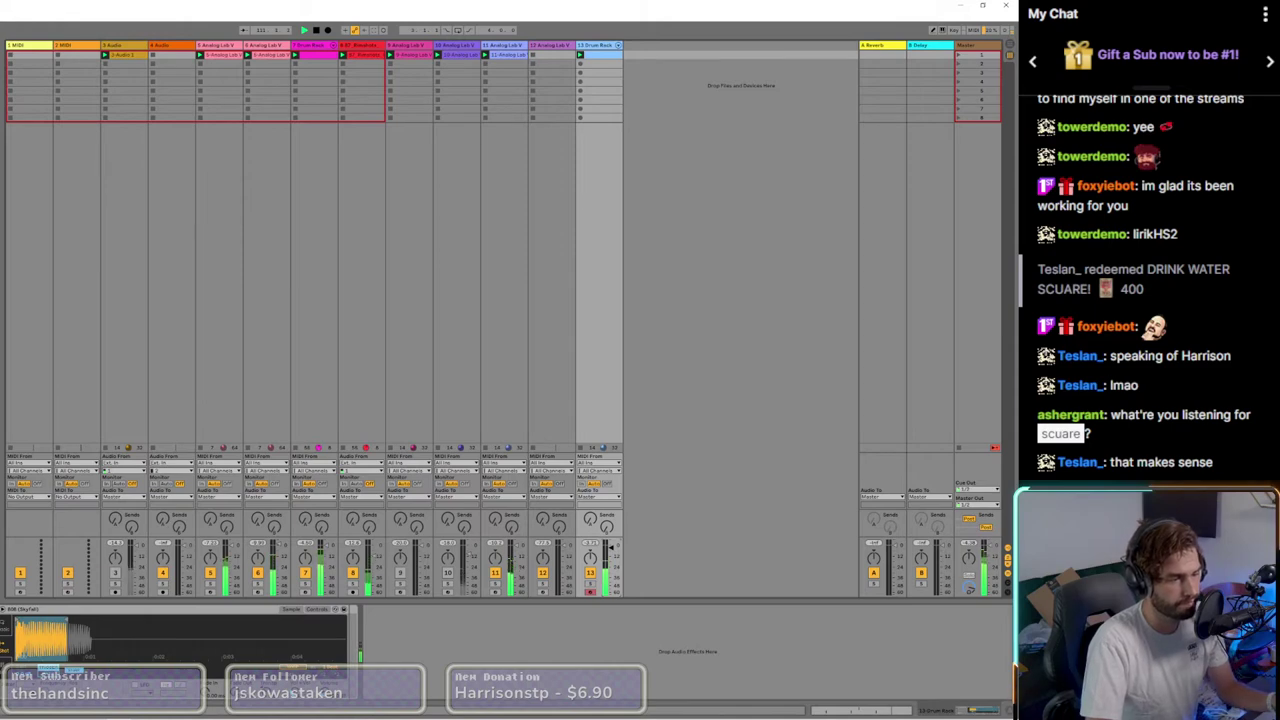
{"action": "left_click_drag", "start_coordinate": [0, 342], "coordinate": [53, 640]}
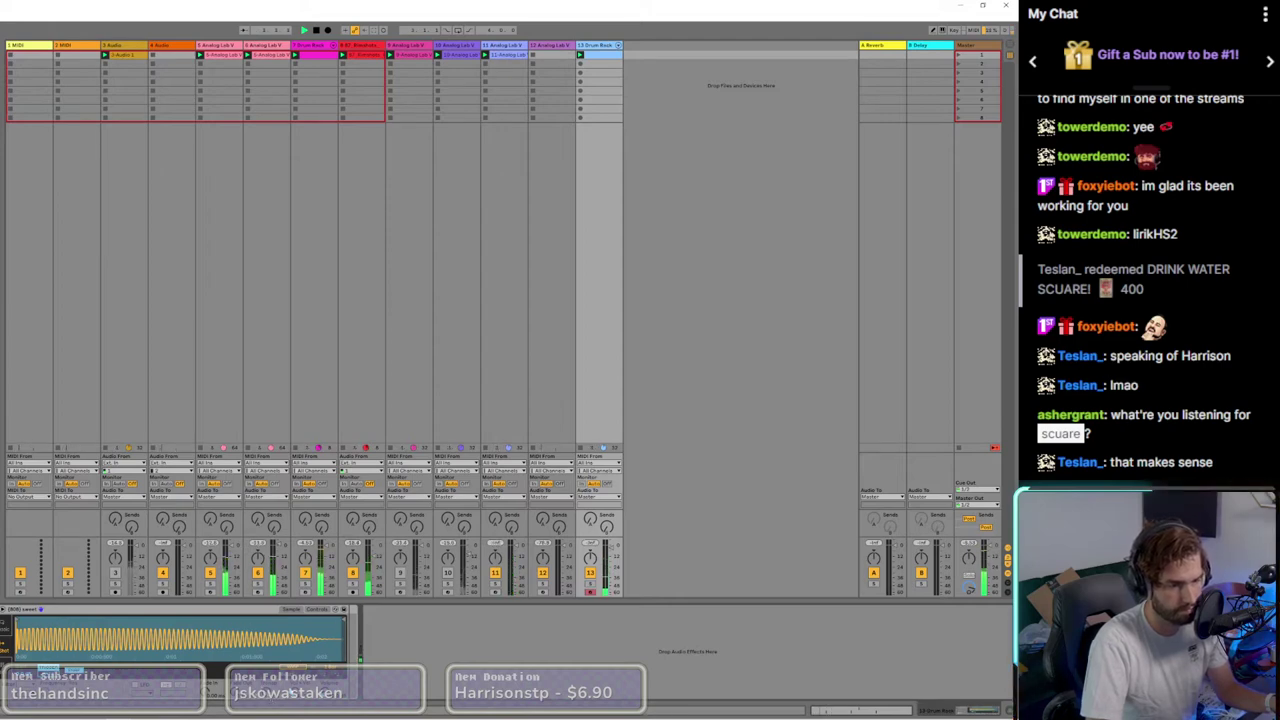
{"action": "left_click", "coordinate": [297, 678]}
{"action": "left_click", "coordinate": [299, 672]}
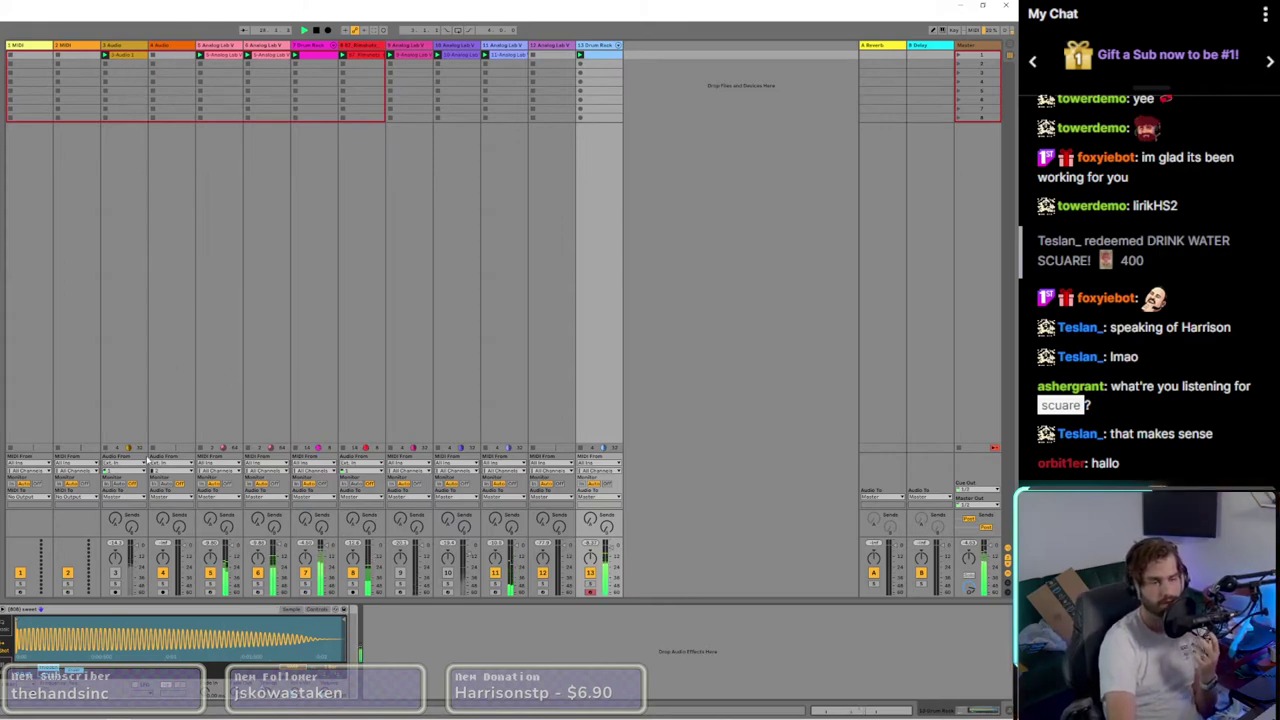
Step: Arm audio track 3, record a new vocal take into its second clip slot and disarm the track
{"action": "left_click", "coordinate": [115, 591]}
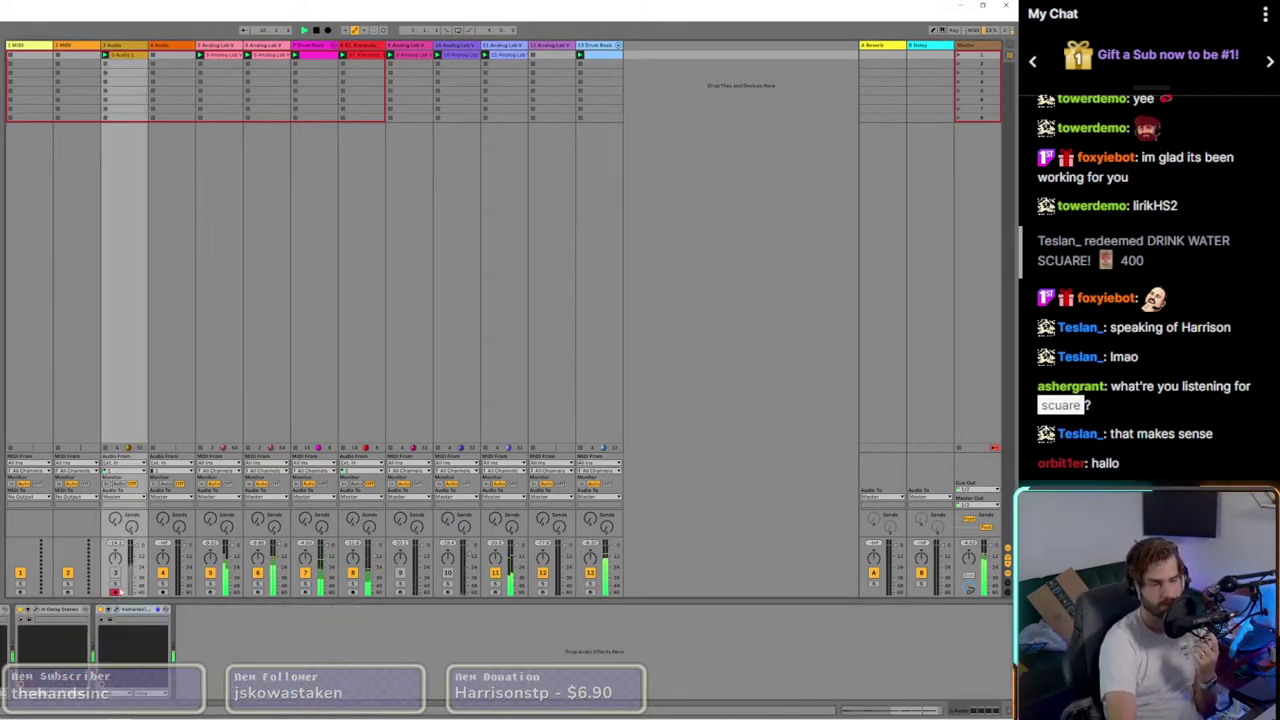
{"action": "left_click", "coordinate": [105, 64]}
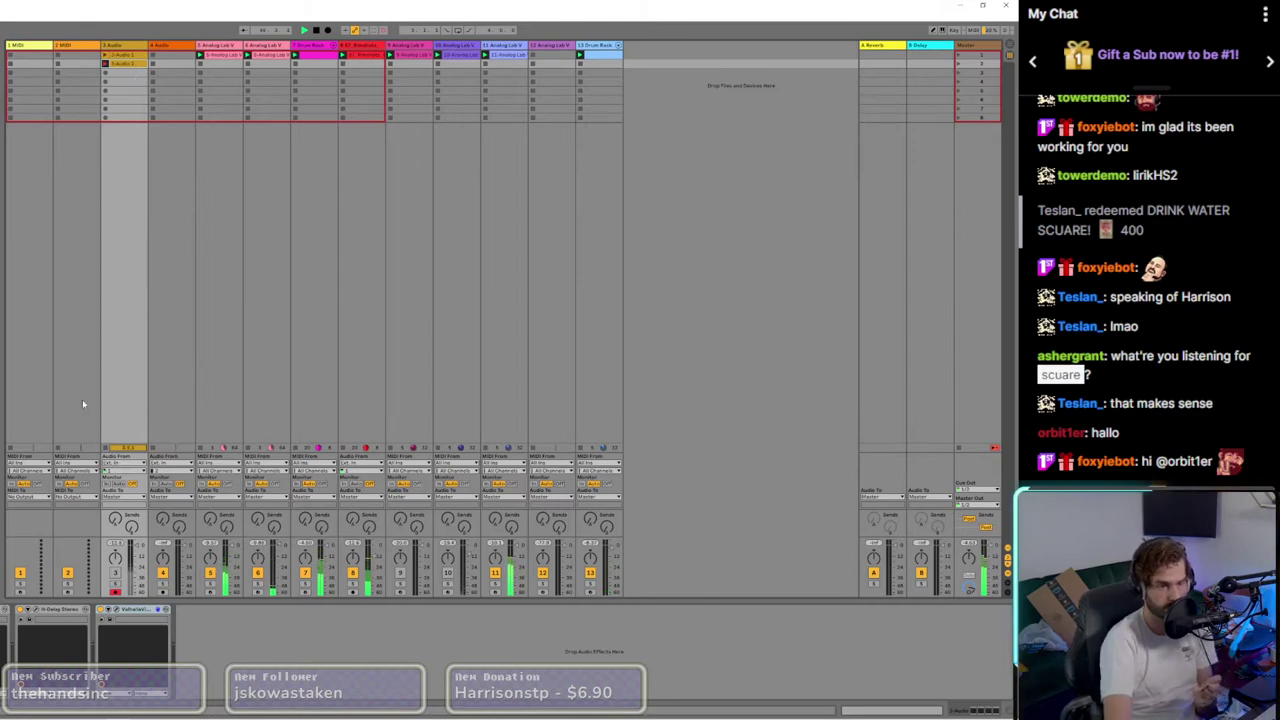
{"action": "left_click", "coordinate": [115, 591]}
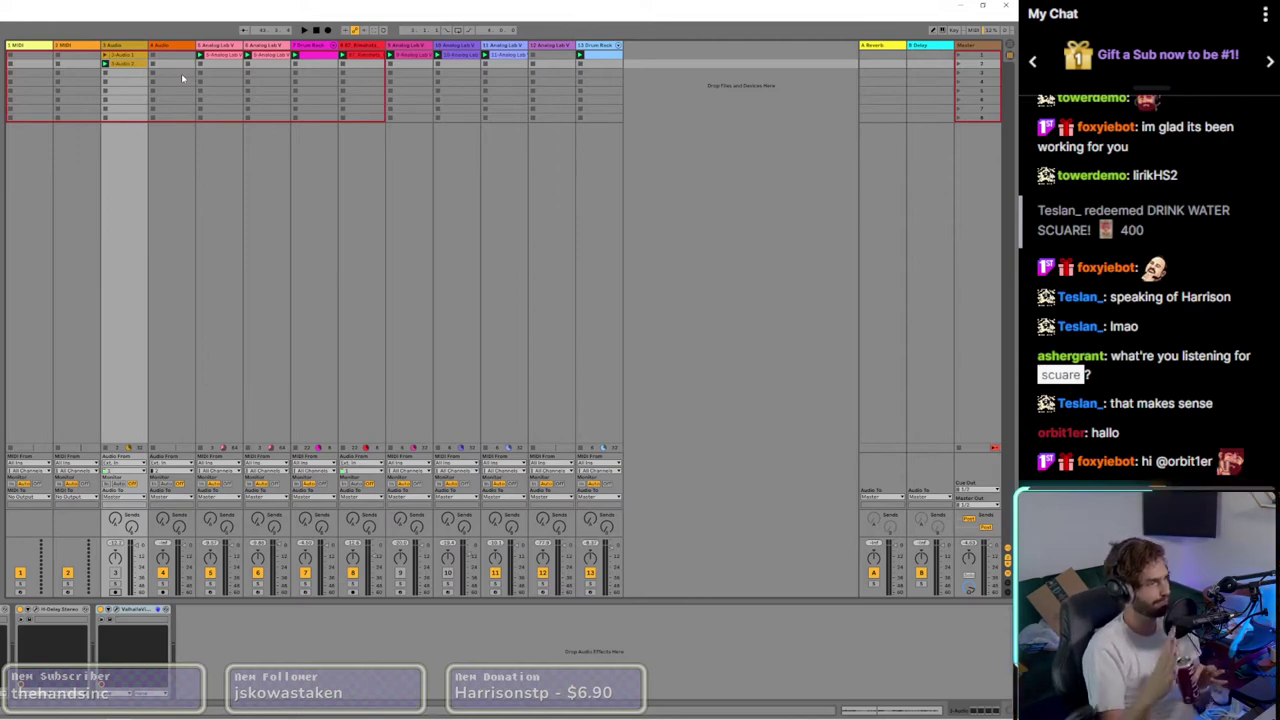
Step: Play back the new vocal take with track 3 unmuted and open its waveform at the clip's start
{"action": "left_click", "coordinate": [104, 63]}
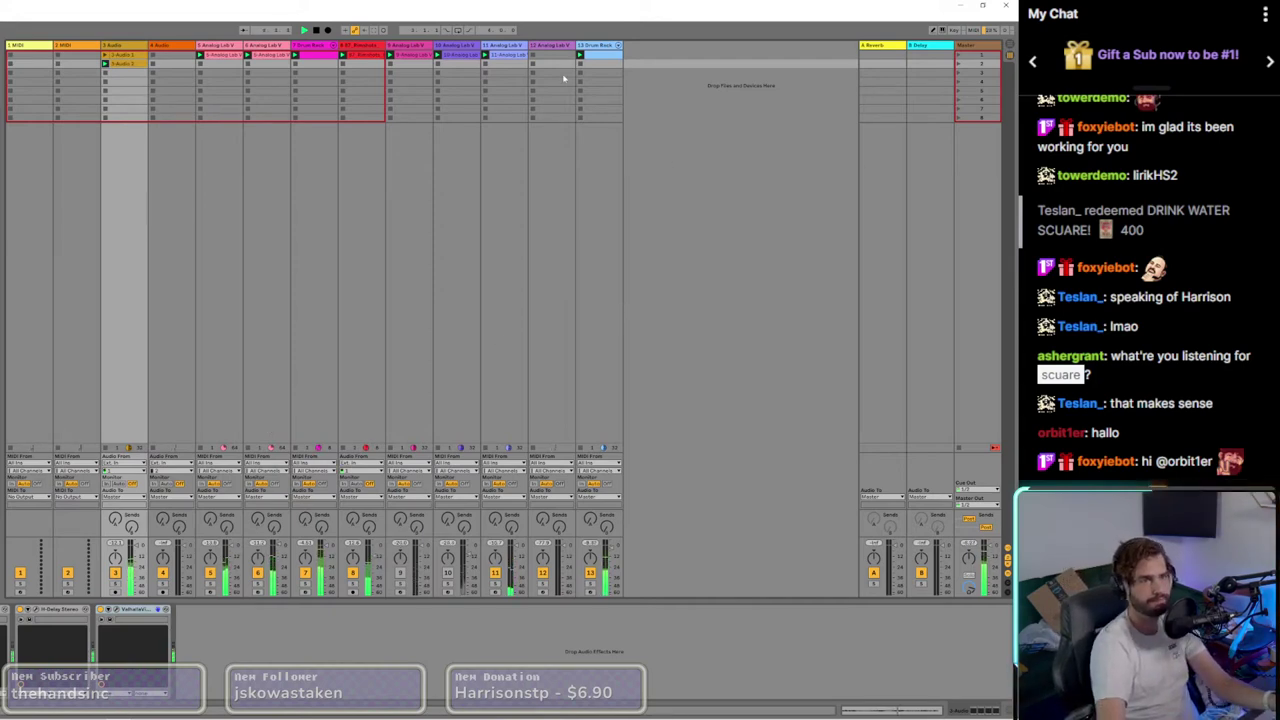
{"action": "double_click", "coordinate": [135, 63]}
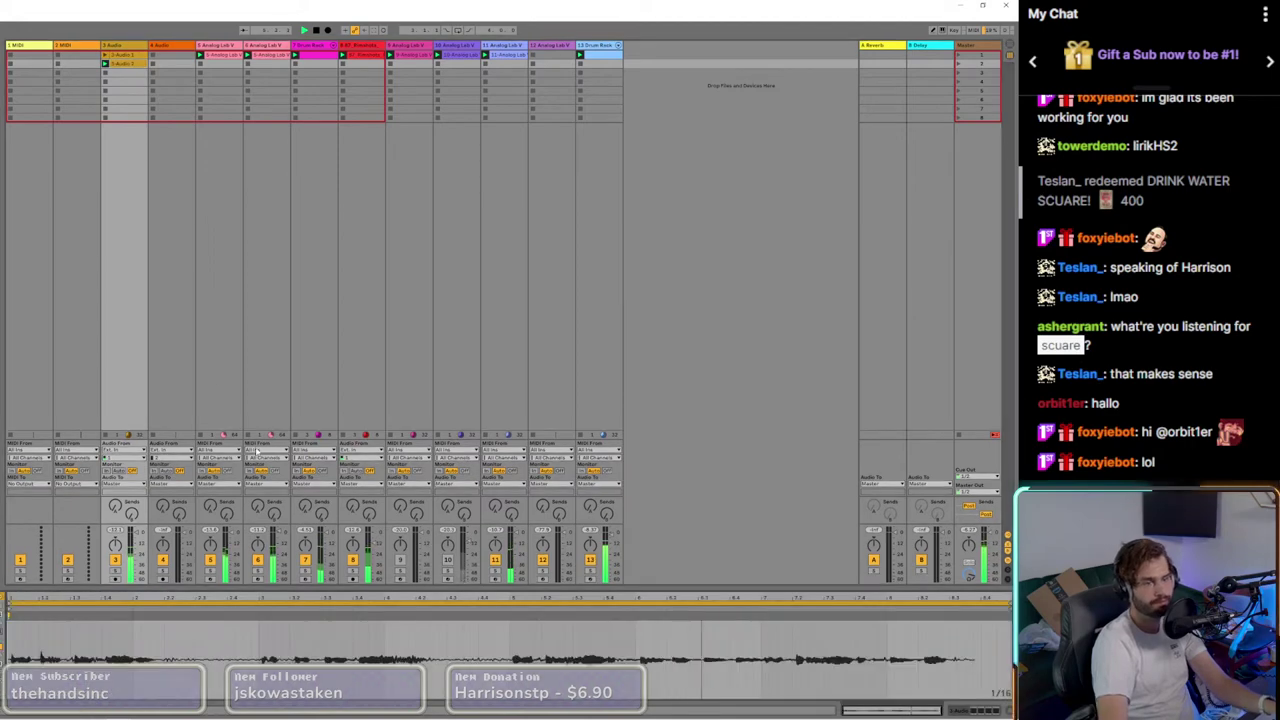
{"action": "scroll", "coordinate": [10, 630], "scroll_direction": "up", "scroll_amount": 3}
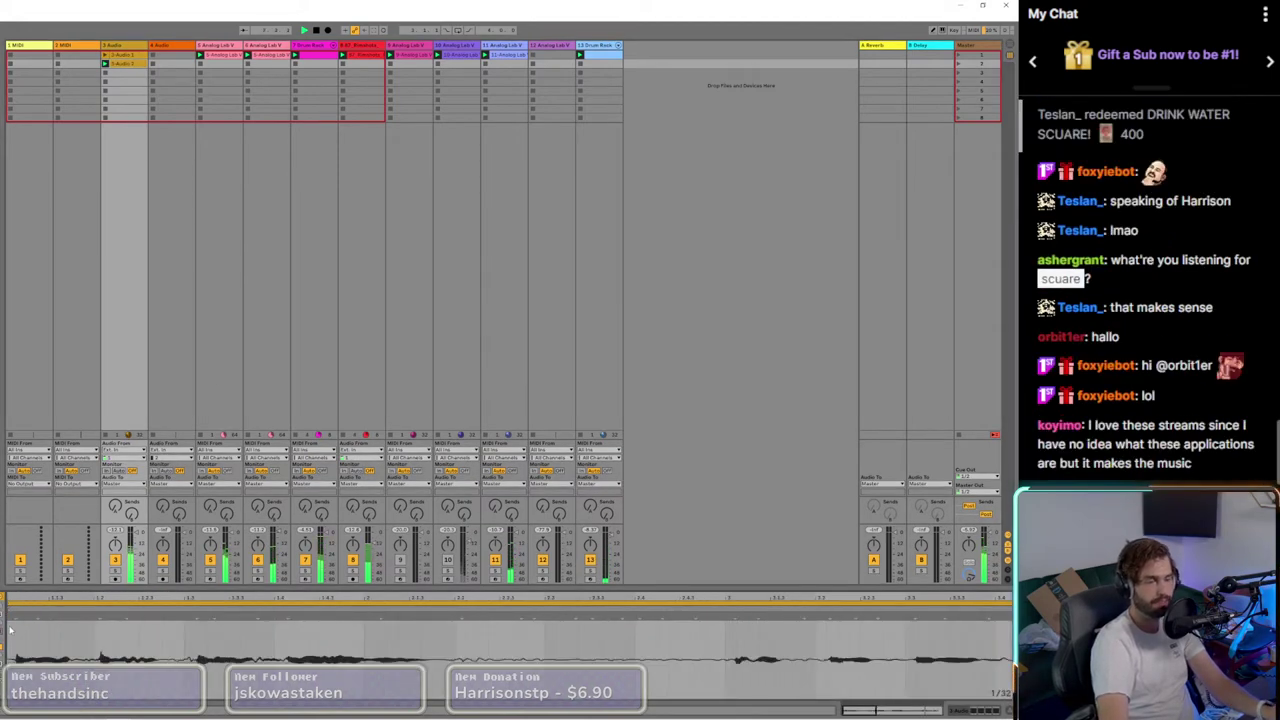
Step: Stop the session playback and start recording the playing session clips into the Arrangement from the beginning
{"action": "scroll", "coordinate": [10, 630], "scroll_direction": "down", "scroll_amount": 3}
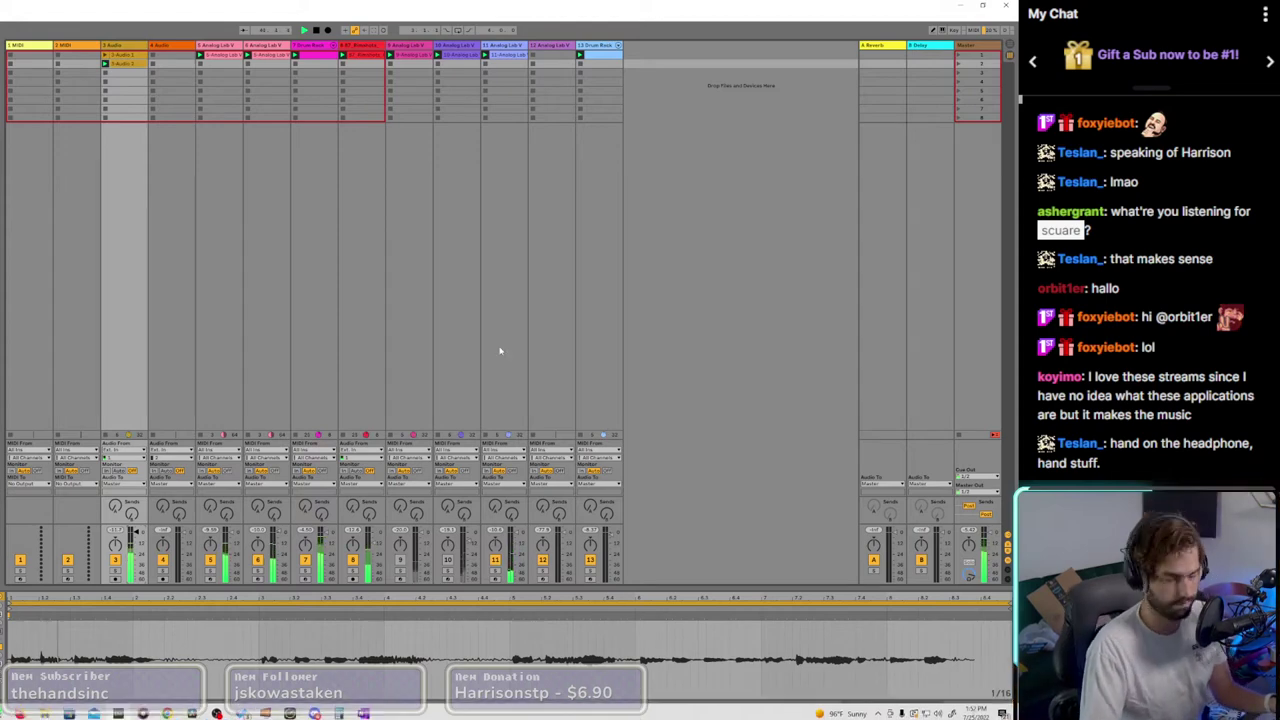
{"action": "left_click", "coordinate": [316, 31]}
{"action": "key", "text": "Tab"}
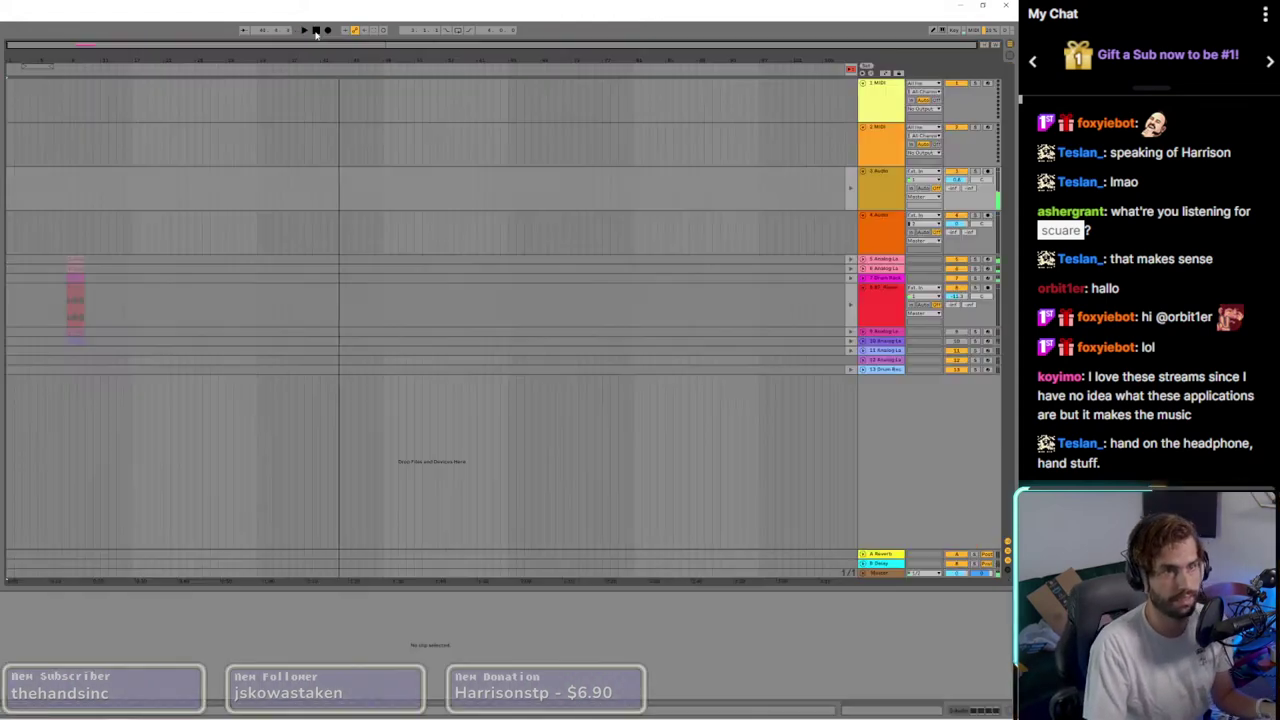
{"action": "left_click_drag", "start_coordinate": [149, 248], "coordinate": [52, 356]}
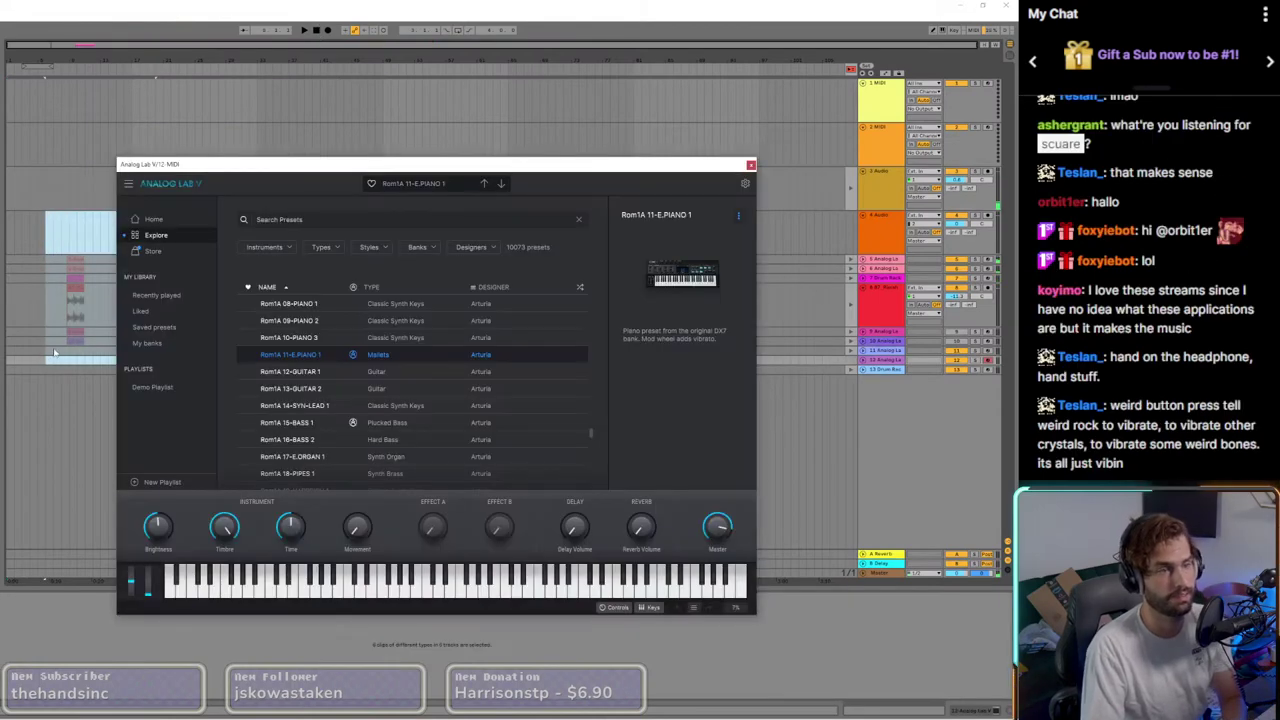
{"action": "left_click", "coordinate": [45, 268]}
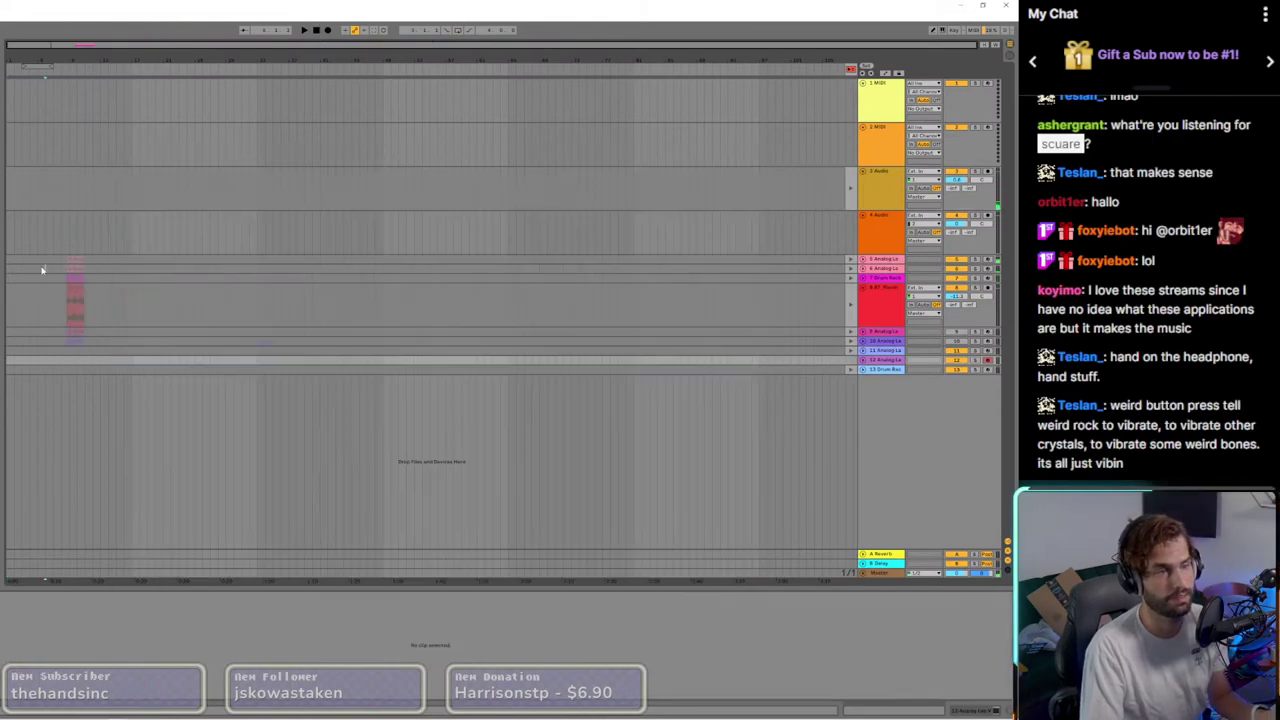
{"action": "left_click", "coordinate": [328, 31]}
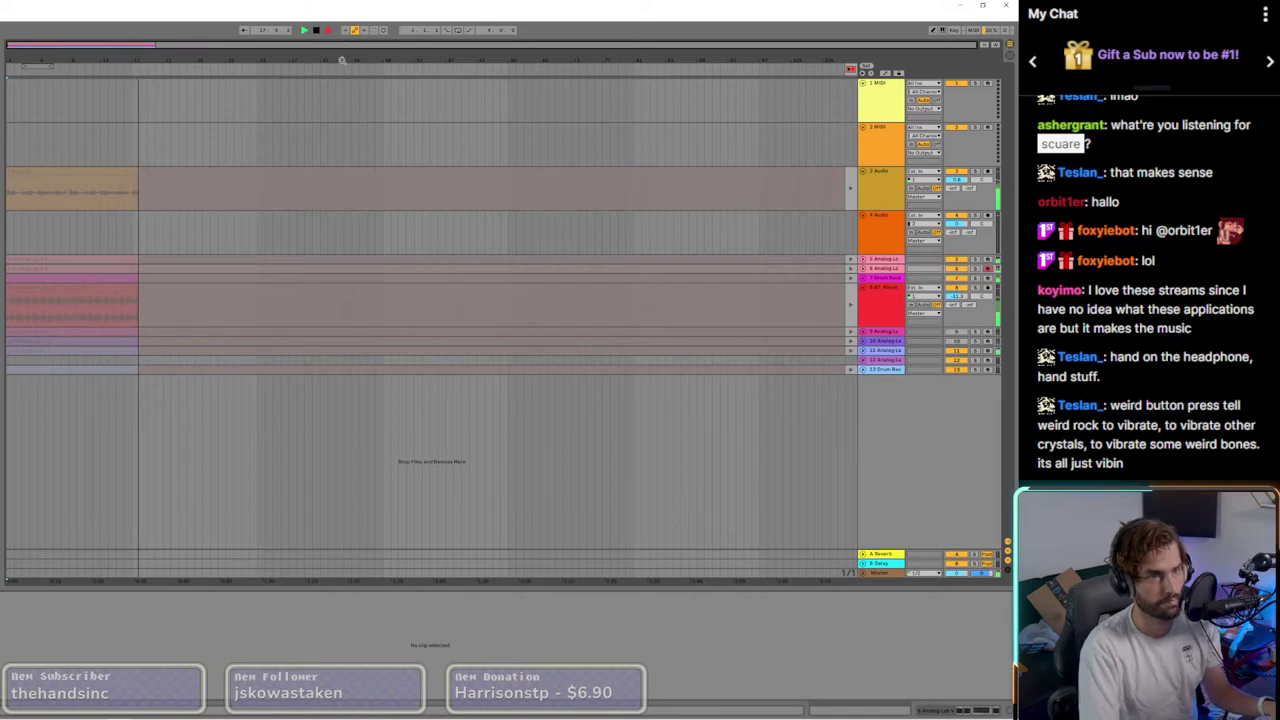
Step: Launch track 3's first vocal clip during the arrangement recording, return to the Arrangement and end the recording
{"action": "key", "text": "Tab"}
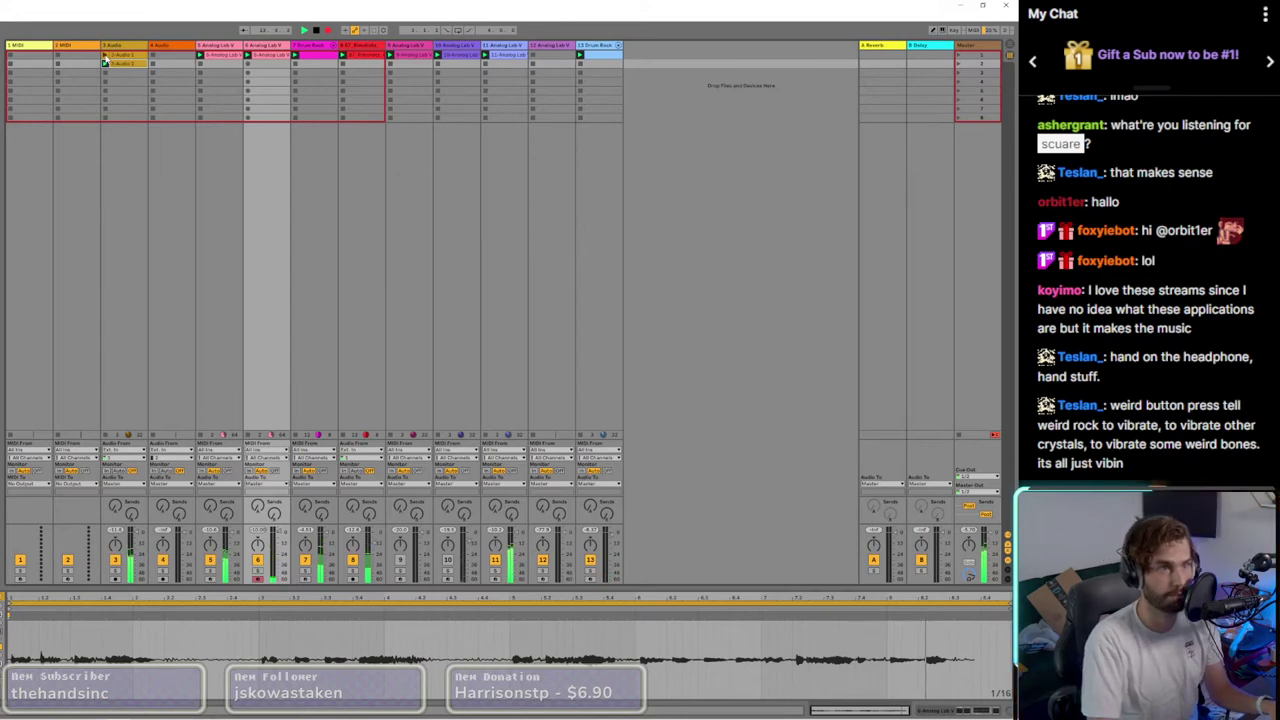
{"action": "left_click", "coordinate": [104, 60]}
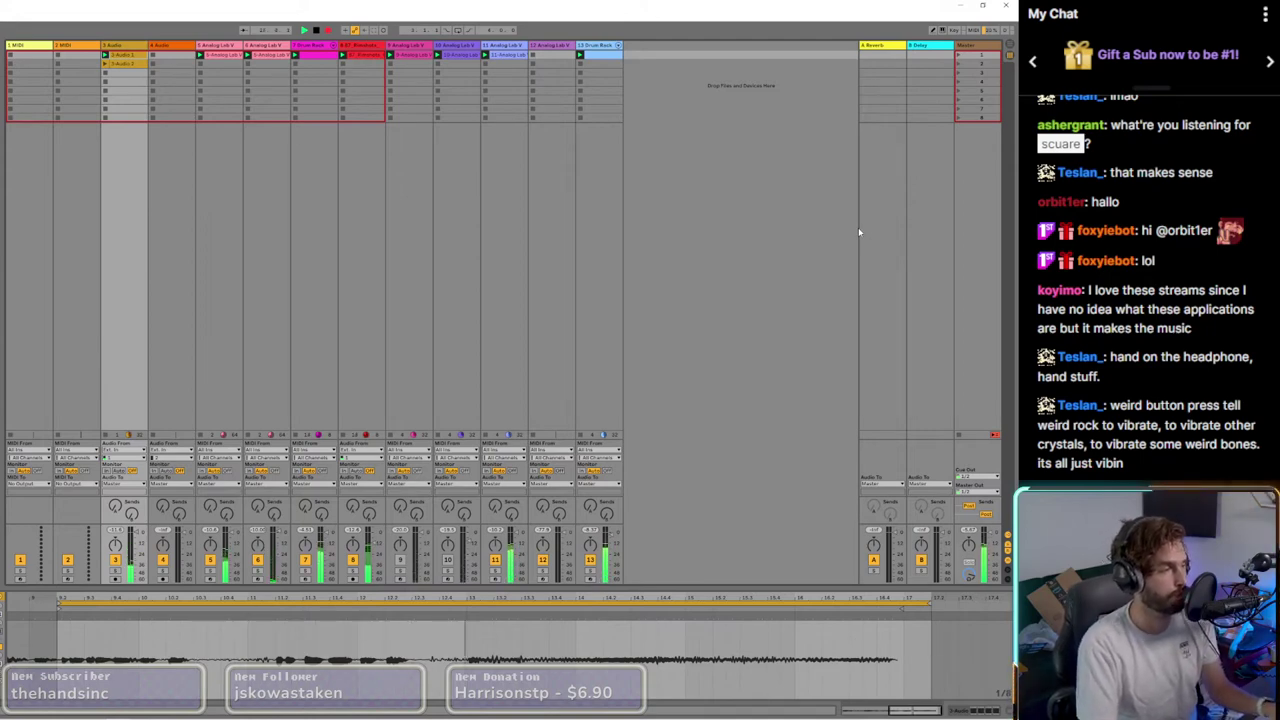
{"action": "key", "text": "Tab"}
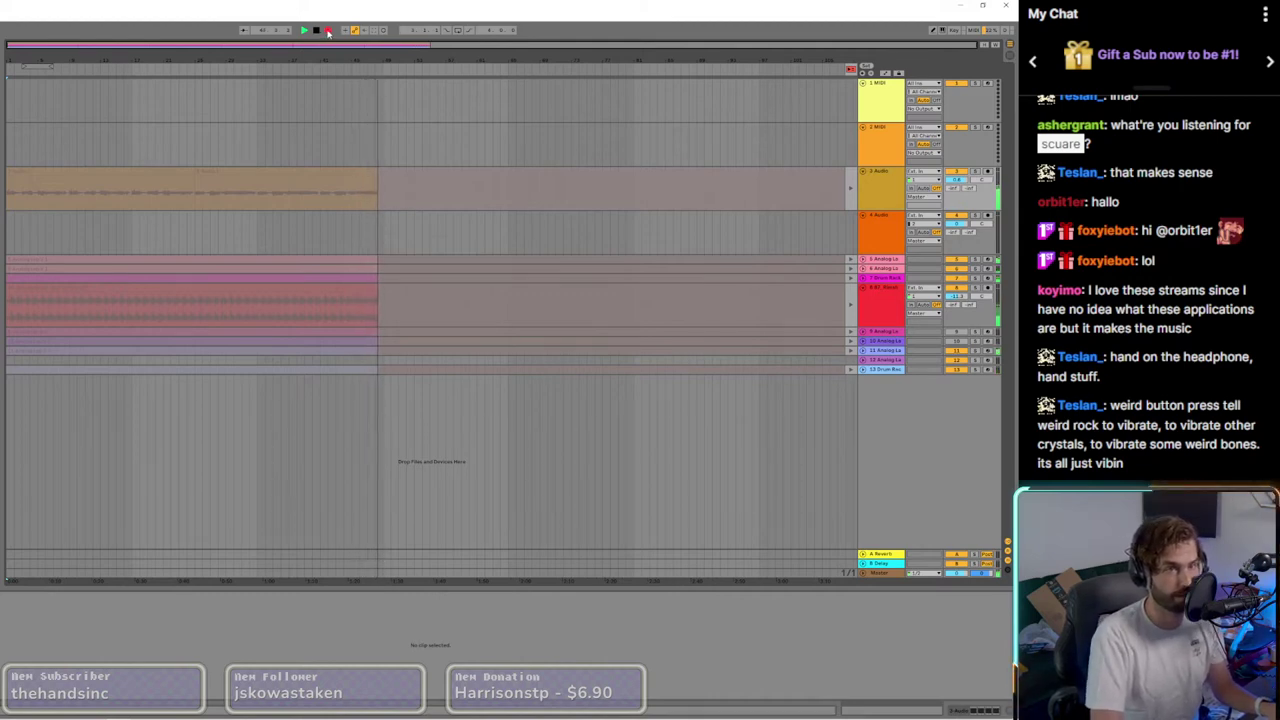
{"action": "left_click", "coordinate": [328, 31]}
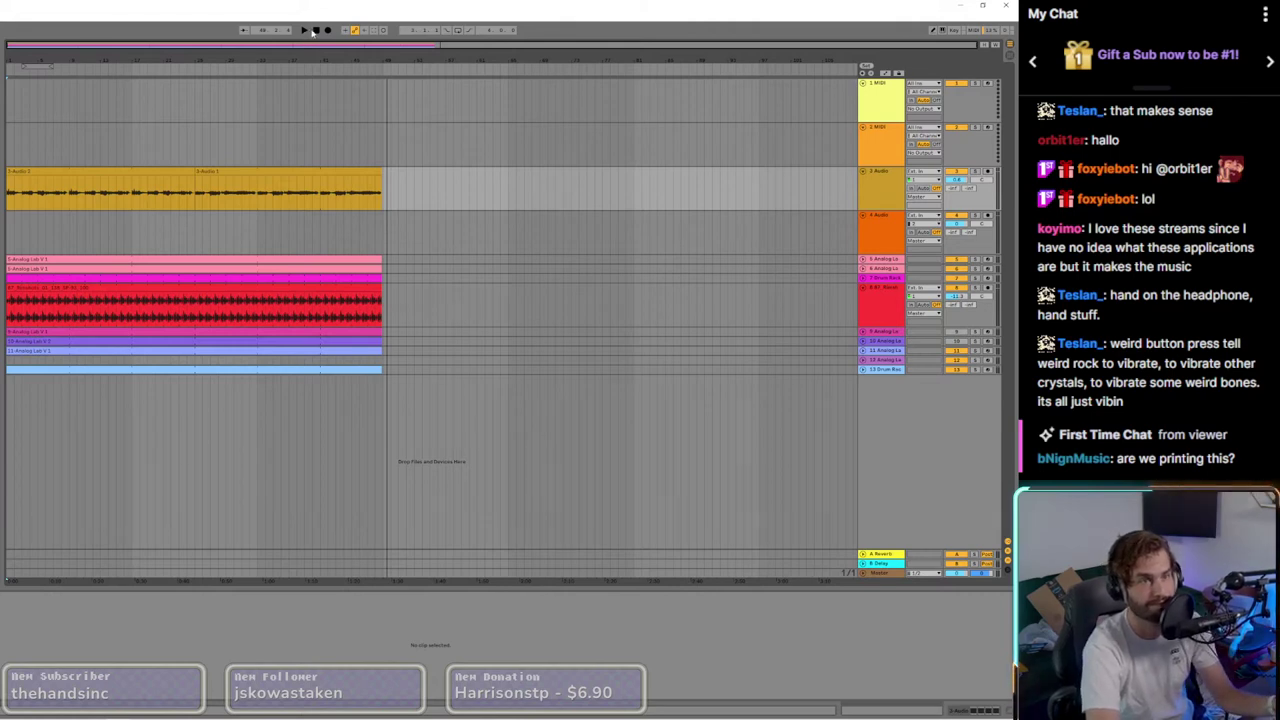
Step: Solo track 6 during playback and raise the frequency of the lowest band in its EQ Eight
{"action": "key", "text": "space"}
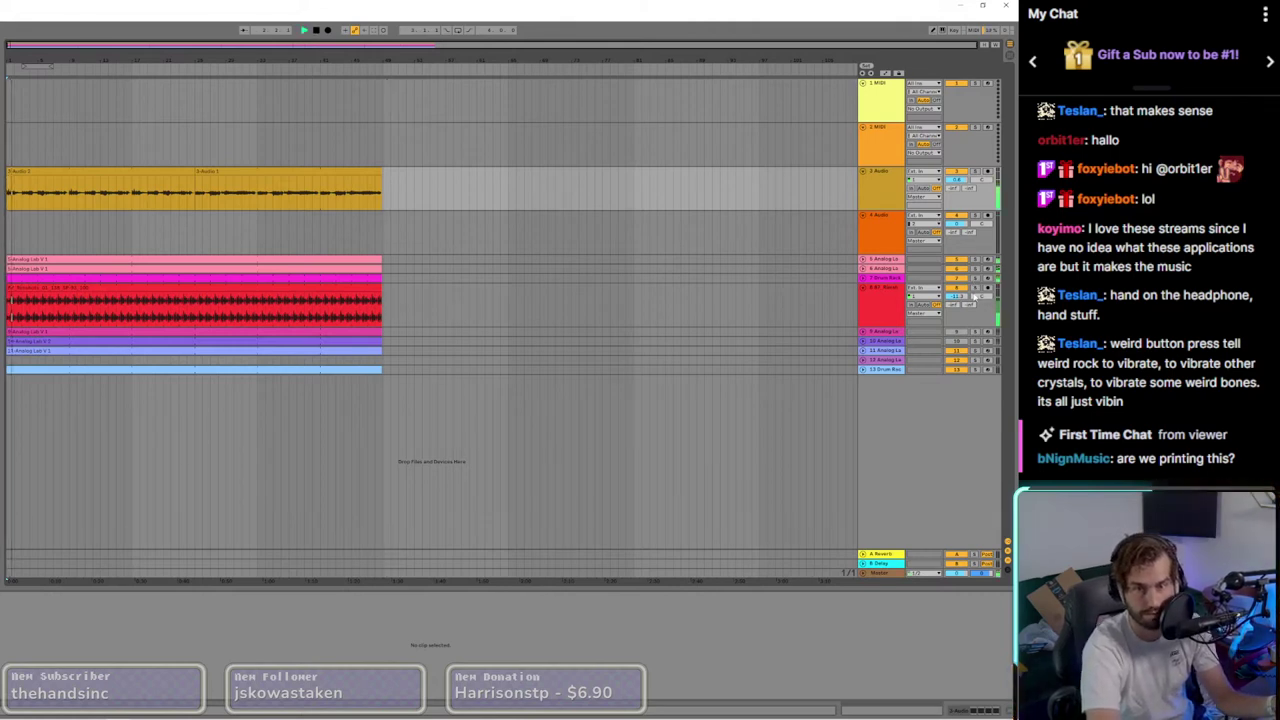
{"action": "left_click", "coordinate": [974, 279]}
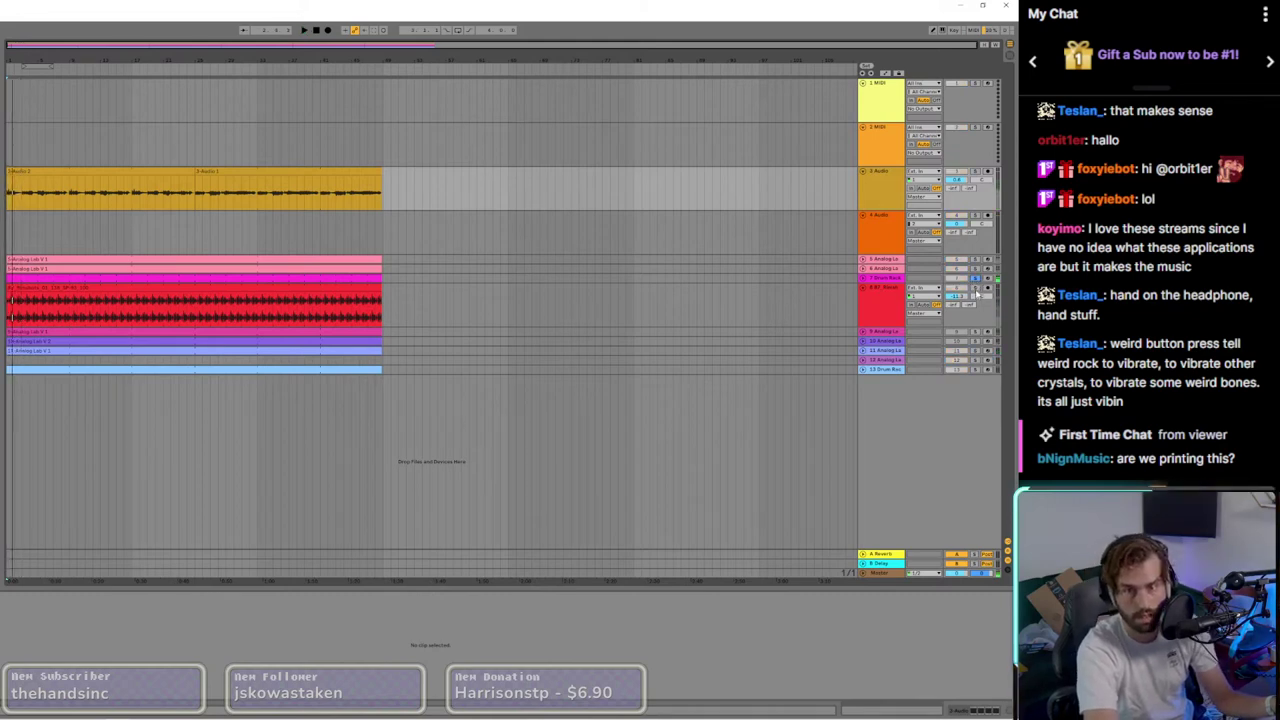
{"action": "left_click", "coordinate": [975, 269]}
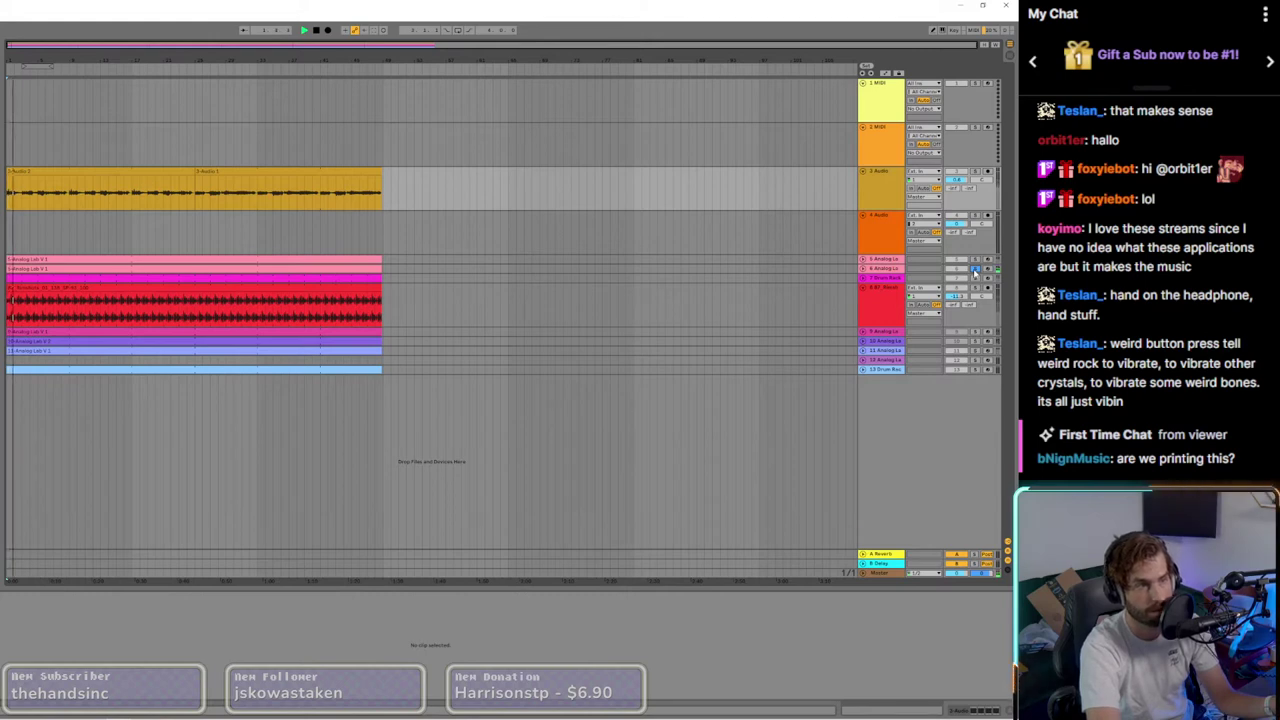
{"action": "left_click", "coordinate": [115, 270]}
{"action": "left_click", "coordinate": [986, 709]}
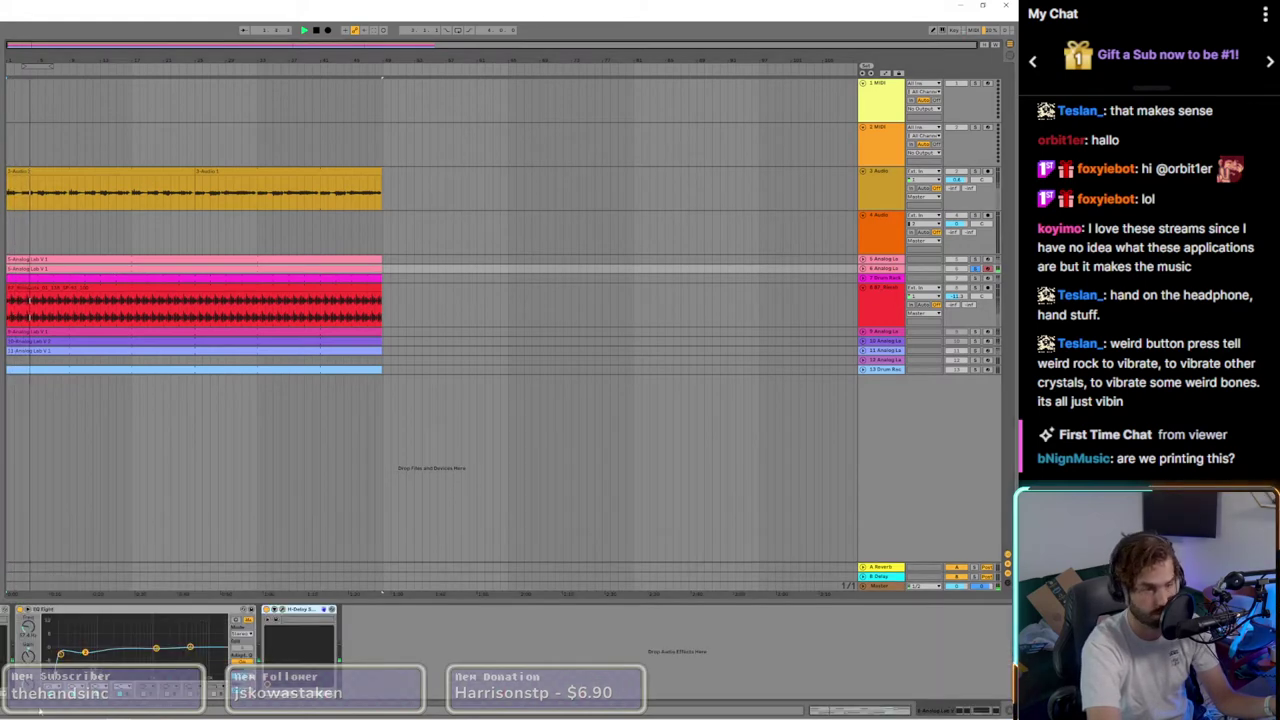
{"action": "left_click_drag", "start_coordinate": [62, 656], "coordinate": [87, 651]}
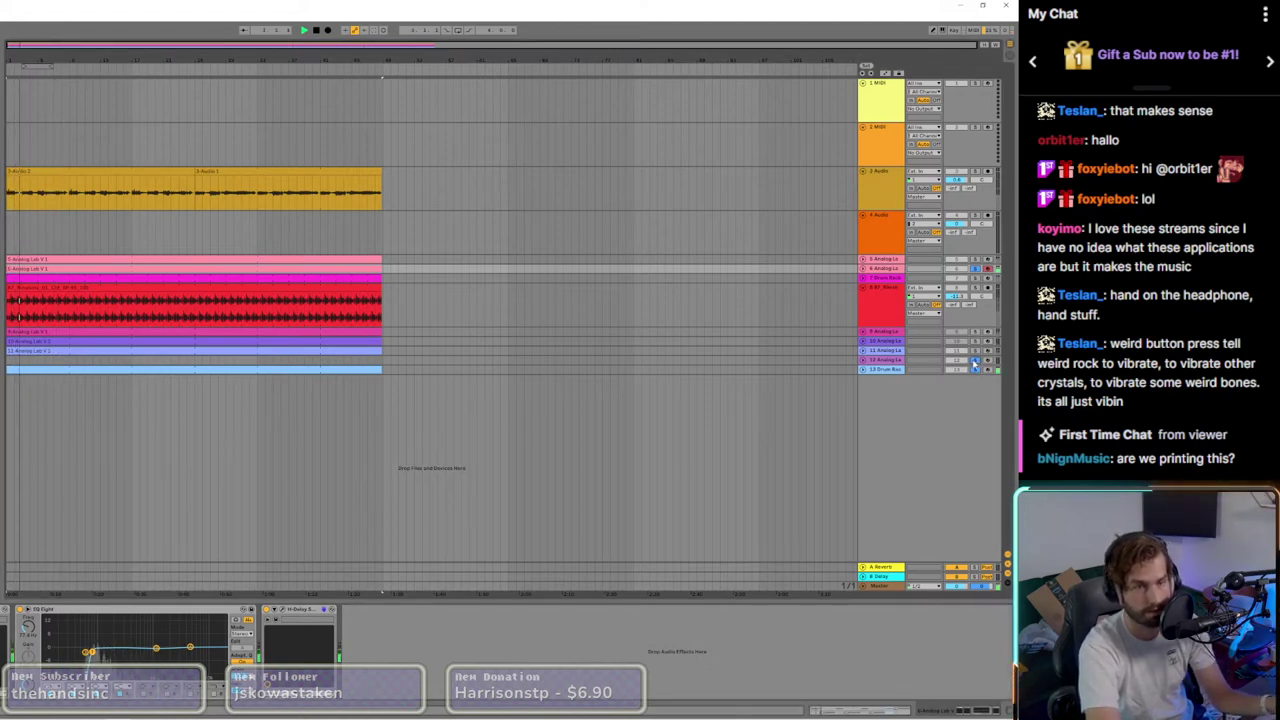
Step: Add an EQ Eight to track 11 and play it back soloed together with tracks 6 and 13
{"action": "left_click", "coordinate": [38, 351]}
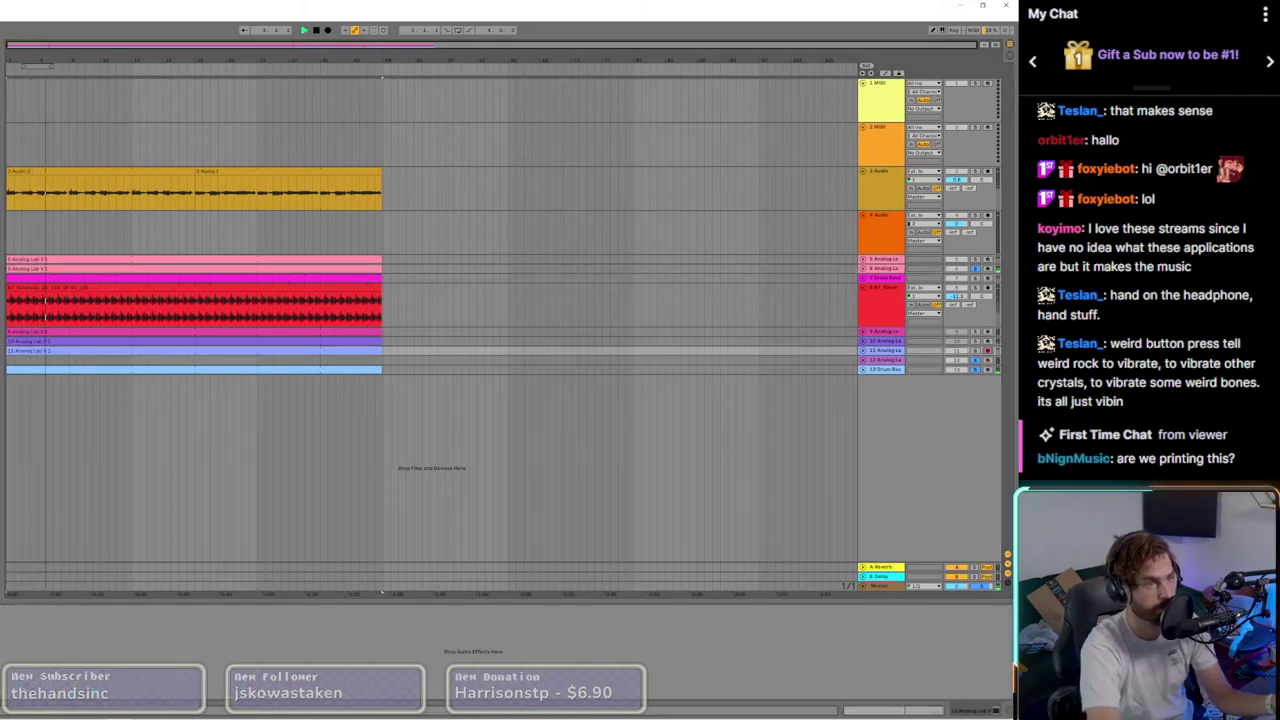
{"action": "key", "text": "ctrl+v"}
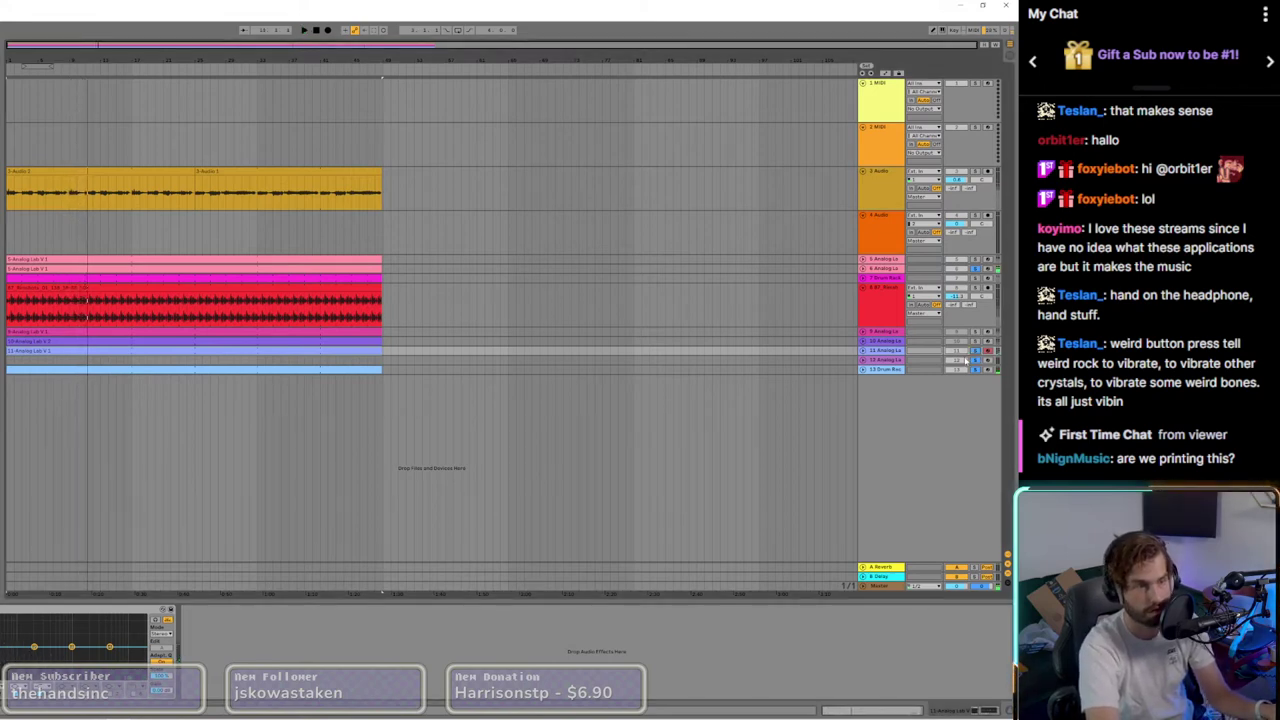
{"action": "key", "text": "space"}
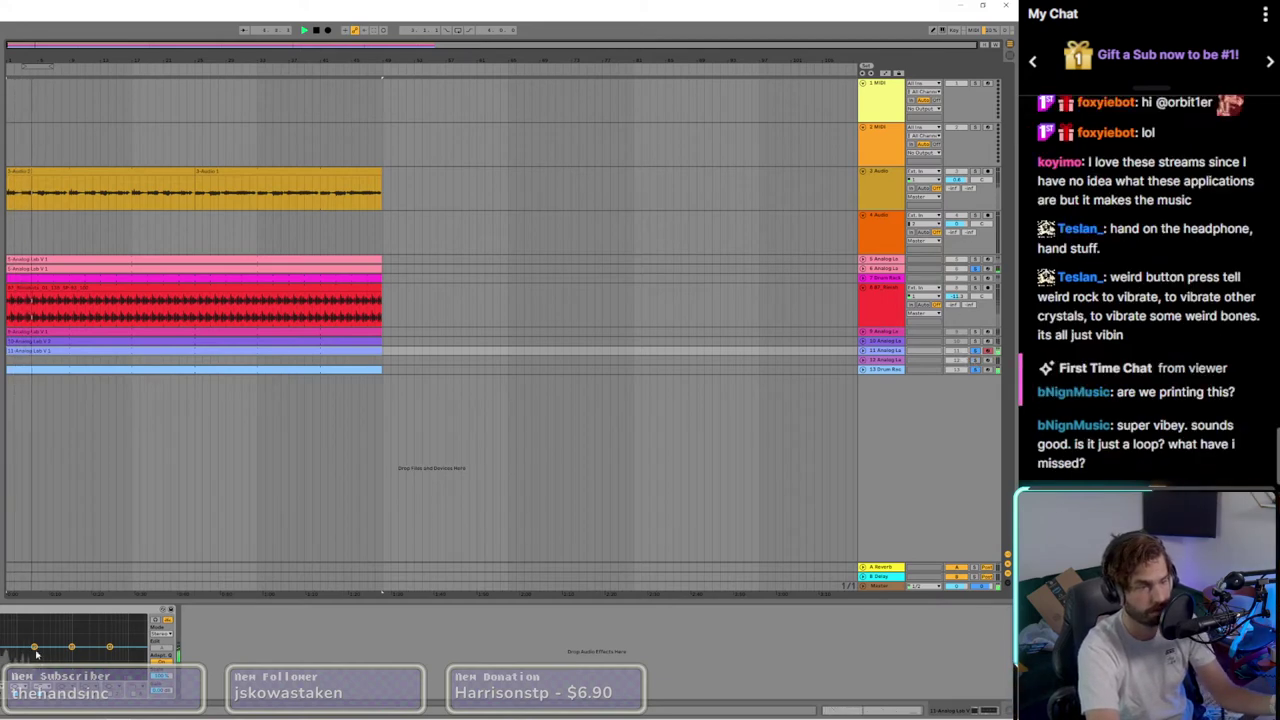
Step: Shape the low end of track 13's 808 in EQ Eight by moving the second band to a lower frequency
{"action": "left_click", "coordinate": [44, 371]}
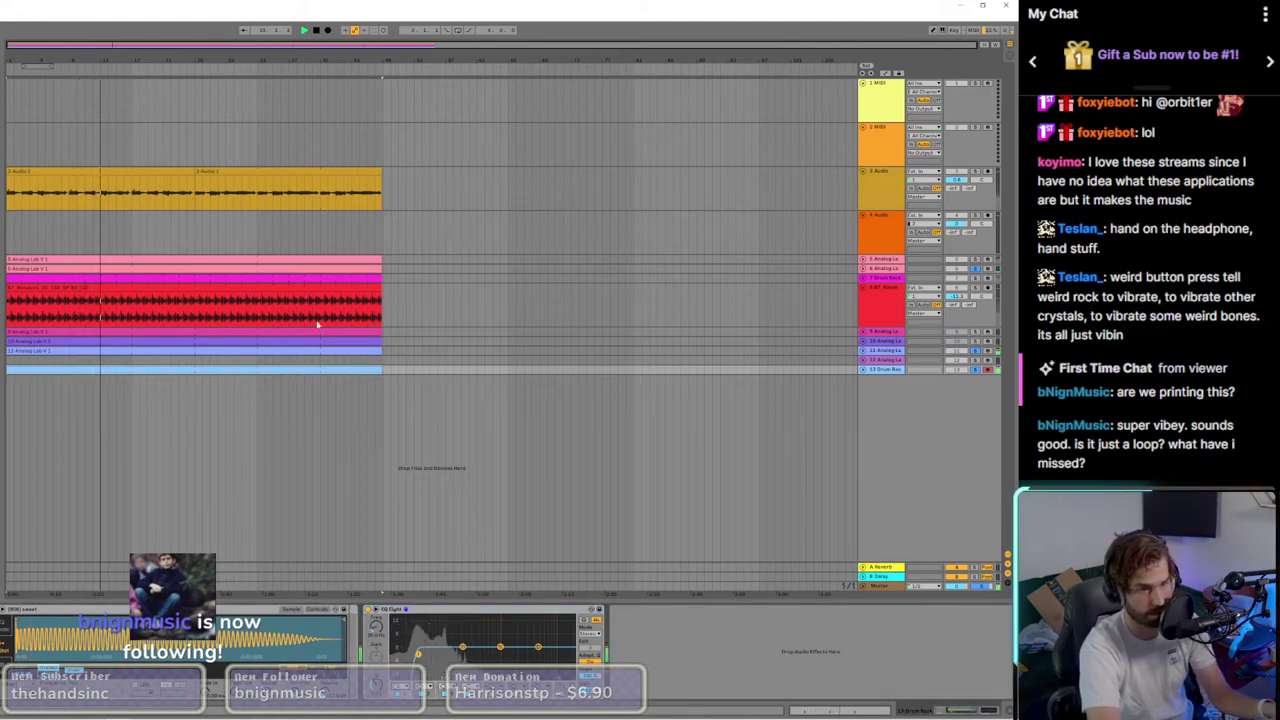
{"action": "key", "text": "Tab"}
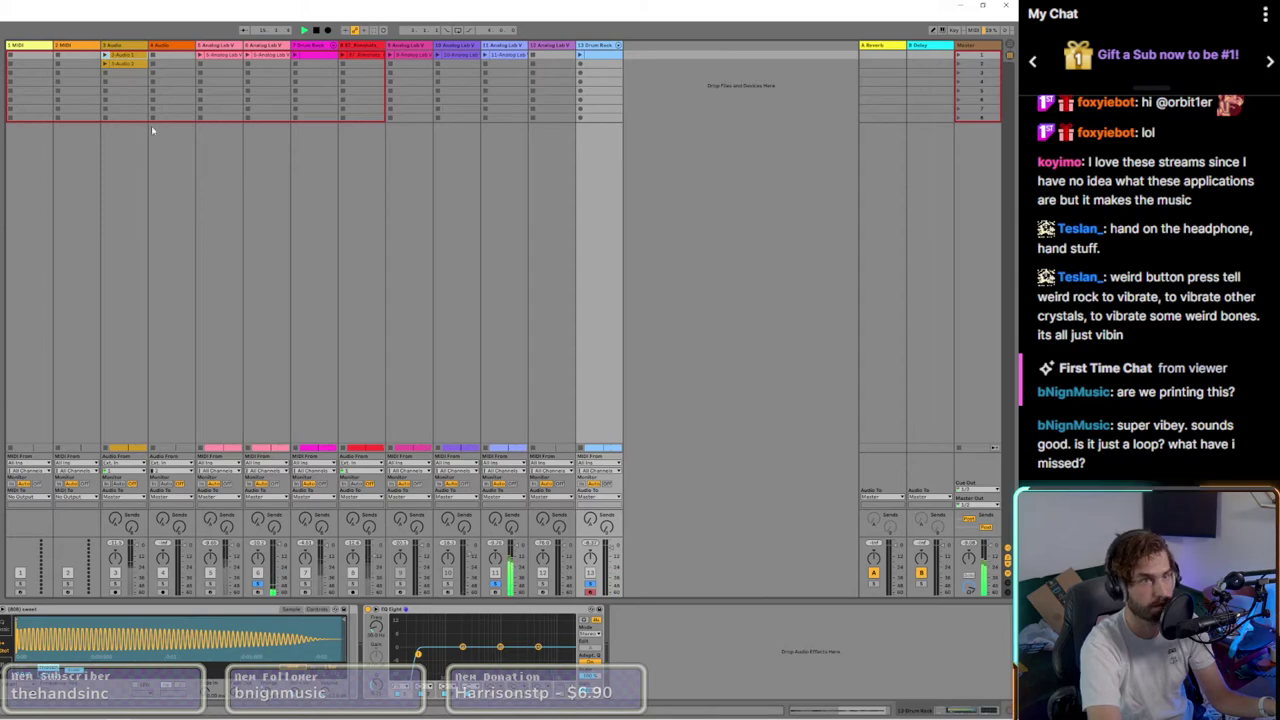
{"action": "key", "text": "Tab"}
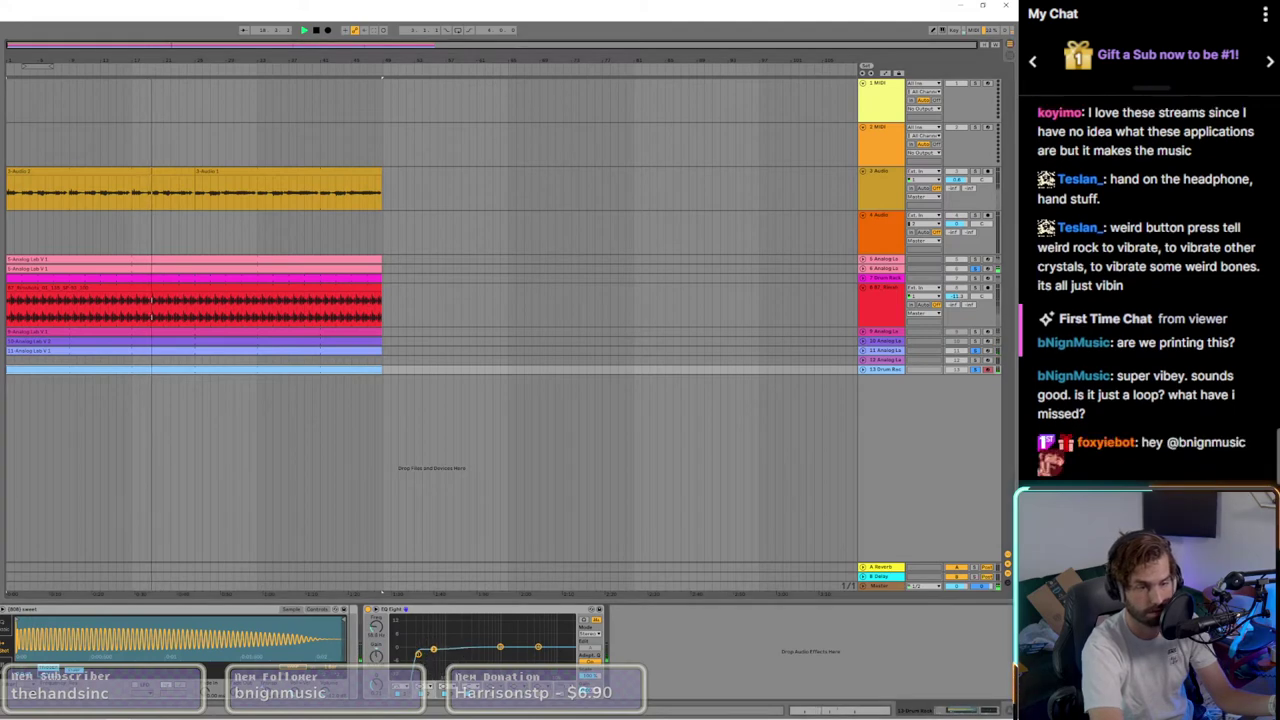
{"action": "left_click_drag", "start_coordinate": [463, 646], "coordinate": [434, 650]}
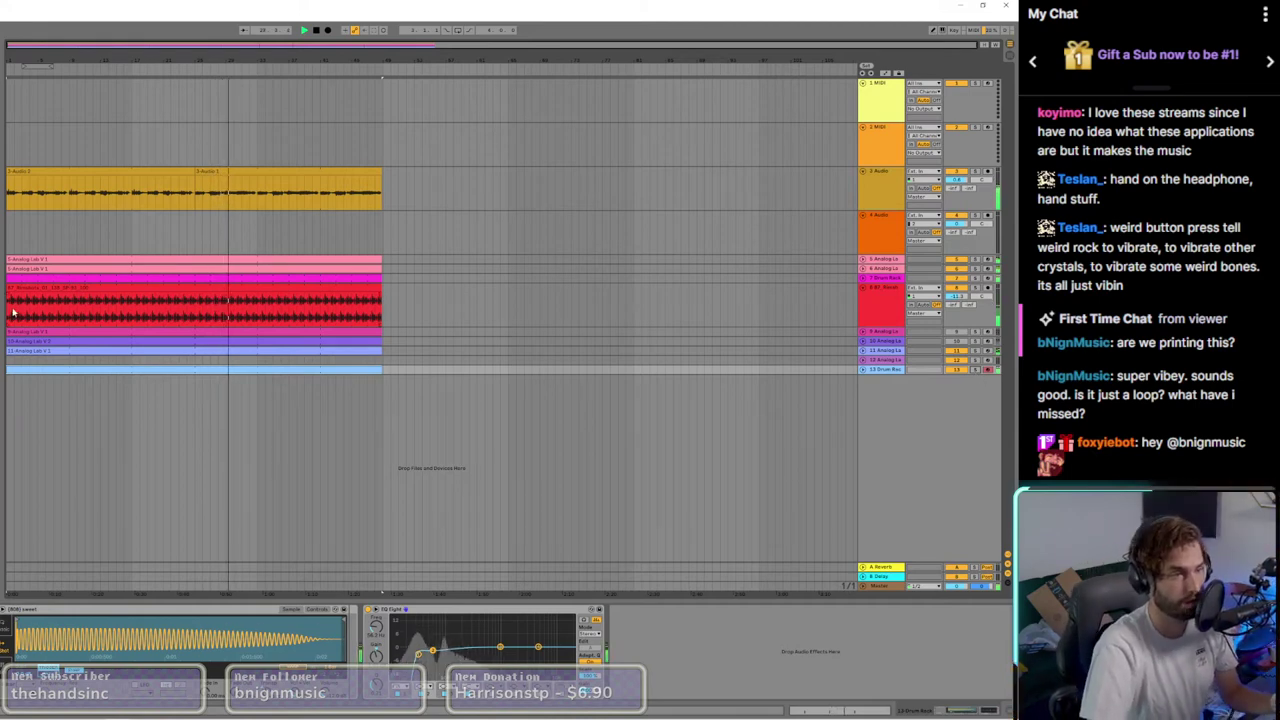
Step: Unfold tracks 5, 6, 7, 9, 10 and 11 in the Arrangement to show their clip contents across the recorded song
{"action": "left_click", "coordinate": [389, 312]}
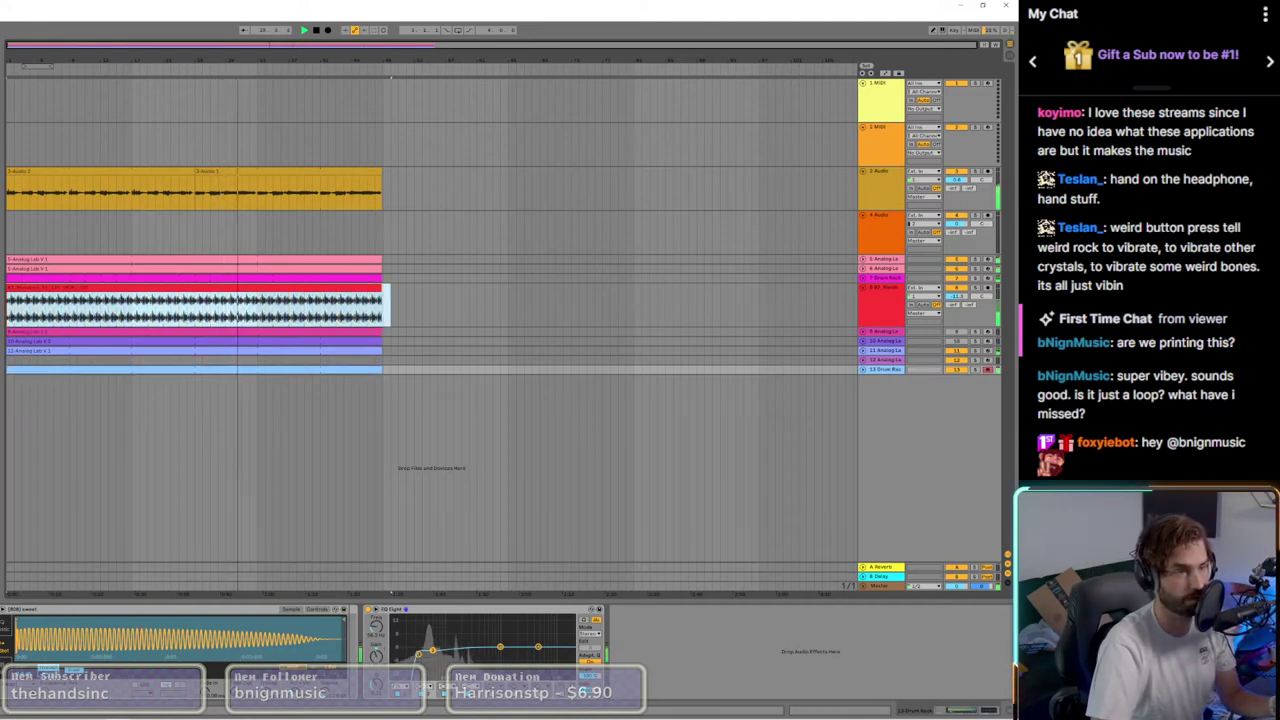
{"action": "left_click", "coordinate": [398, 306]}
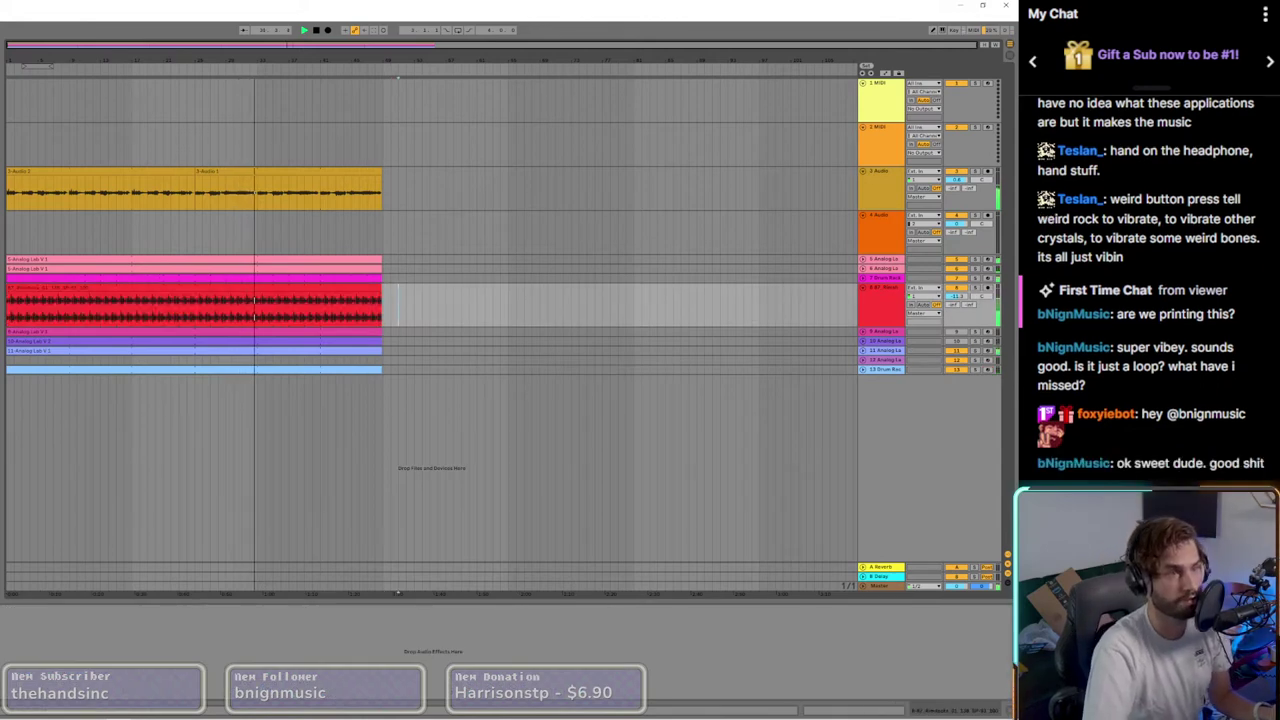
{"action": "scroll", "coordinate": [20, 234], "scroll_direction": "up", "scroll_amount": 3}
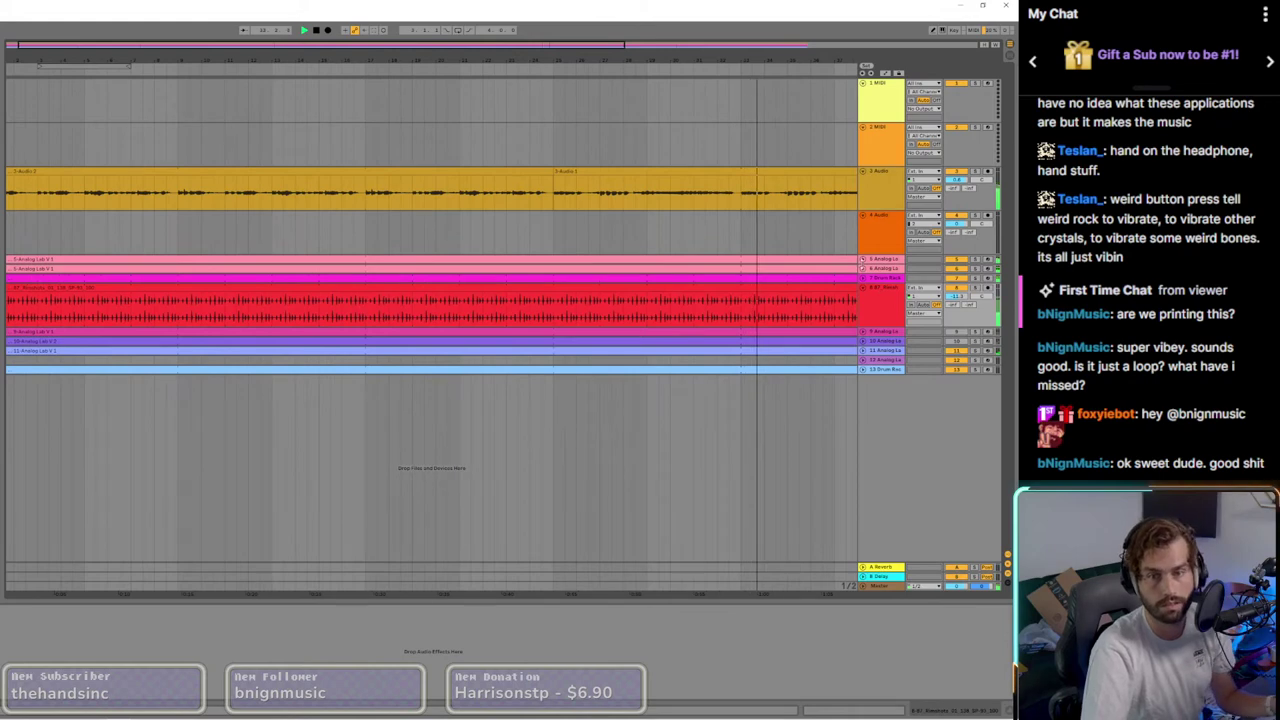
{"action": "scroll", "coordinate": [644, 260], "scroll_direction": "up", "scroll_amount": 2}
{"action": "scroll", "coordinate": [646, 278], "scroll_direction": "down", "scroll_amount": 3}
{"action": "scroll", "coordinate": [409, 303], "scroll_direction": "up", "scroll_amount": 2}
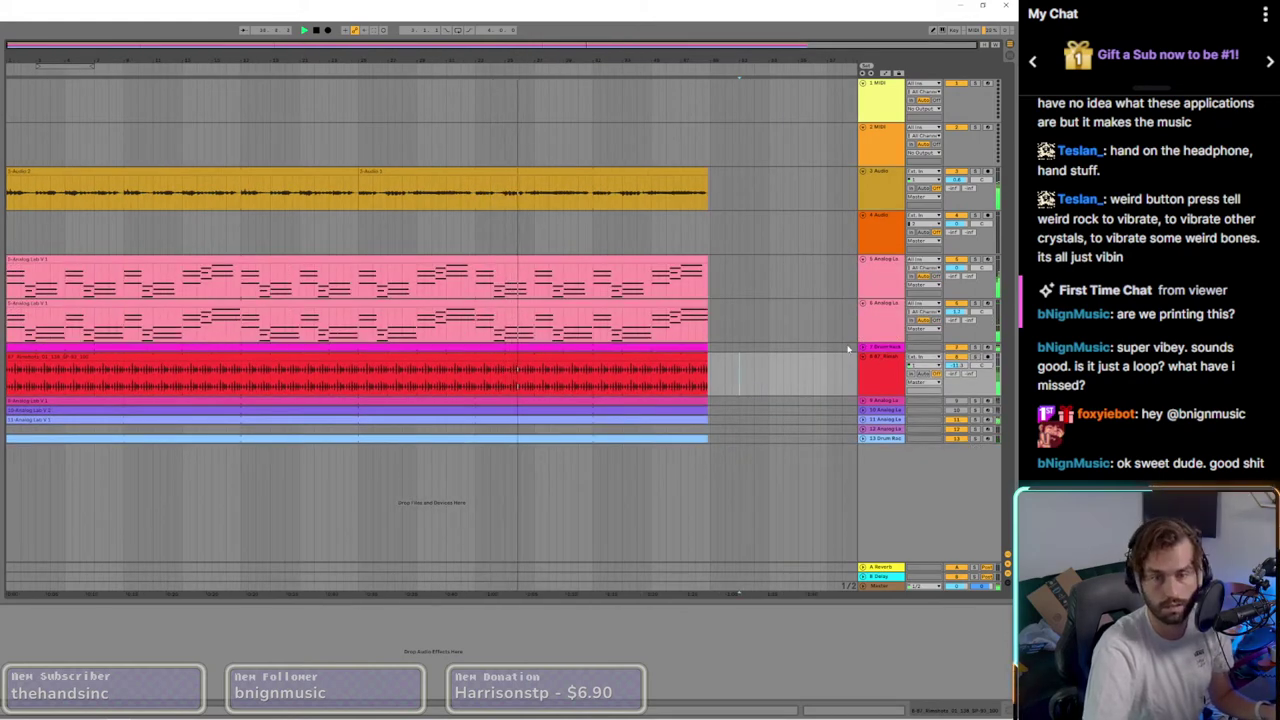
{"action": "scroll", "coordinate": [838, 354], "scroll_direction": "up", "scroll_amount": 2}
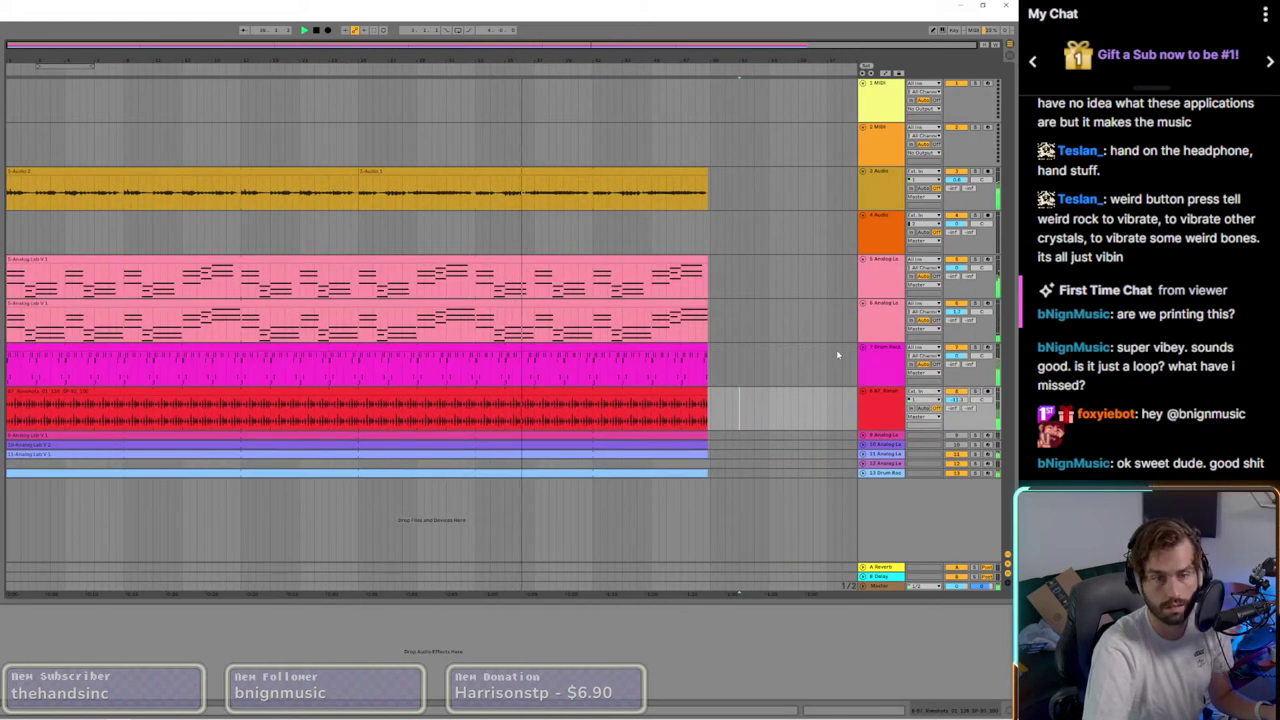
{"action": "left_click", "coordinate": [862, 435]}
{"action": "scroll", "coordinate": [868, 480], "scroll_direction": "up", "scroll_amount": 2}
{"action": "scroll", "coordinate": [868, 522], "scroll_direction": "up", "scroll_amount": 2}
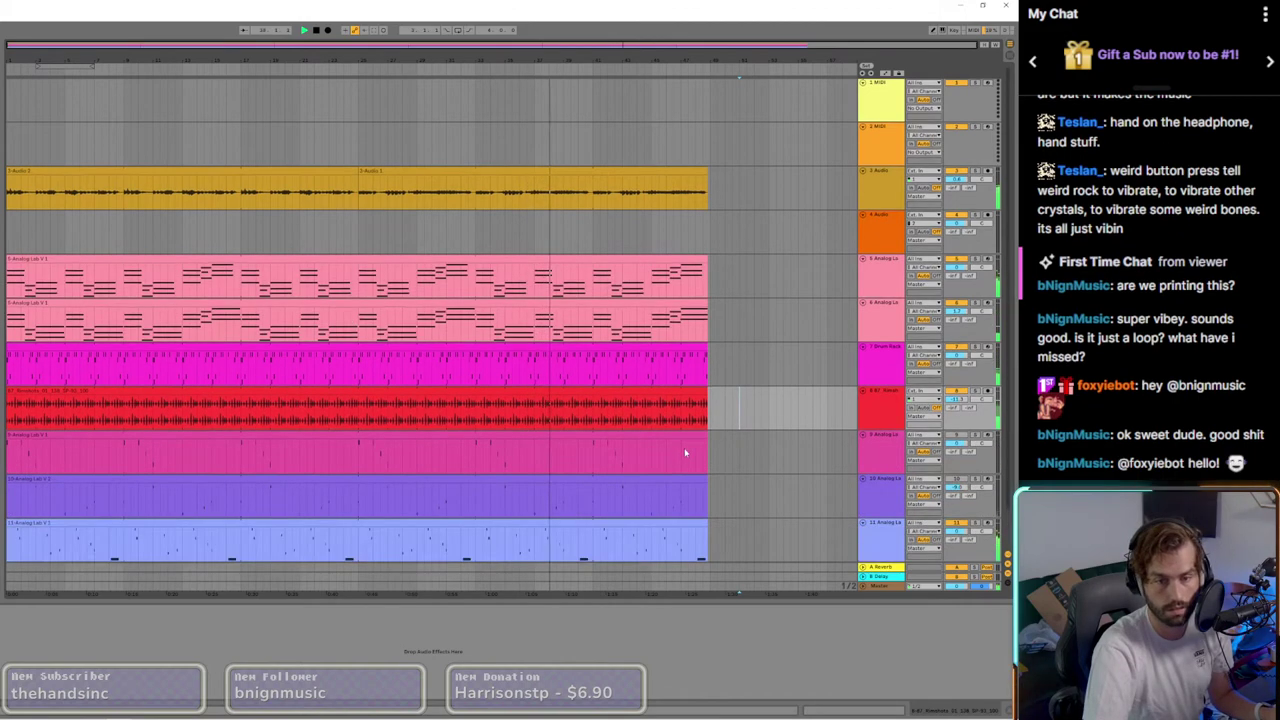
{"action": "scroll", "coordinate": [868, 546], "scroll_direction": "down", "scroll_amount": 1}
{"action": "left_click", "coordinate": [862, 534]}
{"action": "scroll", "coordinate": [277, 443], "scroll_direction": "up", "scroll_amount": 2}
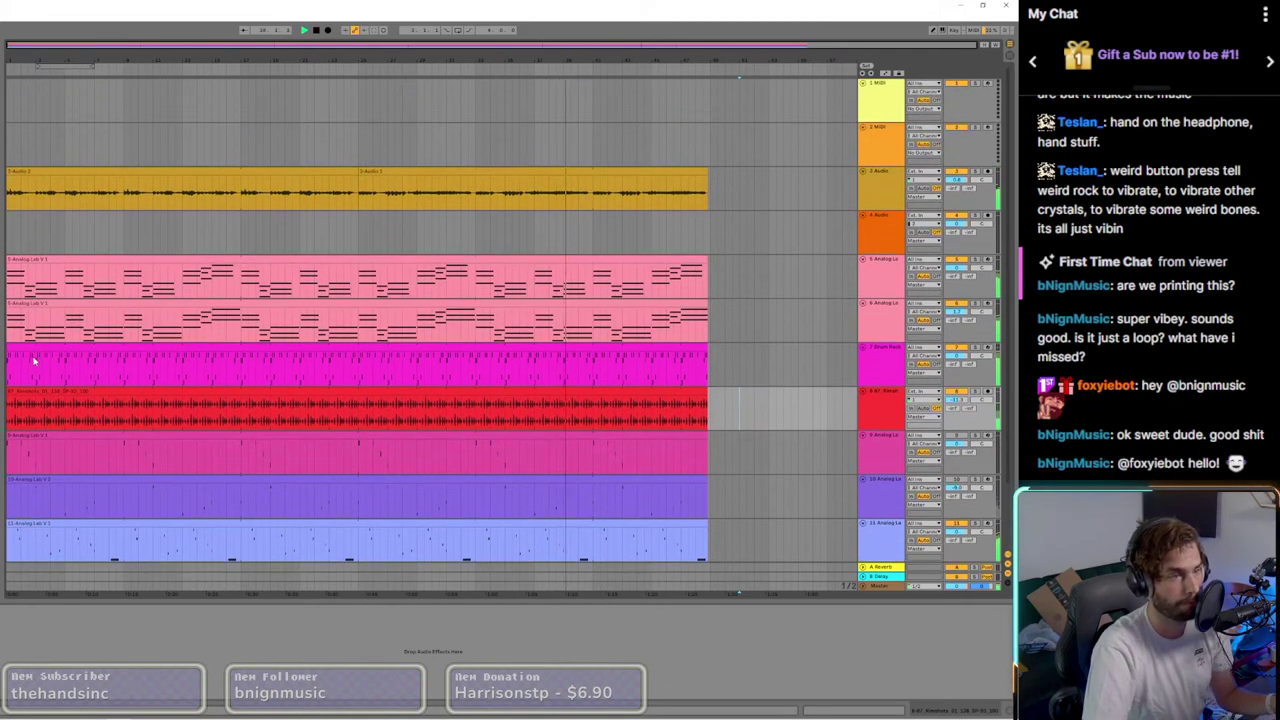
Step: Trim the starts of the clips on tracks 7 through 11 so they all enter at one common point after the intro
{"action": "left_click", "coordinate": [8, 164]}
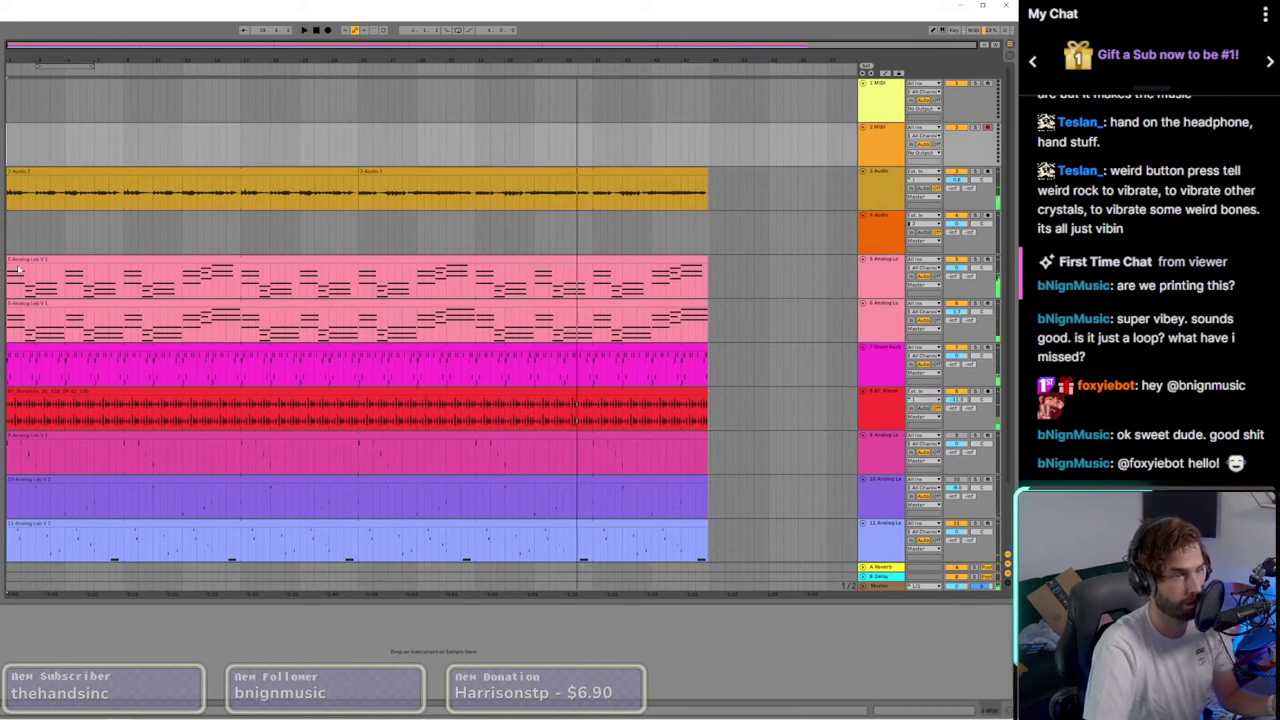
{"action": "left_click_drag", "start_coordinate": [9, 349], "coordinate": [138, 349]}
{"action": "left_click_drag", "start_coordinate": [10, 394], "coordinate": [138, 404]}
{"action": "key", "text": "Down"}
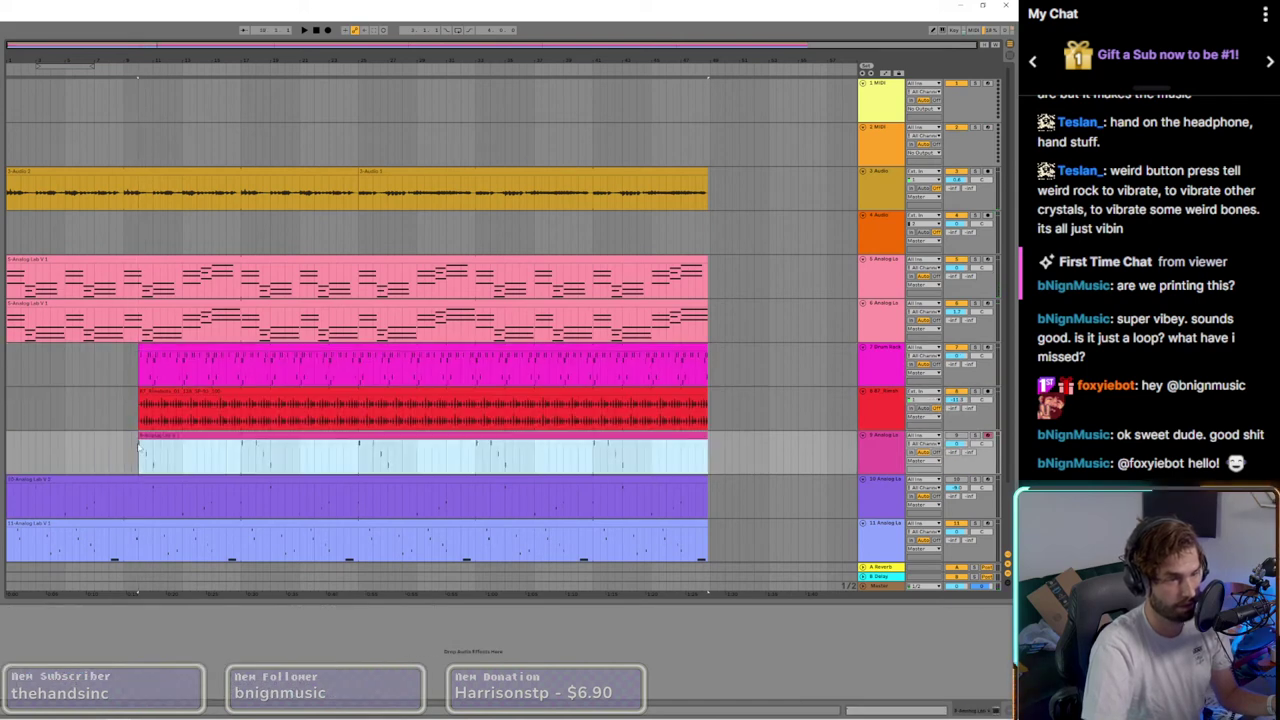
{"action": "key", "text": "Down"}
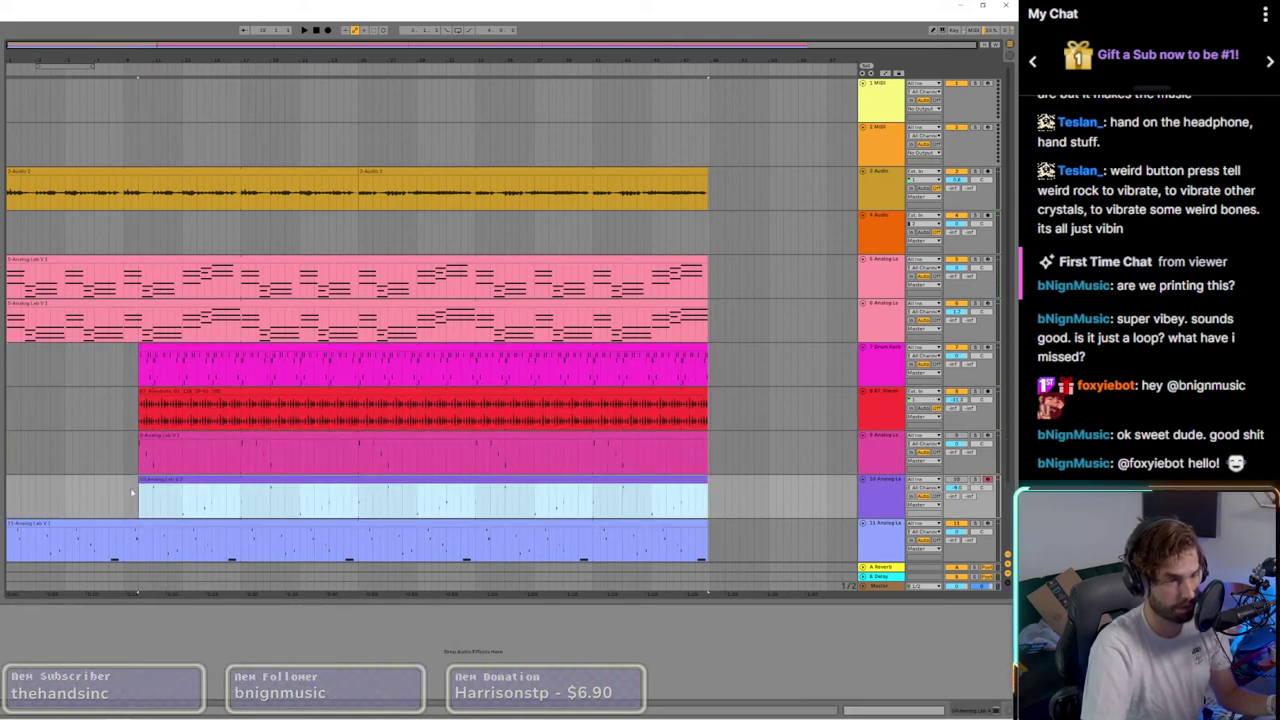
{"action": "key", "text": "Down"}
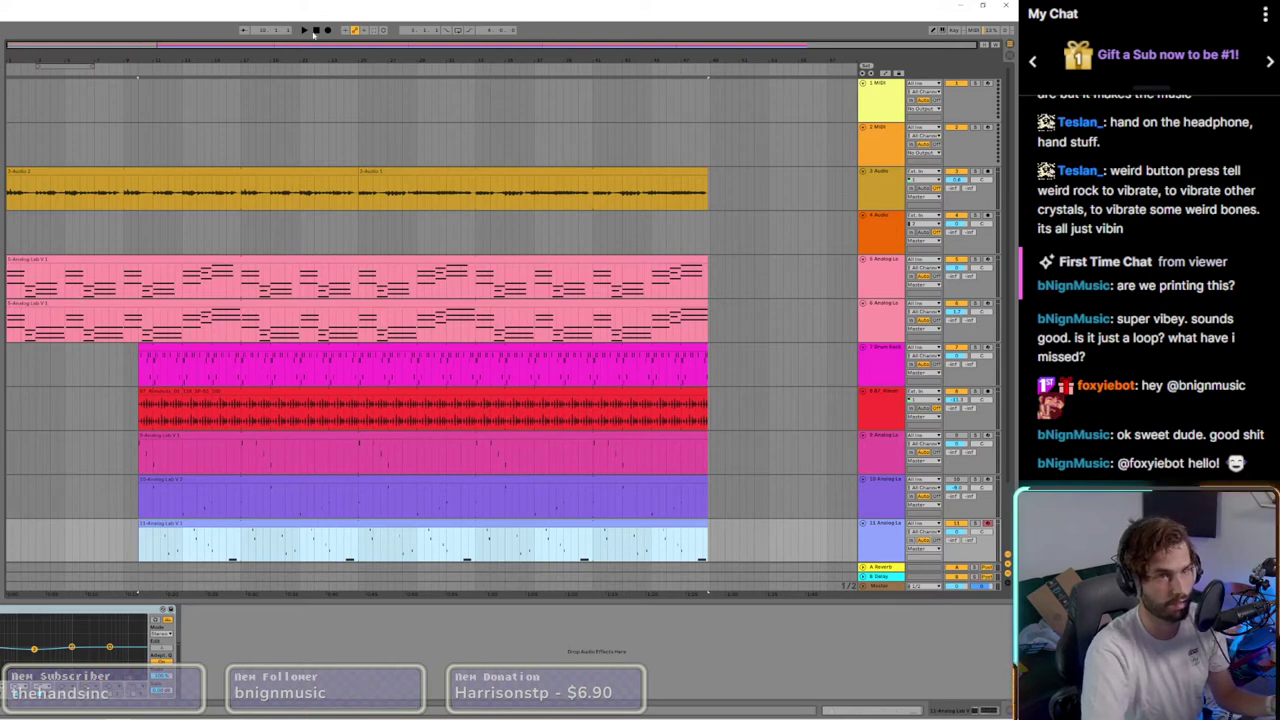
Step: Trim the start of track 3's first vocal clip to just before the drum entrance and replay the intro
{"action": "key", "text": "space"}
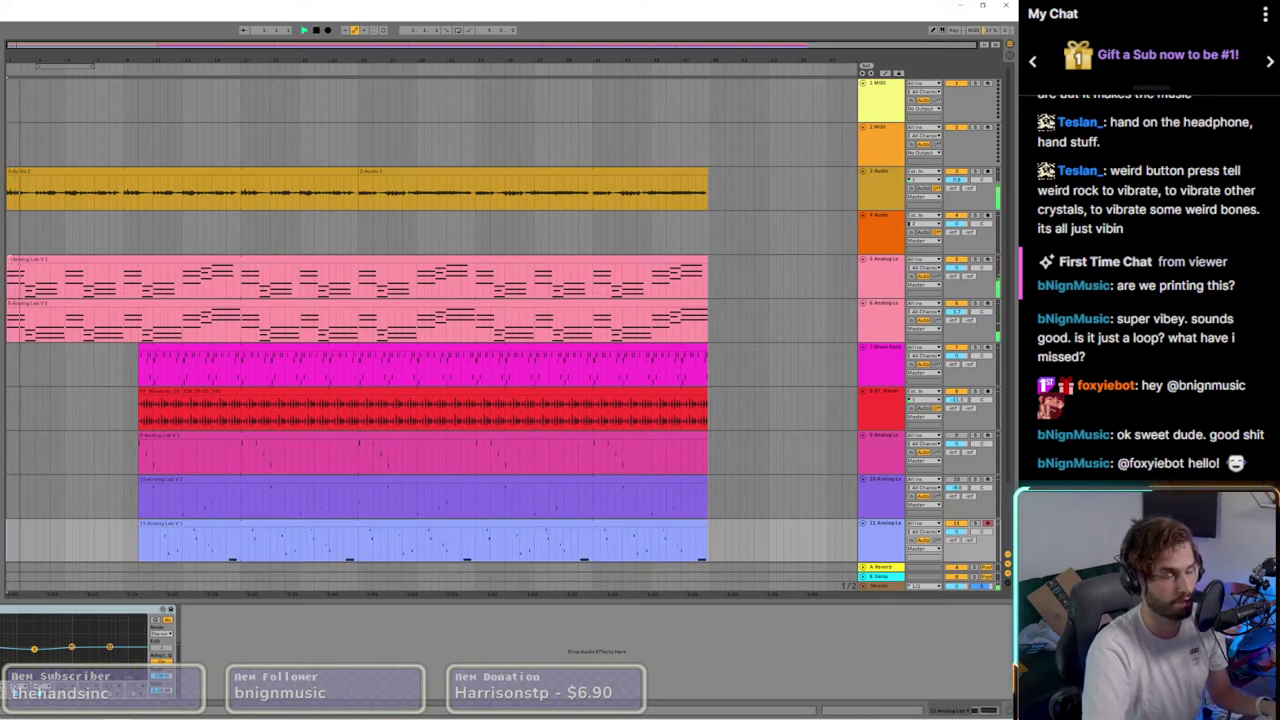
{"action": "left_click_drag", "start_coordinate": [9, 170], "coordinate": [123, 170]}
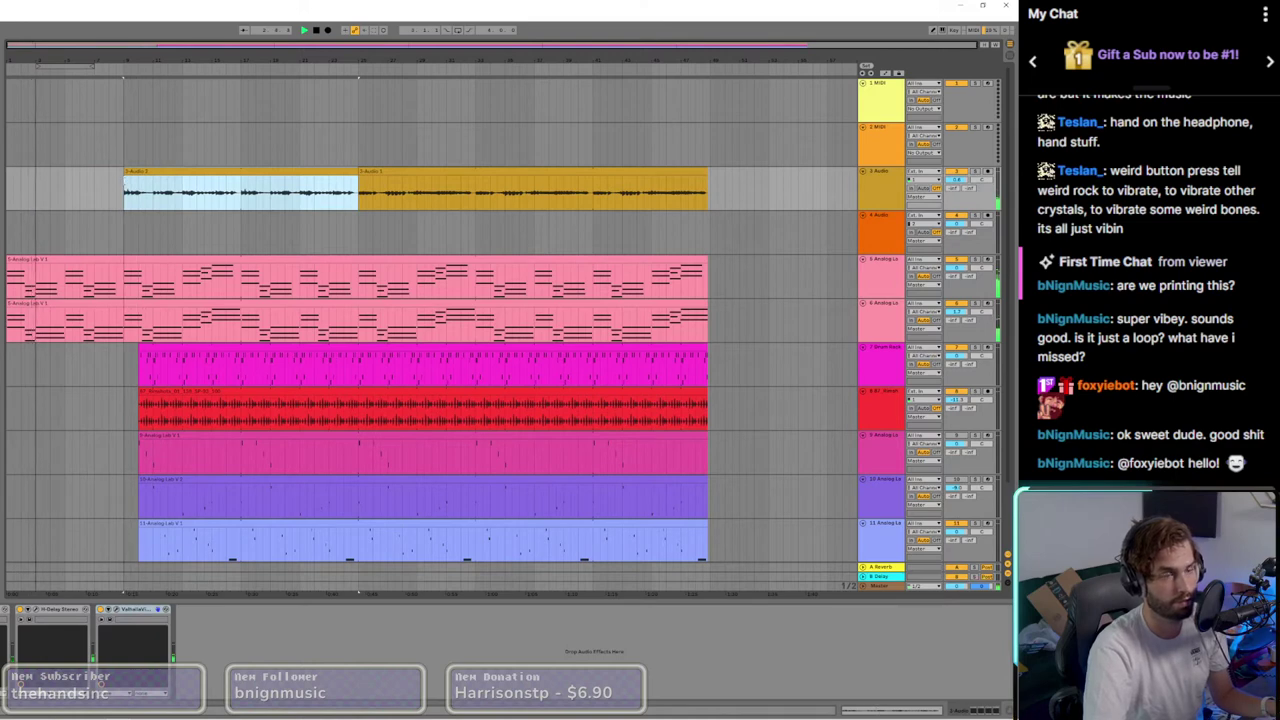
{"action": "left_click", "coordinate": [316, 31]}
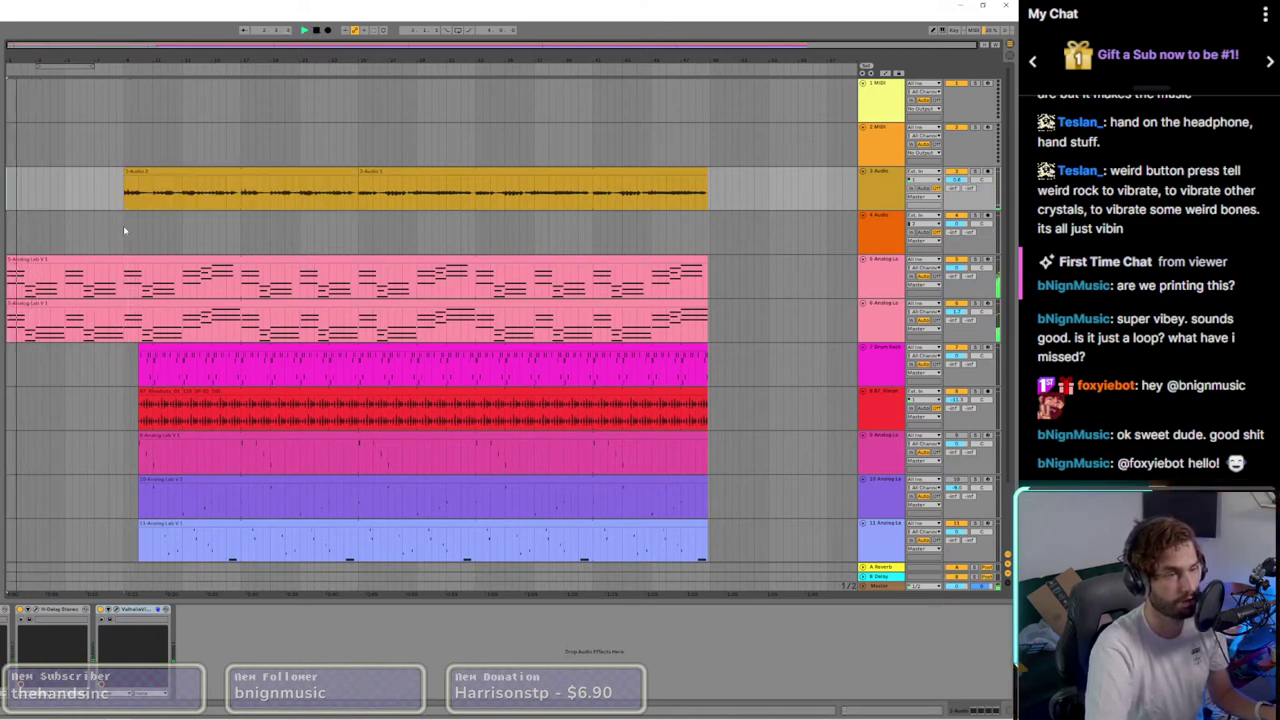
Step: Try a delayed entry for track 5's synth by trimming its clip start to line up with the vocal clip, auditioning from the intro
{"action": "left_click_drag", "start_coordinate": [9, 259], "coordinate": [65, 259]}
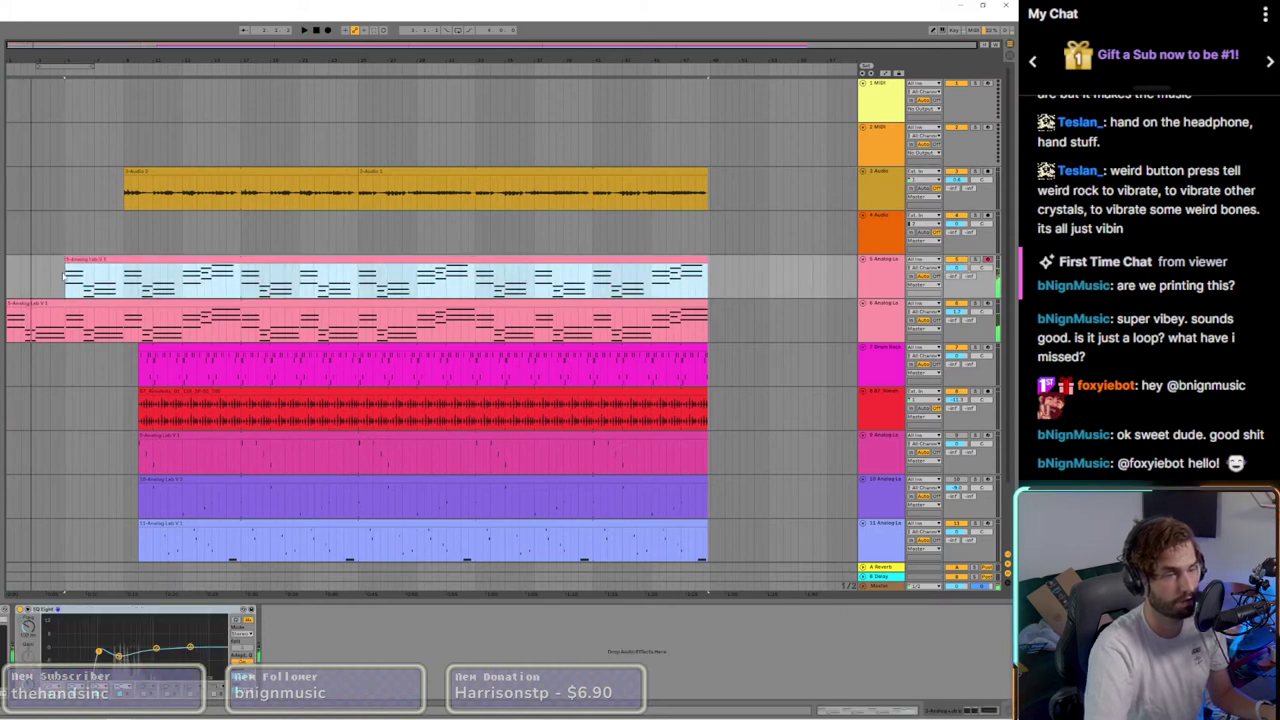
{"action": "key", "text": "space"}
{"action": "key", "text": "space"}
{"action": "left_click", "coordinate": [317, 31]}
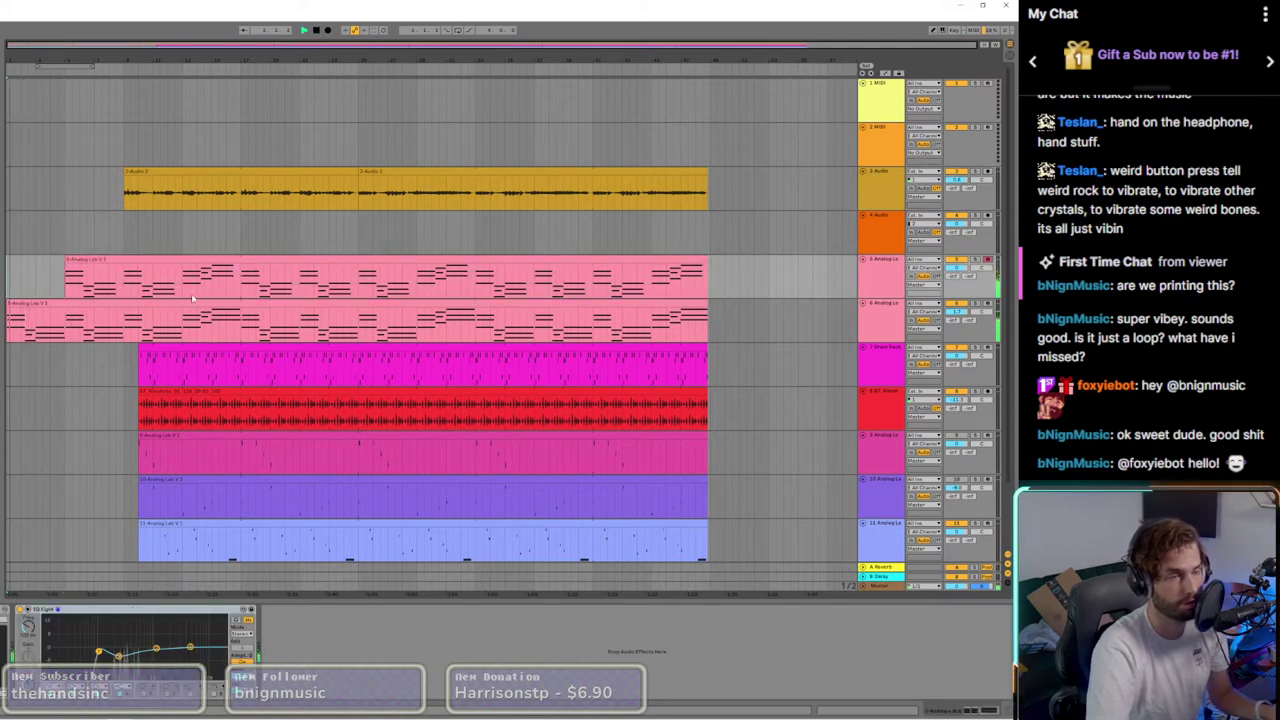
{"action": "key", "text": "ctrl+z"}
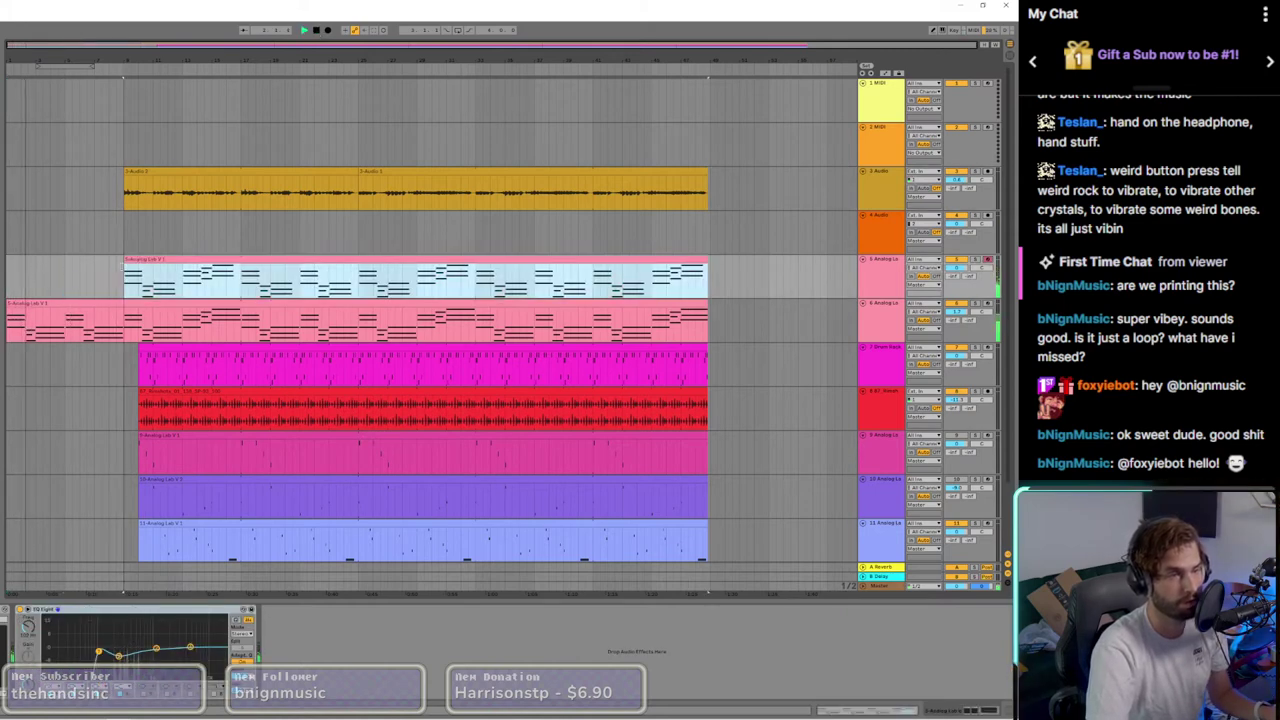
Step: Trim the start of track 13's clip to the drum entrance, replay the intro, and extend track 5's clip back to the song start
{"action": "scroll", "coordinate": [61, 303], "scroll_direction": "down", "scroll_amount": 2}
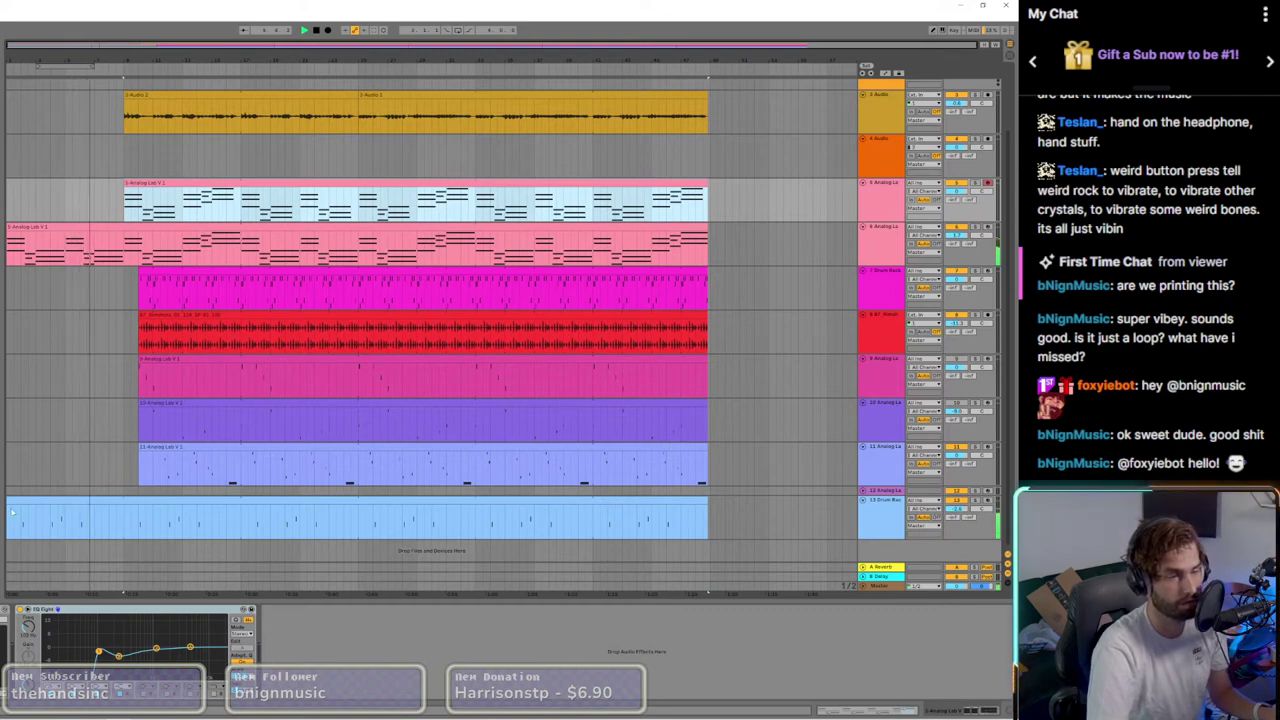
{"action": "left_click_drag", "start_coordinate": [8, 505], "coordinate": [139, 507]}
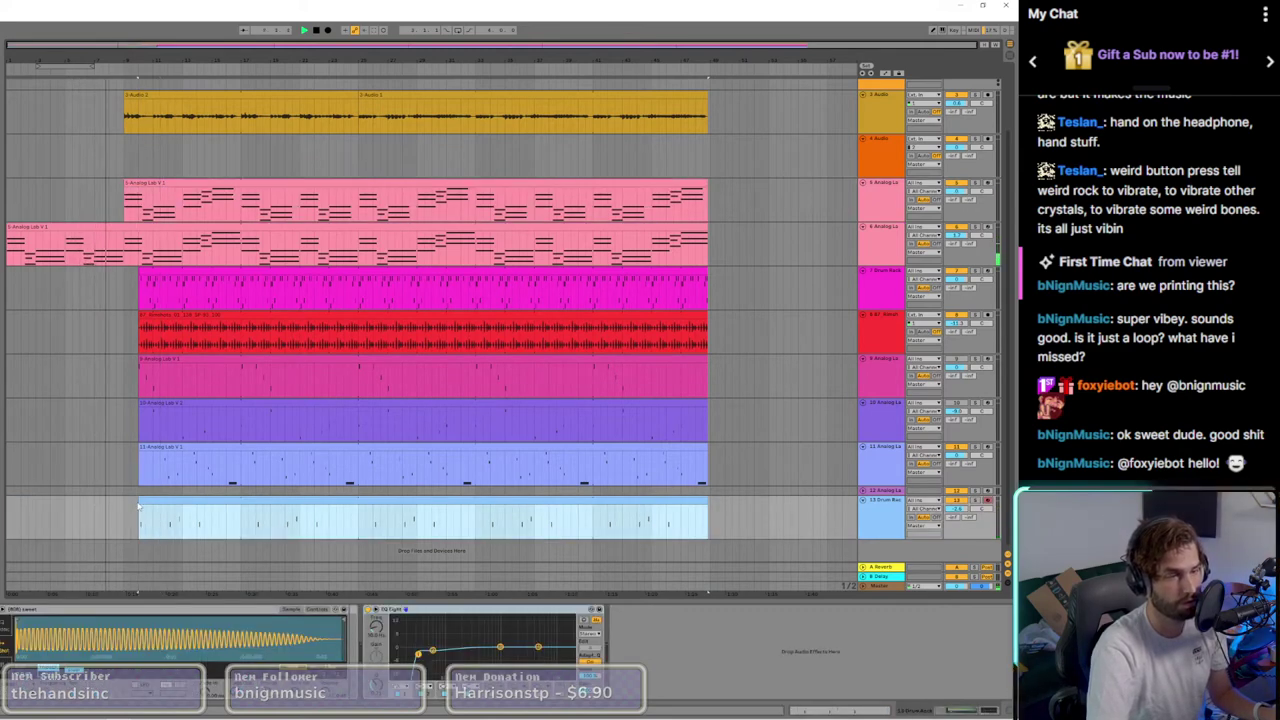
{"action": "left_click", "coordinate": [316, 30]}
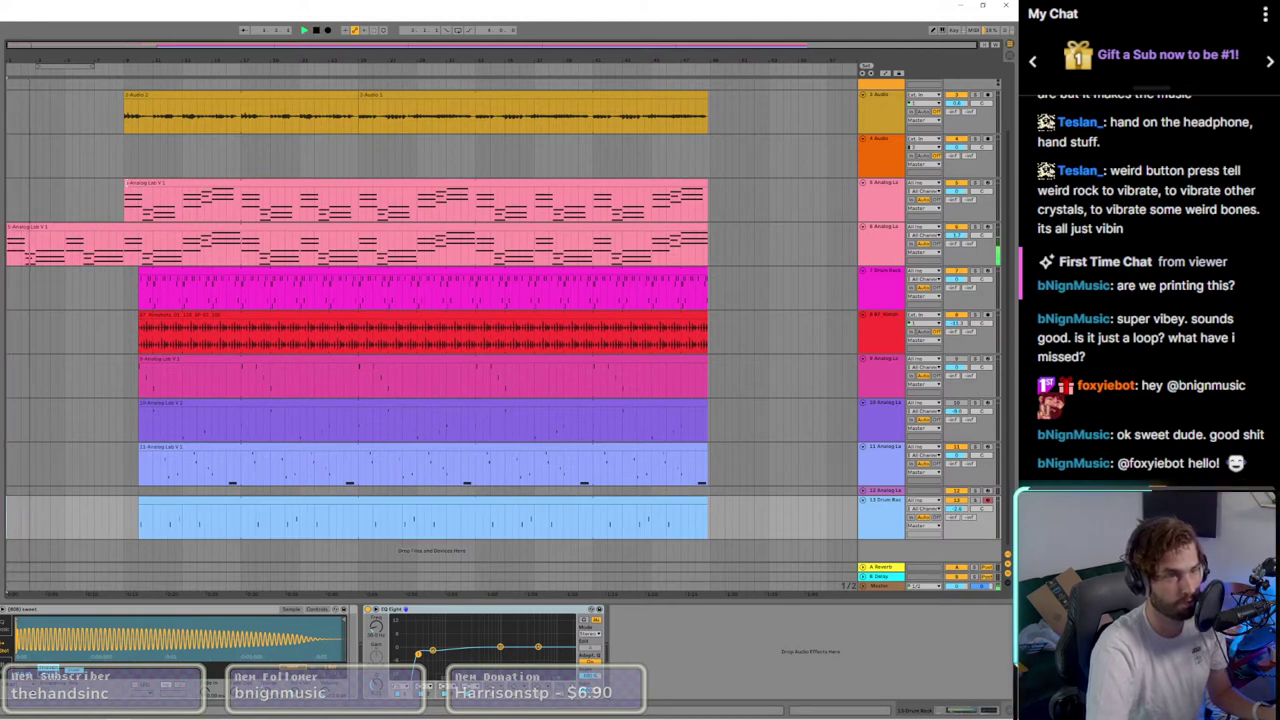
{"action": "left_click_drag", "start_coordinate": [126, 183], "coordinate": [7, 183]}
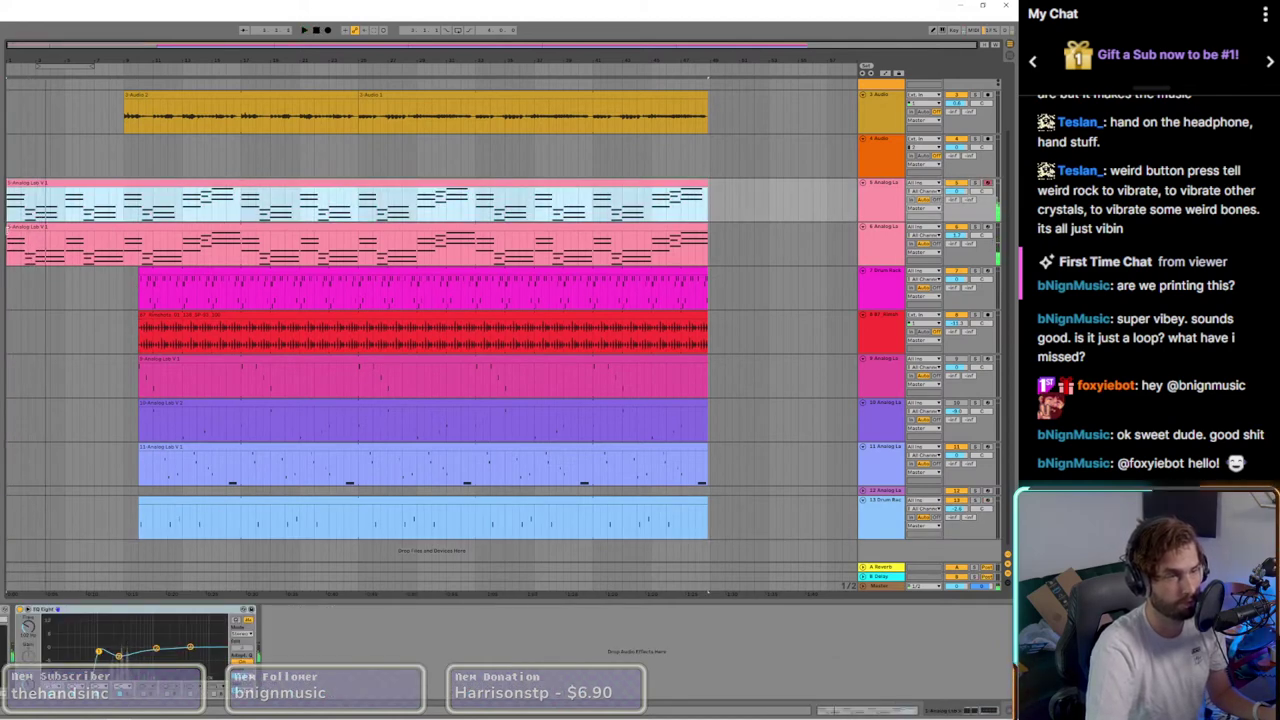
Step: Trim the starts of track 3's first vocal clip and the clips on tracks 7 and 8 to one common point, doubling the intro length
{"action": "scroll", "coordinate": [110, 228], "scroll_direction": "up", "scroll_amount": 3}
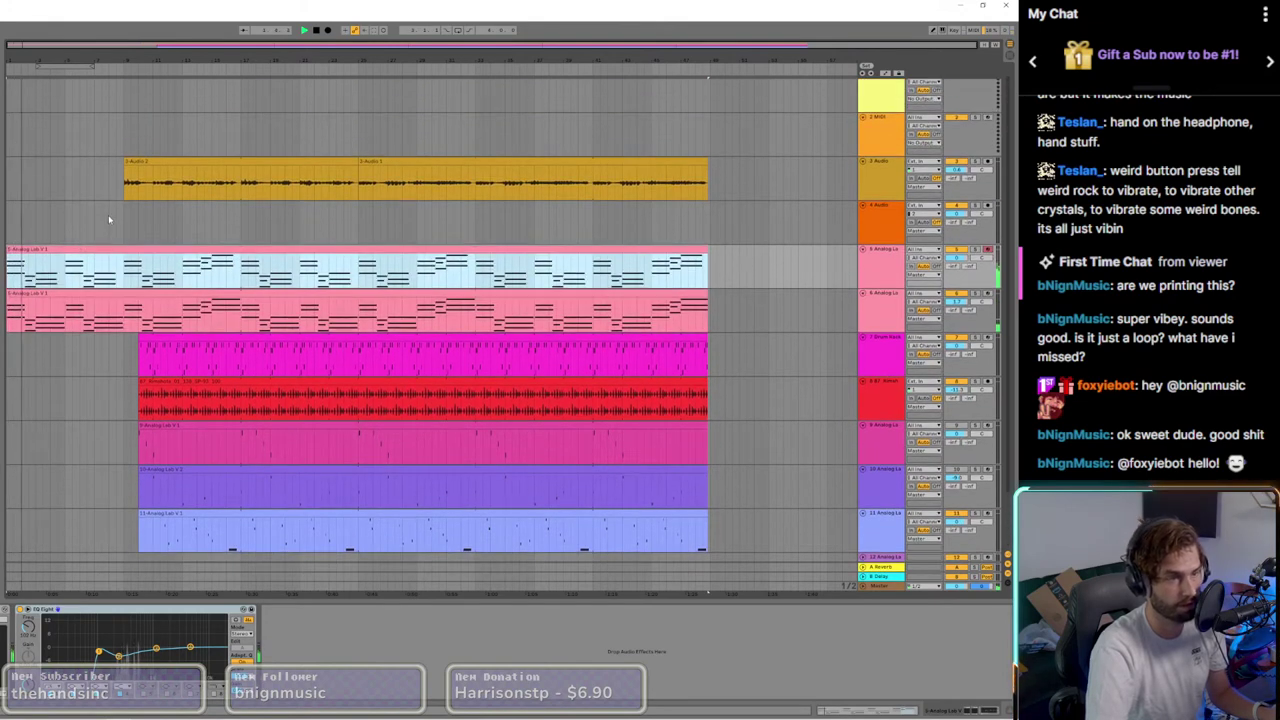
{"action": "left_click_drag", "start_coordinate": [124, 172], "coordinate": [240, 180]}
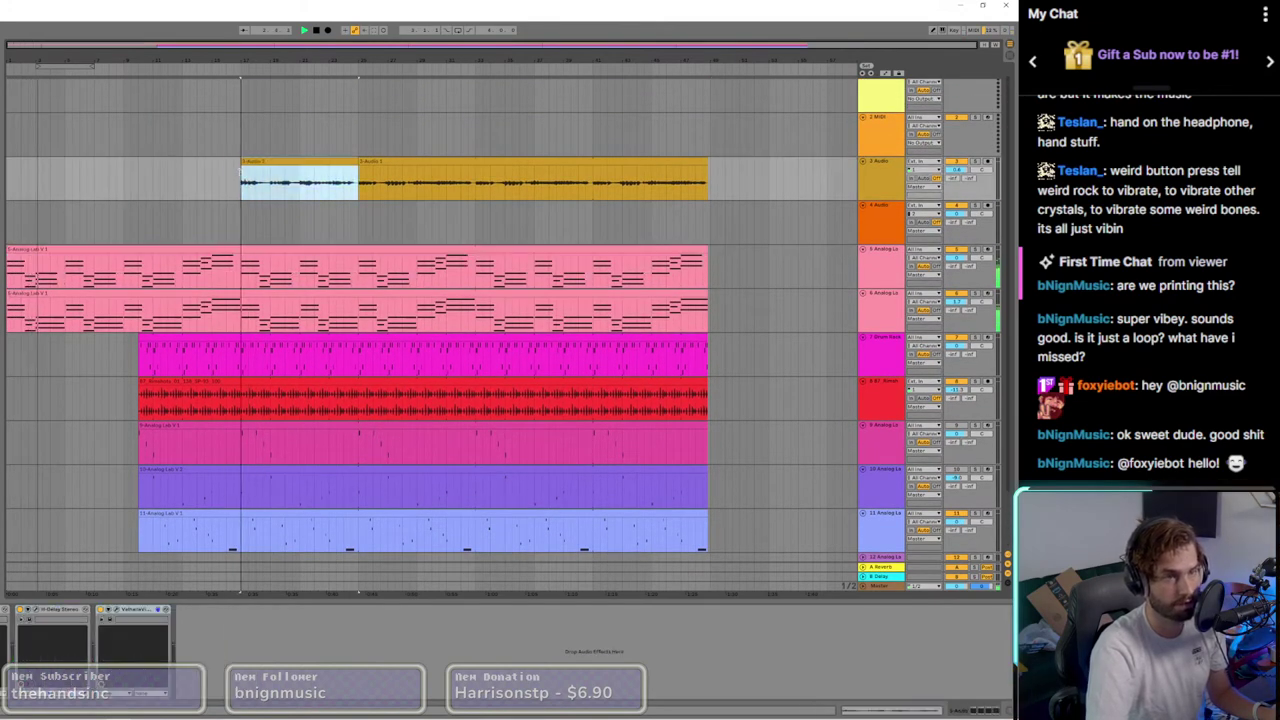
{"action": "left_click_drag", "start_coordinate": [140, 340], "coordinate": [240, 340]}
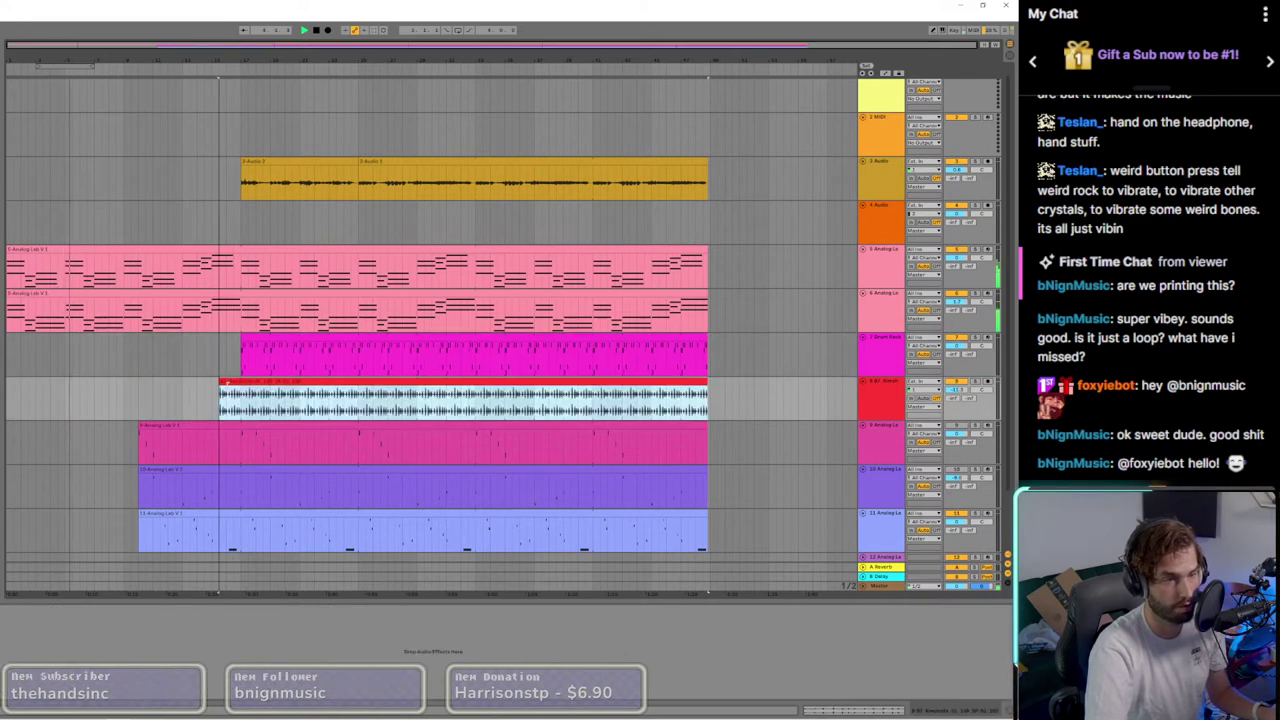
{"action": "left_click_drag", "start_coordinate": [141, 390], "coordinate": [243, 390]}
Step: Trim the starts of the clips on tracks 10, 11 and 13 to align with the vocal and drum clips after the extended intro
{"action": "scroll", "coordinate": [133, 480], "scroll_direction": "down", "scroll_amount": 1}
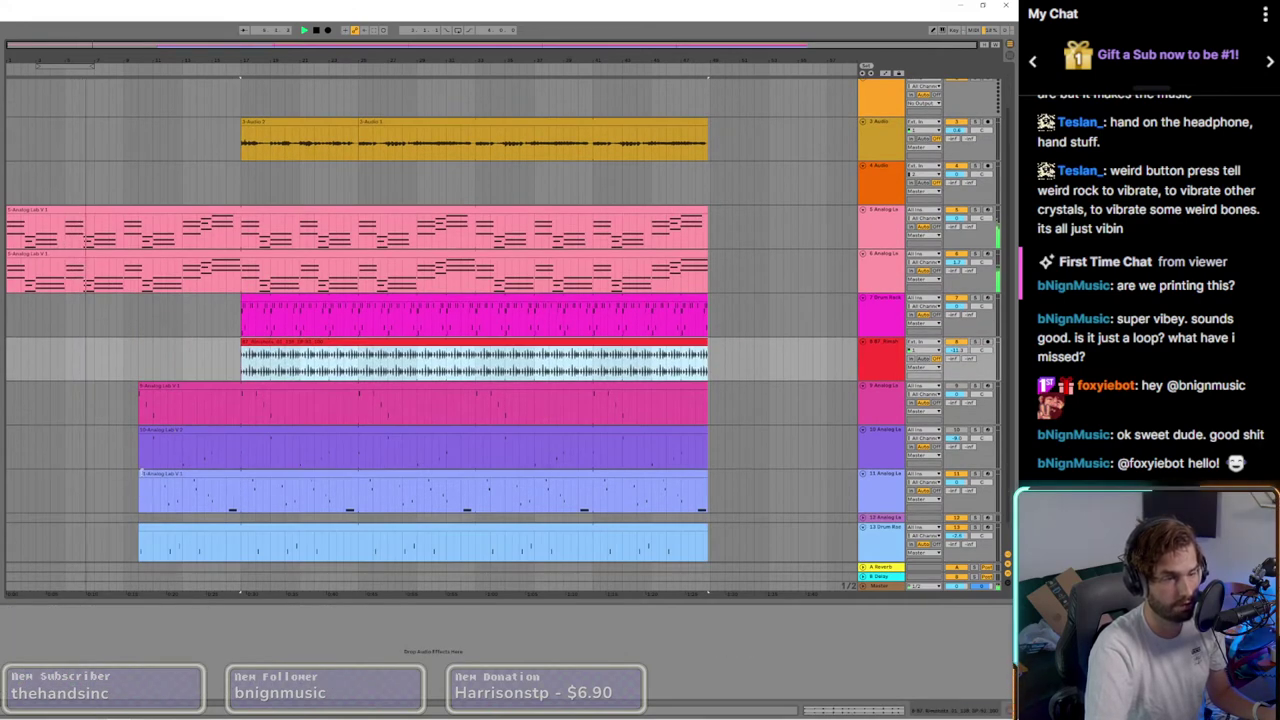
{"action": "left_click_drag", "start_coordinate": [141, 480], "coordinate": [241, 475]}
{"action": "left_click_drag", "start_coordinate": [139, 433], "coordinate": [243, 448]}
{"action": "scroll", "coordinate": [145, 496], "scroll_direction": "down", "scroll_amount": 1}
{"action": "left_click_drag", "start_coordinate": [145, 500], "coordinate": [222, 497]}
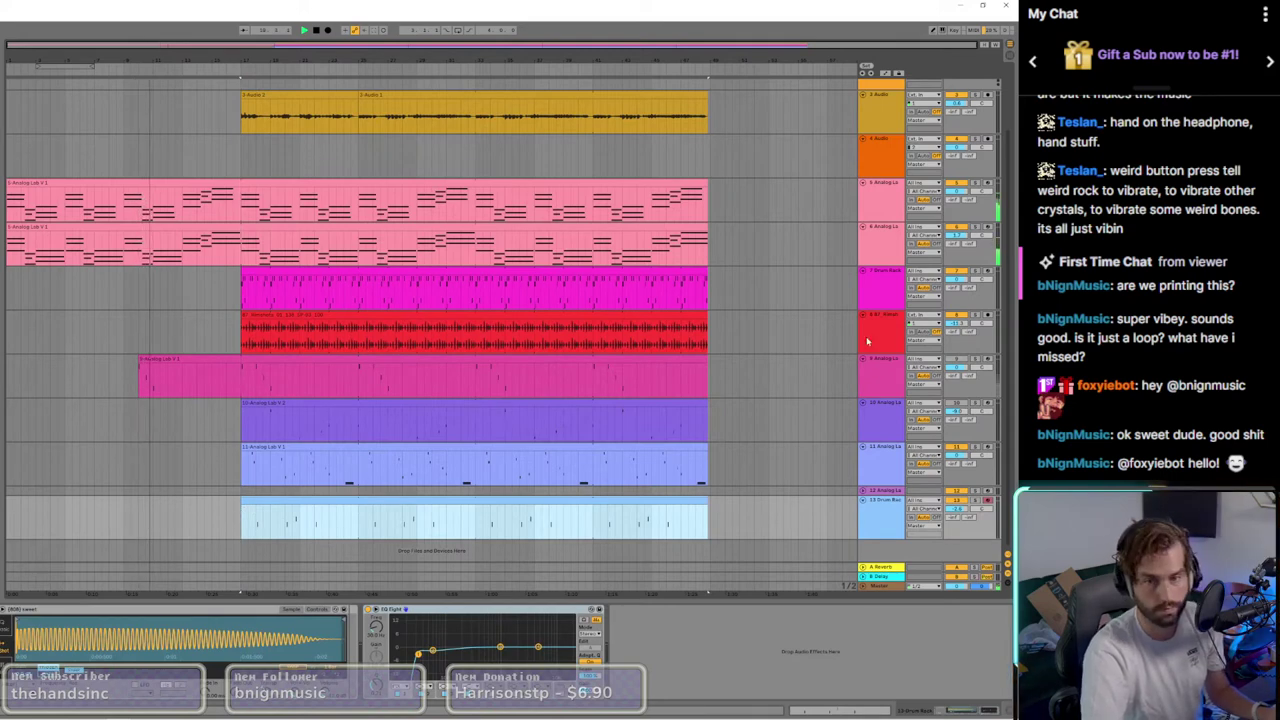
{"action": "left_click", "coordinate": [956, 359]}
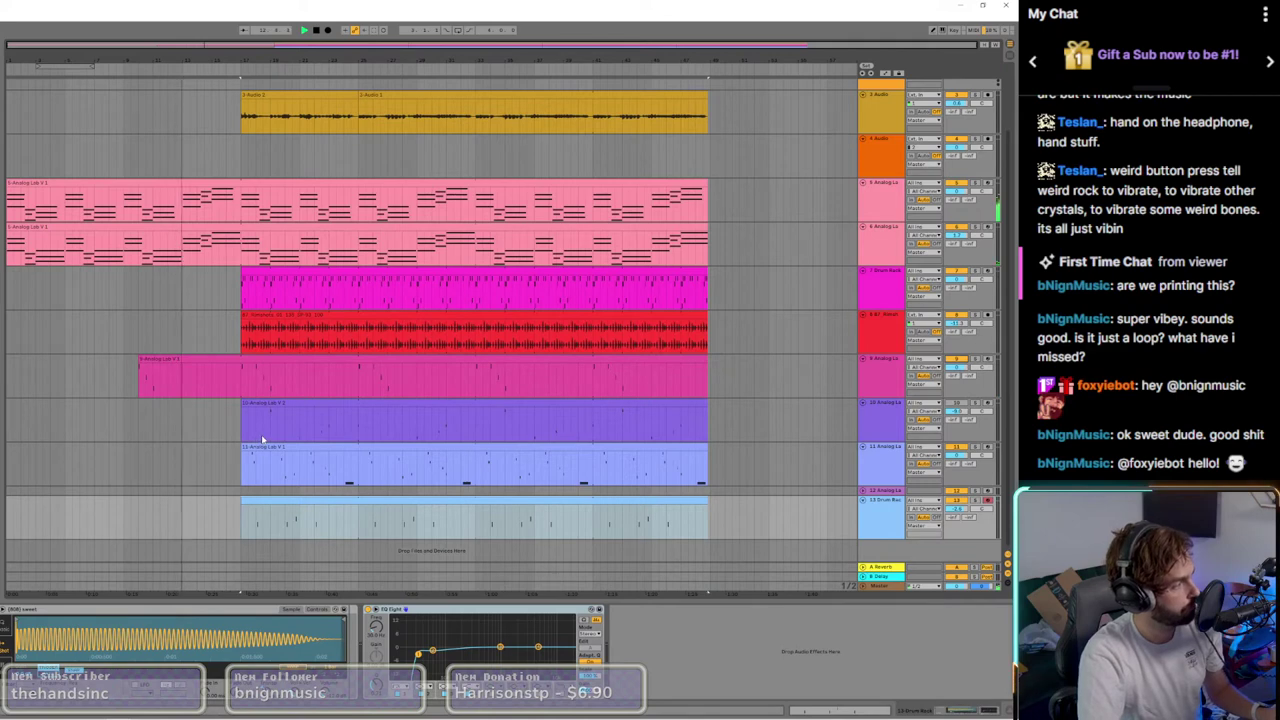
Step: Trim the start of the Drum Rack clip on track 7 to where the second audio clip on track 3 begins
{"action": "scroll", "coordinate": [280, 425], "scroll_direction": "up", "scroll_amount": 2}
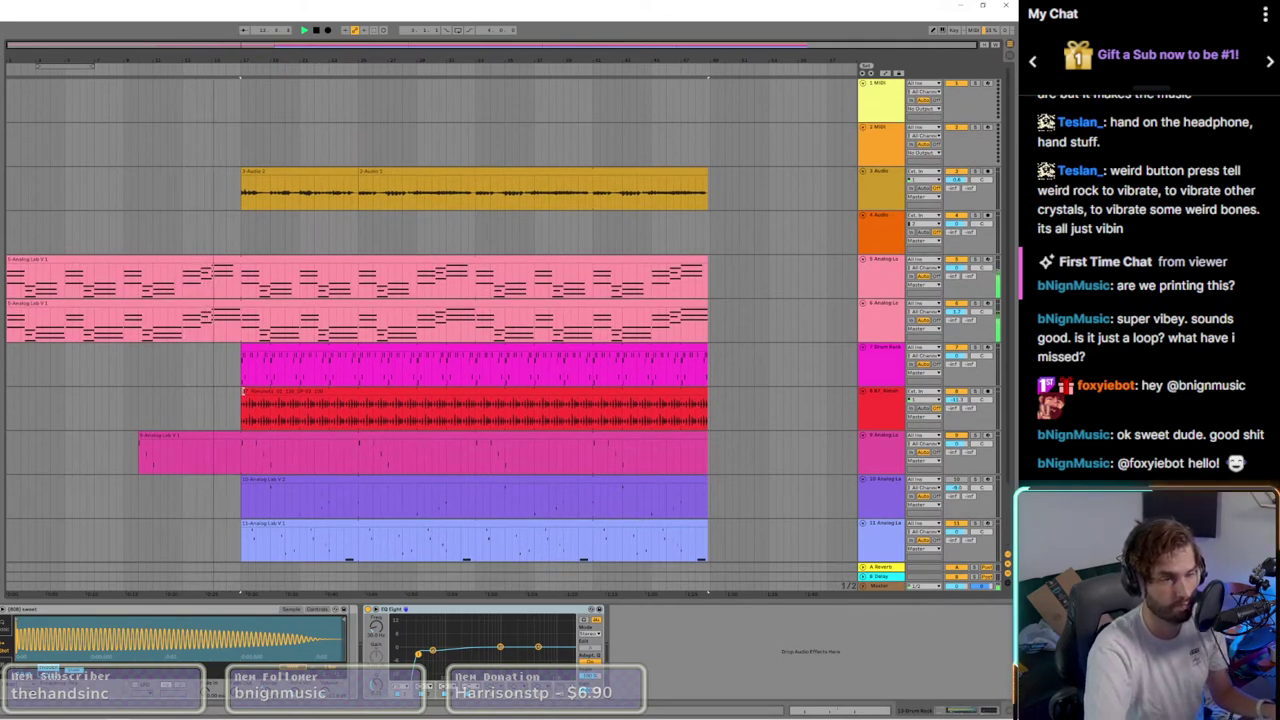
{"action": "left_click_drag", "start_coordinate": [242, 349], "coordinate": [358, 349]}
{"action": "scroll", "coordinate": [262, 490], "scroll_direction": "down", "scroll_amount": 1}
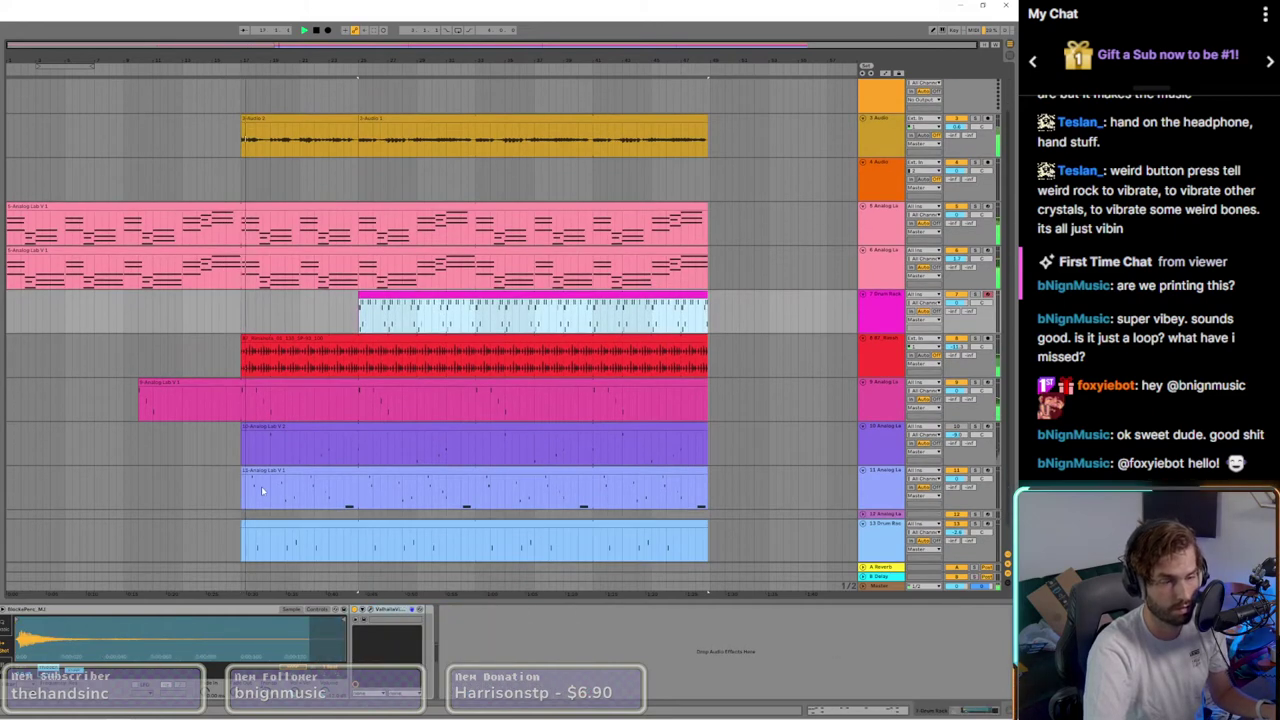
{"action": "scroll", "coordinate": [270, 488], "scroll_direction": "down", "scroll_amount": 1}
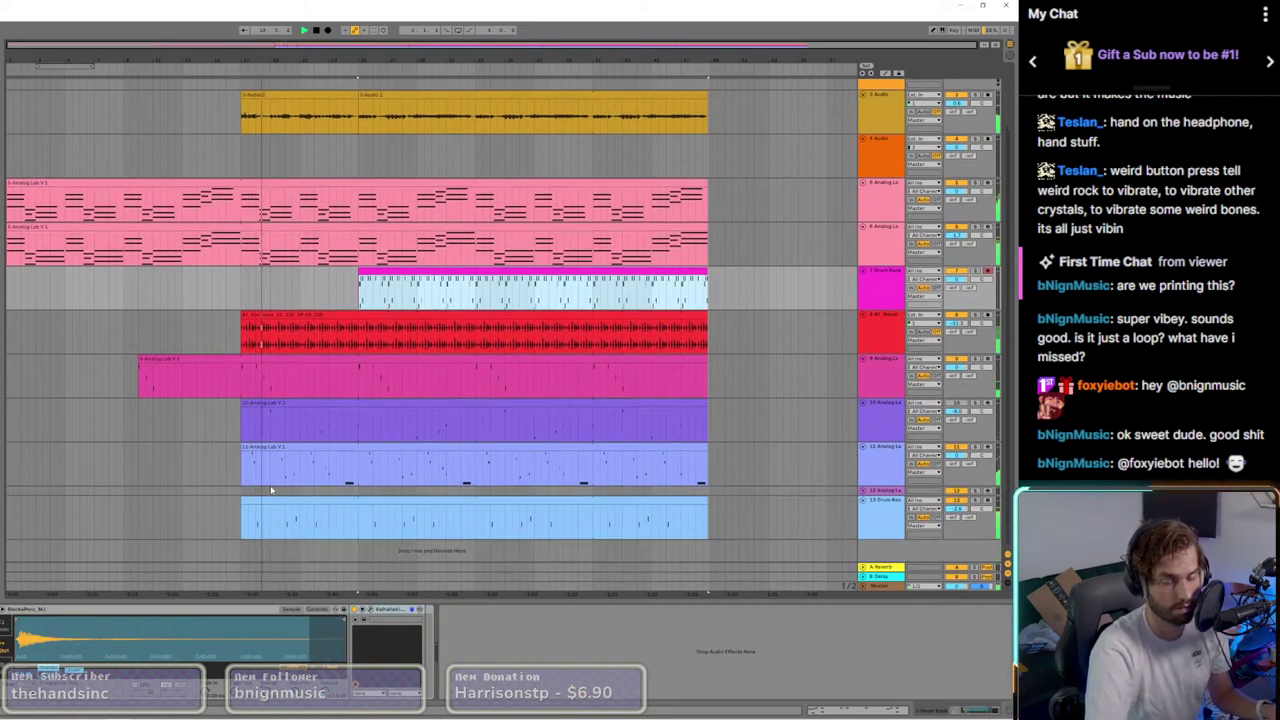
Step: Activate track 10 and trim the start of its Analog Lab clip to where the second audio clip begins
{"action": "scroll", "coordinate": [242, 108], "scroll_direction": "up", "scroll_amount": 6}
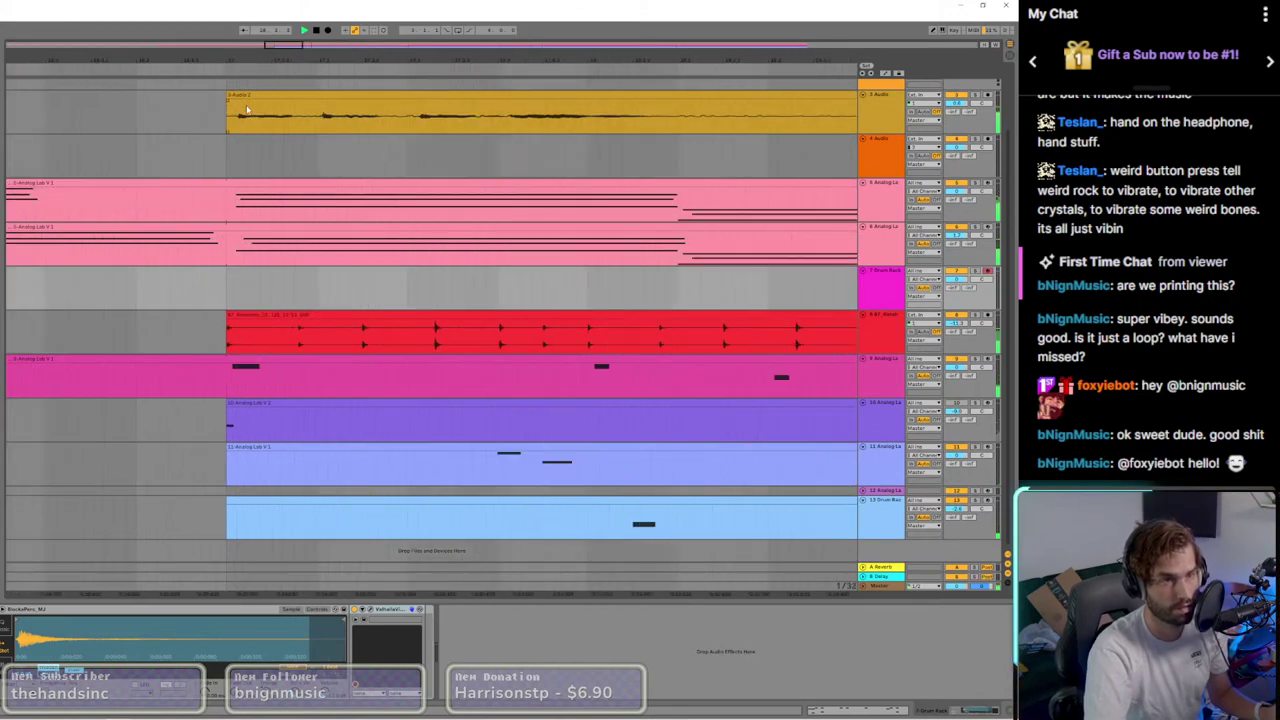
{"action": "scroll", "coordinate": [238, 108], "scroll_direction": "down", "scroll_amount": 3}
{"action": "scroll", "coordinate": [312, 130], "scroll_direction": "down", "scroll_amount": 5}
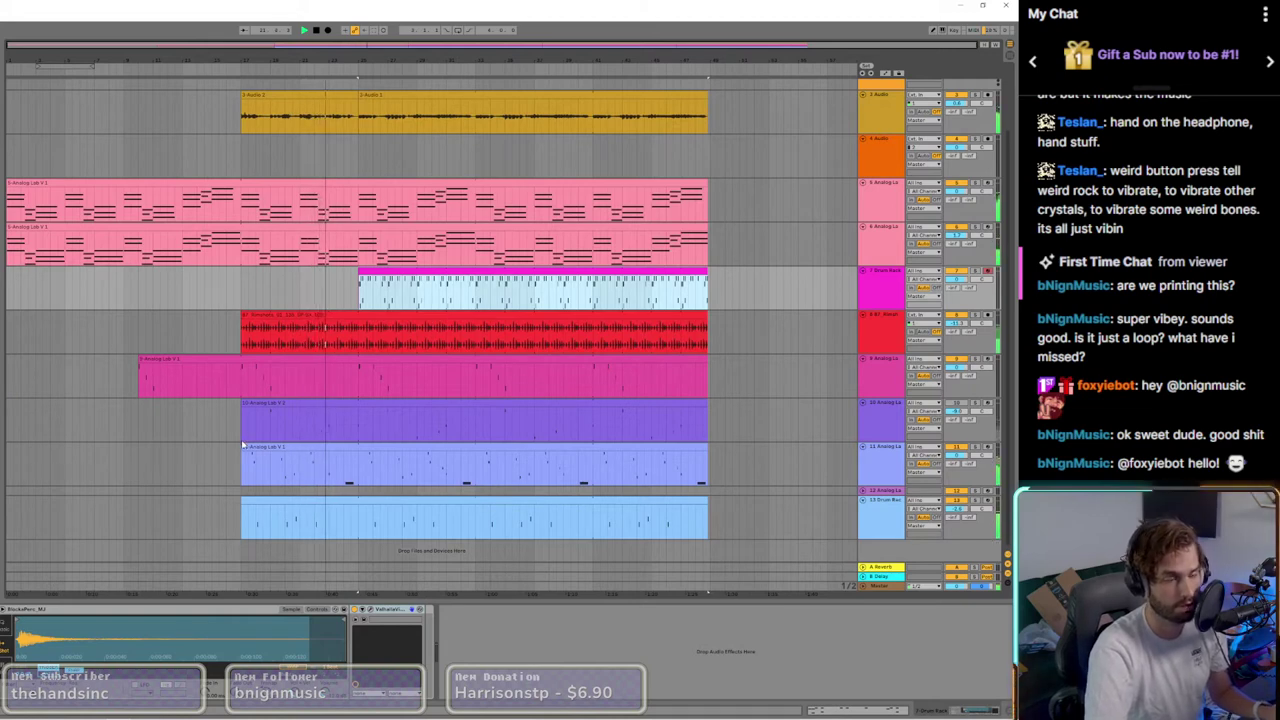
{"action": "scroll", "coordinate": [387, 291], "scroll_direction": "up", "scroll_amount": 2}
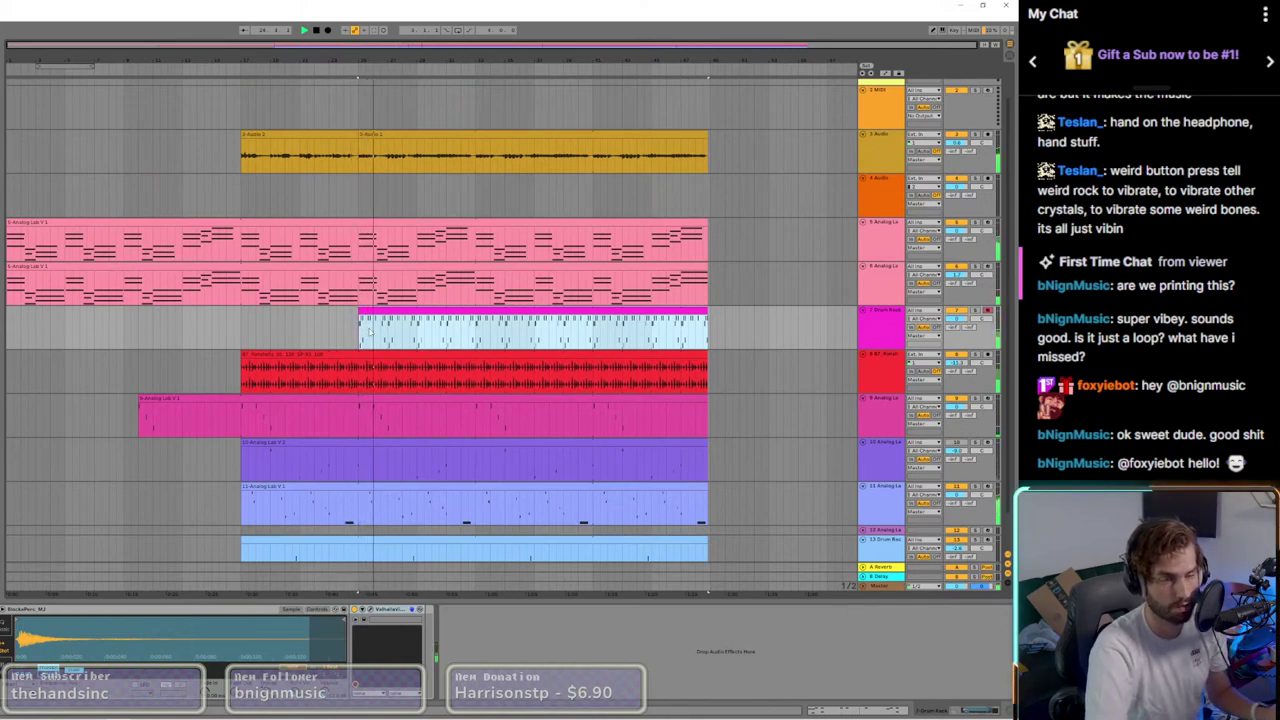
{"action": "scroll", "coordinate": [308, 415], "scroll_direction": "down", "scroll_amount": 2}
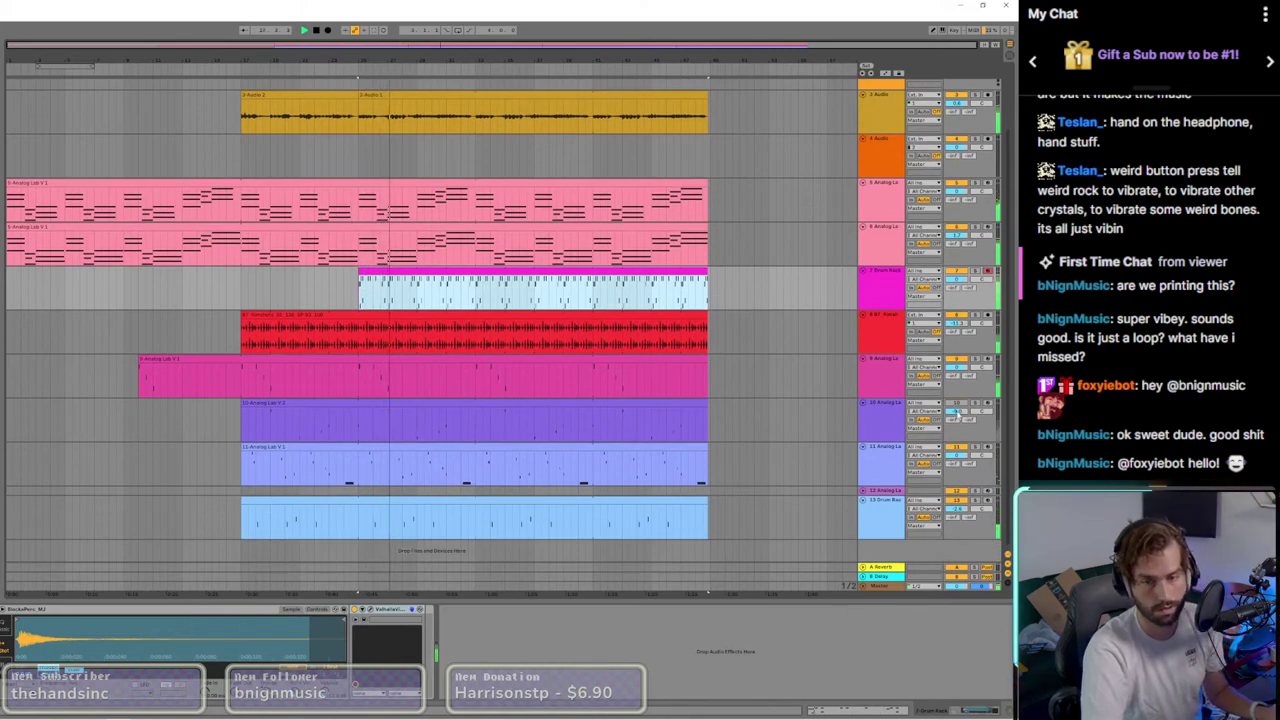
{"action": "left_click", "coordinate": [956, 403]}
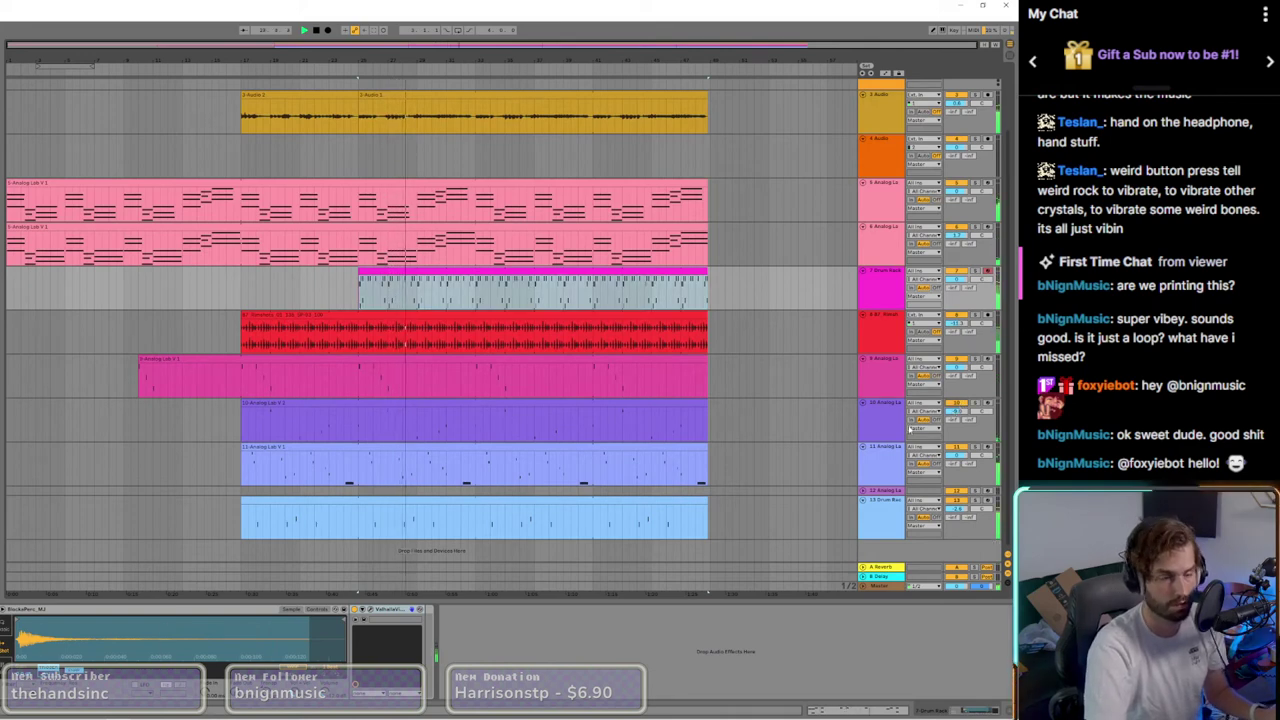
{"action": "left_click_drag", "start_coordinate": [243, 403], "coordinate": [360, 404]}
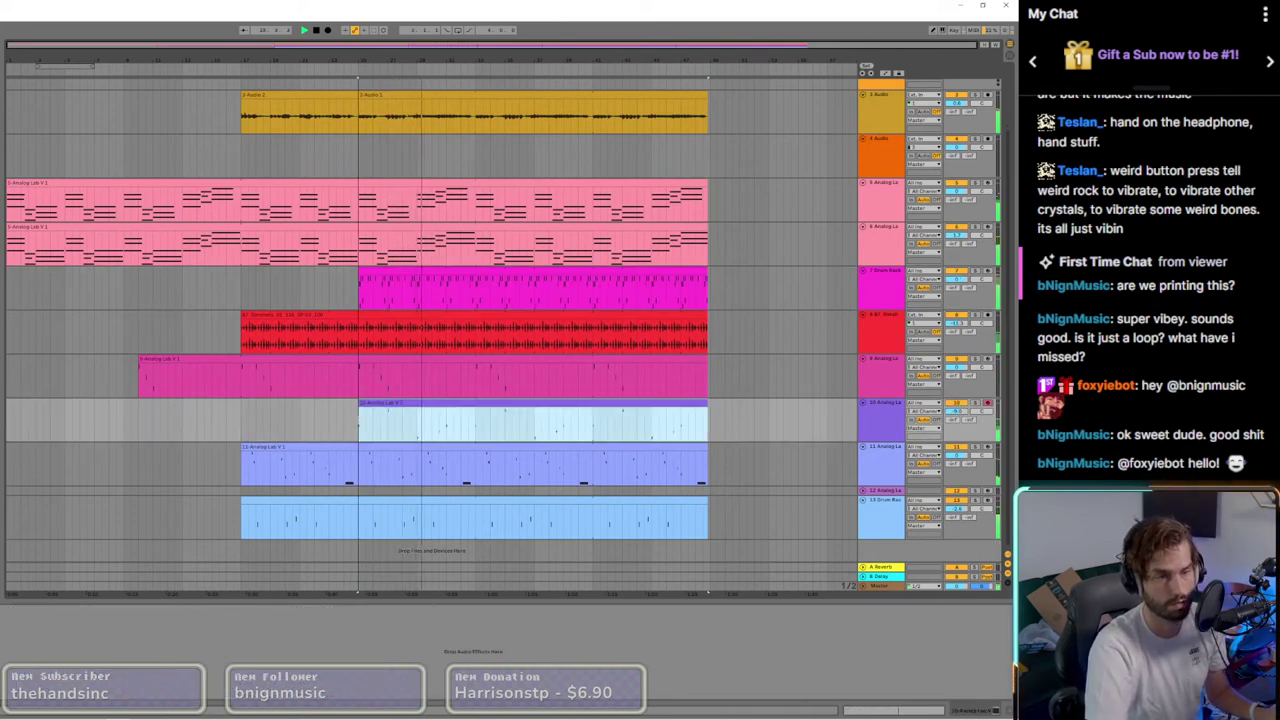
Step: Shorten the ends of the audio, synth and drum clips on all filled tracks by about eight bars to one common end point
{"action": "scroll", "coordinate": [520, 474], "scroll_direction": "up", "scroll_amount": 3}
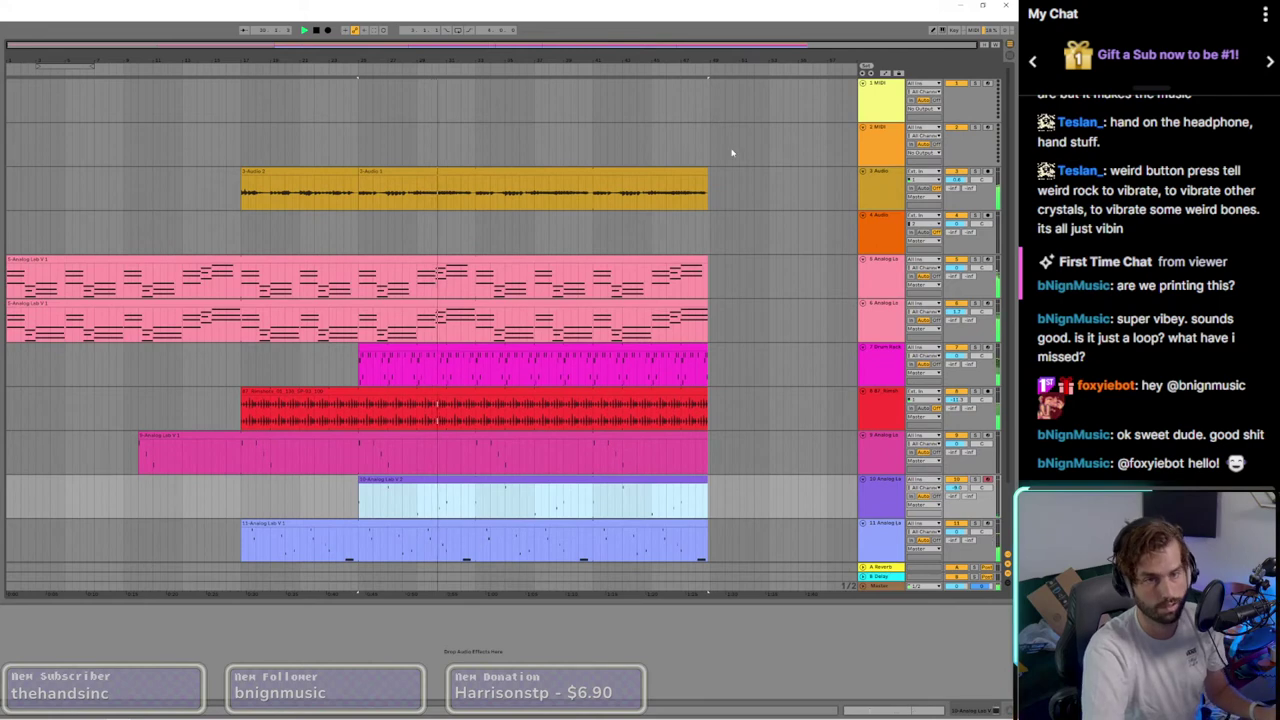
{"action": "left_click_drag", "start_coordinate": [706, 172], "coordinate": [593, 172]}
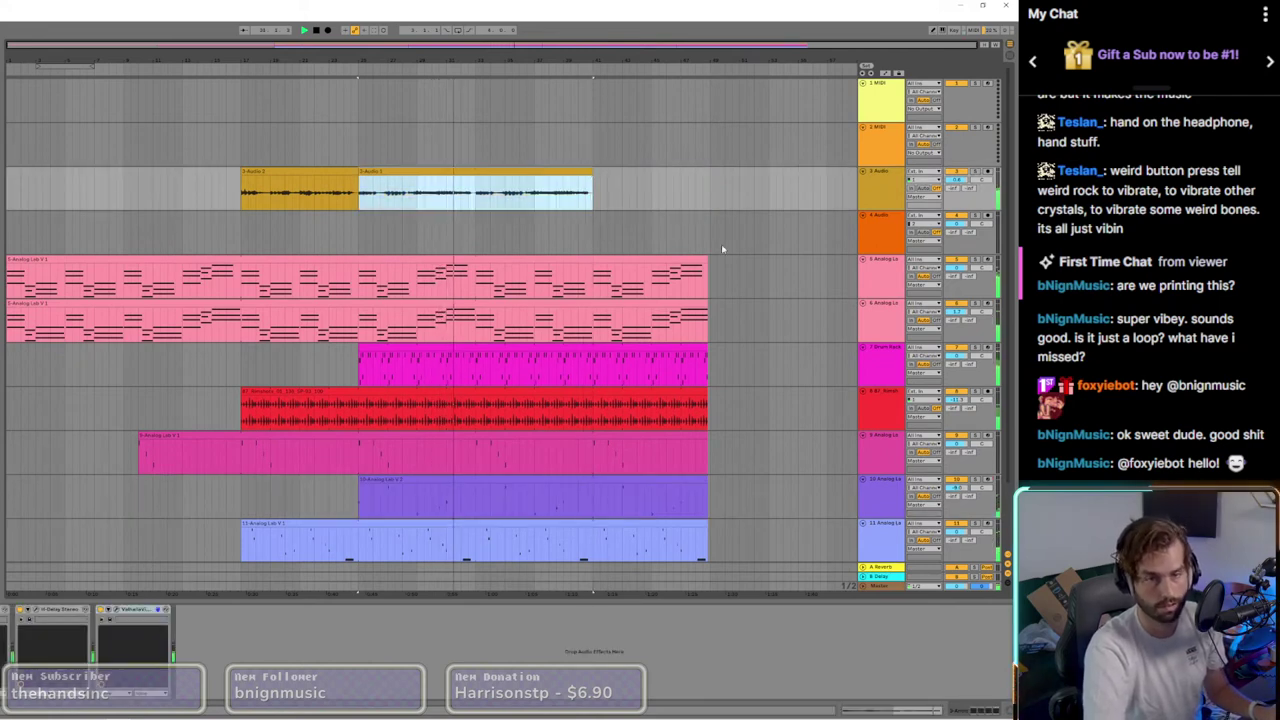
{"action": "left_click_drag", "start_coordinate": [707, 275], "coordinate": [592, 275]}
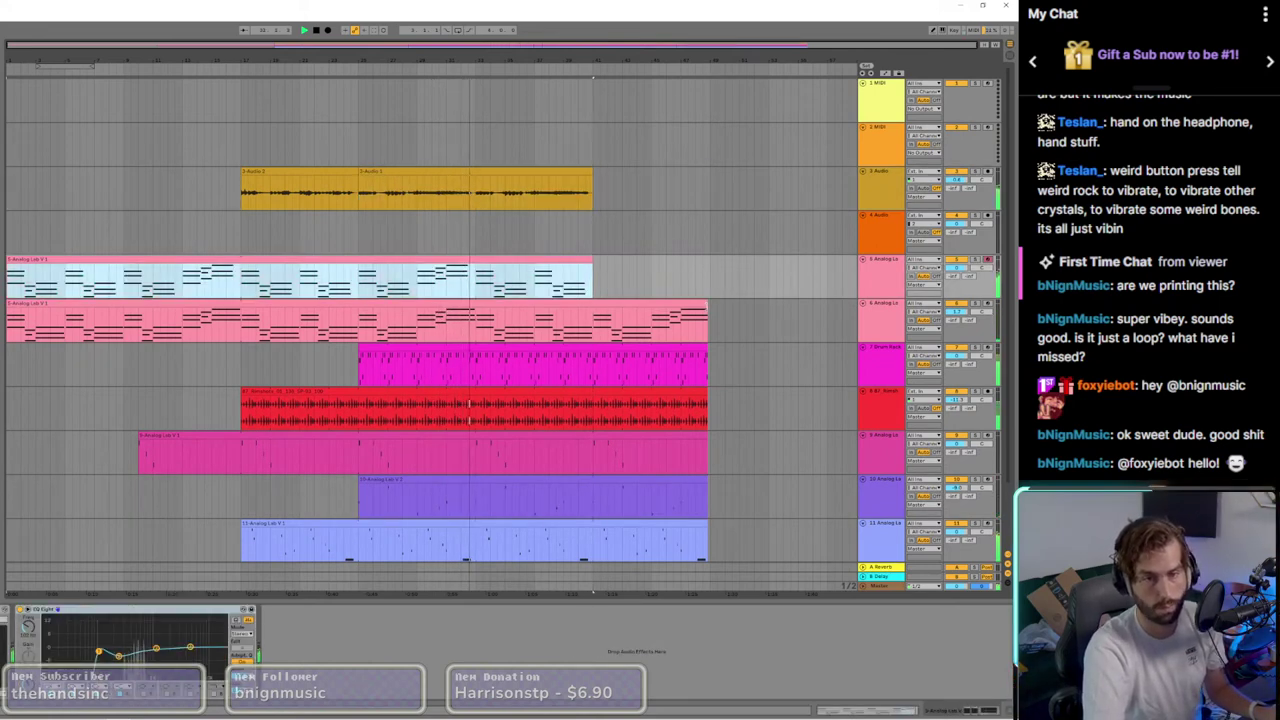
{"action": "left_click_drag", "start_coordinate": [707, 320], "coordinate": [592, 320]}
{"action": "scroll", "coordinate": [700, 303], "scroll_direction": "down", "scroll_amount": 2}
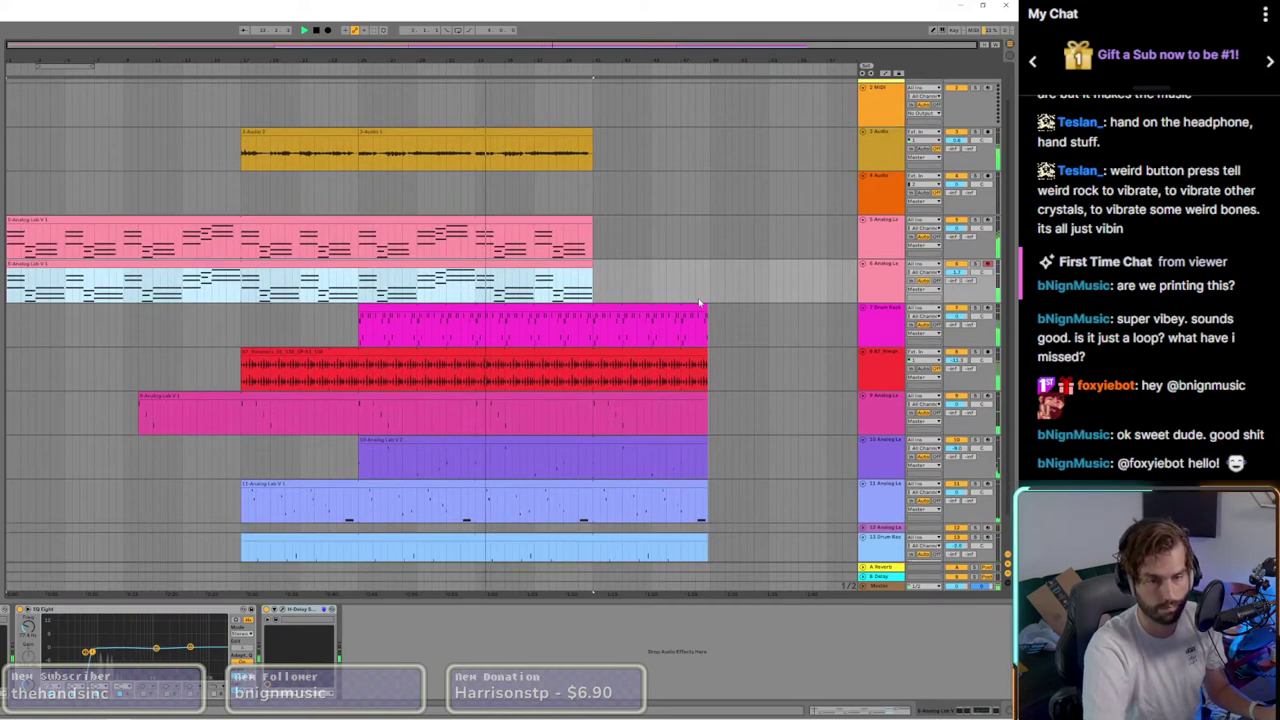
{"action": "left_click_drag", "start_coordinate": [707, 318], "coordinate": [592, 318]}
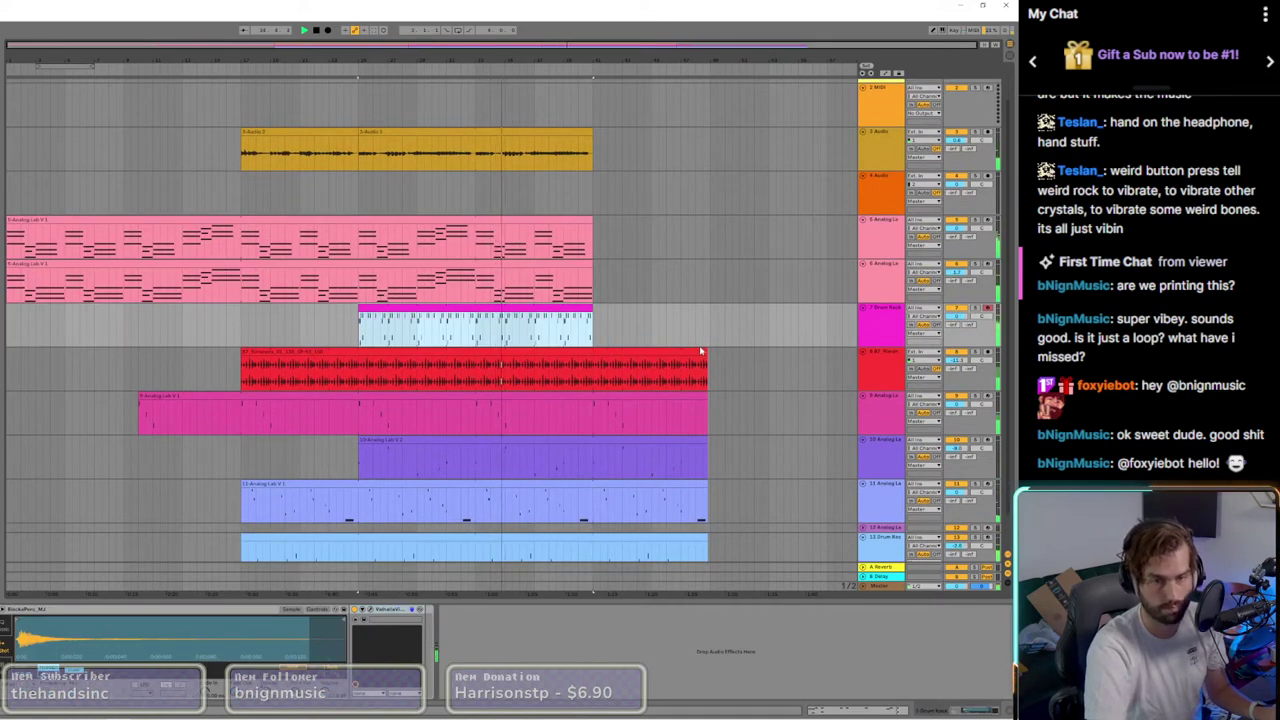
{"action": "left_click_drag", "start_coordinate": [707, 360], "coordinate": [602, 358]}
{"action": "scroll", "coordinate": [602, 358], "scroll_direction": "down", "scroll_amount": 2}
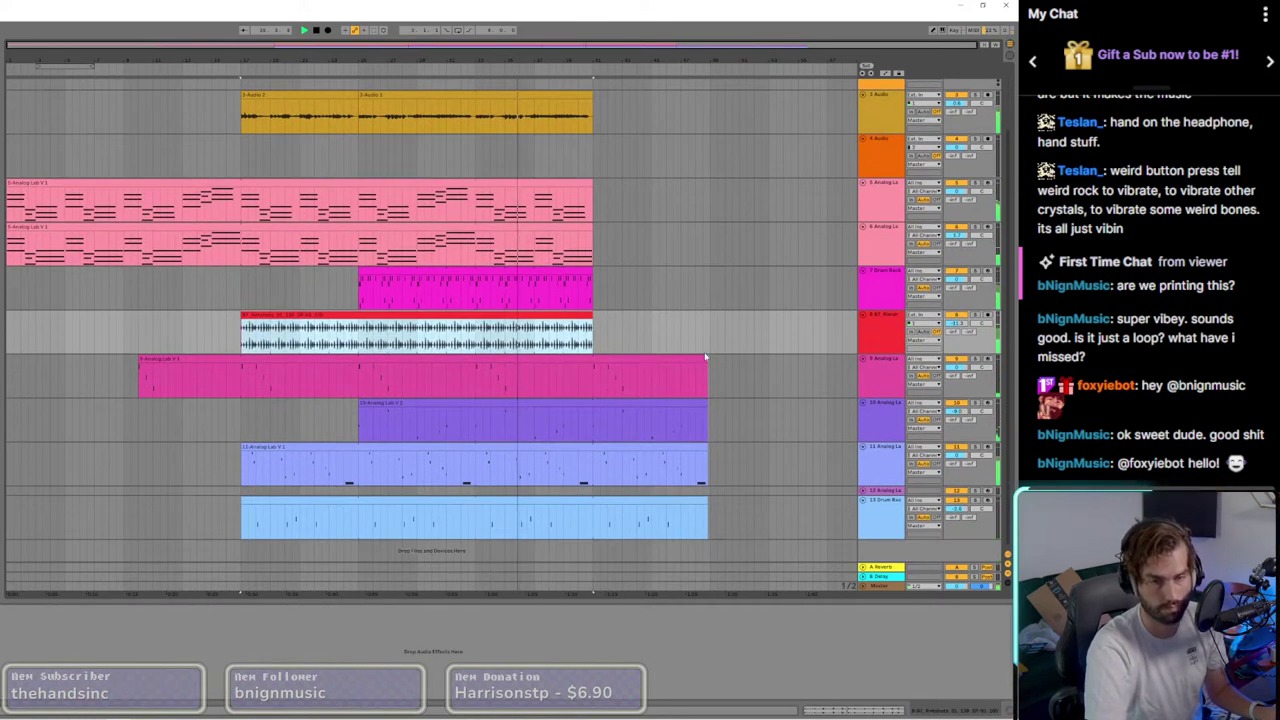
{"action": "left_click_drag", "start_coordinate": [702, 358], "coordinate": [601, 370]}
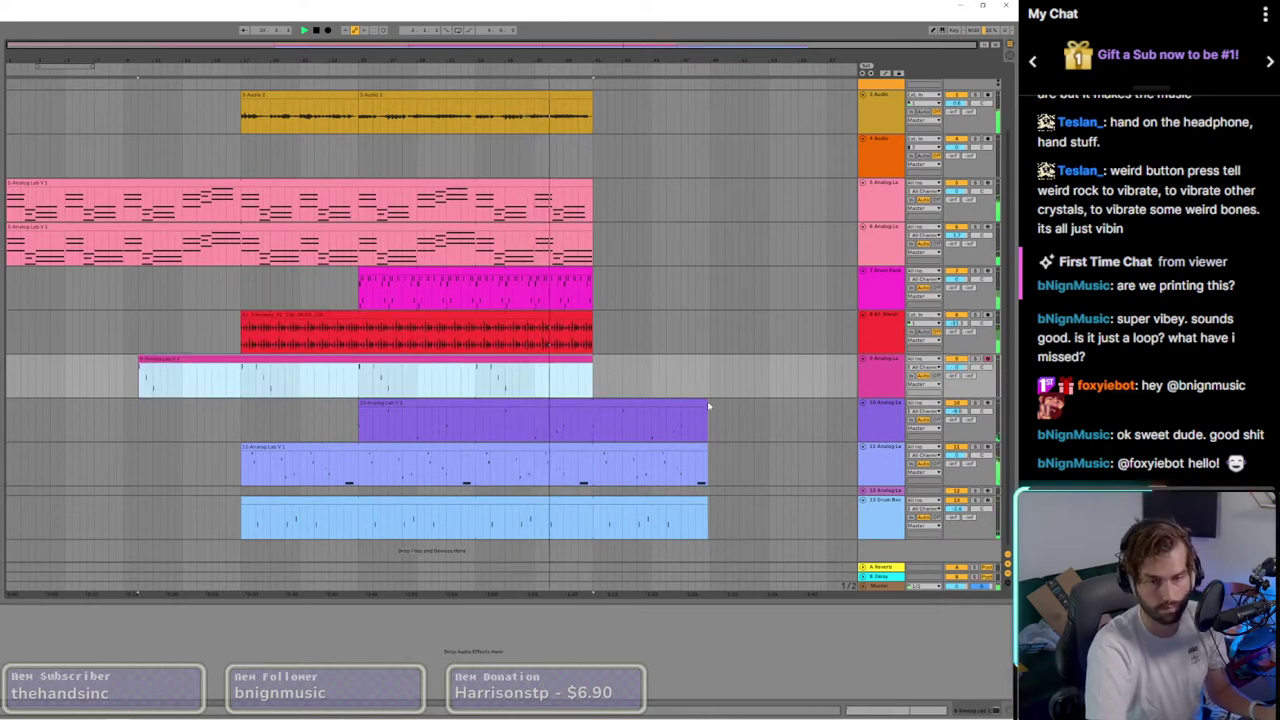
{"action": "left_click_drag", "start_coordinate": [707, 401], "coordinate": [593, 403]}
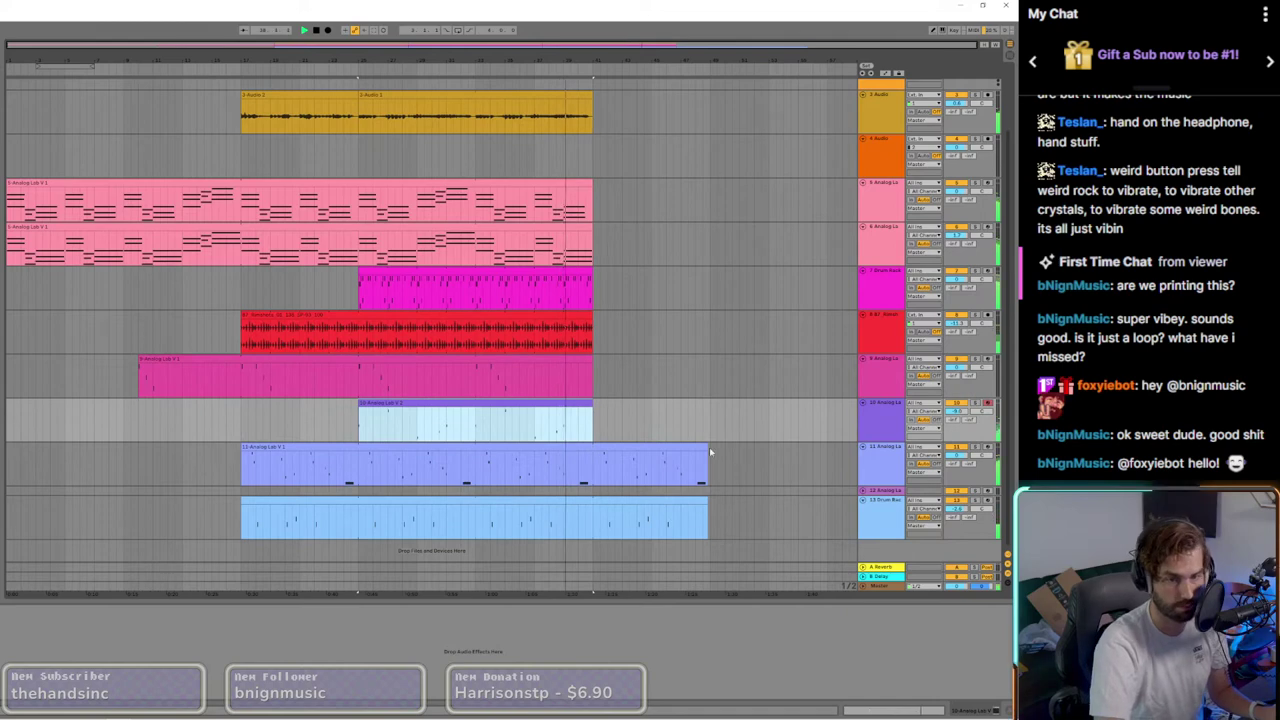
{"action": "left_click_drag", "start_coordinate": [707, 460], "coordinate": [593, 462]}
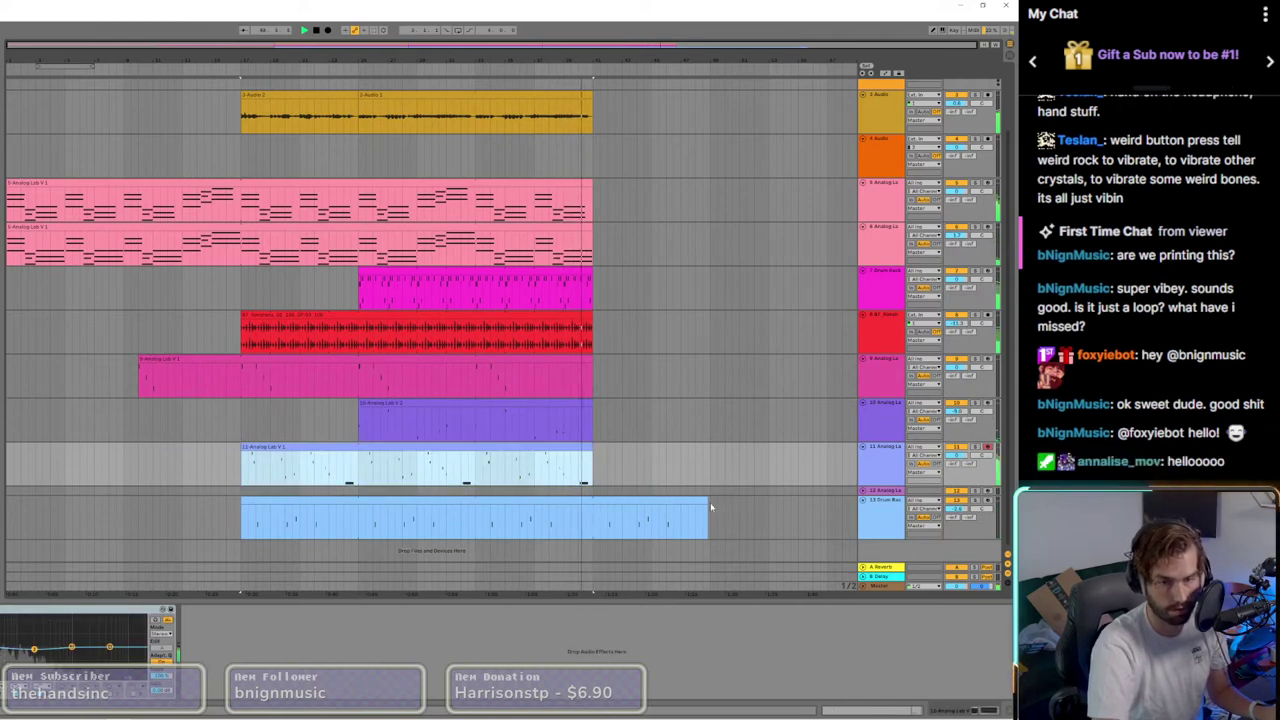
{"action": "left_click_drag", "start_coordinate": [707, 518], "coordinate": [593, 520]}
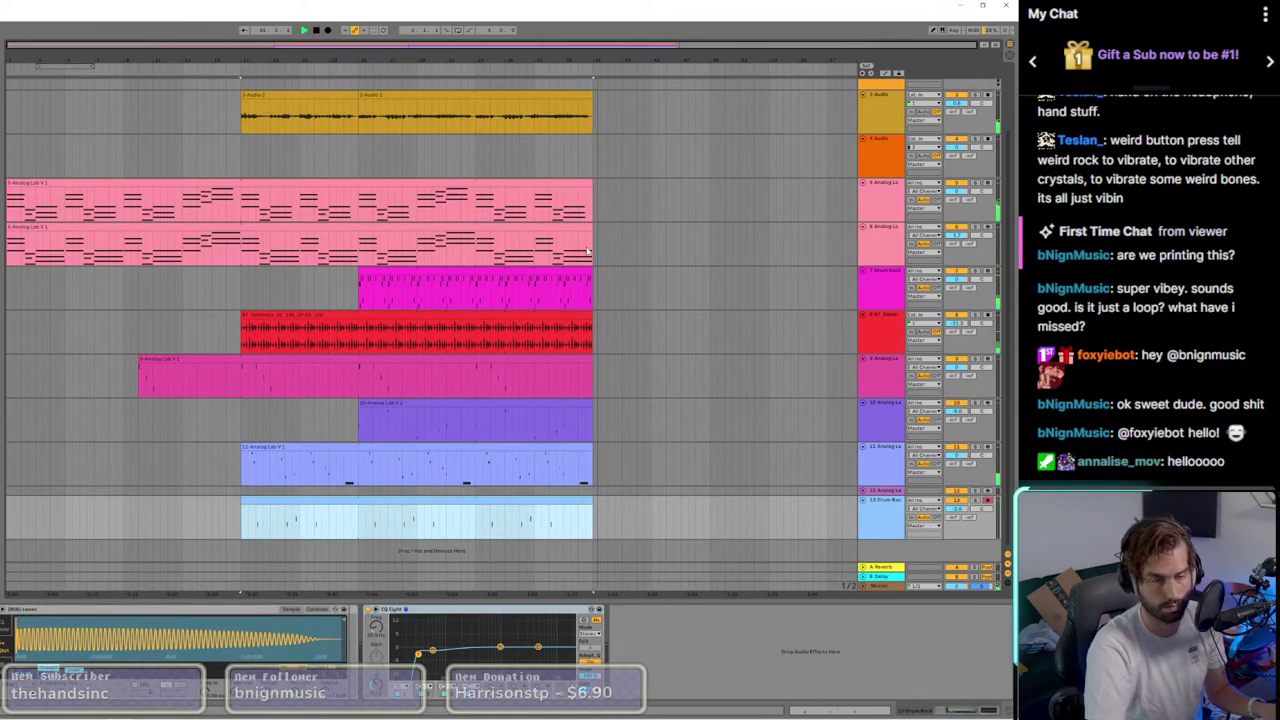
Step: Extend the Analog Lab clip on track 5 by about eight bars and split it about four bars before its end
{"action": "left_click_drag", "start_coordinate": [591, 180], "coordinate": [565, 205]}
{"action": "left_click", "coordinate": [507, 214]}
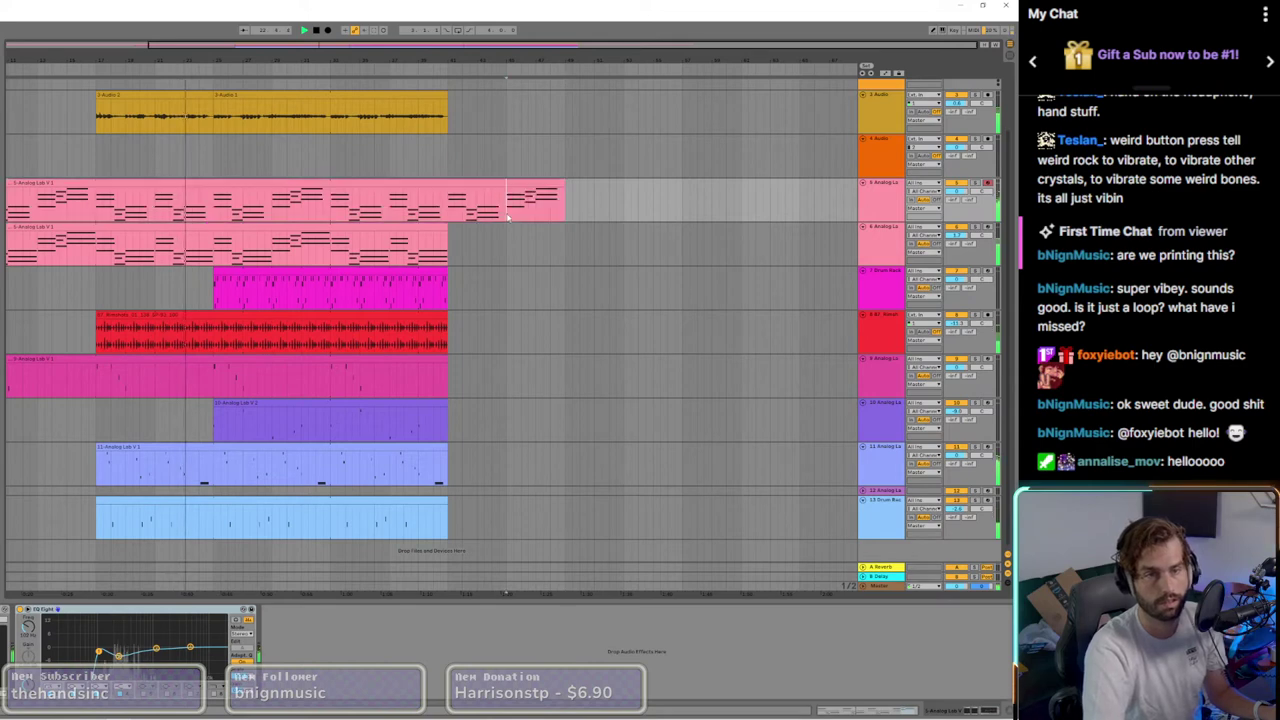
{"action": "key", "text": "ctrl+e"}
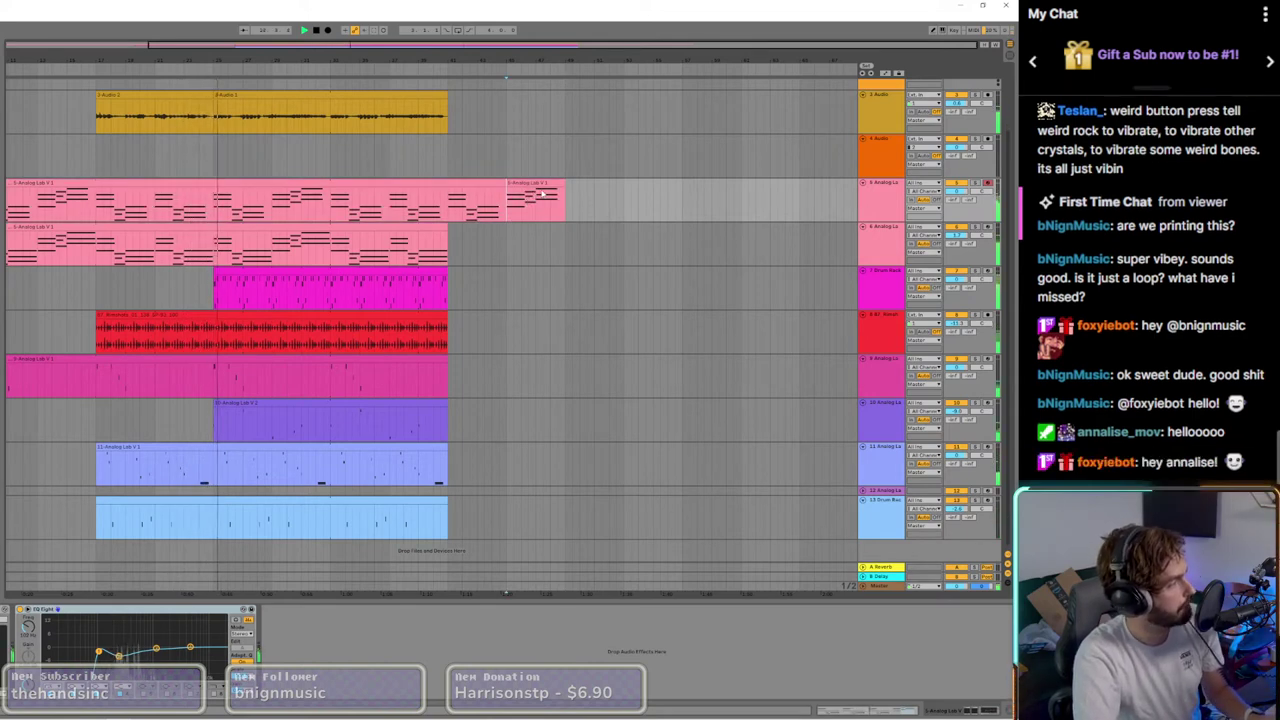
Step: Copy the split-off chord section over the preceding four bars on track 5 and duplicate the pair to fill sixteen bars
{"action": "left_click_drag", "start_coordinate": [538, 188], "coordinate": [571, 198]}
{"action": "left_click", "coordinate": [458, 185], "text": "shift"}
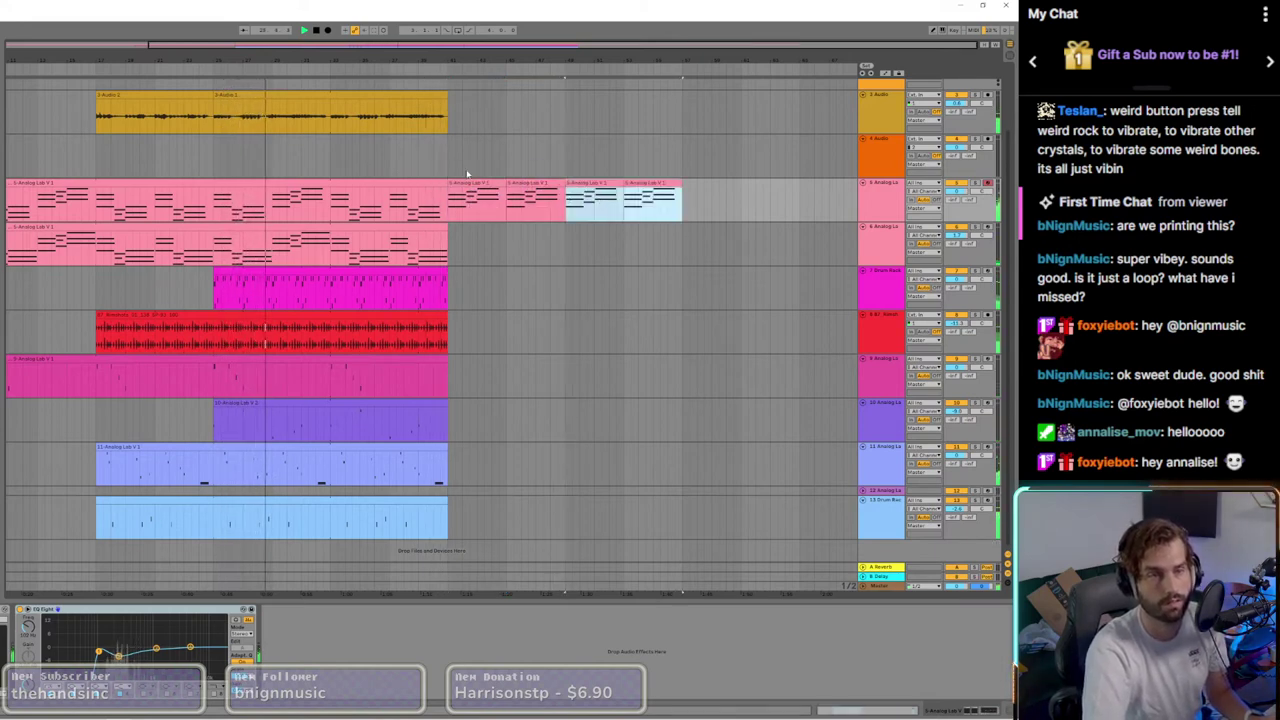
{"action": "scroll", "coordinate": [467, 174], "scroll_direction": "down", "scroll_amount": 2}
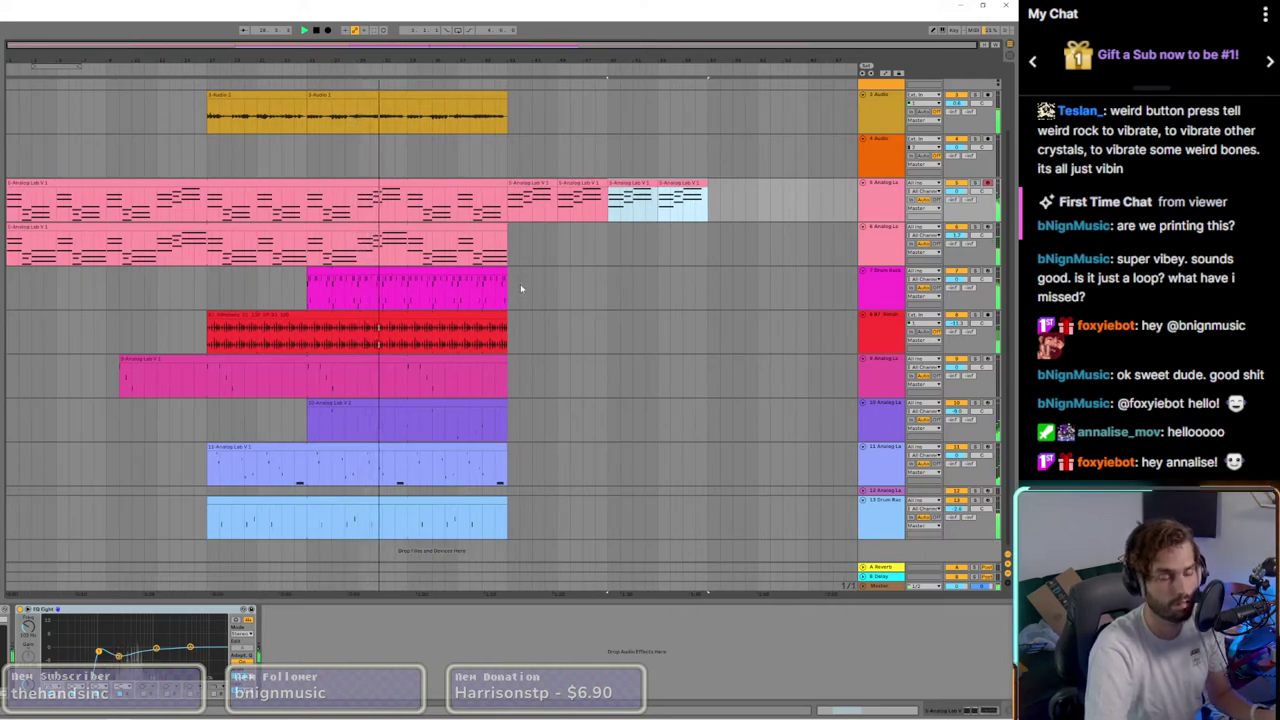
Step: Open the Analog Lab clip on track 10 and inspect its MIDI notes
{"action": "double_click", "coordinate": [408, 404]}
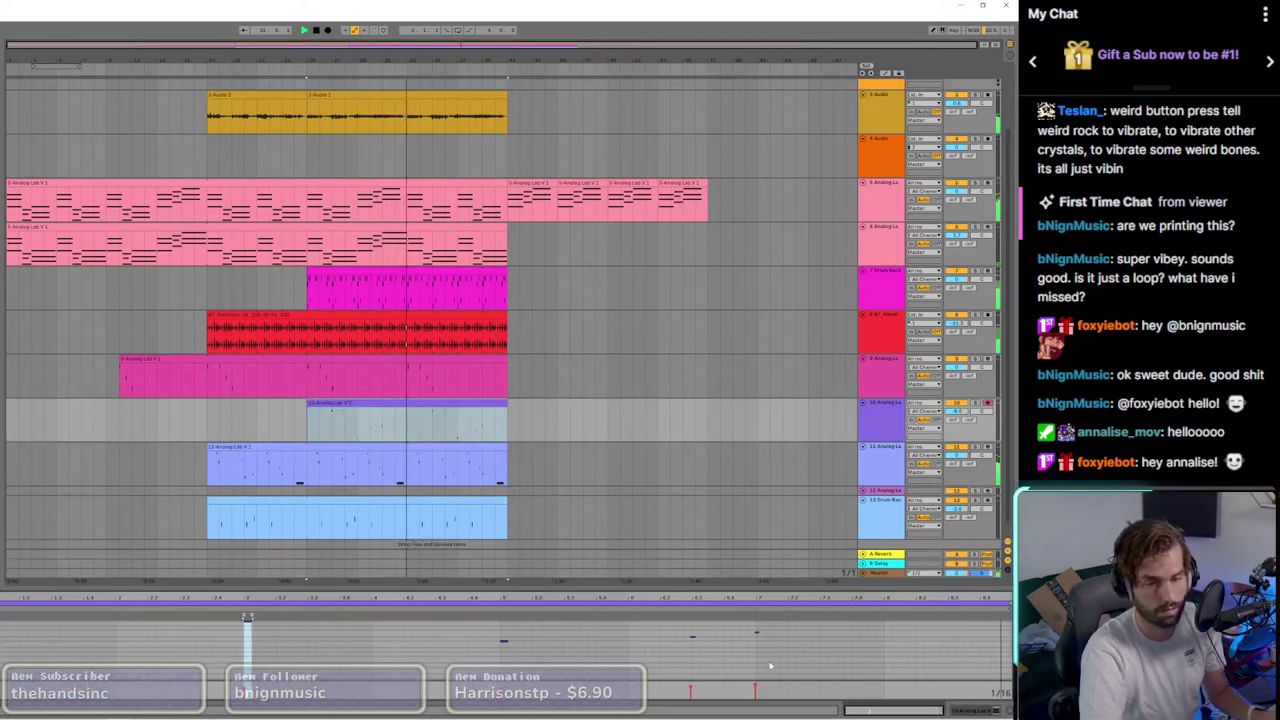
{"action": "left_click", "coordinate": [247, 652]}
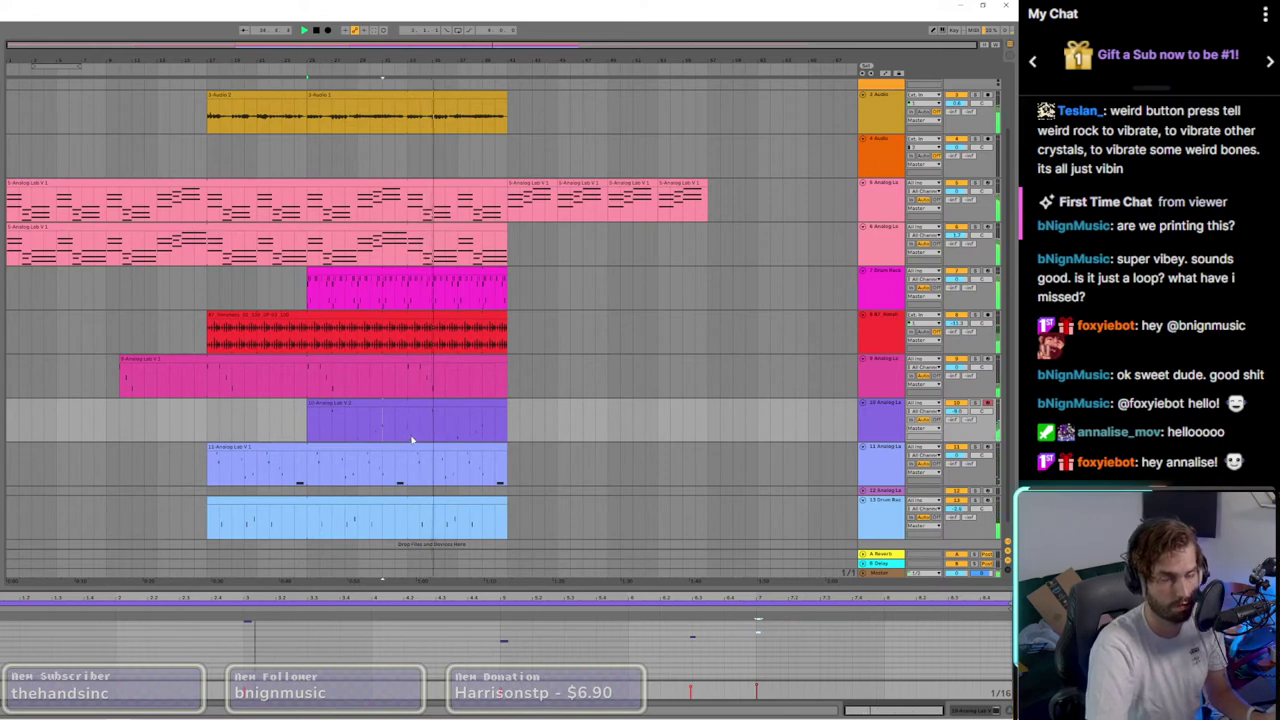
{"action": "left_click", "coordinate": [523, 335]}
Step: Extend the second audio clip on track 3 to the end of the new chord section on track 5
{"action": "scroll", "coordinate": [529, 446], "scroll_direction": "up", "scroll_amount": 2}
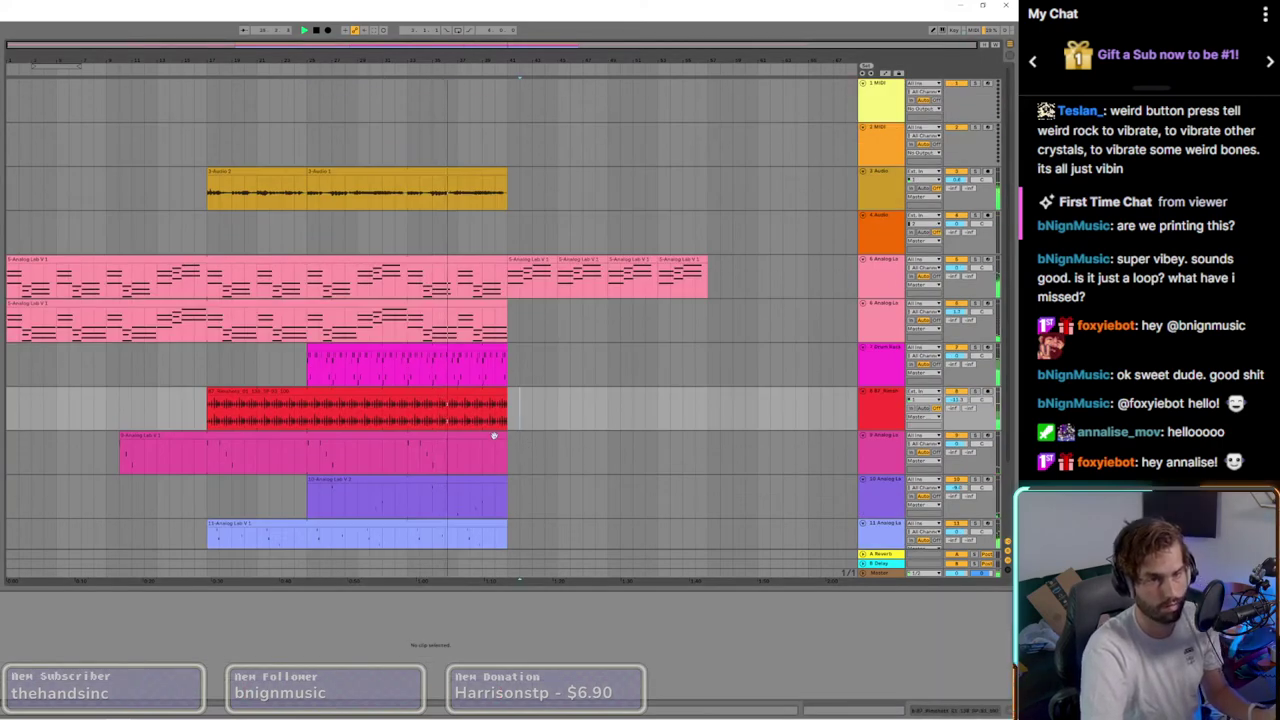
{"action": "left_click", "coordinate": [501, 172]}
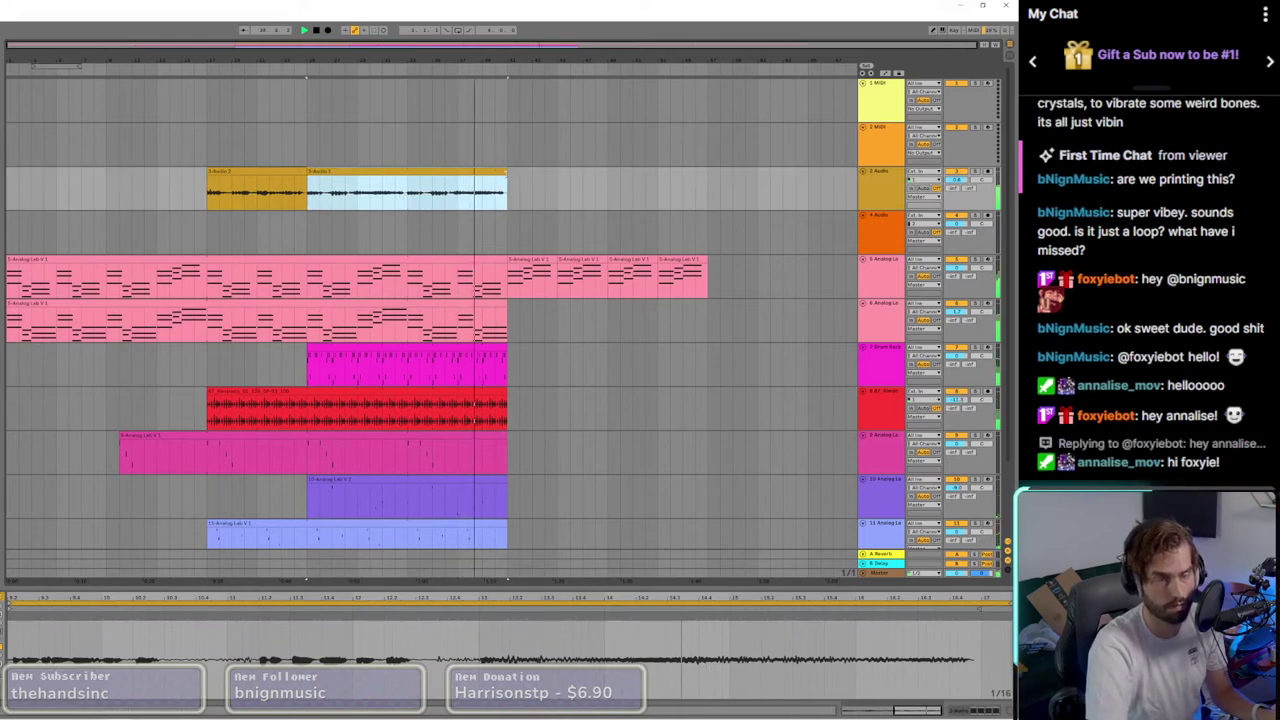
{"action": "left_click_drag", "start_coordinate": [503, 172], "coordinate": [707, 175]}
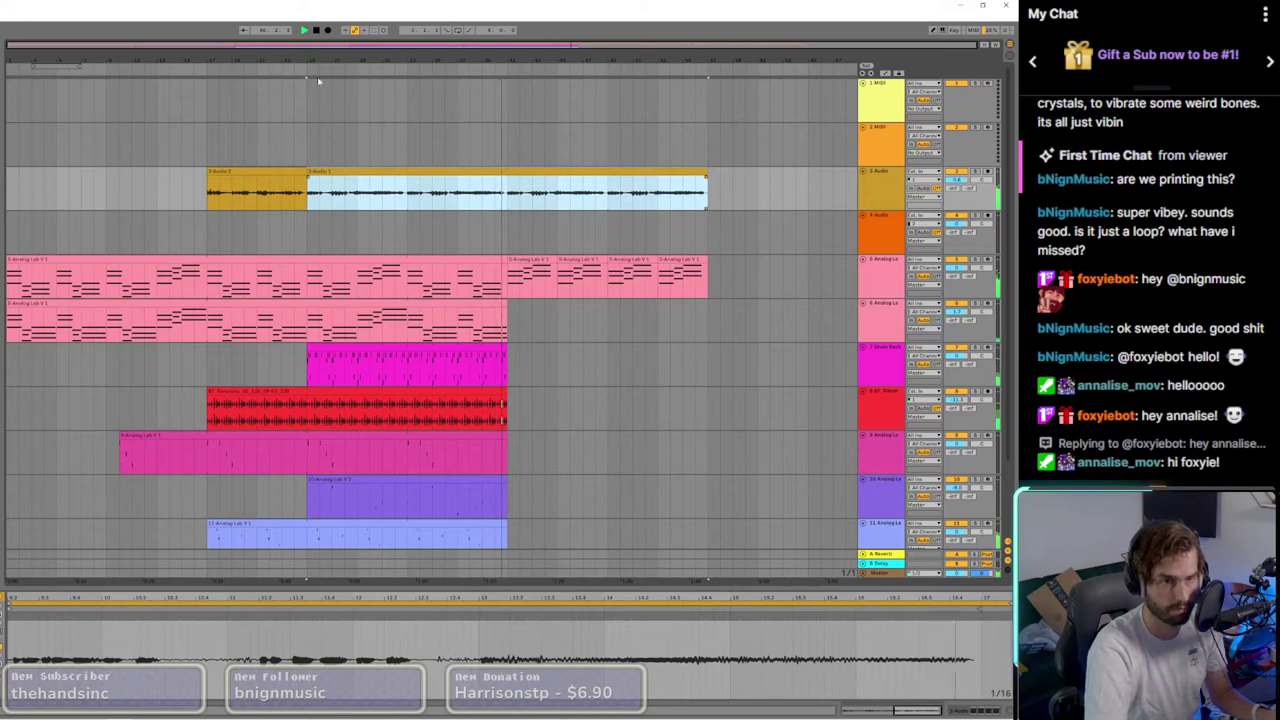
Step: Set the arrangement loop around the new sixteen-bar section and turn looping on
{"action": "left_click_drag", "start_coordinate": [65, 67], "coordinate": [707, 68]}
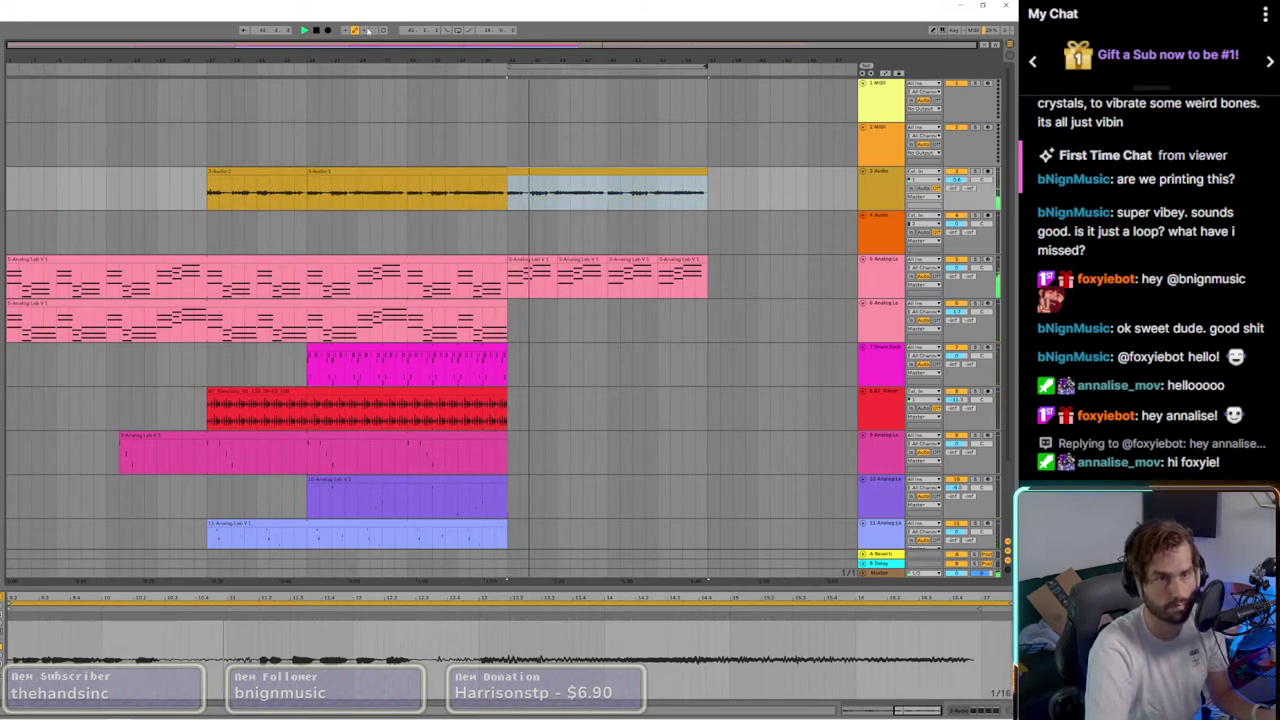
{"action": "left_click", "coordinate": [458, 31]}
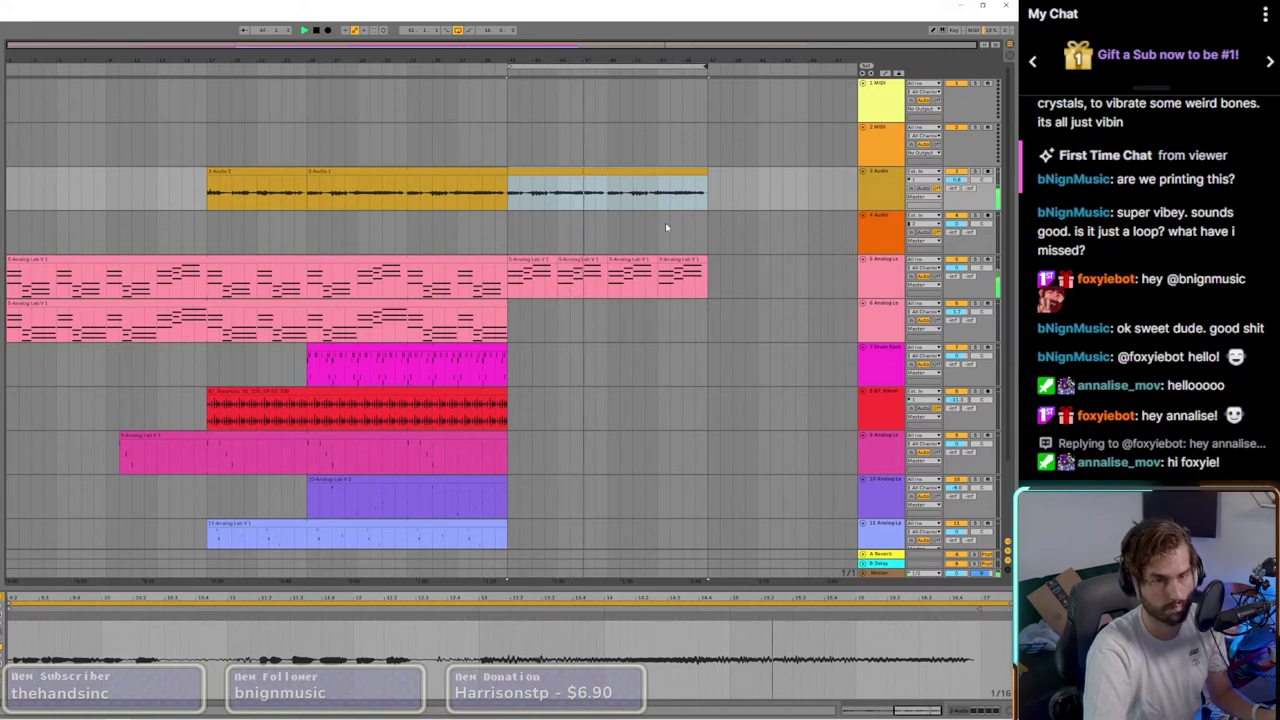
{"action": "scroll", "coordinate": [589, 418], "scroll_direction": "down", "scroll_amount": 3}
{"action": "scroll", "coordinate": [589, 418], "scroll_direction": "up", "scroll_amount": 3}
{"action": "scroll", "coordinate": [590, 419], "scroll_direction": "down", "scroll_amount": 3}
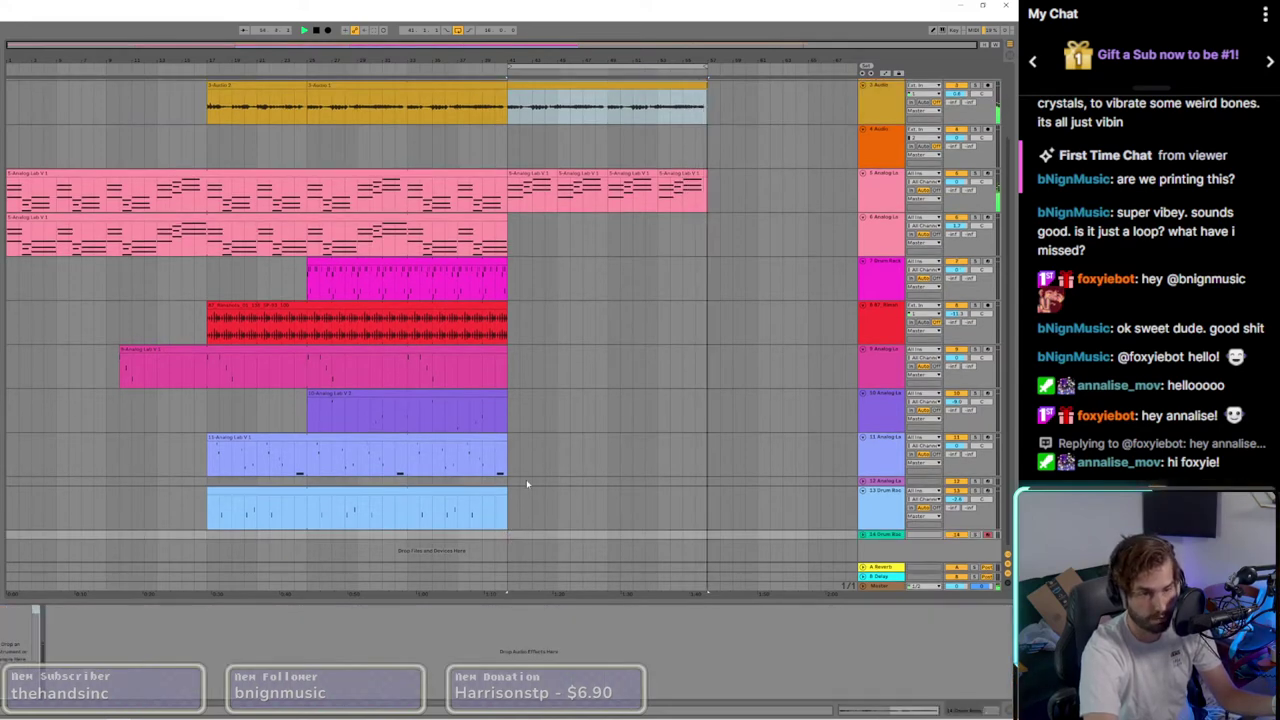
Step: Open the Waves Tune Real-Time plugin on audio track 3 to check its scale setting, and close it again
{"action": "left_click", "coordinate": [498, 437]}
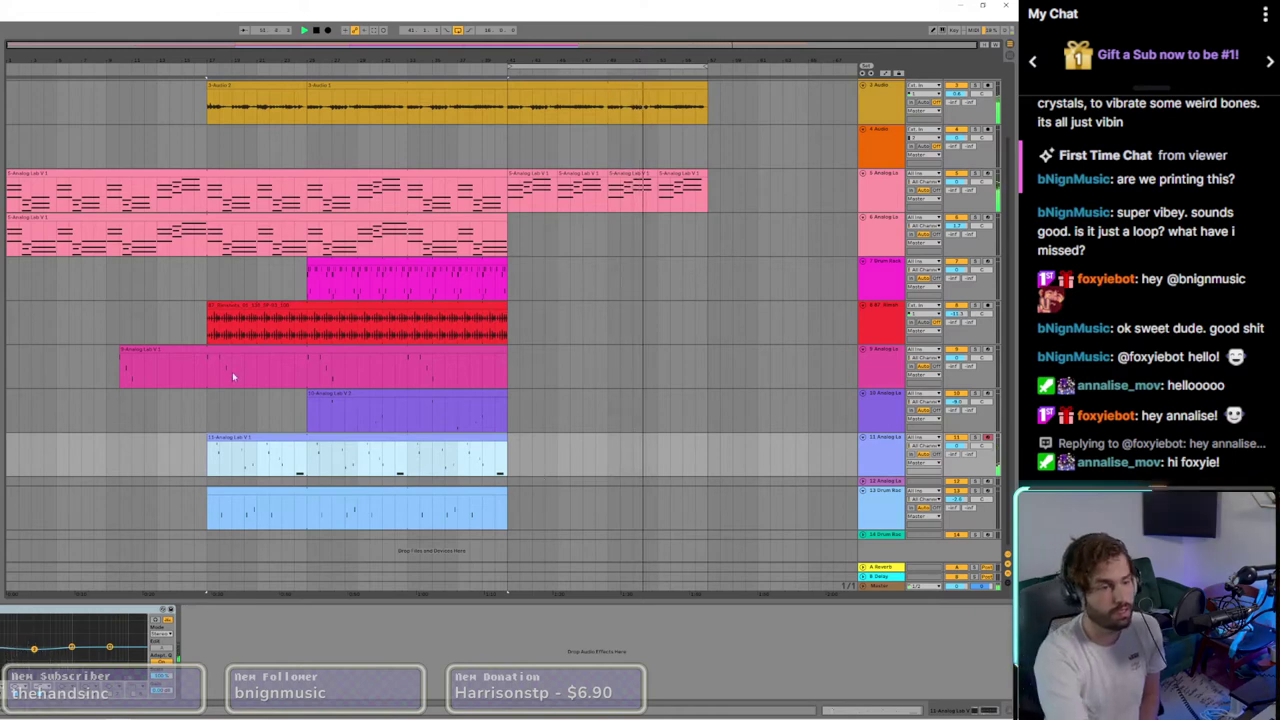
{"action": "left_click", "coordinate": [602, 98]}
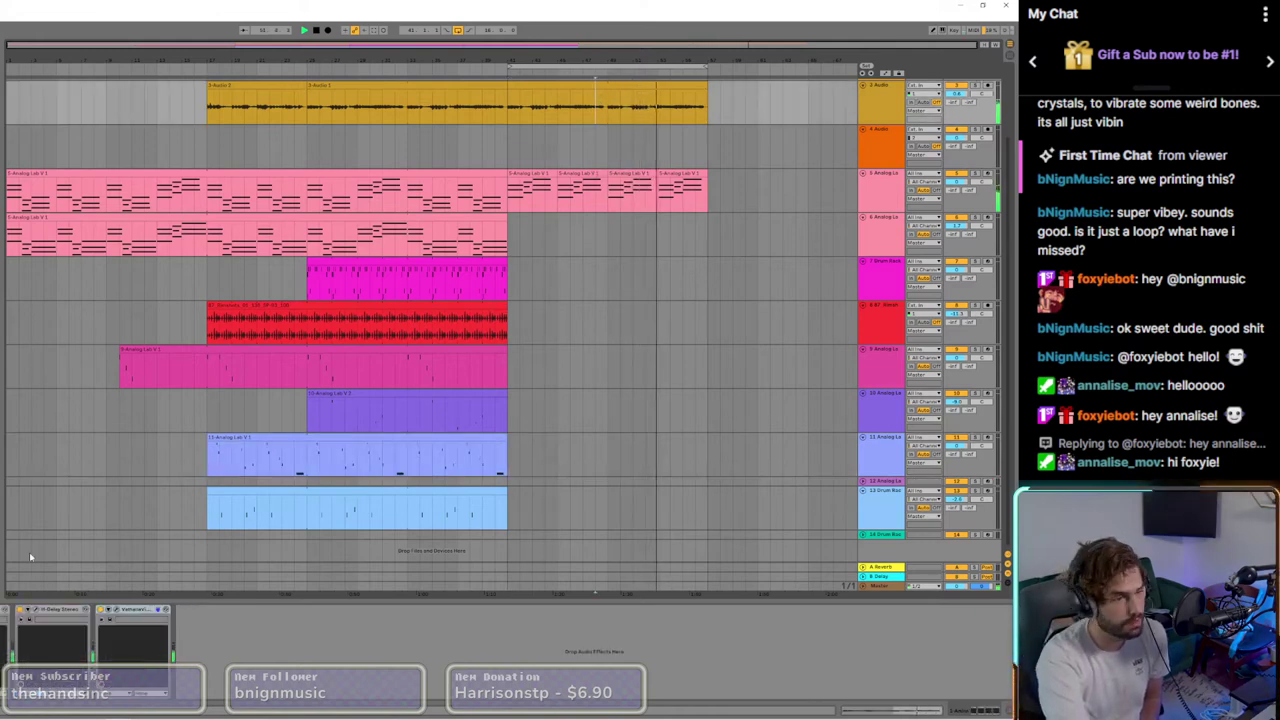
{"action": "left_click", "coordinate": [3, 609]}
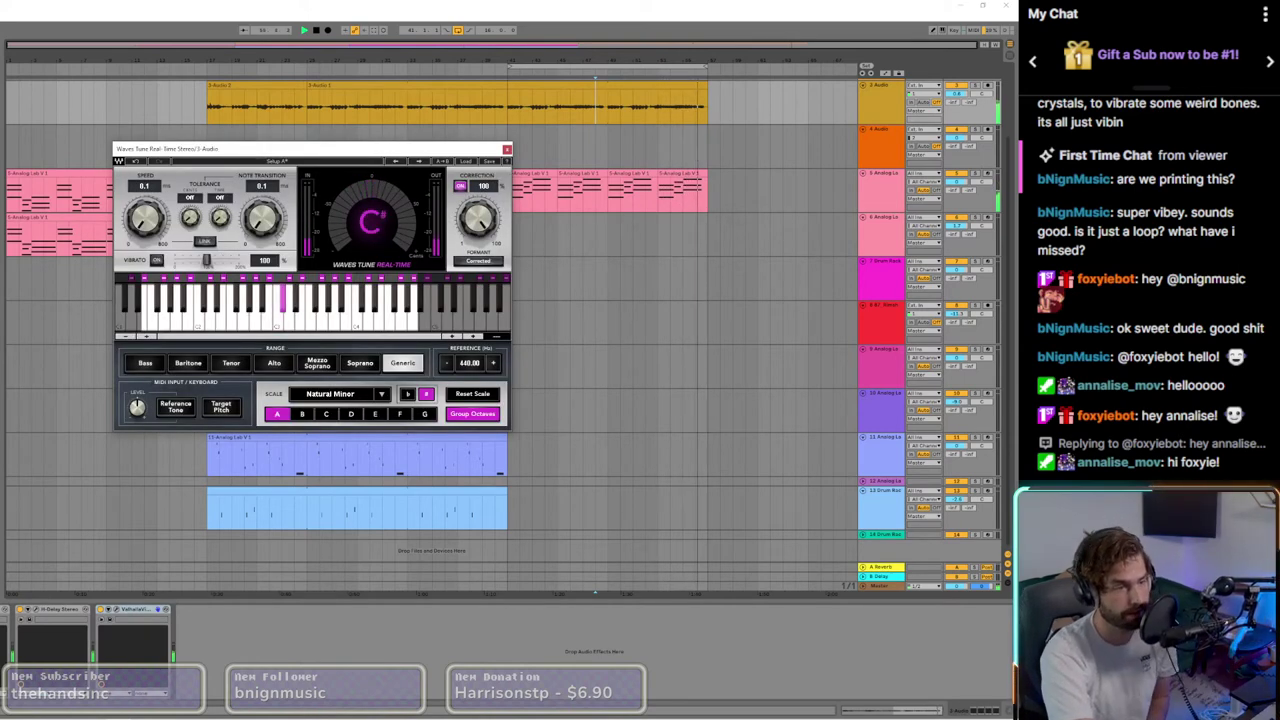
{"action": "left_click", "coordinate": [507, 149]}
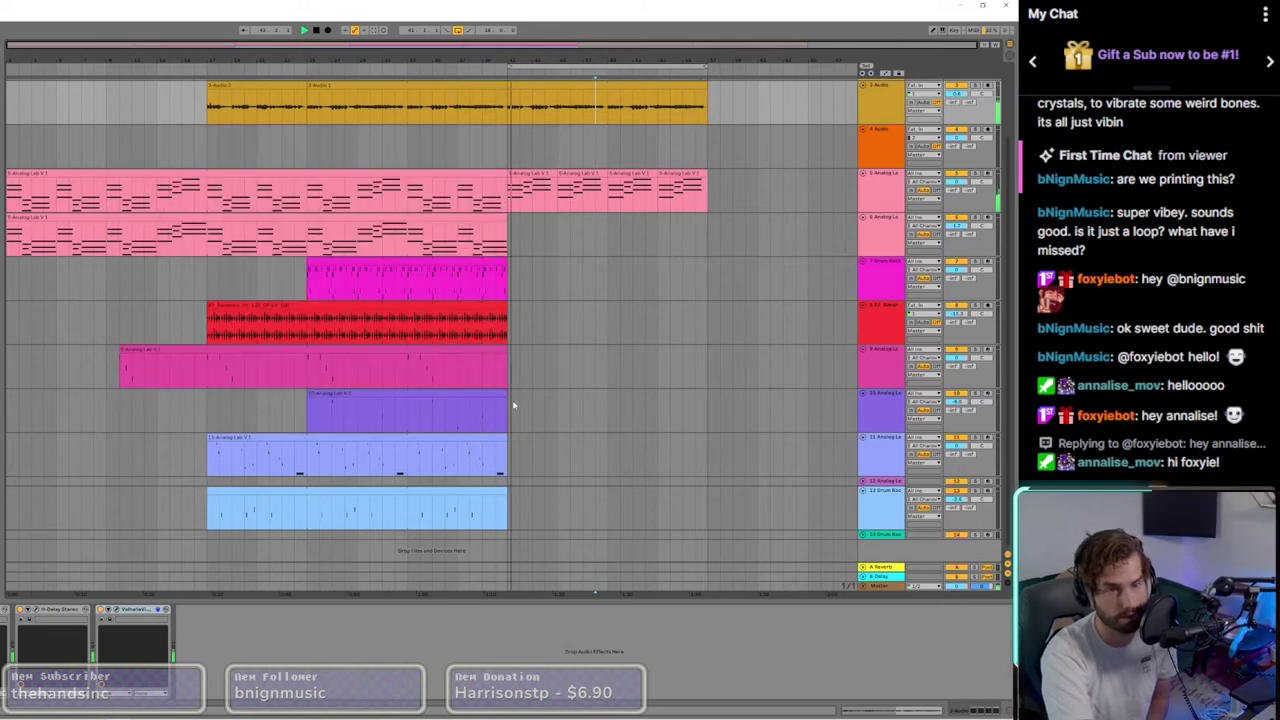
Step: Add another Analog Lab V track, arm track 12 for recording and unfold it in the arrangement
{"action": "left_click", "coordinate": [516, 468]}
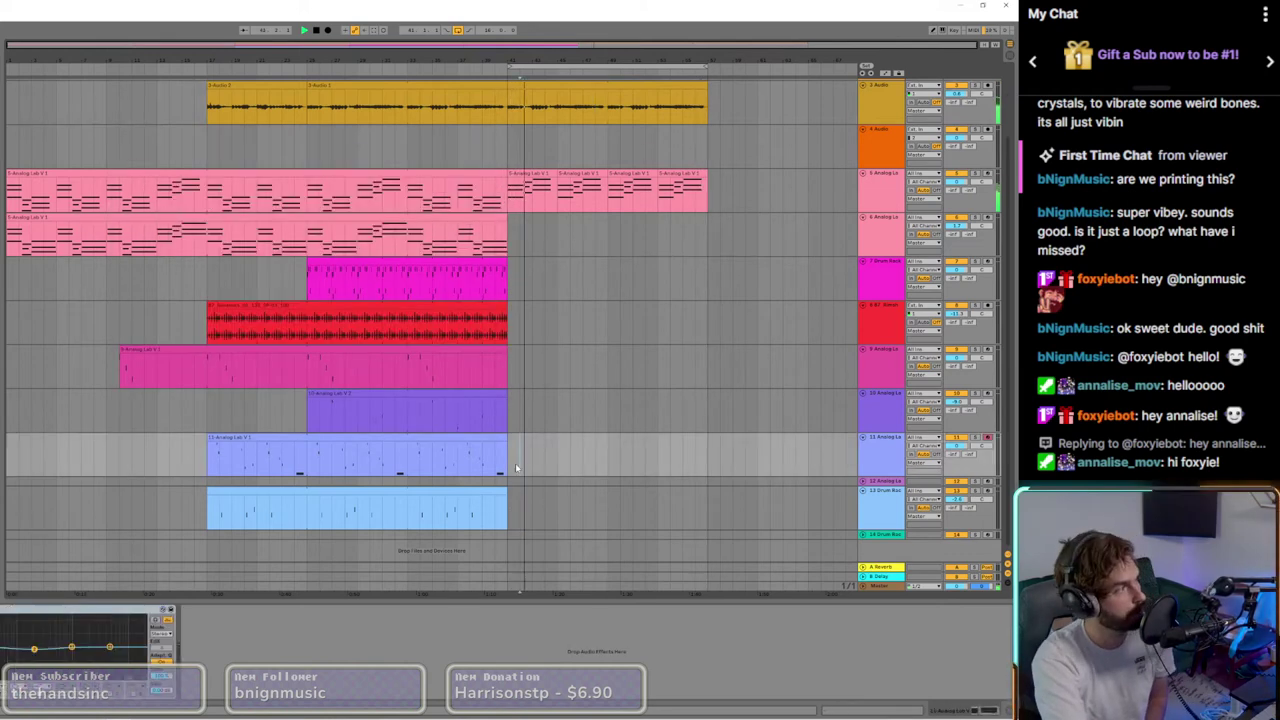
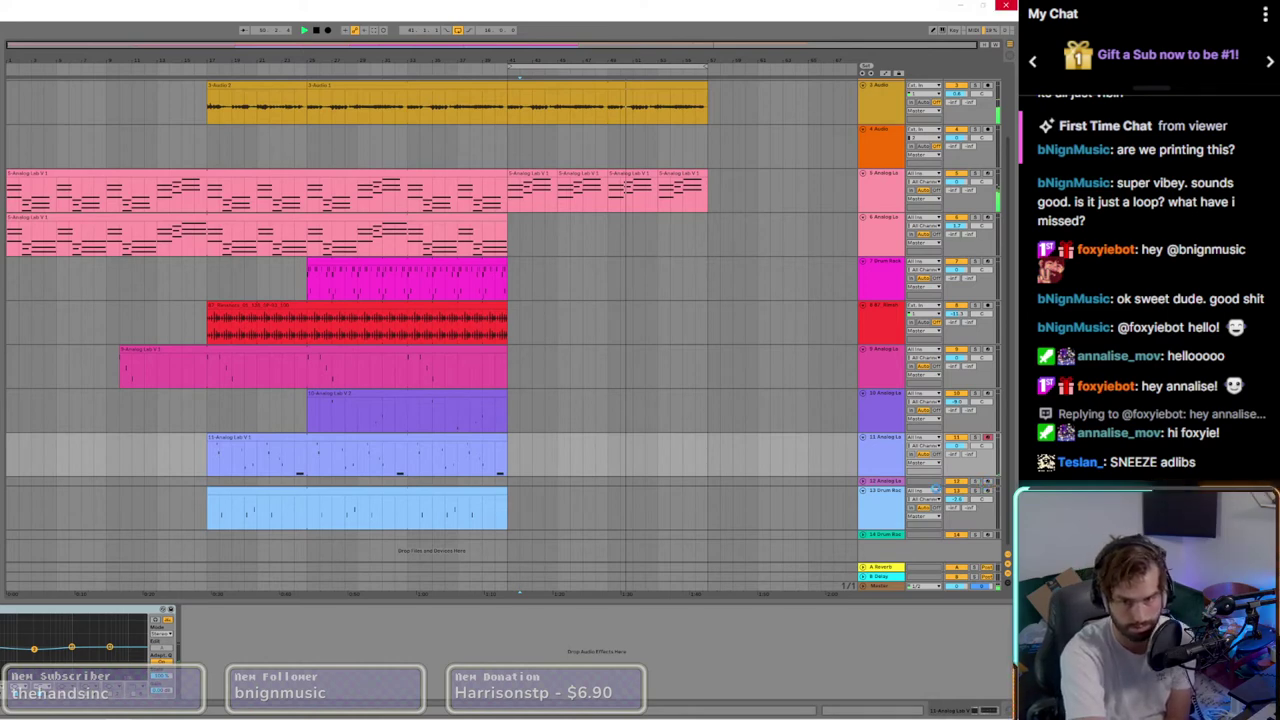
{"action": "key", "text": "ctrl+d"}
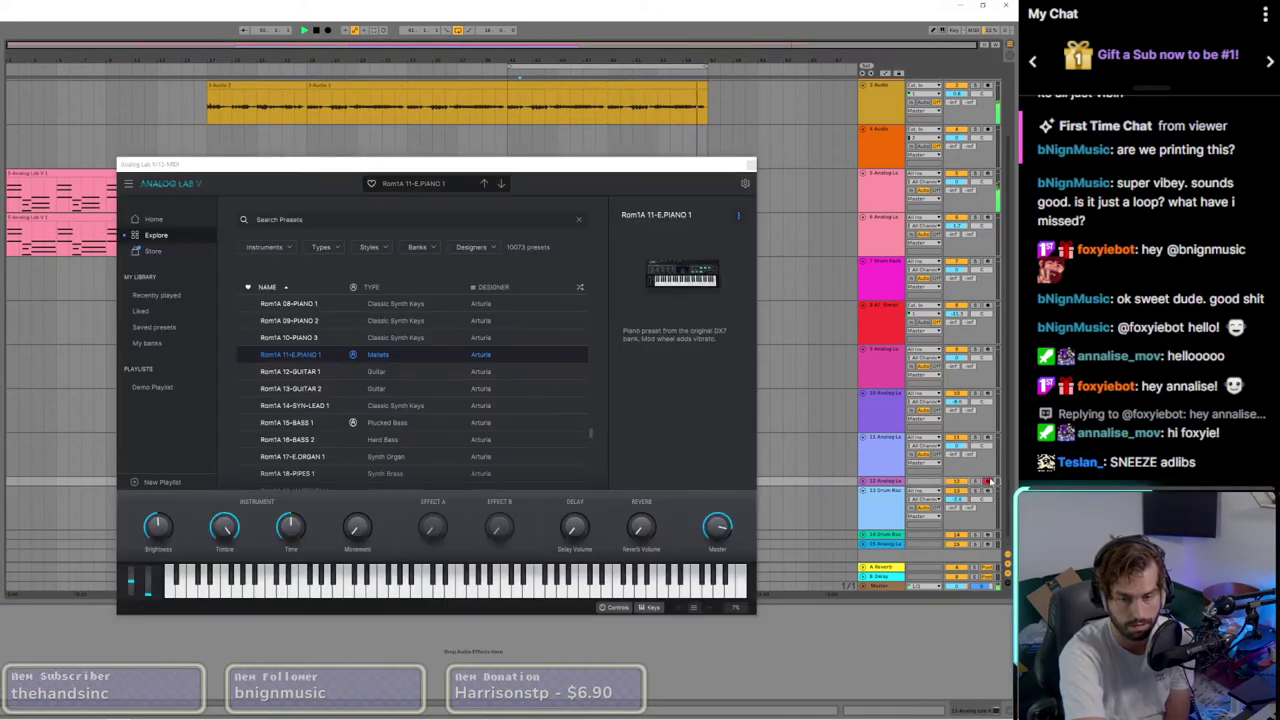
{"action": "left_click", "coordinate": [741, 164]}
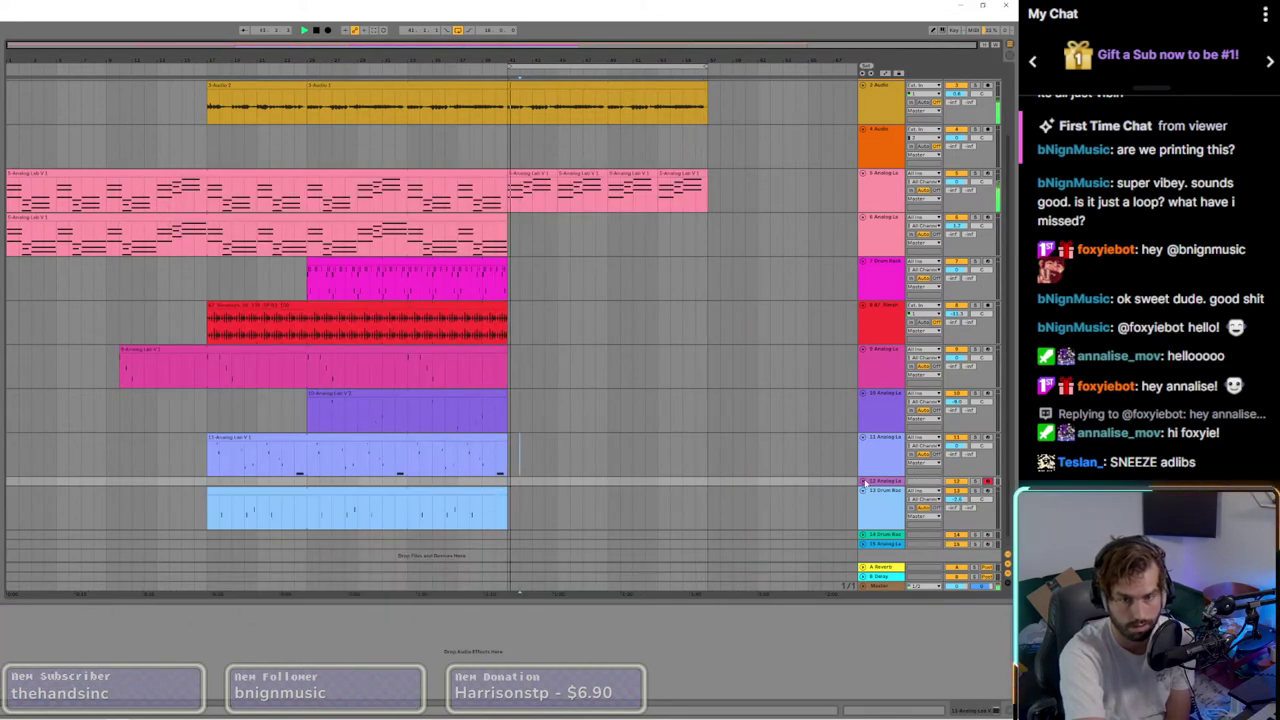
{"action": "left_click", "coordinate": [864, 484]}
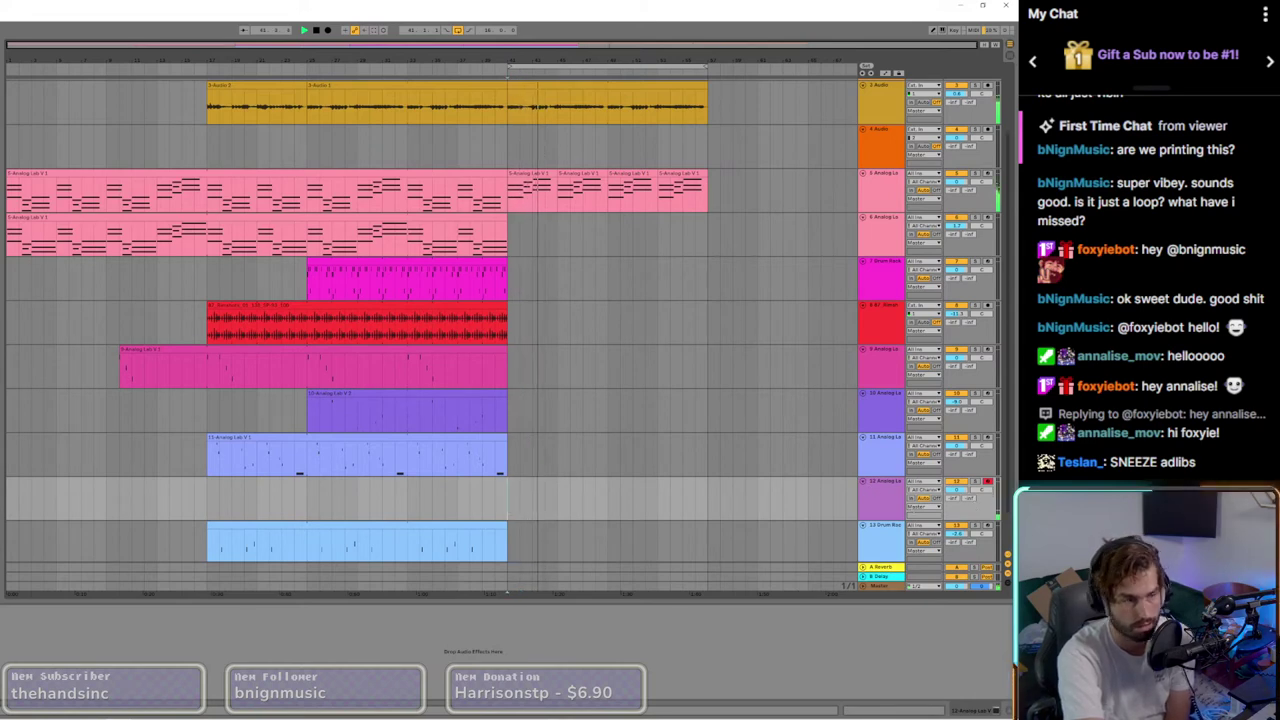
Step: Open the Analog Lab V instrument on track 12 and filter its presets to the Bass type
{"action": "key", "text": "ctrl+alt+p"}
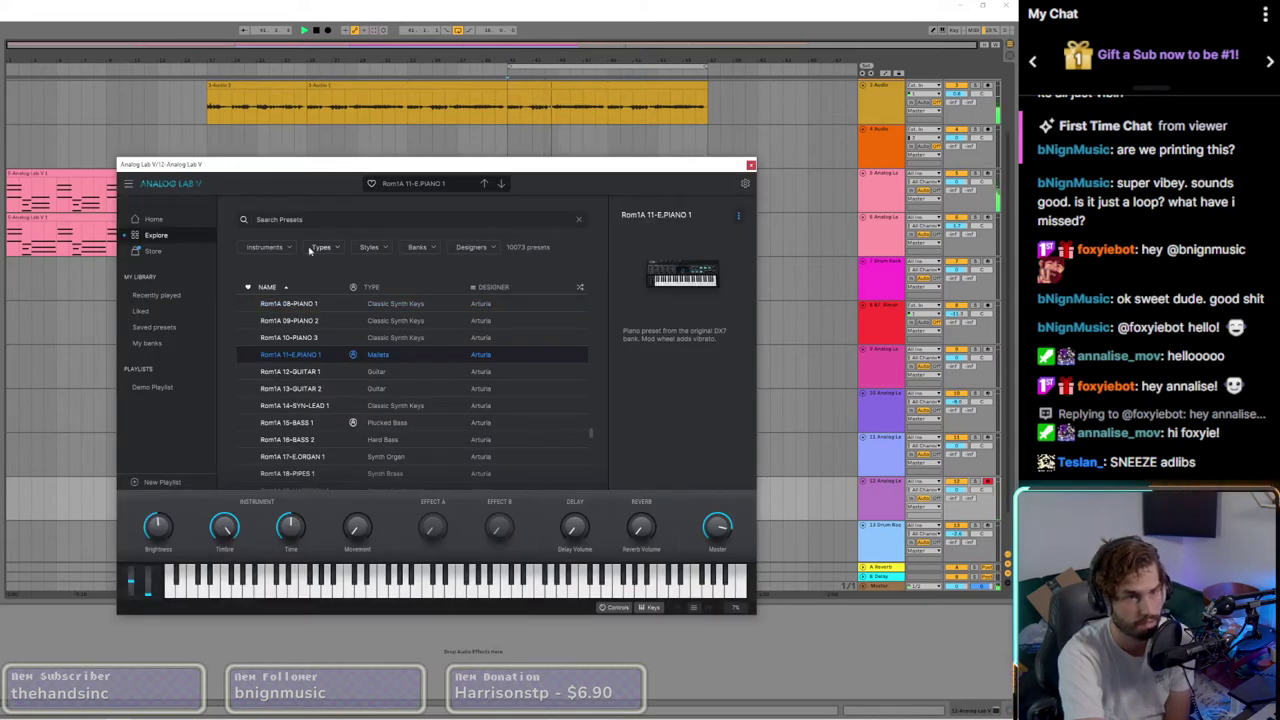
{"action": "left_click", "coordinate": [369, 248]}
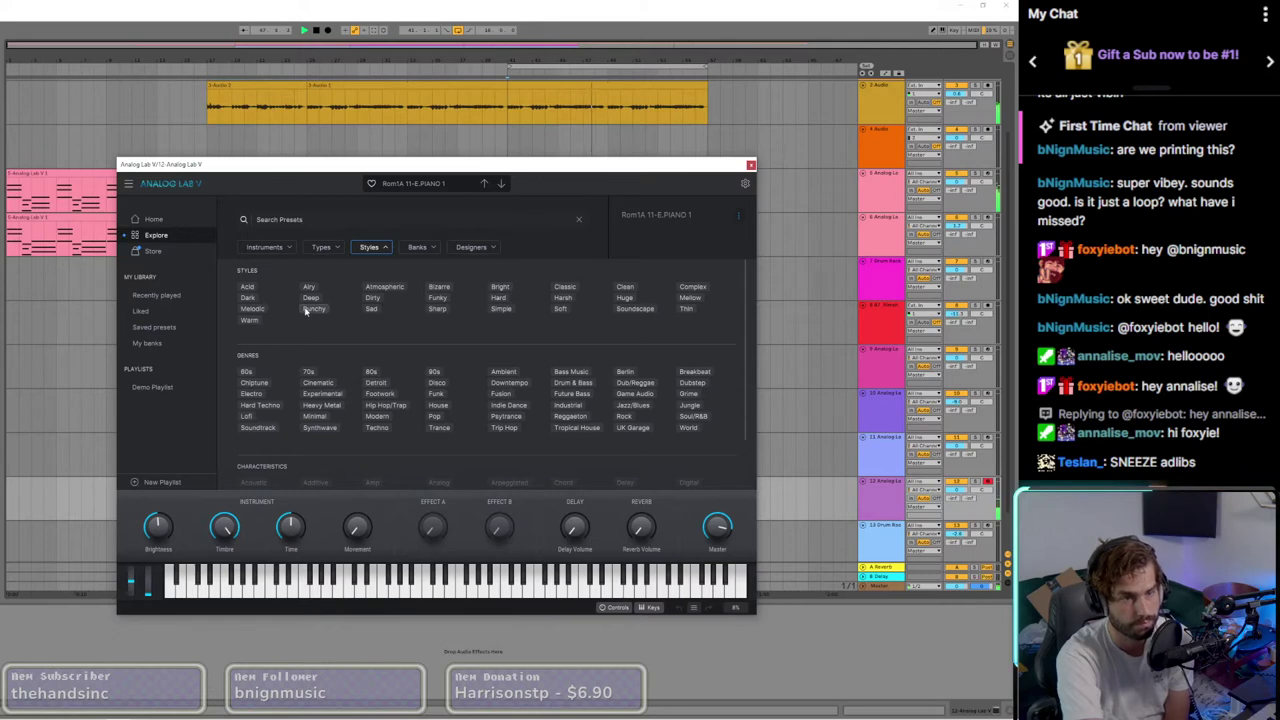
{"action": "scroll", "coordinate": [320, 440], "scroll_direction": "down", "scroll_amount": 2}
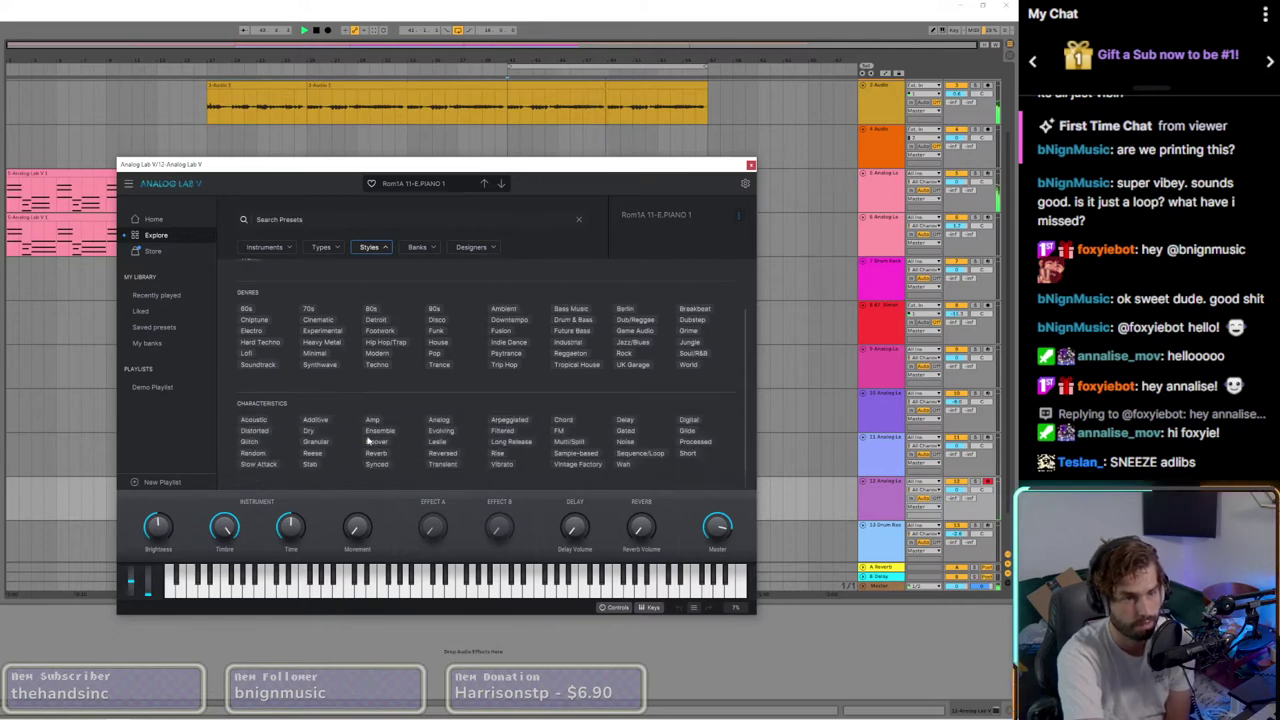
{"action": "scroll", "coordinate": [364, 441], "scroll_direction": "up", "scroll_amount": 2}
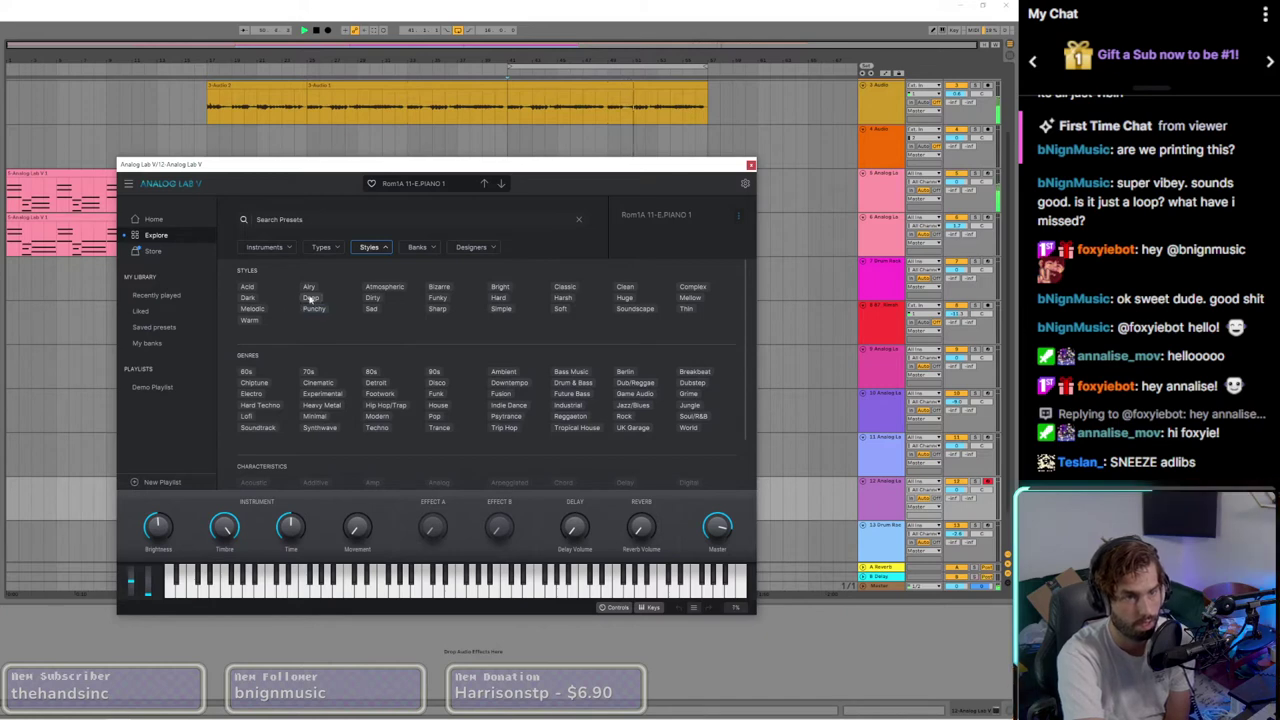
{"action": "left_click", "coordinate": [316, 249]}
{"action": "left_click", "coordinate": [285, 276]}
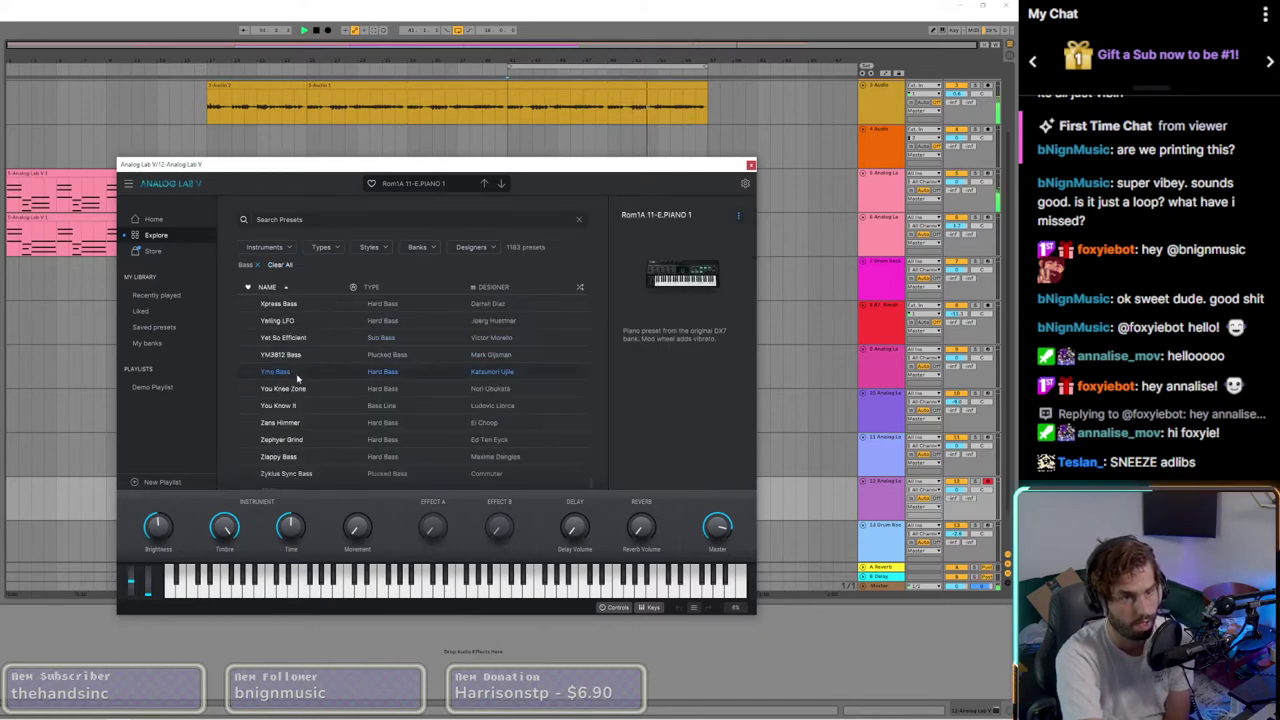
Step: Audition the bass presets Voltard, Voltage, Volkane, Volp, Vocal Bass, Viscous Dubstep and Violent Bazz on track 12
{"action": "scroll", "coordinate": [287, 398], "scroll_direction": "up", "scroll_amount": 5}
{"action": "left_click", "coordinate": [288, 378]}
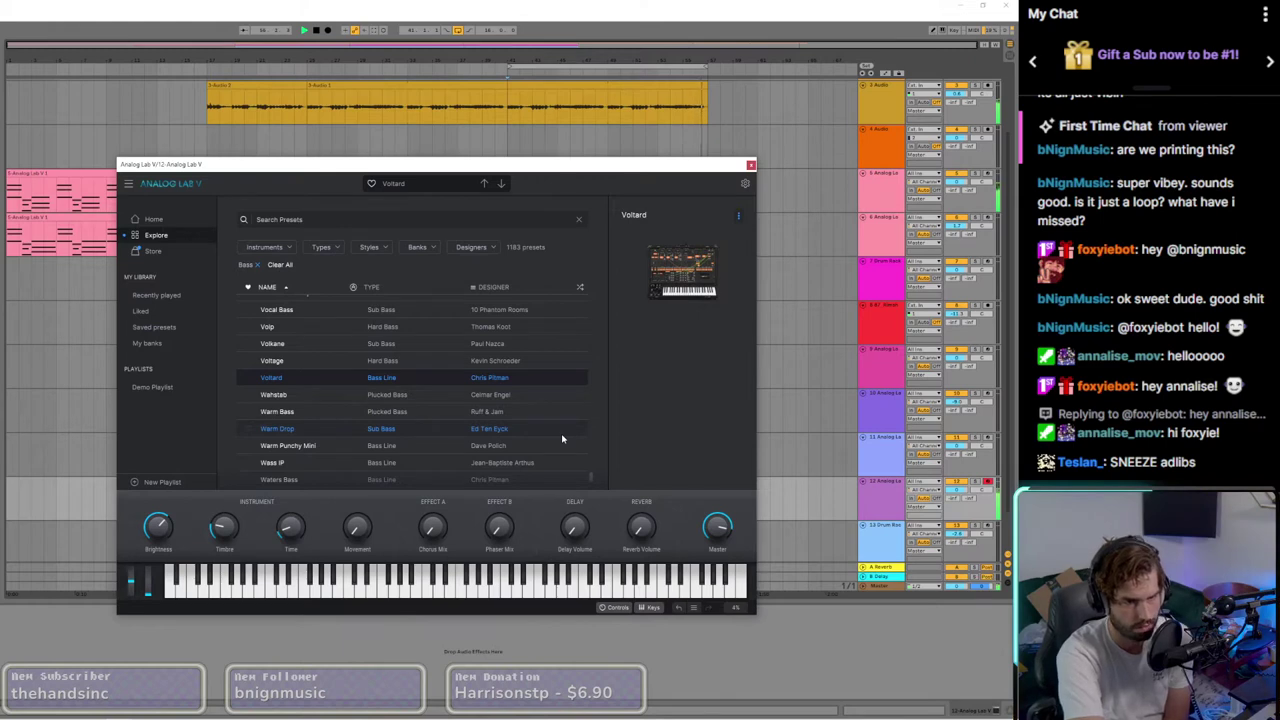
{"action": "left_click", "coordinate": [270, 361]}
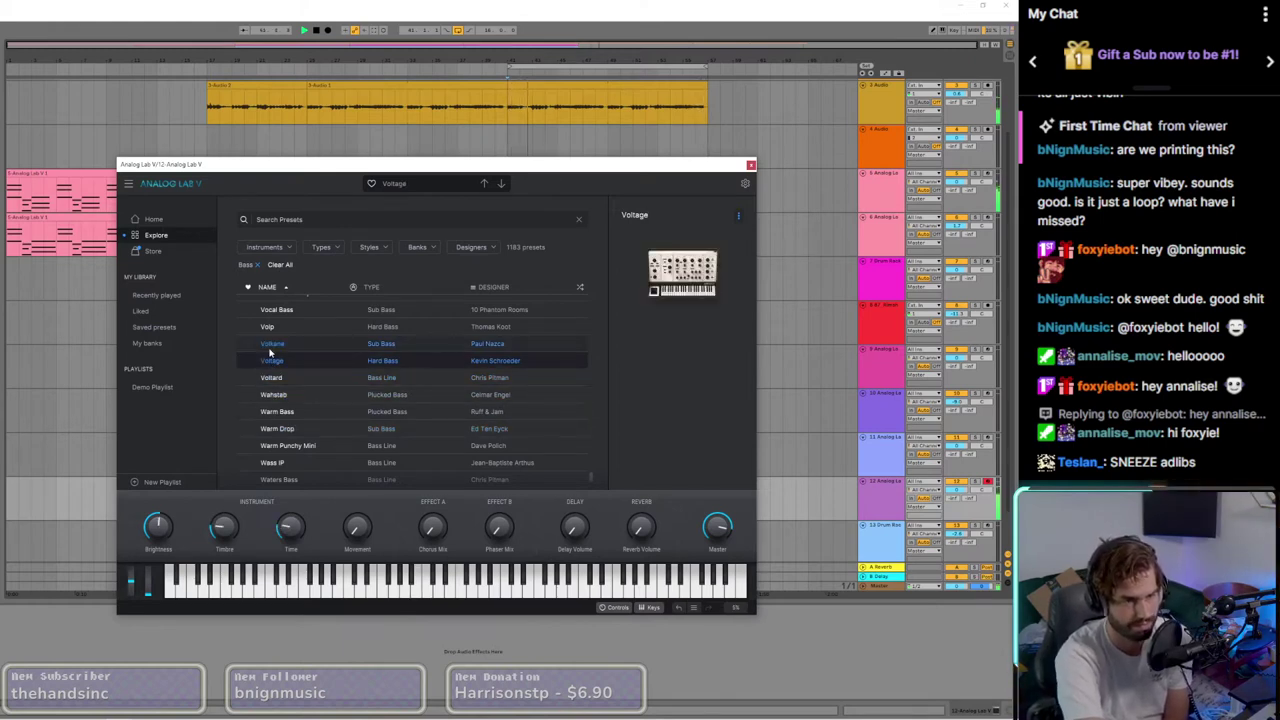
{"action": "left_click", "coordinate": [269, 346]}
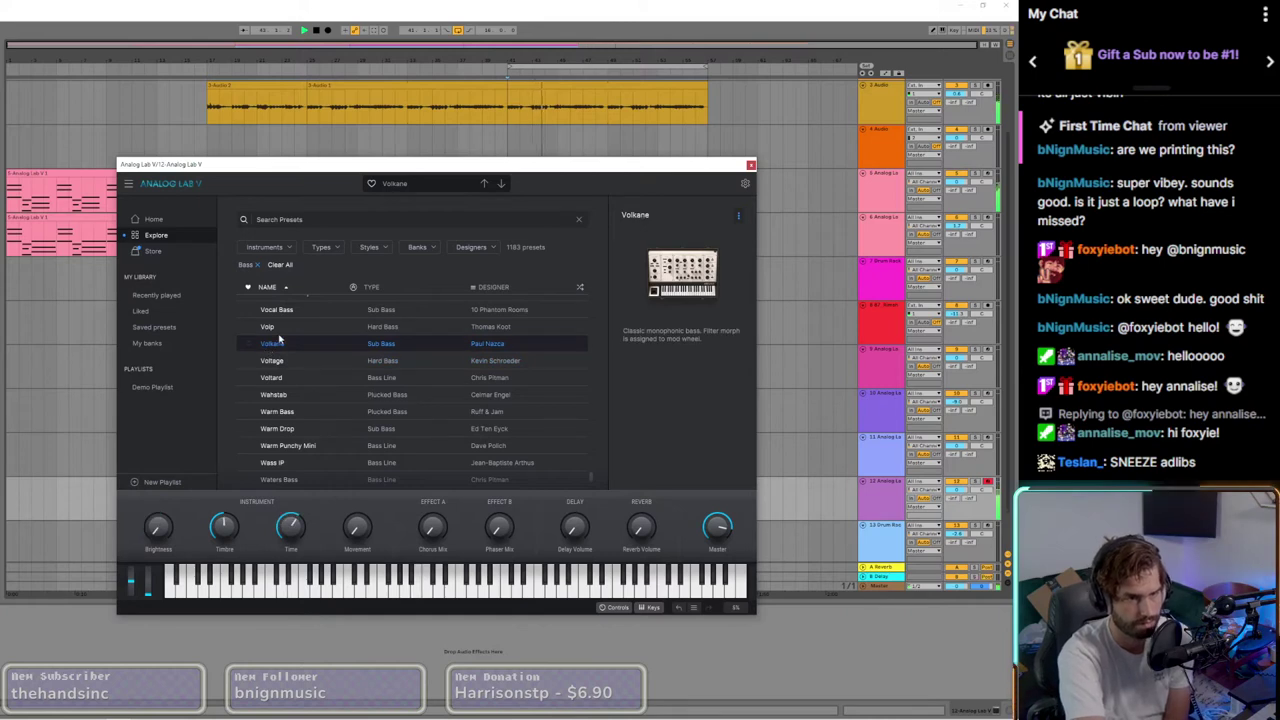
{"action": "key", "text": "Up"}
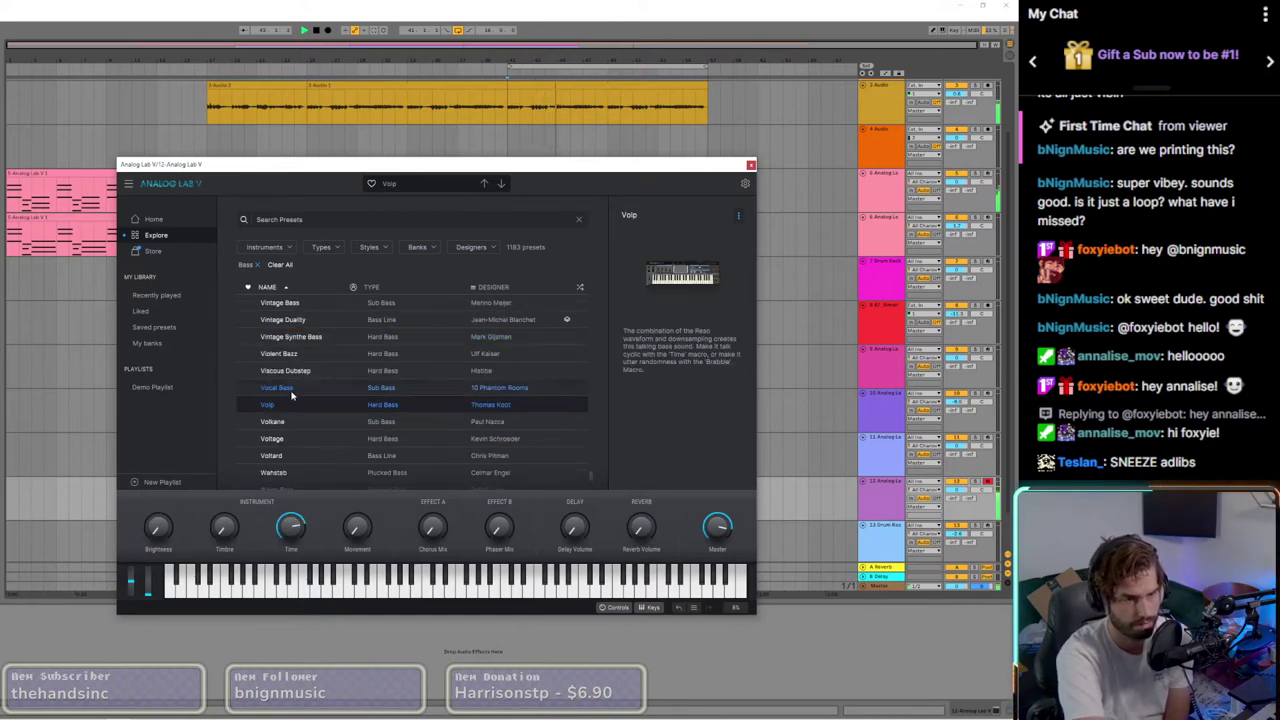
{"action": "left_click", "coordinate": [288, 391]}
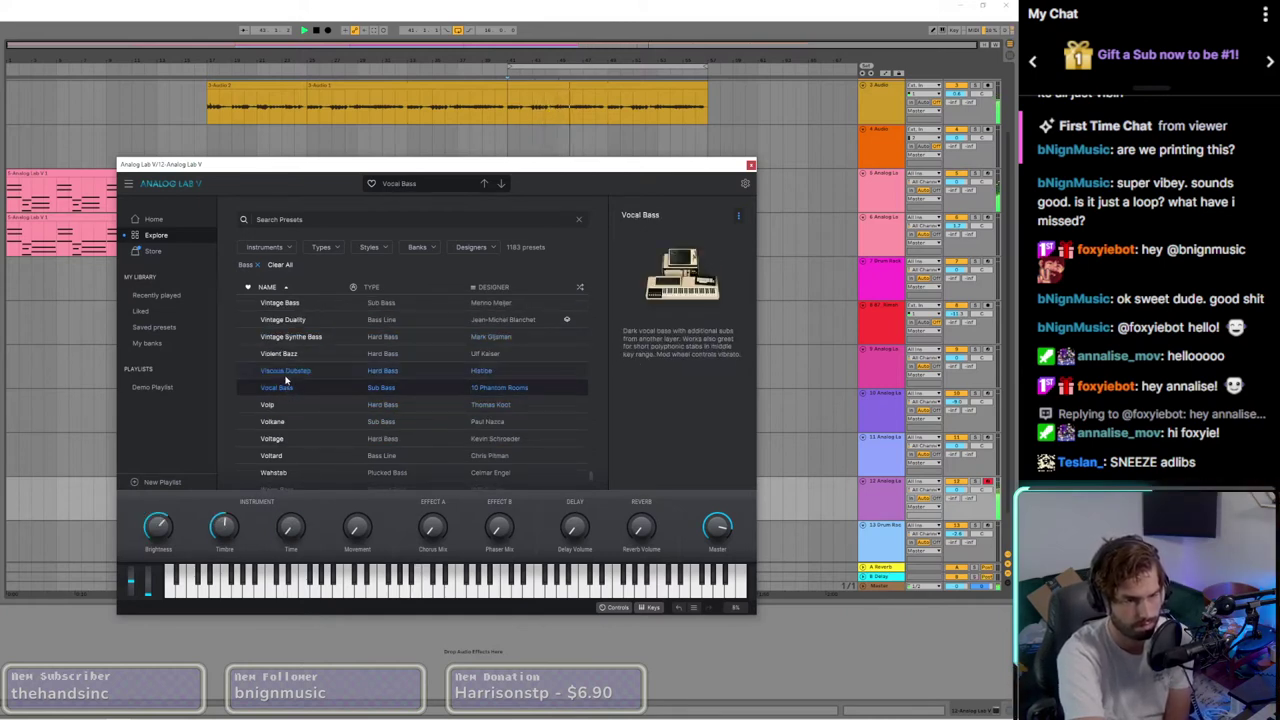
{"action": "left_click", "coordinate": [286, 377]}
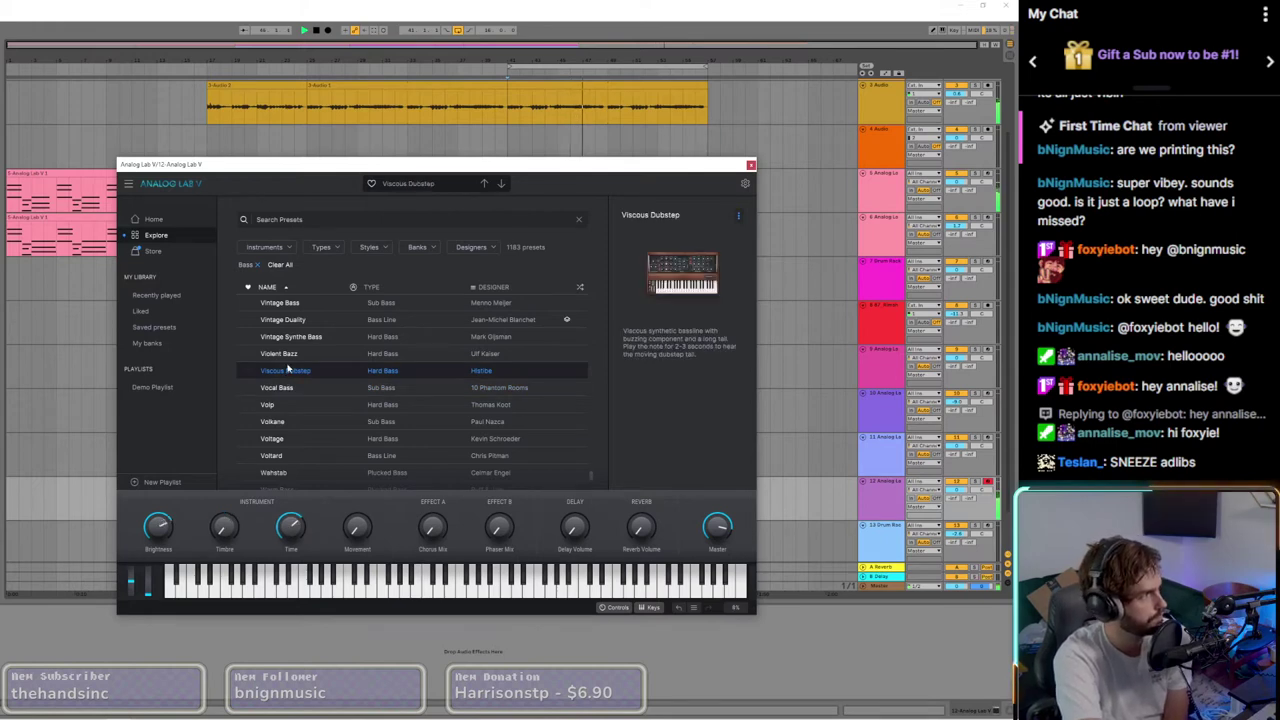
{"action": "left_click", "coordinate": [290, 355]}
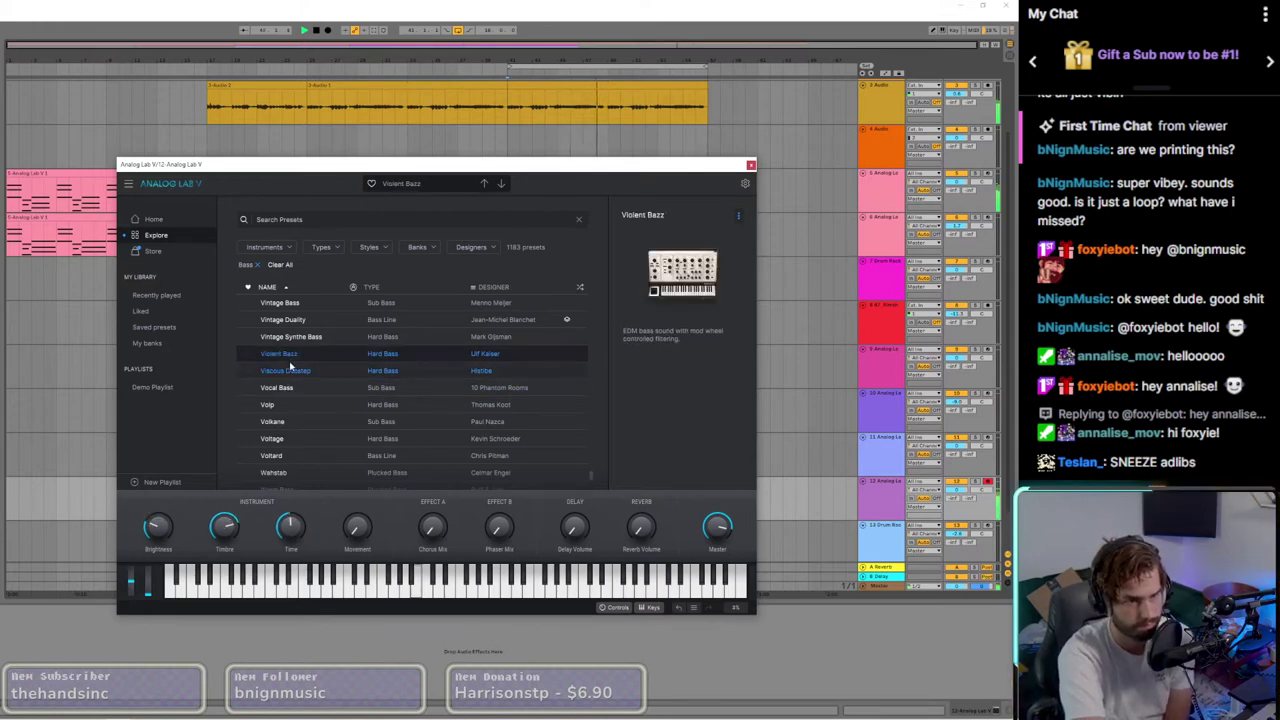
Step: Load the Vintage Synthe Bass preset on track 12 and close the plugin window
{"action": "left_click", "coordinate": [290, 342]}
{"action": "scroll", "coordinate": [292, 360], "scroll_direction": "up", "scroll_amount": 1}
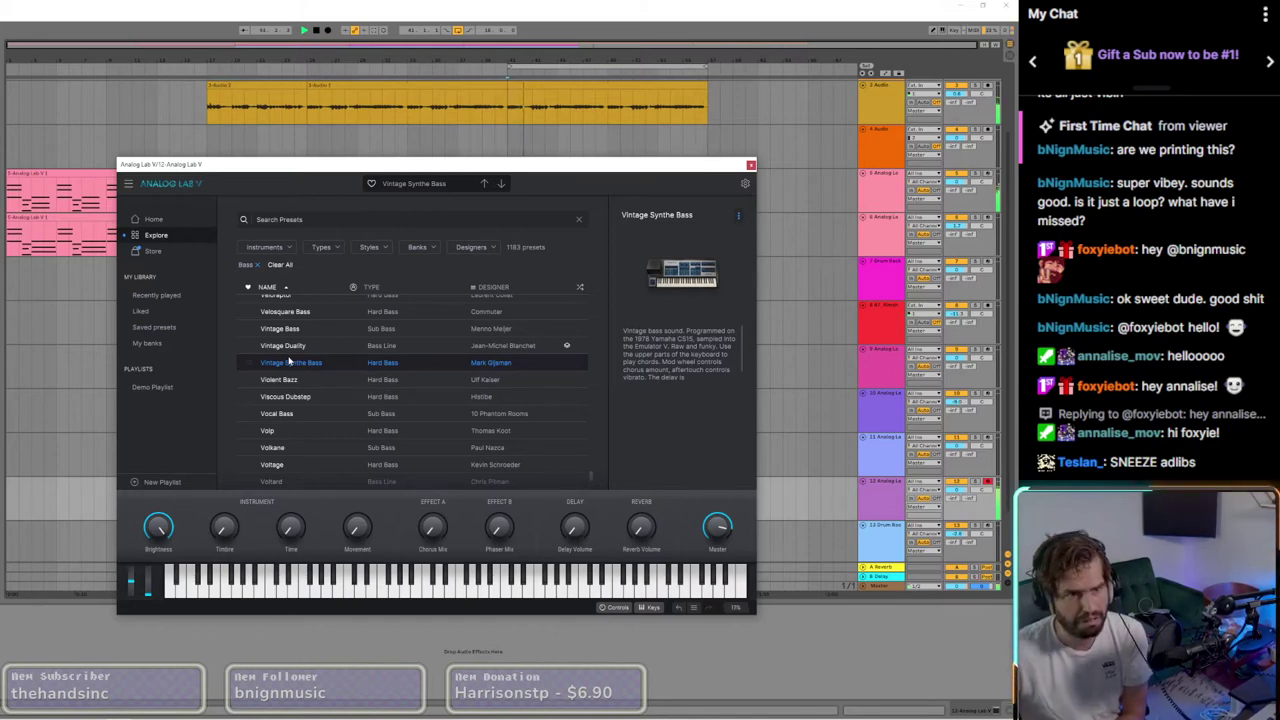
{"action": "left_click", "coordinate": [751, 166]}
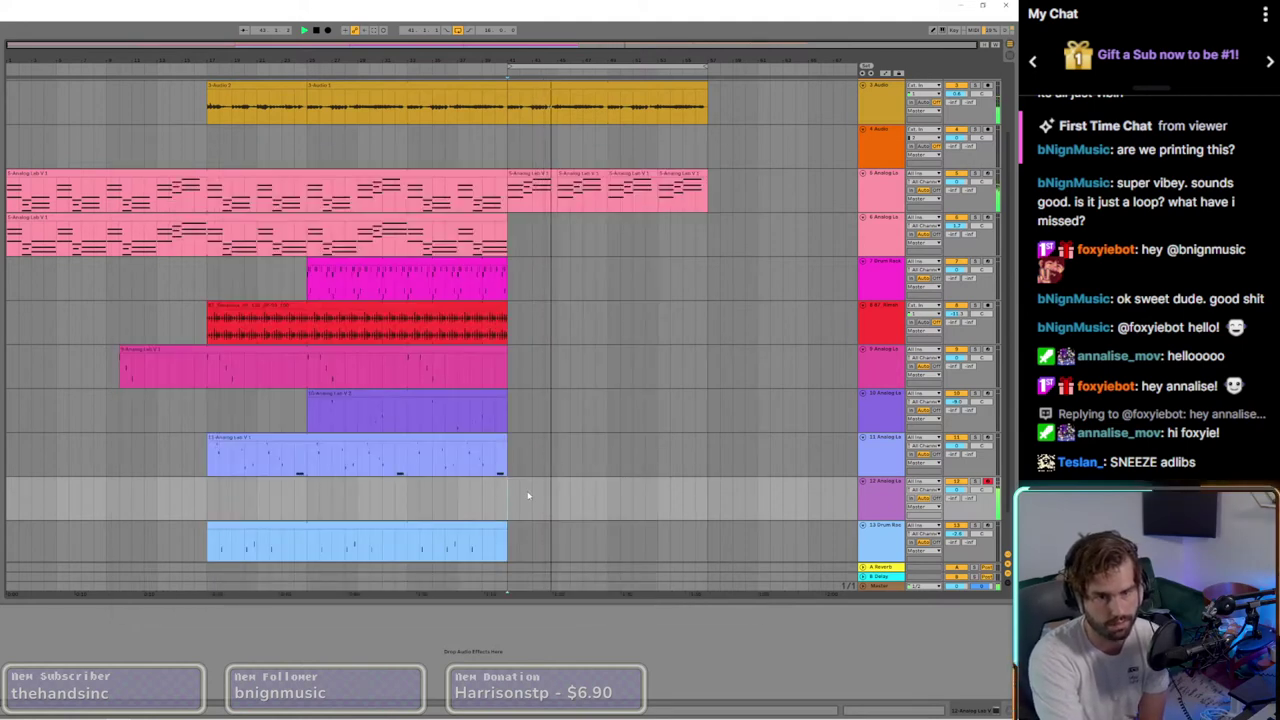
Step: Record a MIDI bass line on track 12 while the new sixteen-bar section loops
{"action": "key", "text": "space"}
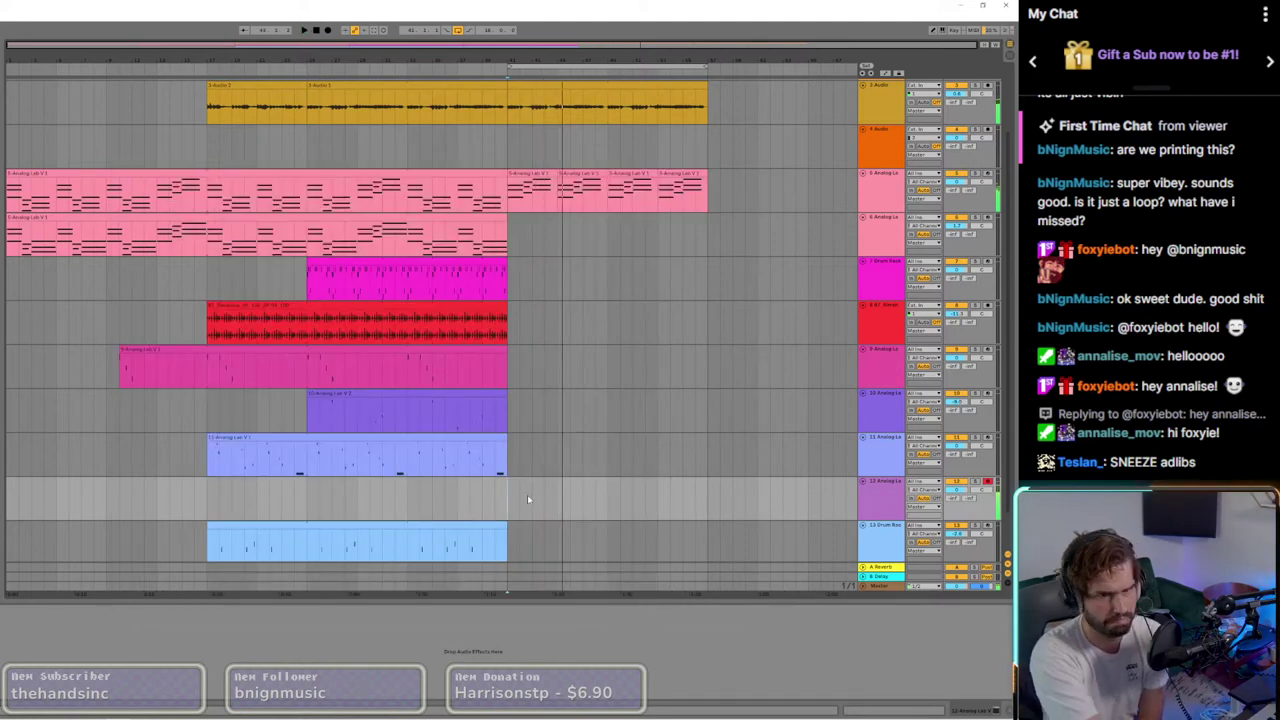
{"action": "key", "text": "space"}
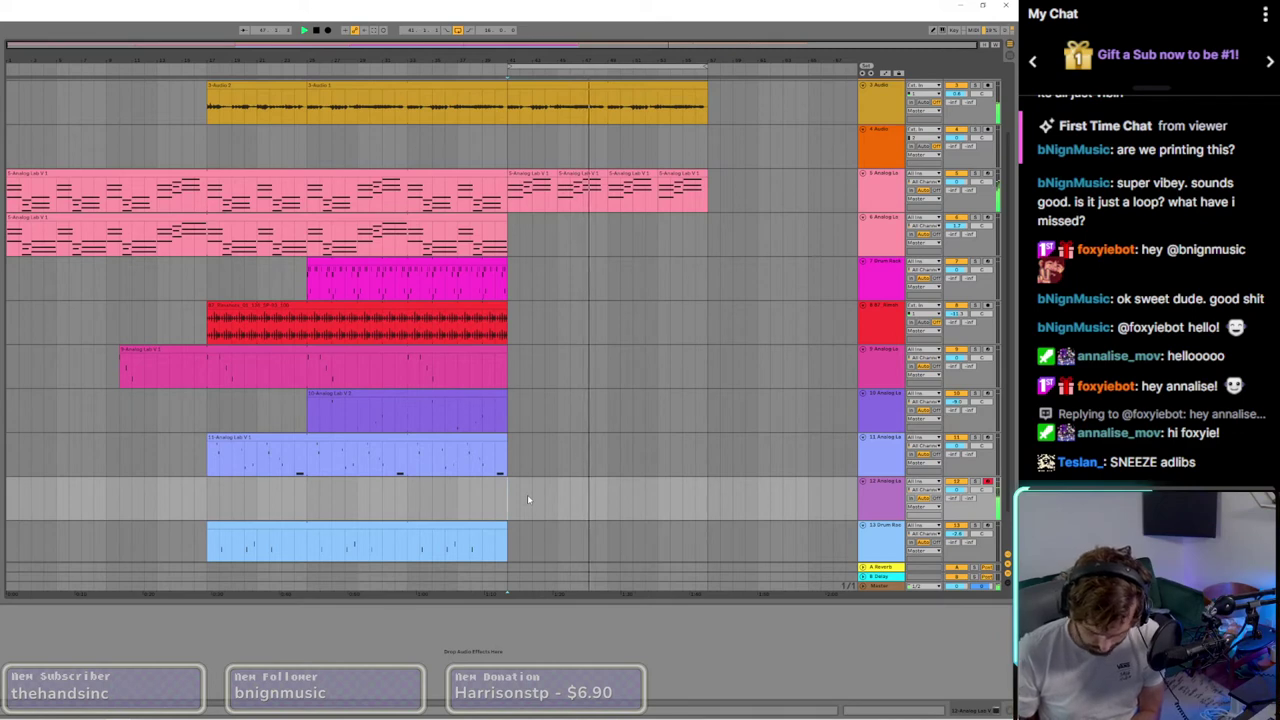
{"action": "key", "text": "F9"}
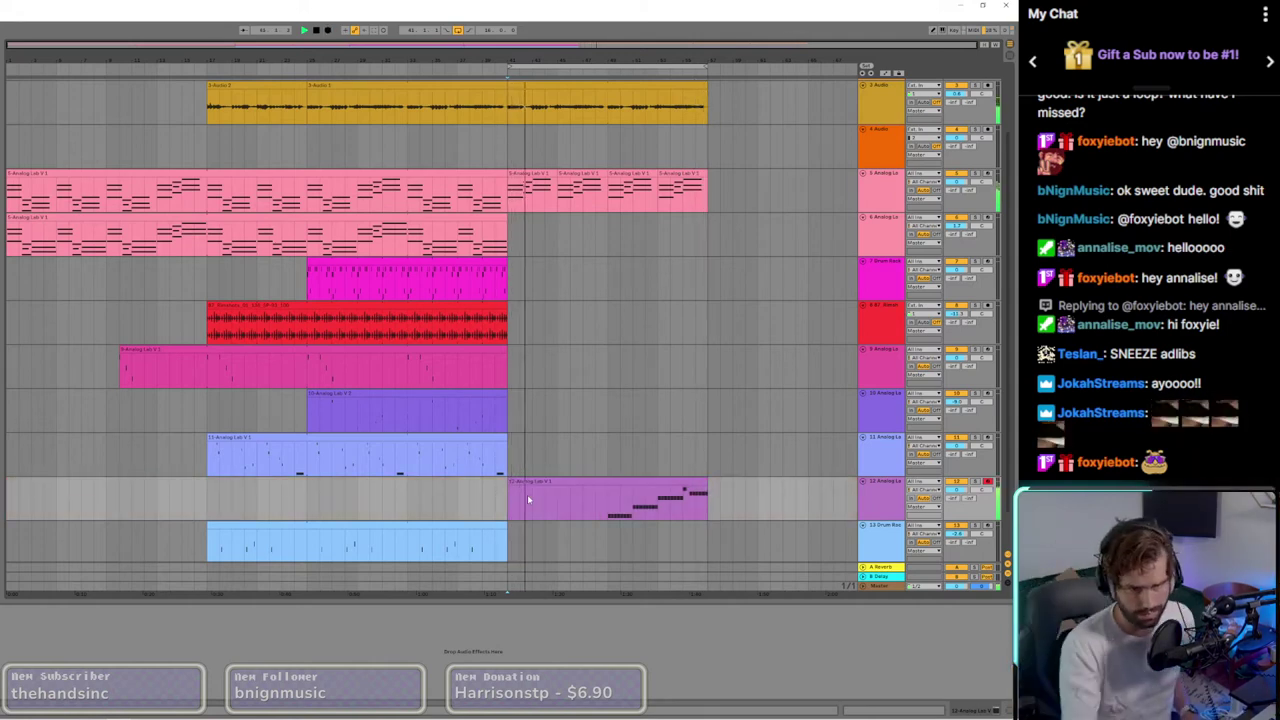
Step: Play the arrangement from just before the new section to hear the transition into it
{"action": "scroll", "coordinate": [540, 380], "scroll_direction": "down", "scroll_amount": 2}
{"action": "scroll", "coordinate": [559, 231], "scroll_direction": "up", "scroll_amount": 1}
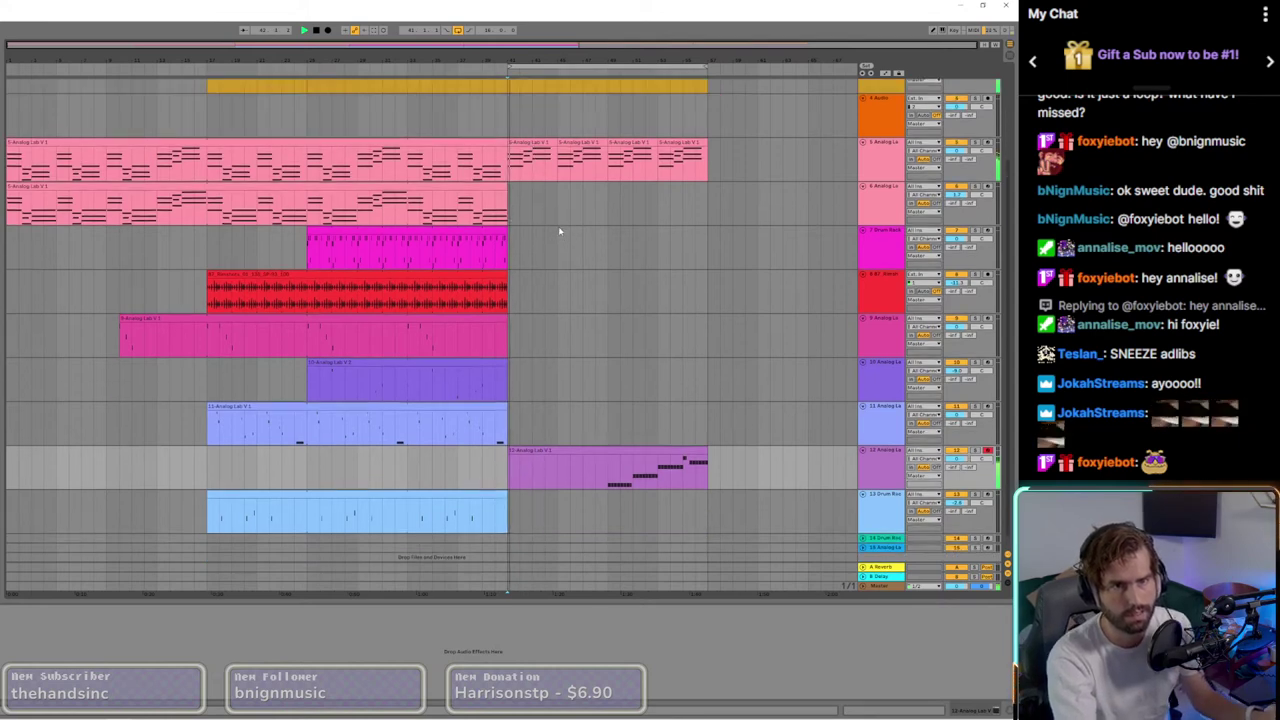
{"action": "scroll", "coordinate": [559, 231], "scroll_direction": "up", "scroll_amount": 1}
{"action": "left_click", "coordinate": [495, 422]}
{"action": "key", "text": "space"}
{"action": "key", "text": "space"}
{"action": "scroll", "coordinate": [574, 497], "scroll_direction": "down", "scroll_amount": 1}
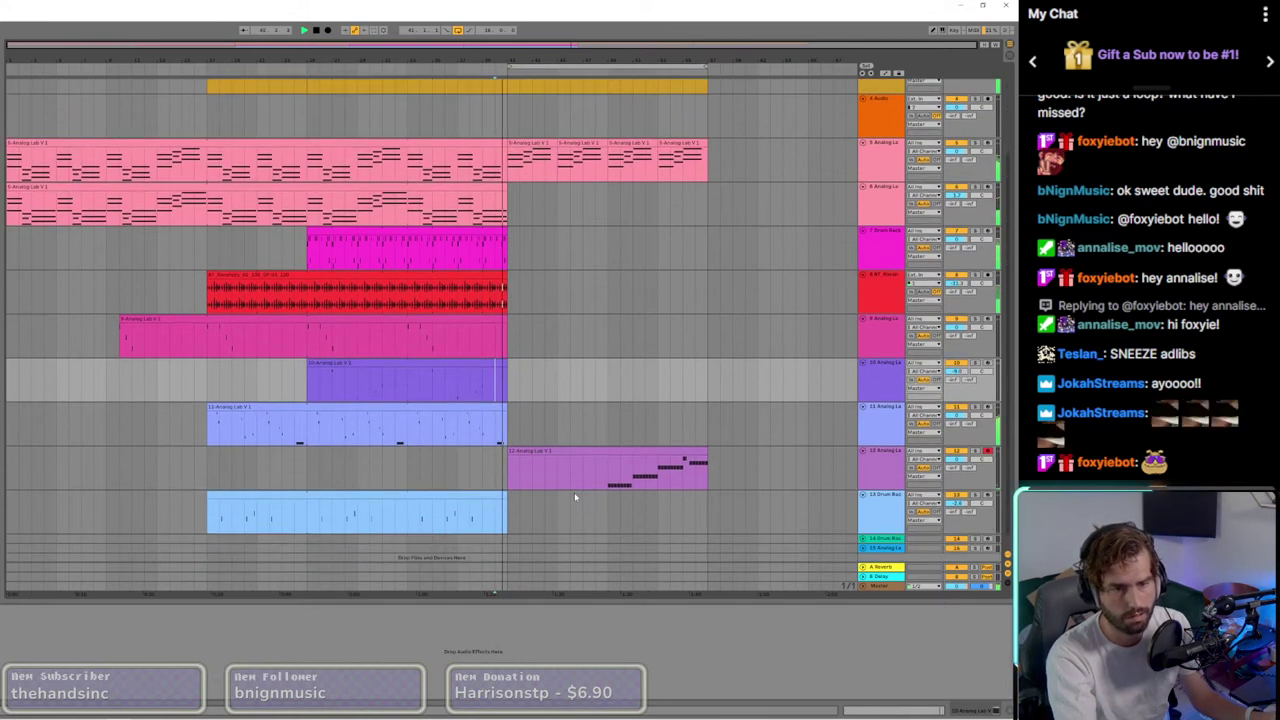
Step: Open the recorded bass clip on track 12 and trim off its empty first half so it starts at the first note
{"action": "left_click", "coordinate": [684, 463]}
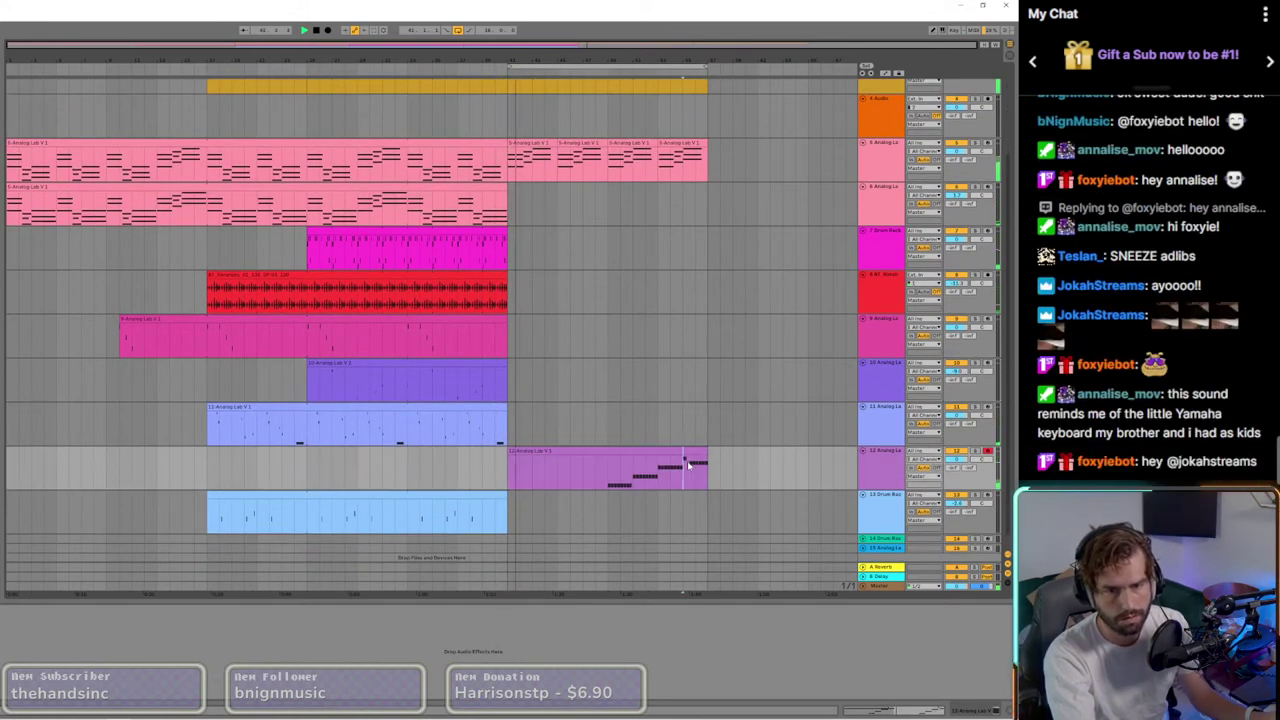
{"action": "double_click", "coordinate": [688, 465]}
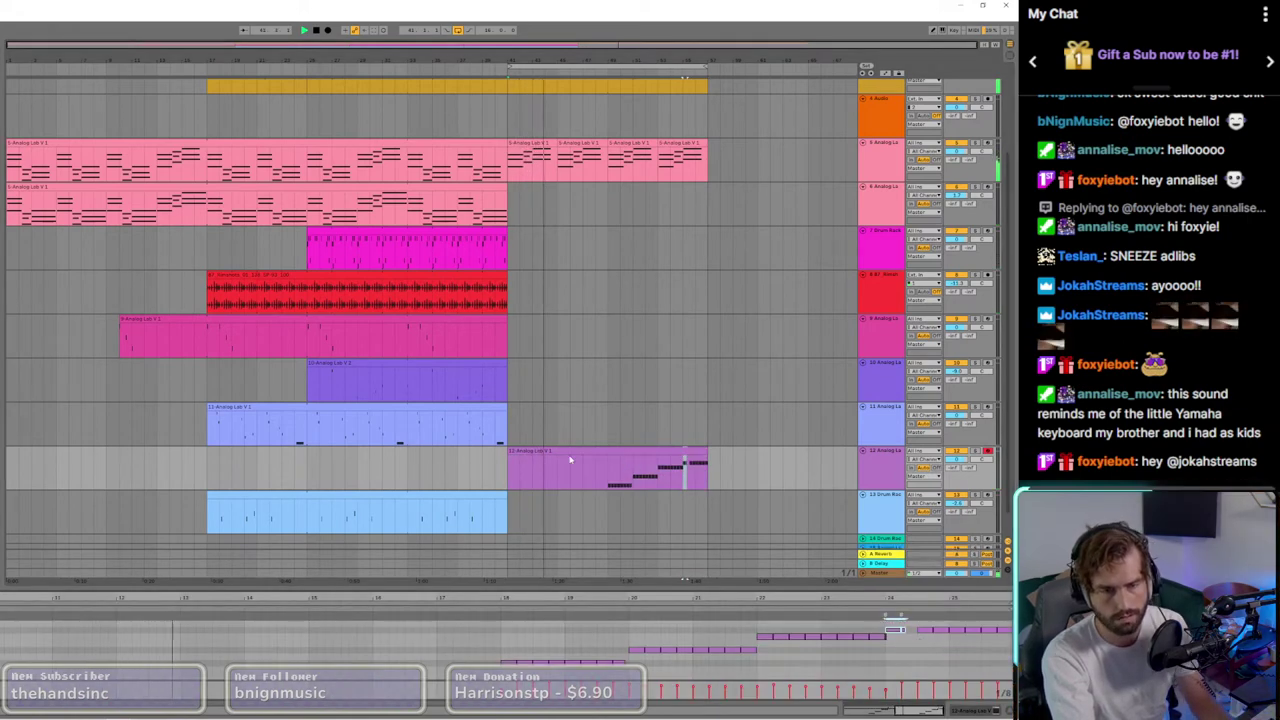
{"action": "left_click_drag", "start_coordinate": [508, 465], "coordinate": [607, 465]}
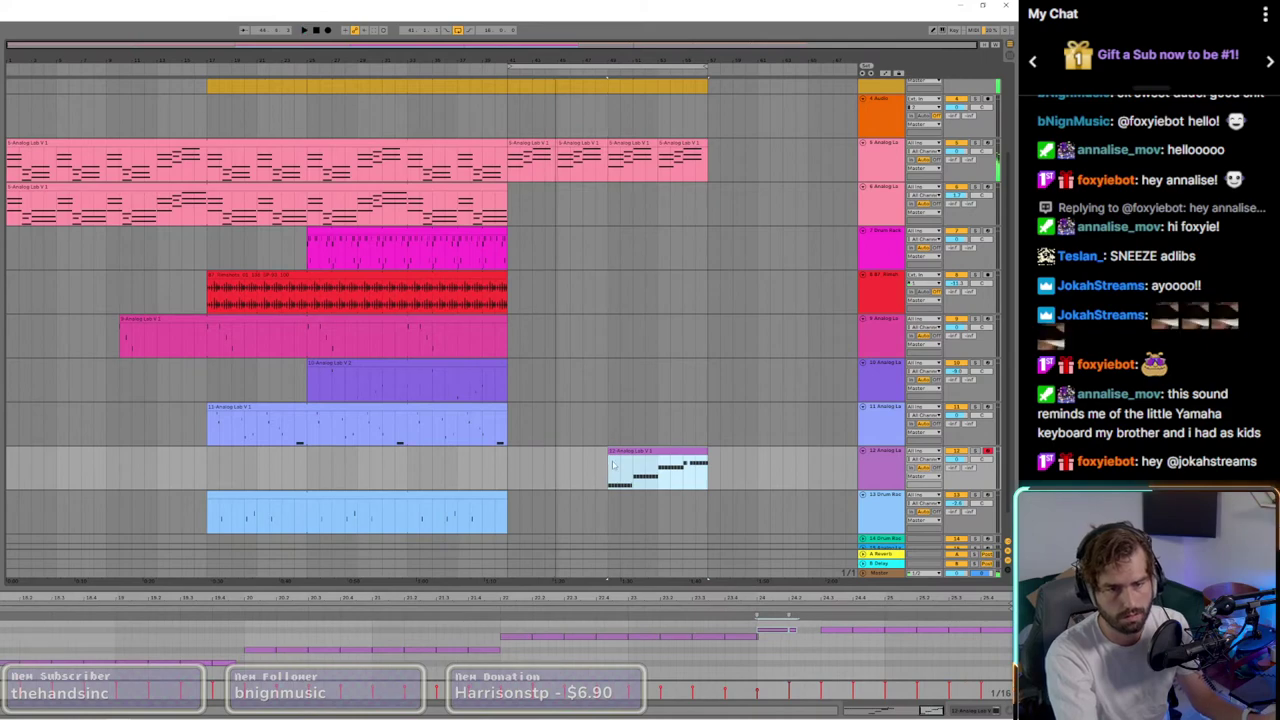
Step: Shorten the arrangement loop to the span of the trimmed bass clip and play from its start
{"action": "scroll", "coordinate": [613, 464], "scroll_direction": "up", "scroll_amount": 3}
{"action": "left_click", "coordinate": [607, 75]}
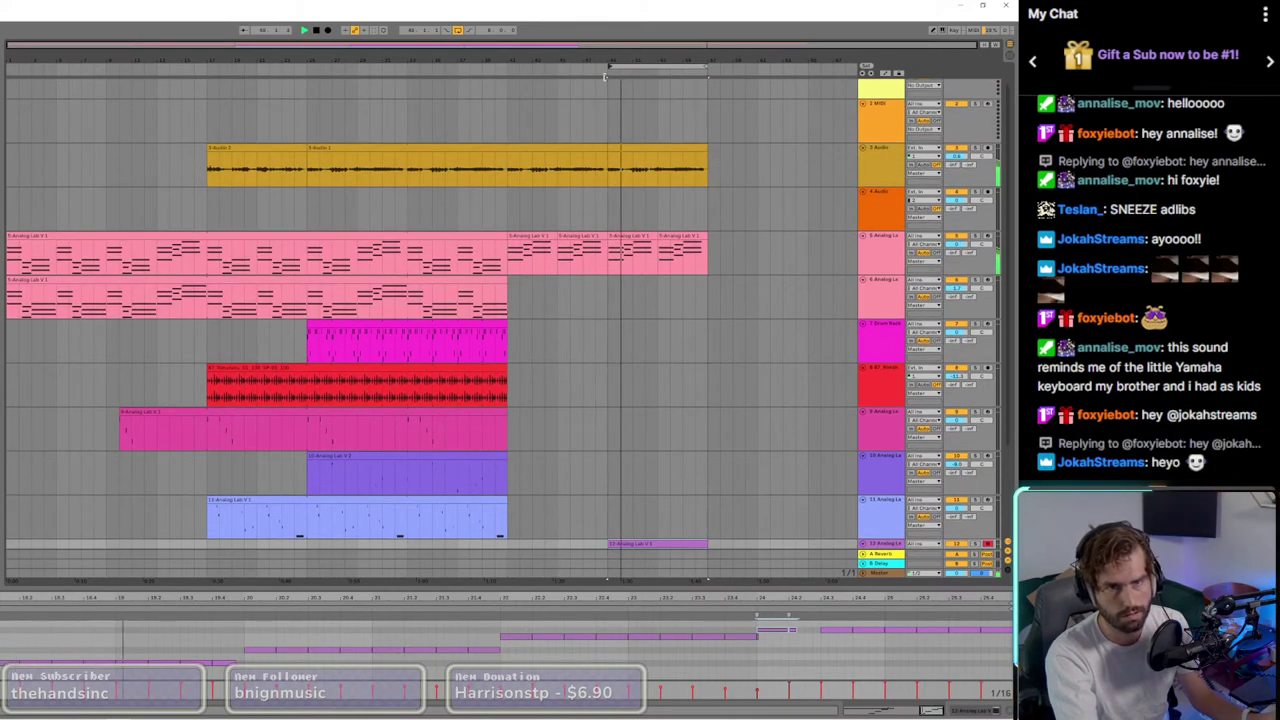
{"action": "scroll", "coordinate": [686, 484], "scroll_direction": "down", "scroll_amount": 4}
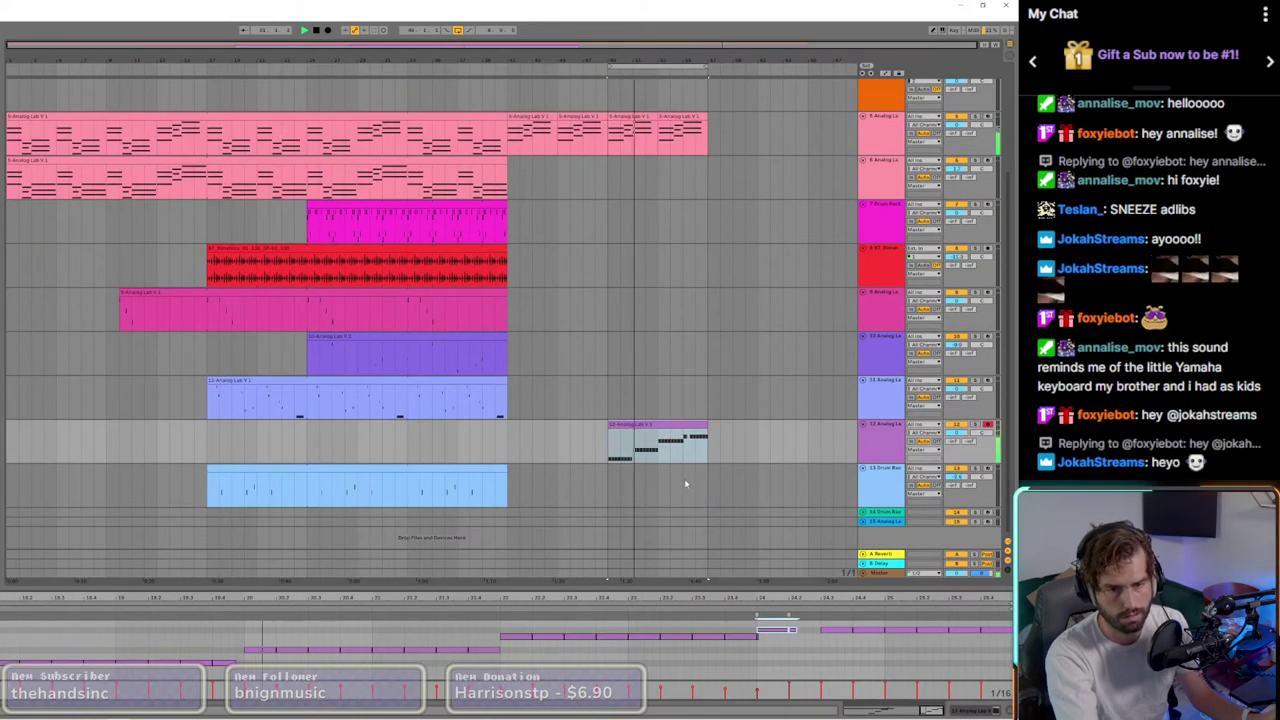
Step: Try transposing all notes of the track 12 bass clip down an octave, and move them back up
{"action": "left_click", "coordinate": [537, 653]}
{"action": "key", "text": "ctrl+a"}
{"action": "key", "text": "shift+Down"}
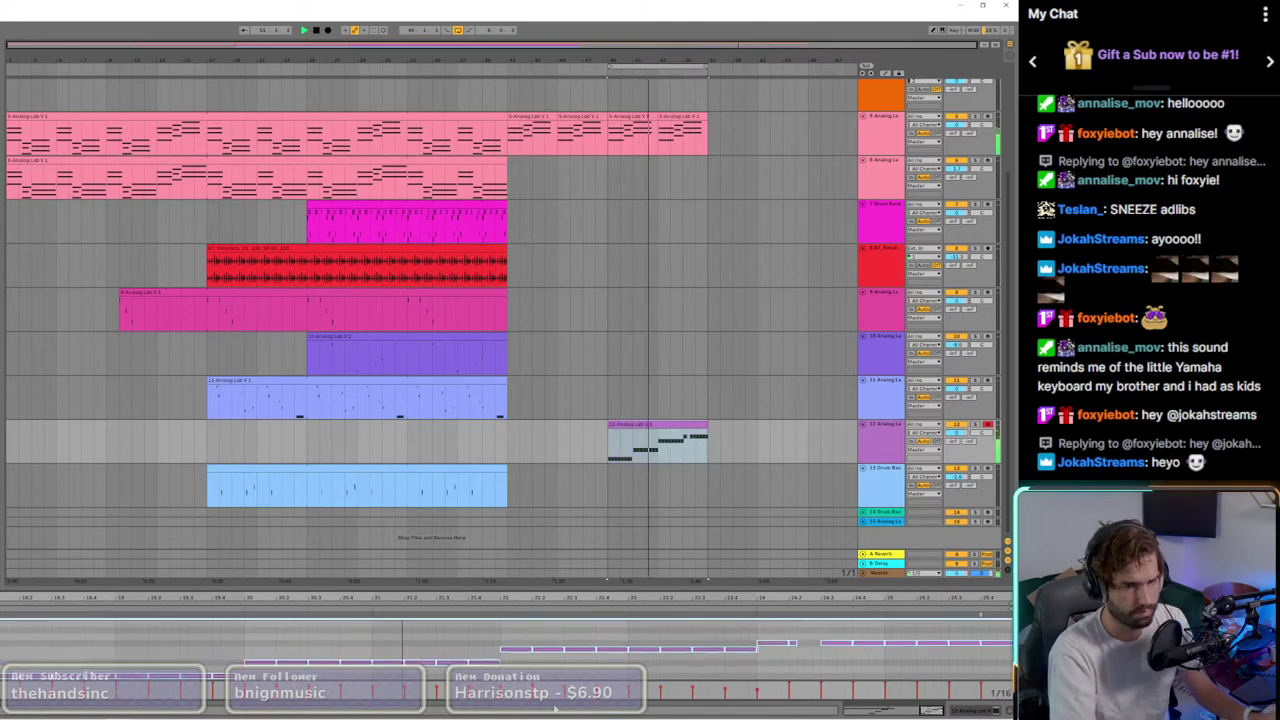
{"action": "key", "text": "shift+Up"}
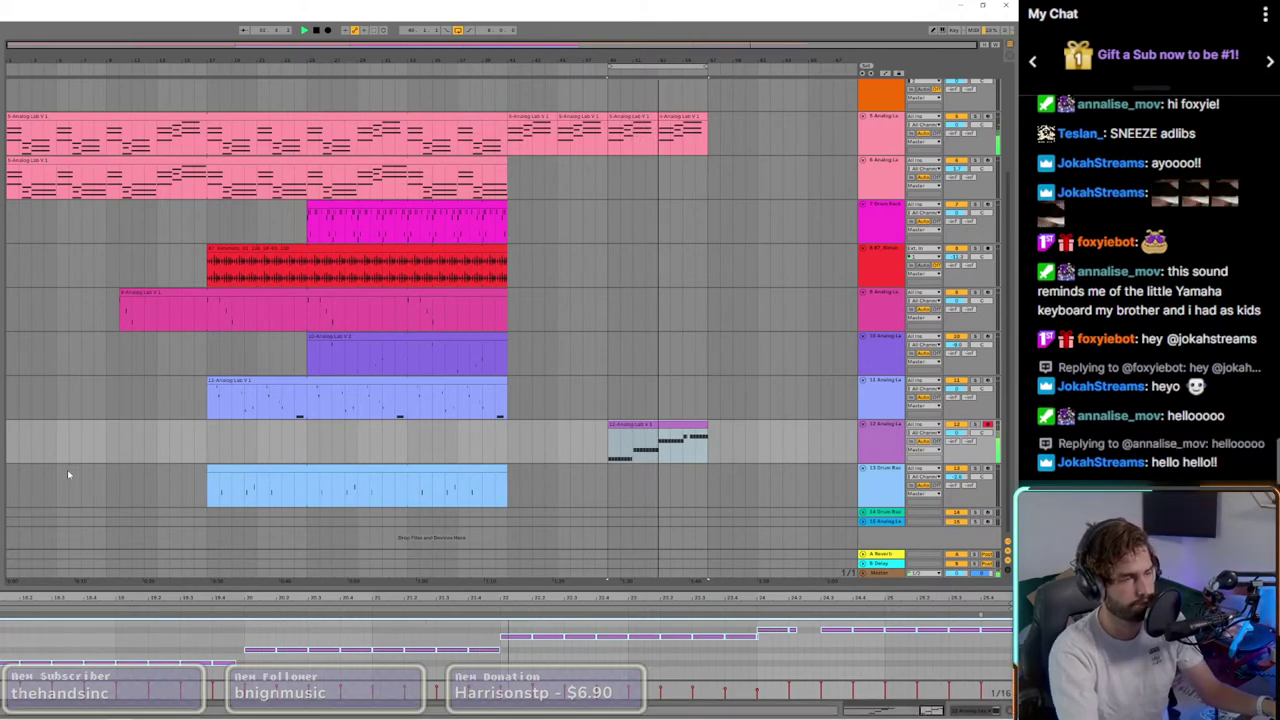
{"action": "left_click", "coordinate": [716, 637]}
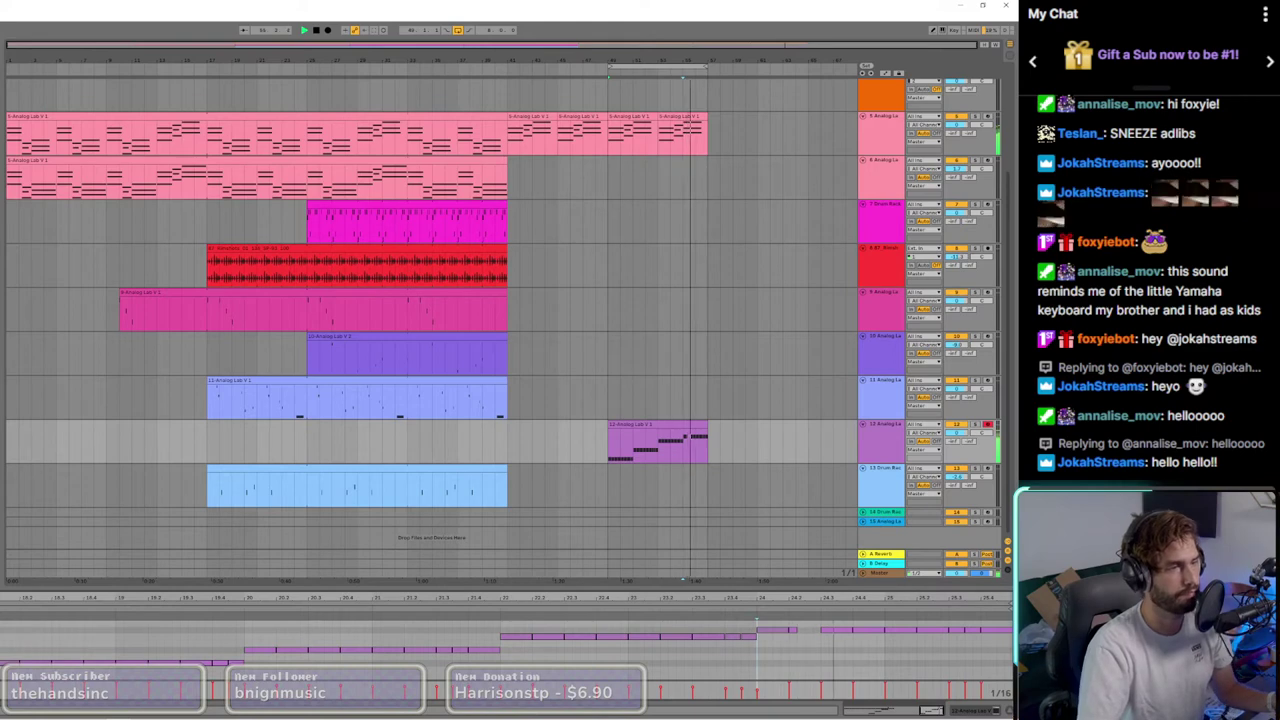
Step: Open Analog Lab V on track 12 and audition the bass presets Violent Bazz, Vintage Duality, Veloraptor, Velosquare Bass and Velocity Attack Bass
{"action": "left_click", "coordinate": [938, 712]}
{"action": "key", "text": "ctrl+alt+p"}
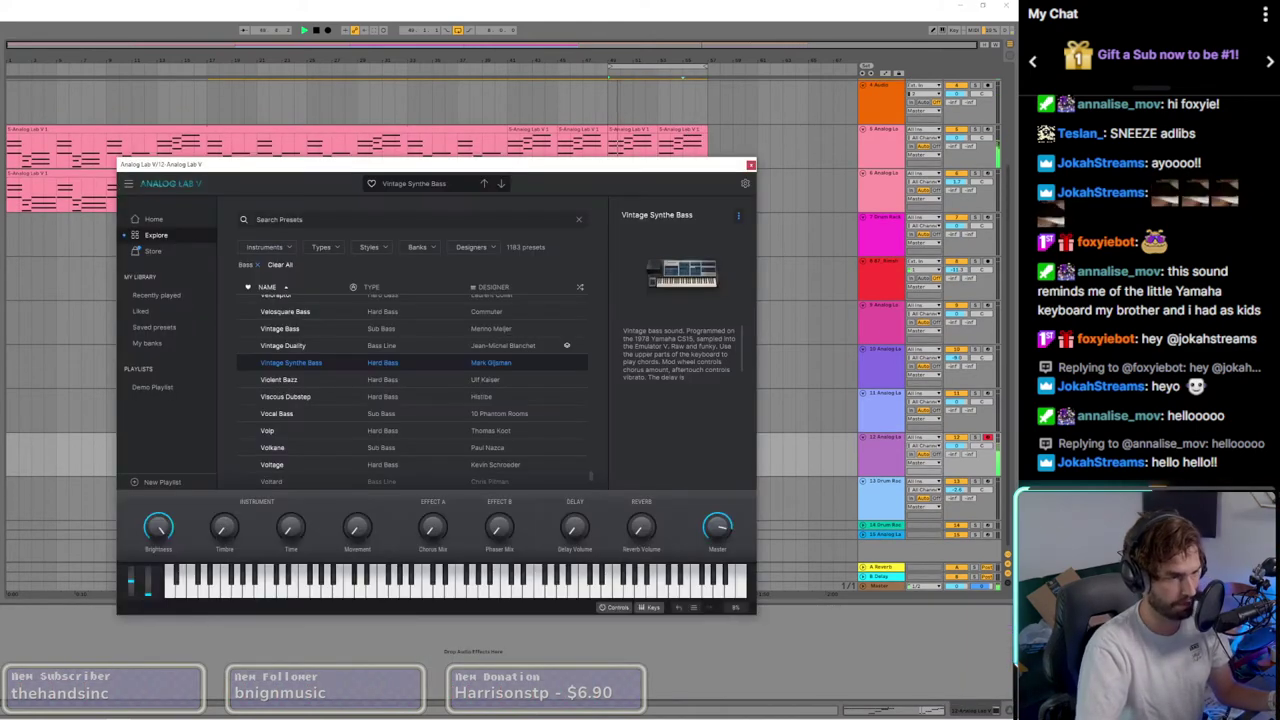
{"action": "left_click", "coordinate": [307, 386]}
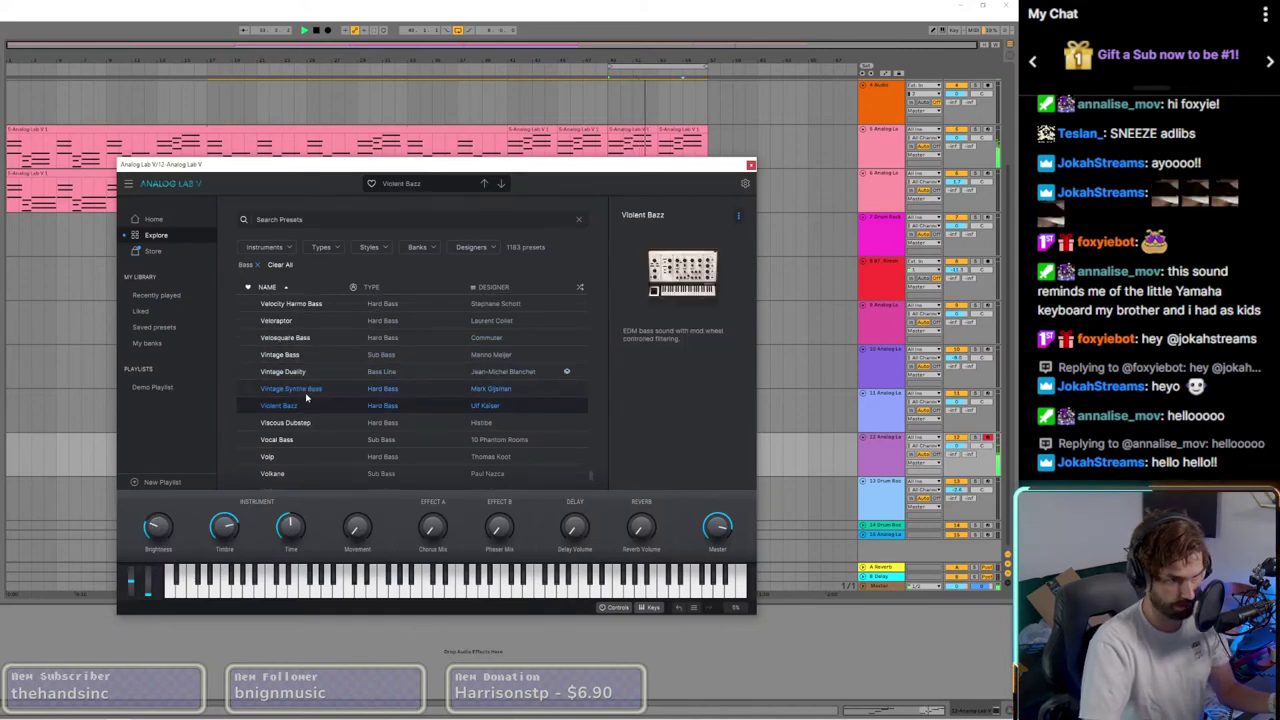
{"action": "left_click", "coordinate": [310, 373]}
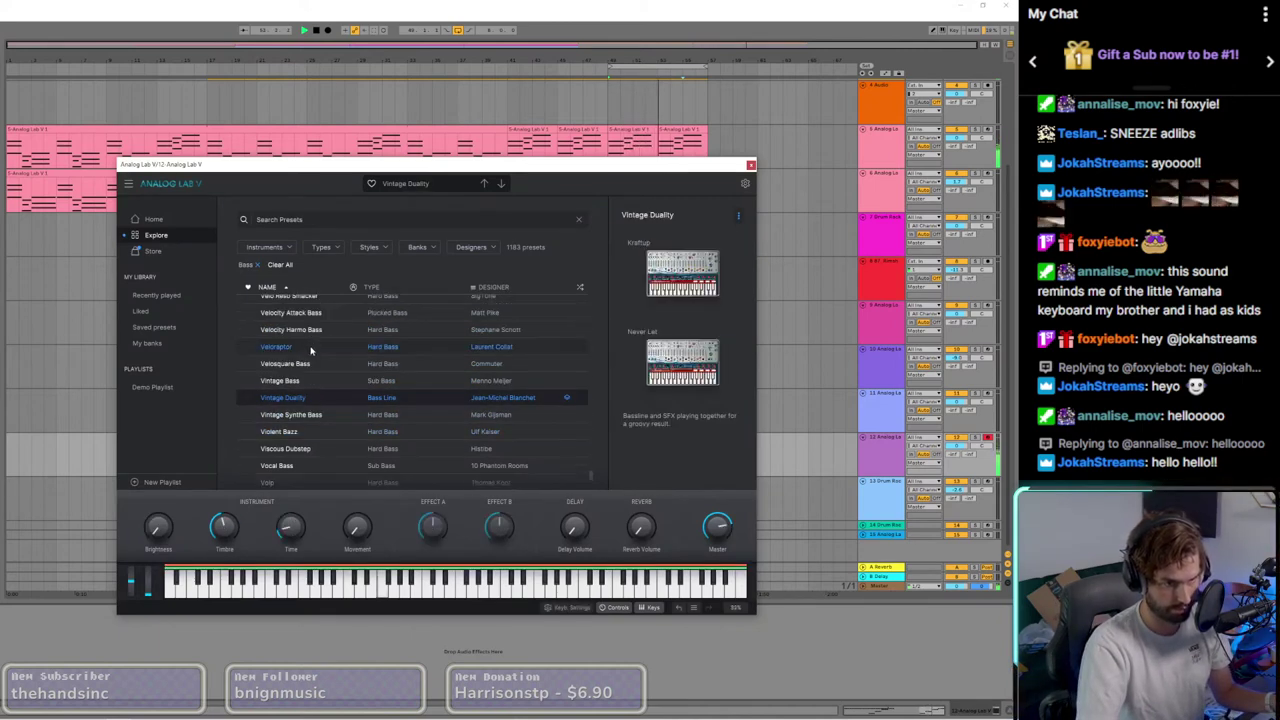
{"action": "left_click", "coordinate": [311, 348]}
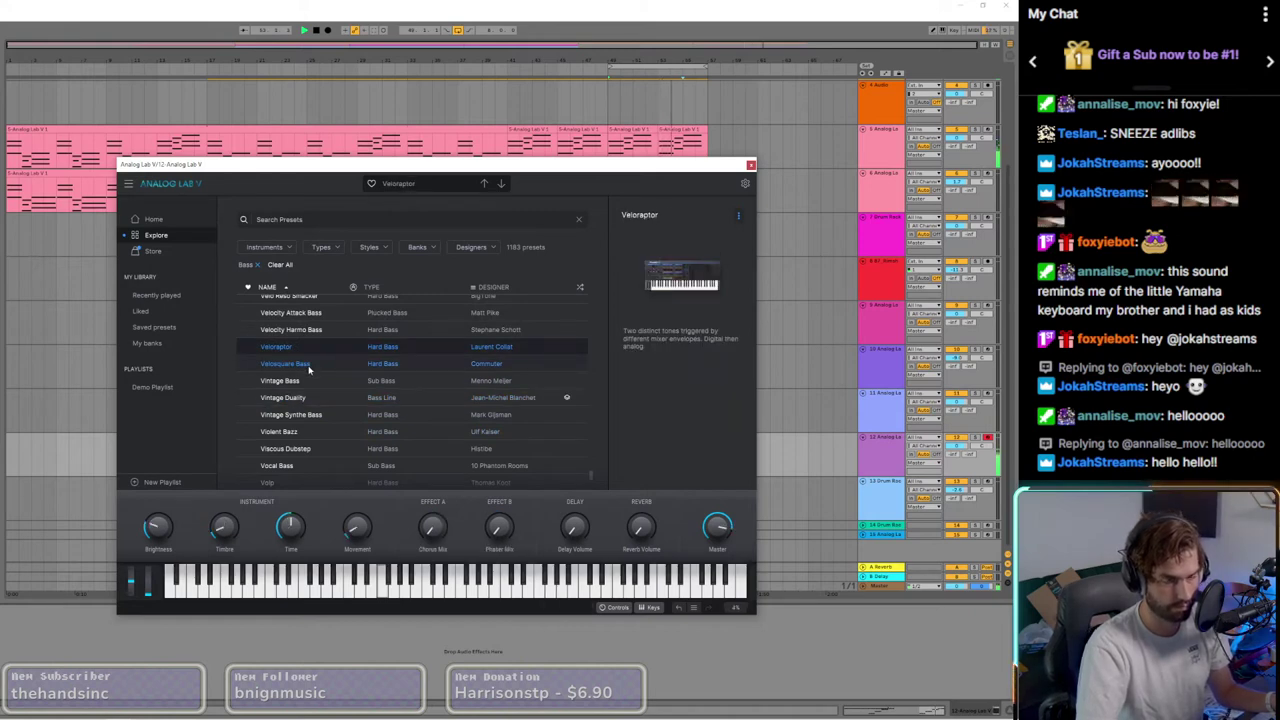
{"action": "left_click", "coordinate": [308, 368]}
{"action": "left_click", "coordinate": [309, 367]}
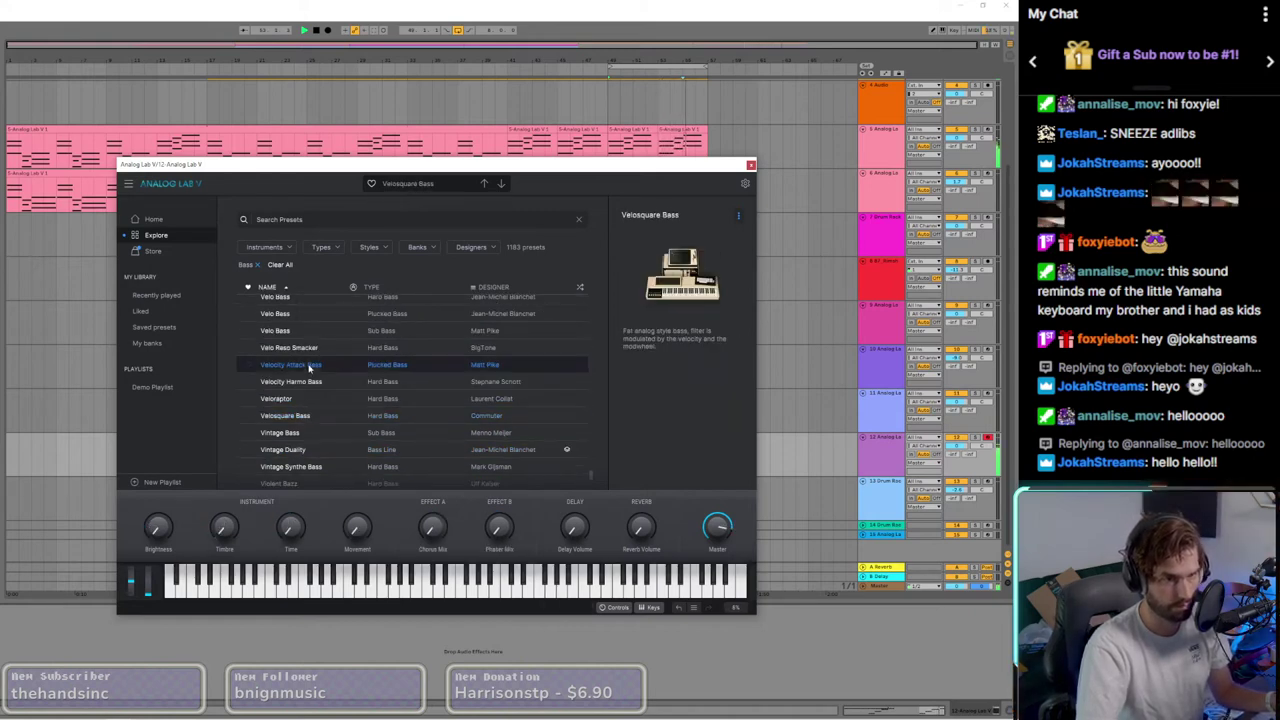
{"action": "scroll", "coordinate": [310, 370], "scroll_direction": "up", "scroll_amount": 1}
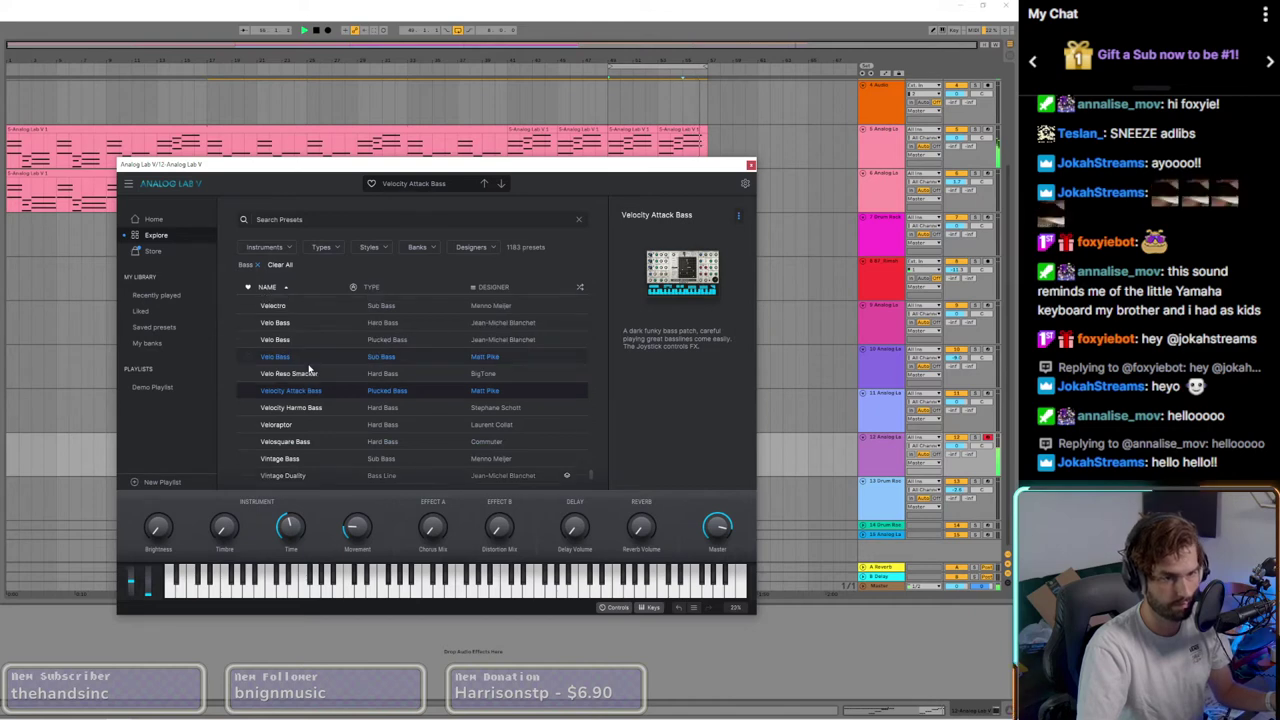
Step: Audition the hard-bass Velo Bass preset, Valley Bass and V Bass against the looped section
{"action": "left_click", "coordinate": [310, 324]}
{"action": "scroll", "coordinate": [313, 331], "scroll_direction": "up", "scroll_amount": 2}
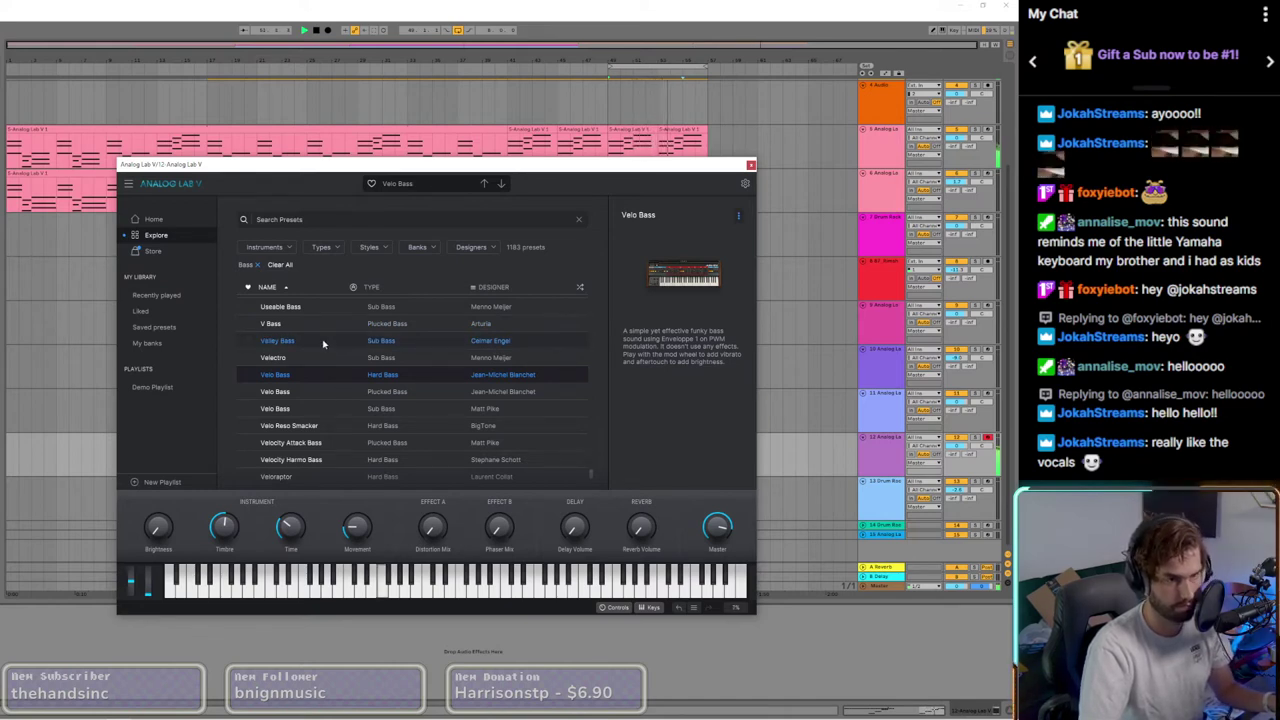
{"action": "left_click", "coordinate": [322, 342]}
{"action": "scroll", "coordinate": [324, 348], "scroll_direction": "up", "scroll_amount": 1}
{"action": "left_click", "coordinate": [323, 349]}
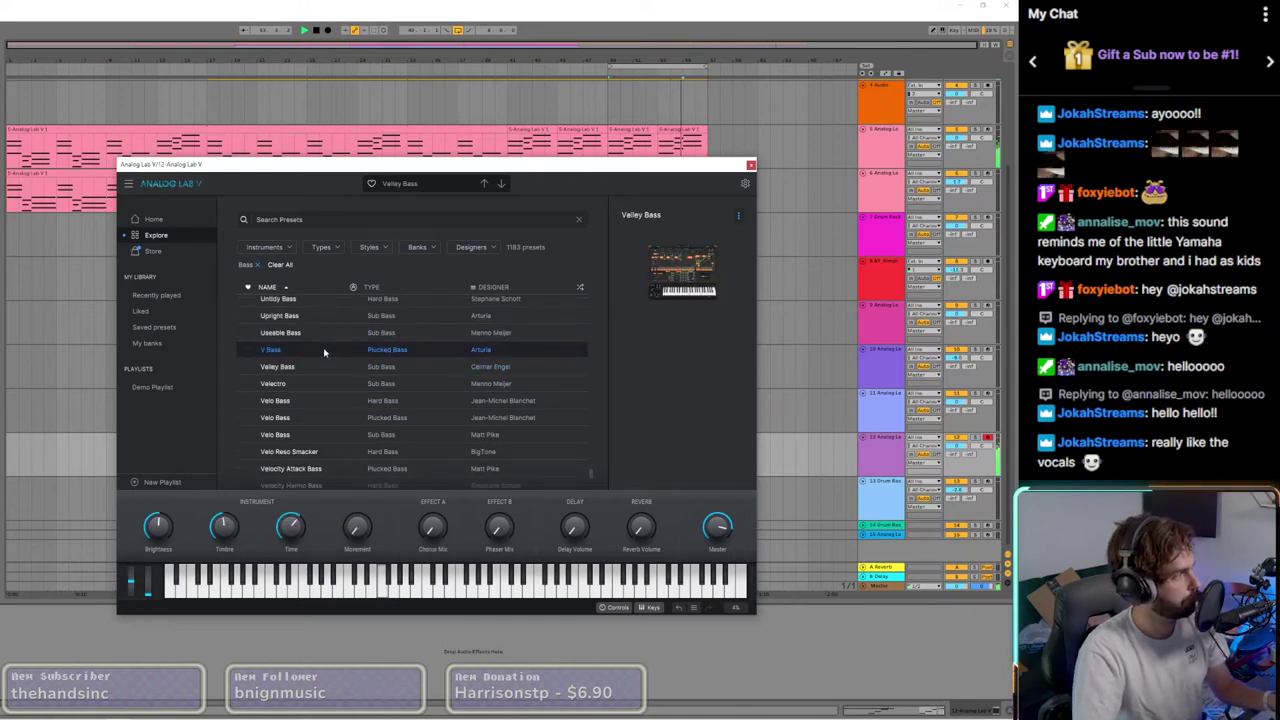
{"action": "scroll", "coordinate": [318, 342], "scroll_direction": "up", "scroll_amount": 1}
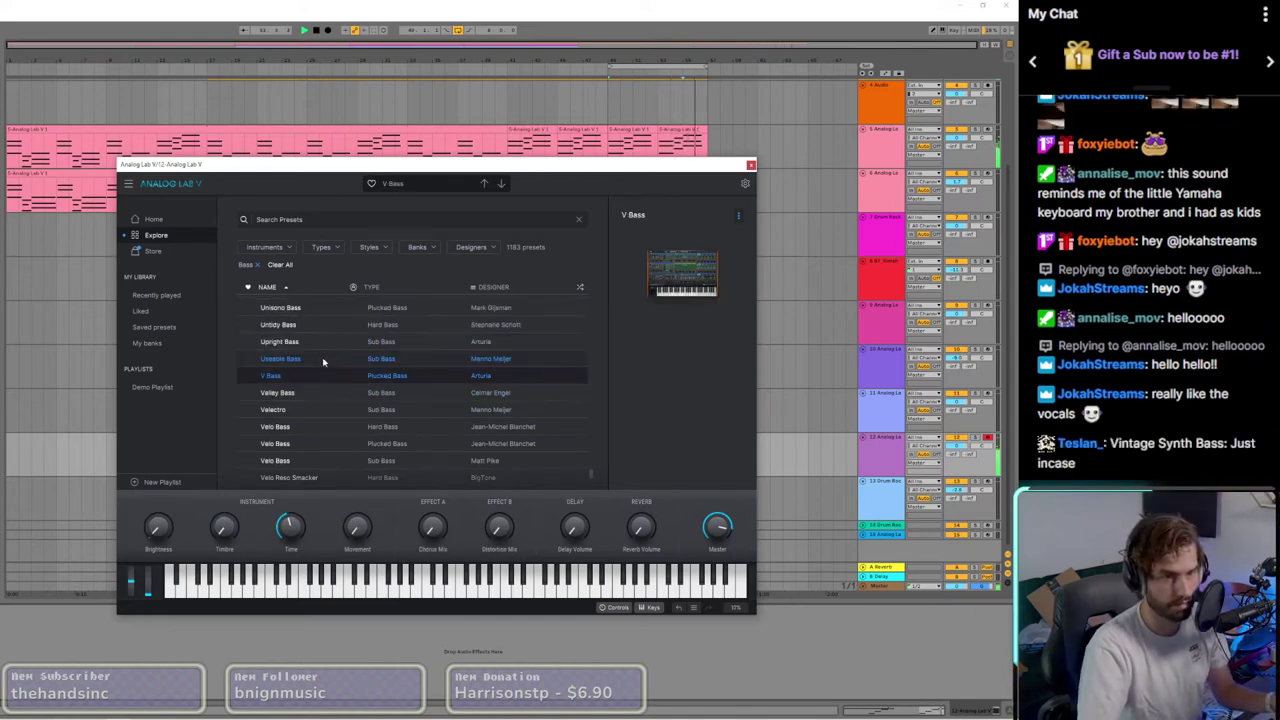
Step: Audition Untidy Bass and Under the Basement, and load the Uncanny Synthe Bass preset for the bass line
{"action": "left_click", "coordinate": [316, 330]}
{"action": "scroll", "coordinate": [316, 335], "scroll_direction": "up", "scroll_amount": 4}
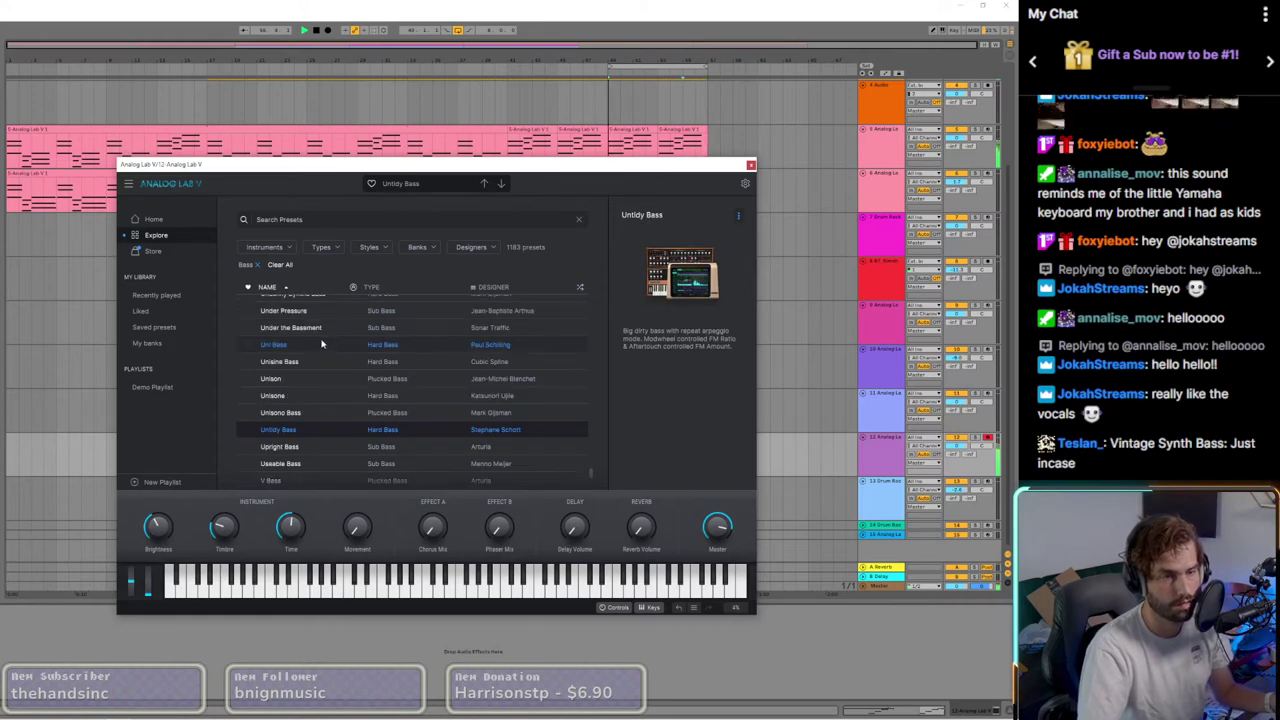
{"action": "left_click", "coordinate": [316, 330]}
{"action": "scroll", "coordinate": [318, 337], "scroll_direction": "up", "scroll_amount": 2}
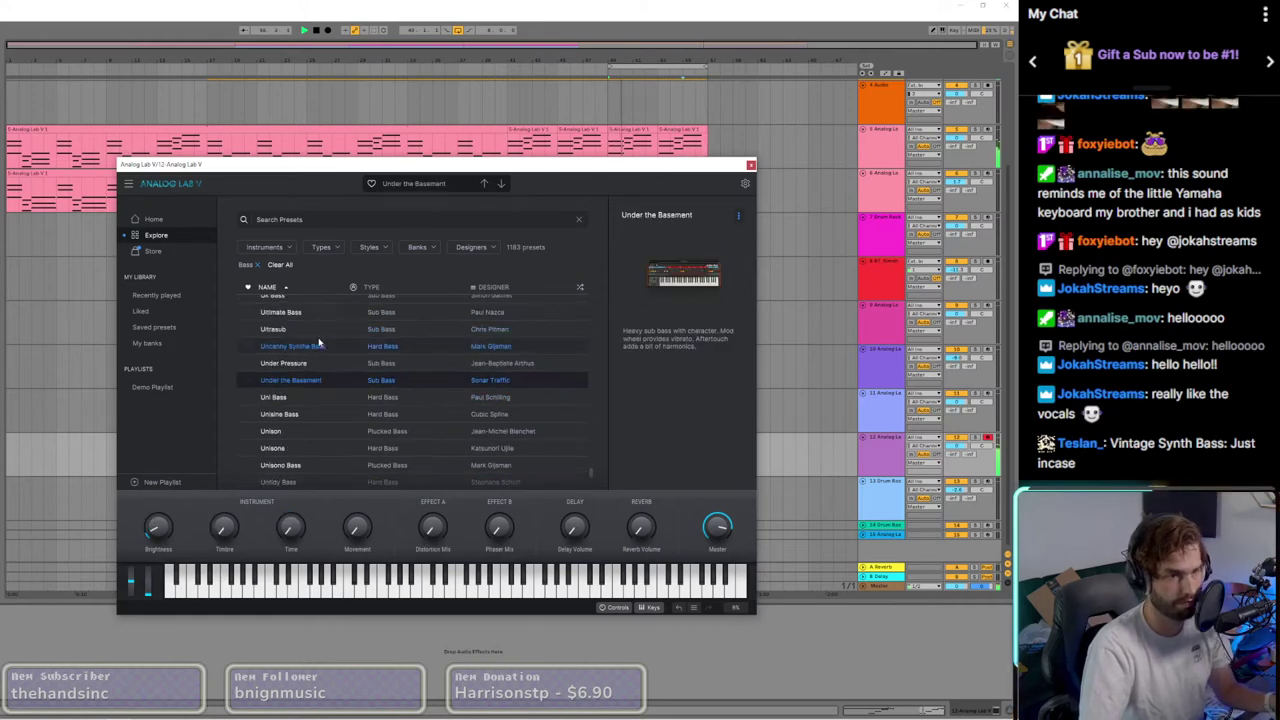
{"action": "left_click", "coordinate": [322, 347]}
{"action": "scroll", "coordinate": [322, 348], "scroll_direction": "up", "scroll_amount": 2}
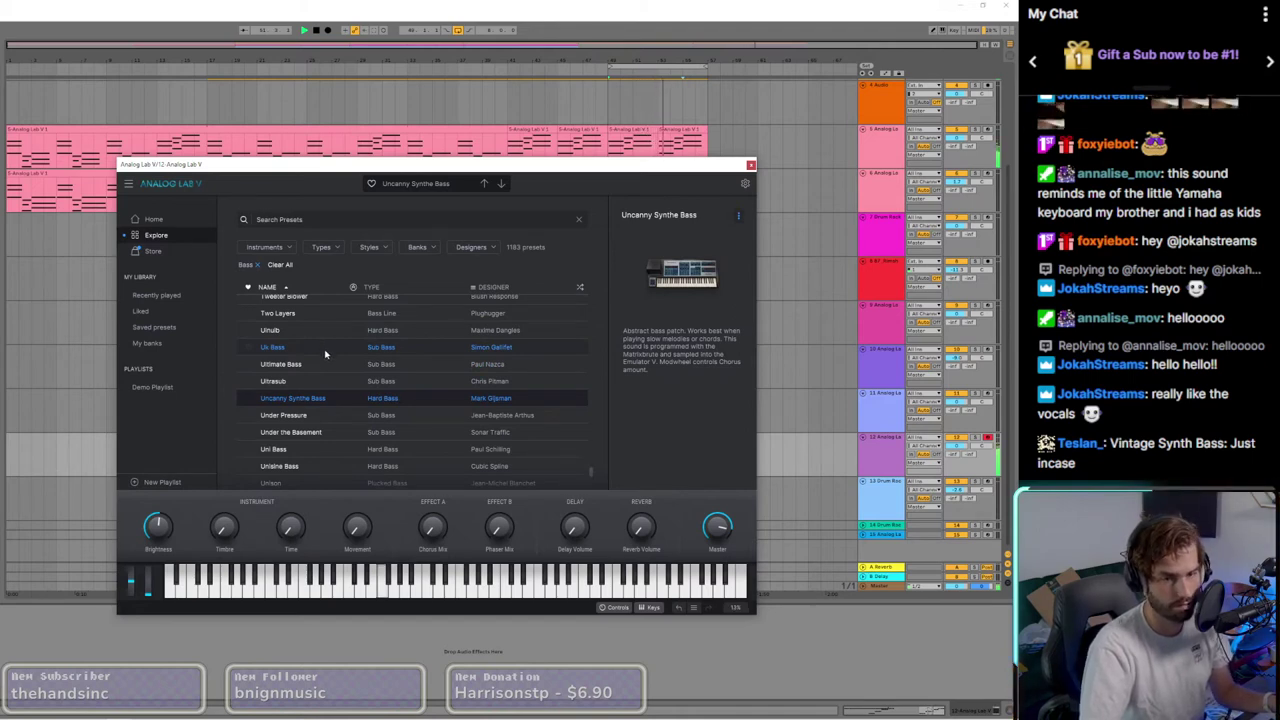
Step: Check the preset's effects rack and open its Emulator II V instrument at the detailed voice editing screen
{"action": "mouse_move", "coordinate": [655, 296]}
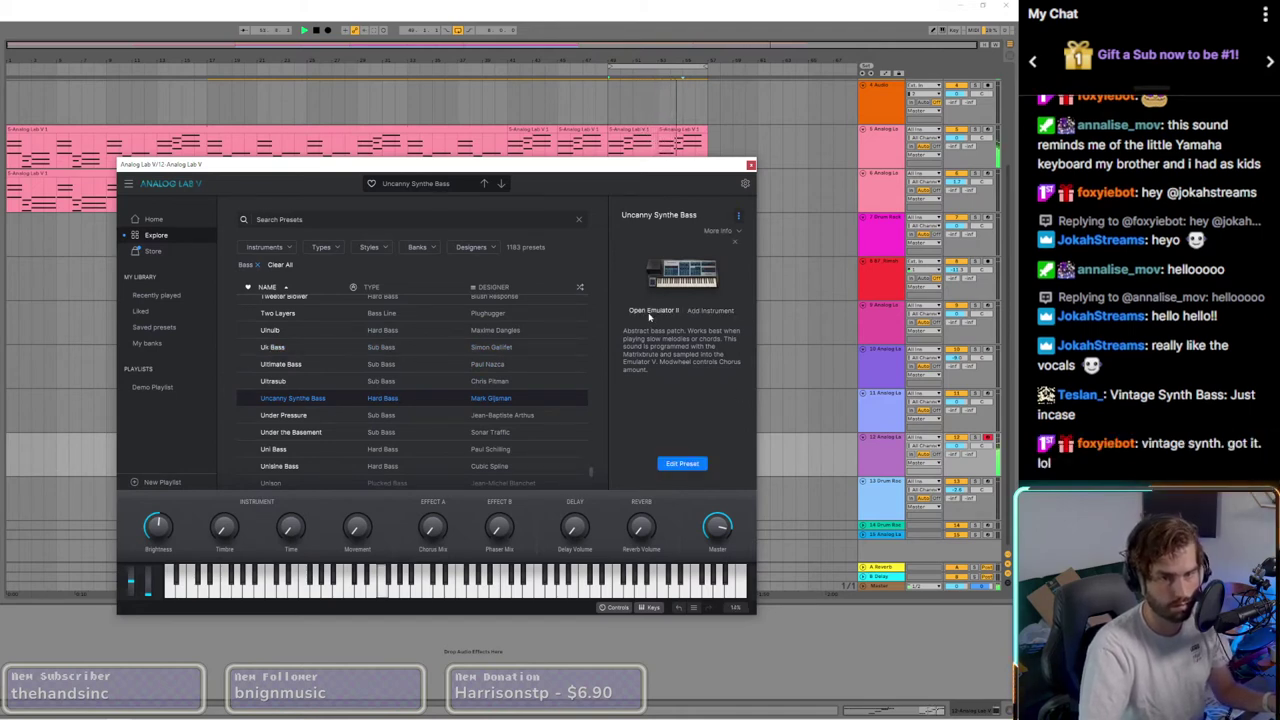
{"action": "left_click", "coordinate": [684, 463]}
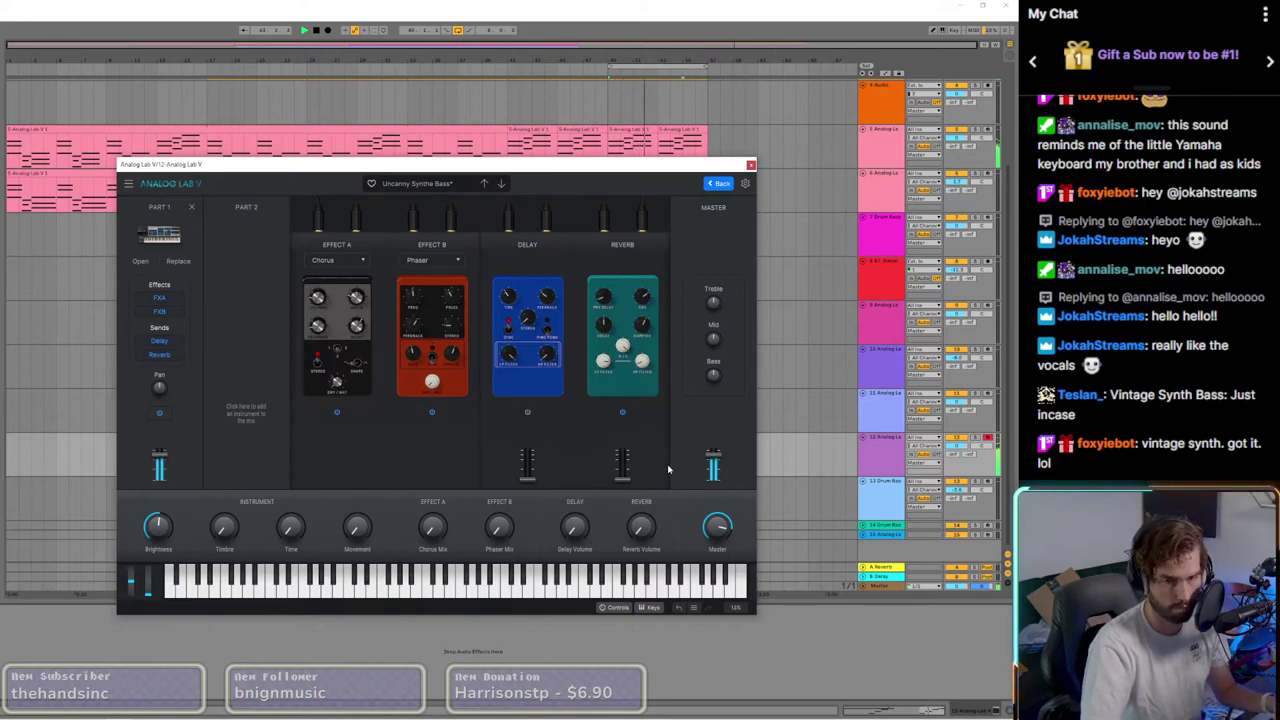
{"action": "left_click", "coordinate": [709, 184]}
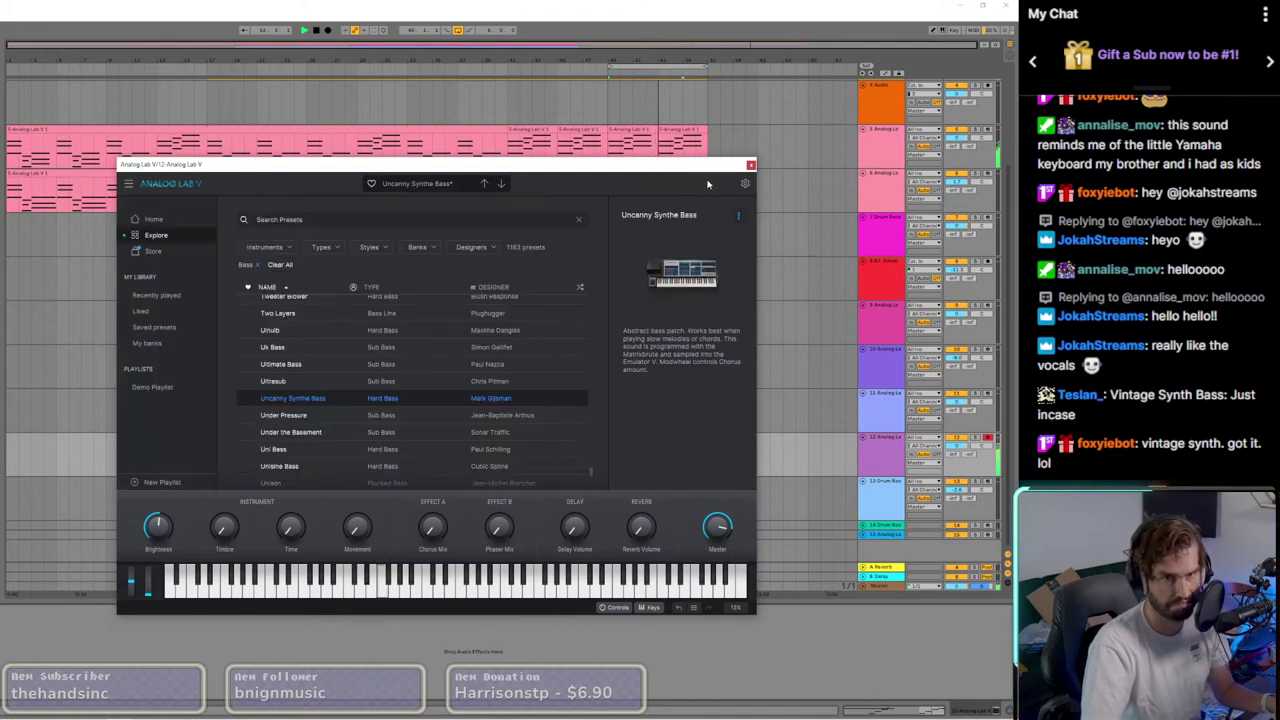
{"action": "left_click", "coordinate": [654, 309]}
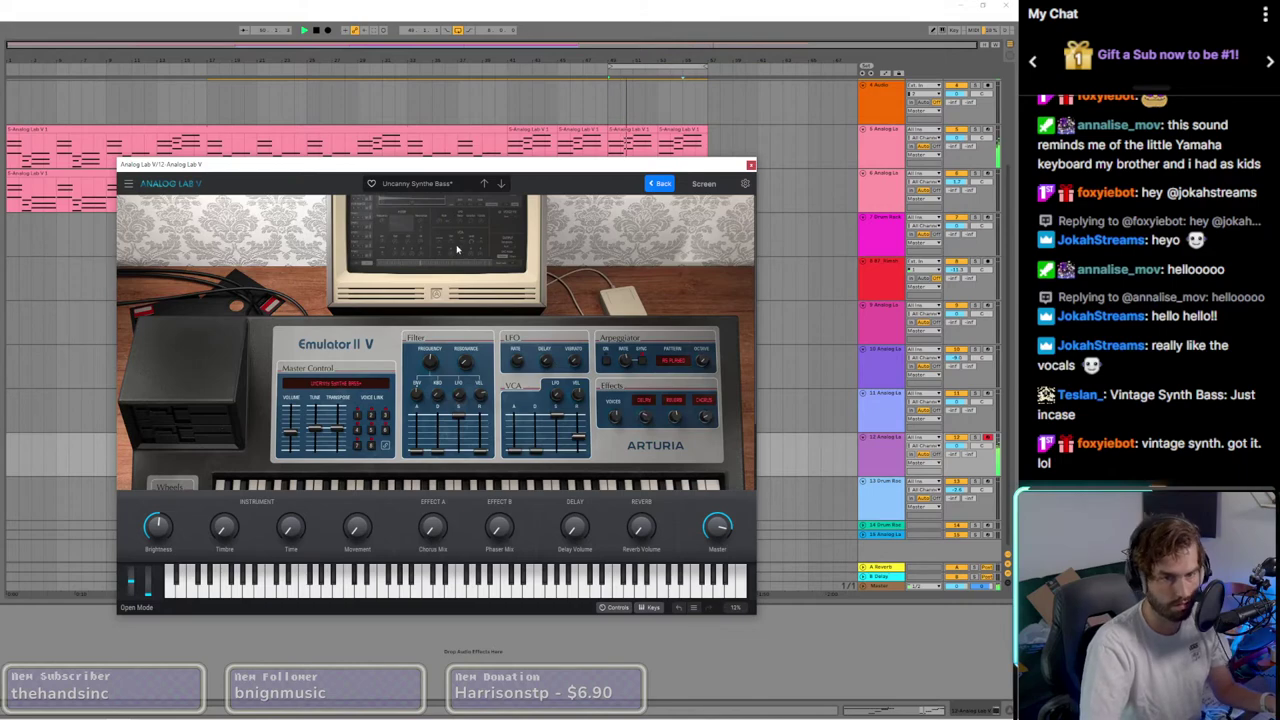
{"action": "left_click", "coordinate": [490, 258]}
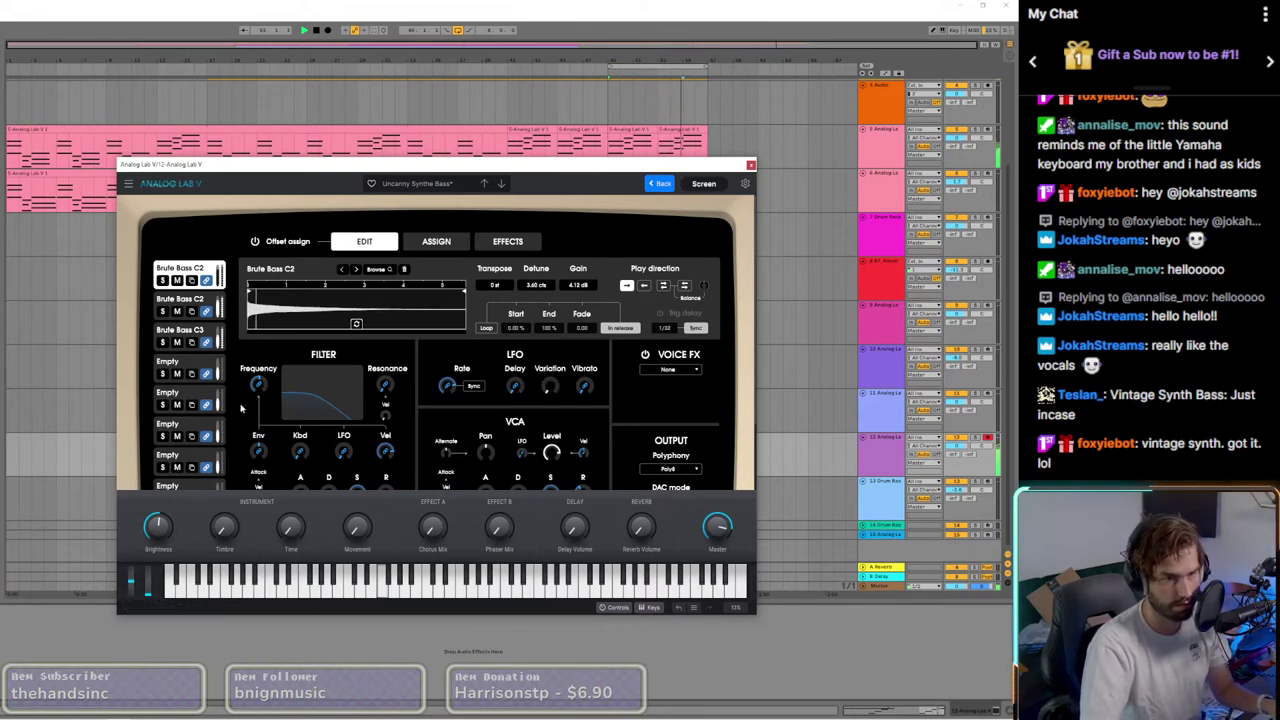
Step: Turn down the filter envelope's sustain in the Emulator II V voice settings
{"action": "scroll", "coordinate": [240, 408], "scroll_direction": "down", "scroll_amount": 2}
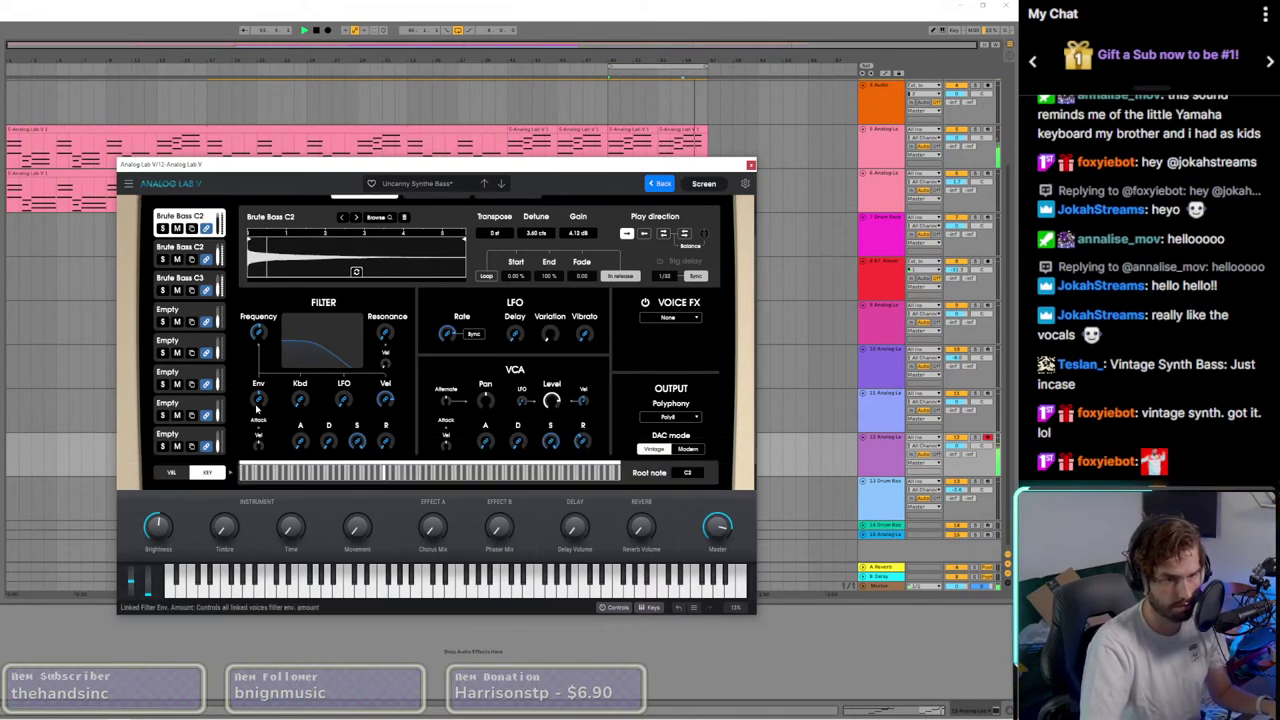
{"action": "scroll", "coordinate": [257, 409], "scroll_direction": "down", "scroll_amount": 1}
{"action": "left_click_drag", "start_coordinate": [357, 409], "coordinate": [357, 436]}
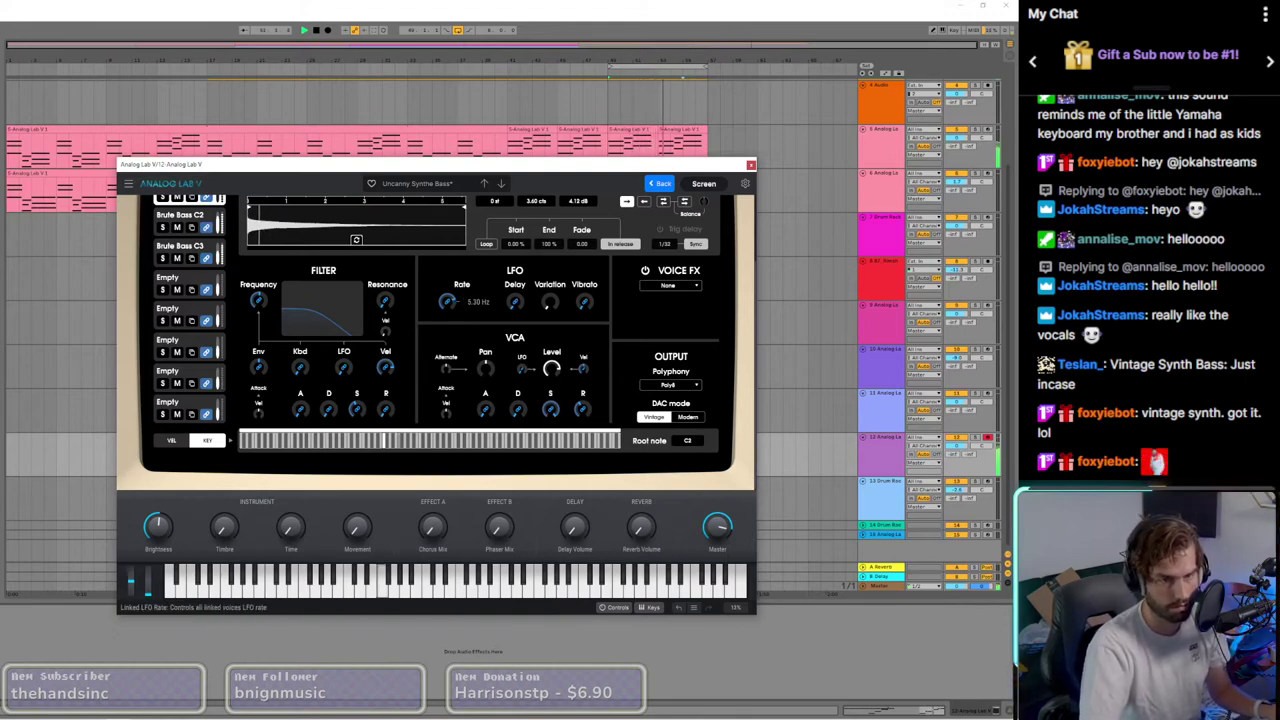
{"action": "scroll", "coordinate": [447, 303], "scroll_direction": "down", "scroll_amount": 3}
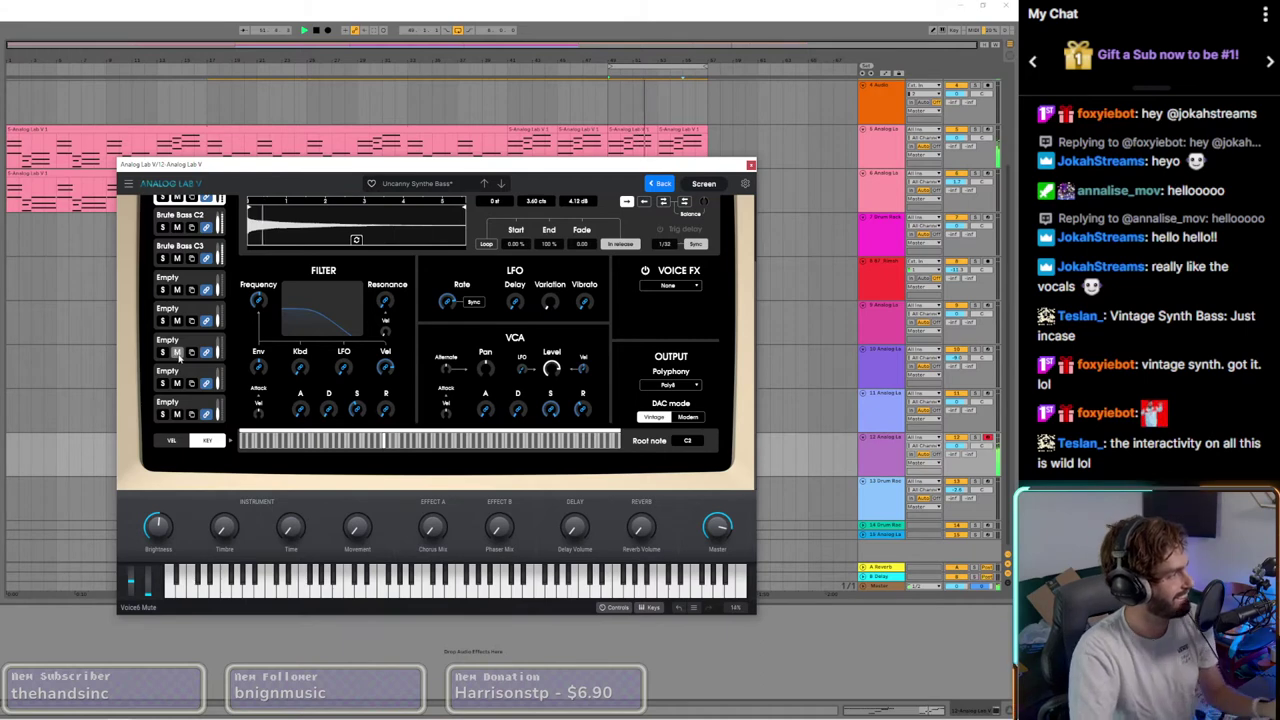
{"action": "scroll", "coordinate": [537, 328], "scroll_direction": "up", "scroll_amount": 2}
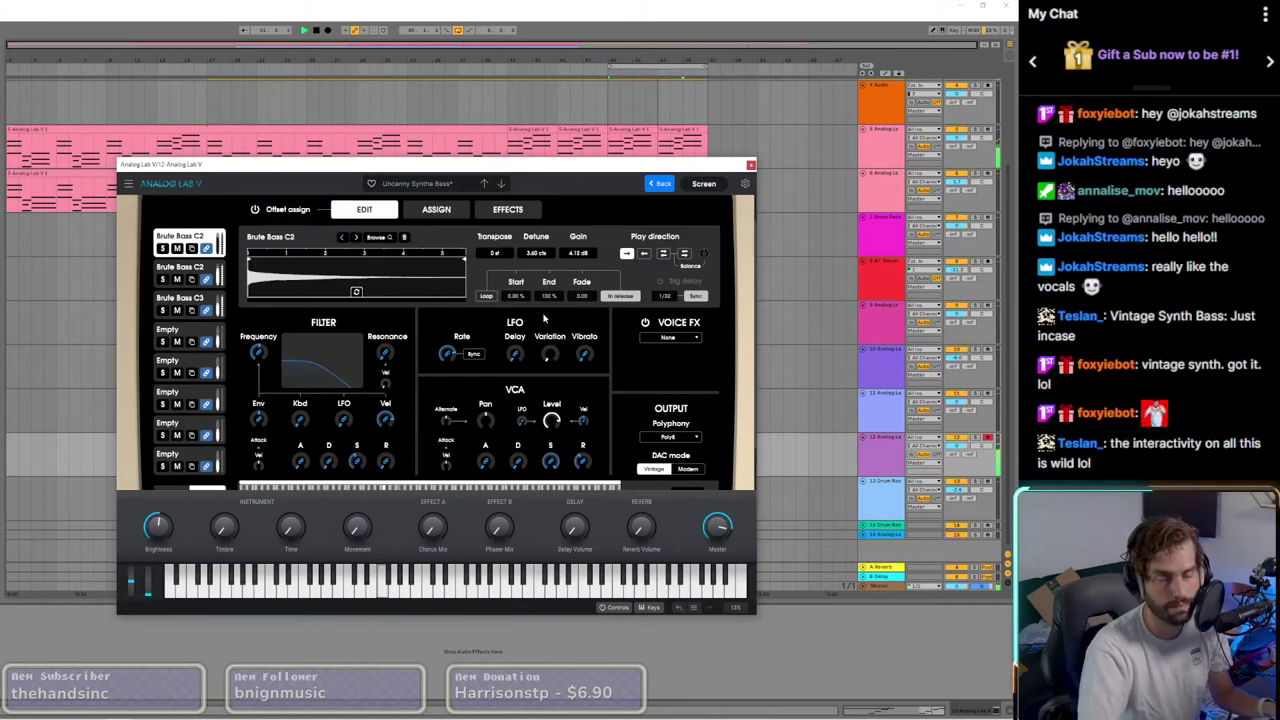
Step: Compare the first Brute Bass C2 voice muted and unmuted, check the second C2 and the C3 voices, and close the instrument
{"action": "left_click", "coordinate": [170, 268]}
{"action": "left_click", "coordinate": [180, 237]}
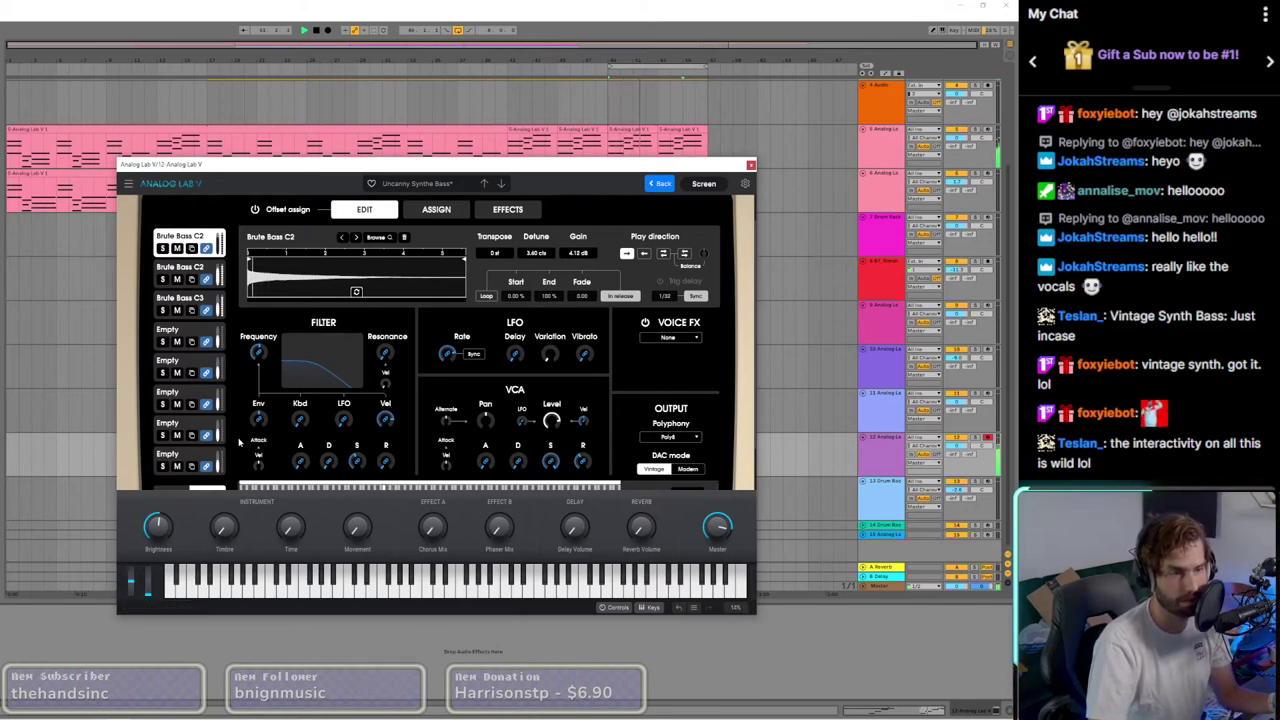
{"action": "left_click", "coordinate": [176, 248]}
{"action": "left_click", "coordinate": [174, 270]}
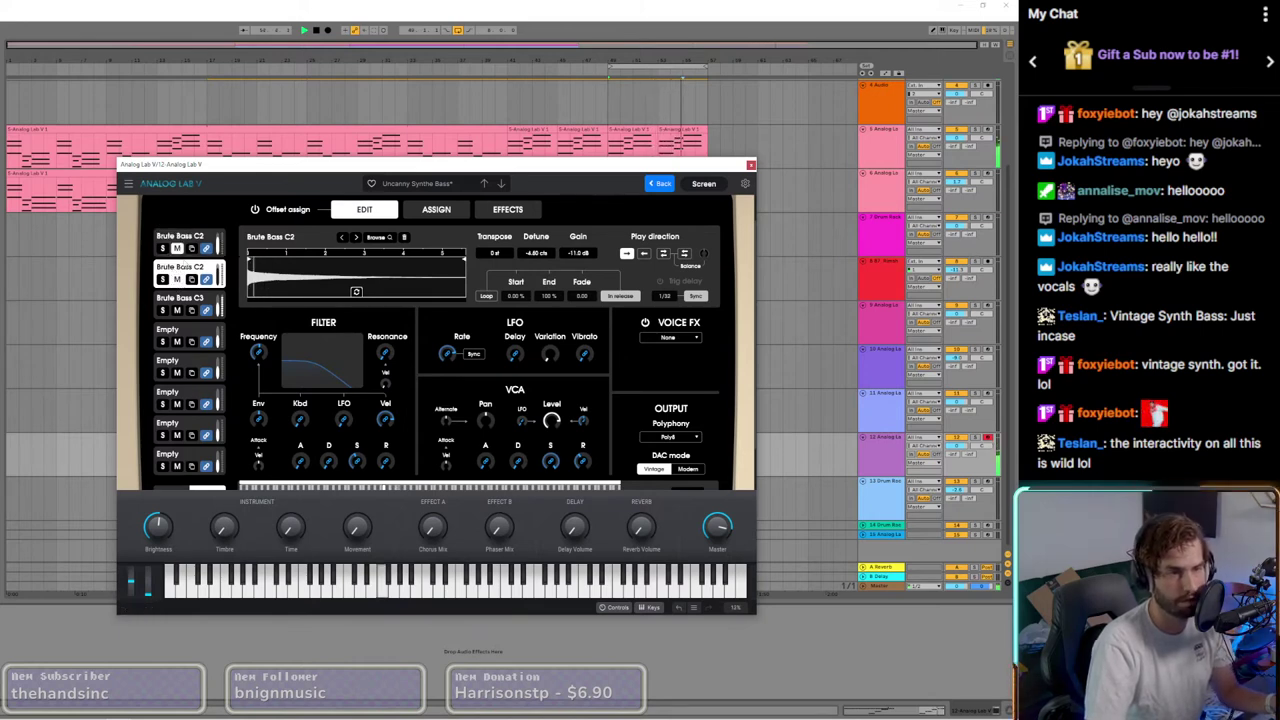
{"action": "left_click", "coordinate": [177, 250]}
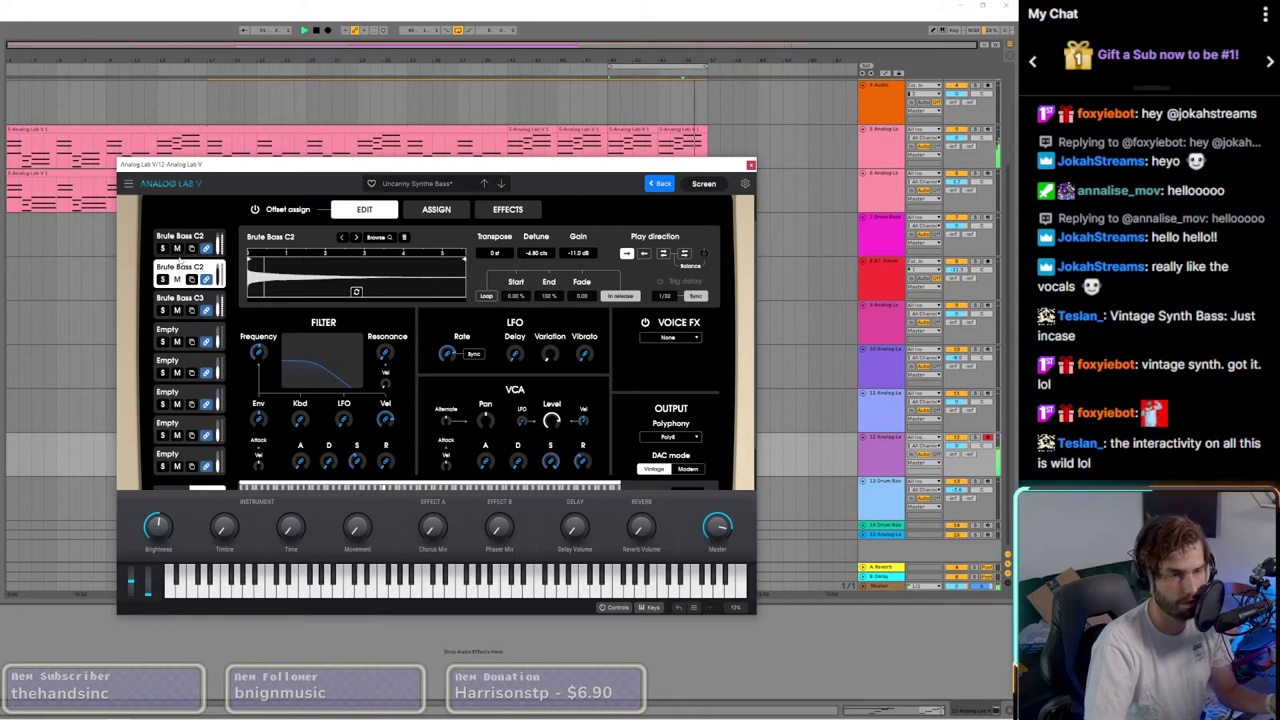
{"action": "left_click", "coordinate": [181, 300]}
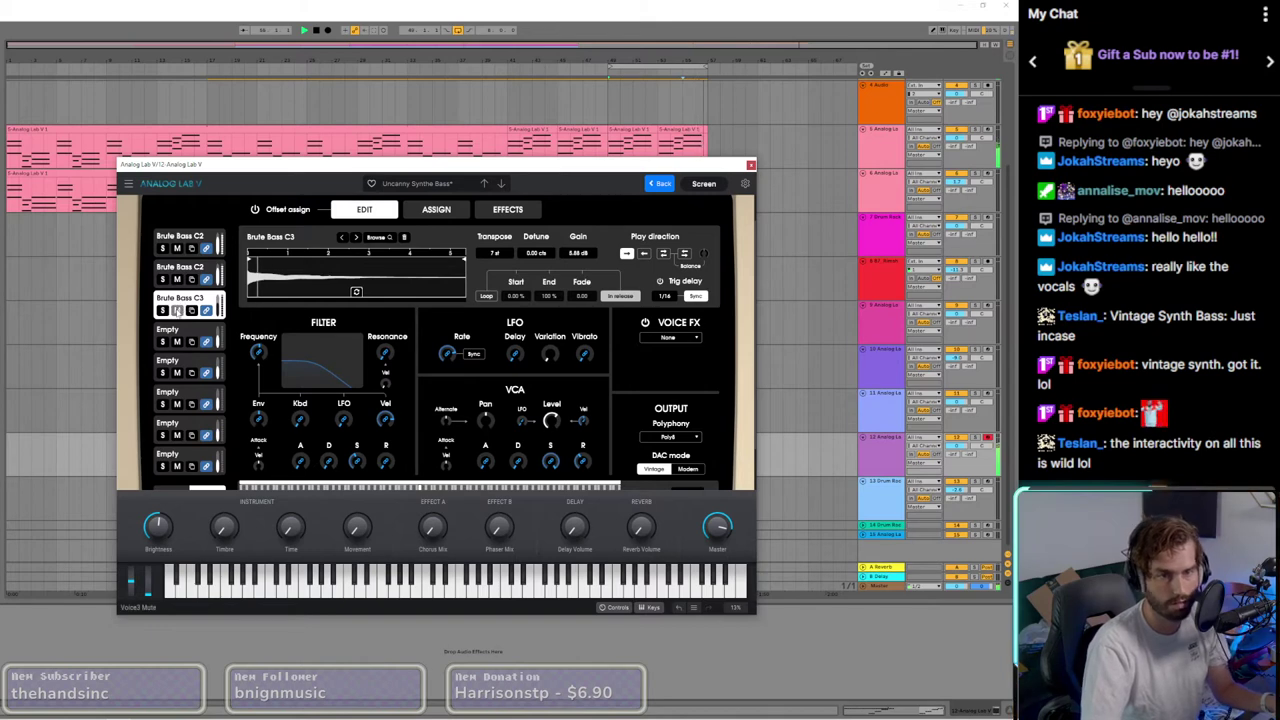
{"action": "left_click", "coordinate": [751, 164]}
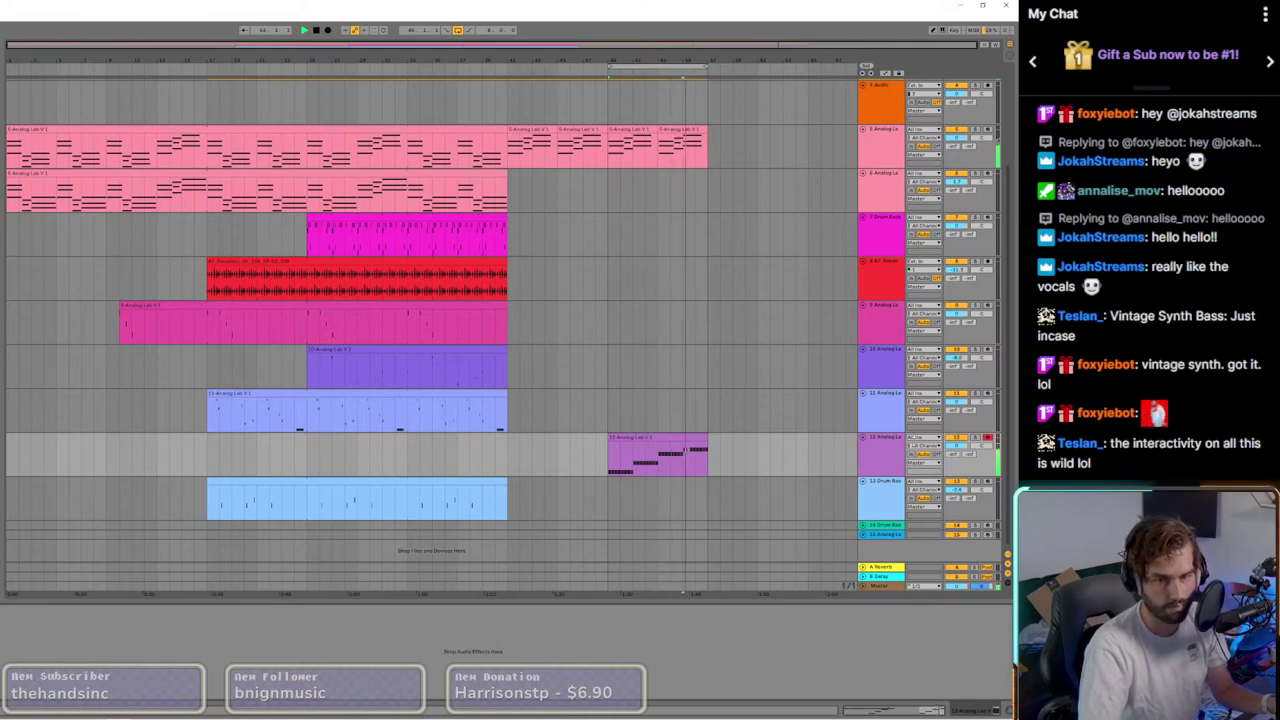
Step: Select the track 12 bass clip, reopen its instrument, and try sample looping on the Brute Bass C3 voice, turning it back off
{"action": "left_click", "coordinate": [610, 461]}
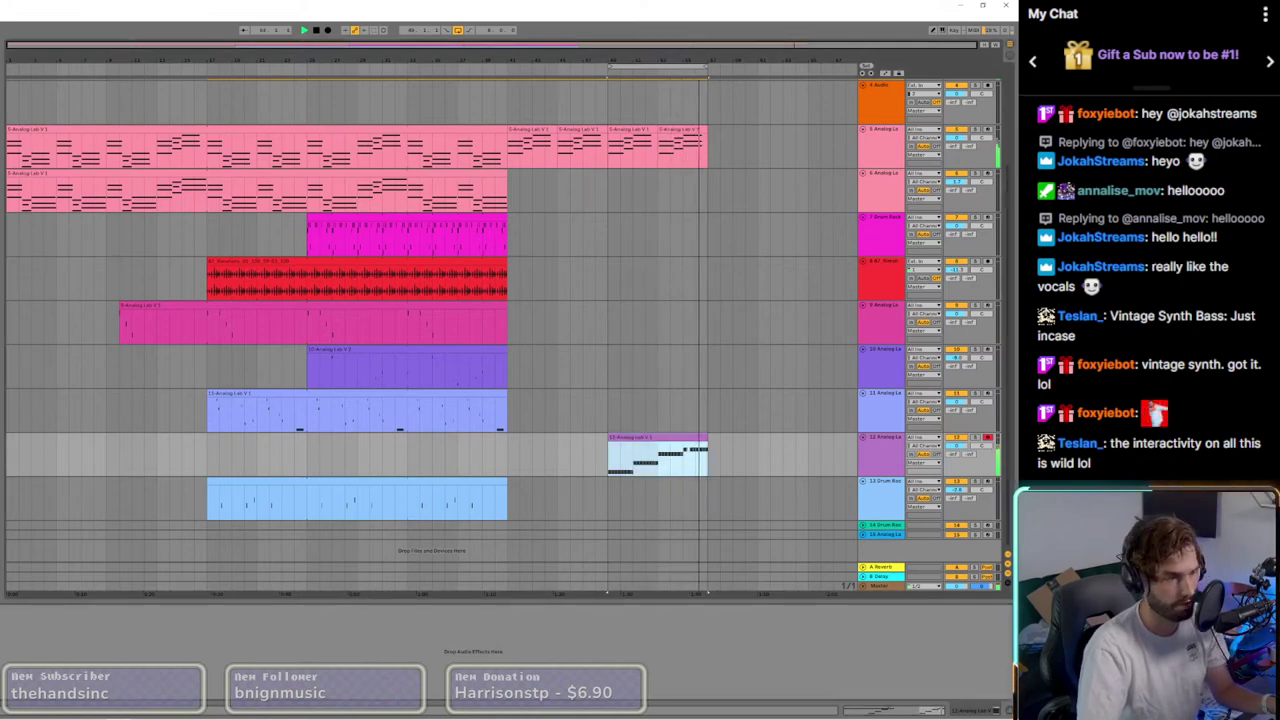
{"action": "key", "text": "ctrl+alt+p"}
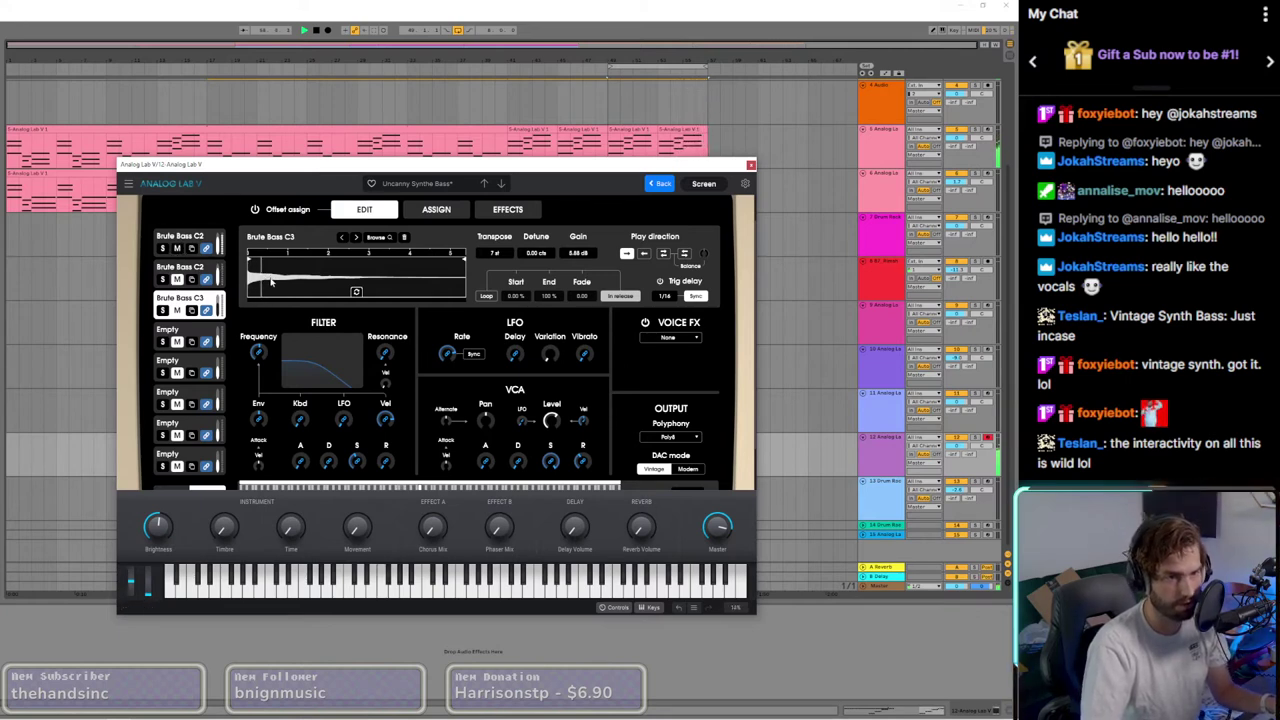
{"action": "left_click", "coordinate": [486, 296]}
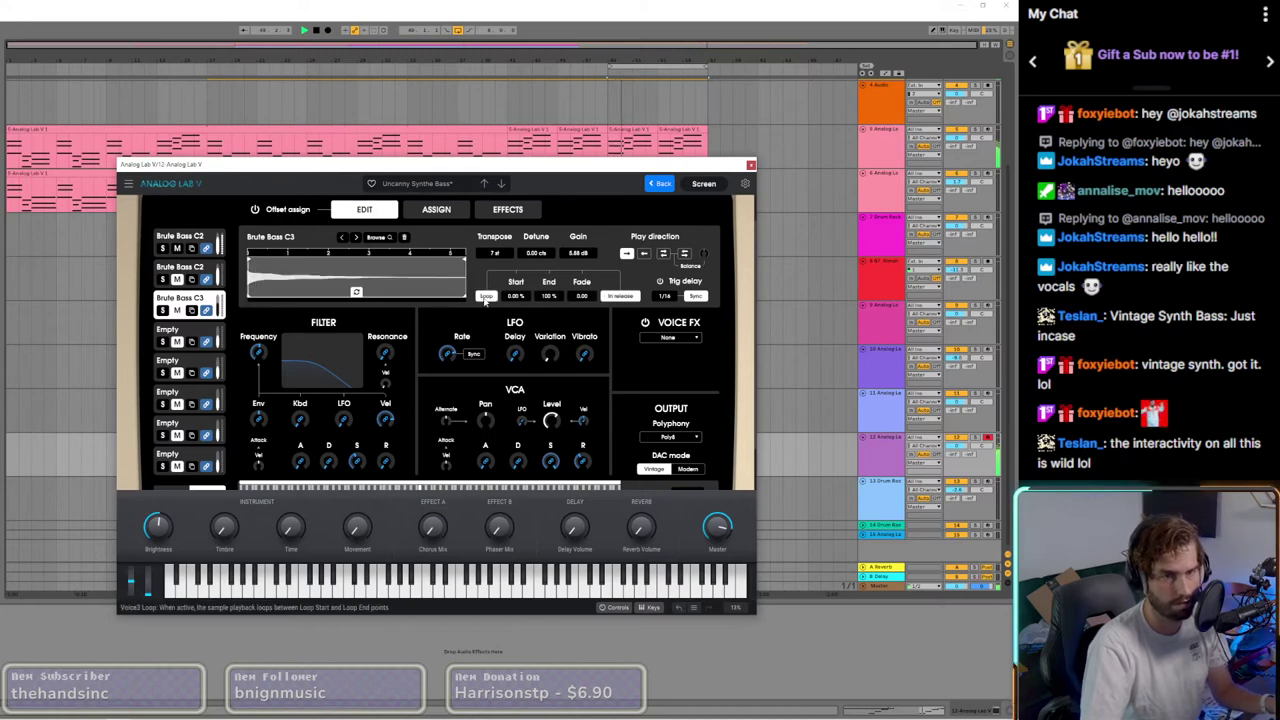
{"action": "left_click", "coordinate": [486, 296]}
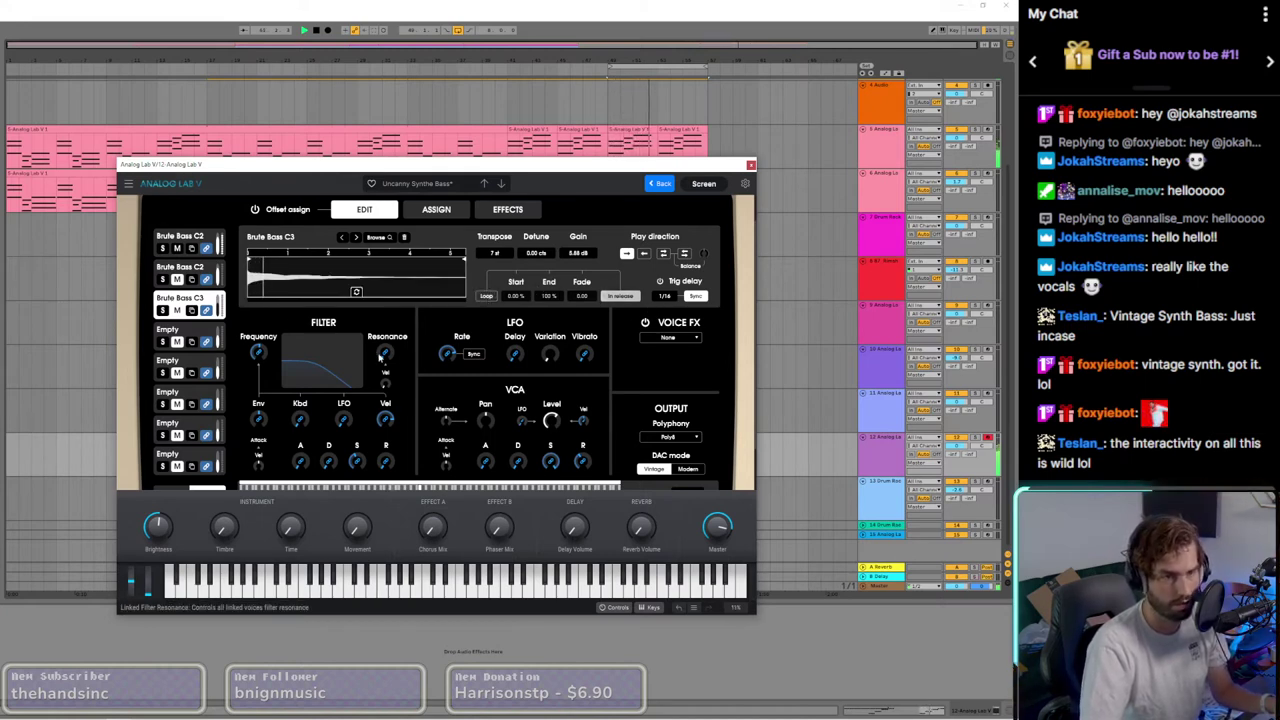
Step: Compare the Brute Bass voices by changing the first voice's mute state, and close the instrument window
{"action": "scroll", "coordinate": [401, 392], "scroll_direction": "down", "scroll_amount": 1}
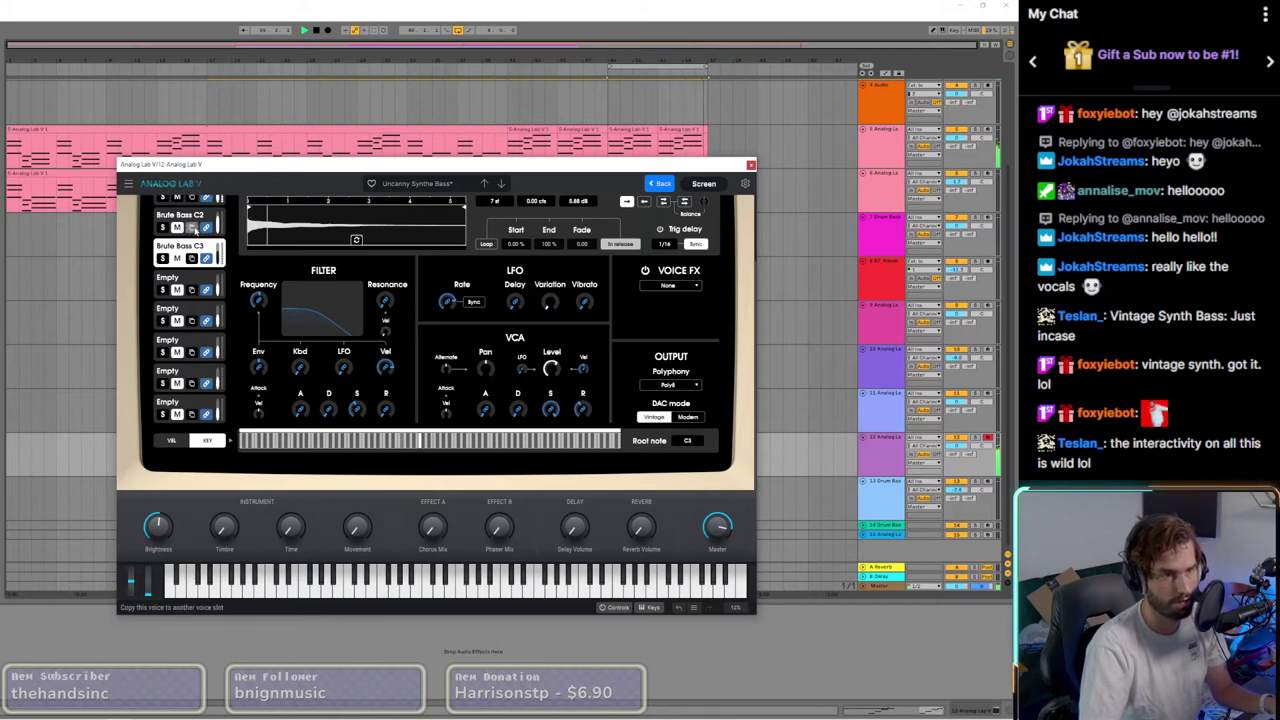
{"action": "scroll", "coordinate": [205, 228], "scroll_direction": "up", "scroll_amount": 1}
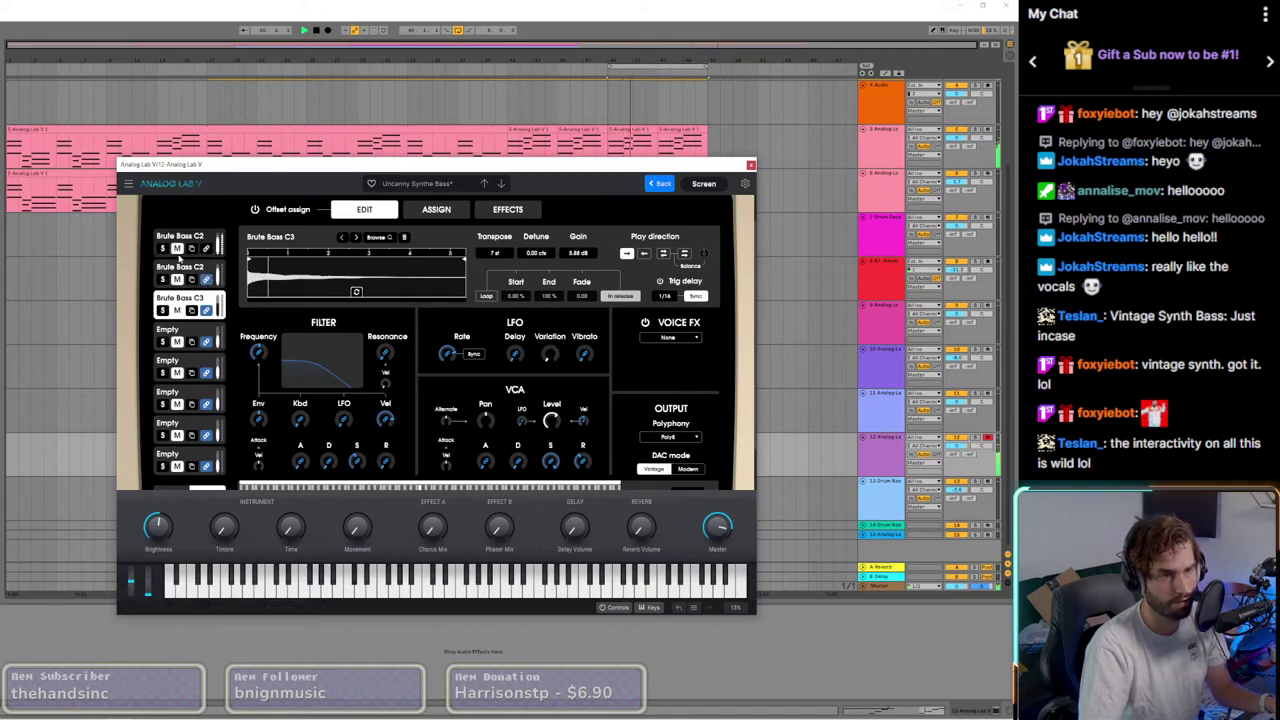
{"action": "left_click", "coordinate": [177, 249]}
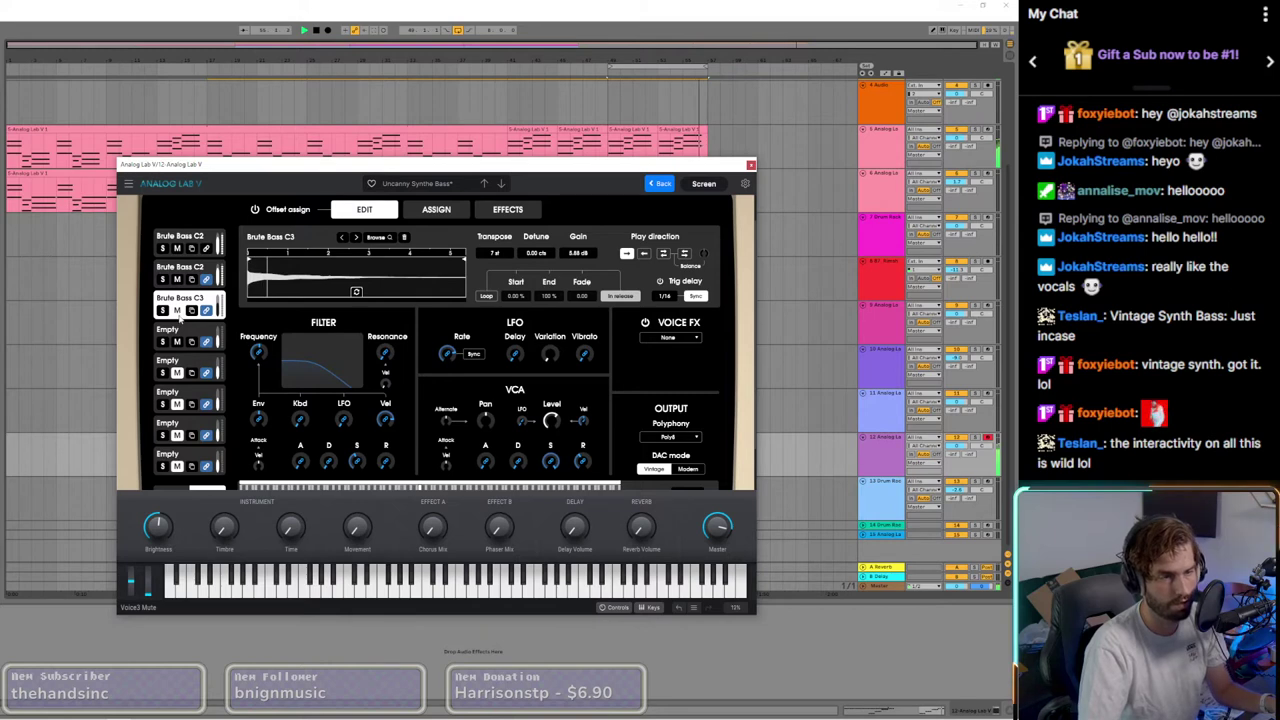
{"action": "left_click", "coordinate": [751, 165]}
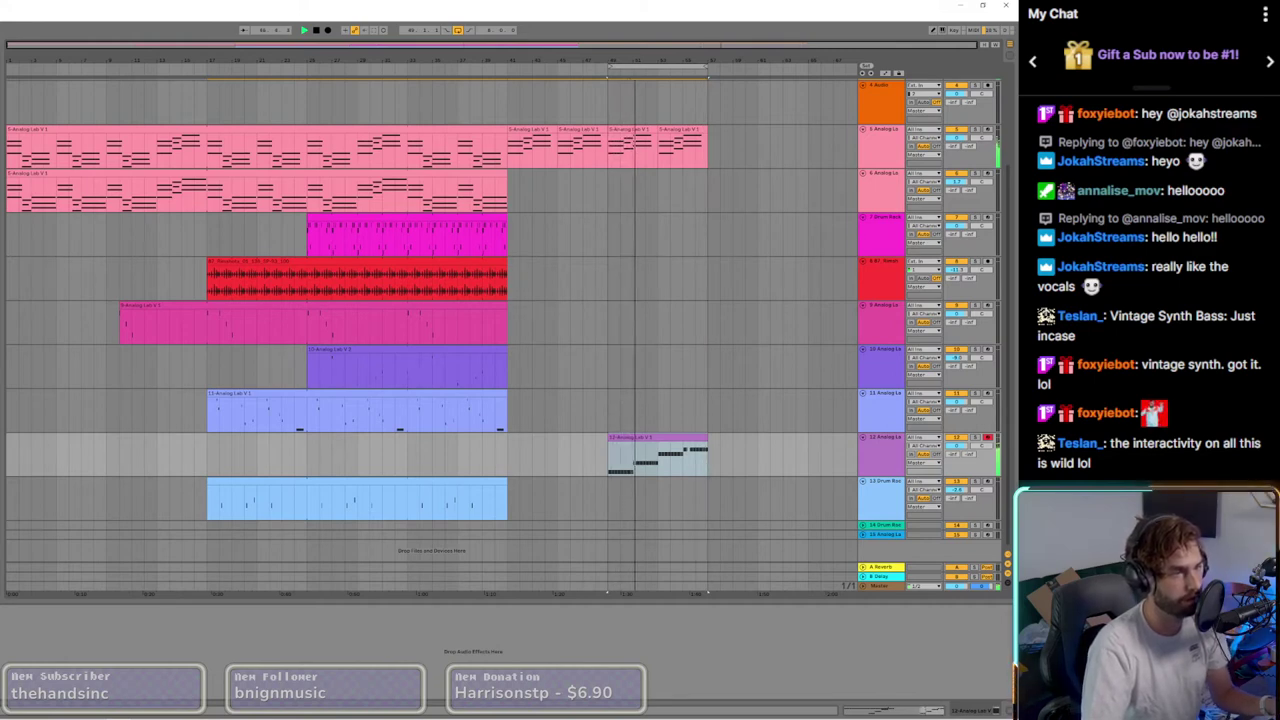
Step: Select drum track 14, check its clip in the session view, and return to the arrangement
{"action": "left_click", "coordinate": [640, 525]}
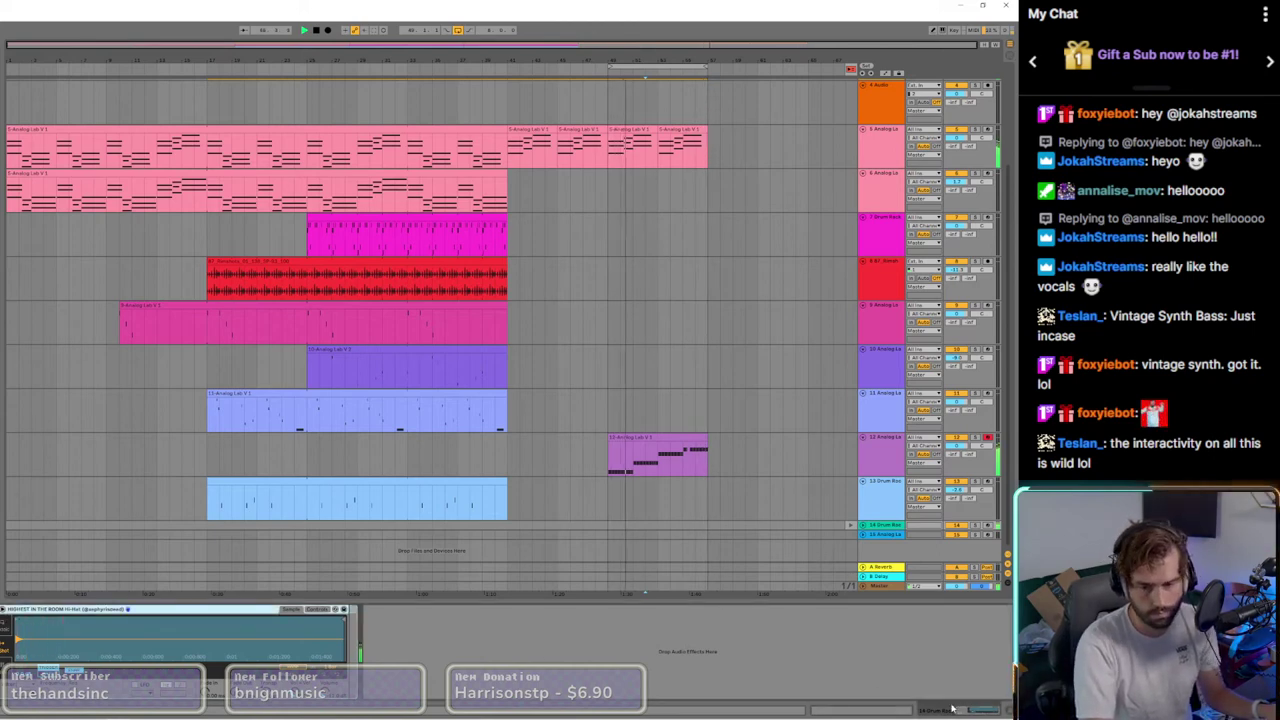
{"action": "key", "text": "Tab"}
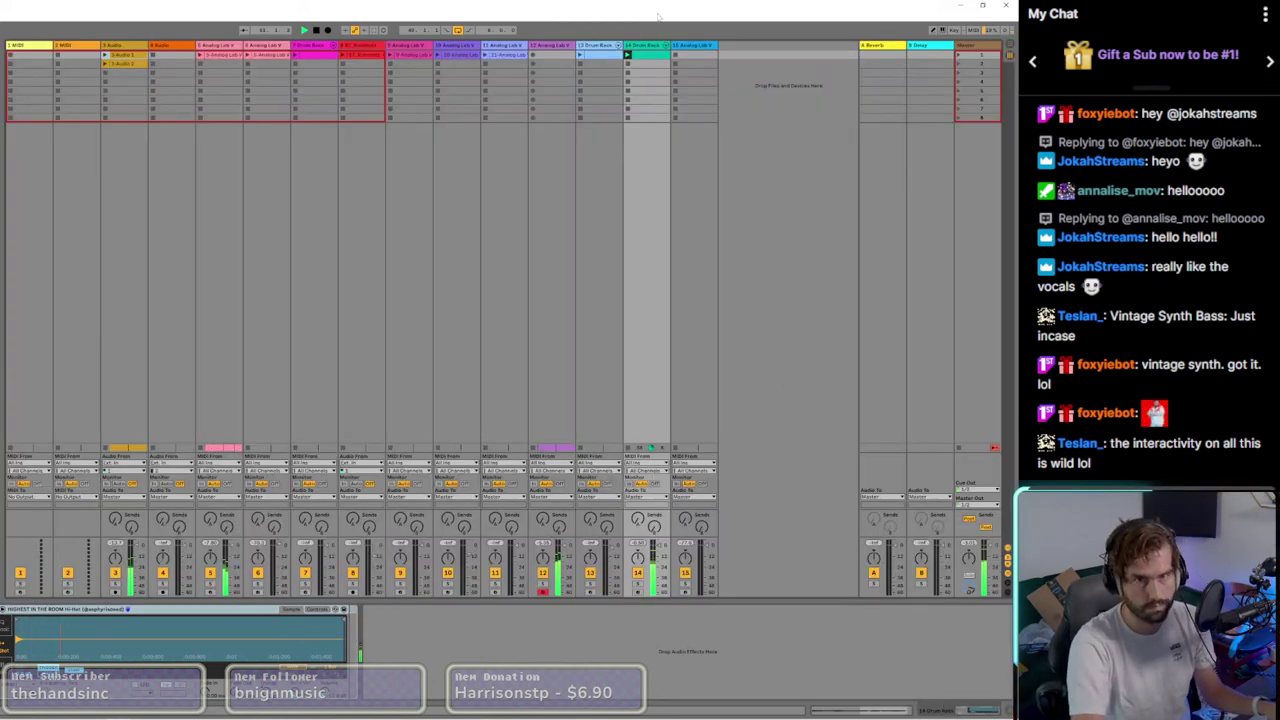
{"action": "left_click", "coordinate": [644, 56]}
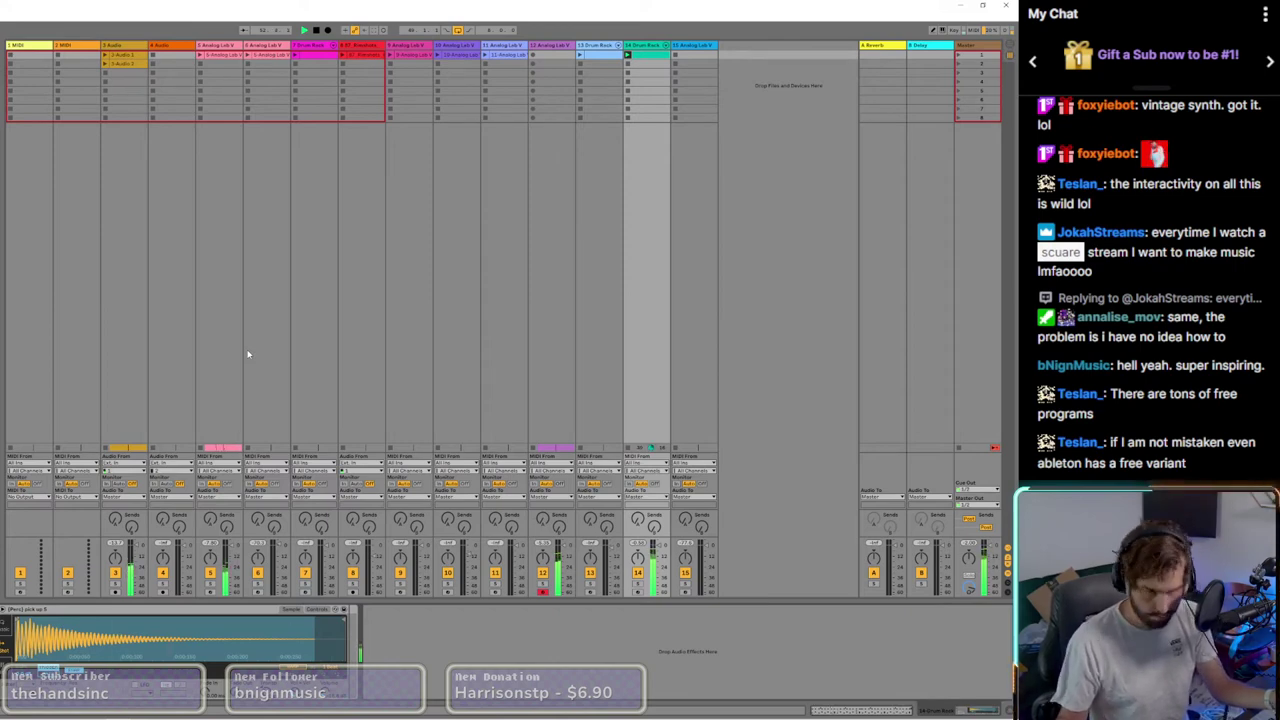
{"action": "key", "text": "Tab"}
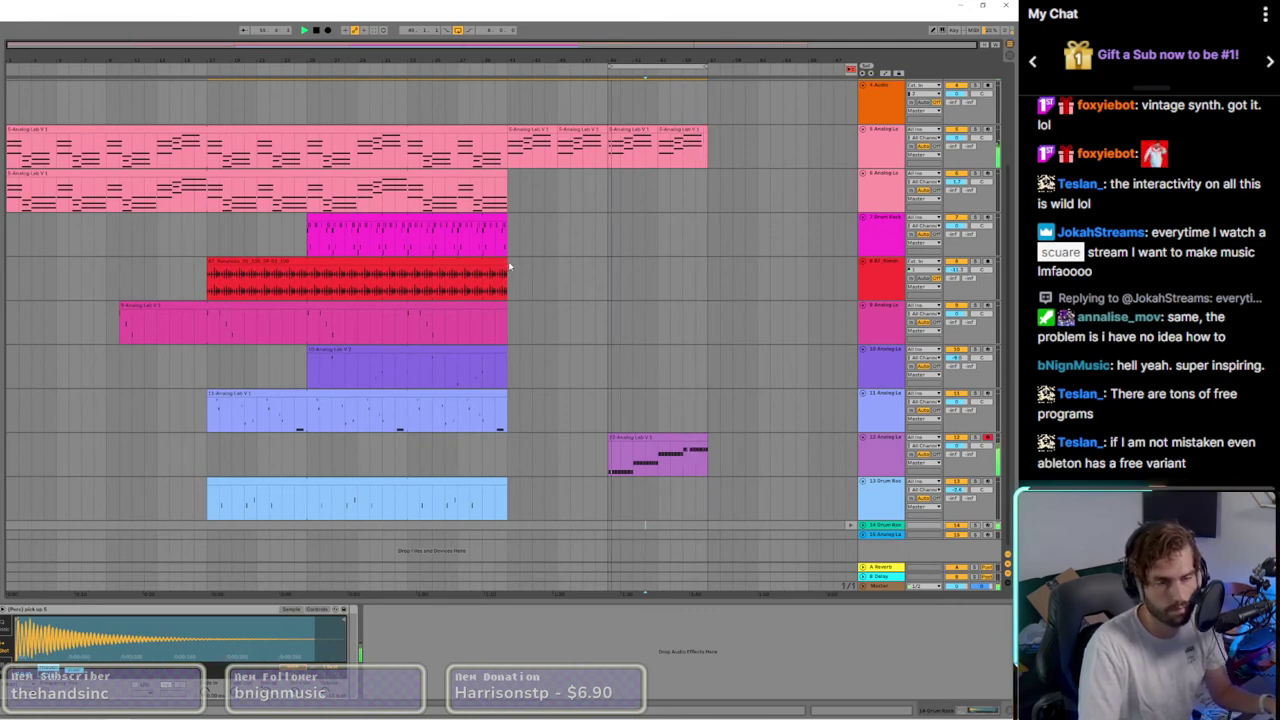
{"action": "scroll", "coordinate": [628, 268], "scroll_direction": "up", "scroll_amount": 3}
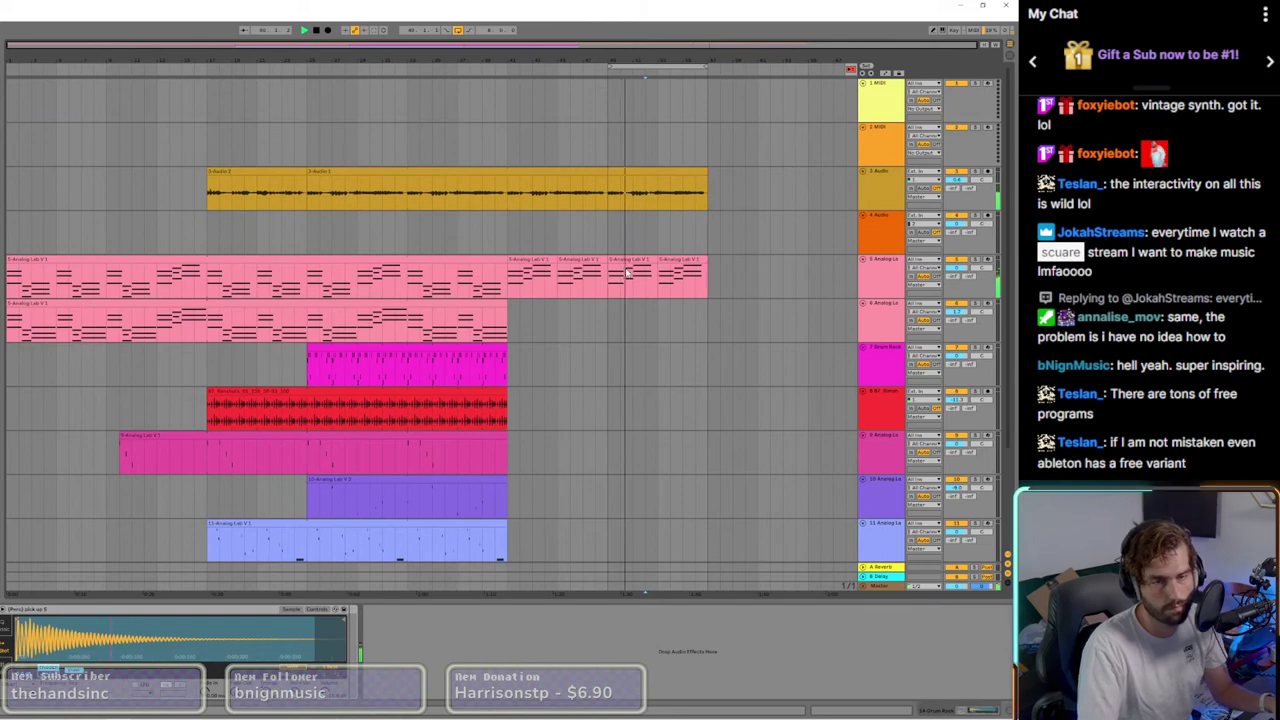
{"action": "scroll", "coordinate": [625, 272], "scroll_direction": "down", "scroll_amount": 2}
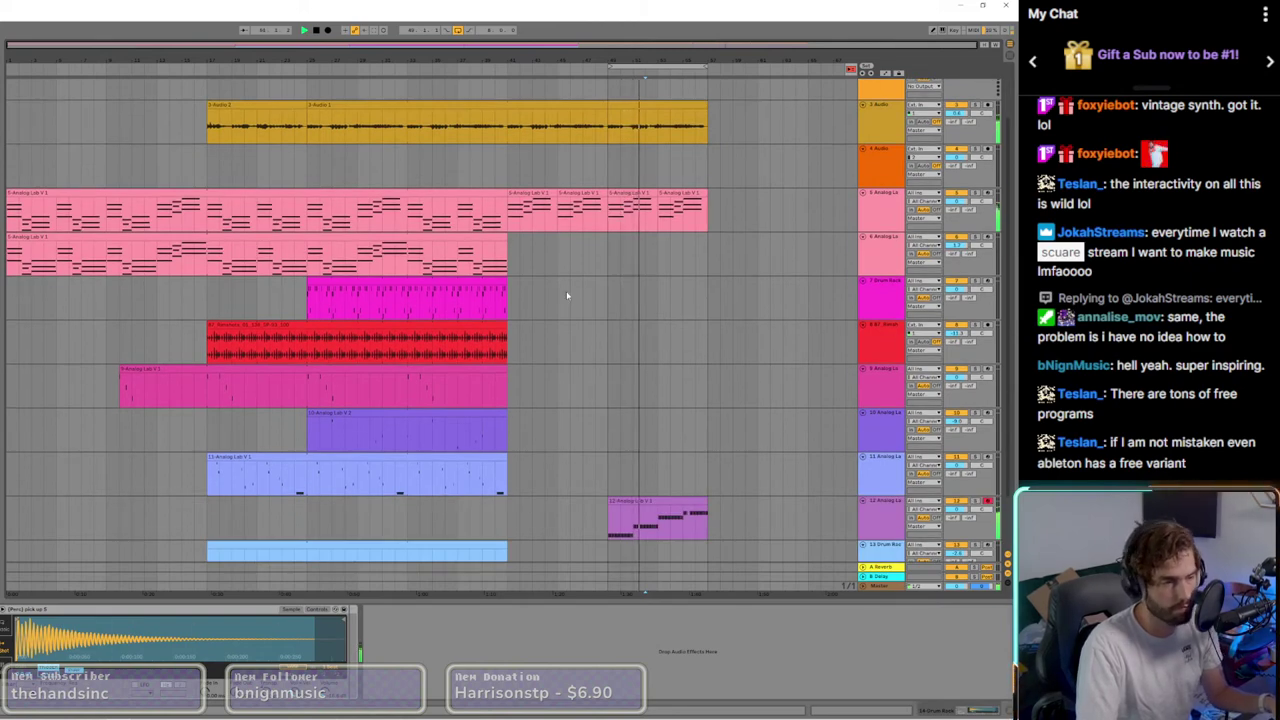
{"action": "scroll", "coordinate": [843, 450], "scroll_direction": "down", "scroll_amount": 2}
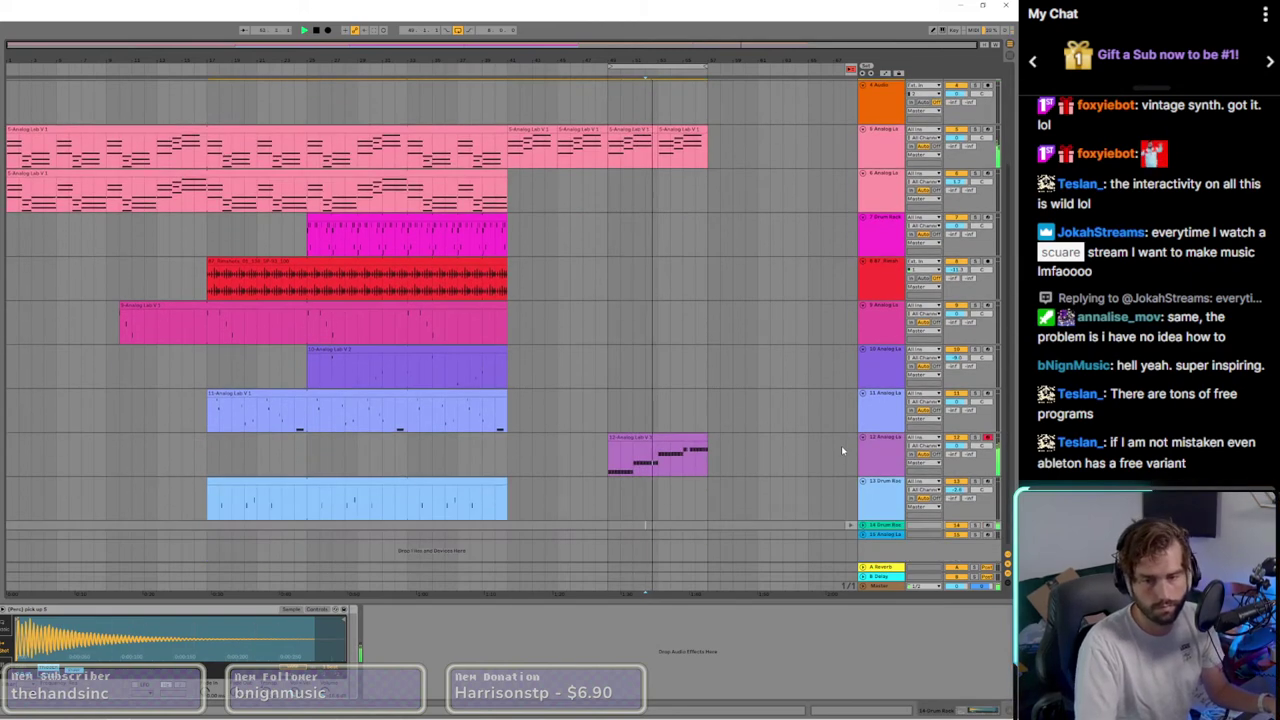
Step: Filter track 15's Analog Lab V presets to Tropical House, load Sadder Now, and close the instrument
{"action": "left_click", "coordinate": [873, 426]}
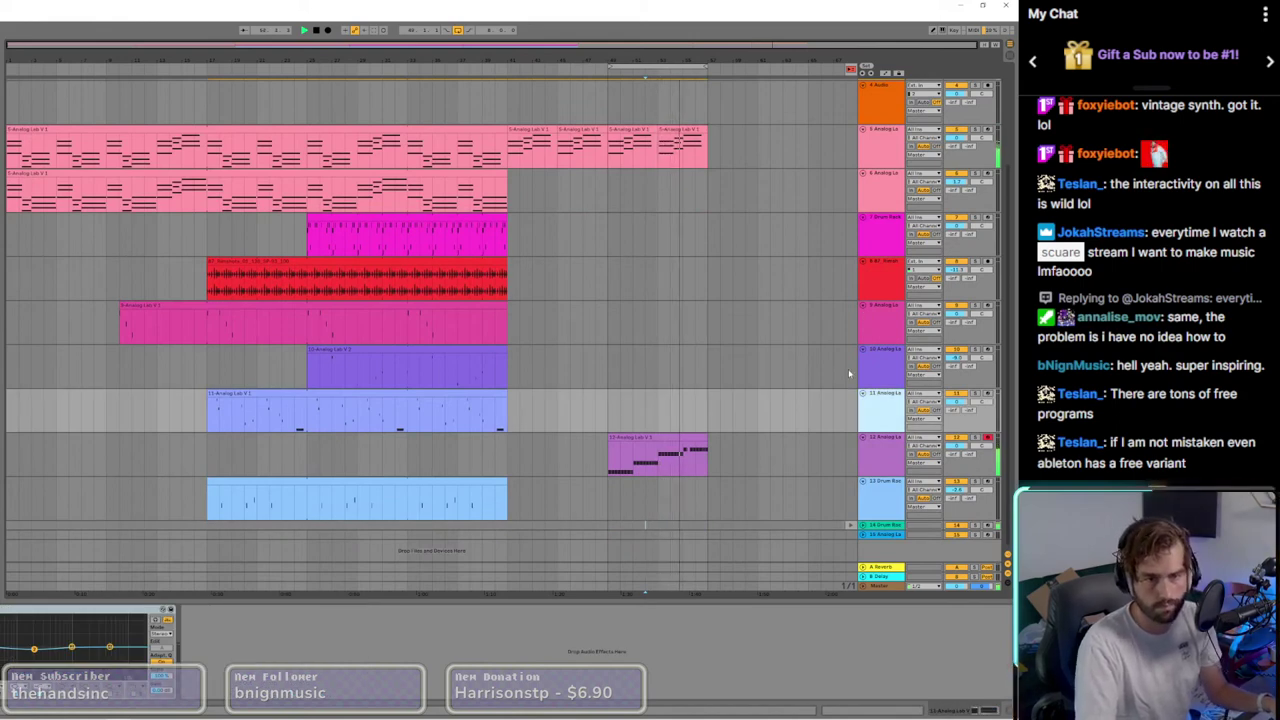
{"action": "left_click", "coordinate": [882, 535]}
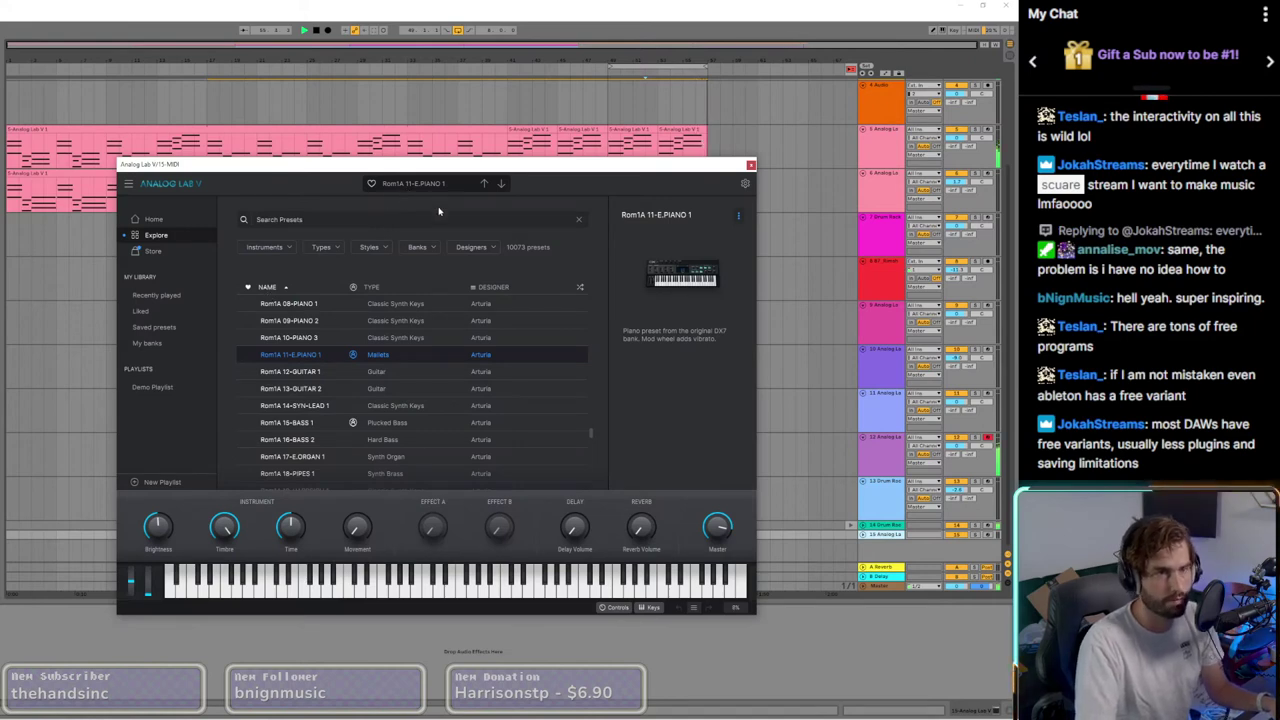
{"action": "left_click", "coordinate": [369, 250]}
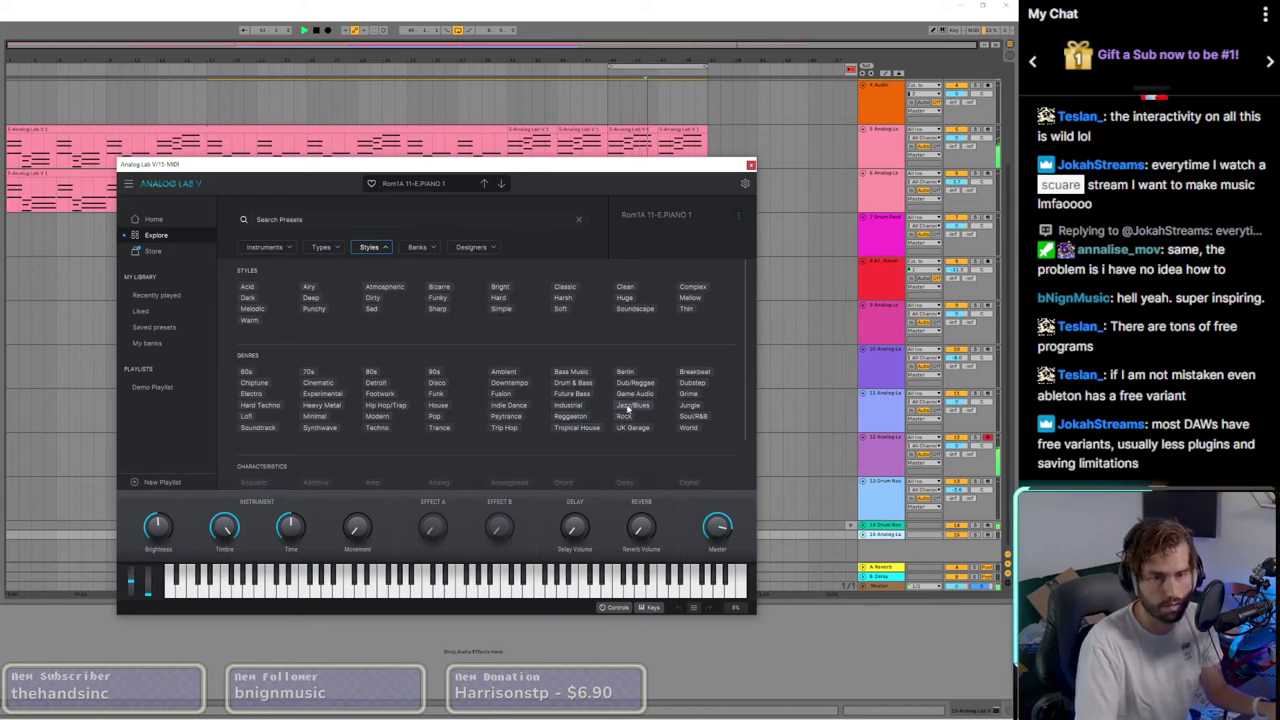
{"action": "left_click", "coordinate": [583, 429]}
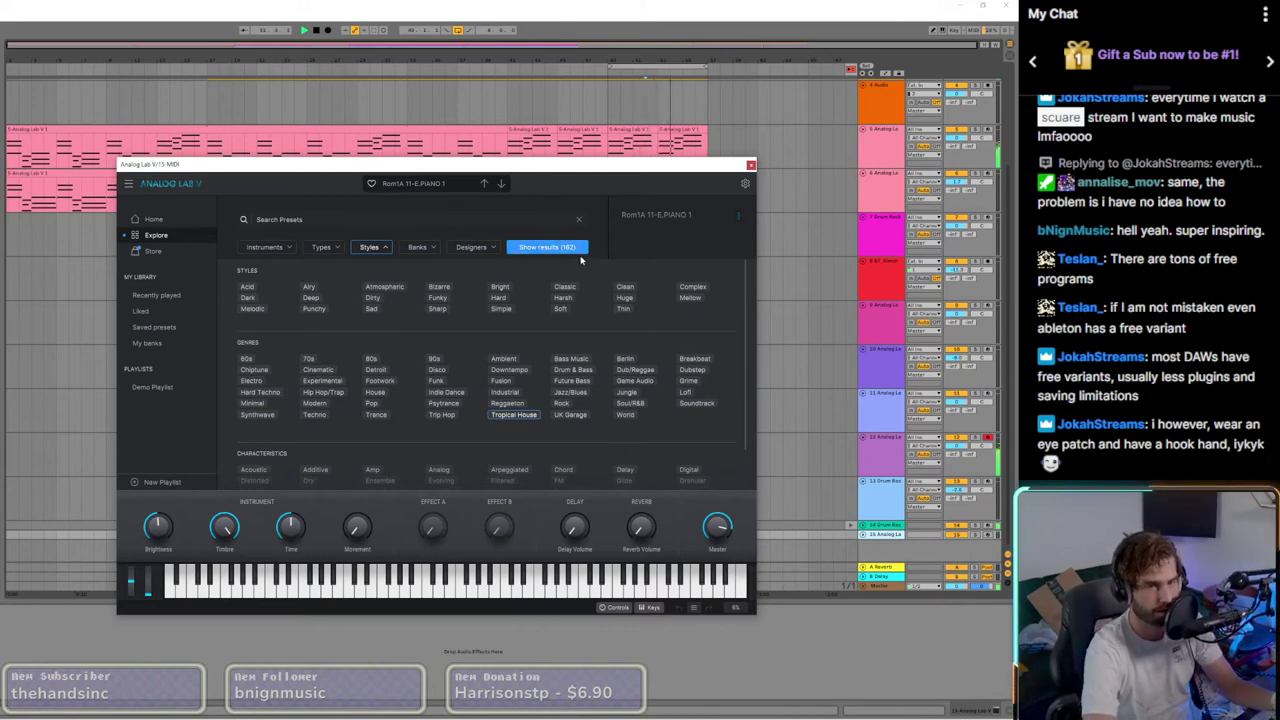
{"action": "left_click", "coordinate": [535, 253]}
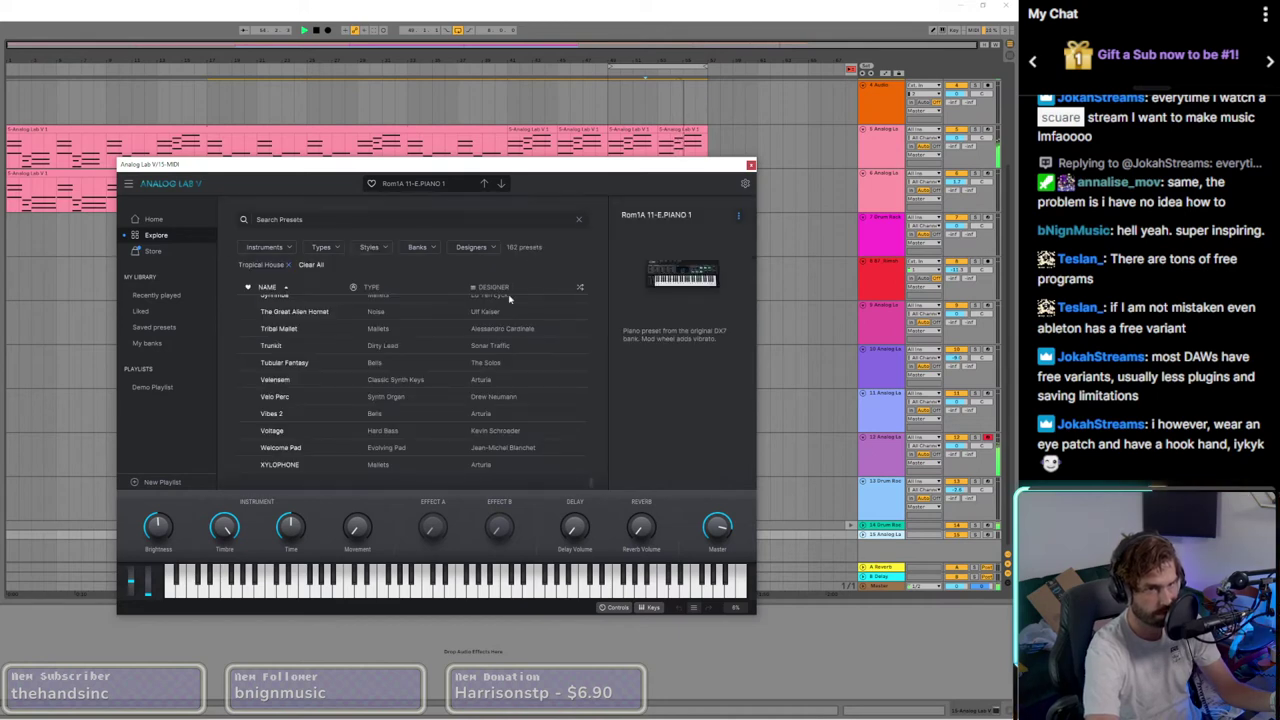
{"action": "scroll", "coordinate": [420, 340], "scroll_direction": "up", "scroll_amount": 10}
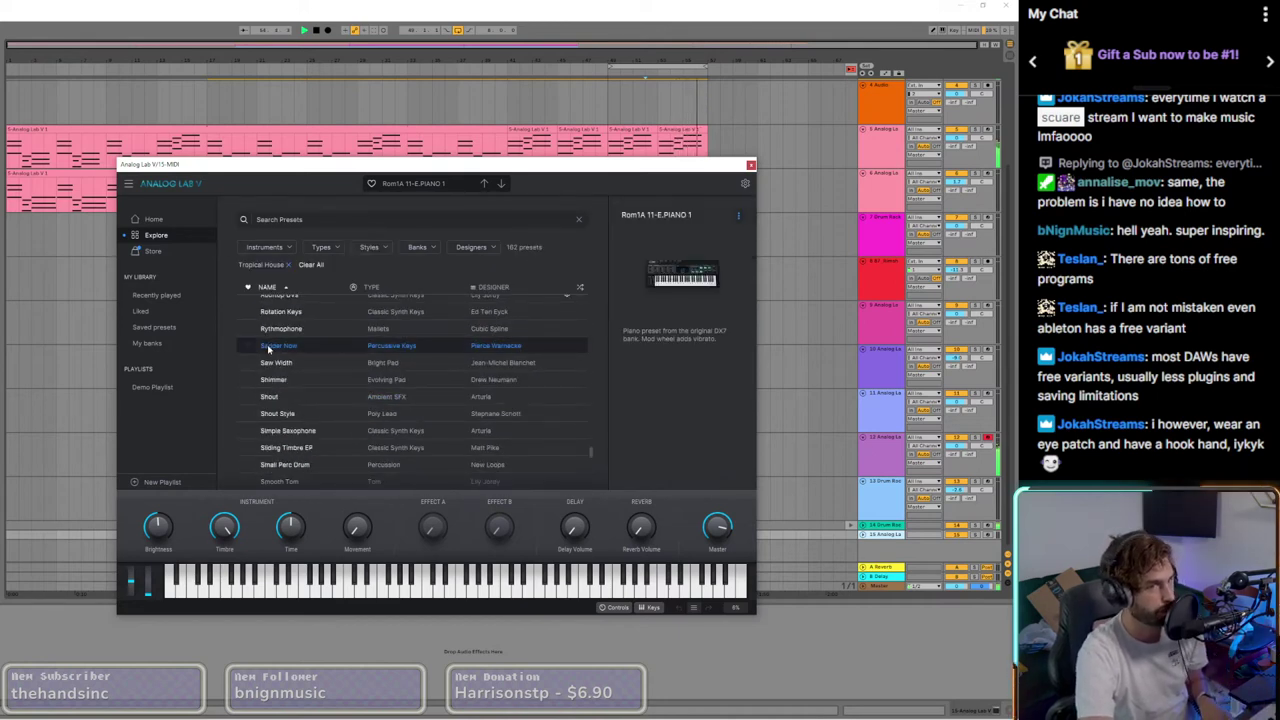
{"action": "left_click", "coordinate": [268, 346]}
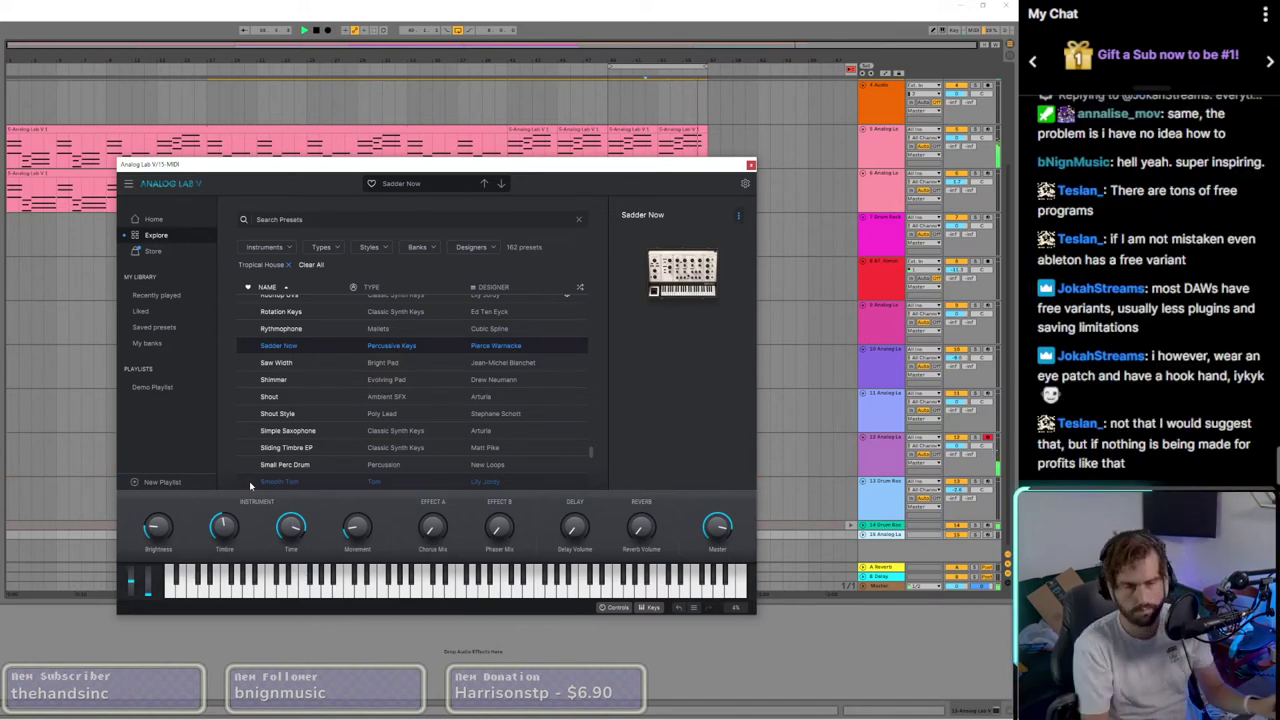
{"action": "left_click", "coordinate": [751, 164]}
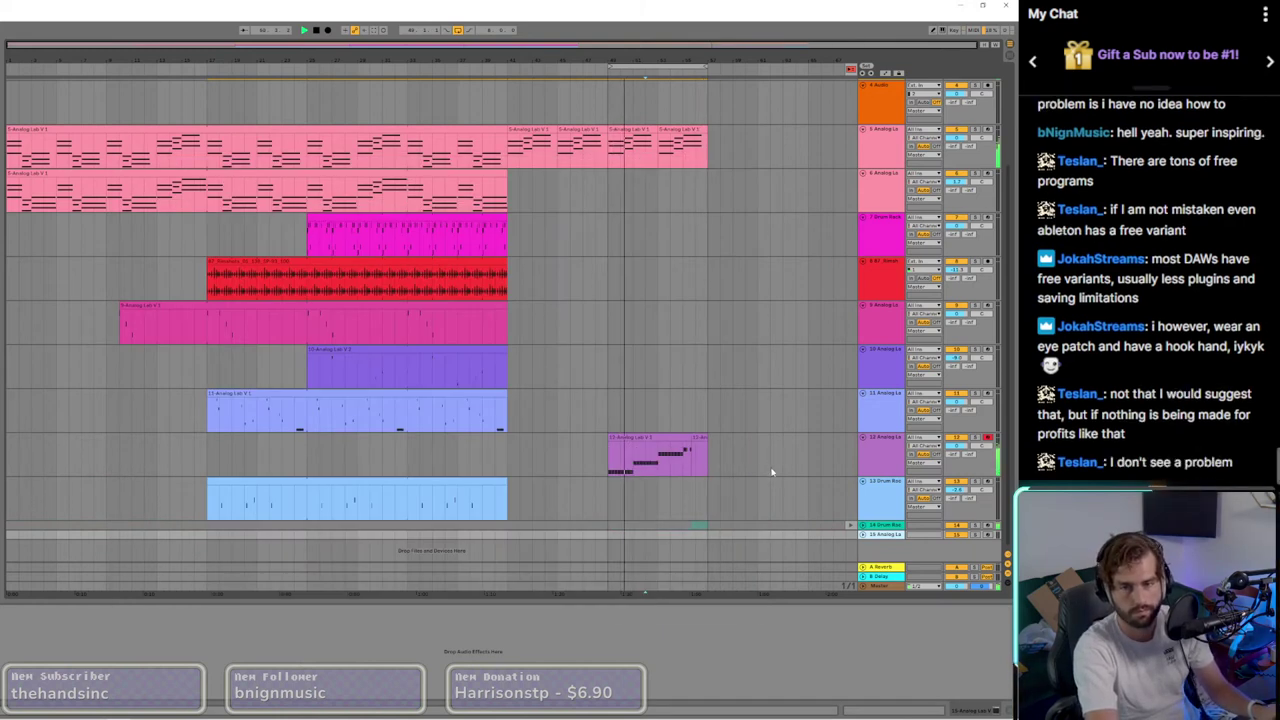
Step: Arm track 15 instead of track 12 and record a synth part over the looped section
{"action": "left_click", "coordinate": [988, 535]}
{"action": "left_click", "coordinate": [988, 437]}
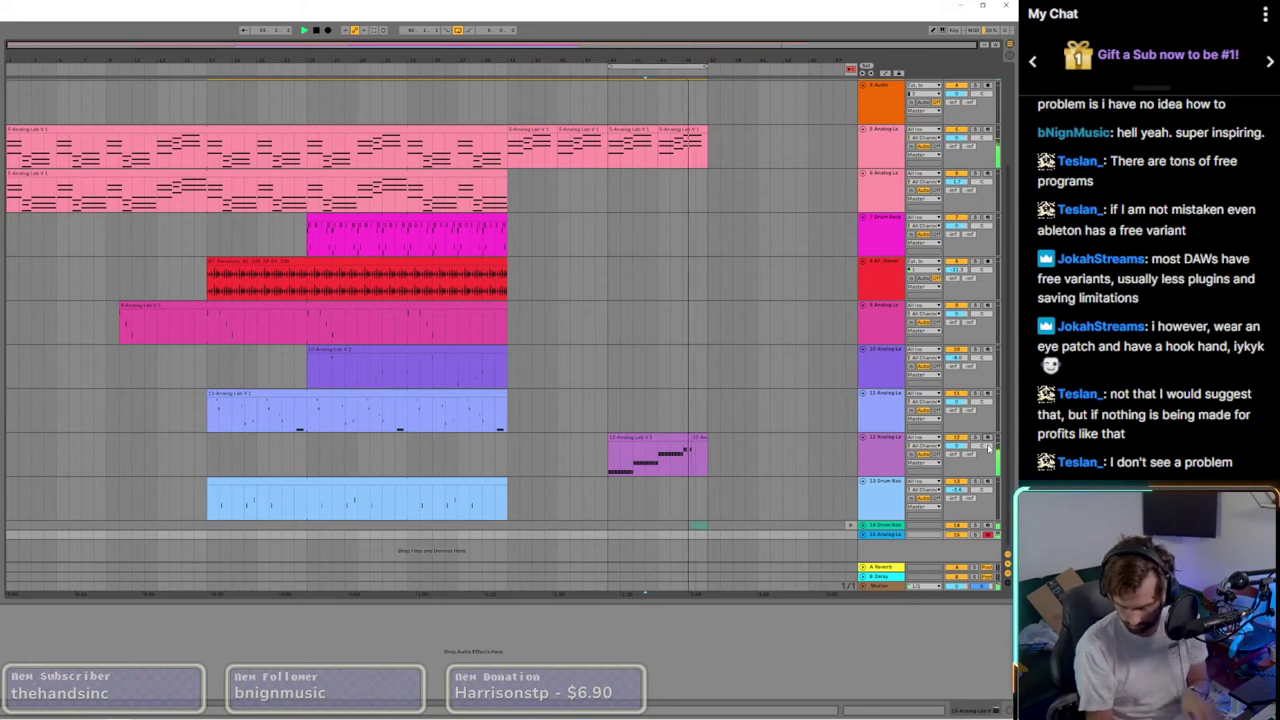
{"action": "key", "text": "F9"}
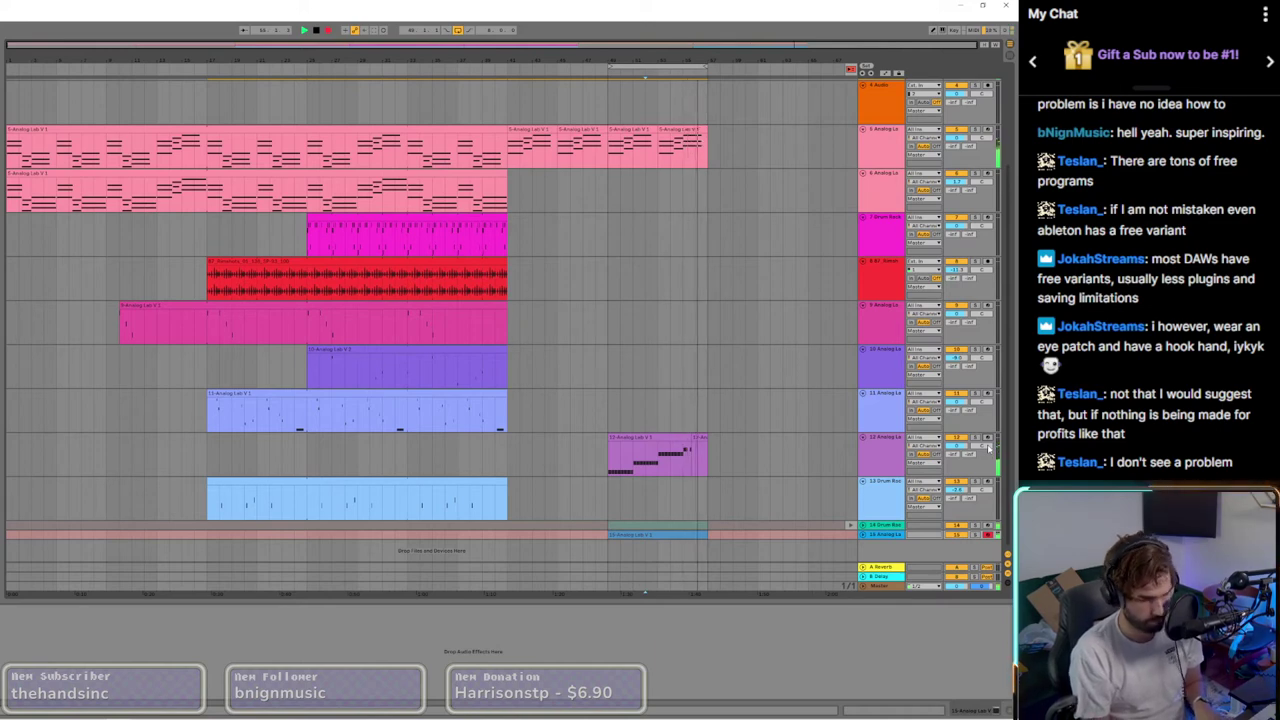
{"action": "key", "text": "F9"}
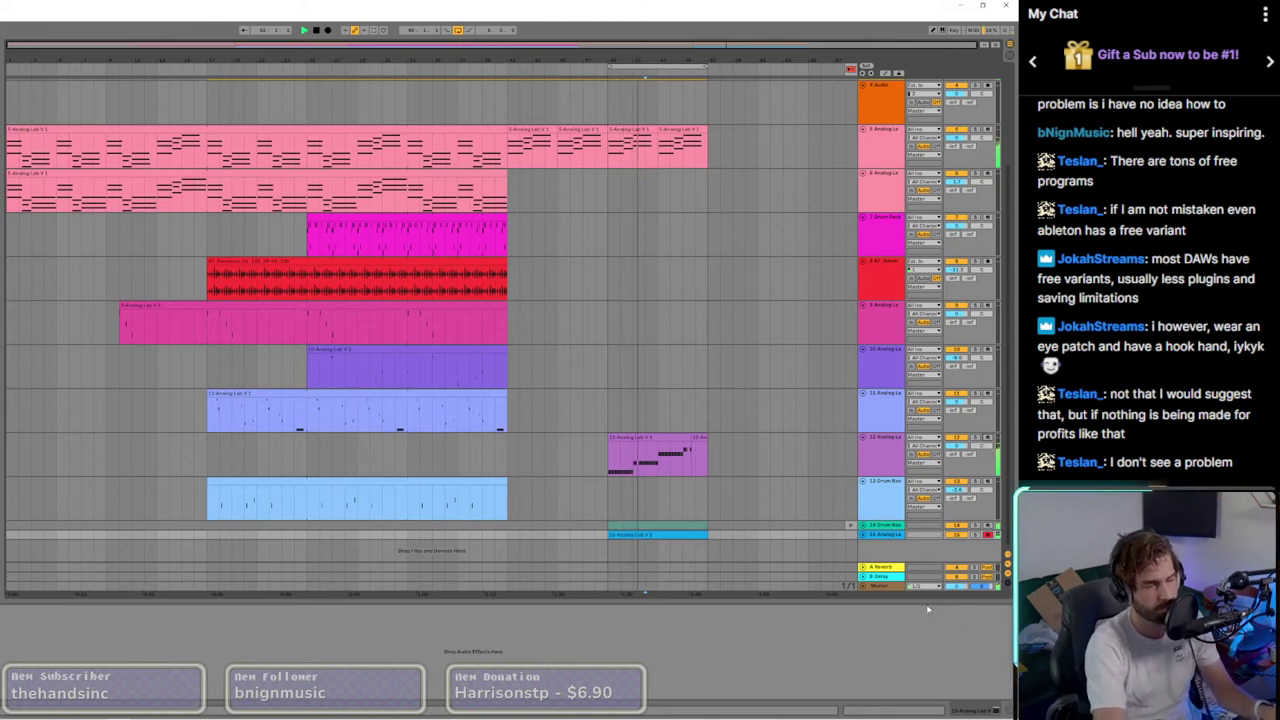
Step: Unfold track 15 to open its recorded clip's notes, and return playback to the arrangement so the drum track 14 clip is used
{"action": "left_click", "coordinate": [864, 534]}
{"action": "scroll", "coordinate": [770, 558], "scroll_direction": "down", "scroll_amount": 1}
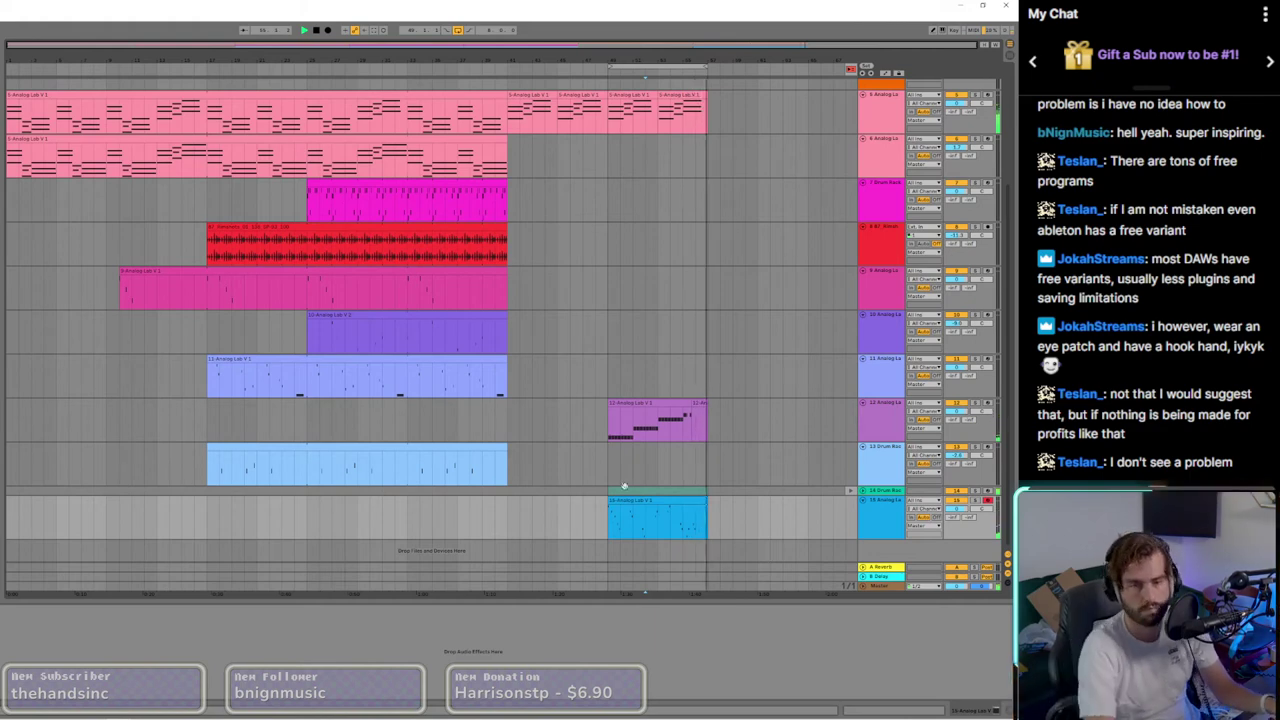
{"action": "double_click", "coordinate": [659, 510]}
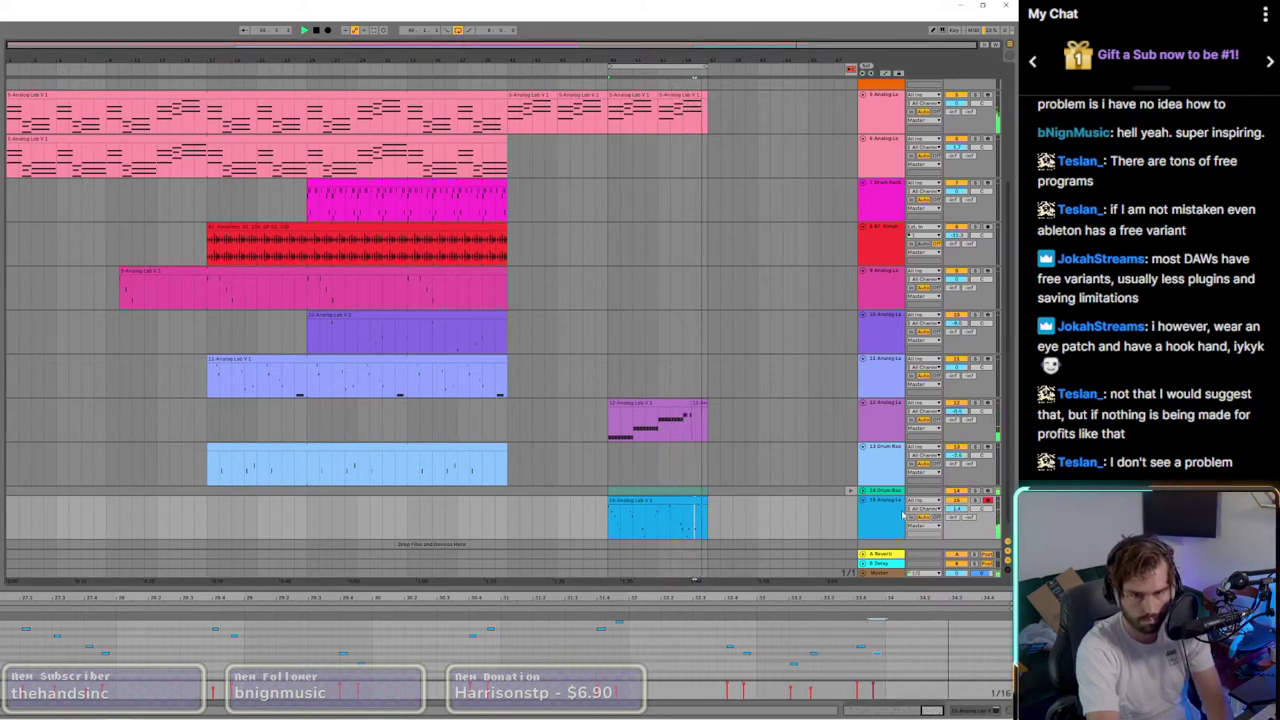
{"action": "left_click", "coordinate": [851, 69]}
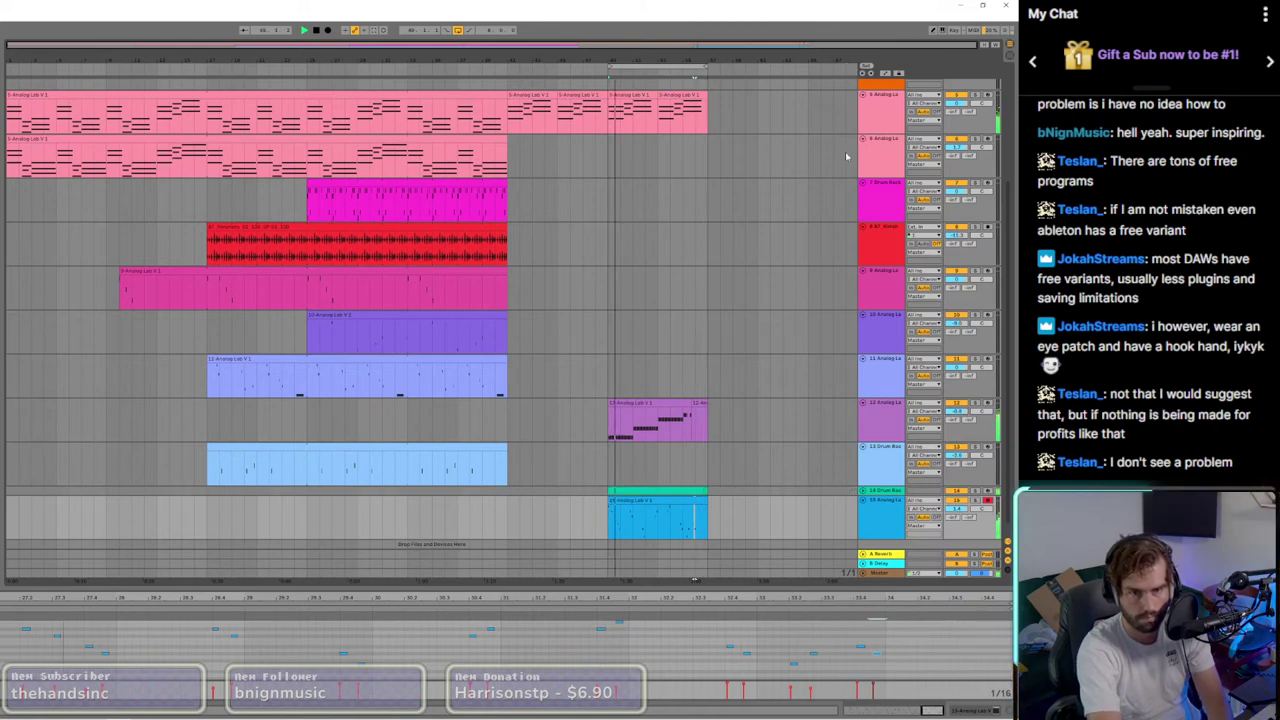
{"action": "left_click", "coordinate": [698, 492]}
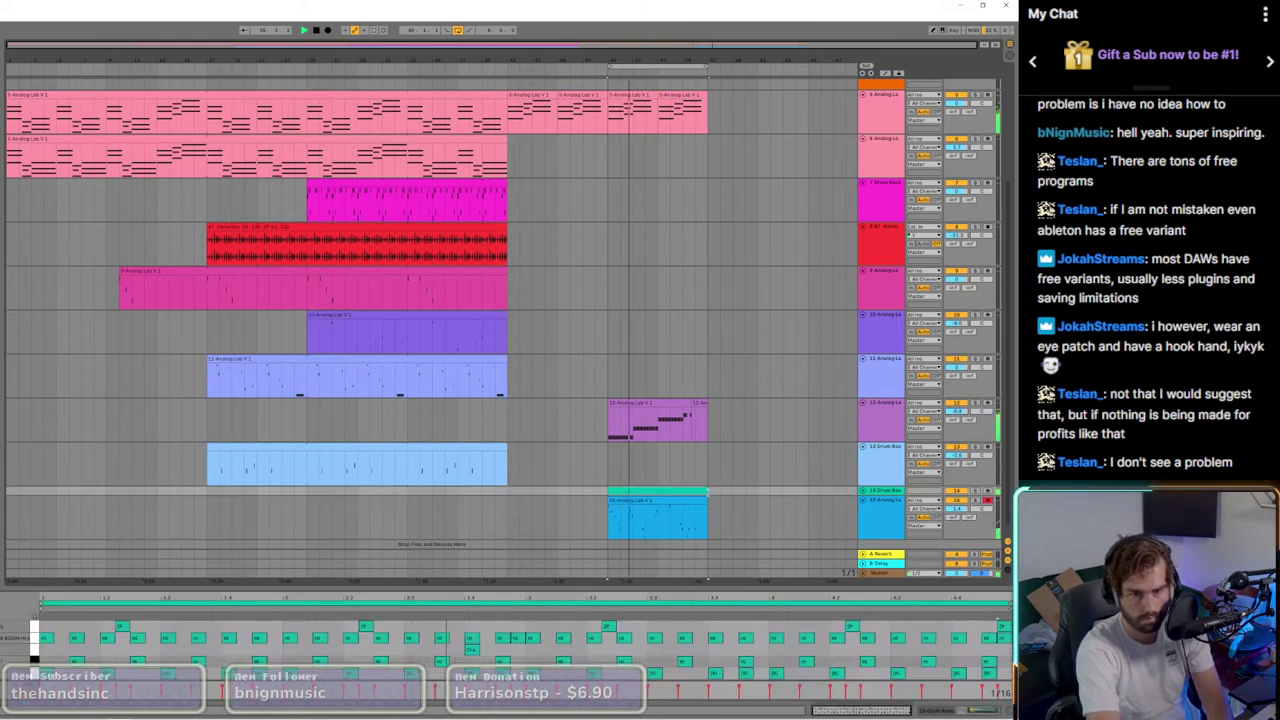
Step: Duplicate track 15 together with its recorded clip
{"action": "left_click", "coordinate": [663, 500]}
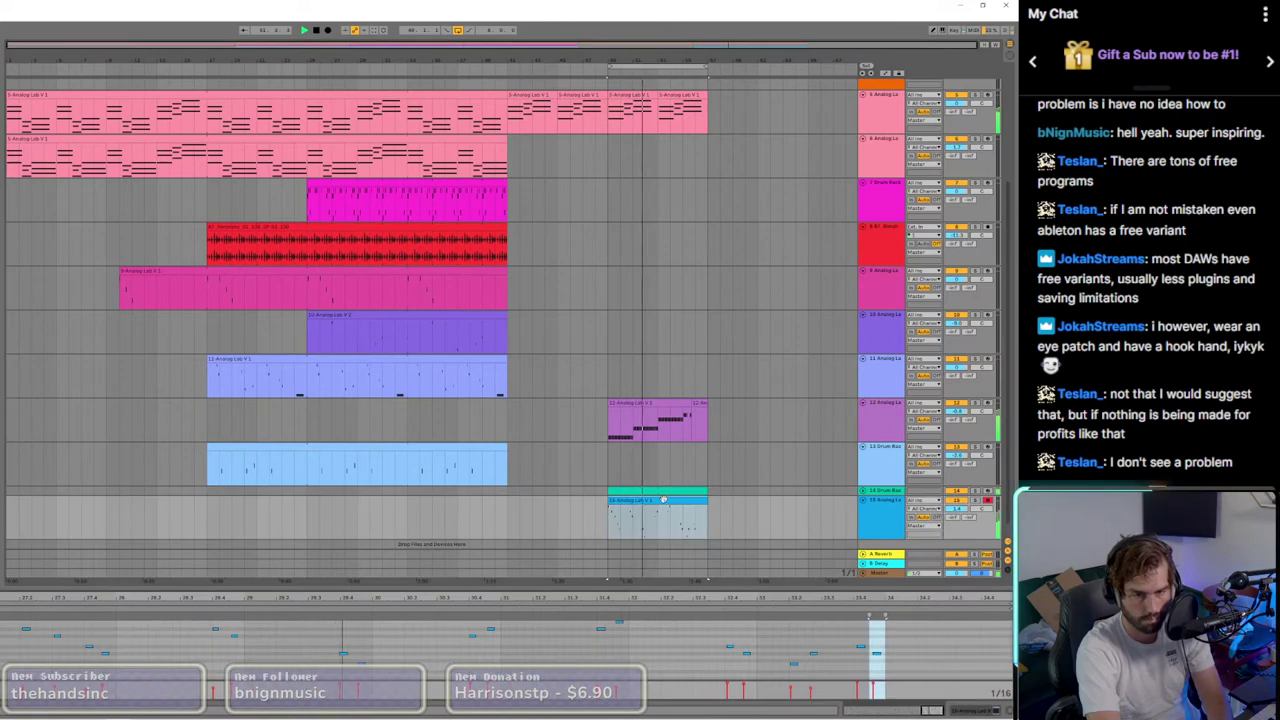
{"action": "right_click", "coordinate": [874, 510]}
{"action": "left_click", "coordinate": [889, 532]}
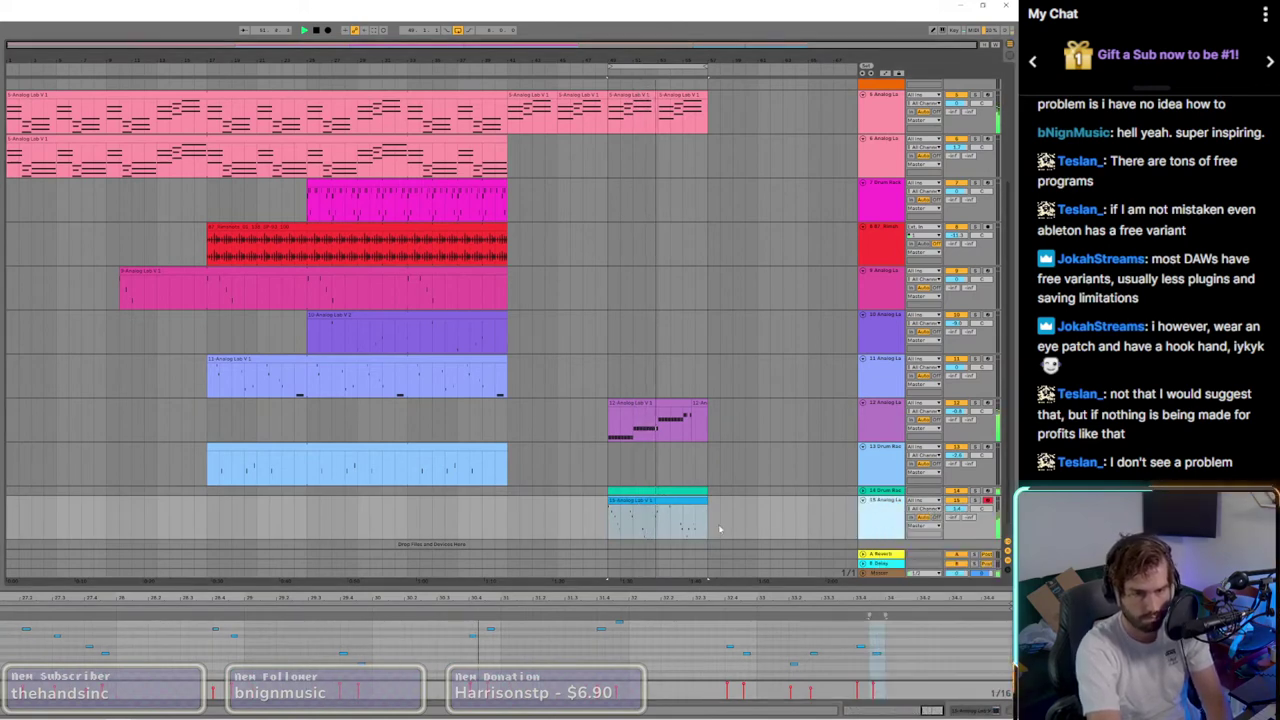
{"action": "key", "text": "ctrl+d"}
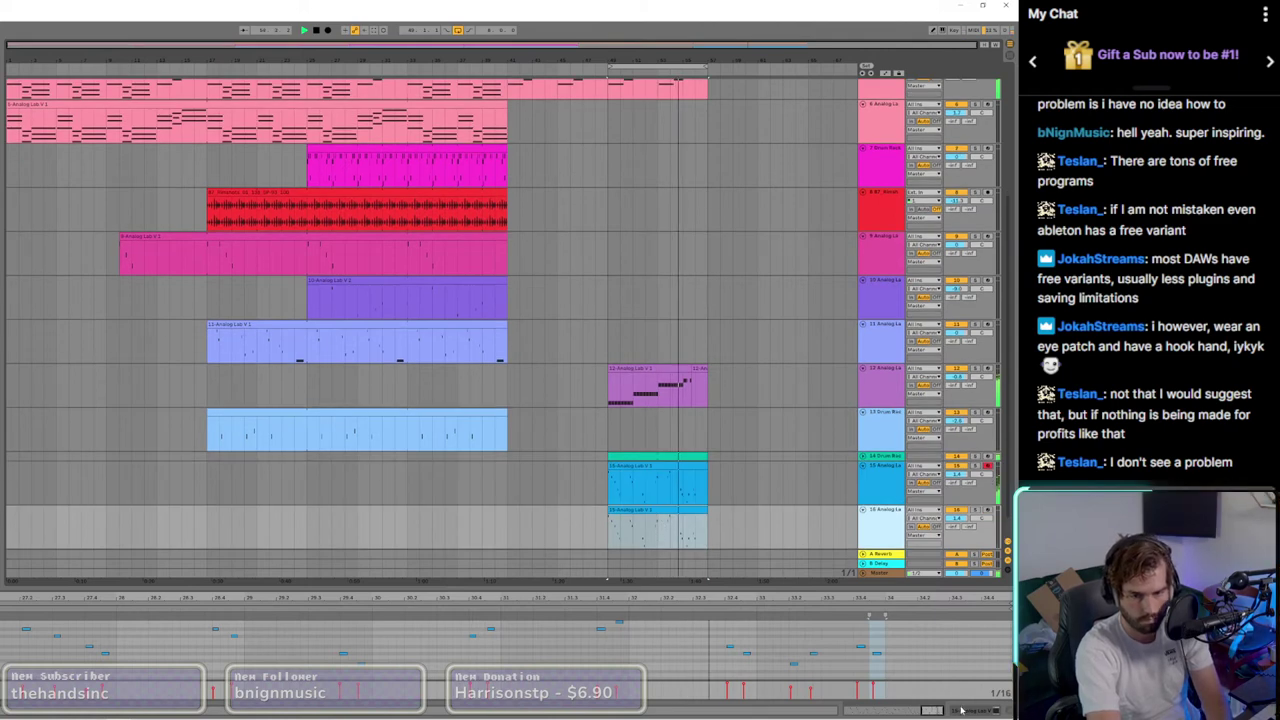
Step: Open the duplicated track's Analog Lab V and filter its presets to the Tropical House genre
{"action": "left_click", "coordinate": [955, 710]}
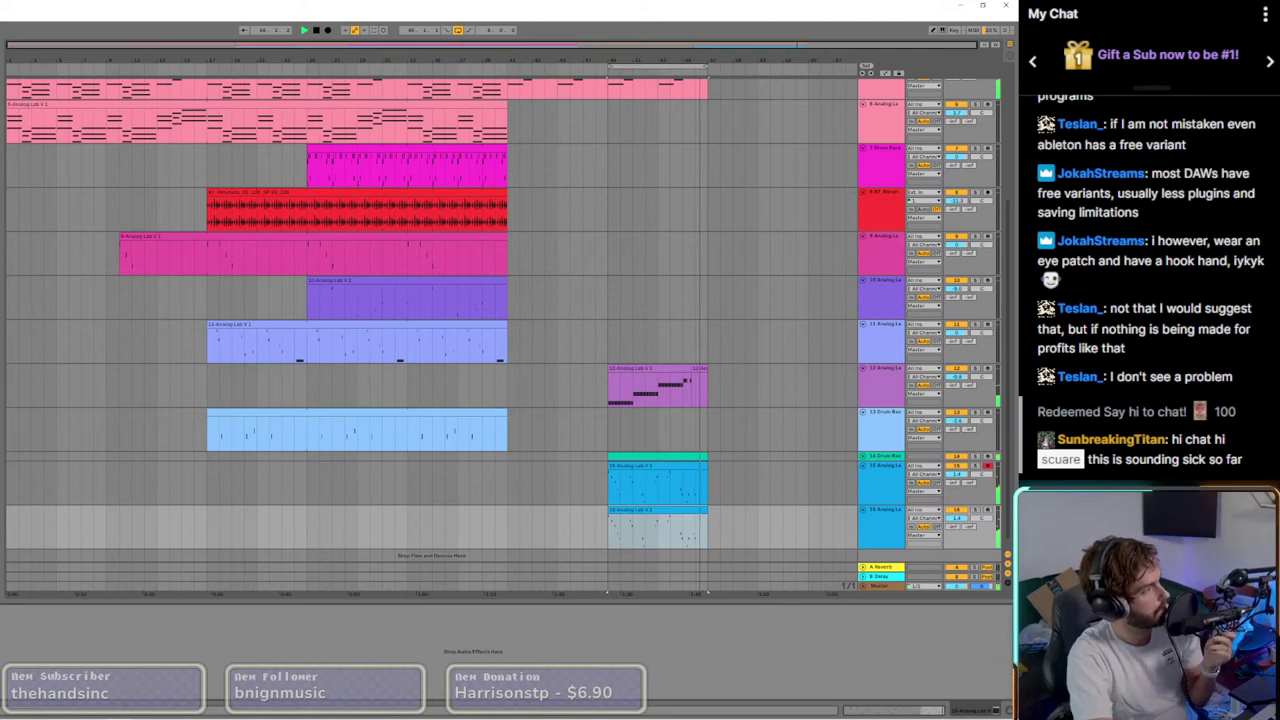
{"action": "key", "text": "ctrl+alt+p"}
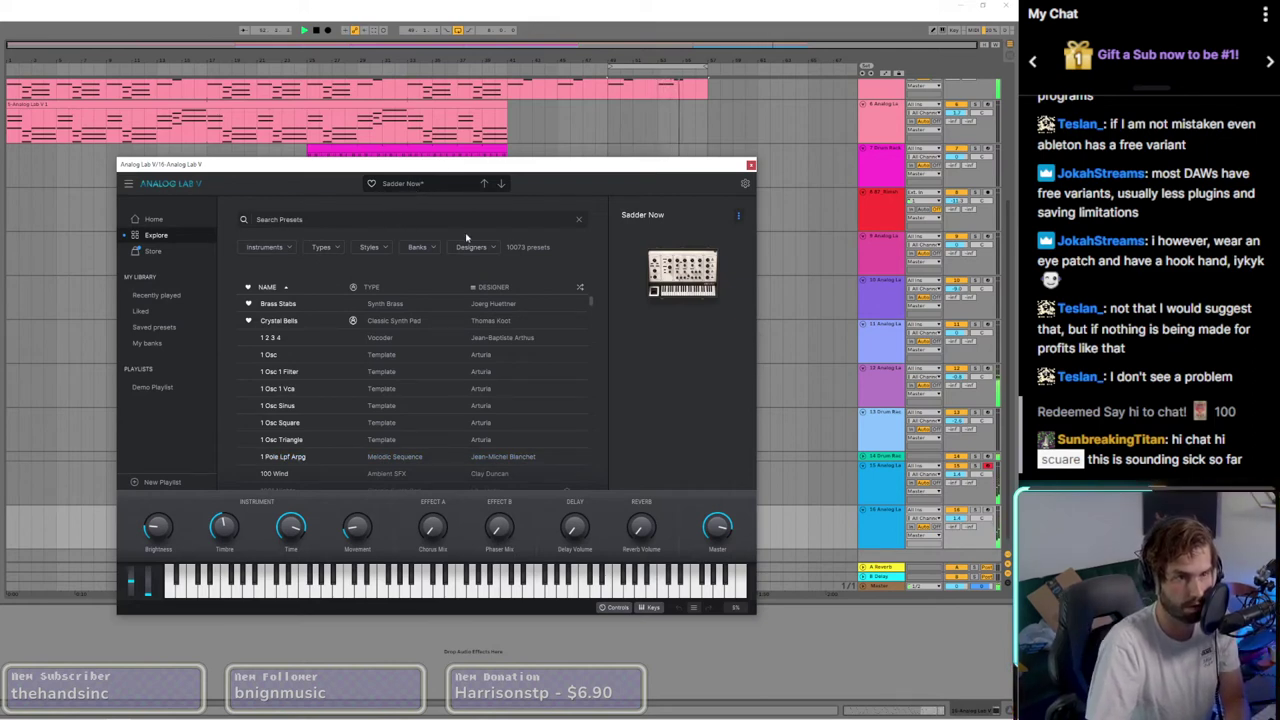
{"action": "left_click", "coordinate": [368, 249]}
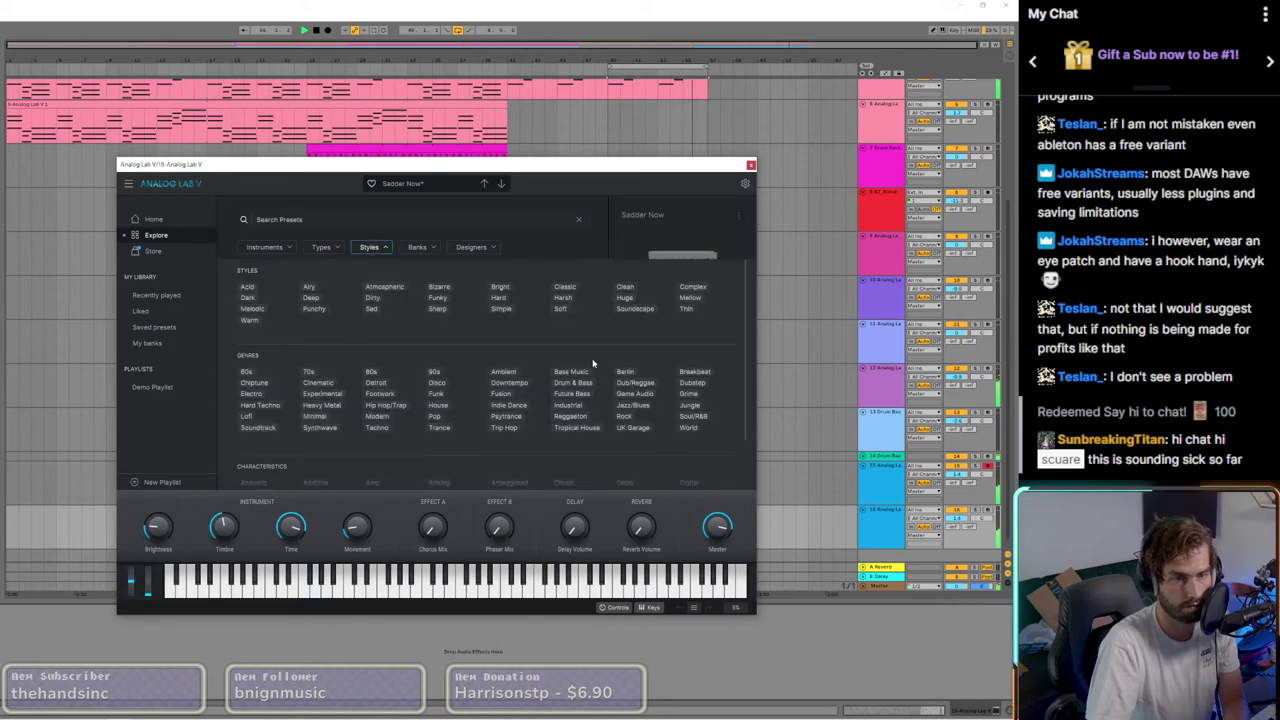
{"action": "left_click", "coordinate": [580, 428]}
{"action": "left_click", "coordinate": [556, 248]}
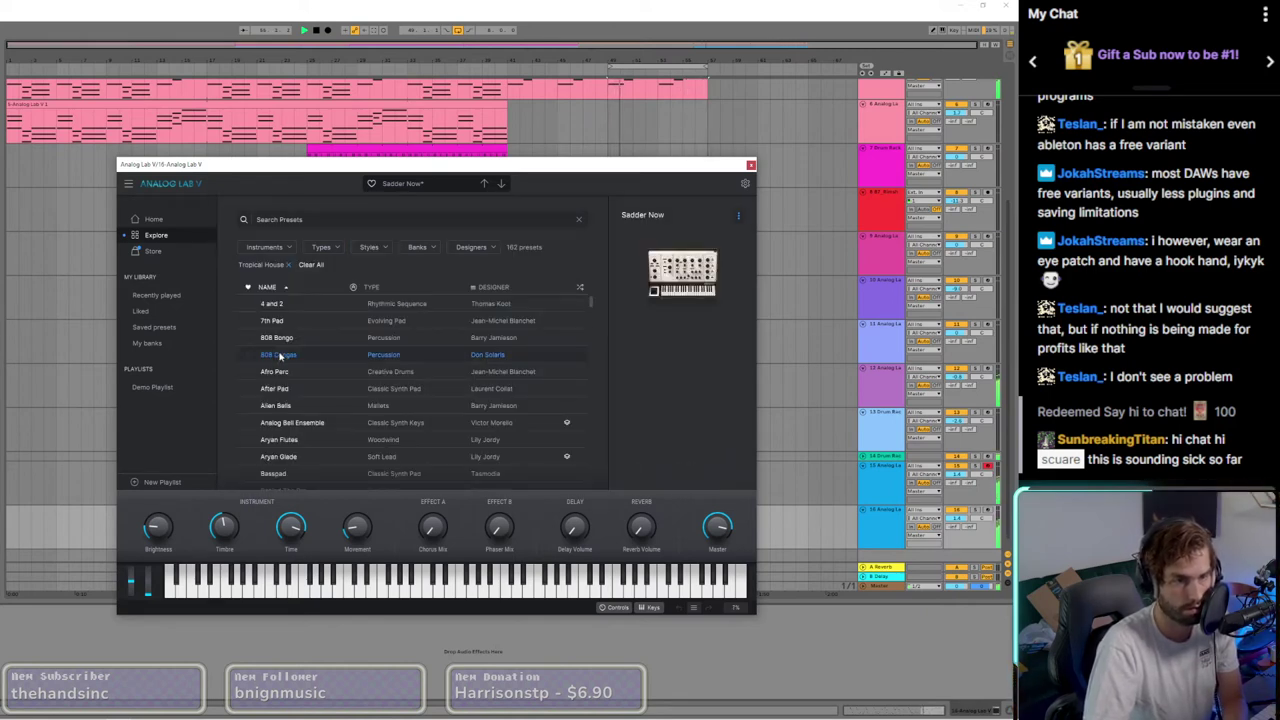
Step: Audition Charming Sunday, Chord And Square and Classic Brass, load the Clubber preset, and lower the duplicated track's volume
{"action": "scroll", "coordinate": [281, 356], "scroll_direction": "down", "scroll_amount": 5}
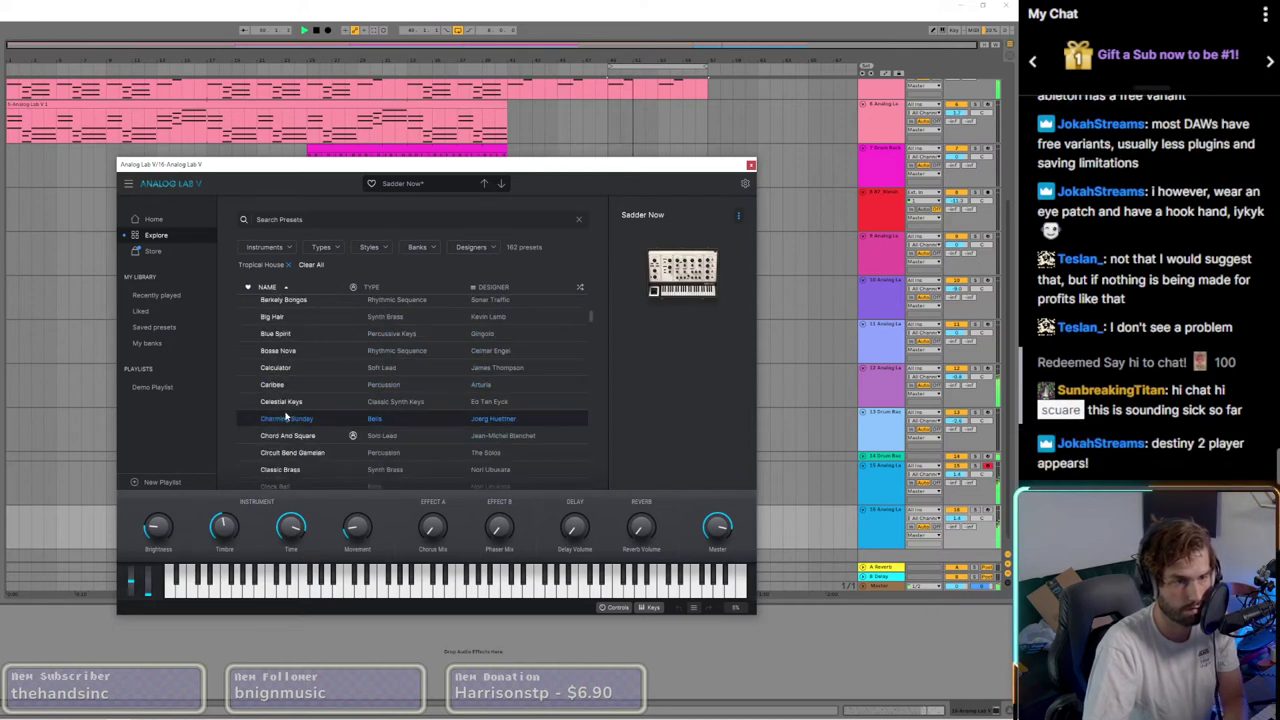
{"action": "left_click", "coordinate": [285, 418]}
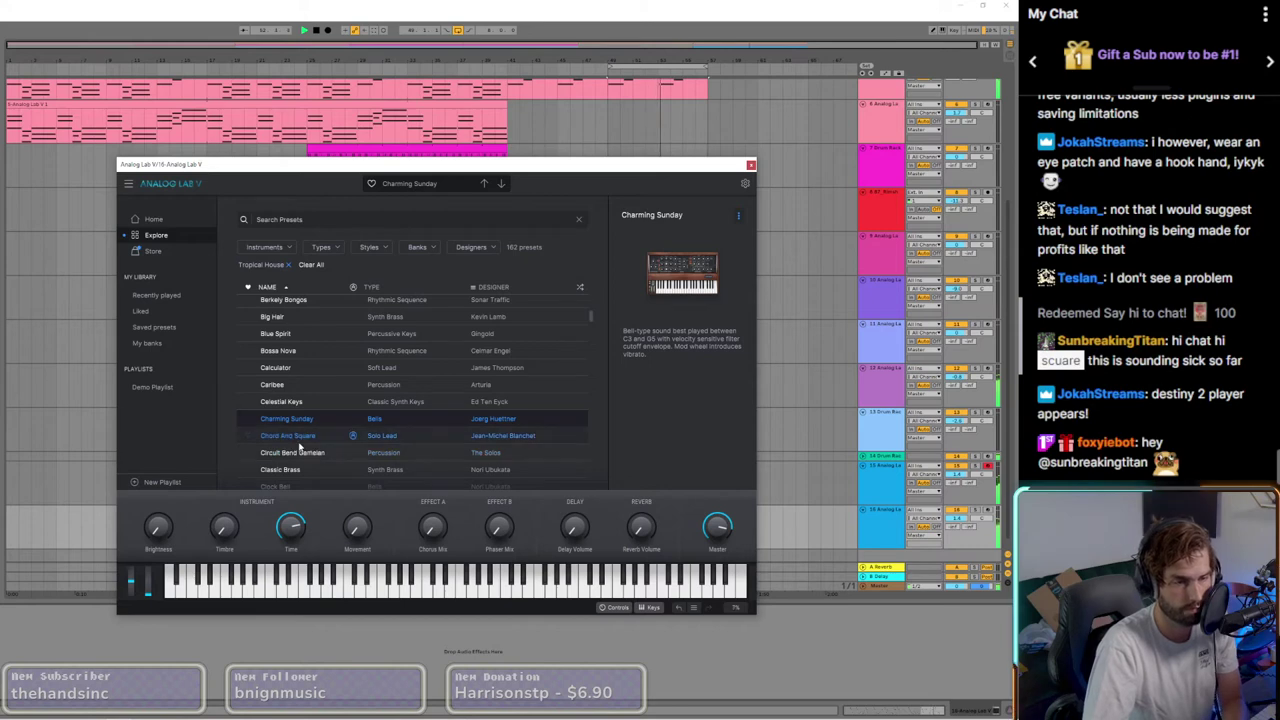
{"action": "left_click", "coordinate": [301, 441]}
{"action": "scroll", "coordinate": [300, 452], "scroll_direction": "down", "scroll_amount": 2}
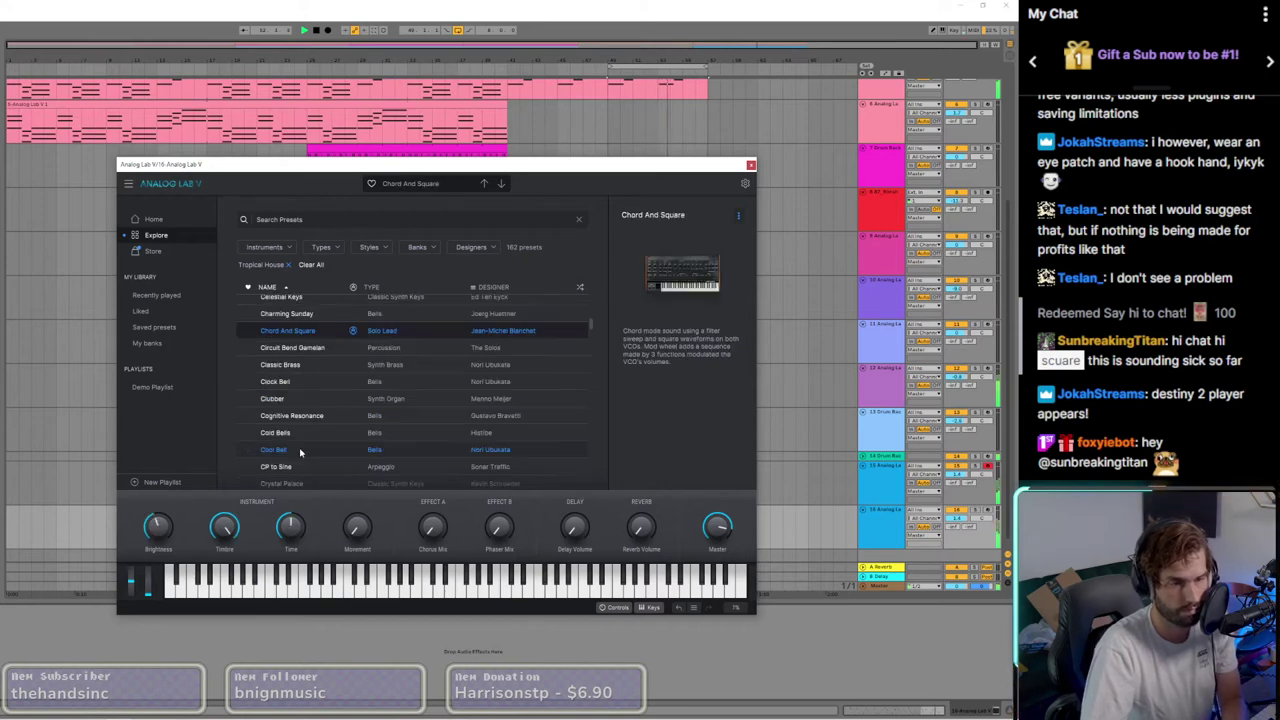
{"action": "left_click", "coordinate": [307, 364]}
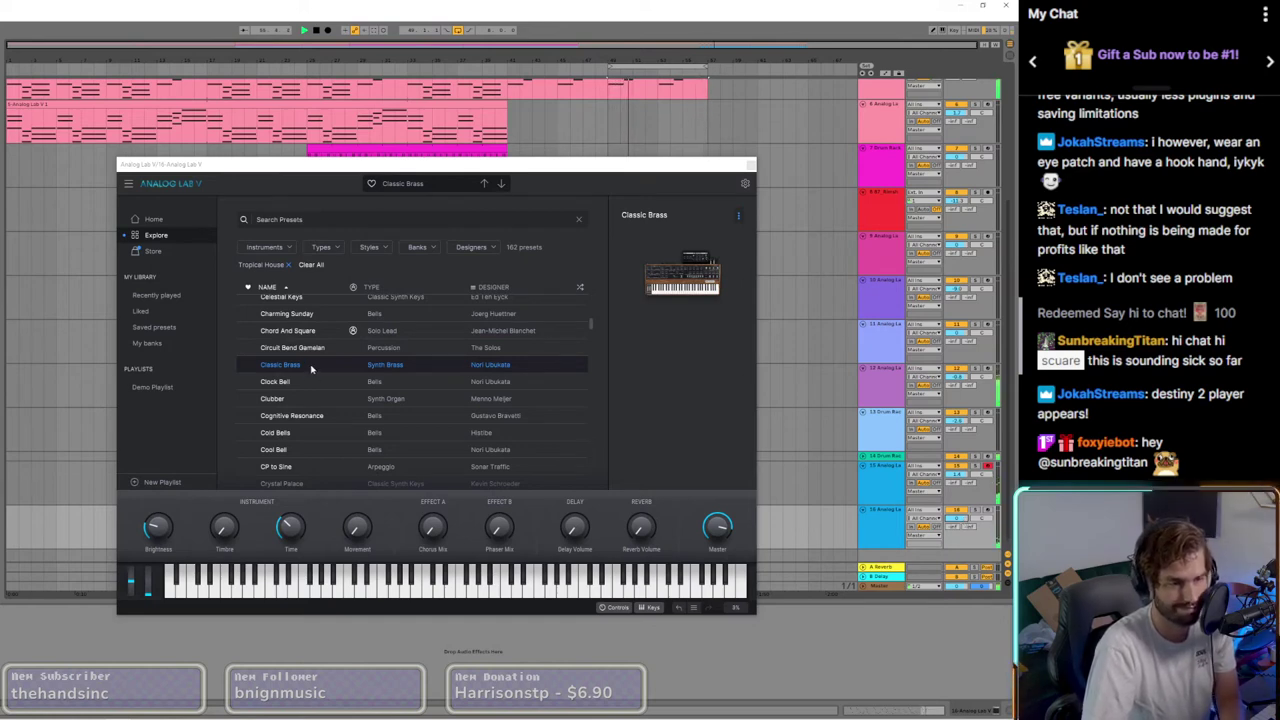
{"action": "left_click", "coordinate": [286, 402]}
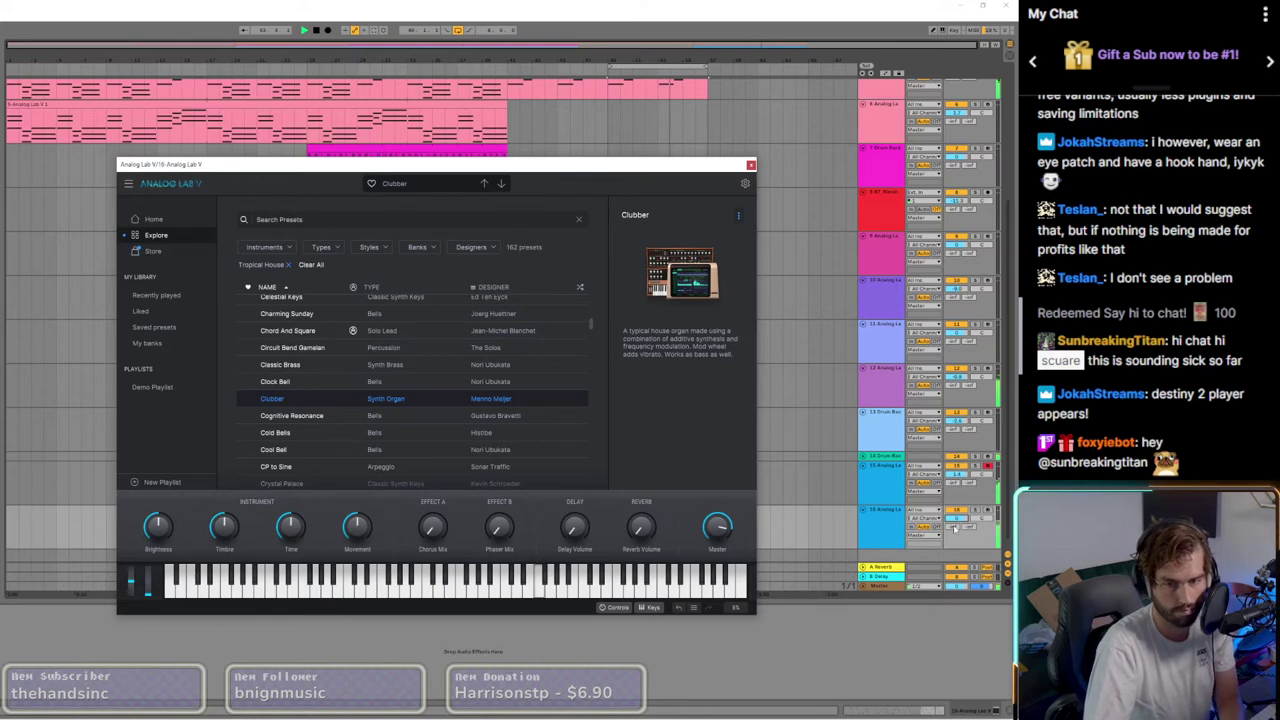
{"action": "left_click_drag", "start_coordinate": [955, 519], "coordinate": [955, 532]}
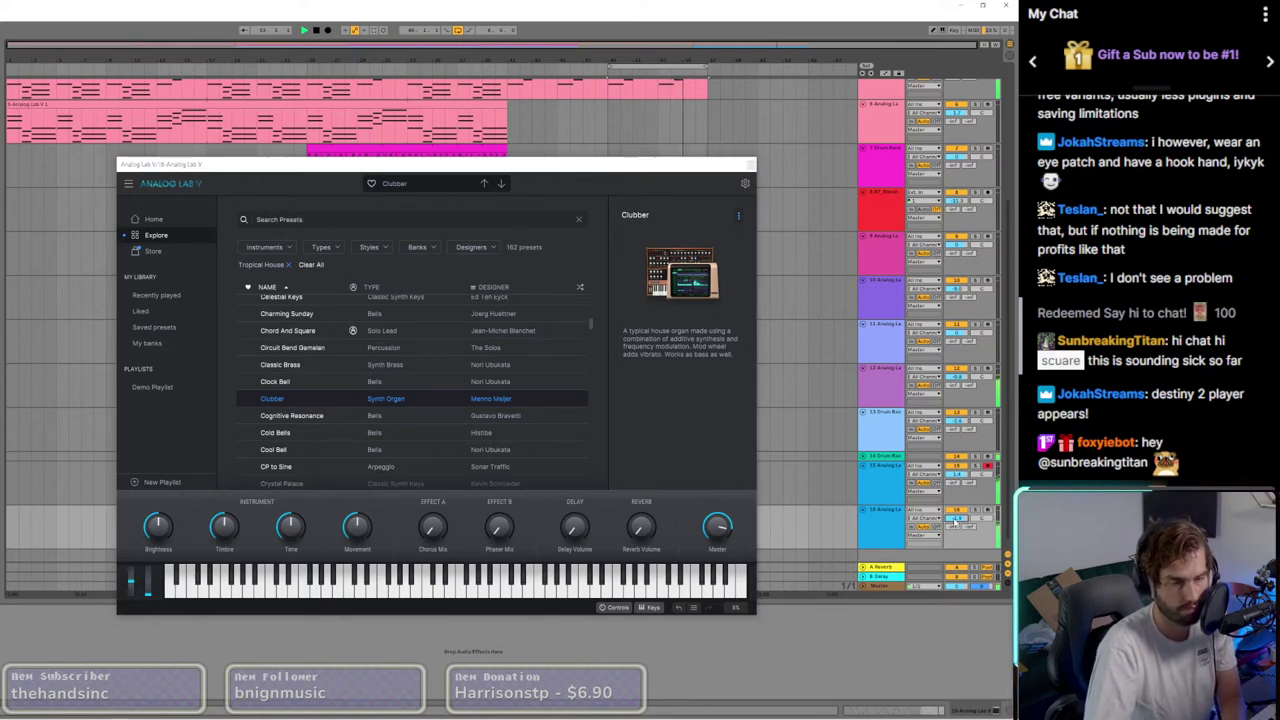
Step: Audition the Cold Bells, Cool Bell, CP to Sine, Dark Dreamer and Dark Rider presets on the duplicated synth track
{"action": "left_click", "coordinate": [288, 438]}
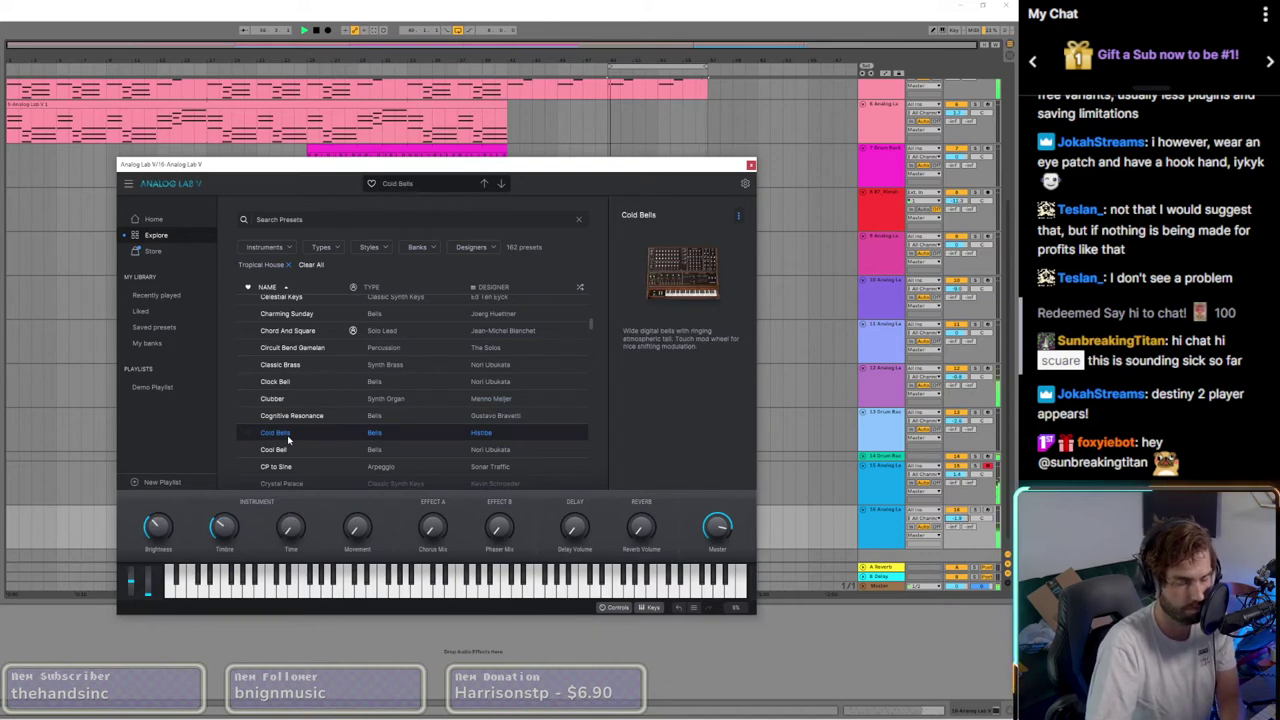
{"action": "scroll", "coordinate": [288, 440], "scroll_direction": "down", "scroll_amount": 1}
{"action": "left_click", "coordinate": [292, 424]}
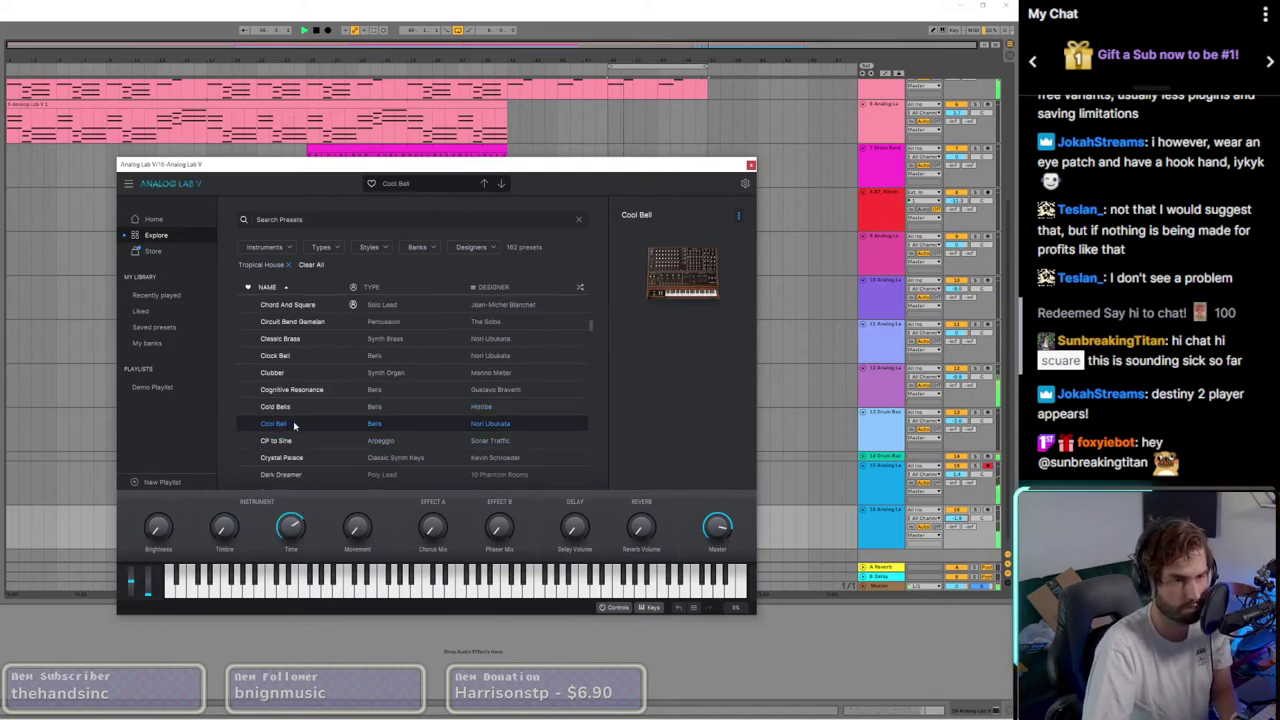
{"action": "scroll", "coordinate": [300, 438], "scroll_direction": "down", "scroll_amount": 3}
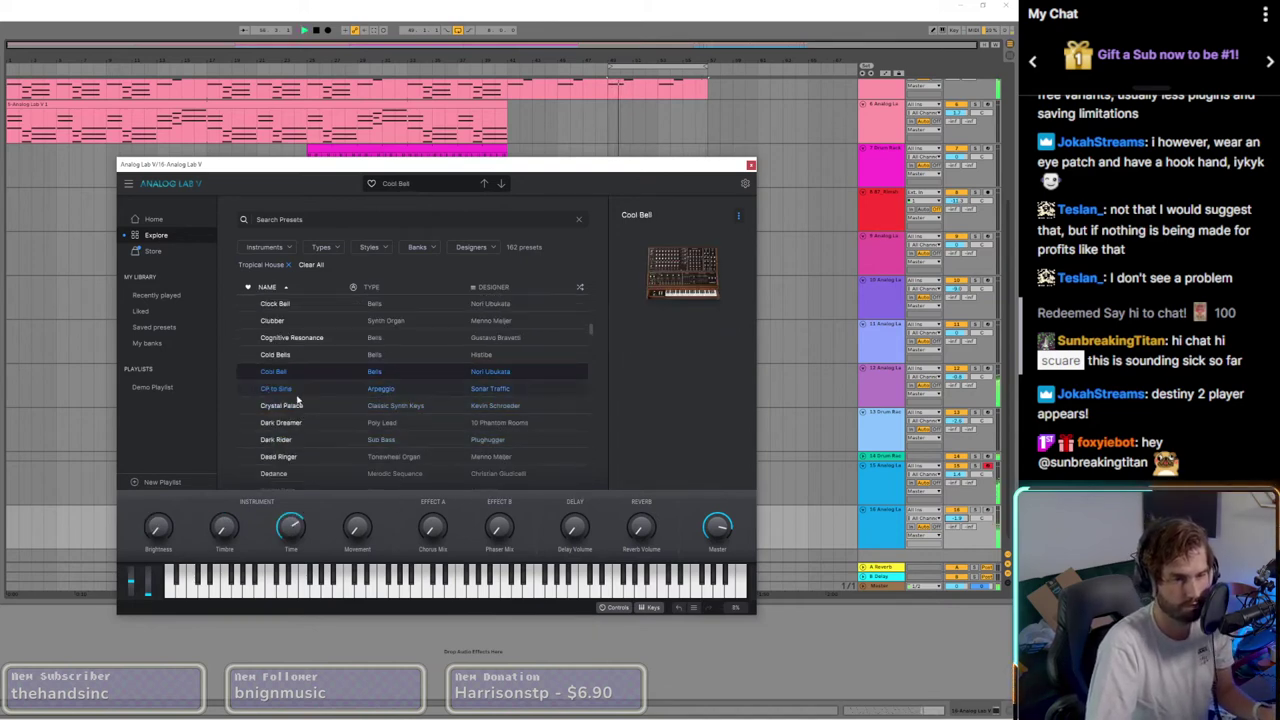
{"action": "left_click", "coordinate": [299, 392]}
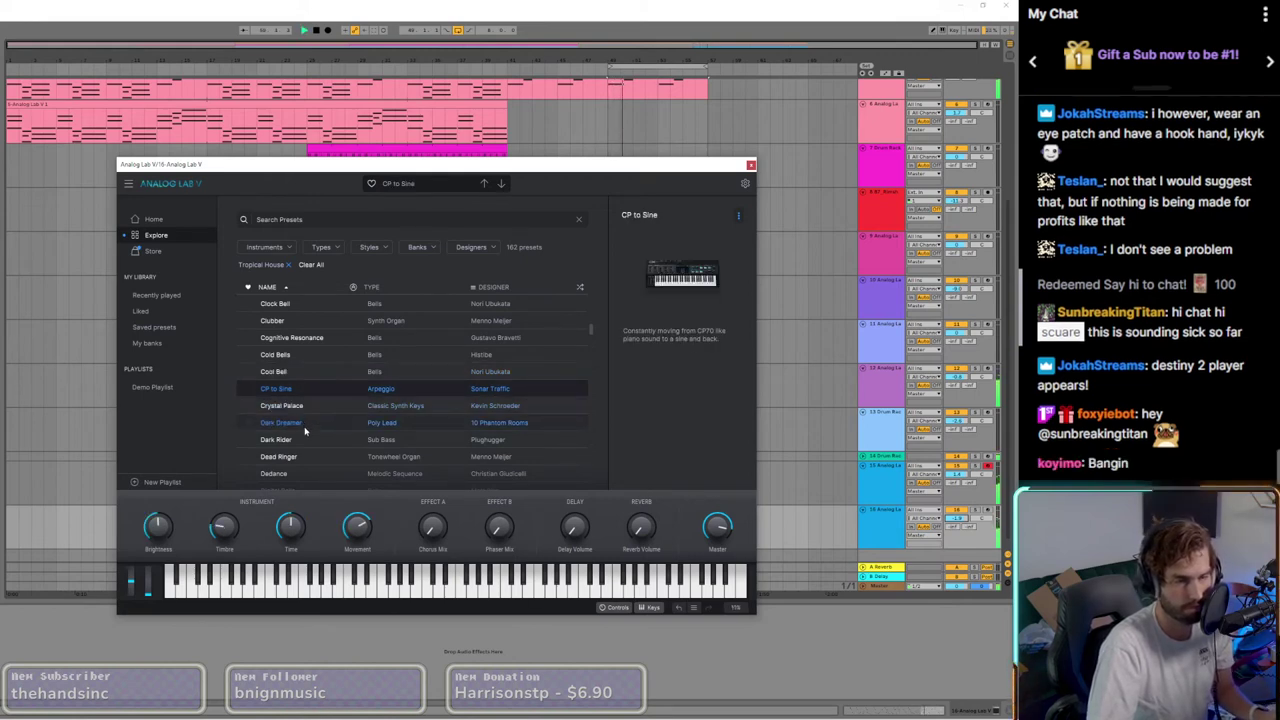
{"action": "left_click", "coordinate": [305, 424]}
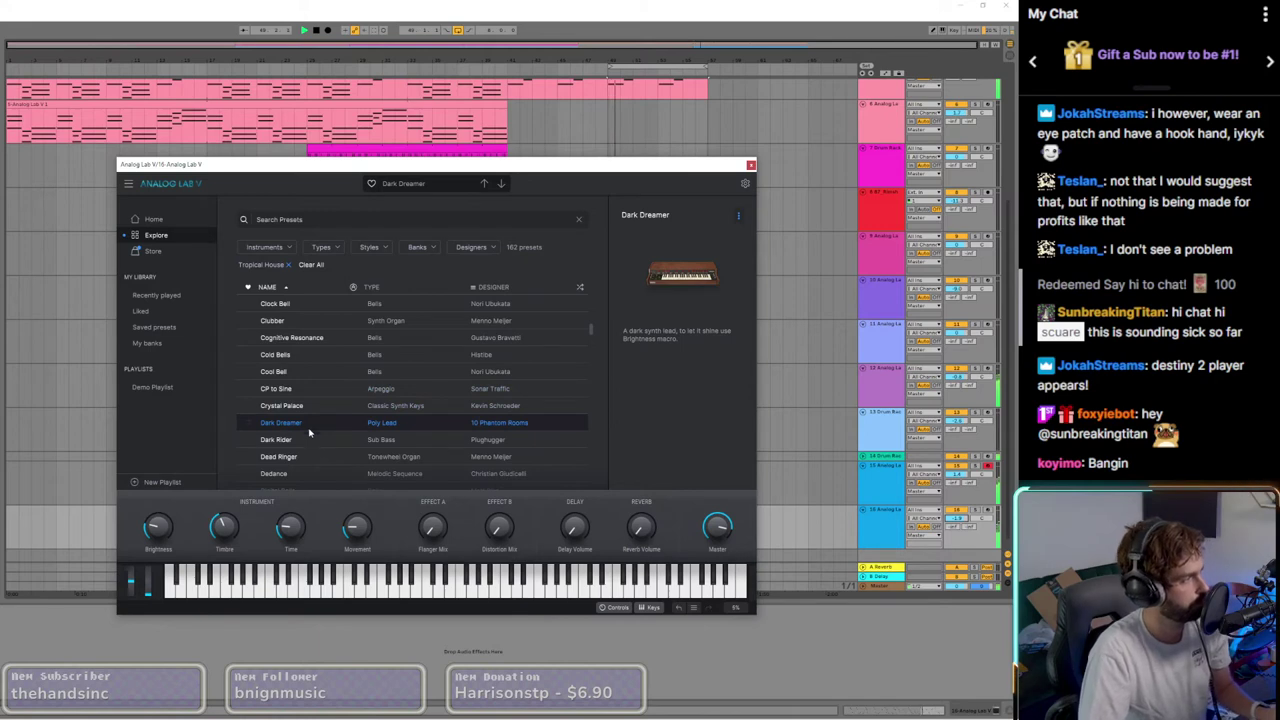
{"action": "left_click", "coordinate": [309, 445]}
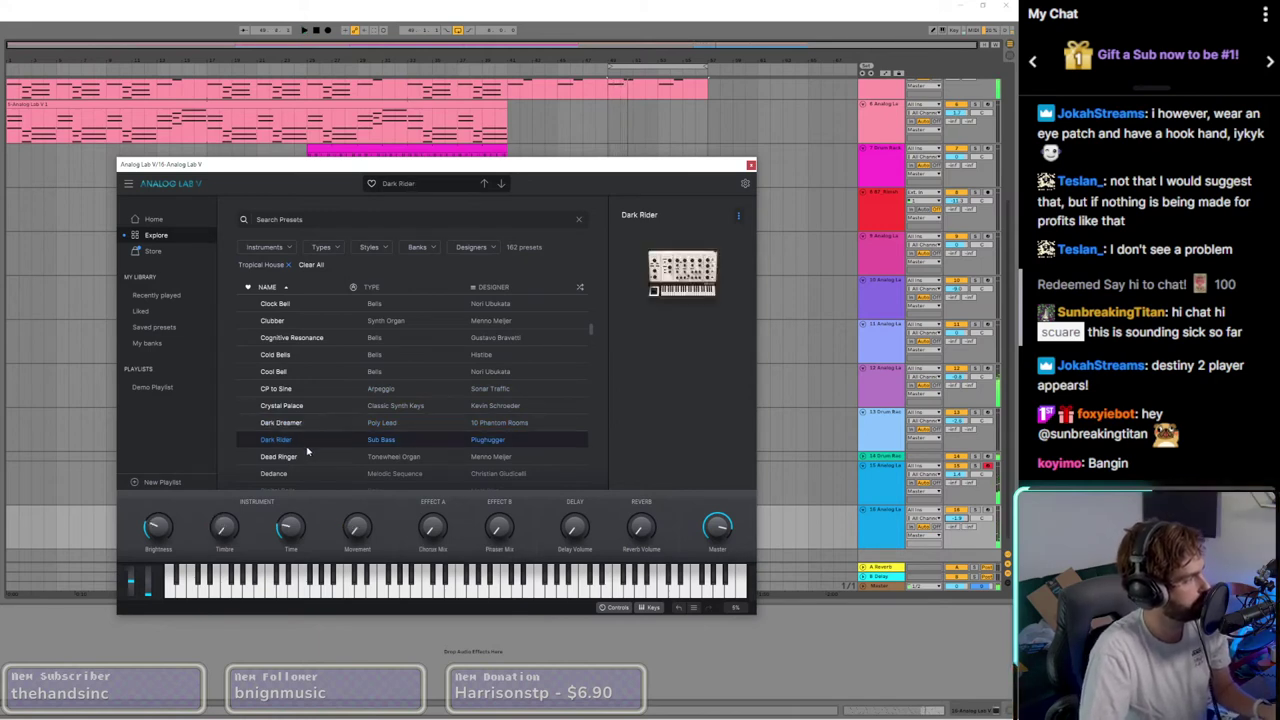
Step: Audition the Dedance, Digital Bells, Doby and Dr Who Bass presets on the duplicated synth track
{"action": "scroll", "coordinate": [309, 456], "scroll_direction": "down", "scroll_amount": 1}
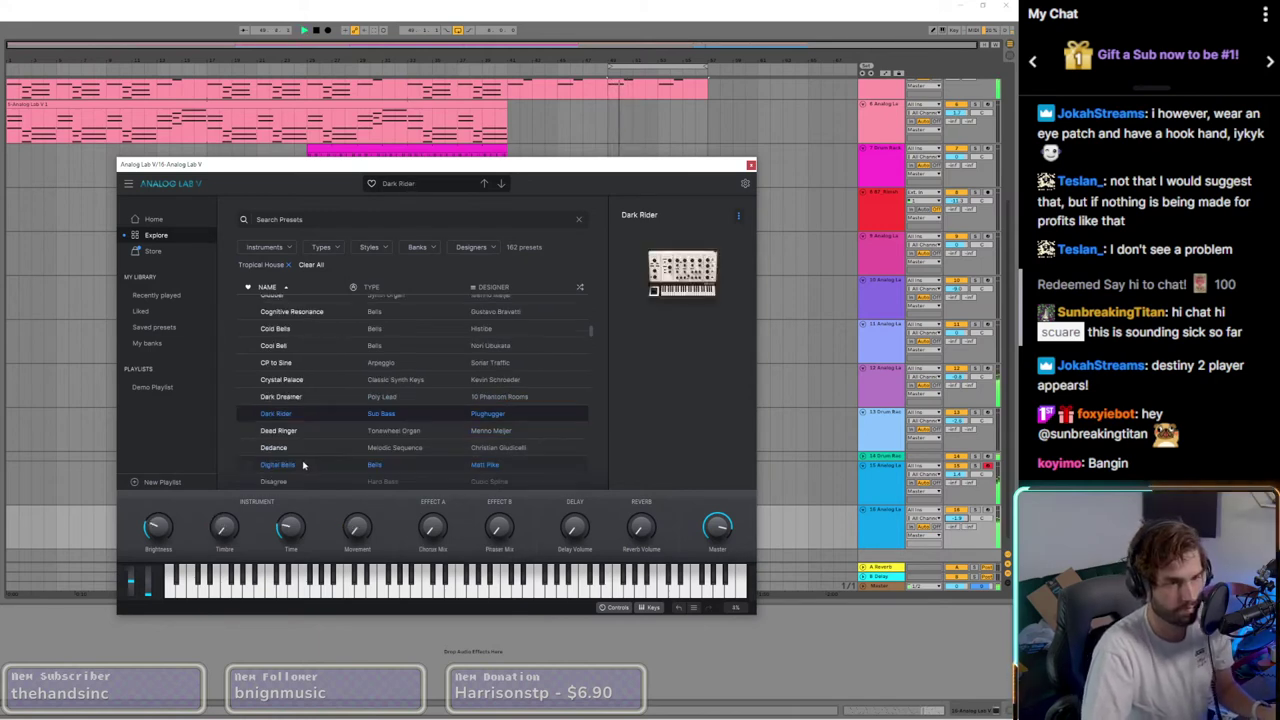
{"action": "left_click", "coordinate": [293, 456]}
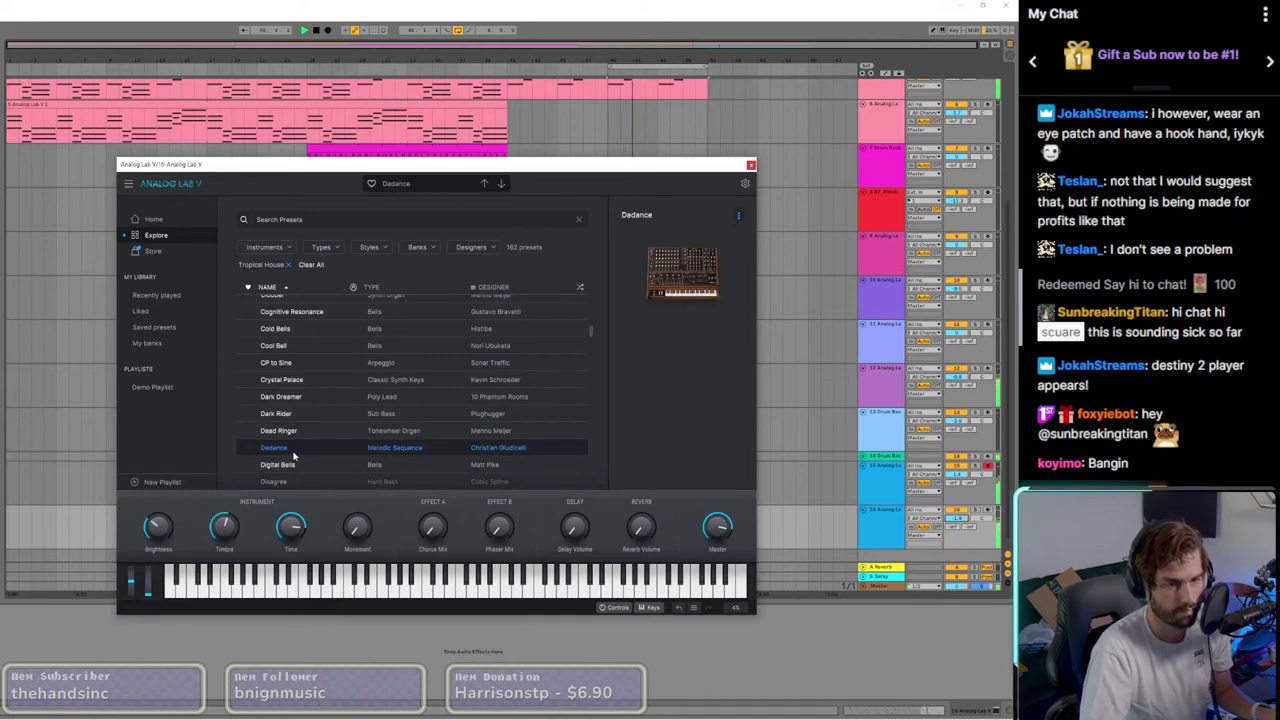
{"action": "left_click", "coordinate": [287, 471]}
{"action": "scroll", "coordinate": [286, 474], "scroll_direction": "down", "scroll_amount": 2}
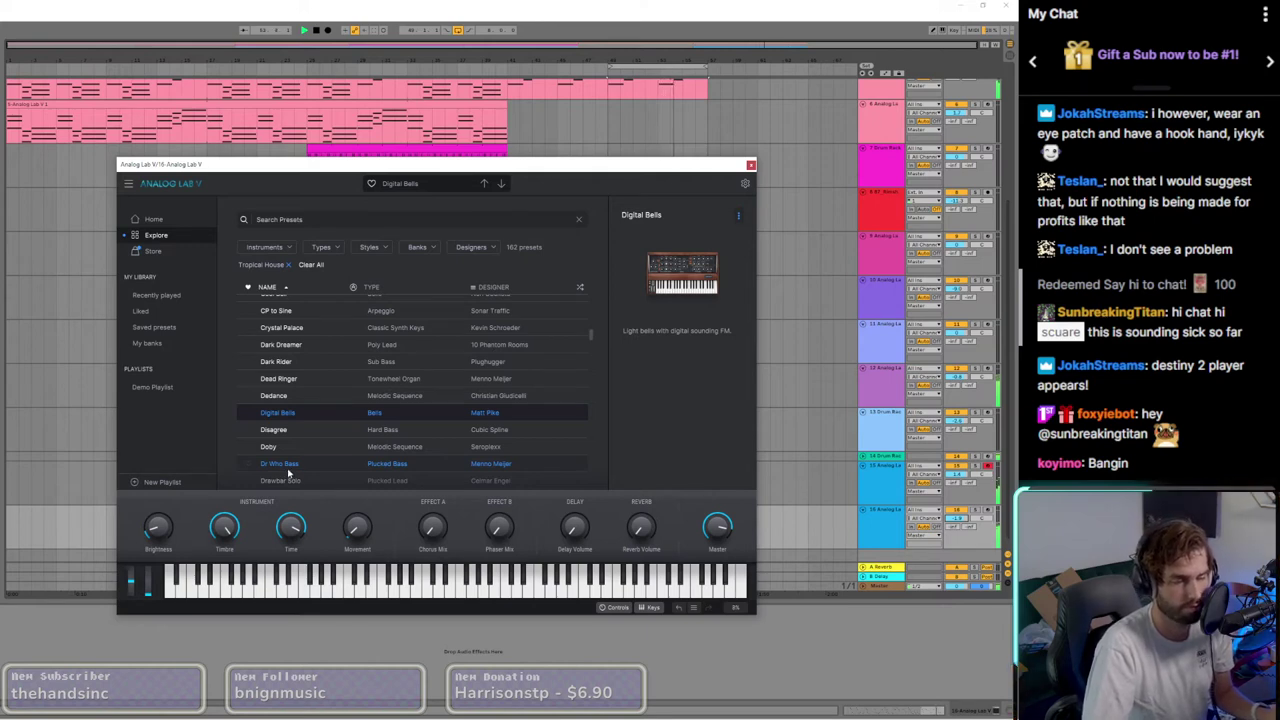
{"action": "left_click", "coordinate": [295, 452]}
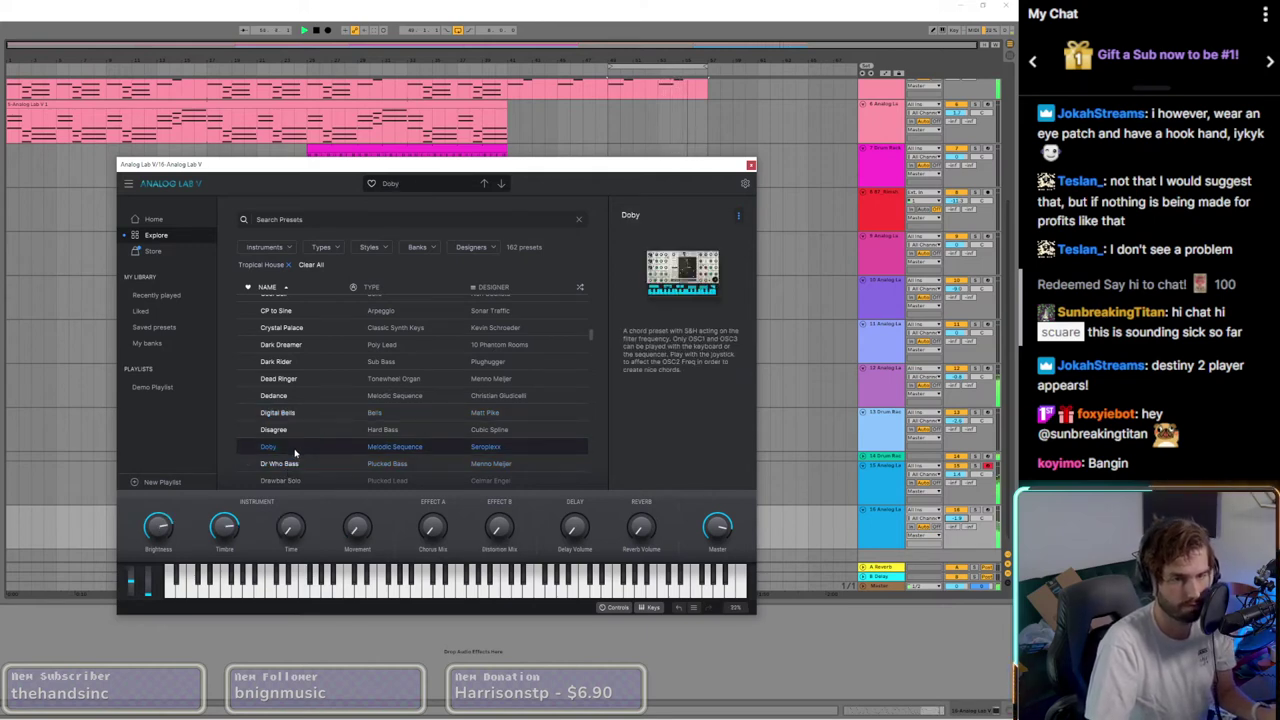
{"action": "left_click", "coordinate": [301, 465]}
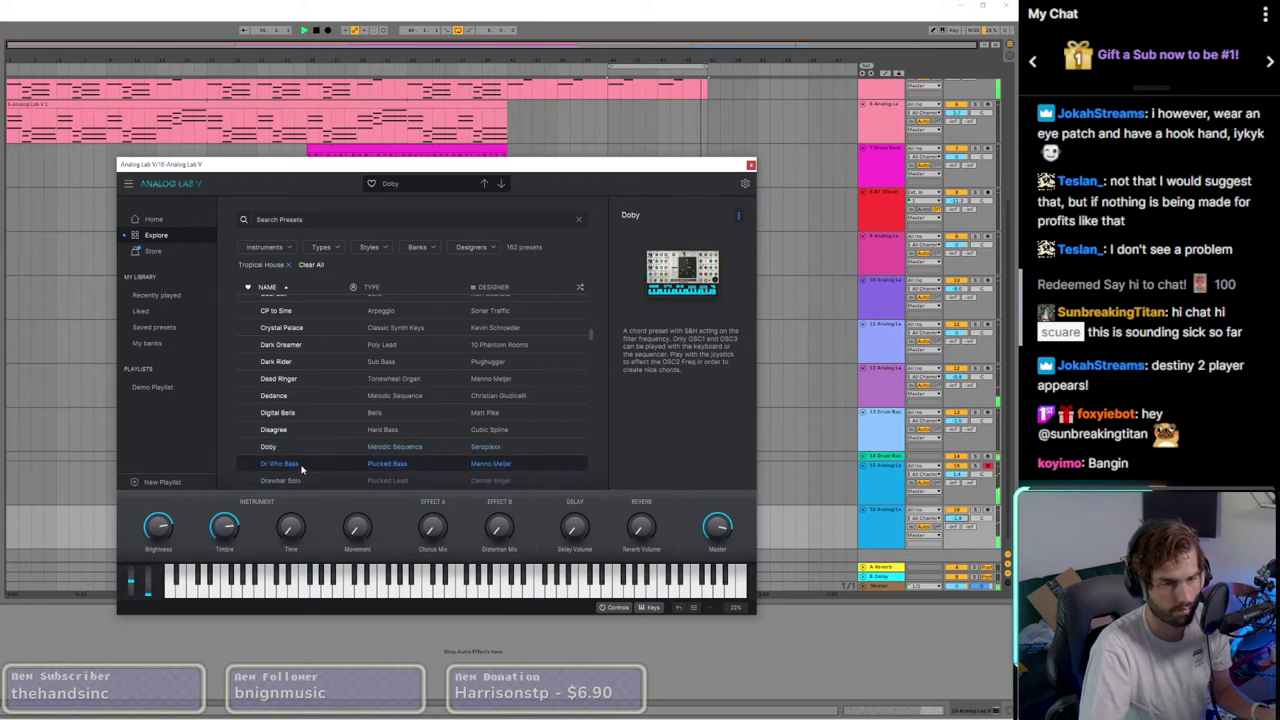
{"action": "scroll", "coordinate": [299, 469], "scroll_direction": "down", "scroll_amount": 3}
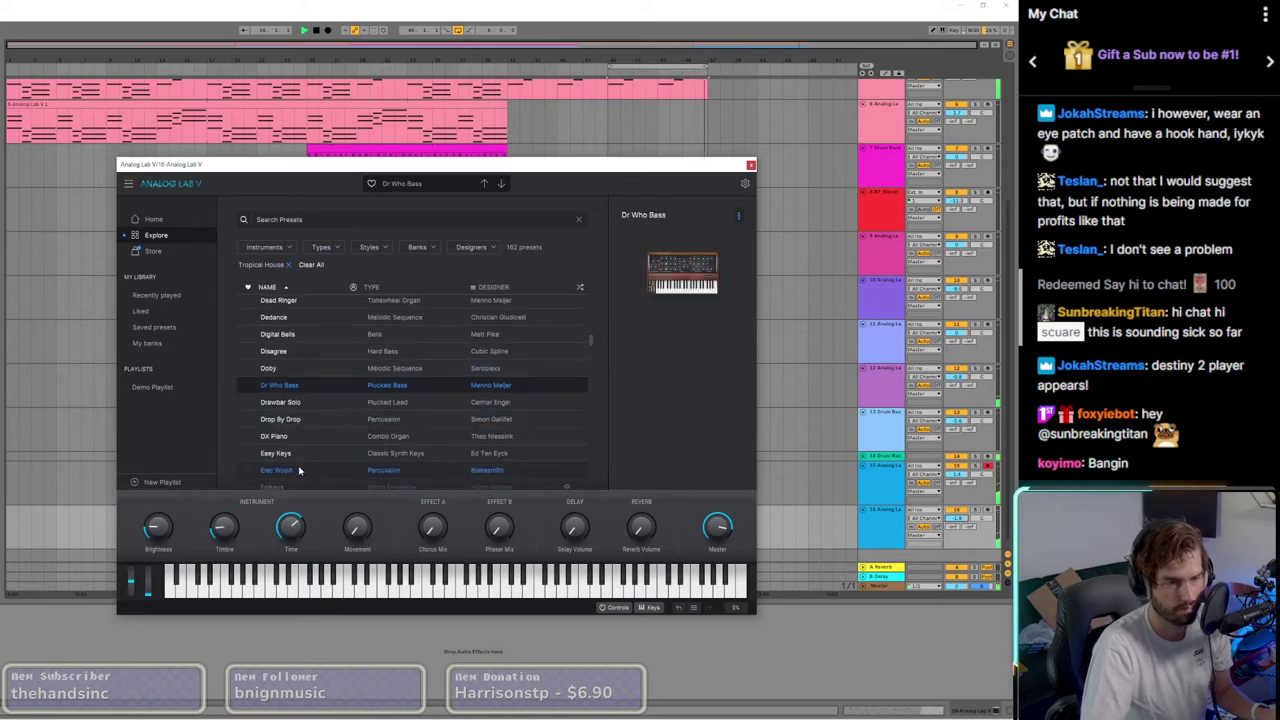
Step: Audition Drawbar Solo, Drop By Drop and DX Piano, load the Esoteric Pluck preset, and close Analog Lab V
{"action": "left_click", "coordinate": [294, 404]}
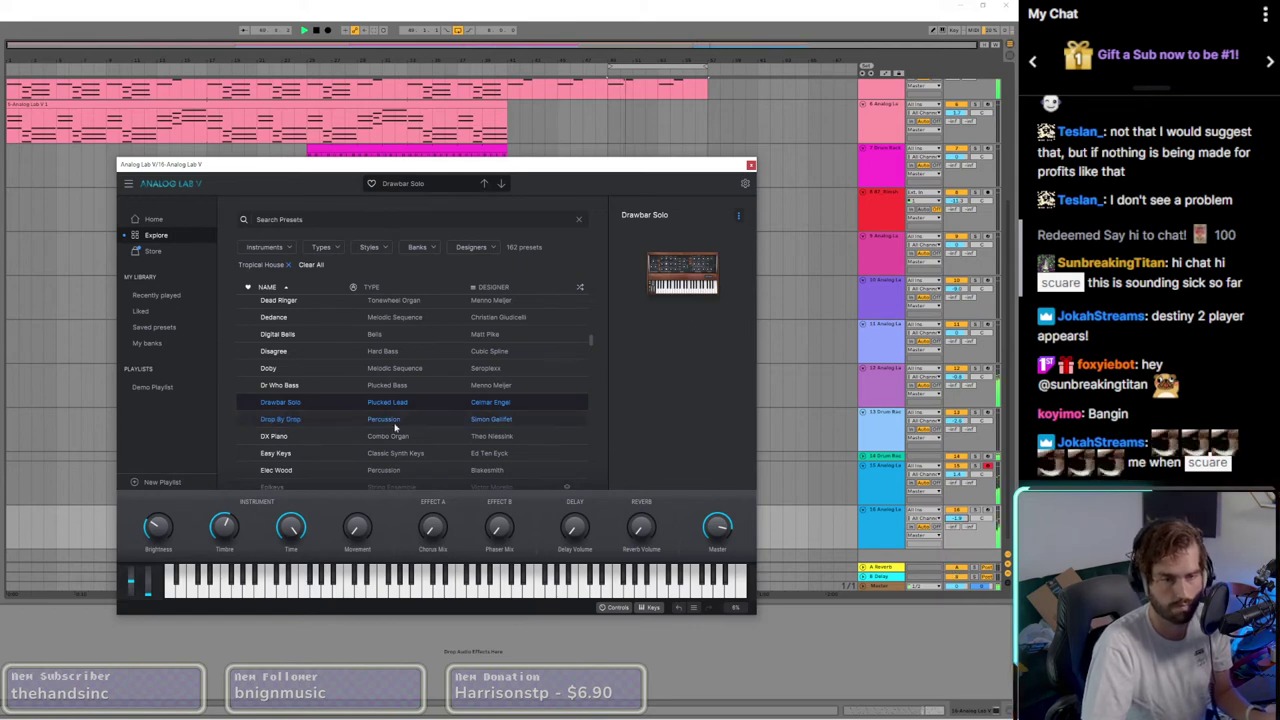
{"action": "left_click", "coordinate": [300, 420]}
{"action": "left_click", "coordinate": [283, 437]}
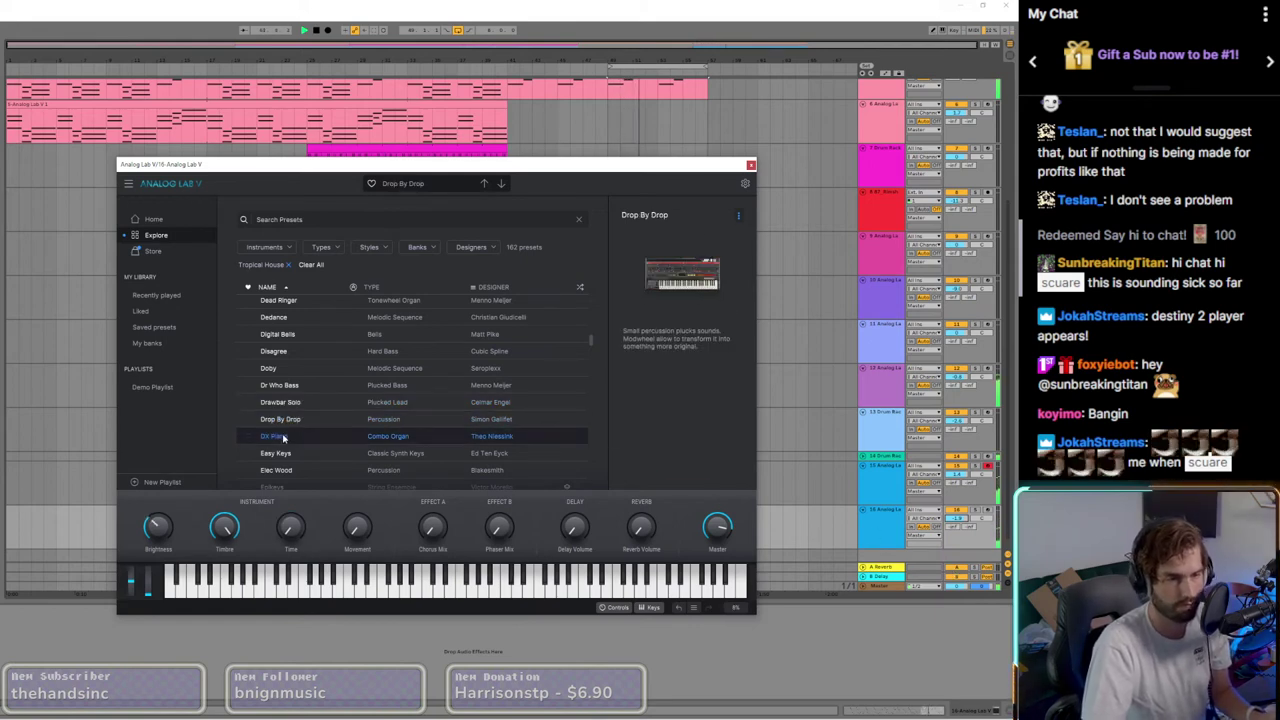
{"action": "scroll", "coordinate": [282, 455], "scroll_direction": "down", "scroll_amount": 1}
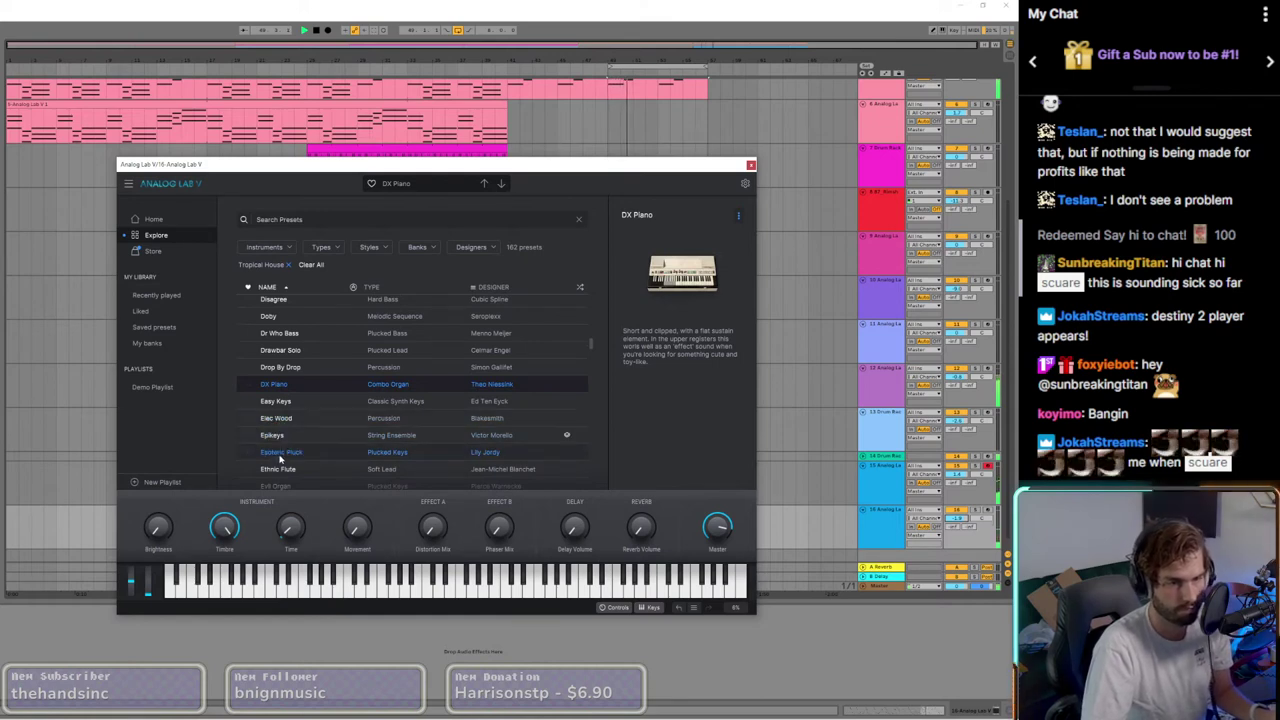
{"action": "left_click", "coordinate": [280, 455]}
{"action": "scroll", "coordinate": [280, 458], "scroll_direction": "down", "scroll_amount": 1}
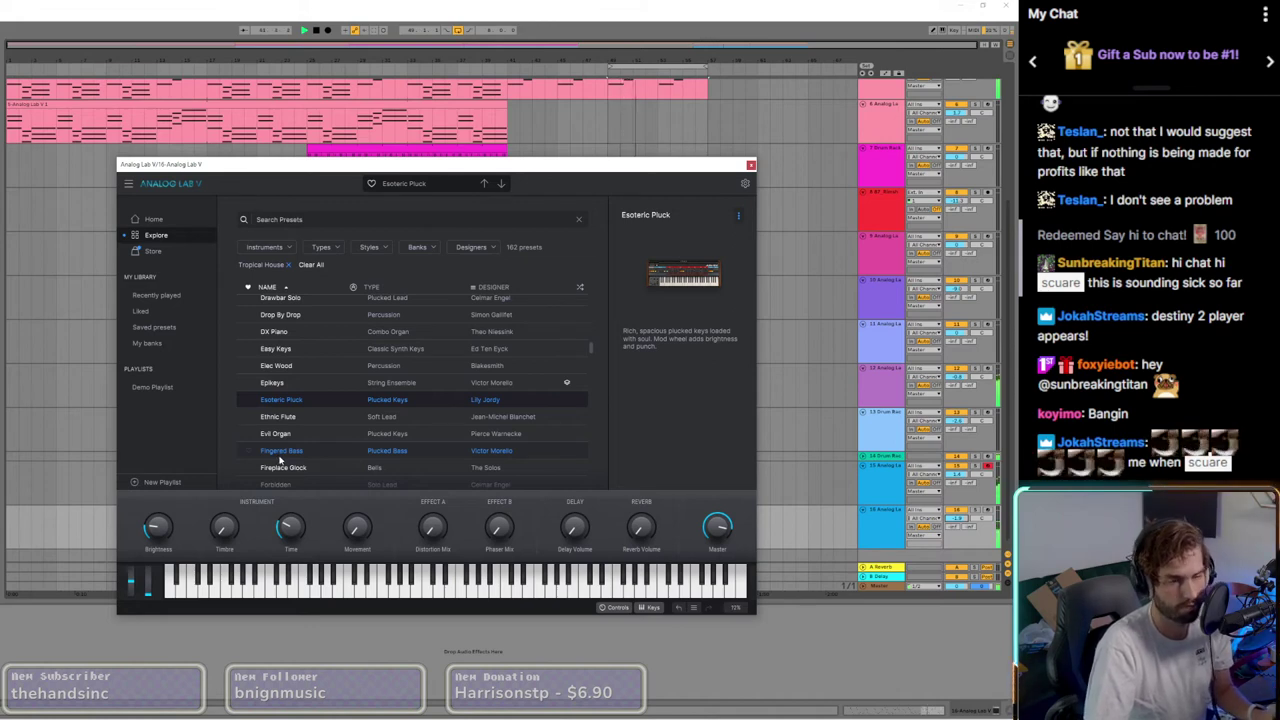
{"action": "left_click", "coordinate": [751, 163]}
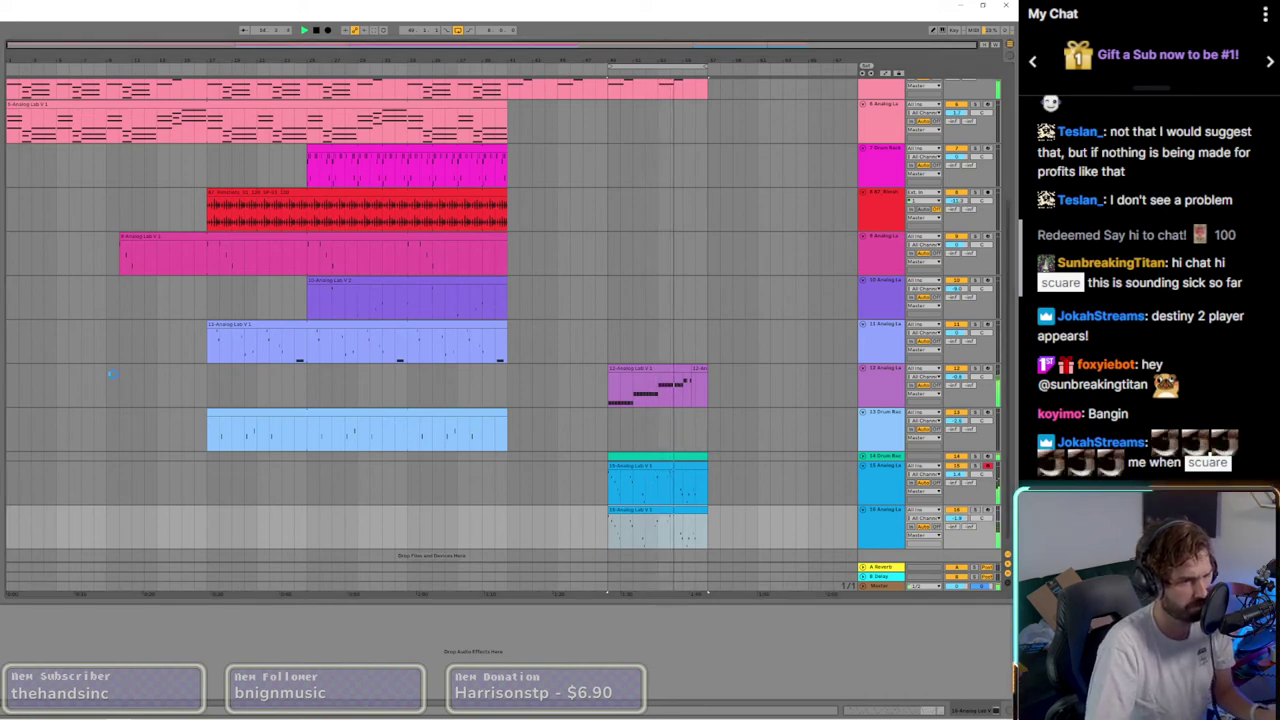
Step: Switch the duplicated track's RC-20 Retro Color to the Sad Piano preset and close the plug-in
{"action": "key", "text": "ctrl+alt+p"}
{"action": "left_click", "coordinate": [300, 209]}
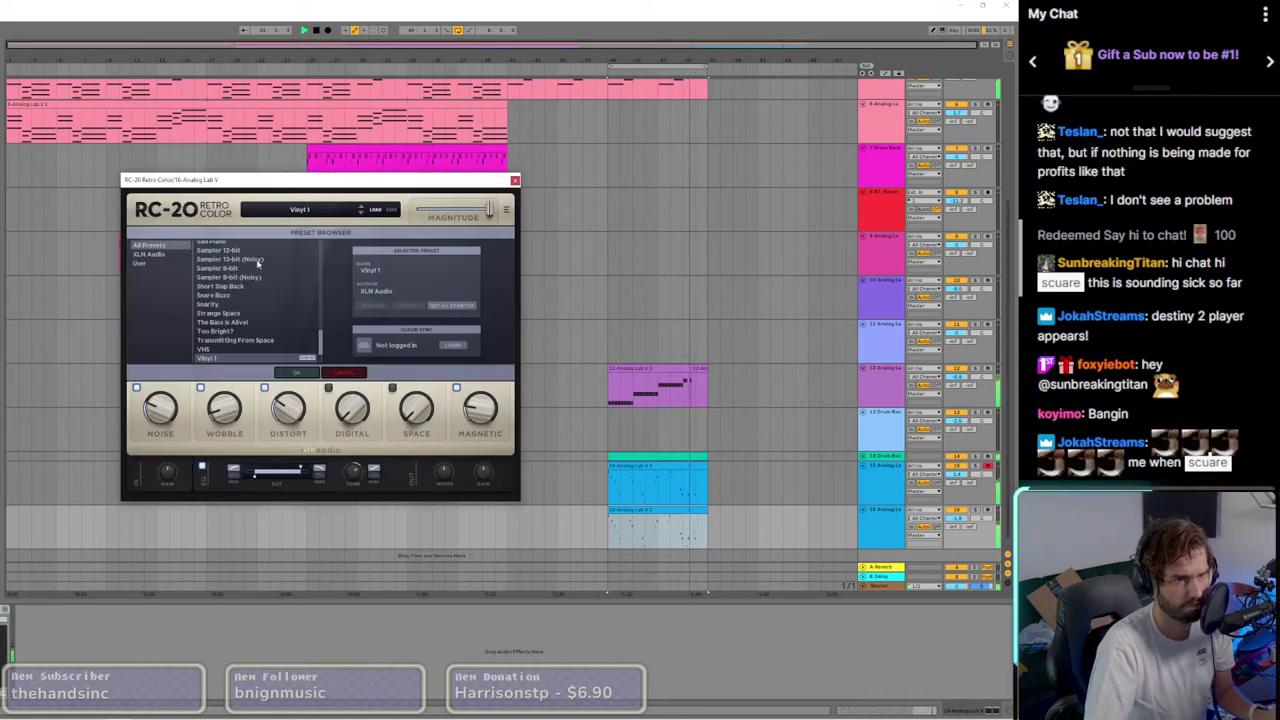
{"action": "key", "text": "Up"}
{"action": "key", "text": "Up"}
{"action": "key", "text": "Up"}
{"action": "key", "text": "Up"}
{"action": "key", "text": "Up"}
{"action": "key", "text": "Up"}
{"action": "key", "text": "Up"}
{"action": "key", "text": "Up"}
{"action": "key", "text": "Up"}
{"action": "key", "text": "Up"}
{"action": "key", "text": "Up"}
{"action": "key", "text": "Up"}
{"action": "key", "text": "Up"}
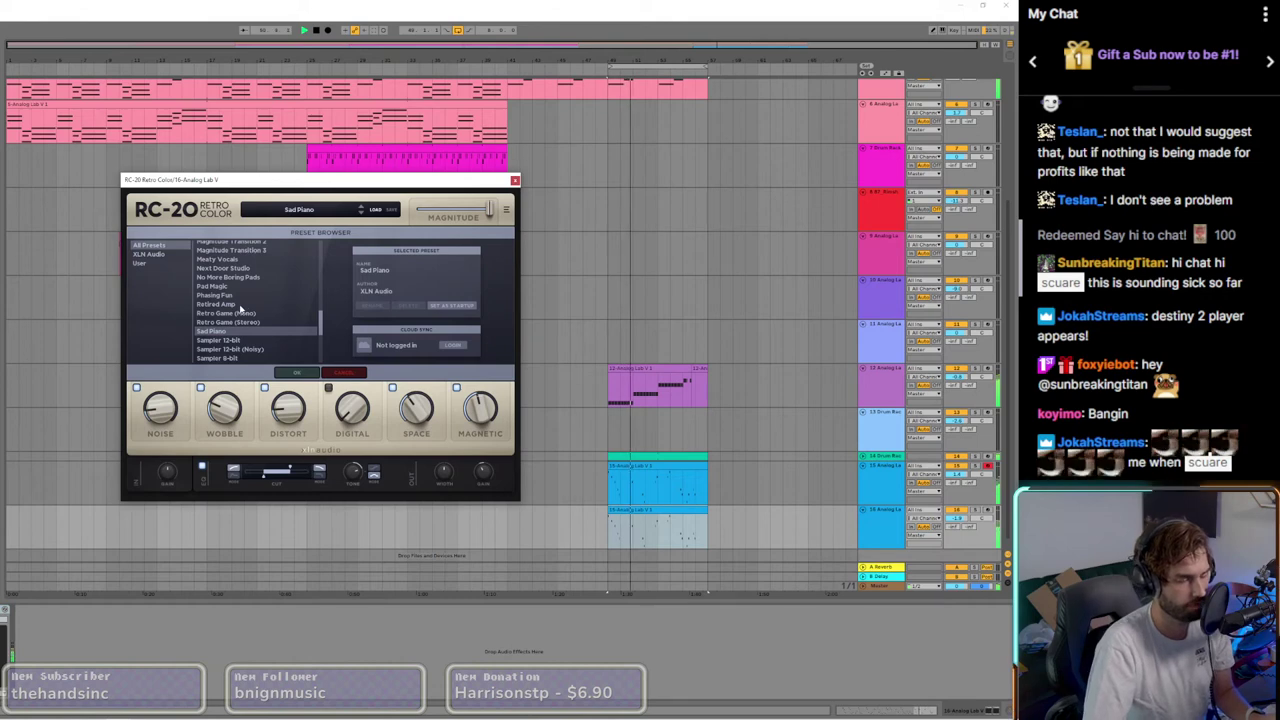
{"action": "left_click", "coordinate": [514, 181]}
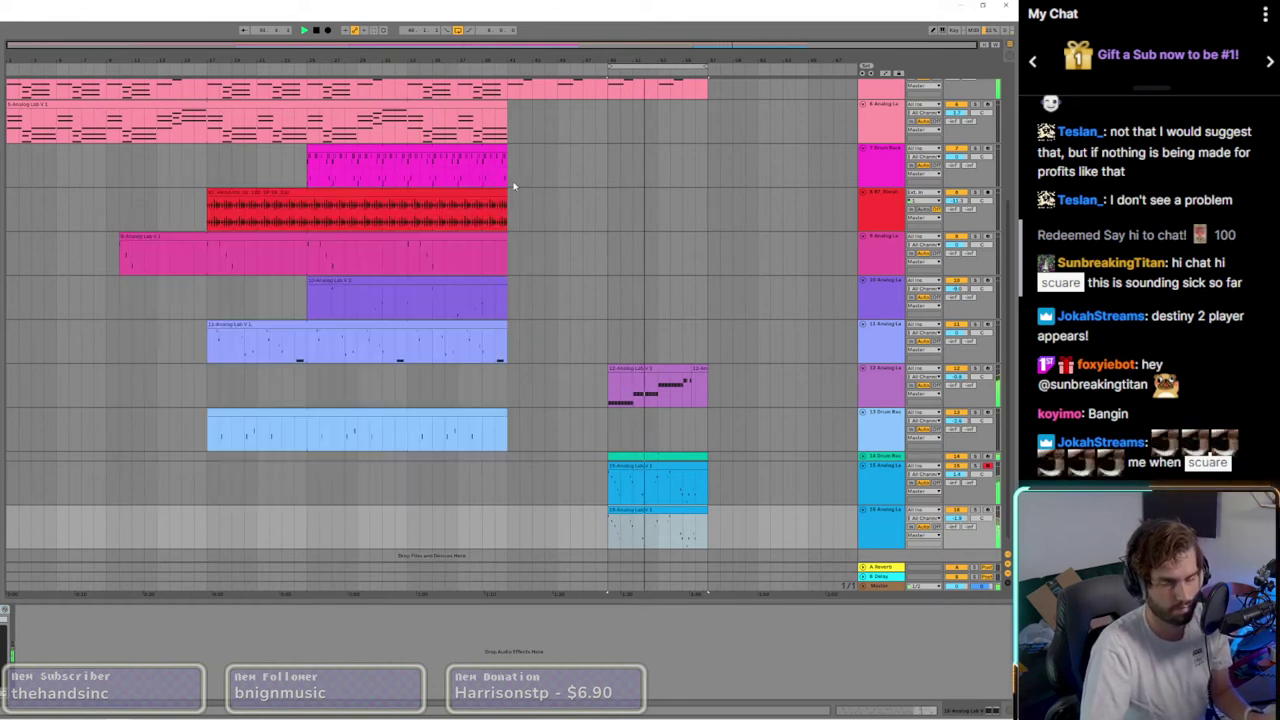
Step: Lower track 15's volume slightly, and nudge the last two notes of the duplicated track's clip slightly earlier
{"action": "left_click", "coordinate": [656, 467]}
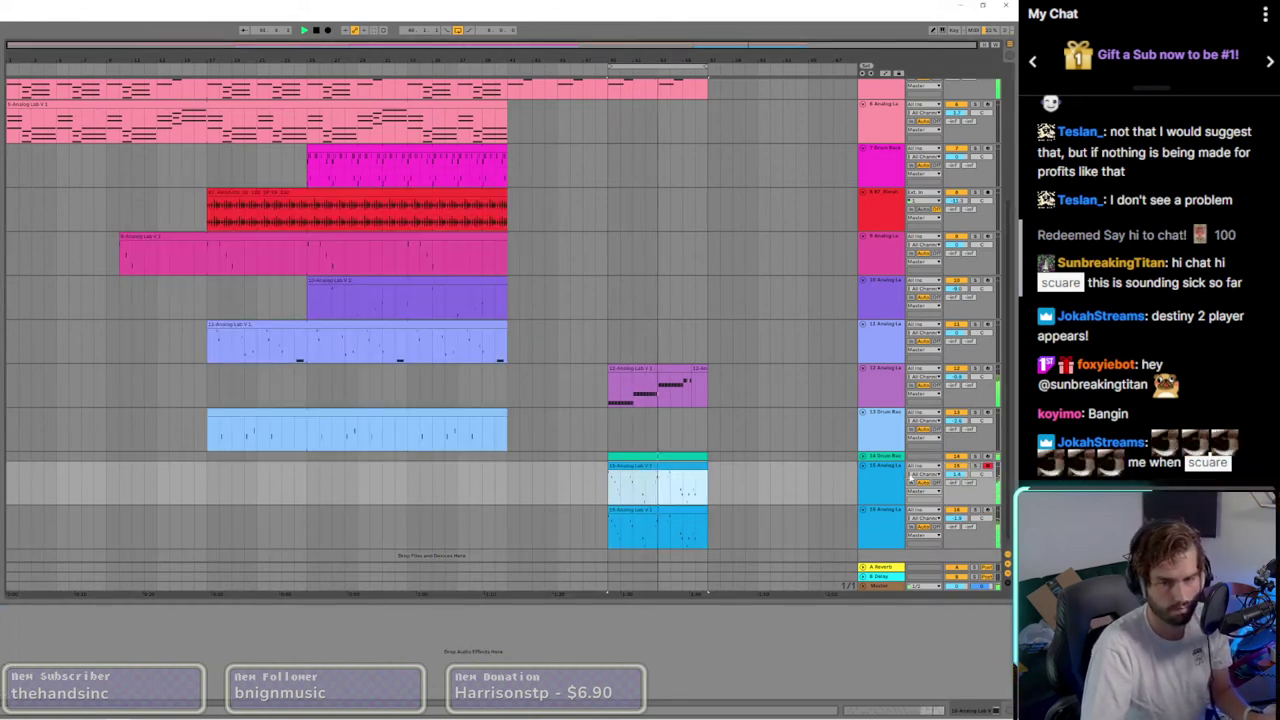
{"action": "left_click_drag", "start_coordinate": [959, 476], "coordinate": [959, 481]}
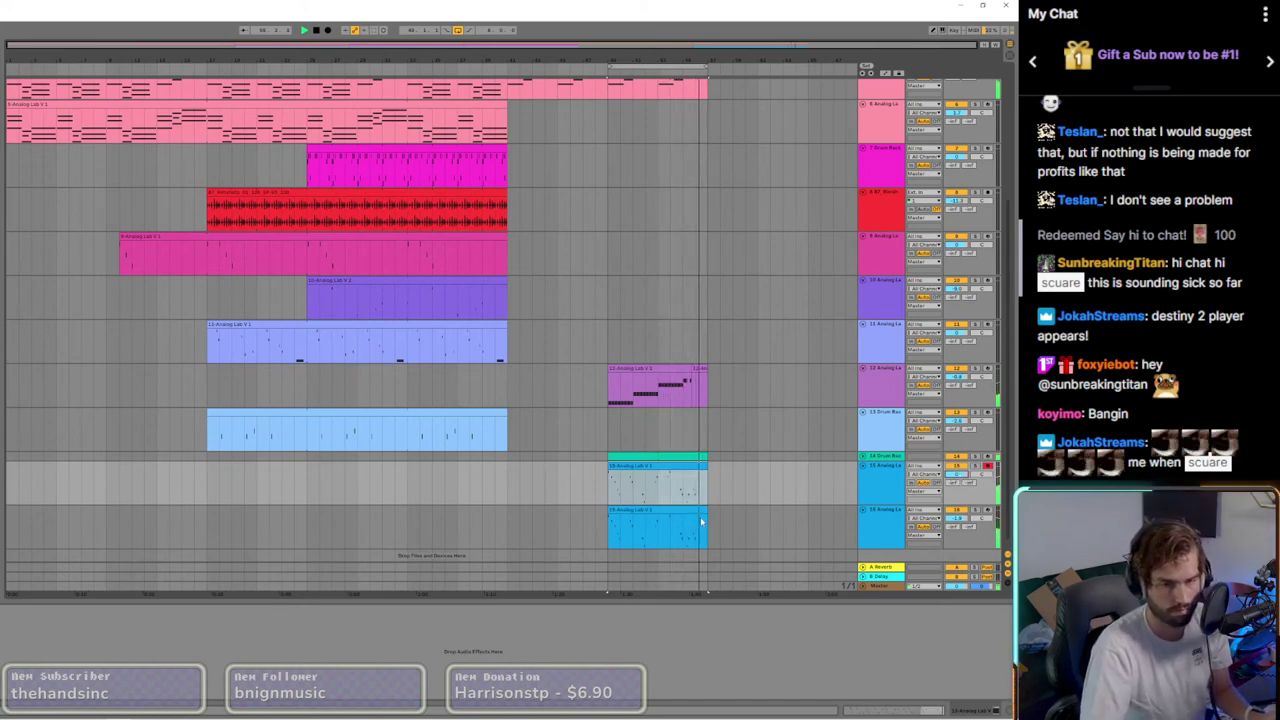
{"action": "double_click", "coordinate": [657, 527]}
{"action": "left_click", "coordinate": [871, 650]}
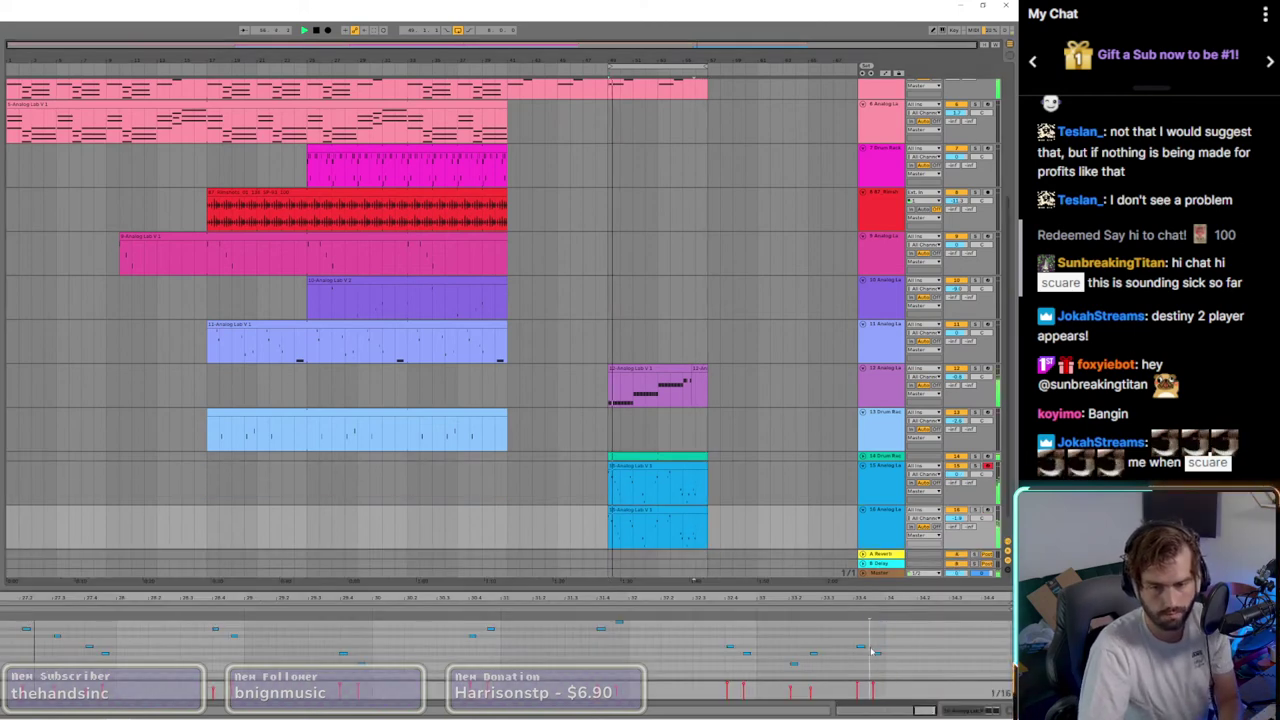
{"action": "key", "text": "Left"}
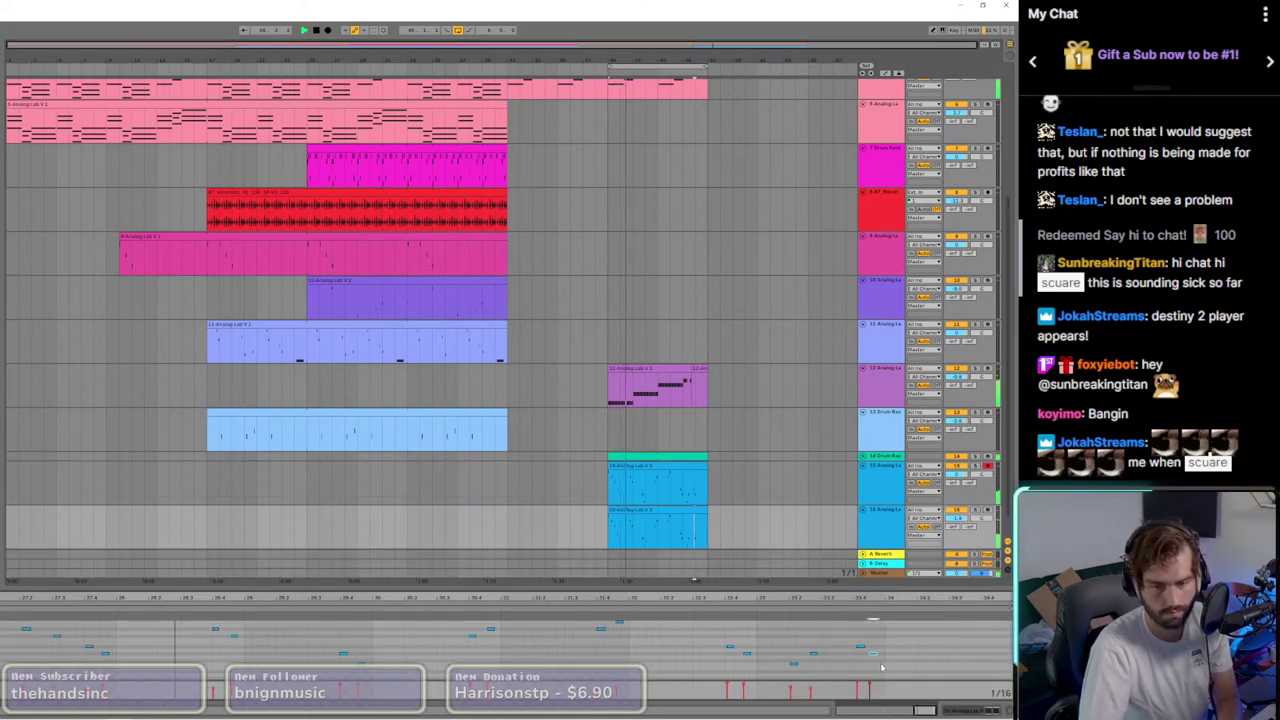
{"action": "left_click", "coordinate": [859, 645]}
{"action": "key", "text": "Left"}
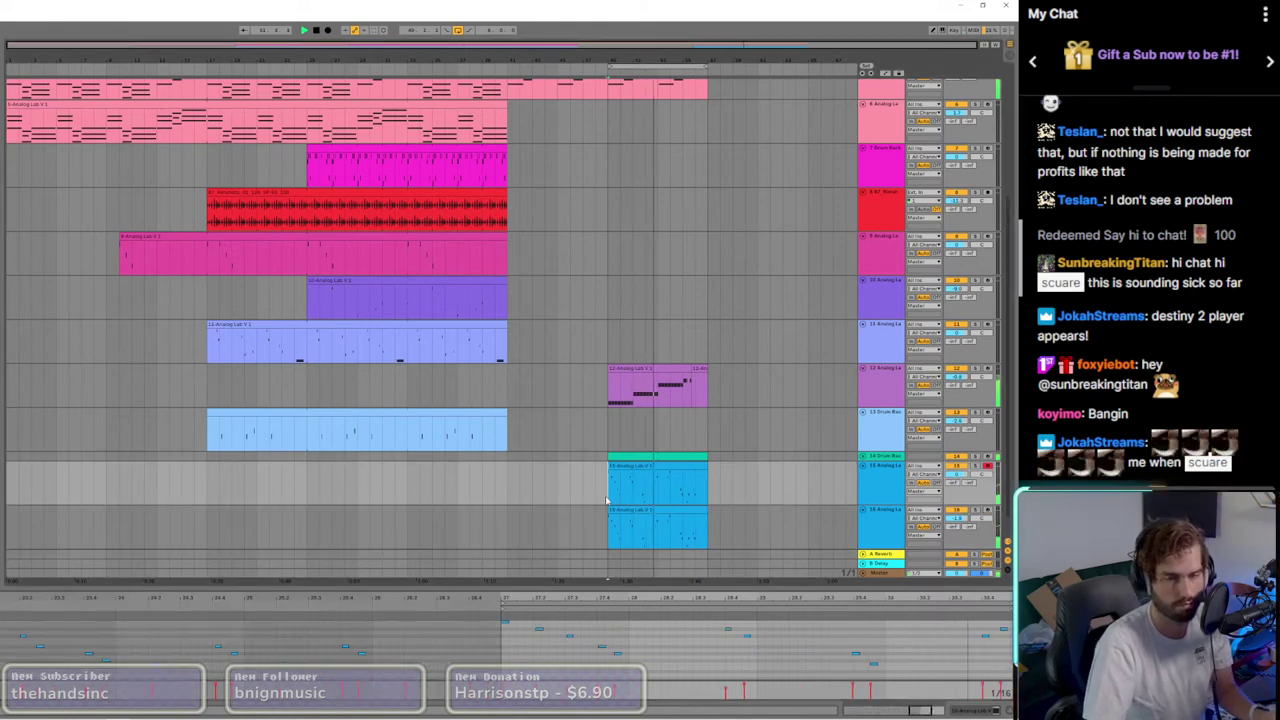
Step: Listen through the arrangement from its opening section while reviewing the clips on all tracks
{"action": "scroll", "coordinate": [609, 281], "scroll_direction": "up", "scroll_amount": 2}
{"action": "scroll", "coordinate": [609, 281], "scroll_direction": "up", "scroll_amount": 1}
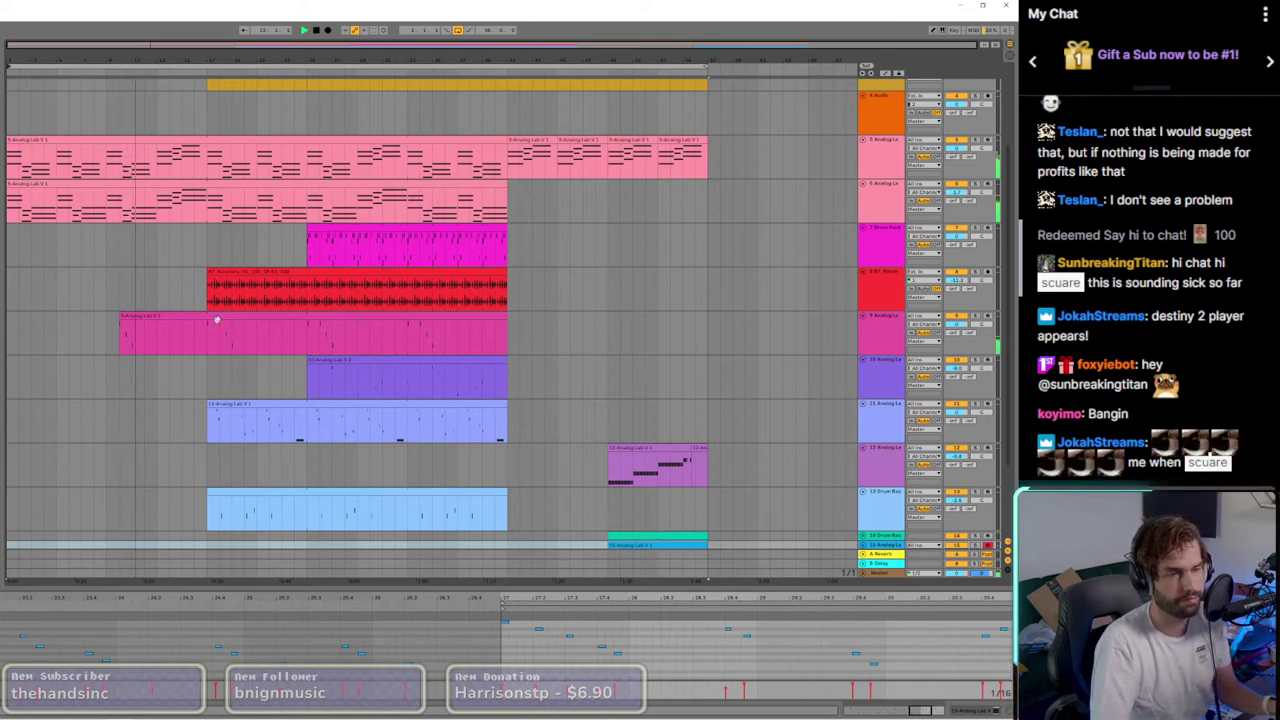
{"action": "scroll", "coordinate": [216, 320], "scroll_direction": "up", "scroll_amount": 2}
{"action": "scroll", "coordinate": [218, 351], "scroll_direction": "down", "scroll_amount": 3}
{"action": "scroll", "coordinate": [218, 351], "scroll_direction": "up", "scroll_amount": 3}
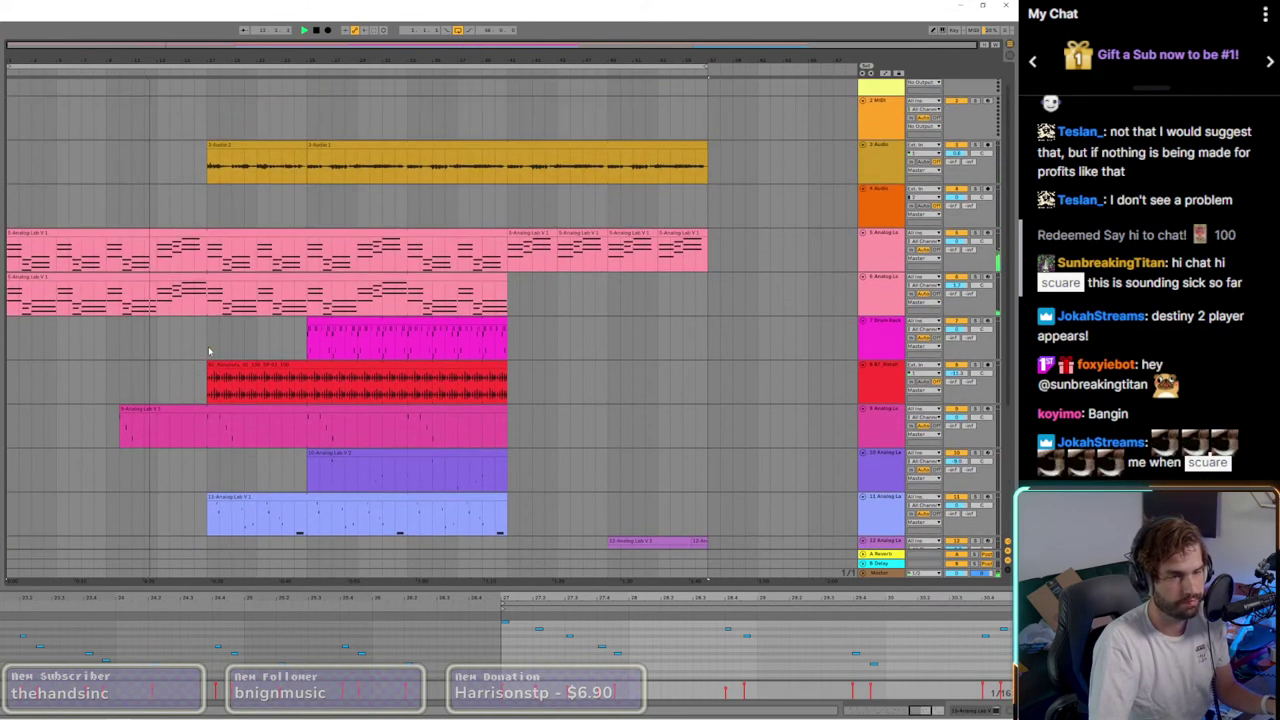
{"action": "scroll", "coordinate": [212, 360], "scroll_direction": "down", "scroll_amount": 2}
{"action": "left_click", "coordinate": [220, 382]}
{"action": "scroll", "coordinate": [220, 382], "scroll_direction": "up", "scroll_amount": 3}
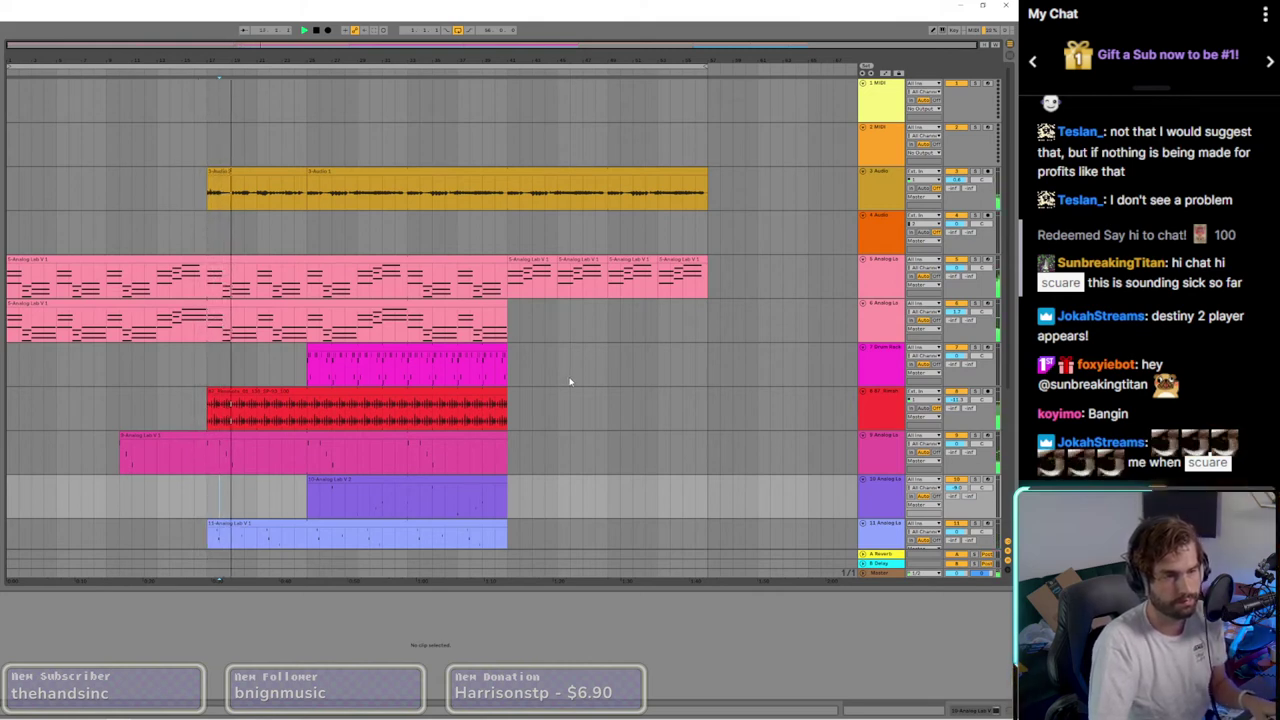
{"action": "scroll", "coordinate": [569, 382], "scroll_direction": "down", "scroll_amount": 5}
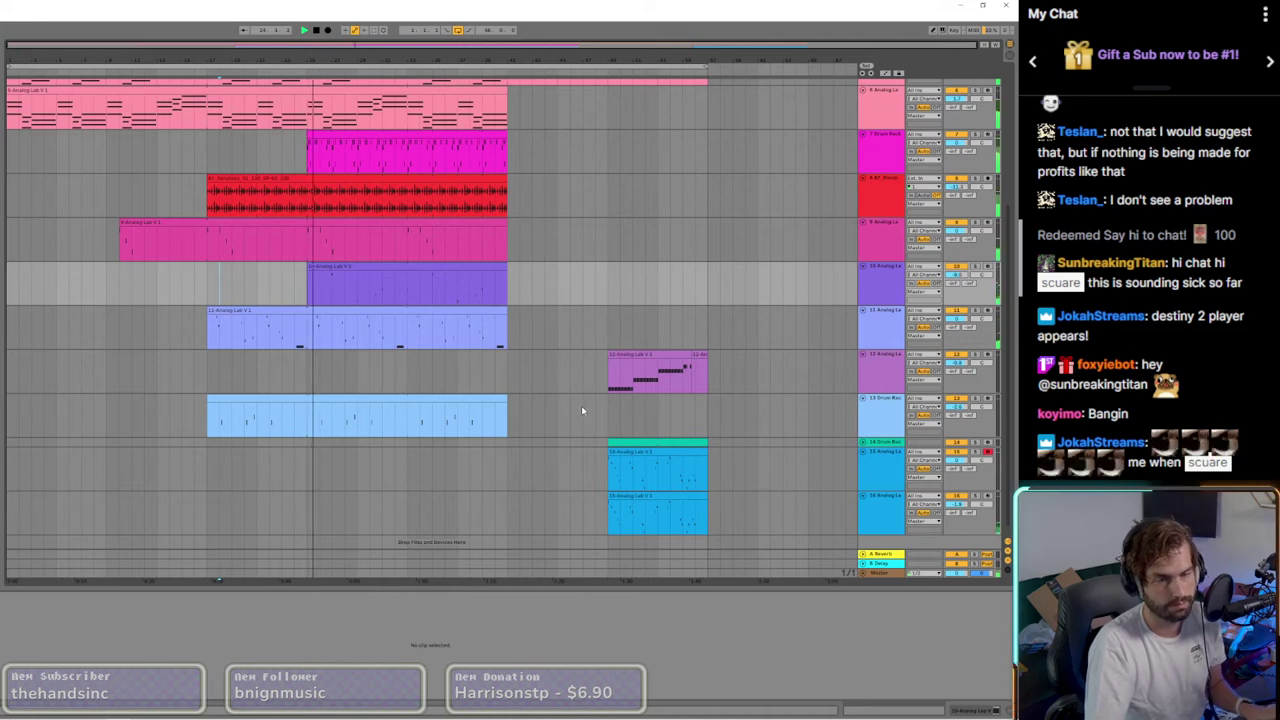
{"action": "scroll", "coordinate": [581, 409], "scroll_direction": "down", "scroll_amount": 1}
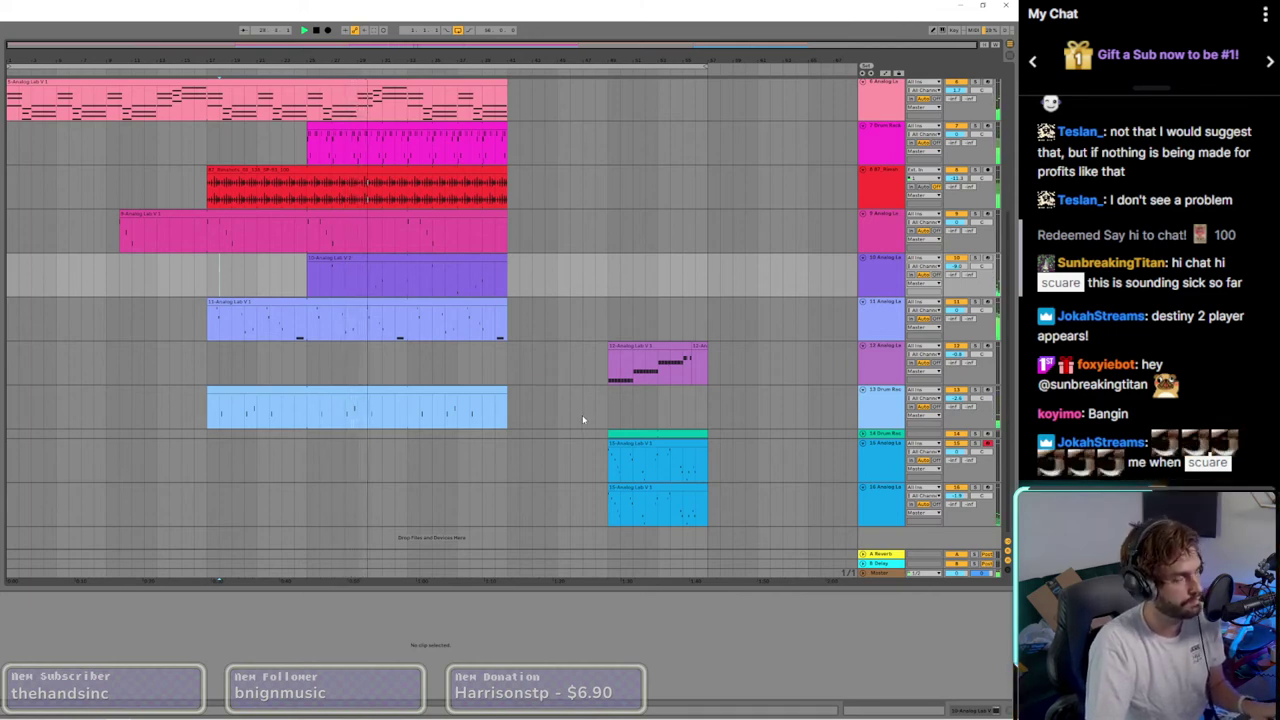
{"action": "scroll", "coordinate": [583, 419], "scroll_direction": "up", "scroll_amount": 2}
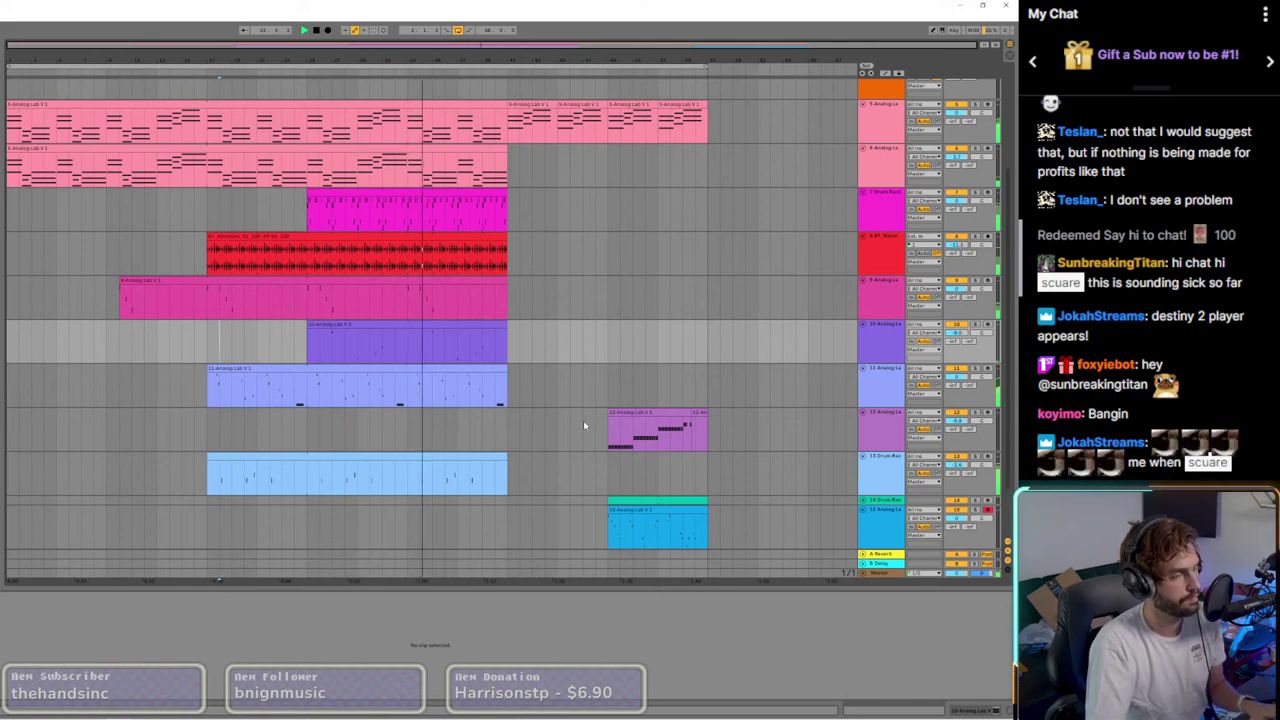
{"action": "scroll", "coordinate": [508, 258], "scroll_direction": "up", "scroll_amount": 2}
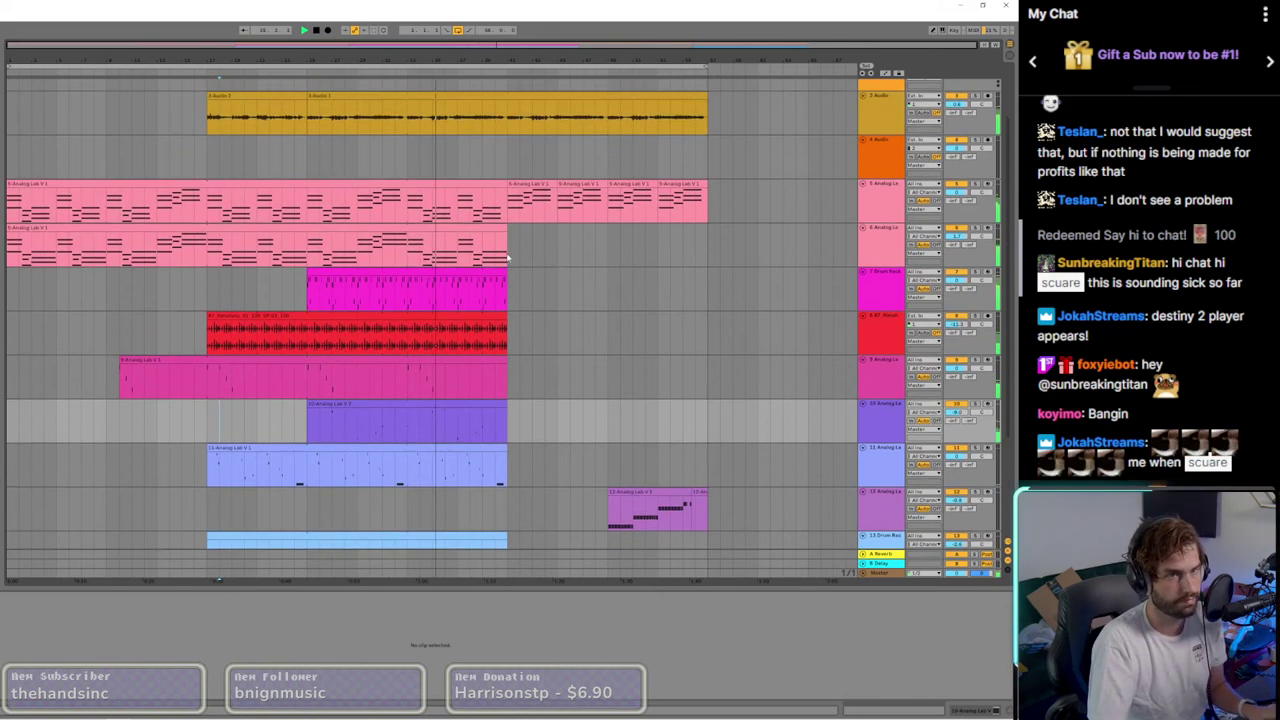
{"action": "scroll", "coordinate": [508, 258], "scroll_direction": "up", "scroll_amount": 2}
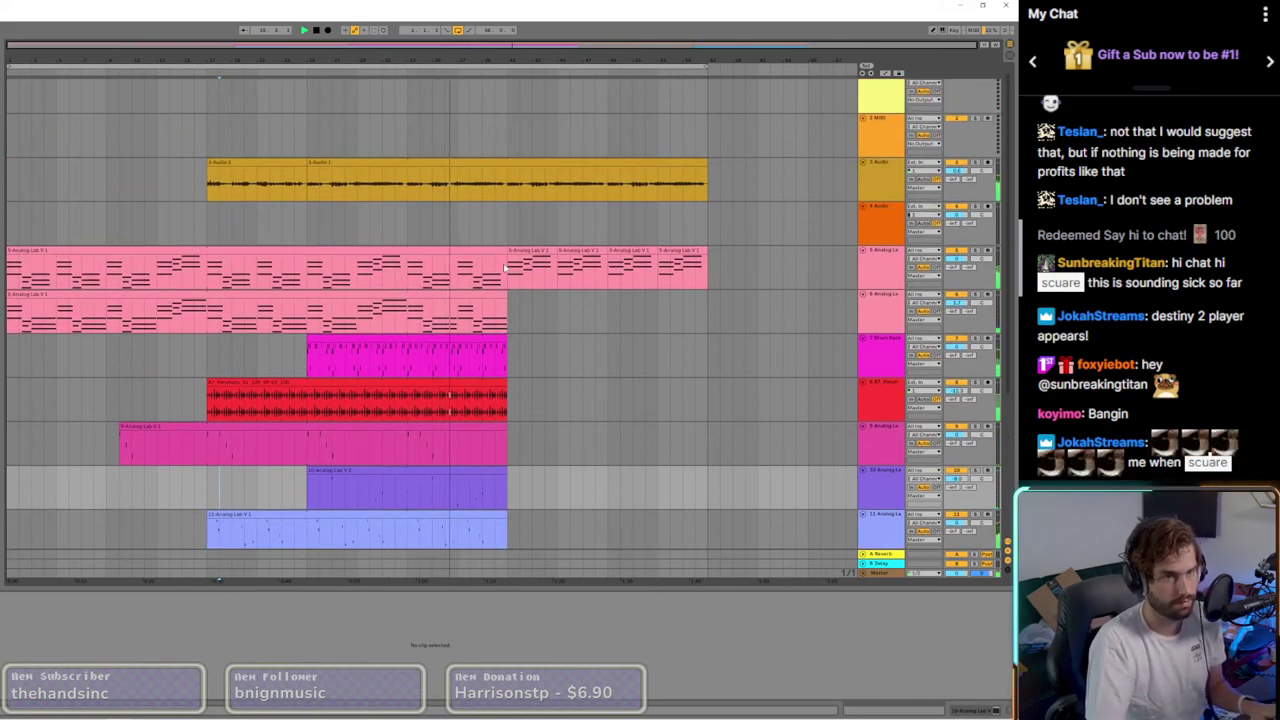
Step: Duplicate audio track 3 together with its vocal clips
{"action": "right_click", "coordinate": [881, 209]}
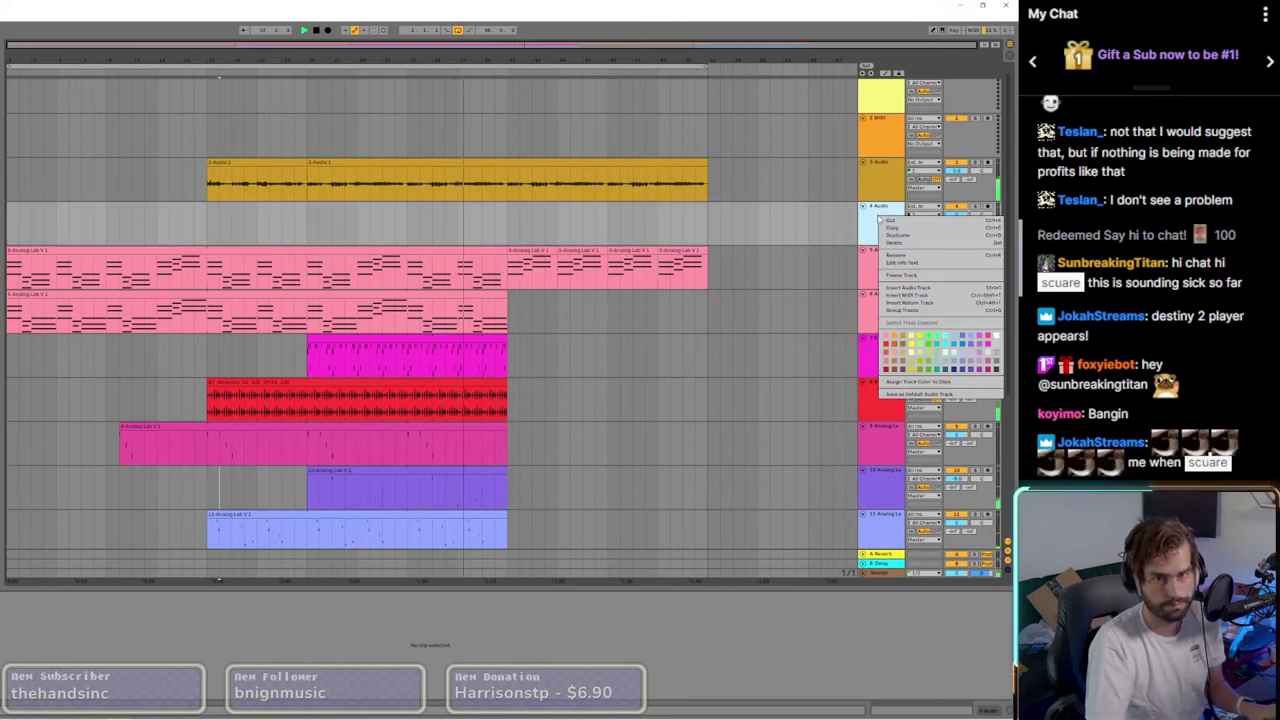
{"action": "right_click", "coordinate": [885, 177]}
{"action": "left_click", "coordinate": [898, 196]}
{"action": "key", "text": "ctrl+d"}
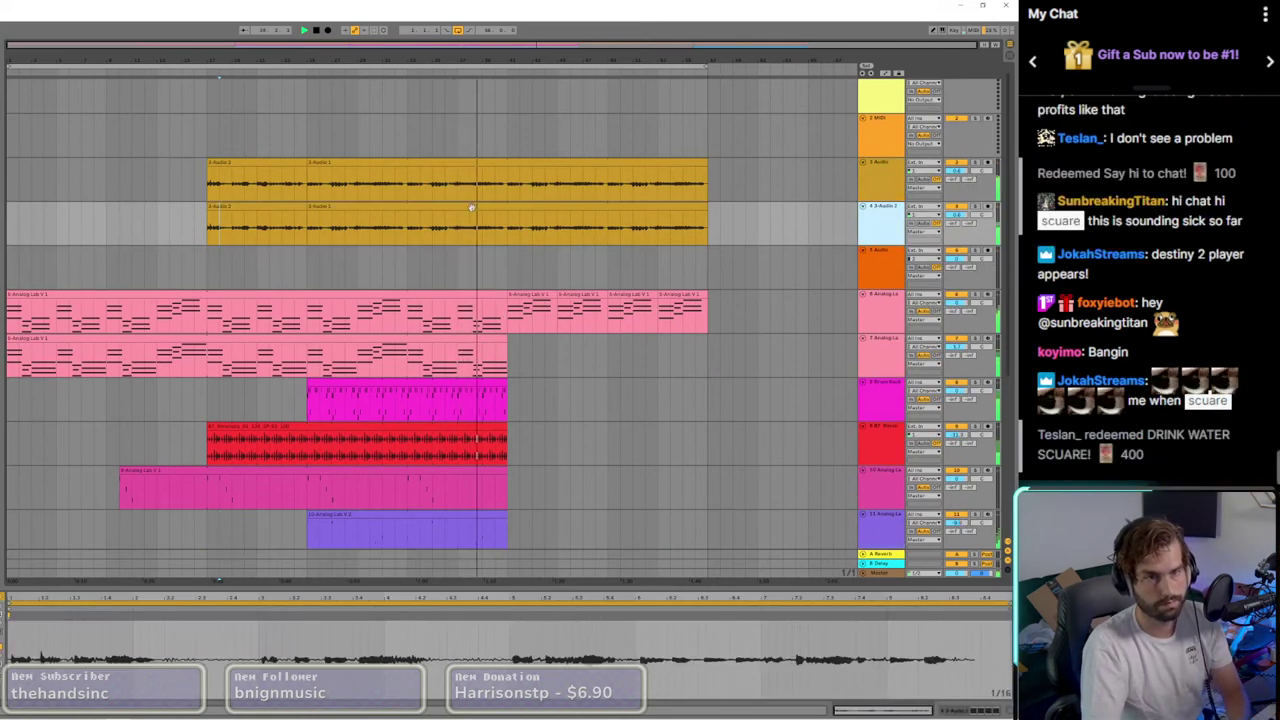
Step: Delete both copied vocal clips from audio track 4
{"action": "left_click", "coordinate": [477, 210]}
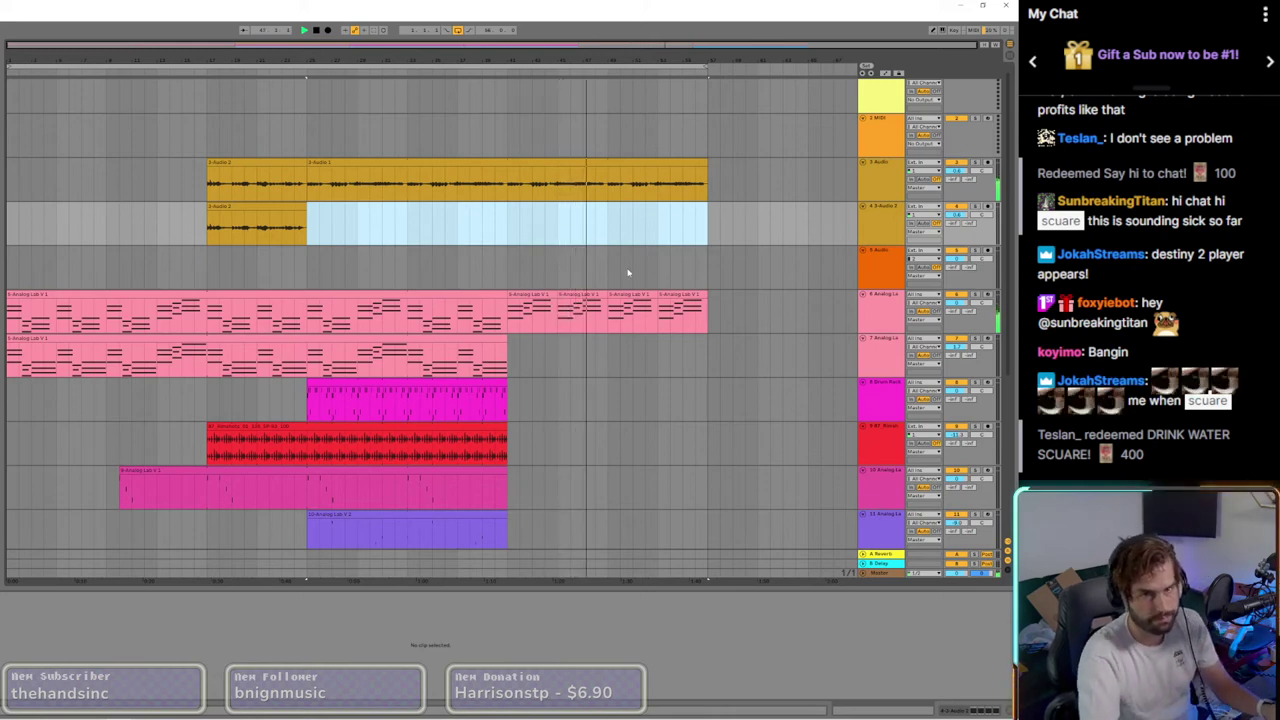
{"action": "left_click", "coordinate": [575, 238]}
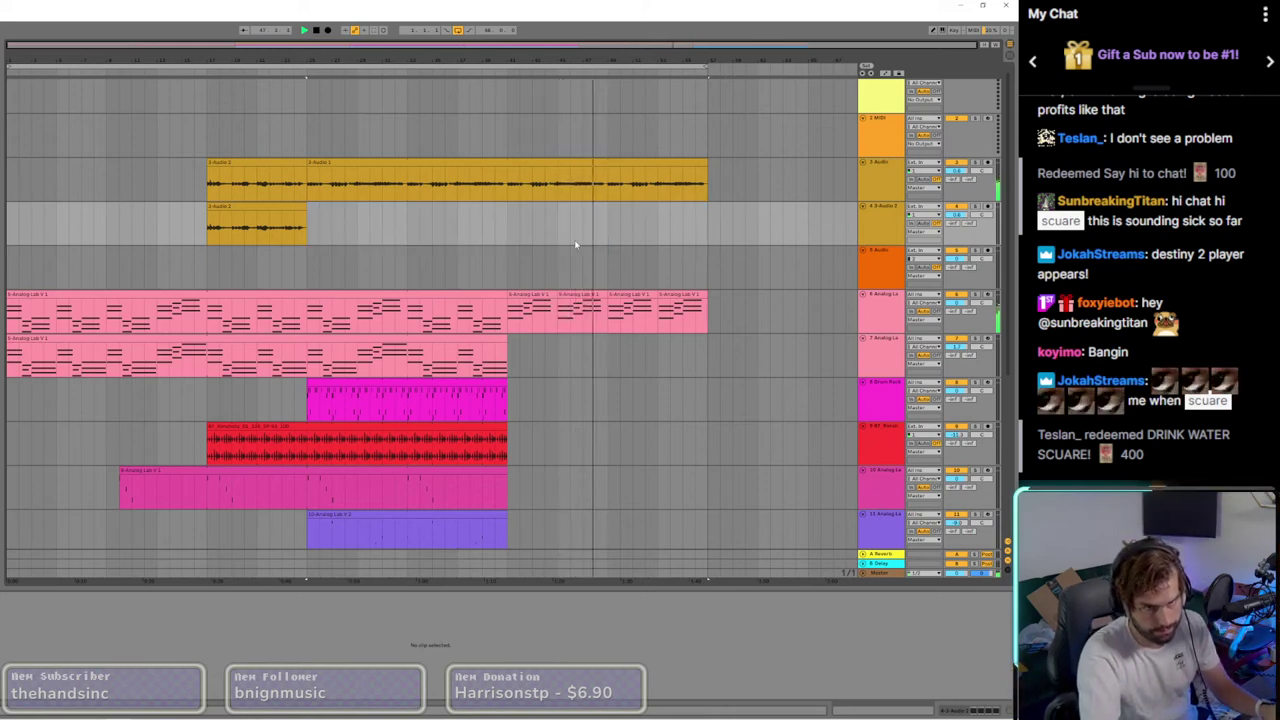
{"action": "left_click", "coordinate": [278, 208]}
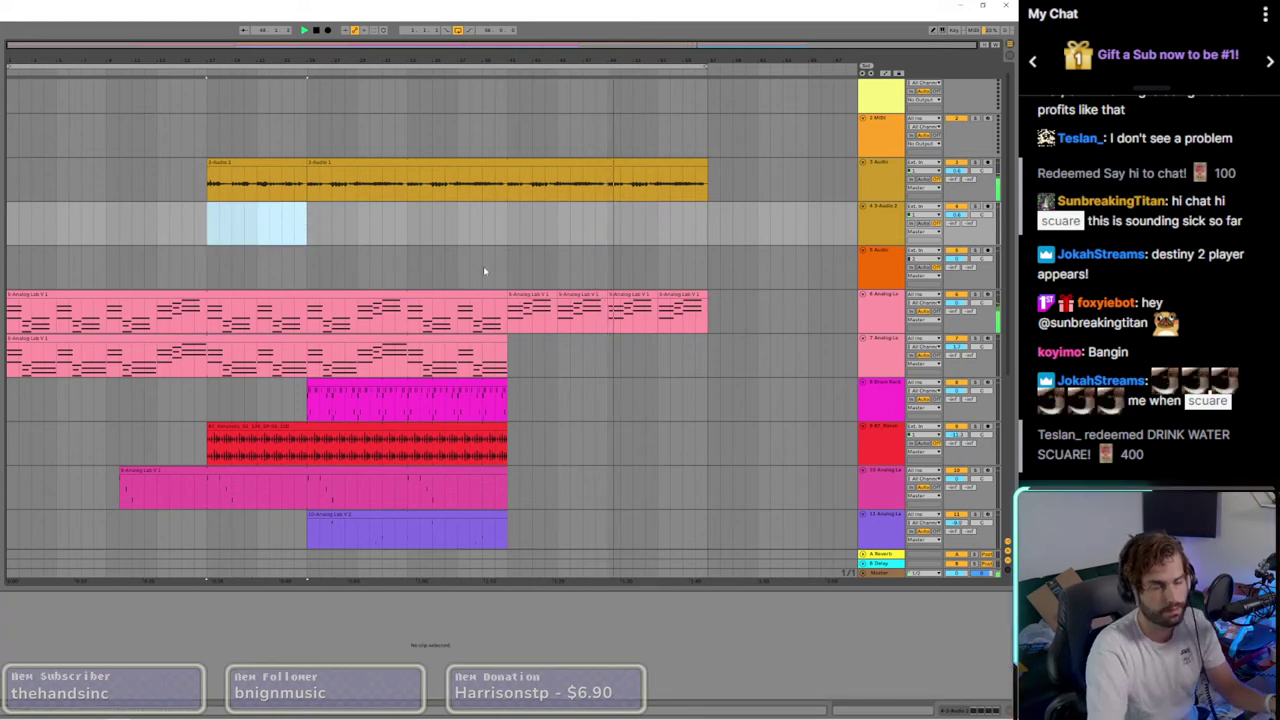
Step: Loop the arrangement's final eight-bar section, duplicate it across all tracks, and extend the loop over both copies
{"action": "scroll", "coordinate": [605, 315], "scroll_direction": "down", "scroll_amount": 5}
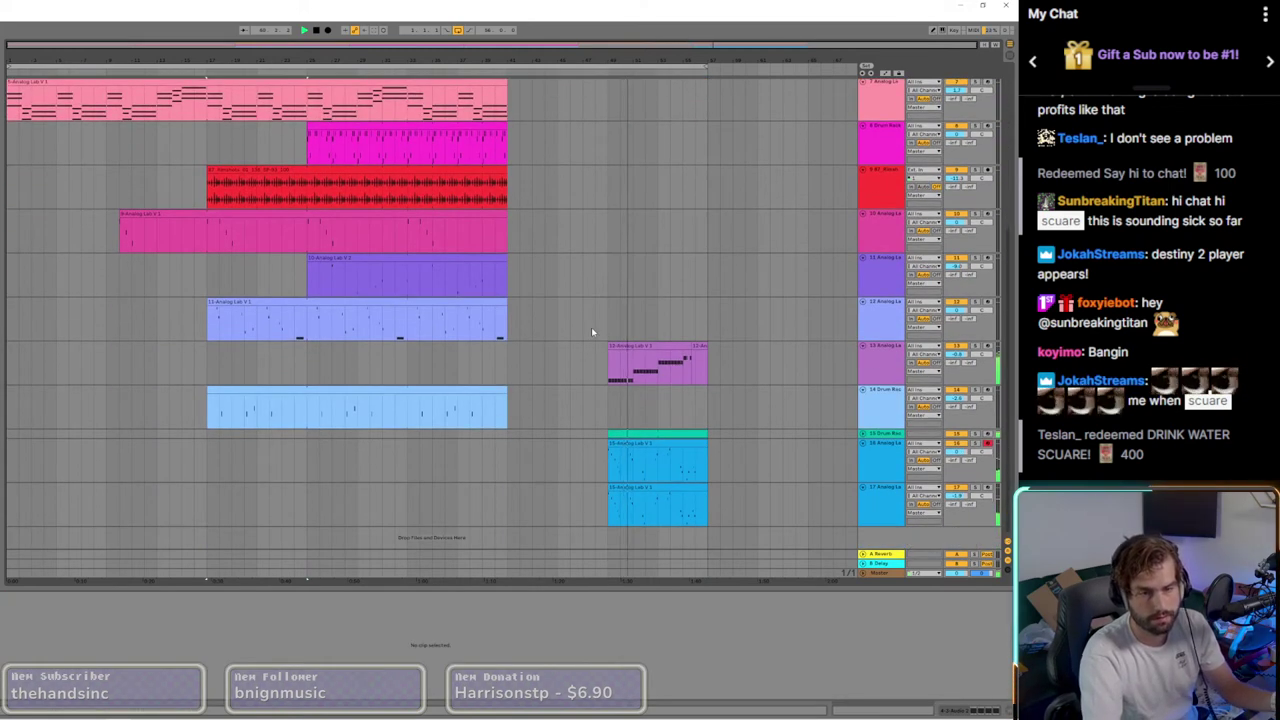
{"action": "scroll", "coordinate": [631, 329], "scroll_direction": "up", "scroll_amount": 5}
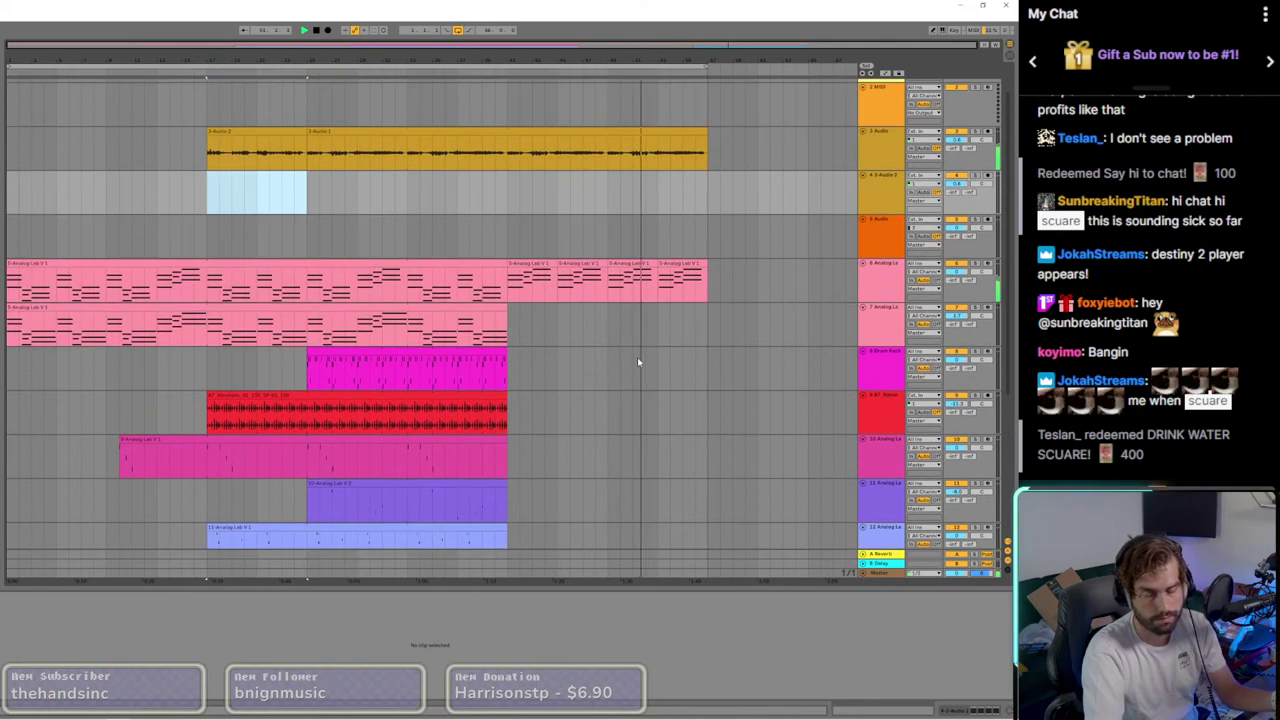
{"action": "scroll", "coordinate": [637, 357], "scroll_direction": "up", "scroll_amount": 1}
{"action": "scroll", "coordinate": [648, 457], "scroll_direction": "down", "scroll_amount": 1}
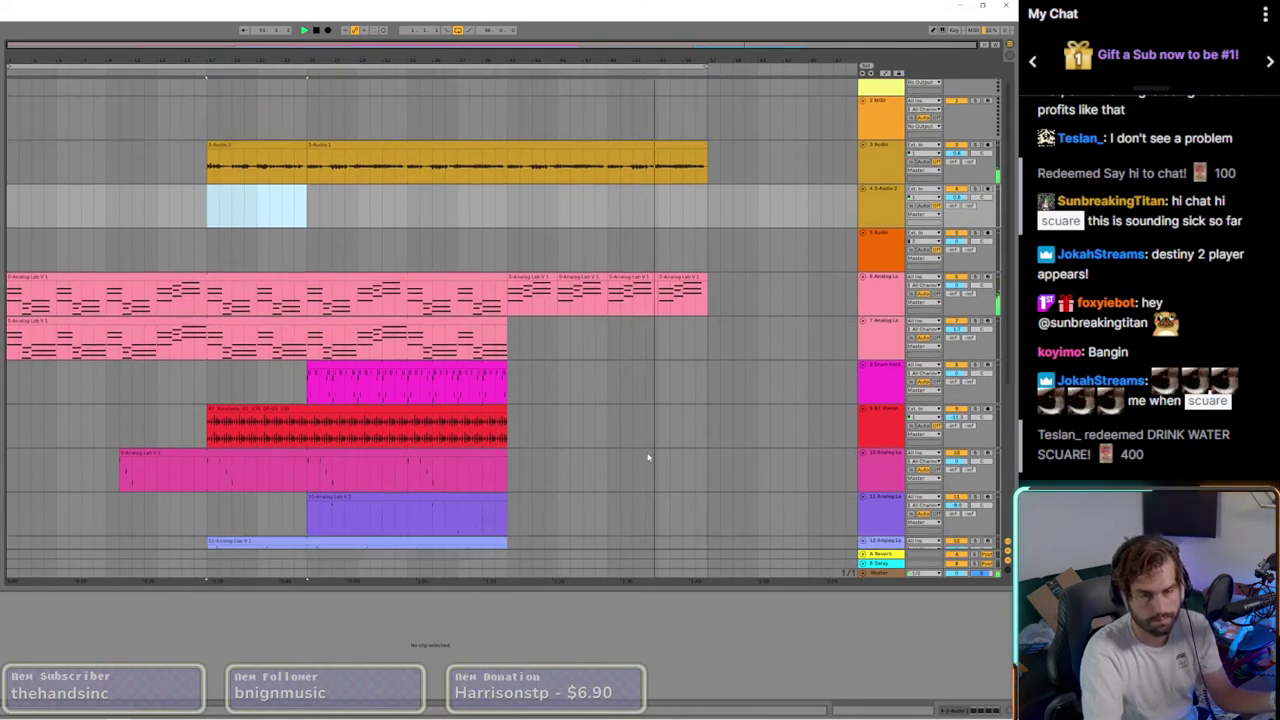
{"action": "scroll", "coordinate": [642, 440], "scroll_direction": "down", "scroll_amount": 5}
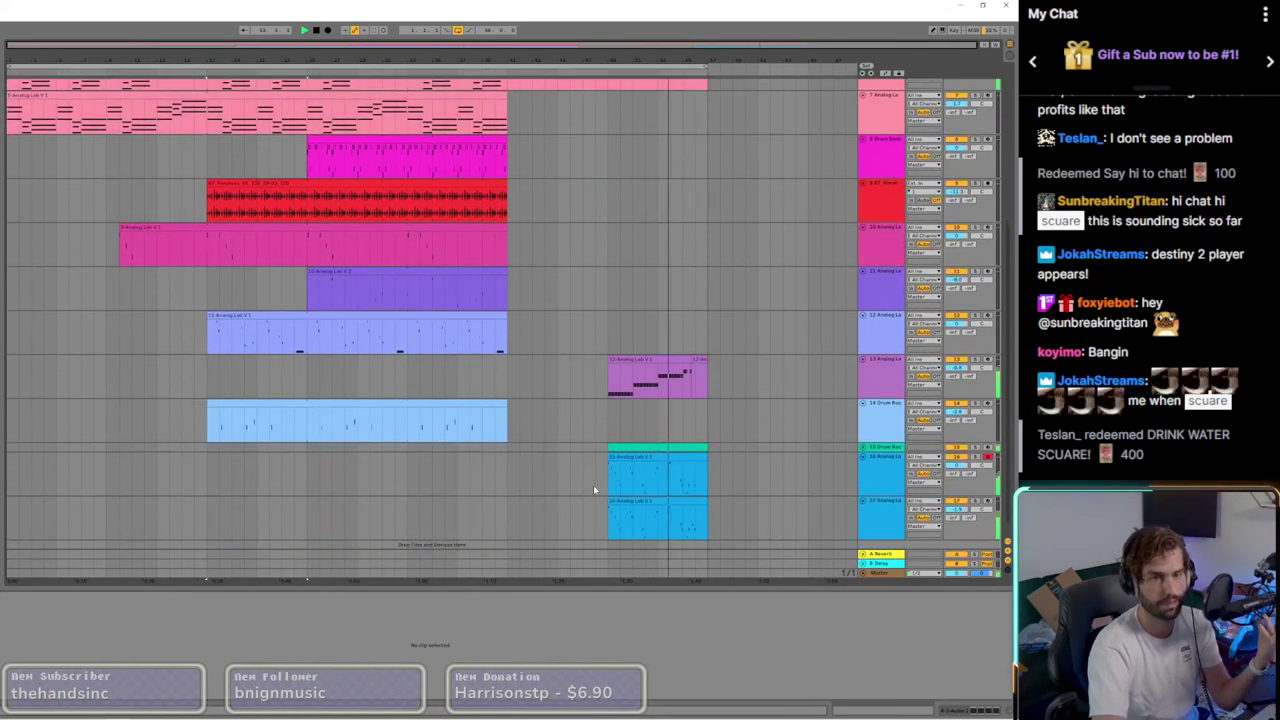
{"action": "scroll", "coordinate": [622, 435], "scroll_direction": "up", "scroll_amount": 5}
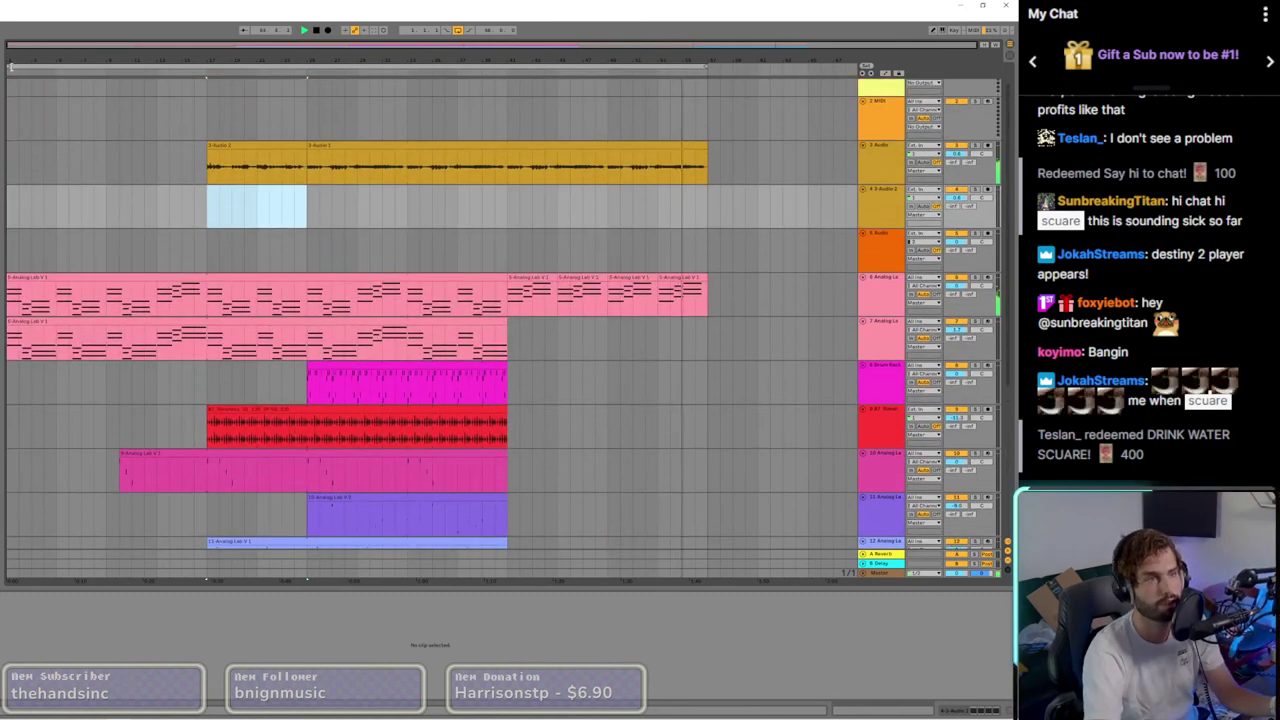
{"action": "left_click_drag", "start_coordinate": [11, 67], "coordinate": [736, 164]}
{"action": "left_click", "coordinate": [632, 66]}
{"action": "left_click_drag", "start_coordinate": [707, 66], "coordinate": [807, 66]}
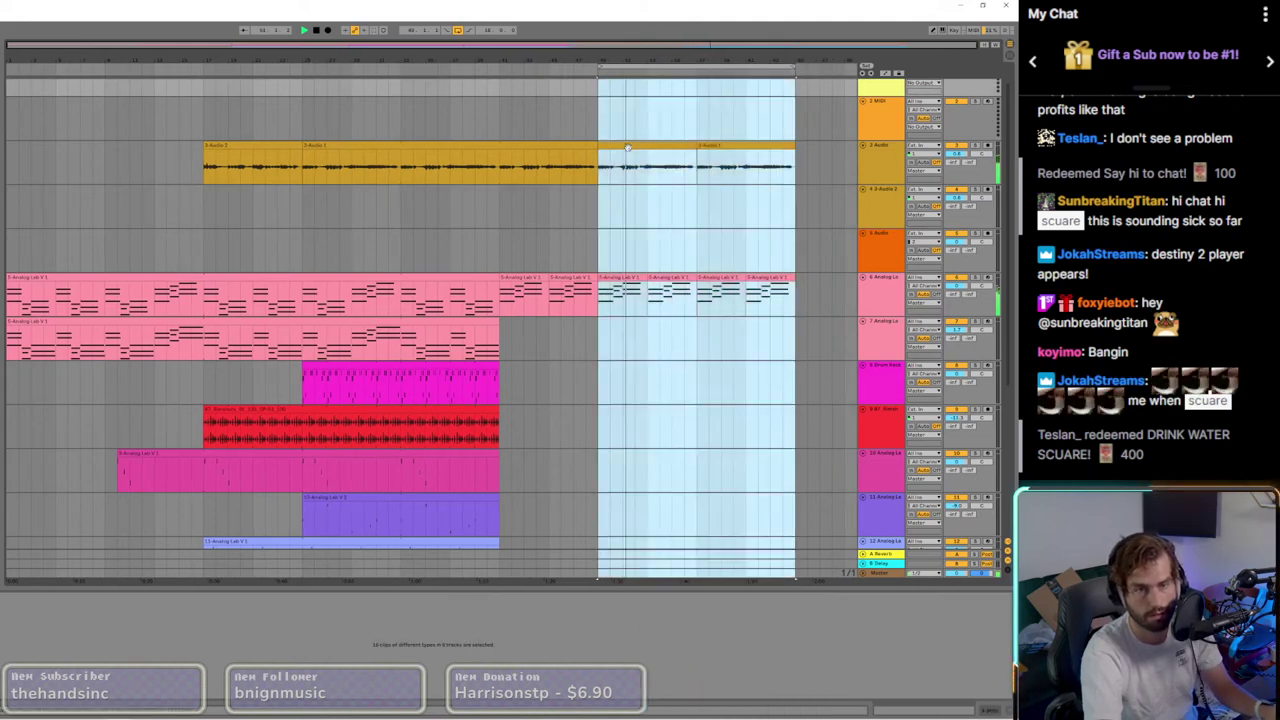
Step: Duplicate the selected 16 bars across all tracks so the new section has four consecutive repeats
{"action": "key", "text": "ctrl+d"}
{"action": "left_click_drag", "start_coordinate": [822, 160], "coordinate": [822, 160]}
{"action": "key", "text": "minus"}
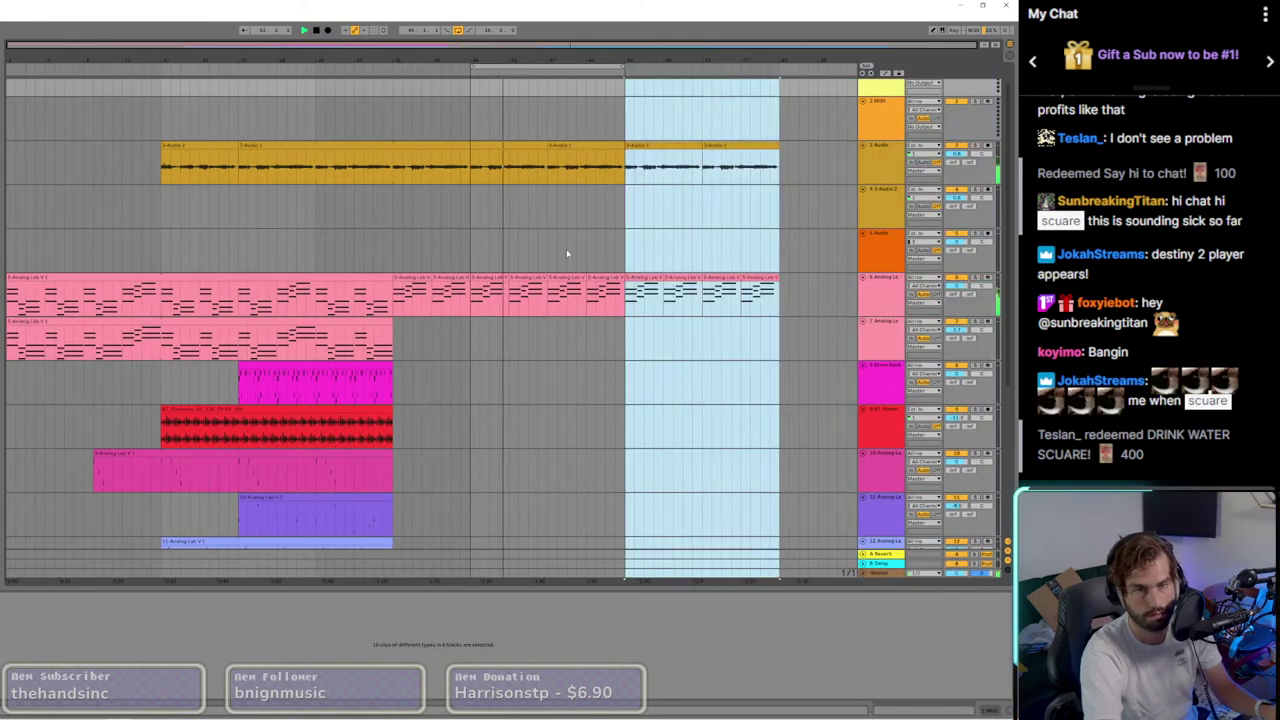
Step: Delete the first repeat's clips on synth tracks 16 and 17
{"action": "left_click", "coordinate": [618, 67]}
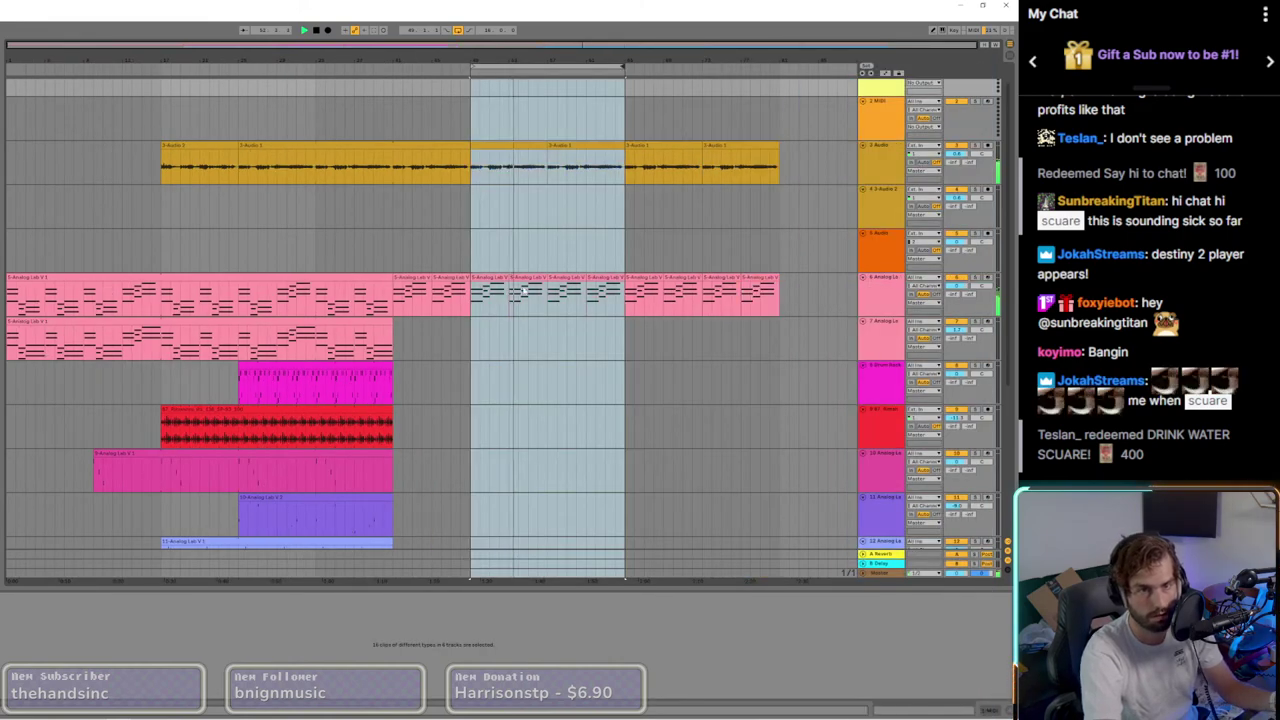
{"action": "scroll", "coordinate": [498, 325], "scroll_direction": "down", "scroll_amount": 5}
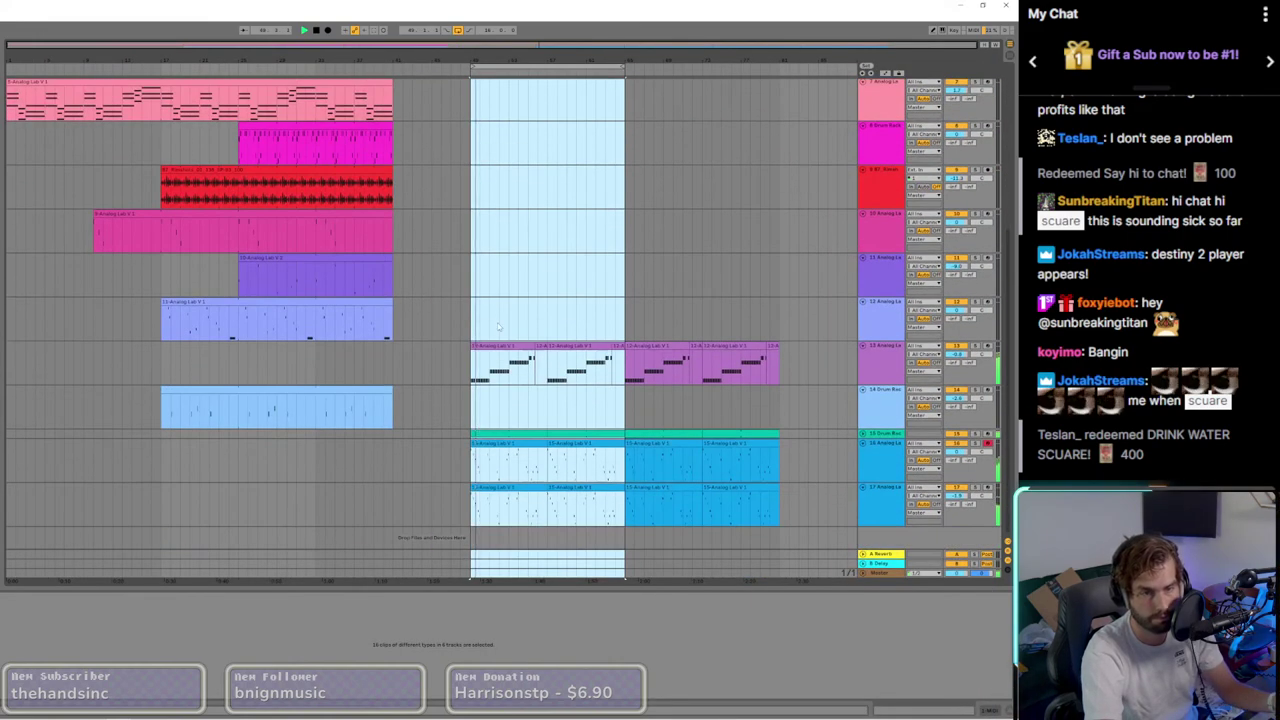
{"action": "left_click_drag", "start_coordinate": [494, 443], "coordinate": [500, 488]}
{"action": "key", "text": "Delete"}
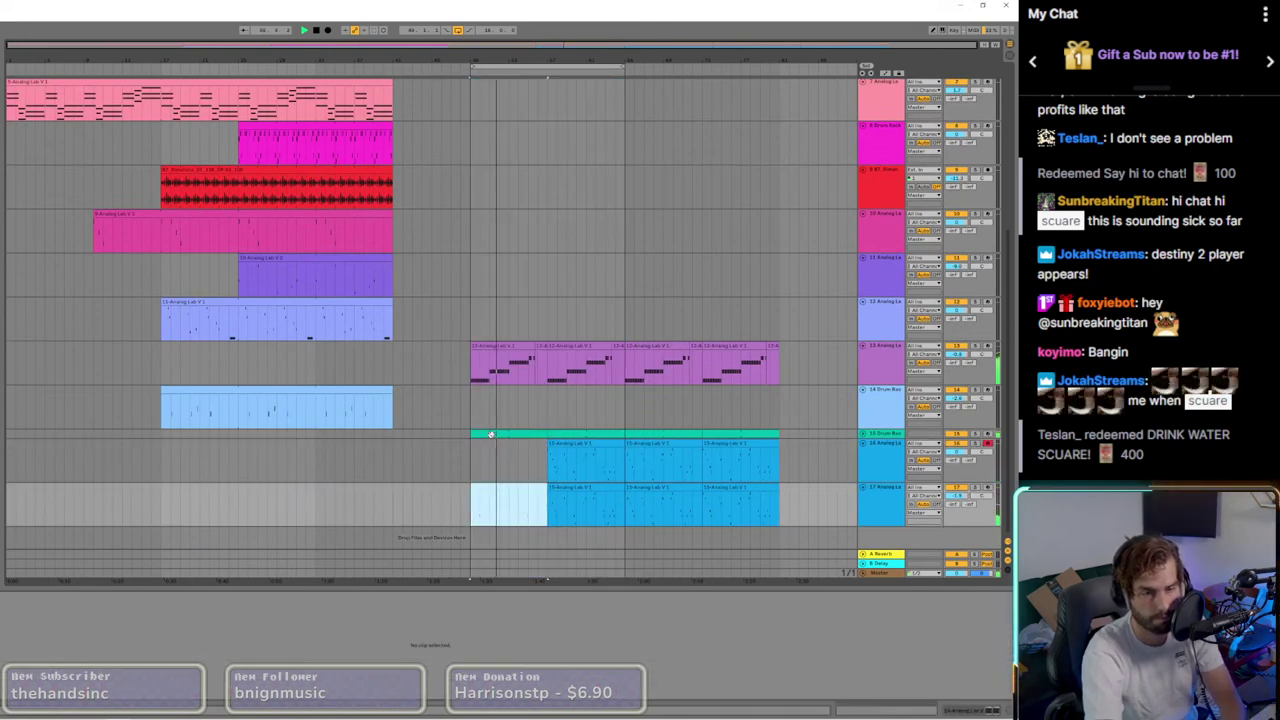
Step: Try removing the first repeat's drum clip on track 15 and its two melody clips on track 13
{"action": "left_click", "coordinate": [491, 434]}
{"action": "key", "text": "Delete"}
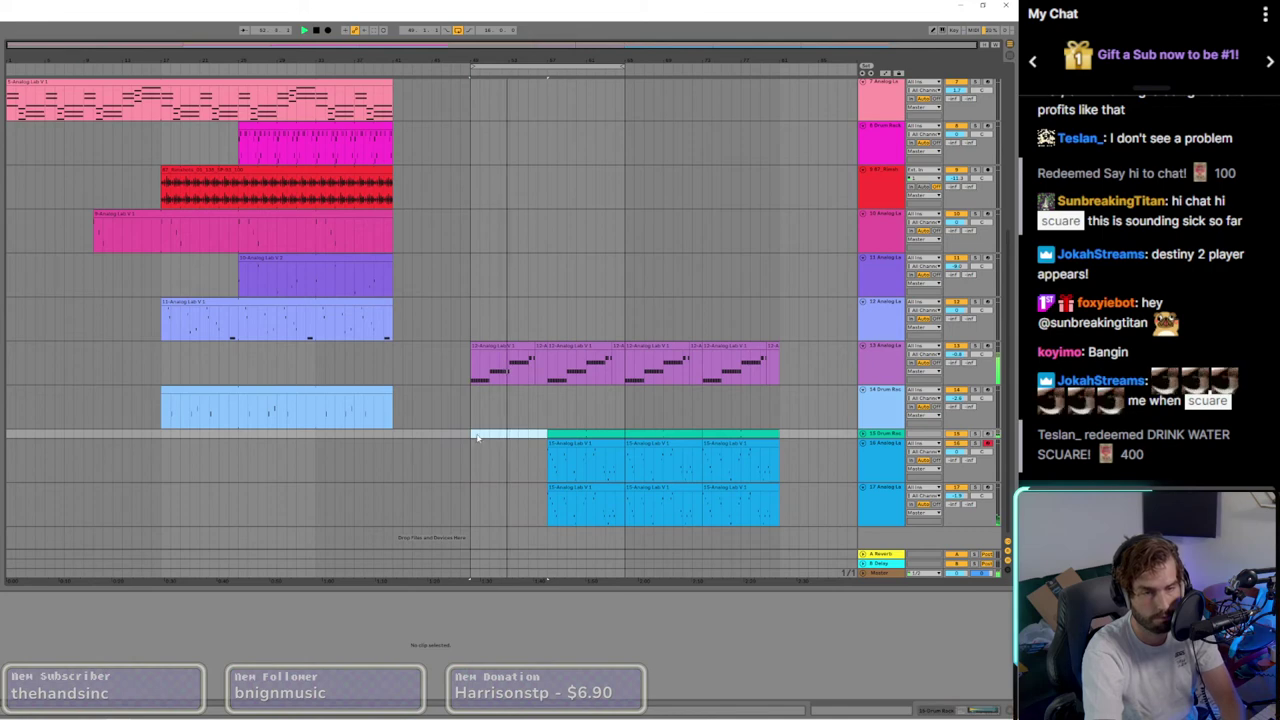
{"action": "left_click", "coordinate": [497, 365]}
{"action": "key", "text": "Delete"}
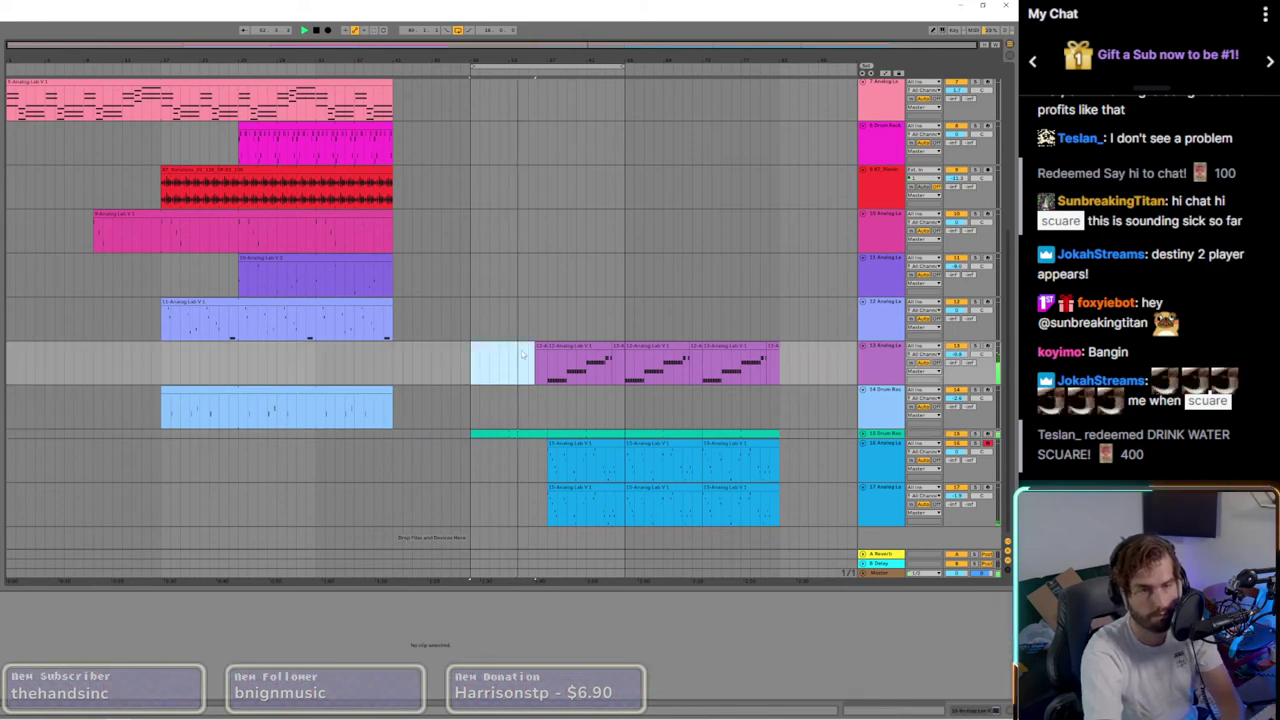
{"action": "left_click", "coordinate": [539, 348]}
{"action": "key", "text": "Delete"}
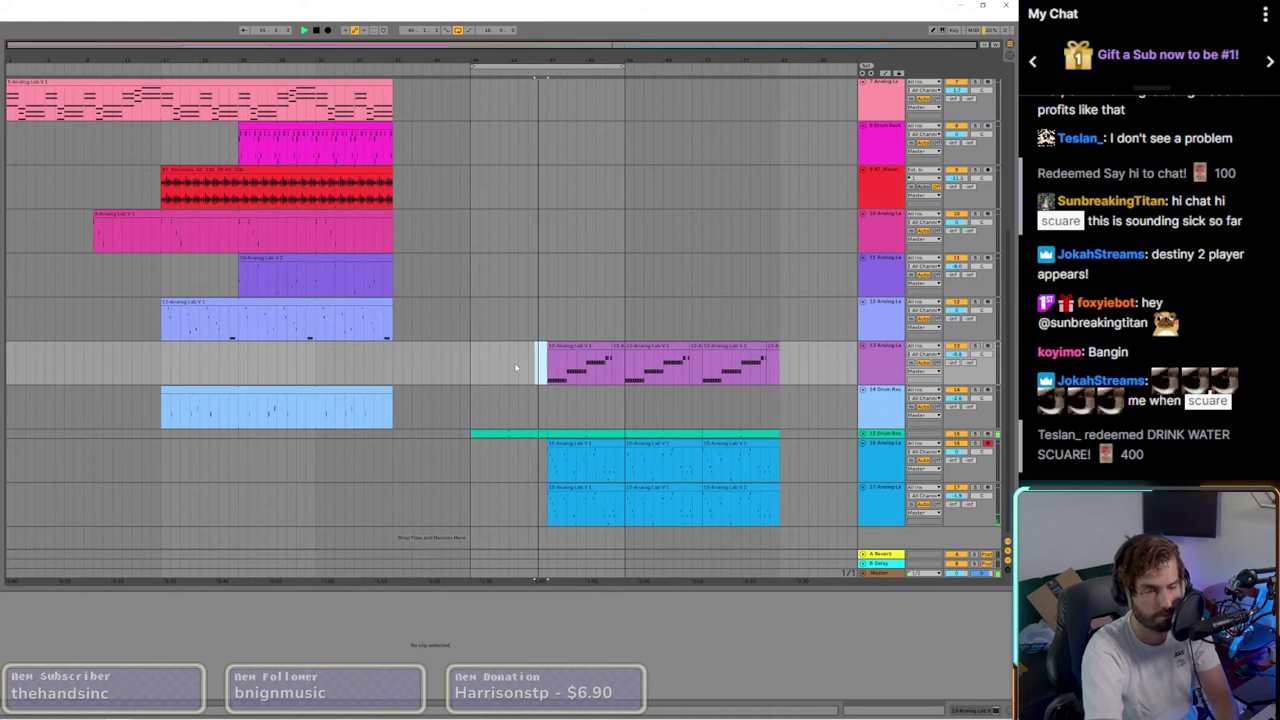
Step: Delete the second repeat's clips on synth tracks 16 and 17
{"action": "left_click", "coordinate": [556, 447]}
{"action": "key", "text": "Delete"}
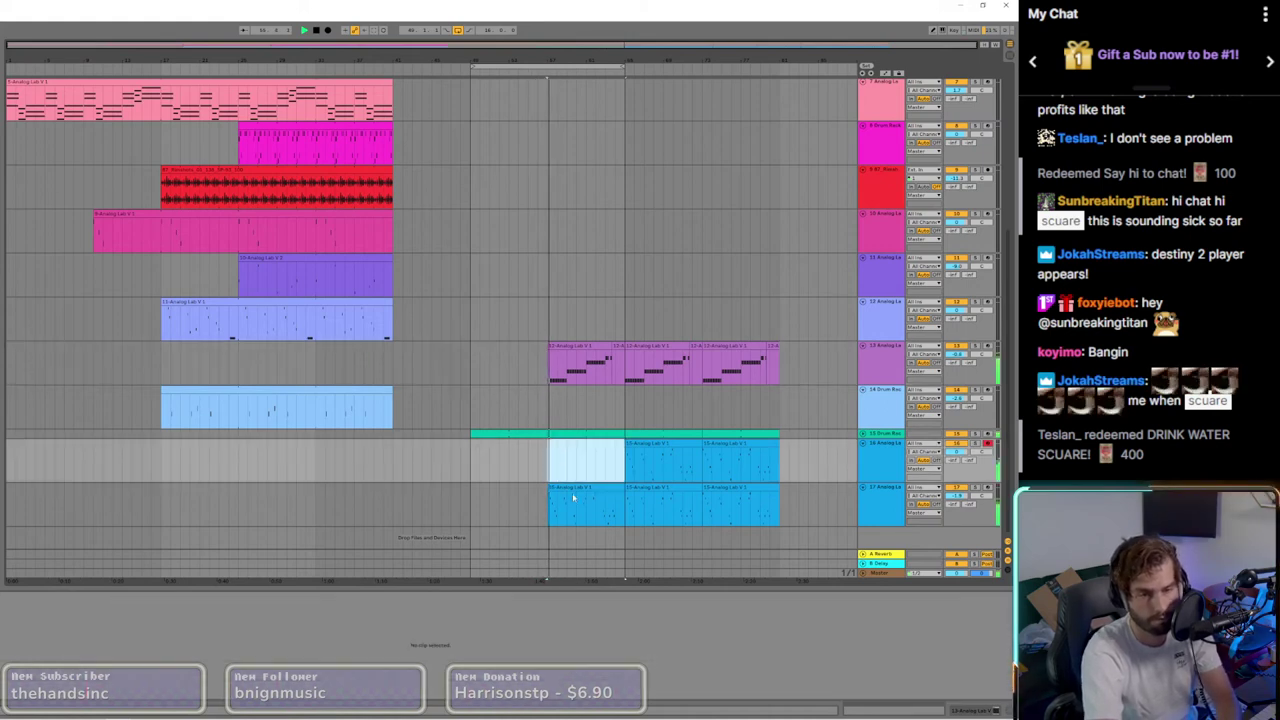
{"action": "left_click", "coordinate": [565, 488]}
{"action": "key", "text": "Delete"}
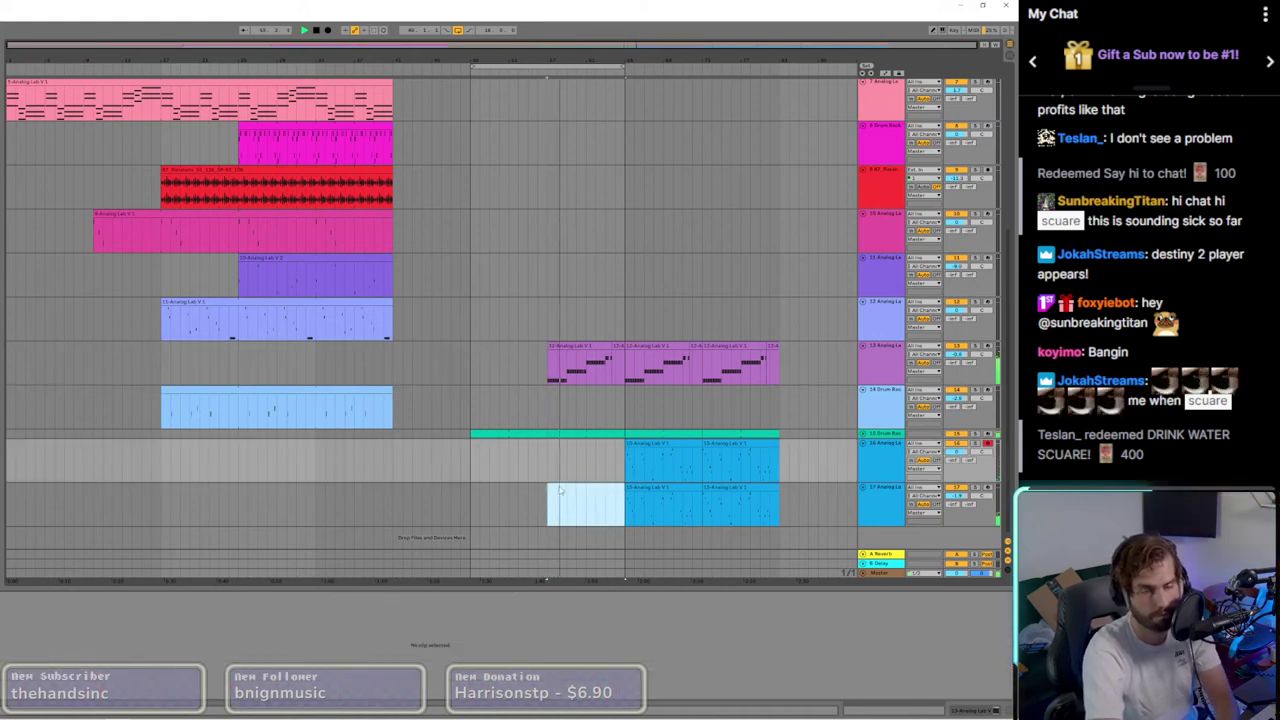
Step: Restore the first repeat's main melody clip on track 13 and delete the first drum clip on track 15
{"action": "left_click_drag", "start_coordinate": [560, 490], "coordinate": [496, 360]}
{"action": "left_click", "coordinate": [495, 435]}
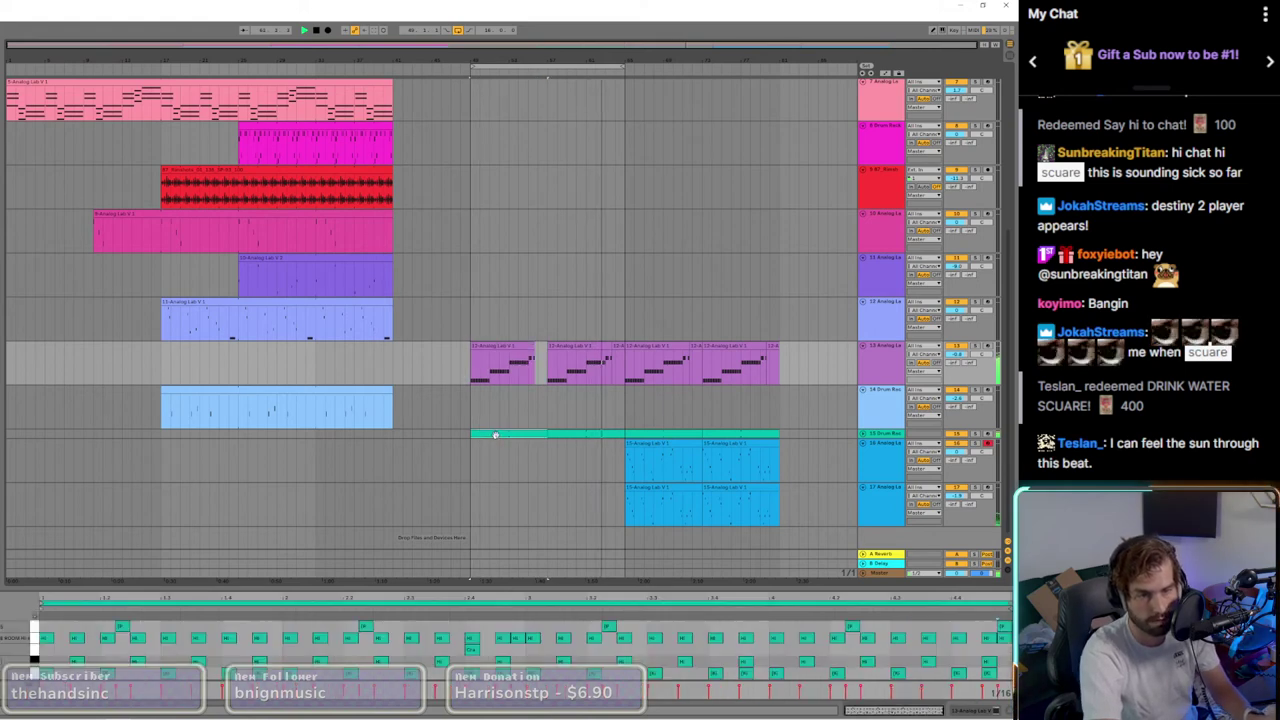
{"action": "key", "text": "Delete"}
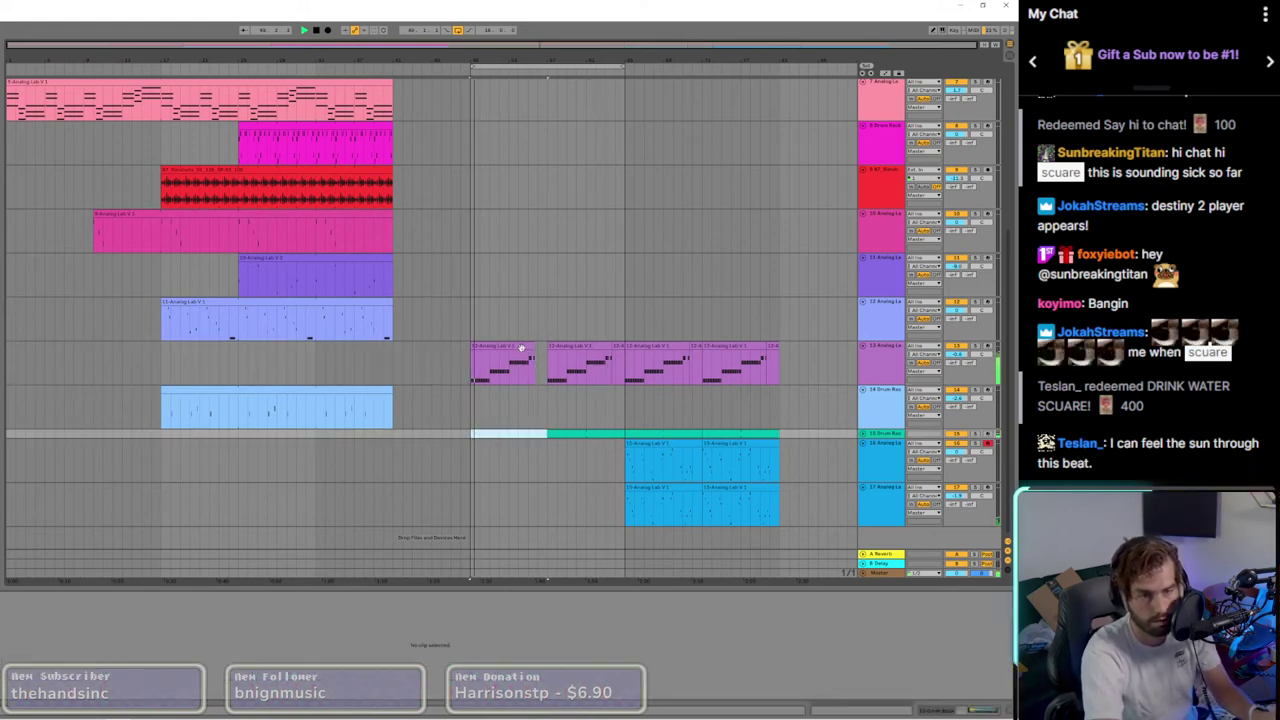
Step: Extend each of the four main melody clips on track 13 to the end of its repeat, covering the short trailing clips
{"action": "left_click", "coordinate": [519, 352]}
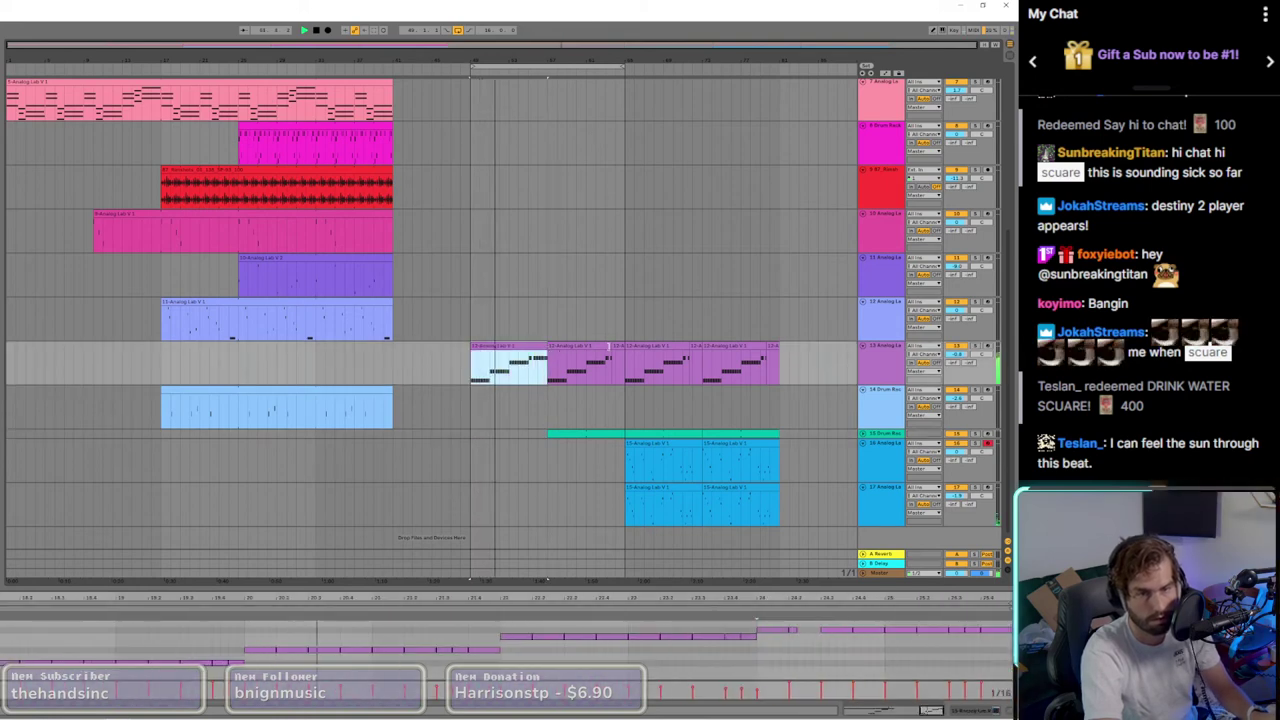
{"action": "key", "text": "Right"}
{"action": "key", "text": "Right"}
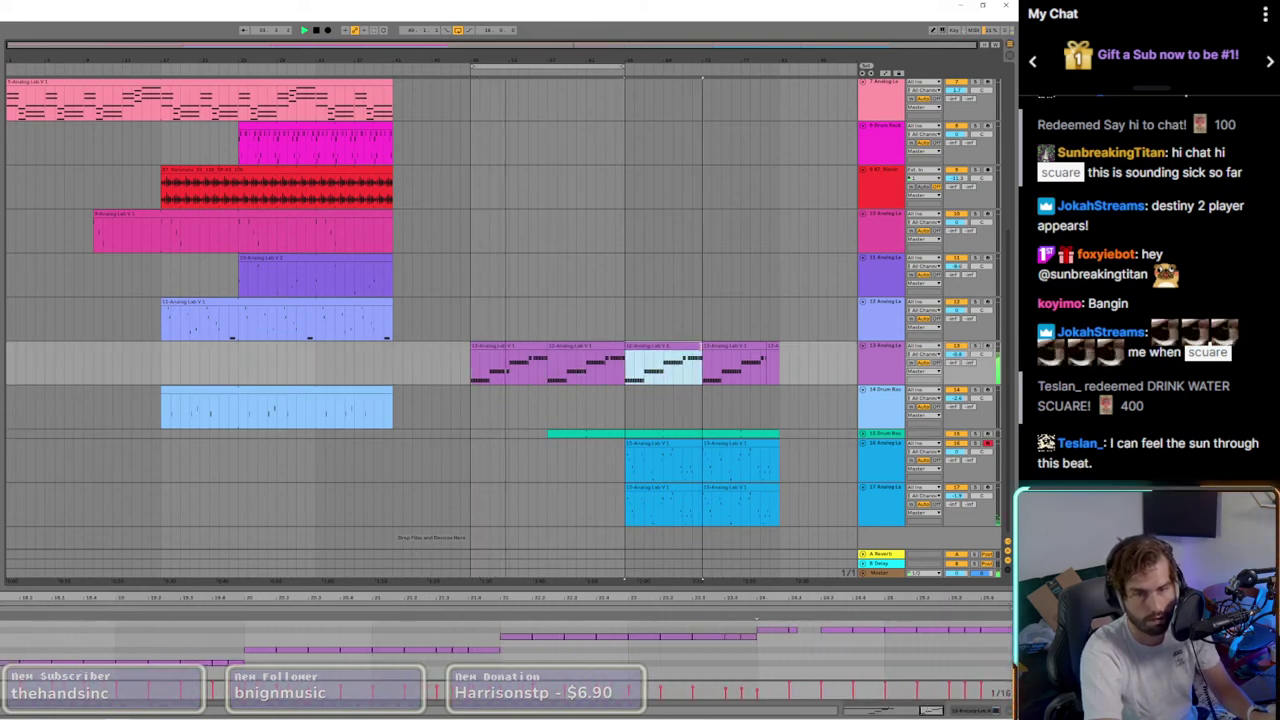
{"action": "key", "text": "Right"}
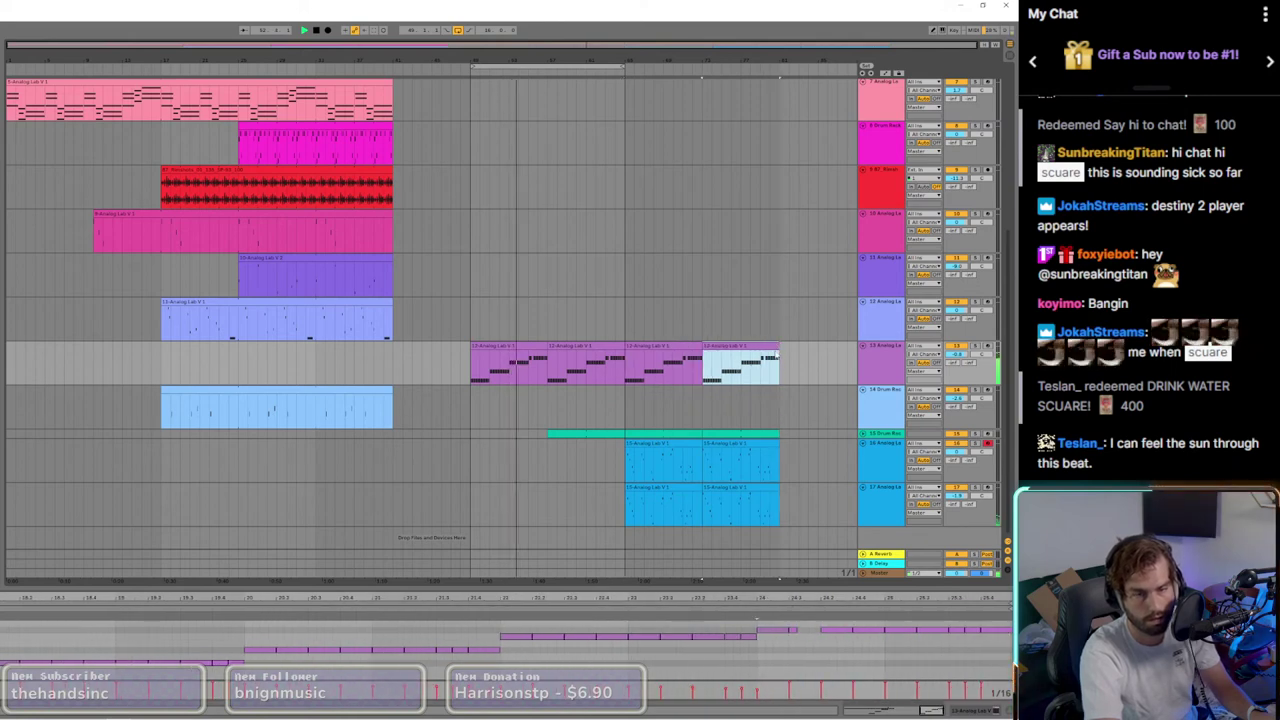
Step: Play back the second repeat and show the devices of the drum rack on track 15
{"action": "scroll", "coordinate": [511, 487], "scroll_direction": "up", "scroll_amount": 5}
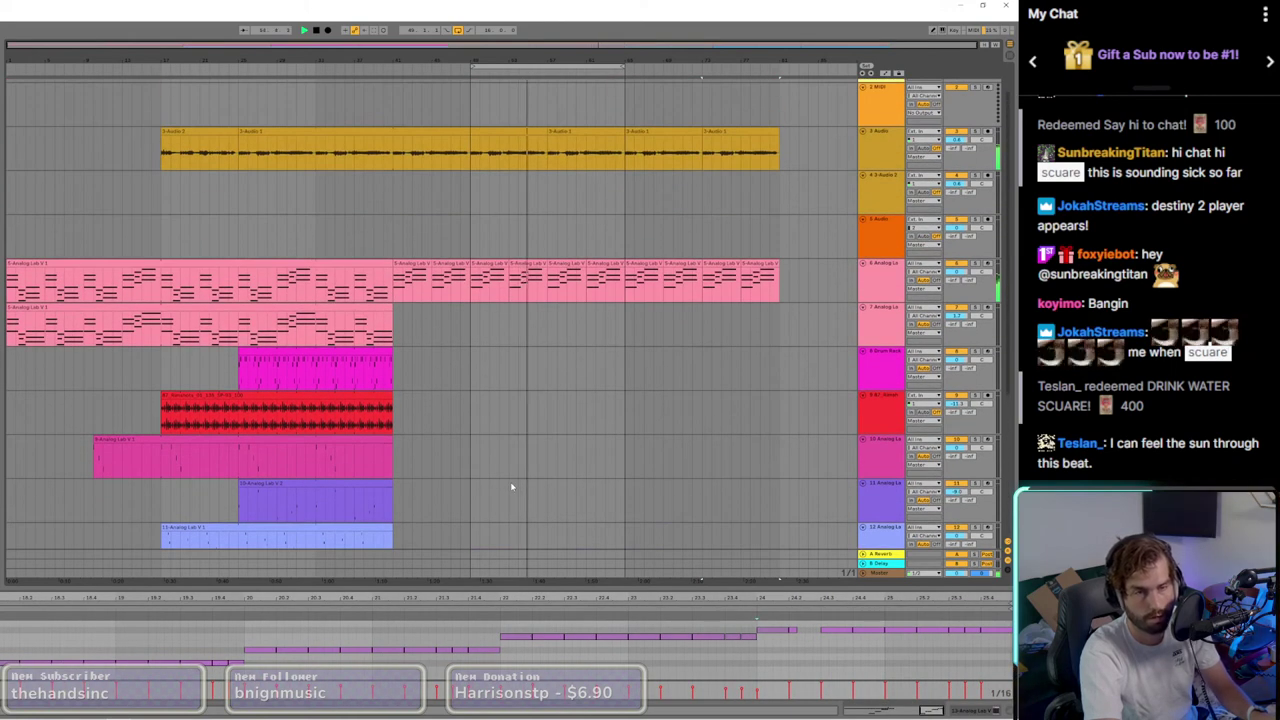
{"action": "scroll", "coordinate": [518, 495], "scroll_direction": "down", "scroll_amount": 3}
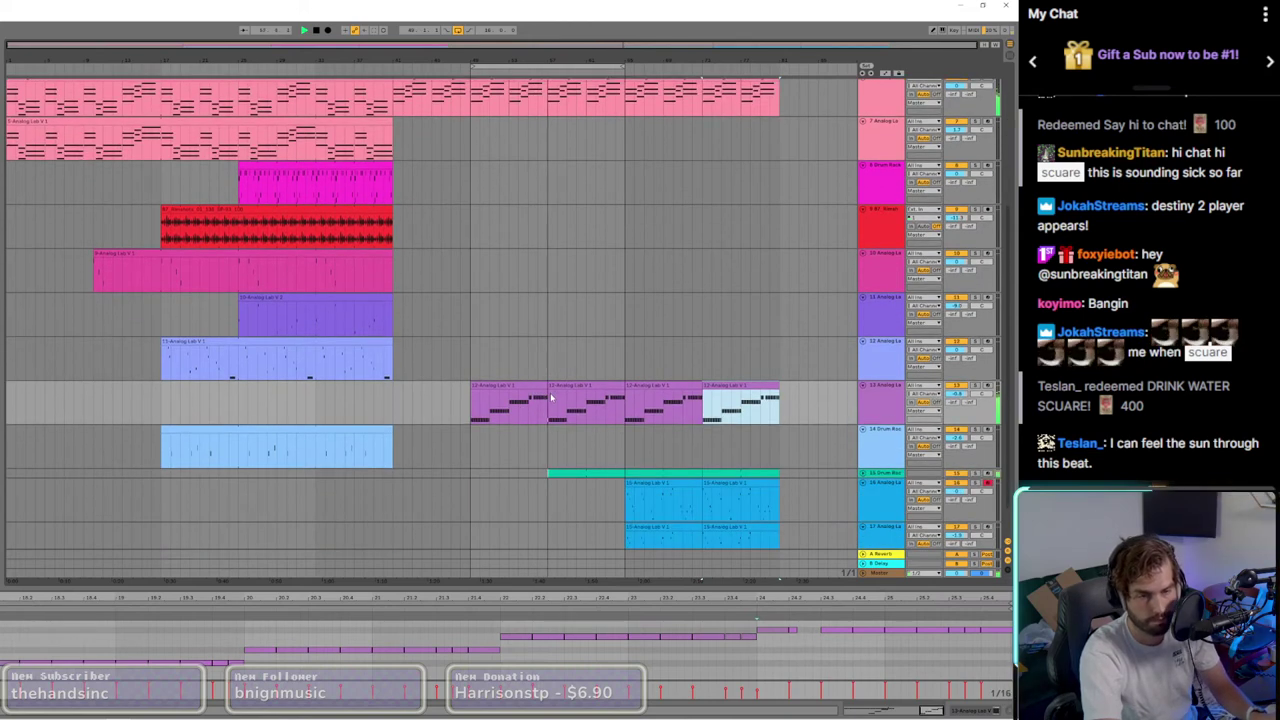
{"action": "left_click", "coordinate": [562, 474]}
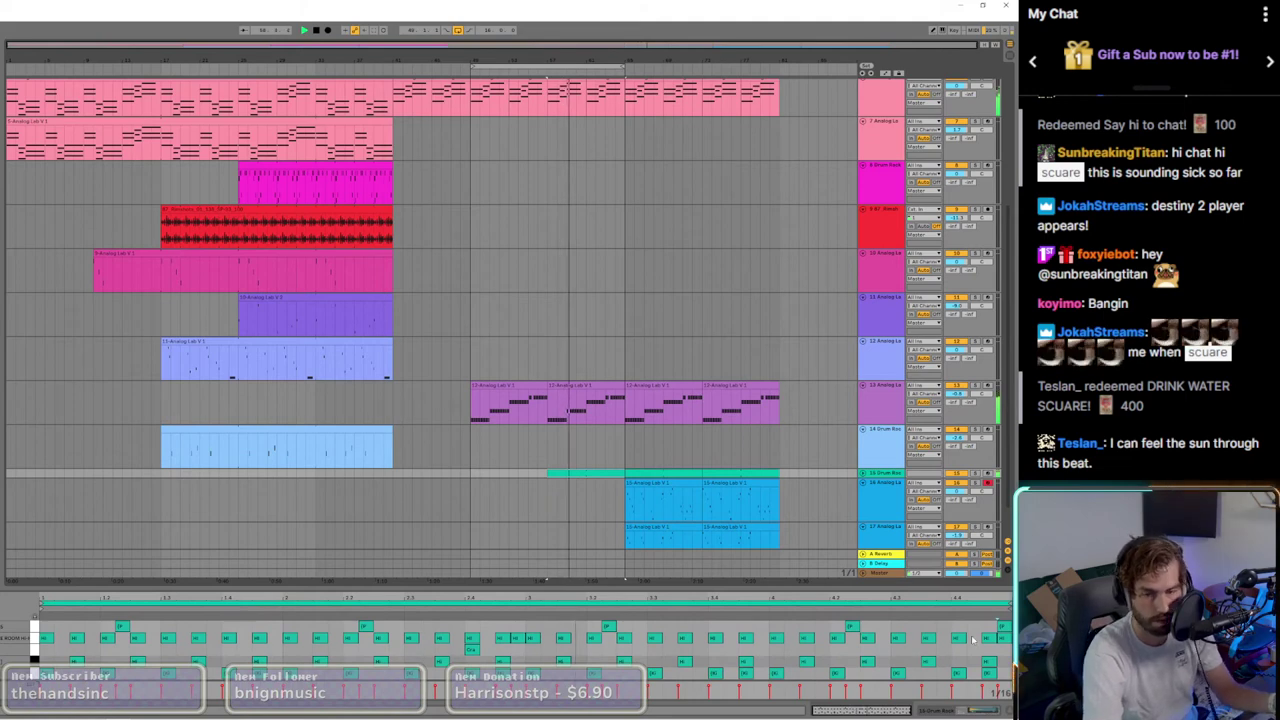
{"action": "left_click", "coordinate": [955, 710]}
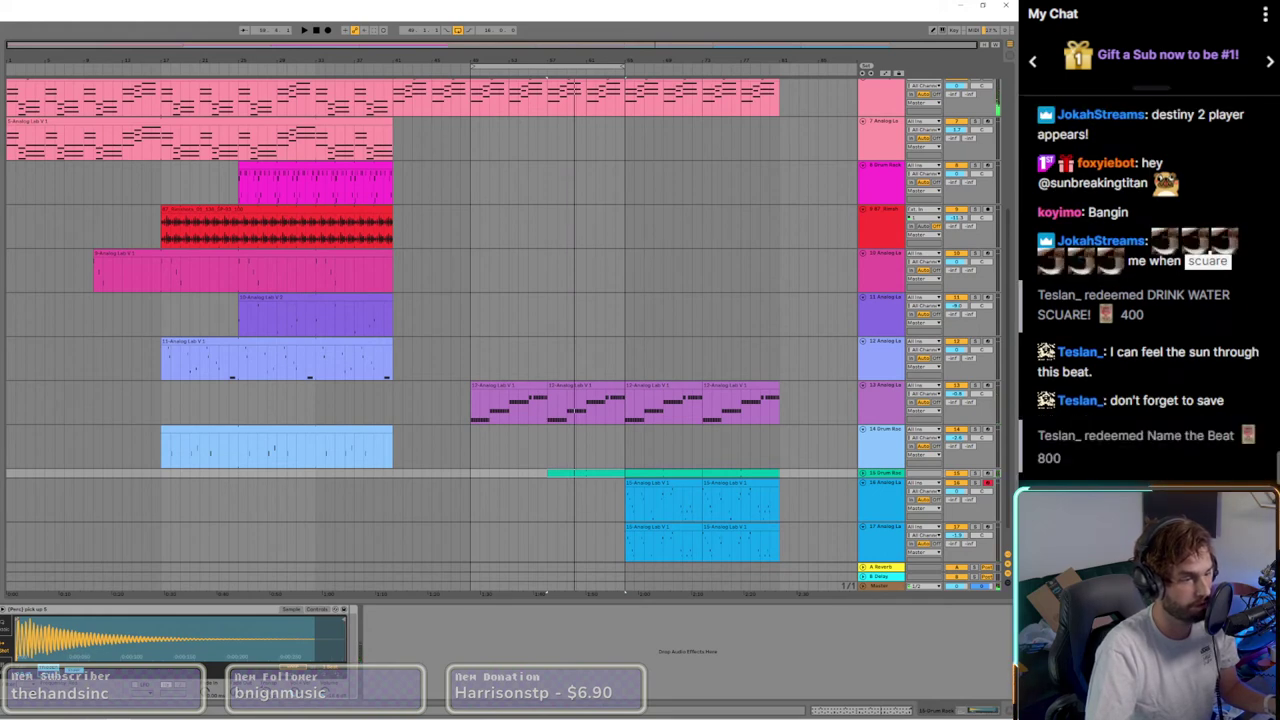
{"action": "key", "text": "space"}
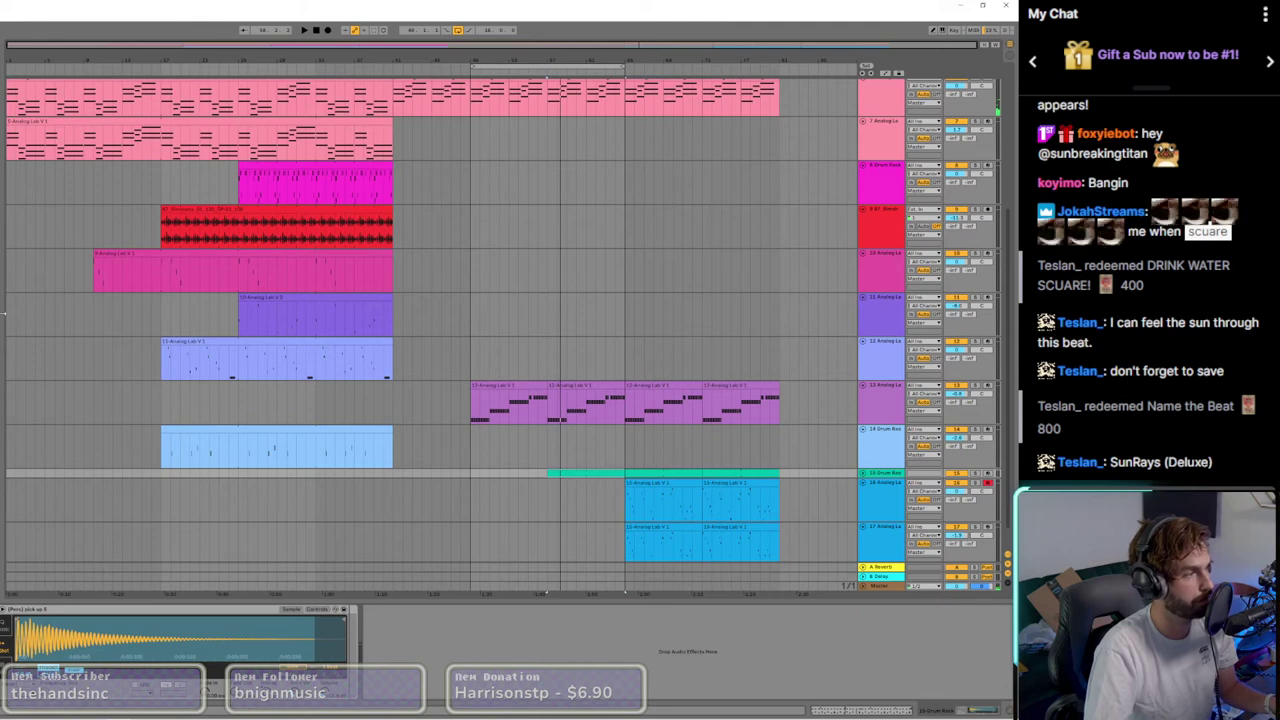
{"action": "key", "text": "space"}
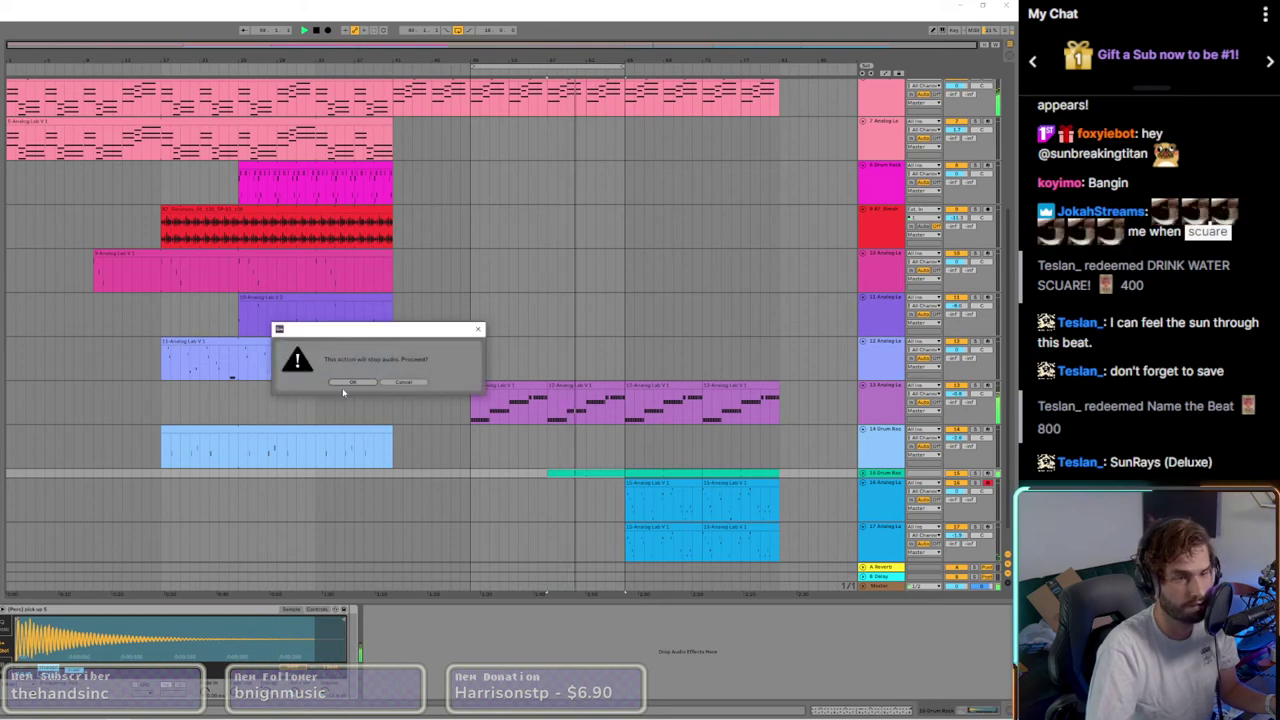
Step: Export the Master audio with the existing render settings, choosing the T7 Touch (F:) drive as the destination
{"action": "left_click", "coordinate": [341, 383]}
{"action": "key", "text": "ctrl+shift+r"}
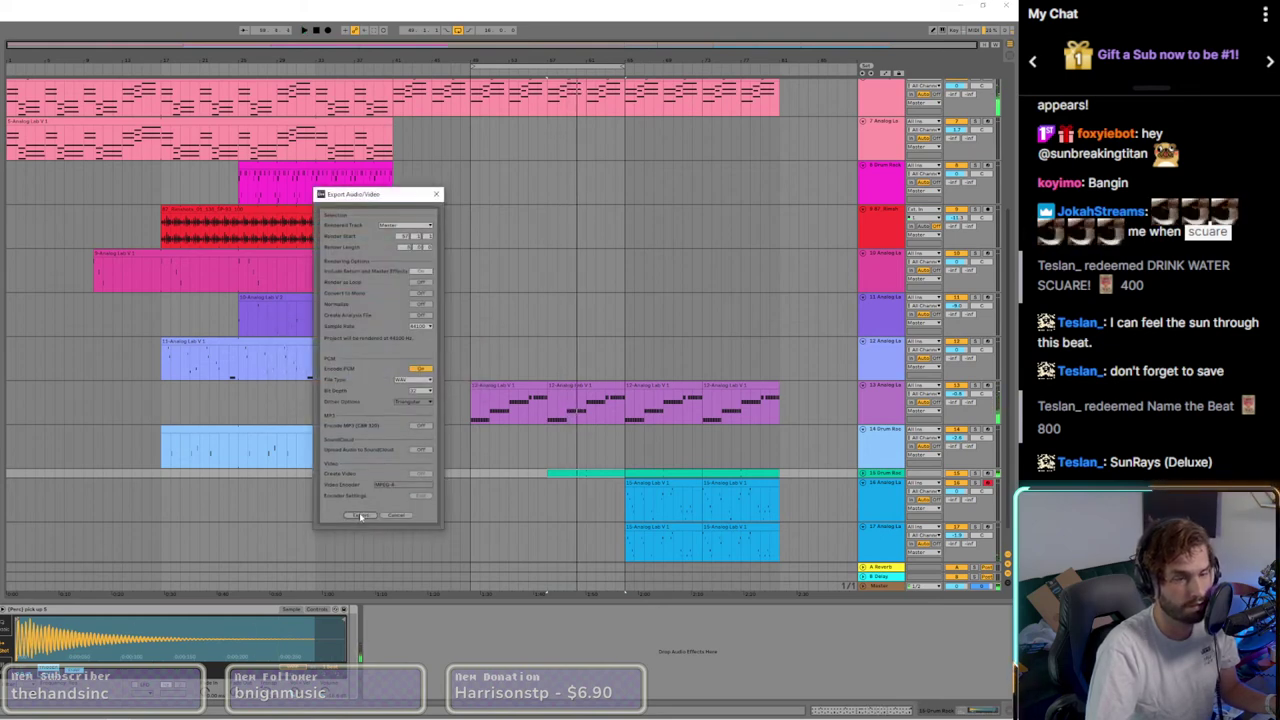
{"action": "left_click", "coordinate": [360, 515]}
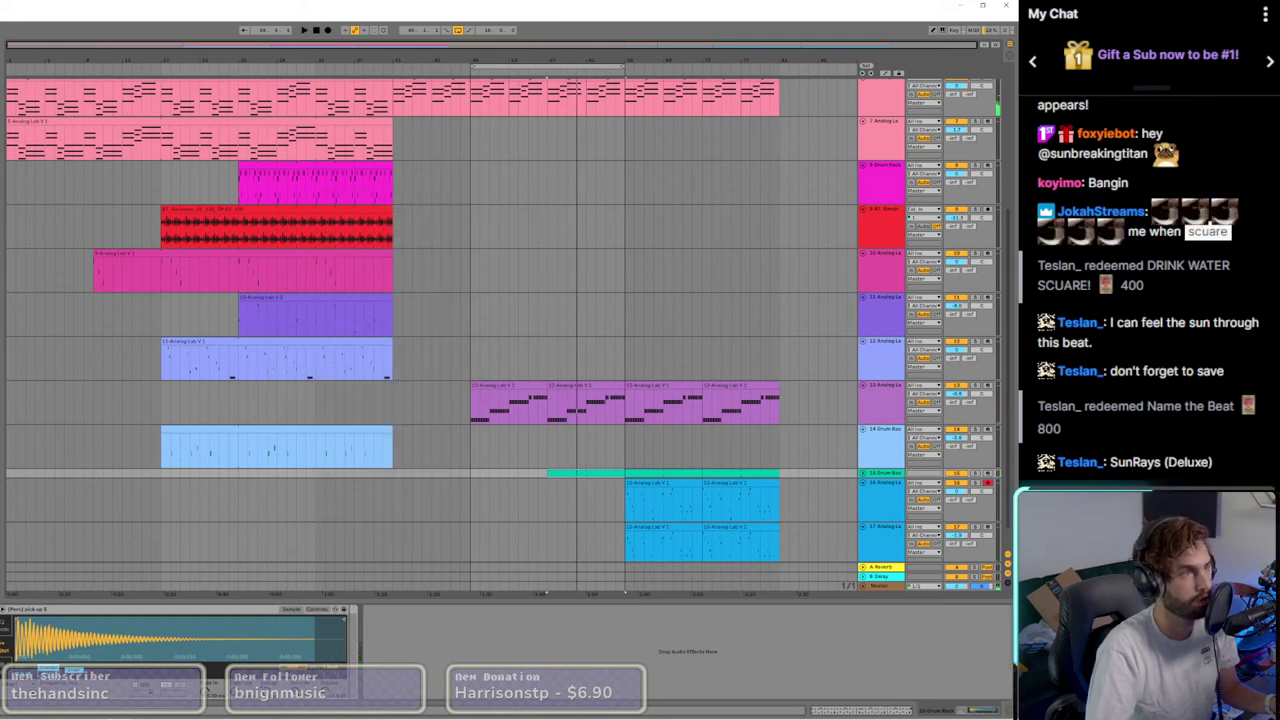
{"action": "key", "text": "ctrl+s"}
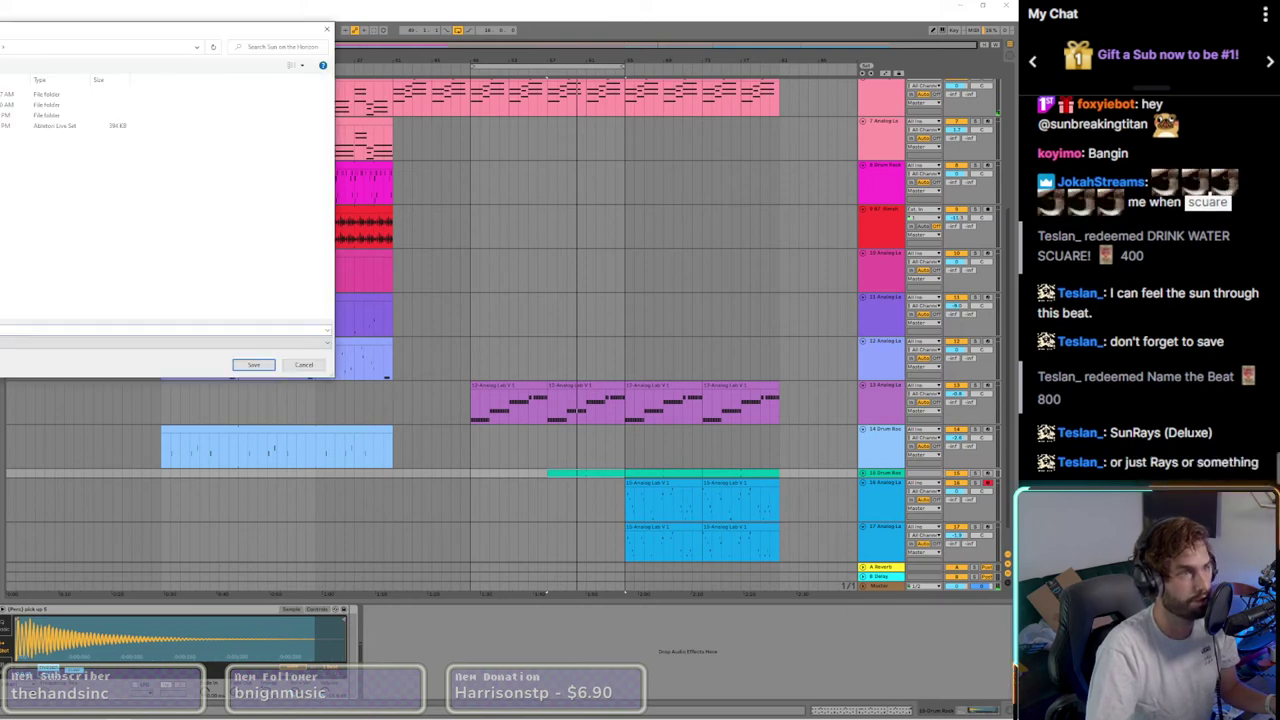
{"action": "key", "text": "alt+Up"}
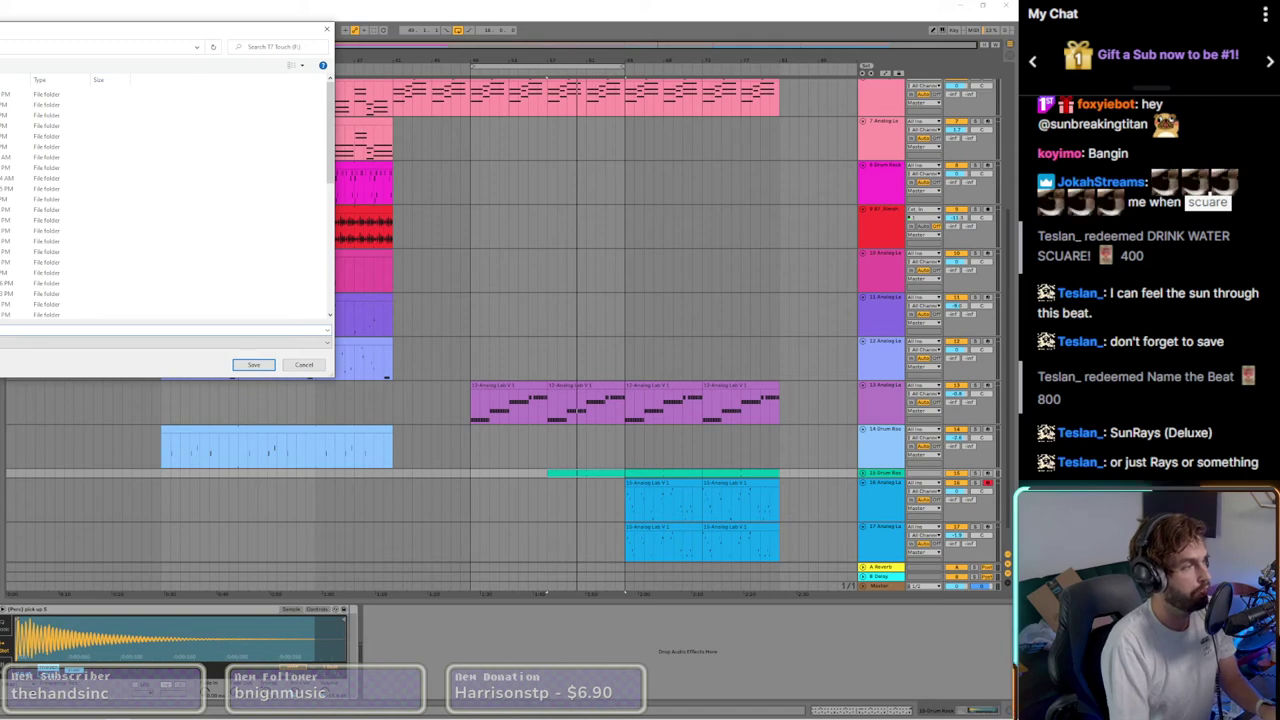
{"action": "key", "text": "Return"}
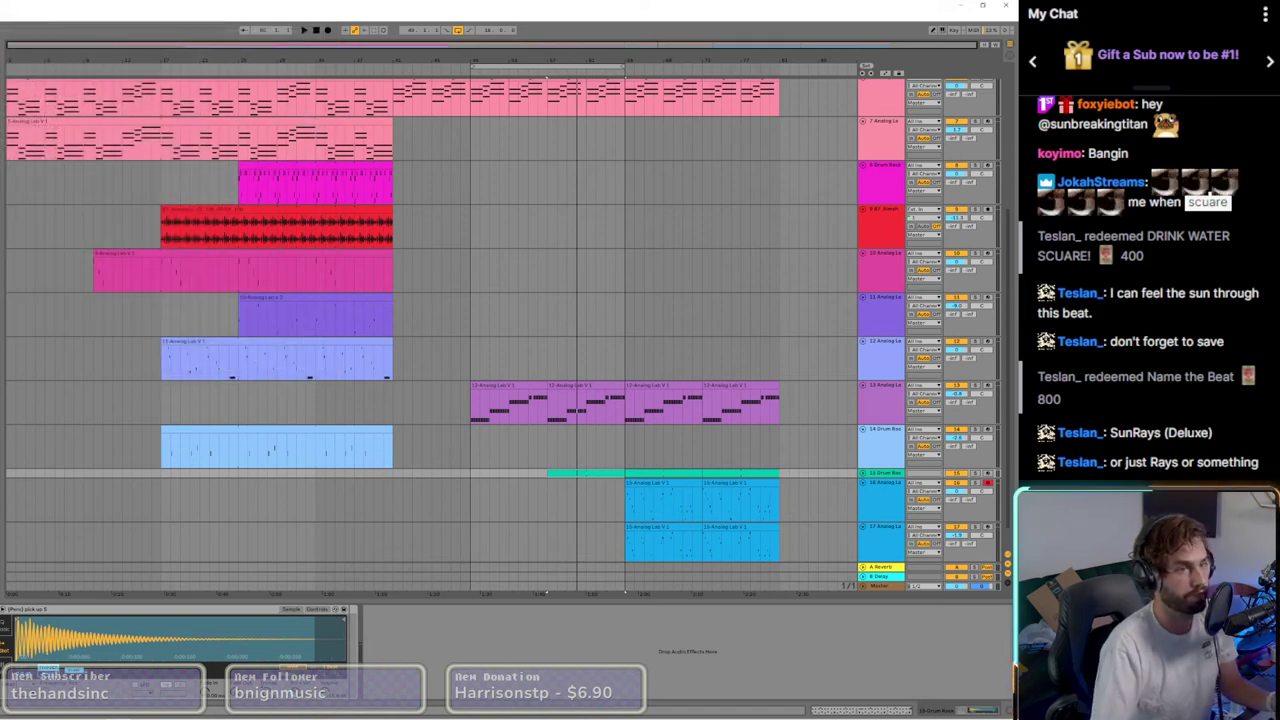
Step: Play the new section from the start of its second repeat
{"action": "left_click", "coordinate": [469, 363]}
{"action": "left_click", "coordinate": [548, 363]}
{"action": "key", "text": "space"}
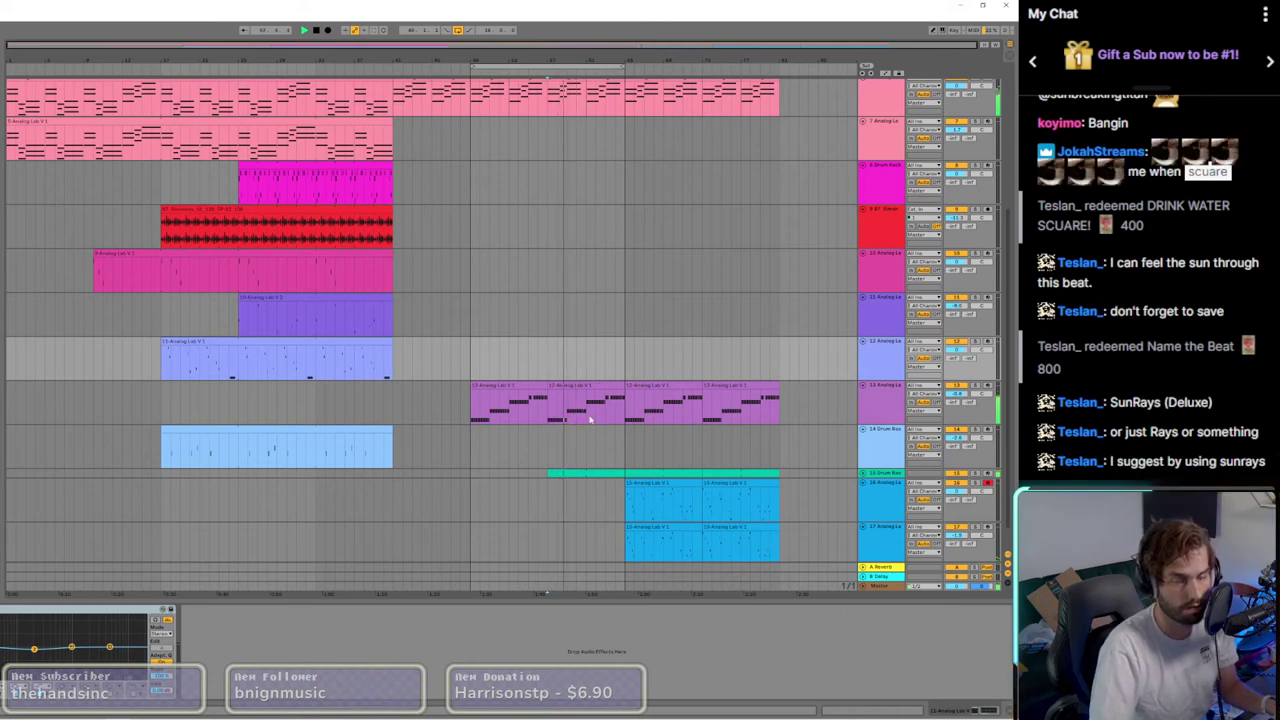
Step: Add ValhallaVintageVerb to the closed hat in the drum rack on track 15, with a 14% mix and a lower decay
{"action": "double_click", "coordinate": [563, 474]}
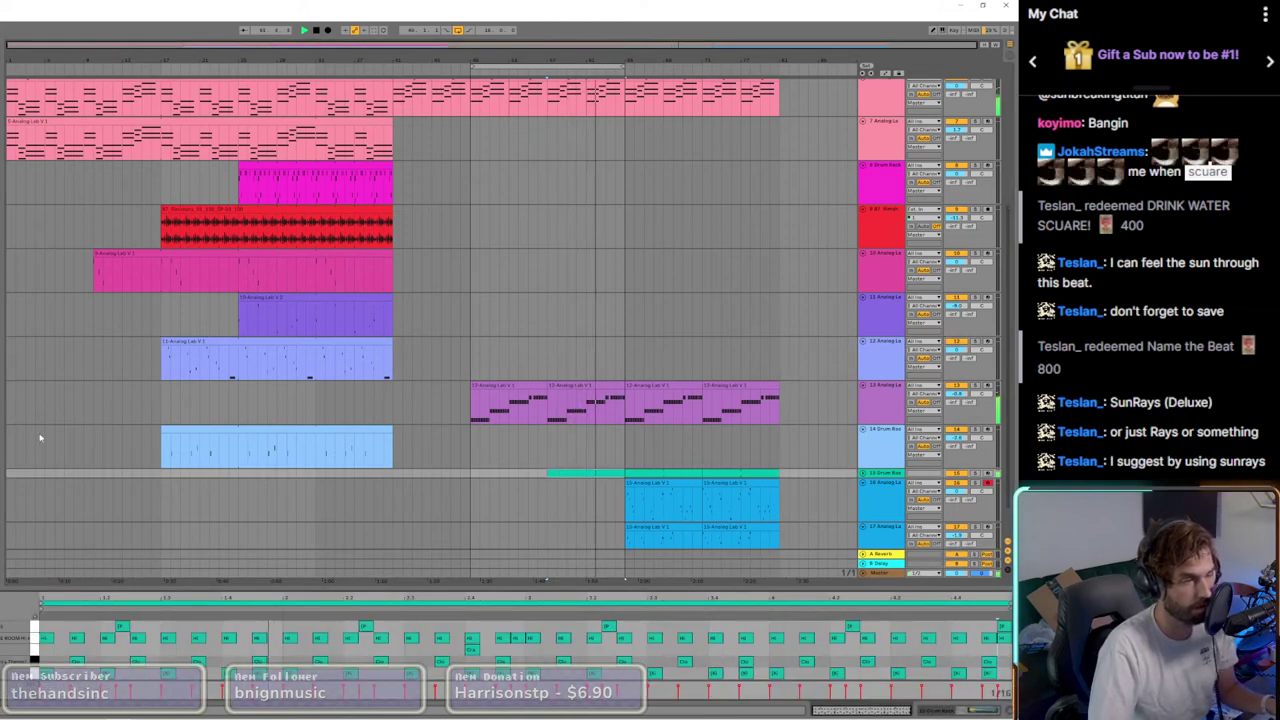
{"action": "left_click", "coordinate": [990, 712]}
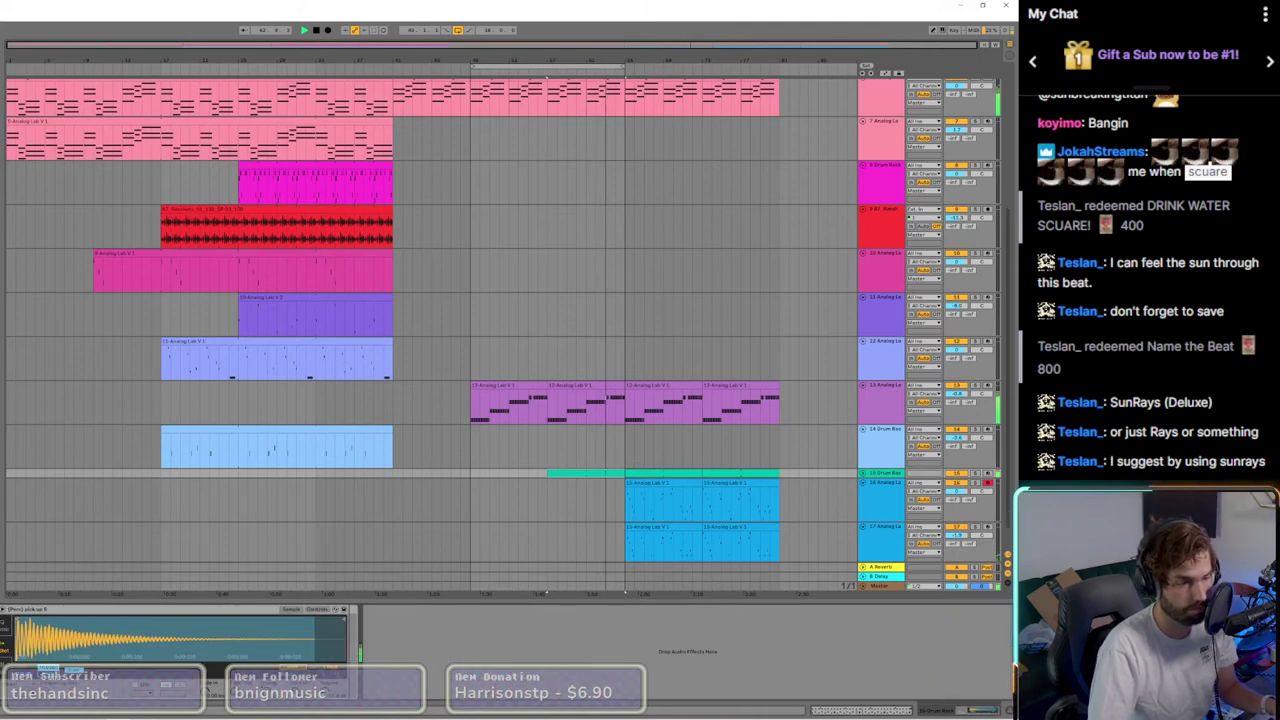
{"action": "key", "text": "Down"}
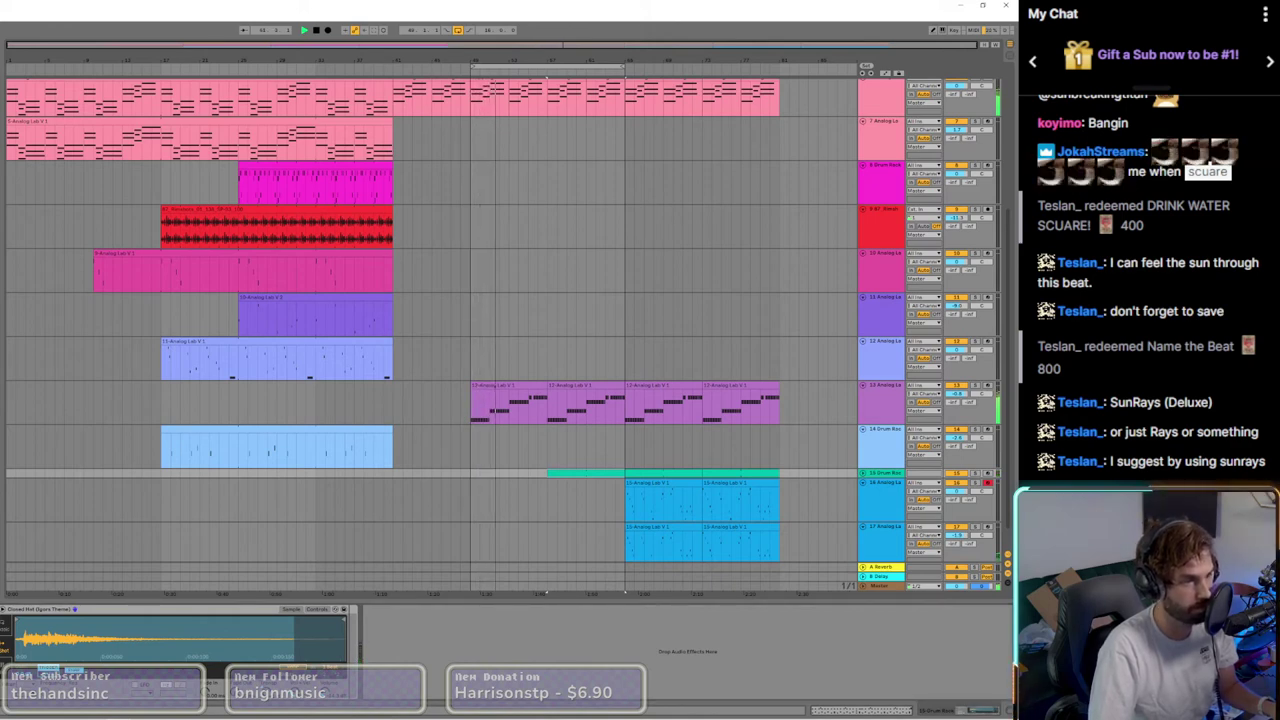
{"action": "left_click_drag", "start_coordinate": [352, 582], "coordinate": [349, 627]}
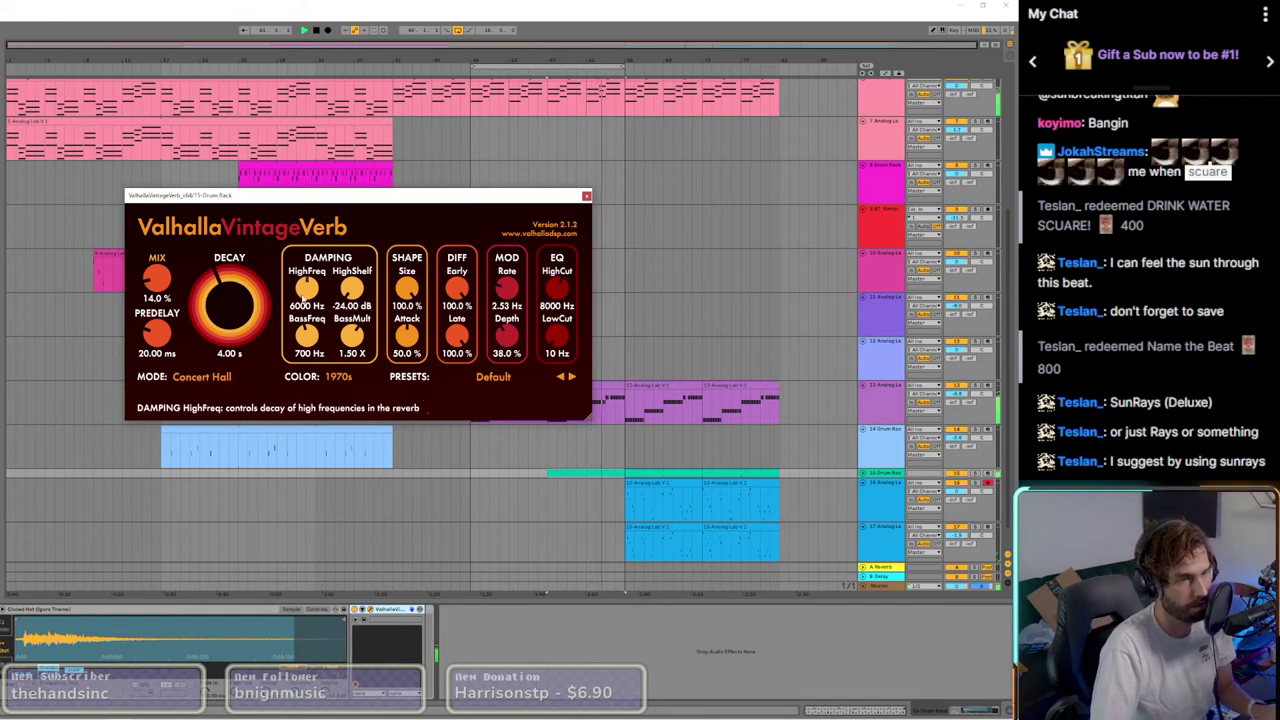
{"action": "left_click_drag", "start_coordinate": [229, 300], "coordinate": [229, 345]}
{"action": "left_click", "coordinate": [586, 195]}
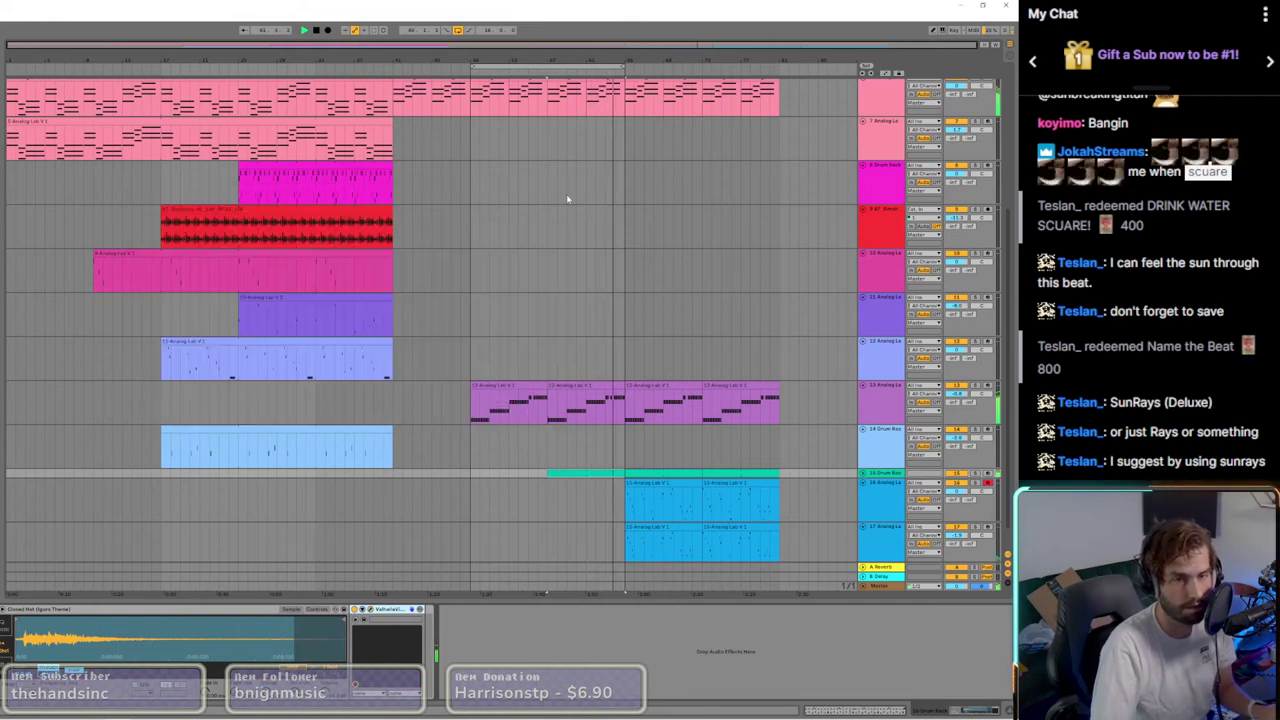
Step: Extend the loop to the end of the fourth repeat and lengthen the first clip on track 17 to start slightly before the third repeat
{"action": "left_click_drag", "start_coordinate": [621, 66], "coordinate": [778, 66]}
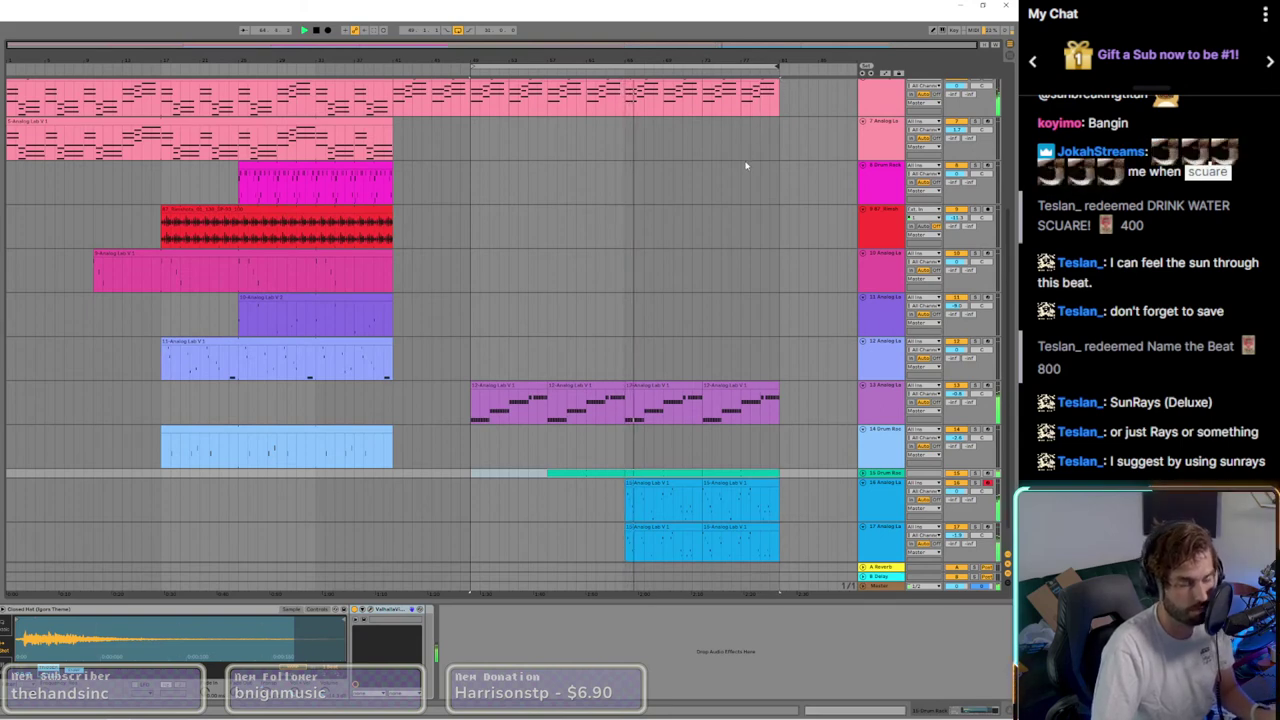
{"action": "scroll", "coordinate": [668, 290], "scroll_direction": "down", "scroll_amount": 1}
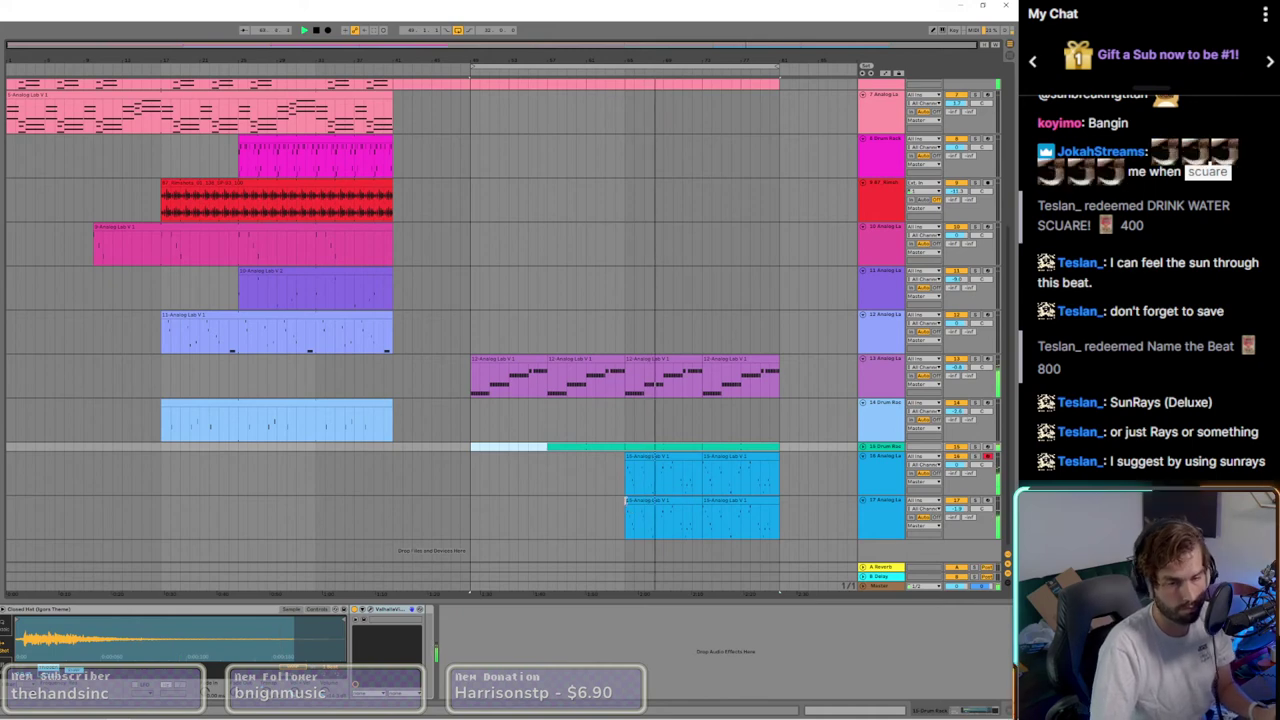
{"action": "left_click_drag", "start_coordinate": [626, 502], "coordinate": [618, 502]}
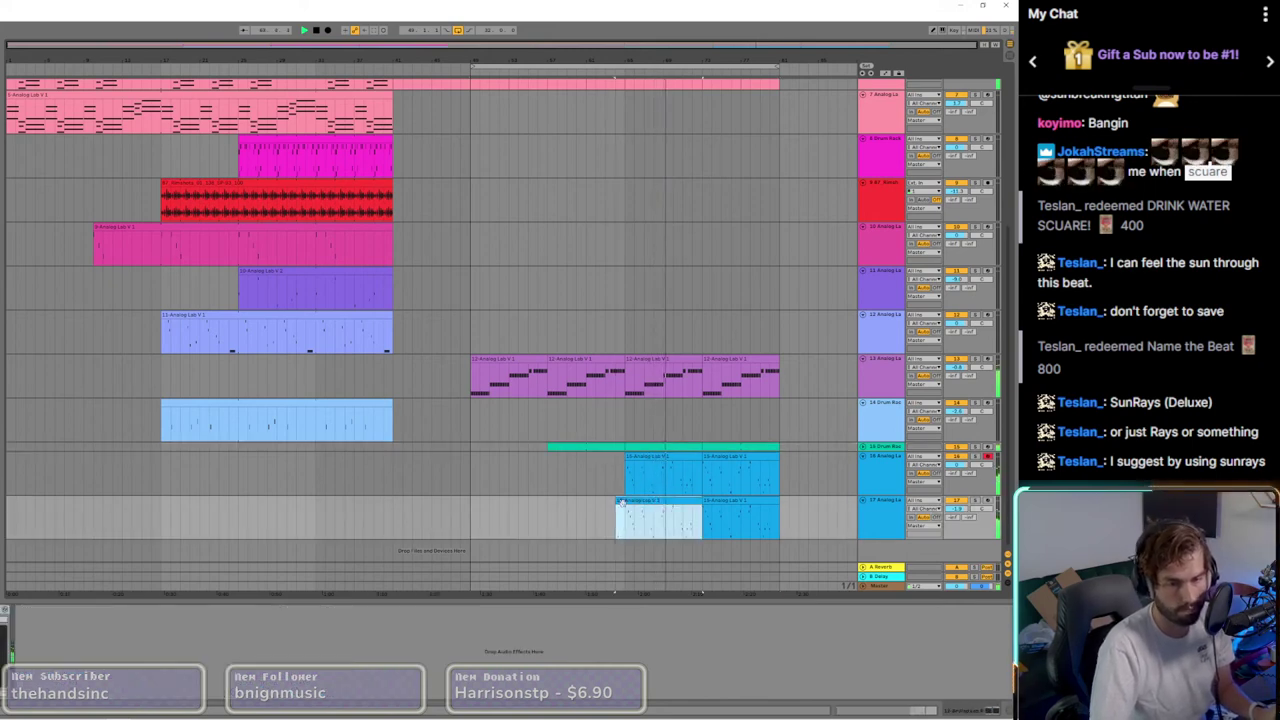
{"action": "double_click", "coordinate": [628, 530]}
{"action": "left_click", "coordinate": [32, 670]}
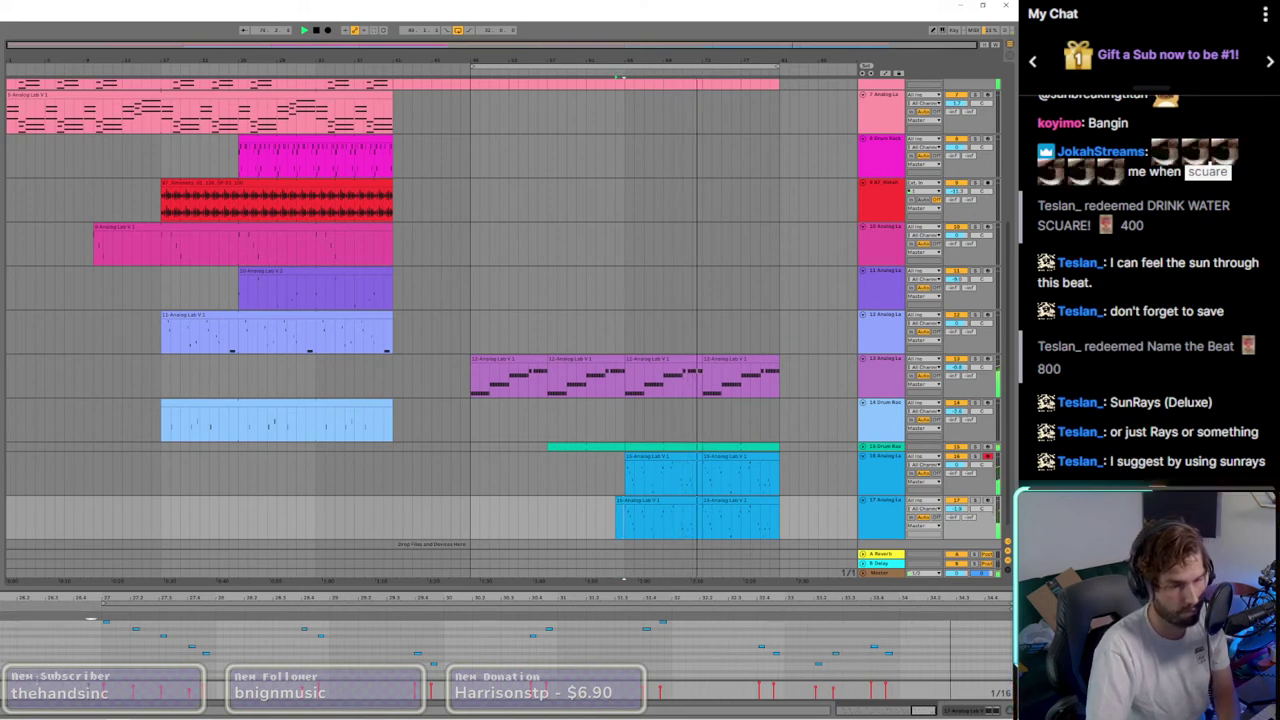
{"action": "key", "text": "space"}
{"action": "key", "text": "space"}
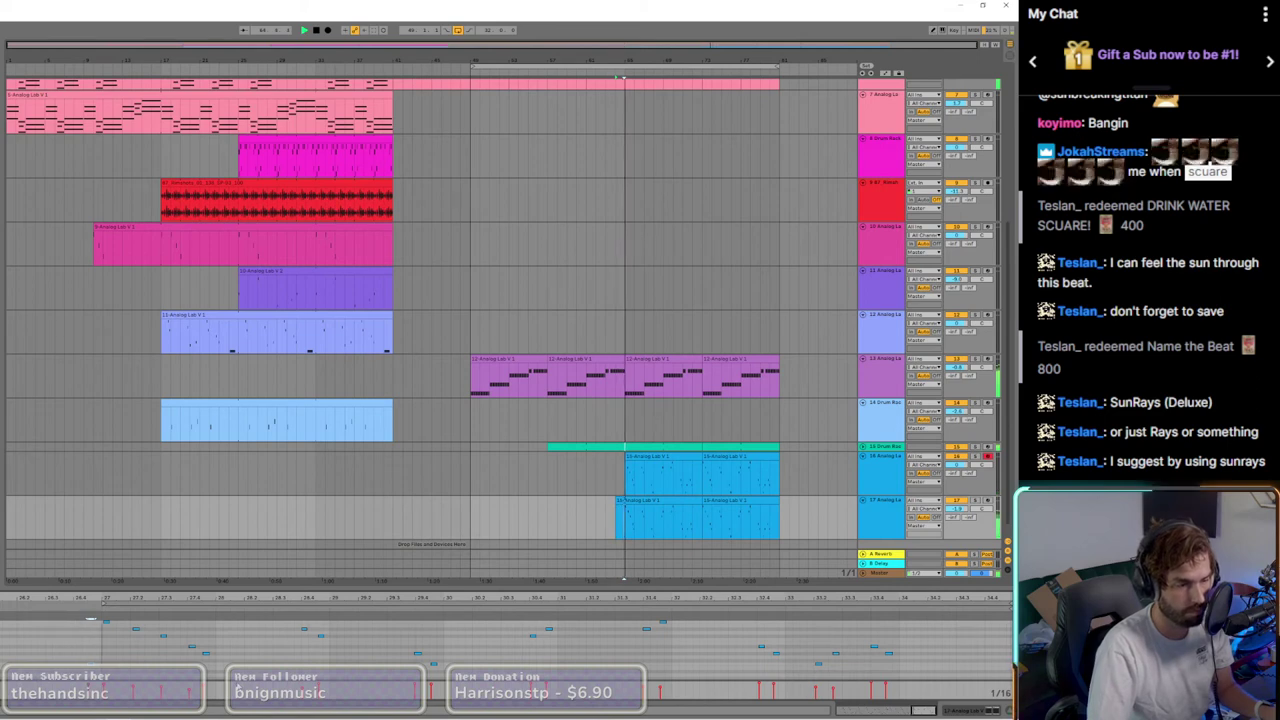
Step: Unfold drum track 15, and arm audio track 4 to record a take over the new section up to the loop's end
{"action": "left_click", "coordinate": [594, 480]}
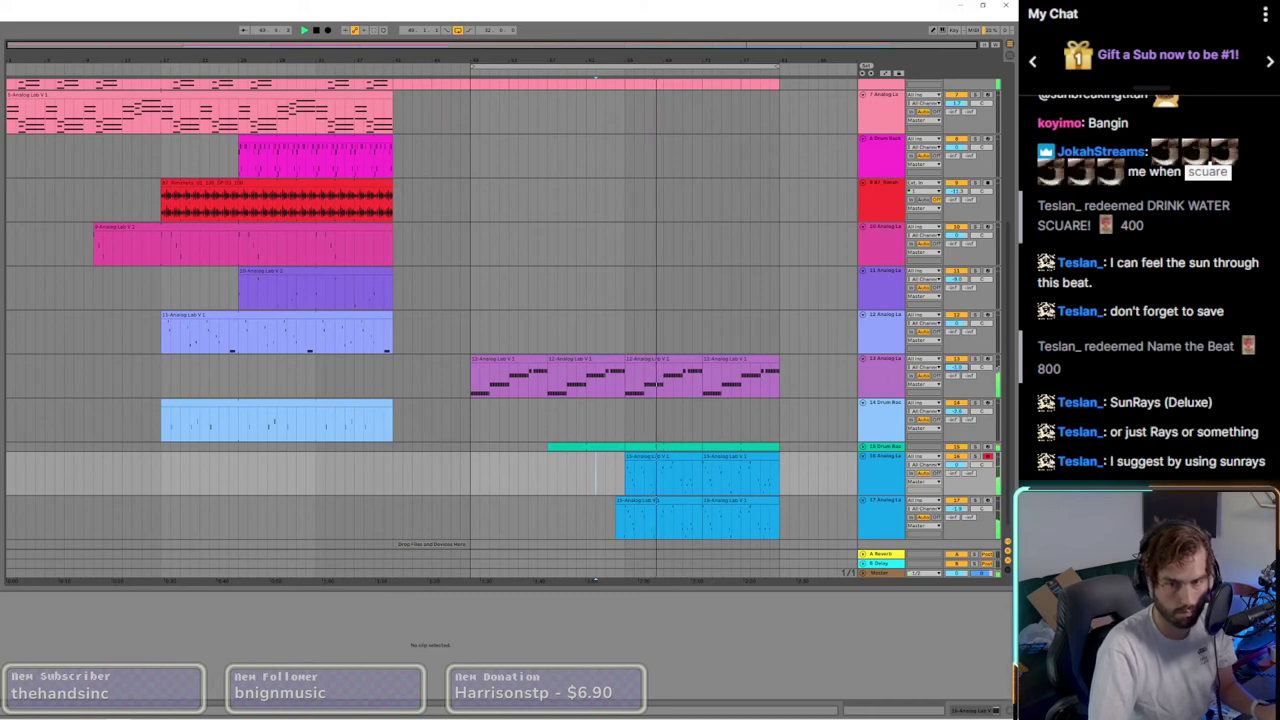
{"action": "left_click", "coordinate": [864, 450]}
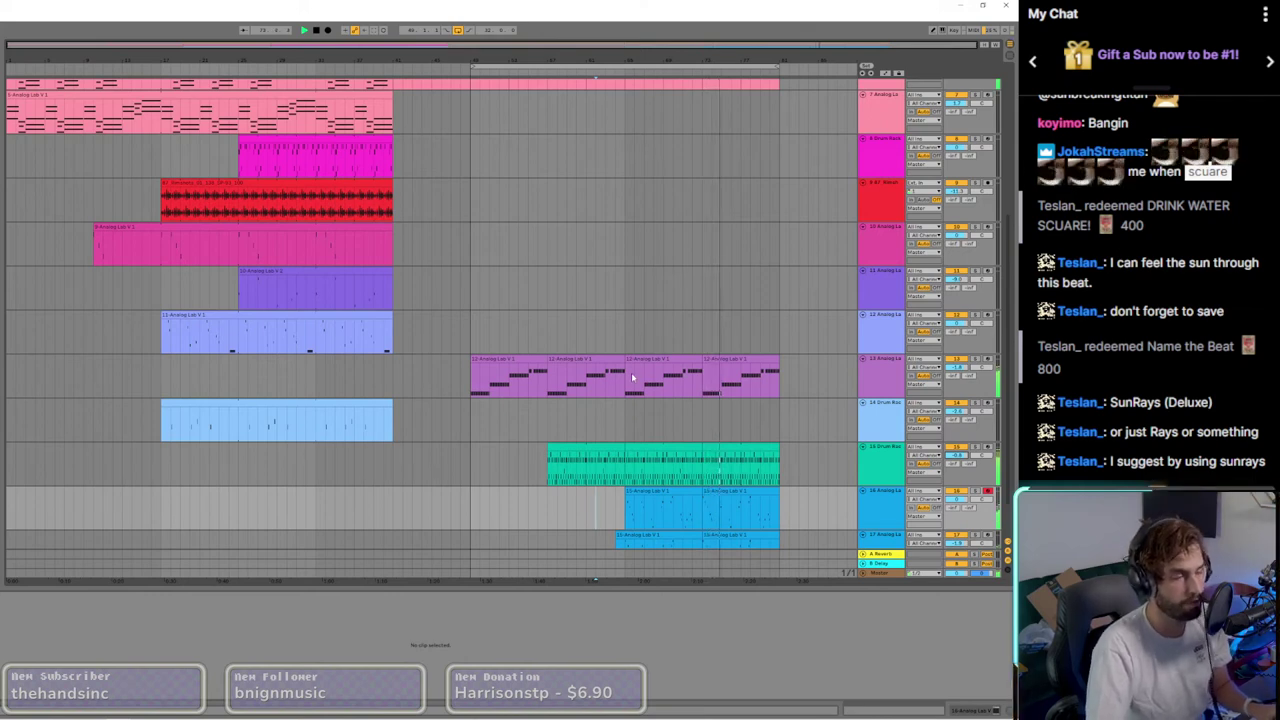
{"action": "scroll", "coordinate": [586, 412], "scroll_direction": "up", "scroll_amount": 5}
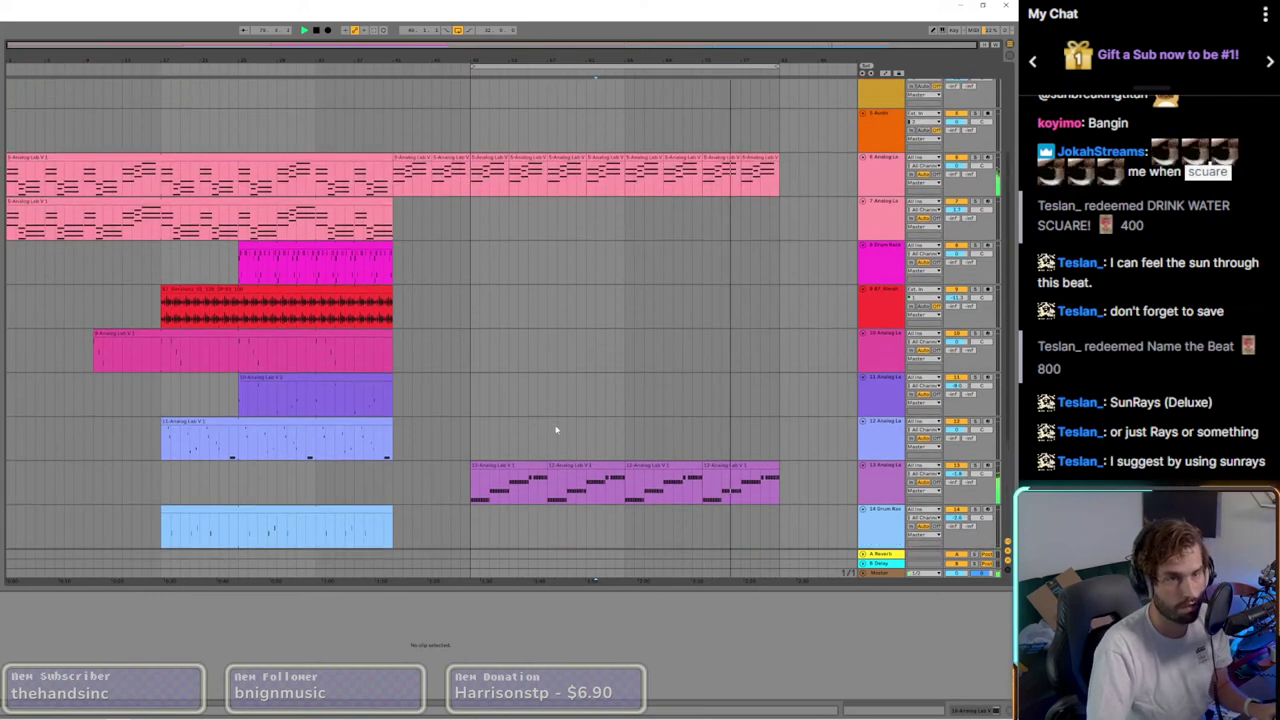
{"action": "scroll", "coordinate": [497, 267], "scroll_direction": "up", "scroll_amount": 2}
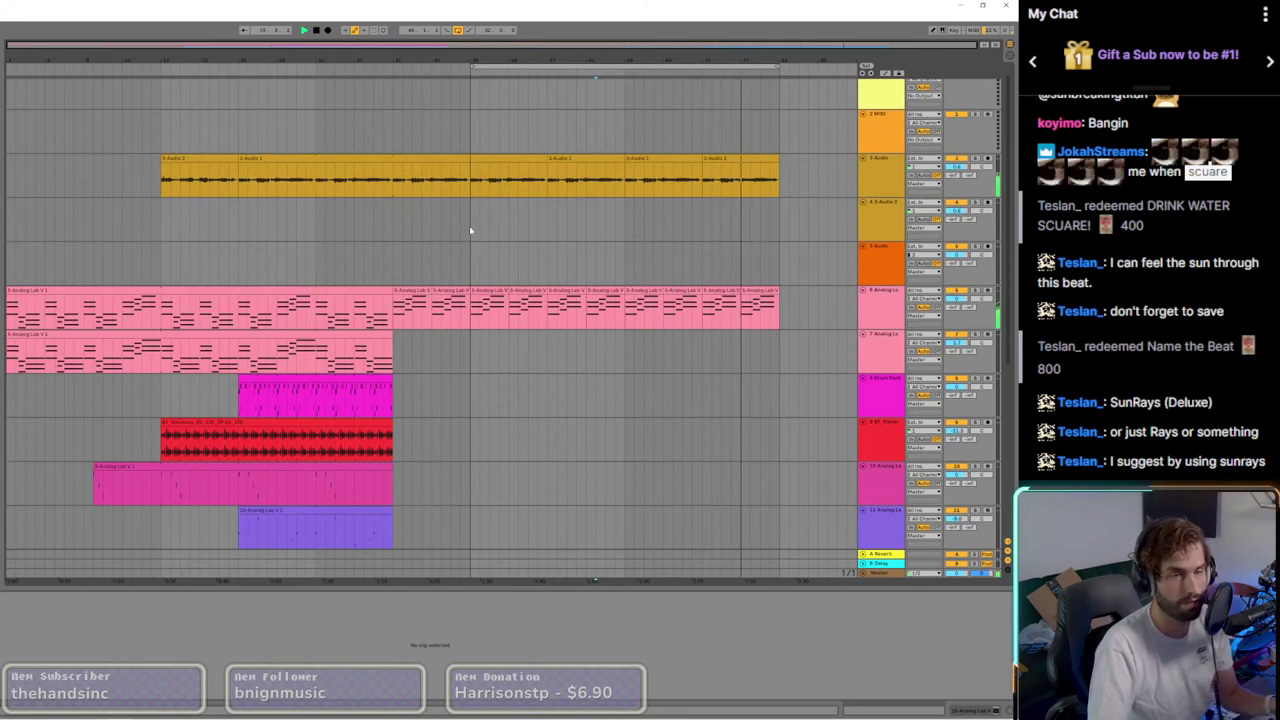
{"action": "left_click", "coordinate": [471, 231]}
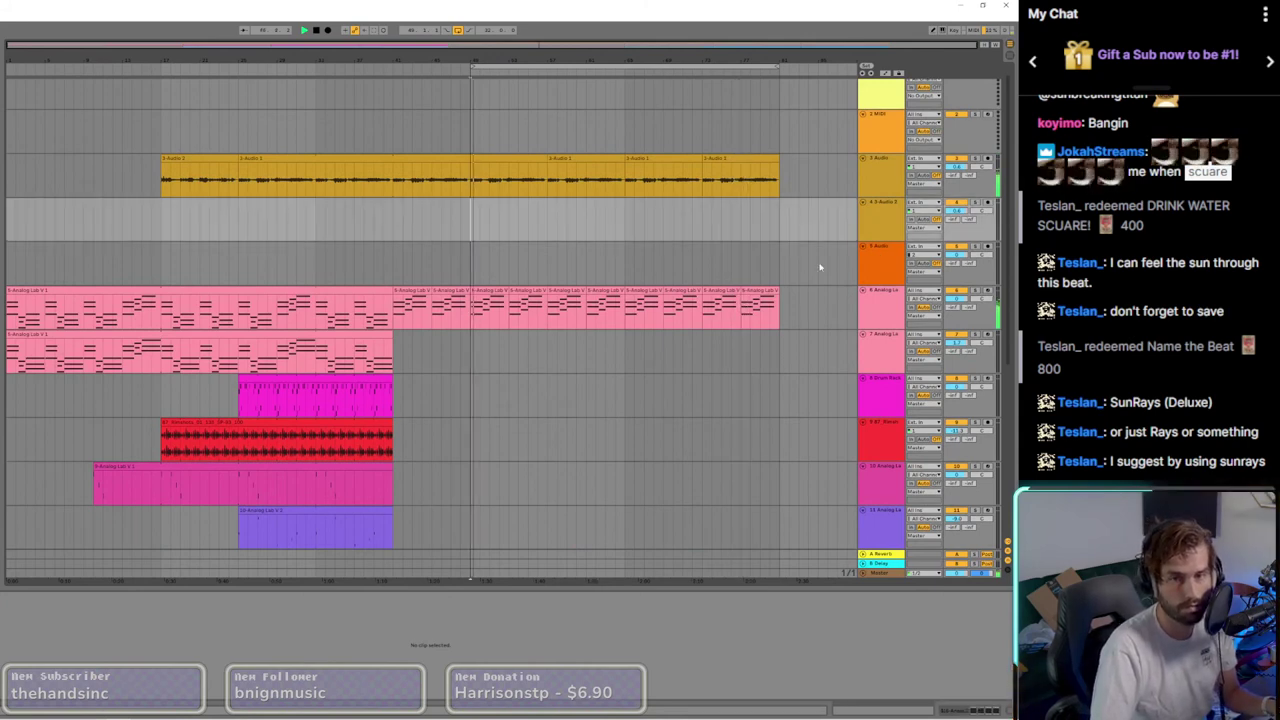
{"action": "left_click", "coordinate": [987, 202]}
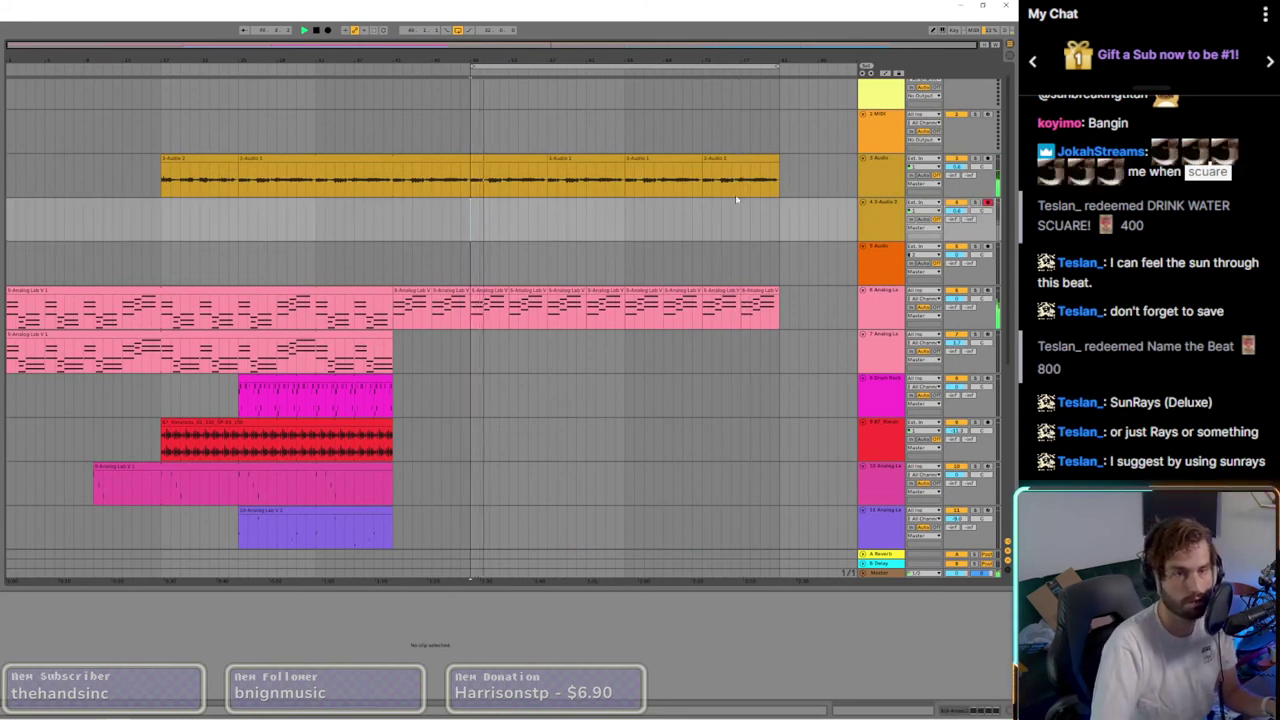
{"action": "left_click", "coordinate": [328, 31]}
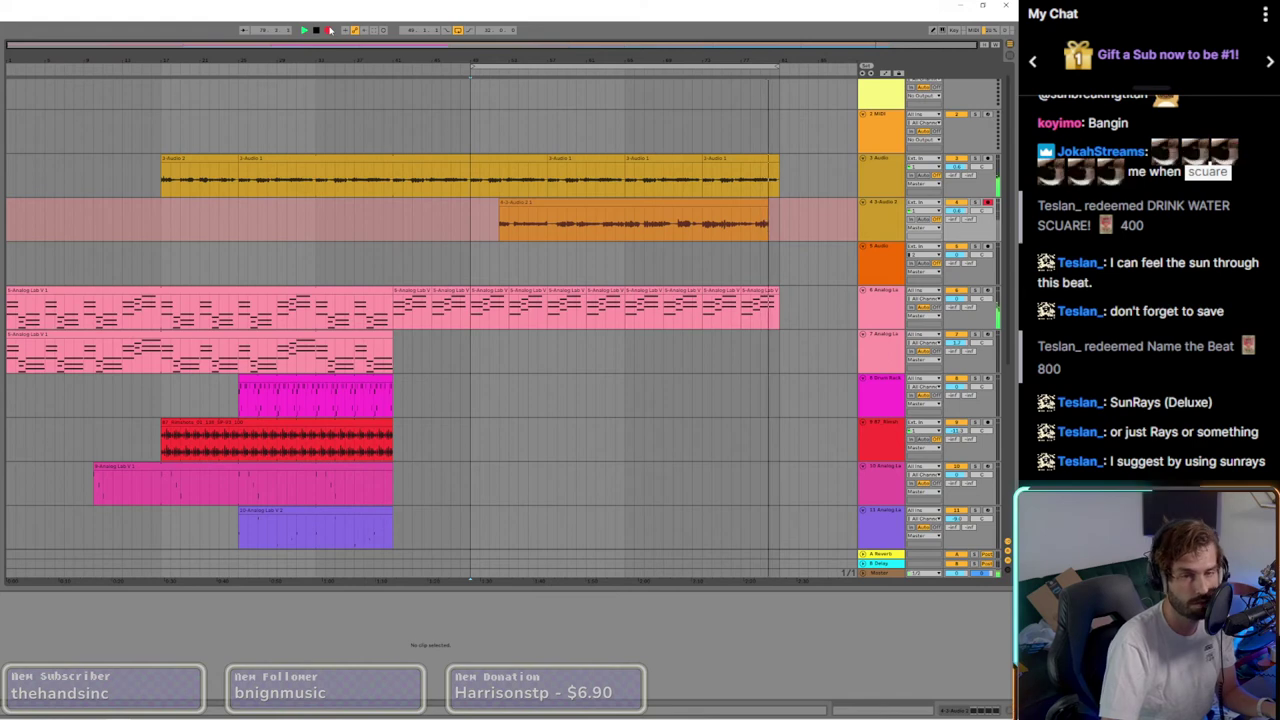
{"action": "left_click", "coordinate": [330, 30]}
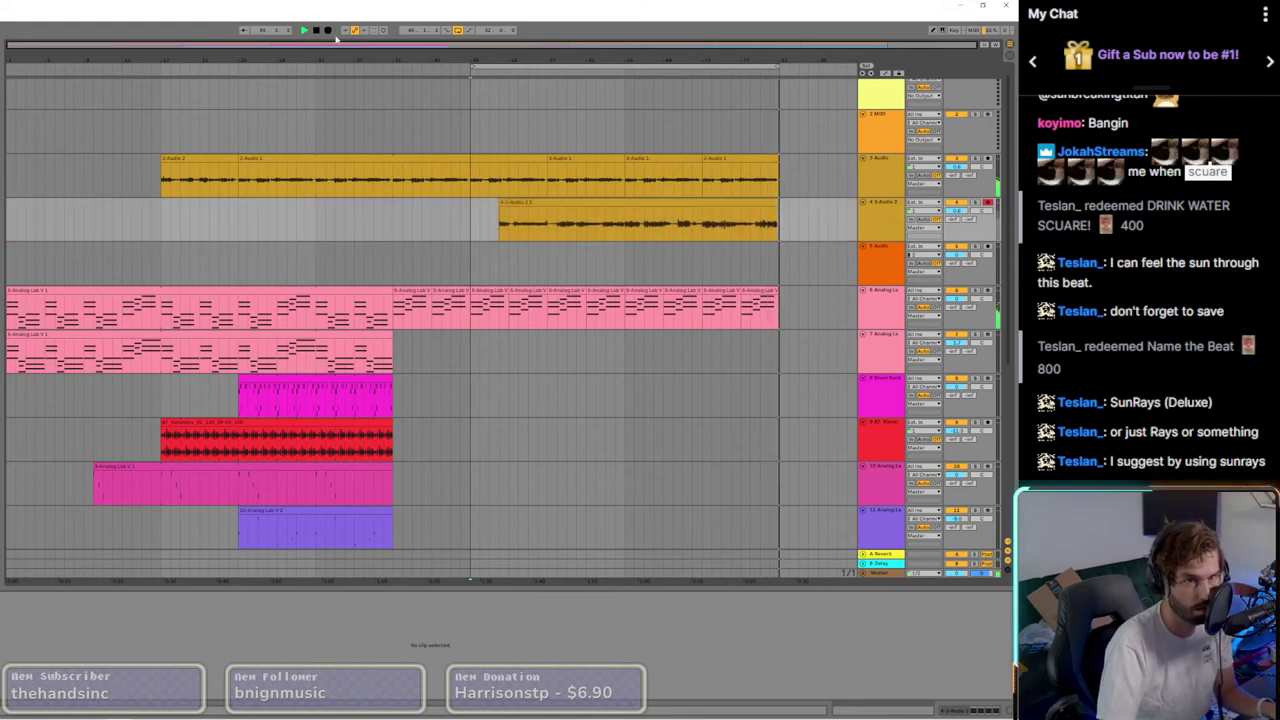
{"action": "key", "text": "space"}
Step: Play the recorded take on track 4 from its start and open the track's H-Delay plug-in
{"action": "left_click", "coordinate": [498, 234]}
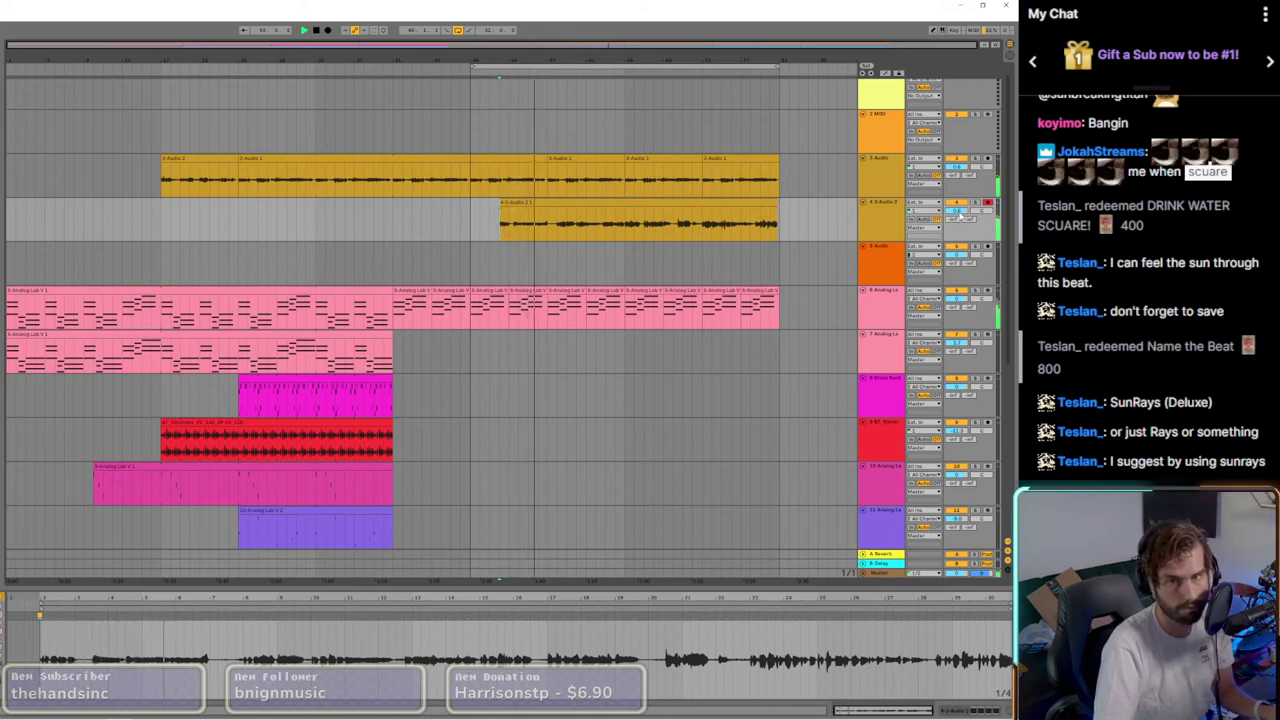
{"action": "left_click", "coordinate": [568, 214]}
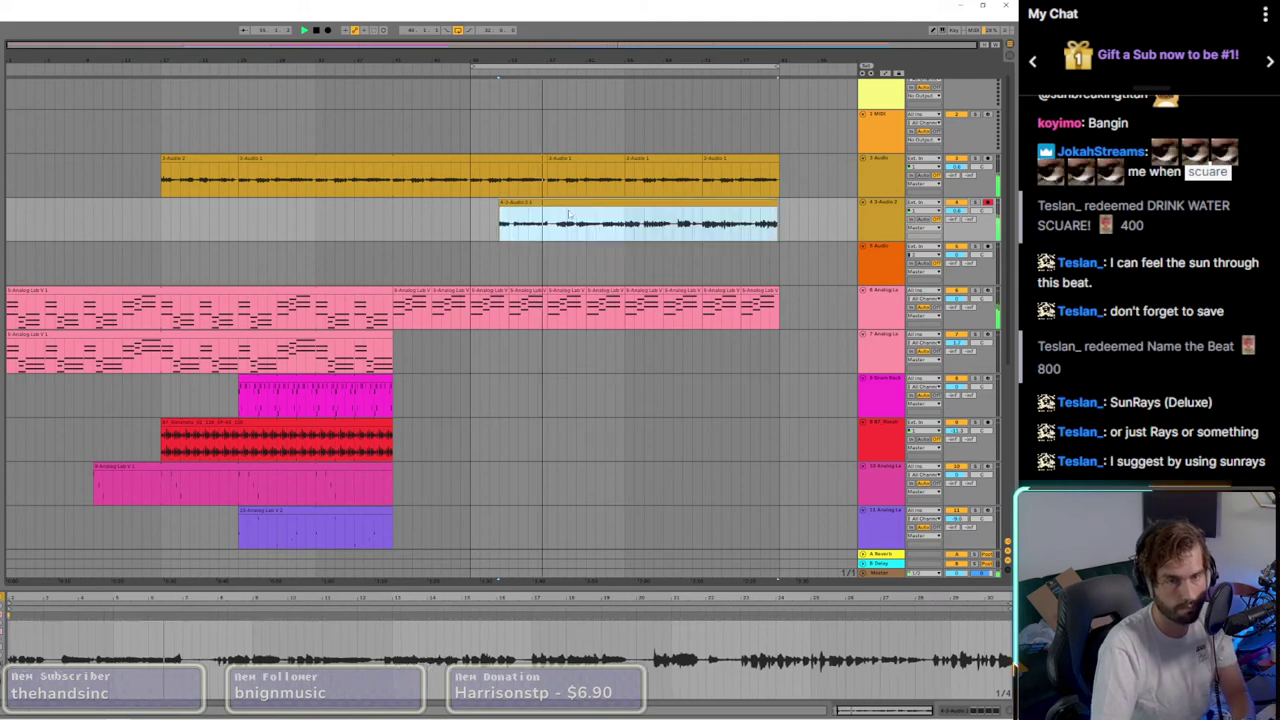
{"action": "left_click", "coordinate": [972, 710]}
{"action": "left_click", "coordinate": [36, 610]}
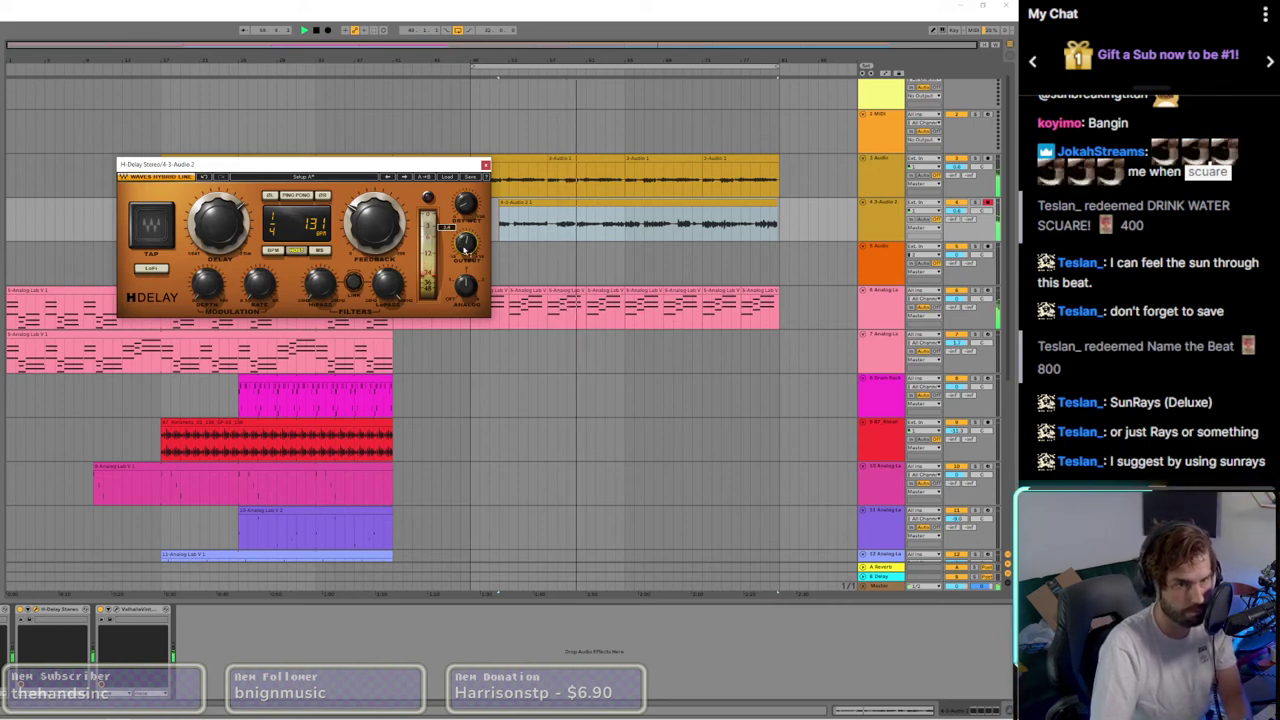
Step: Split the track 4 take at the second and third repeats and copy the second repeat's segment over the fourth
{"action": "left_click", "coordinate": [624, 238]}
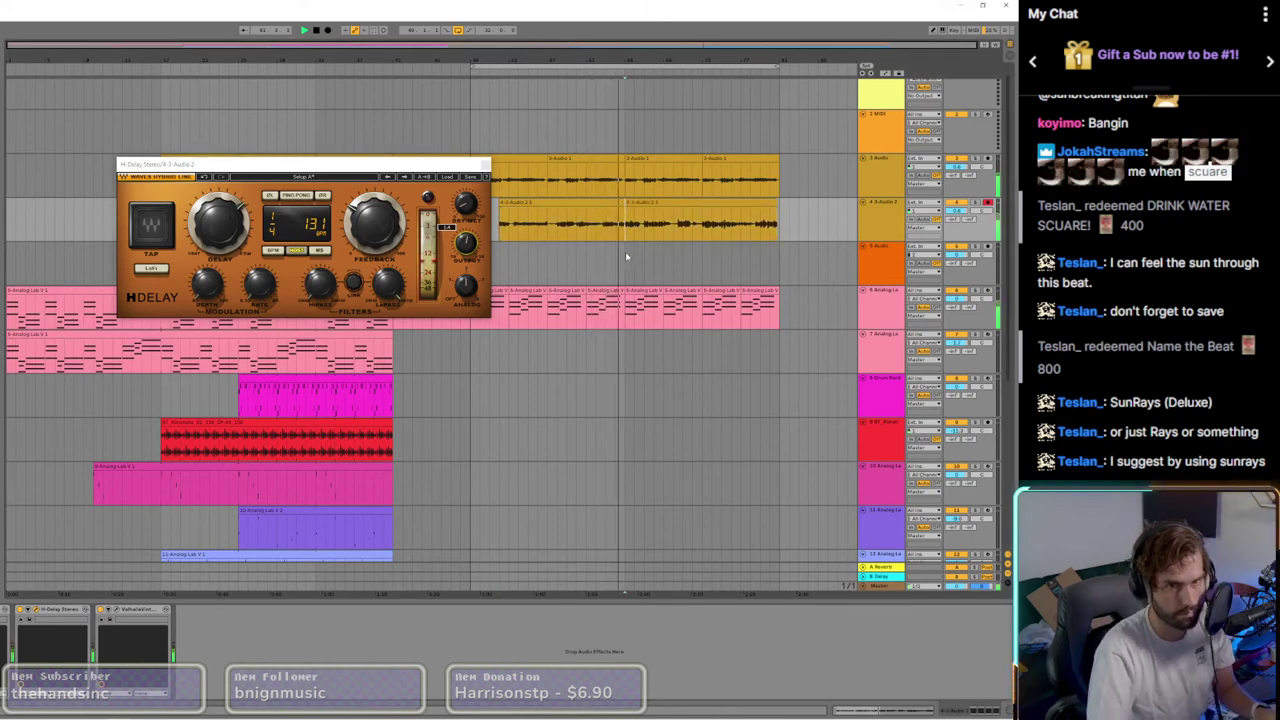
{"action": "left_click", "coordinate": [545, 229]}
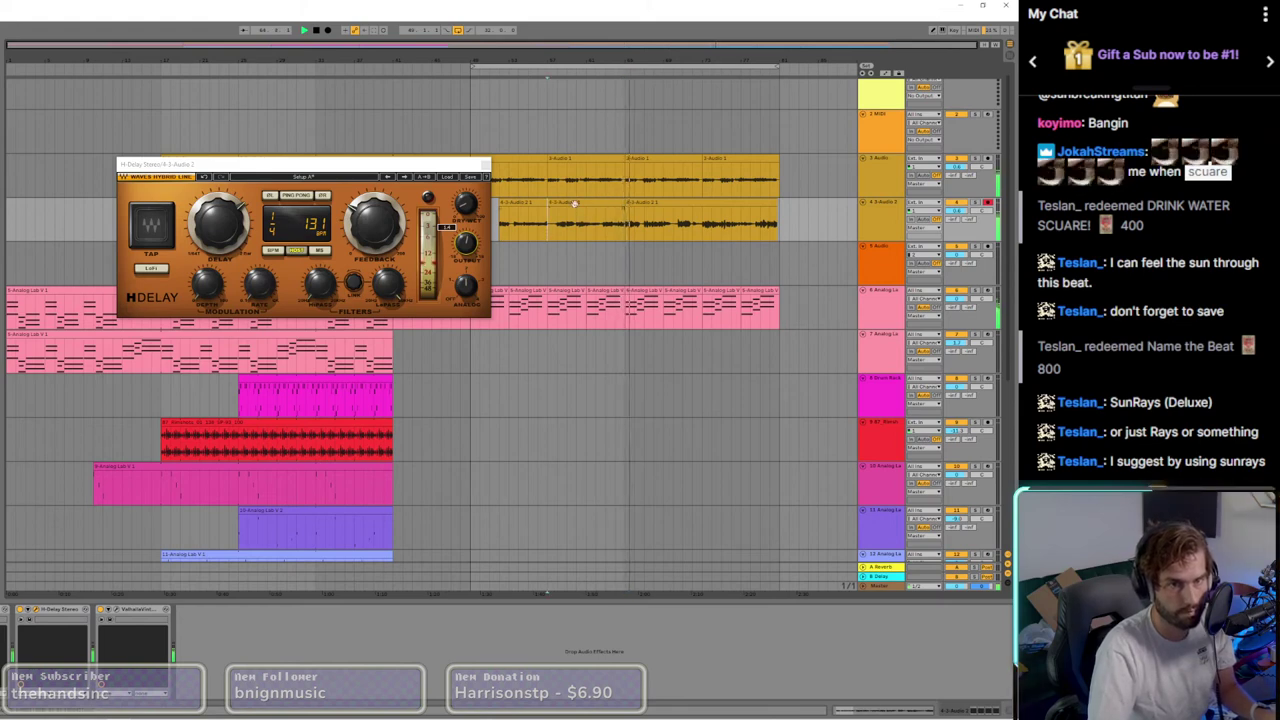
{"action": "left_click_drag", "start_coordinate": [545, 229], "coordinate": [577, 228]}
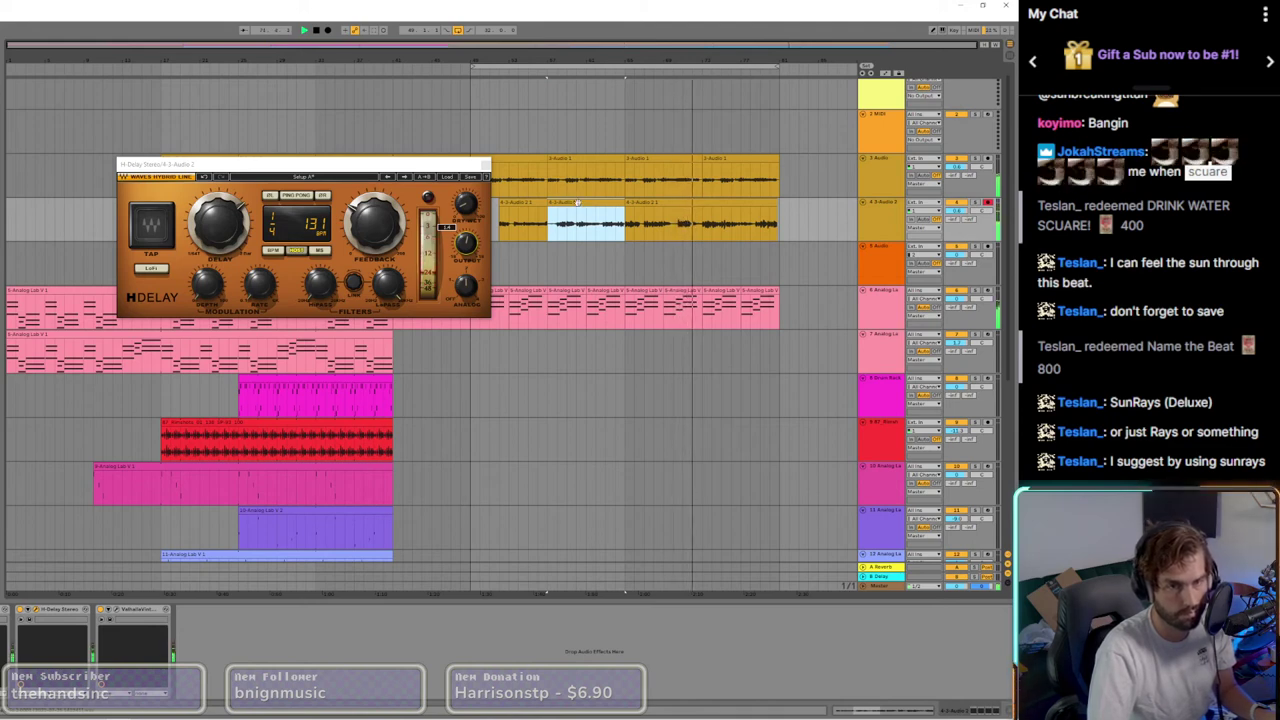
{"action": "left_click_drag", "start_coordinate": [583, 204], "coordinate": [741, 215]}
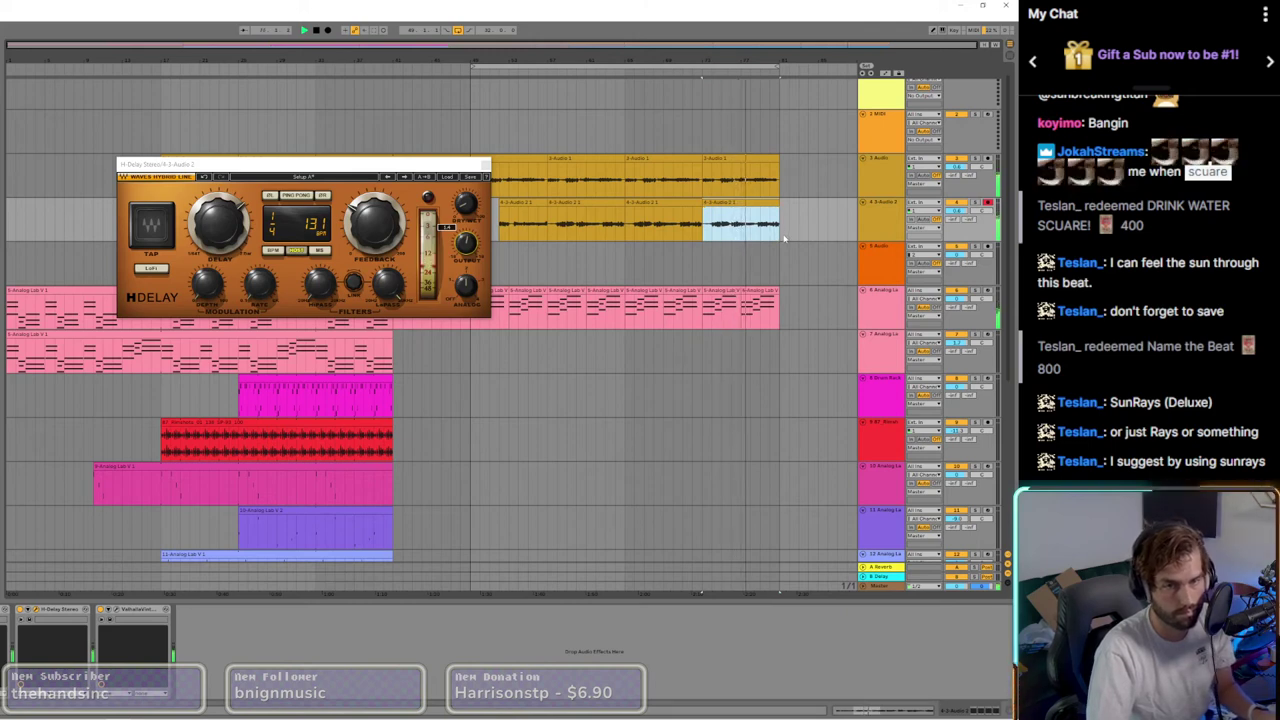
{"action": "left_click", "coordinate": [503, 225]}
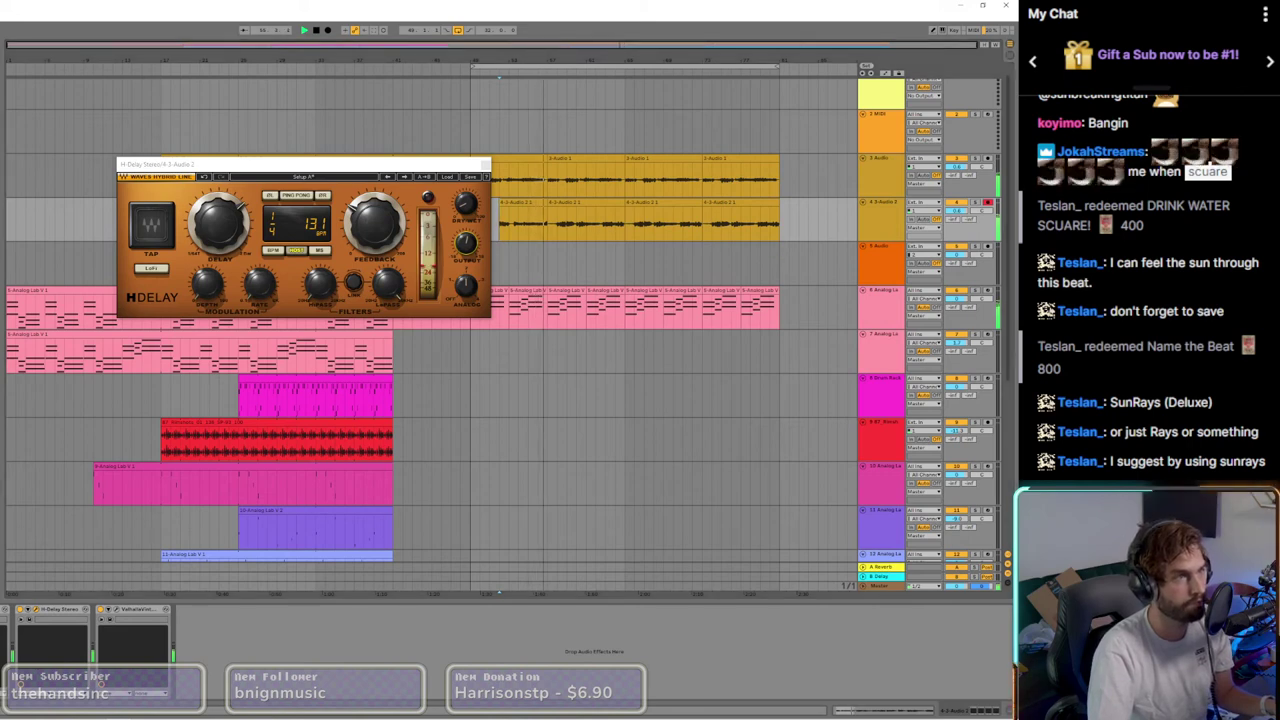
Step: Add the Doubler2 Stereo effect to track 4 with the Wide Vocal Doubler preset, and close the plug-in windows
{"action": "key", "text": "ctrl+alt+p"}
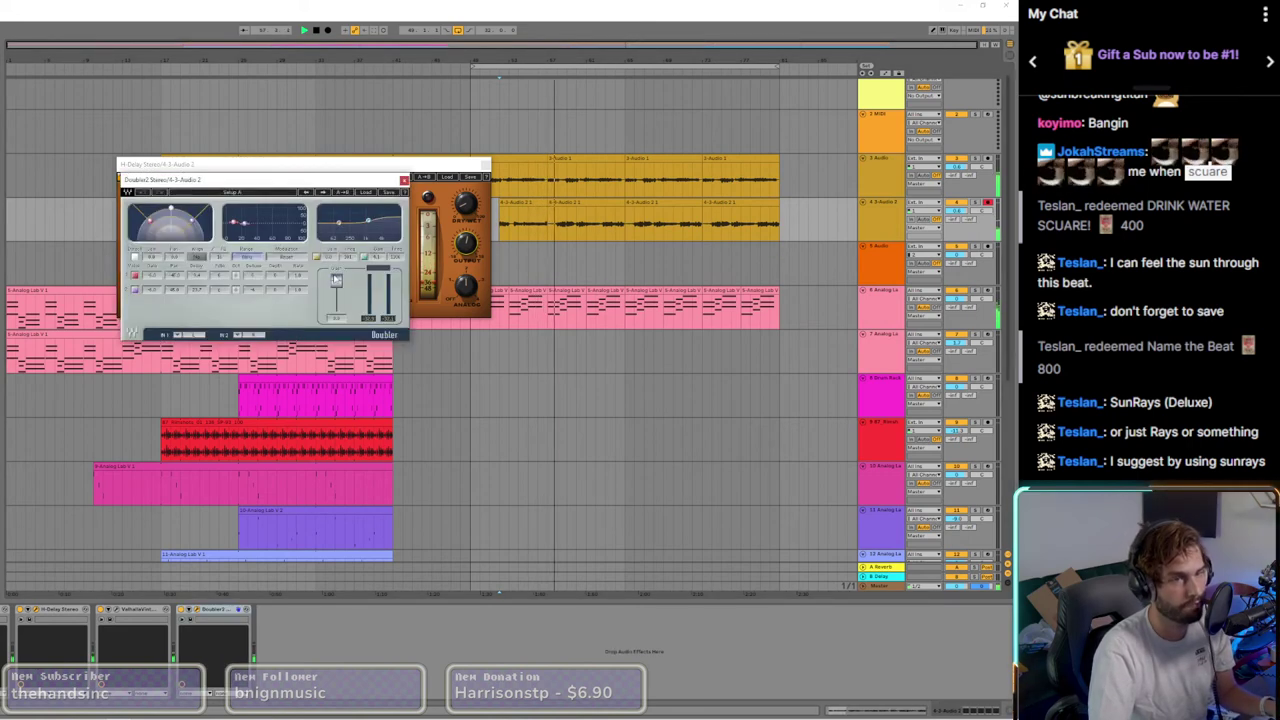
{"action": "left_click", "coordinate": [362, 192]}
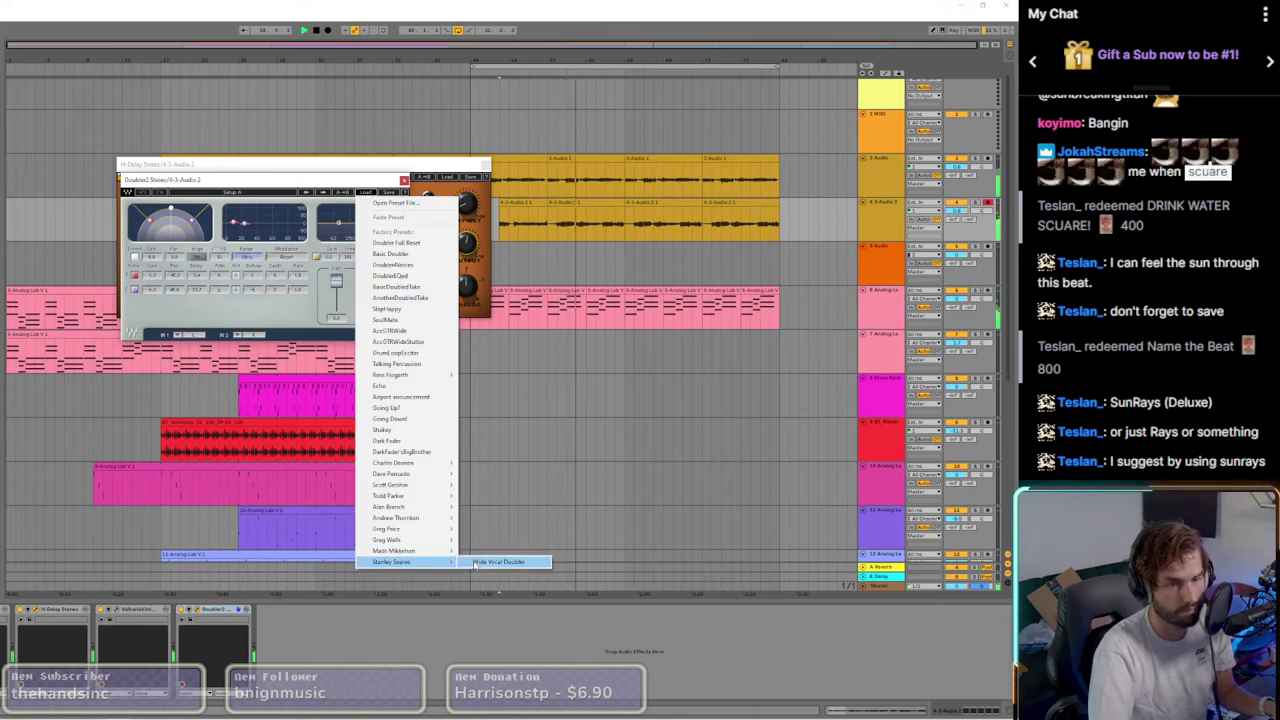
{"action": "left_click", "coordinate": [470, 566]}
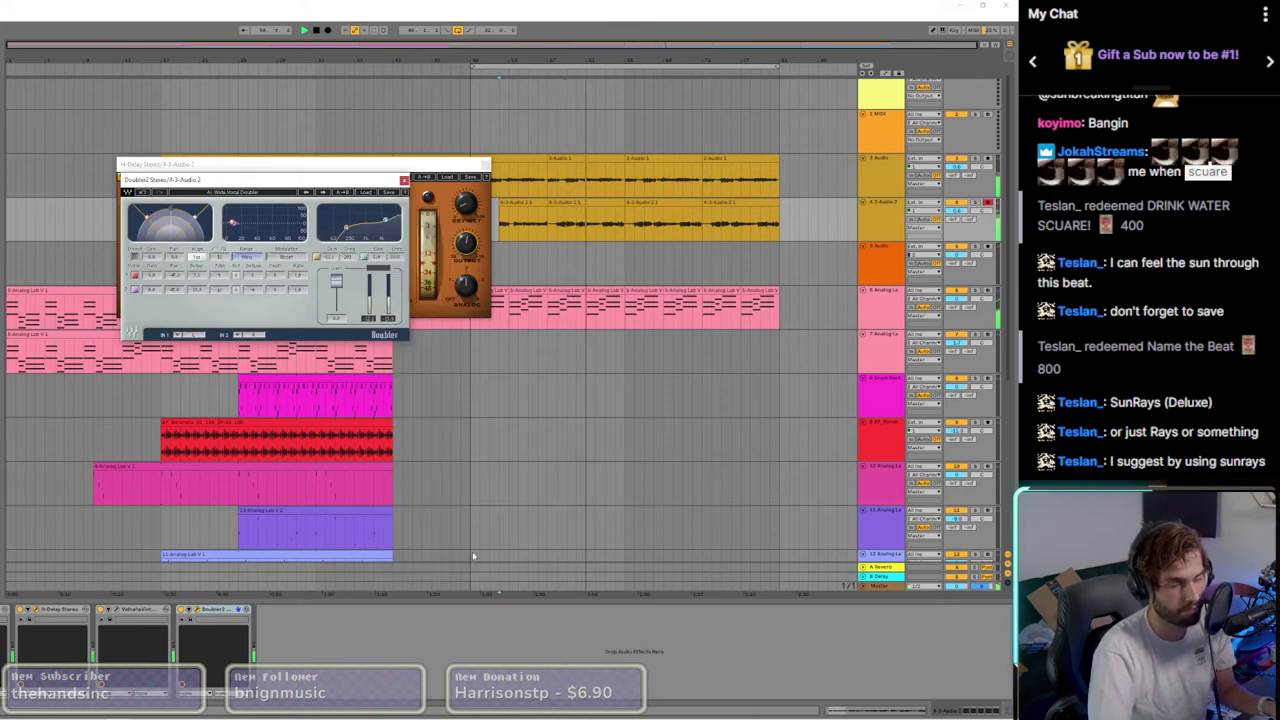
{"action": "left_click", "coordinate": [485, 165]}
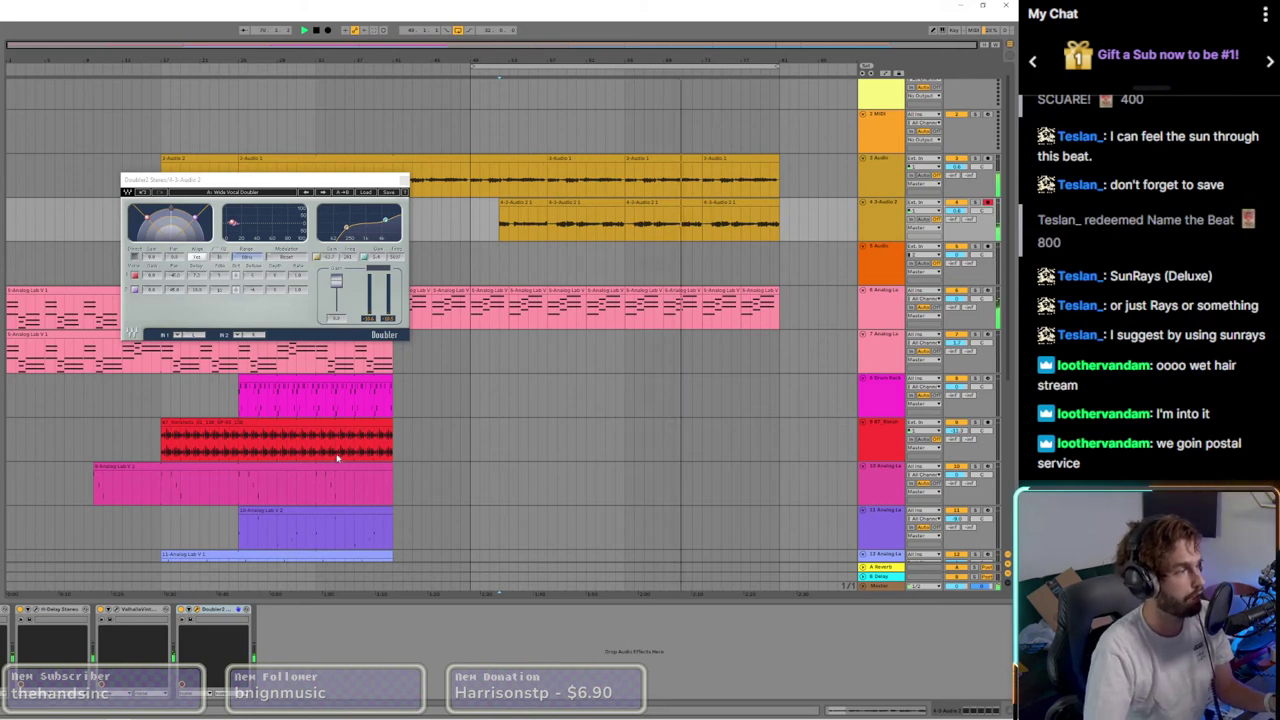
{"action": "left_click", "coordinate": [405, 181]}
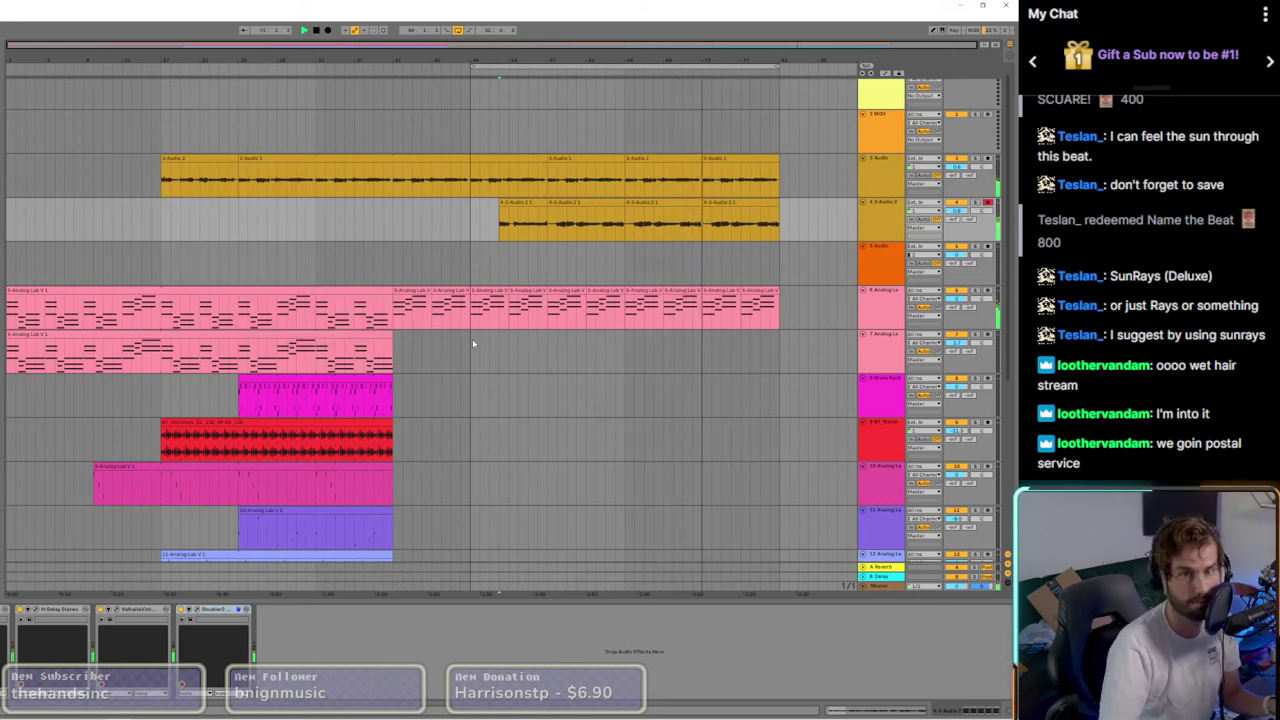
Step: Trim the start of the last clip on track 4 so it begins just under a bar into the fourth repeat
{"action": "scroll", "coordinate": [704, 202], "scroll_direction": "up", "scroll_amount": 5, "text": "ctrl"}
{"action": "left_click_drag", "start_coordinate": [686, 204], "coordinate": [703, 206]}
{"action": "scroll", "coordinate": [711, 208], "scroll_direction": "up", "scroll_amount": 5, "text": "ctrl"}
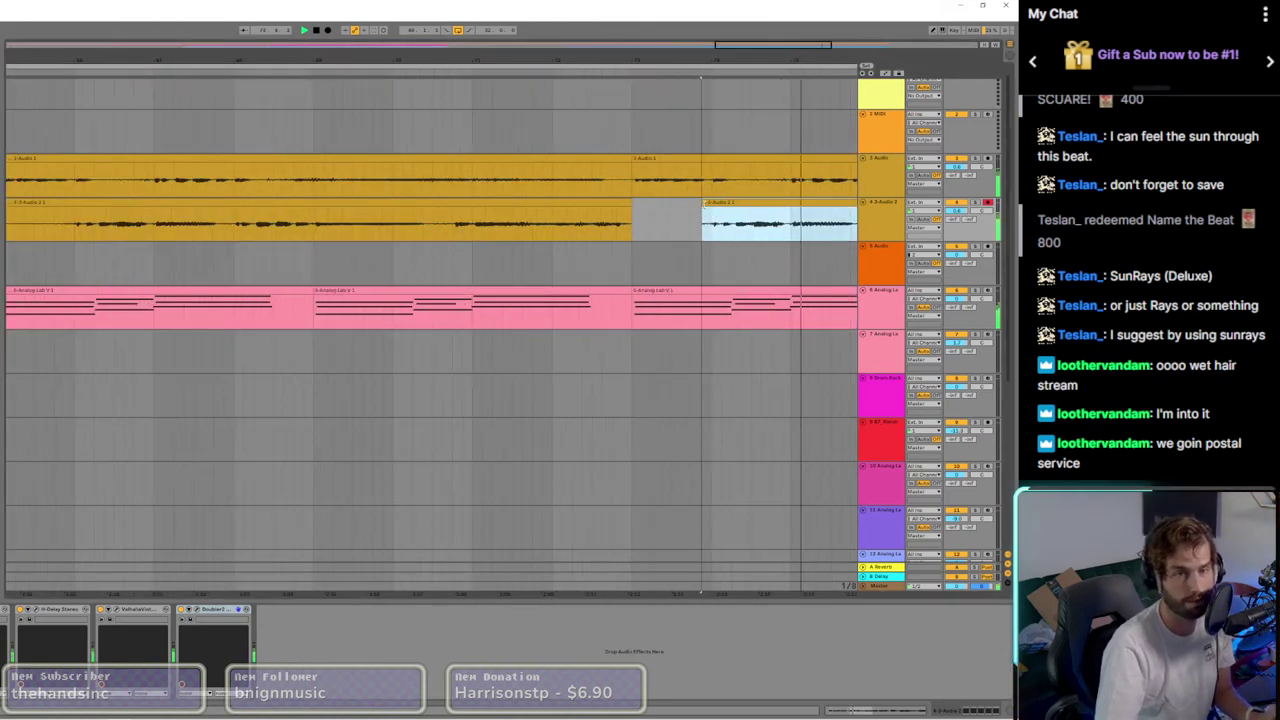
{"action": "scroll", "coordinate": [414, 226], "scroll_direction": "down", "scroll_amount": 10, "text": "ctrl"}
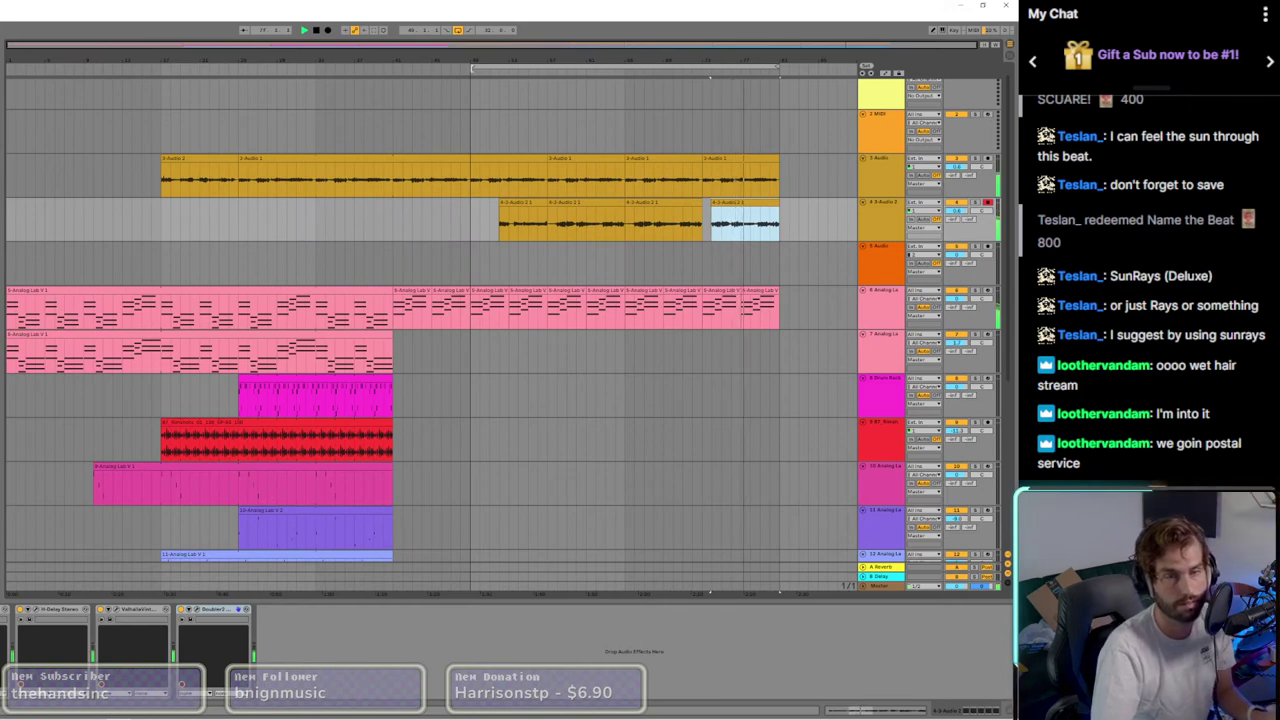
Step: Extend the loop back to the beginning of the arrangement and play the whole song from the start
{"action": "left_click_drag", "start_coordinate": [472, 68], "coordinate": [7, 68]}
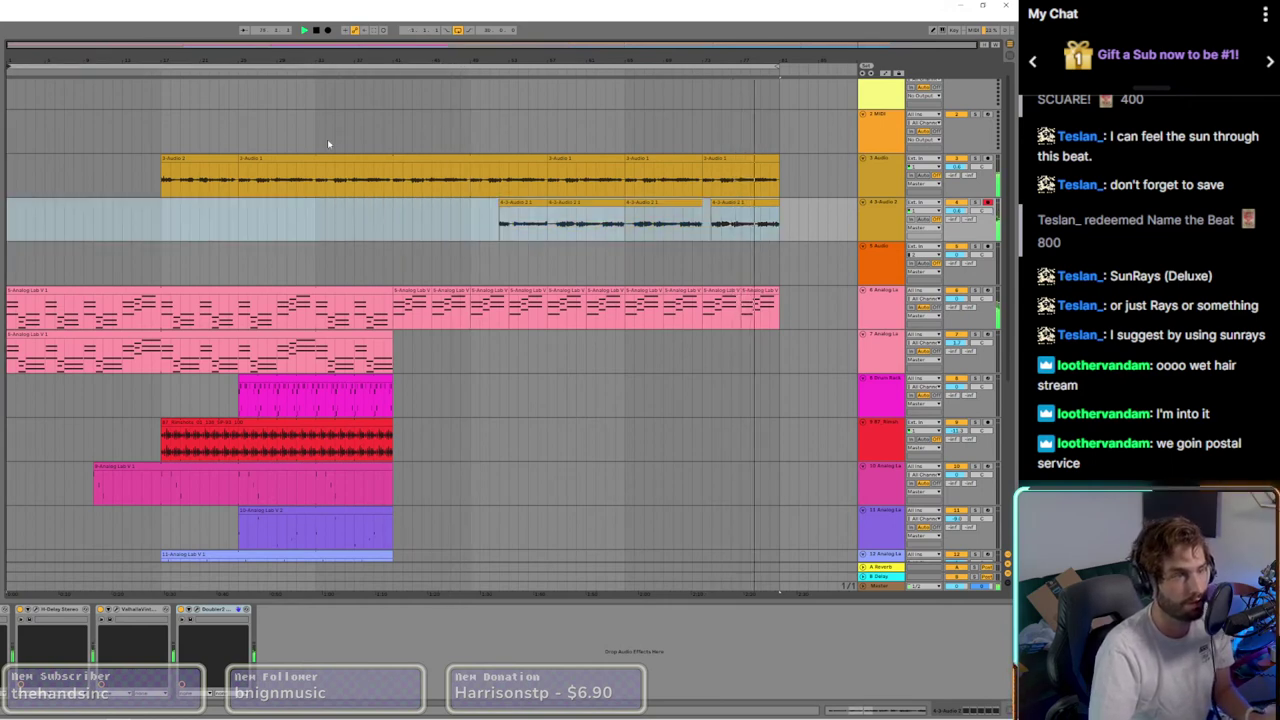
{"action": "key", "text": "space"}
{"action": "key", "text": "space"}
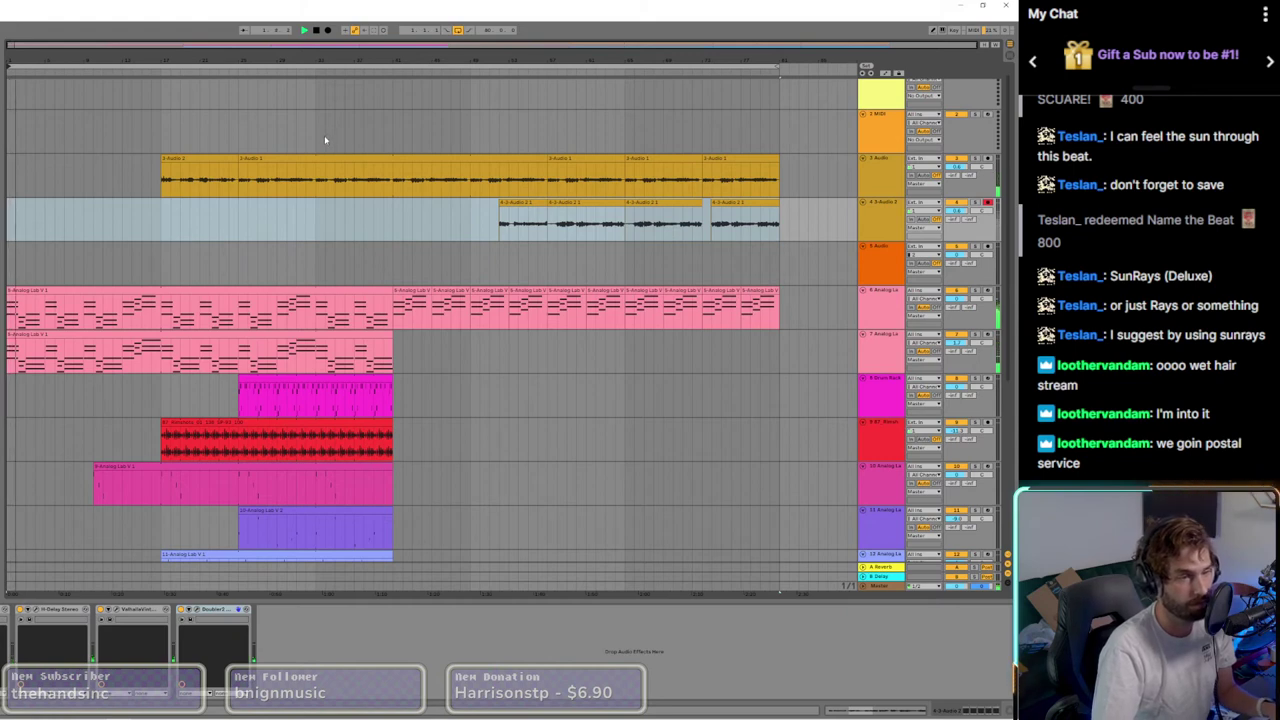
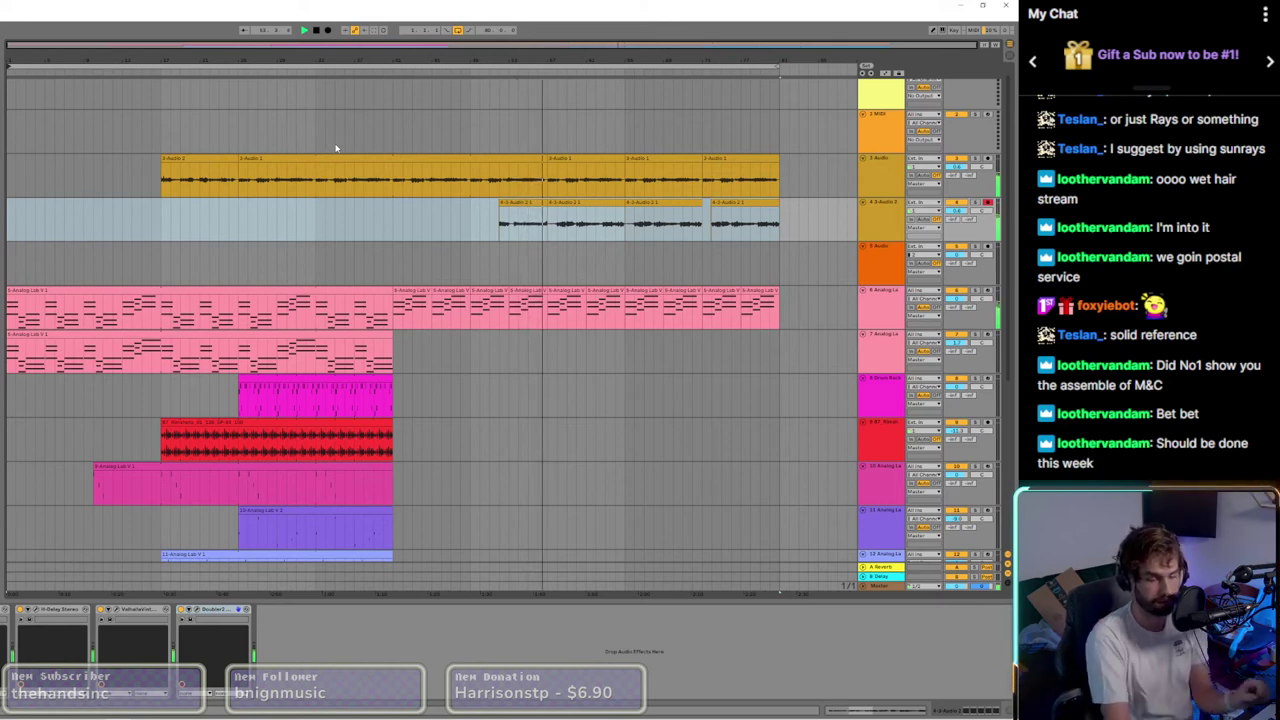
Step: Trim the starts of the second and third clips on track 4 so each begins about a bar into its repeat
{"action": "scroll", "coordinate": [532, 229], "scroll_direction": "up", "scroll_amount": 3}
{"action": "scroll", "coordinate": [548, 230], "scroll_direction": "up", "scroll_amount": 5}
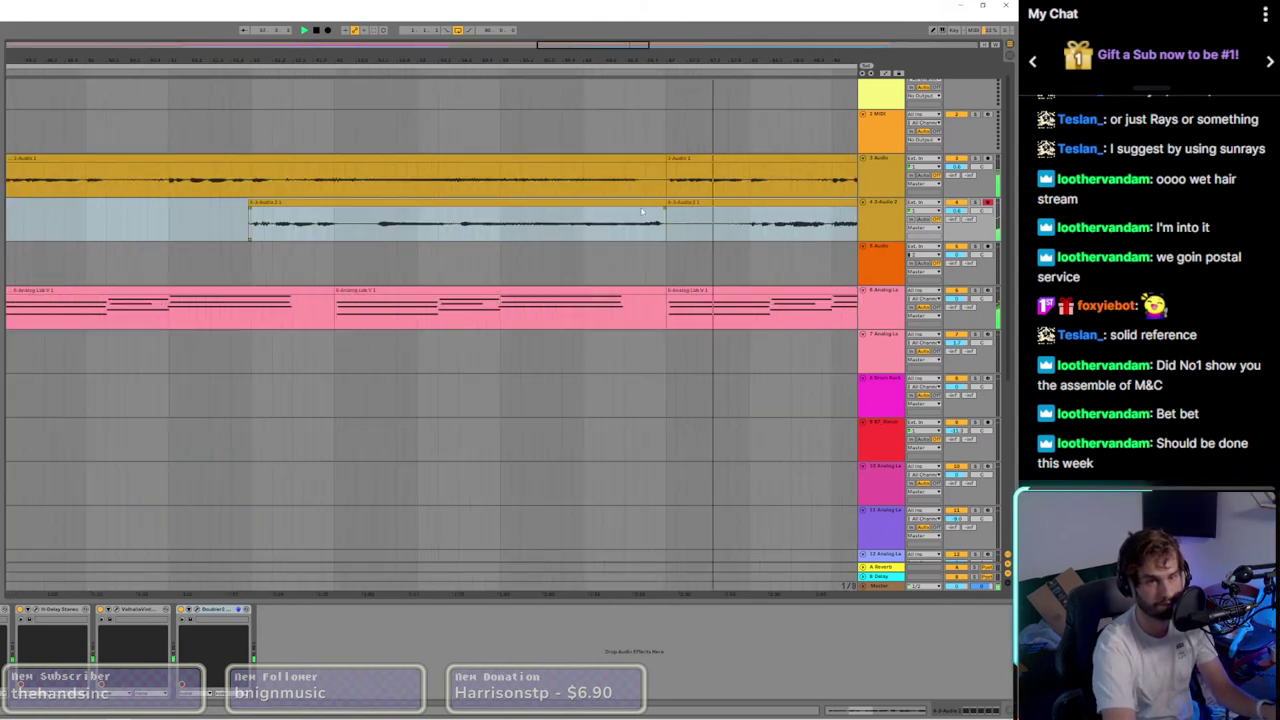
{"action": "left_click_drag", "start_coordinate": [668, 204], "coordinate": [749, 205]}
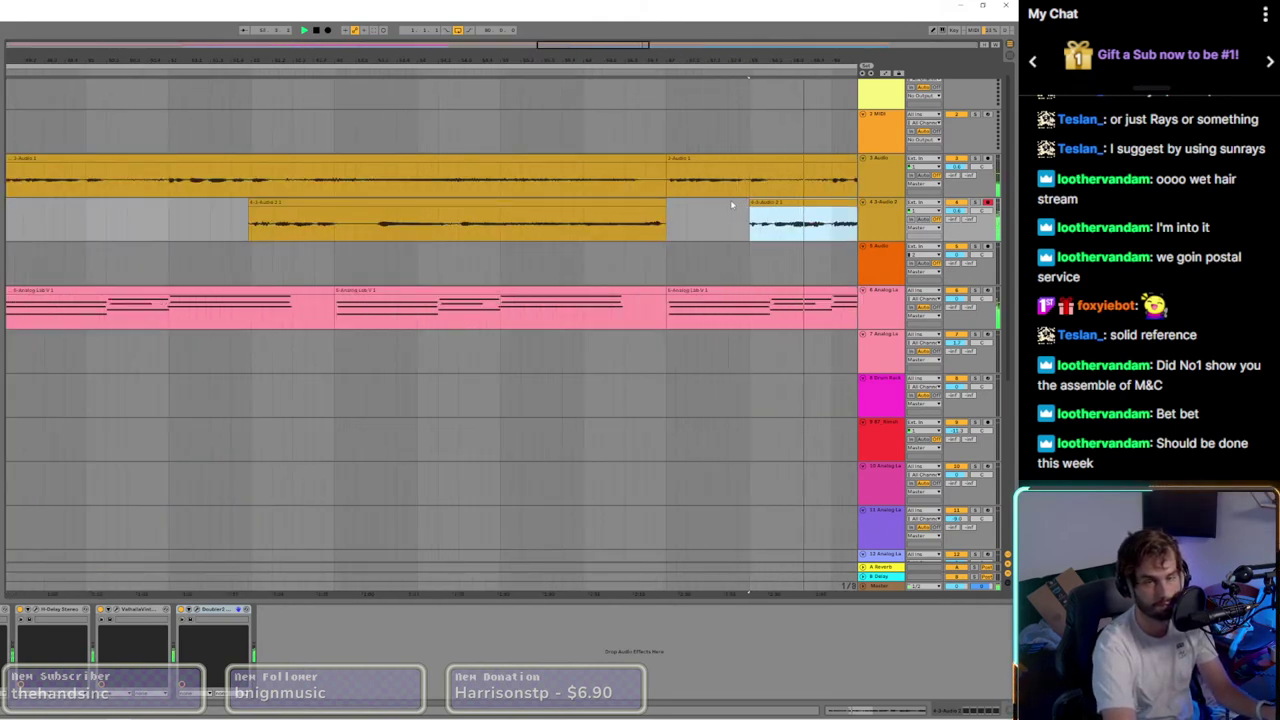
{"action": "scroll", "coordinate": [708, 204], "scroll_direction": "down", "scroll_amount": 8}
{"action": "scroll", "coordinate": [640, 212], "scroll_direction": "up", "scroll_amount": 4}
{"action": "key", "text": "ctrl+d"}
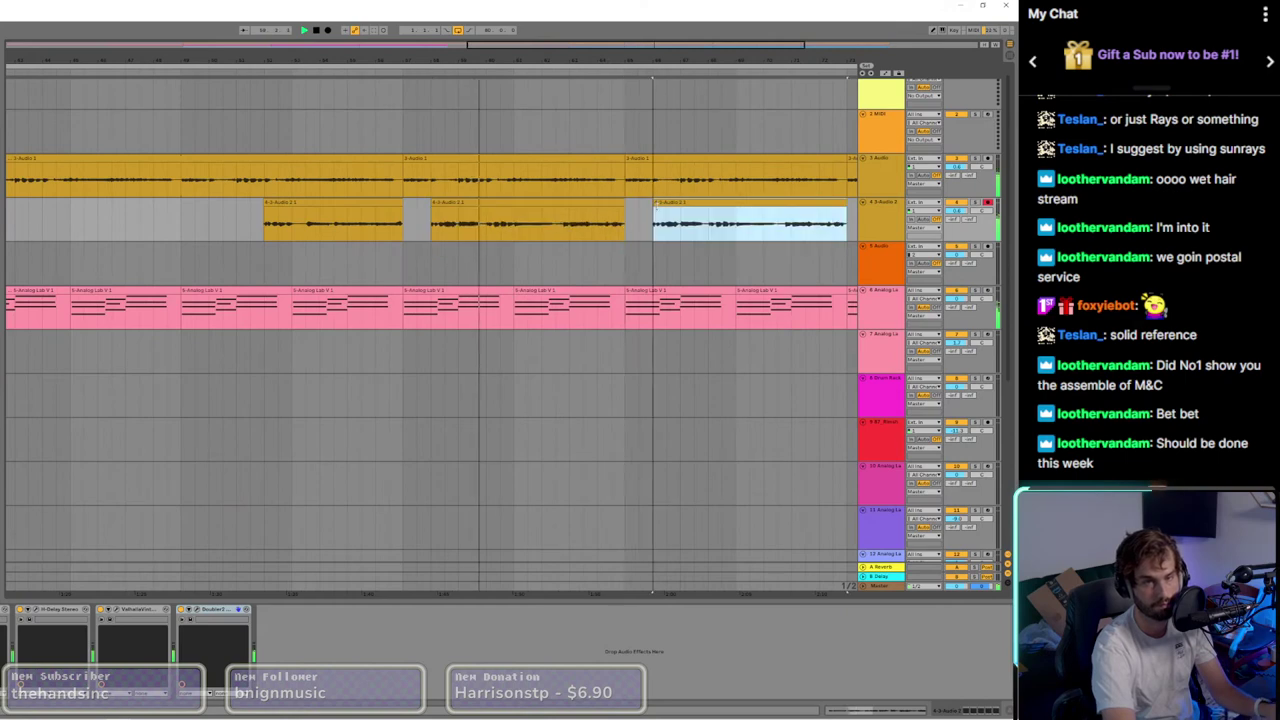
{"action": "scroll", "coordinate": [647, 215], "scroll_direction": "down", "scroll_amount": 5}
{"action": "scroll", "coordinate": [526, 366], "scroll_direction": "up", "scroll_amount": 1}
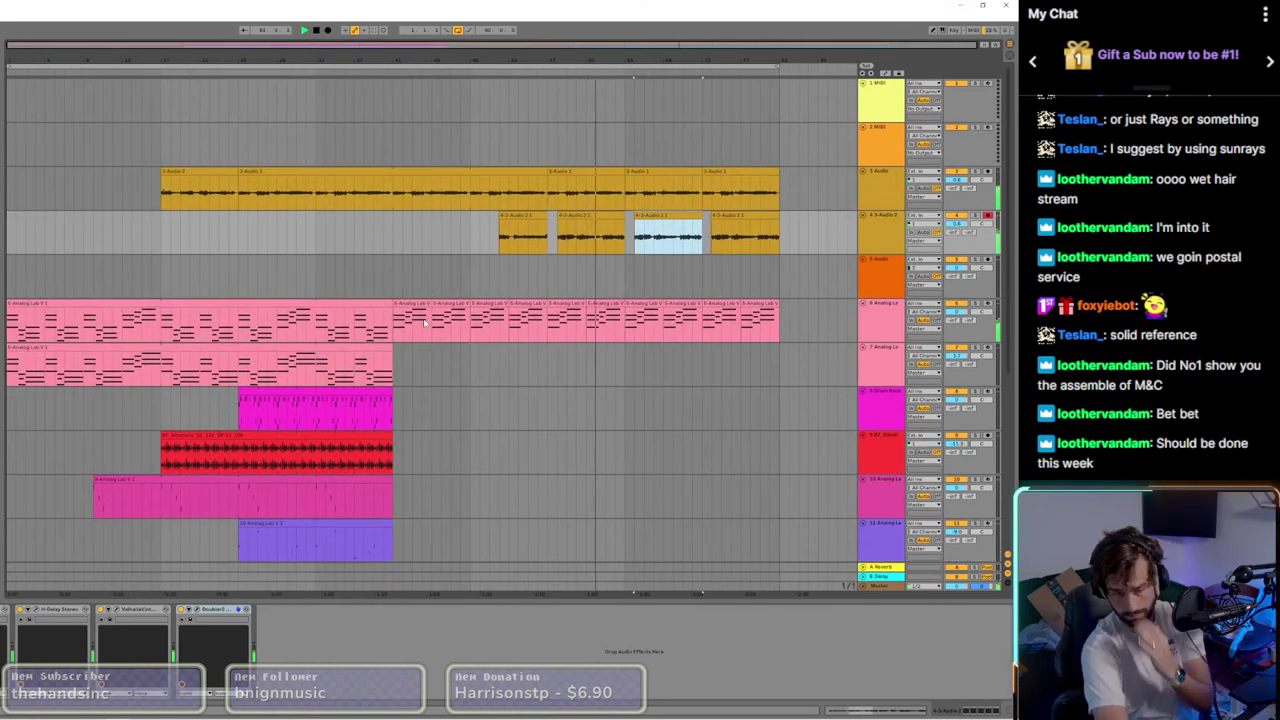
Step: Add a Compressor after the EQ Eight on track 6 and set its sidechain audio source to 15-Drum Rack
{"action": "left_click", "coordinate": [412, 306]}
{"action": "scroll", "coordinate": [471, 274], "scroll_direction": "down", "scroll_amount": 3}
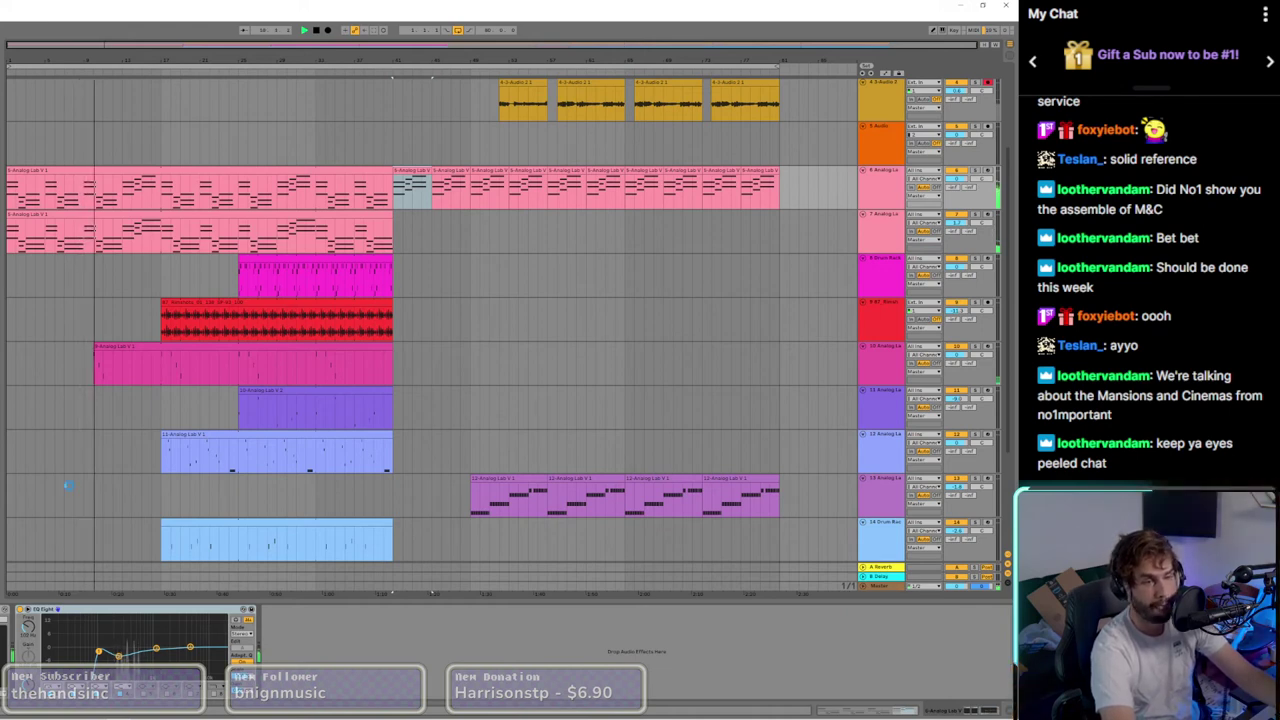
{"action": "left_click", "coordinate": [472, 446]}
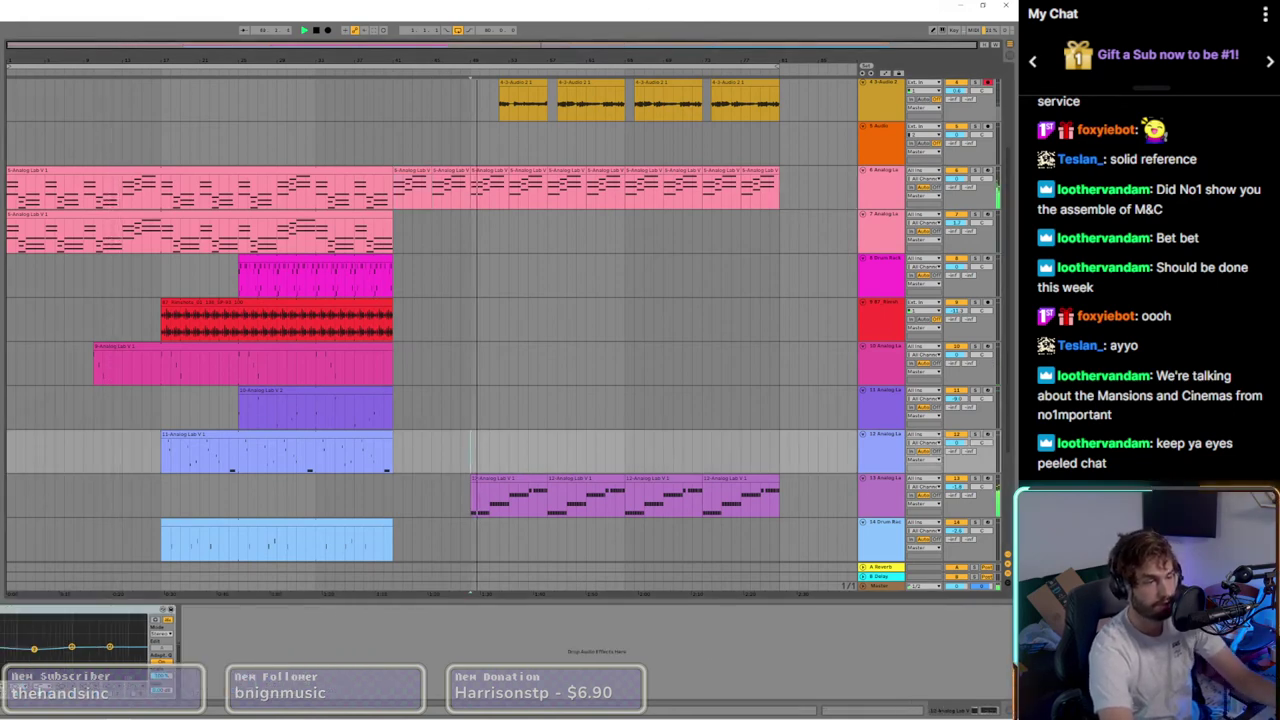
{"action": "left_click", "coordinate": [487, 171]}
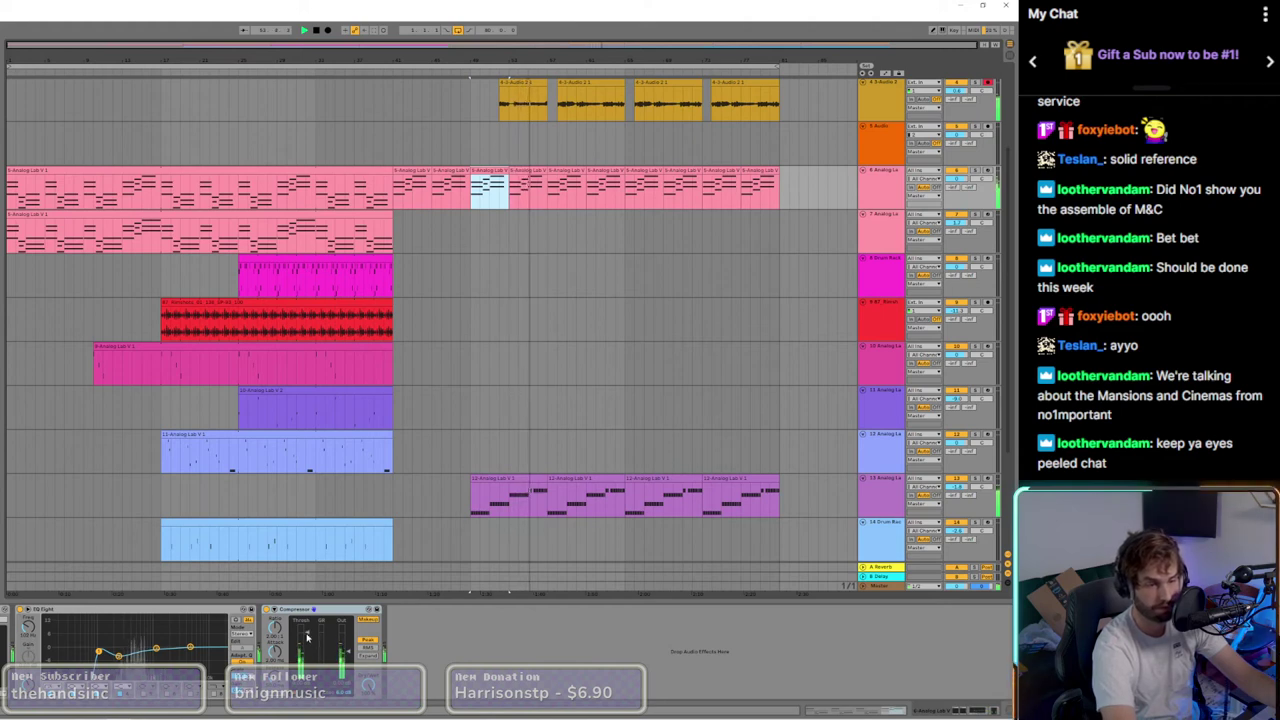
{"action": "left_click", "coordinate": [275, 615]}
{"action": "left_click", "coordinate": [293, 635]}
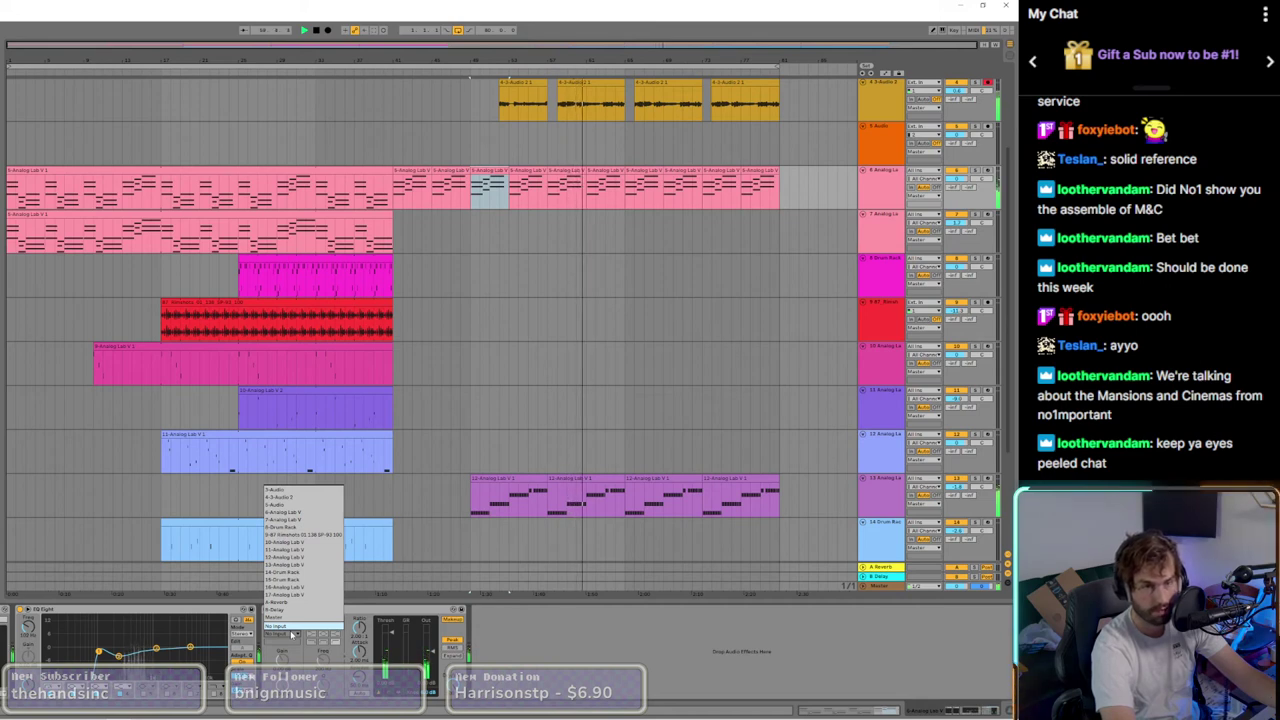
{"action": "left_click", "coordinate": [282, 579]}
Step: Set the Compressor's sidechain tap point to Post Mixer and switch the sidechain on
{"action": "scroll", "coordinate": [540, 488], "scroll_direction": "down", "scroll_amount": 5}
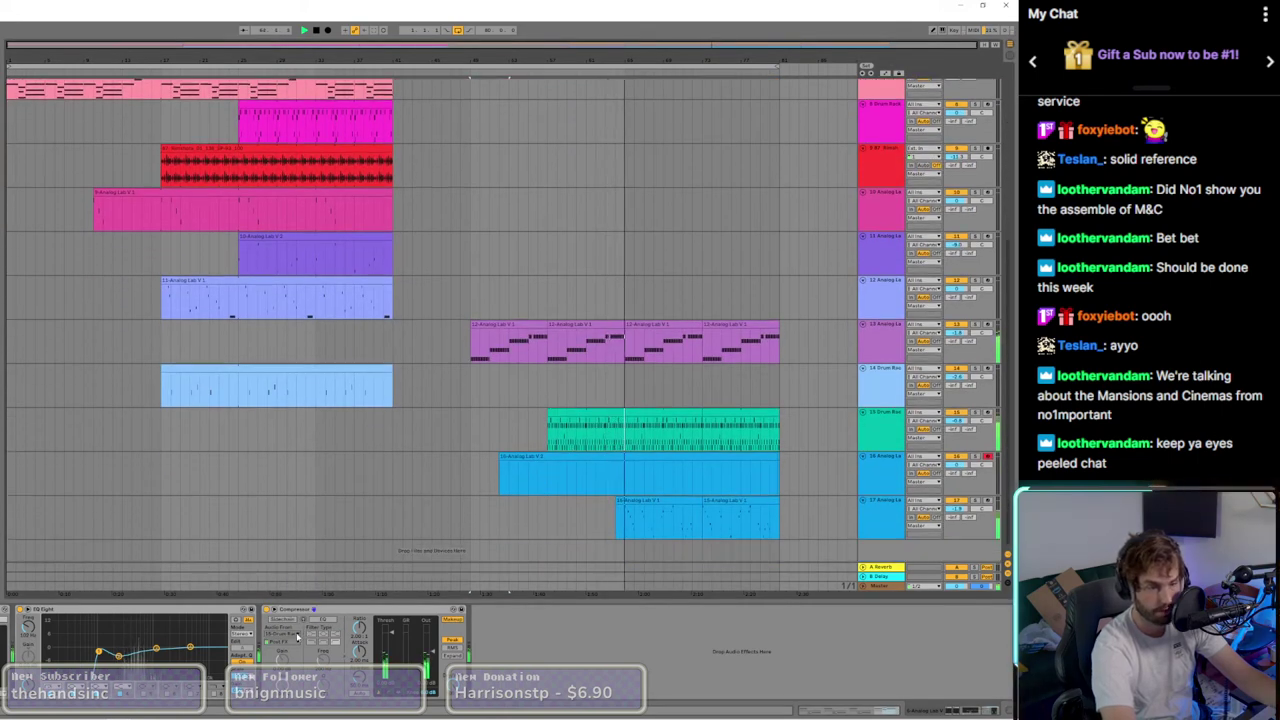
{"action": "left_click", "coordinate": [296, 637]}
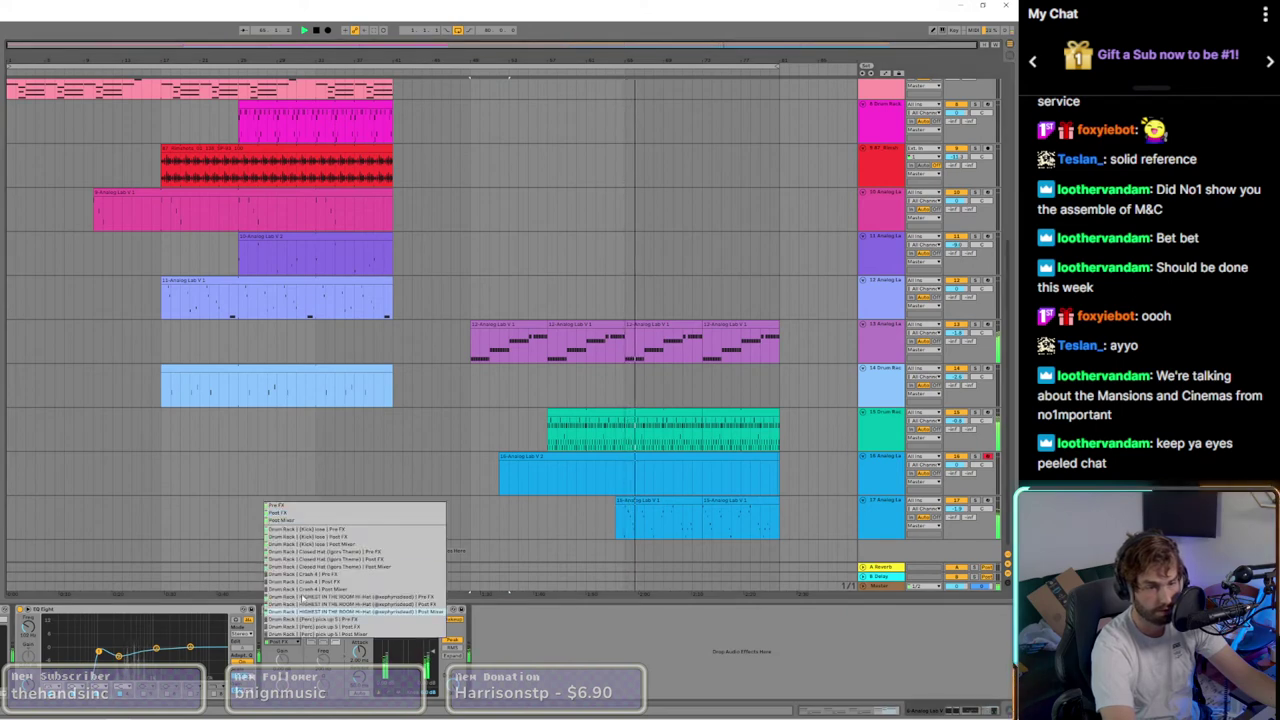
{"action": "left_click", "coordinate": [323, 569]}
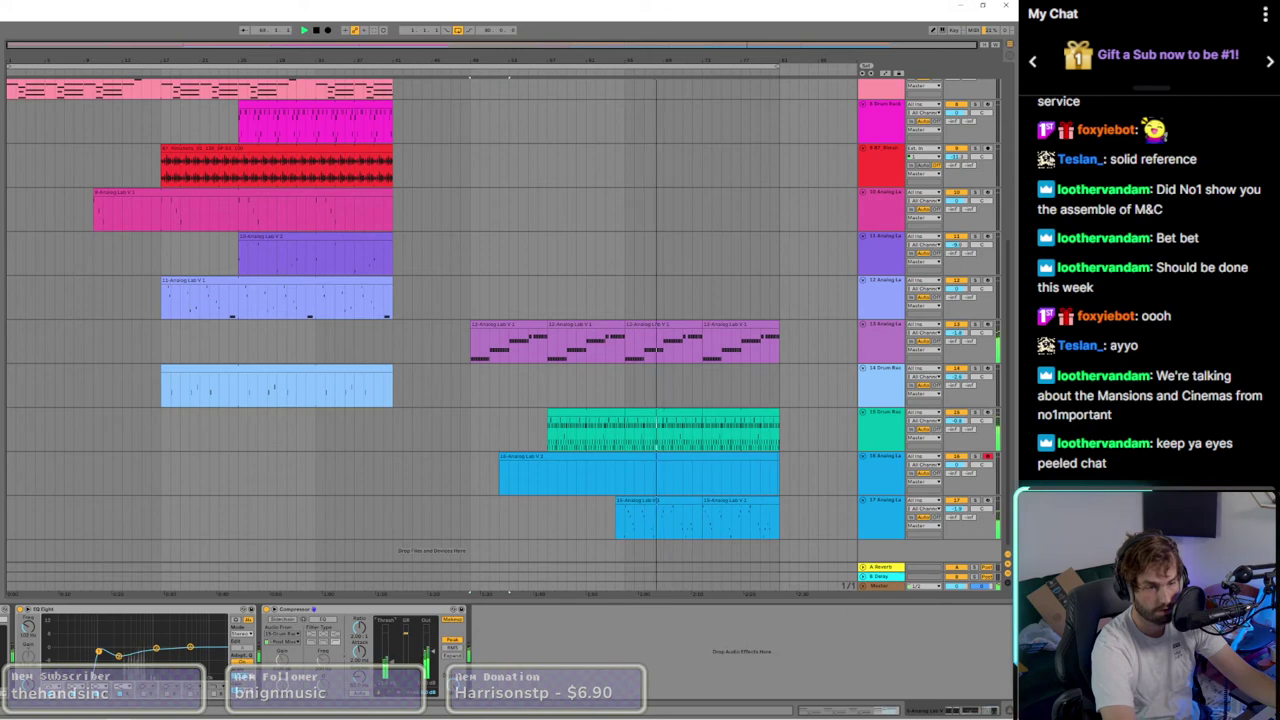
{"action": "left_click", "coordinate": [282, 620]}
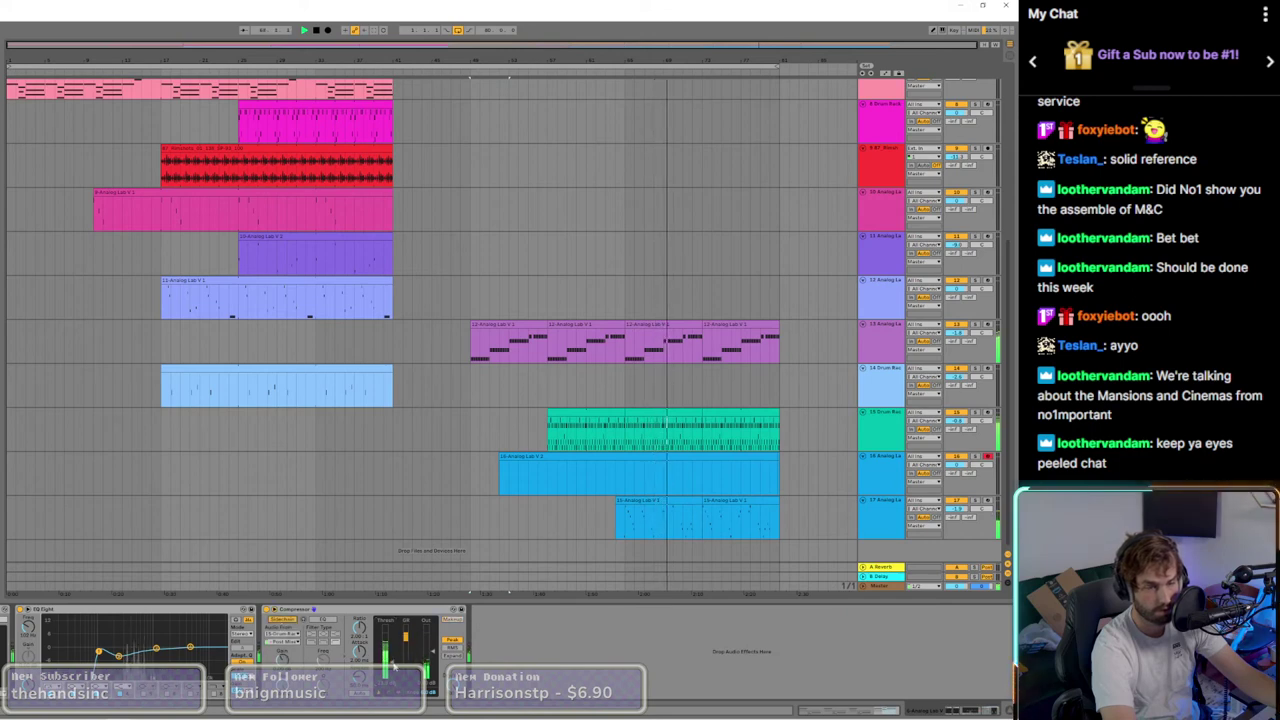
Step: Replay the section where the track 15 drums enter and adjust the threshold of track 6's sidechained Compressor
{"action": "left_click", "coordinate": [500, 354]}
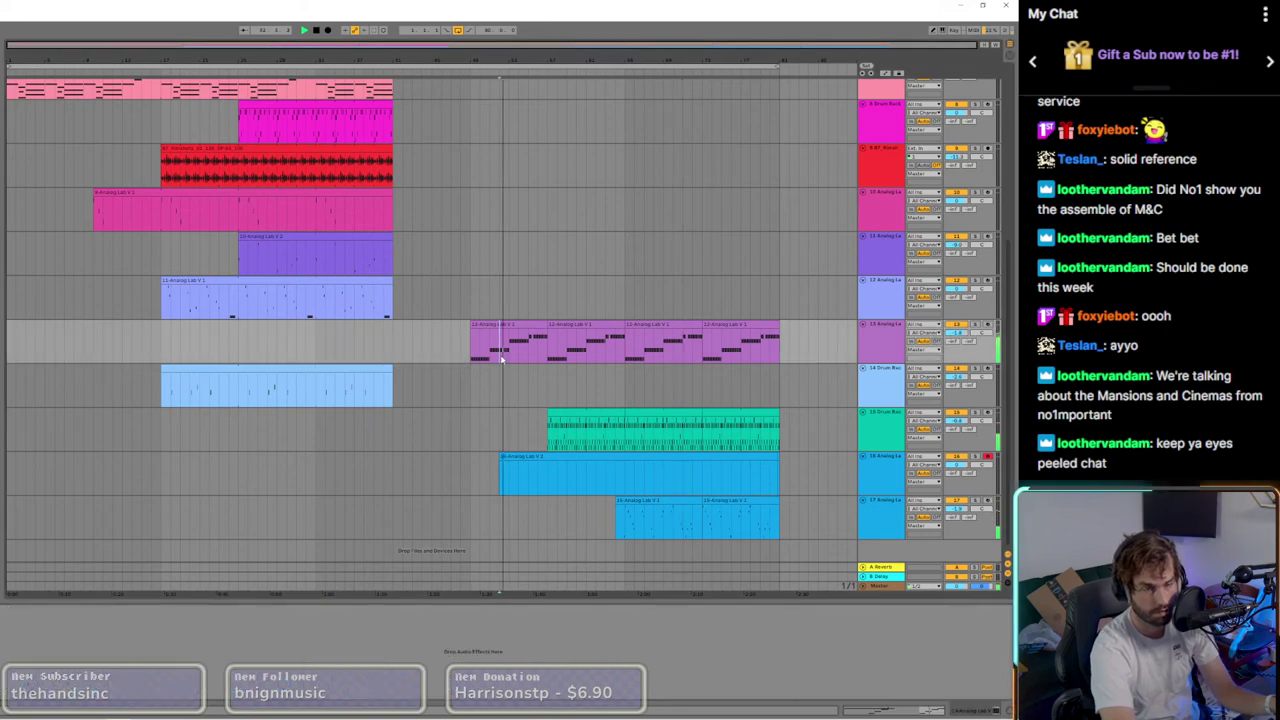
{"action": "key", "text": "space"}
{"action": "left_click", "coordinate": [548, 356]}
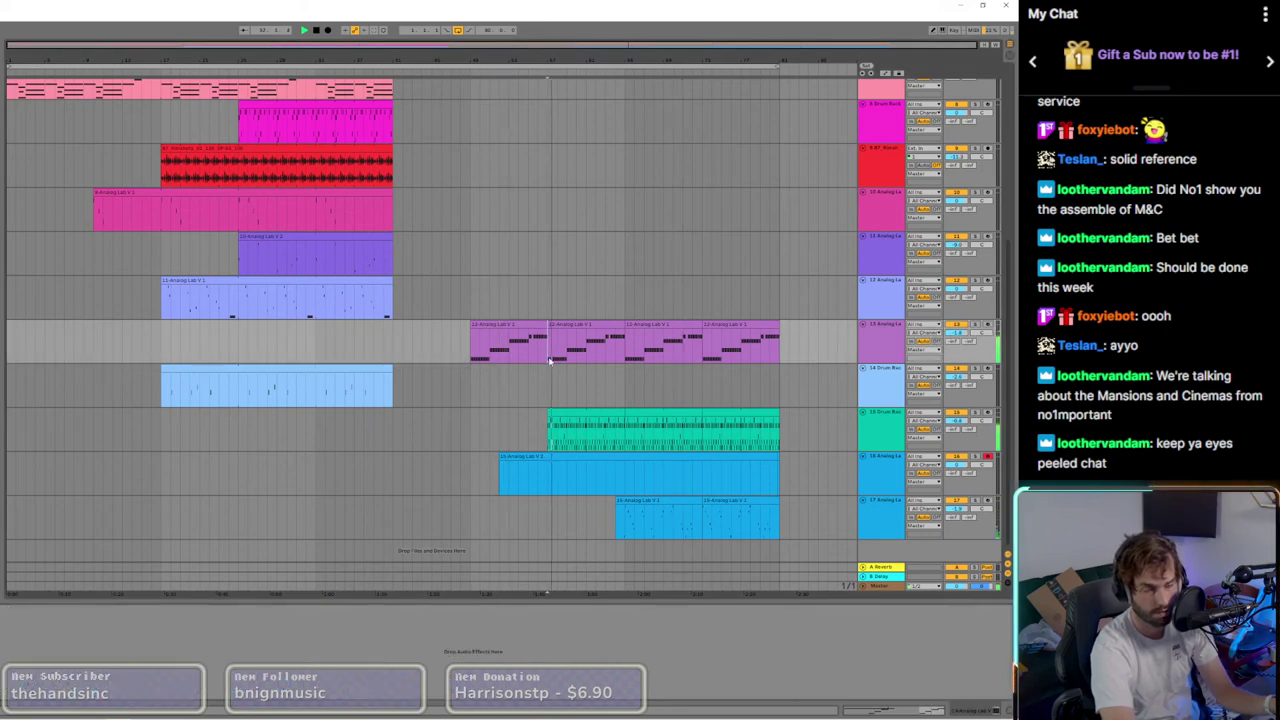
{"action": "left_click", "coordinate": [562, 424]}
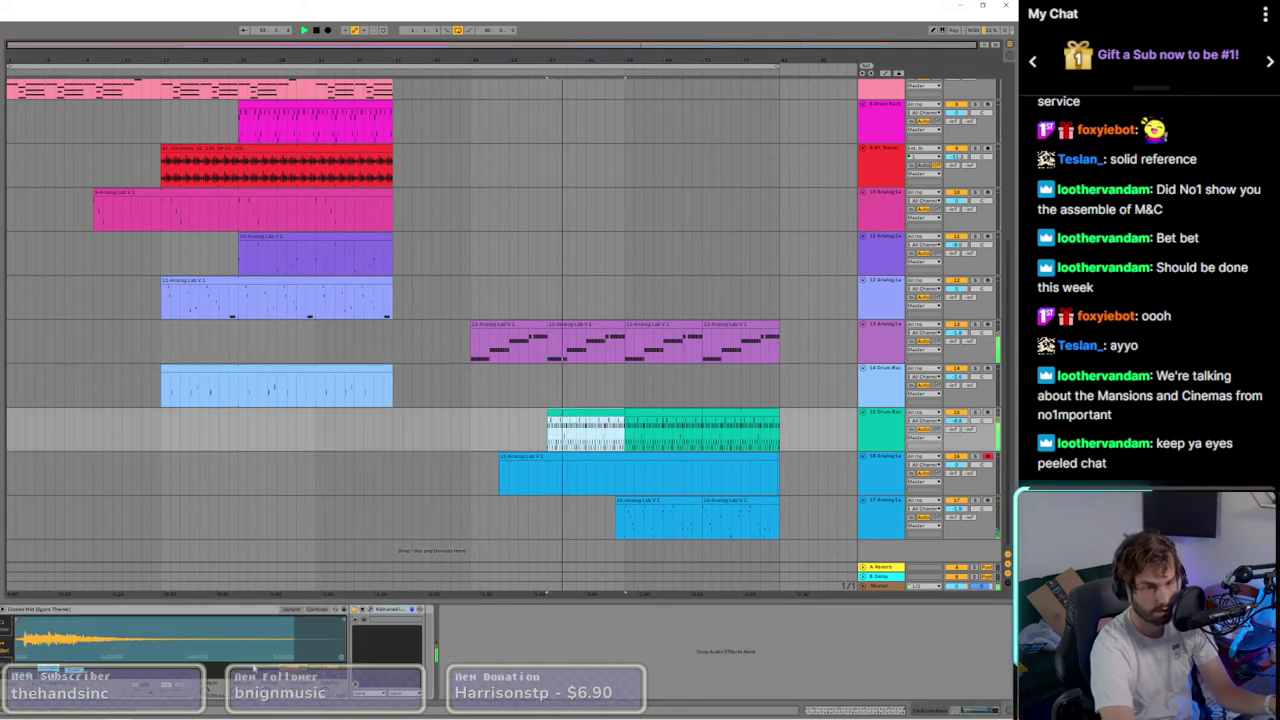
{"action": "scroll", "coordinate": [564, 276], "scroll_direction": "up", "scroll_amount": 3}
{"action": "scroll", "coordinate": [564, 250], "scroll_direction": "up", "scroll_amount": 3}
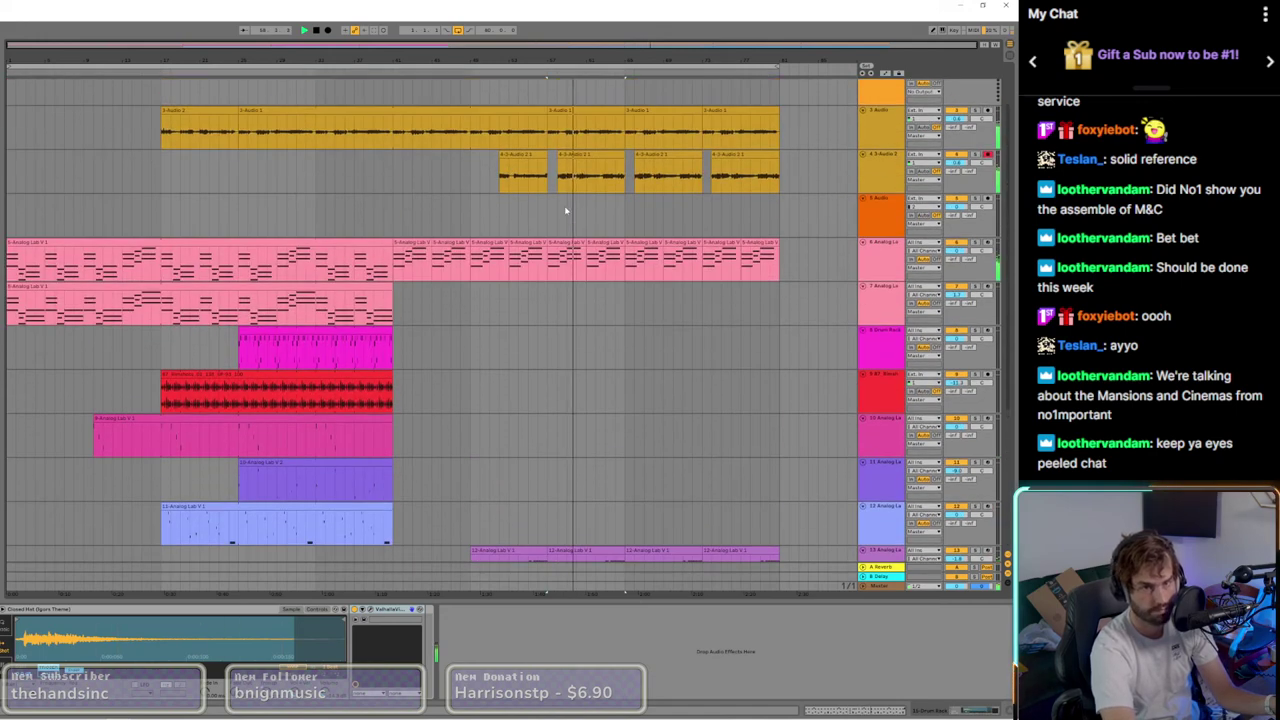
{"action": "left_click", "coordinate": [565, 257]}
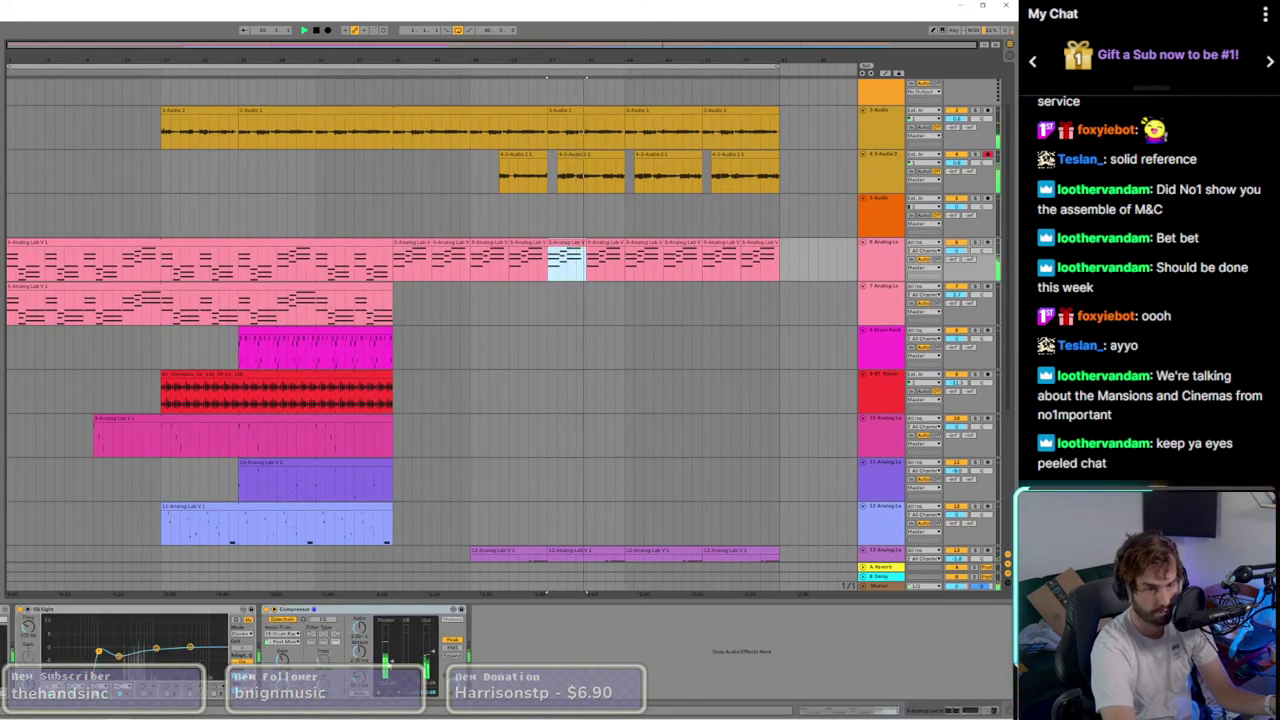
{"action": "left_click", "coordinate": [389, 663]}
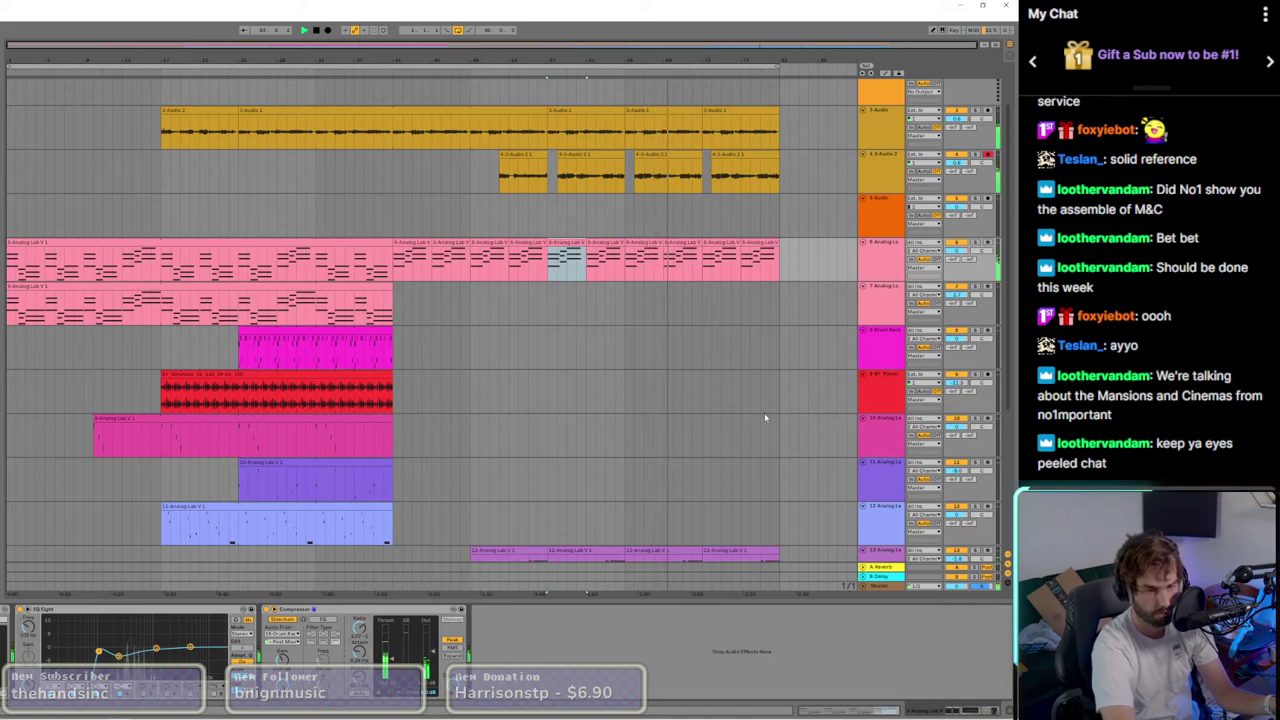
Step: Listen to track 6 soloed, and replay the drum section with all tracks active
{"action": "scroll", "coordinate": [765, 418], "scroll_direction": "down", "scroll_amount": 4}
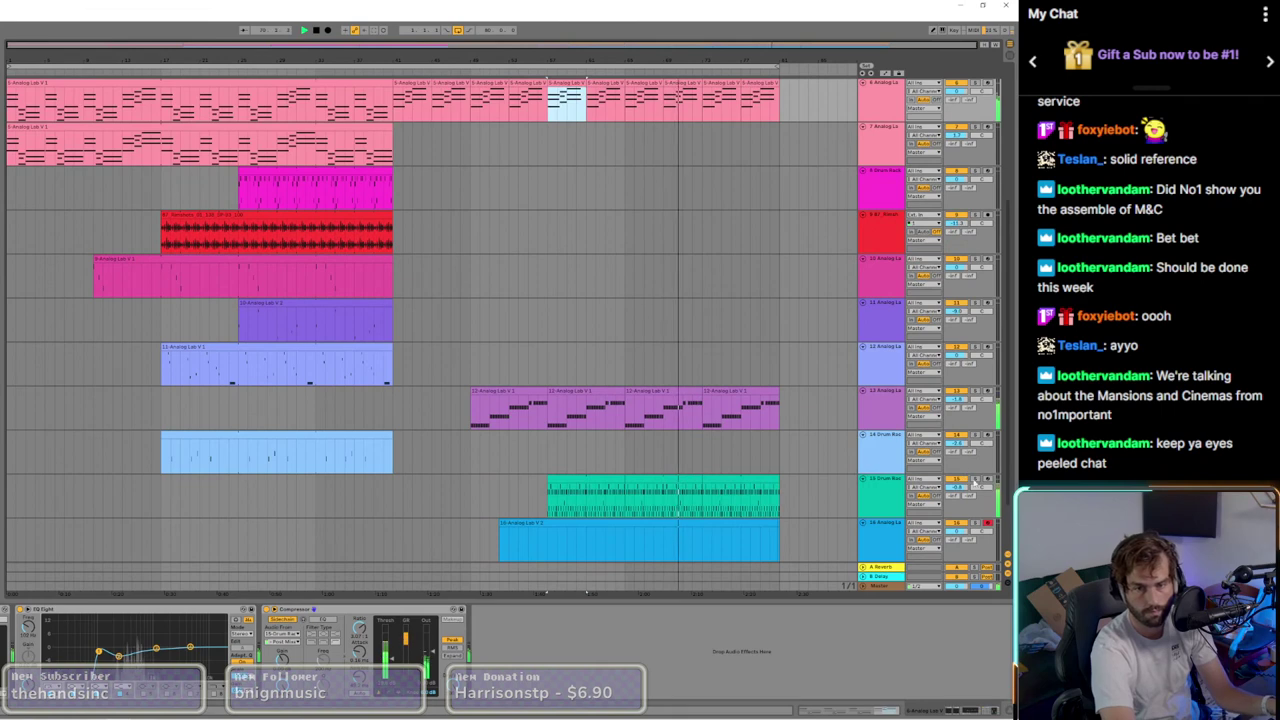
{"action": "scroll", "coordinate": [628, 266], "scroll_direction": "up", "scroll_amount": 5}
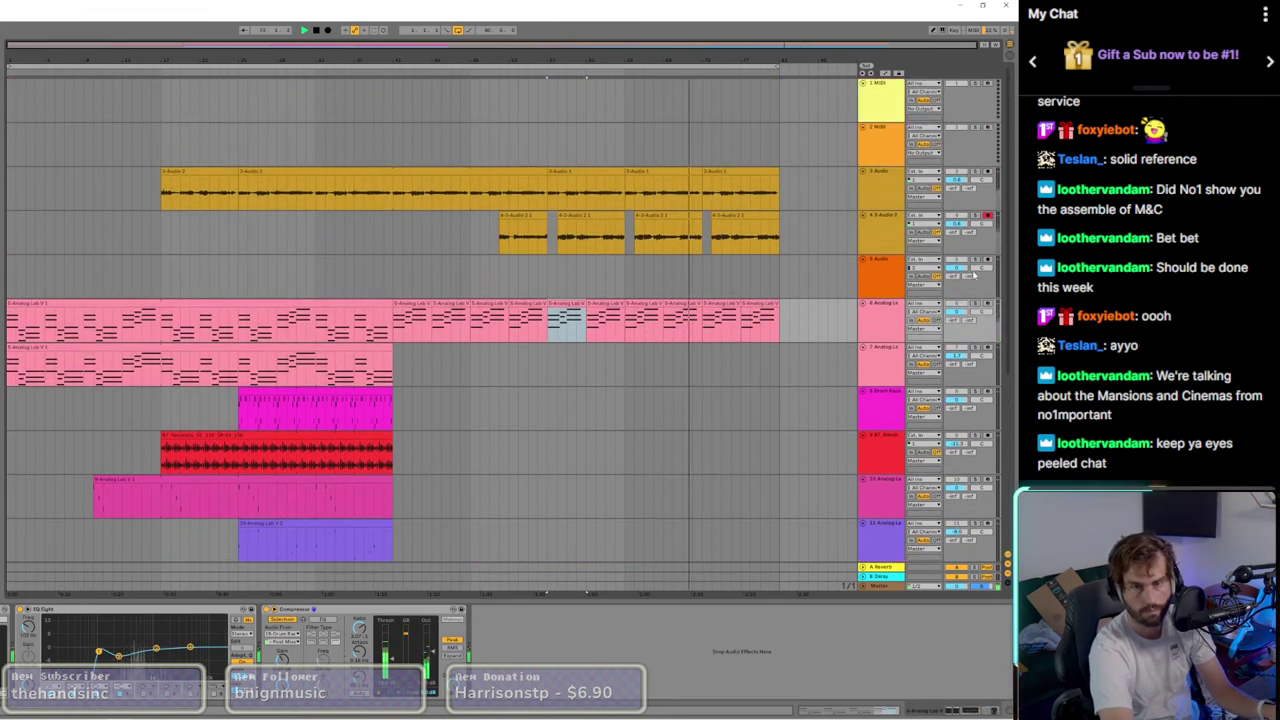
{"action": "left_click", "coordinate": [975, 303]}
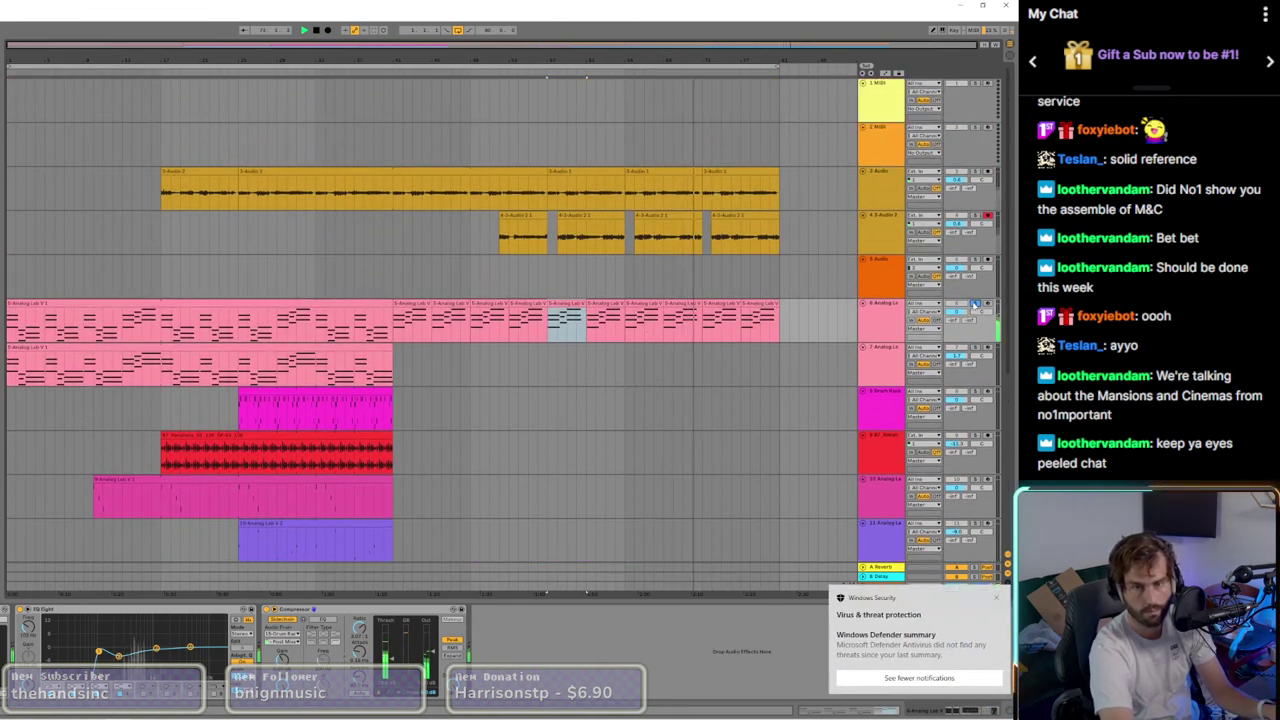
{"action": "left_click", "coordinate": [995, 598]}
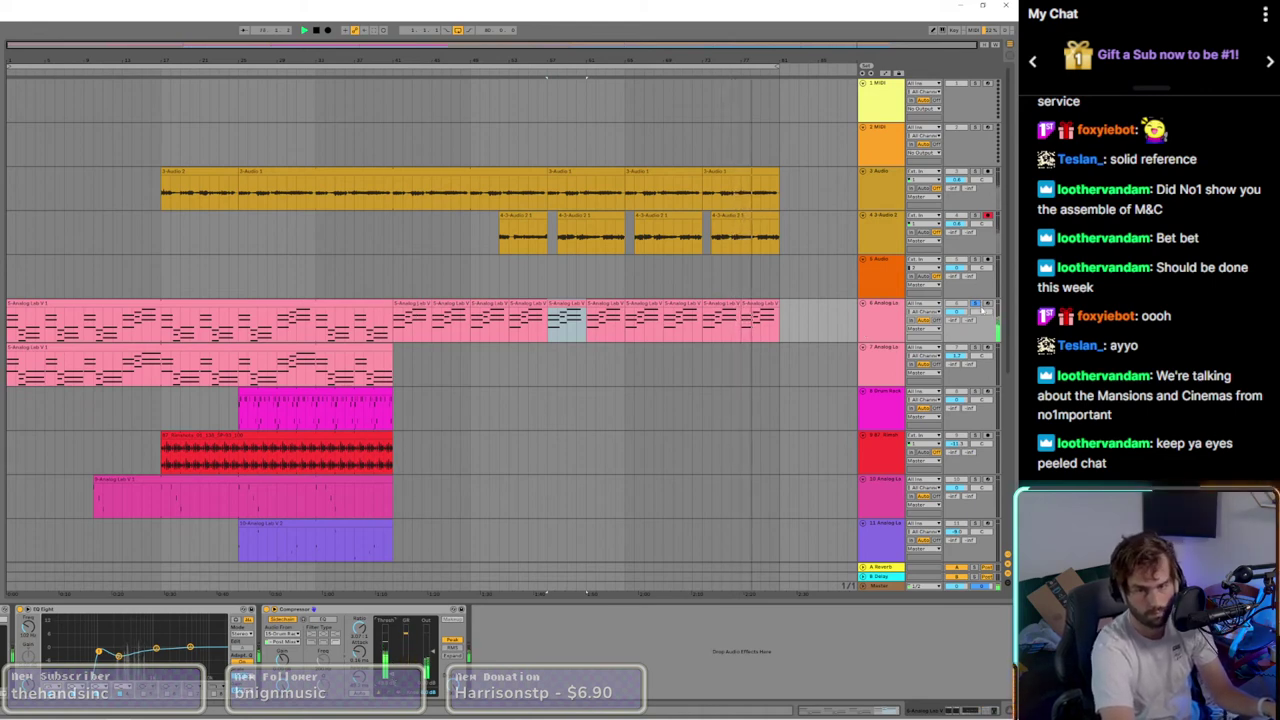
{"action": "key", "text": "space"}
{"action": "key", "text": "space"}
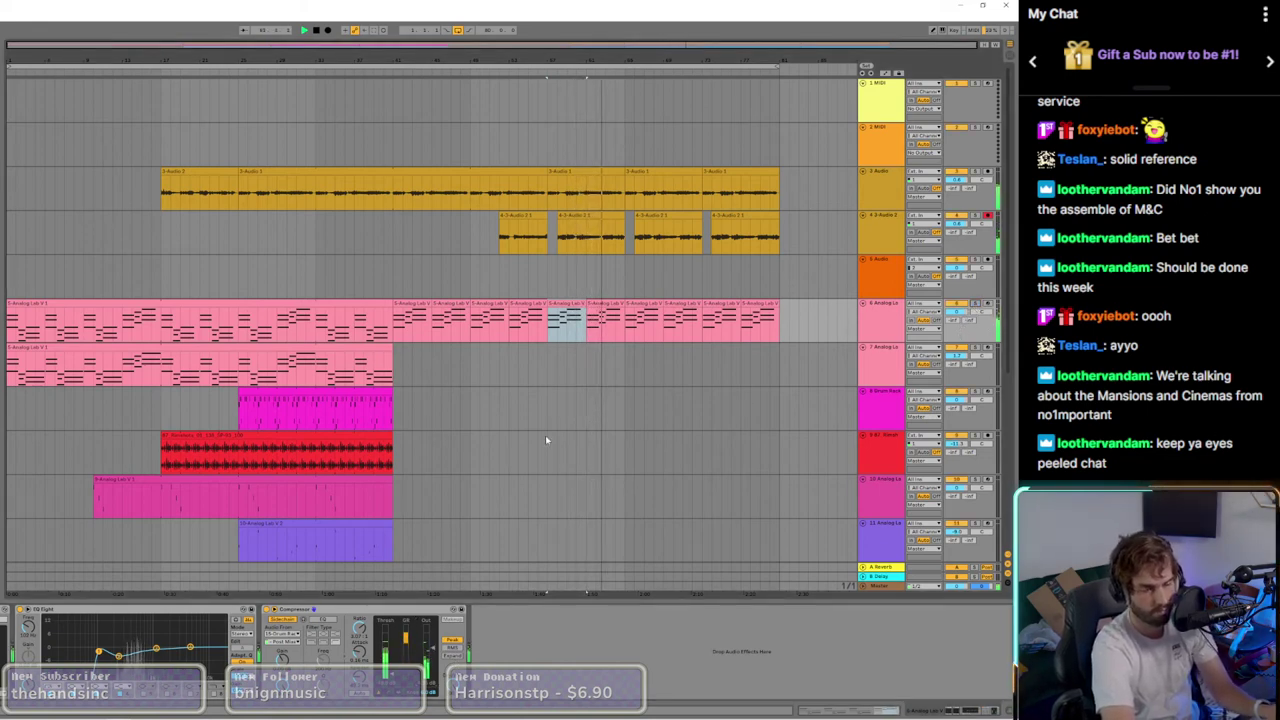
Step: Rework the notes in track 13's third clip into even eighth-note runs on each of its four successive pitches
{"action": "scroll", "coordinate": [644, 445], "scroll_direction": "down", "scroll_amount": 5}
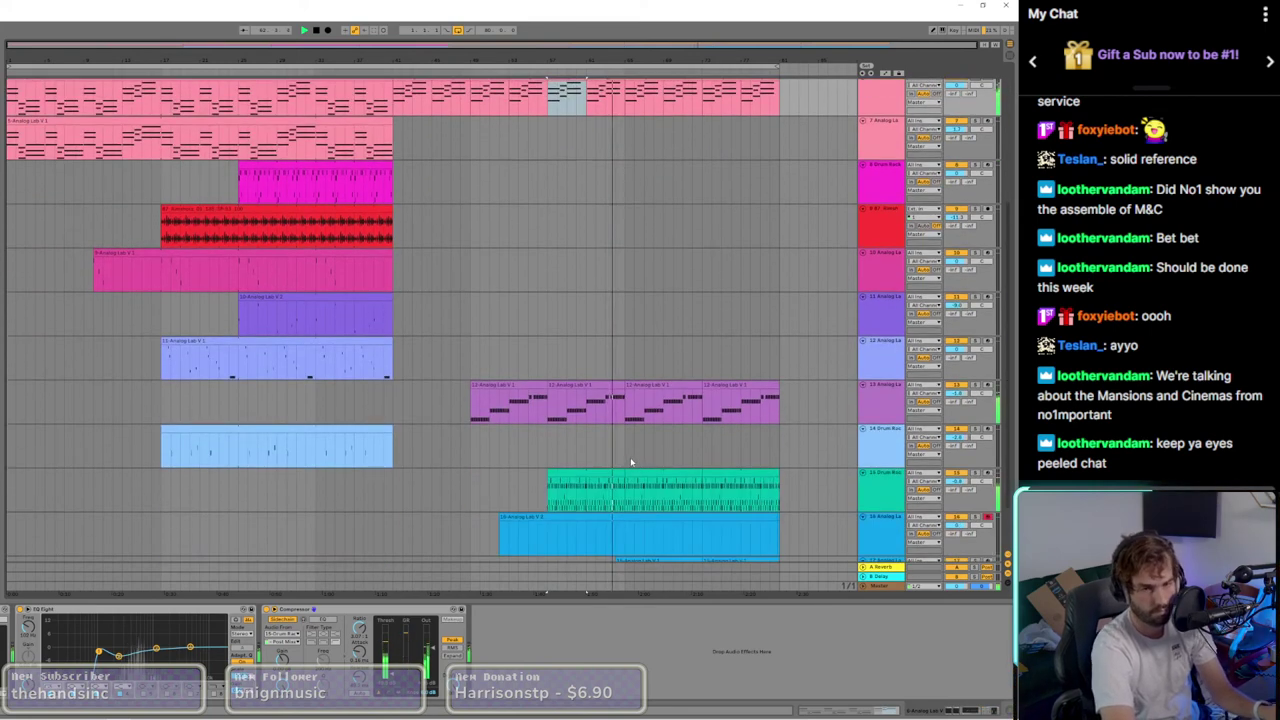
{"action": "double_click", "coordinate": [628, 405]}
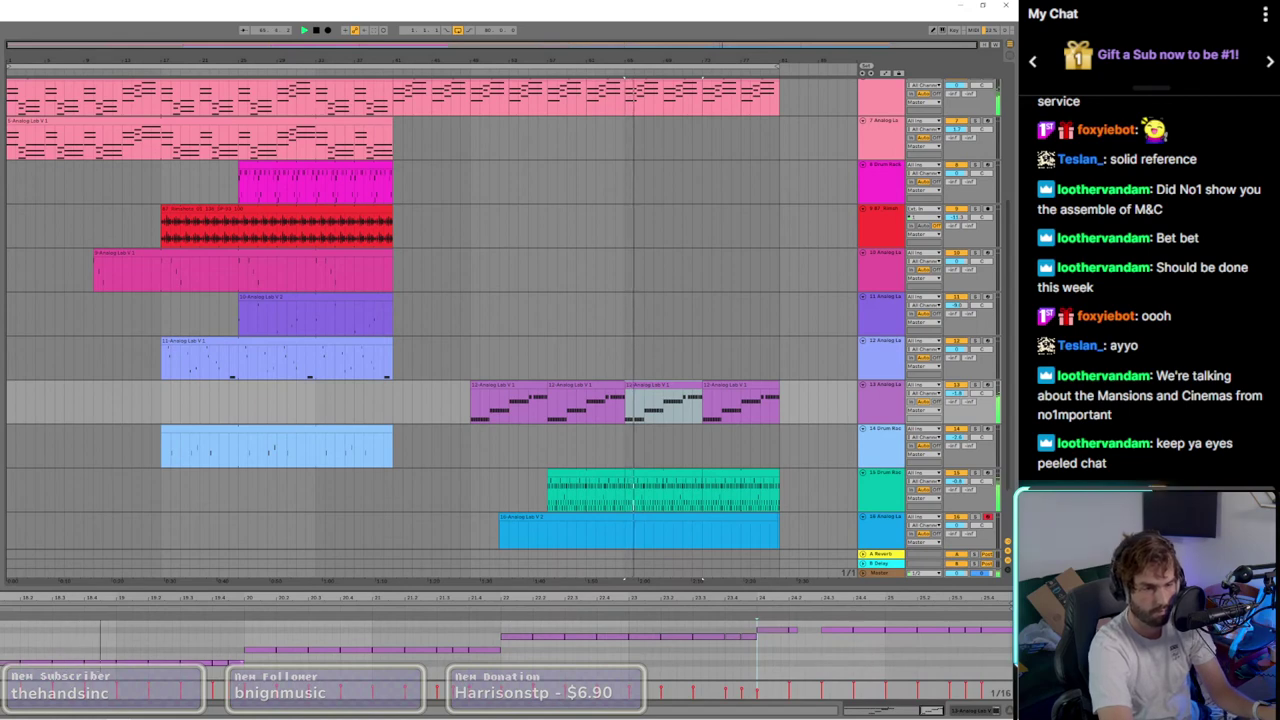
{"action": "left_click_drag", "start_coordinate": [8, 622], "coordinate": [193, 671]}
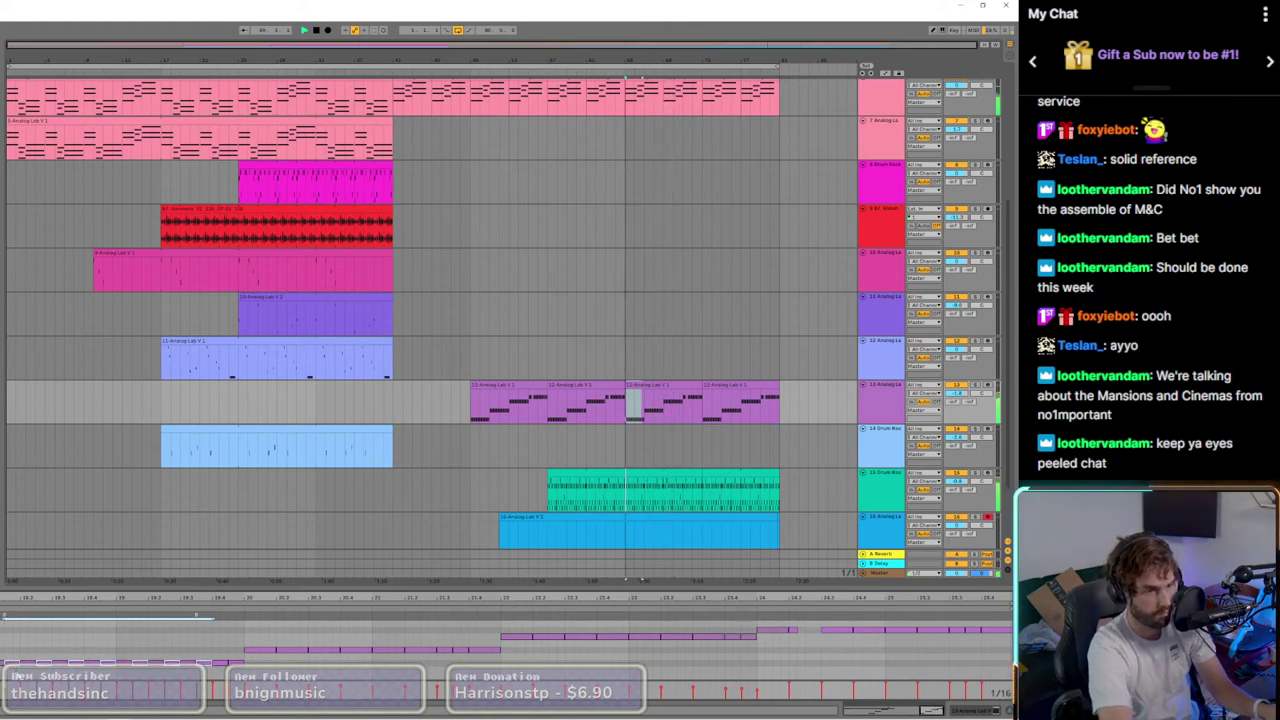
{"action": "left_click_drag", "start_coordinate": [171, 674], "coordinate": [246, 674]}
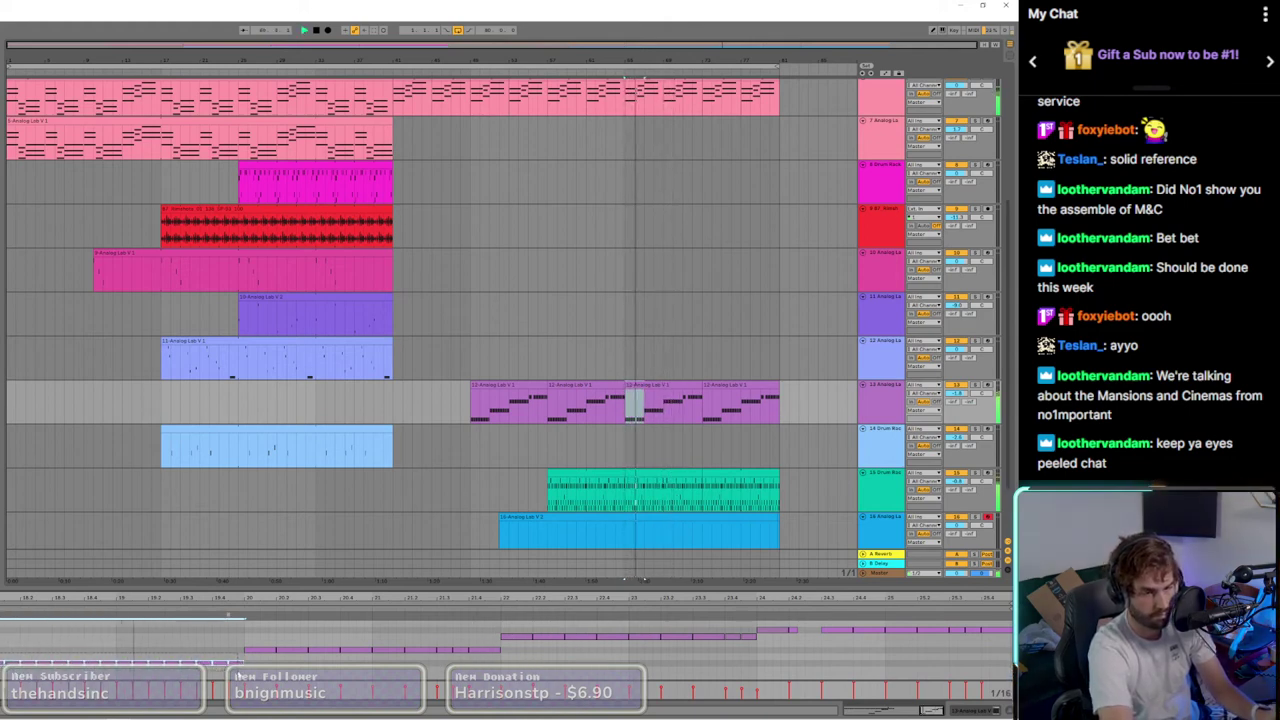
{"action": "left_click_drag", "start_coordinate": [19, 662], "coordinate": [258, 655]}
{"action": "left_click_drag", "start_coordinate": [236, 640], "coordinate": [520, 656]}
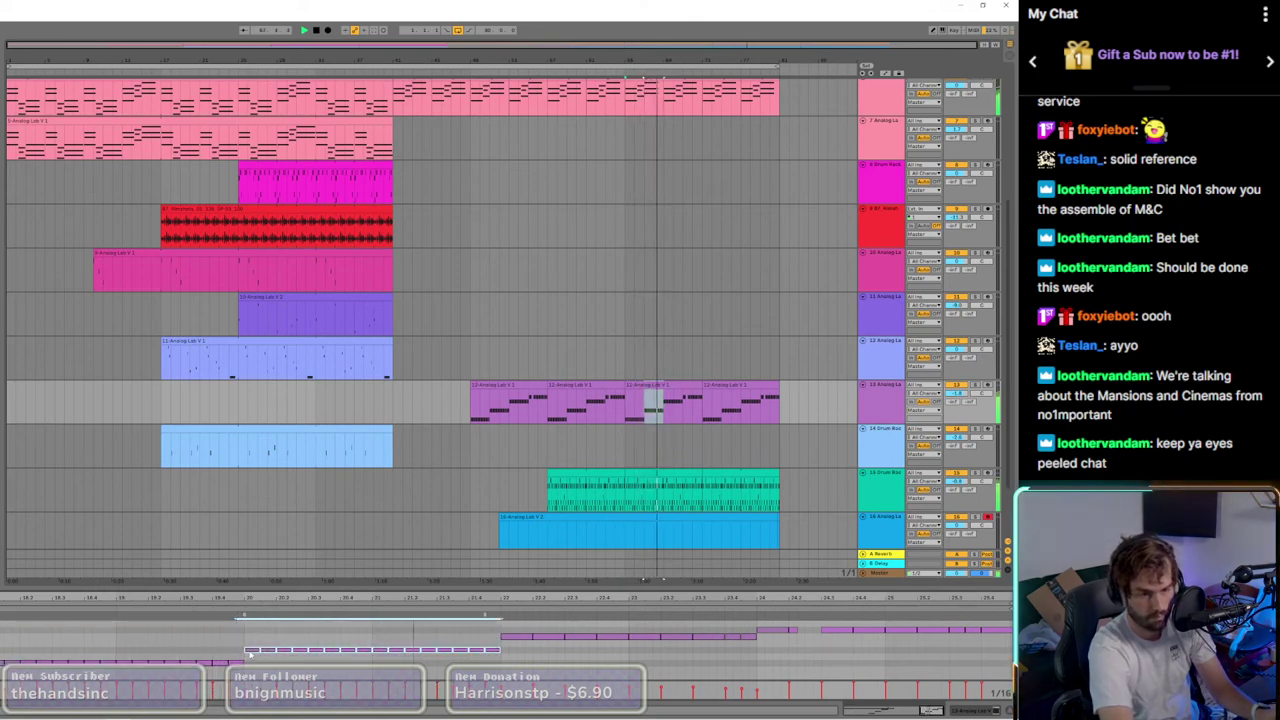
{"action": "left_click_drag", "start_coordinate": [250, 651], "coordinate": [797, 651]}
{"action": "scroll", "coordinate": [797, 651], "scroll_direction": "down", "scroll_amount": 2}
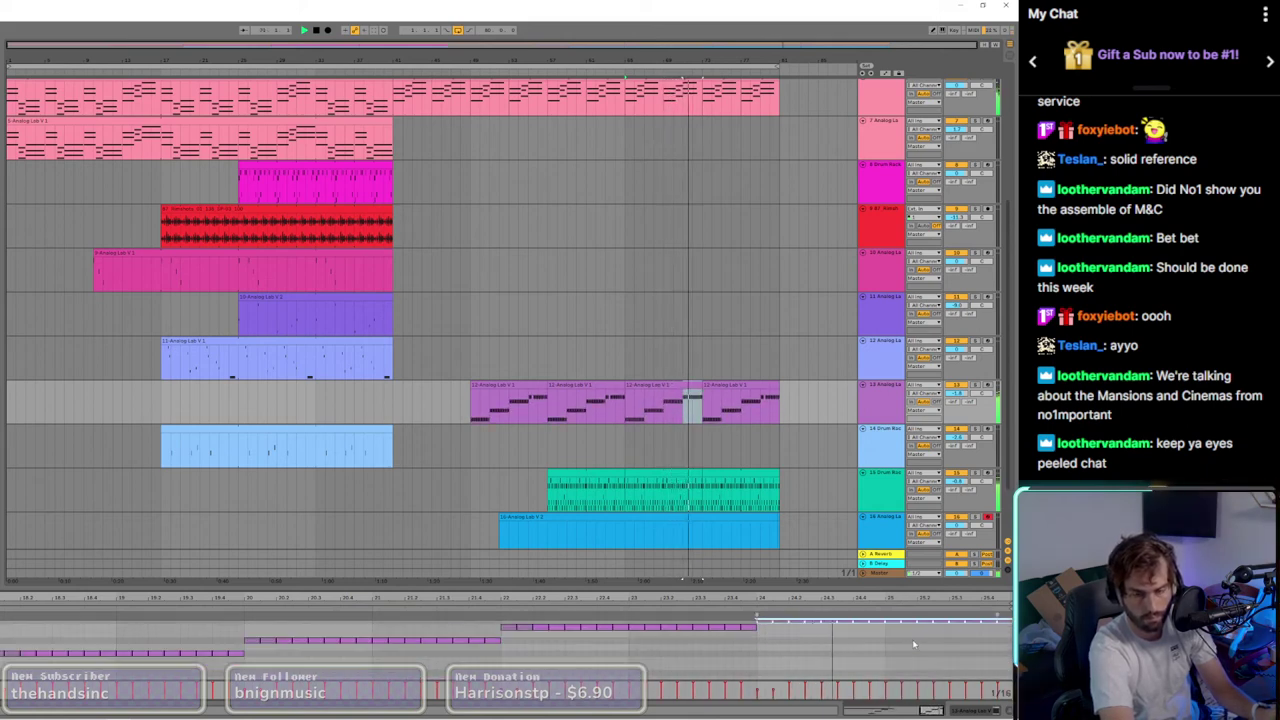
Step: Lower the clip's last three notes to the pitch of its third run and copy the clip over the fourth one on track 13
{"action": "left_click_drag", "start_coordinate": [966, 628], "coordinate": [987, 649]}
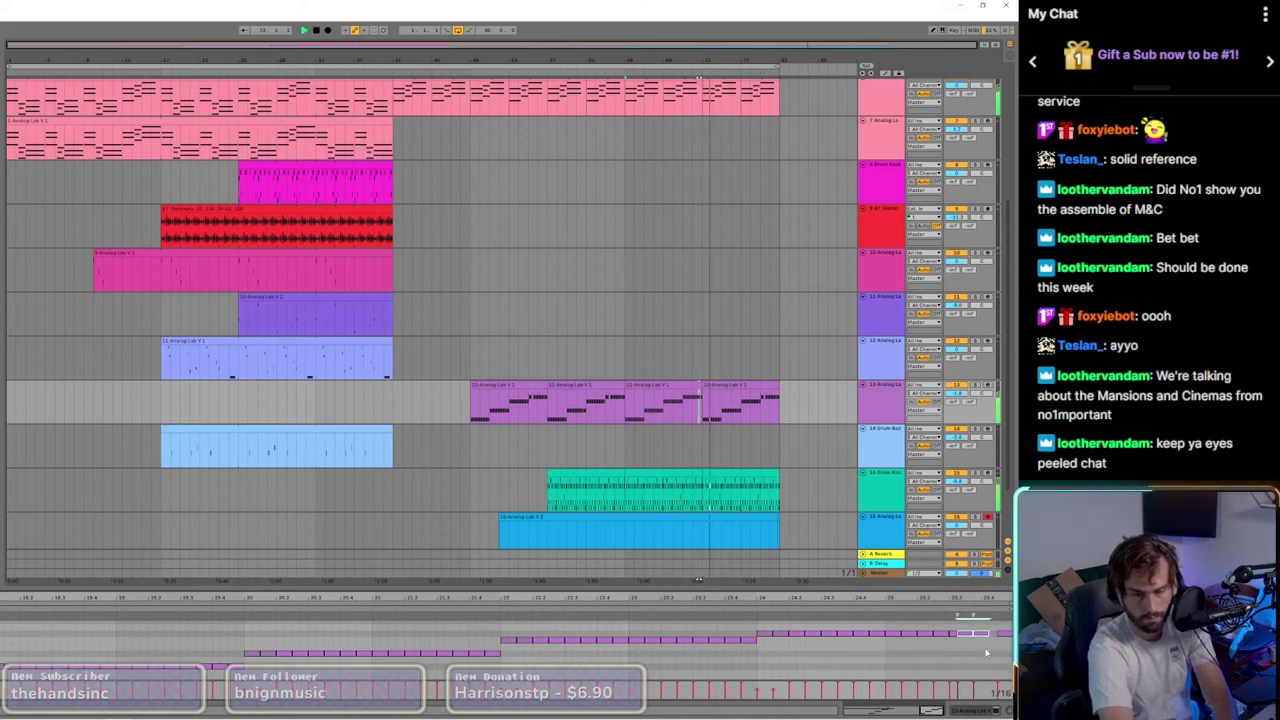
{"action": "left_click", "coordinate": [1003, 634]}
{"action": "left_click", "coordinate": [966, 634], "text": "shift"}
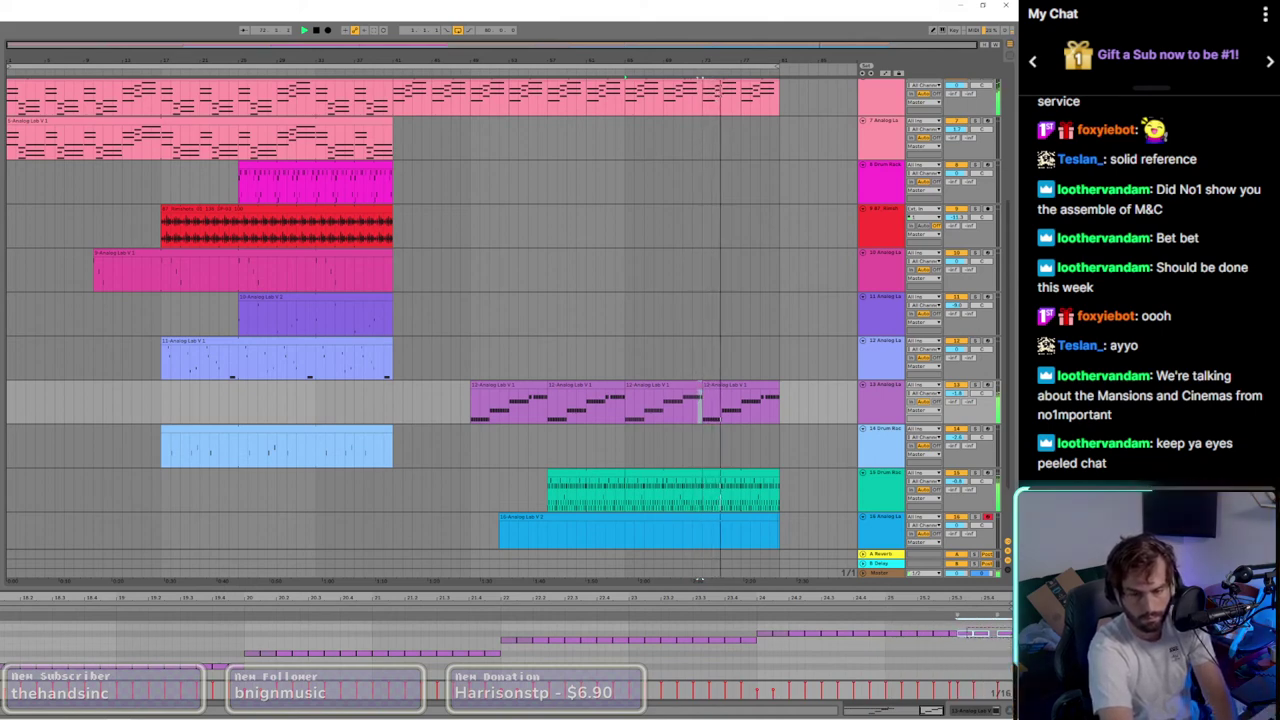
{"action": "left_click", "coordinate": [982, 634], "text": "shift"}
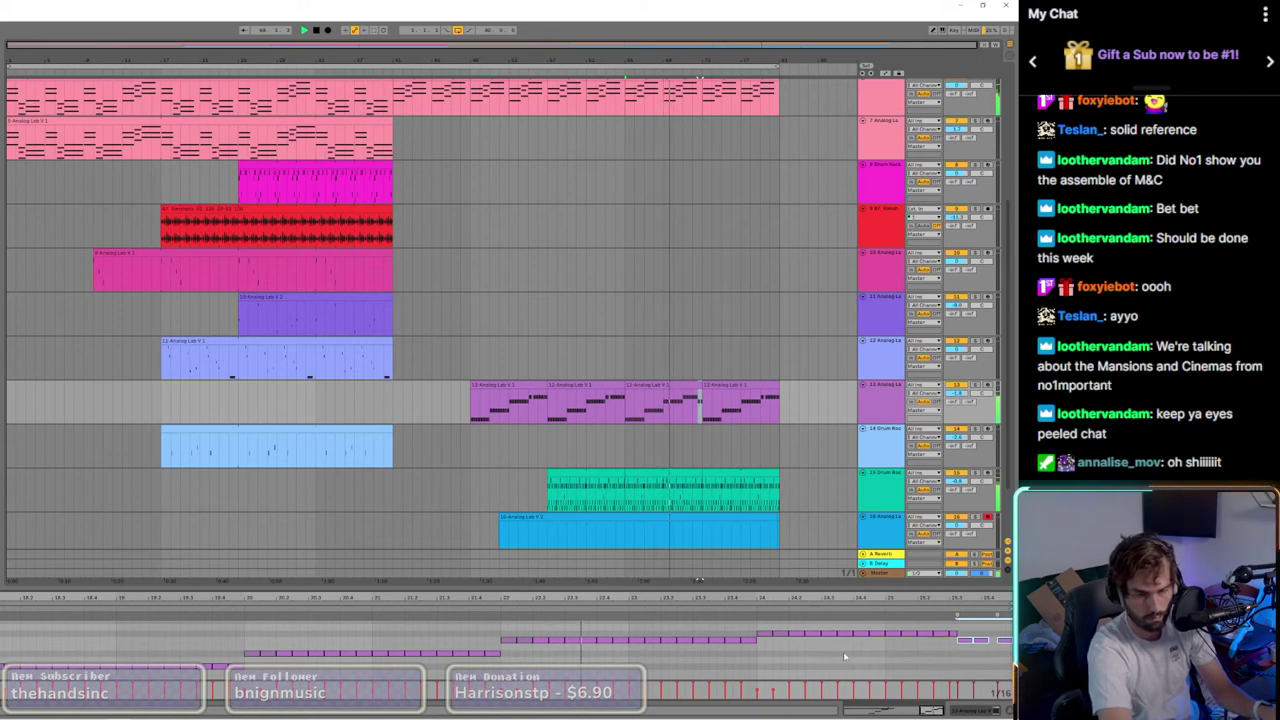
{"action": "left_click", "coordinate": [674, 397]}
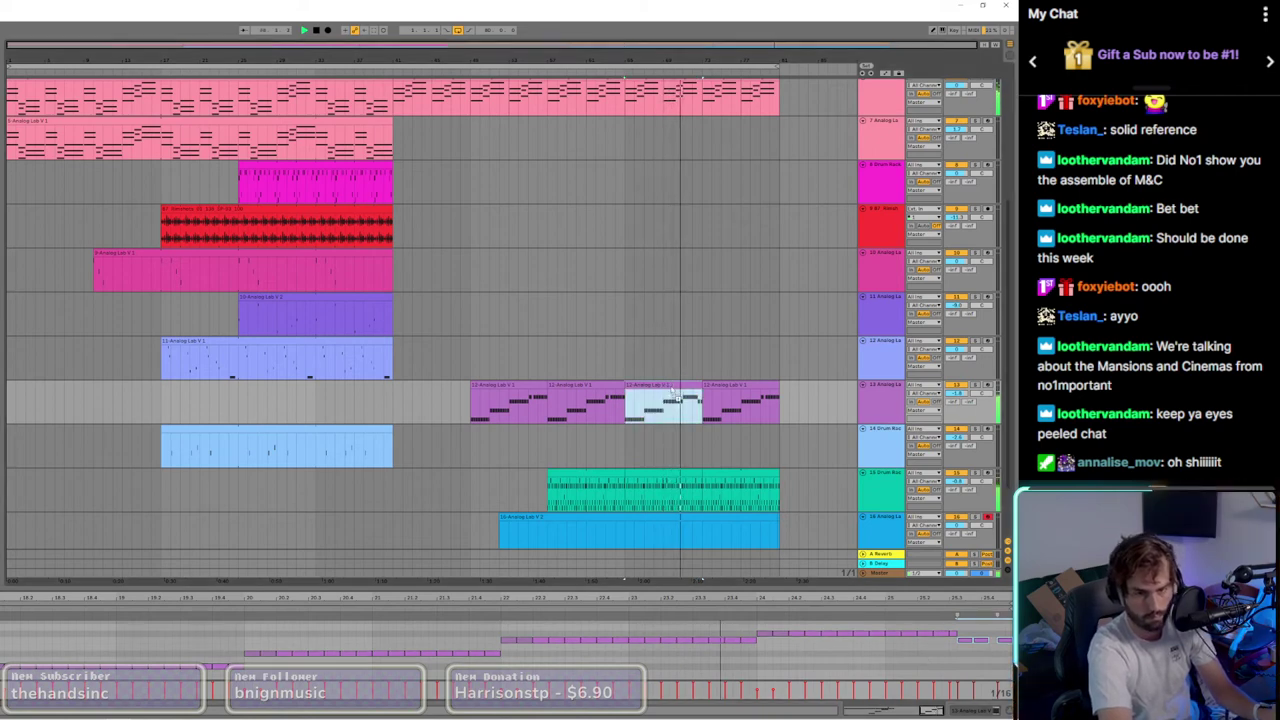
{"action": "left_click", "coordinate": [742, 386]}
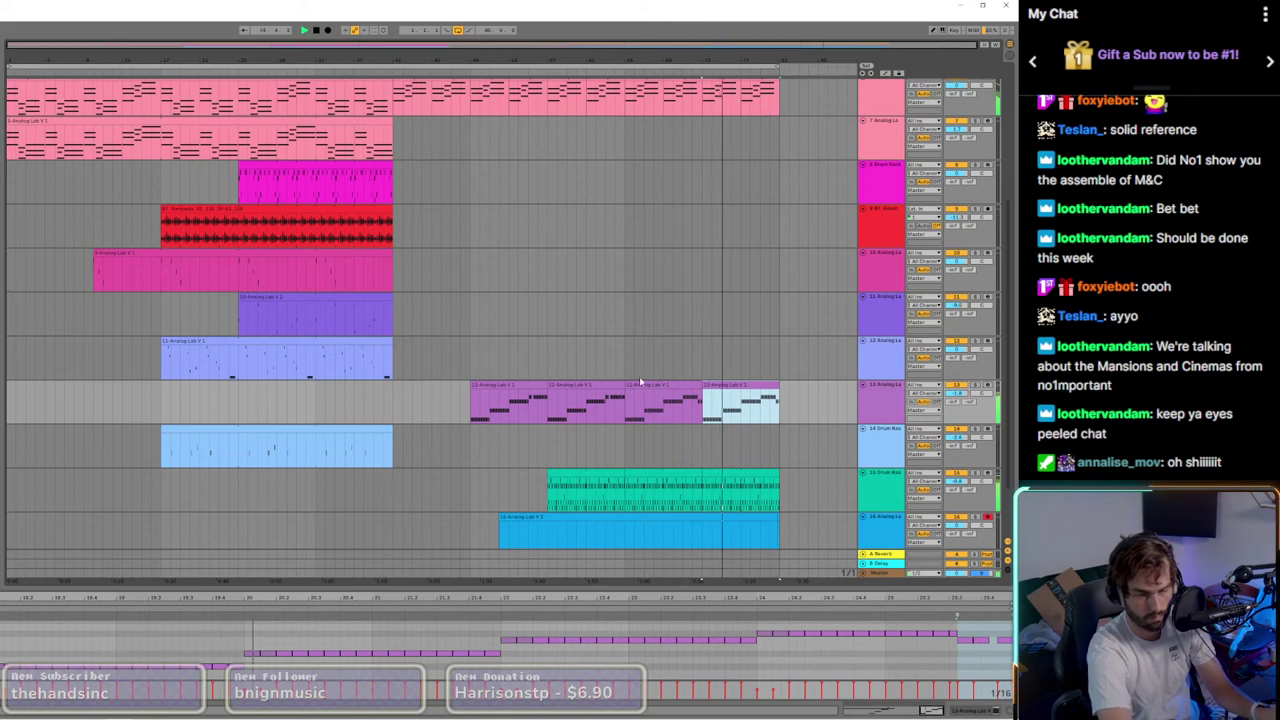
Step: Slightly raise the output level of the Vocalstrip 2 effect on track 3 and close its window
{"action": "scroll", "coordinate": [639, 376], "scroll_direction": "up", "scroll_amount": 5}
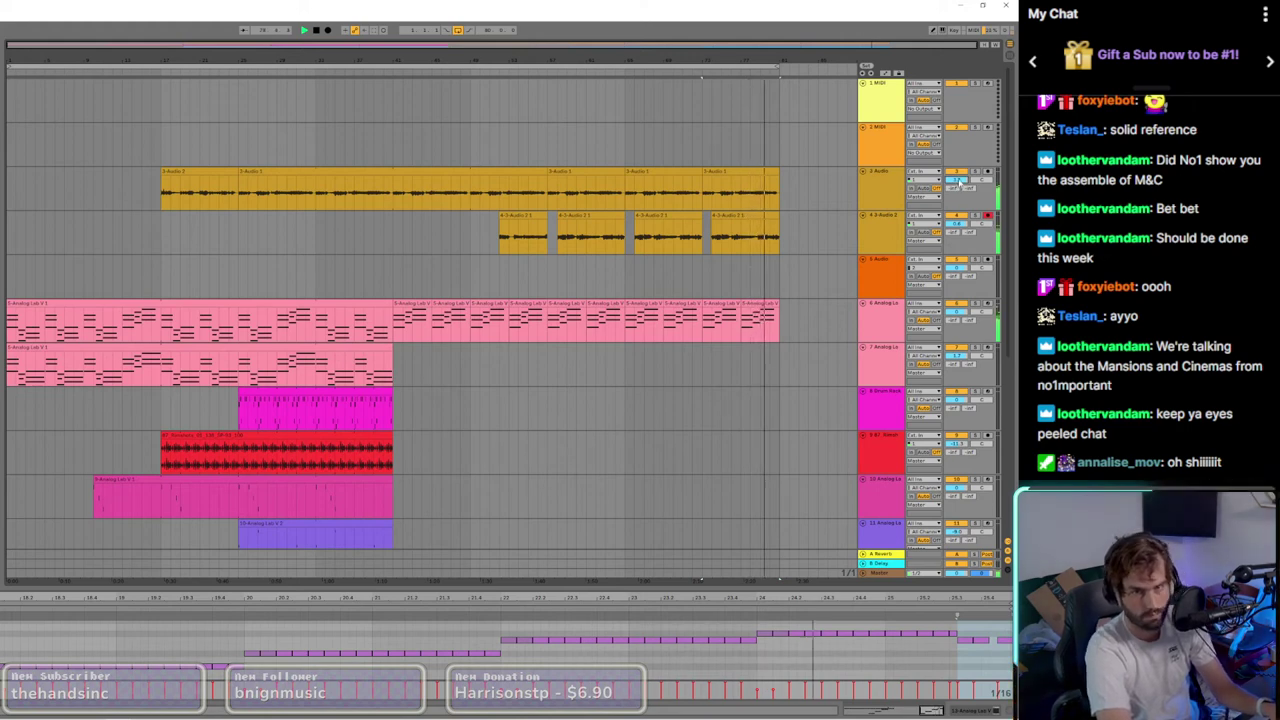
{"action": "left_click", "coordinate": [174, 195]}
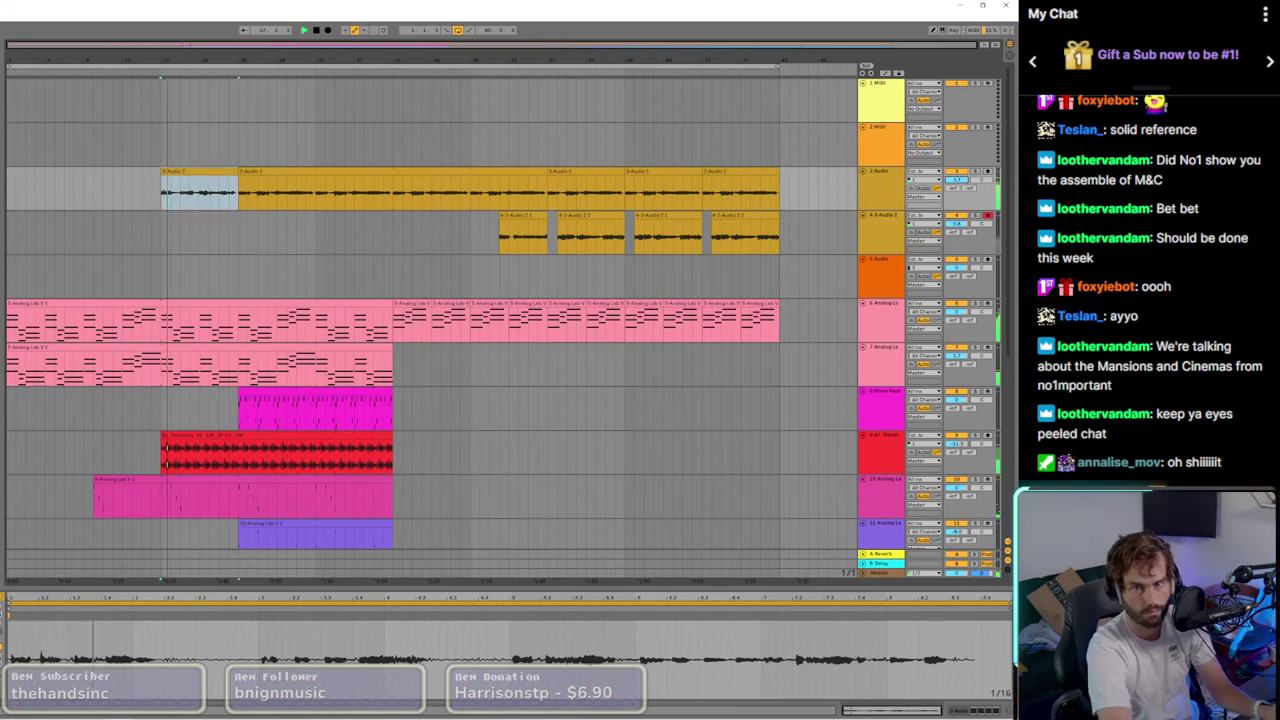
{"action": "left_click", "coordinate": [975, 711]}
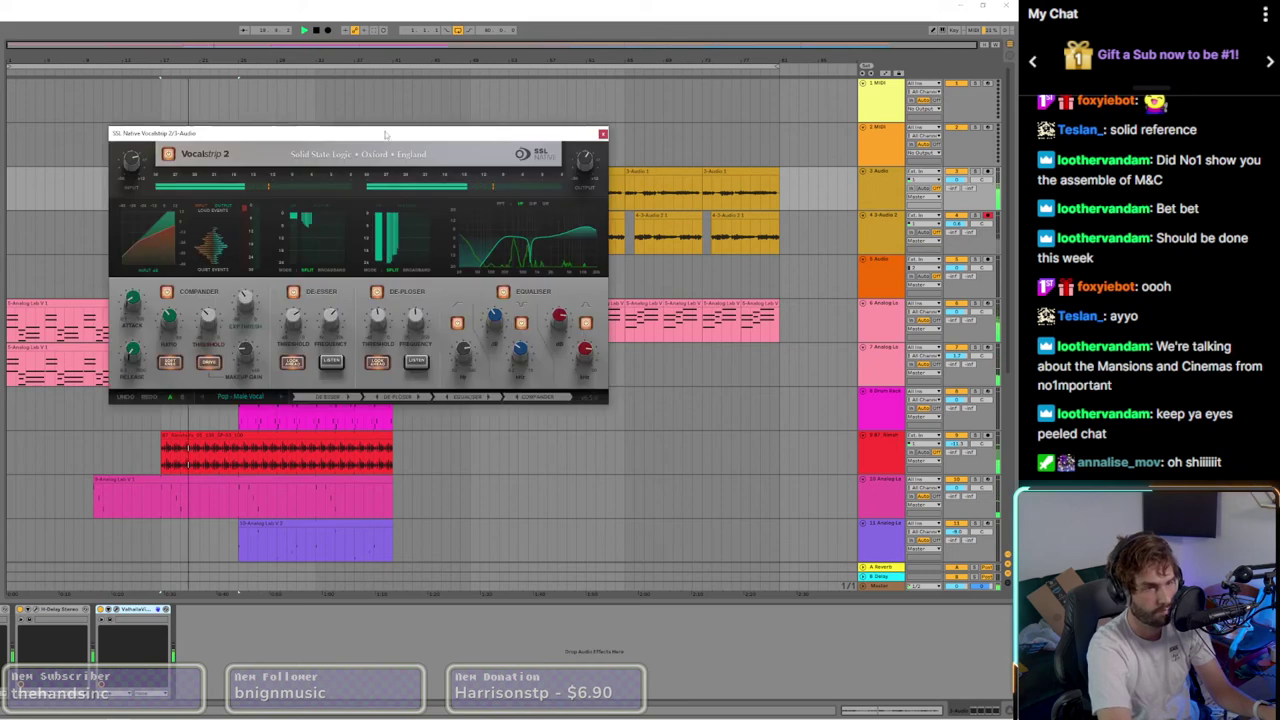
{"action": "left_click_drag", "start_coordinate": [583, 168], "coordinate": [589, 158]}
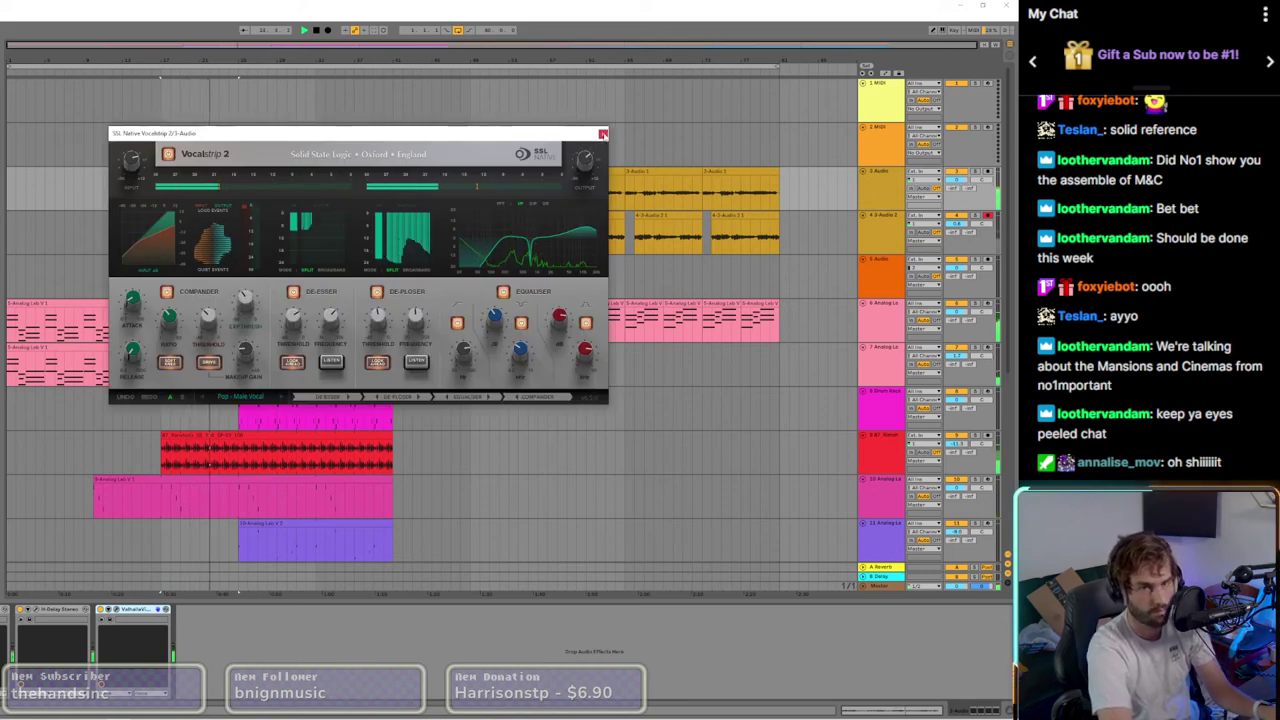
{"action": "left_click", "coordinate": [602, 133]}
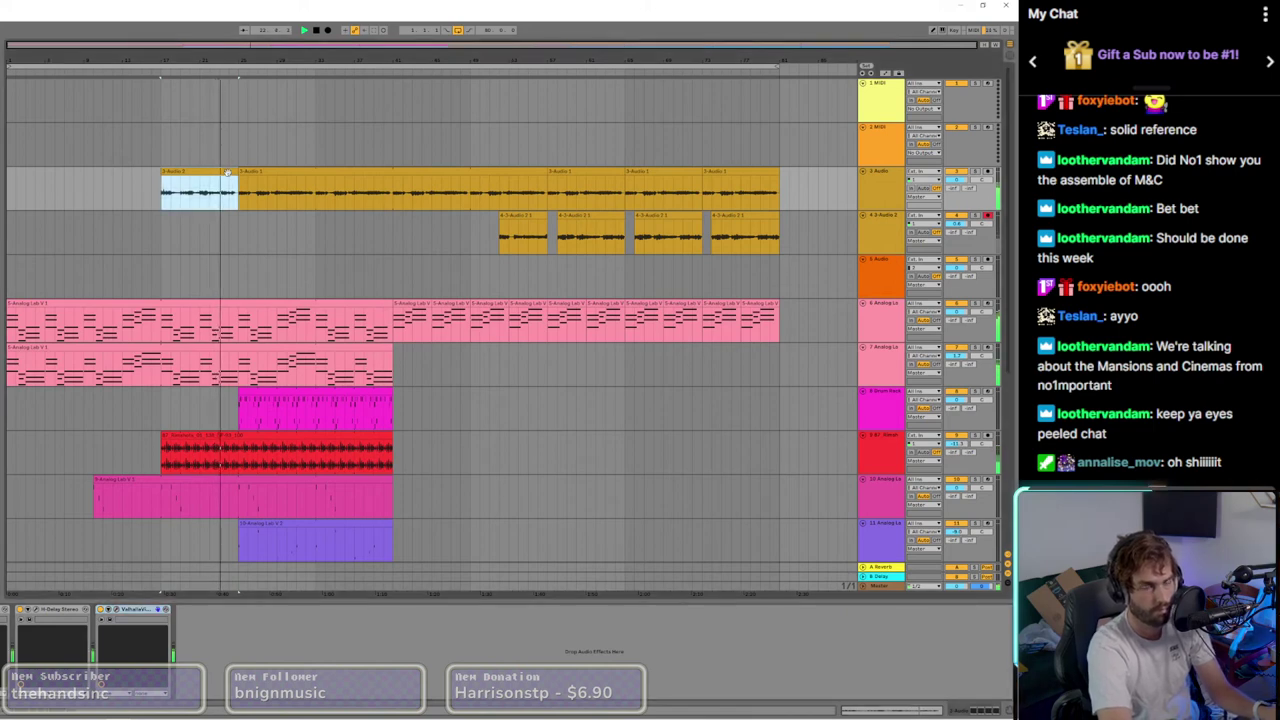
Step: Copy track 3's first clip over the following phrases and trim the first three clips' ends to leave a short gap after each
{"action": "left_click_drag", "start_coordinate": [228, 173], "coordinate": [310, 187]}
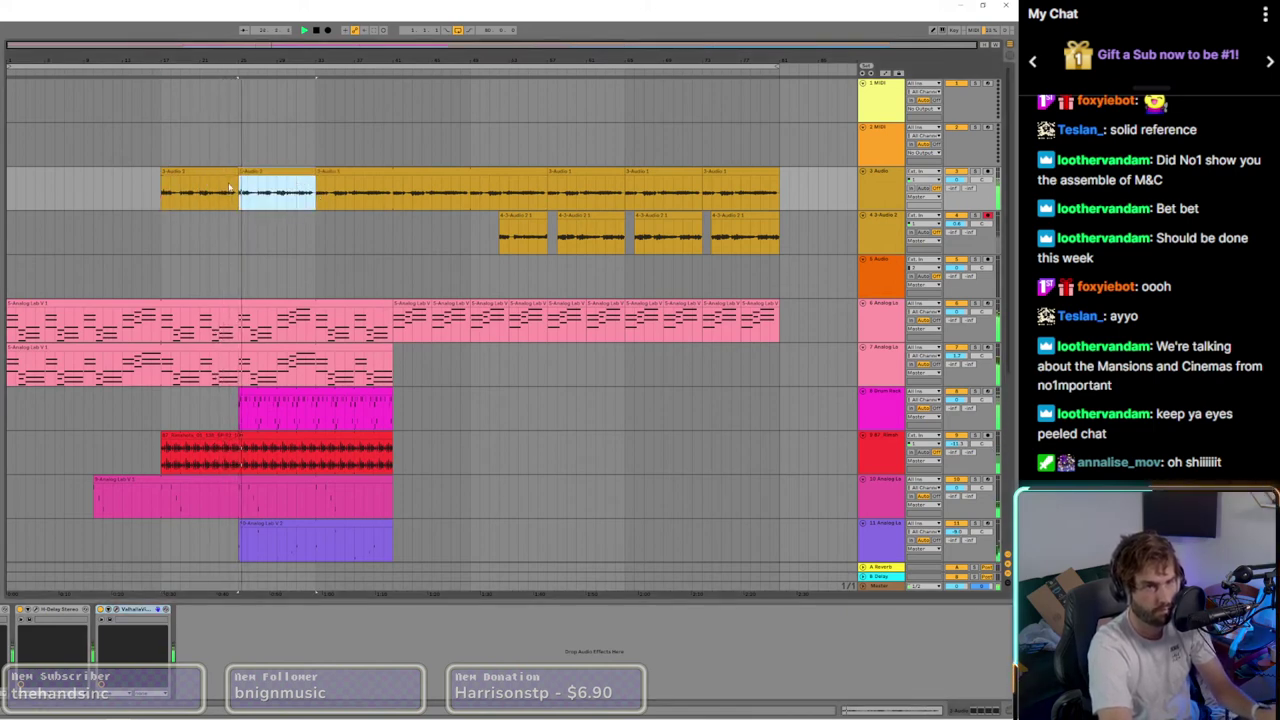
{"action": "scroll", "coordinate": [238, 185], "scroll_direction": "up", "scroll_amount": 8}
{"action": "left_click_drag", "start_coordinate": [237, 173], "coordinate": [196, 173]}
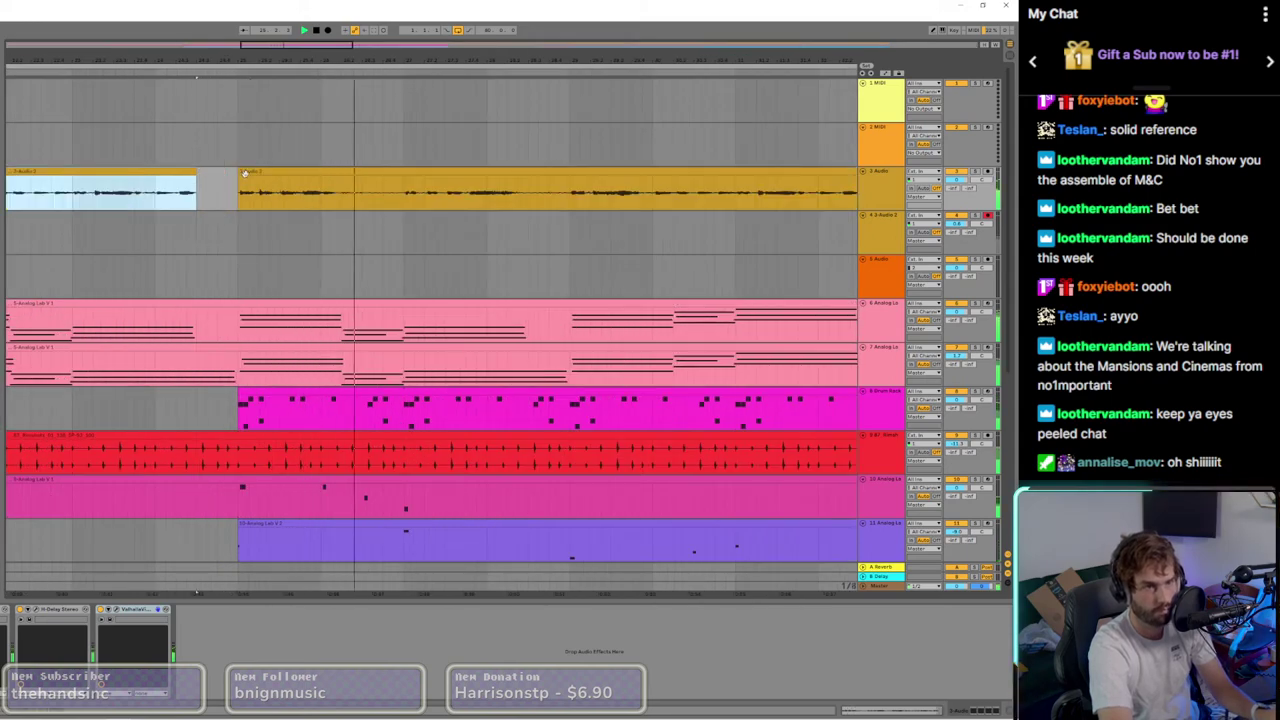
{"action": "scroll", "coordinate": [244, 173], "scroll_direction": "down", "scroll_amount": 5}
{"action": "scroll", "coordinate": [490, 189], "scroll_direction": "up", "scroll_amount": 5}
{"action": "left_click_drag", "start_coordinate": [444, 173], "coordinate": [406, 173]}
{"action": "scroll", "coordinate": [351, 185], "scroll_direction": "down", "scroll_amount": 8}
{"action": "scroll", "coordinate": [287, 171], "scroll_direction": "up", "scroll_amount": 4}
{"action": "left_click_drag", "start_coordinate": [288, 172], "coordinate": [592, 173]}
{"action": "left_click", "coordinate": [584, 173]}
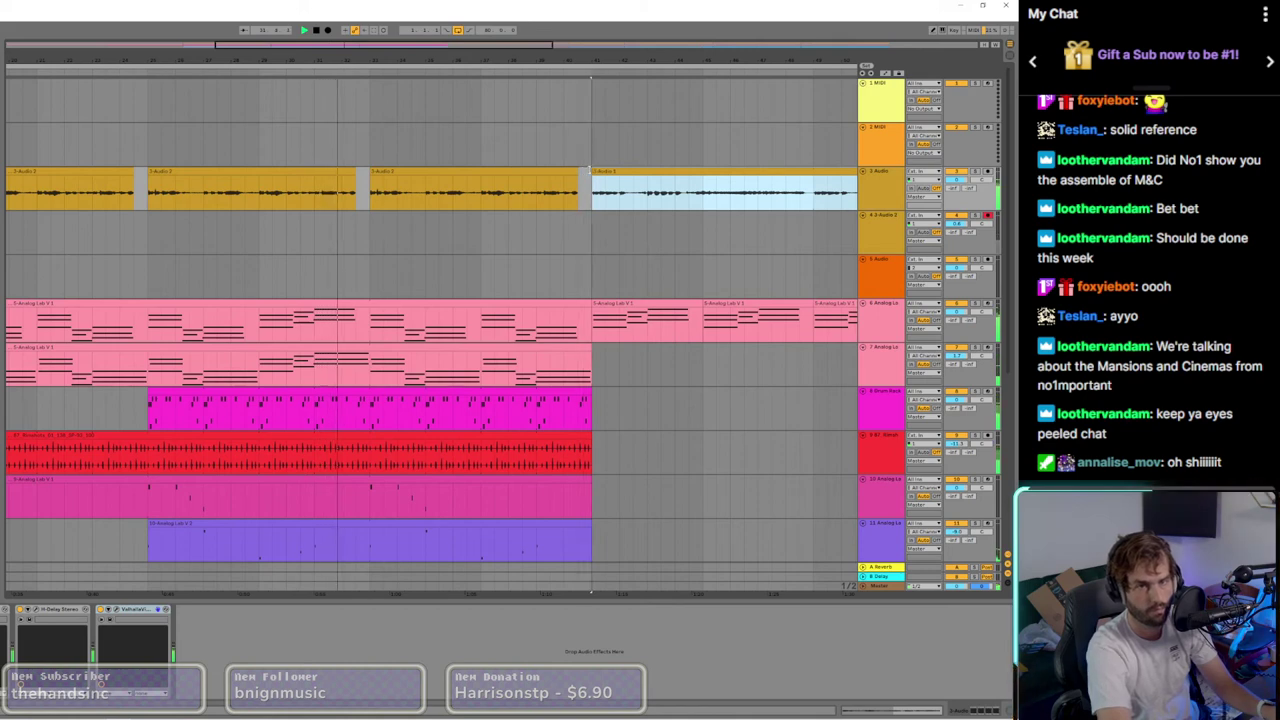
Step: Record a new audio take on track 4 beneath the second half of track 3's third clip
{"action": "scroll", "coordinate": [526, 333], "scroll_direction": "down", "scroll_amount": 2}
{"action": "scroll", "coordinate": [524, 341], "scroll_direction": "down", "scroll_amount": 3}
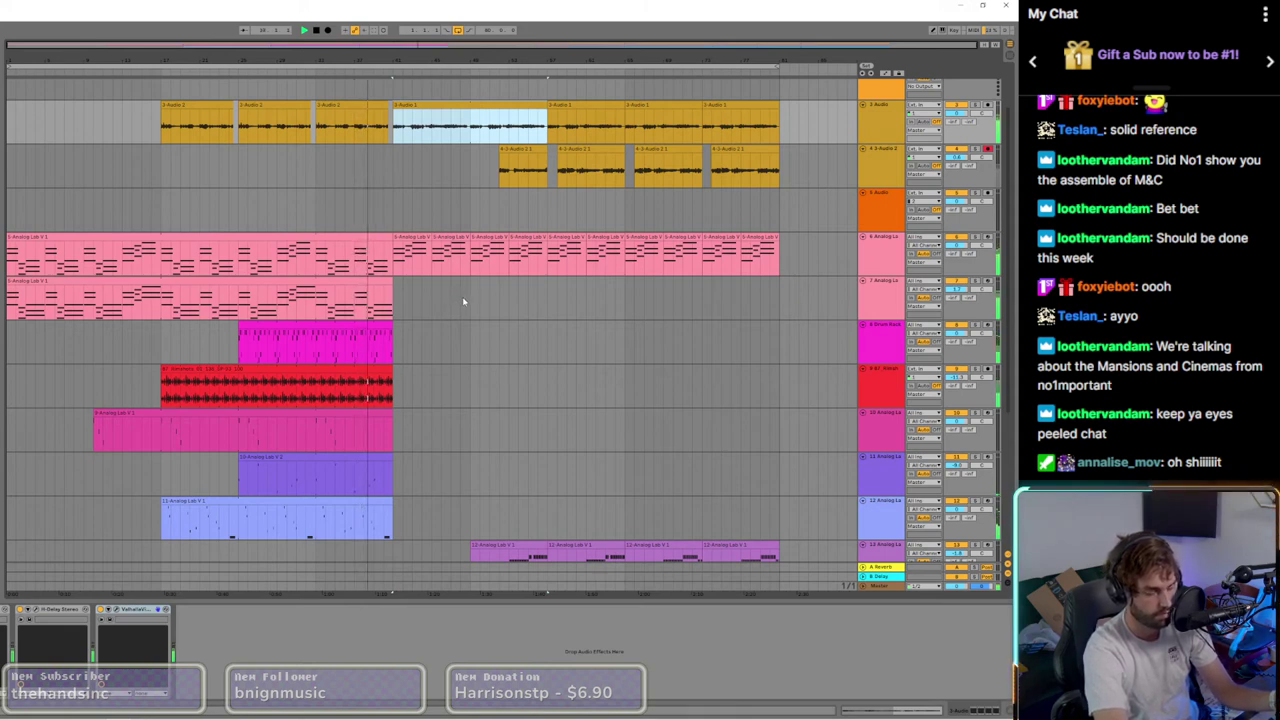
{"action": "left_click", "coordinate": [332, 172]}
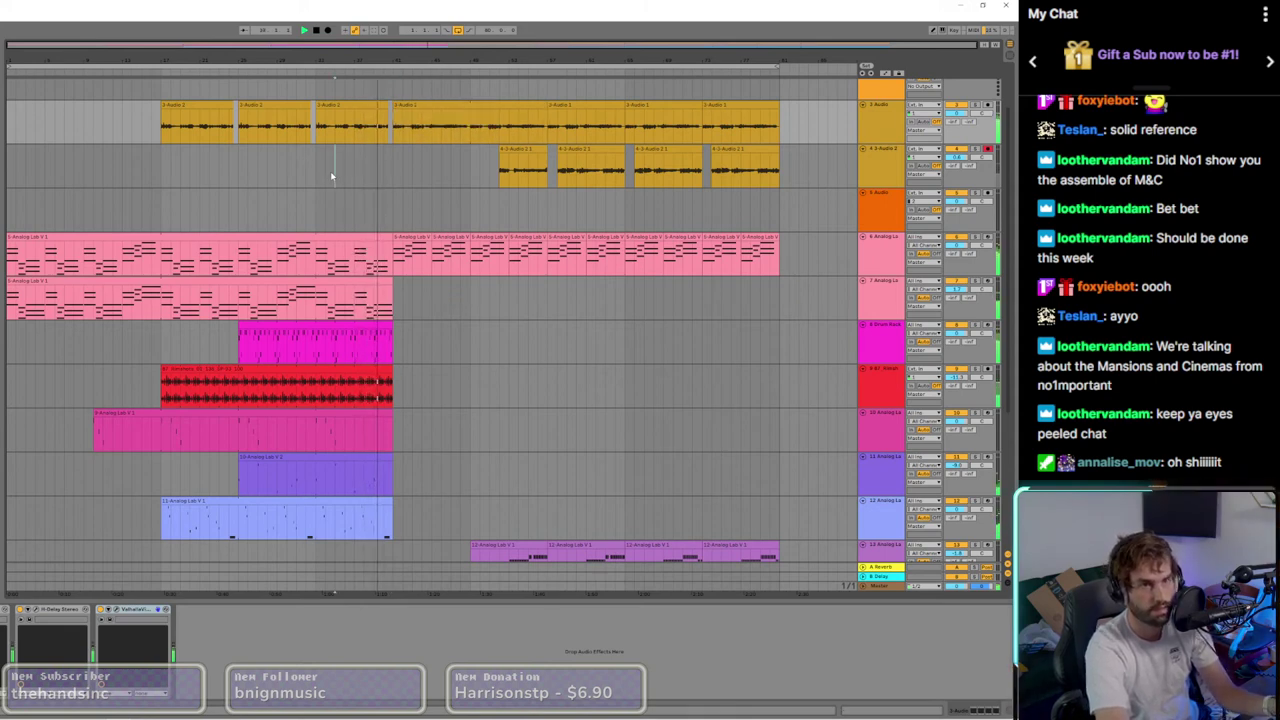
{"action": "key", "text": "space"}
{"action": "key", "text": "space"}
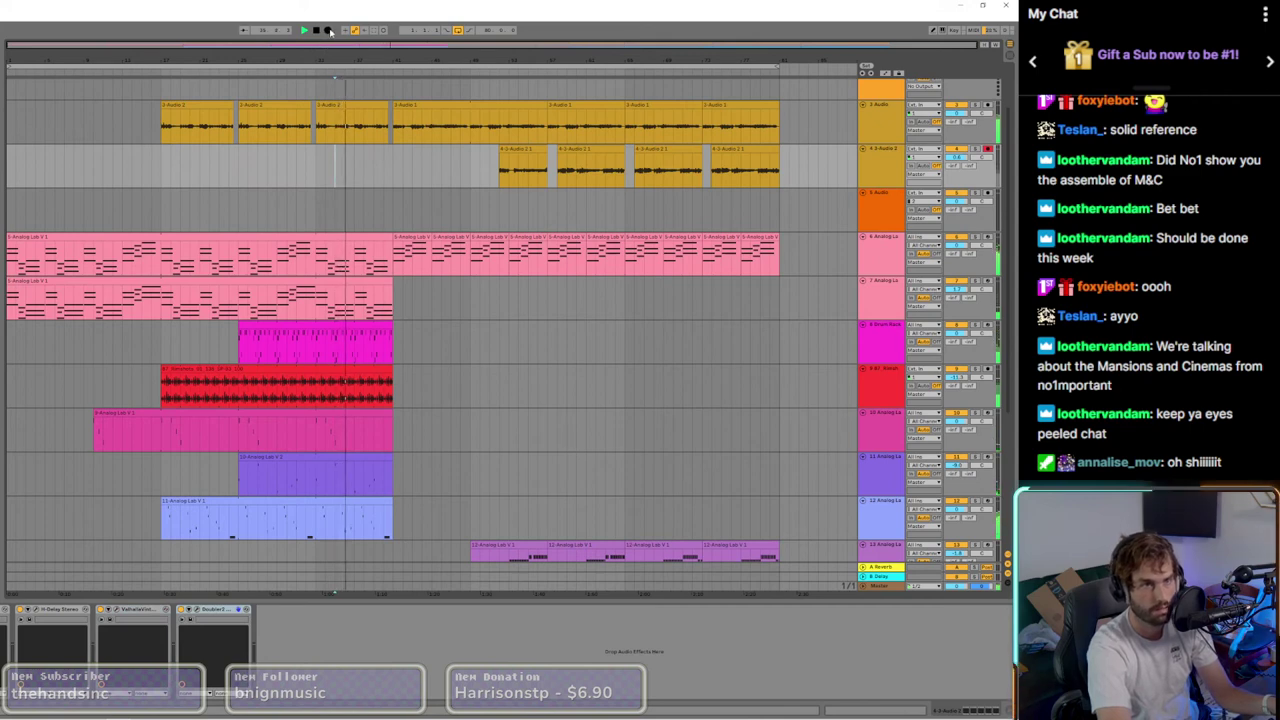
{"action": "left_click", "coordinate": [329, 31]}
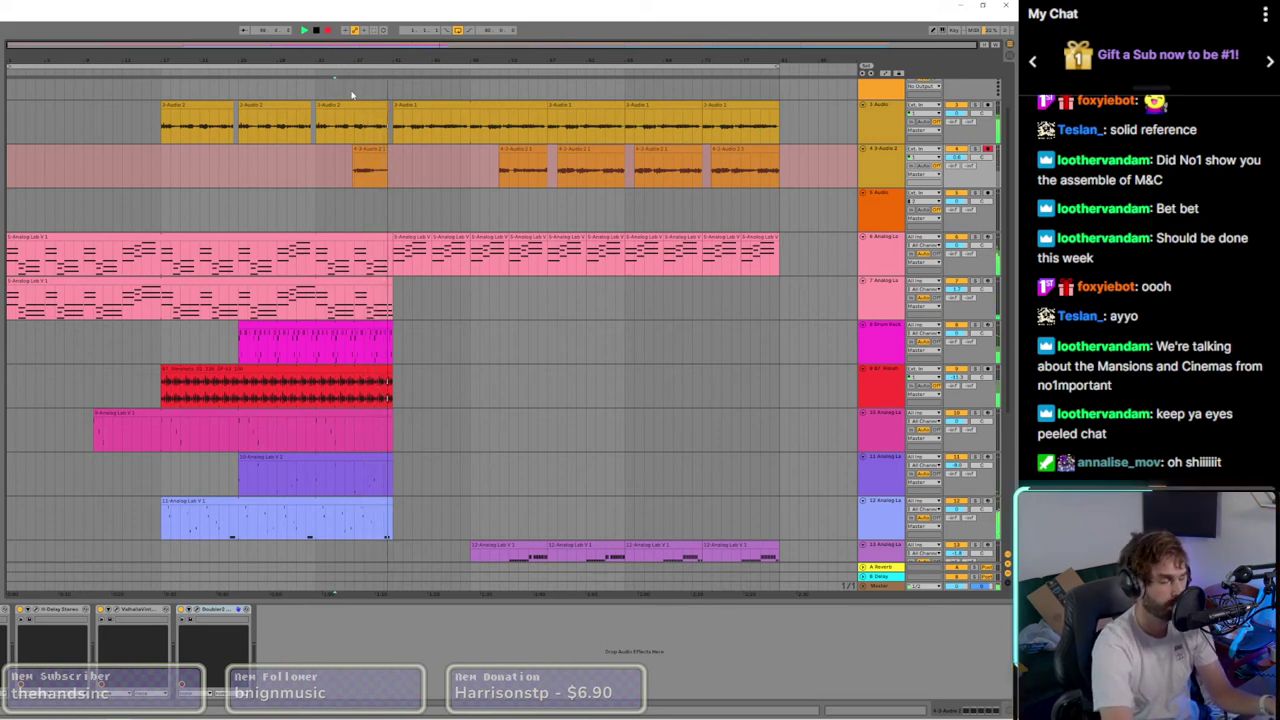
{"action": "left_click", "coordinate": [328, 30]}
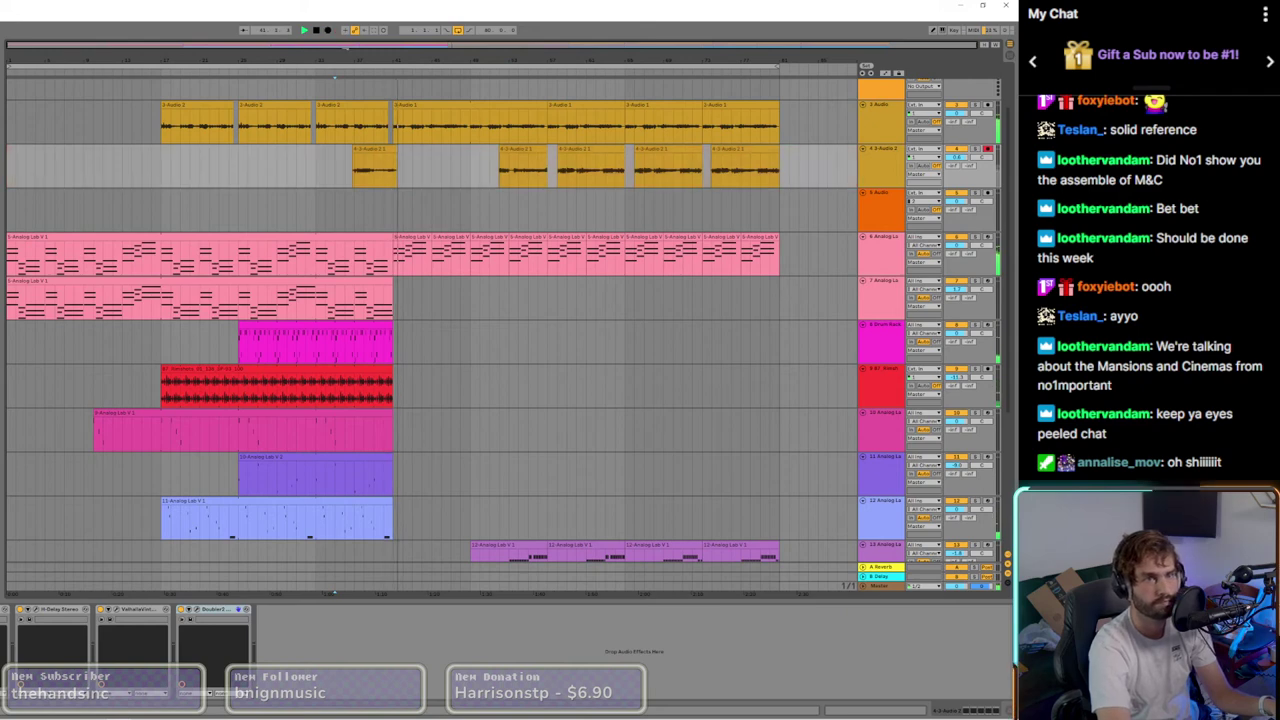
Step: Automate the H-Delay's Mix on track 4 to rise near the end of the new take and fall back just after it
{"action": "left_click", "coordinate": [390, 149]}
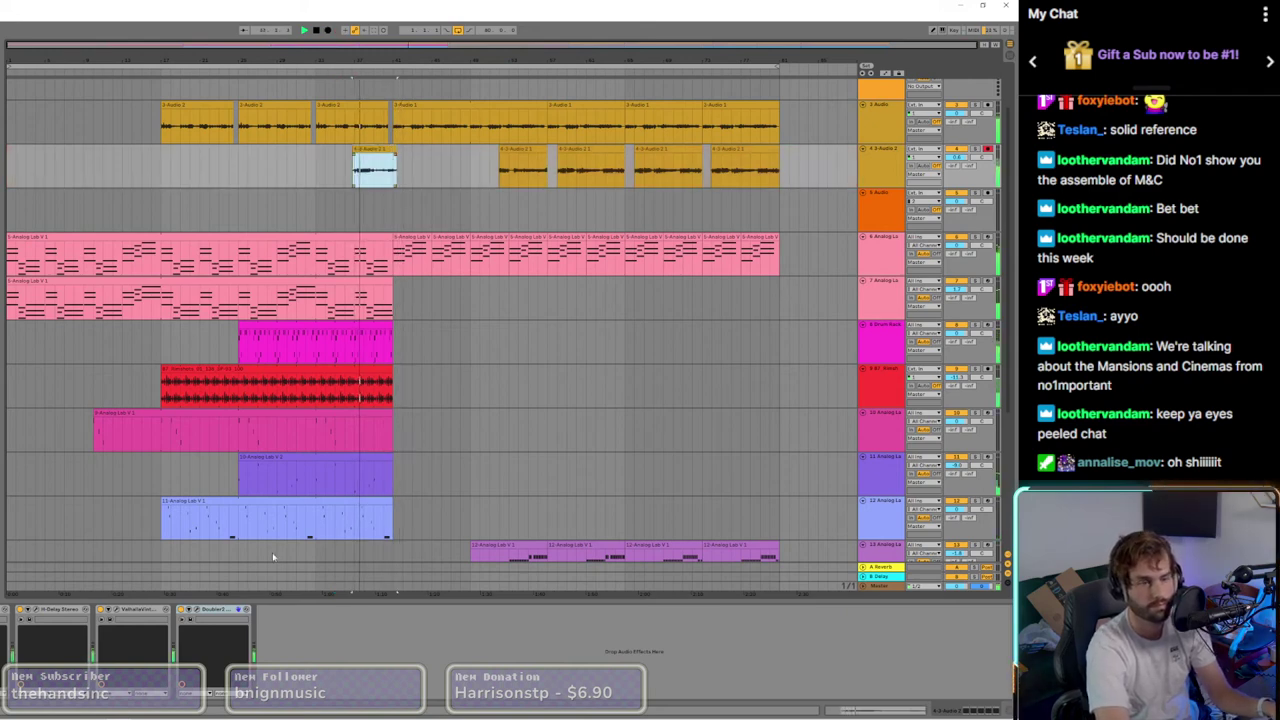
{"action": "left_click", "coordinate": [35, 610]}
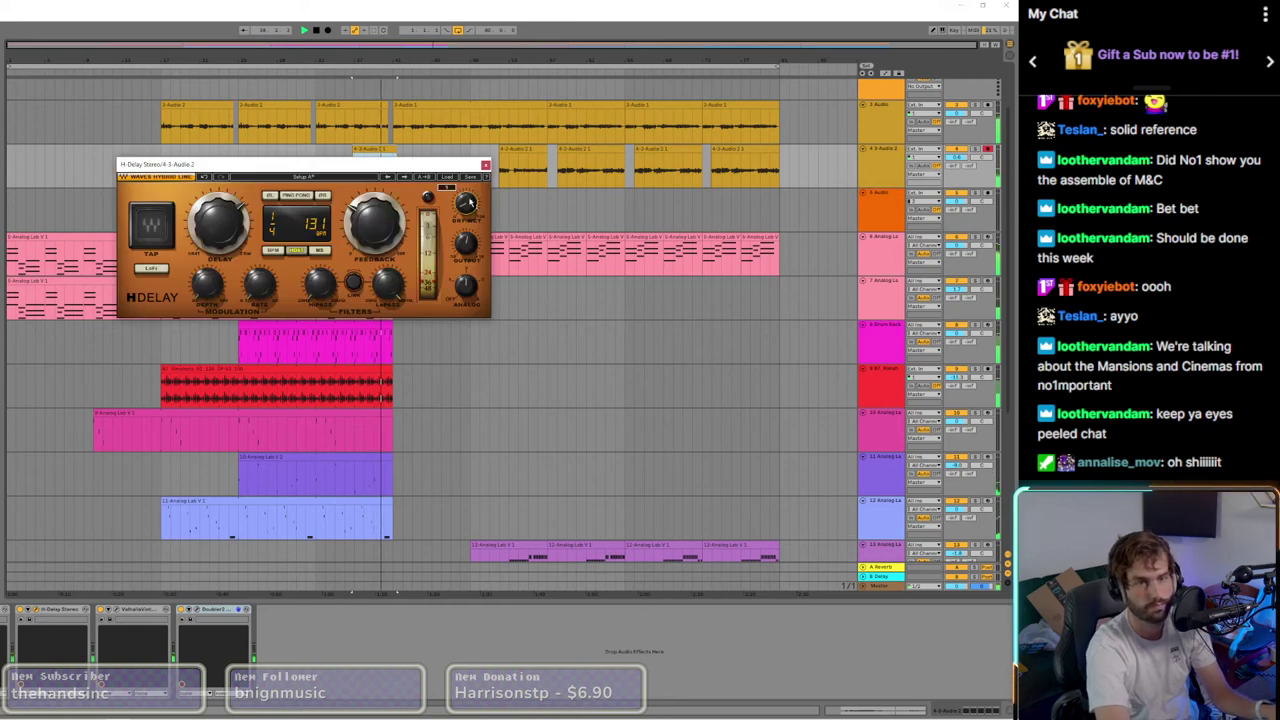
{"action": "key", "text": "a"}
{"action": "left_click_drag", "start_coordinate": [440, 164], "coordinate": [422, 240]}
{"action": "scroll", "coordinate": [397, 200], "scroll_direction": "up", "scroll_amount": 5}
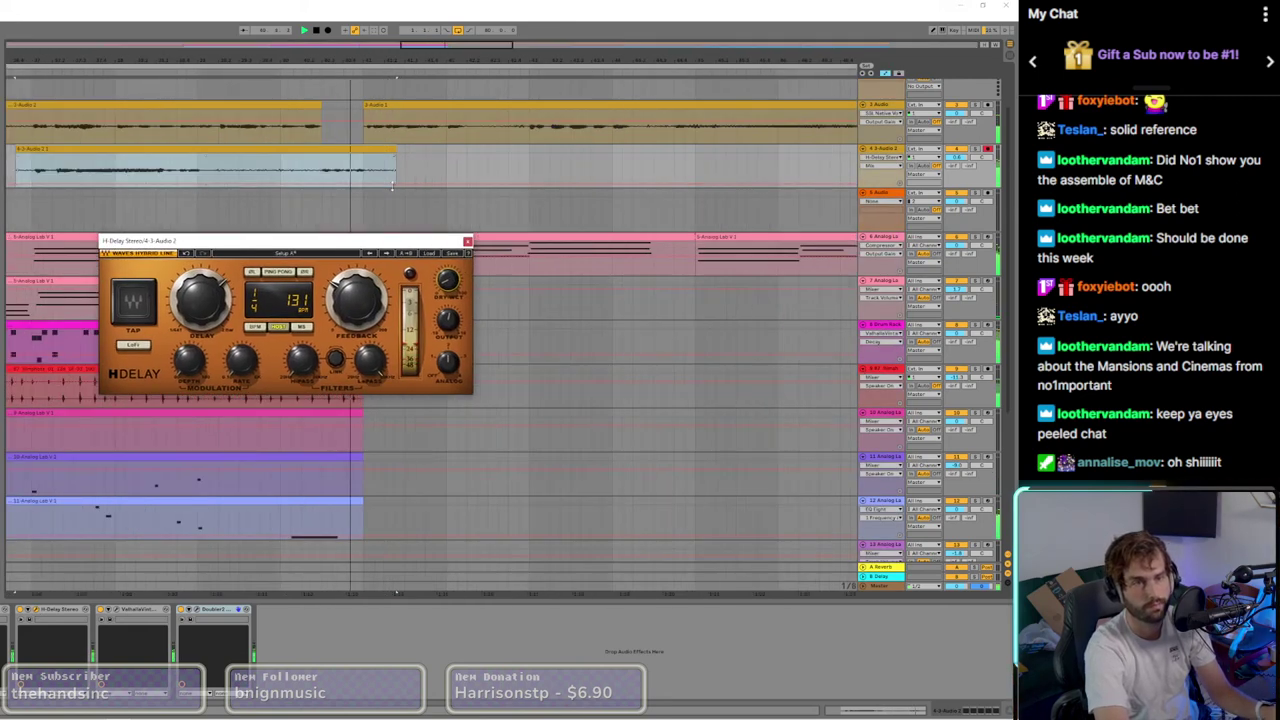
{"action": "left_click", "coordinate": [363, 187]}
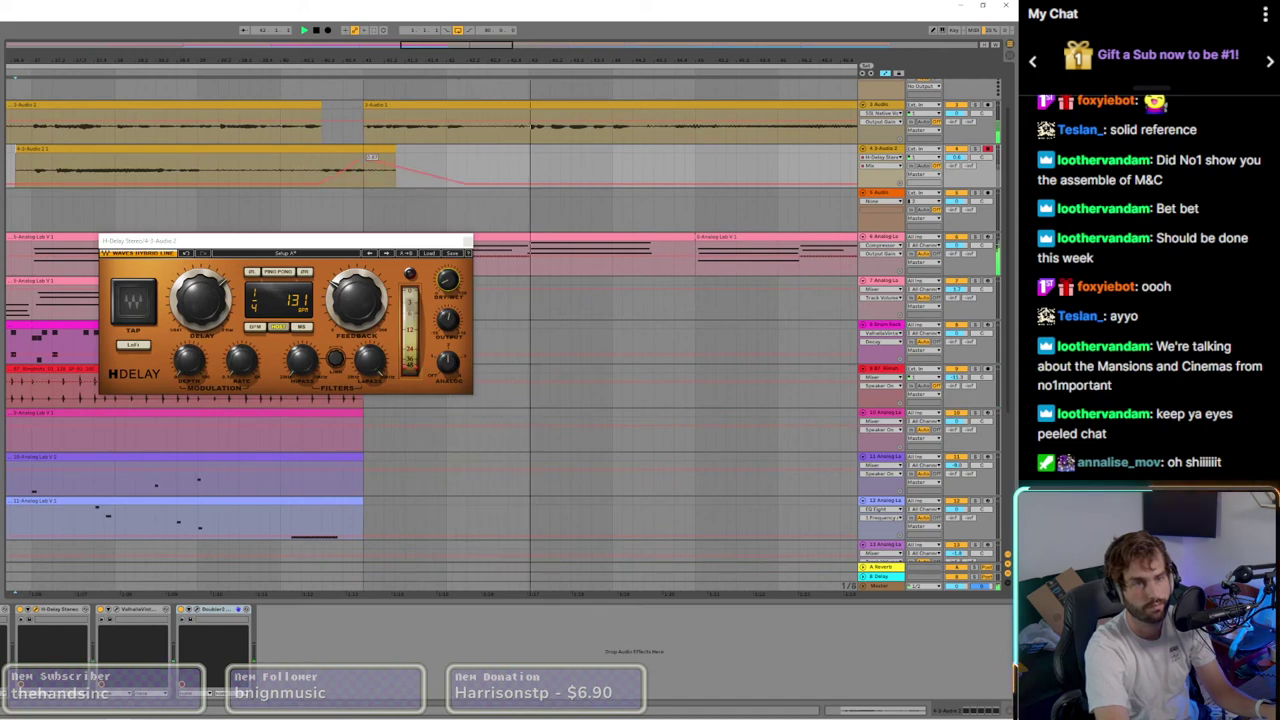
Step: Replay the take, shift the Mix automation's peak closer to the clip's end, lengthen its fade-out and close the H-Delay
{"action": "key", "text": "space"}
{"action": "key", "text": "space"}
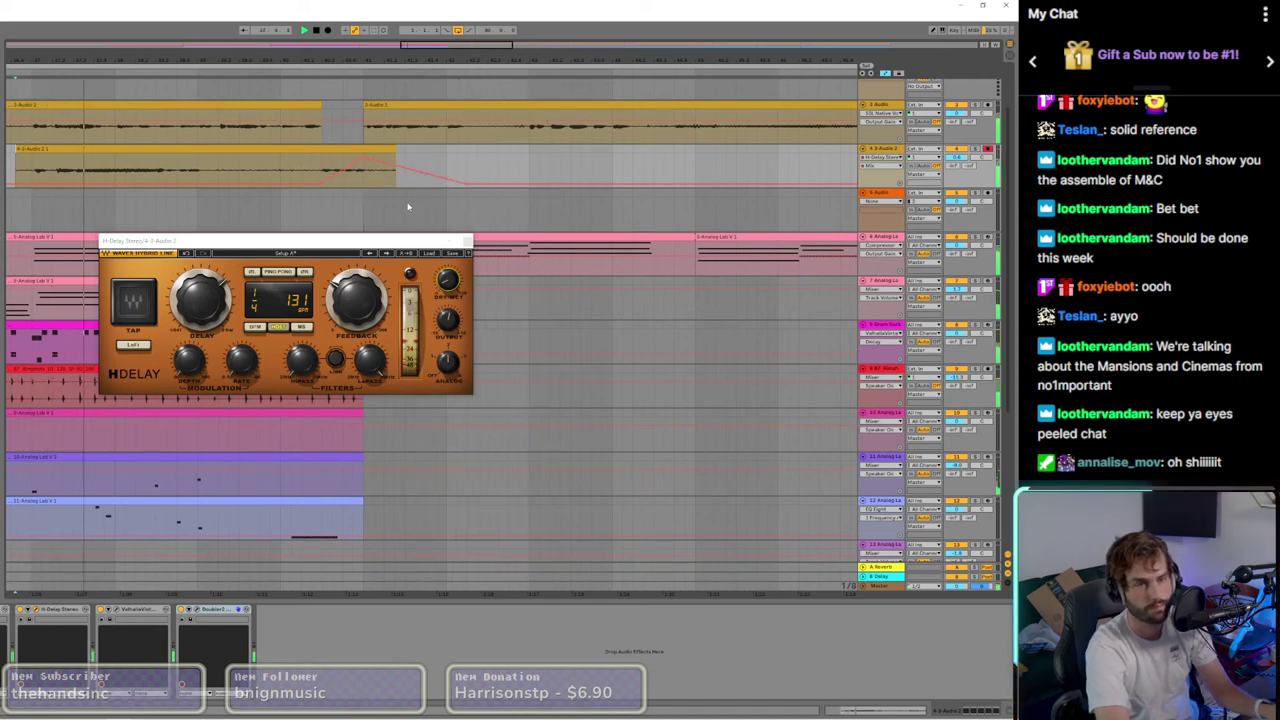
{"action": "left_click", "coordinate": [386, 160]}
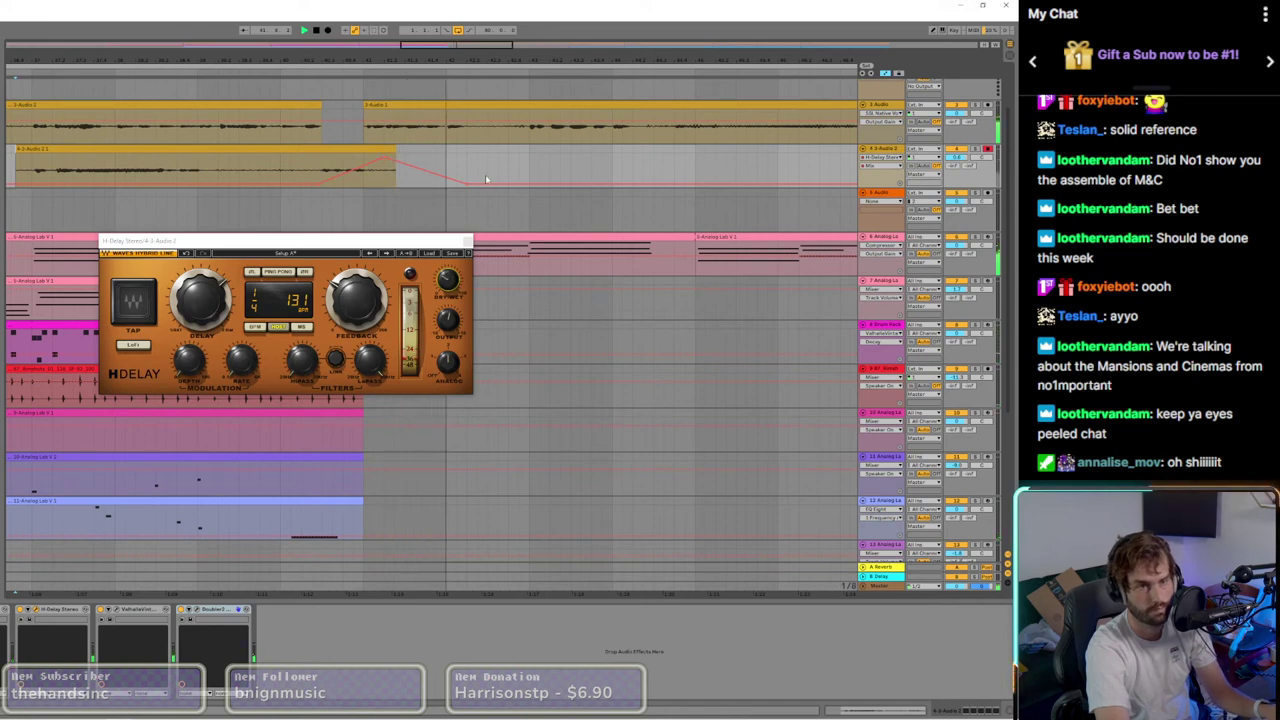
{"action": "left_click_drag", "start_coordinate": [462, 182], "coordinate": [695, 183]}
{"action": "left_click", "coordinate": [467, 241]}
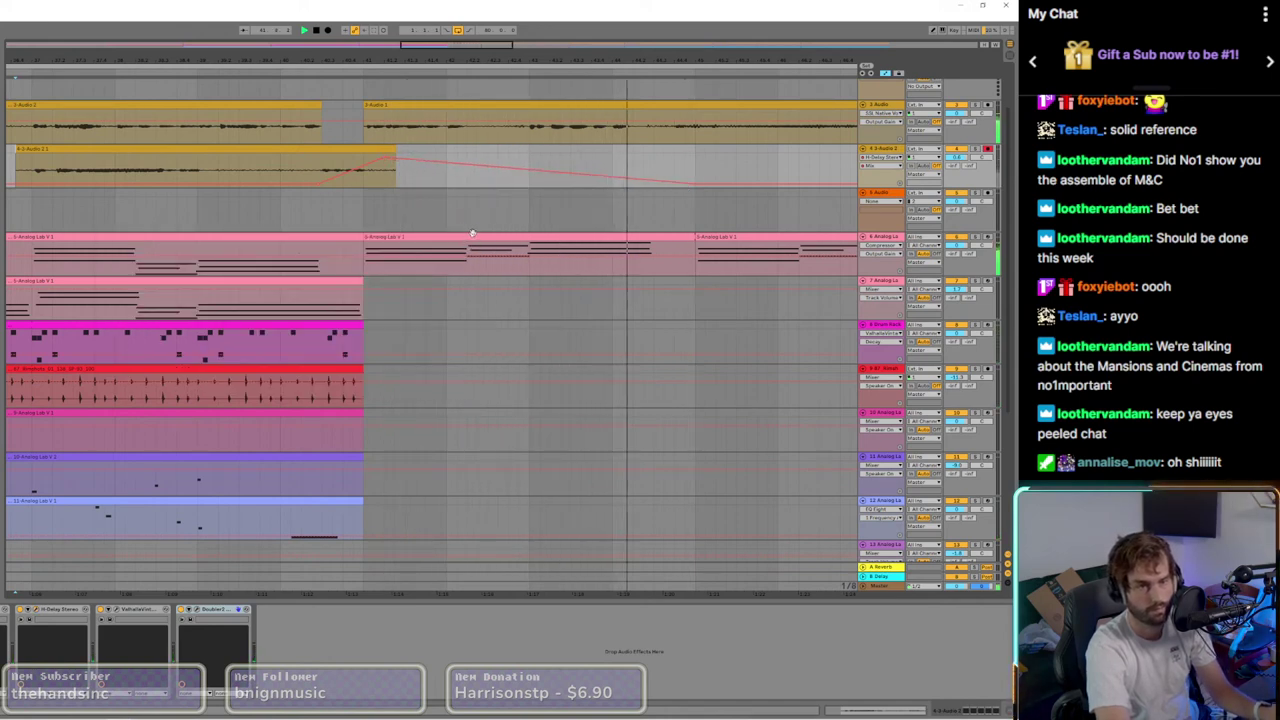
{"action": "key", "text": "w"}
{"action": "key", "text": "a"}
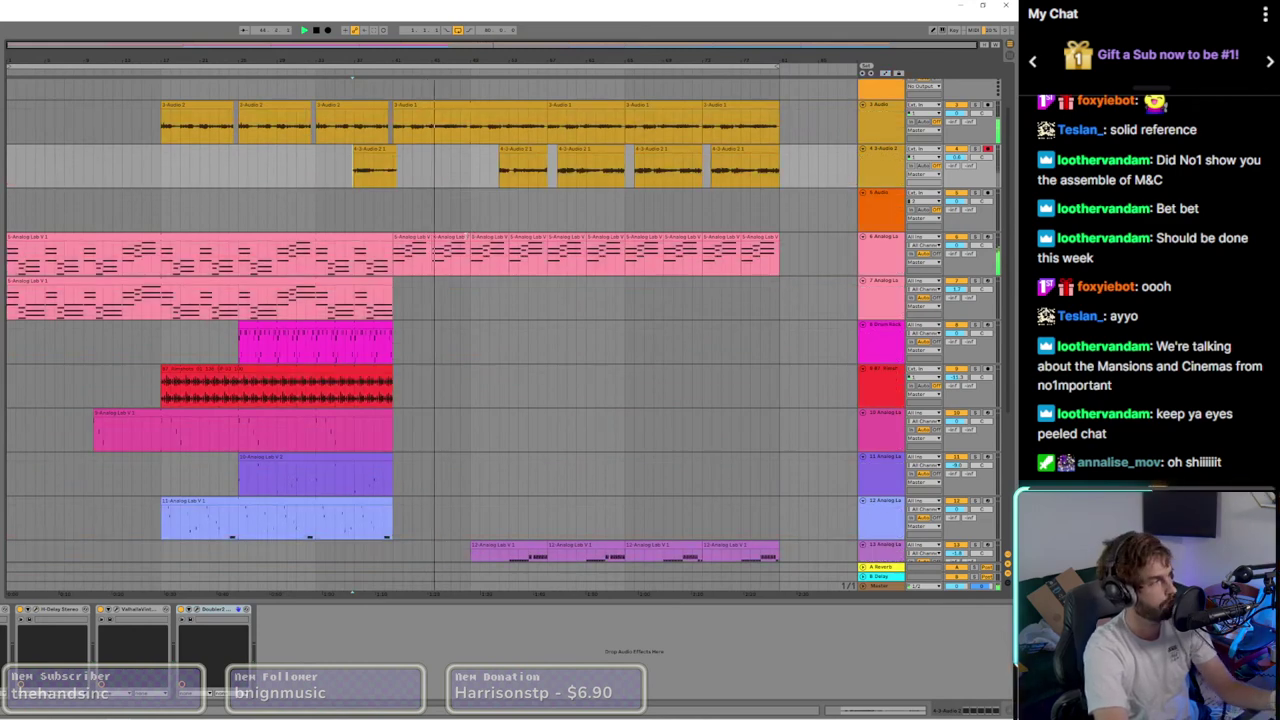
Step: Insert MetaFlanger after H-Delay in track 3's effect chain and lower its mix
{"action": "left_click", "coordinate": [455, 125]}
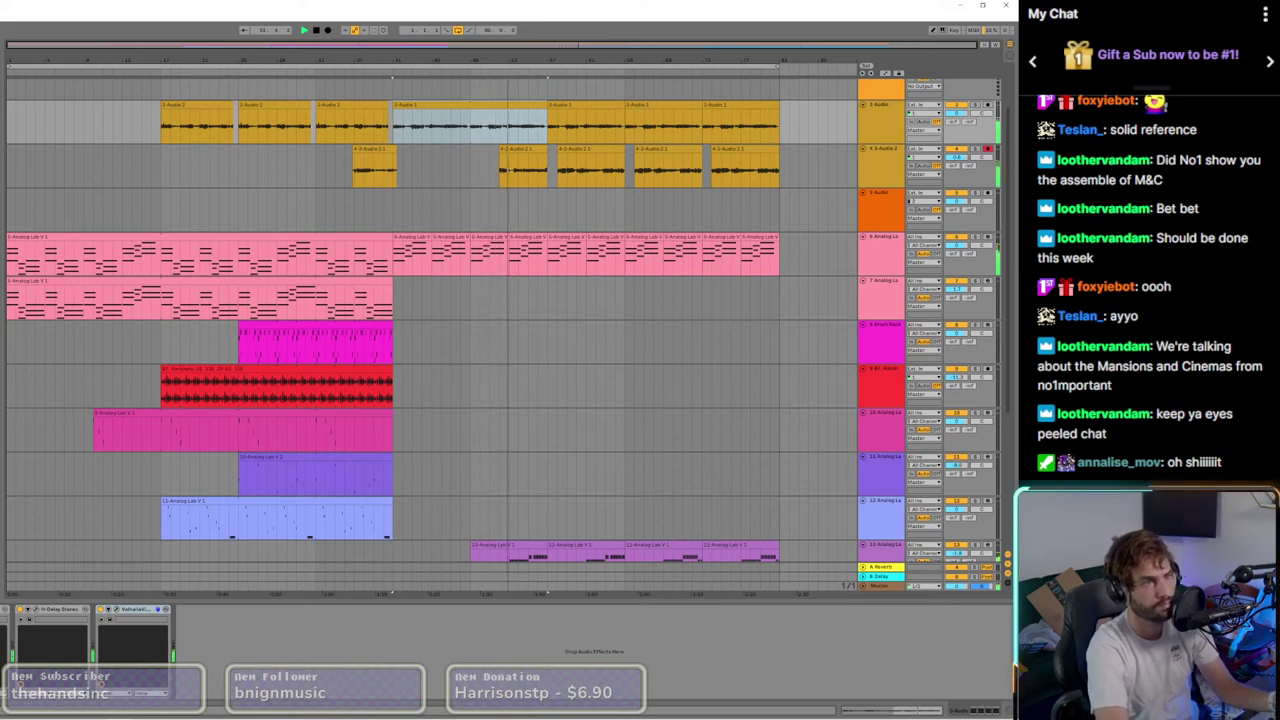
{"action": "left_click_drag", "start_coordinate": [269, 639], "coordinate": [135, 609]}
{"action": "left_click_drag", "start_coordinate": [119, 290], "coordinate": [119, 320]}
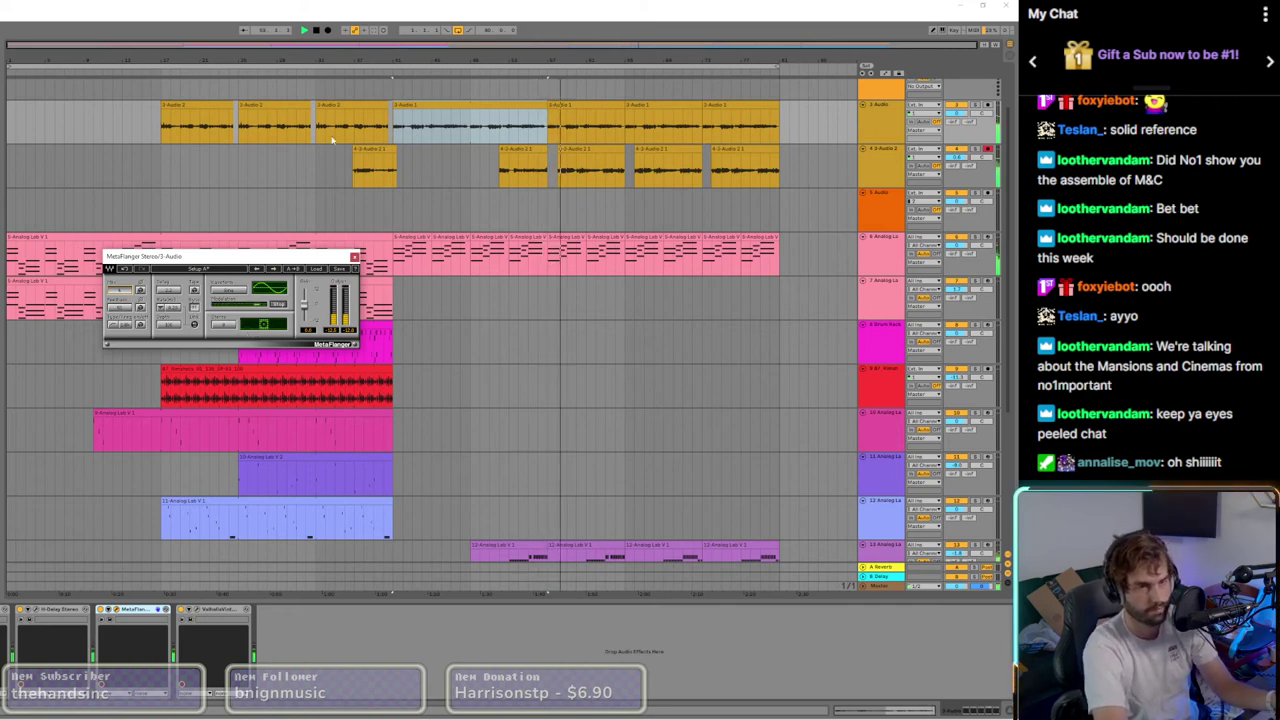
Step: Raise the gain of track 3's last three clips and adjust the gain of track 4's last four clips
{"action": "left_click", "coordinate": [274, 105]}
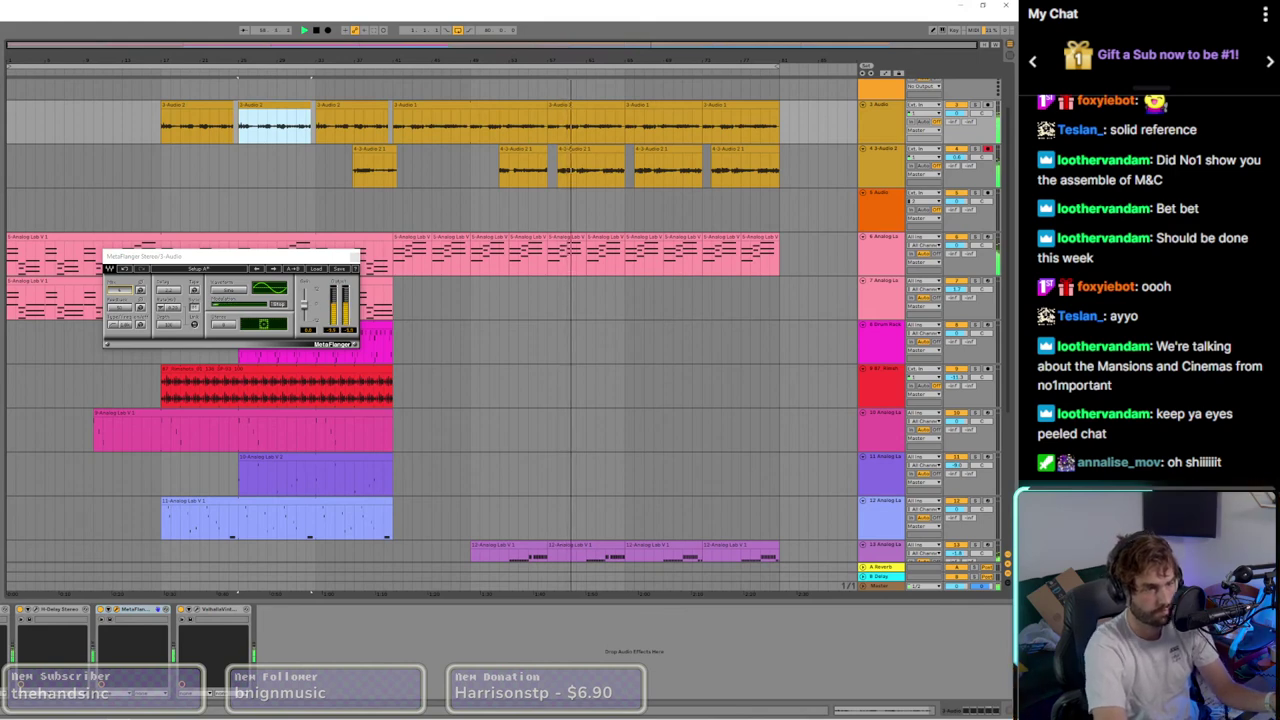
{"action": "left_click", "coordinate": [582, 105]}
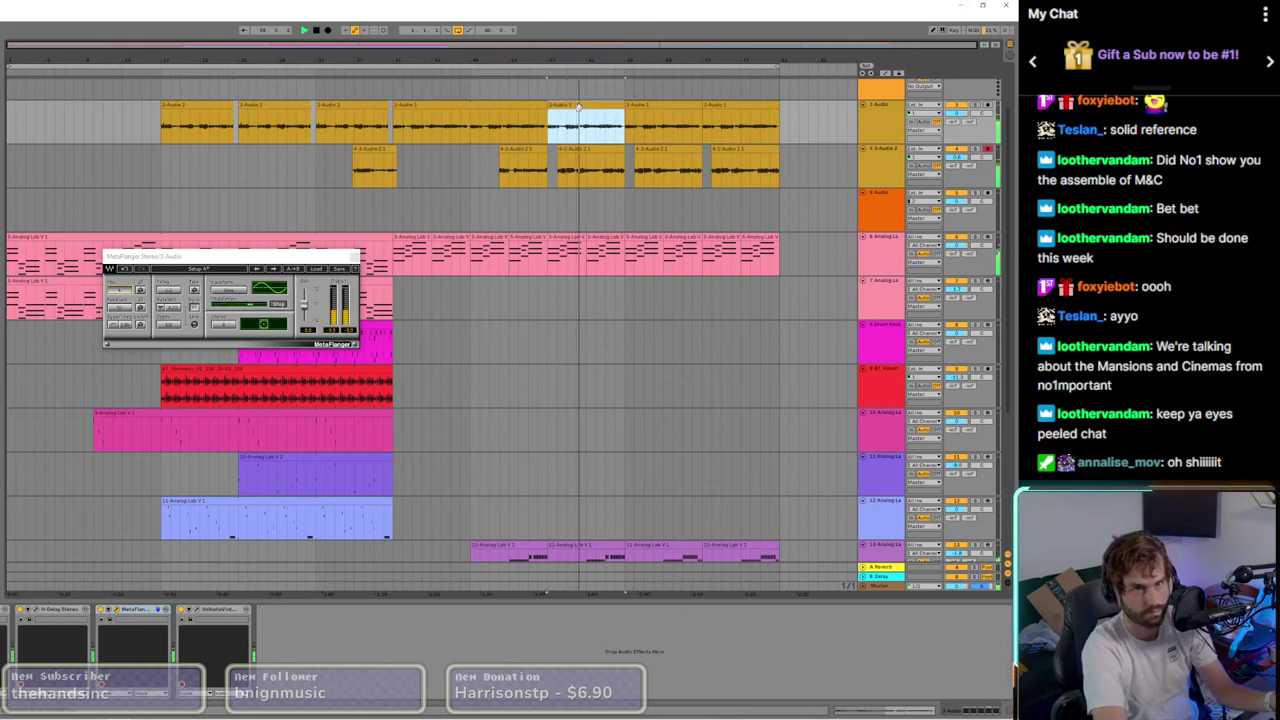
{"action": "left_click", "coordinate": [718, 103], "text": "shift"}
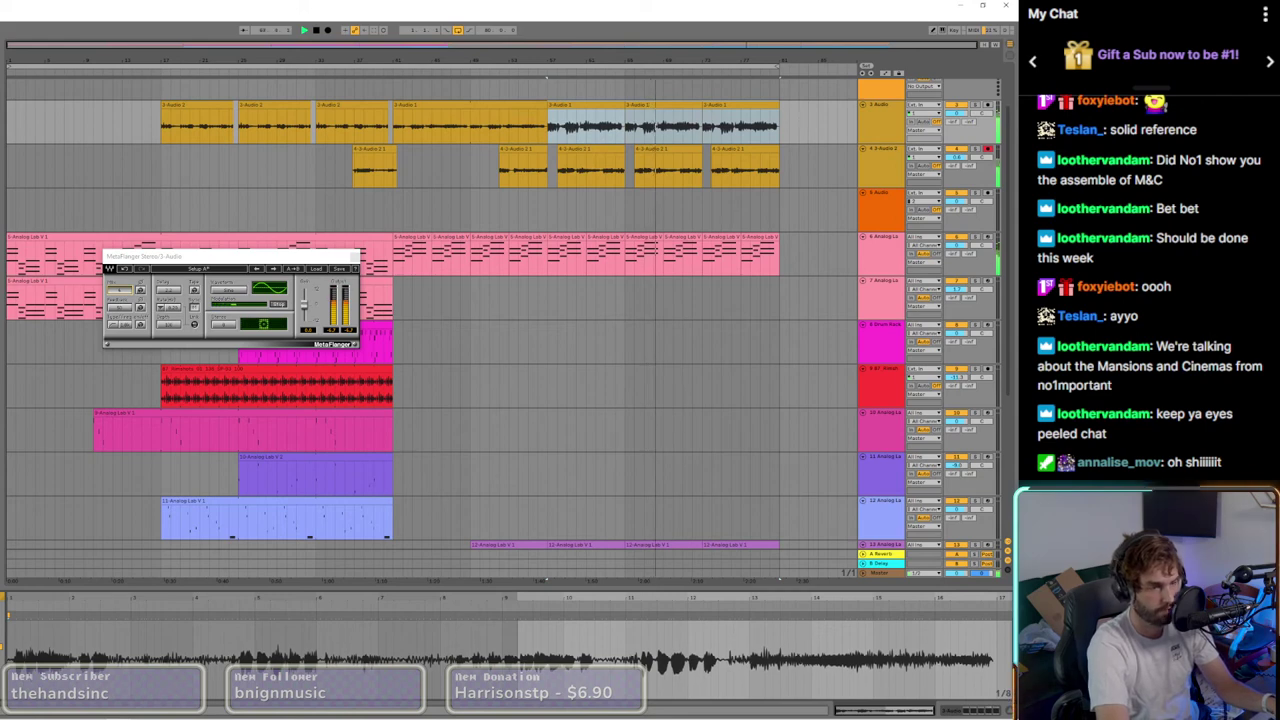
{"action": "left_click", "coordinate": [754, 148]}
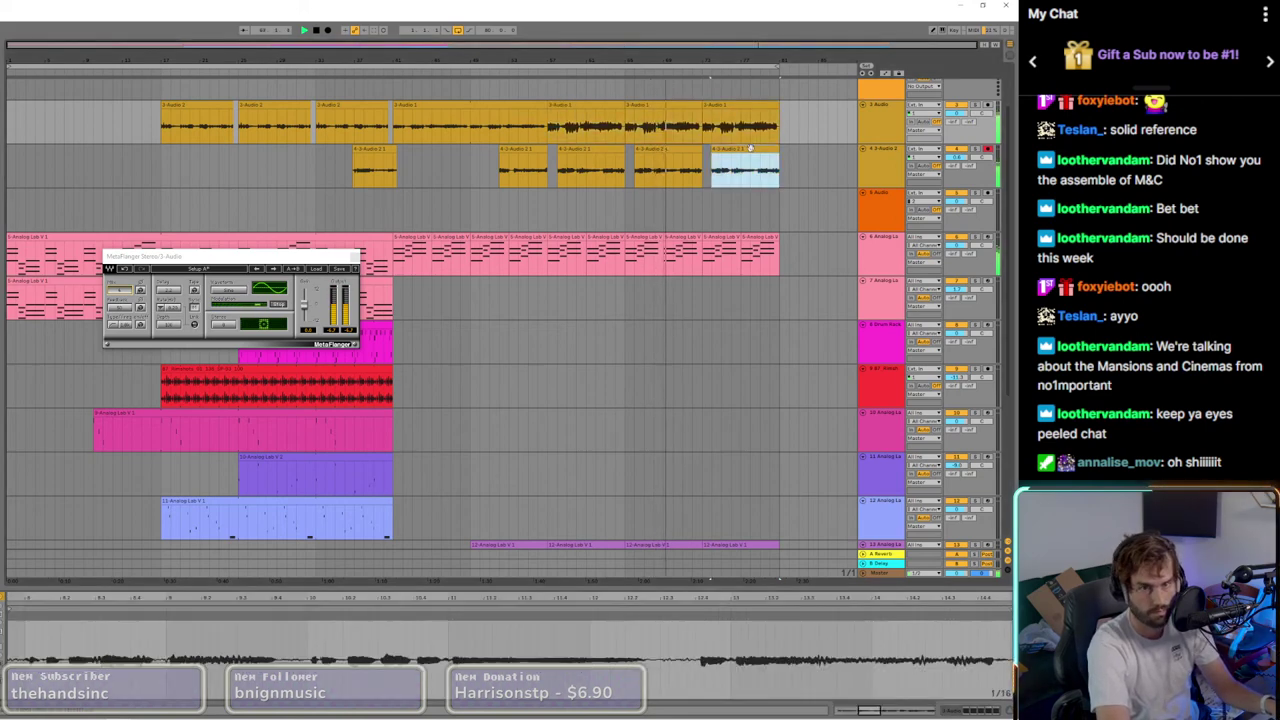
{"action": "left_click", "coordinate": [539, 149], "text": "shift"}
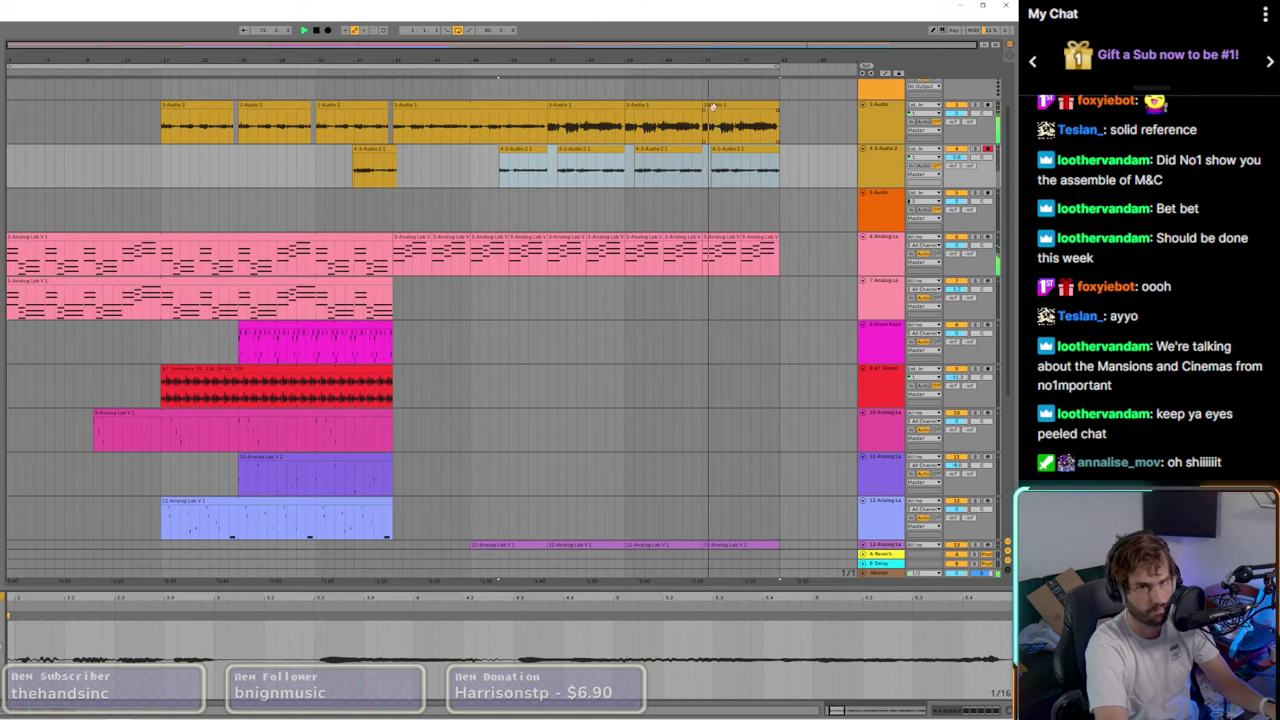
{"action": "scroll", "coordinate": [704, 112], "scroll_direction": "up", "scroll_amount": 6}
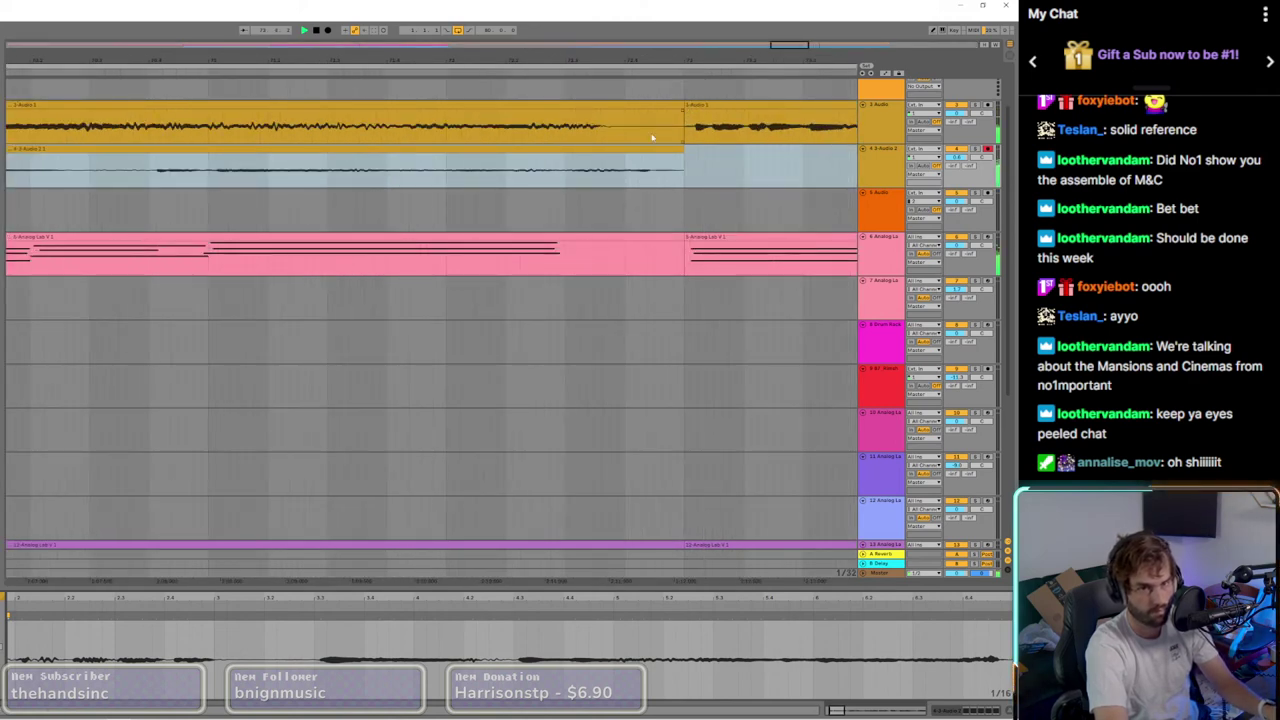
{"action": "scroll", "coordinate": [651, 137], "scroll_direction": "down", "scroll_amount": 5}
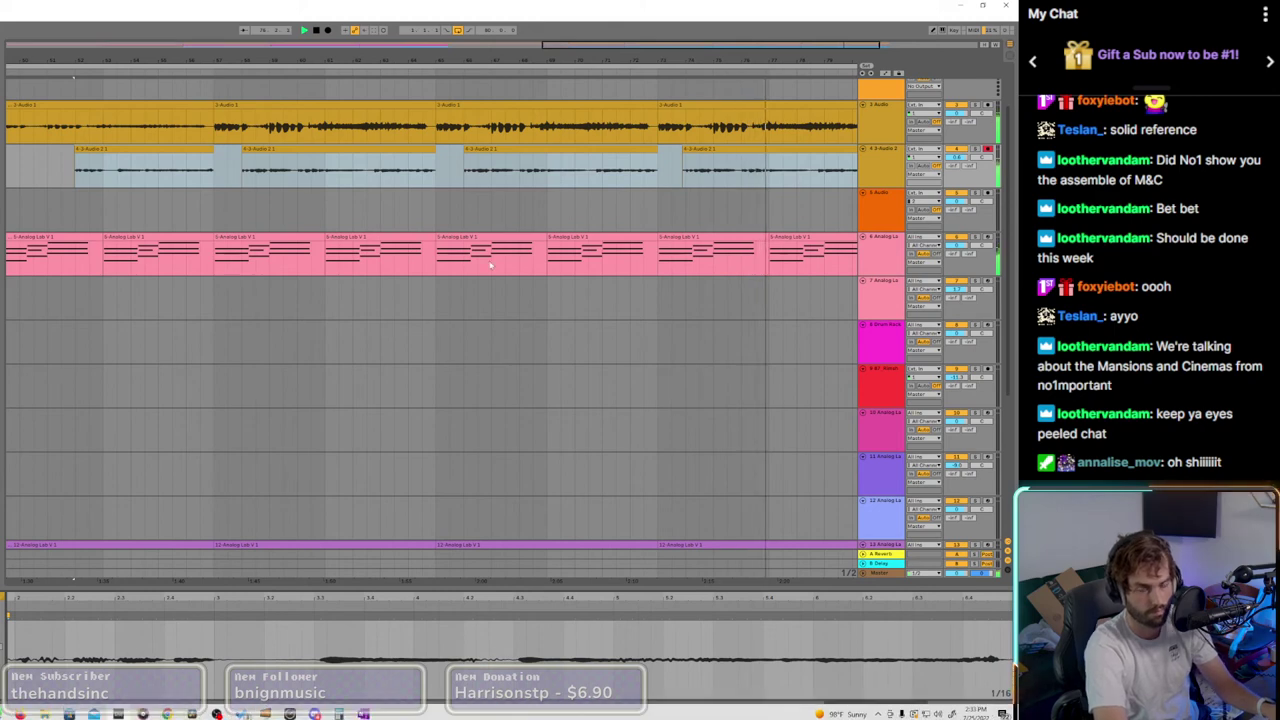
Step: Automate track 3's H-Delay Mix with two rise-and-fall peaks in the first half of the clip starting at bar 57, and close the H-Delay
{"action": "left_click", "coordinate": [406, 126]}
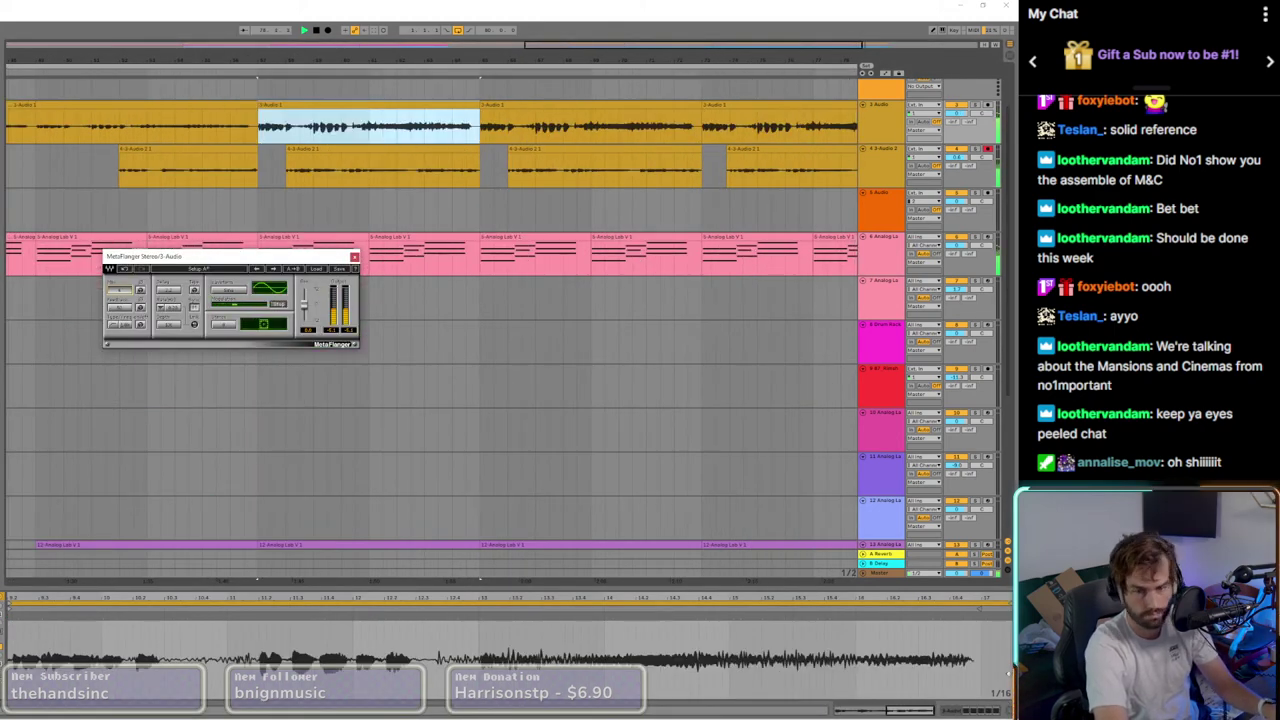
{"action": "left_click", "coordinate": [993, 711]}
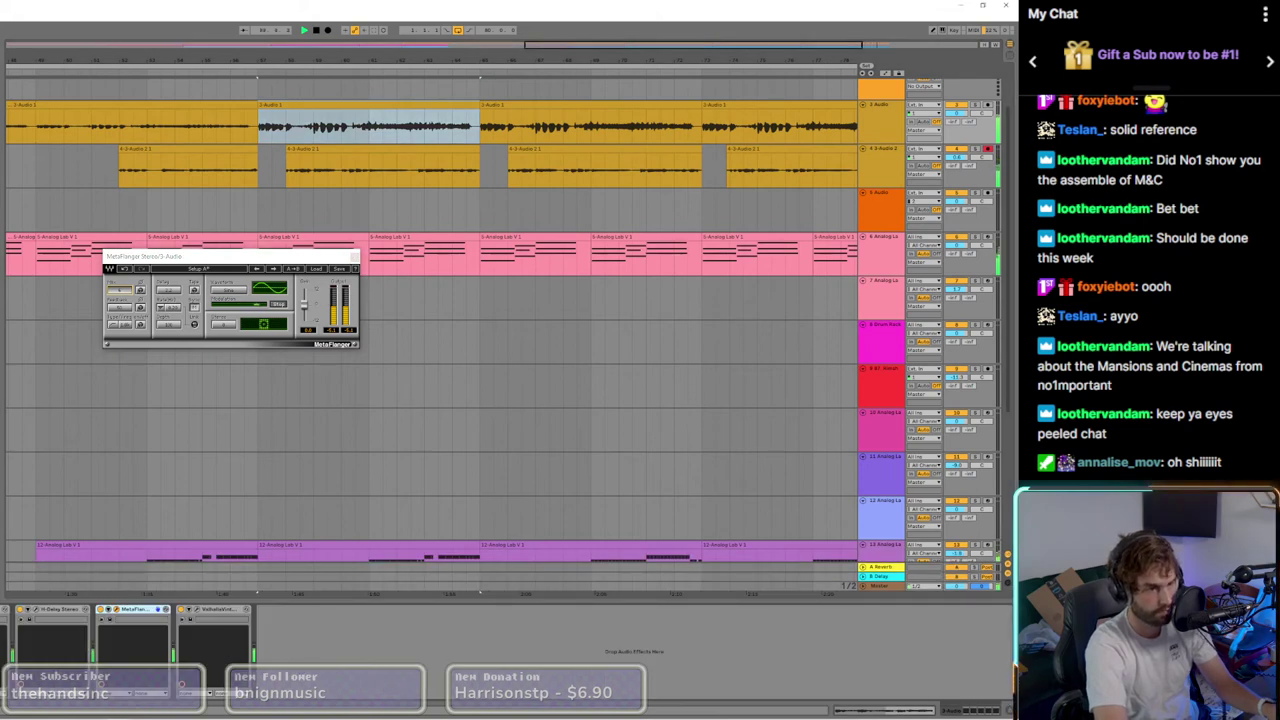
{"action": "left_click", "coordinate": [36, 609]}
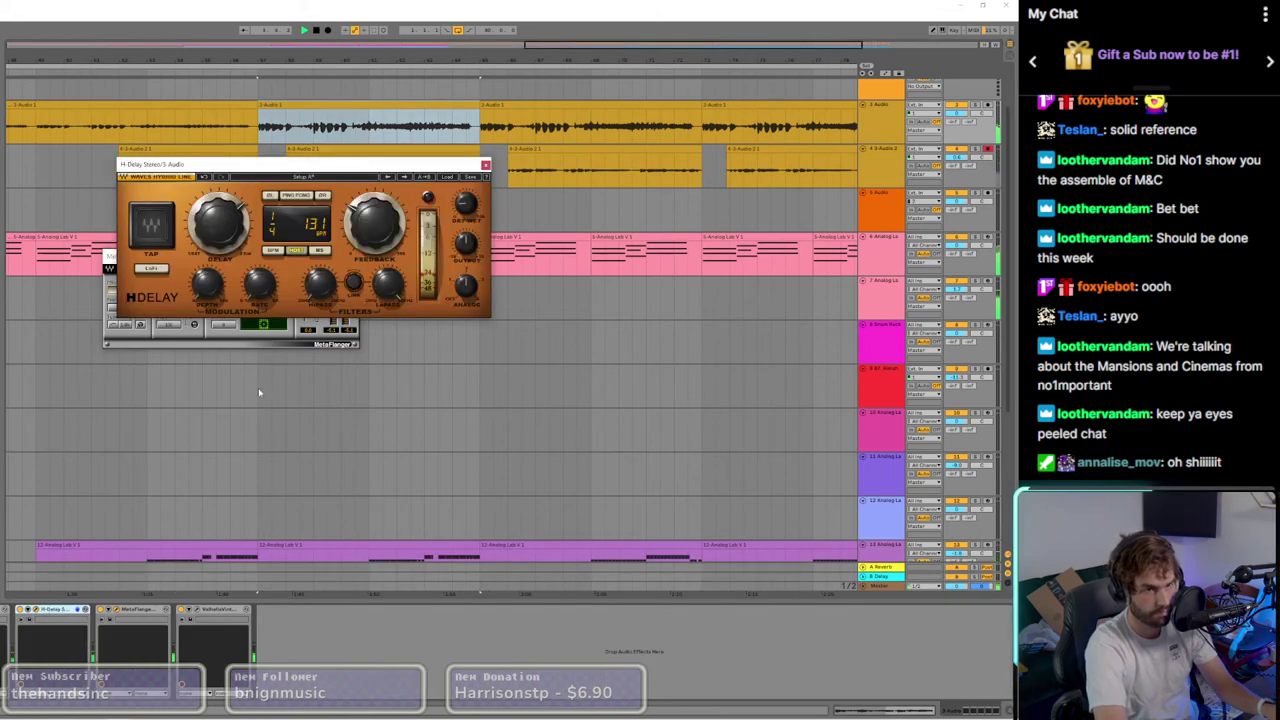
{"action": "key", "text": "a"}
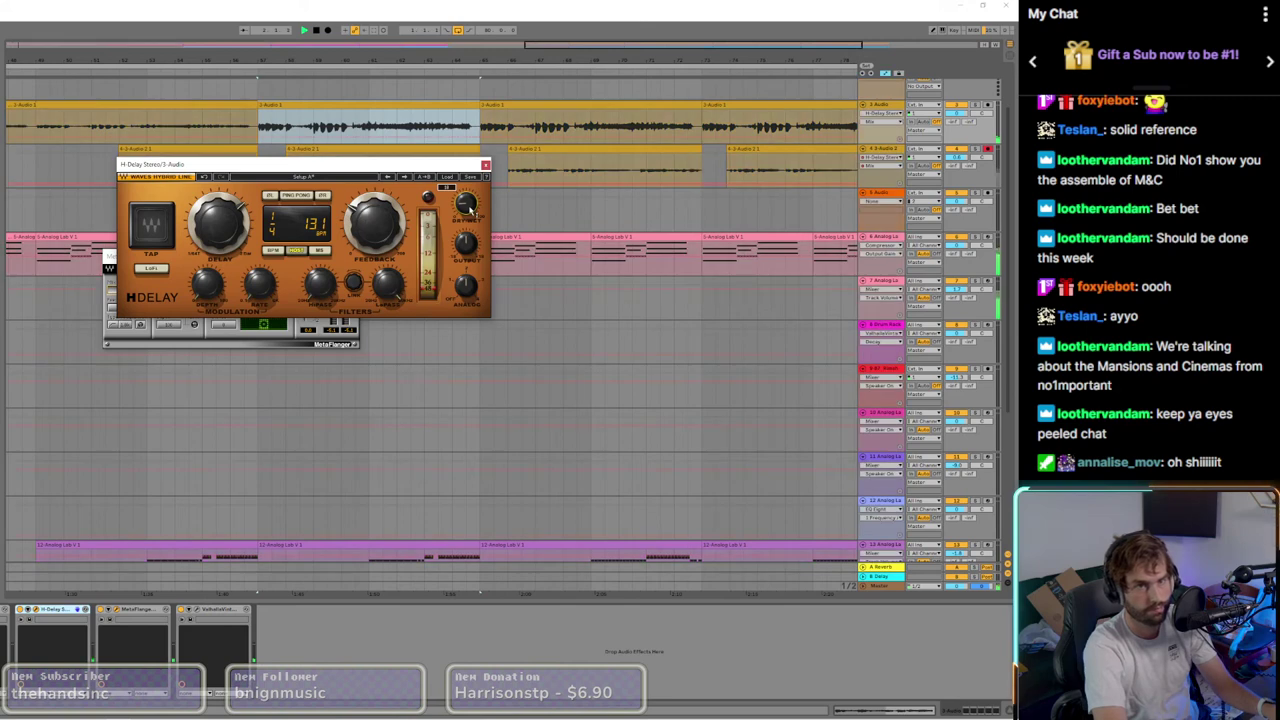
{"action": "left_click", "coordinate": [369, 128]}
{"action": "key", "text": "space"}
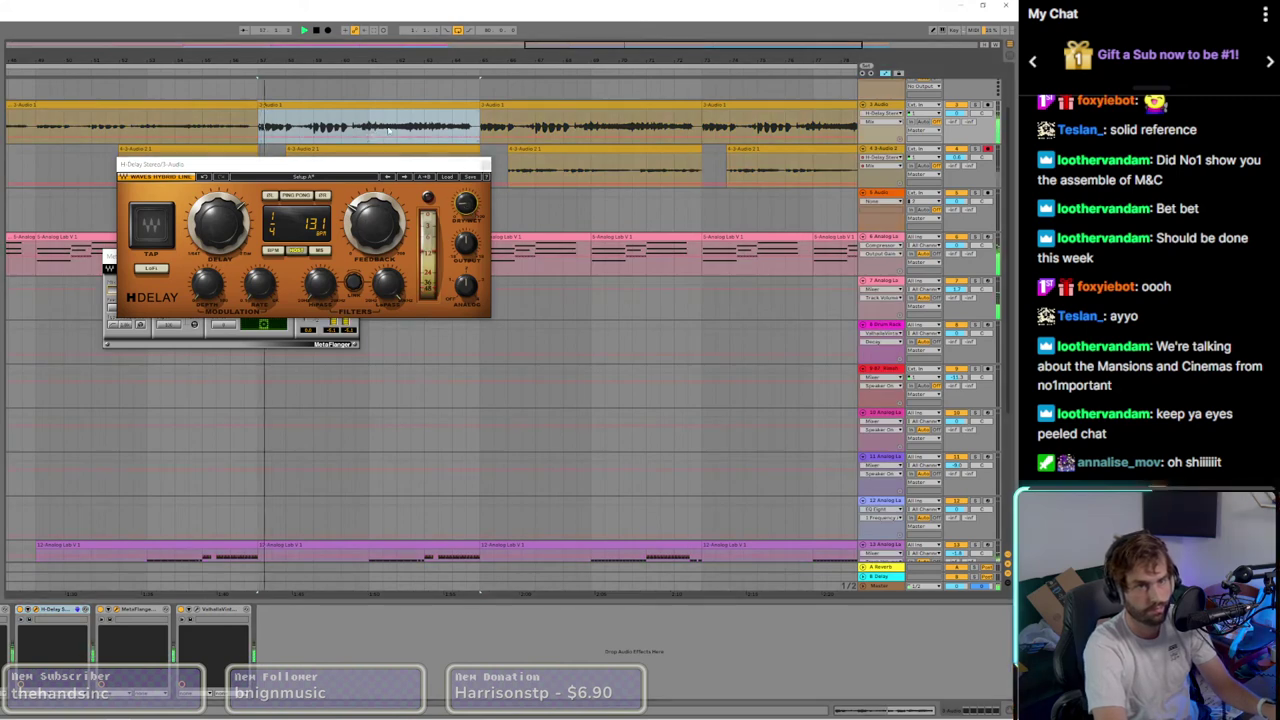
{"action": "scroll", "coordinate": [300, 131], "scroll_direction": "up", "scroll_amount": 3}
{"action": "left_click", "coordinate": [311, 132]}
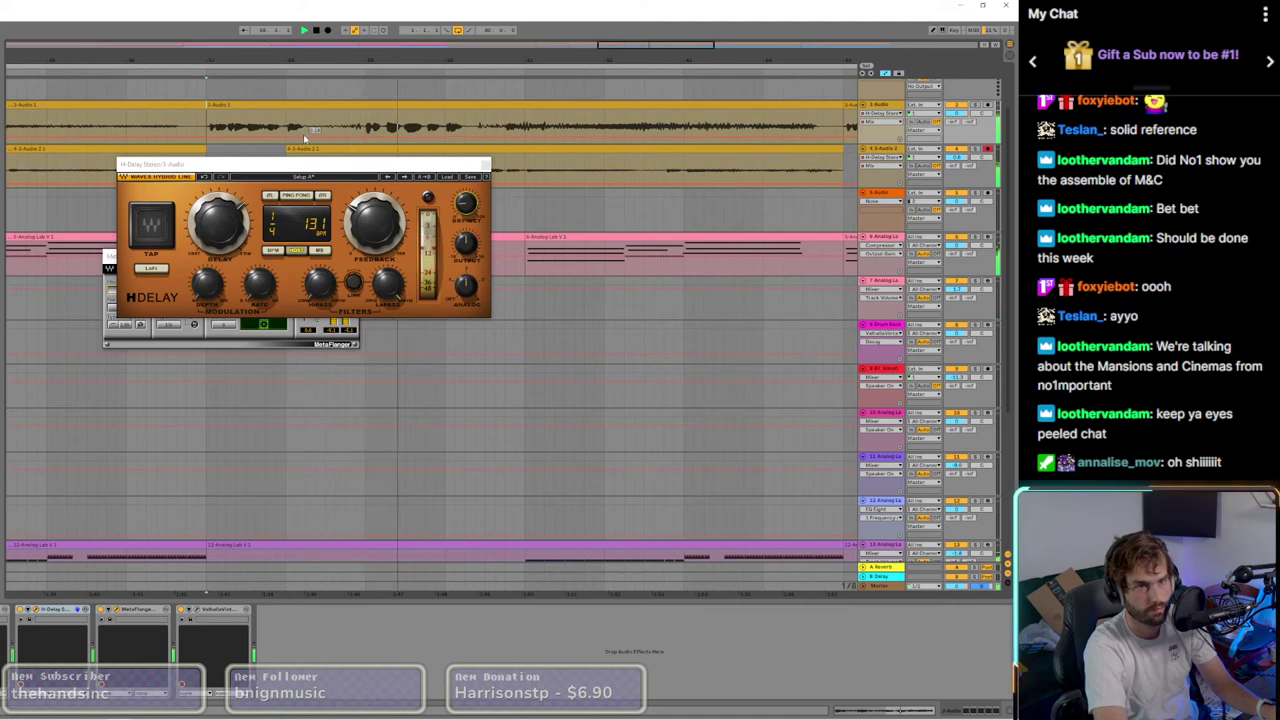
{"action": "left_click", "coordinate": [256, 130]}
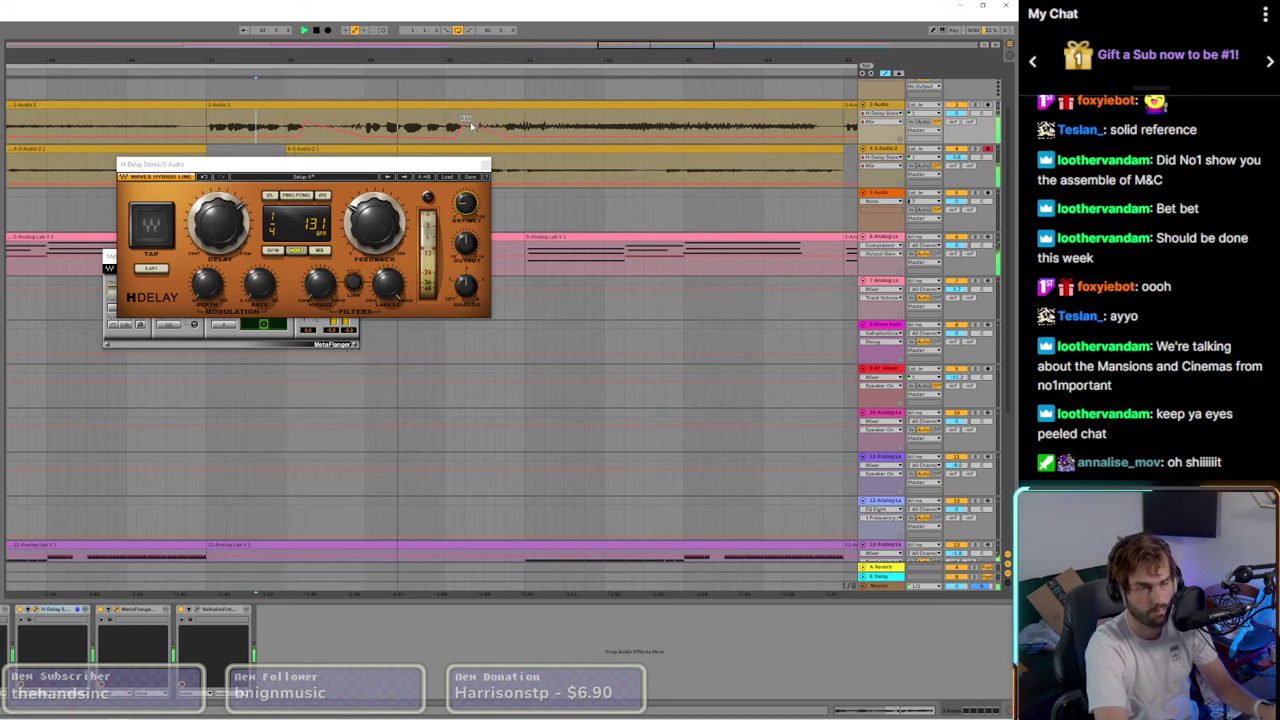
{"action": "left_click", "coordinate": [485, 164]}
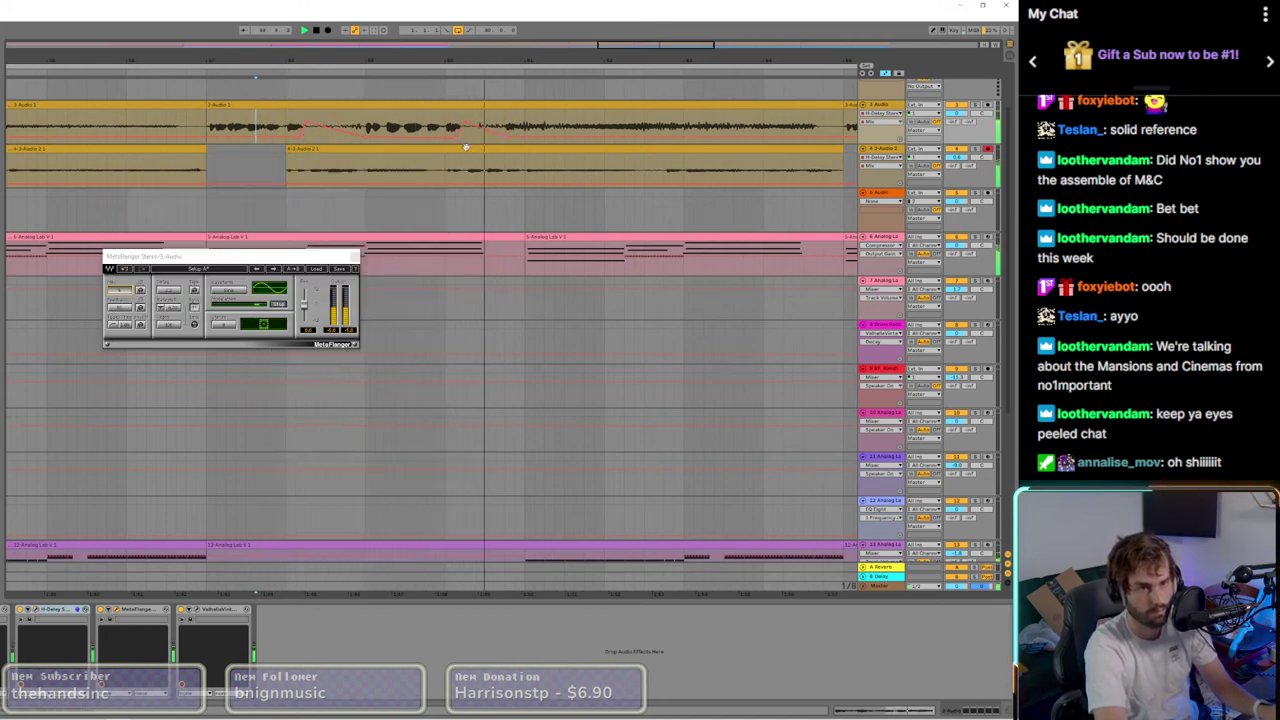
Step: Add a third H-Delay Mix peak just before the end of the same track 3 clip and shift its top slightly earlier and higher
{"action": "scroll", "coordinate": [680, 163], "scroll_direction": "down", "scroll_amount": 3}
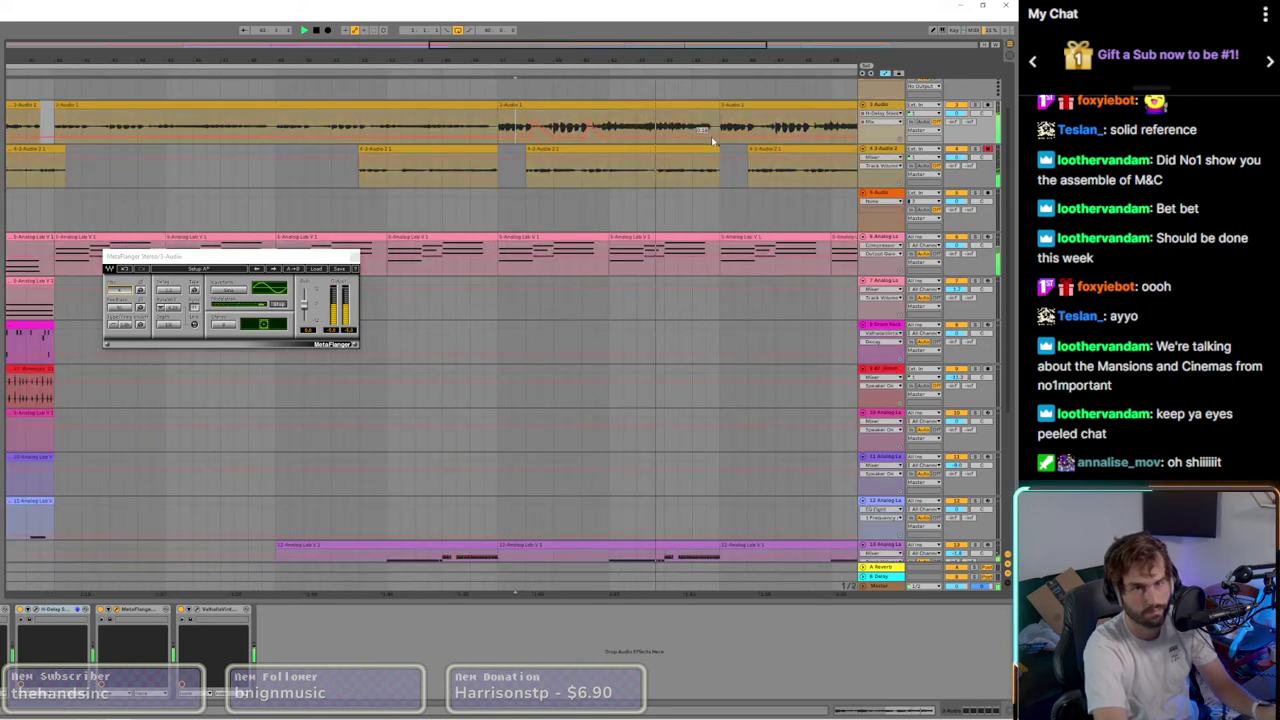
{"action": "scroll", "coordinate": [700, 137], "scroll_direction": "up", "scroll_amount": 3}
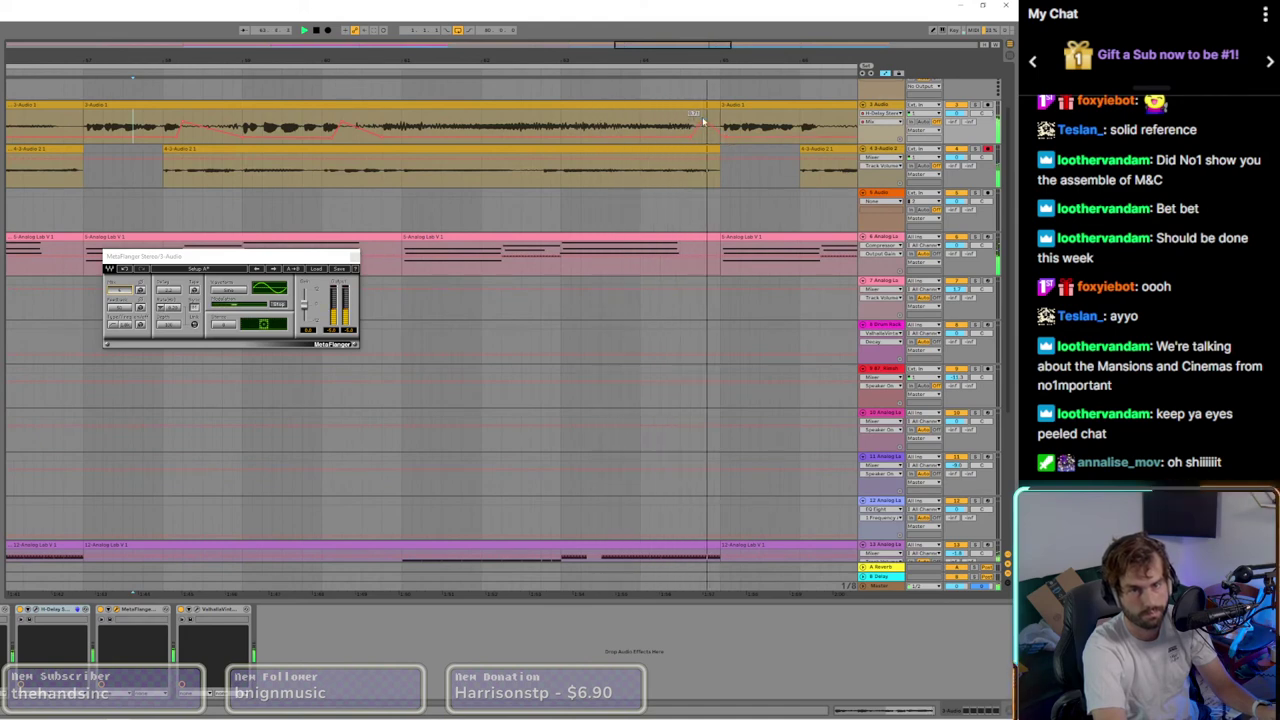
{"action": "left_click_drag", "start_coordinate": [703, 121], "coordinate": [691, 114]}
{"action": "scroll", "coordinate": [691, 114], "scroll_direction": "down", "scroll_amount": 3}
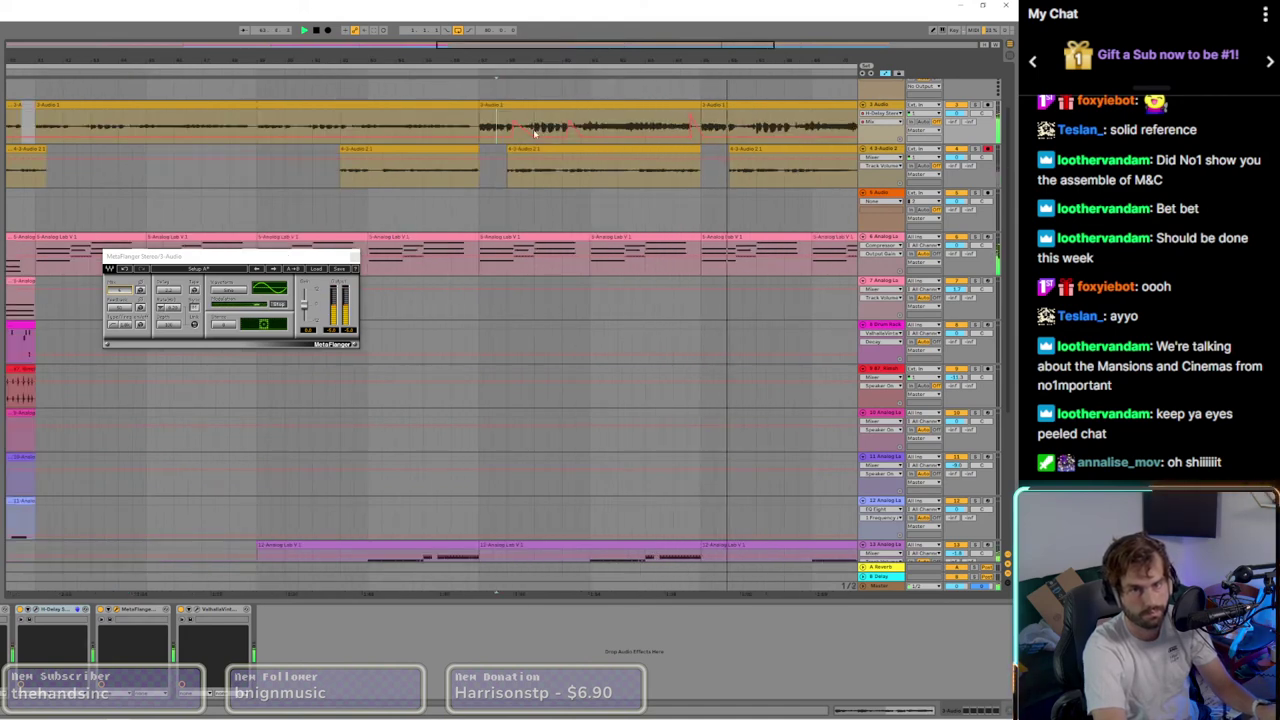
Step: Copy the clip's full span with its three Mix automation peaks onto the following clip on track 3
{"action": "left_click_drag", "start_coordinate": [481, 131], "coordinate": [701, 126]}
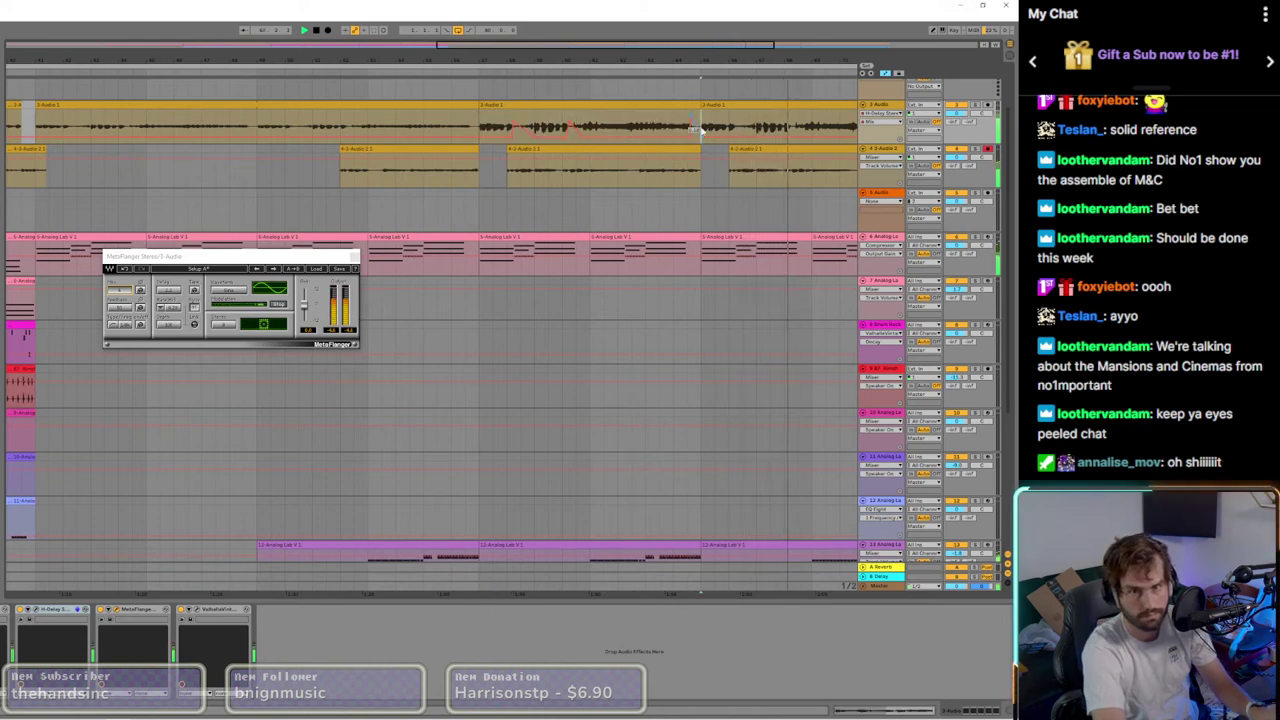
{"action": "key", "text": "minus"}
{"action": "key", "text": "plus"}
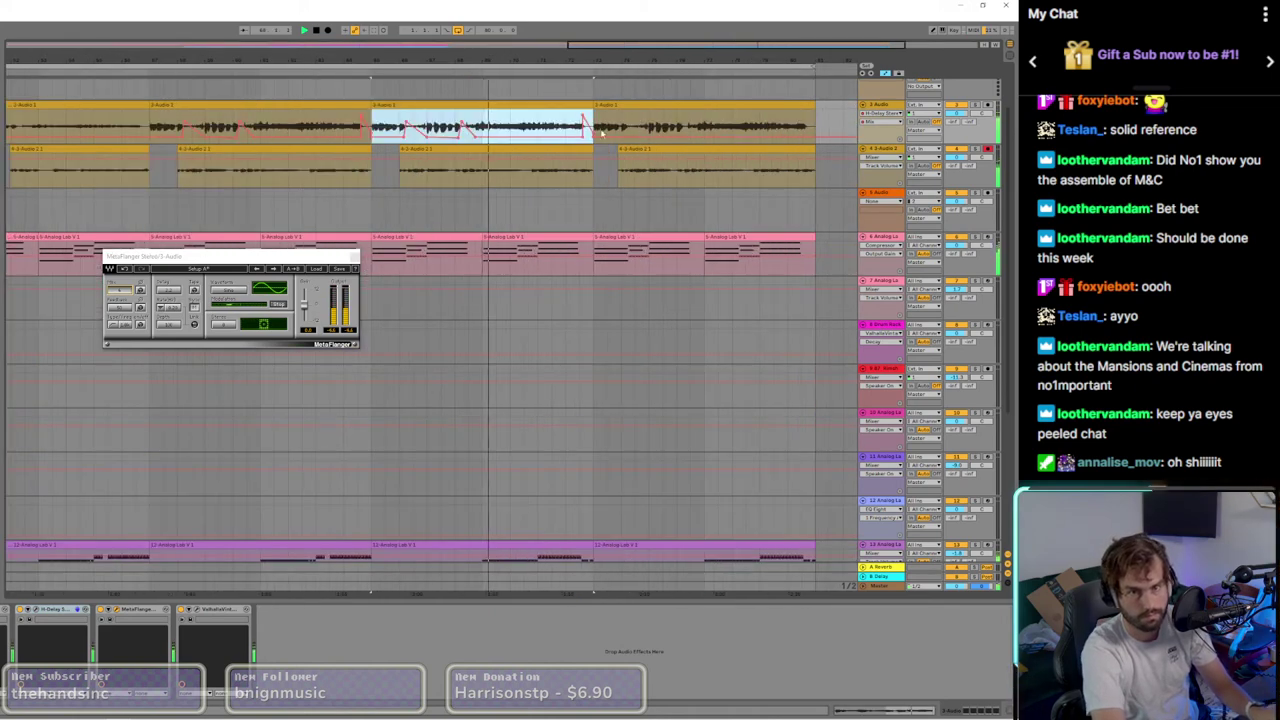
Step: Paste the copied automation at the start of the last clip on the 3-Audio track
{"action": "left_click", "coordinate": [596, 127]}
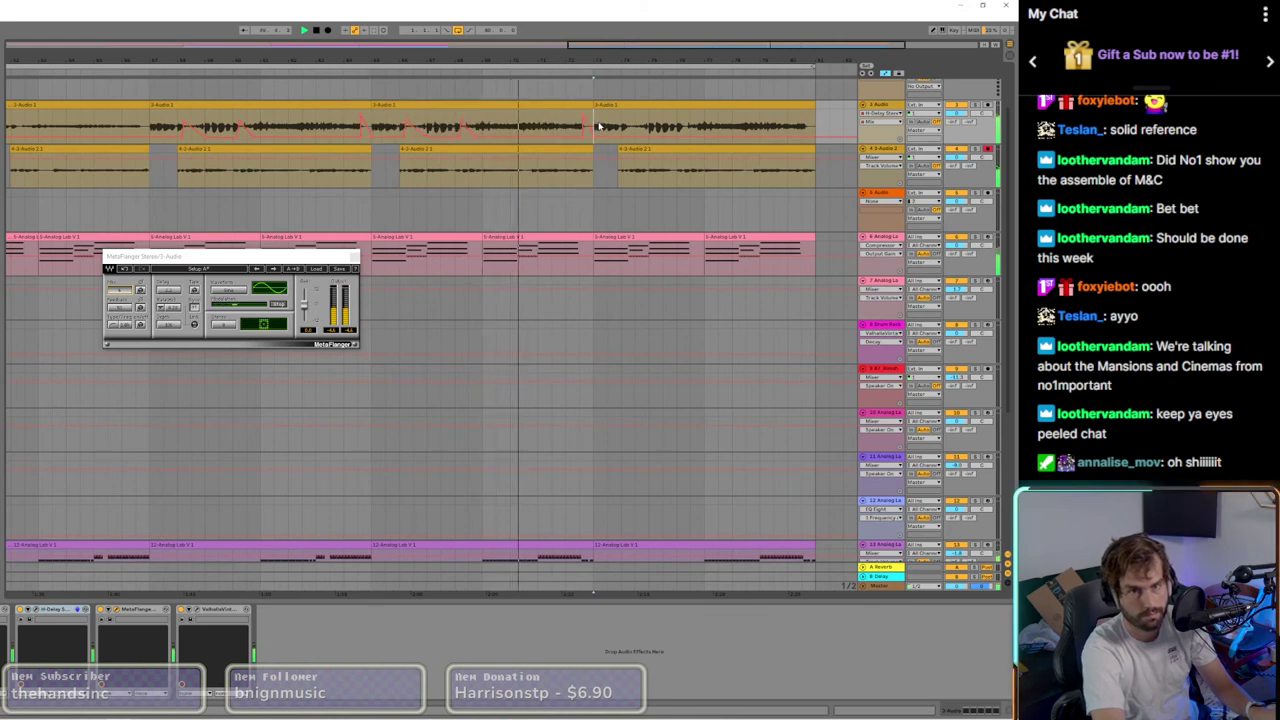
{"action": "key", "text": "ctrl+v"}
{"action": "key", "text": "minus"}
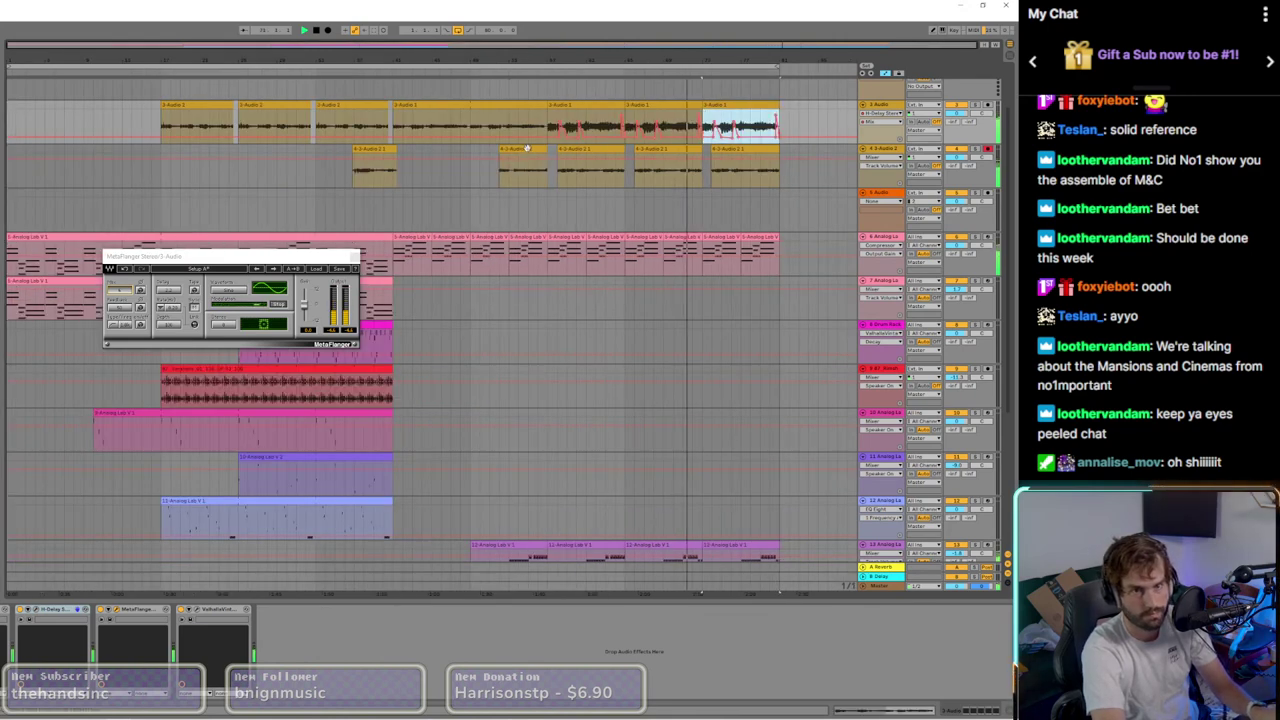
Step: Audition the arrangement from the start of the first 3-Audio clip and close the MetaFlanger window
{"action": "left_click", "coordinate": [523, 165]}
{"action": "left_click", "coordinate": [739, 151], "text": "shift"}
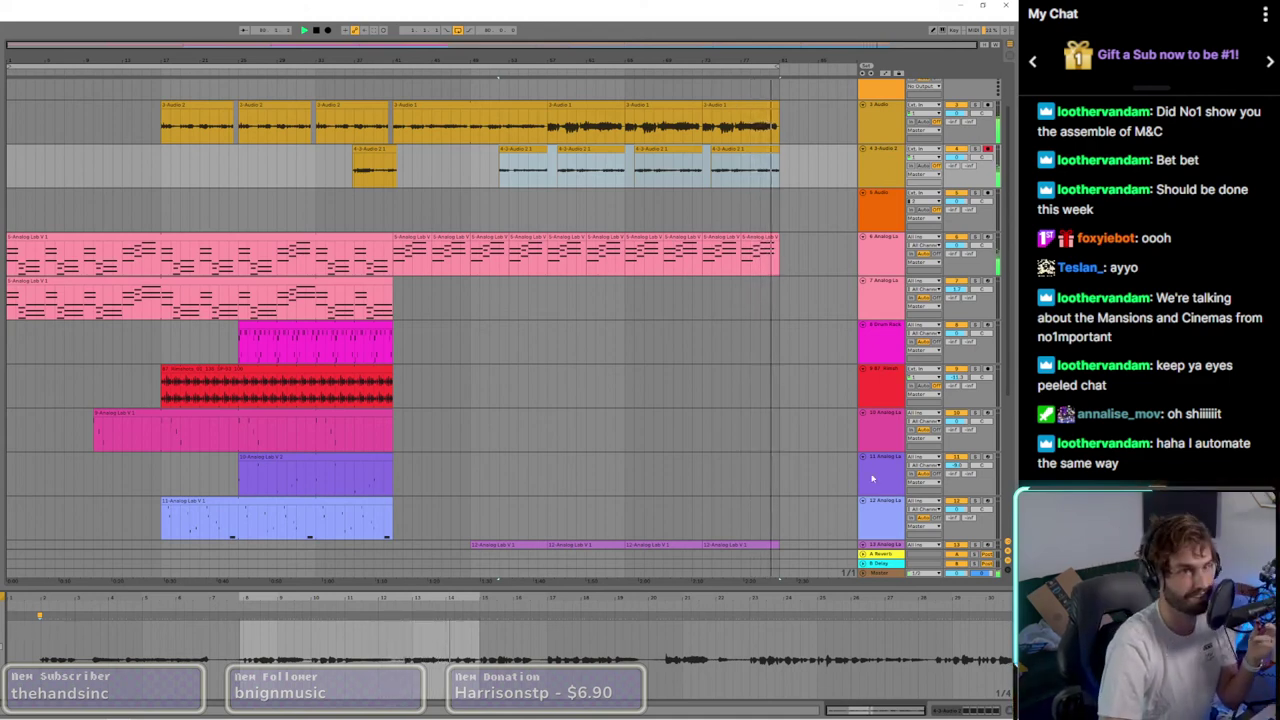
{"action": "left_click", "coordinate": [550, 120]}
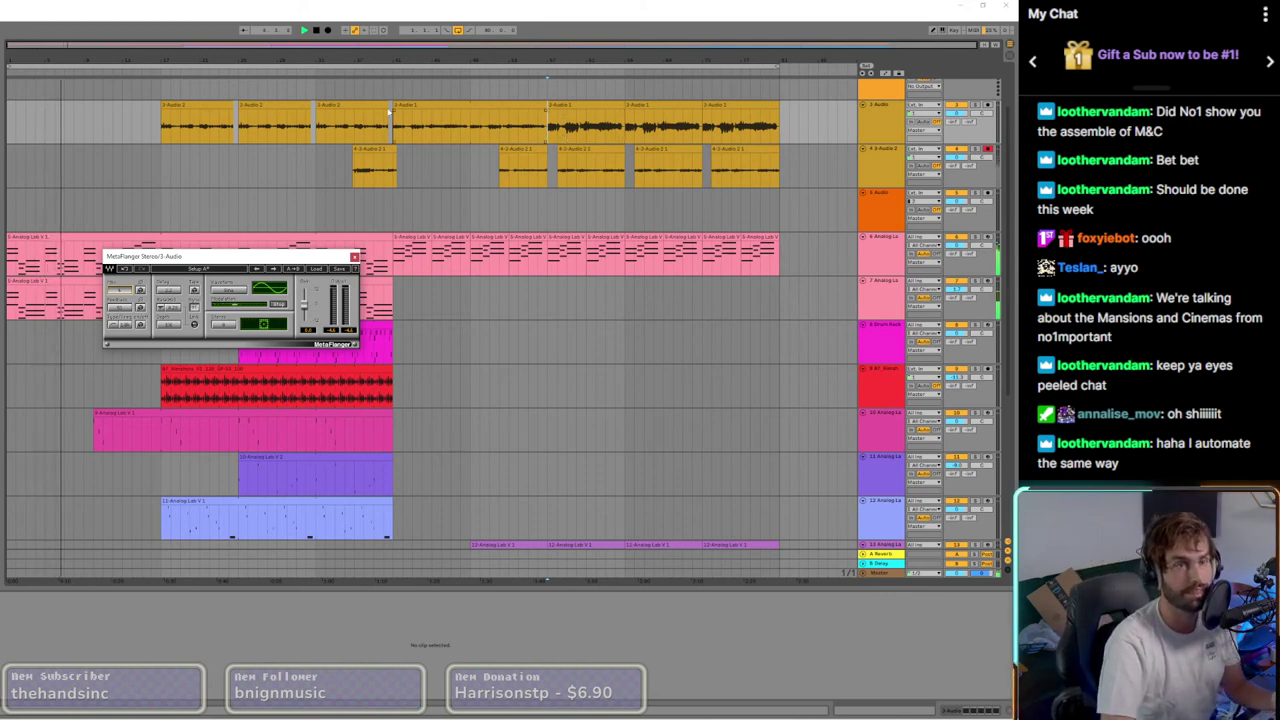
{"action": "left_click", "coordinate": [160, 132]}
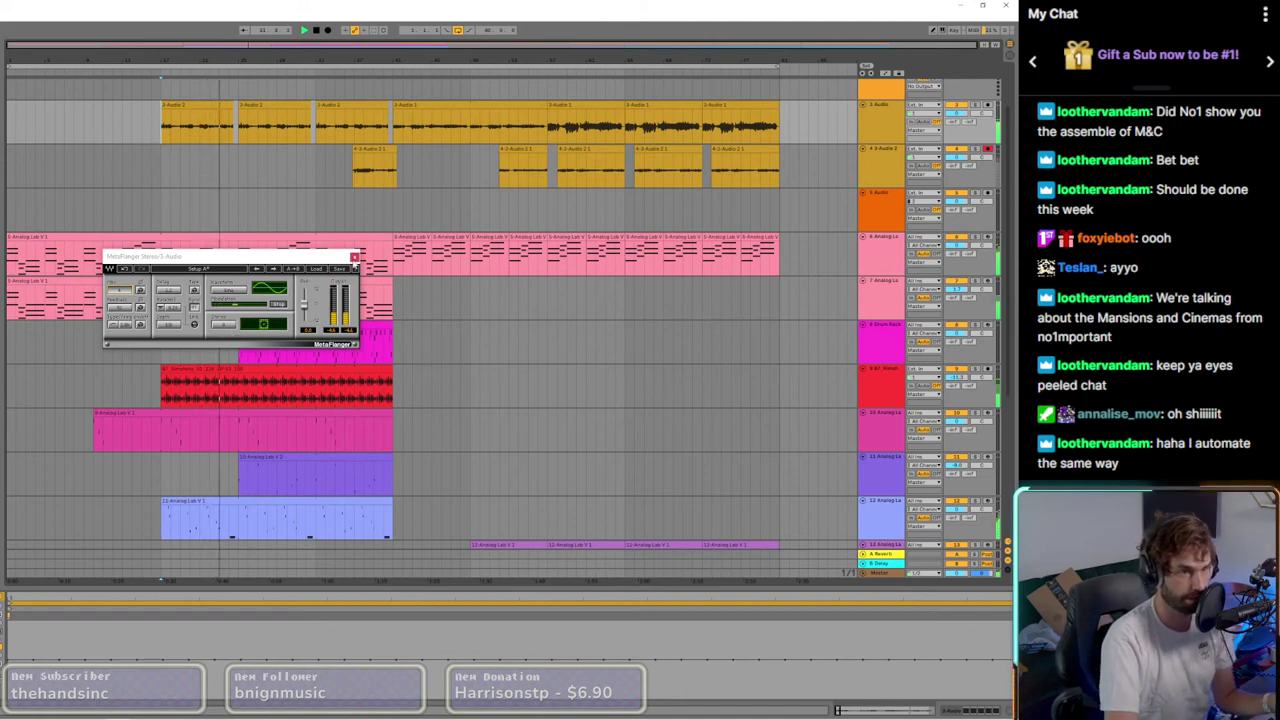
{"action": "left_click", "coordinate": [354, 258]}
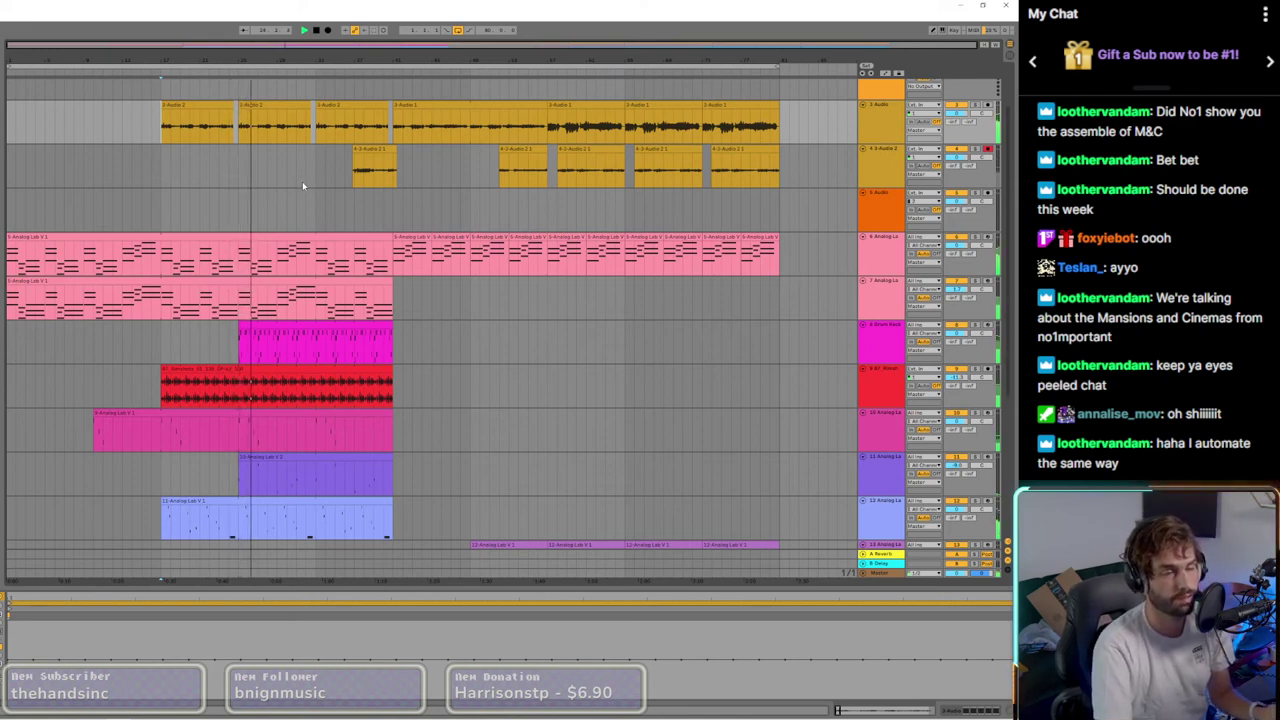
Step: Adjust the volume of the 7-Analog Lab track in its mixer section
{"action": "scroll", "coordinate": [343, 345], "scroll_direction": "down", "scroll_amount": 1}
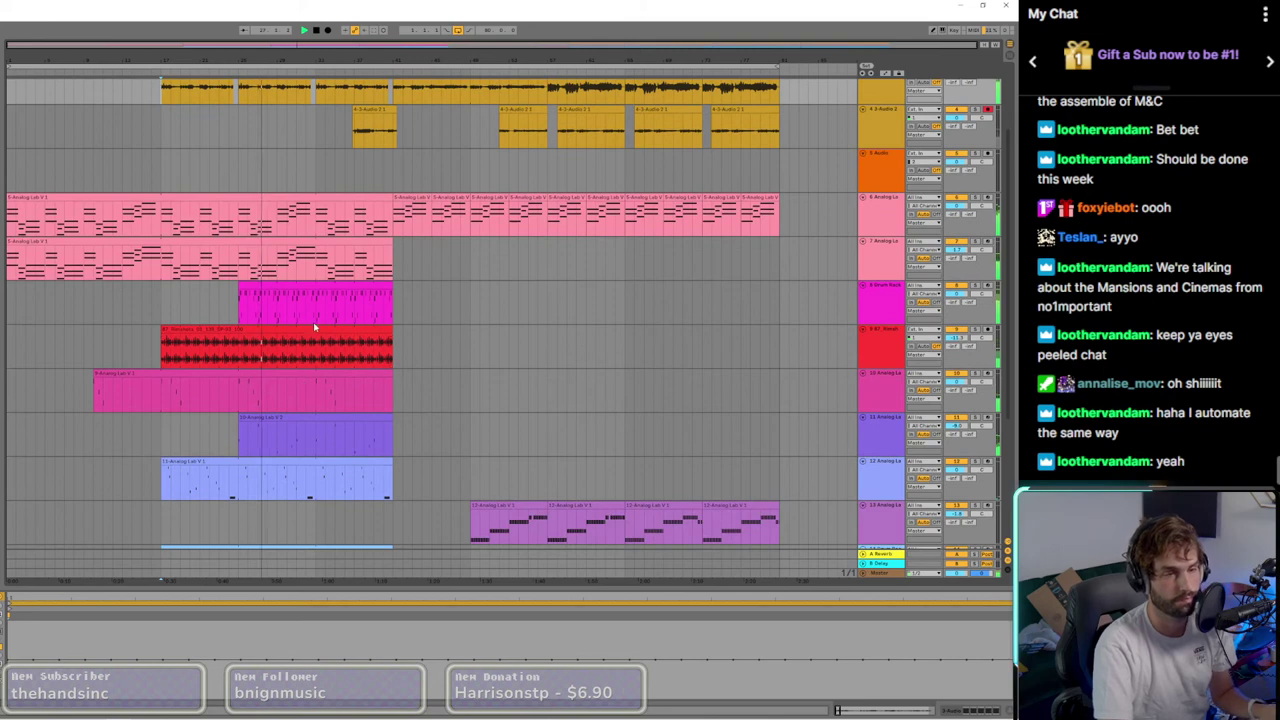
{"action": "left_click", "coordinate": [967, 257]}
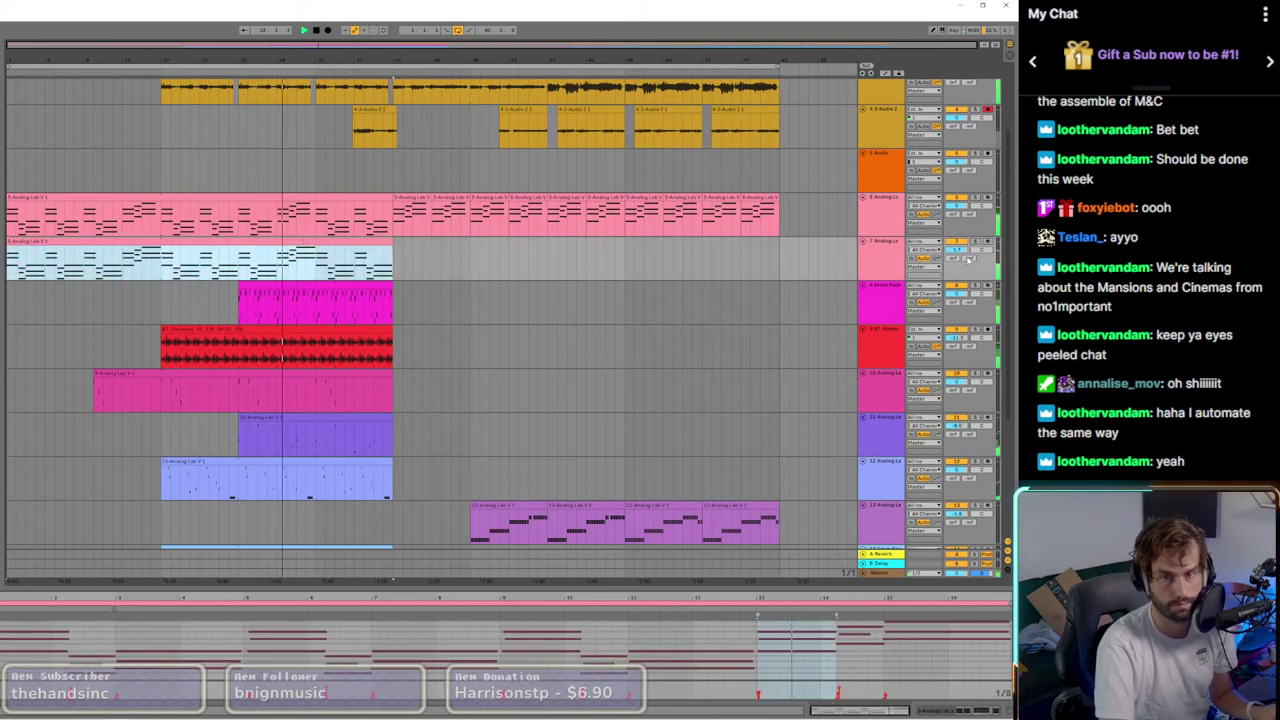
{"action": "left_click_drag", "start_coordinate": [960, 250], "coordinate": [963, 253]}
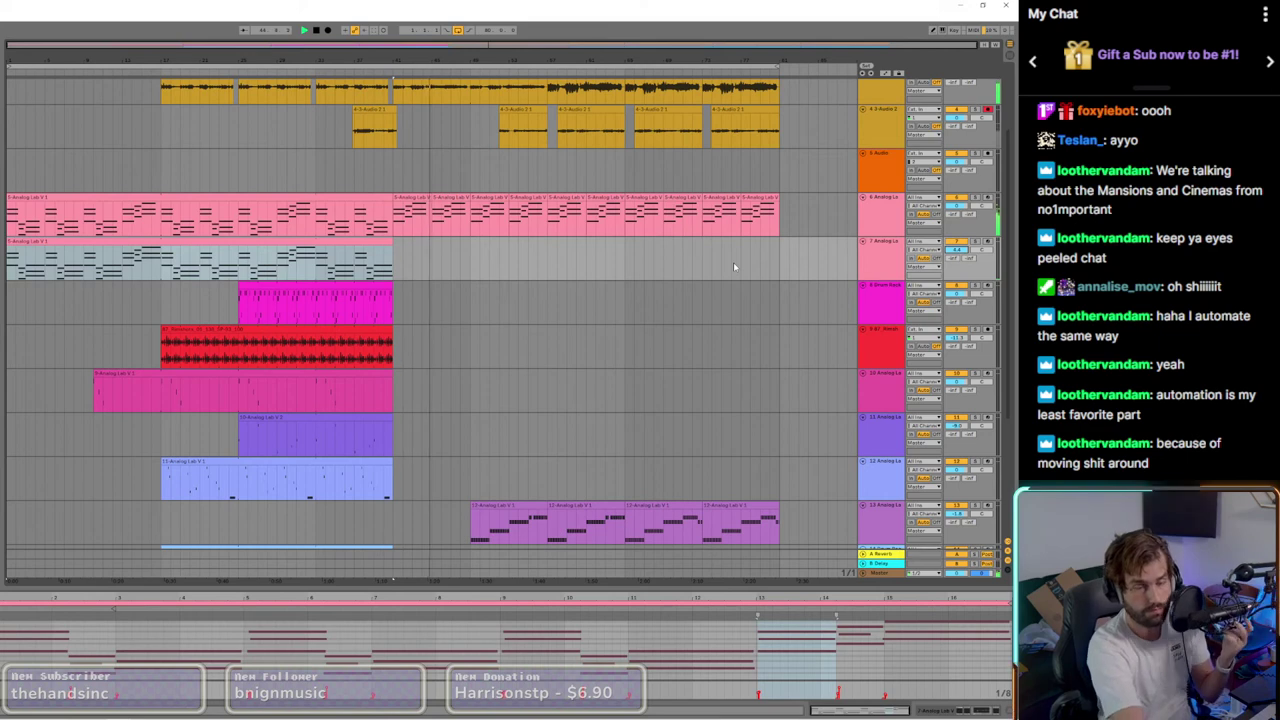
Step: On the 6-Analog Lab track, shift EQ Eight's low-mid cut to a higher frequency and place EQ Eight after the Compressor
{"action": "scroll", "coordinate": [539, 447], "scroll_direction": "down", "scroll_amount": 1}
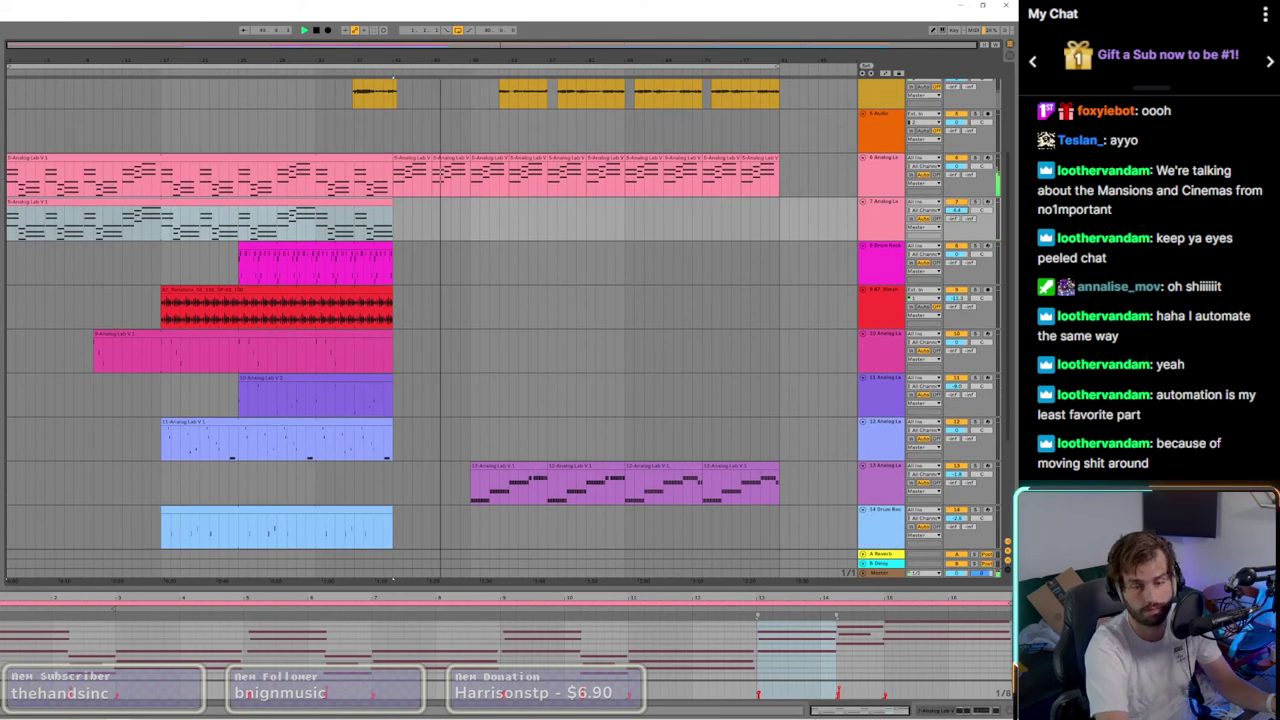
{"action": "scroll", "coordinate": [587, 262], "scroll_direction": "up", "scroll_amount": 3}
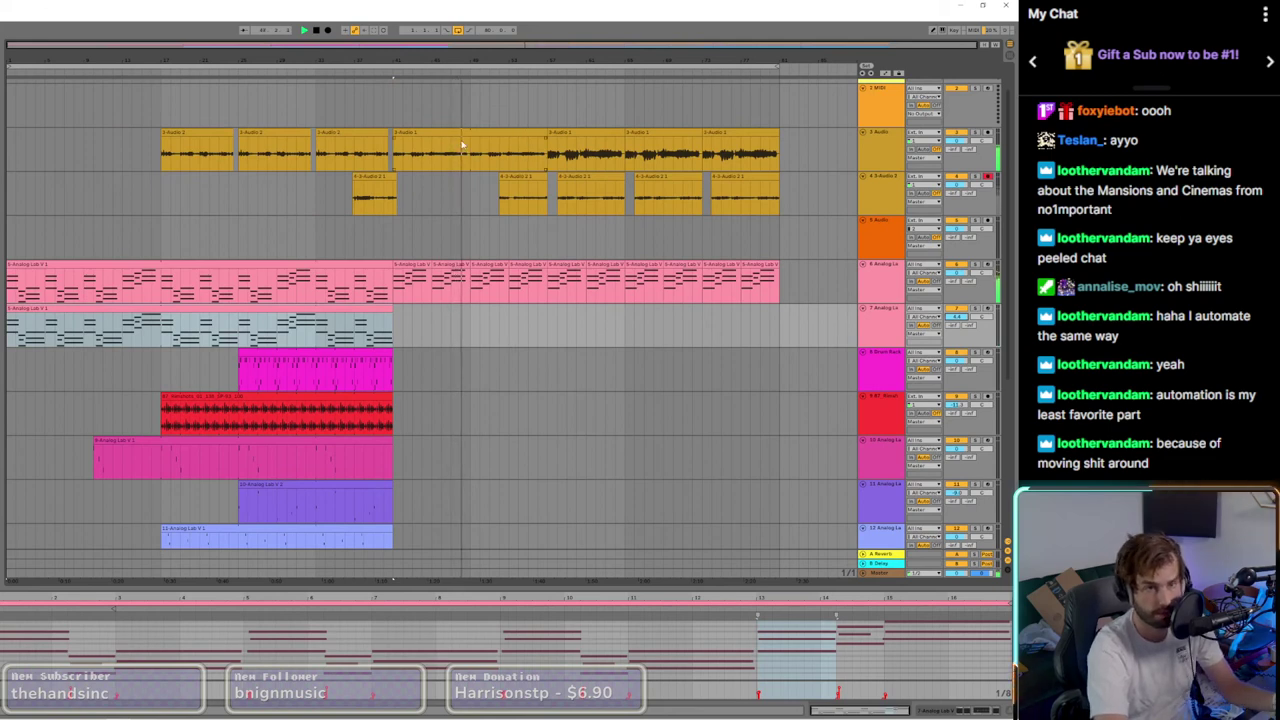
{"action": "left_click", "coordinate": [450, 283]}
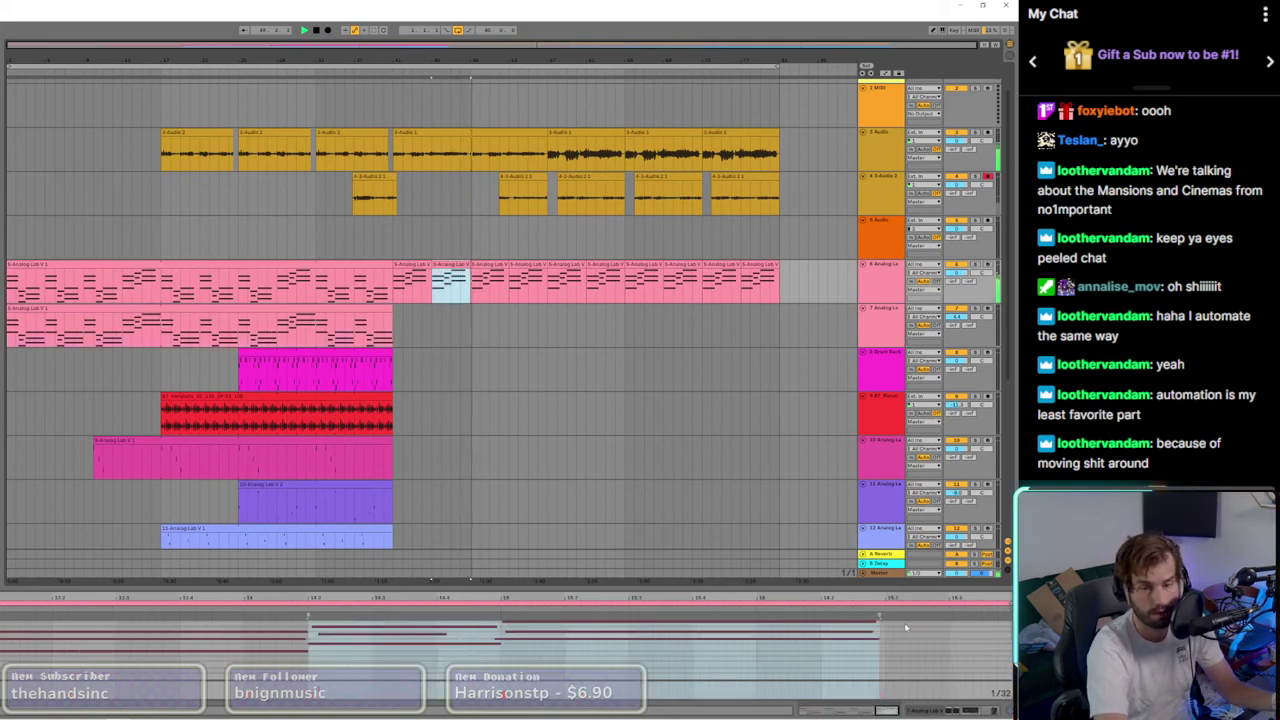
{"action": "key", "text": "shift+Tab"}
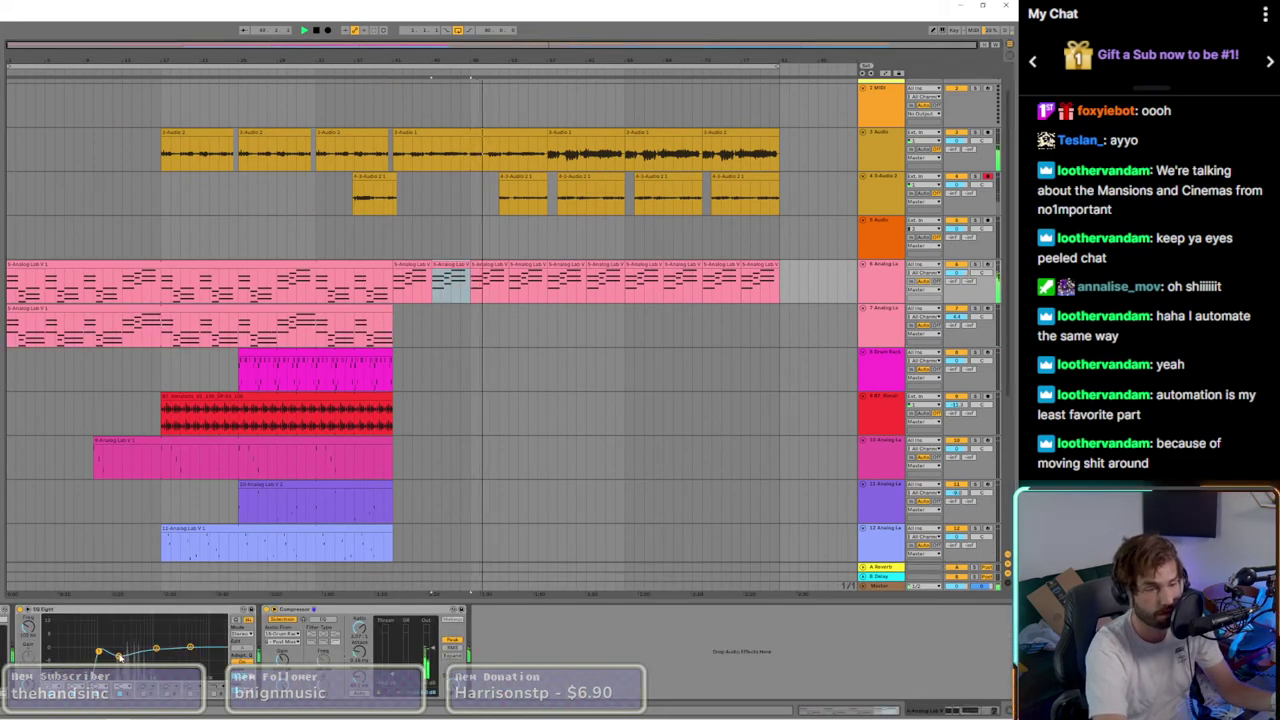
{"action": "left_click_drag", "start_coordinate": [119, 657], "coordinate": [130, 657]}
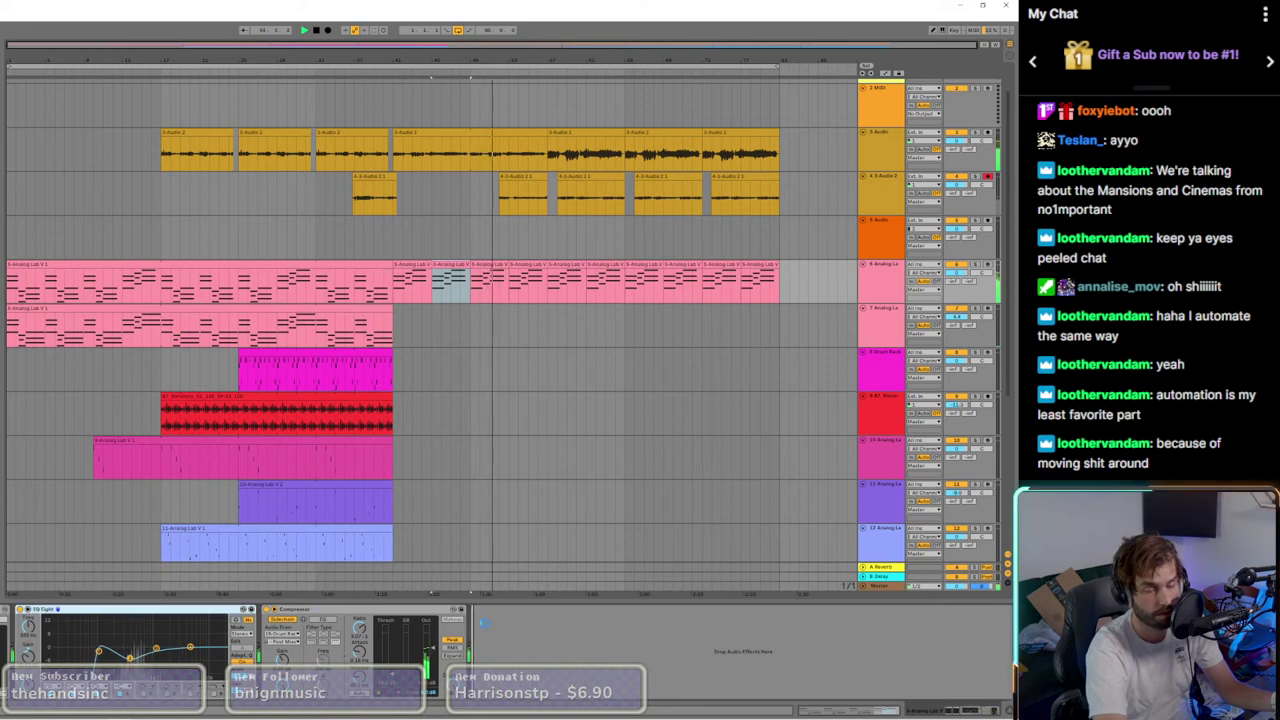
{"action": "left_click_drag", "start_coordinate": [483, 622], "coordinate": [478, 622]}
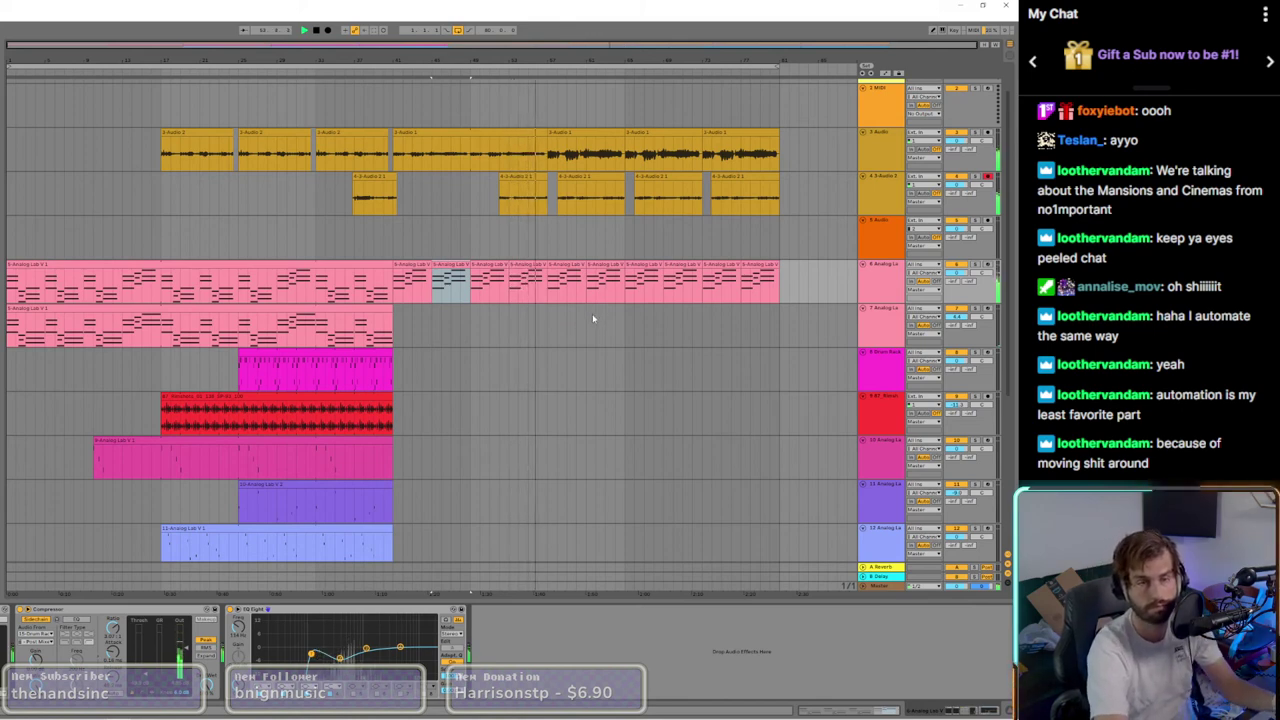
Step: Add an EQ Eight at the end of the 3-Audio effect chain, with a low cut and a dip on its third band
{"action": "left_click", "coordinate": [532, 182]}
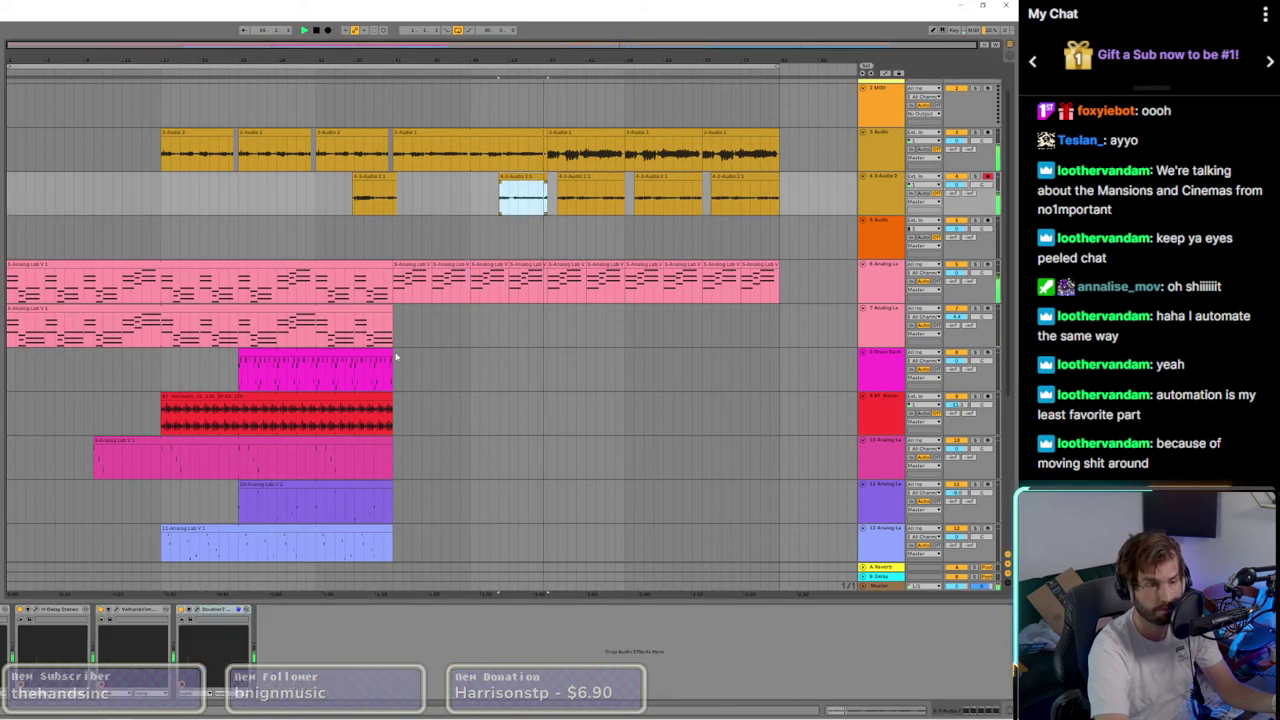
{"action": "left_click", "coordinate": [34, 655]}
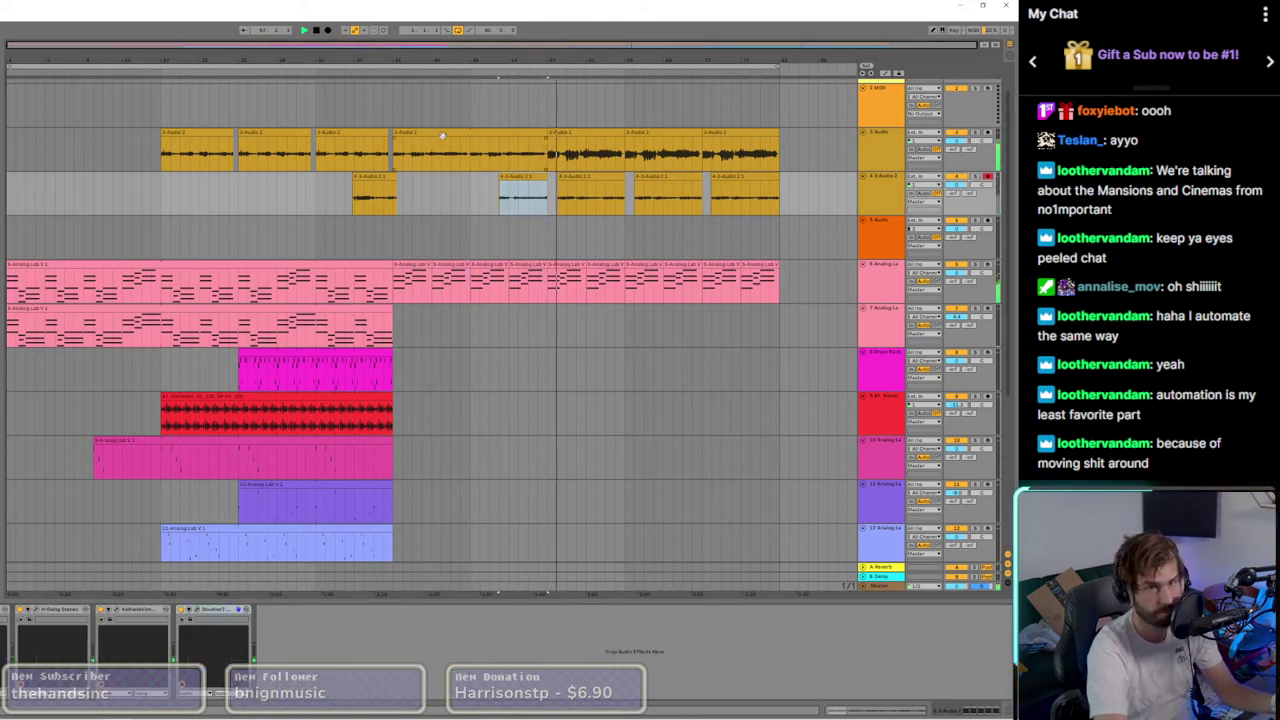
{"action": "left_click", "coordinate": [442, 135]}
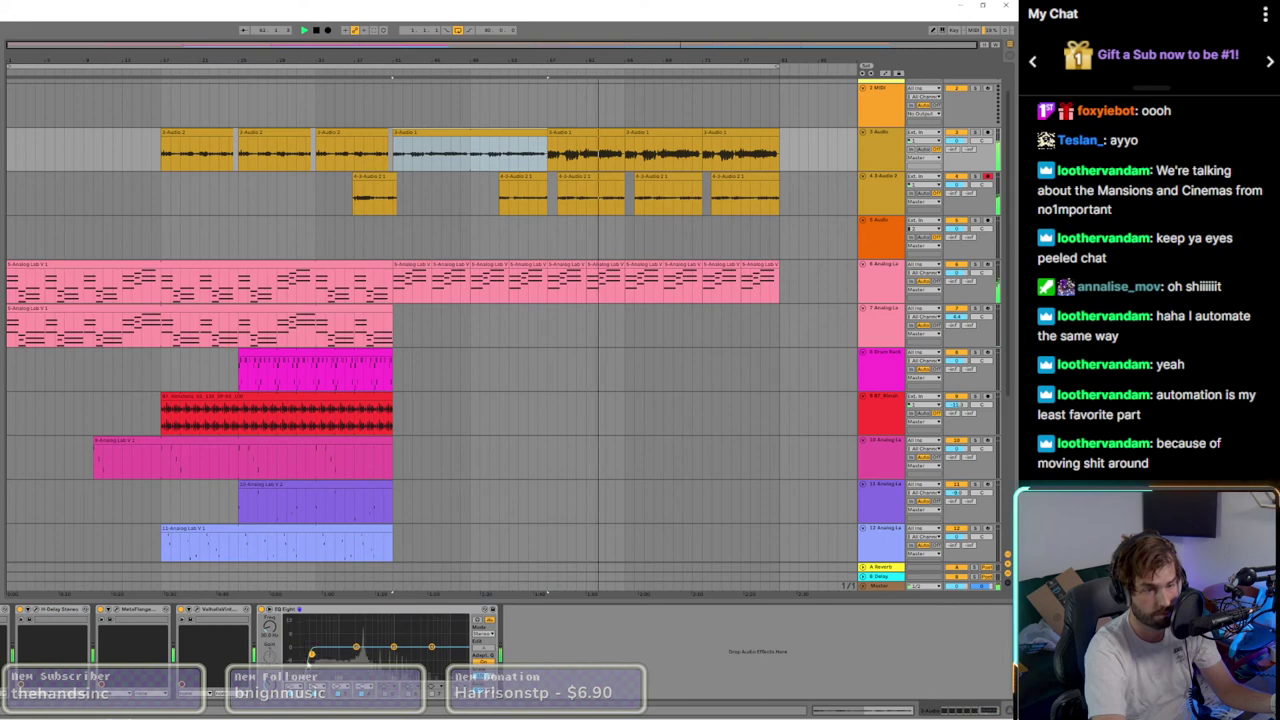
{"action": "left_click_drag", "start_coordinate": [312, 654], "coordinate": [395, 656]}
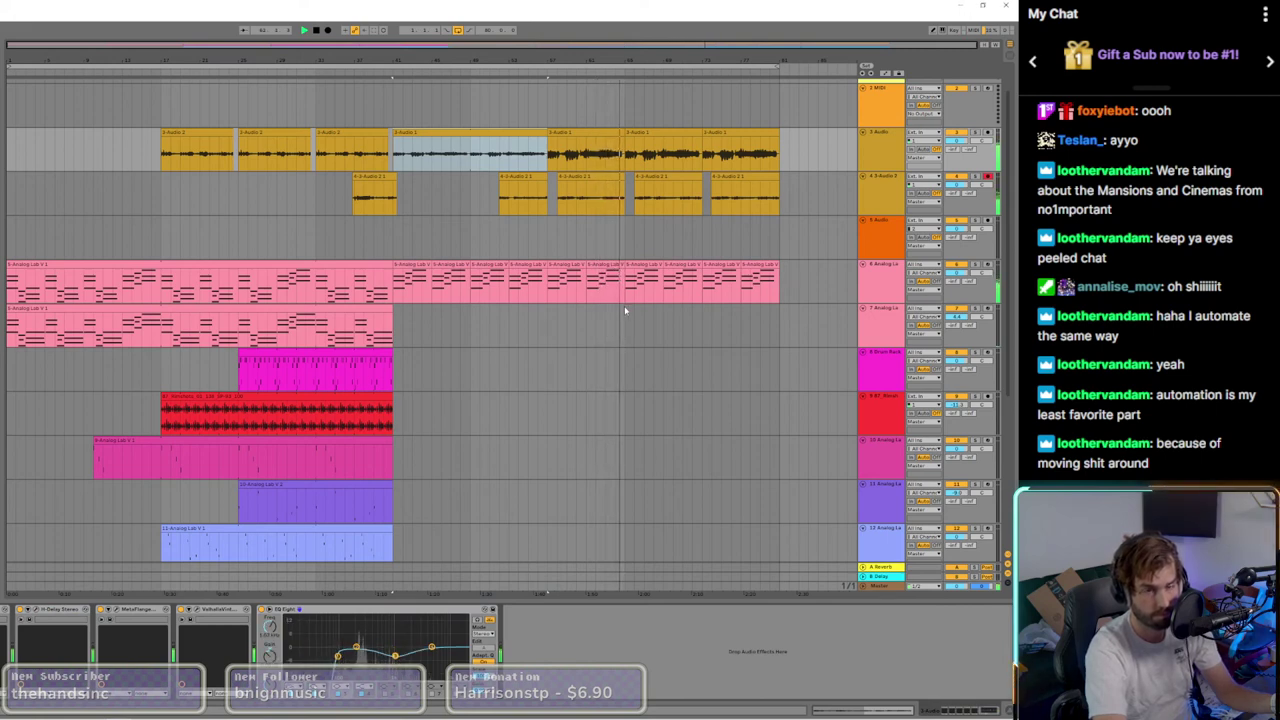
Step: Copy the EQ Eight from 3-Audio to the end of the 4-Audio effect chain and raise its low-cut frequency
{"action": "left_click", "coordinate": [612, 197]}
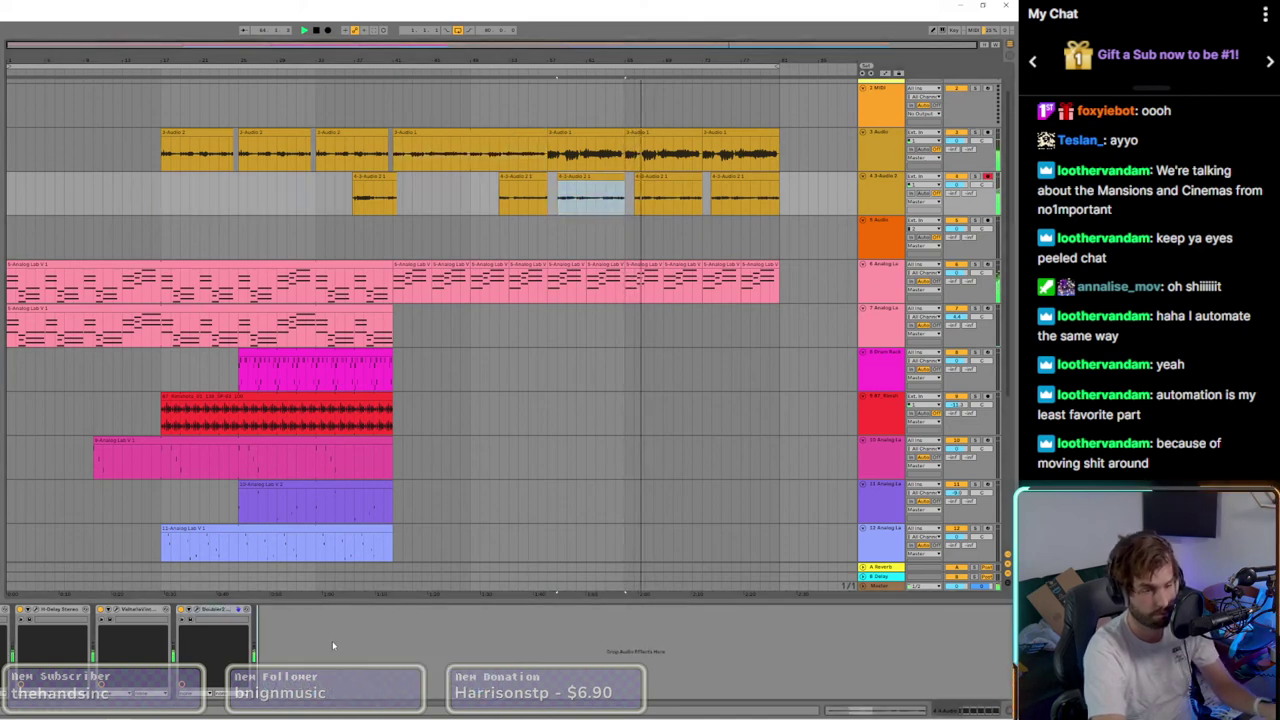
{"action": "left_click", "coordinate": [587, 136]}
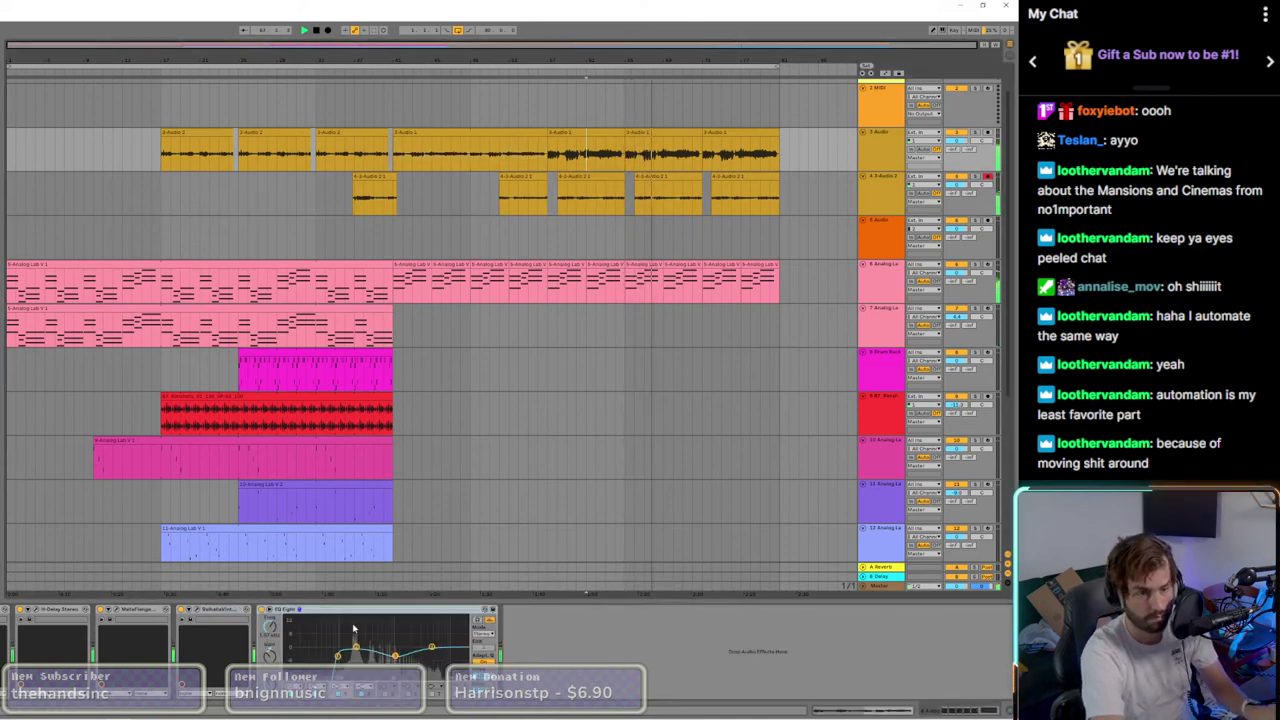
{"action": "left_click", "coordinate": [663, 197]}
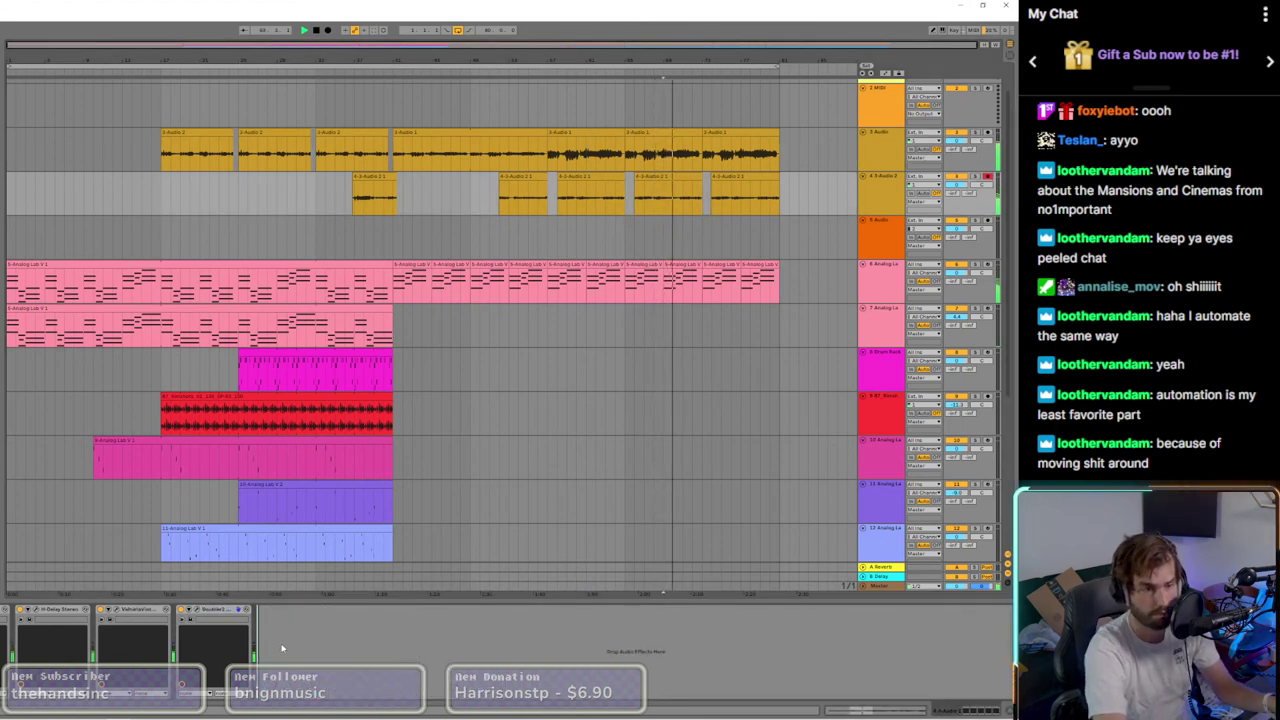
{"action": "key", "text": "Up"}
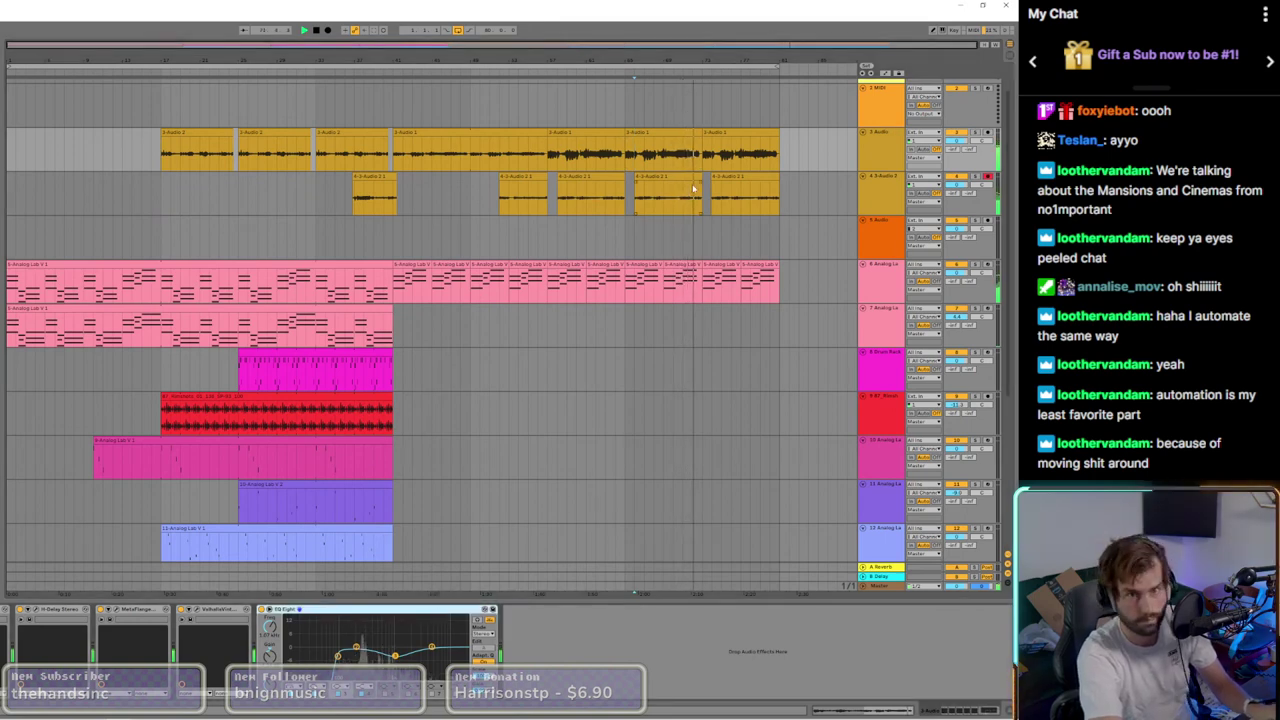
{"action": "left_click", "coordinate": [693, 188]}
{"action": "key", "text": "ctrl+v"}
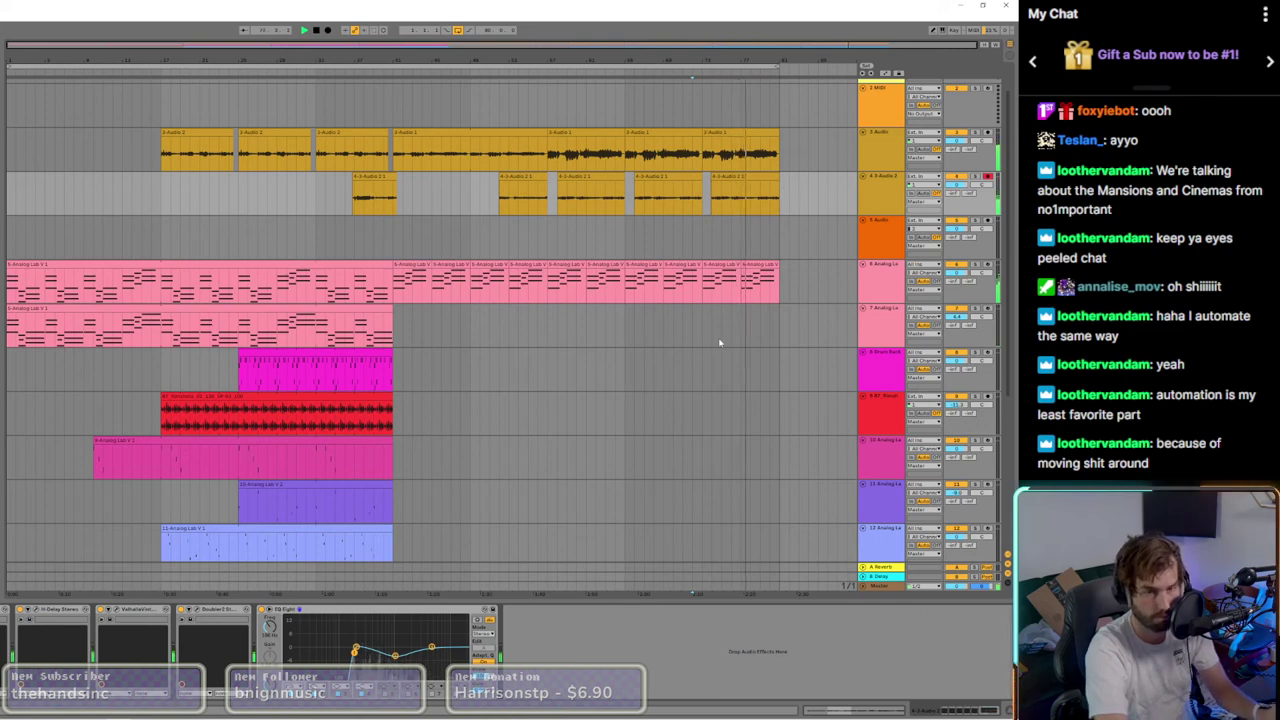
Step: Add an EQ Eight to the 17-Analog Lab track, with a dip on the third band and a low cut on the first
{"action": "scroll", "coordinate": [698, 414], "scroll_direction": "down", "scroll_amount": 3}
{"action": "scroll", "coordinate": [698, 414], "scroll_direction": "down", "scroll_amount": 3}
{"action": "left_click", "coordinate": [740, 518]}
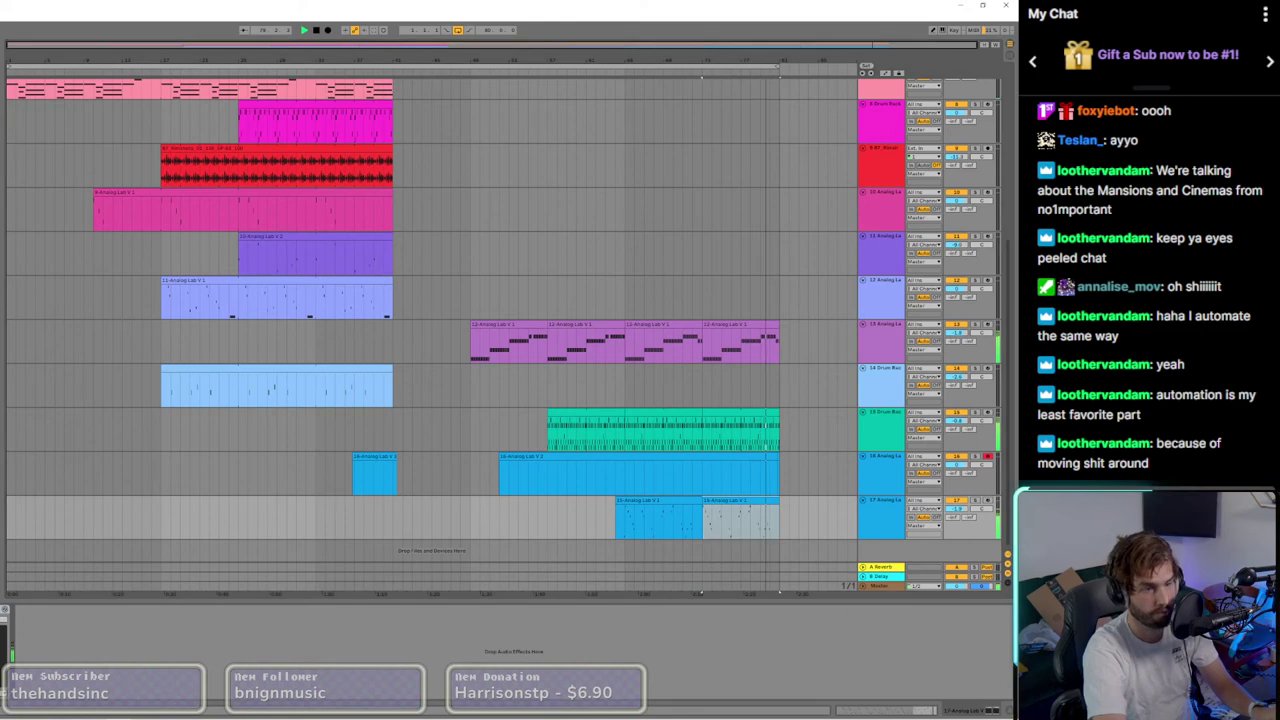
{"action": "left_click_drag", "start_coordinate": [4, 640], "coordinate": [154, 656]}
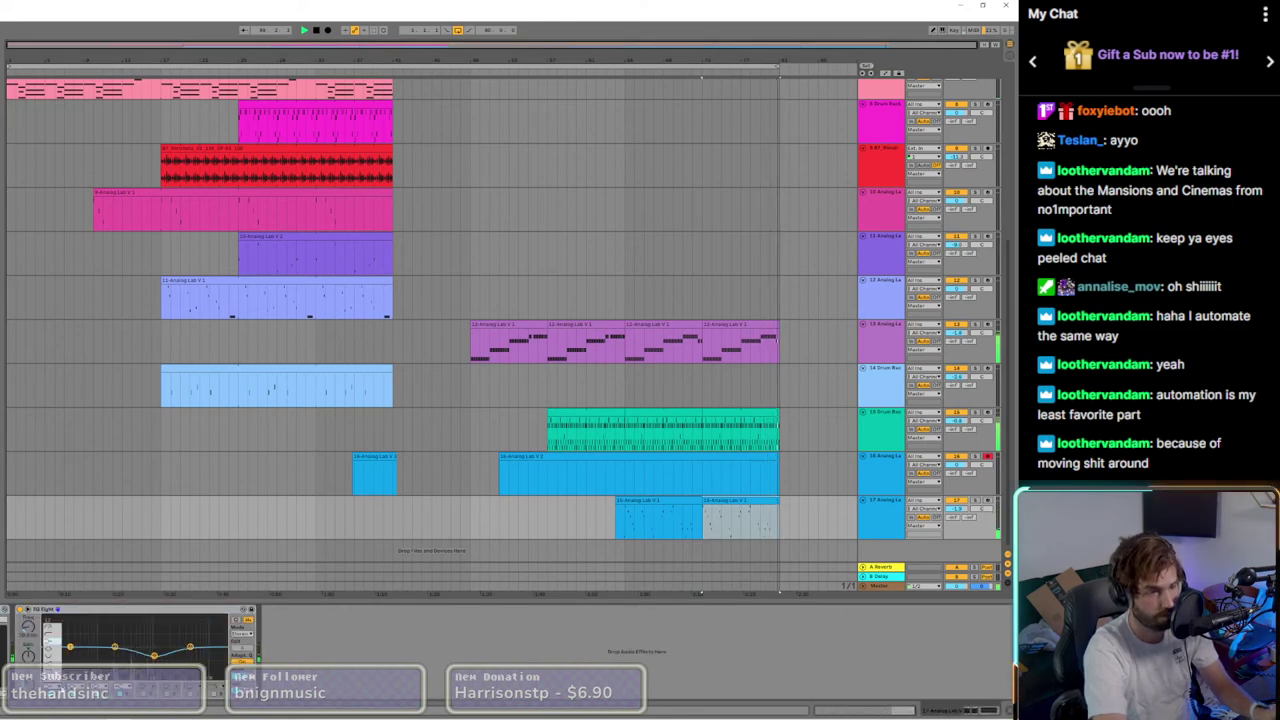
{"action": "left_click_drag", "start_coordinate": [70, 648], "coordinate": [101, 658]}
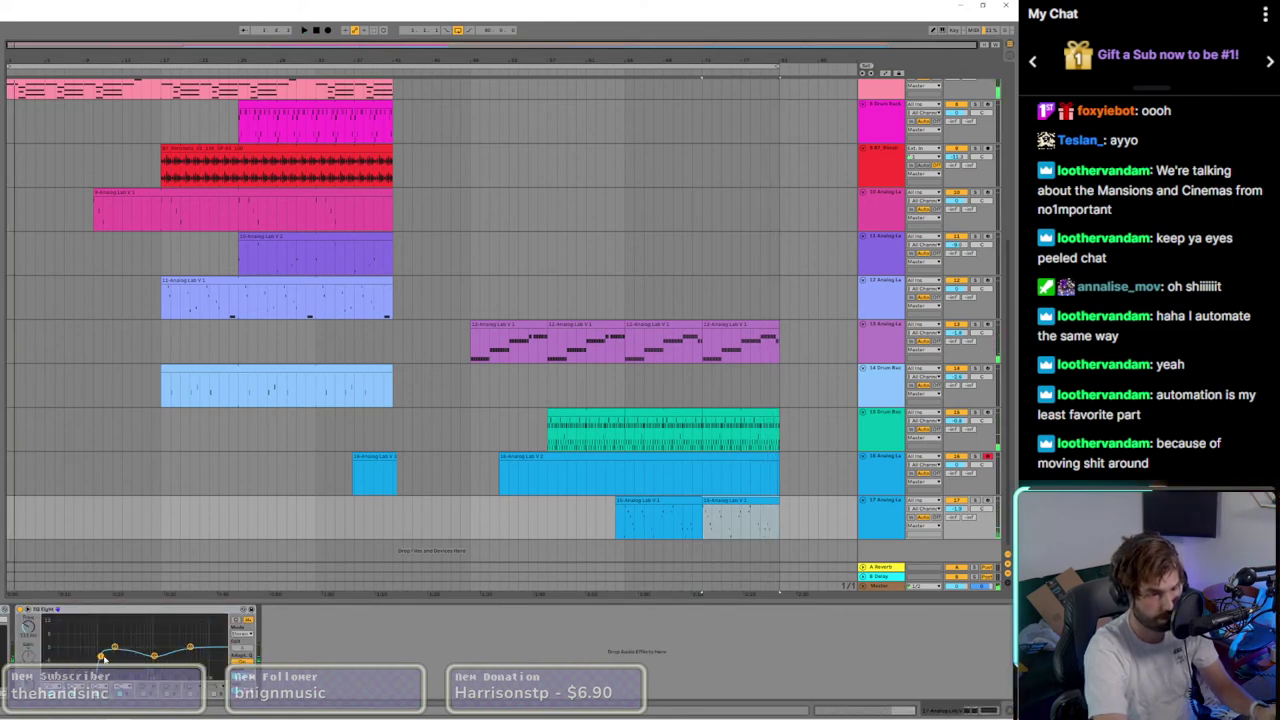
Step: Duplicate both 17-Analog Lab clips onto the 16-Analog Lab track at the same position, replacing that part of its long clip
{"action": "left_click", "coordinate": [731, 468]}
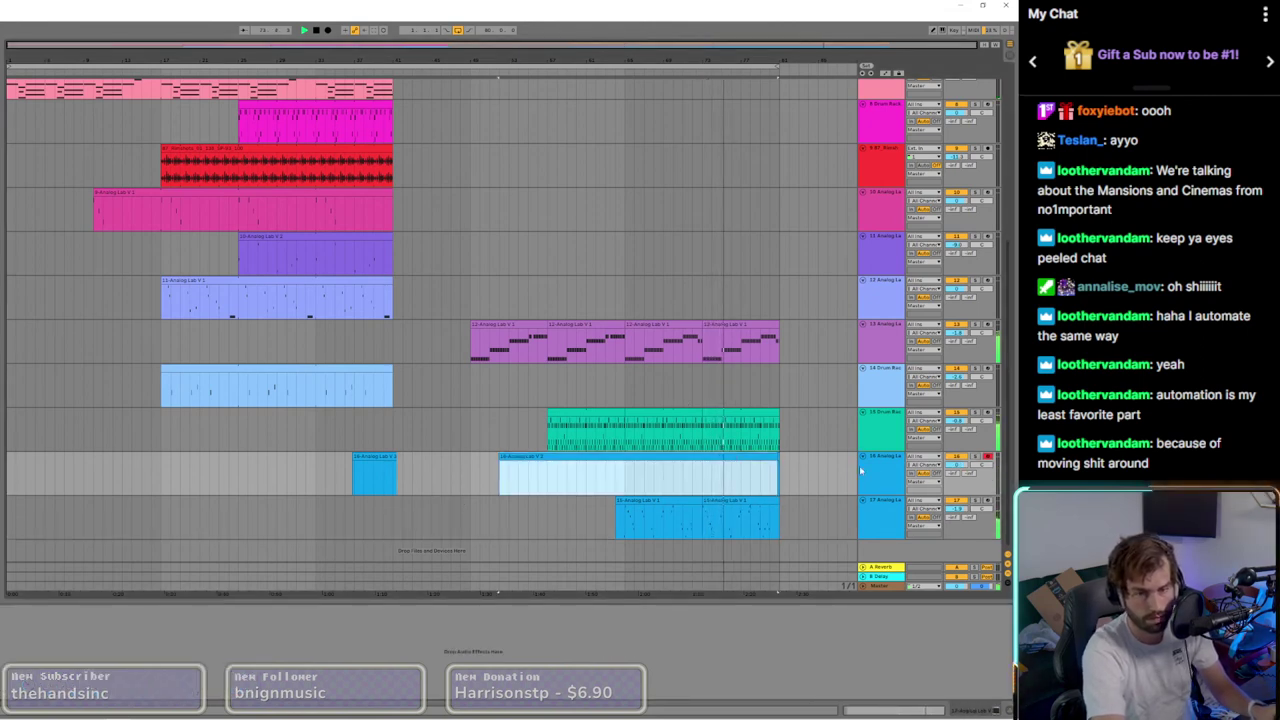
{"action": "left_click", "coordinate": [660, 505]}
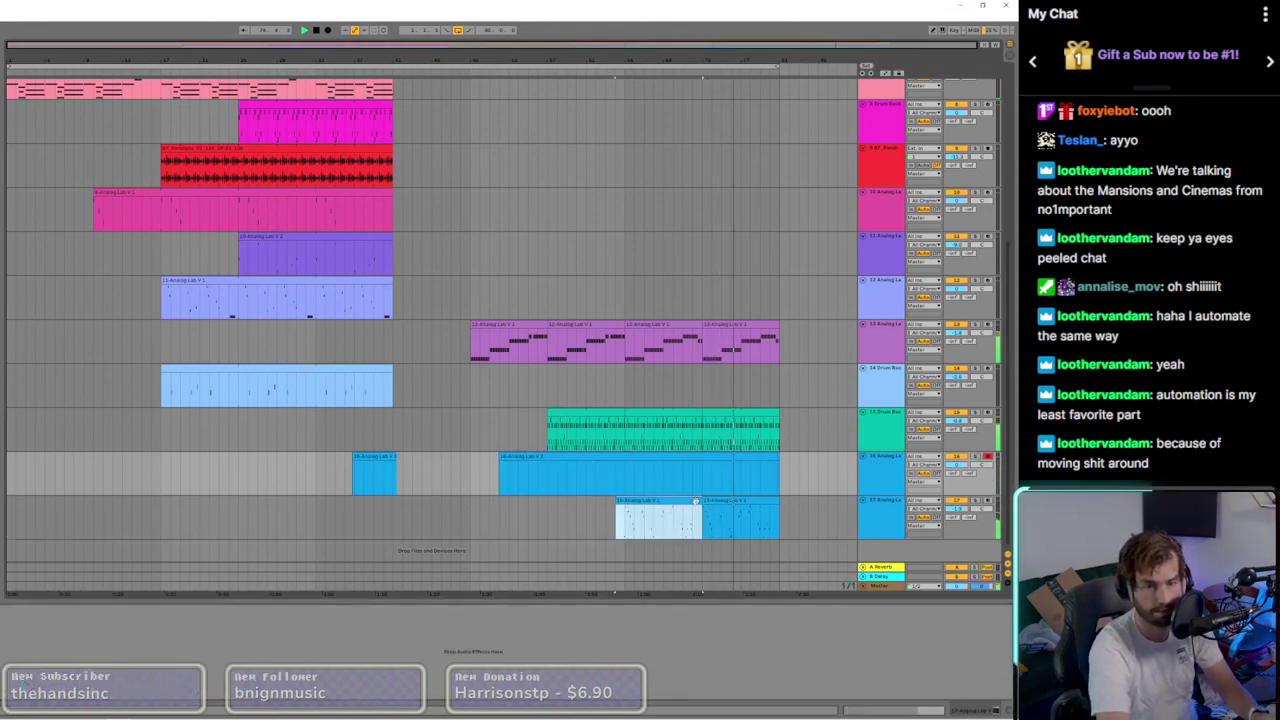
{"action": "left_click", "coordinate": [658, 503], "text": "shift"}
{"action": "left_click_drag", "start_coordinate": [658, 503], "coordinate": [660, 494]}
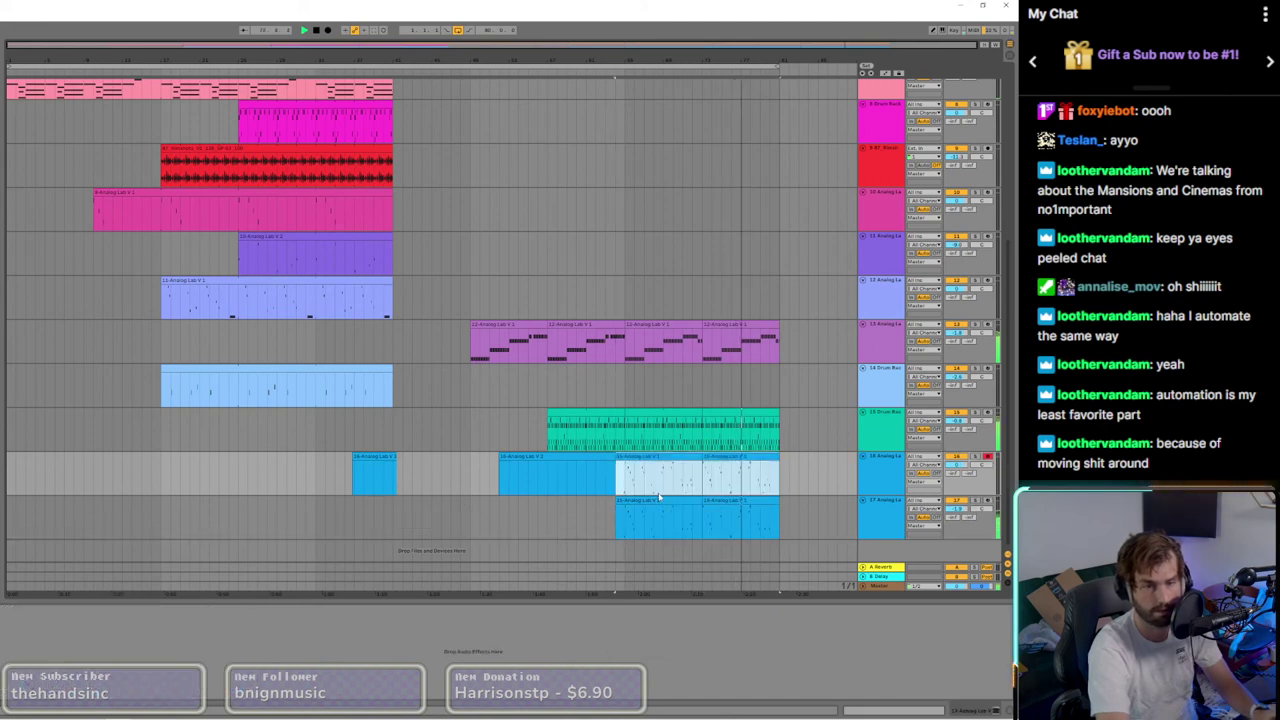
{"action": "left_click", "coordinate": [983, 466]}
Step: Delete the remainder of the long clip and the short earlier clip from the 16-Analog Lab track
{"action": "left_click", "coordinate": [580, 468]}
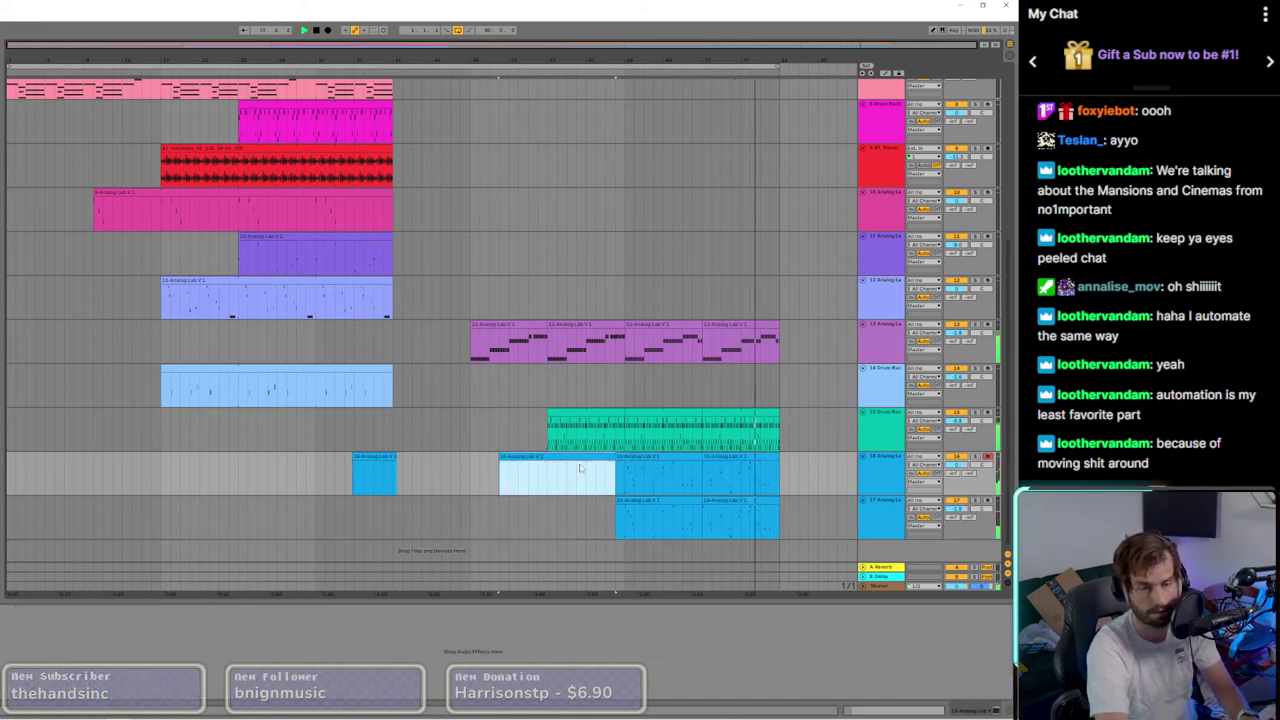
{"action": "key", "text": "Delete"}
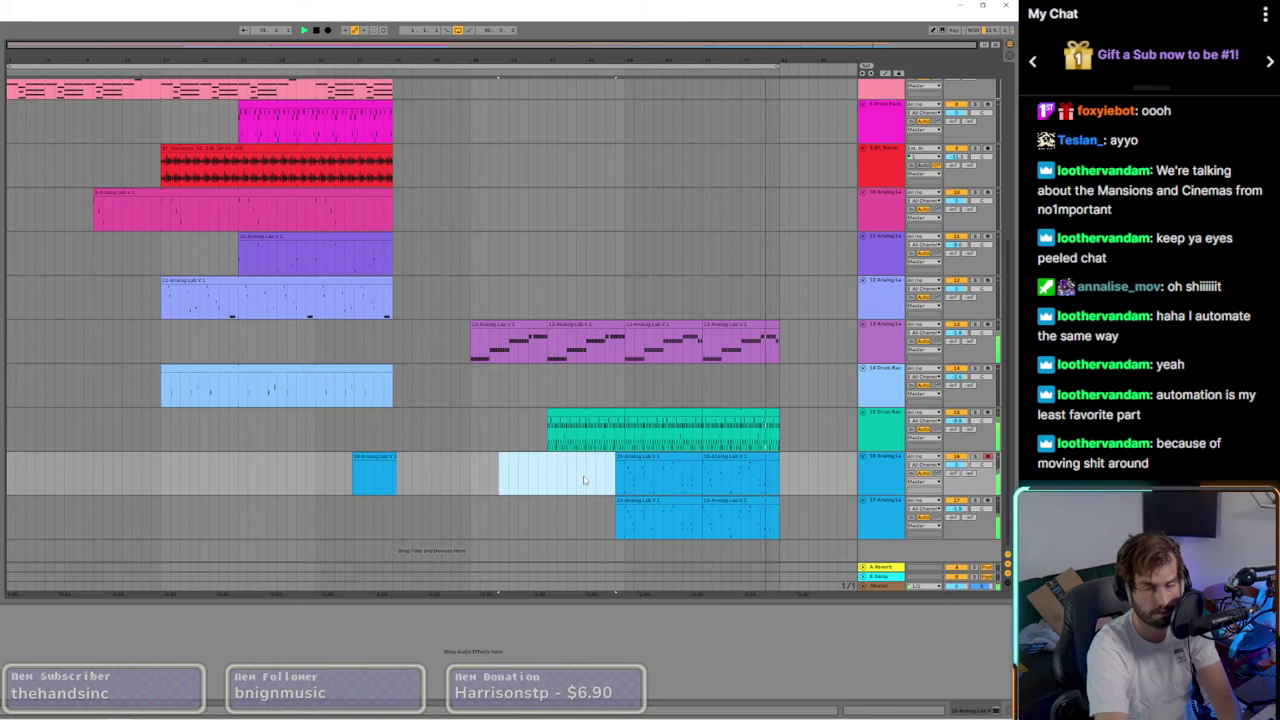
{"action": "left_click", "coordinate": [377, 456]}
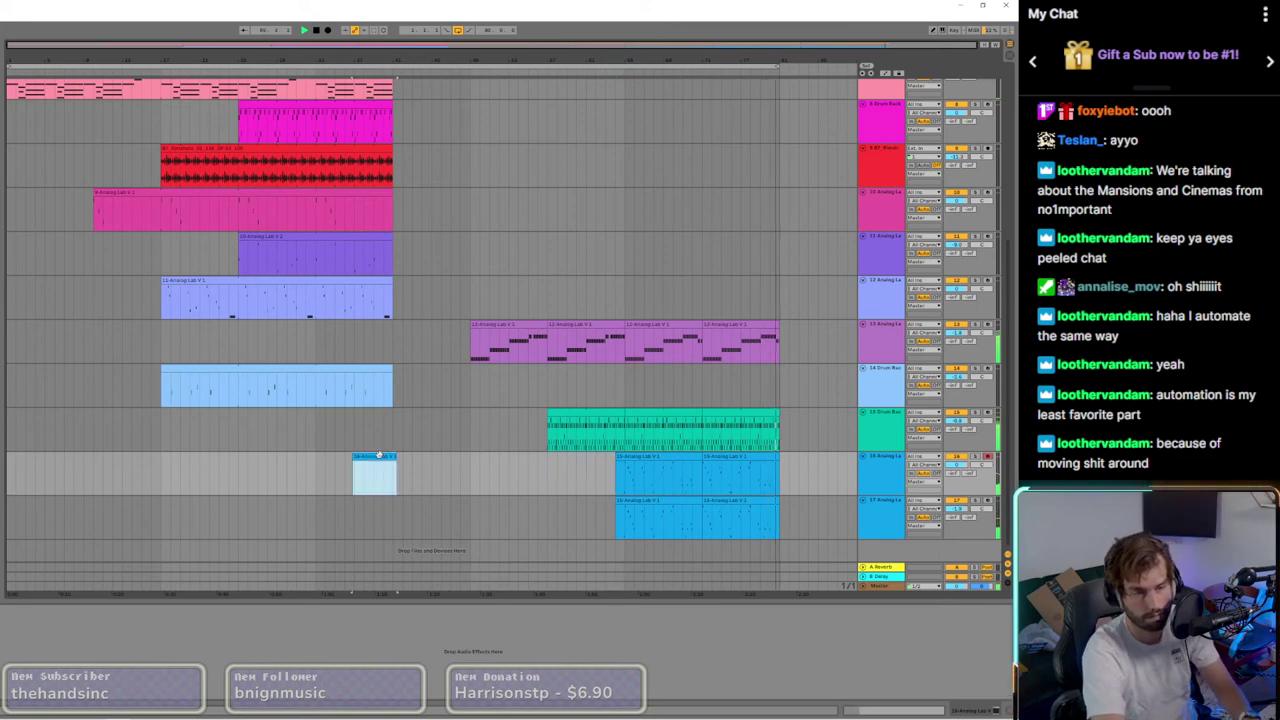
{"action": "key", "text": "Delete"}
{"action": "scroll", "coordinate": [474, 469], "scroll_direction": "up", "scroll_amount": 1}
{"action": "left_click", "coordinate": [882, 494]}
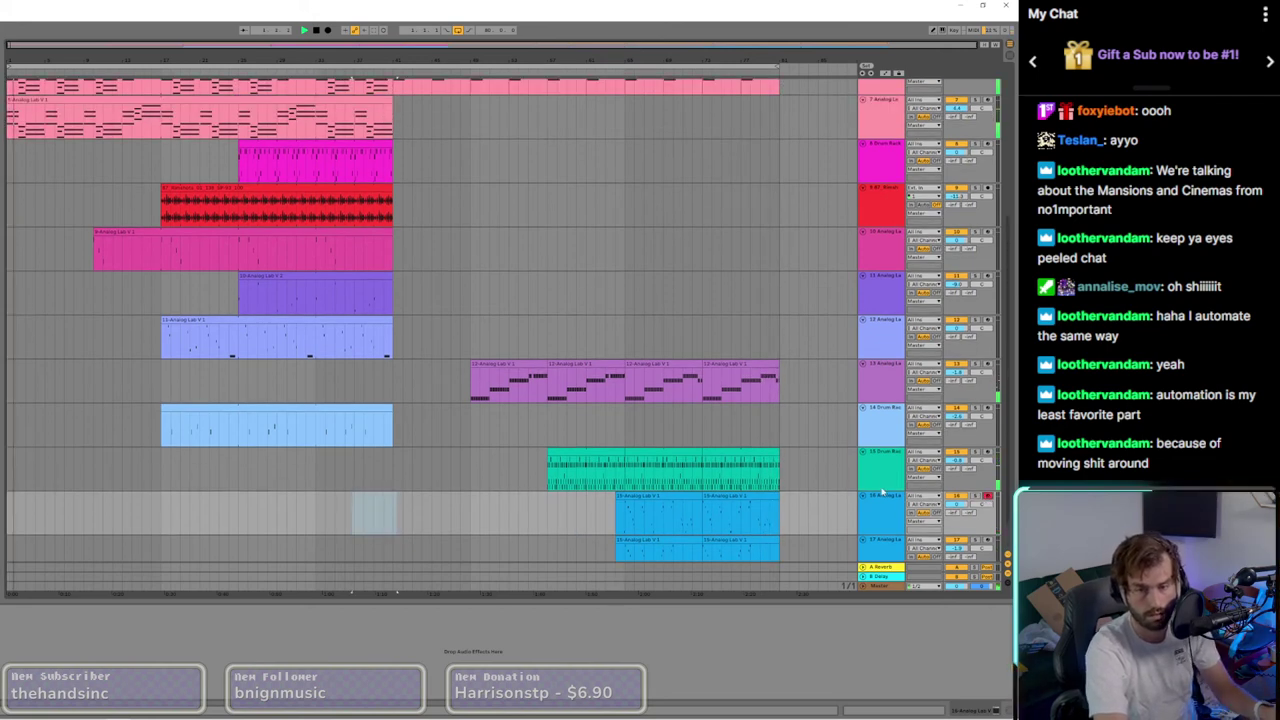
{"action": "scroll", "coordinate": [780, 380], "scroll_direction": "up", "scroll_amount": 2}
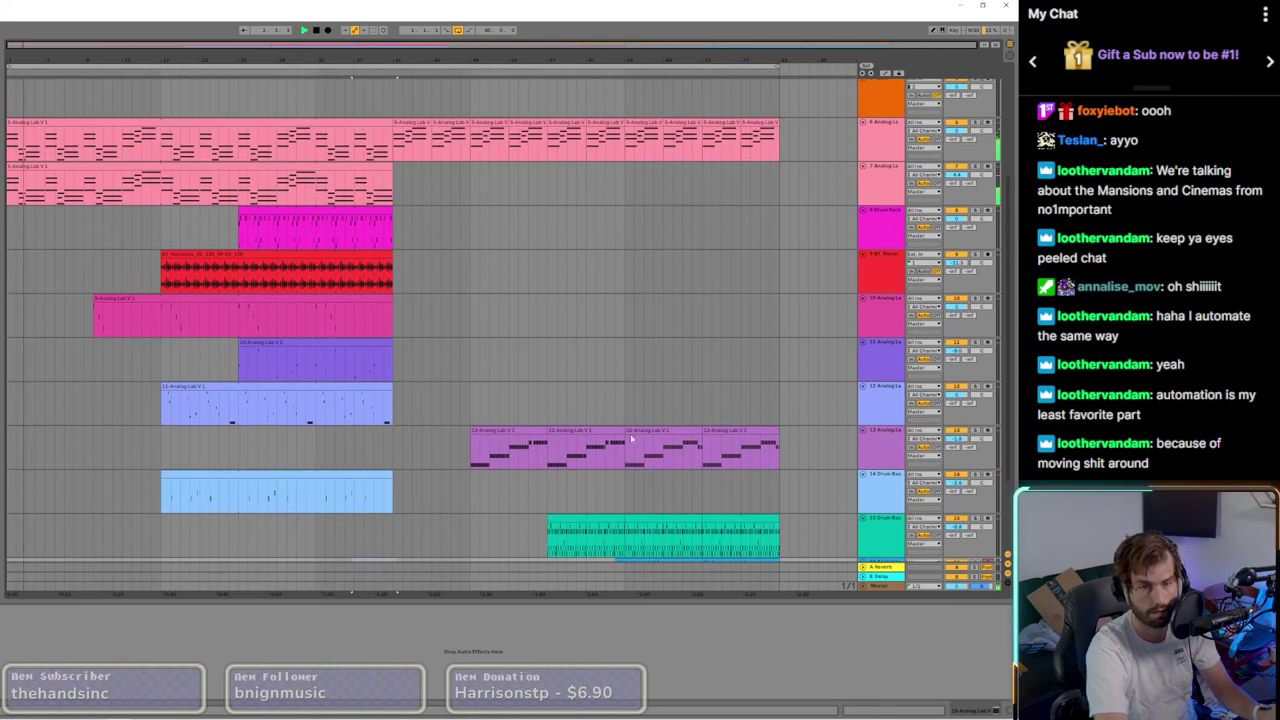
Step: Extend the end of the arrangement loop past the last clips
{"action": "left_click", "coordinate": [628, 274]}
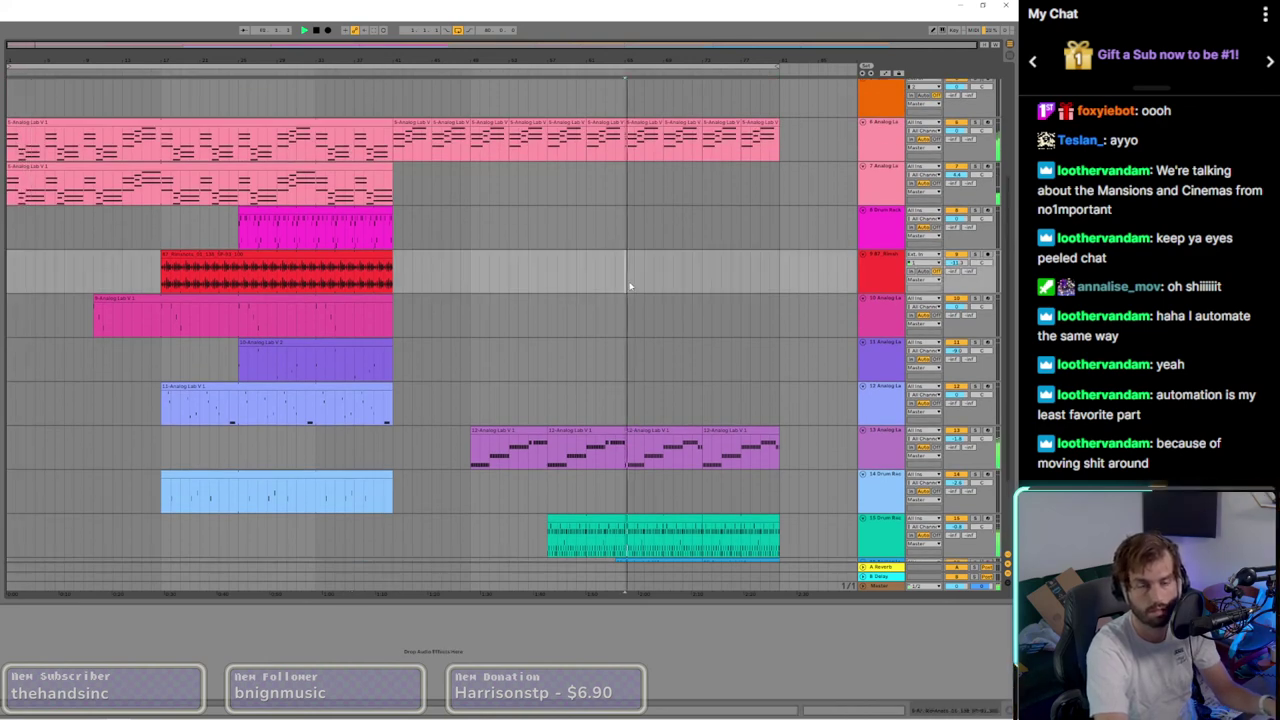
{"action": "scroll", "coordinate": [665, 355], "scroll_direction": "down", "scroll_amount": 2}
{"action": "scroll", "coordinate": [666, 354], "scroll_direction": "down", "scroll_amount": 1}
{"action": "scroll", "coordinate": [771, 257], "scroll_direction": "up", "scroll_amount": 2}
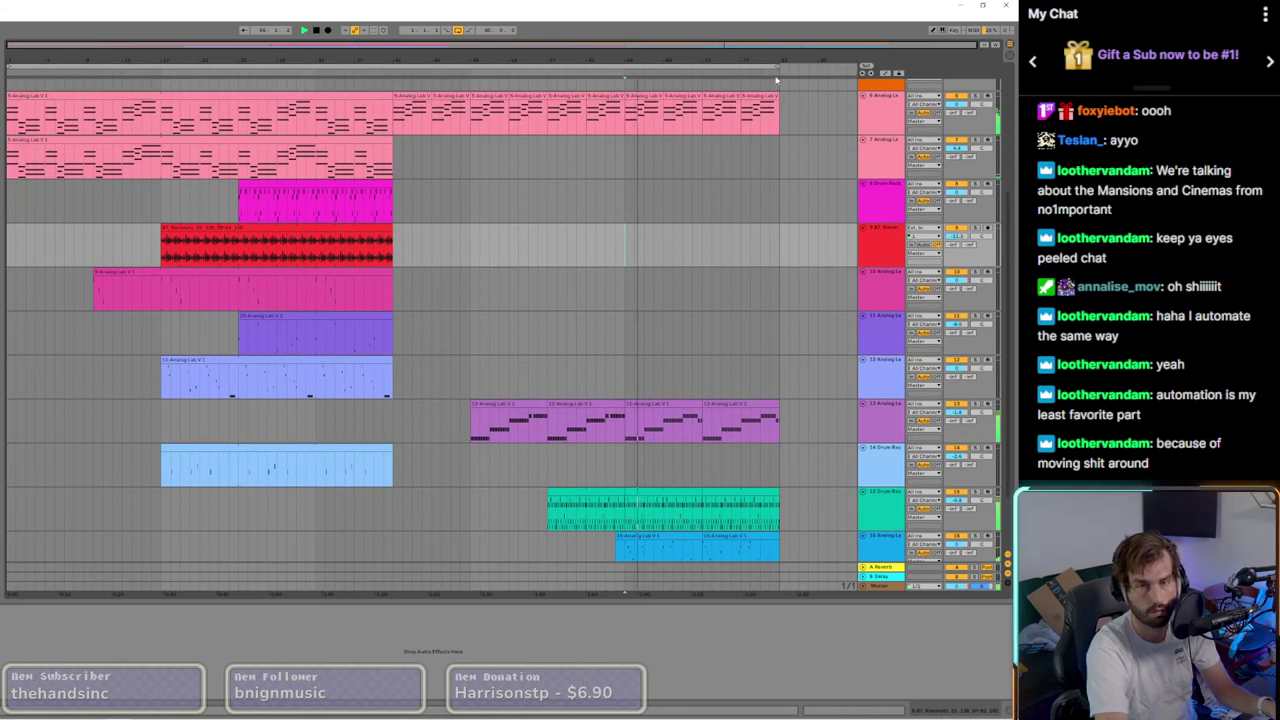
{"action": "left_click", "coordinate": [778, 67]}
{"action": "left_click_drag", "start_coordinate": [778, 67], "coordinate": [857, 67]}
{"action": "scroll", "coordinate": [770, 261], "scroll_direction": "down", "scroll_amount": 1}
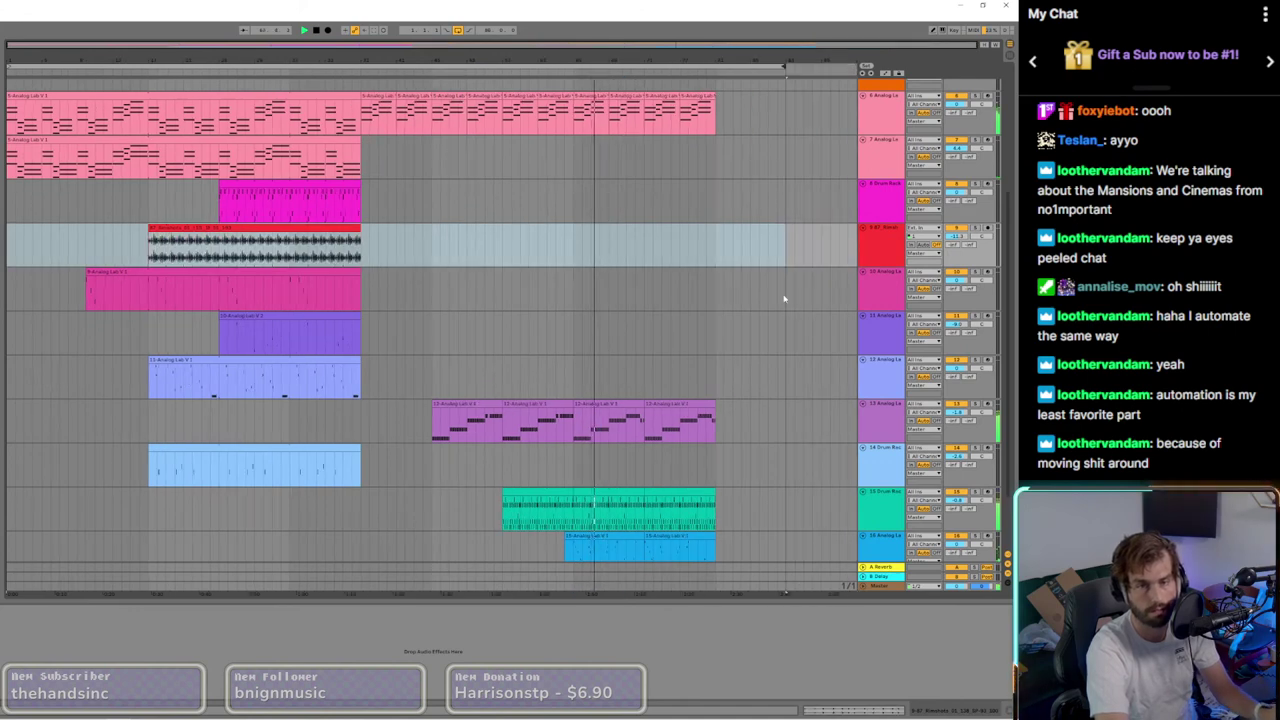
Step: Fill the gaps in the hi-hat row of the last 15-Drum Rack clip so evenly spaced notes run through the whole clip
{"action": "left_click", "coordinate": [663, 494]}
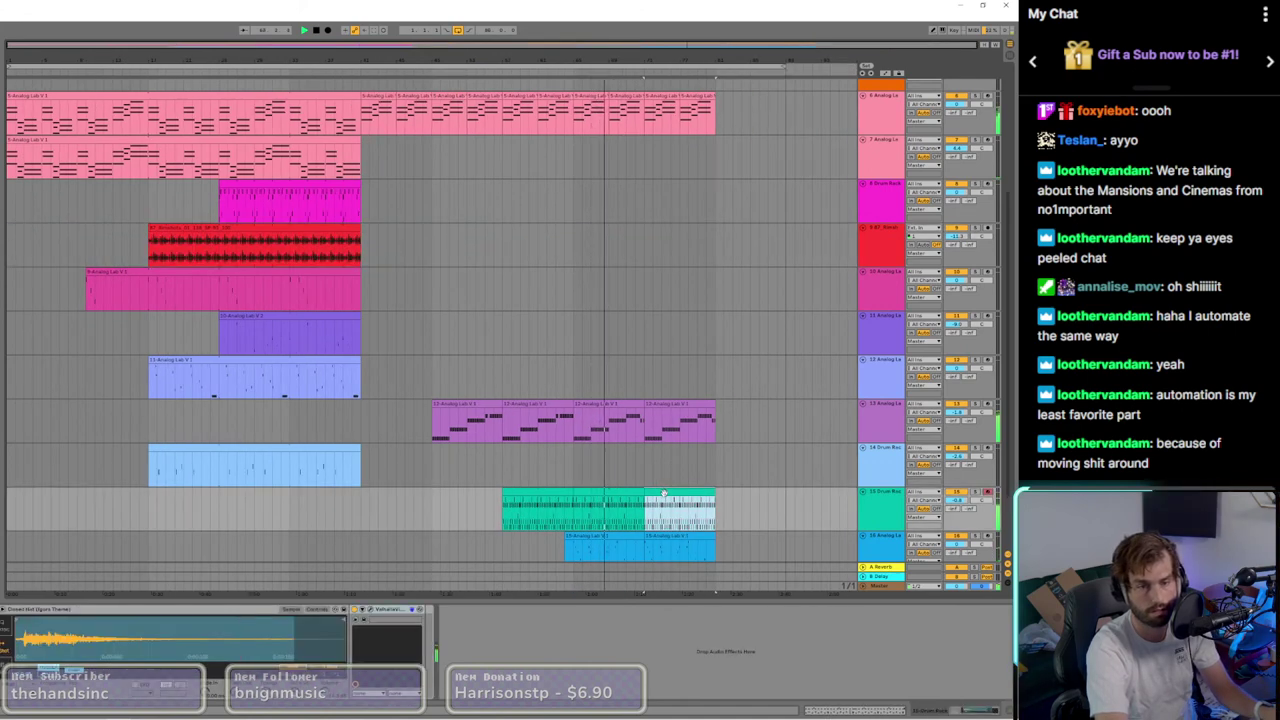
{"action": "double_click", "coordinate": [663, 494]}
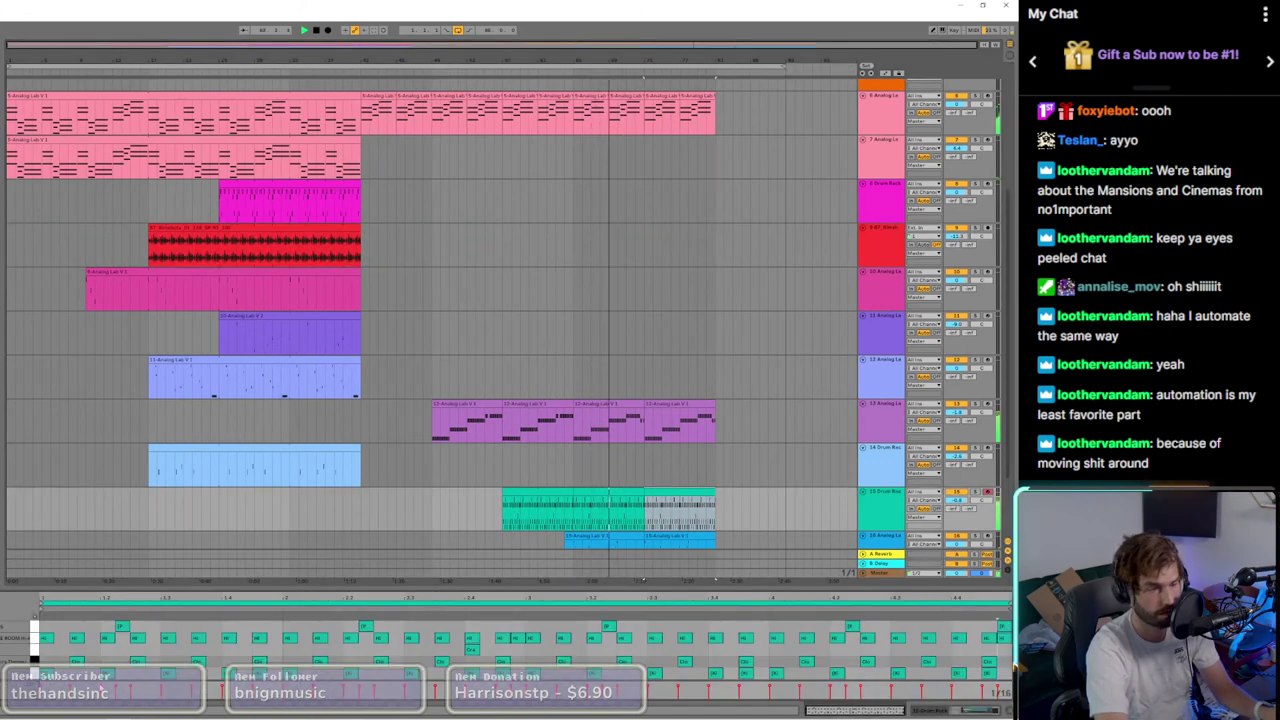
{"action": "double_click", "coordinate": [62, 641]}
{"action": "double_click", "coordinate": [92, 640]}
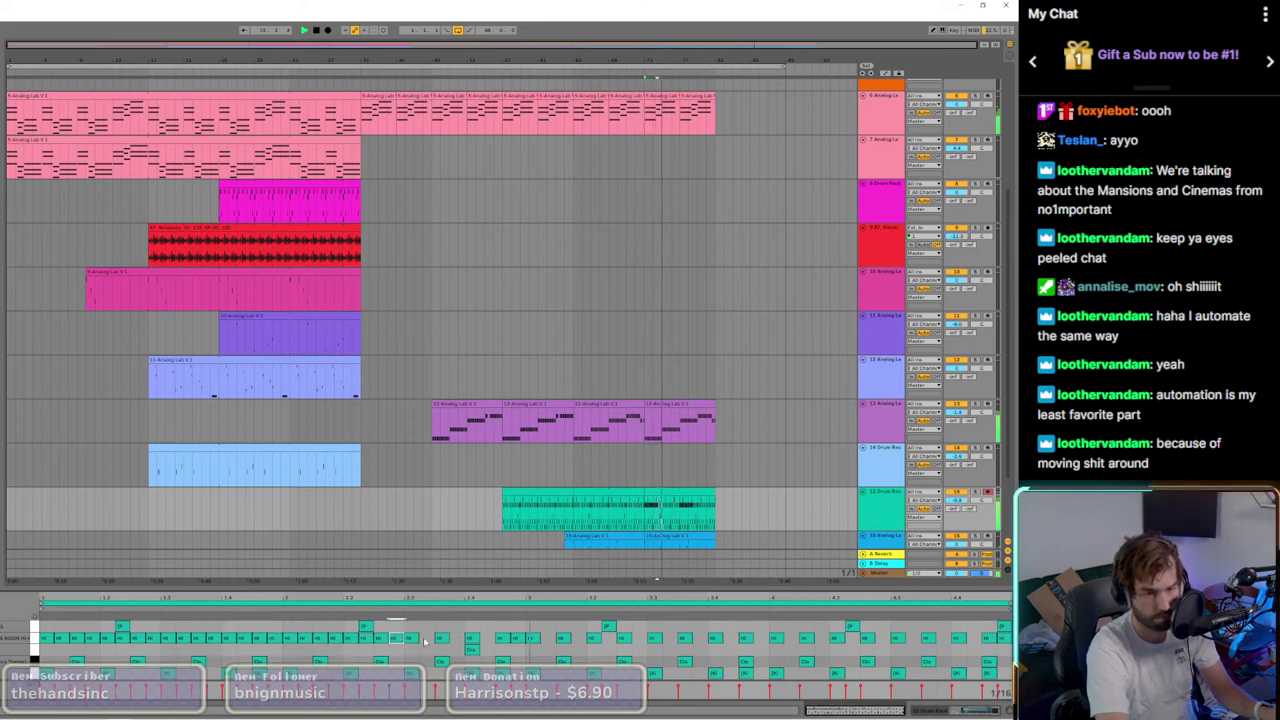
{"action": "left_click_drag", "start_coordinate": [404, 643], "coordinate": [624, 642]}
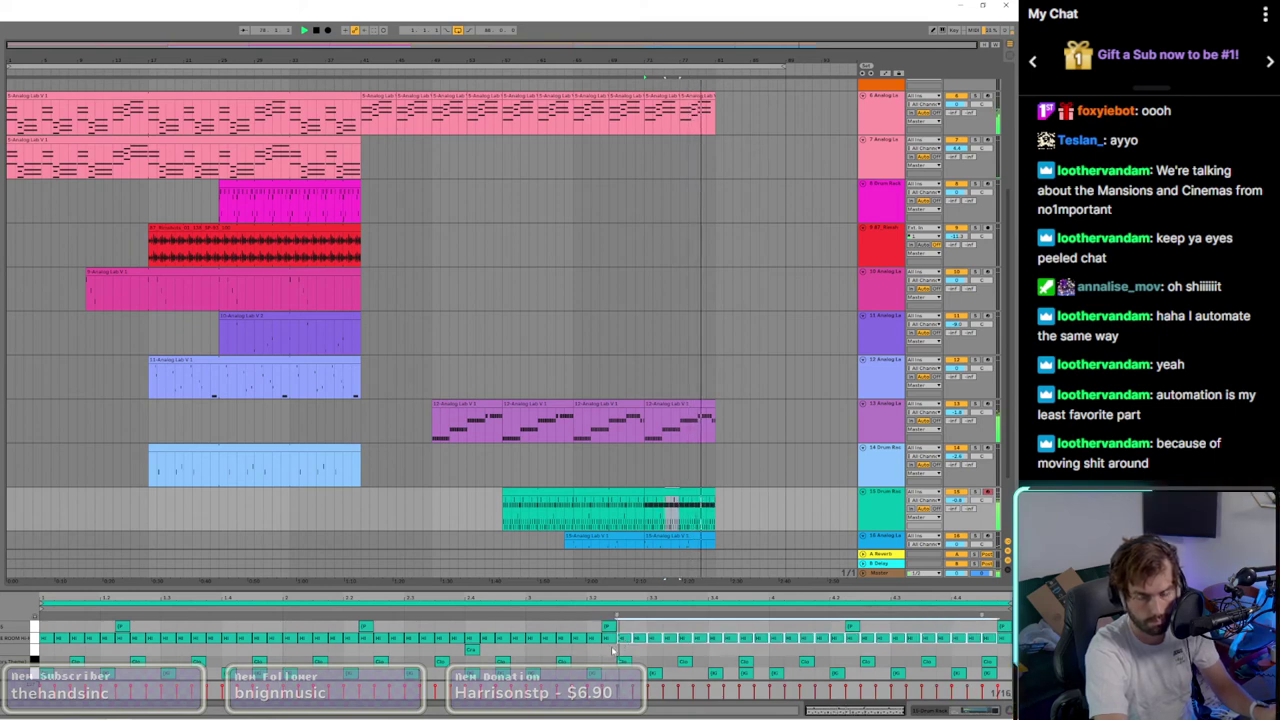
Step: Play the arrangement from the start of the last section and review its layered tracks
{"action": "left_click", "coordinate": [575, 476]}
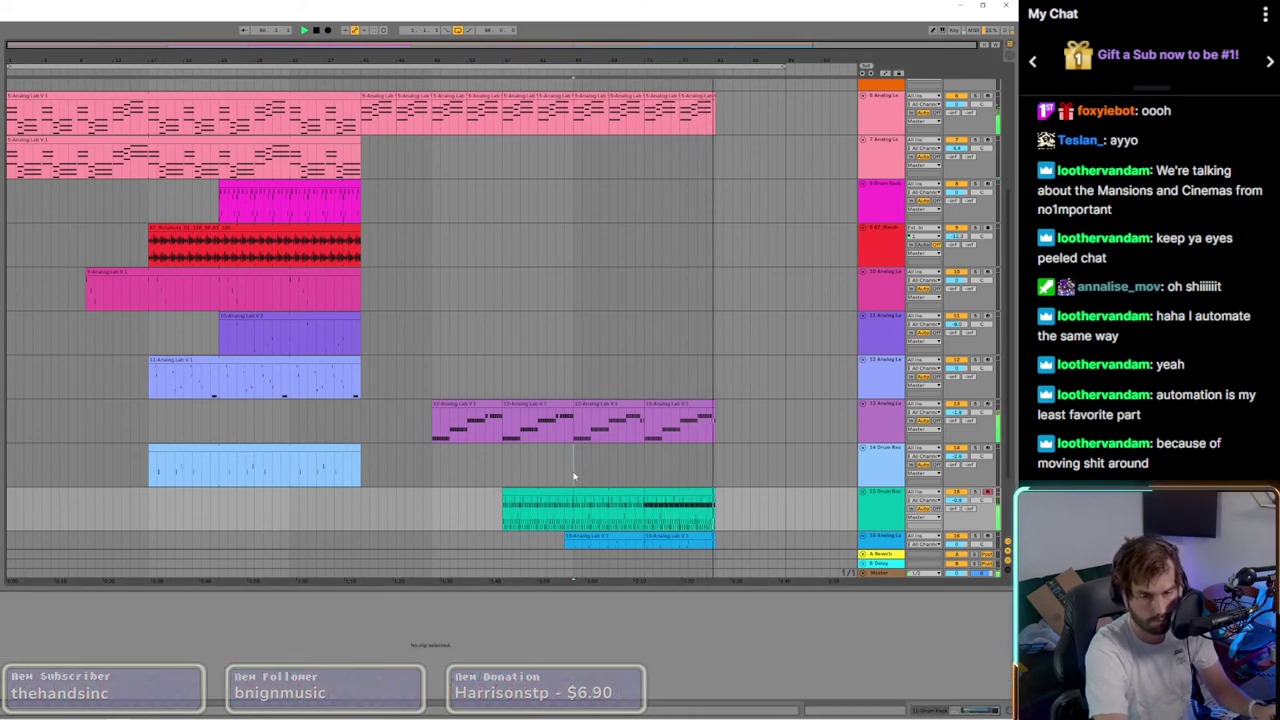
{"action": "left_click", "coordinate": [643, 477]}
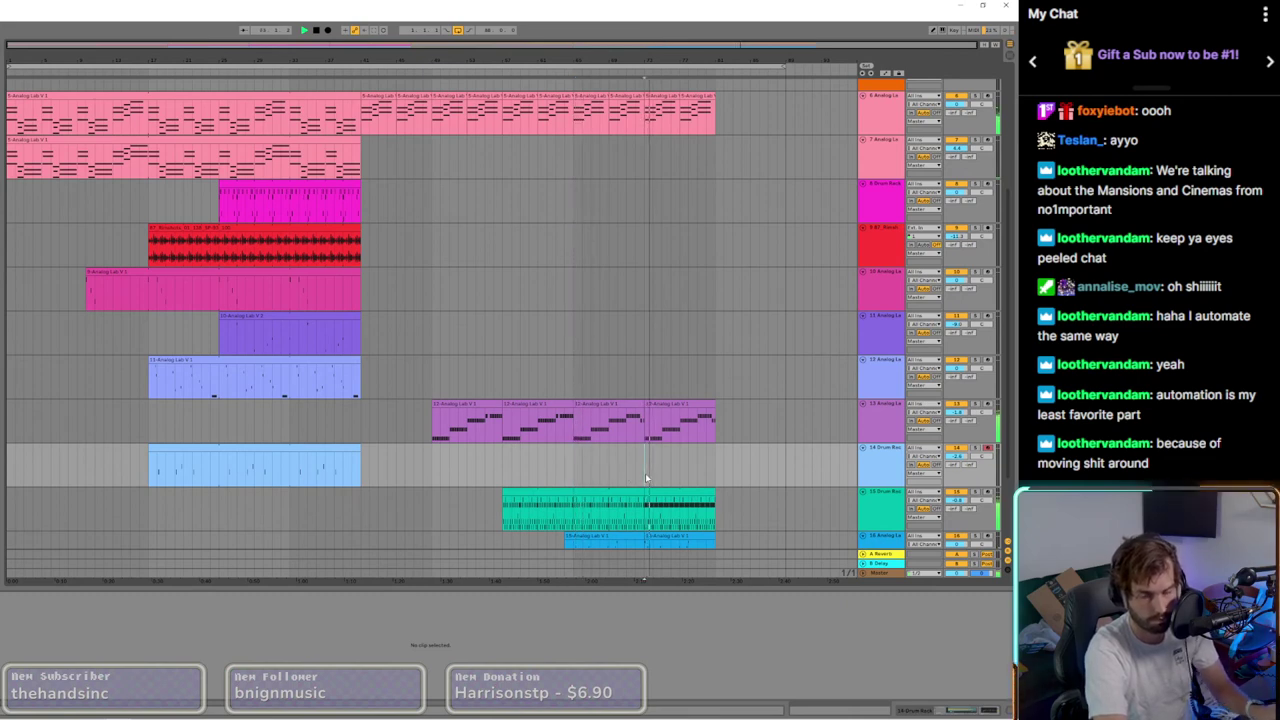
{"action": "scroll", "coordinate": [649, 487], "scroll_direction": "down", "scroll_amount": 3}
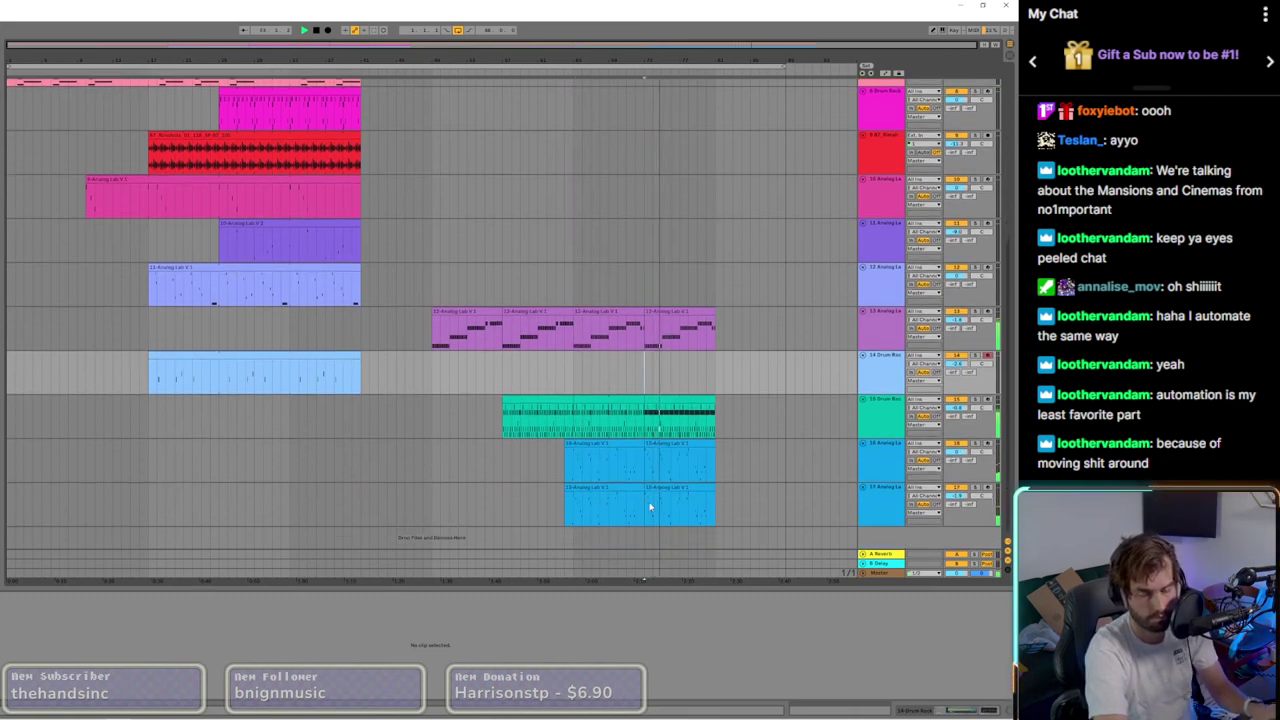
{"action": "scroll", "coordinate": [650, 510], "scroll_direction": "up", "scroll_amount": 7}
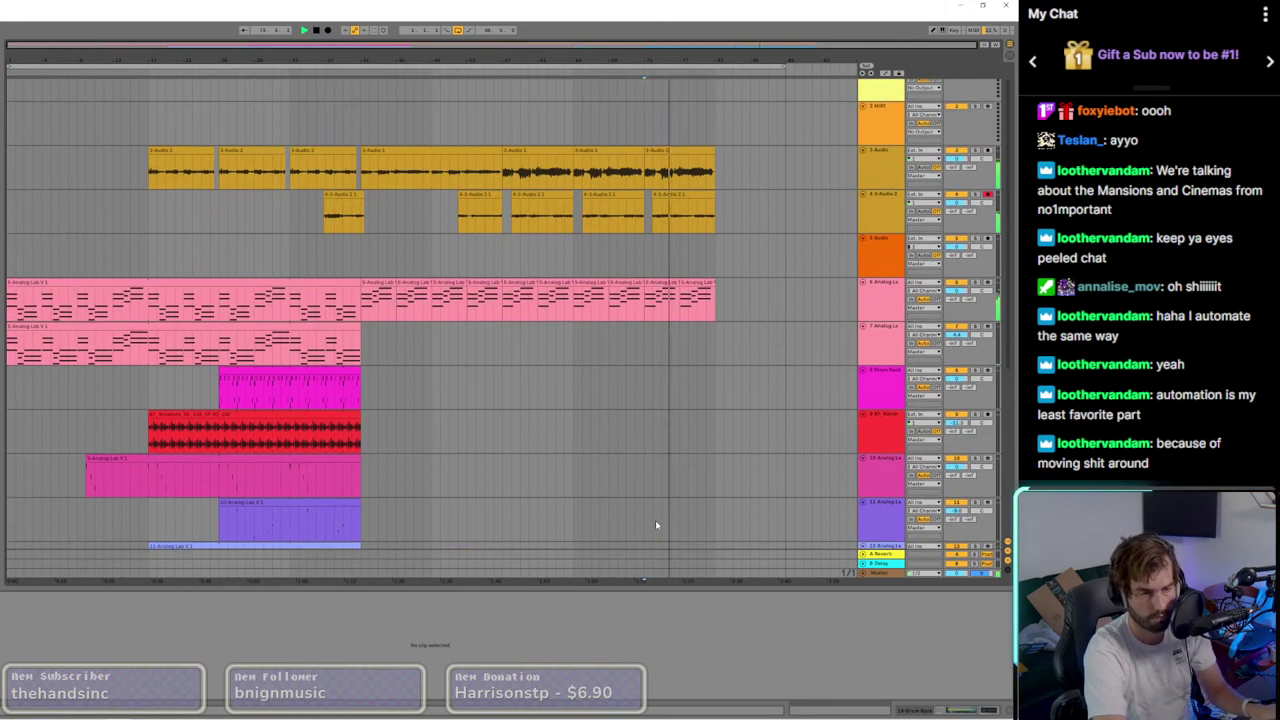
{"action": "scroll", "coordinate": [656, 525], "scroll_direction": "up", "scroll_amount": 1}
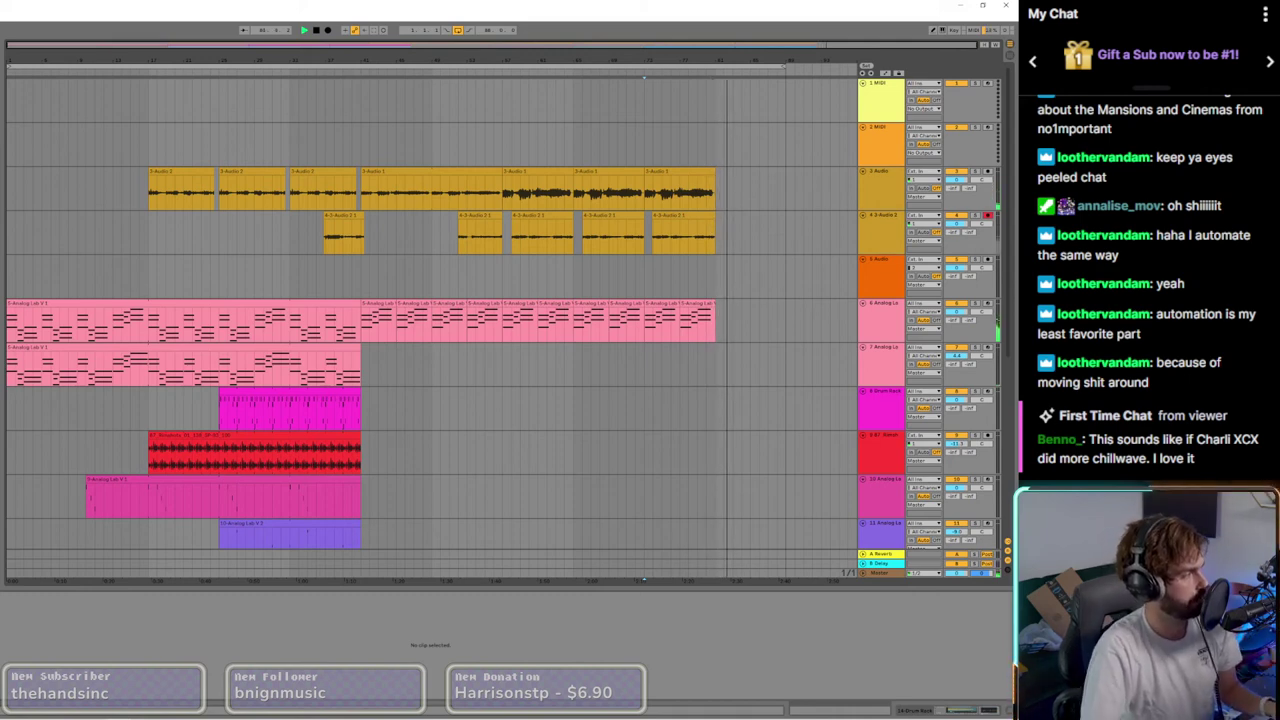
{"action": "key", "text": "space"}
{"action": "key", "text": "space"}
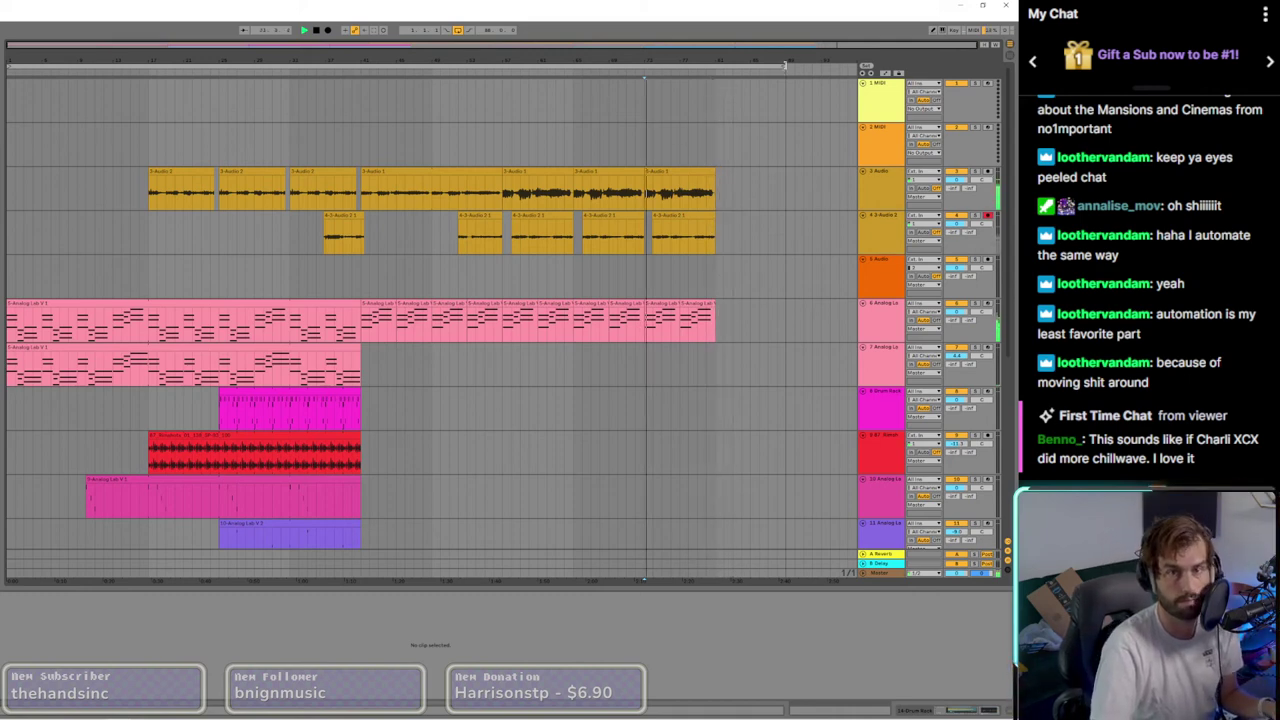
Step: Set the loop end to the end of the last clips and raise the 3-Audio track's volume slightly
{"action": "left_click_drag", "start_coordinate": [784, 66], "coordinate": [715, 80]}
{"action": "left_click_drag", "start_coordinate": [955, 180], "coordinate": [955, 168]}
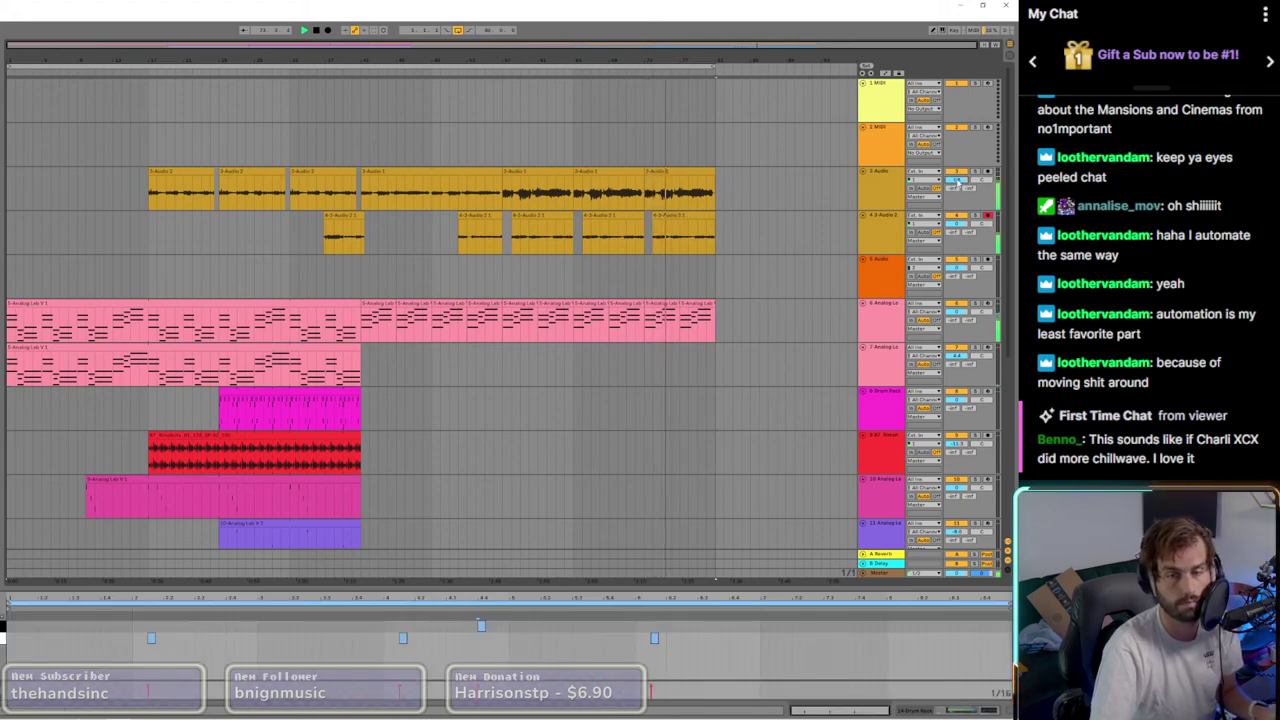
{"action": "left_click", "coordinate": [655, 172]}
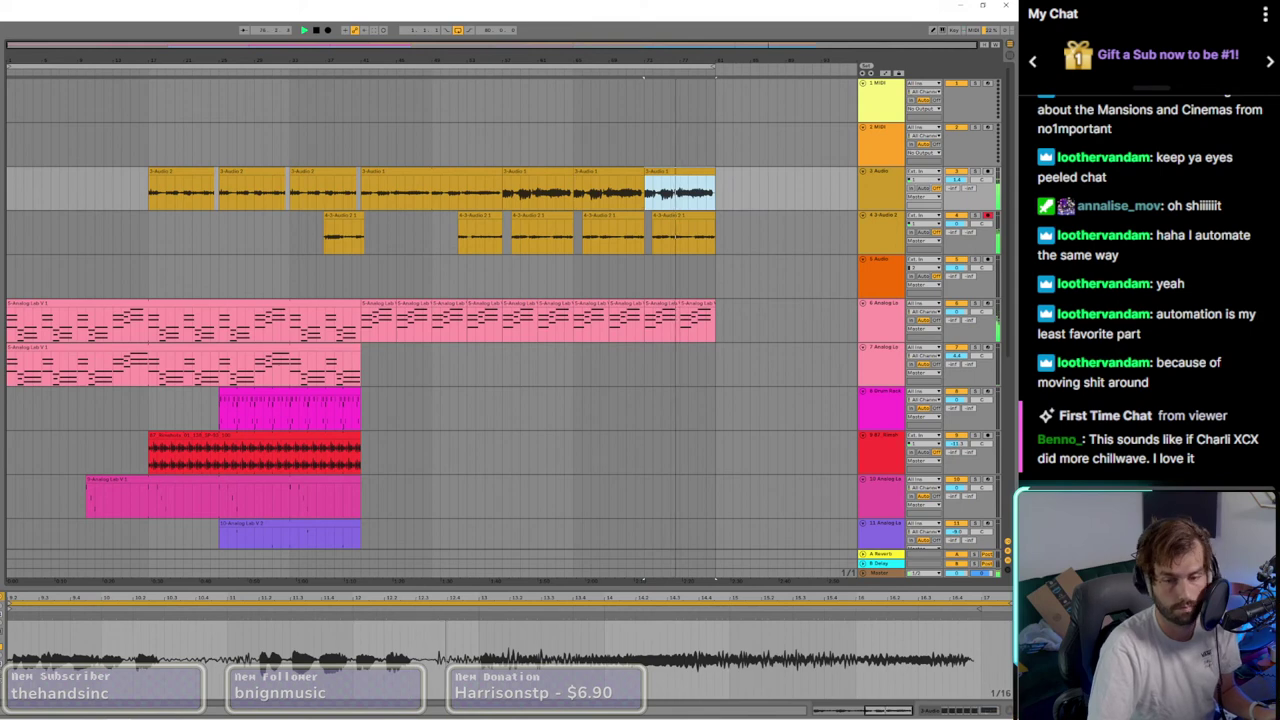
{"action": "key", "text": "shift+Tab"}
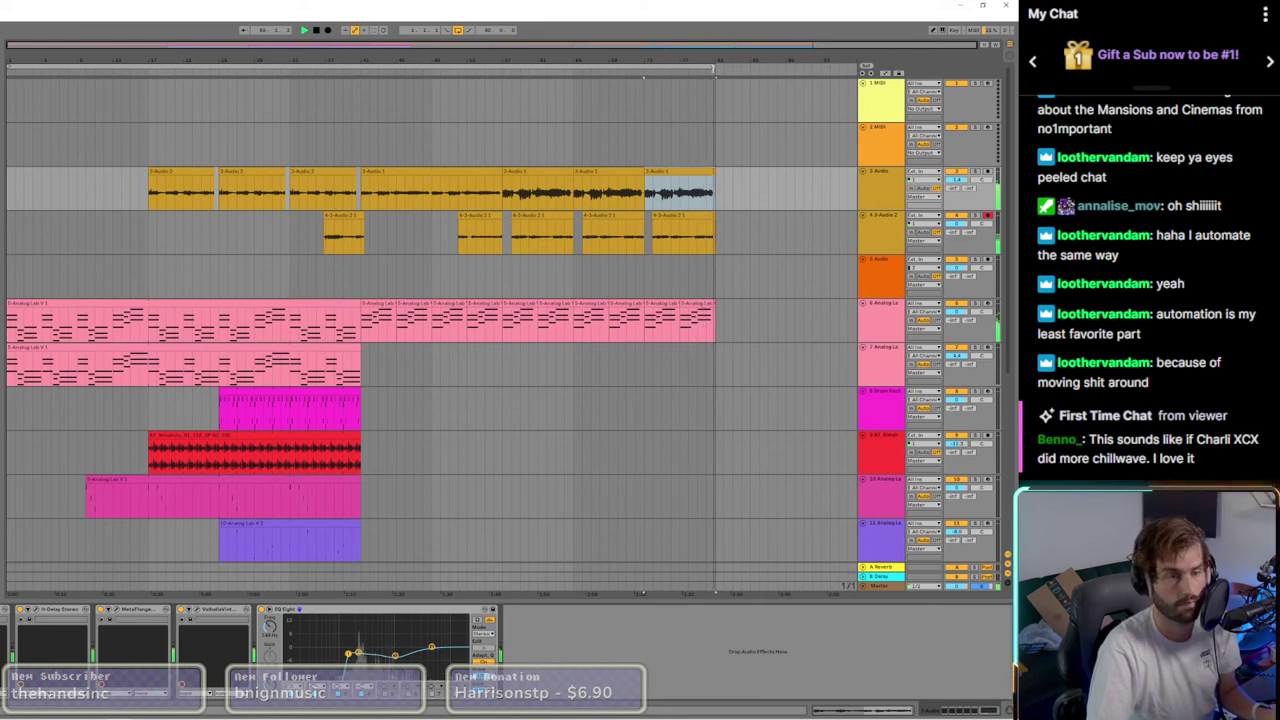
Step: Open the Doubler2 plug-in on the 7-Analog Lab track and look through its factory presets
{"action": "scroll", "coordinate": [588, 407], "scroll_direction": "down", "scroll_amount": 5}
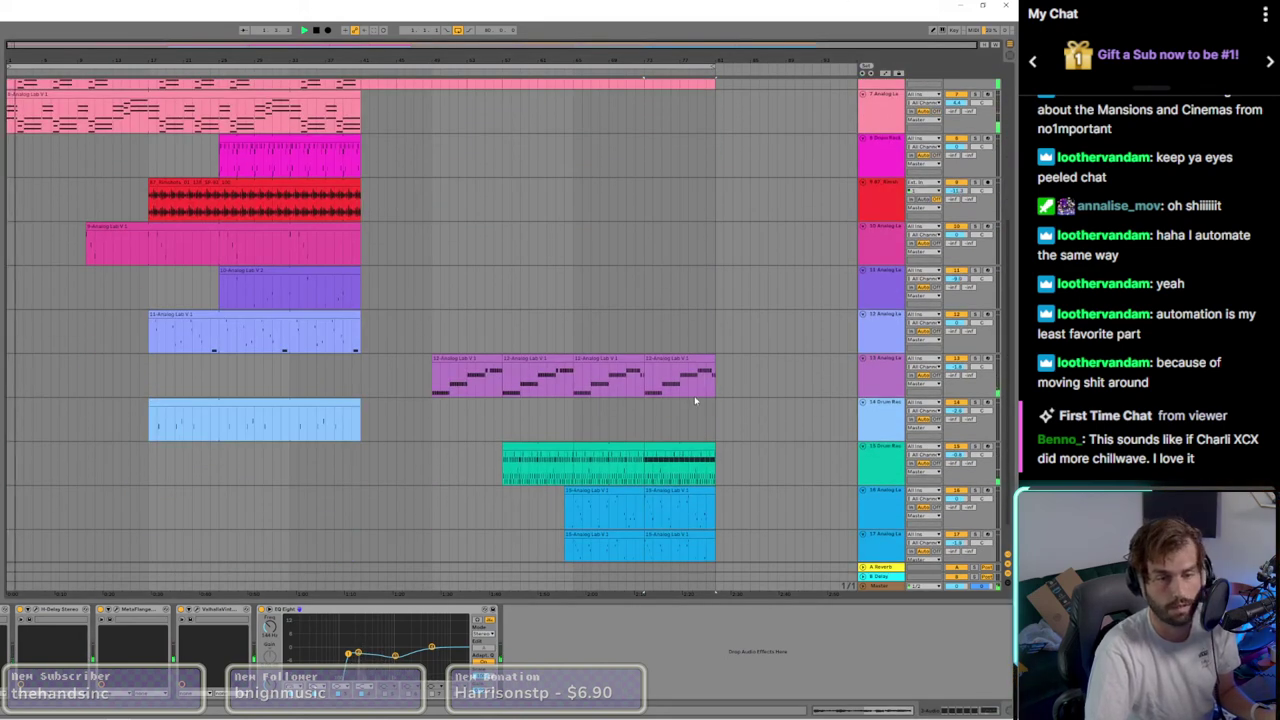
{"action": "scroll", "coordinate": [696, 398], "scroll_direction": "up", "scroll_amount": 5}
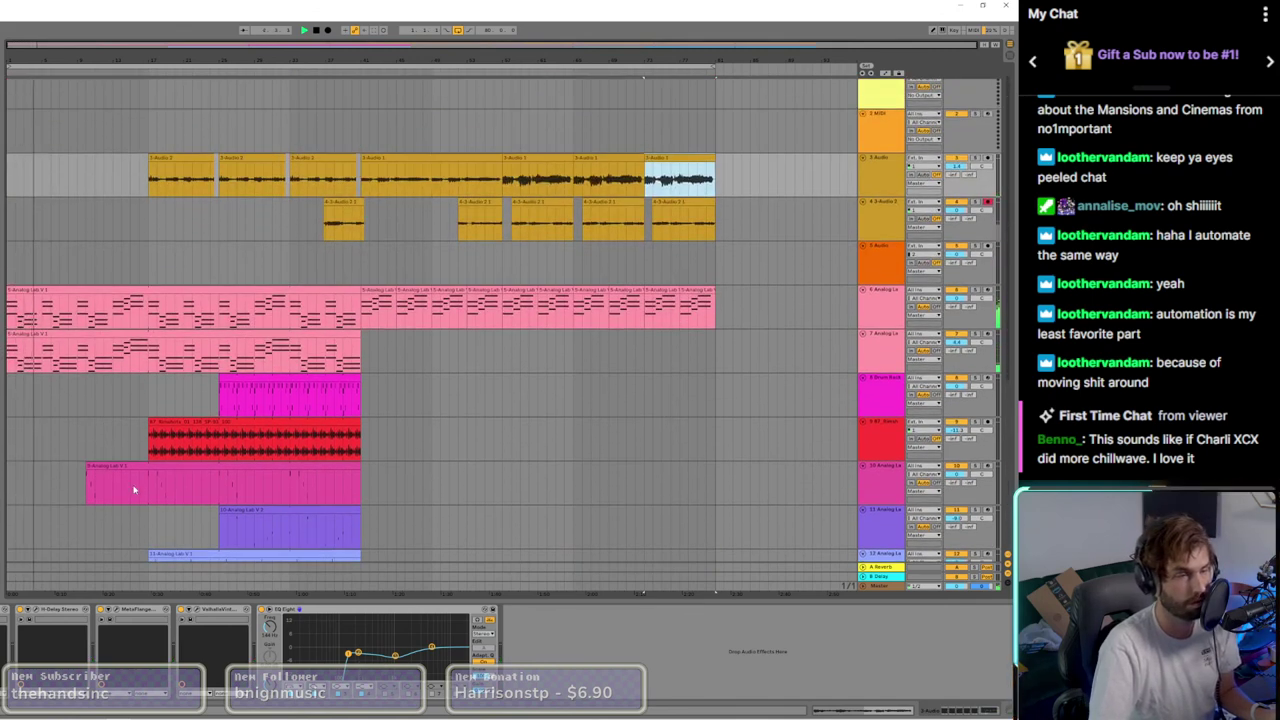
{"action": "scroll", "coordinate": [133, 493], "scroll_direction": "down", "scroll_amount": 5}
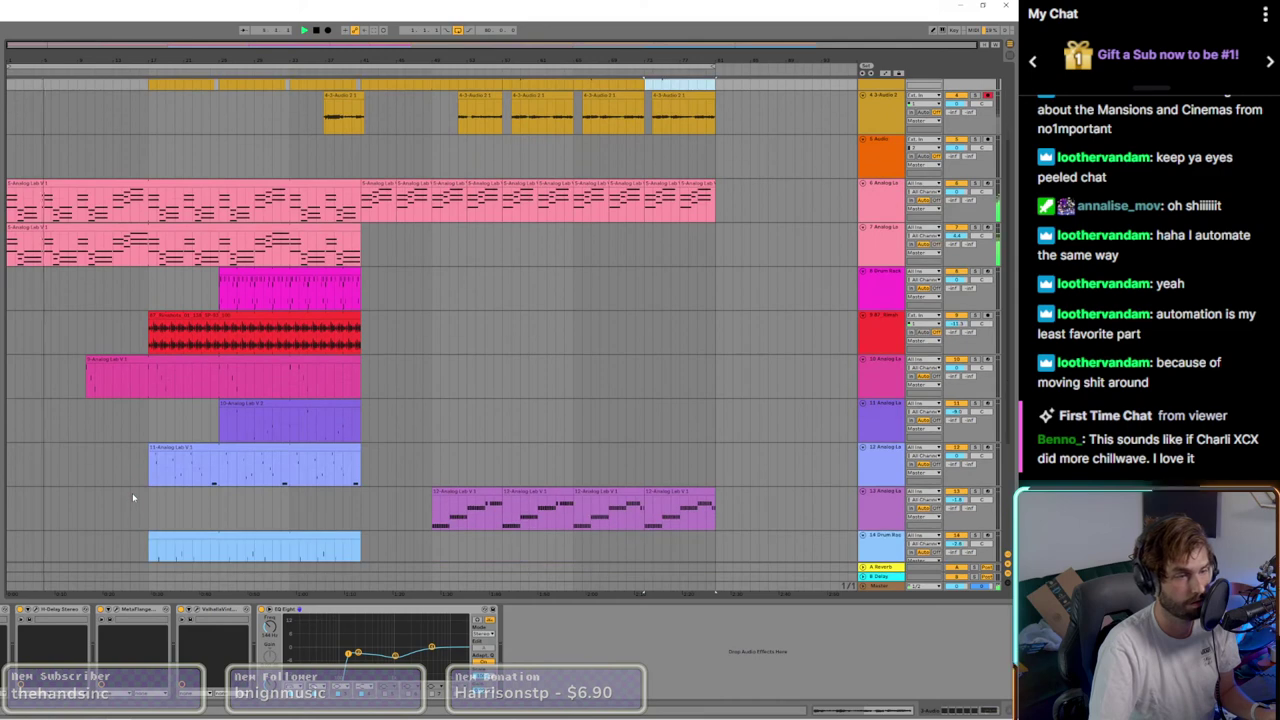
{"action": "scroll", "coordinate": [134, 501], "scroll_direction": "up", "scroll_amount": 2}
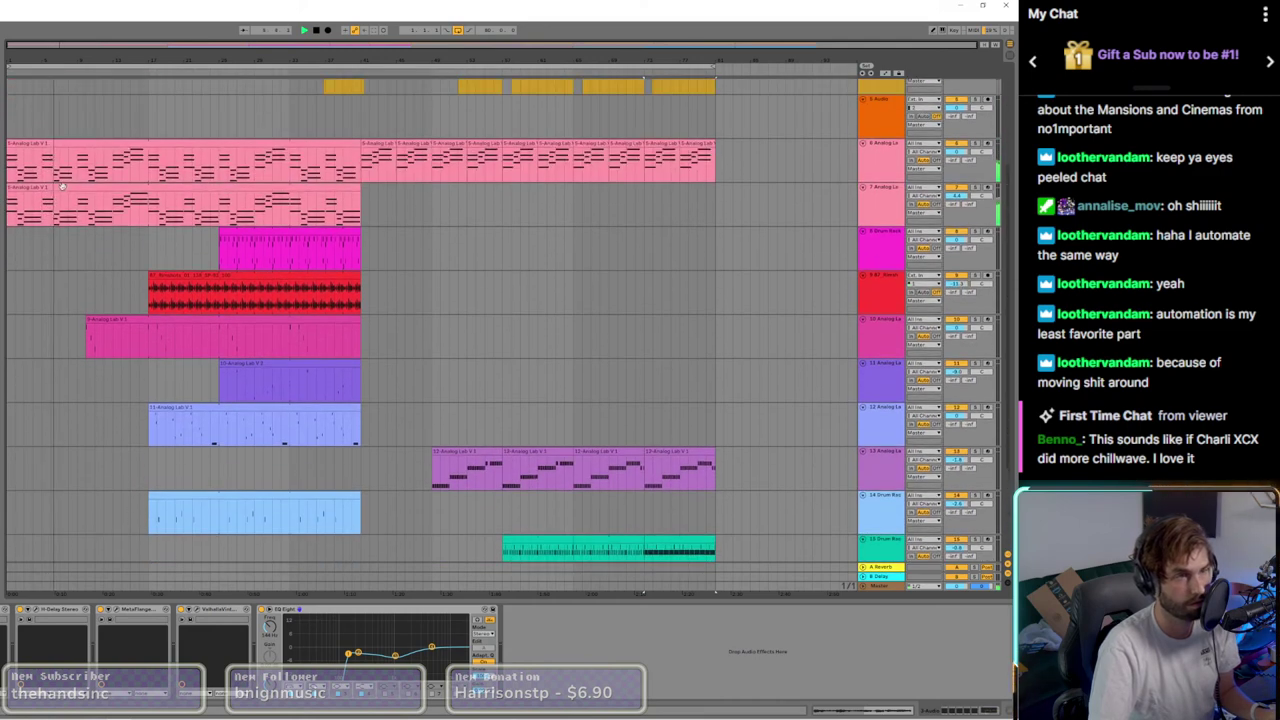
{"action": "left_click", "coordinate": [141, 188]}
{"action": "left_click", "coordinate": [104, 652]}
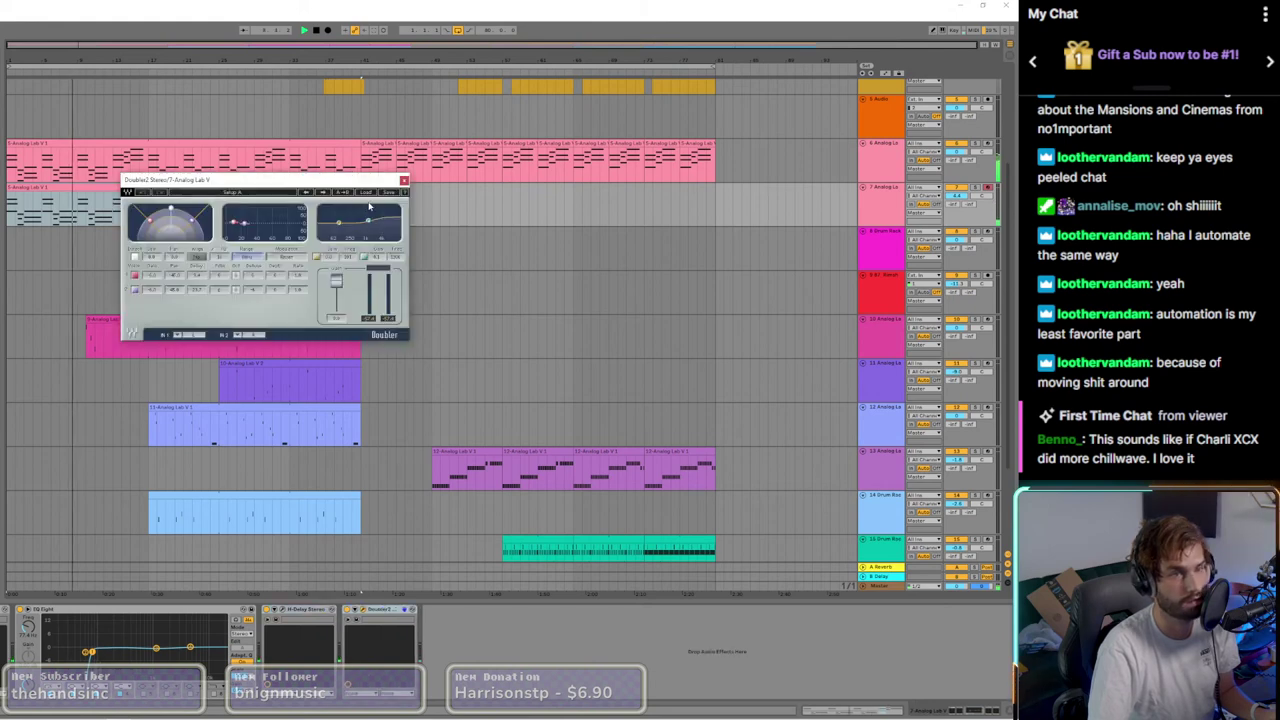
{"action": "left_click", "coordinate": [365, 192]}
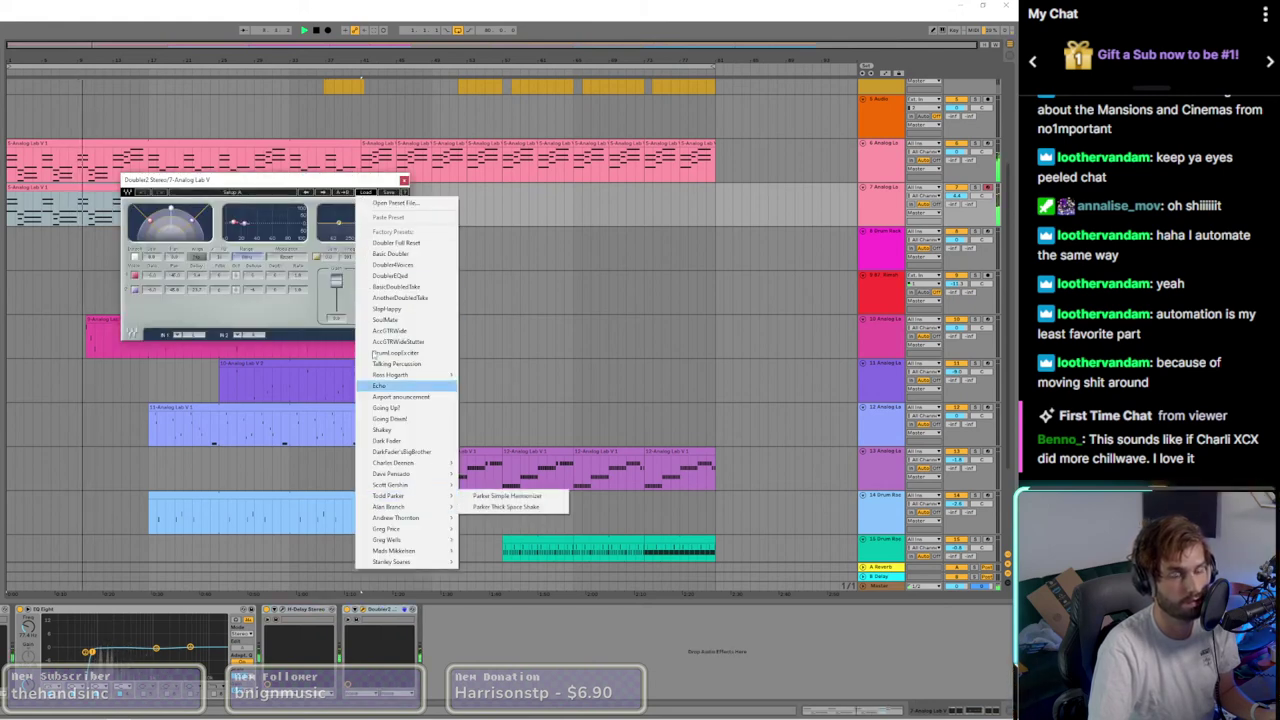
{"action": "left_click", "coordinate": [390, 183]}
{"action": "left_click", "coordinate": [404, 181]}
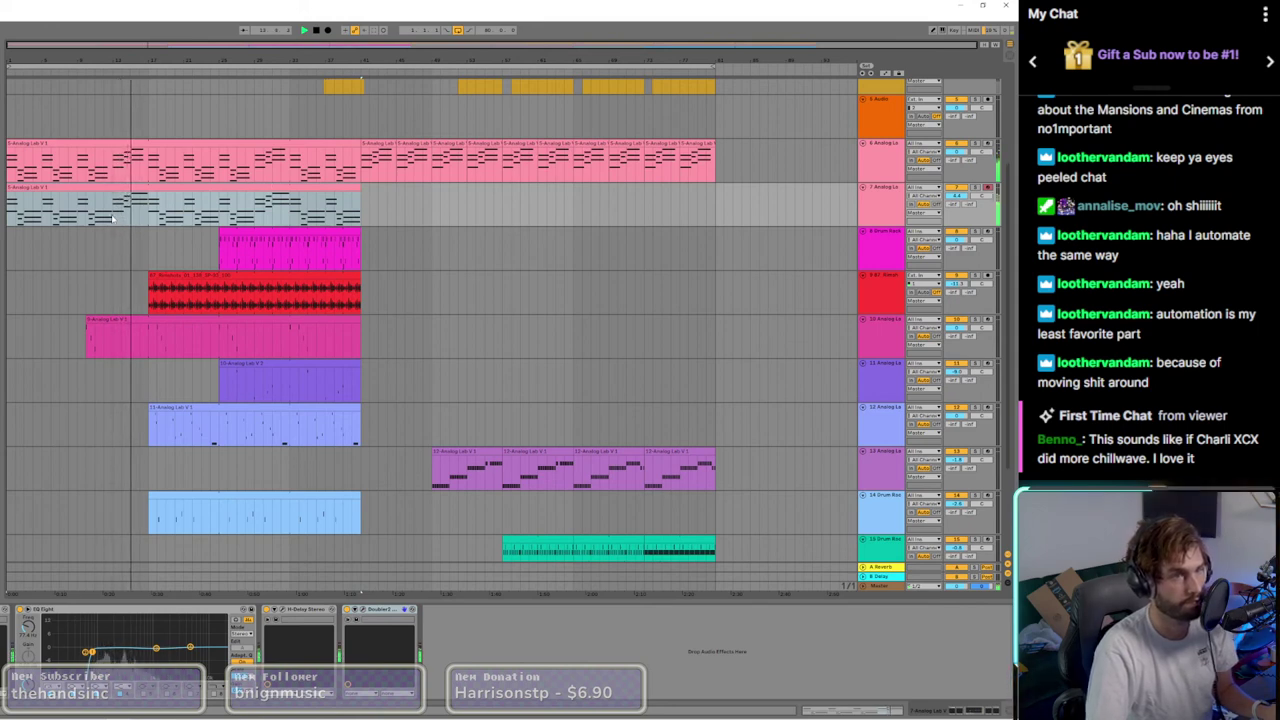
Step: Raise the volume of the red 9-BT audio loop track while listening to the first half of the song
{"action": "left_click", "coordinate": [80, 215]}
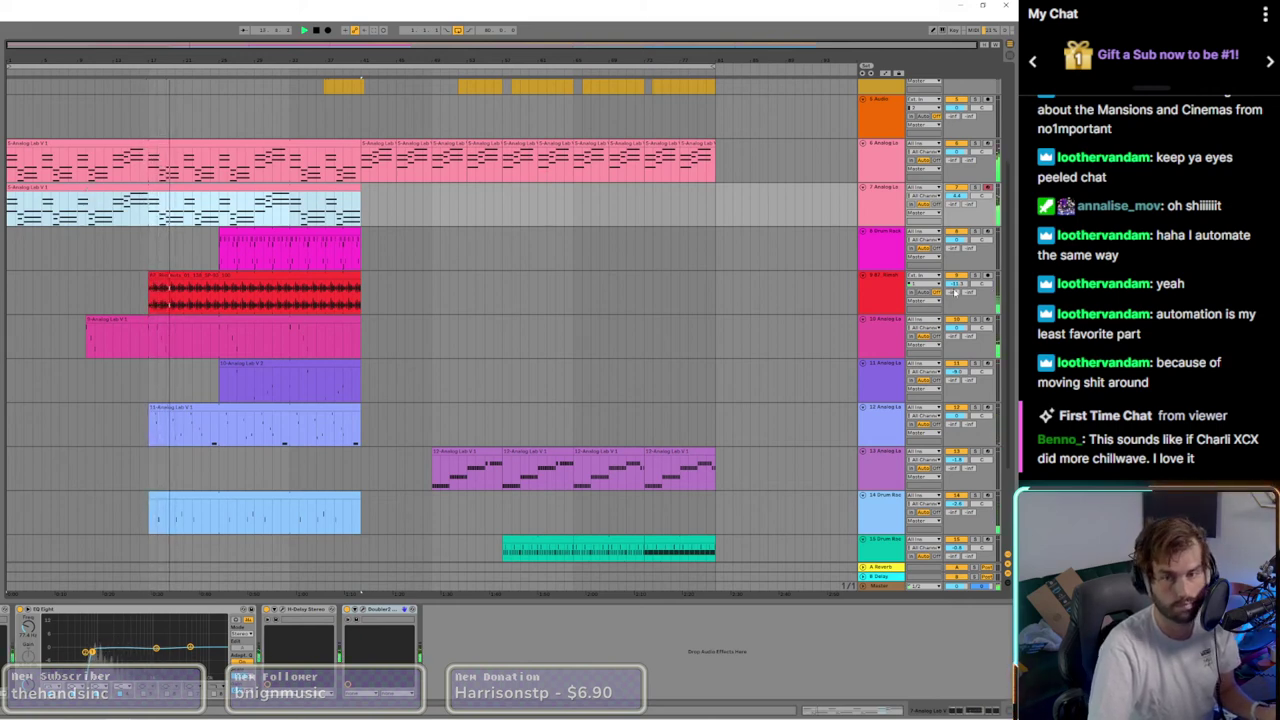
{"action": "left_click_drag", "start_coordinate": [956, 283], "coordinate": [956, 270]}
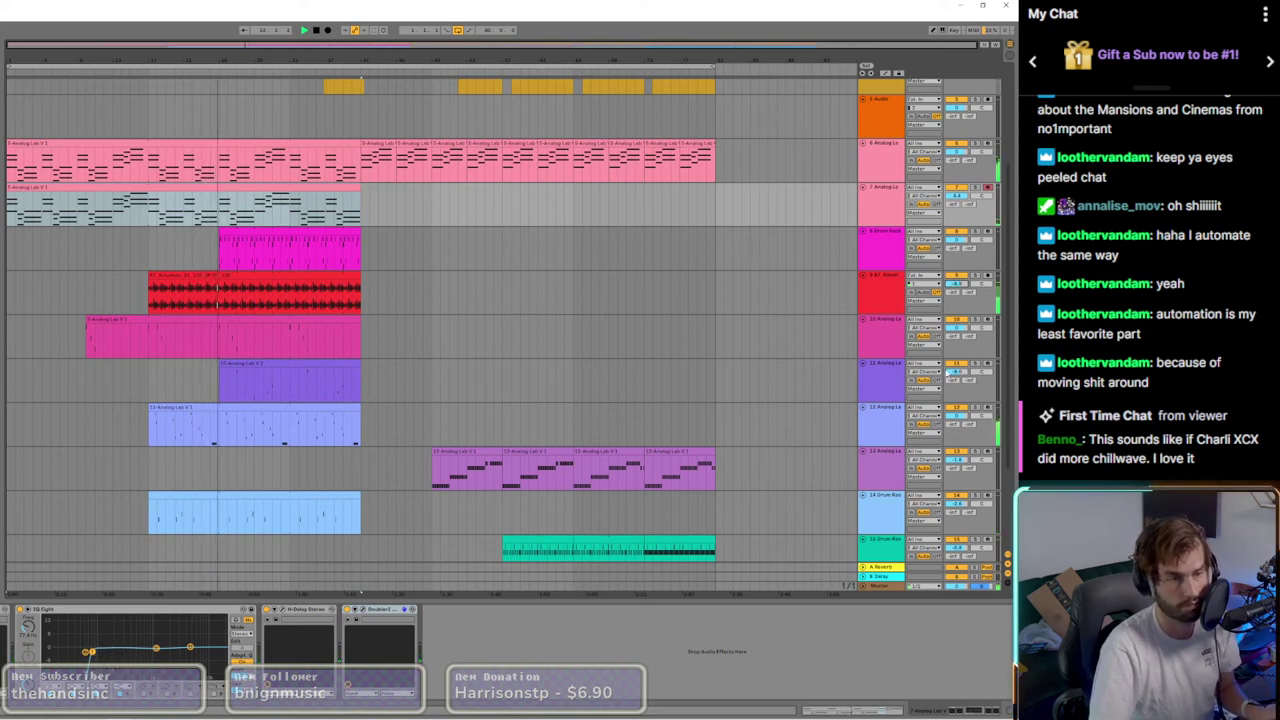
{"action": "scroll", "coordinate": [468, 334], "scroll_direction": "down", "scroll_amount": 4}
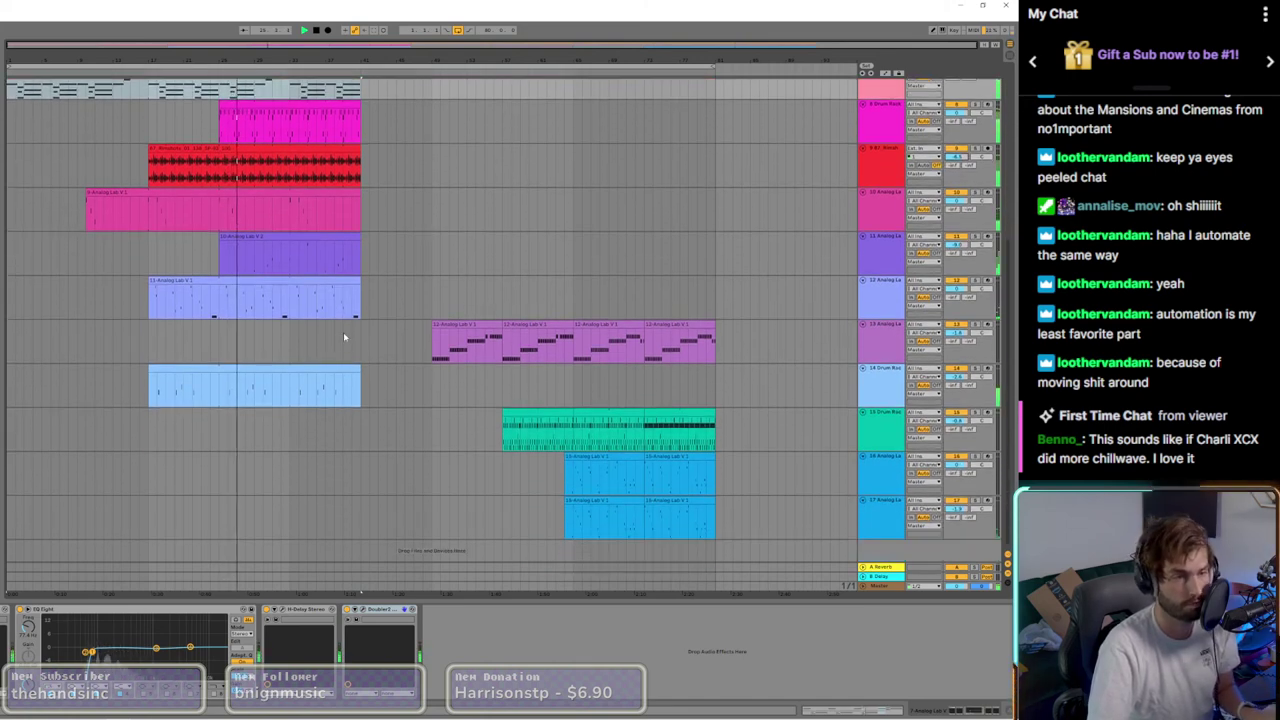
{"action": "scroll", "coordinate": [811, 259], "scroll_direction": "up", "scroll_amount": 3}
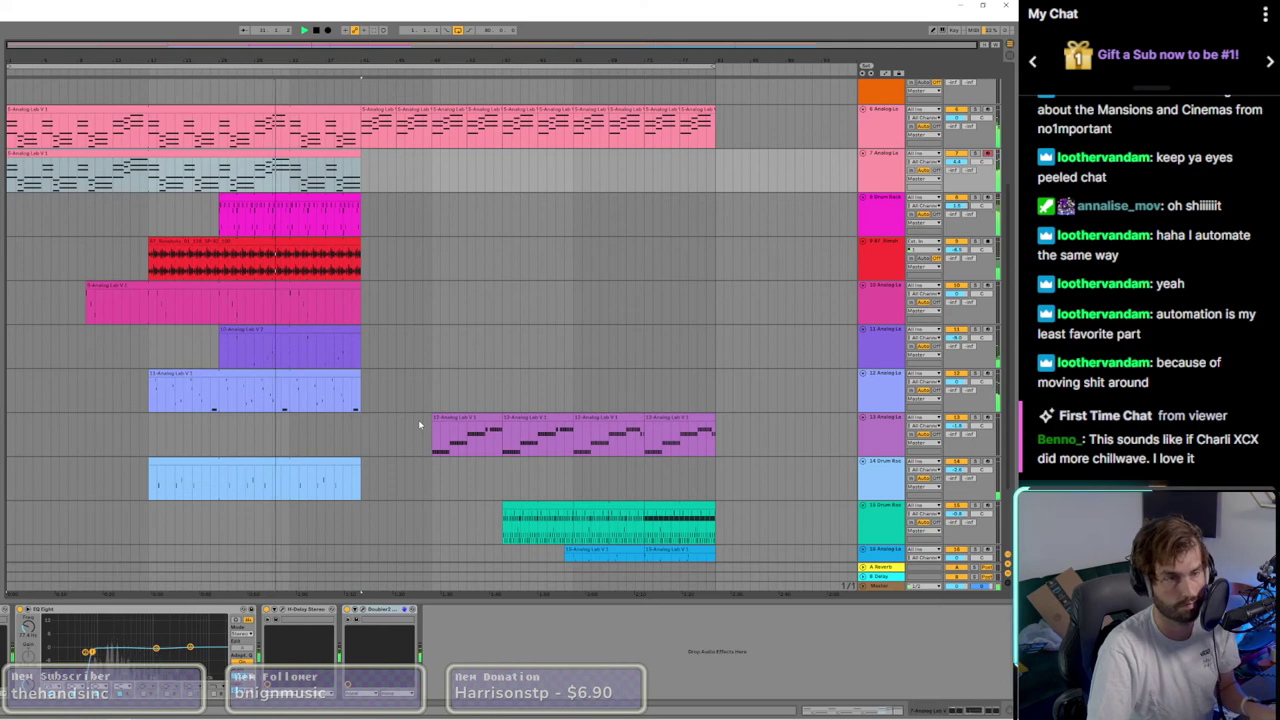
{"action": "scroll", "coordinate": [419, 427], "scroll_direction": "down", "scroll_amount": 2}
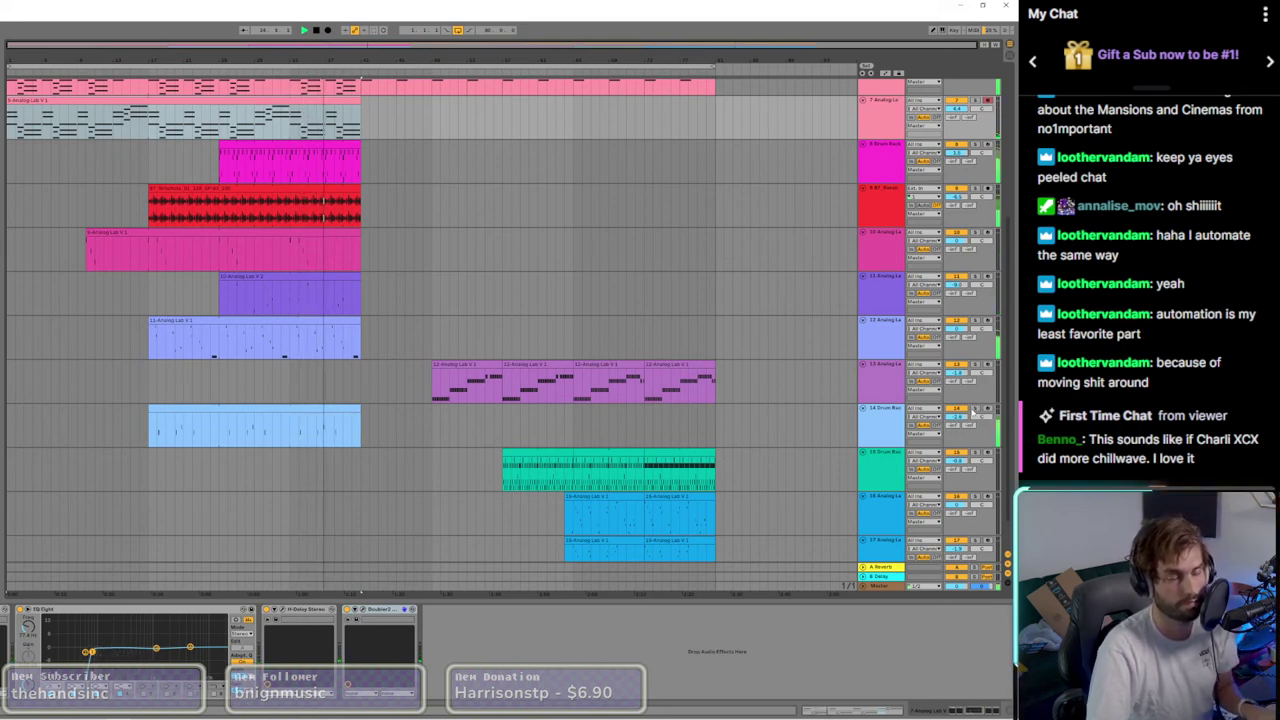
Step: Display the H-Delay Mix automation on the 4-Audio track and shift its rise and peak later at the end of the first clip
{"action": "scroll", "coordinate": [547, 331], "scroll_direction": "up", "scroll_amount": 4}
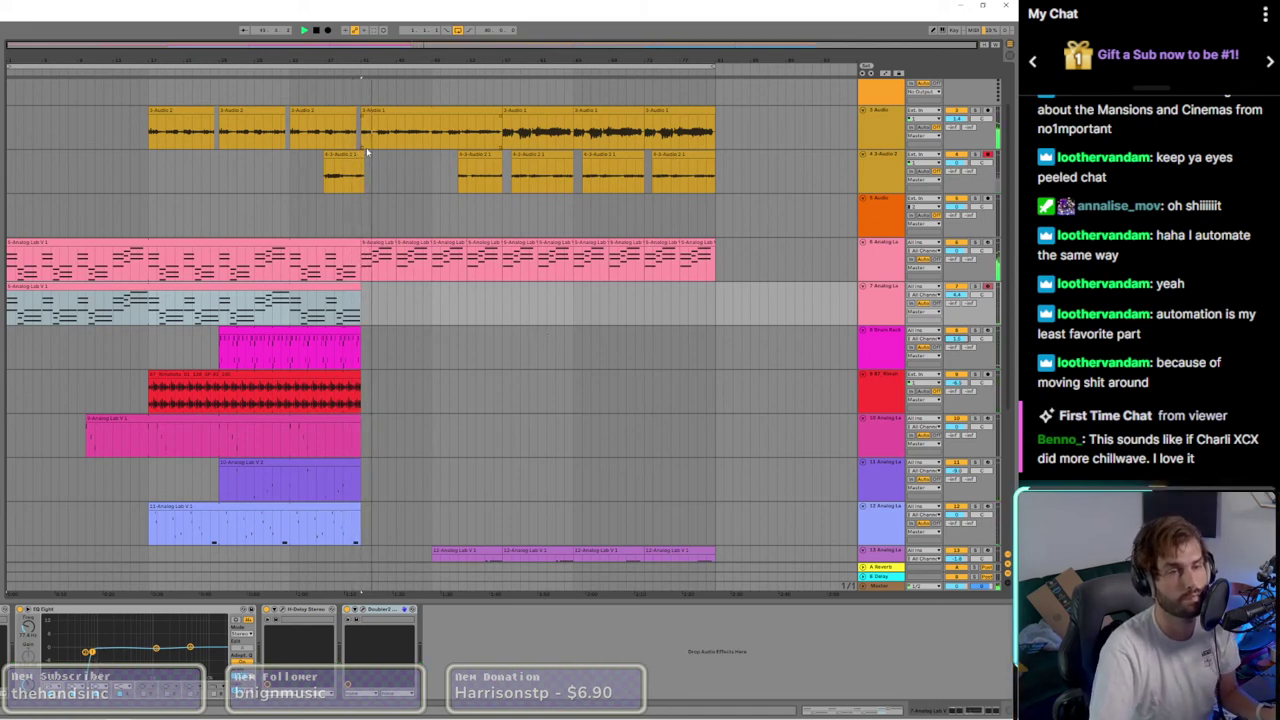
{"action": "scroll", "coordinate": [367, 152], "scroll_direction": "up", "scroll_amount": 5}
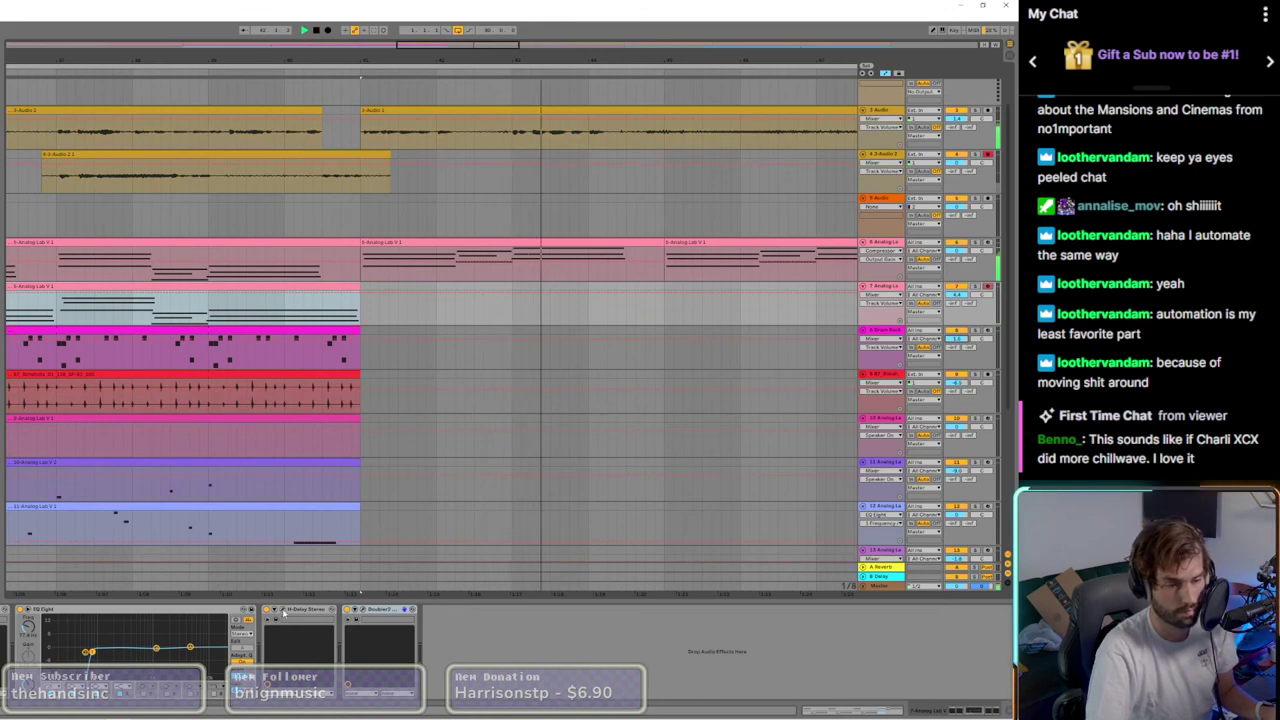
{"action": "left_click", "coordinate": [284, 613]}
{"action": "left_click_drag", "start_coordinate": [457, 165], "coordinate": [452, 408]}
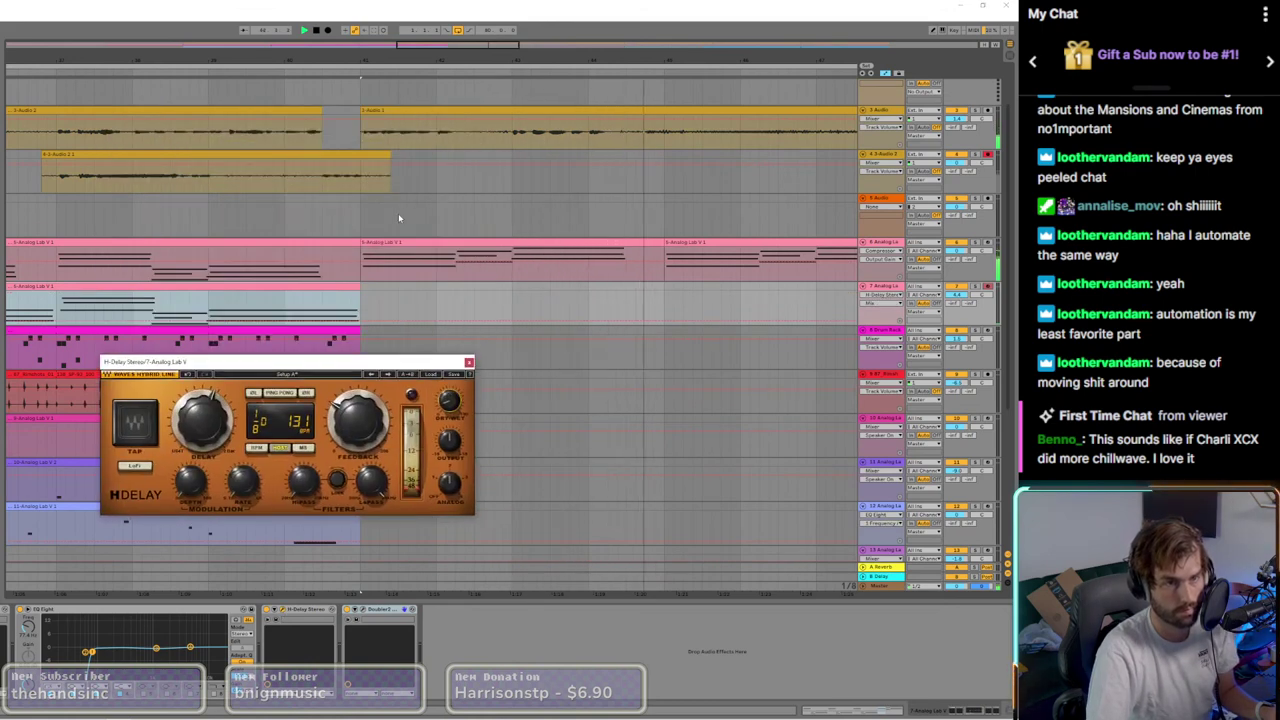
{"action": "left_click", "coordinate": [352, 152]}
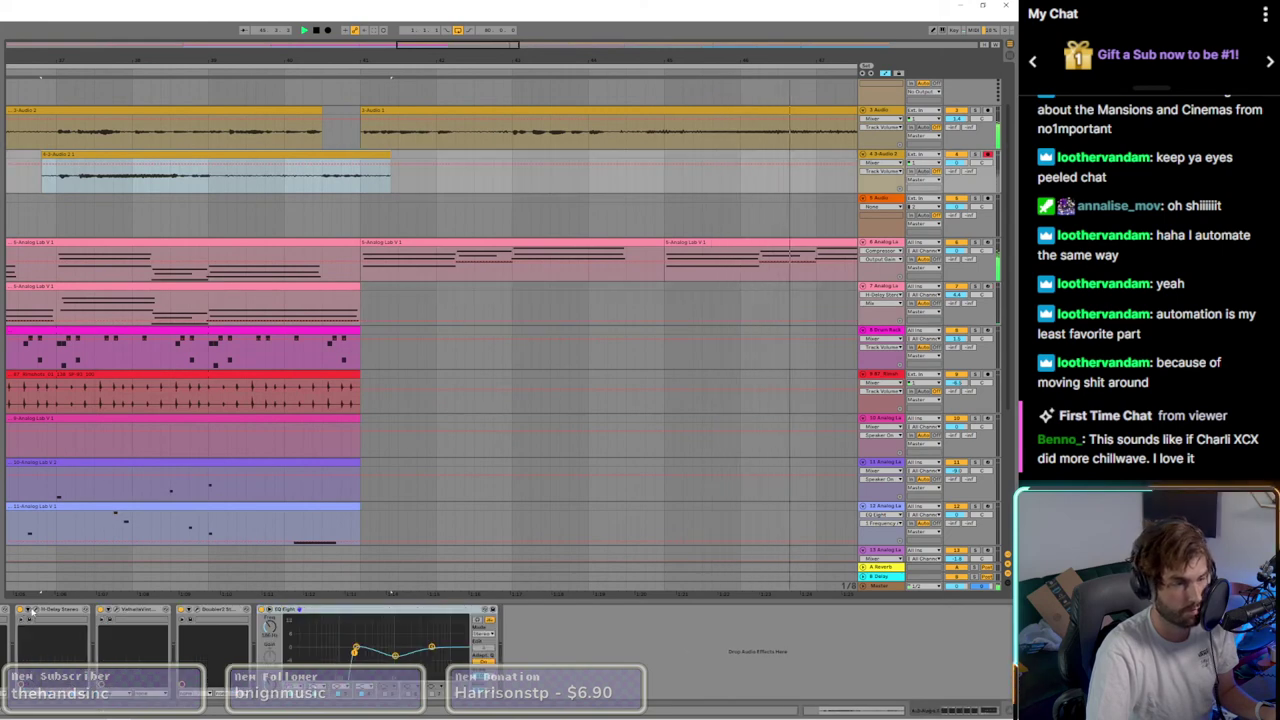
{"action": "left_click", "coordinate": [35, 609]}
{"action": "left_click", "coordinate": [448, 281]}
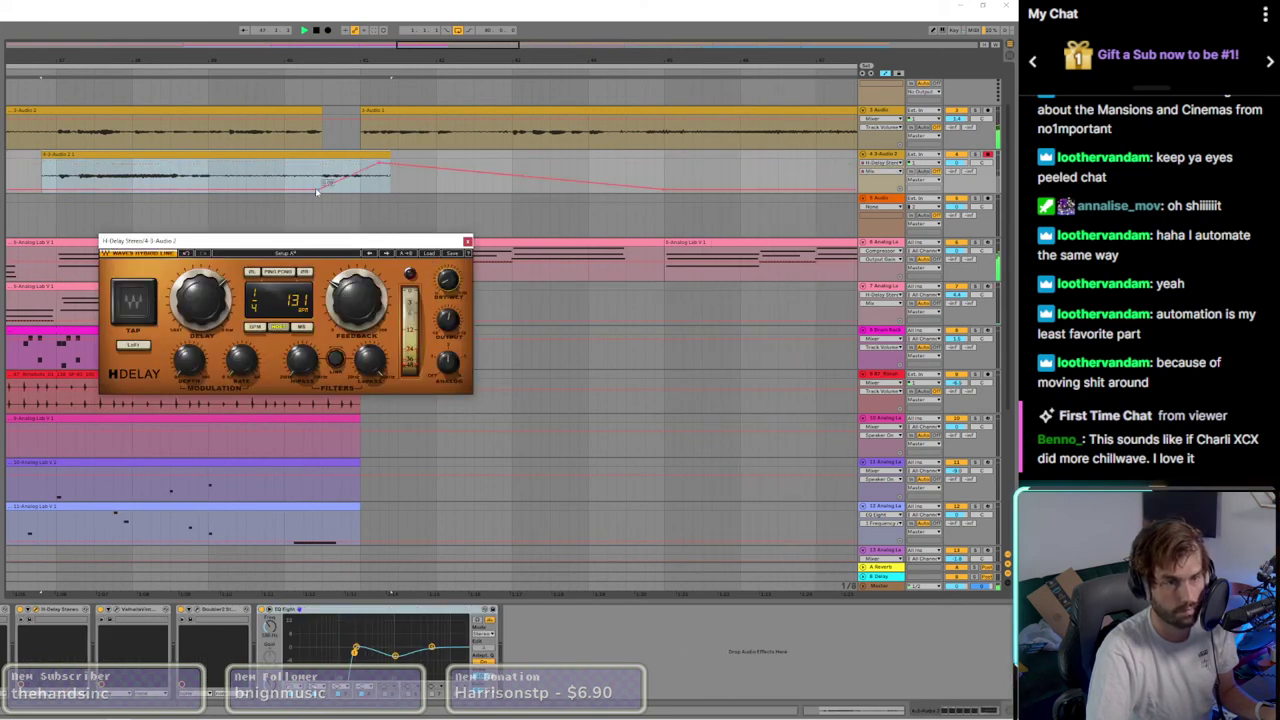
{"action": "left_click", "coordinate": [352, 182]}
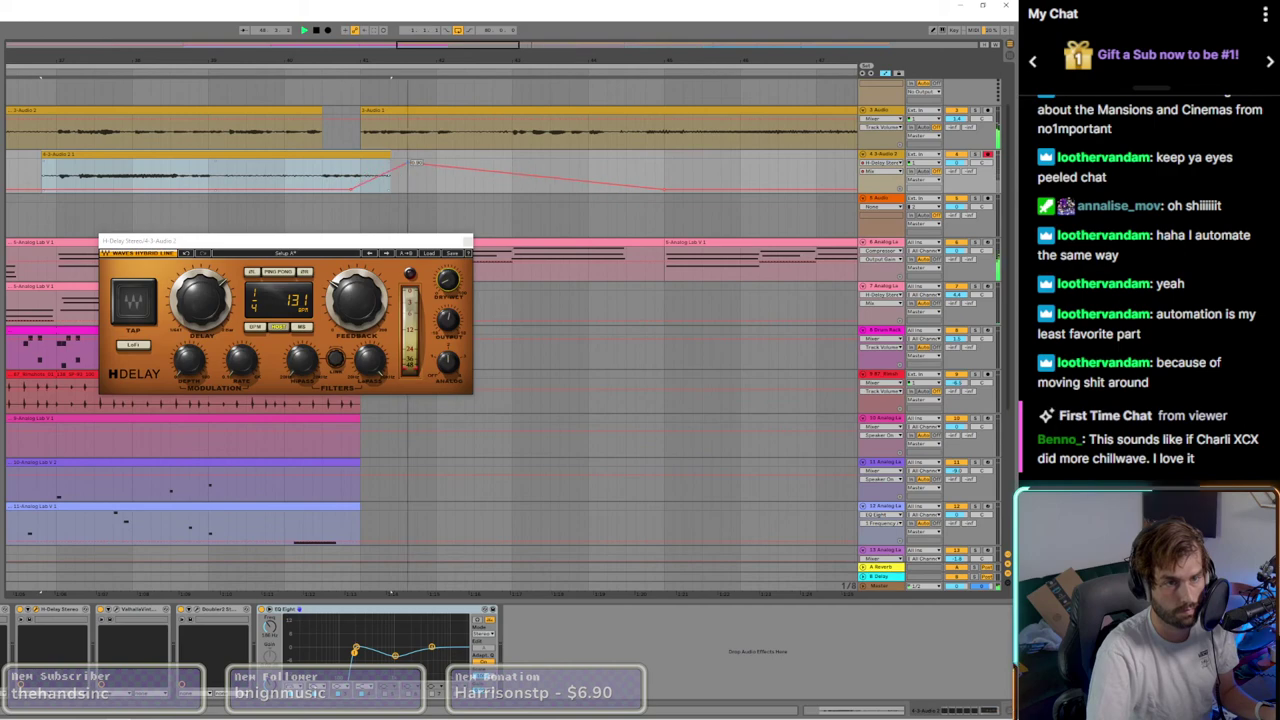
{"action": "key", "text": "minus"}
{"action": "key", "text": "minus"}
{"action": "key", "text": "minus"}
{"action": "left_click", "coordinate": [467, 242]}
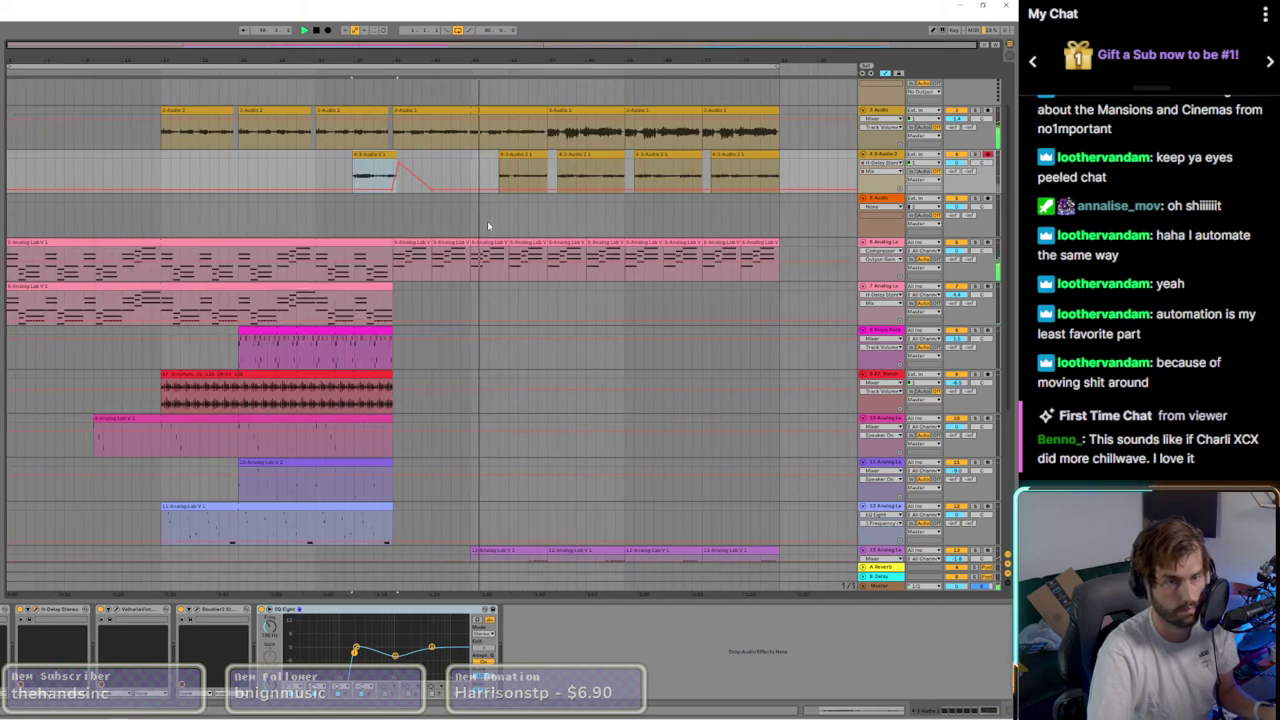
Step: Split off the closing notes of the first 13-Analog Lab clip and copy them directly in front of that clip as a lead-in
{"action": "scroll", "coordinate": [479, 500], "scroll_direction": "down", "scroll_amount": 1}
{"action": "scroll", "coordinate": [479, 500], "scroll_direction": "down", "scroll_amount": 3}
{"action": "scroll", "coordinate": [478, 464], "scroll_direction": "up", "scroll_amount": 3}
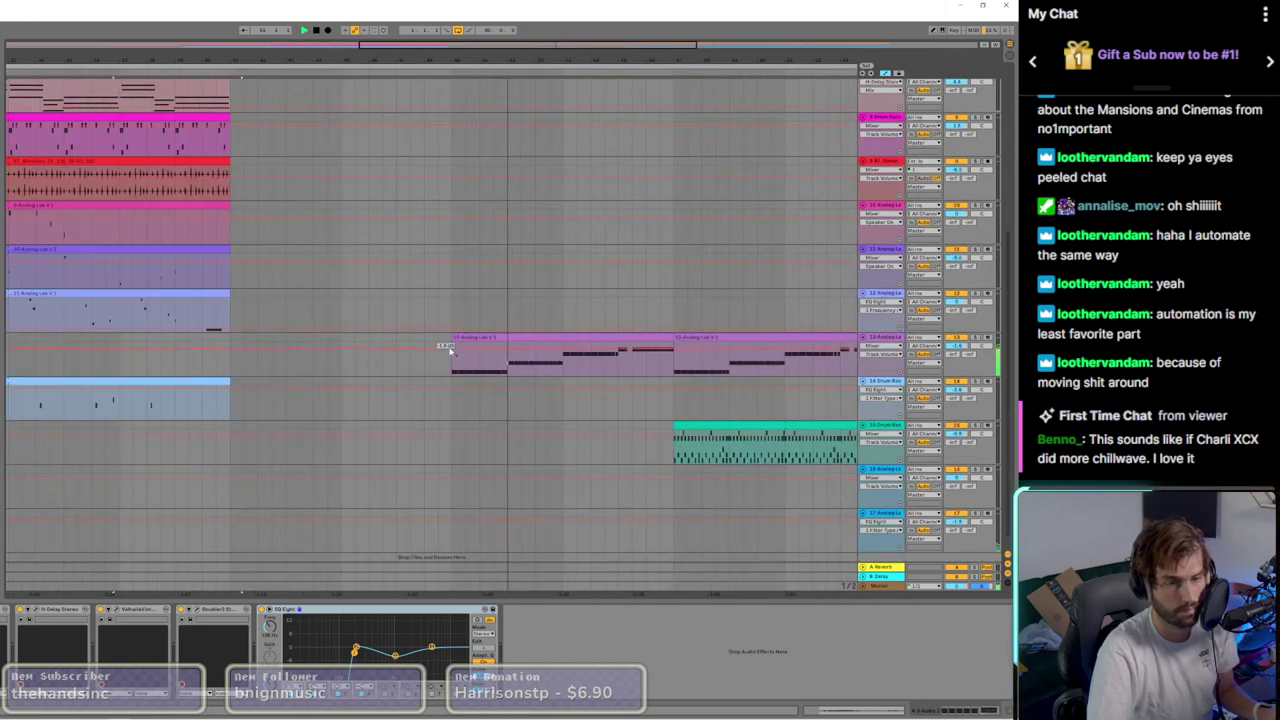
{"action": "left_click", "coordinate": [455, 338]}
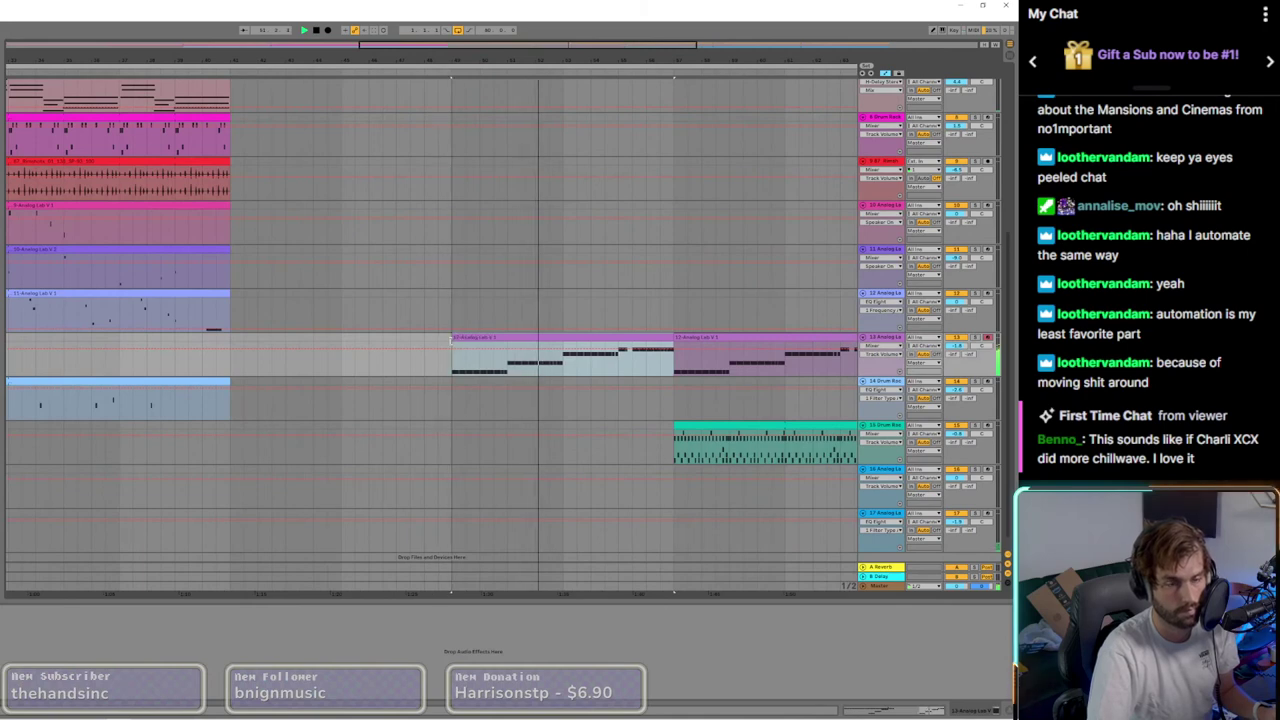
{"action": "left_click", "coordinate": [663, 369]}
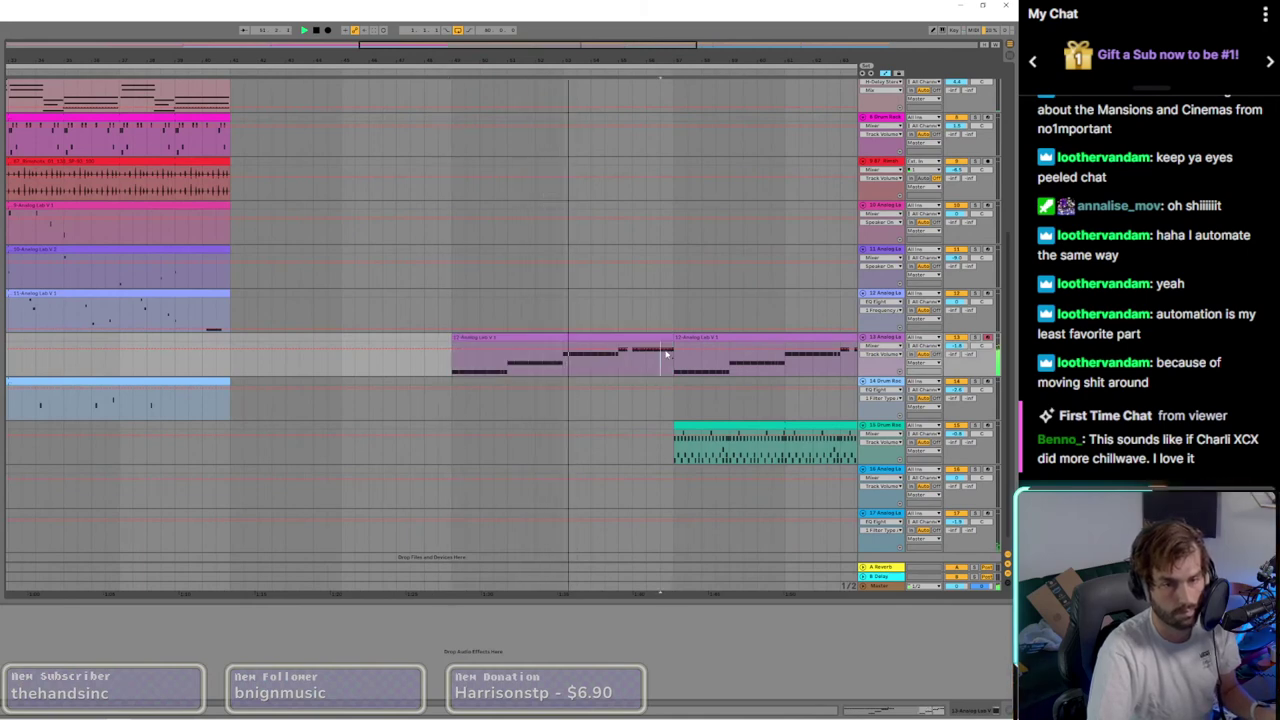
{"action": "left_click", "coordinate": [663, 339]}
{"action": "left_click_drag", "start_coordinate": [662, 362], "coordinate": [447, 337]}
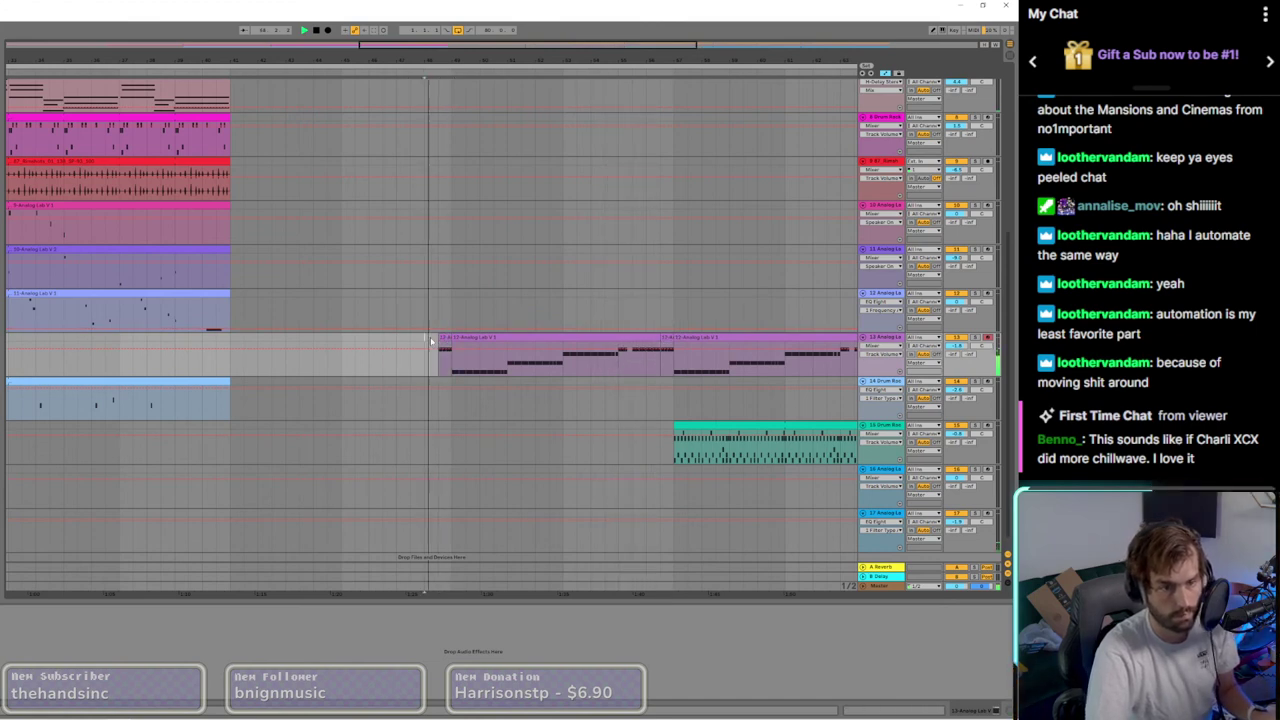
Step: Trim the start of the copied lead-in so that only its second half remains before the first 13-Analog Lab clip
{"action": "scroll", "coordinate": [446, 356], "scroll_direction": "up", "scroll_amount": 10}
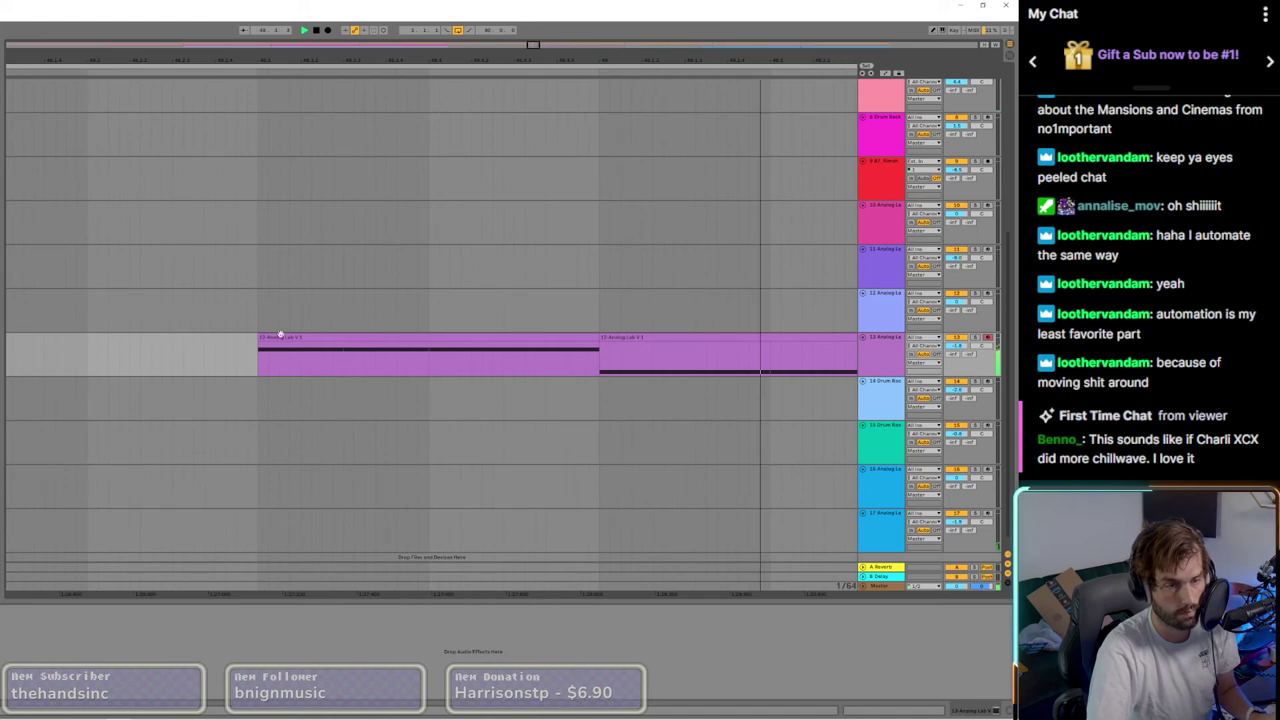
{"action": "left_click_drag", "start_coordinate": [259, 336], "coordinate": [428, 350]}
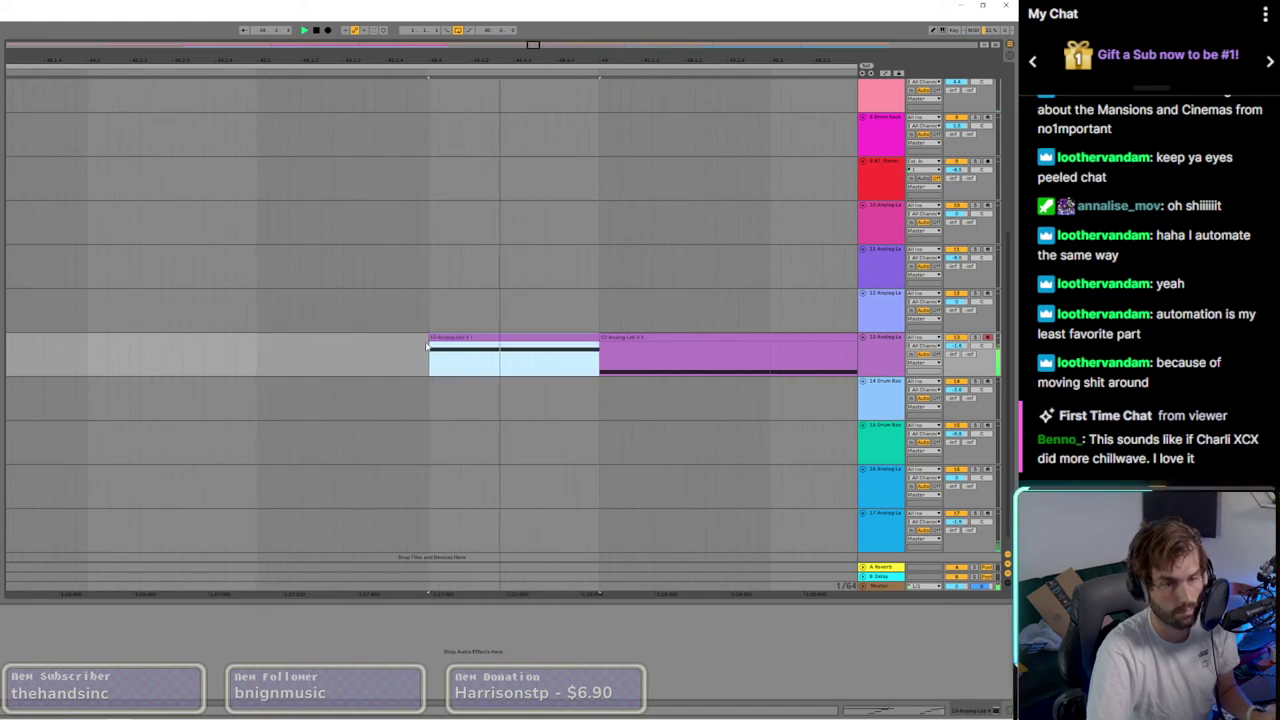
{"action": "scroll", "coordinate": [428, 347], "scroll_direction": "down", "scroll_amount": 8}
{"action": "scroll", "coordinate": [477, 366], "scroll_direction": "up", "scroll_amount": 3}
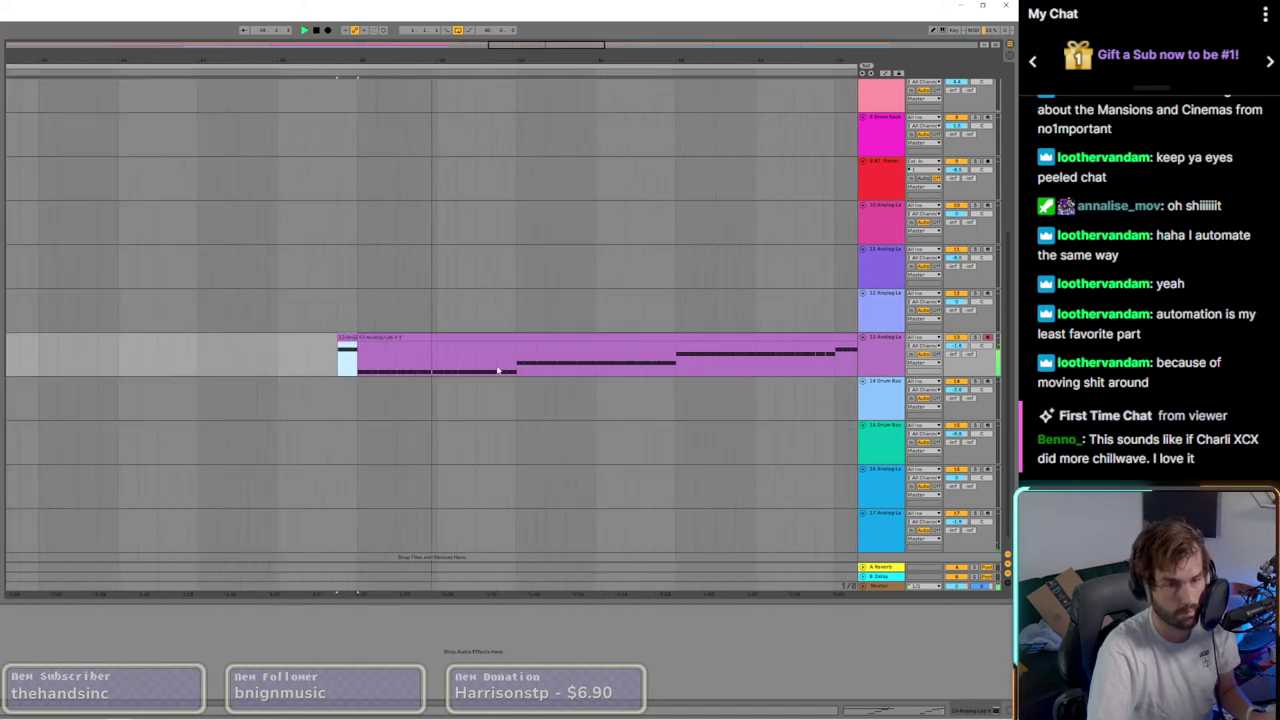
Step: Split off the end of the first low note on the 13-Analog Lab track and copy it over the lead-in before the clip
{"action": "mouse_move", "coordinate": [497, 370]}
{"action": "left_mouse_down"}
{"action": "mouse_move", "coordinate": [515, 369]}
{"action": "mouse_move", "coordinate": [348, 341]}
{"action": "left_mouse_up"}
{"action": "key", "text": "ctrl+e"}
{"action": "left_click", "coordinate": [268, 364]}
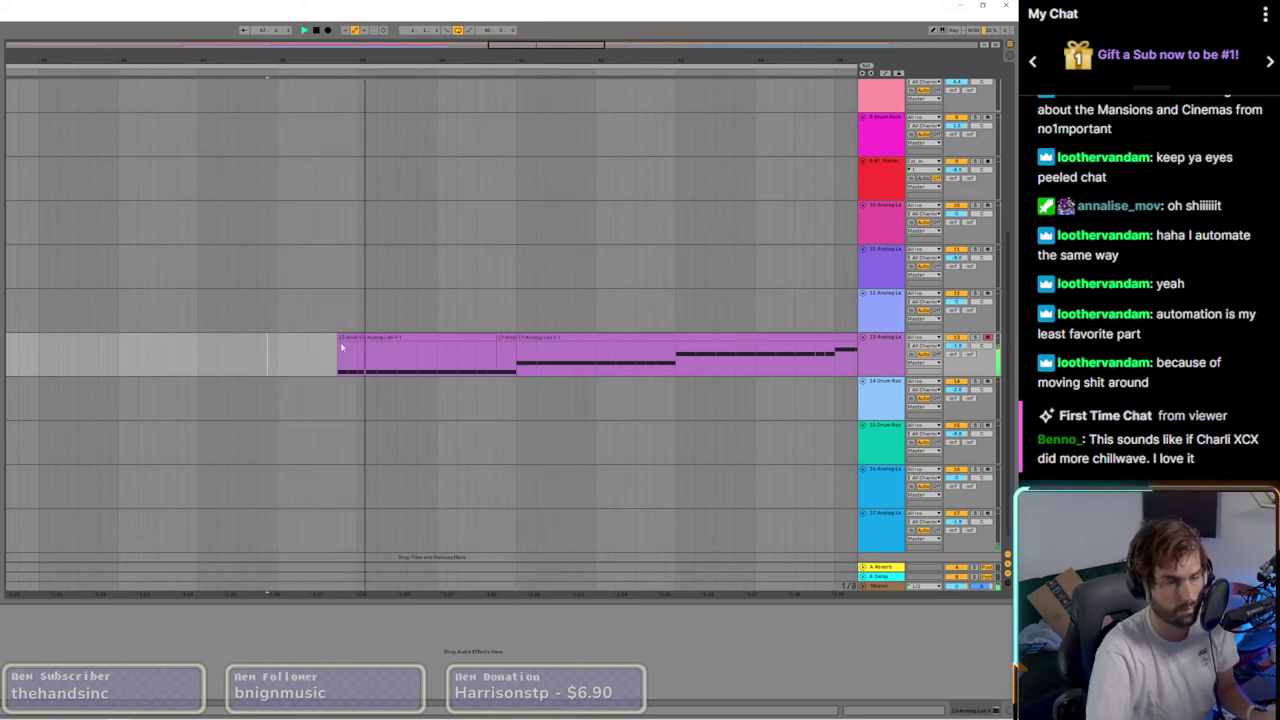
Step: Extend the start of the low-note lead-in on the 13-Analog Lab track to twice its length and play it back
{"action": "scroll", "coordinate": [348, 339], "scroll_direction": "up", "scroll_amount": 3}
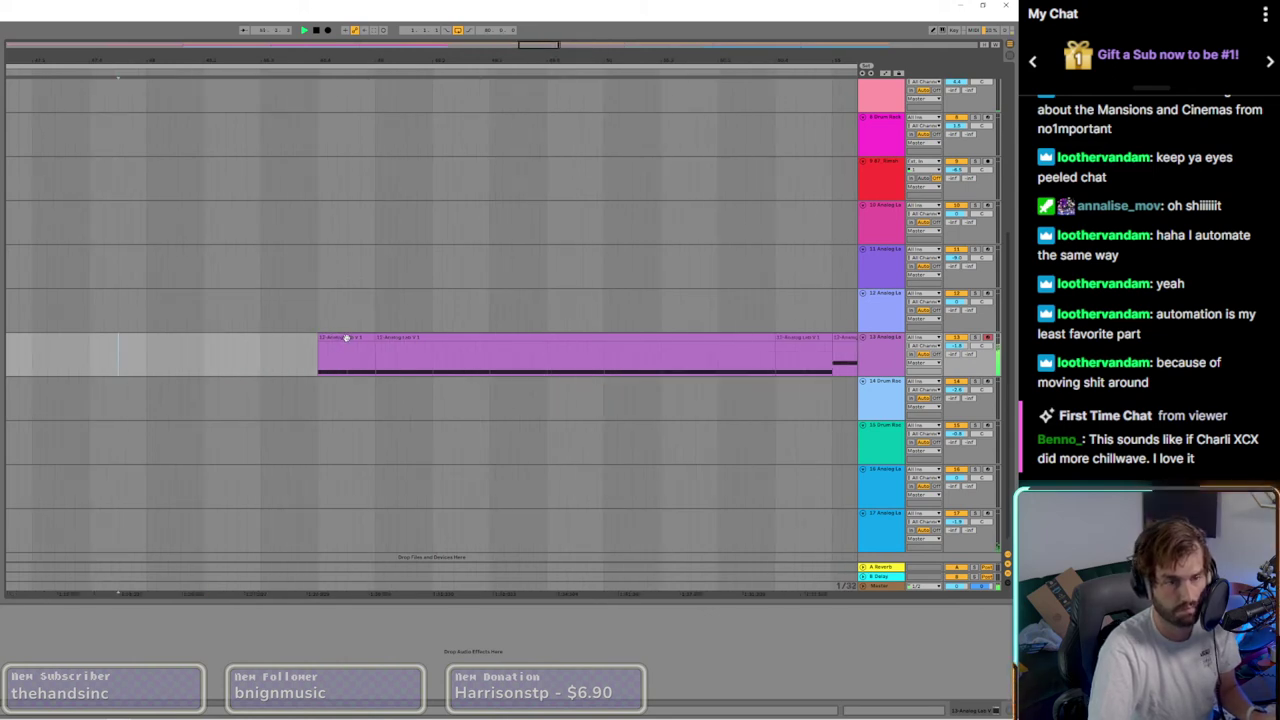
{"action": "mouse_move", "coordinate": [346, 338]}
{"action": "left_mouse_down"}
{"action": "mouse_move", "coordinate": [284, 347]}
{"action": "mouse_move", "coordinate": [395, 343]}
{"action": "mouse_move", "coordinate": [260, 347]}
{"action": "left_mouse_up"}
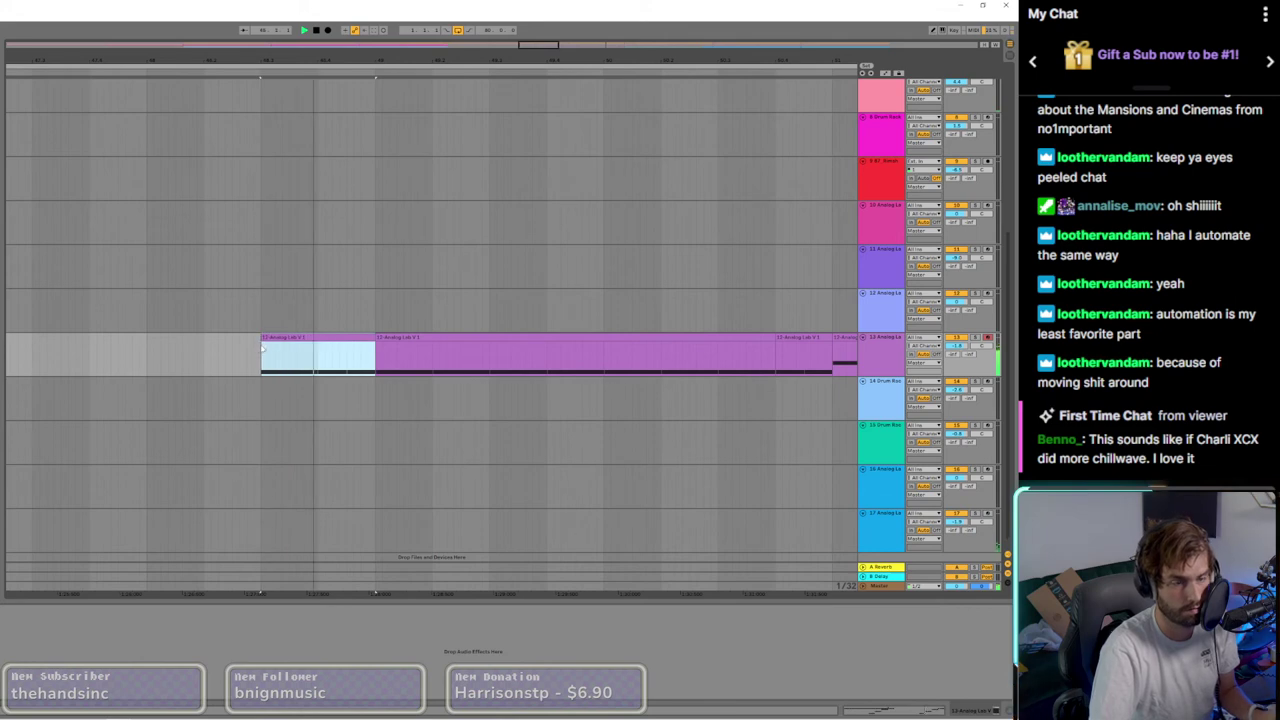
{"action": "scroll", "coordinate": [245, 355], "scroll_direction": "down", "scroll_amount": 5}
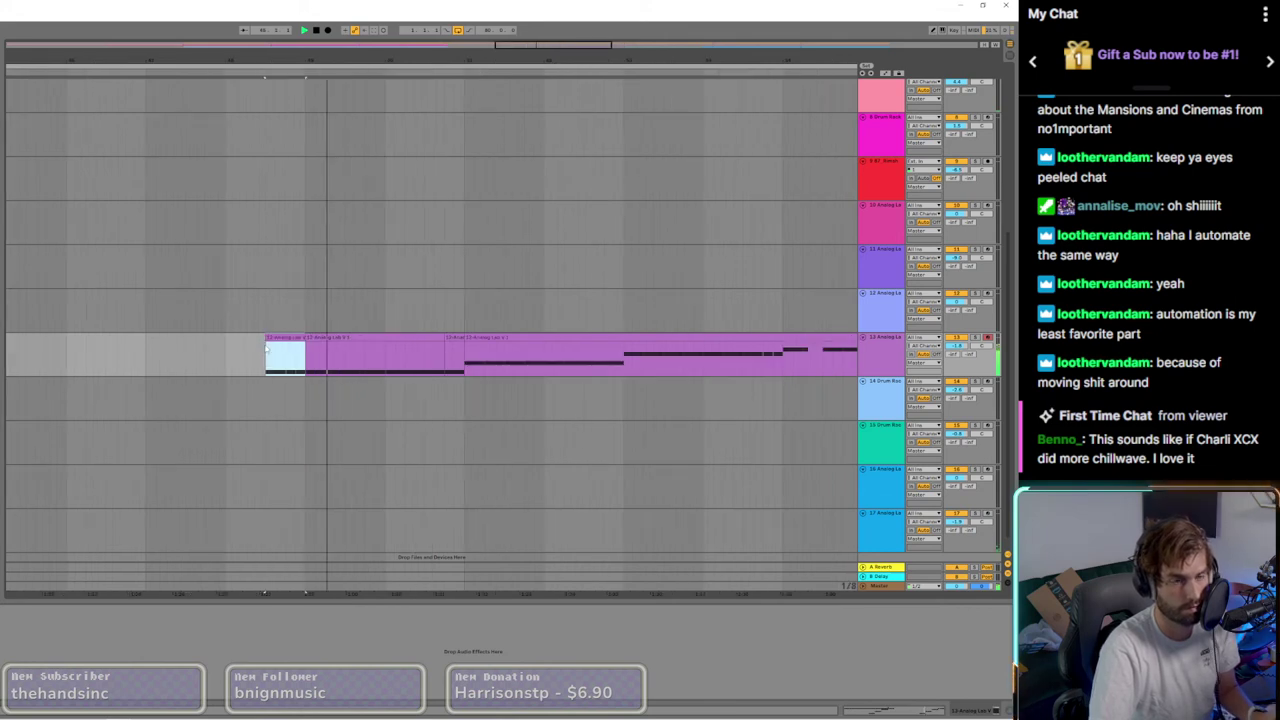
{"action": "key", "text": "space"}
{"action": "key", "text": "space"}
Step: Shorten the low-note lead-in on the 13-Analog Lab track to a brief pickup by trimming its start
{"action": "left_click", "coordinate": [211, 362]}
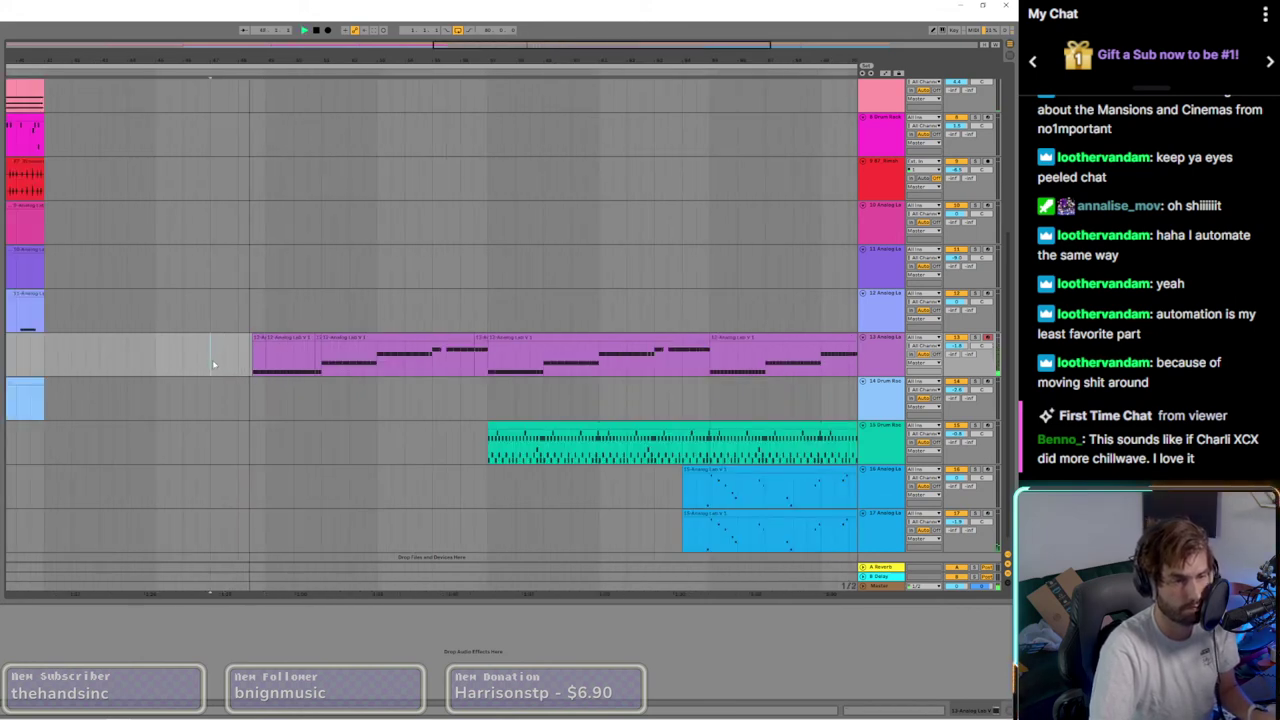
{"action": "left_click", "coordinate": [260, 338]}
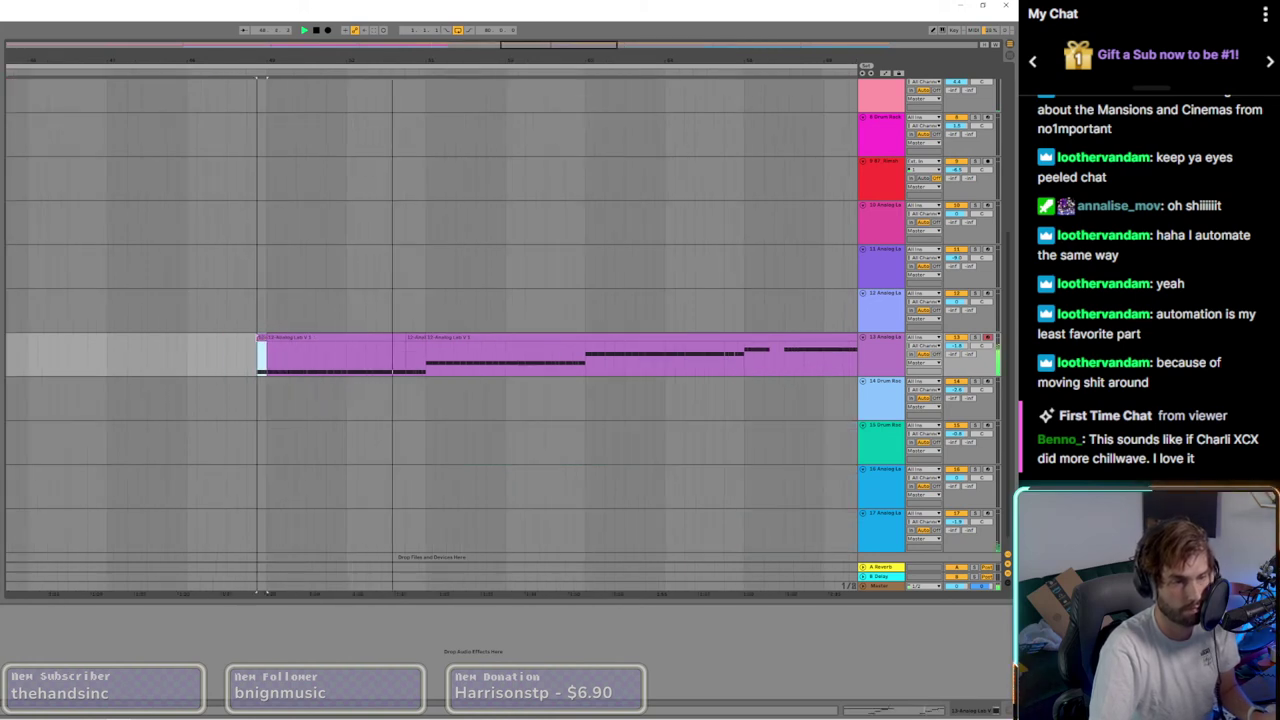
{"action": "scroll", "coordinate": [251, 345], "scroll_direction": "down", "scroll_amount": 3}
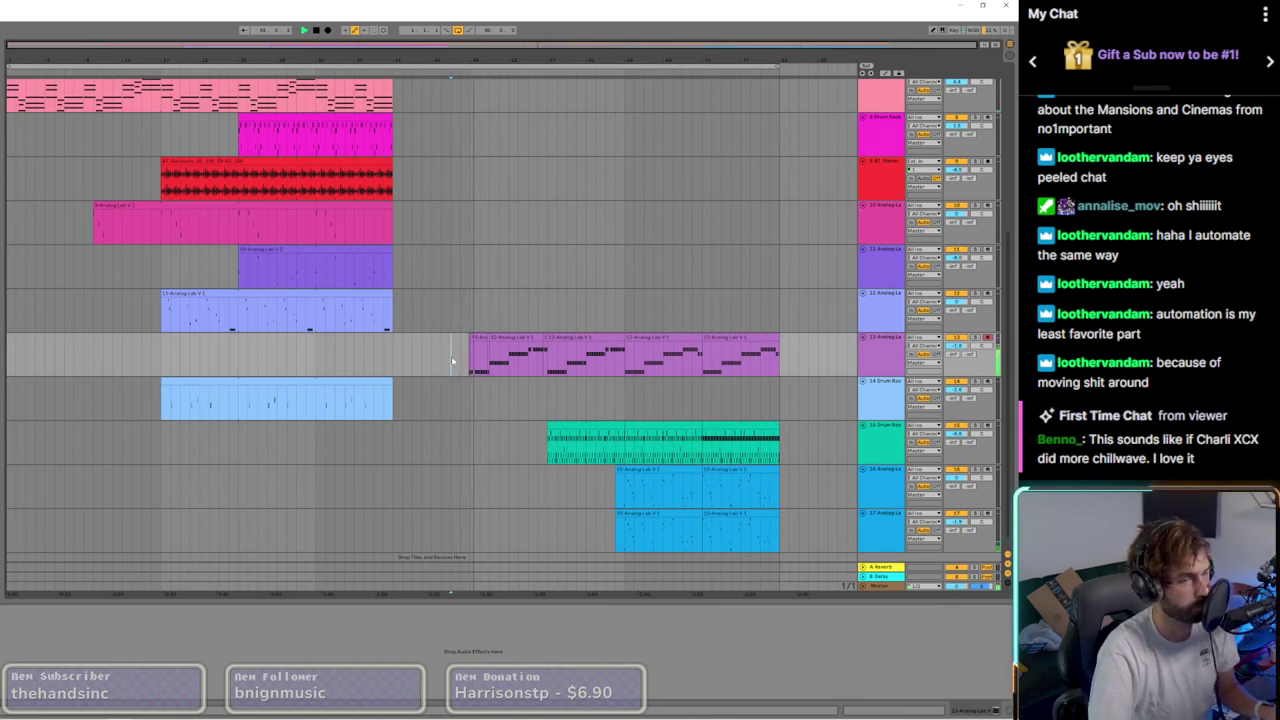
Step: Listen to the section from the new 13-Analog Lab lead-in onwards while looking over all the tracks
{"action": "scroll", "coordinate": [472, 369], "scroll_direction": "up", "scroll_amount": 5}
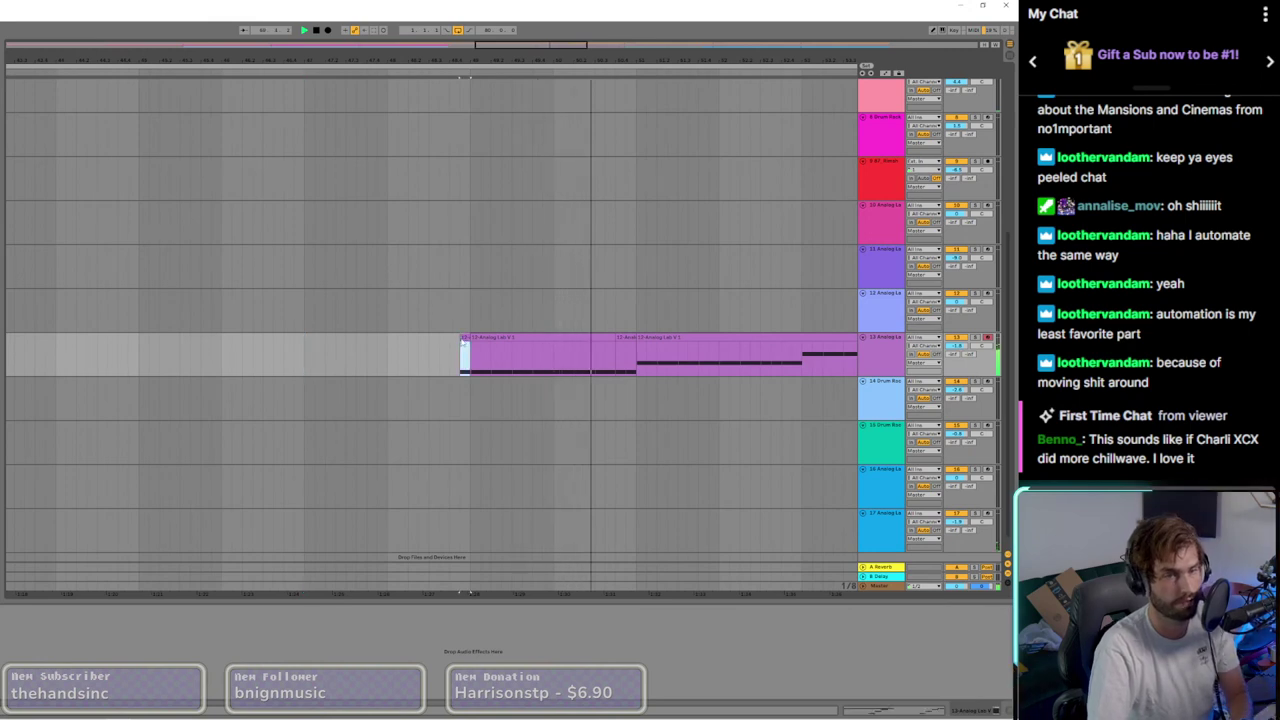
{"action": "scroll", "coordinate": [467, 400], "scroll_direction": "down", "scroll_amount": 5, "text": "ctrl"}
{"action": "scroll", "coordinate": [480, 431], "scroll_direction": "up", "scroll_amount": 3}
{"action": "scroll", "coordinate": [463, 460], "scroll_direction": "down", "scroll_amount": 3}
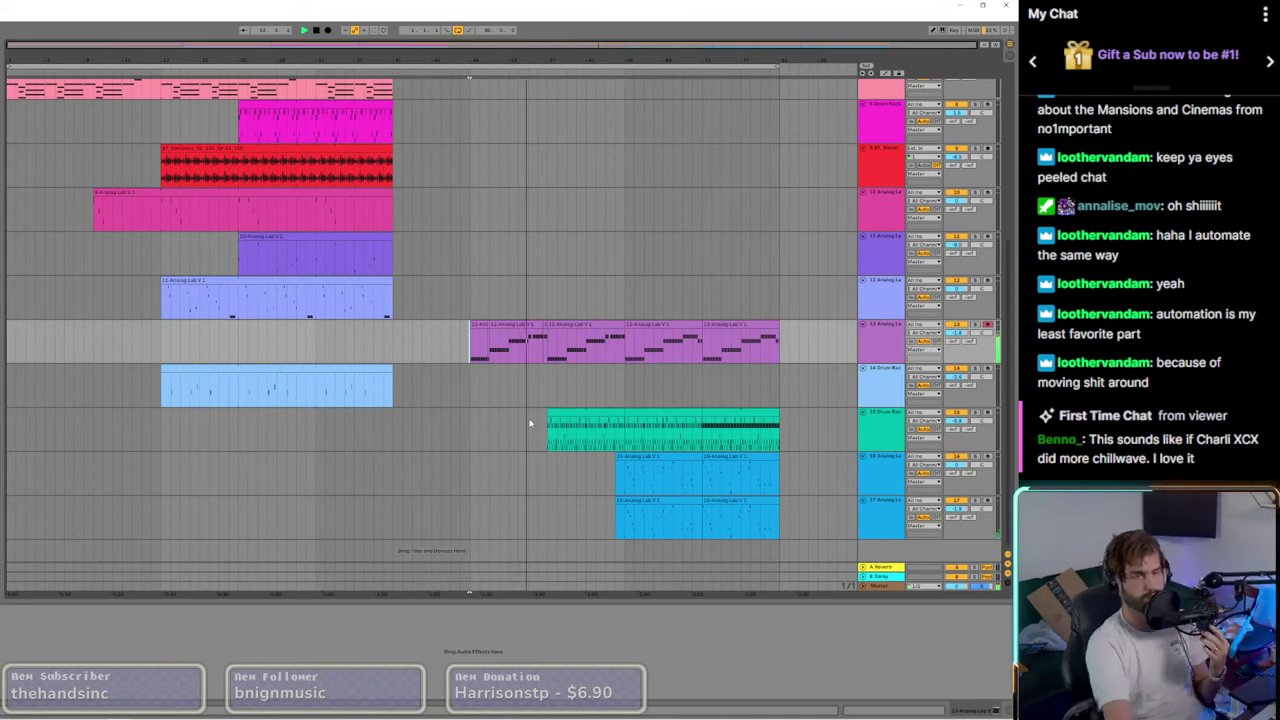
{"action": "left_click", "coordinate": [525, 323]}
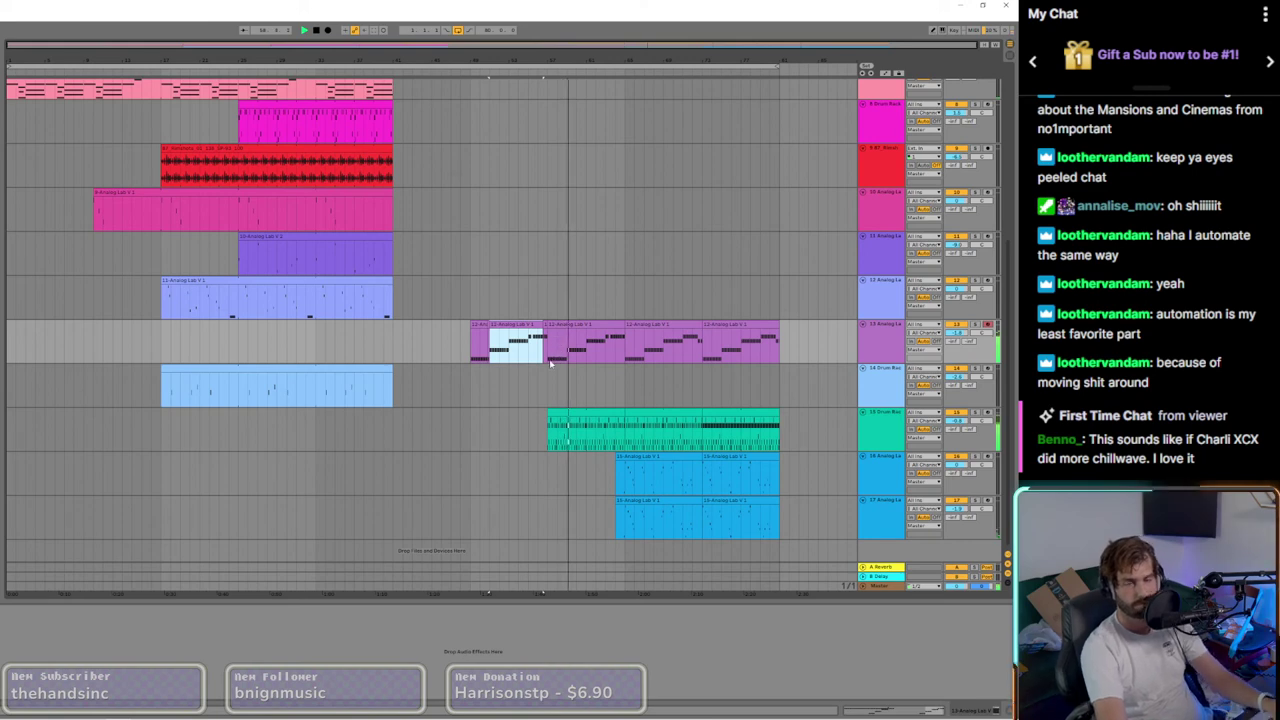
{"action": "scroll", "coordinate": [586, 352], "scroll_direction": "up", "scroll_amount": 4}
{"action": "scroll", "coordinate": [595, 390], "scroll_direction": "down", "scroll_amount": 4}
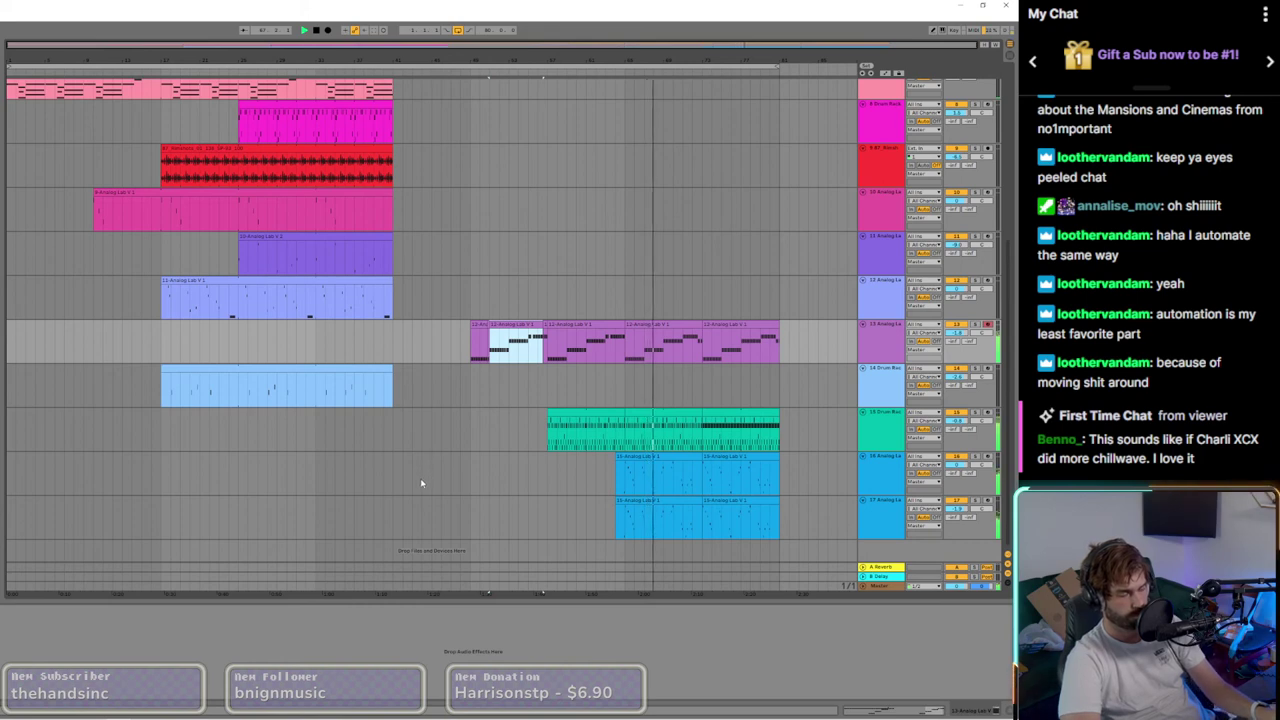
{"action": "scroll", "coordinate": [477, 418], "scroll_direction": "up", "scroll_amount": 8}
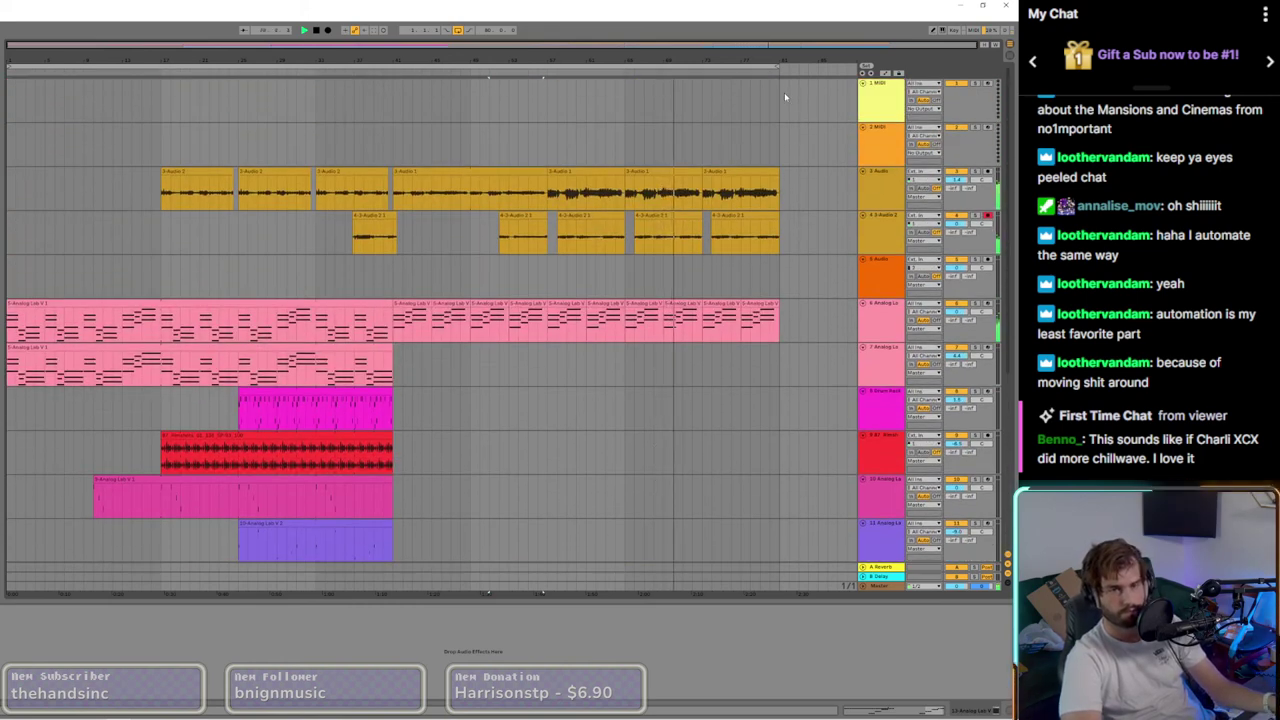
{"action": "scroll", "coordinate": [734, 392], "scroll_direction": "down", "scroll_amount": 7}
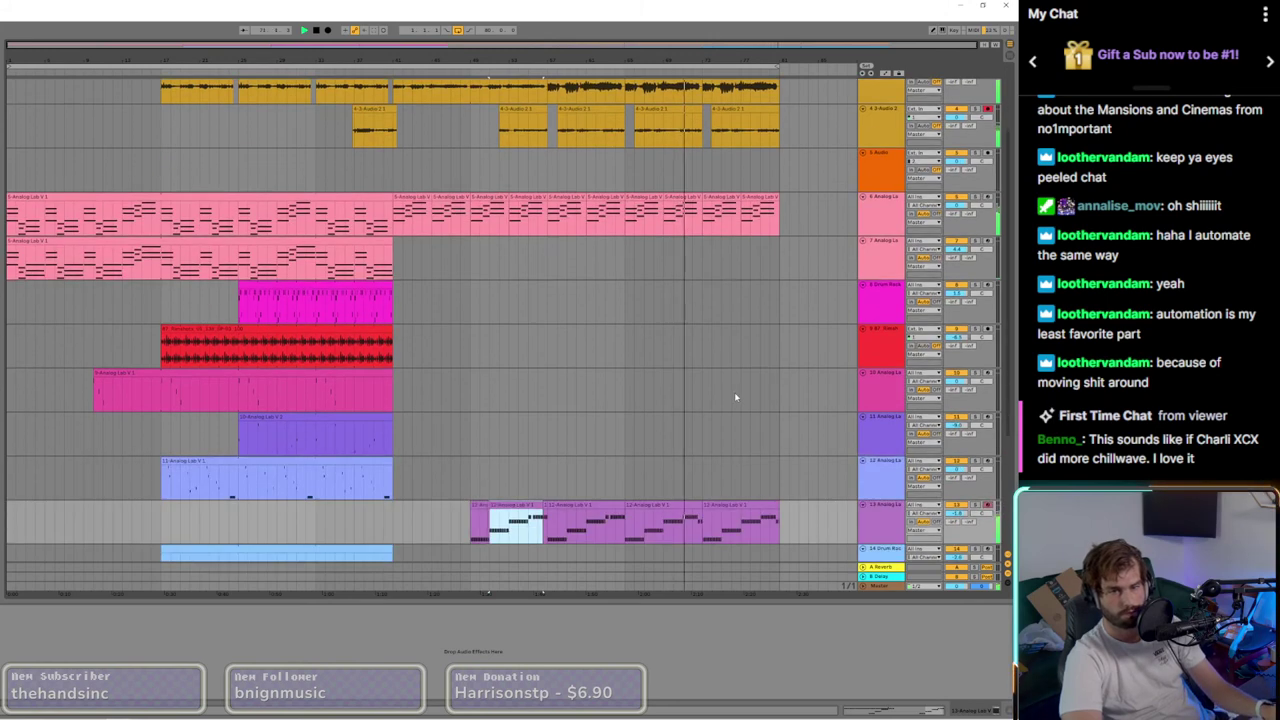
Step: Duplicate the last clips of the 16-Analog Lab and 17-Analog Lab tracks twice and move the loop end to the end of the copies
{"action": "left_click", "coordinate": [740, 501]}
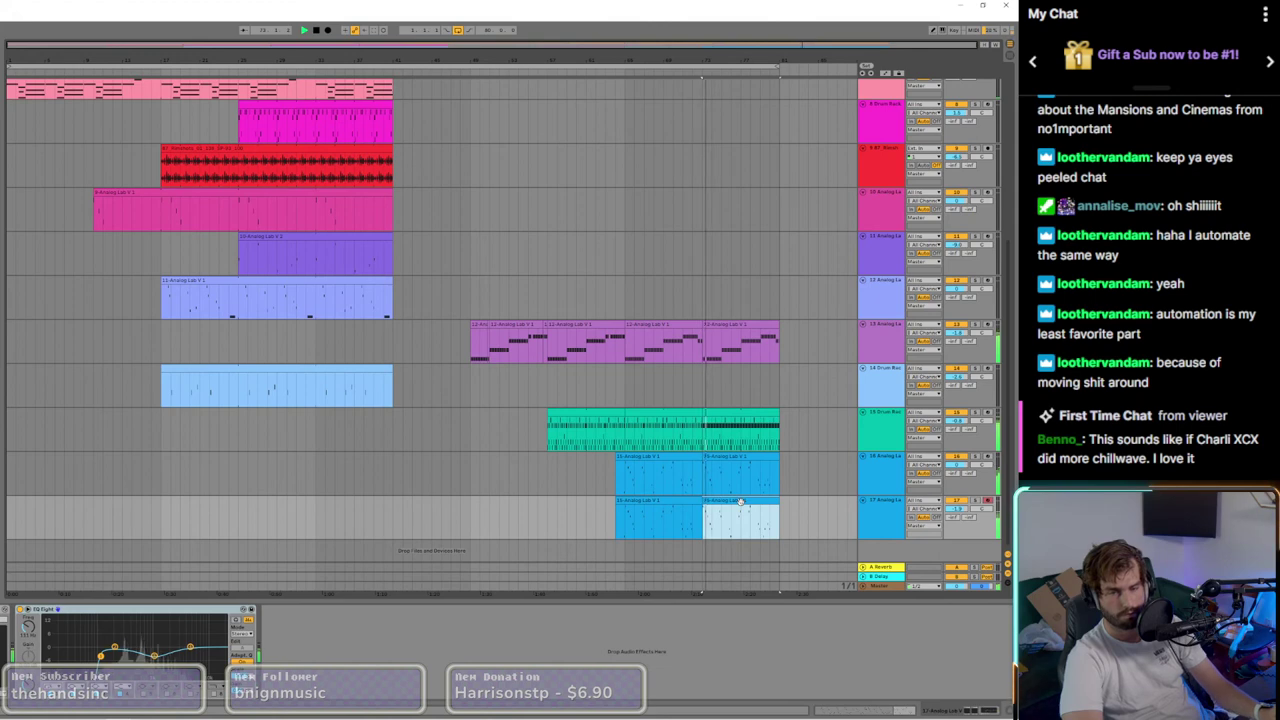
{"action": "left_click_drag", "start_coordinate": [740, 501], "coordinate": [815, 512]}
{"action": "left_click_drag", "start_coordinate": [762, 462], "coordinate": [838, 478]}
{"action": "key", "text": "minus"}
{"action": "left_click", "coordinate": [717, 478]}
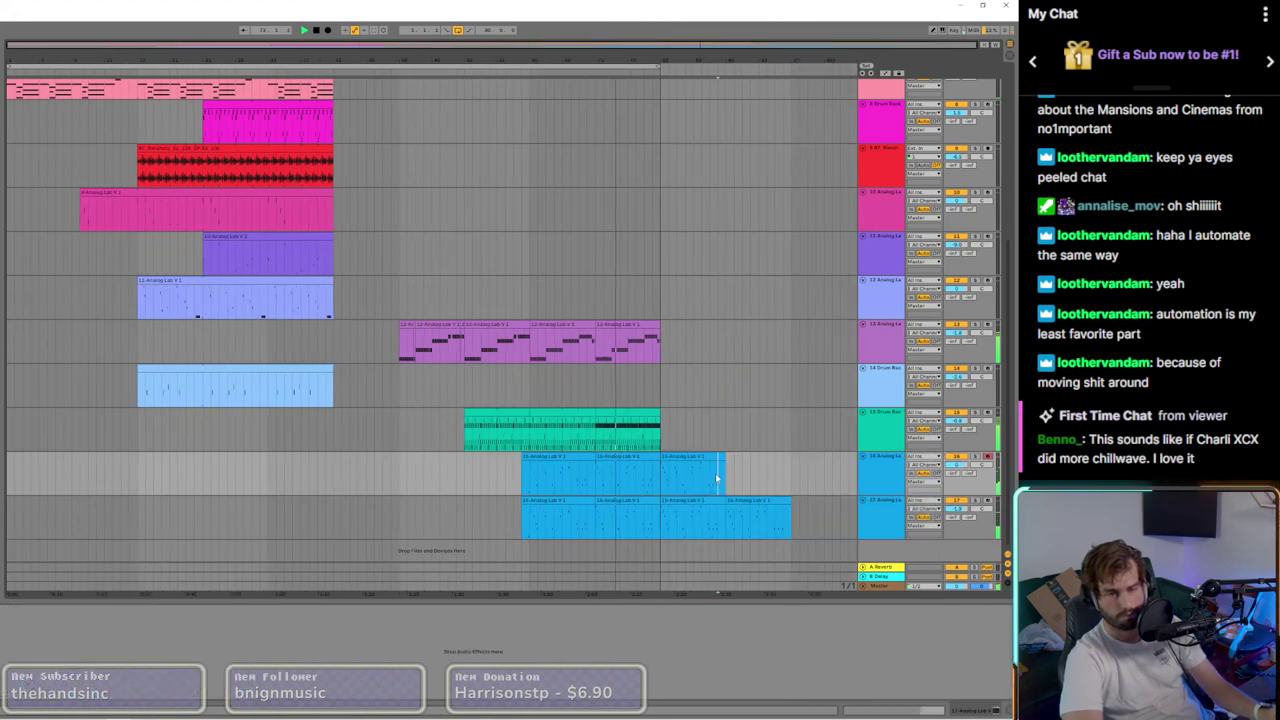
{"action": "left_click_drag", "start_coordinate": [709, 460], "coordinate": [778, 470]}
{"action": "scroll", "coordinate": [691, 376], "scroll_direction": "up", "scroll_amount": 5}
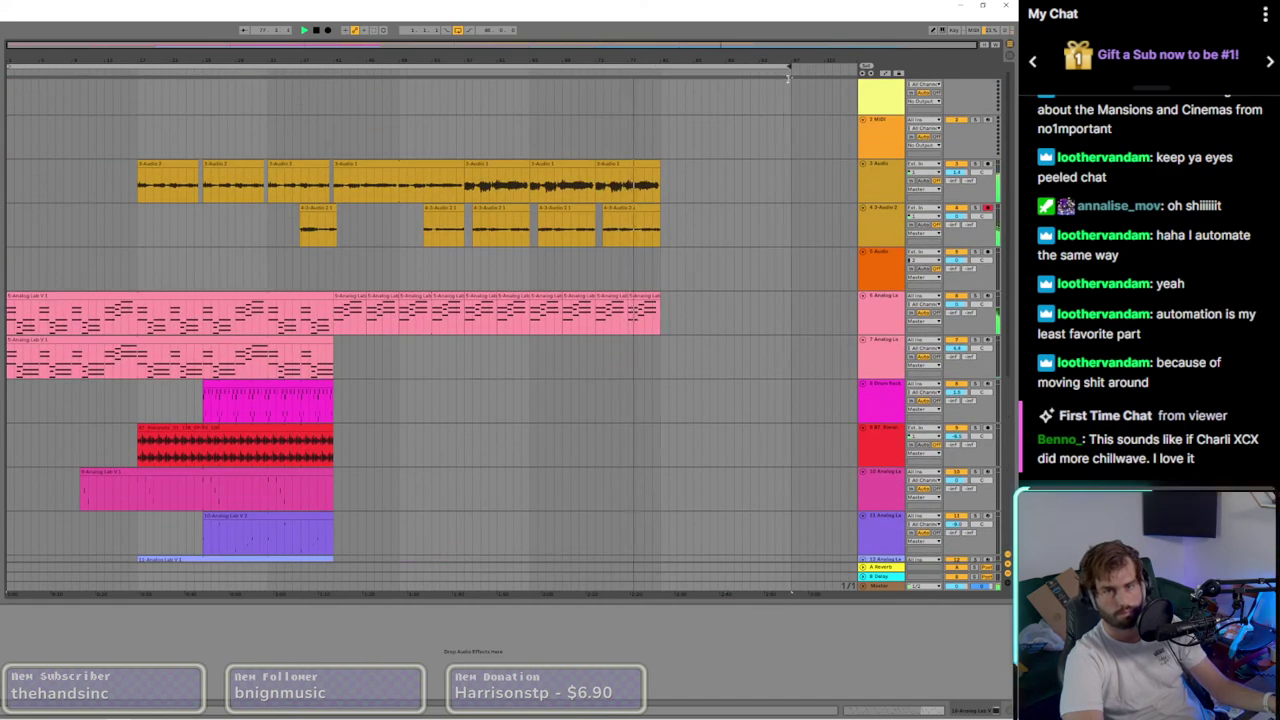
{"action": "scroll", "coordinate": [686, 417], "scroll_direction": "down", "scroll_amount": 5}
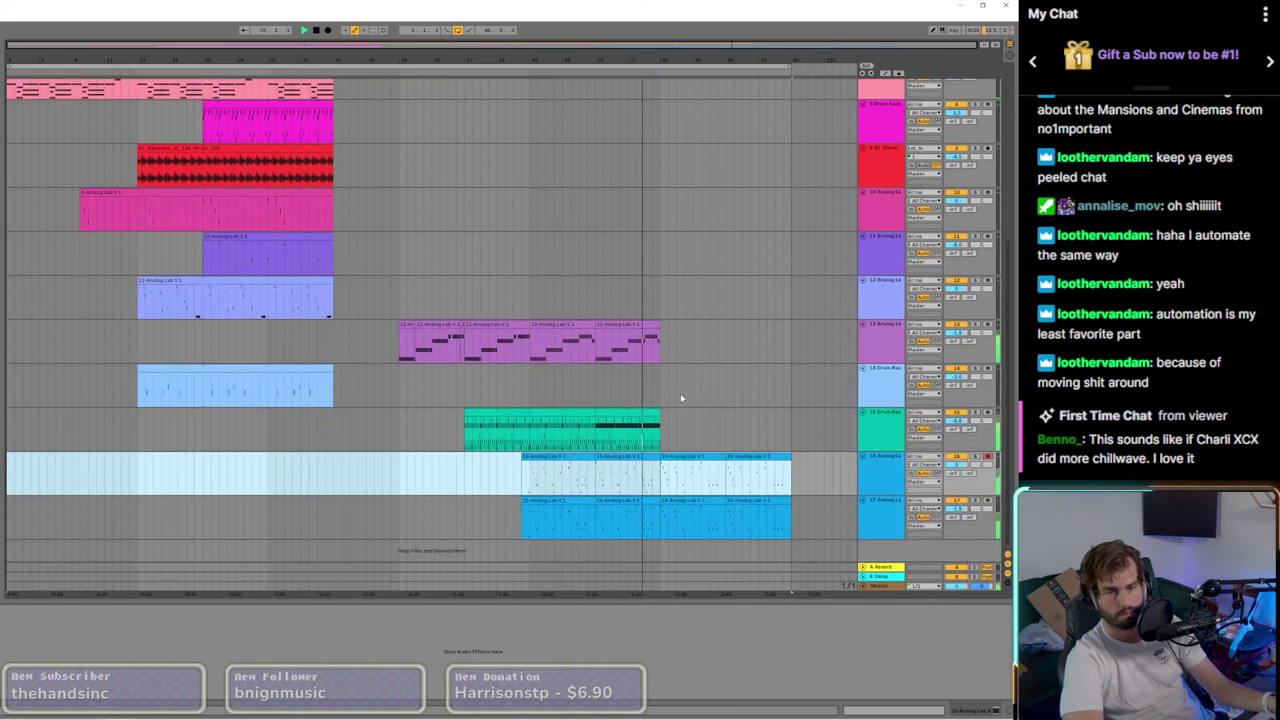
Step: Split the red 9-BT audio loop into shorter sections and try to copy the first one to the end of the song
{"action": "scroll", "coordinate": [363, 229], "scroll_direction": "up", "scroll_amount": 2}
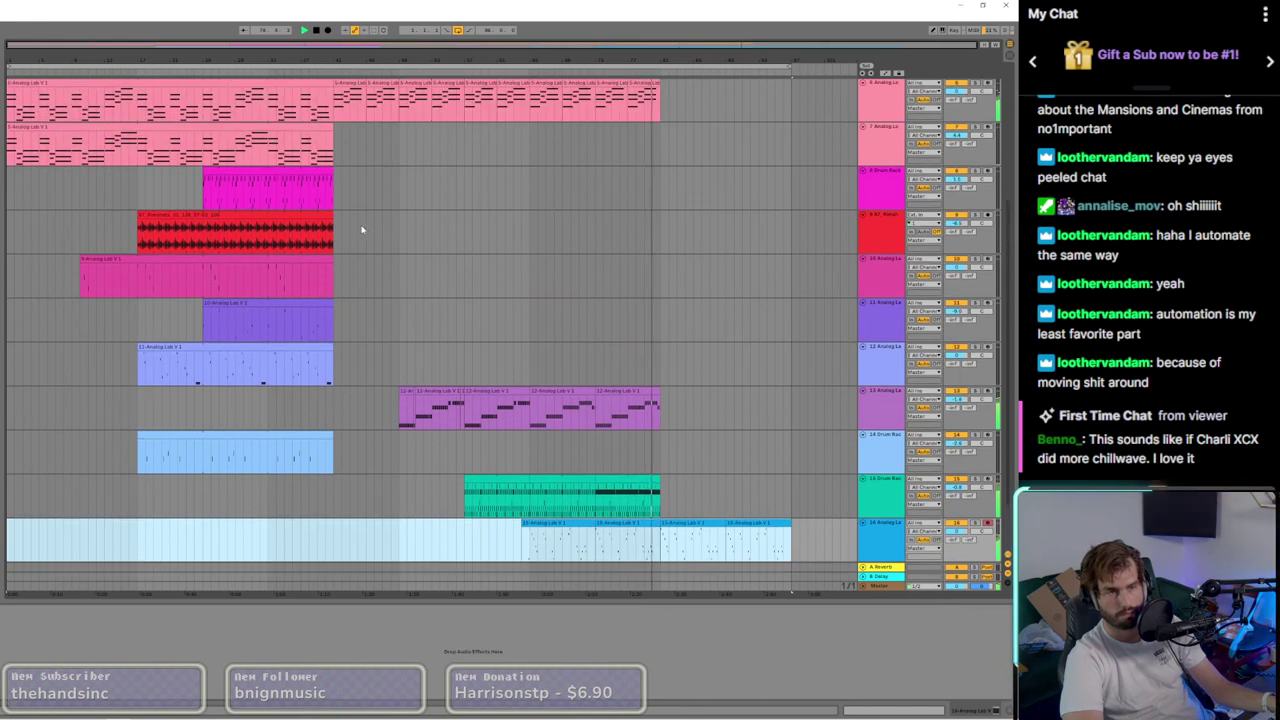
{"action": "left_click", "coordinate": [309, 214]}
{"action": "left_click", "coordinate": [208, 248]}
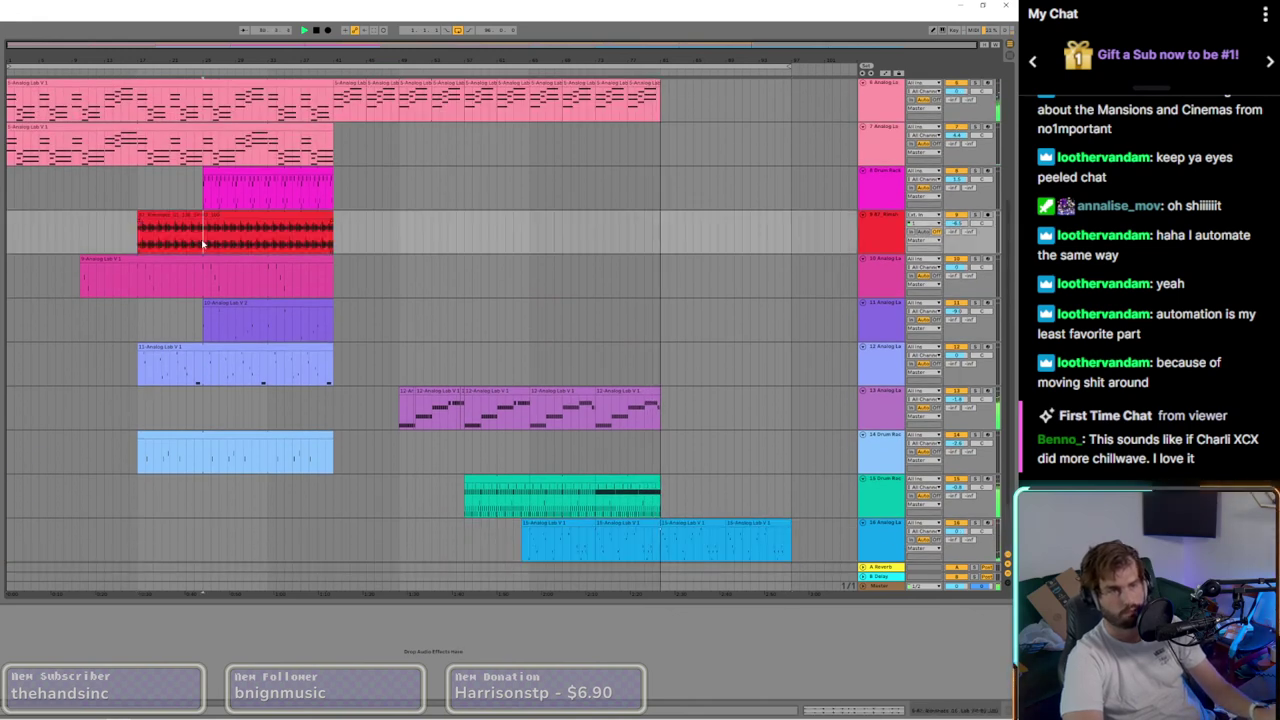
{"action": "left_click", "coordinate": [170, 215]}
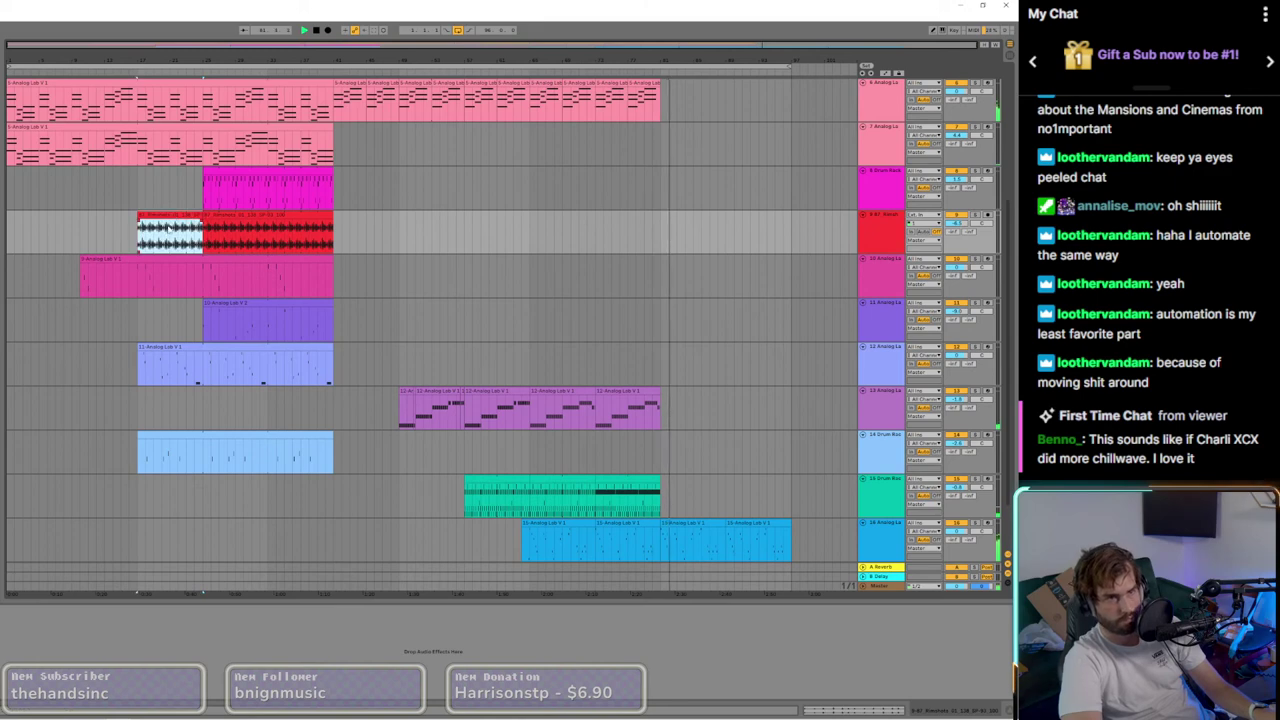
{"action": "left_click", "coordinate": [186, 236]}
{"action": "key", "text": "ctrl+e"}
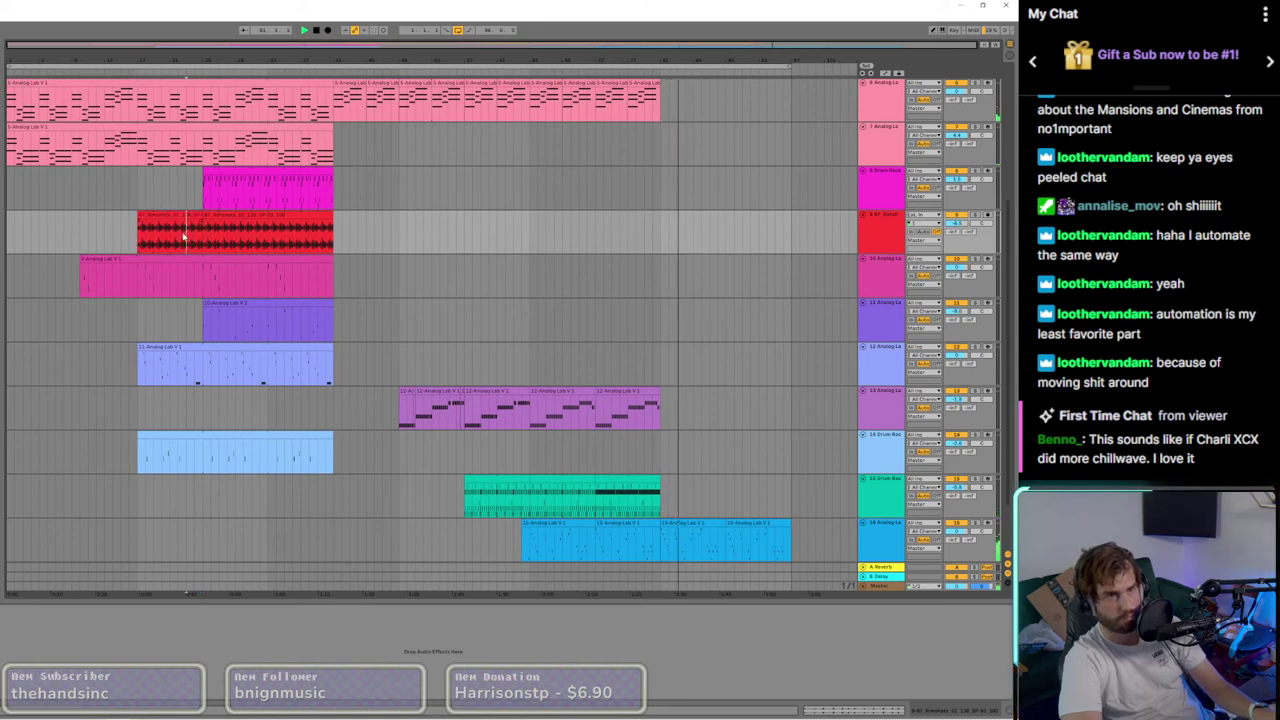
{"action": "left_click_drag", "start_coordinate": [175, 218], "coordinate": [759, 289]}
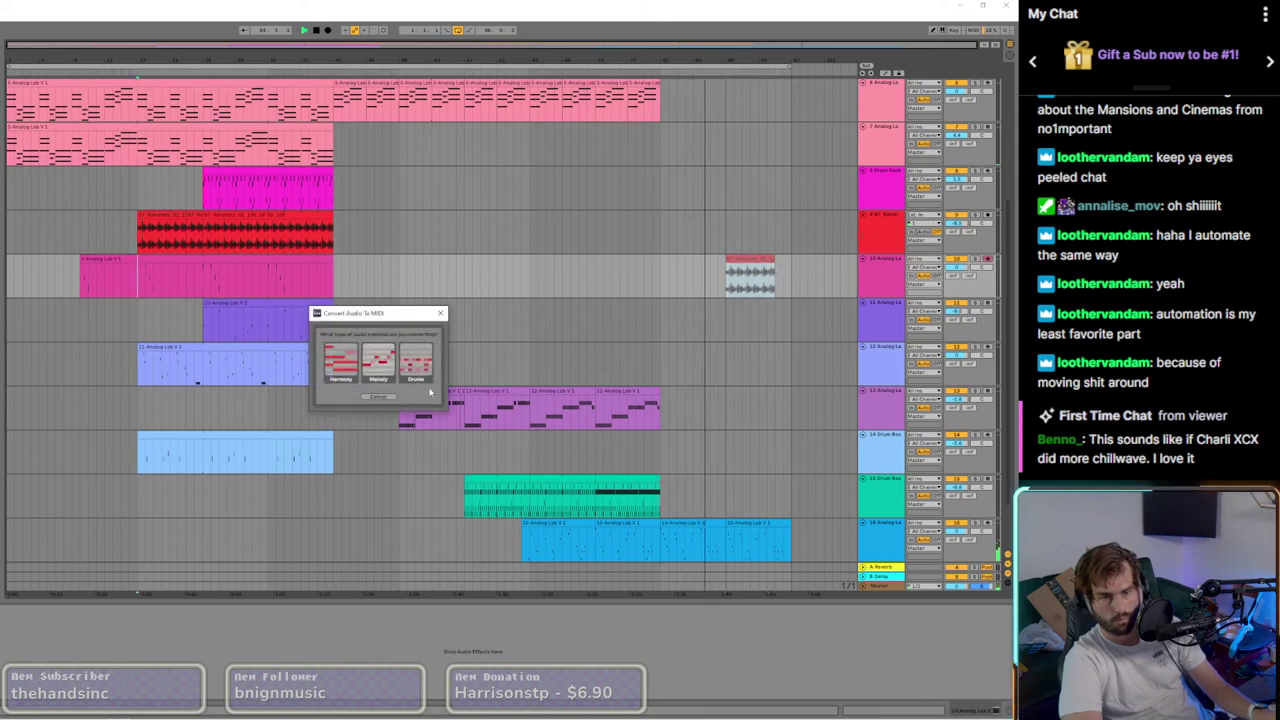
{"action": "left_click", "coordinate": [383, 397]}
Step: Copy the opening of the 9-BT loop into the last section, trim it to the section's end and delete the accompanying 10-Analog Lab copy
{"action": "left_click", "coordinate": [142, 217], "text": "shift"}
{"action": "left_click_drag", "start_coordinate": [150, 216], "coordinate": [800, 213]}
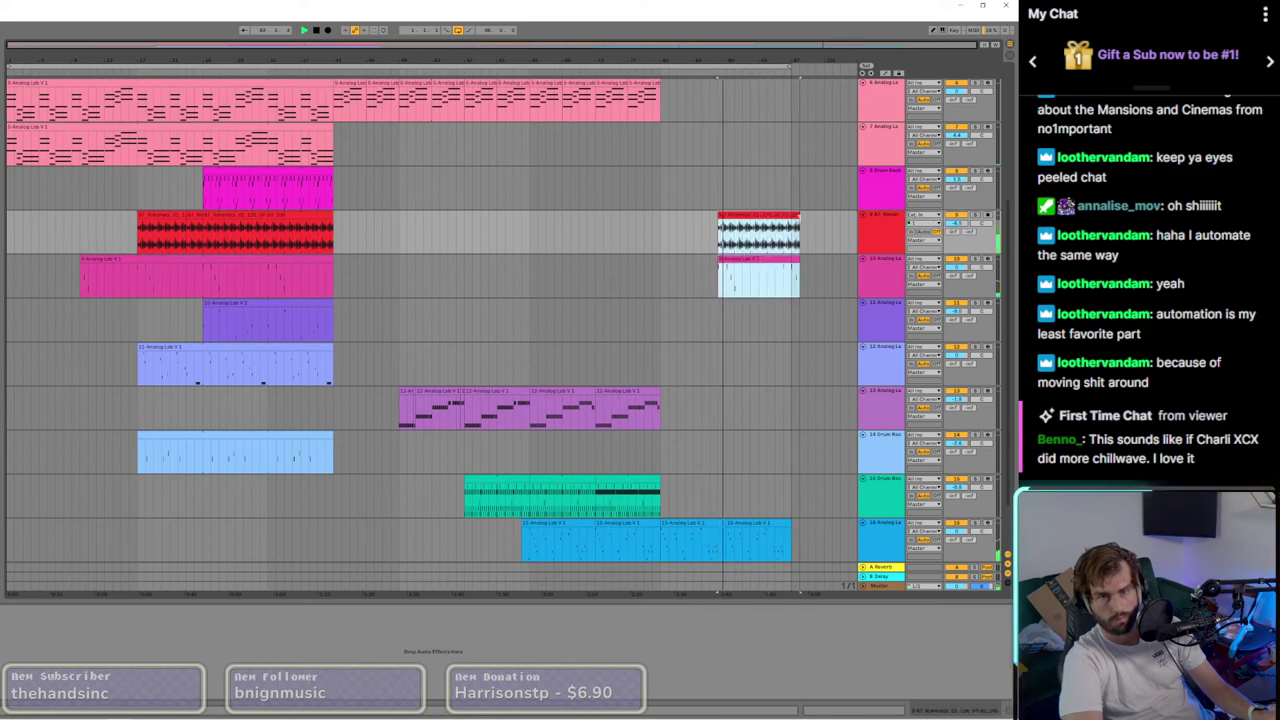
{"action": "left_click", "coordinate": [741, 259]}
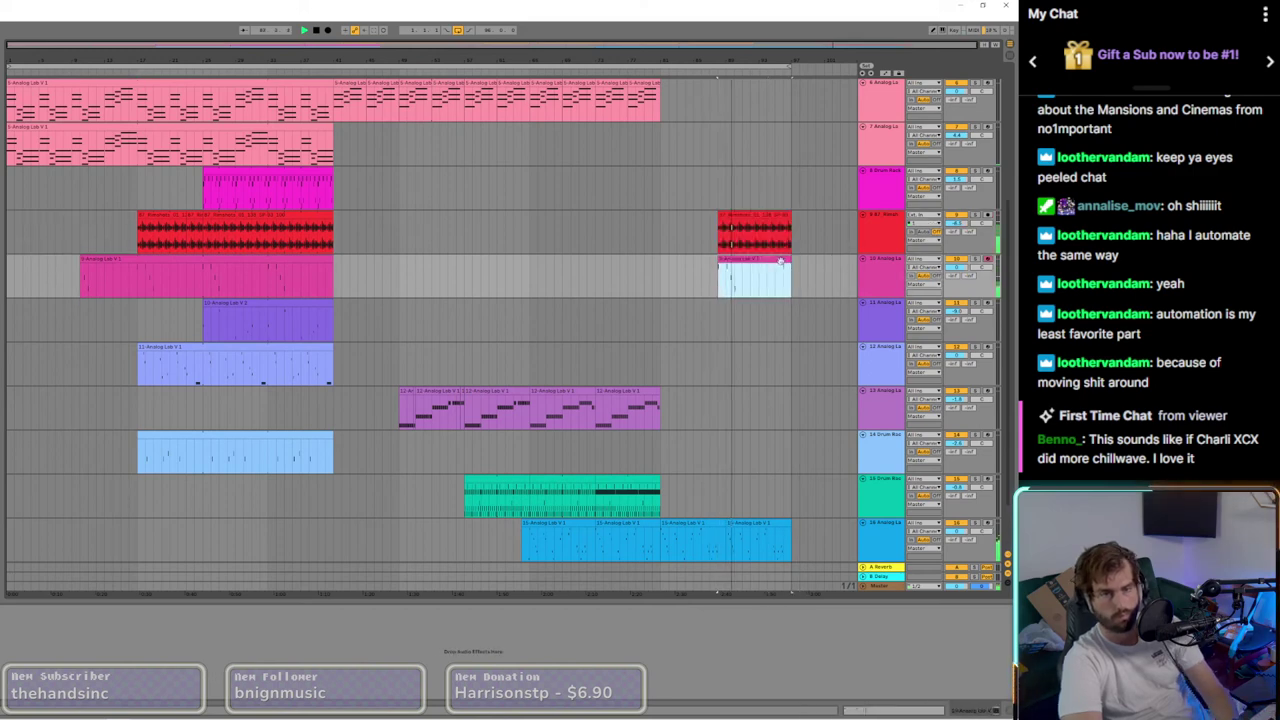
{"action": "key", "text": "Delete"}
Step: Move the red loop copy to the start of the last blue synth clips and trim its end to match theirs
{"action": "scroll", "coordinate": [753, 227], "scroll_direction": "up", "scroll_amount": 3}
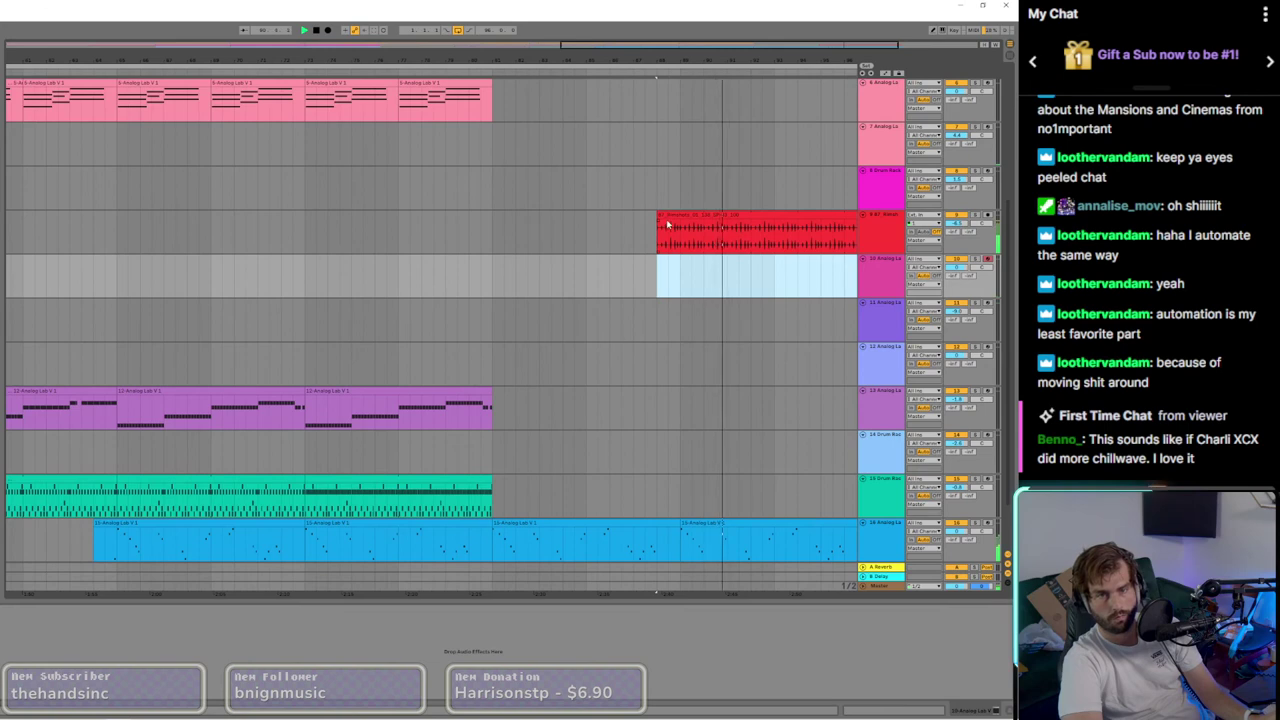
{"action": "left_click_drag", "start_coordinate": [666, 217], "coordinate": [699, 220]}
{"action": "scroll", "coordinate": [700, 224], "scroll_direction": "down", "scroll_amount": 5}
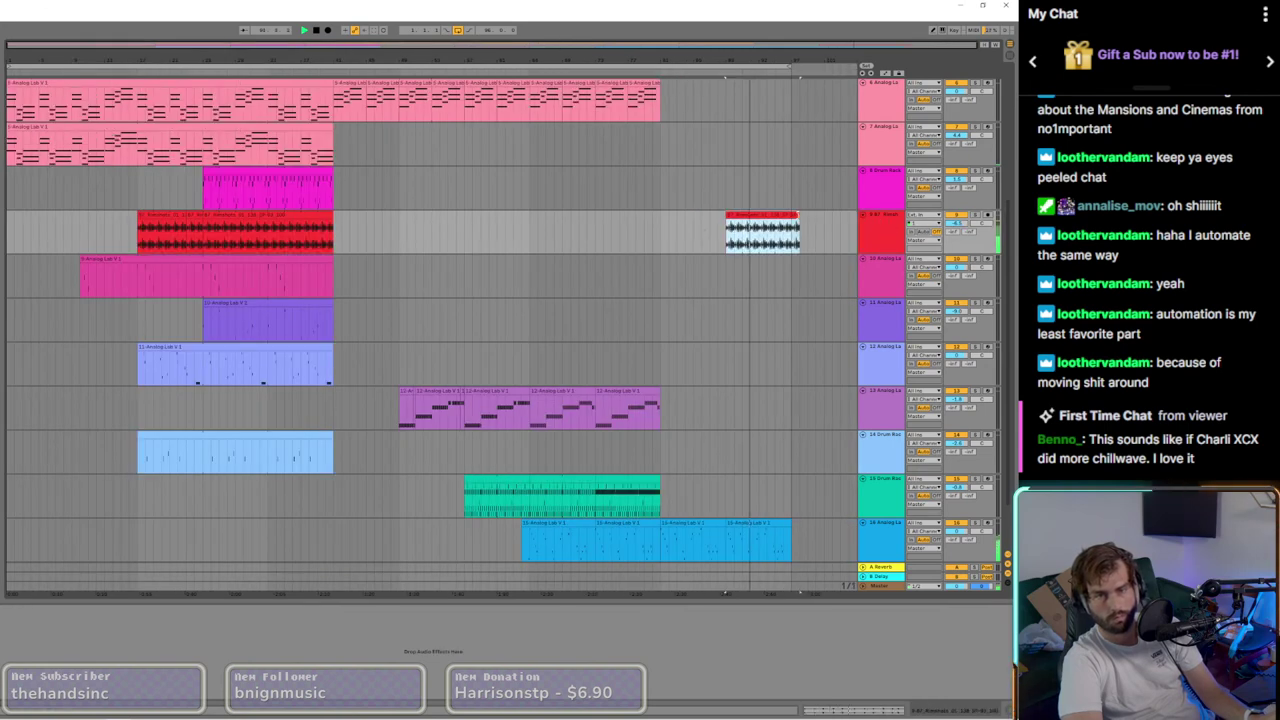
{"action": "left_click_drag", "start_coordinate": [797, 216], "coordinate": [791, 216]}
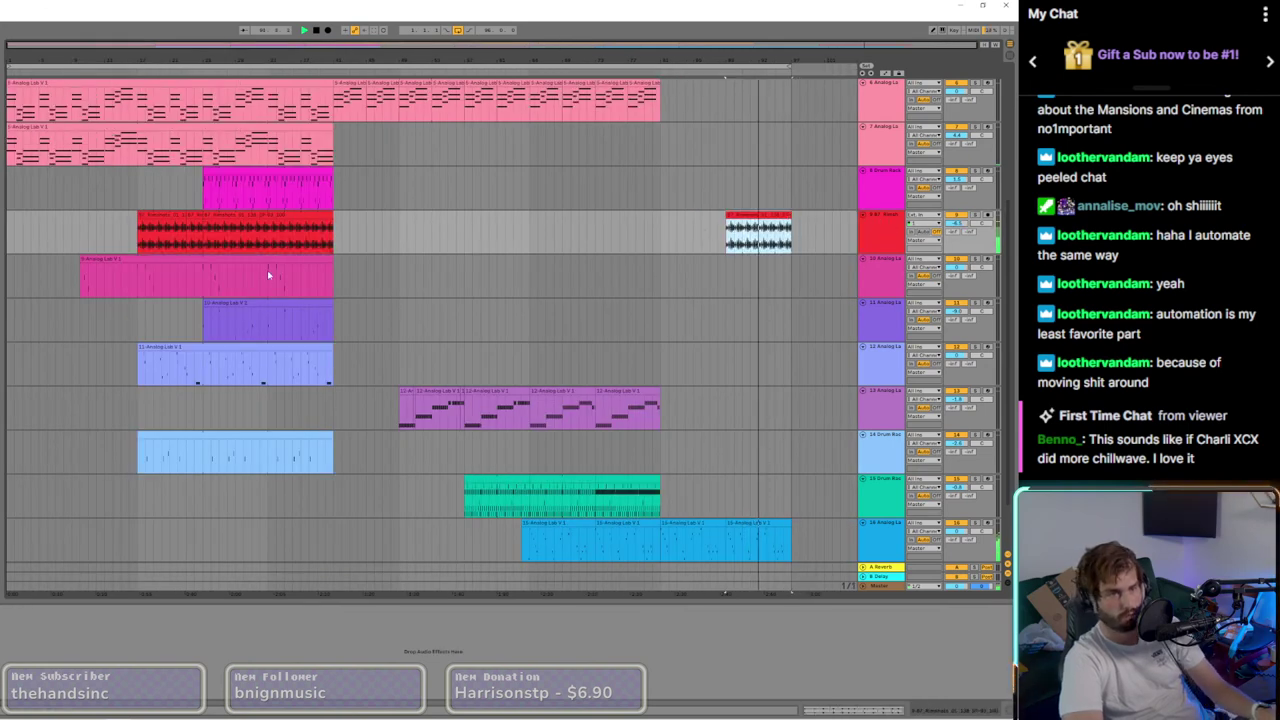
{"action": "left_click", "coordinate": [662, 234]}
{"action": "scroll", "coordinate": [649, 258], "scroll_direction": "down", "scroll_amount": 2}
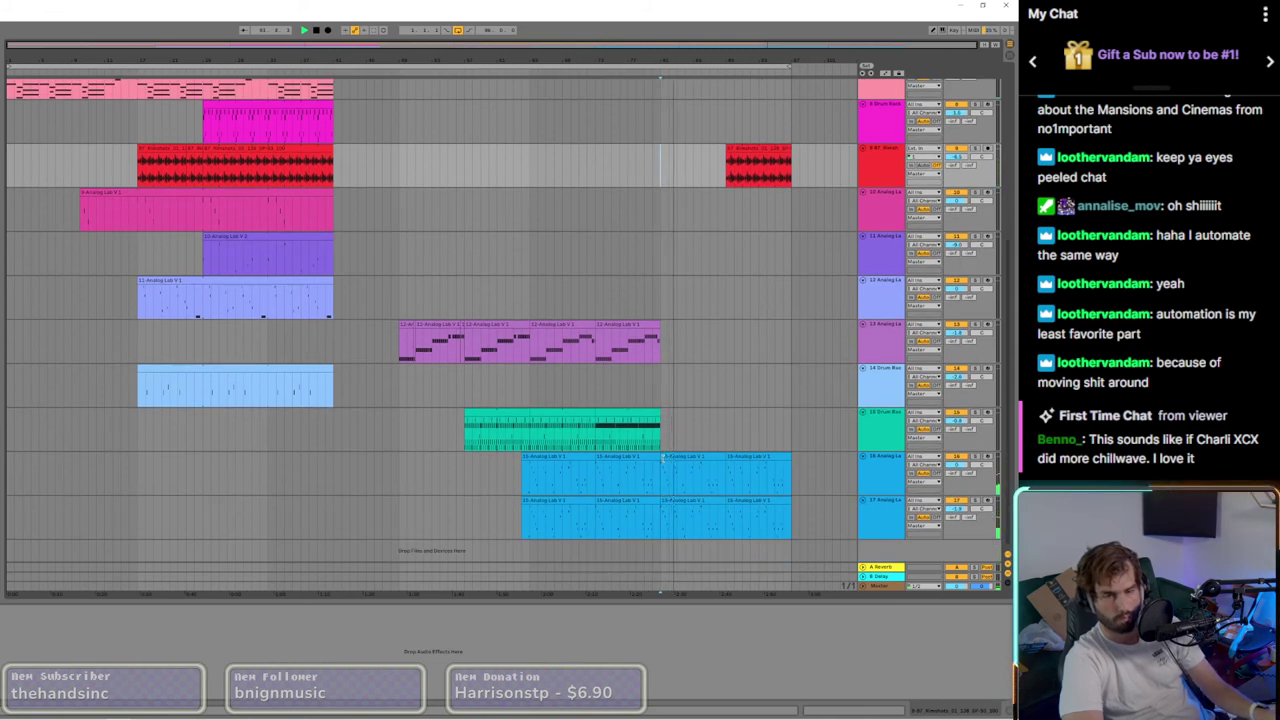
Step: Delete the two closing-section copies on both the 16-Analog Lab and 17-Analog Lab tracks
{"action": "left_click", "coordinate": [705, 505]}
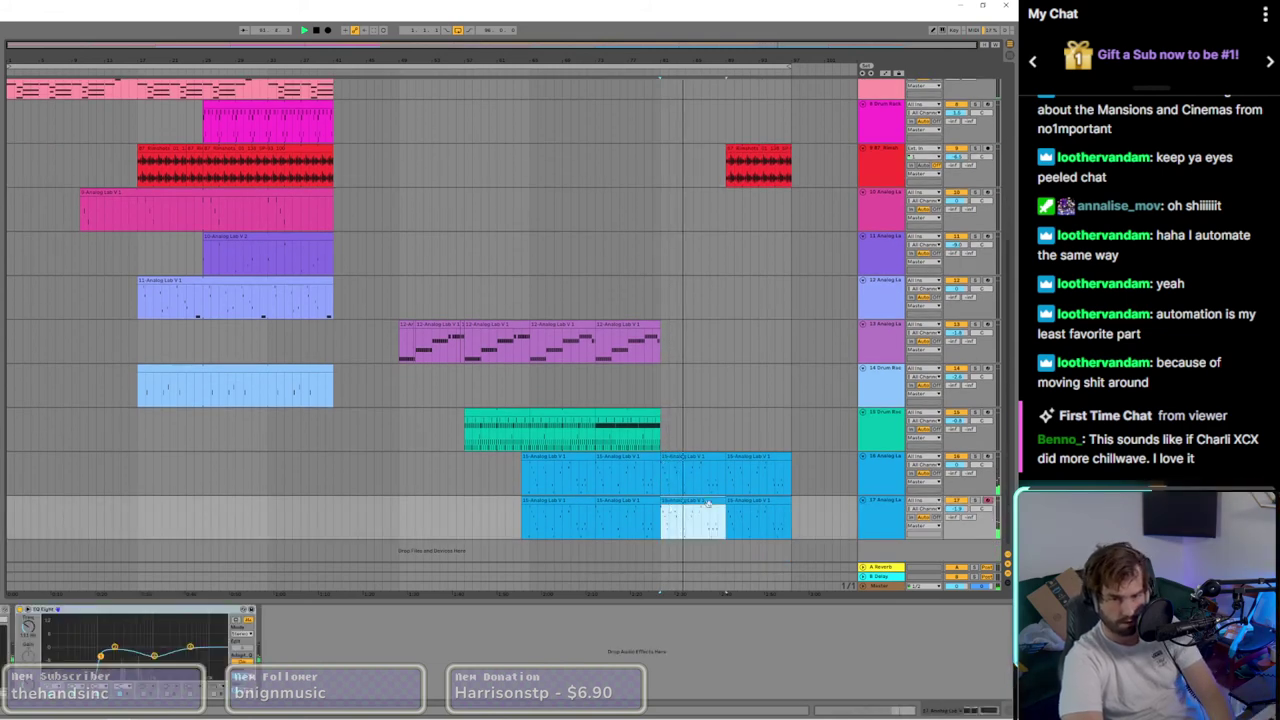
{"action": "key", "text": "Delete"}
{"action": "left_click", "coordinate": [750, 503]}
{"action": "key", "text": "Delete"}
{"action": "left_click", "coordinate": [700, 459]}
{"action": "key", "text": "Delete"}
{"action": "left_click", "coordinate": [750, 459]}
{"action": "key", "text": "Delete"}
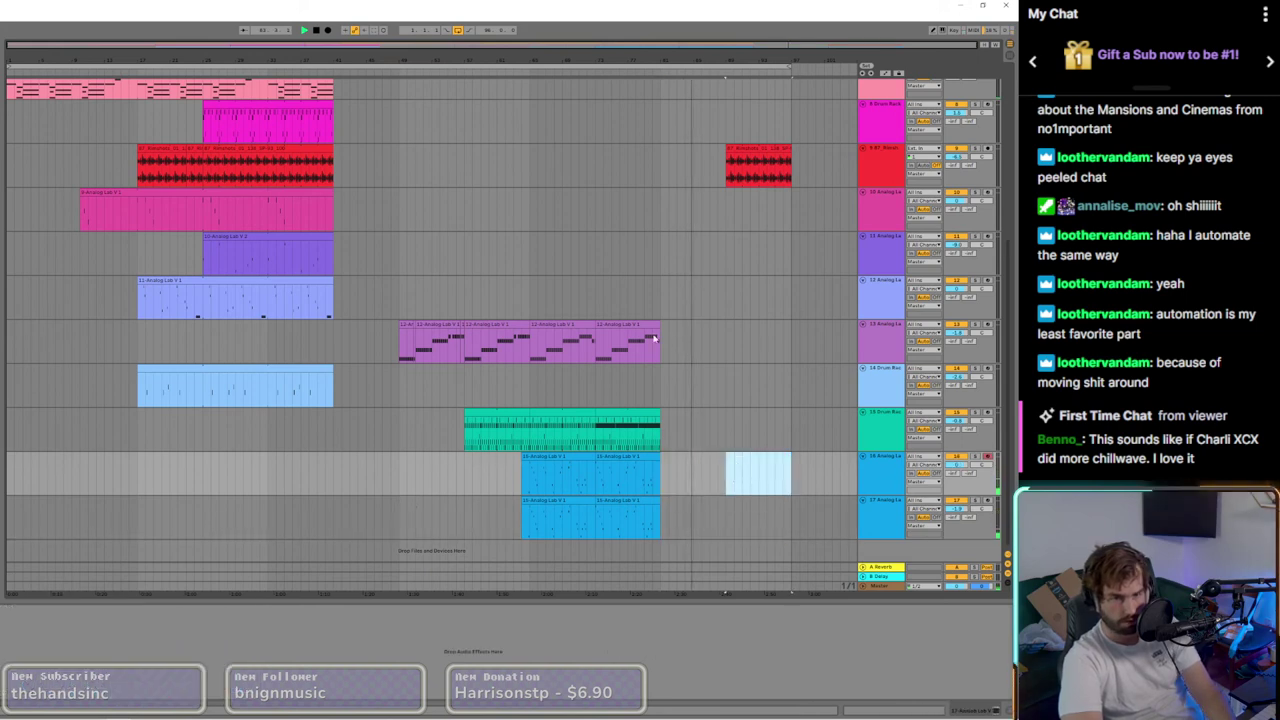
Step: Duplicate the 6-Analog Lab track with all its clips
{"action": "scroll", "coordinate": [655, 340], "scroll_direction": "up", "scroll_amount": 6}
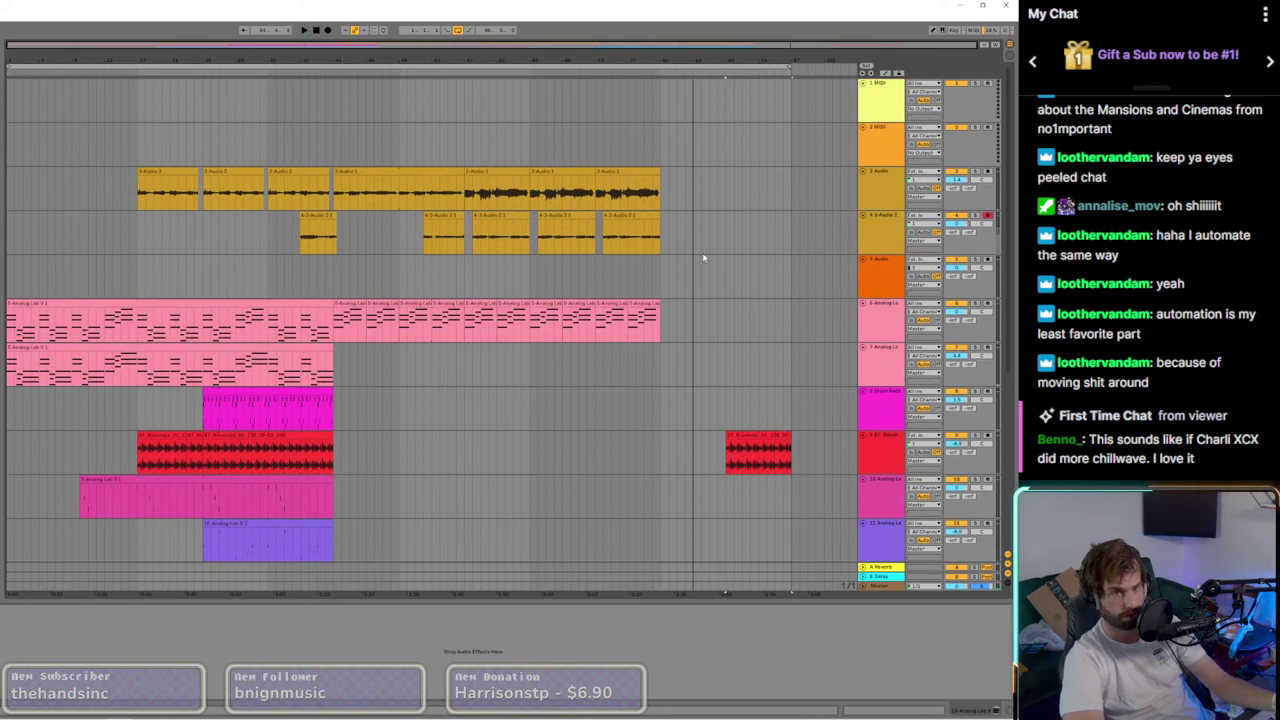
{"action": "left_click", "coordinate": [884, 317]}
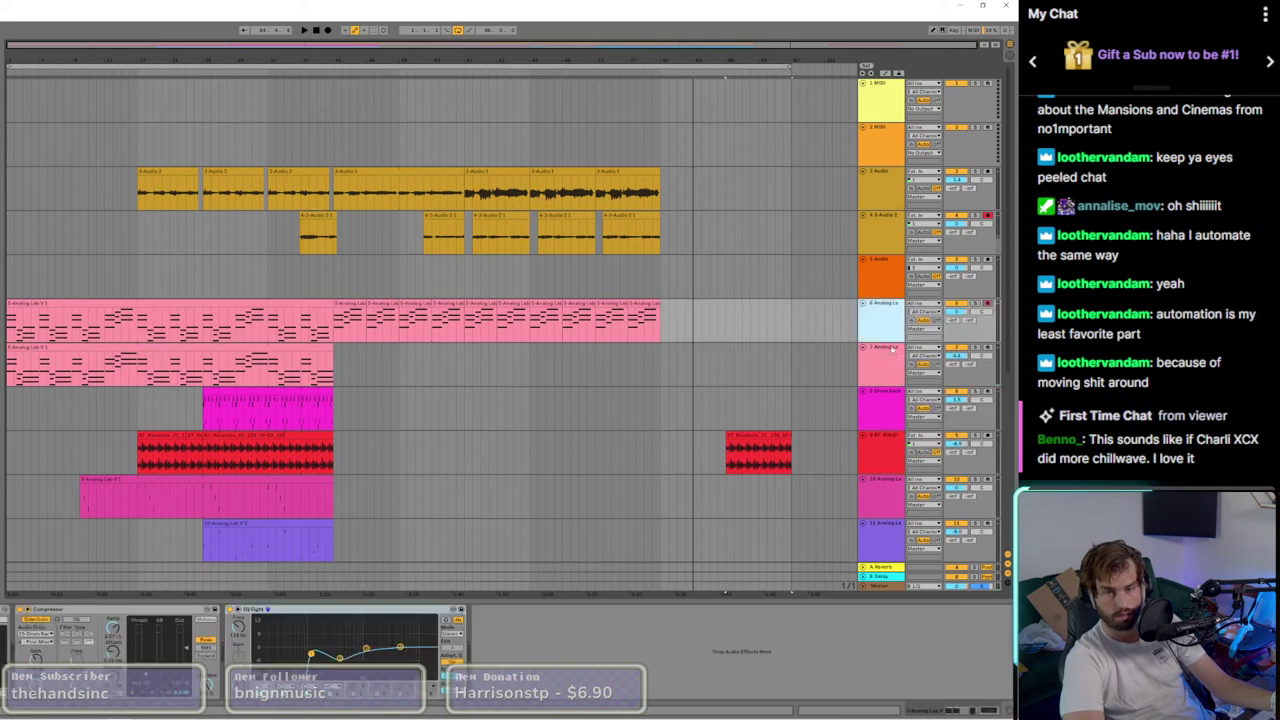
{"action": "right_click", "coordinate": [885, 318]}
{"action": "left_click", "coordinate": [902, 339]}
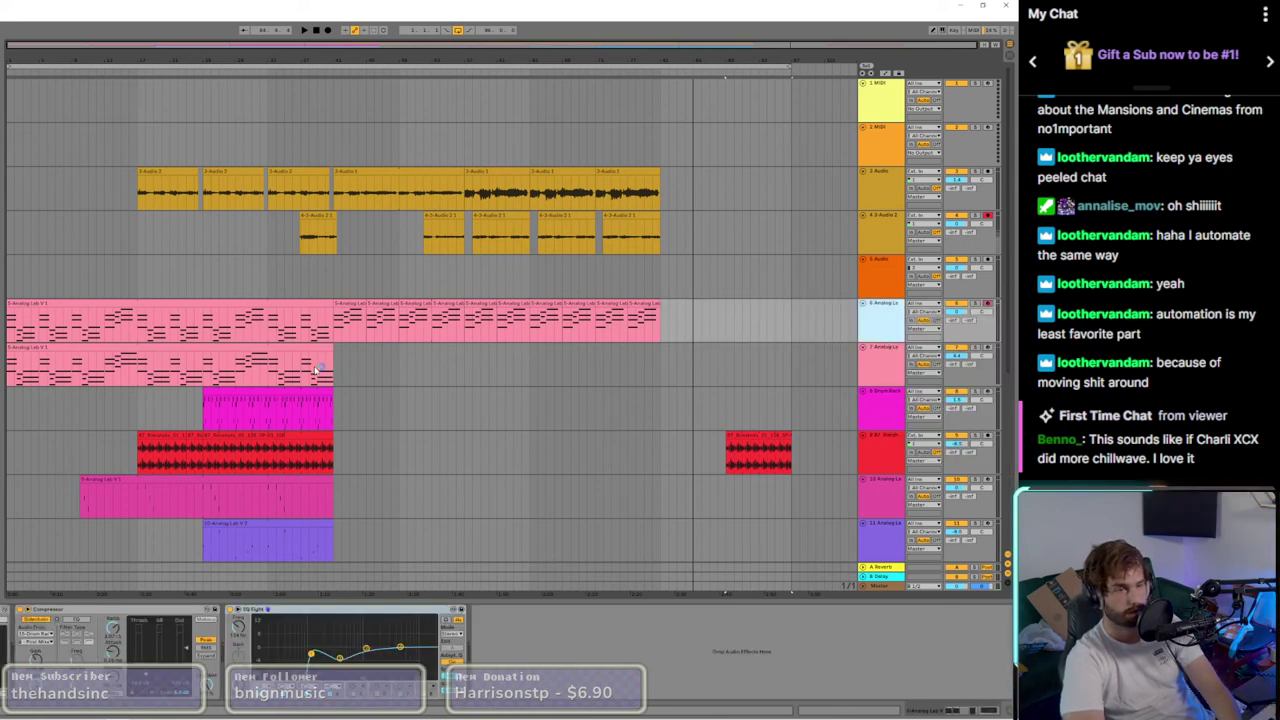
{"action": "key", "text": "ctrl+d"}
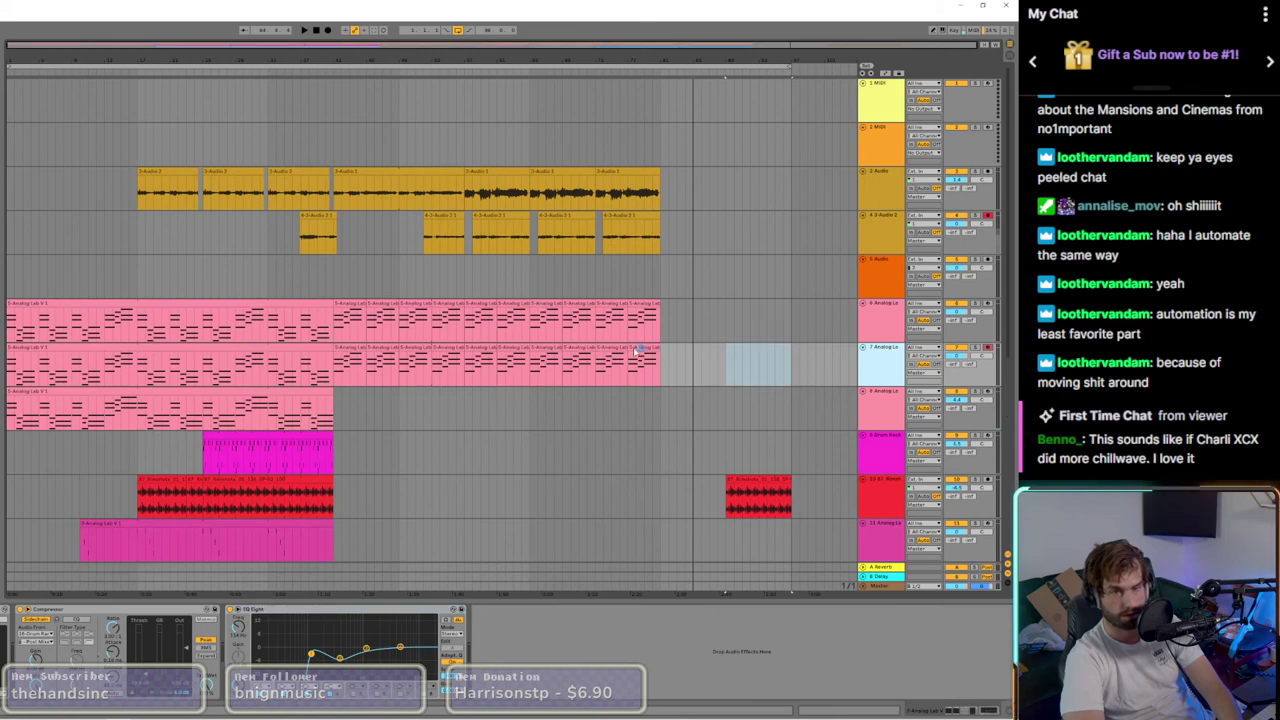
Step: Copy the duplicated track's last two clips twice to fill the closing section, and move the loop start to that section's beginning
{"action": "left_click", "coordinate": [636, 357]}
{"action": "left_click", "coordinate": [617, 348], "text": "shift"}
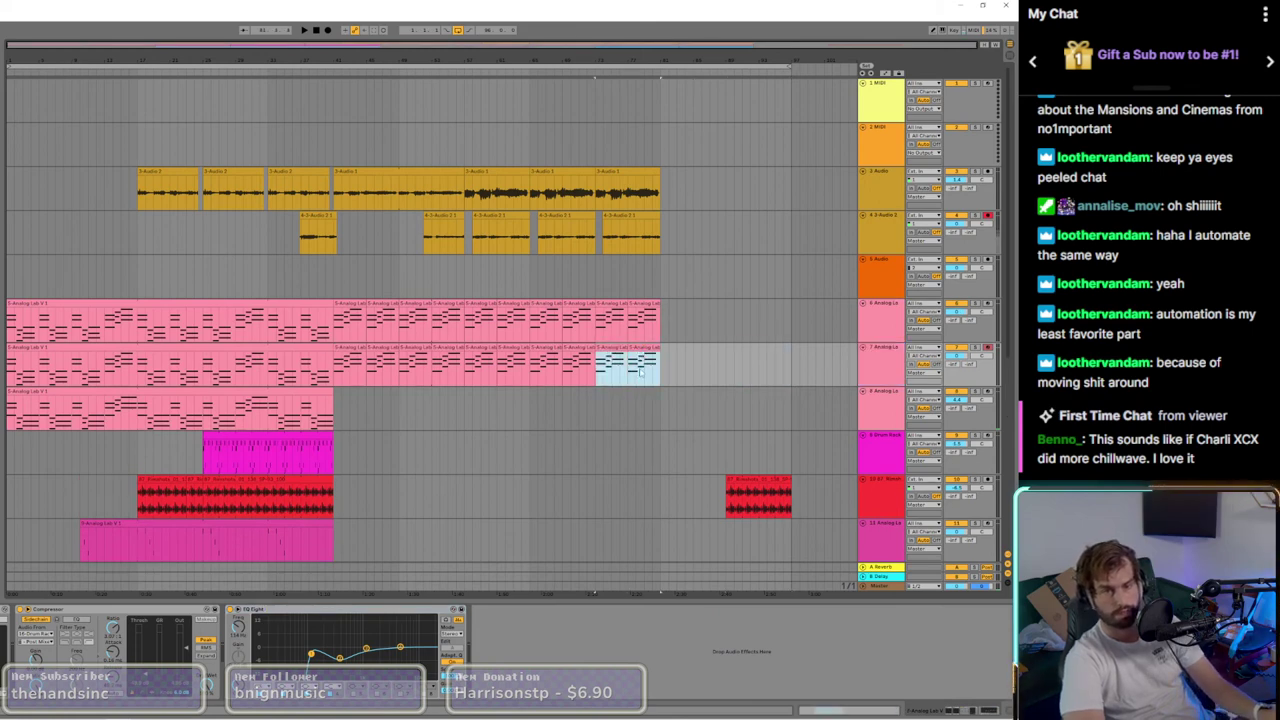
{"action": "left_click_drag", "start_coordinate": [615, 348], "coordinate": [672, 350]}
{"action": "left_click_drag", "start_coordinate": [9, 66], "coordinate": [662, 111]}
{"action": "left_click_drag", "start_coordinate": [629, 389], "coordinate": [334, 368]}
{"action": "left_click", "coordinate": [384, 351]}
Step: Delete every clip before the closing section on the duplicated 7-Analog Lab track
{"action": "left_click", "coordinate": [632, 350]}
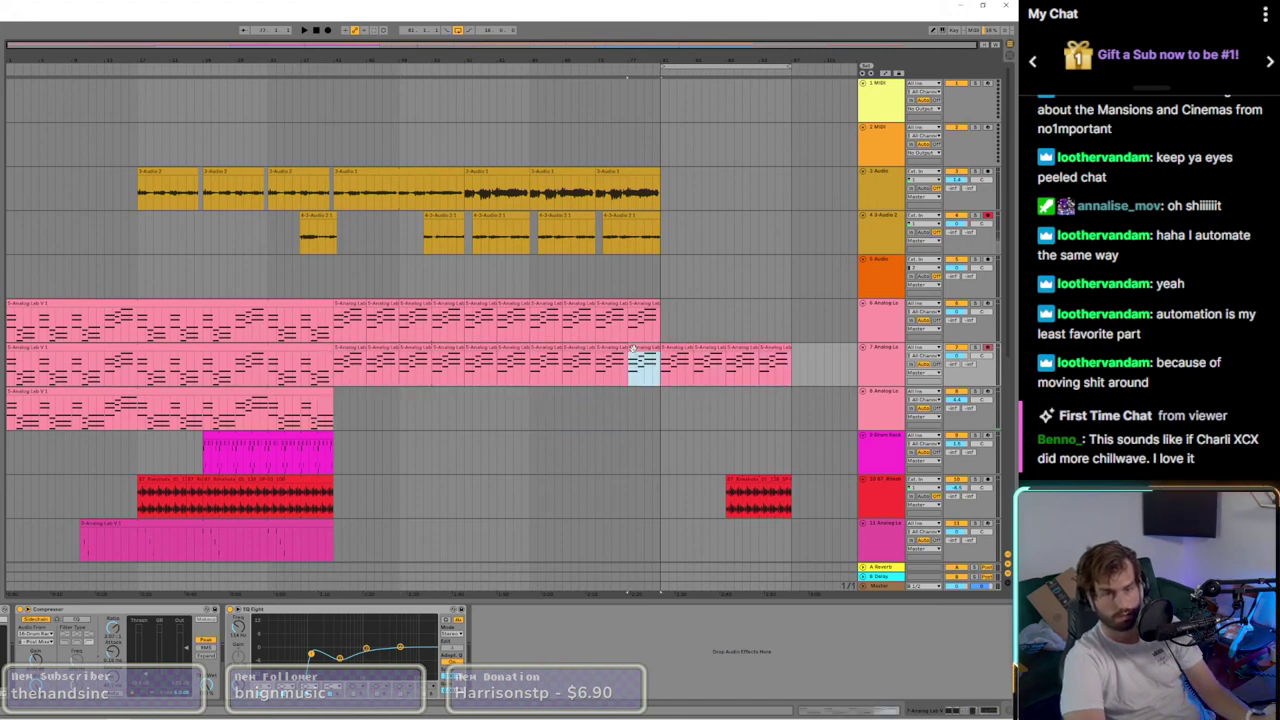
{"action": "left_click", "coordinate": [34, 349], "text": "shift"}
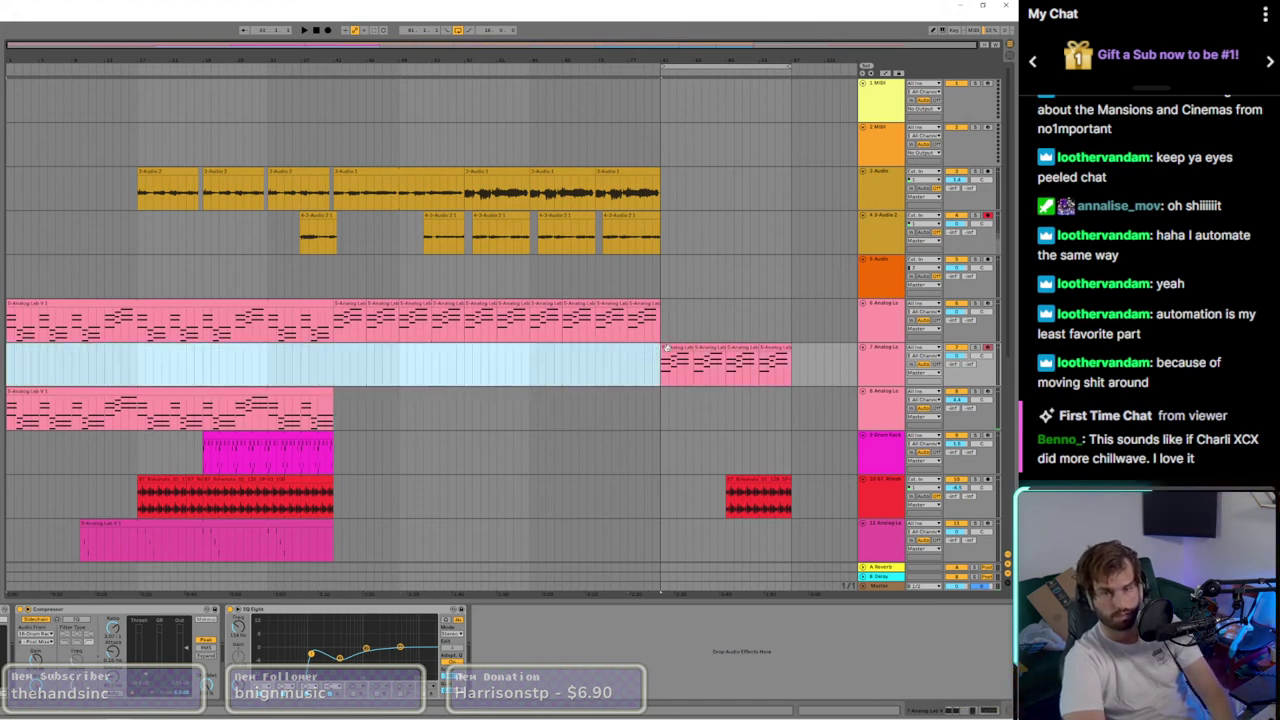
{"action": "key", "text": "Delete"}
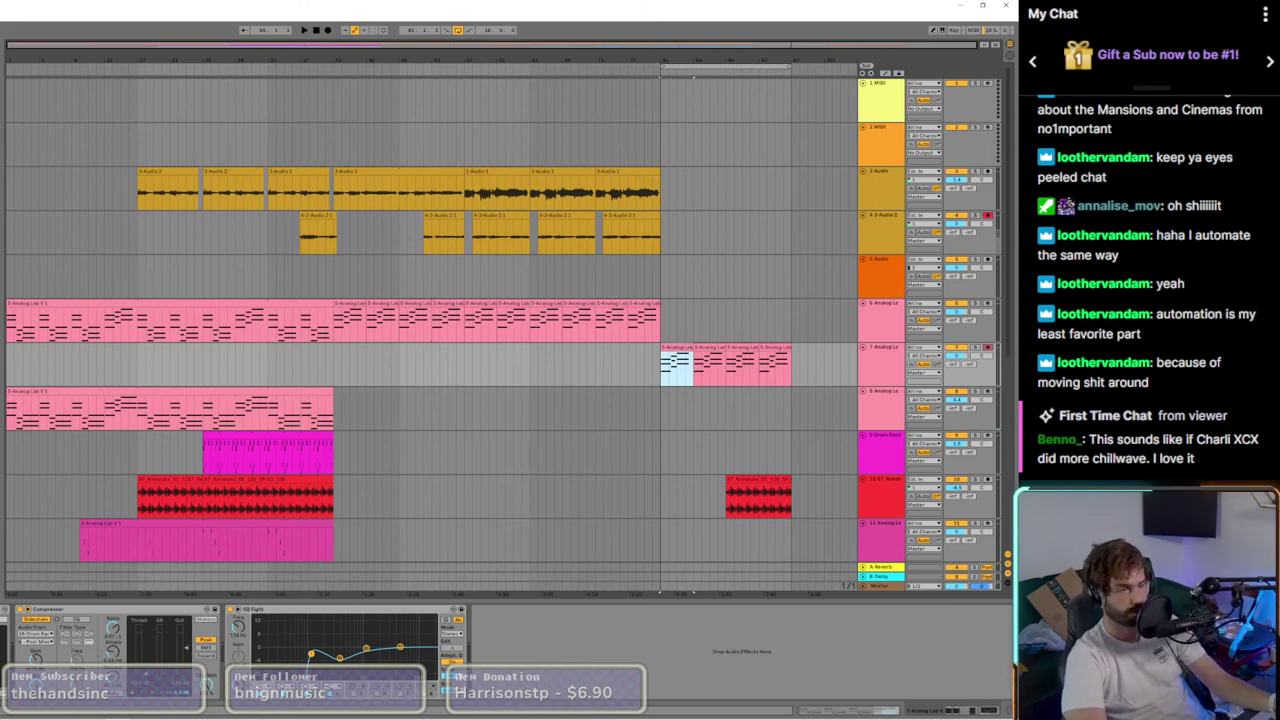
Step: Filter the 7-Analog Lab instrument's presets by the Psytrance genre, load "20 Sounds" and close the plugin window
{"action": "key", "text": "ctrl+alt+p"}
{"action": "key", "text": "ctrl+alt+p"}
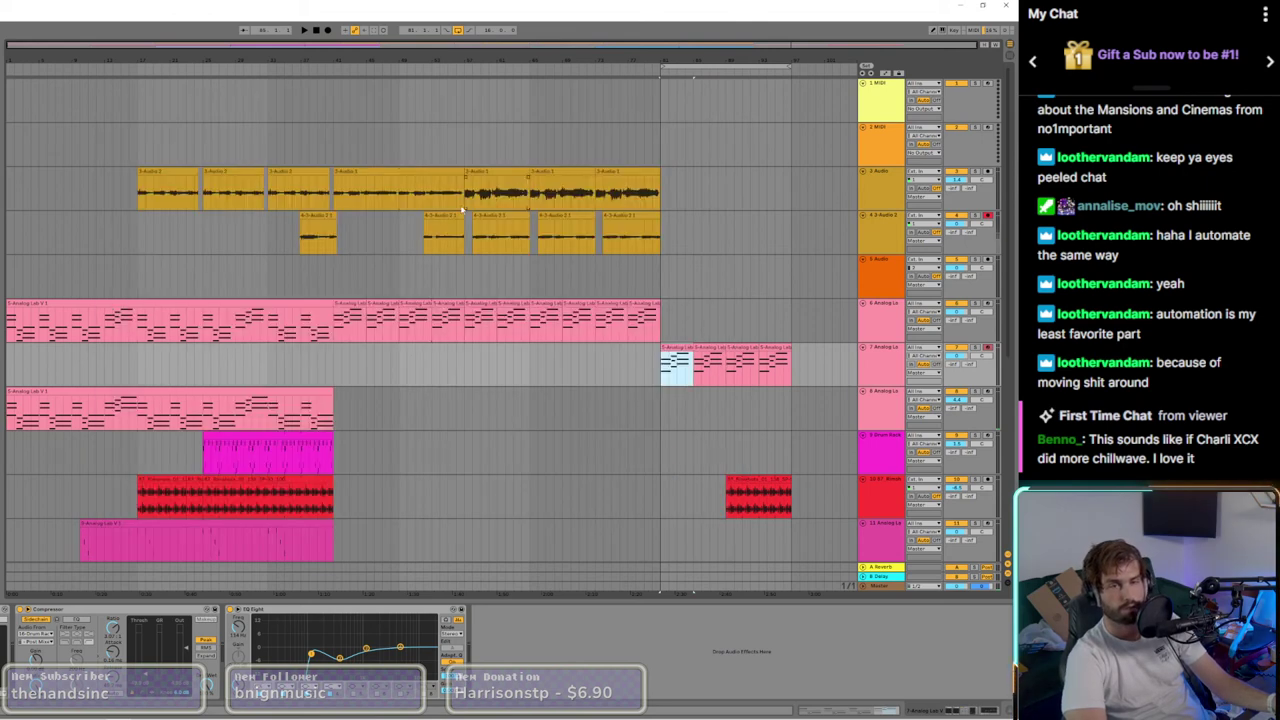
{"action": "key", "text": "ctrl+alt+p"}
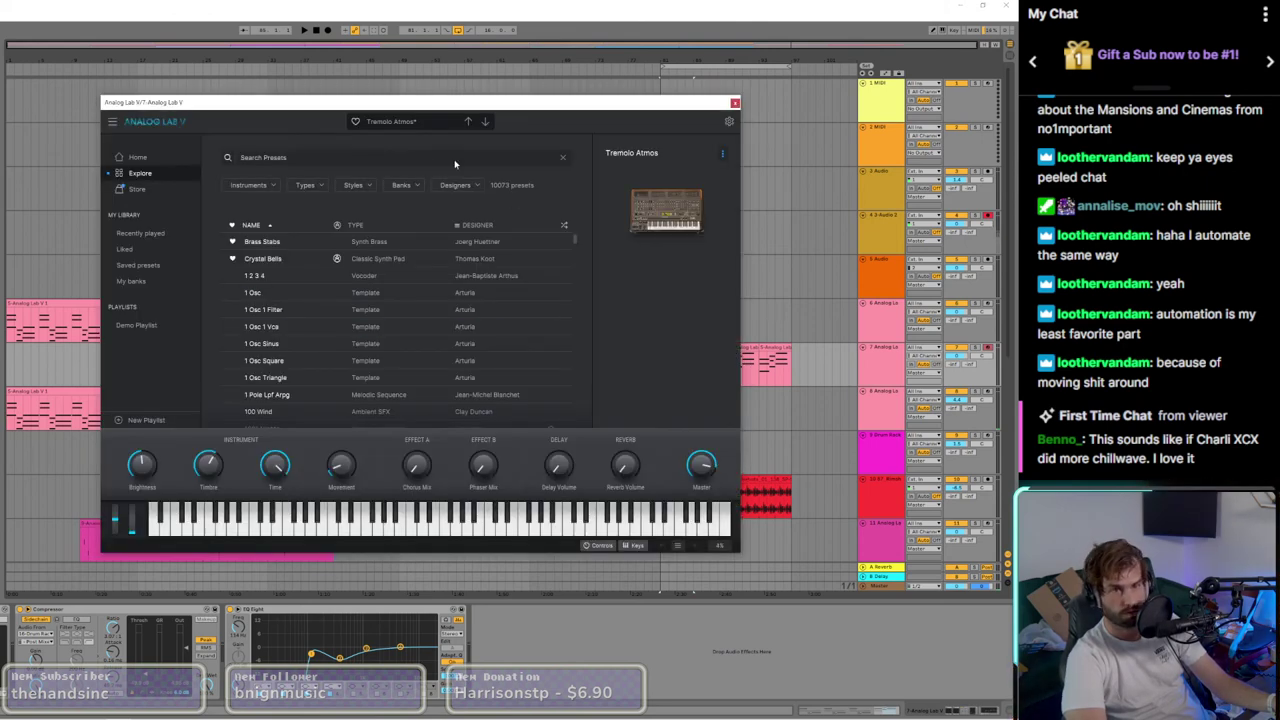
{"action": "left_click", "coordinate": [405, 186]}
{"action": "left_click", "coordinate": [362, 186]}
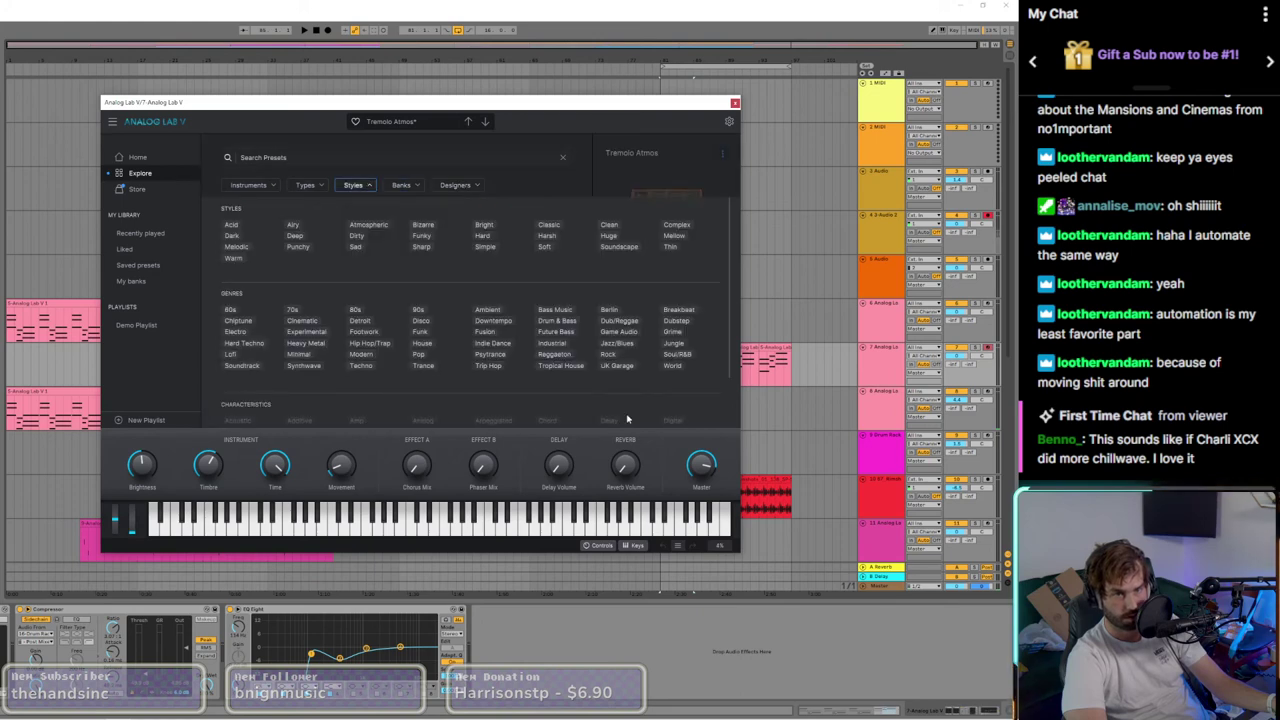
{"action": "left_click", "coordinate": [500, 355]}
{"action": "left_click", "coordinate": [540, 186]}
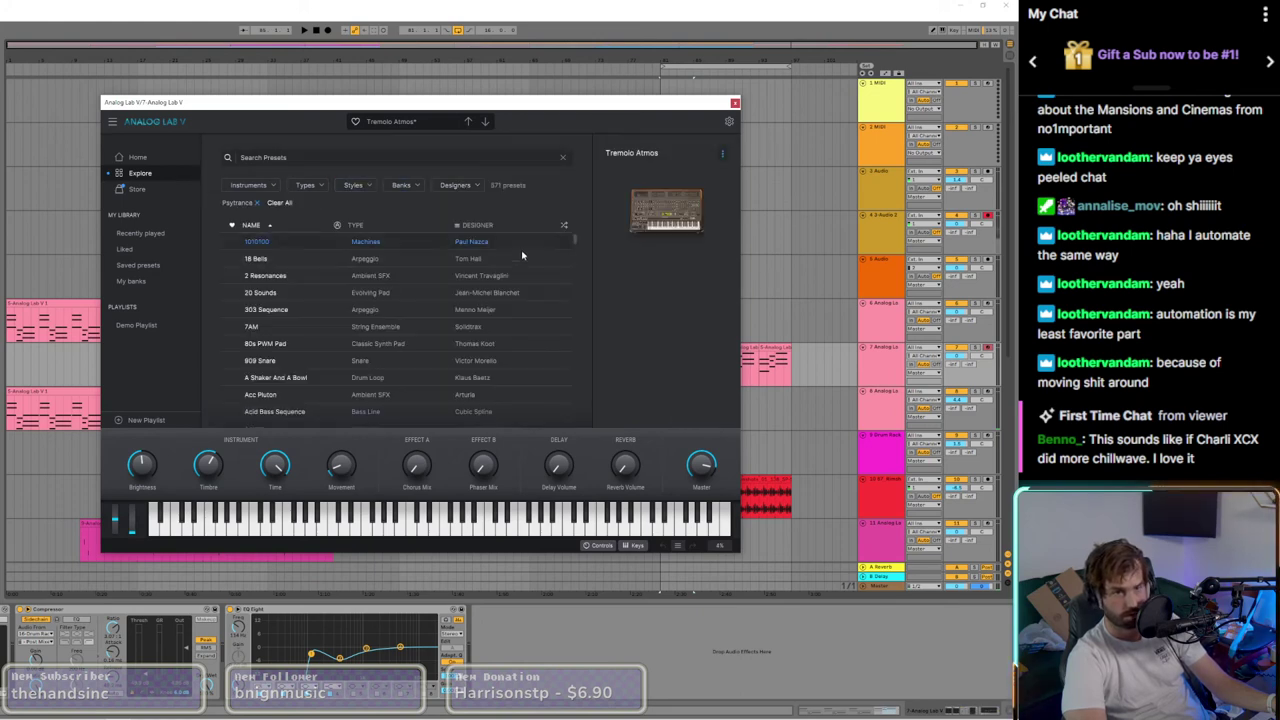
{"action": "left_click", "coordinate": [267, 294]}
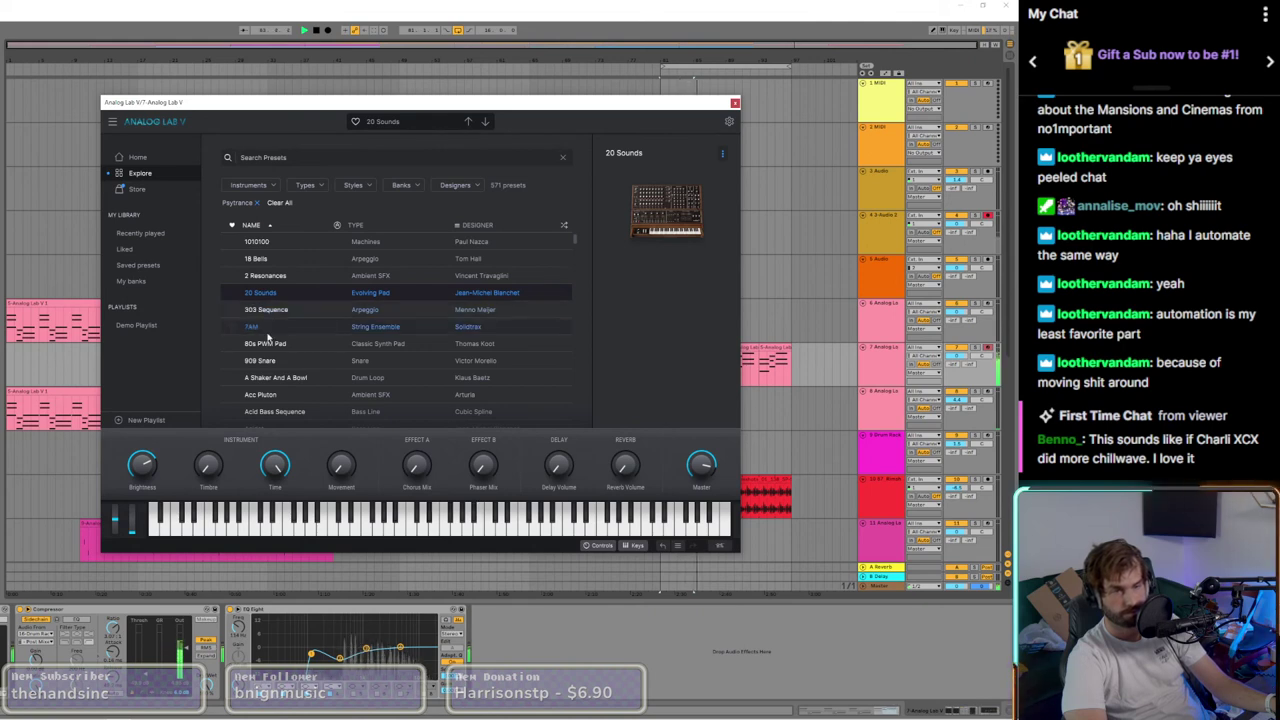
{"action": "left_click", "coordinate": [735, 103]}
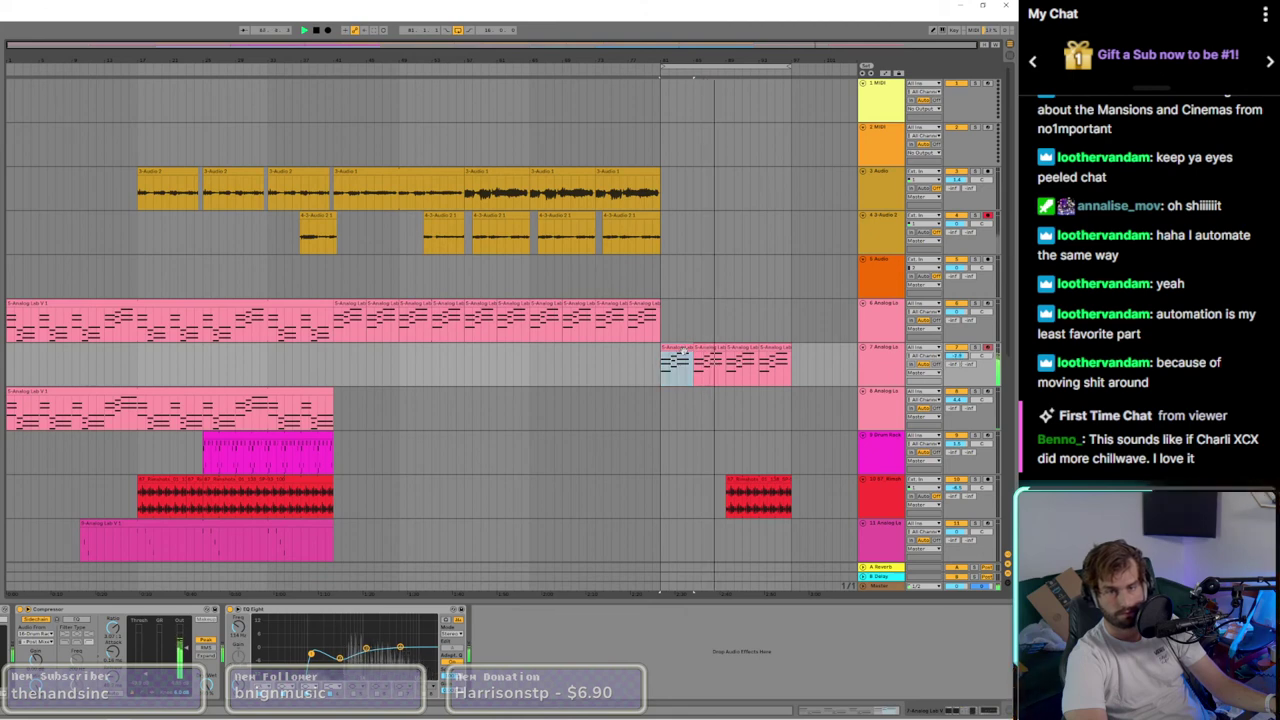
Step: Transpose the notes of the closing-section clips on the 7-Analog Lab track to a lower pitch
{"action": "left_click", "coordinate": [684, 348]}
{"action": "double_click", "coordinate": [684, 348]}
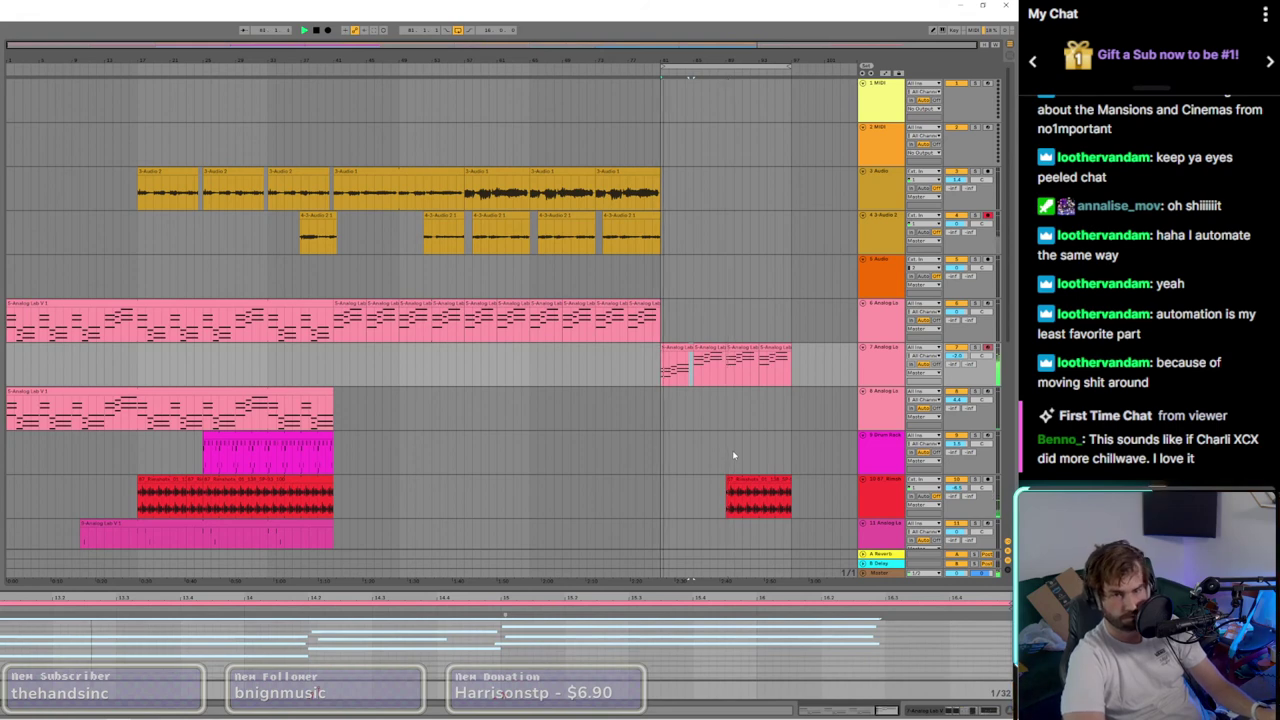
{"action": "left_click_drag", "start_coordinate": [685, 350], "coordinate": [717, 350]}
{"action": "key", "text": "Right"}
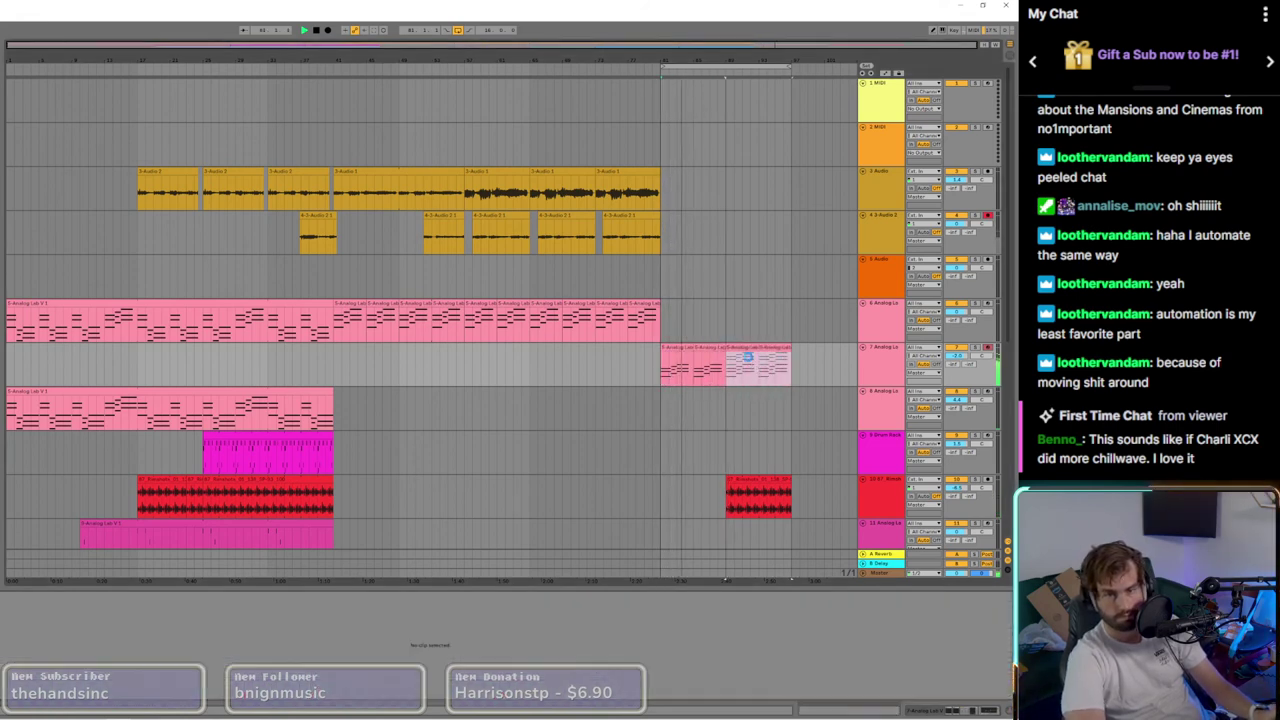
{"action": "left_click", "coordinate": [760, 321]}
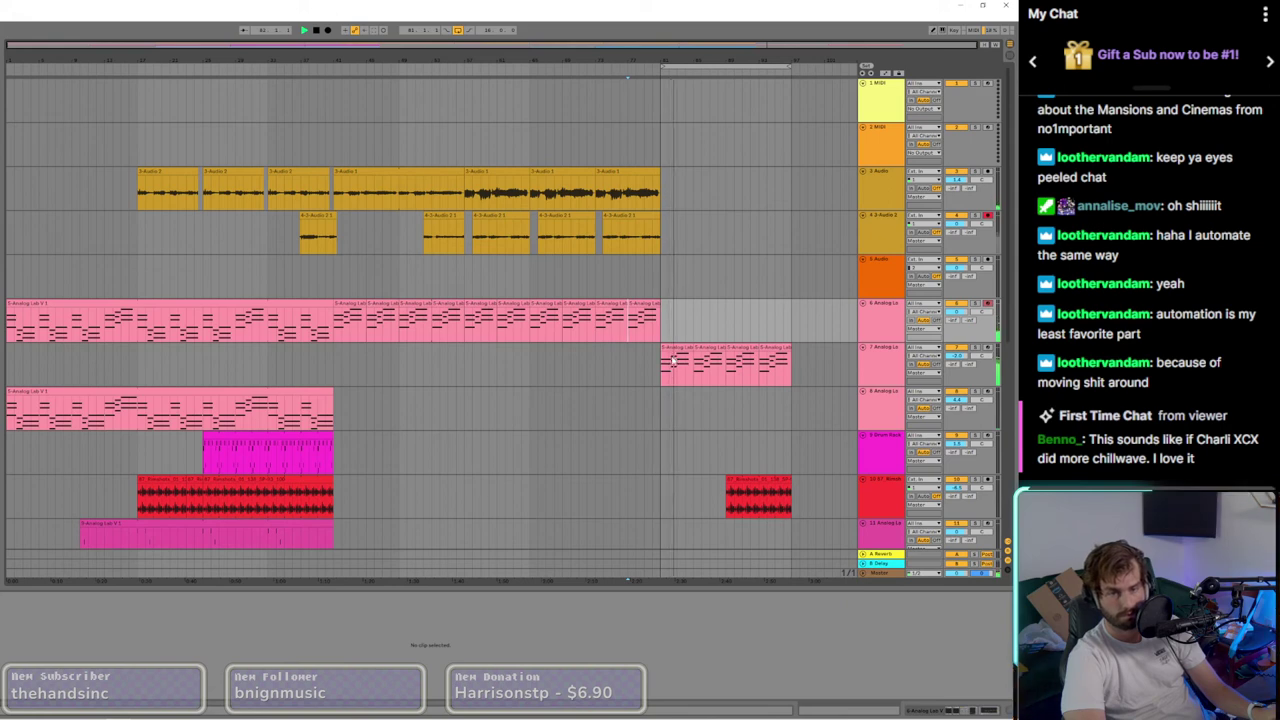
Step: Draw an H-Delay Mix automation ramp on the 3-Audio track that fades down from the last vocal clip's end into the closing section
{"action": "left_click", "coordinate": [648, 172]}
{"action": "key", "text": "shift+Tab"}
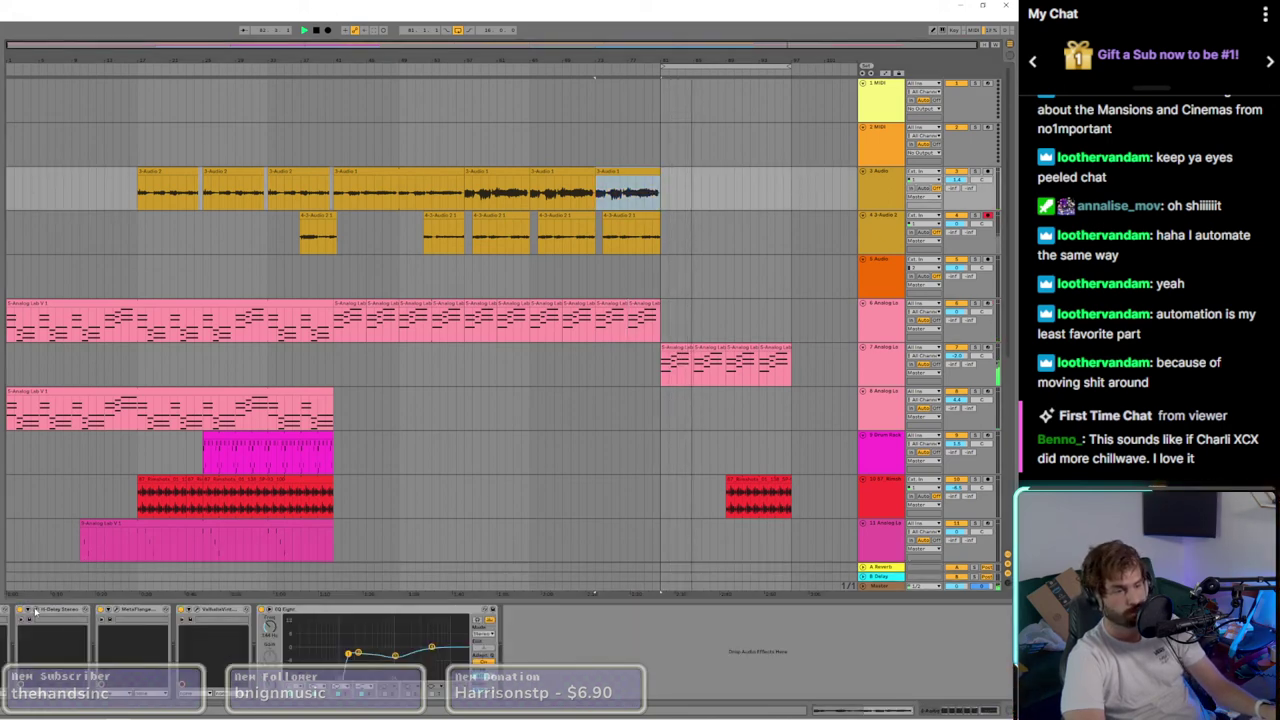
{"action": "left_click", "coordinate": [38, 609]}
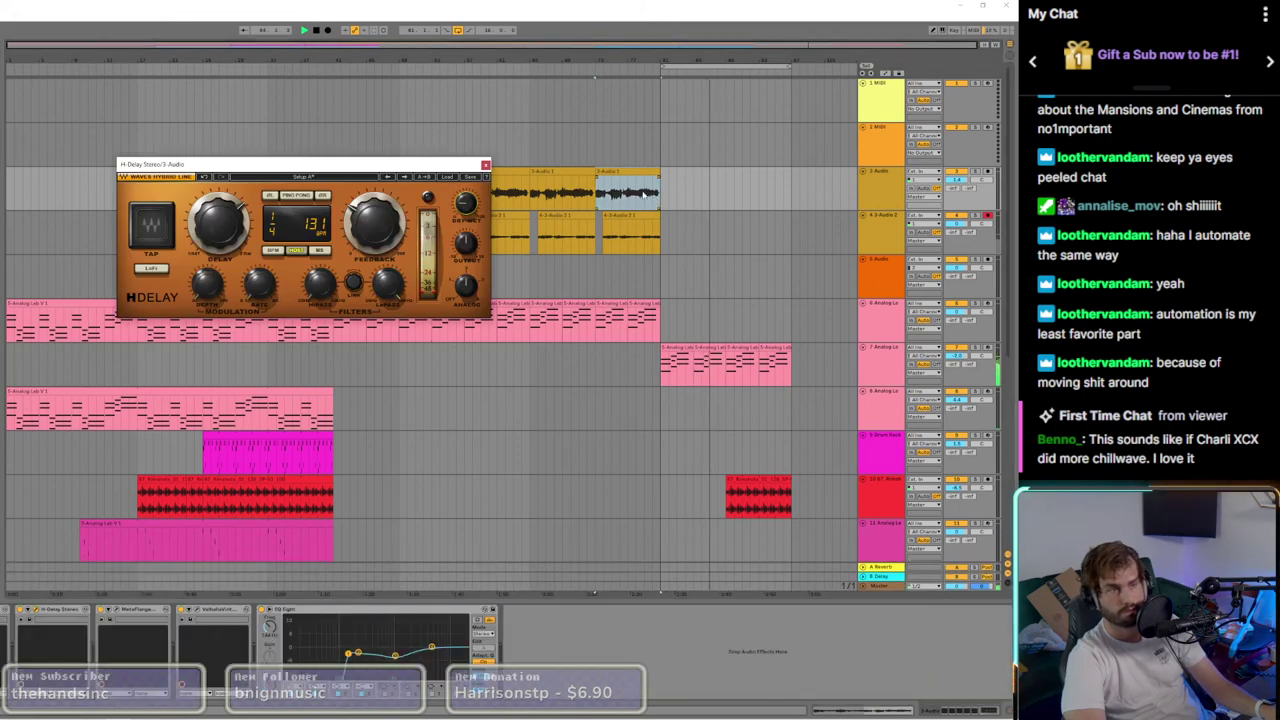
{"action": "key", "text": "shift+Tab"}
{"action": "key", "text": "a"}
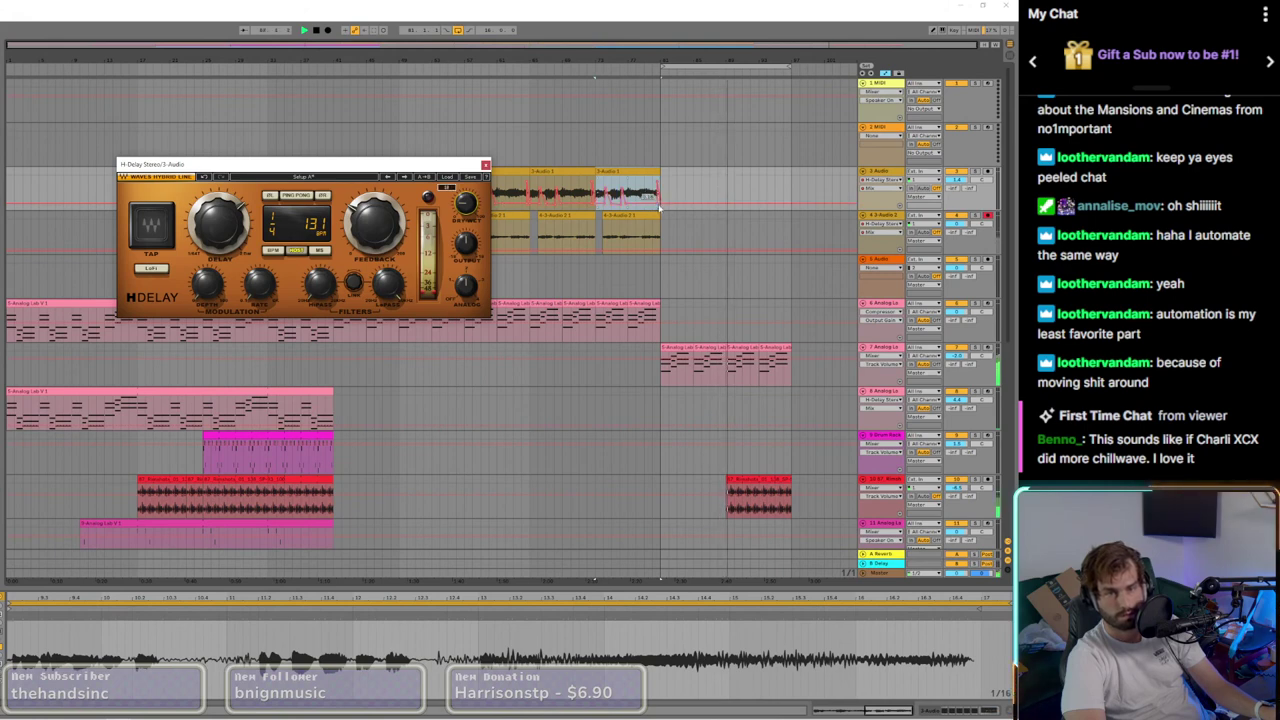
{"action": "mouse_move", "coordinate": [661, 204]}
{"action": "left_mouse_down"}
{"action": "mouse_move", "coordinate": [734, 200]}
{"action": "mouse_move", "coordinate": [718, 203]}
{"action": "left_mouse_up"}
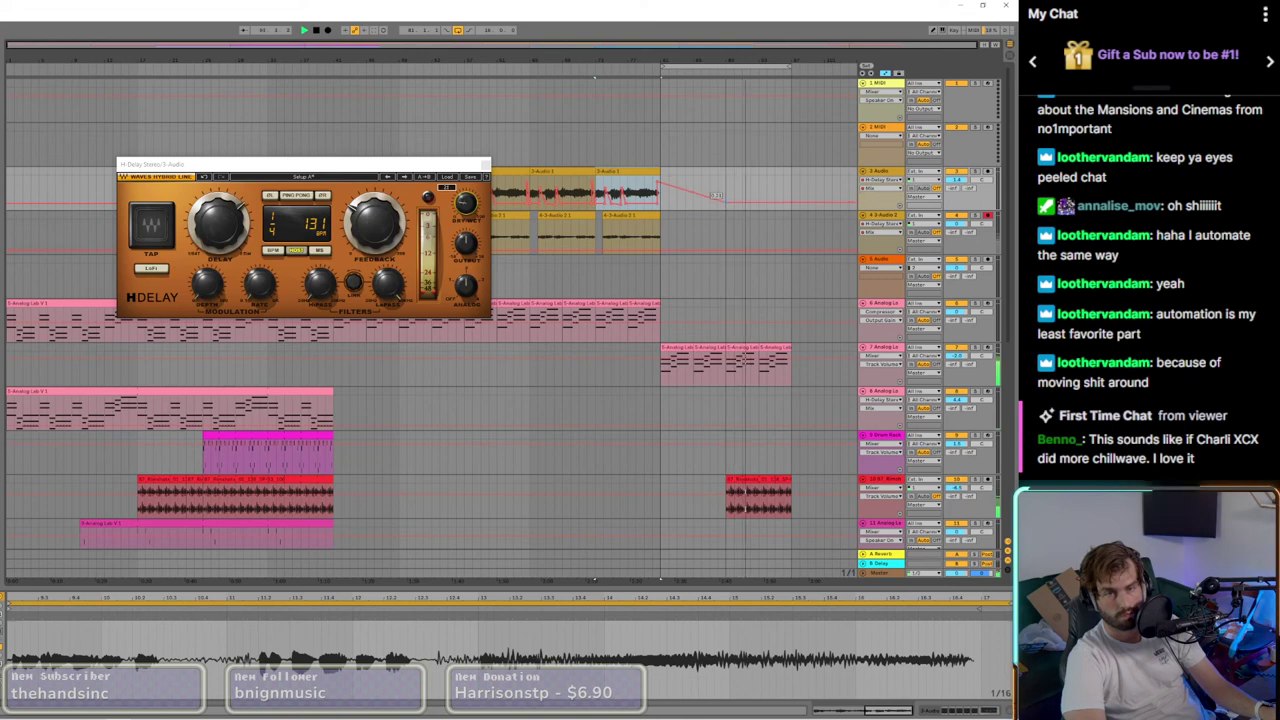
Step: Play back the transition from the end of the last vocal clip into the closing section, closing the H-Delay window
{"action": "left_click", "coordinate": [639, 194]}
{"action": "key", "text": "space"}
{"action": "key", "text": "space"}
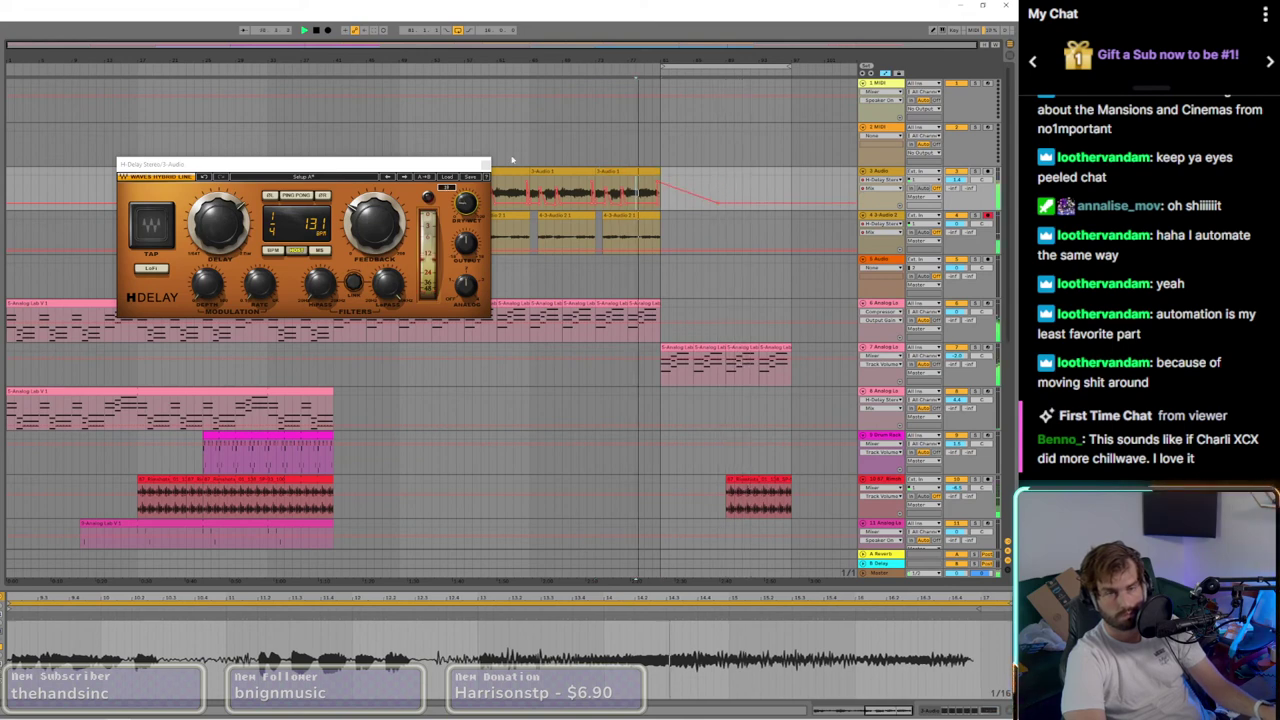
{"action": "left_click", "coordinate": [486, 163]}
{"action": "scroll", "coordinate": [682, 478], "scroll_direction": "down", "scroll_amount": 2}
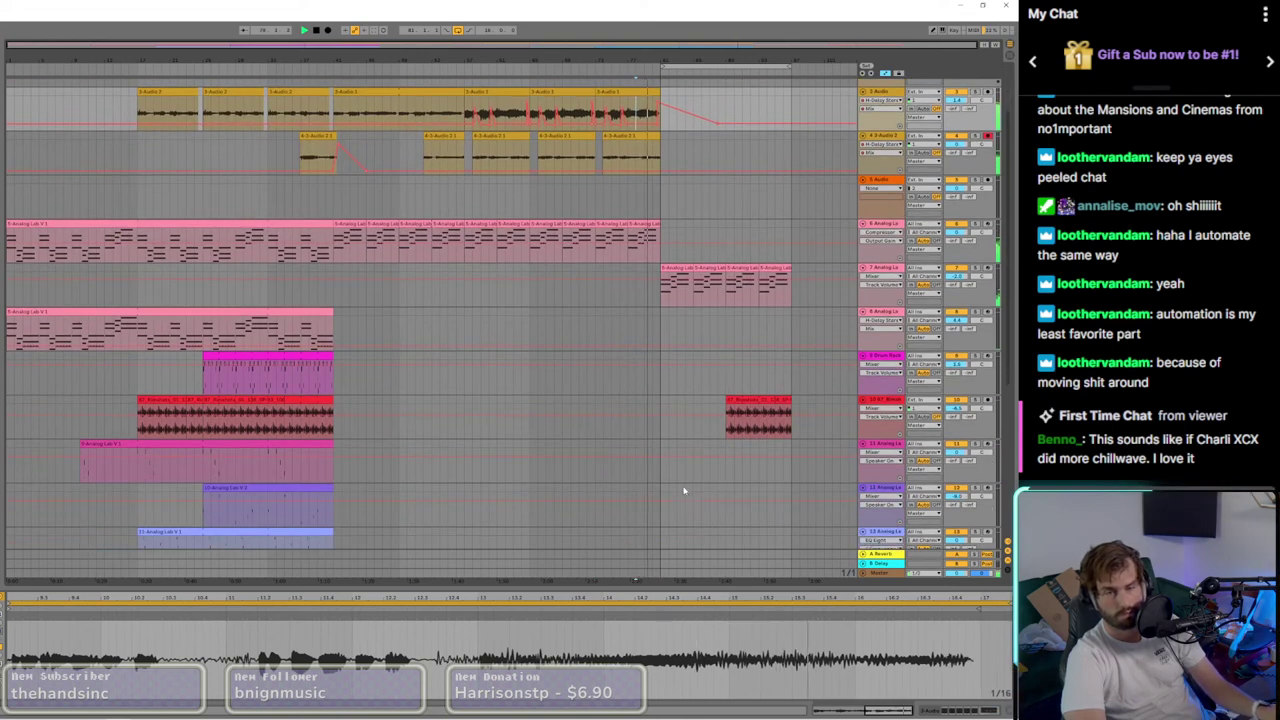
{"action": "key", "text": "a"}
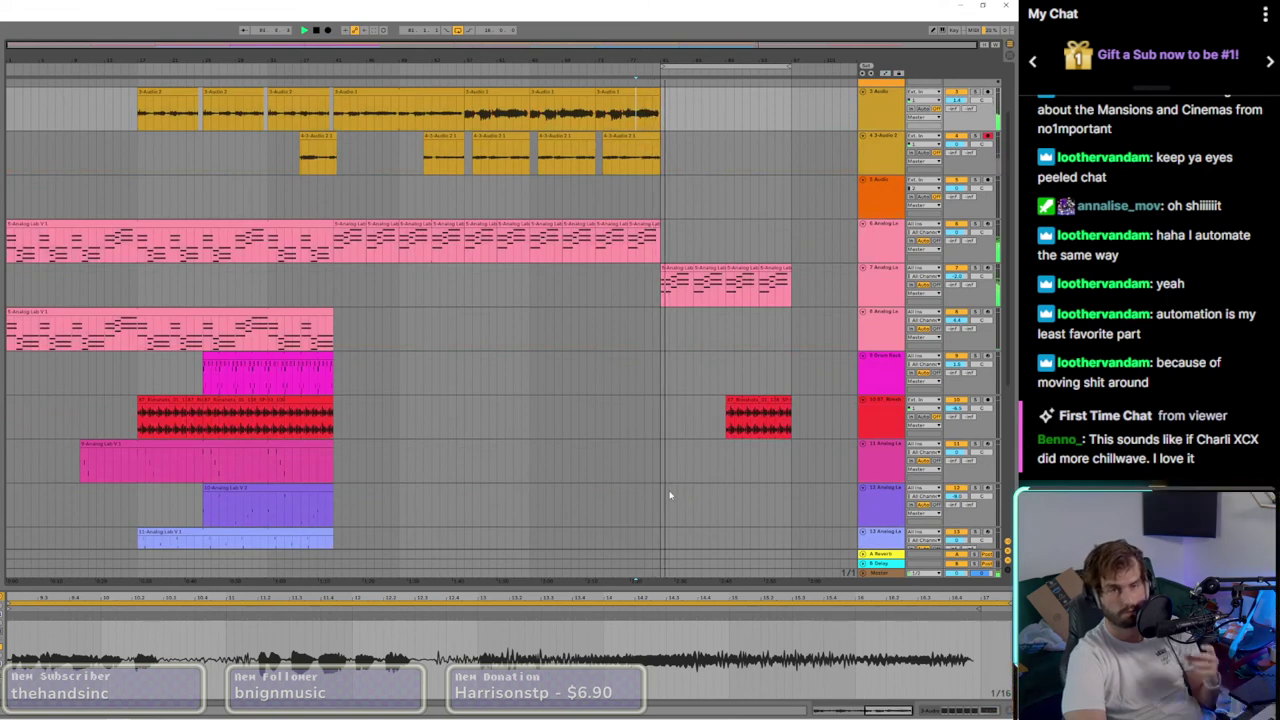
{"action": "scroll", "coordinate": [675, 342], "scroll_direction": "up", "scroll_amount": 1}
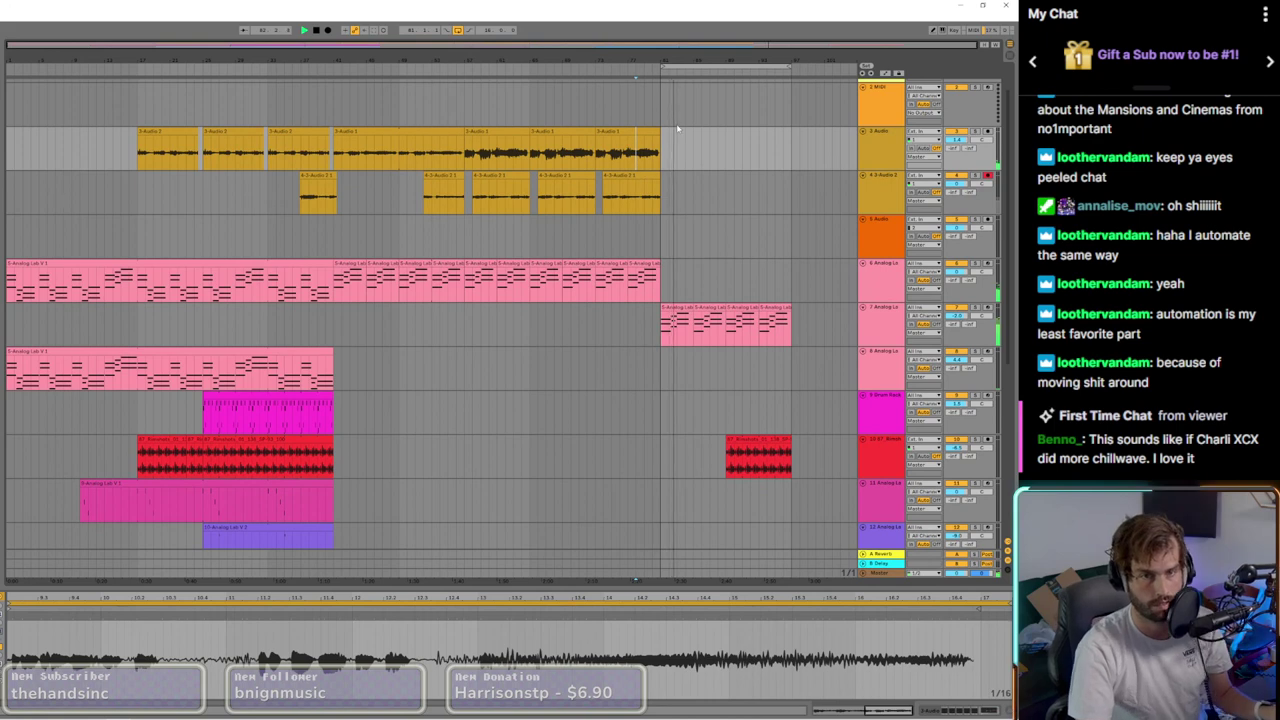
Step: Raise the starting point of the H-Delay Mix fade at the end of the last 3-Audio clip and replay the passage
{"action": "key", "text": "a"}
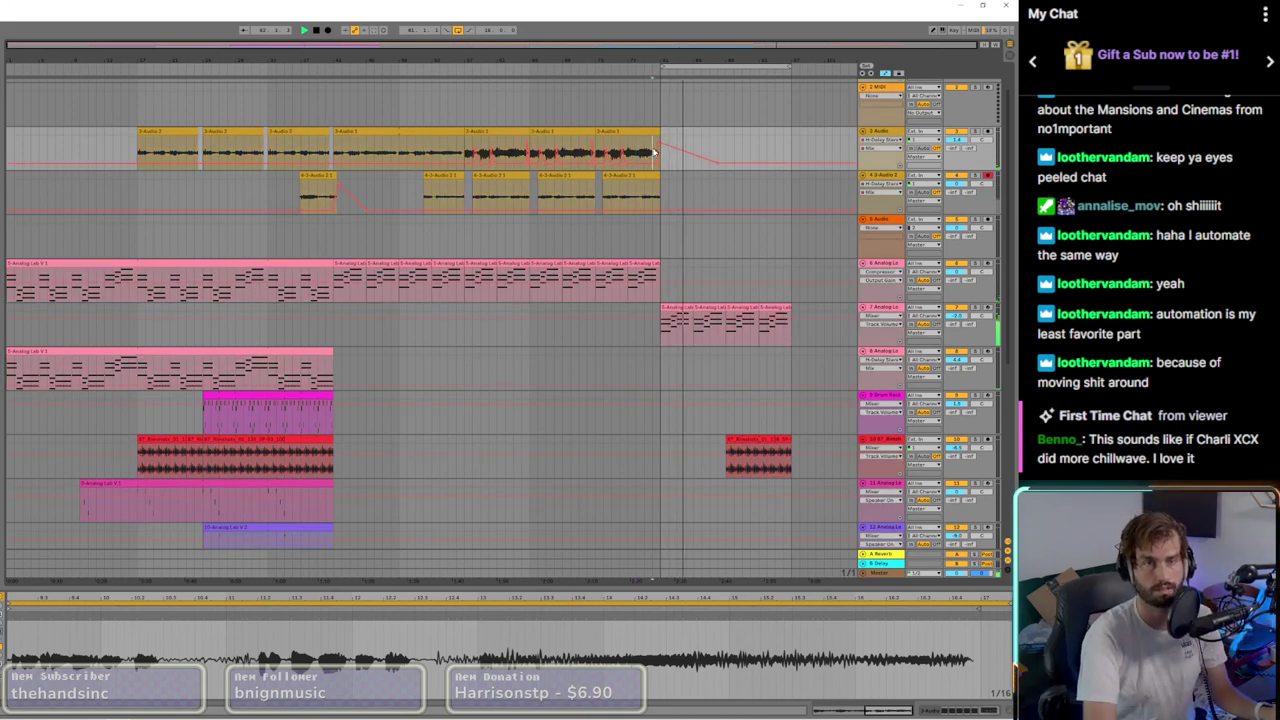
{"action": "scroll", "coordinate": [659, 171], "scroll_direction": "up", "scroll_amount": 3}
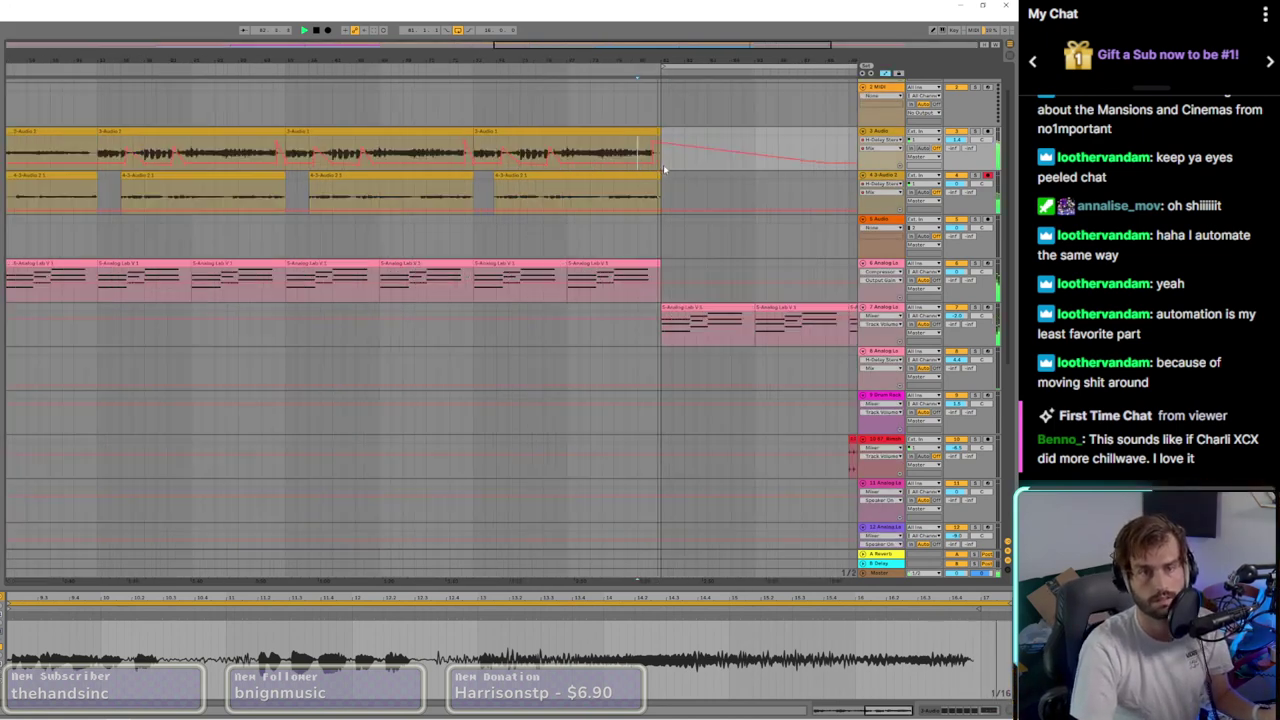
{"action": "left_click_drag", "start_coordinate": [658, 141], "coordinate": [652, 137]}
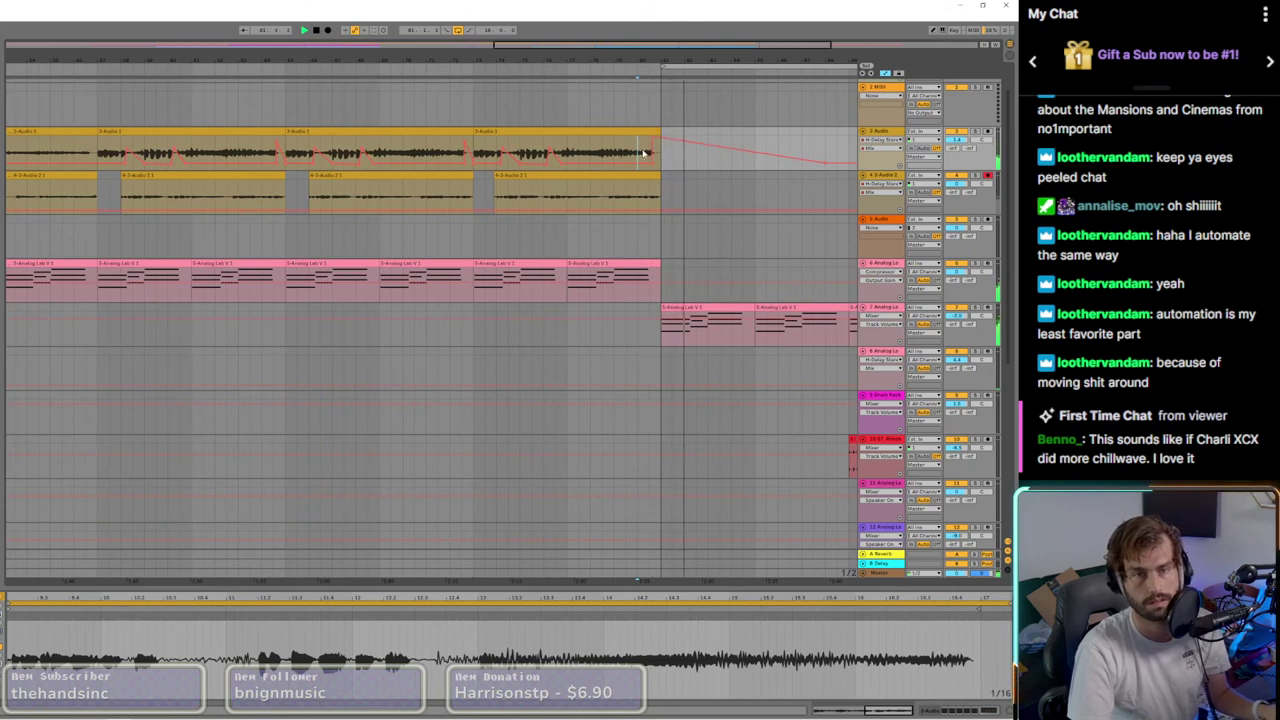
{"action": "left_click", "coordinate": [629, 155]}
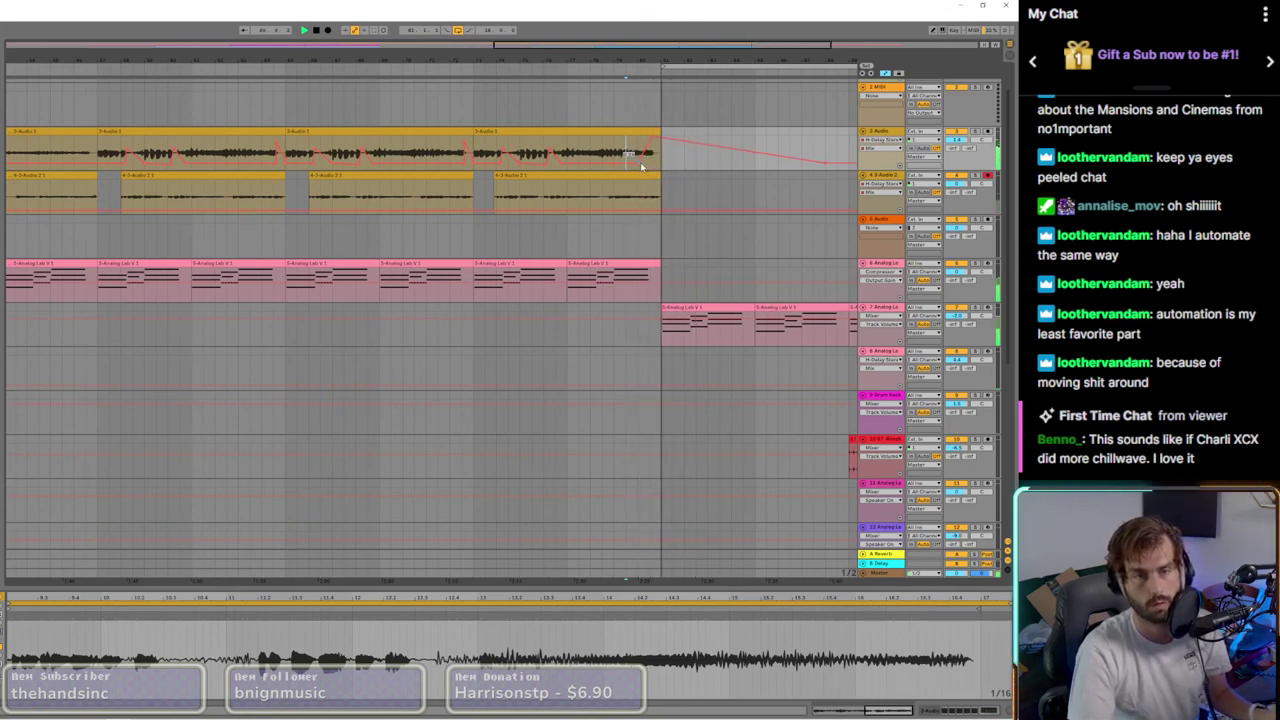
Step: Solo the 3-Audio track, replay the end of its last vocal clip, and open its H-Delay window
{"action": "left_click", "coordinate": [974, 131]}
{"action": "key", "text": "space"}
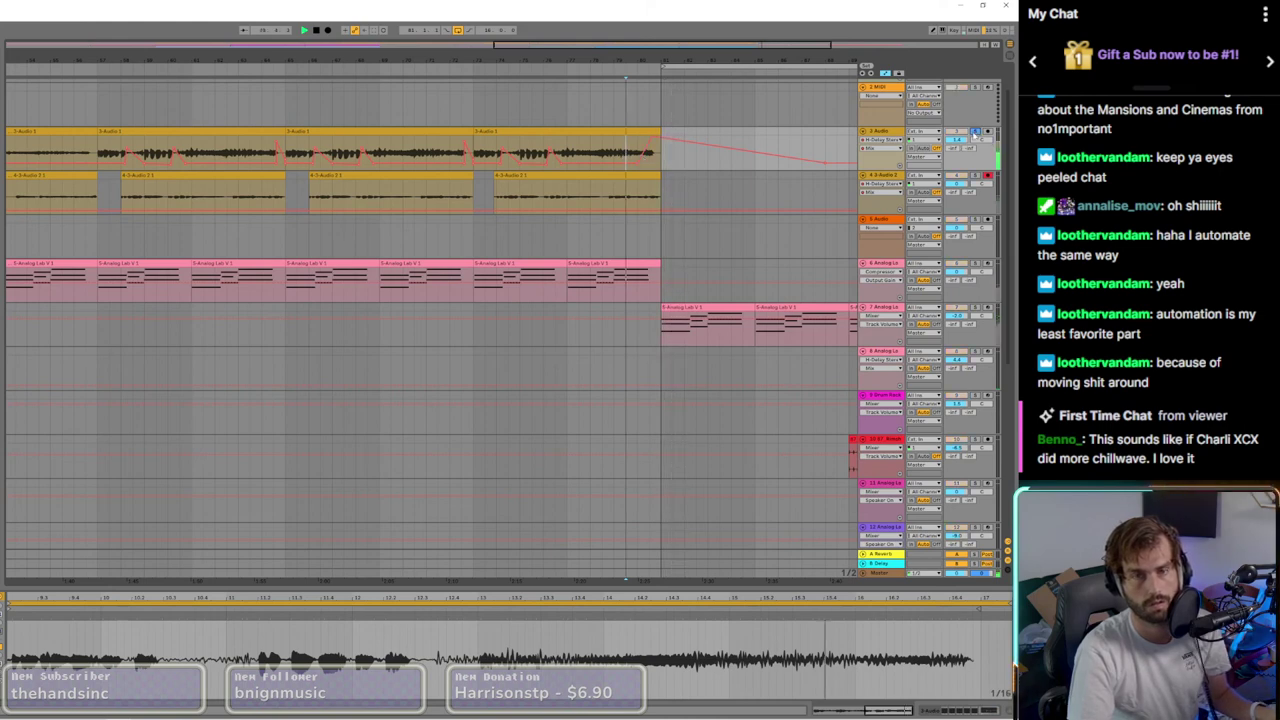
{"action": "key", "text": "space"}
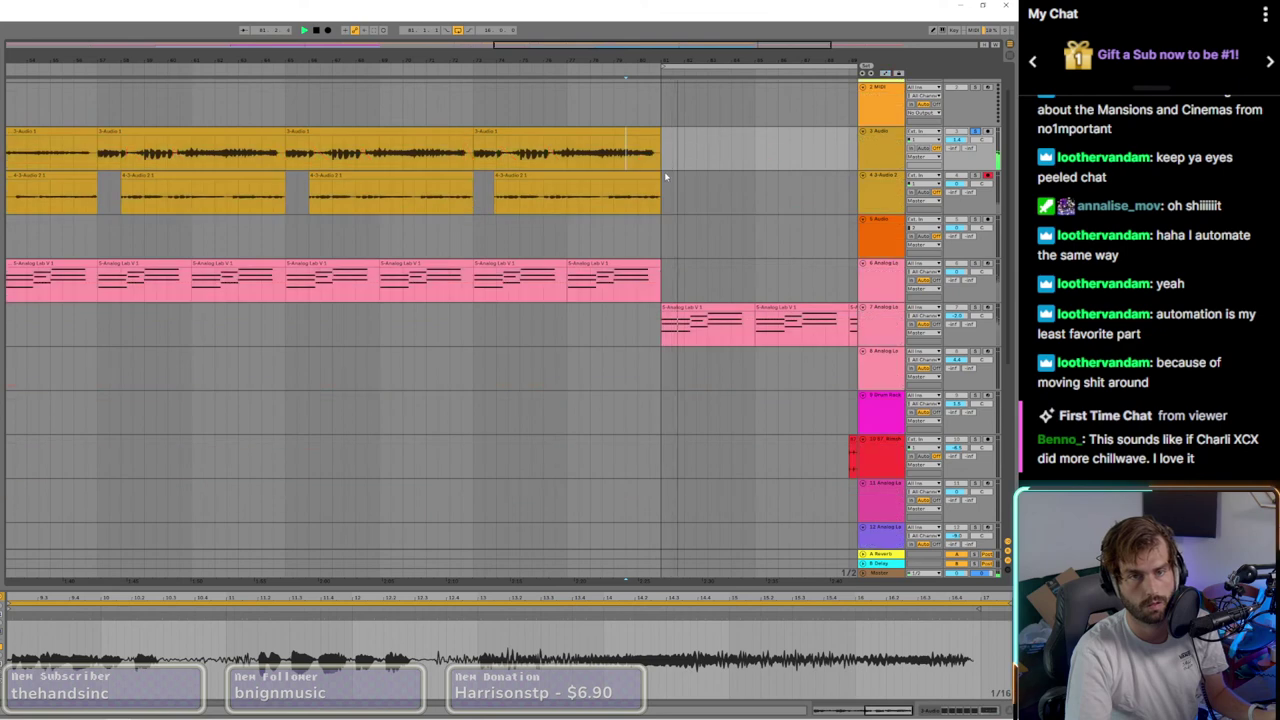
{"action": "key", "text": "shift+Tab"}
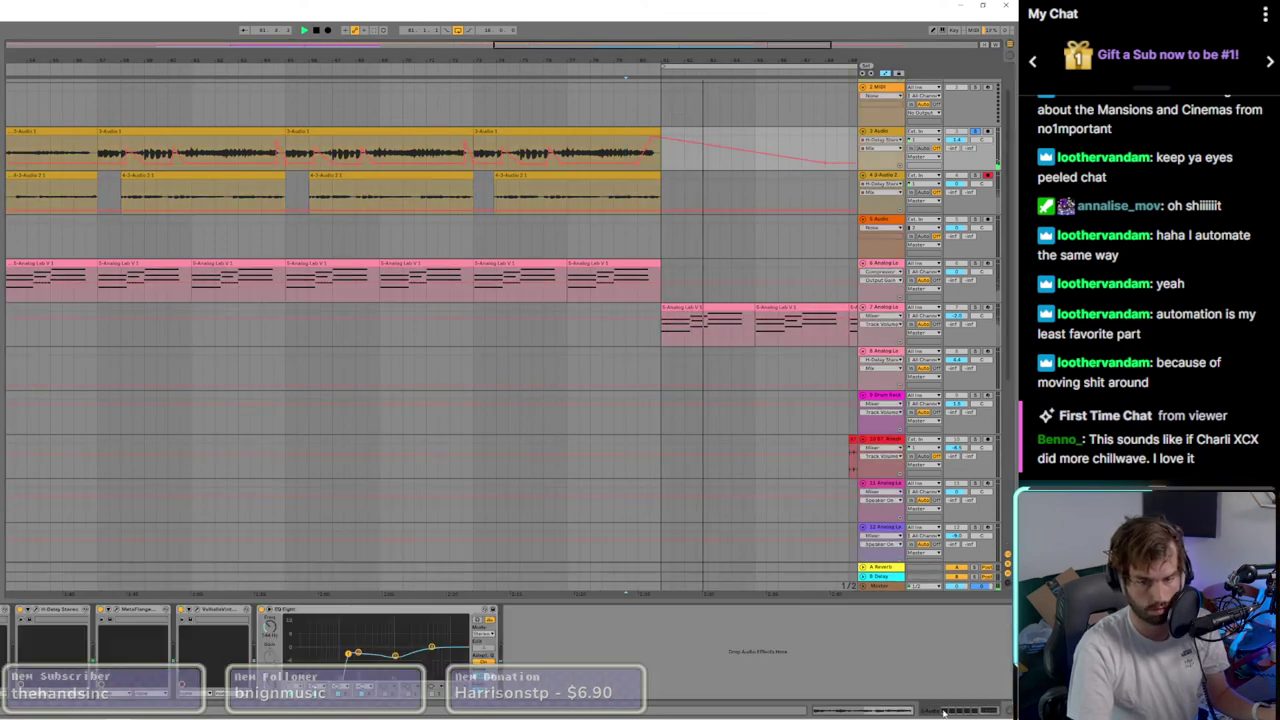
{"action": "left_click", "coordinate": [28, 616]}
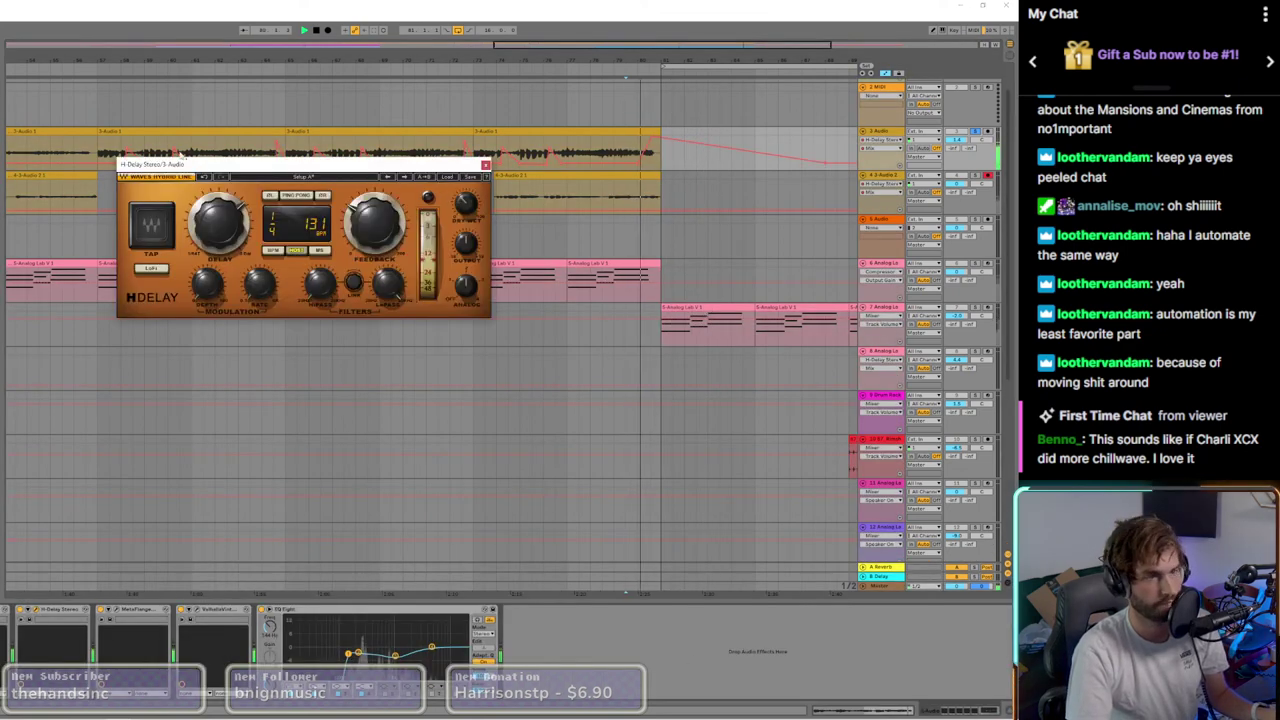
Step: Raise the H-Delay Feedback automation on the 3-Audio track at the end of the last vocal clip and replay the transition
{"action": "left_click_drag", "start_coordinate": [666, 159], "coordinate": [664, 143]}
{"action": "left_click", "coordinate": [649, 152]}
{"action": "key", "text": "space"}
{"action": "key", "text": "space"}
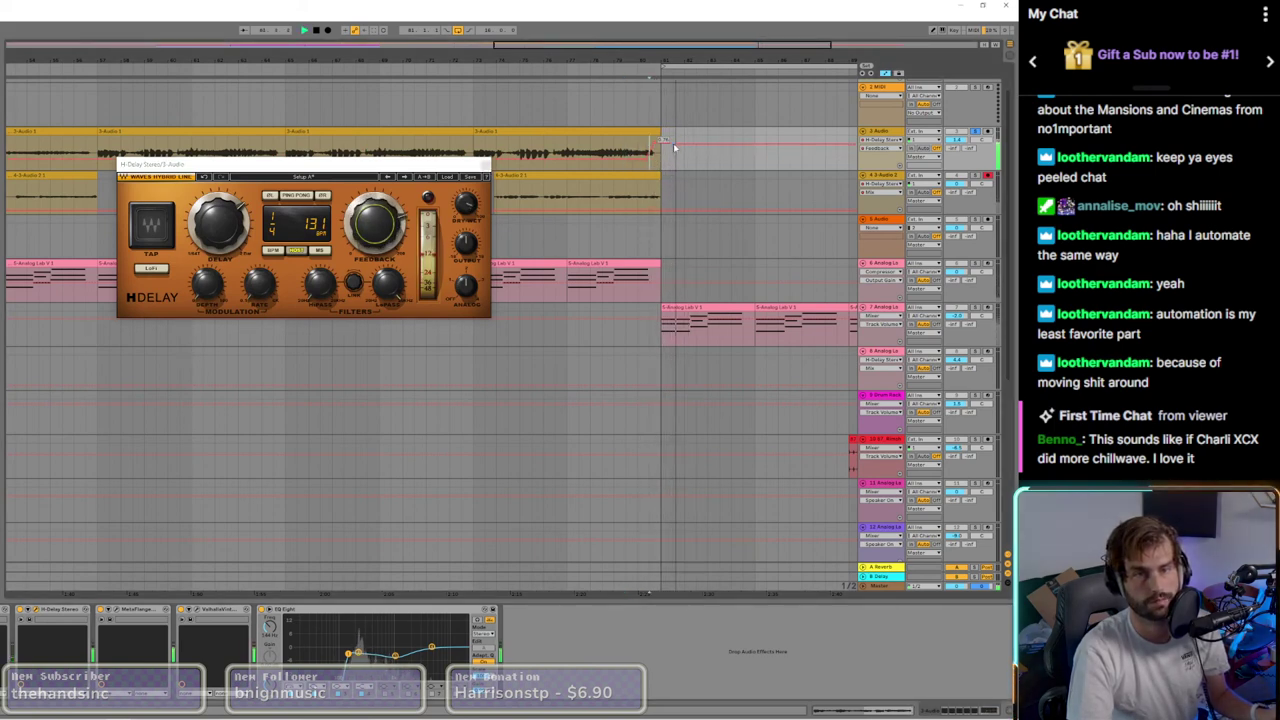
{"action": "left_click", "coordinate": [640, 148]}
{"action": "key", "text": "space"}
{"action": "key", "text": "space"}
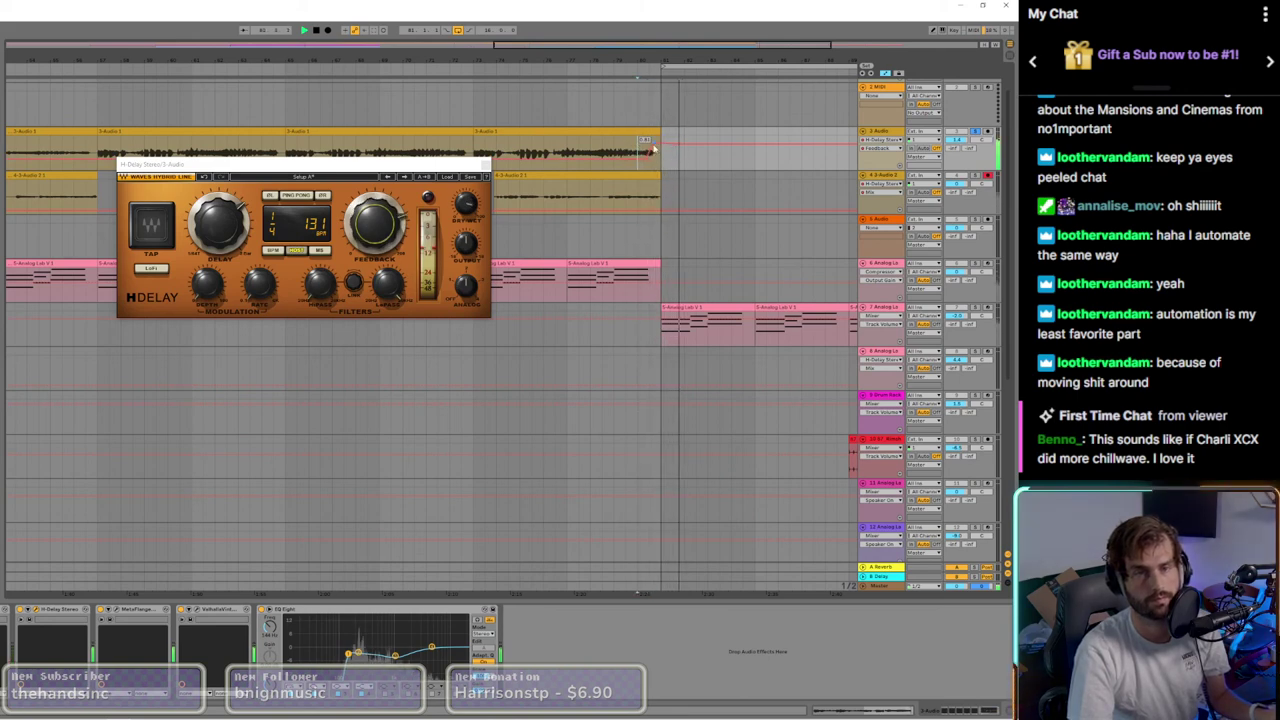
Step: Draw an H-Delay Feedback fade on the 3-Audio track, ramping down to the minimum over the closing section, and replay it
{"action": "left_click", "coordinate": [675, 172]}
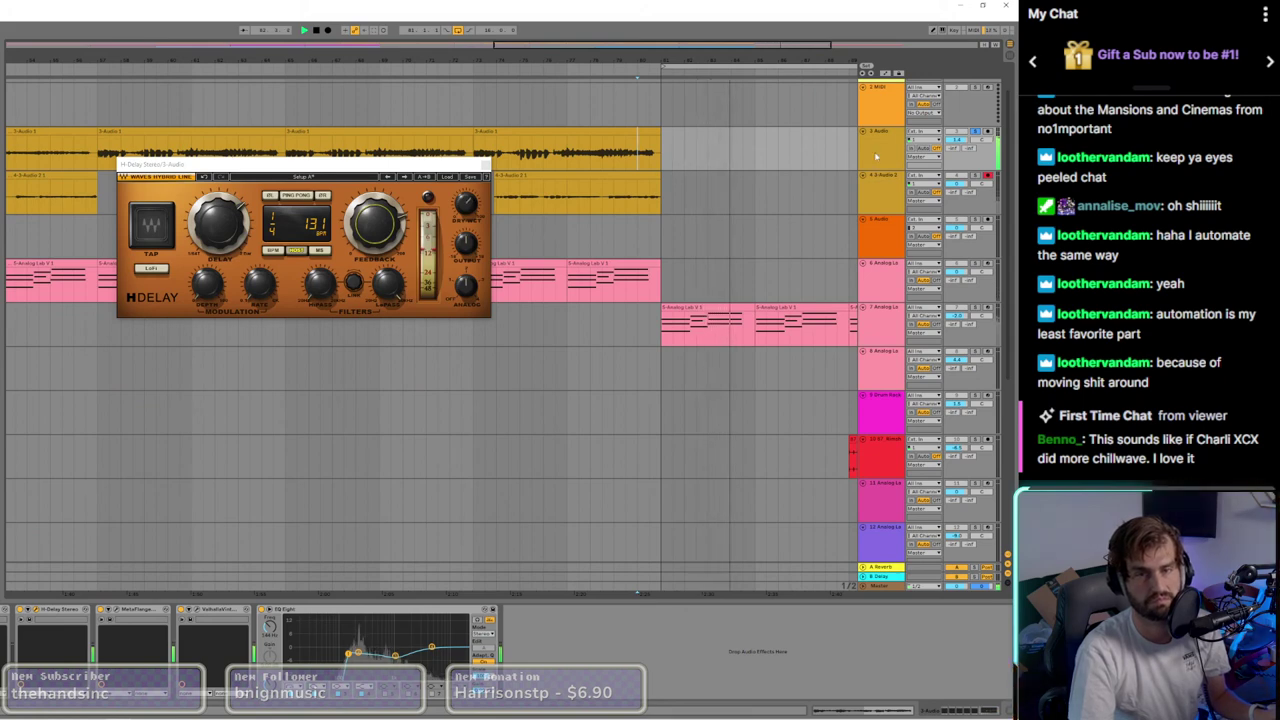
{"action": "key", "text": "a"}
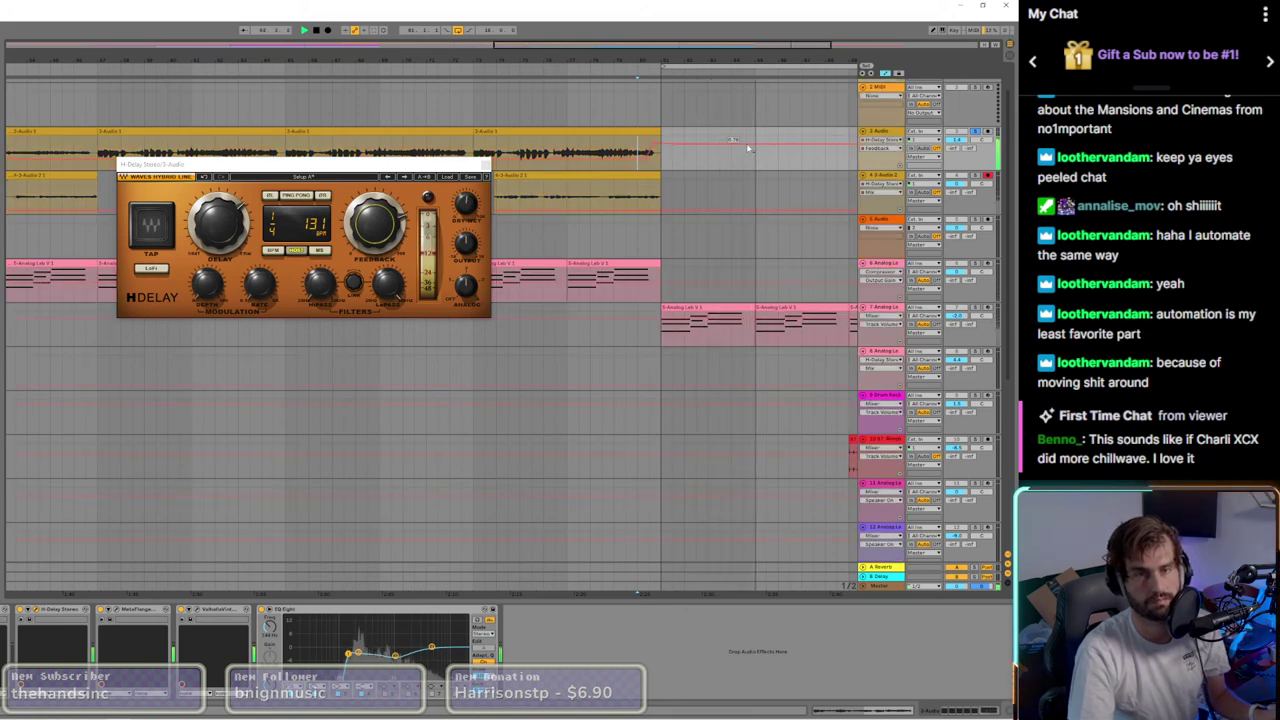
{"action": "left_click_drag", "start_coordinate": [748, 146], "coordinate": [810, 168]}
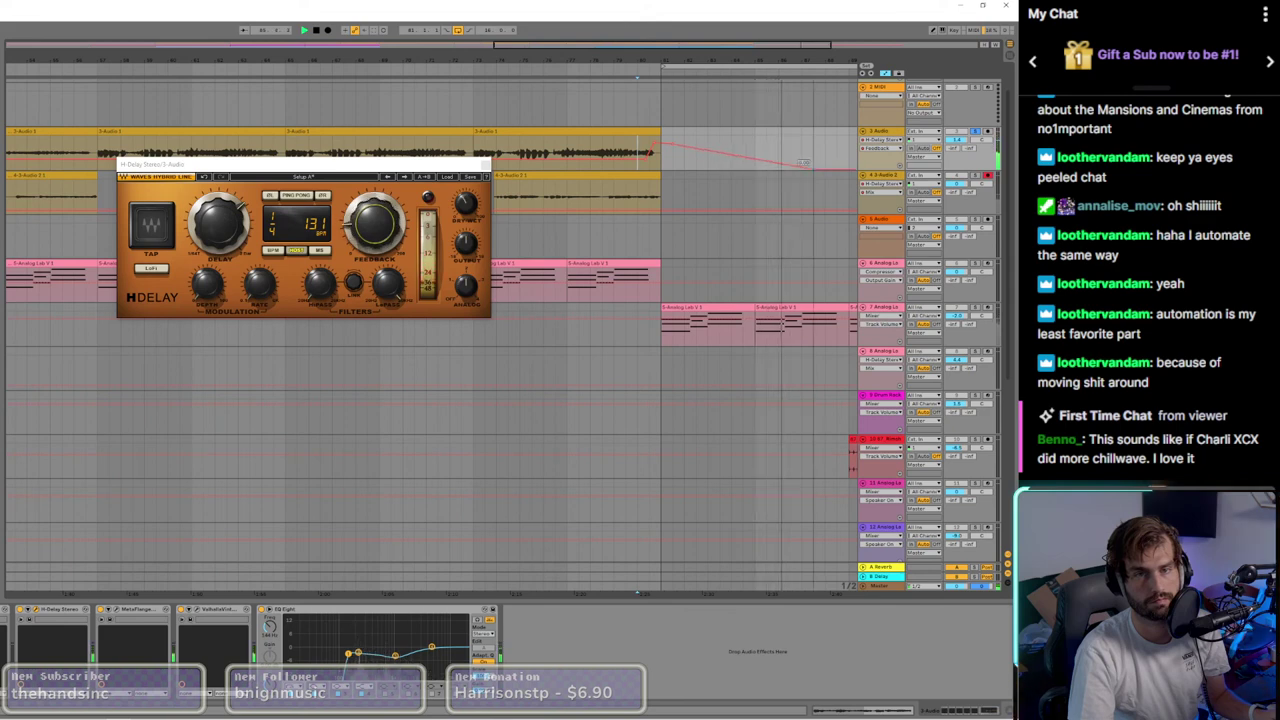
{"action": "key", "text": "space"}
{"action": "key", "text": "a"}
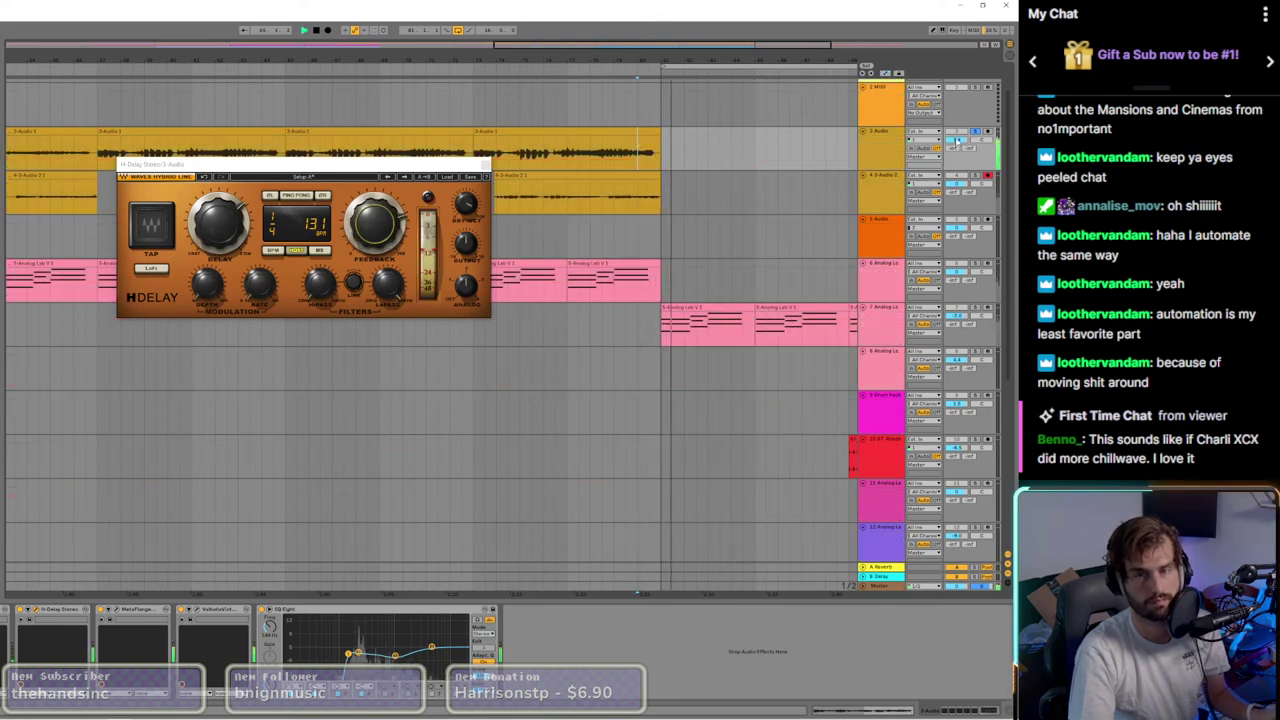
Step: Lower the start of the H-Delay Feedback fade after the last vocal clip while playing the passage with all tracks audible
{"action": "left_click", "coordinate": [591, 152]}
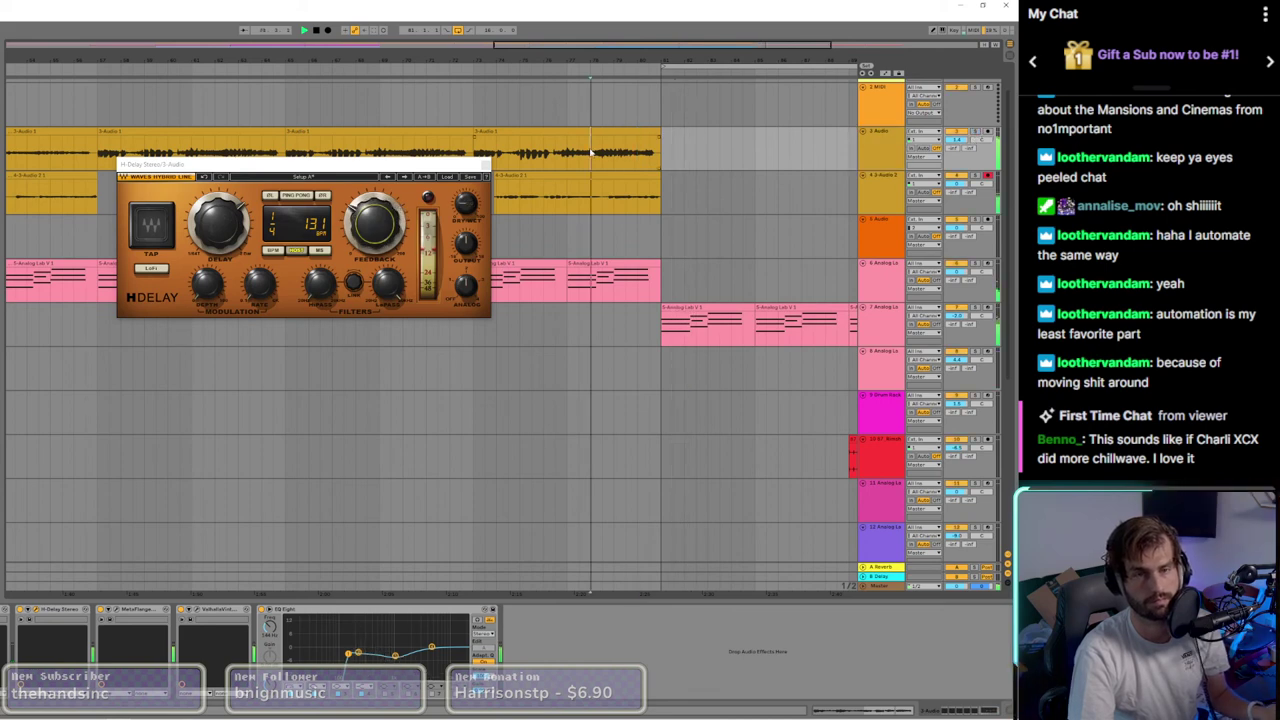
{"action": "key", "text": "a"}
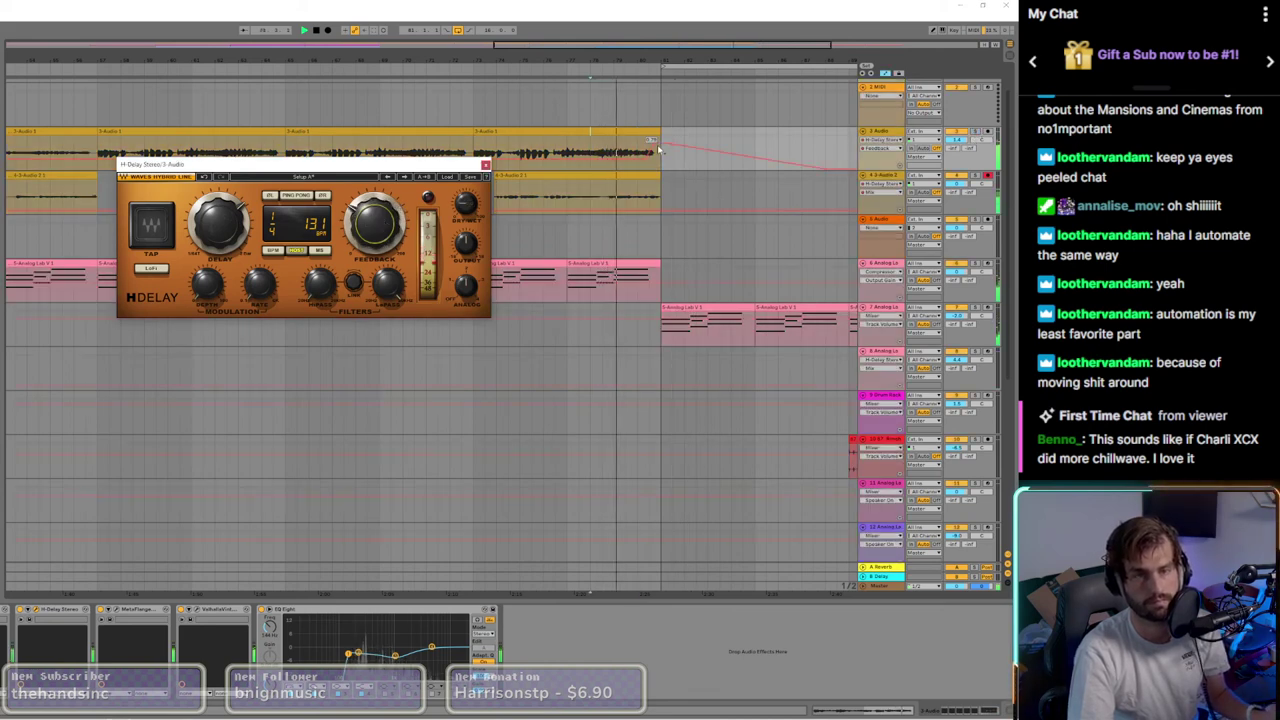
{"action": "left_click_drag", "start_coordinate": [658, 150], "coordinate": [655, 148]}
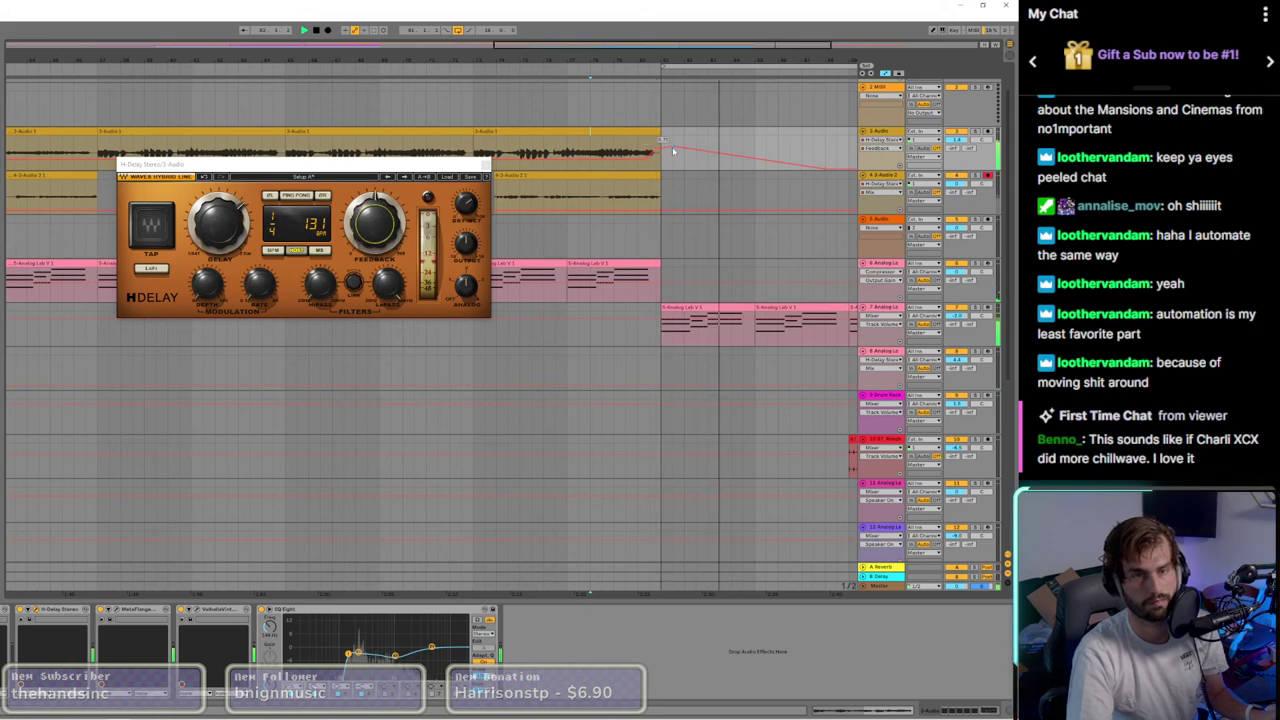
{"action": "left_click_drag", "start_coordinate": [672, 148], "coordinate": [672, 151]}
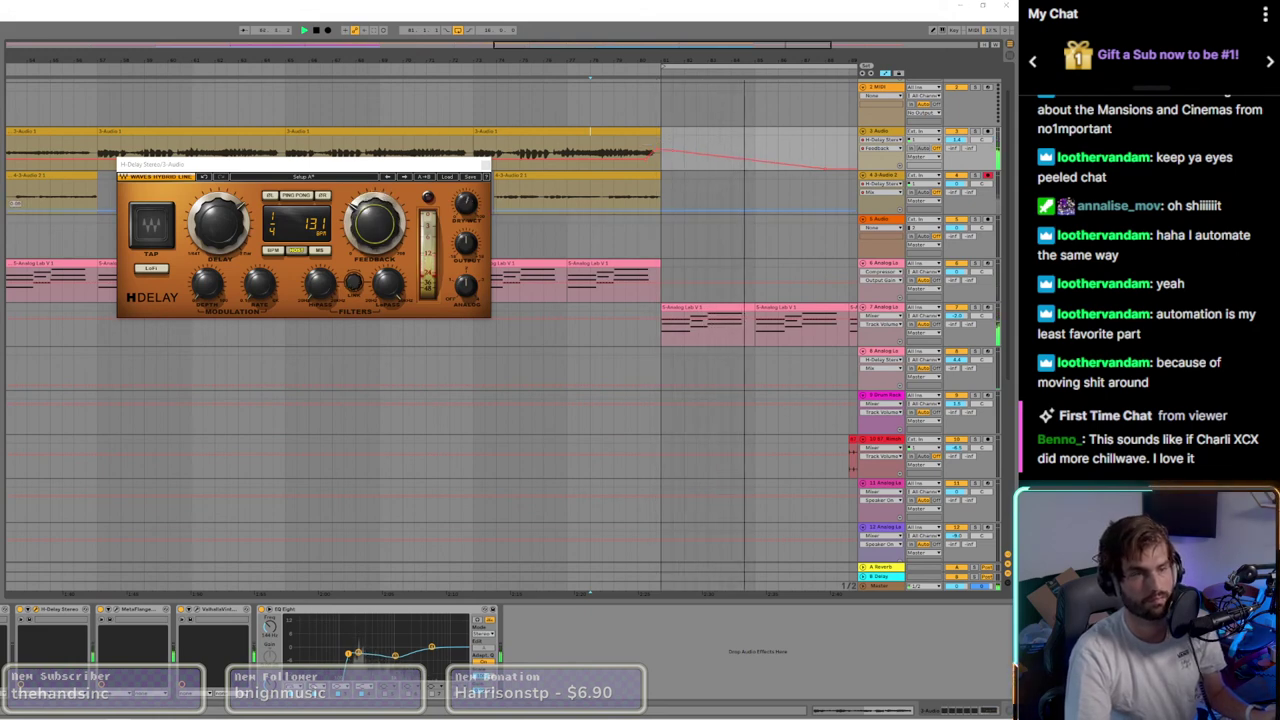
Step: Show the H-Delay HiPass automation on the 3-Audio track and replay the transition
{"action": "left_click", "coordinate": [316, 283]}
{"action": "key", "text": "a"}
{"action": "key", "text": "a"}
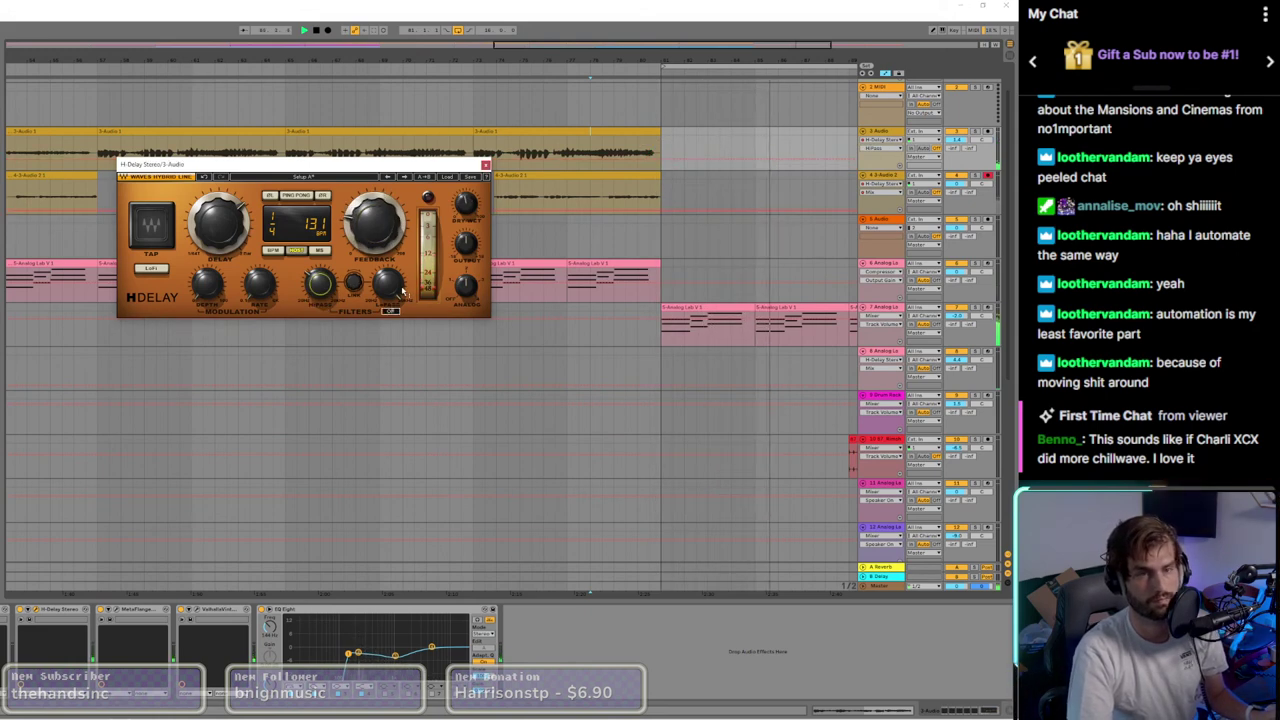
{"action": "key", "text": "space"}
{"action": "key", "text": "space"}
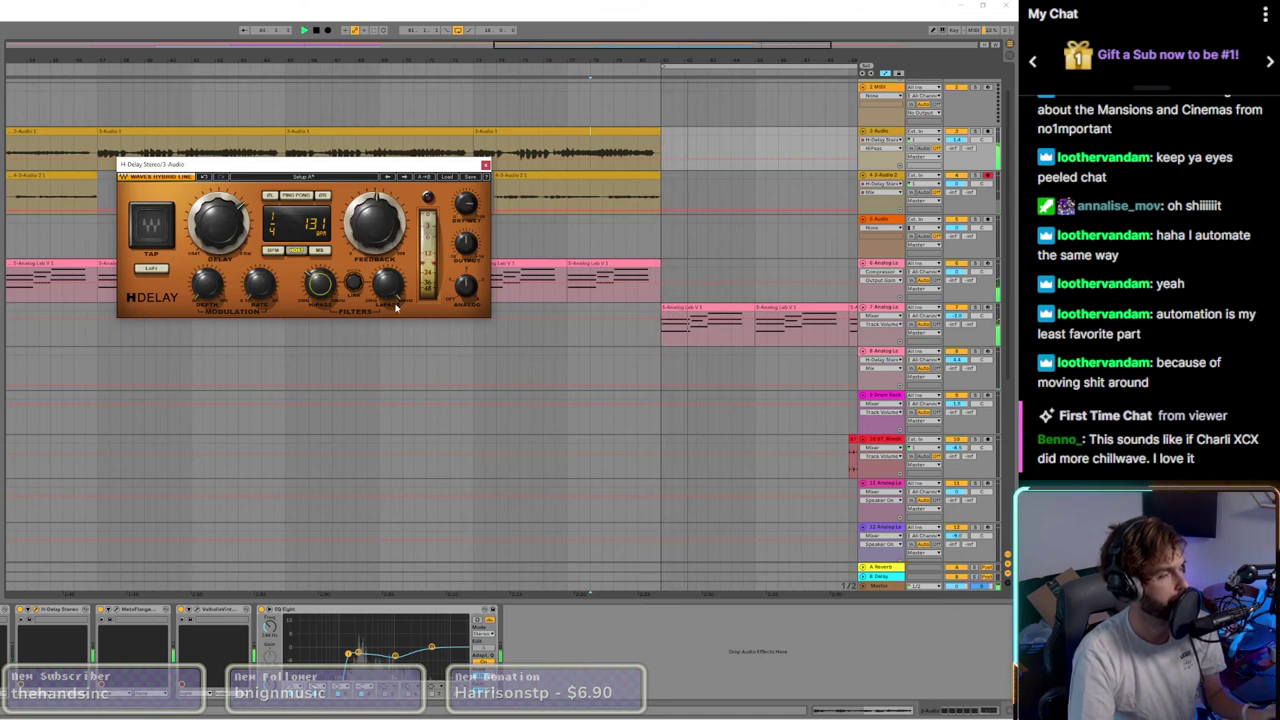
Step: Close the H-Delay window and delete the red loop clip from the closing section of track 10
{"action": "left_click", "coordinate": [485, 164]}
{"action": "key", "text": "w"}
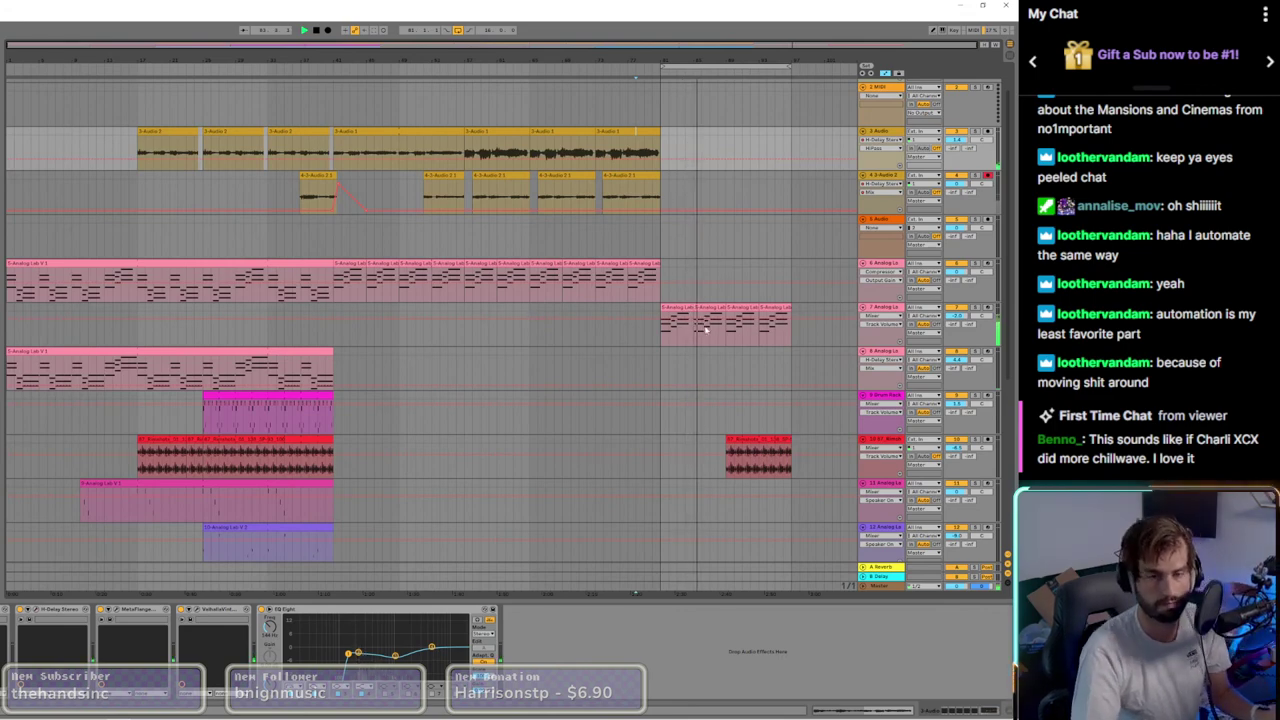
{"action": "scroll", "coordinate": [726, 343], "scroll_direction": "up", "scroll_amount": 3}
{"action": "scroll", "coordinate": [726, 343], "scroll_direction": "down", "scroll_amount": 3}
{"action": "scroll", "coordinate": [774, 346], "scroll_direction": "up", "scroll_amount": 3}
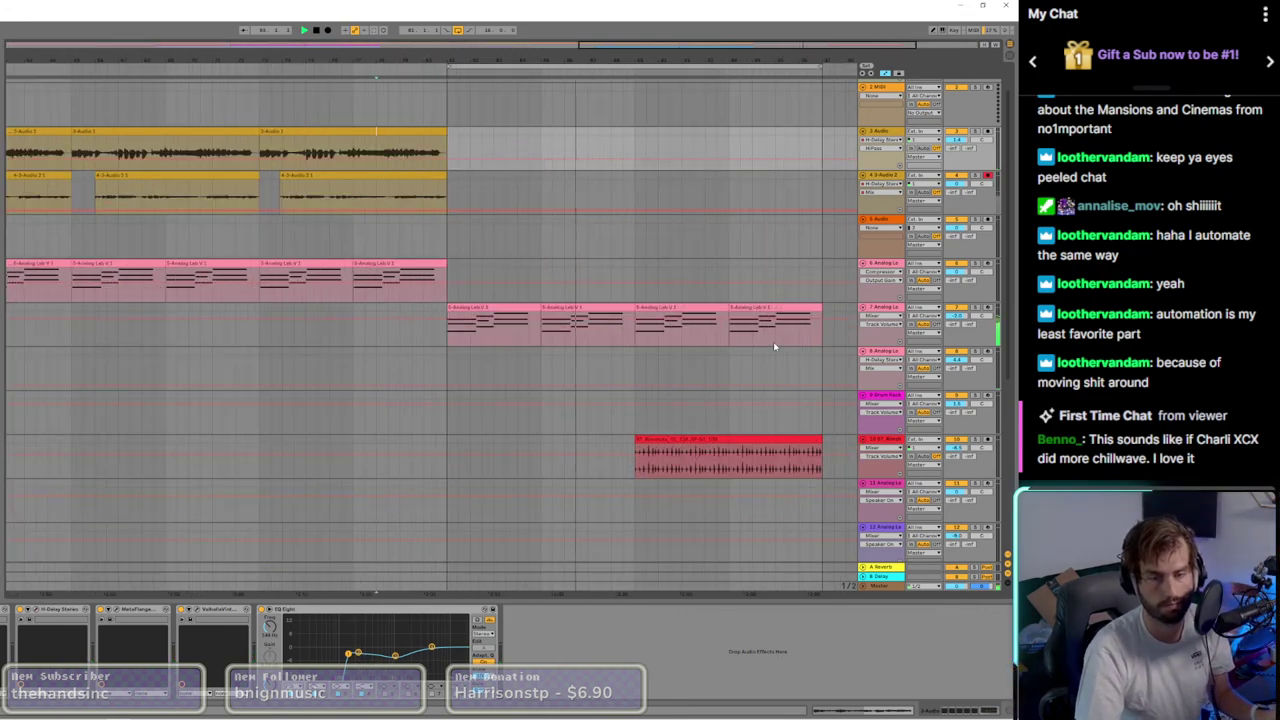
{"action": "key", "text": "a"}
{"action": "scroll", "coordinate": [770, 350], "scroll_direction": "down", "scroll_amount": 4}
{"action": "left_click", "coordinate": [757, 457]}
{"action": "key", "text": "Delete"}
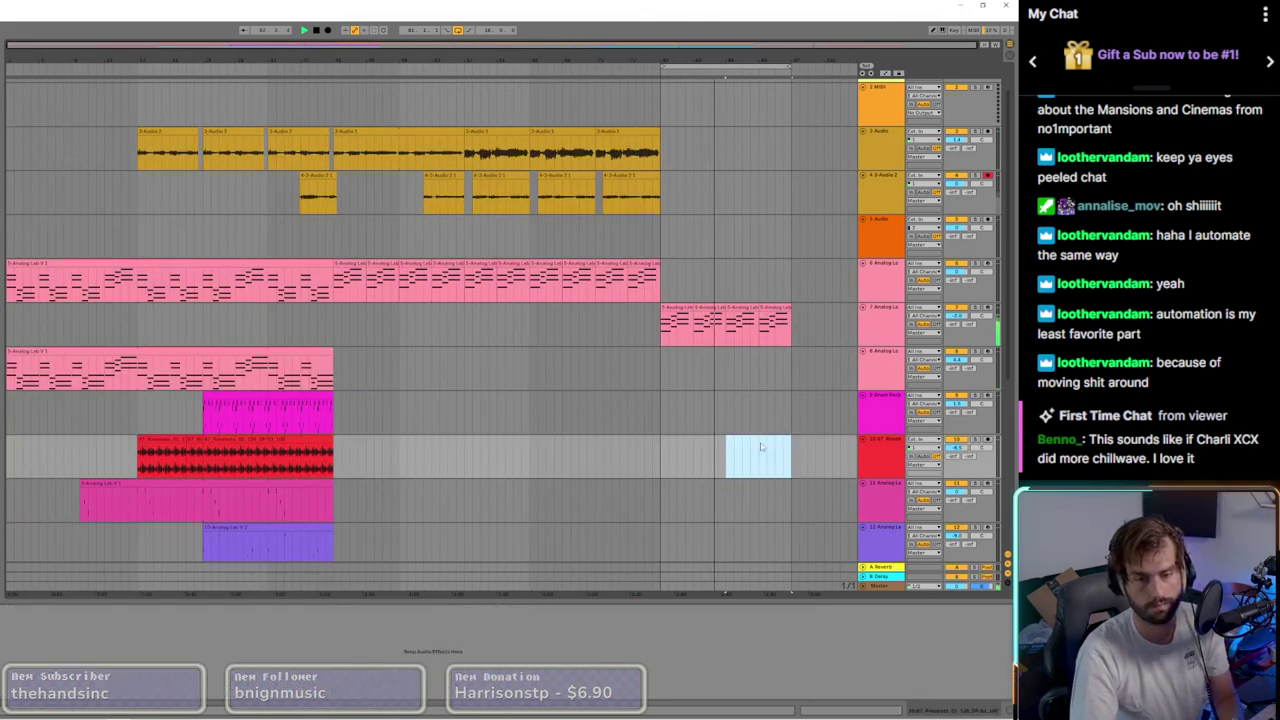
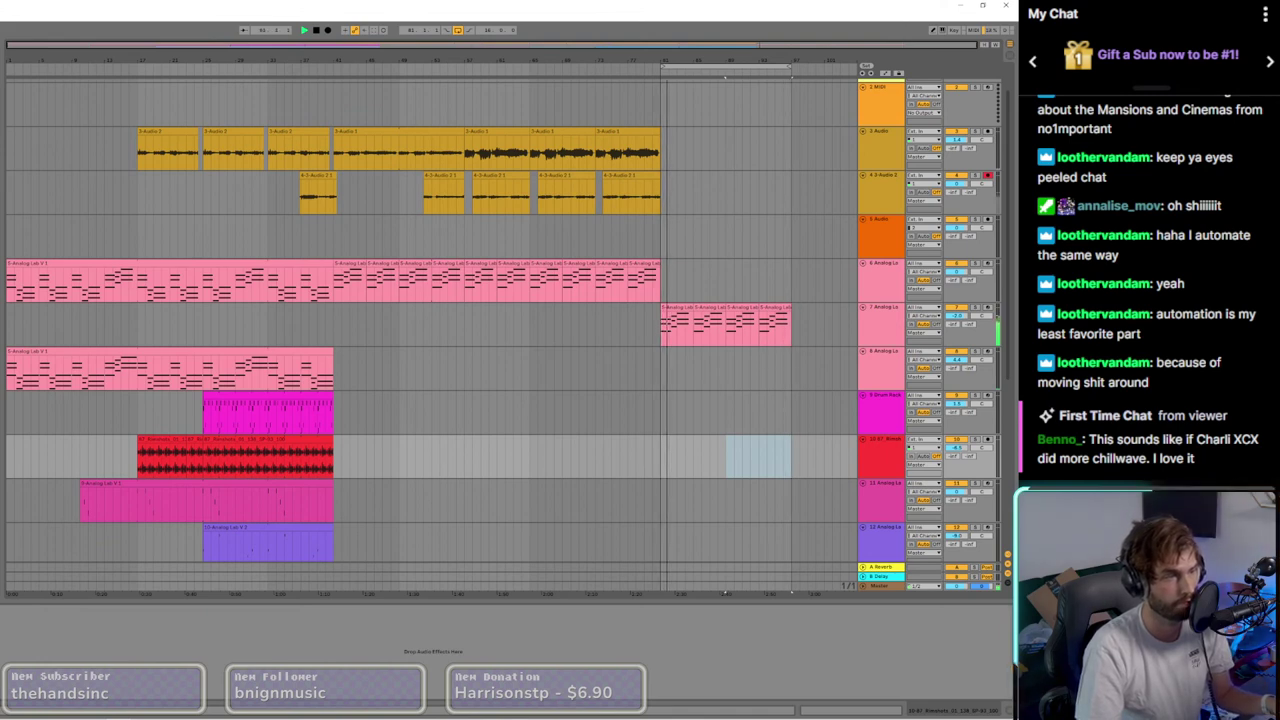
Step: Try two loops at the start of the closing section on track 10, extending each to the end of the synth clips
{"action": "left_click_drag", "start_coordinate": [673, 322], "coordinate": [678, 458]}
{"action": "key", "text": "space"}
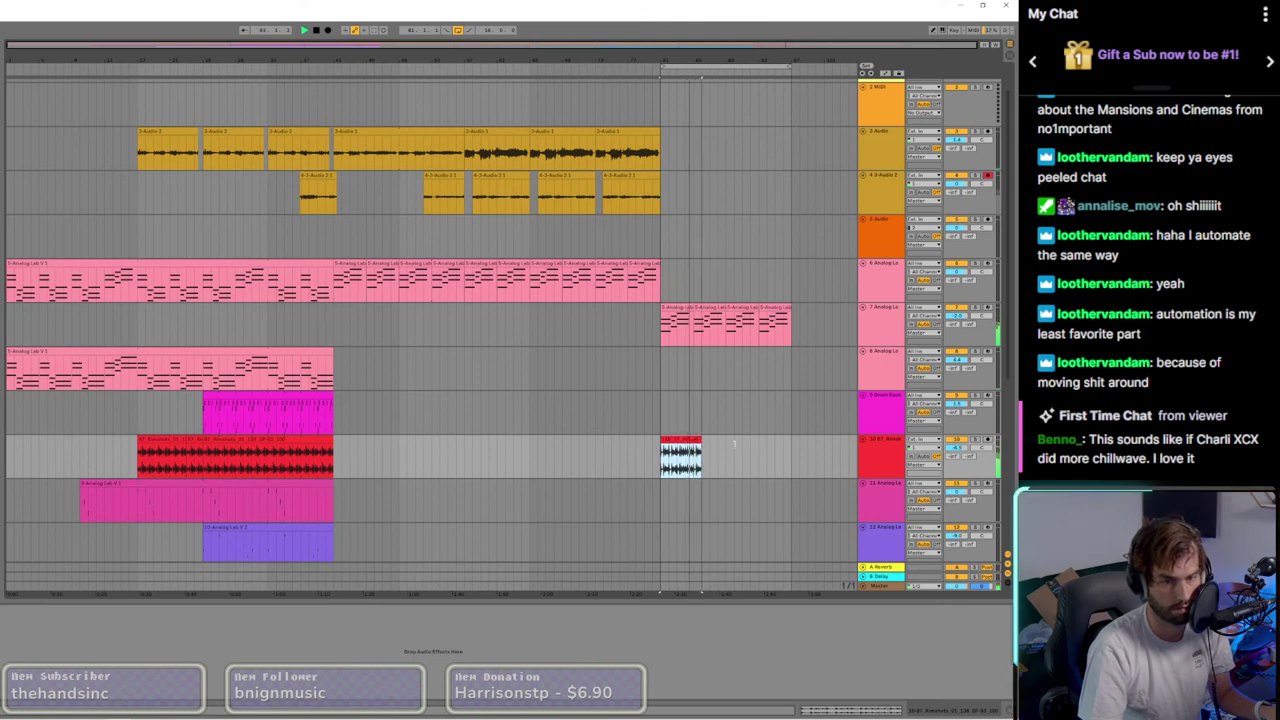
{"action": "left_click_drag", "start_coordinate": [734, 444], "coordinate": [790, 445]}
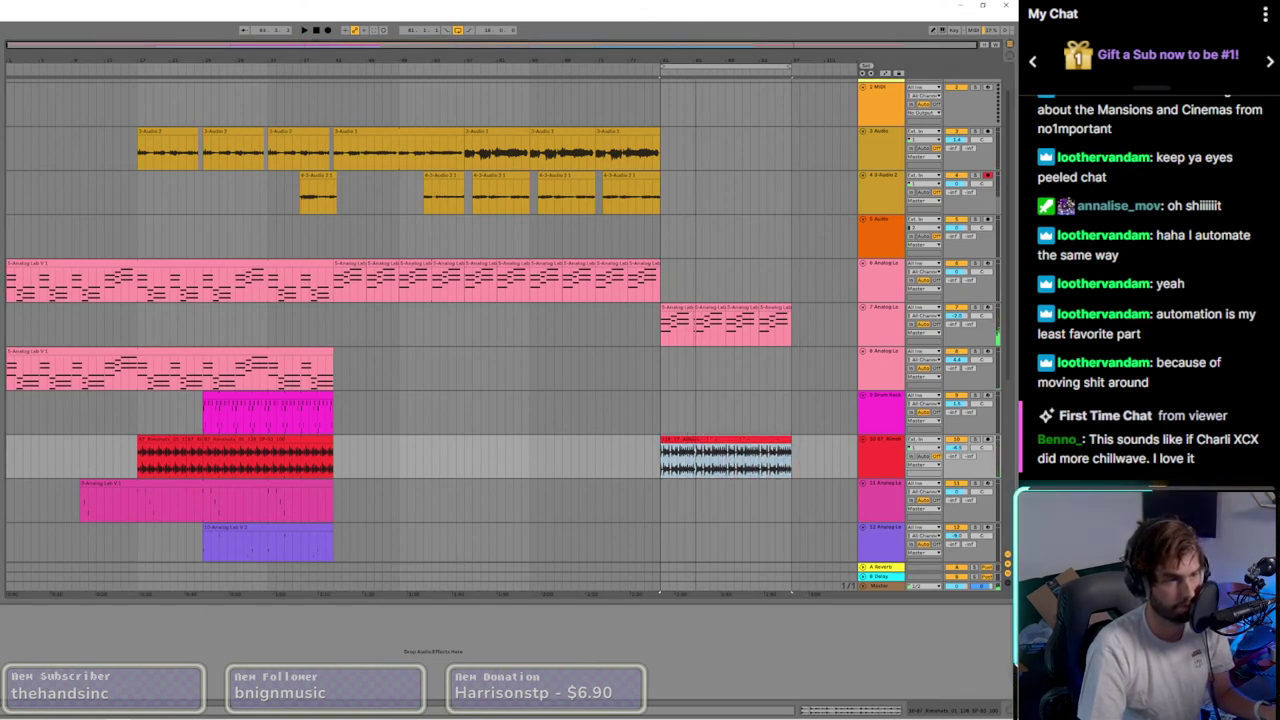
{"action": "left_click", "coordinate": [670, 468]}
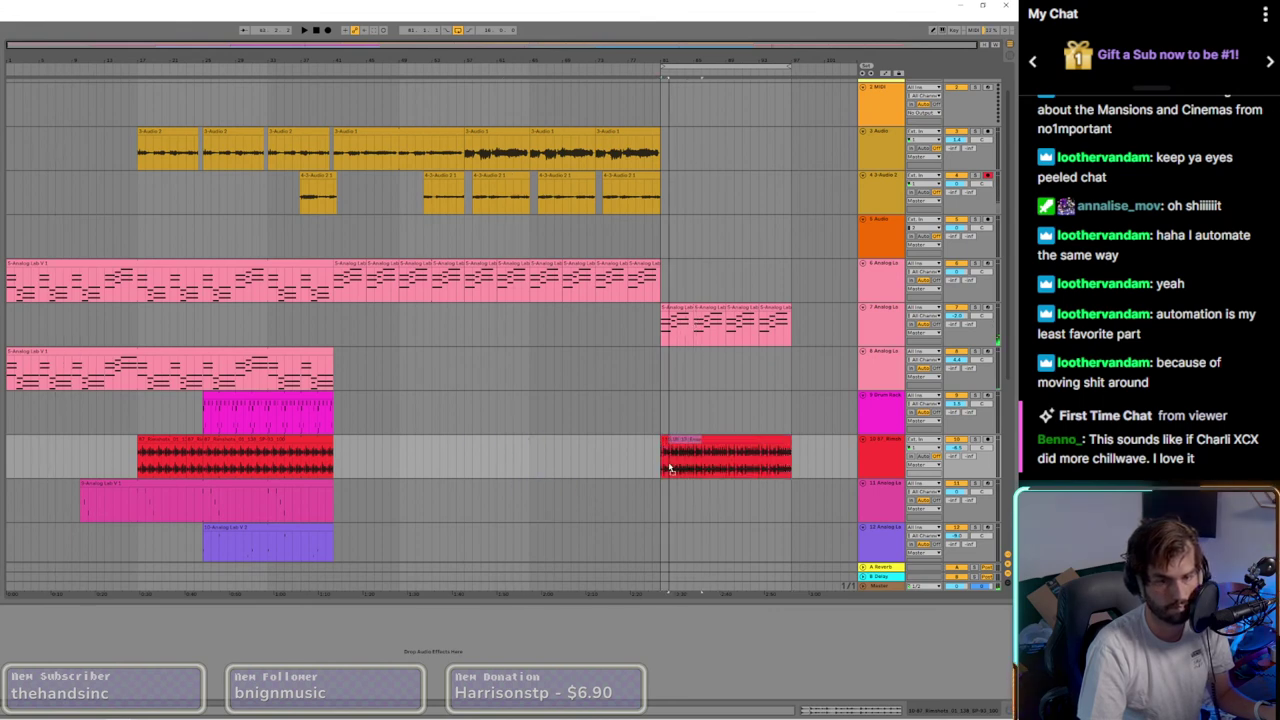
{"action": "key", "text": "space"}
{"action": "left_click_drag", "start_coordinate": [663, 468], "coordinate": [790, 450]}
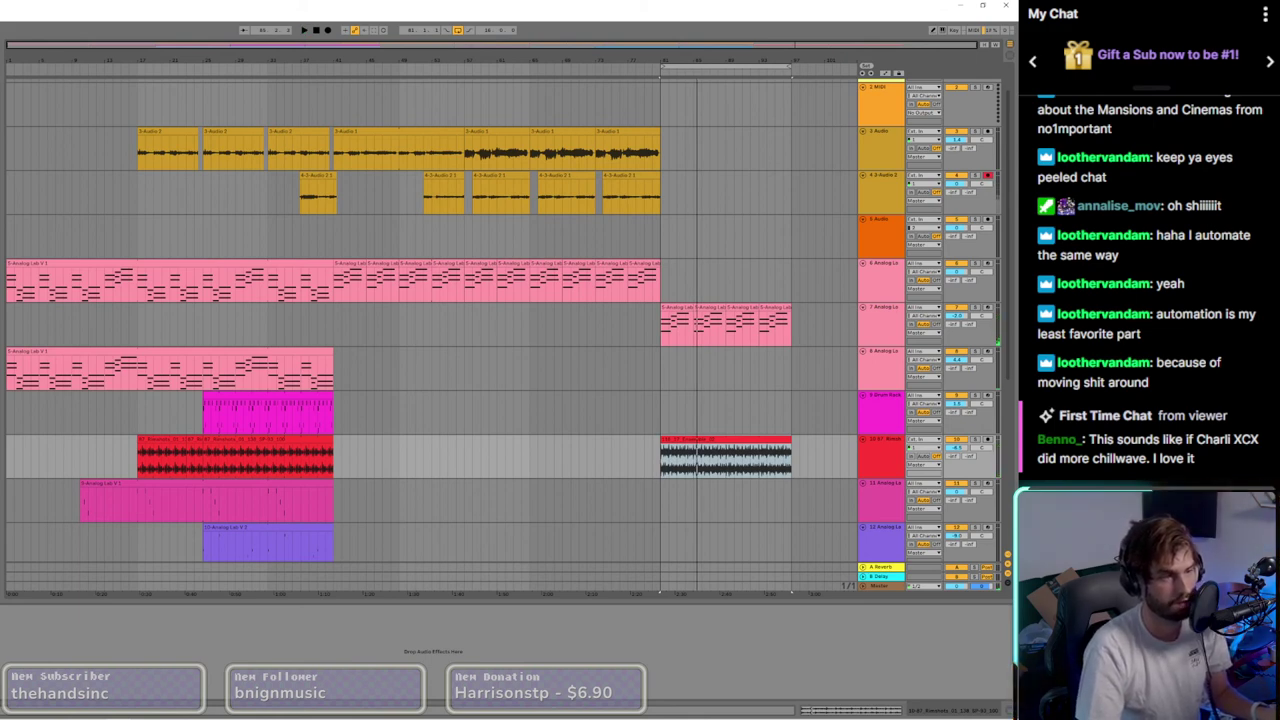
Step: Replace the closing-section loop on track 10 with a different one and extend it to the end of the synth clips
{"action": "left_click", "coordinate": [672, 467]}
{"action": "key", "text": "space"}
{"action": "left_click_drag", "start_coordinate": [665, 467], "coordinate": [790, 452]}
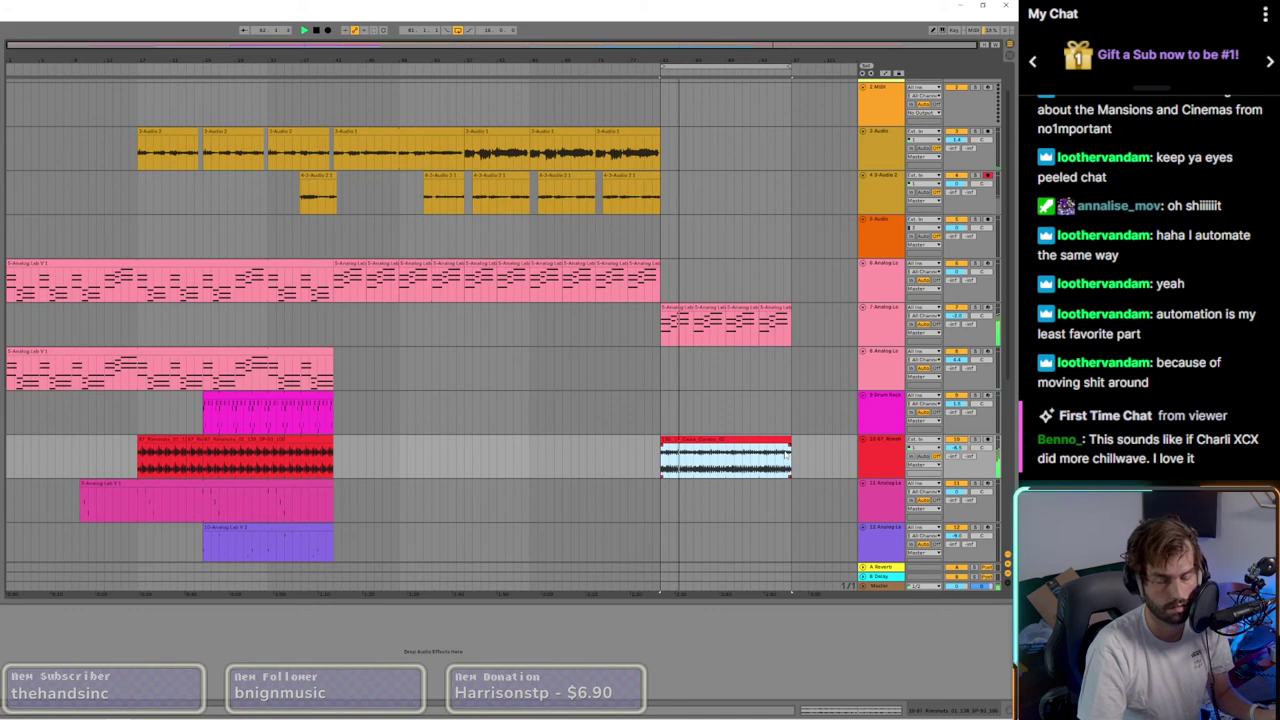
Step: Duplicate track 10 and delete the closing-section loop from the original track
{"action": "left_click", "coordinate": [684, 312]}
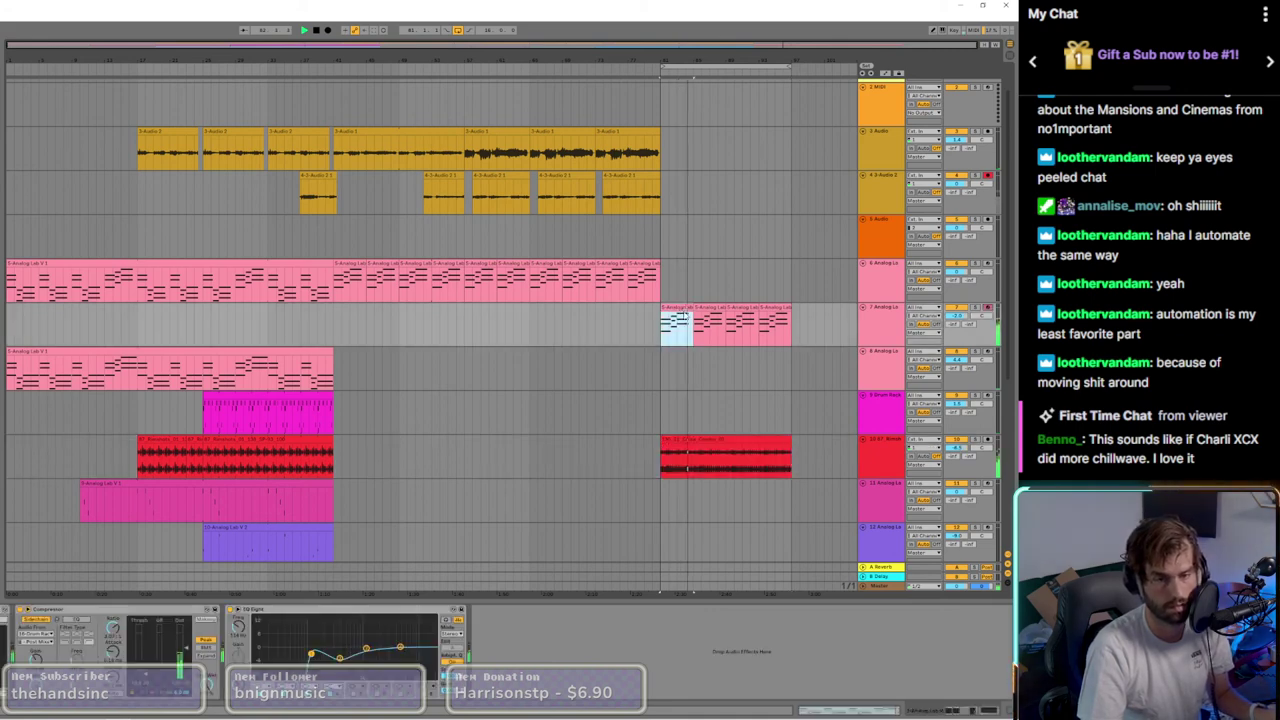
{"action": "right_click", "coordinate": [886, 441]}
{"action": "left_click", "coordinate": [897, 465]}
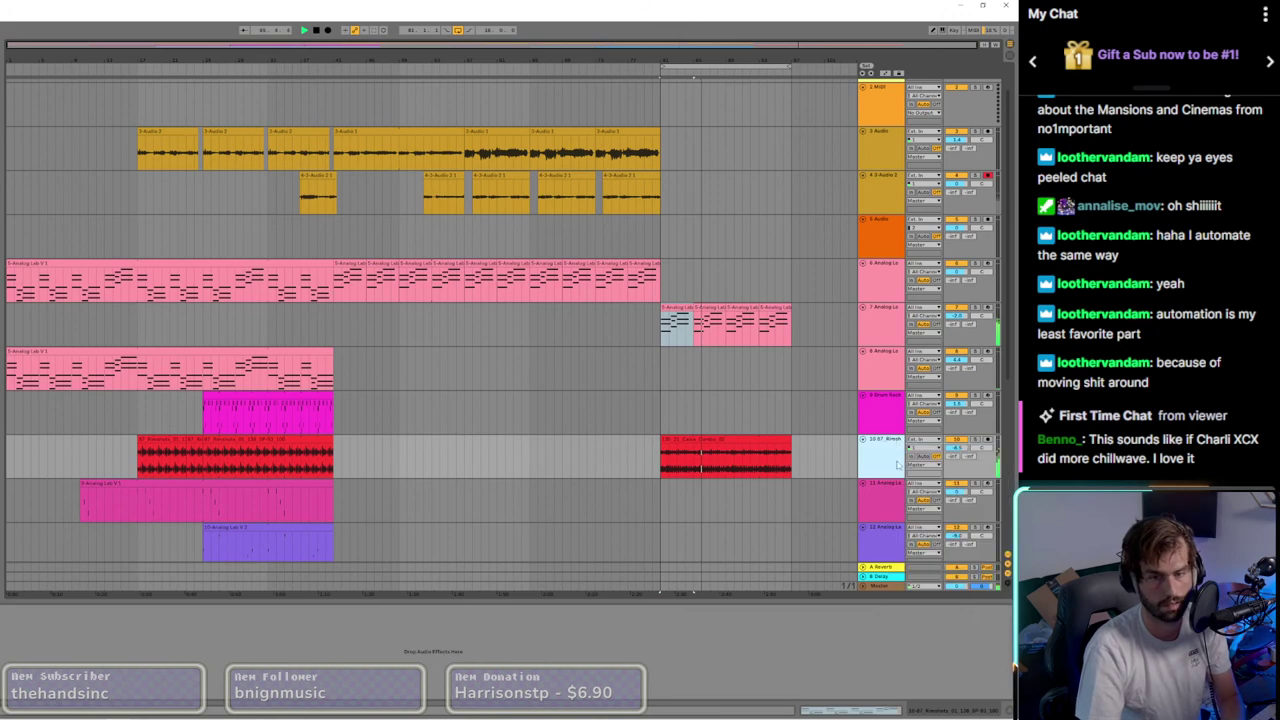
{"action": "left_click", "coordinate": [700, 438]}
{"action": "key", "text": "Delete"}
Step: Delete the earlier loop clips from the duplicated red track, keeping only its closing-section loop
{"action": "left_click", "coordinate": [275, 483]}
{"action": "key", "text": "Delete"}
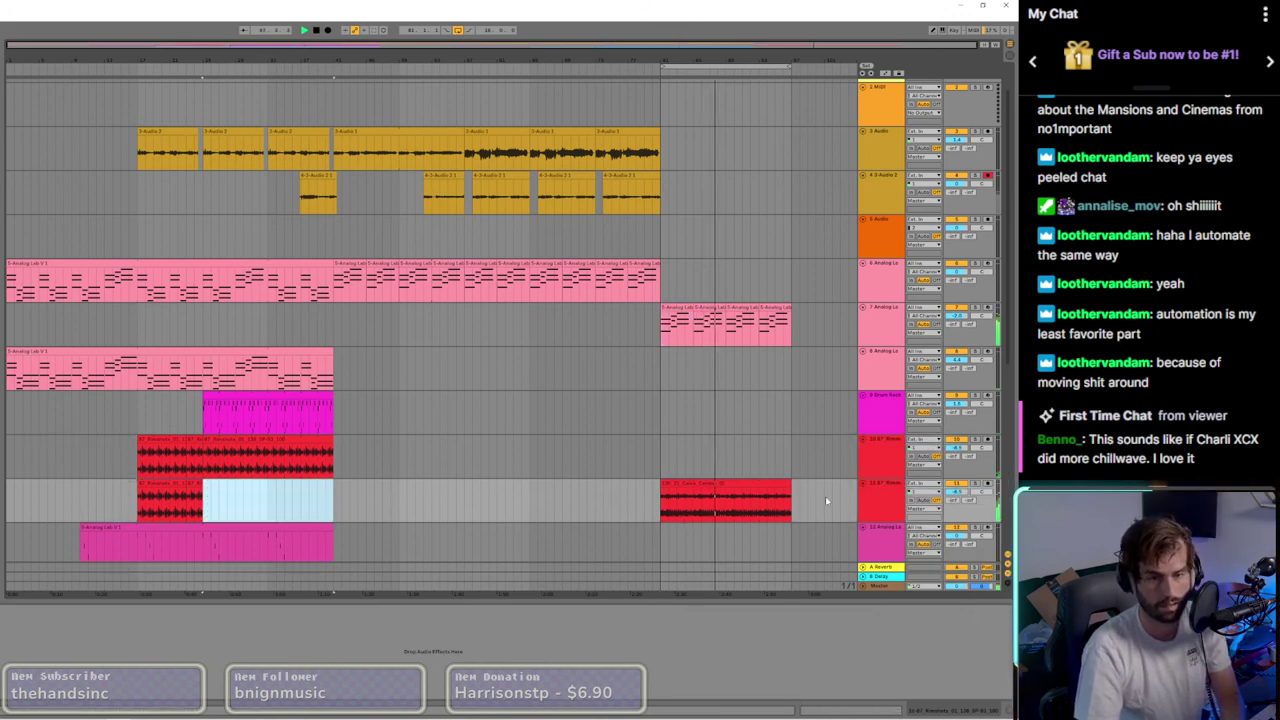
{"action": "left_click", "coordinate": [163, 485]}
{"action": "key", "text": "Delete"}
{"action": "left_click", "coordinate": [190, 484]}
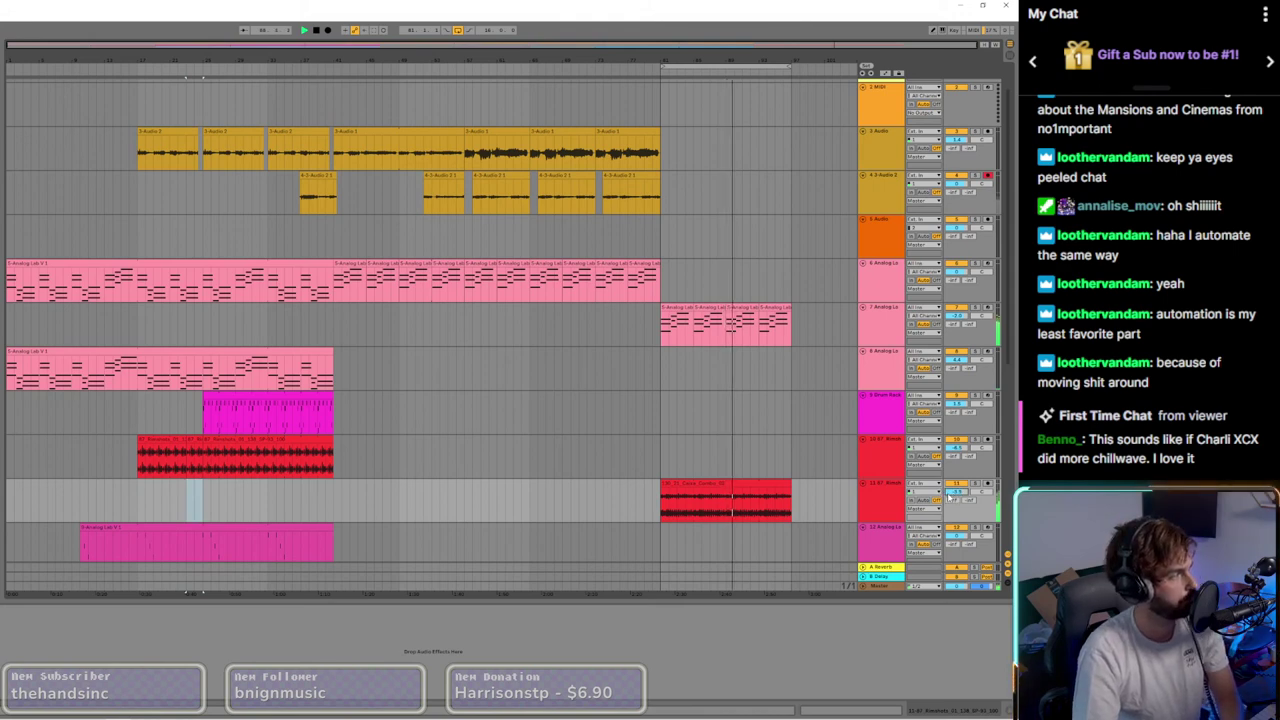
Step: Check the closing-section loop's clip, select all closing-section synth clips on track 7 and open that track's Analog Lab V instrument
{"action": "double_click", "coordinate": [712, 495]}
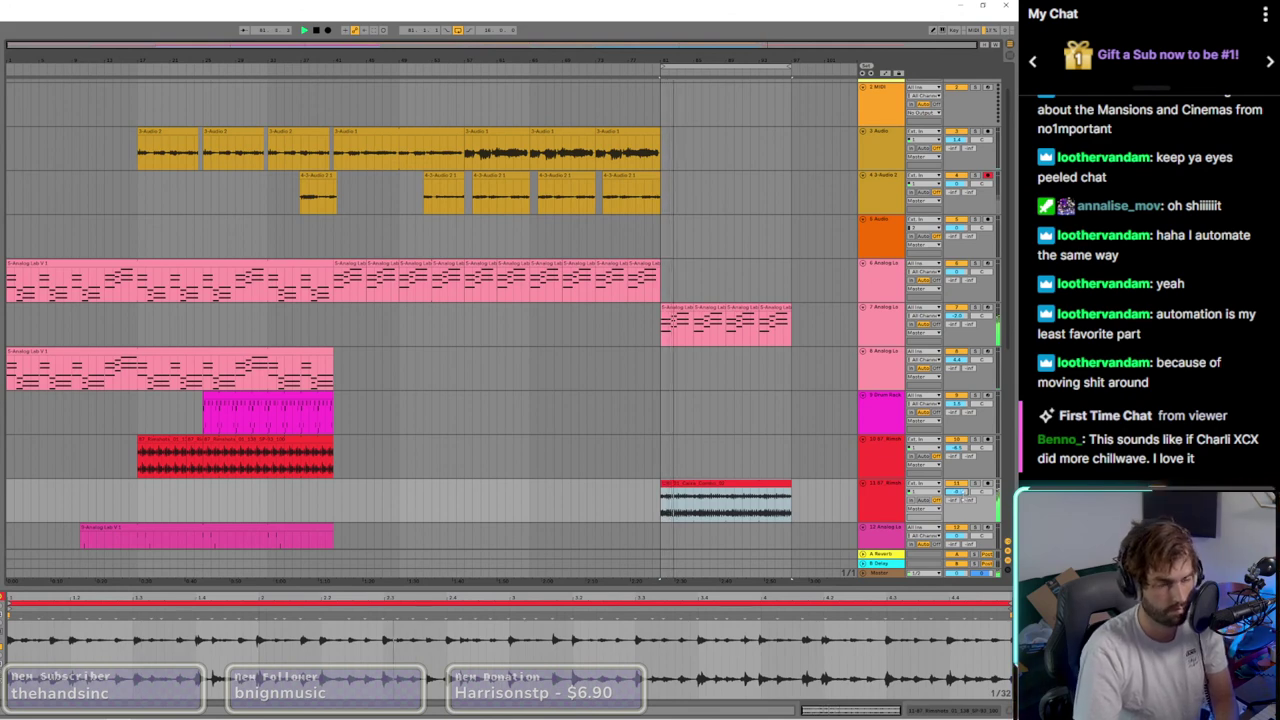
{"action": "scroll", "coordinate": [662, 407], "scroll_direction": "down", "scroll_amount": 3}
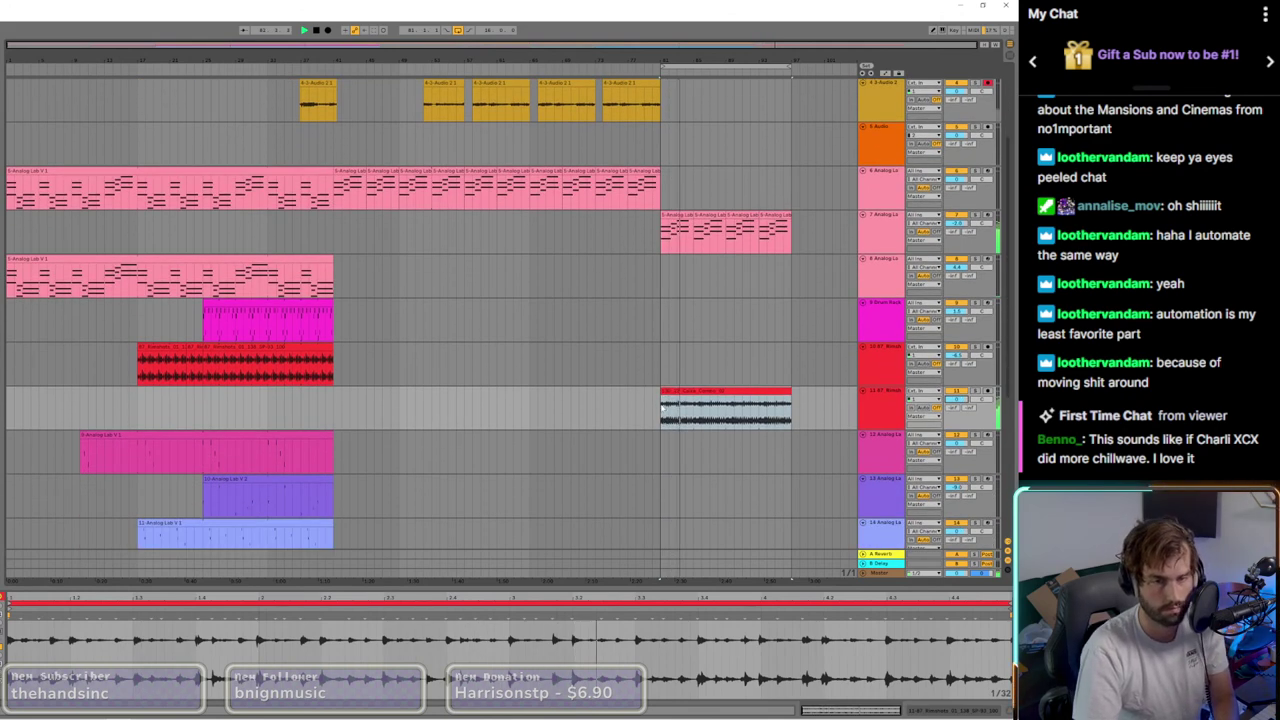
{"action": "left_click", "coordinate": [682, 222]}
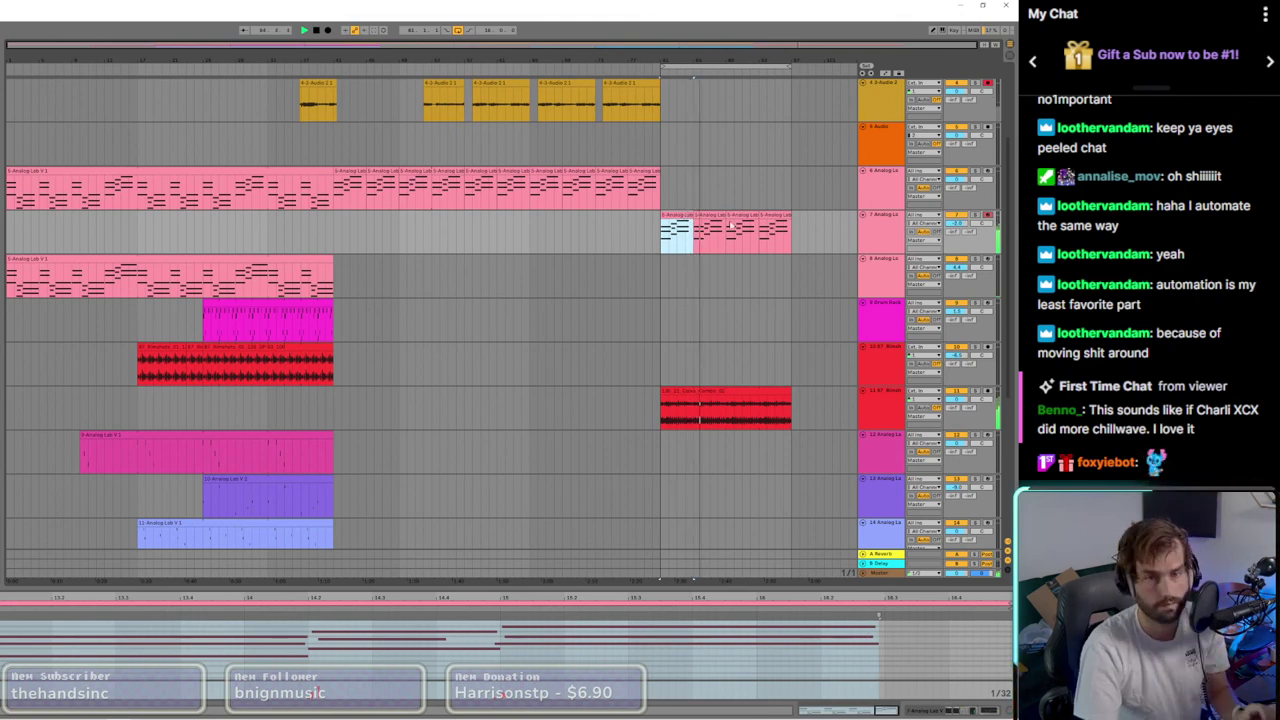
{"action": "left_click", "coordinate": [779, 217], "text": "shift"}
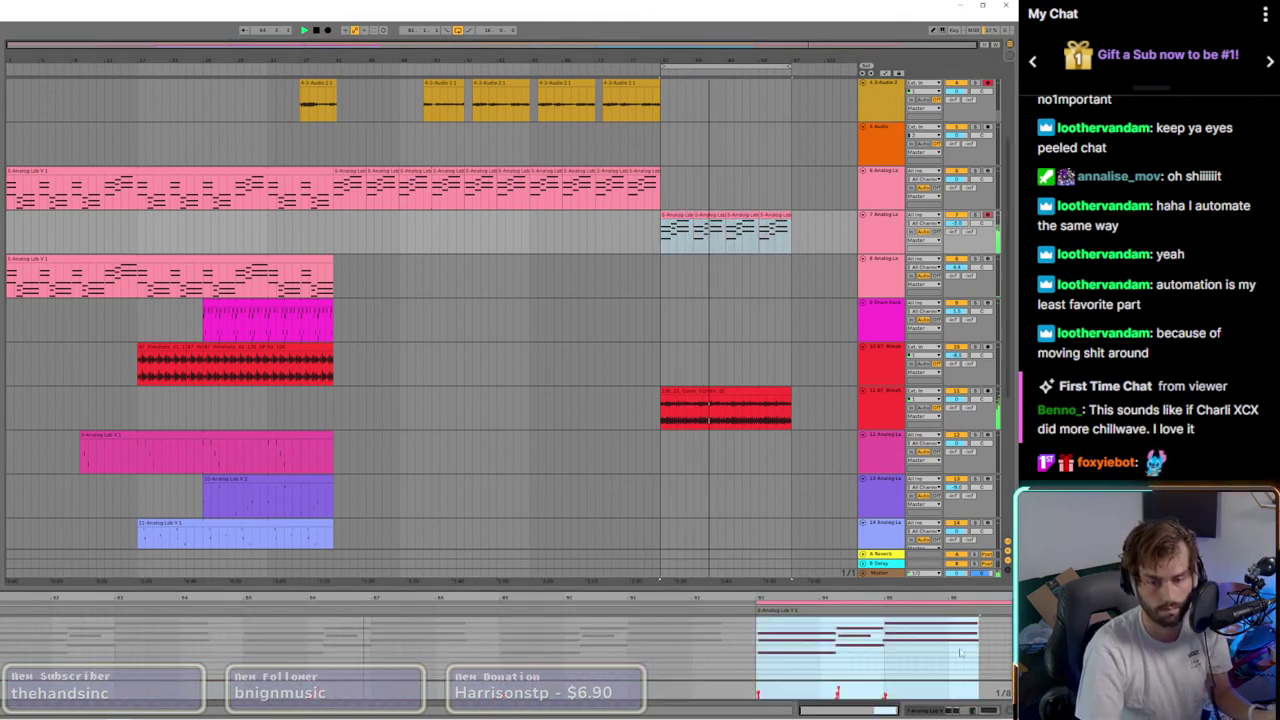
{"action": "key", "text": "shift+Tab"}
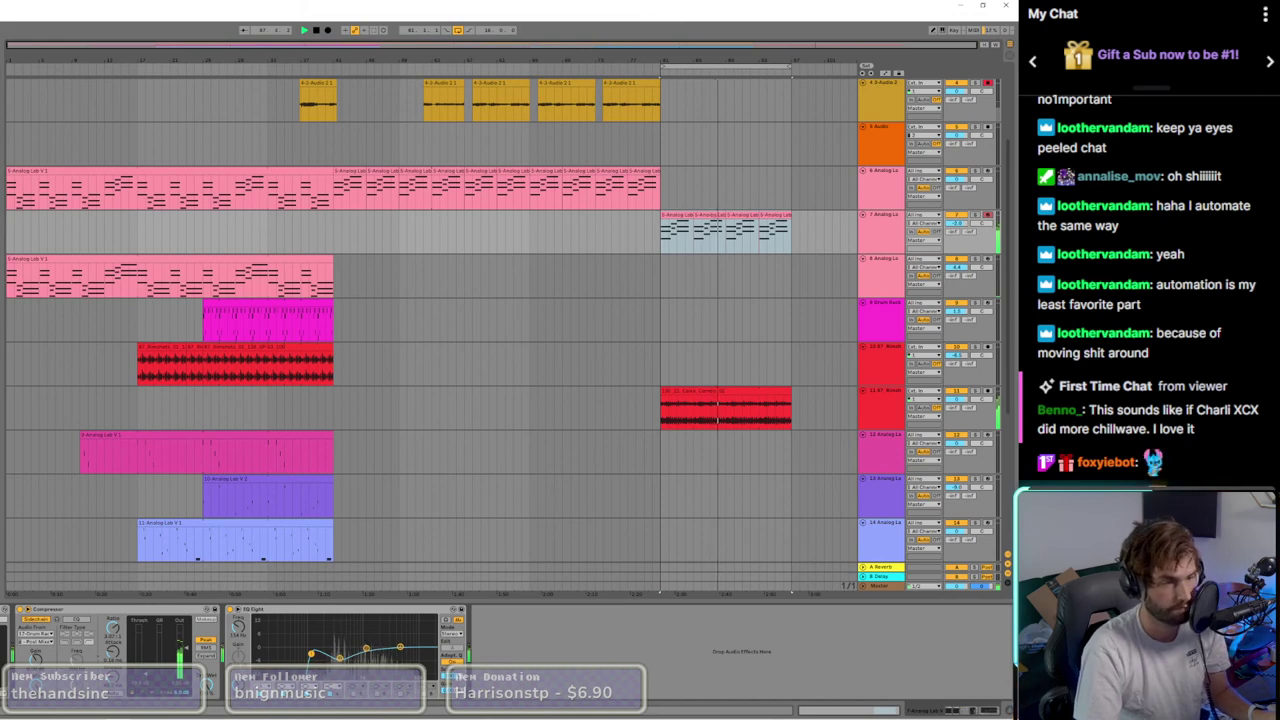
{"action": "key", "text": "ctrl+alt+p"}
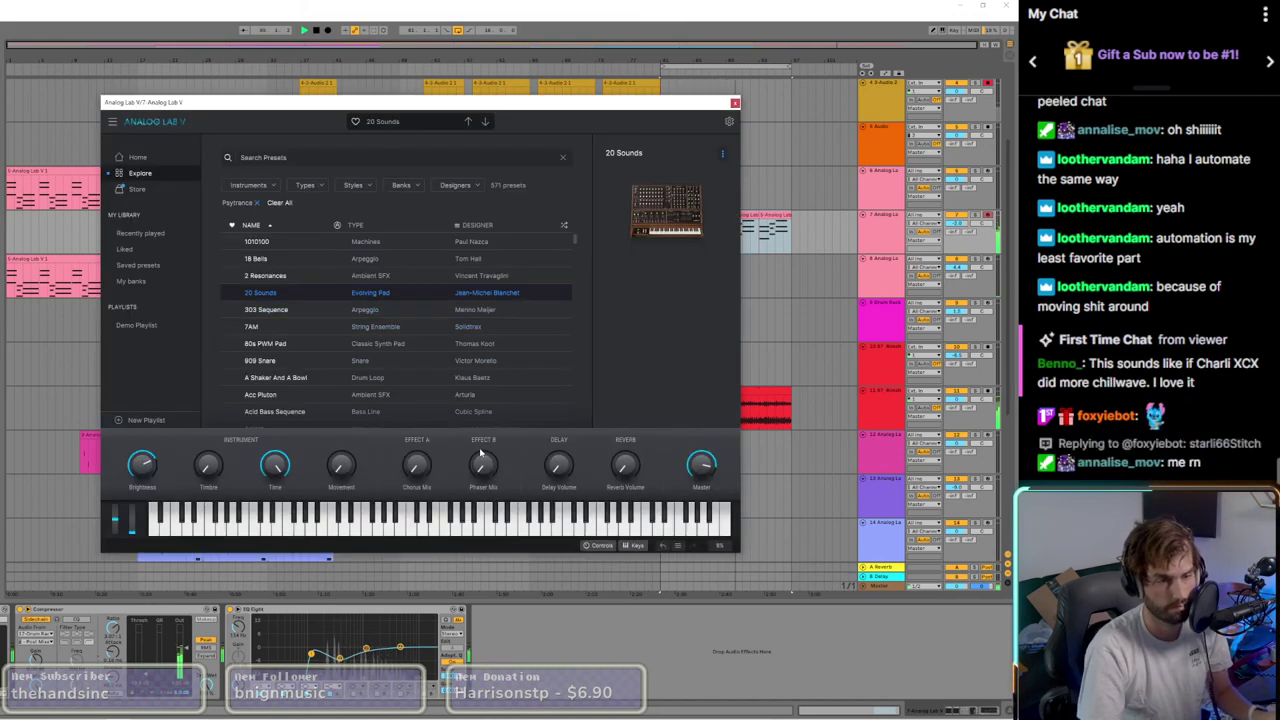
Step: Inspect the Modular instrument behind the 20 Sounds preset, and switch the track 7 synth to the 80s PWM Pad preset
{"action": "left_click", "coordinate": [640, 249]}
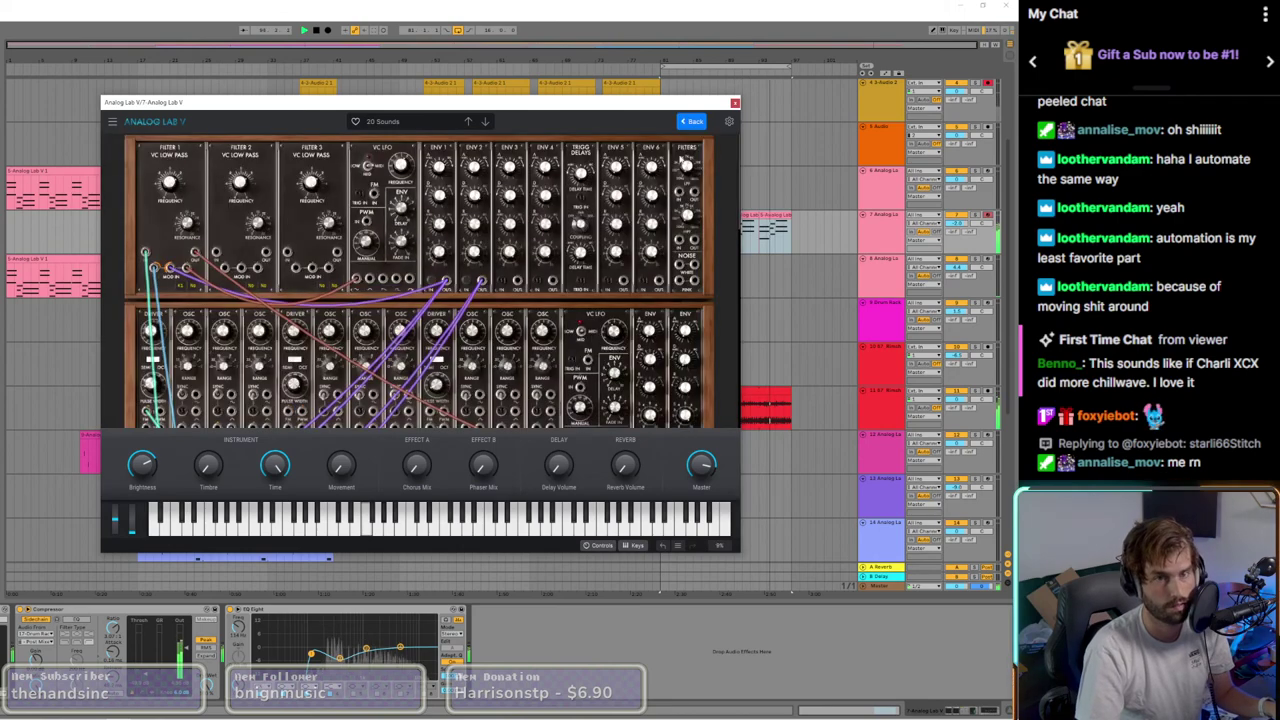
{"action": "scroll", "coordinate": [635, 201], "scroll_direction": "down", "scroll_amount": 10}
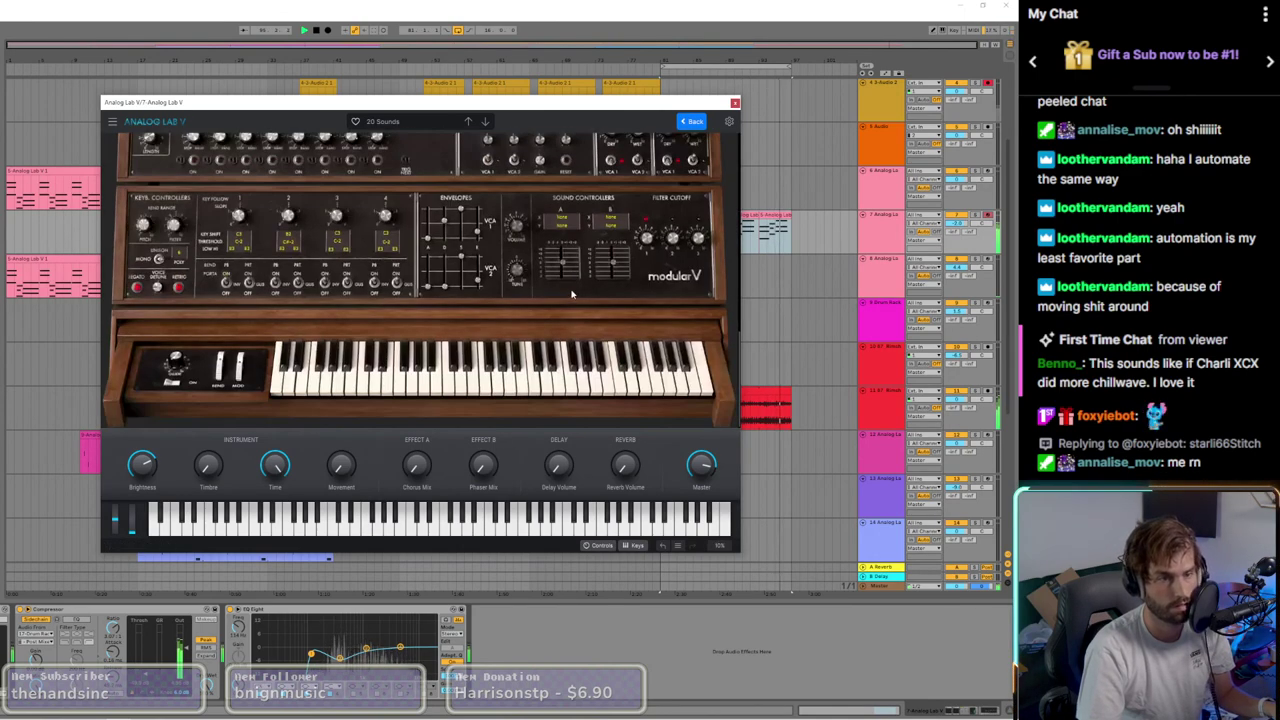
{"action": "scroll", "coordinate": [560, 287], "scroll_direction": "up", "scroll_amount": 10}
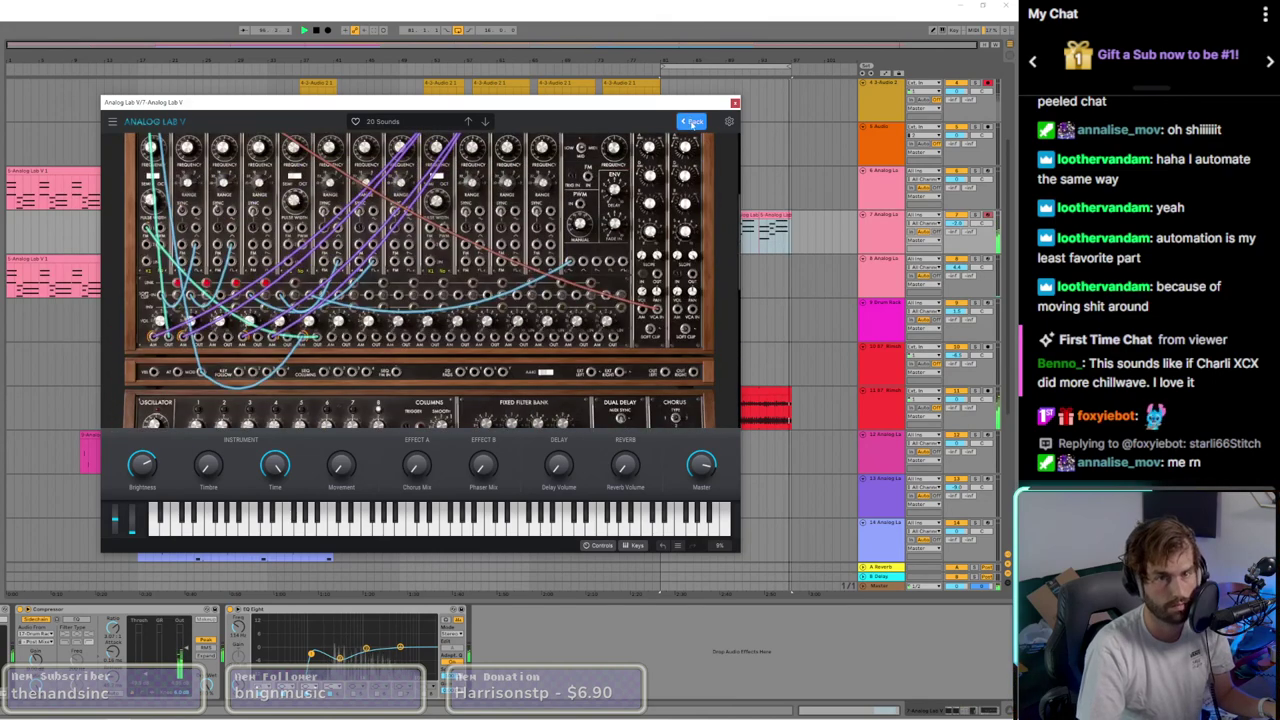
{"action": "left_click", "coordinate": [692, 121]}
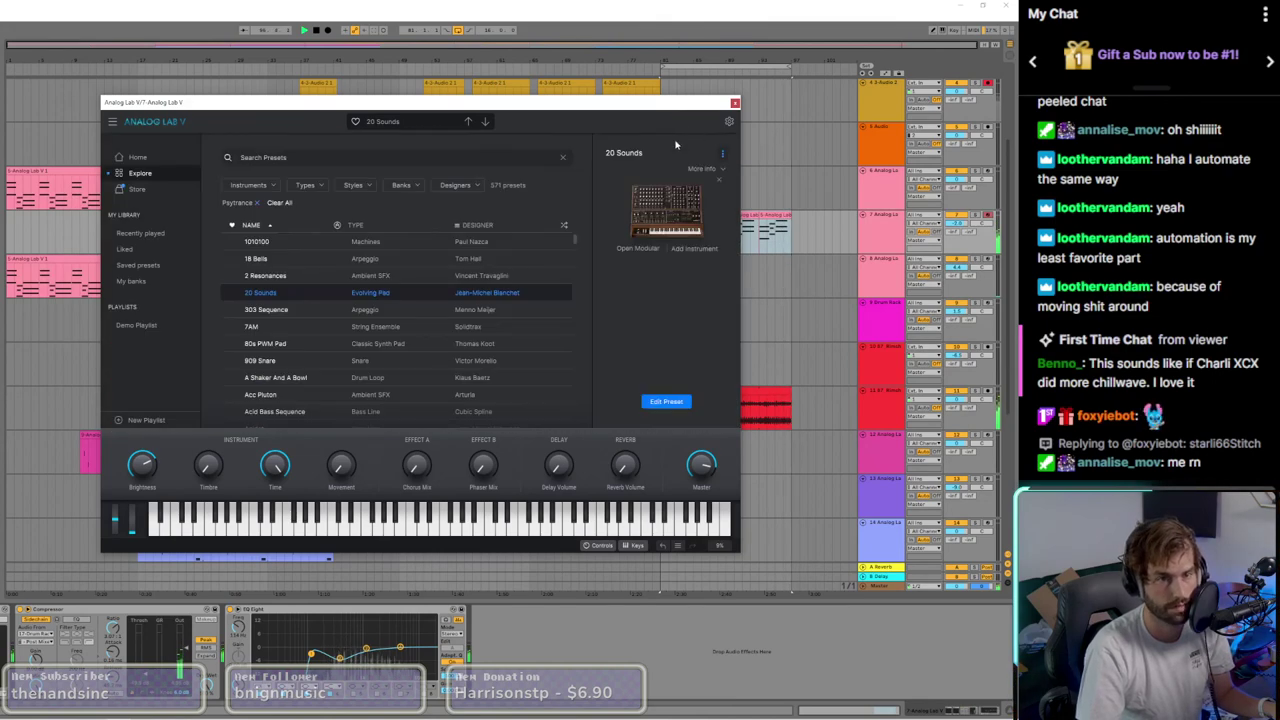
{"action": "left_click", "coordinate": [270, 344]}
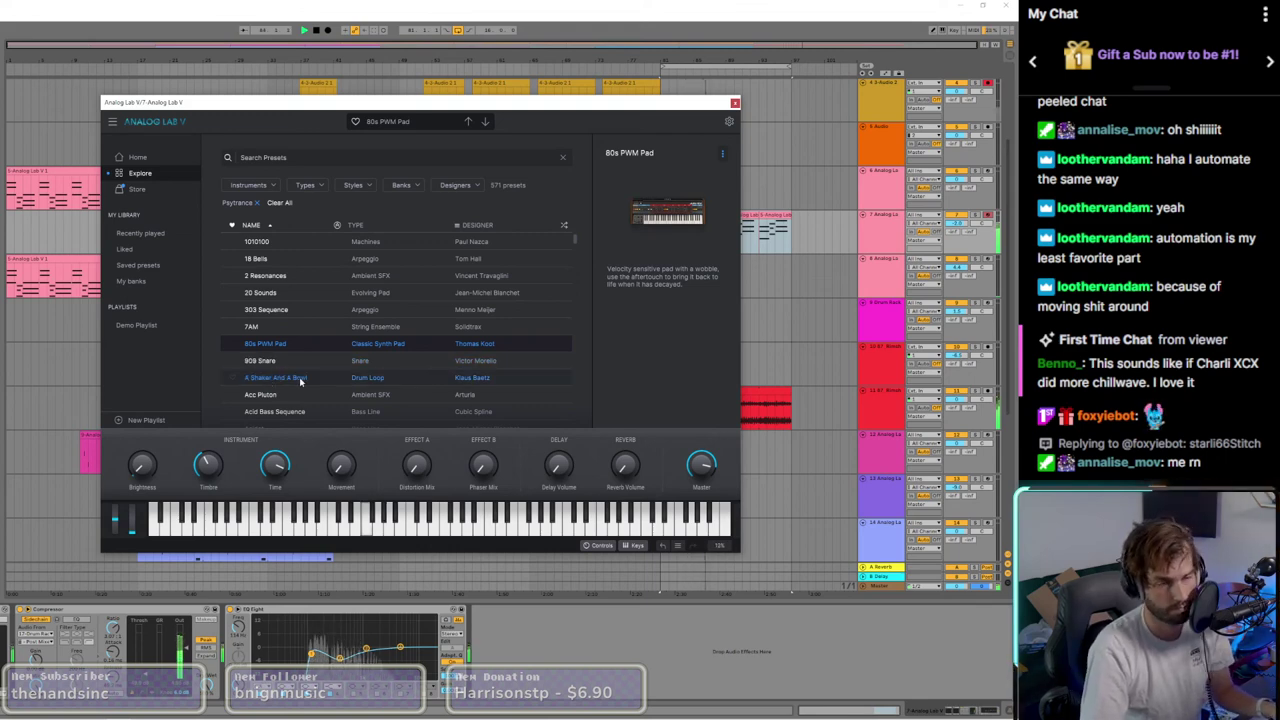
{"action": "left_click", "coordinate": [735, 103]}
Step: Add a new MIDI track with Analog Lab V below the last track and load the Tubular Fantasy preset from the Tropical House genre
{"action": "scroll", "coordinate": [723, 366], "scroll_direction": "down", "scroll_amount": 8}
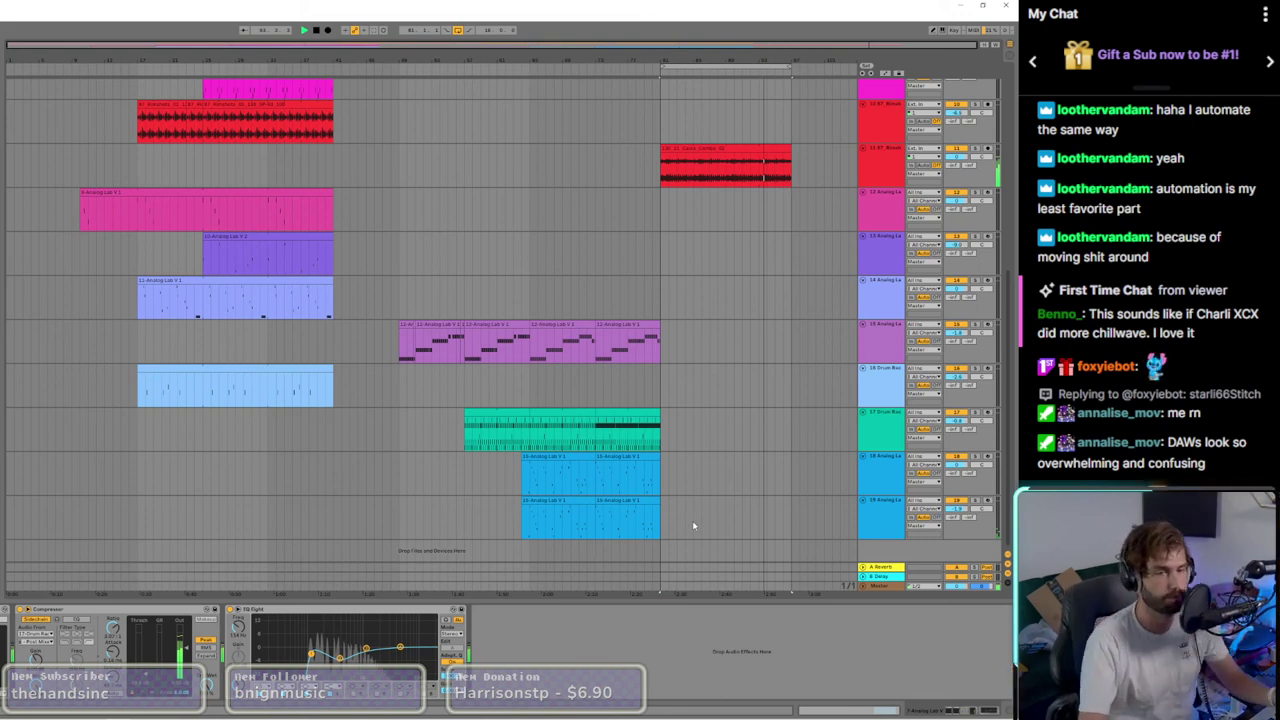
{"action": "key", "text": "ctrl+shift+t"}
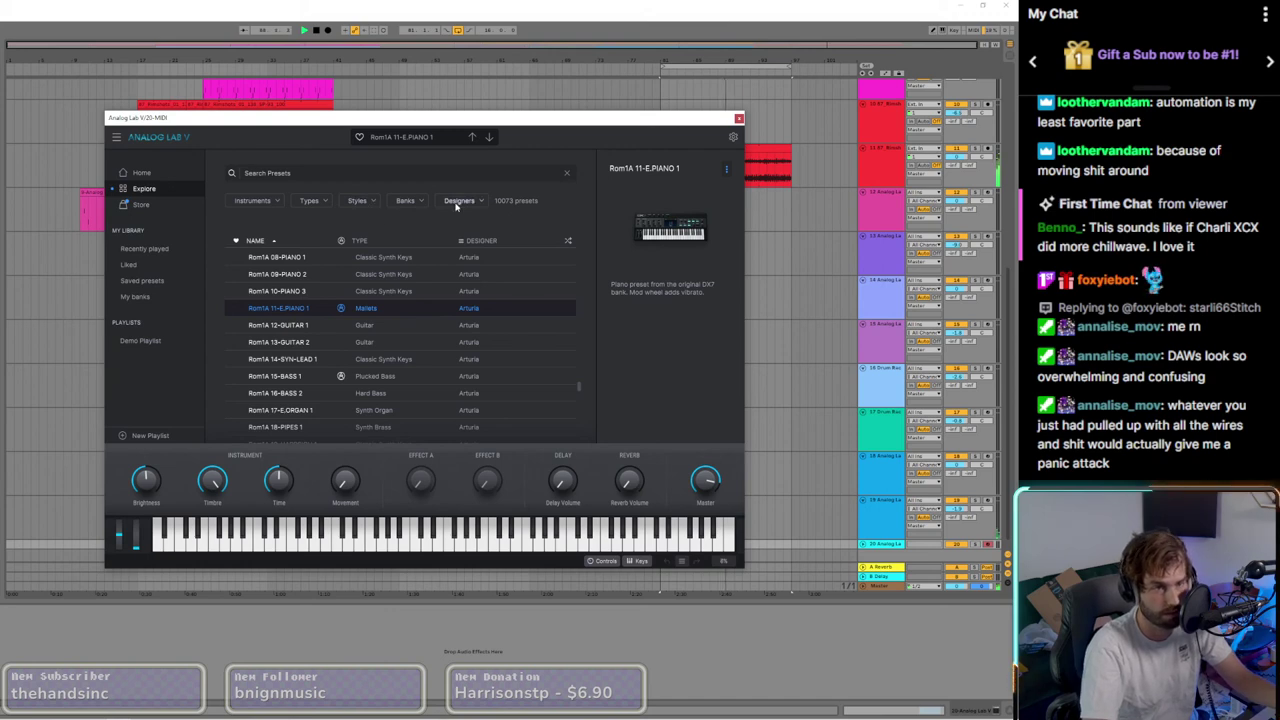
{"action": "left_click", "coordinate": [358, 201]}
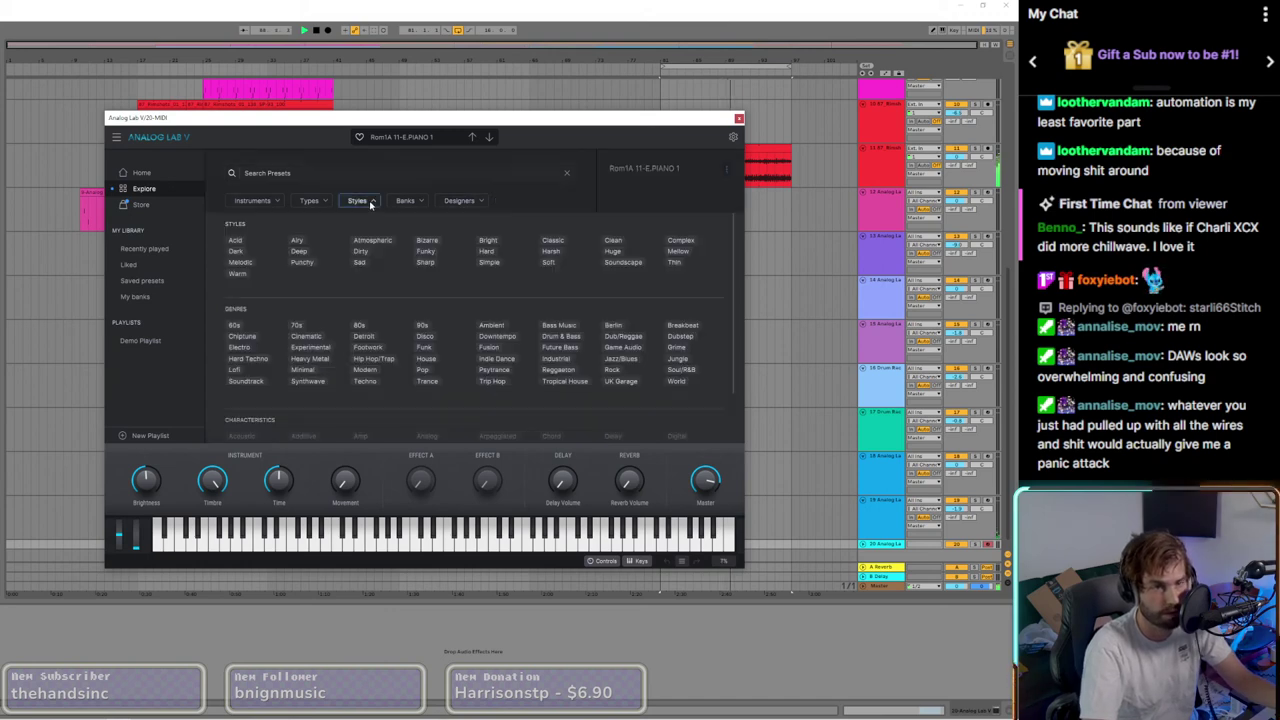
{"action": "left_click", "coordinate": [566, 381]}
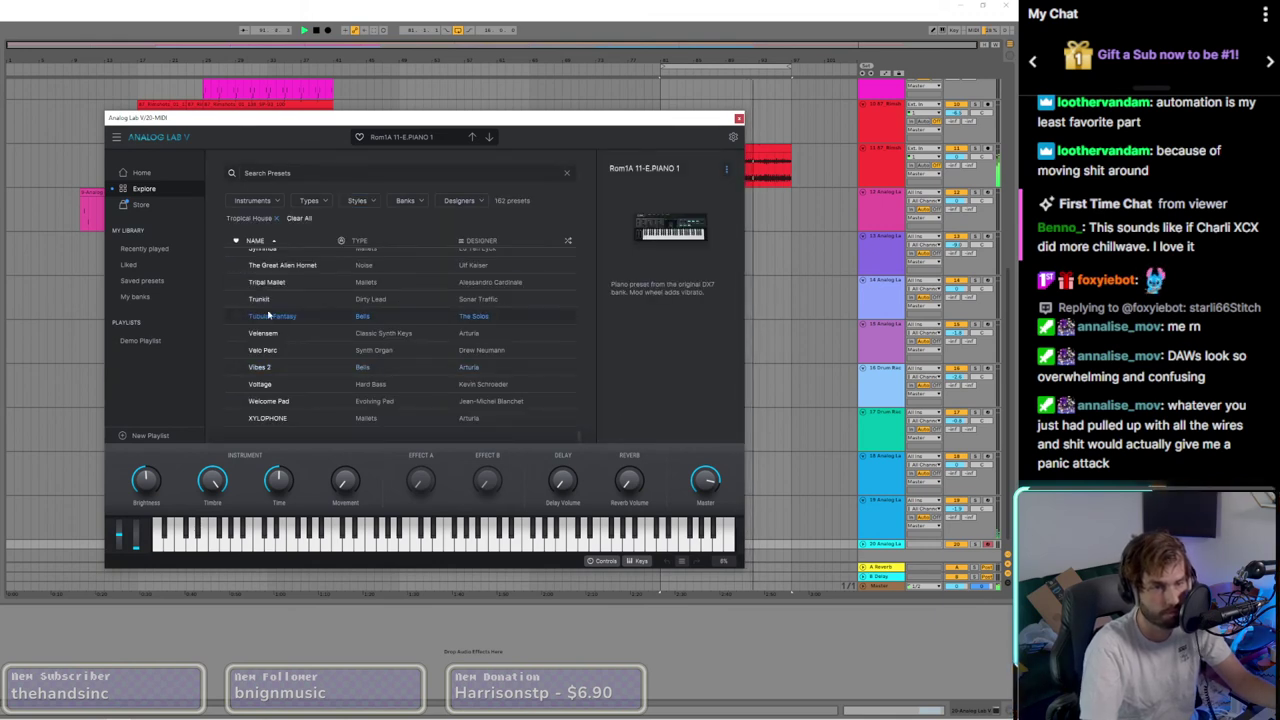
{"action": "left_click", "coordinate": [425, 314]}
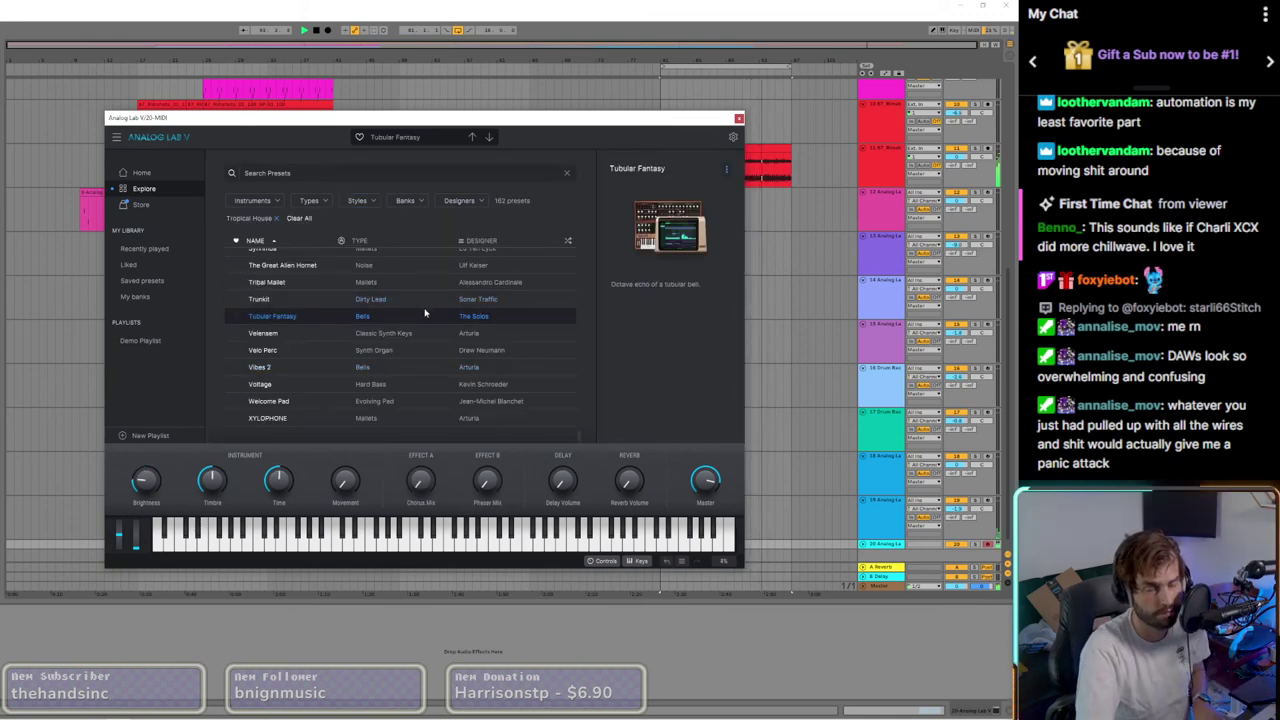
Step: Filter the presets by the Minimal genre instead of Tropical House and load the 16 Reasons preset
{"action": "left_click", "coordinate": [360, 201]}
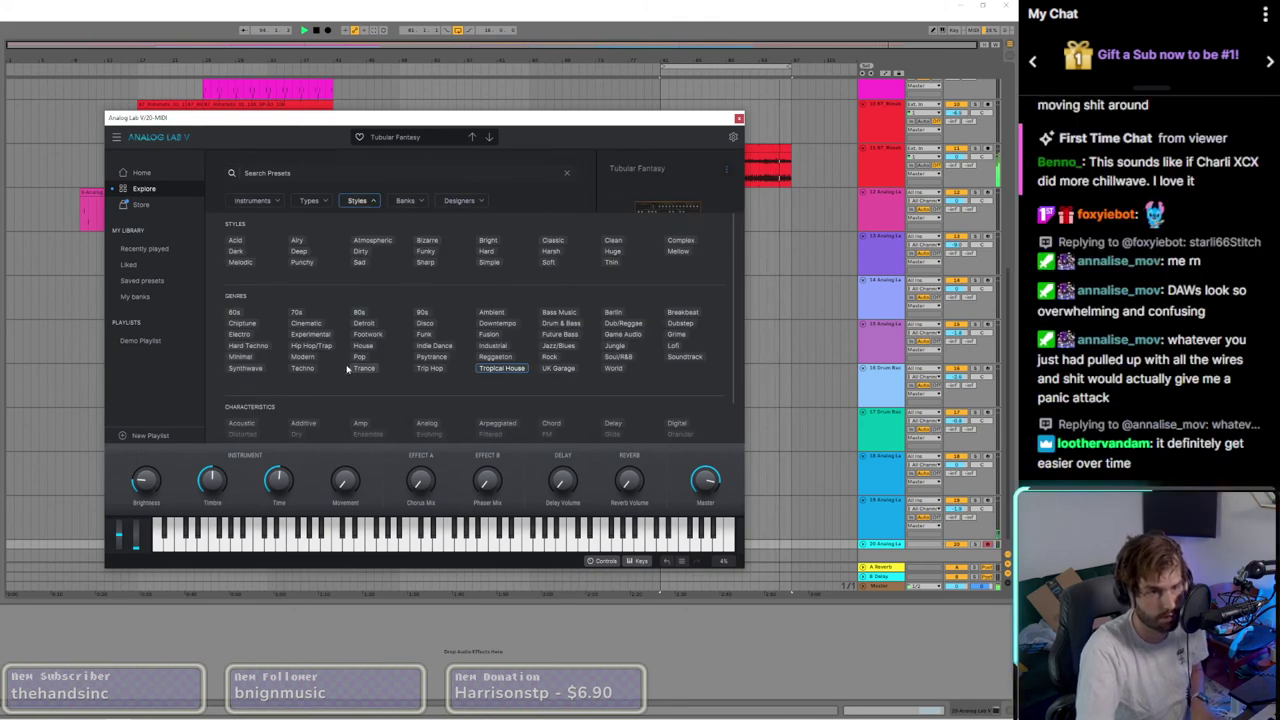
{"action": "left_click", "coordinate": [248, 358]}
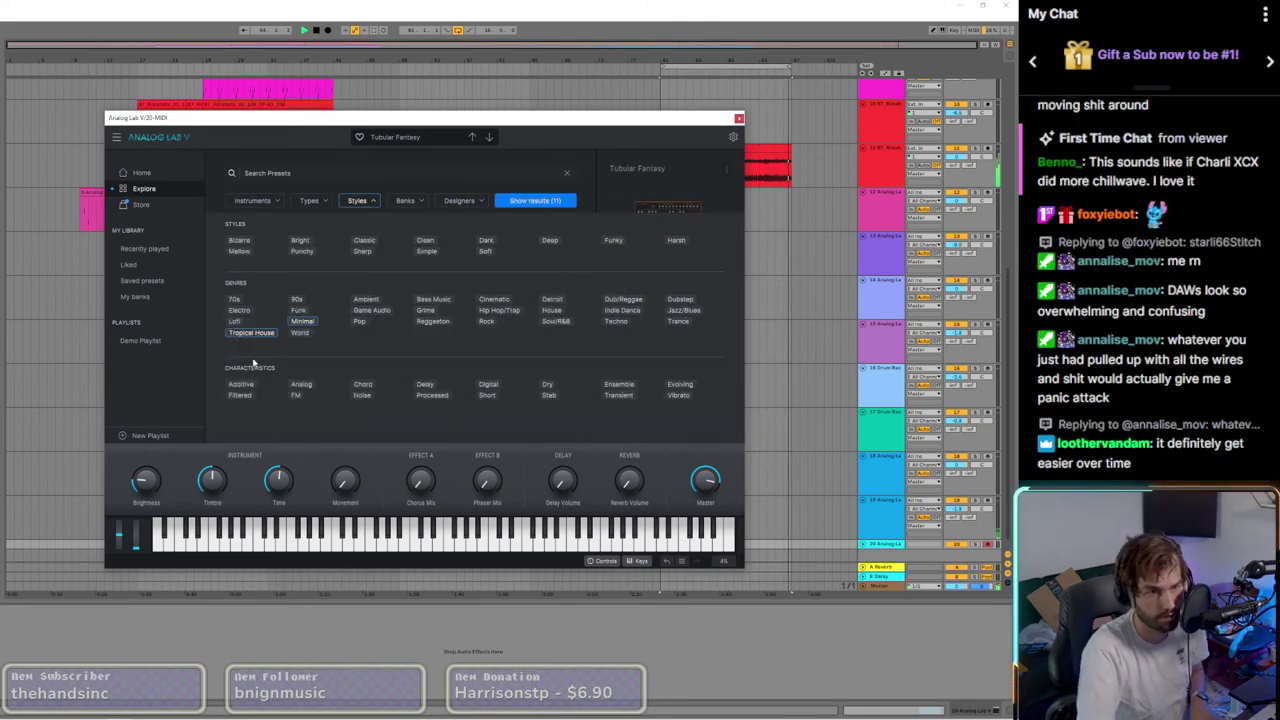
{"action": "left_click", "coordinate": [537, 202]}
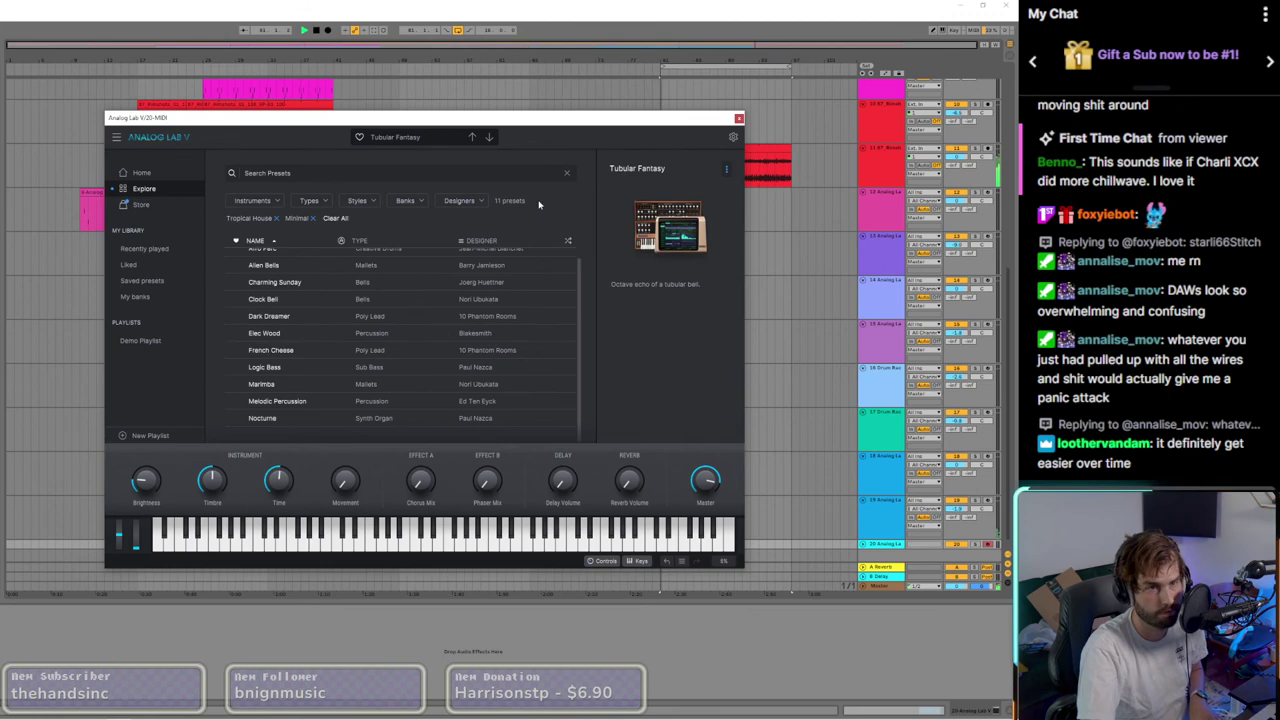
{"action": "left_click", "coordinate": [275, 219]}
{"action": "left_click", "coordinate": [265, 266]}
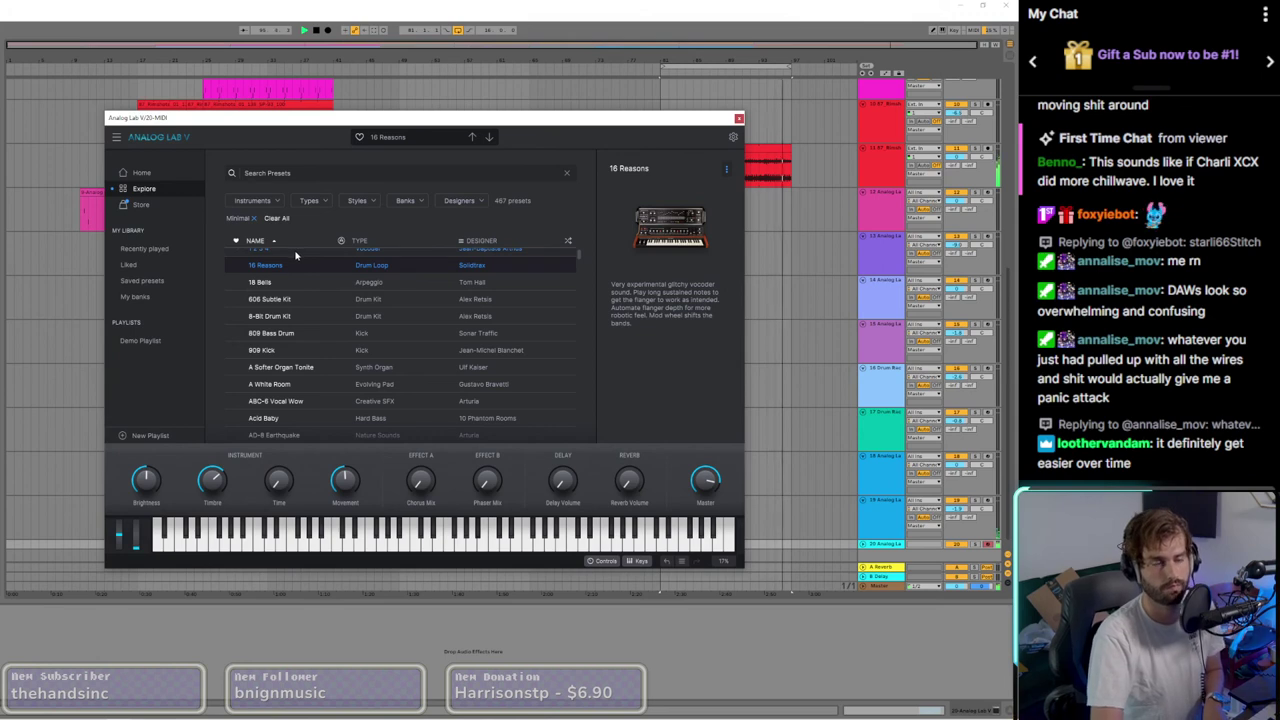
Step: Record a MIDI part with the 16 Reasons preset across the looped closing section on track 20 and open its clip for editing
{"action": "left_click", "coordinate": [327, 30]}
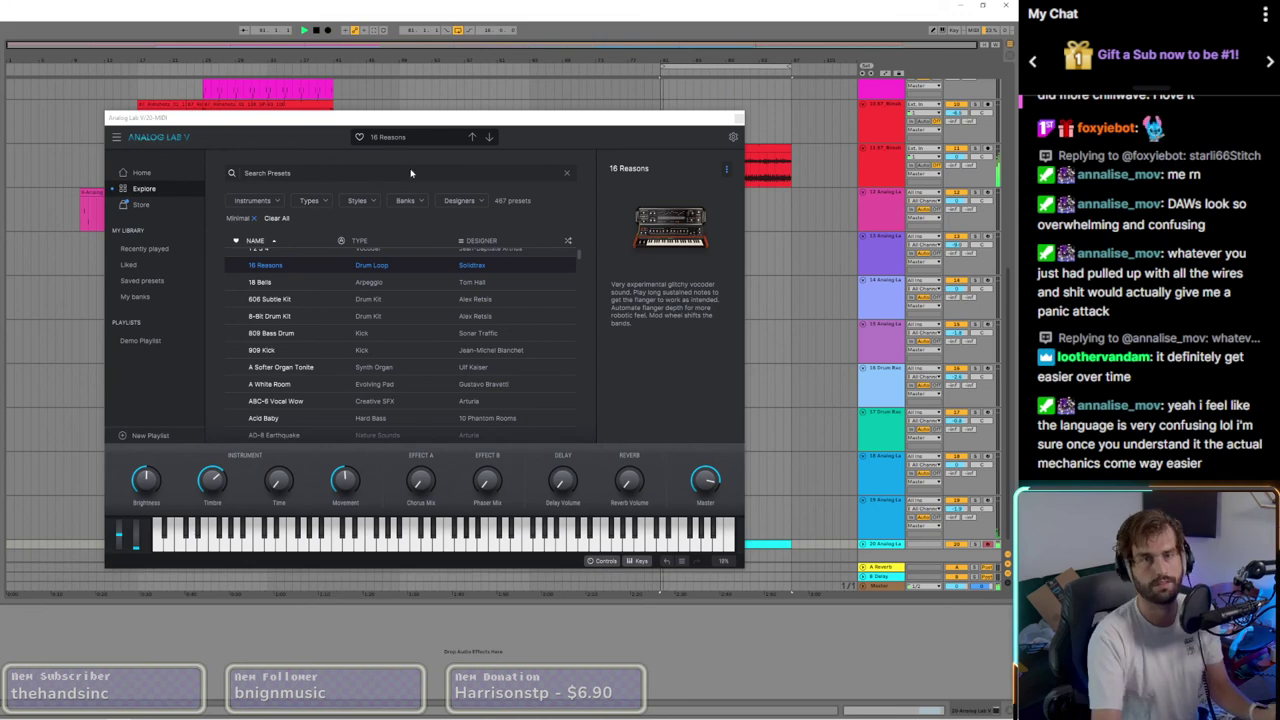
{"action": "left_click", "coordinate": [739, 119]}
{"action": "double_click", "coordinate": [767, 544]}
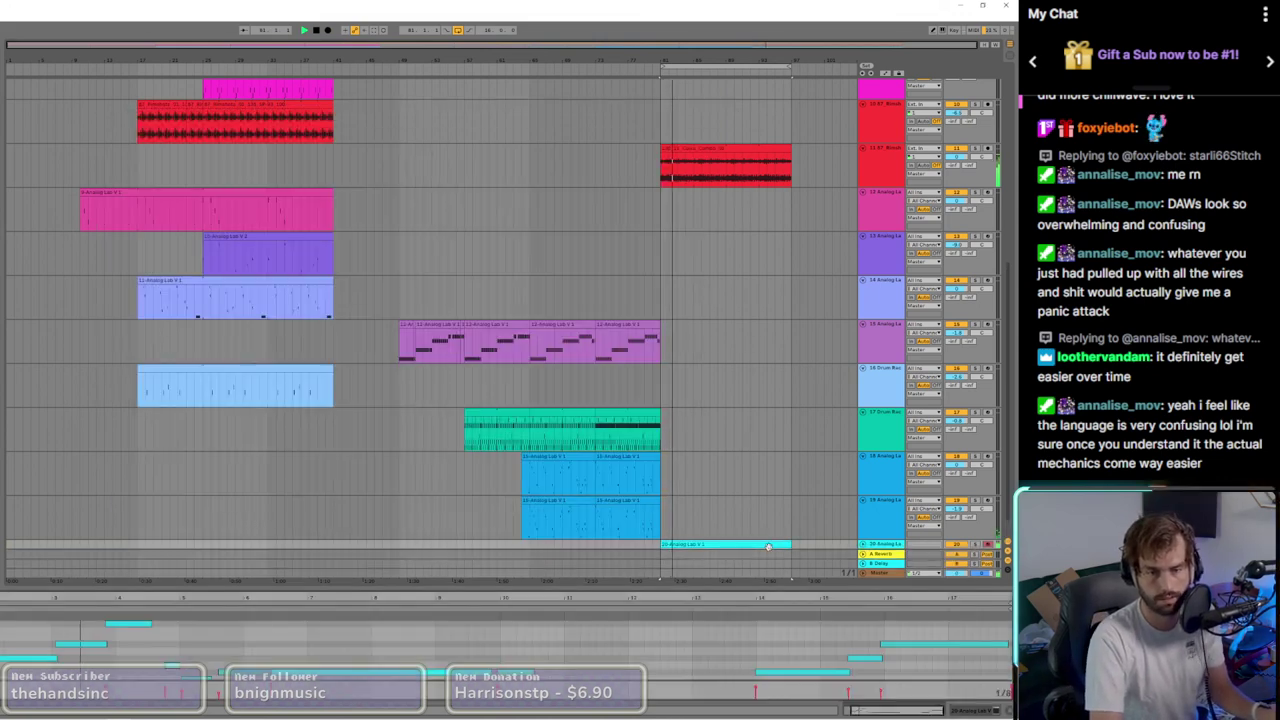
Step: Move the recorded note groups starting at bars 6, 10 and 14 of the clip one bar earlier
{"action": "left_click", "coordinate": [902, 646]}
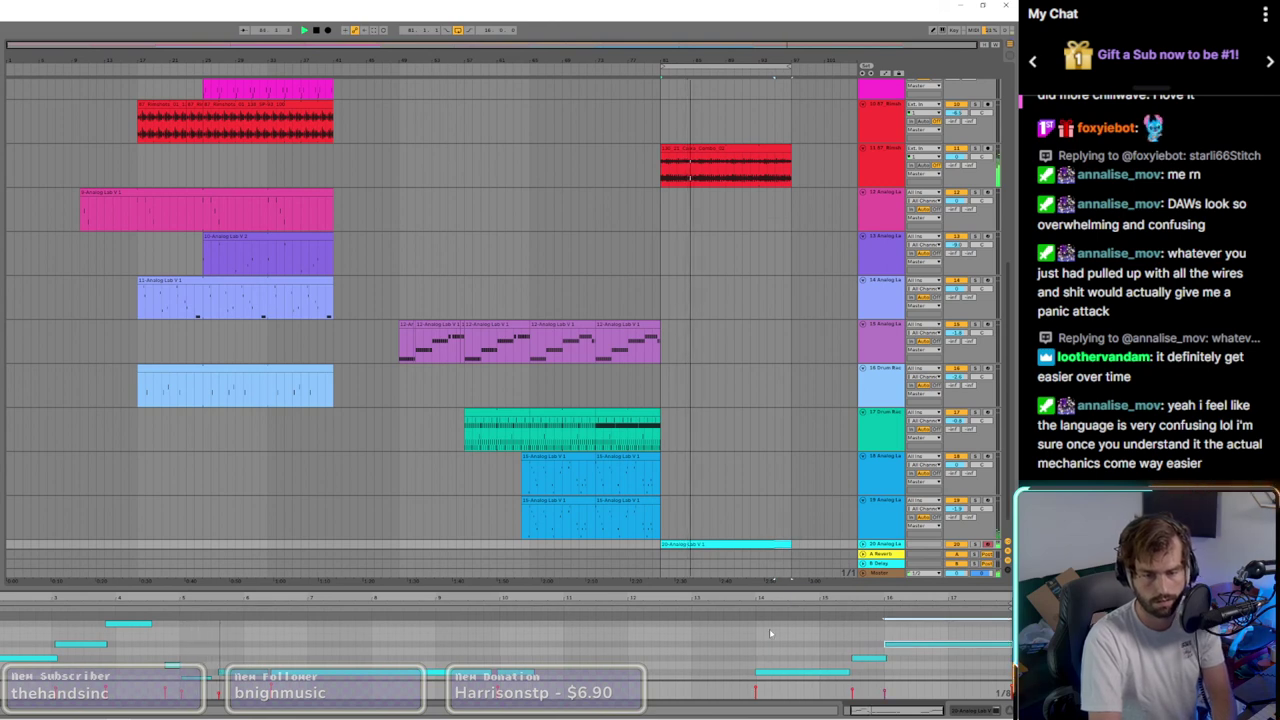
{"action": "left_click", "coordinate": [790, 673]}
{"action": "left_click_drag", "start_coordinate": [790, 675], "coordinate": [274, 672]}
{"action": "left_click_drag", "start_coordinate": [393, 637], "coordinate": [402, 644]}
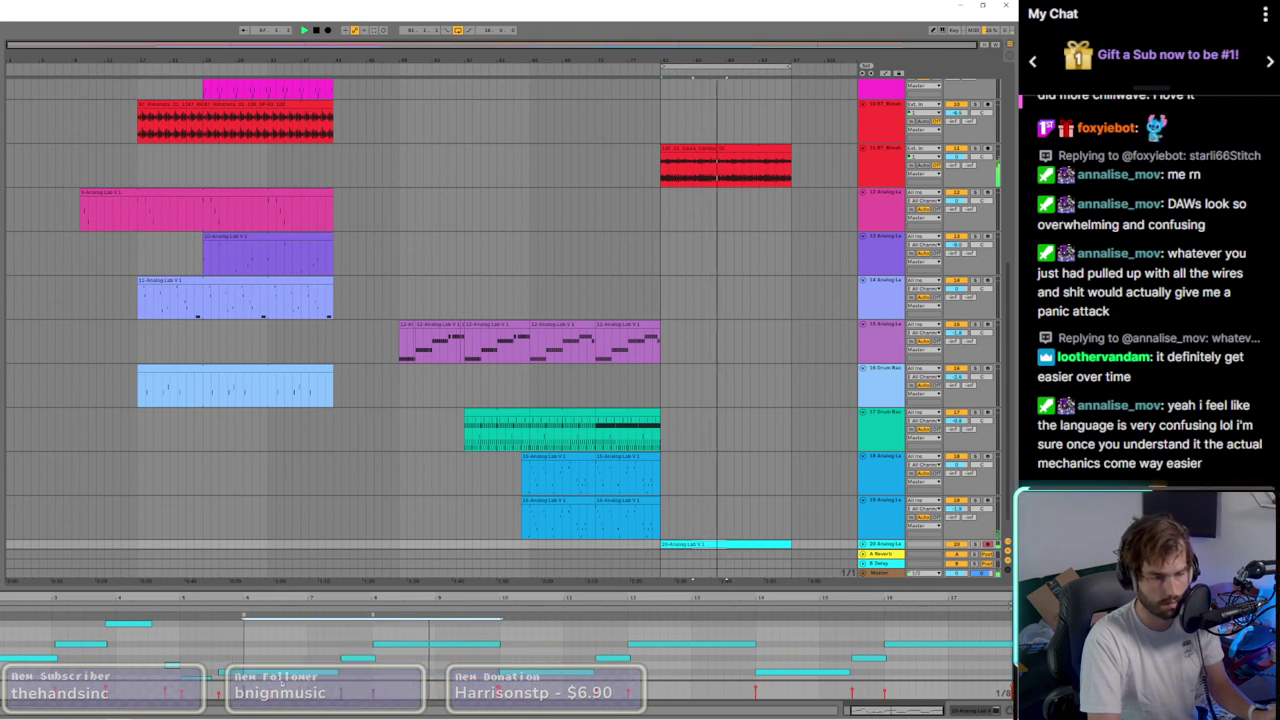
{"action": "left_click_drag", "start_coordinate": [282, 683], "coordinate": [214, 676]}
{"action": "key", "text": "ctrl+a"}
{"action": "left_click_drag", "start_coordinate": [507, 637], "coordinate": [644, 676]}
{"action": "left_click_drag", "start_coordinate": [544, 680], "coordinate": [480, 680]}
{"action": "left_click_drag", "start_coordinate": [756, 631], "coordinate": [889, 681]}
{"action": "left_click_drag", "start_coordinate": [800, 676], "coordinate": [736, 674]}
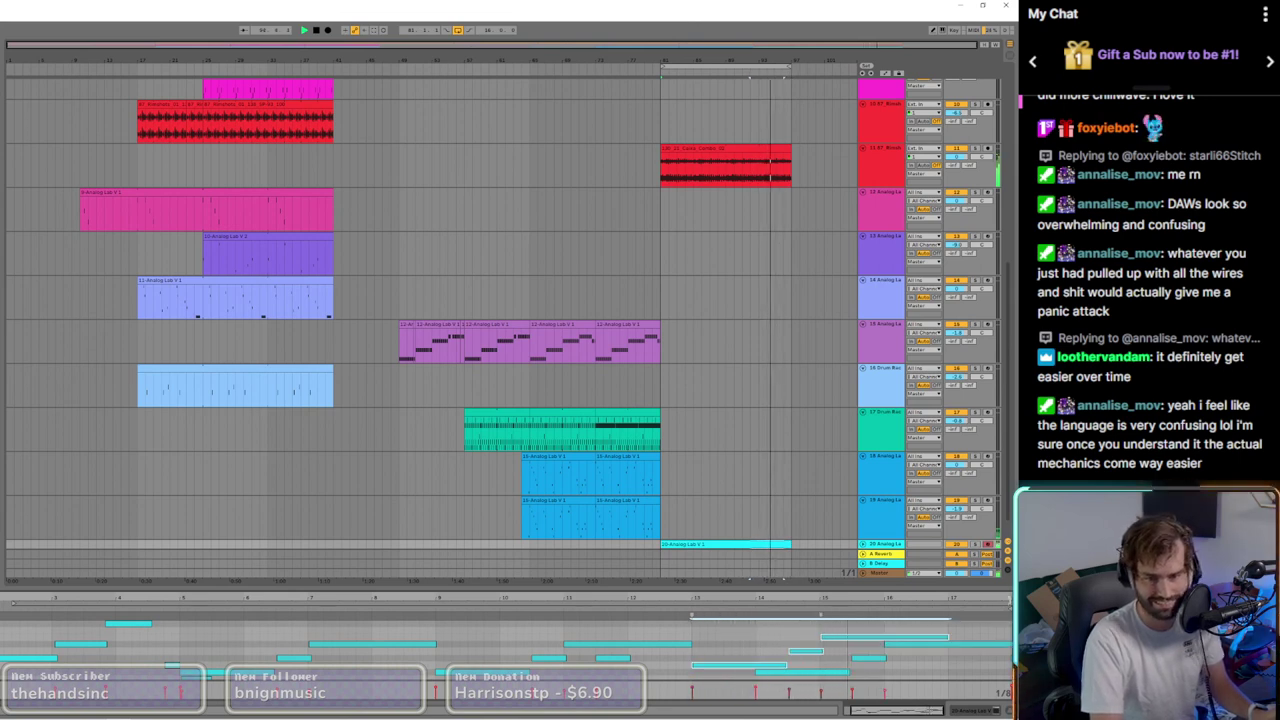
Step: Delete the leftover low, short and long notes from bar 14 onward and the two short notes between bars 10 and 12
{"action": "key", "text": "ctrl+a"}
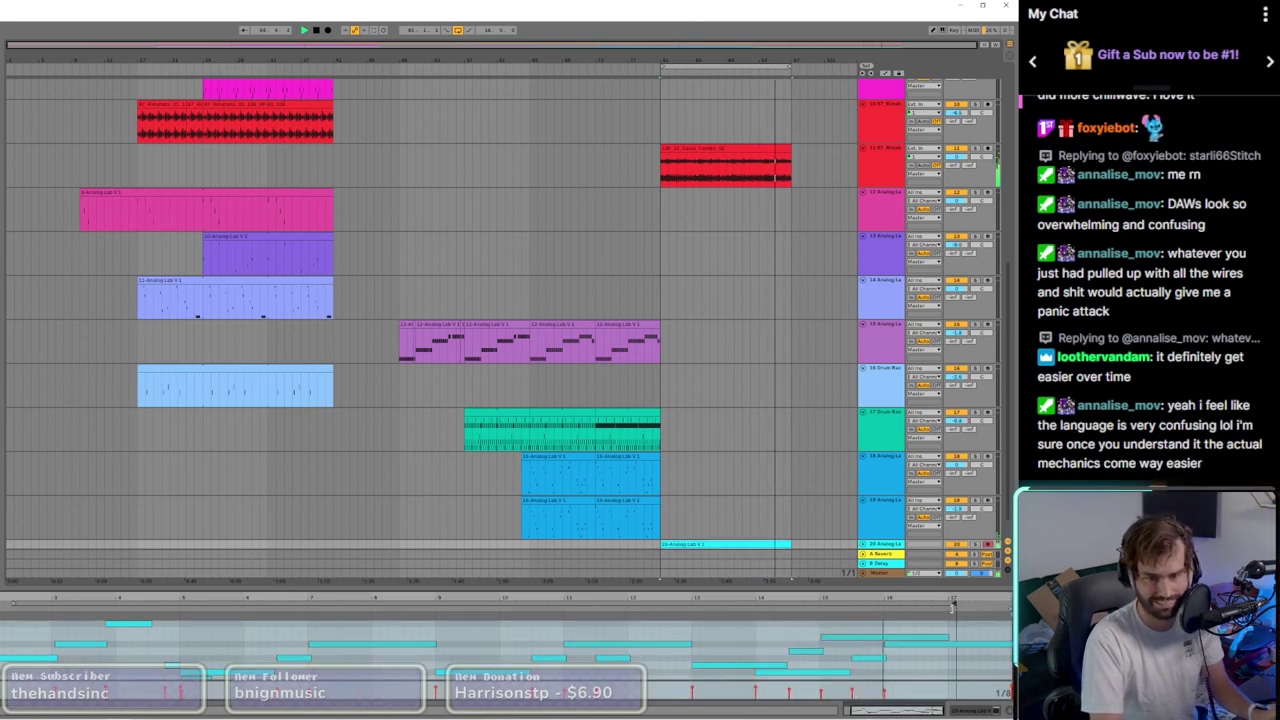
{"action": "double_click", "coordinate": [835, 672]}
{"action": "double_click", "coordinate": [876, 657]}
{"action": "double_click", "coordinate": [890, 645]}
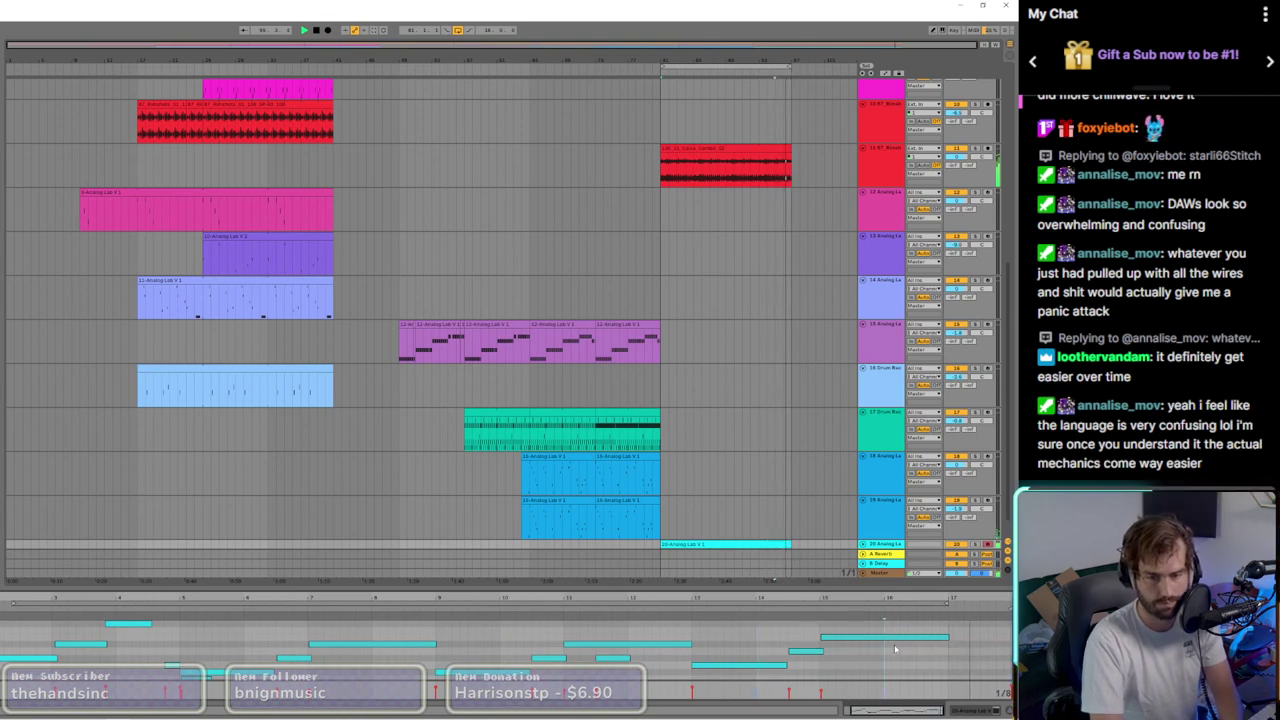
{"action": "double_click", "coordinate": [610, 657]}
{"action": "double_click", "coordinate": [548, 657]}
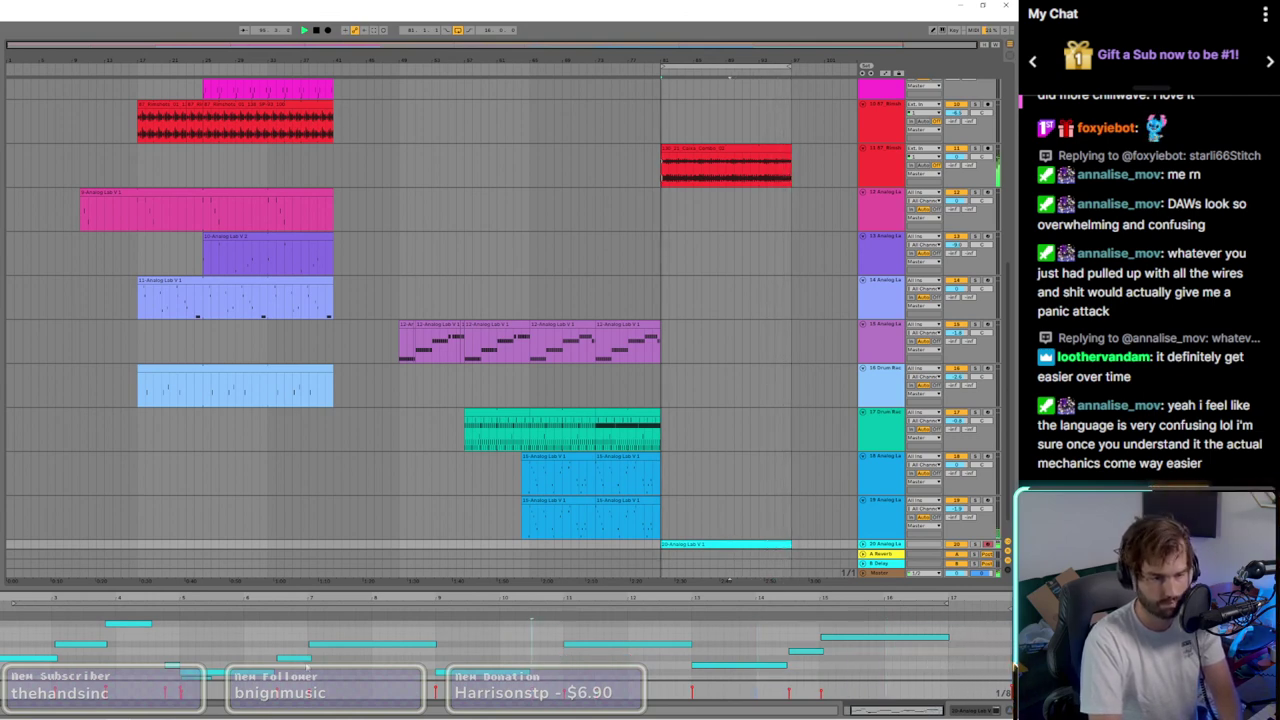
Step: Delete the note ending at bar 3 and the short note just before bar 5 in the recorded clip
{"action": "left_click", "coordinate": [40, 660]}
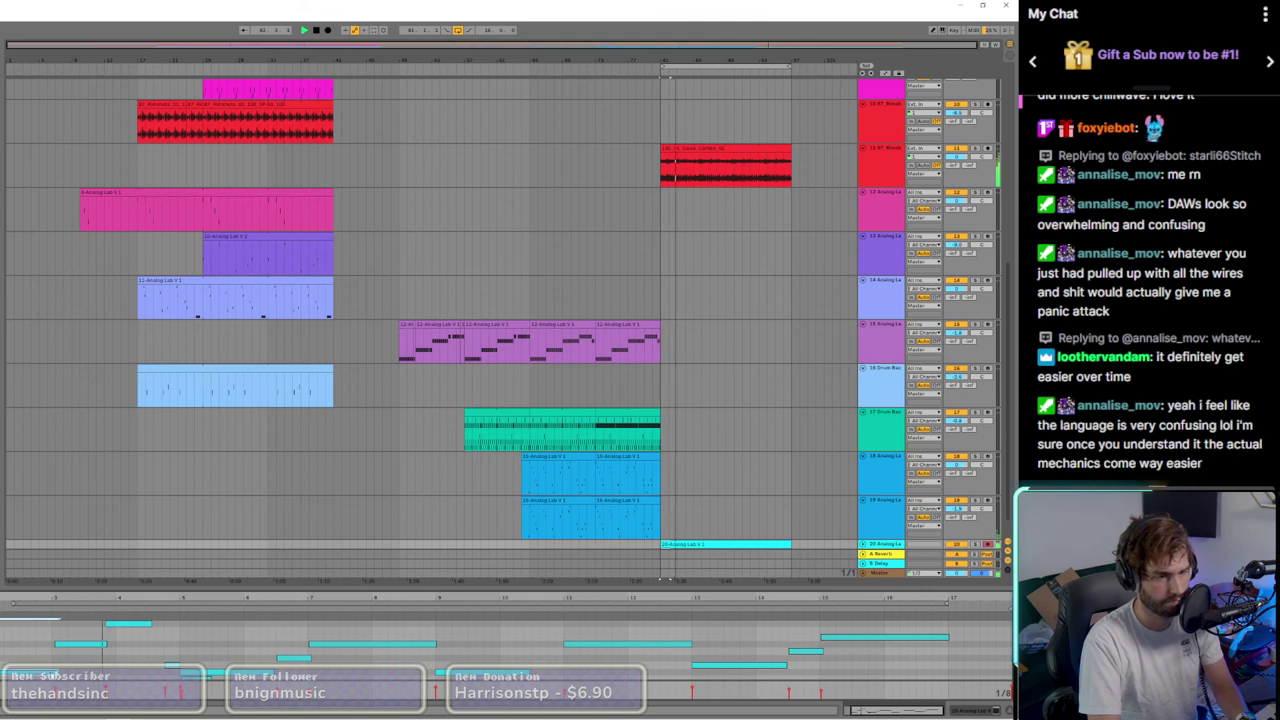
{"action": "left_click", "coordinate": [111, 656]}
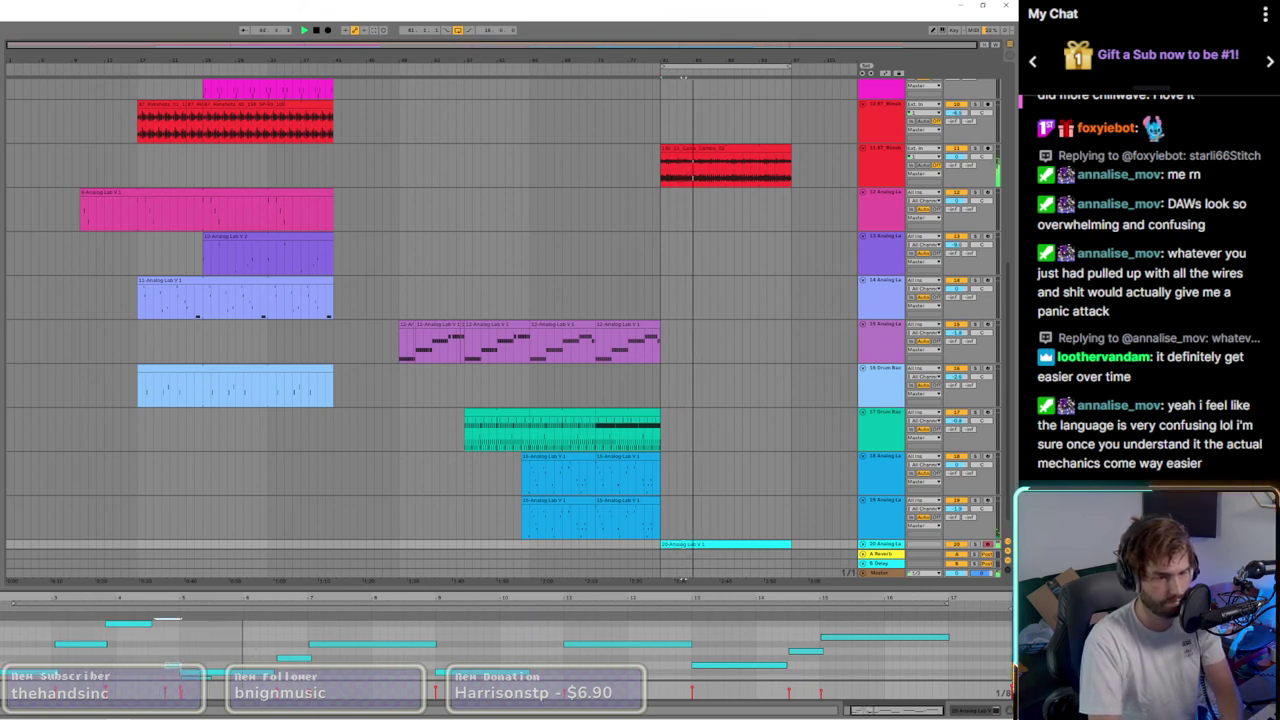
{"action": "scroll", "coordinate": [181, 655], "scroll_direction": "down", "scroll_amount": 2}
{"action": "scroll", "coordinate": [70, 652], "scroll_direction": "up", "scroll_amount": 2}
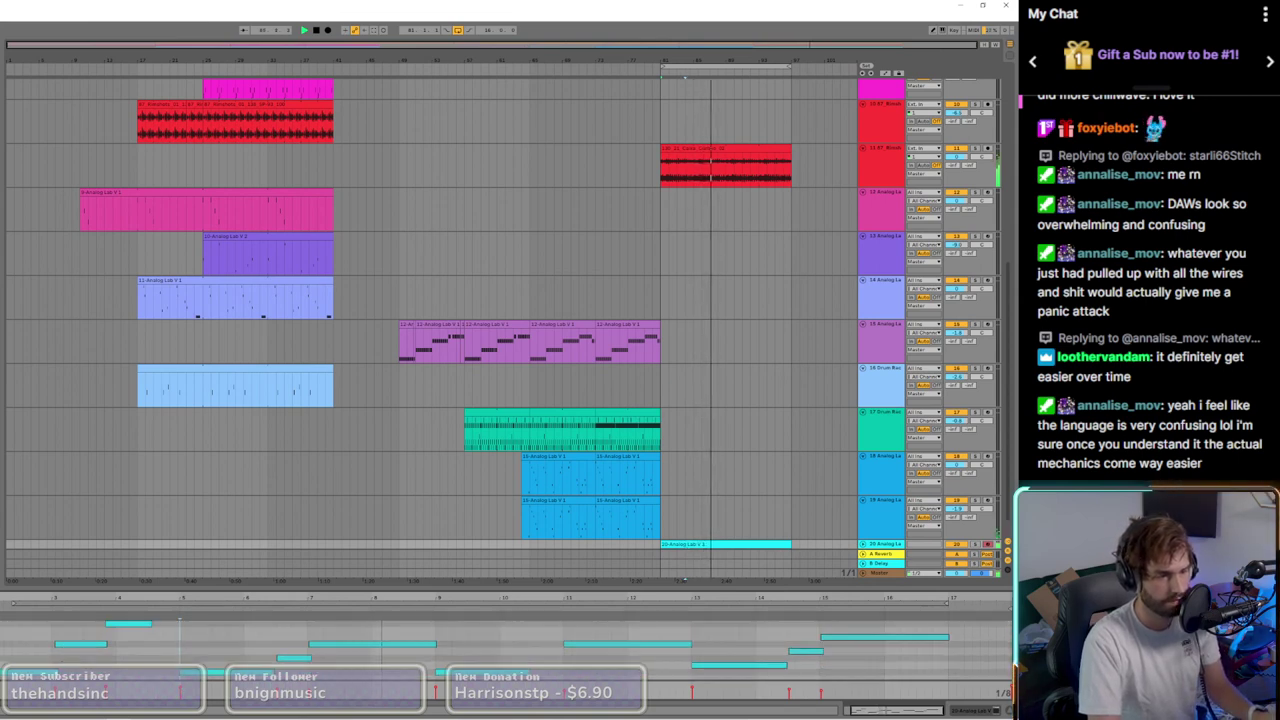
Step: Replace the longer note at bar 3 with the short note from just before bar 7, and put a matching short note back before bar 7
{"action": "left_click", "coordinate": [75, 645]}
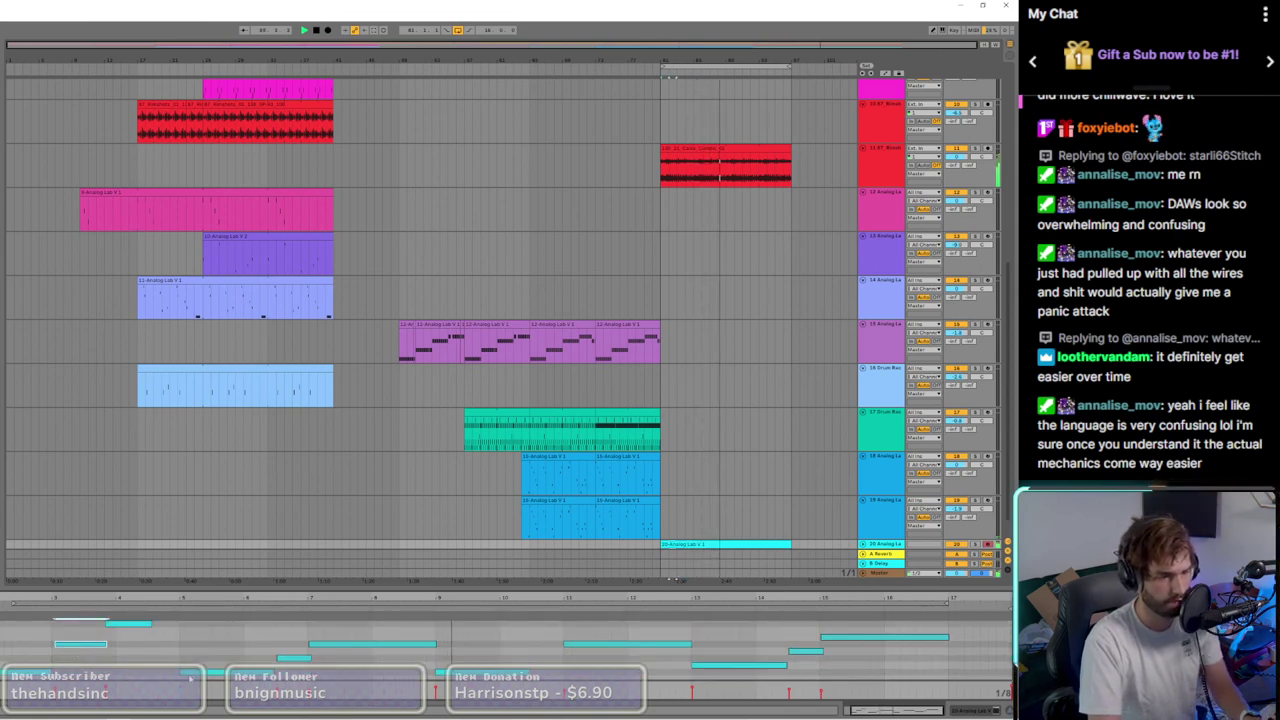
{"action": "left_click_drag", "start_coordinate": [282, 657], "coordinate": [57, 658]}
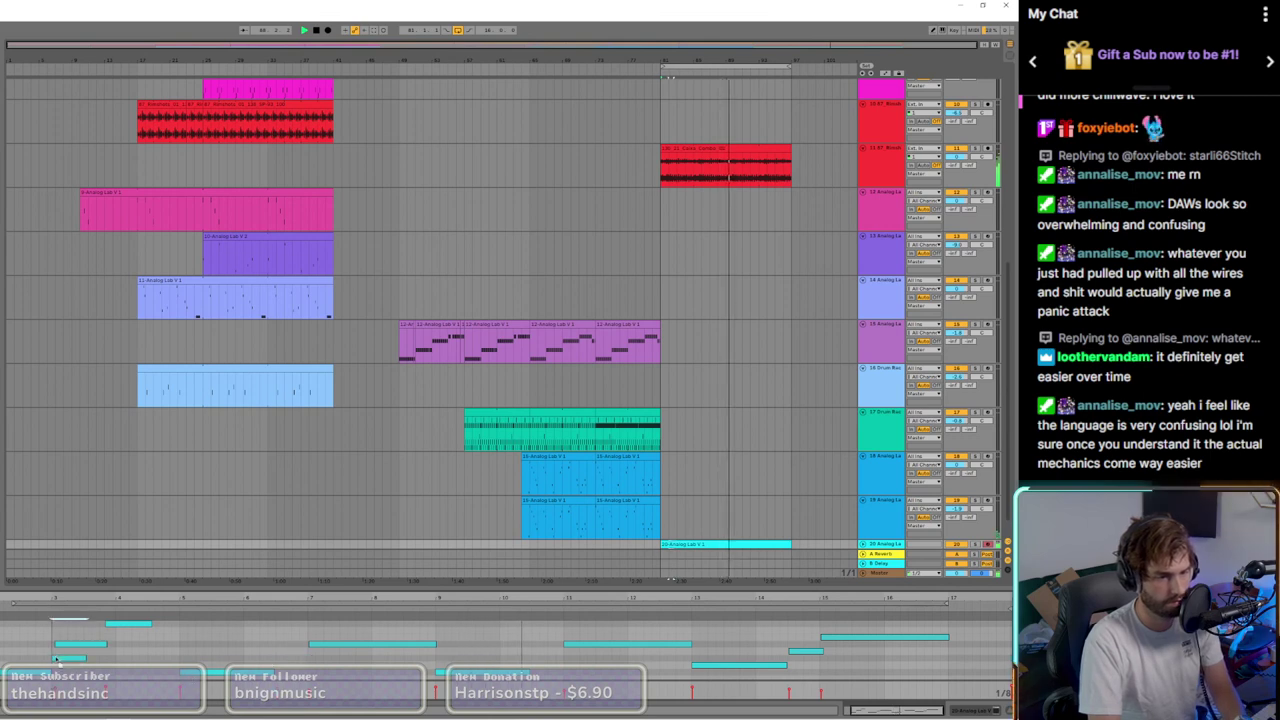
{"action": "left_click", "coordinate": [63, 645]}
{"action": "key", "text": "Delete"}
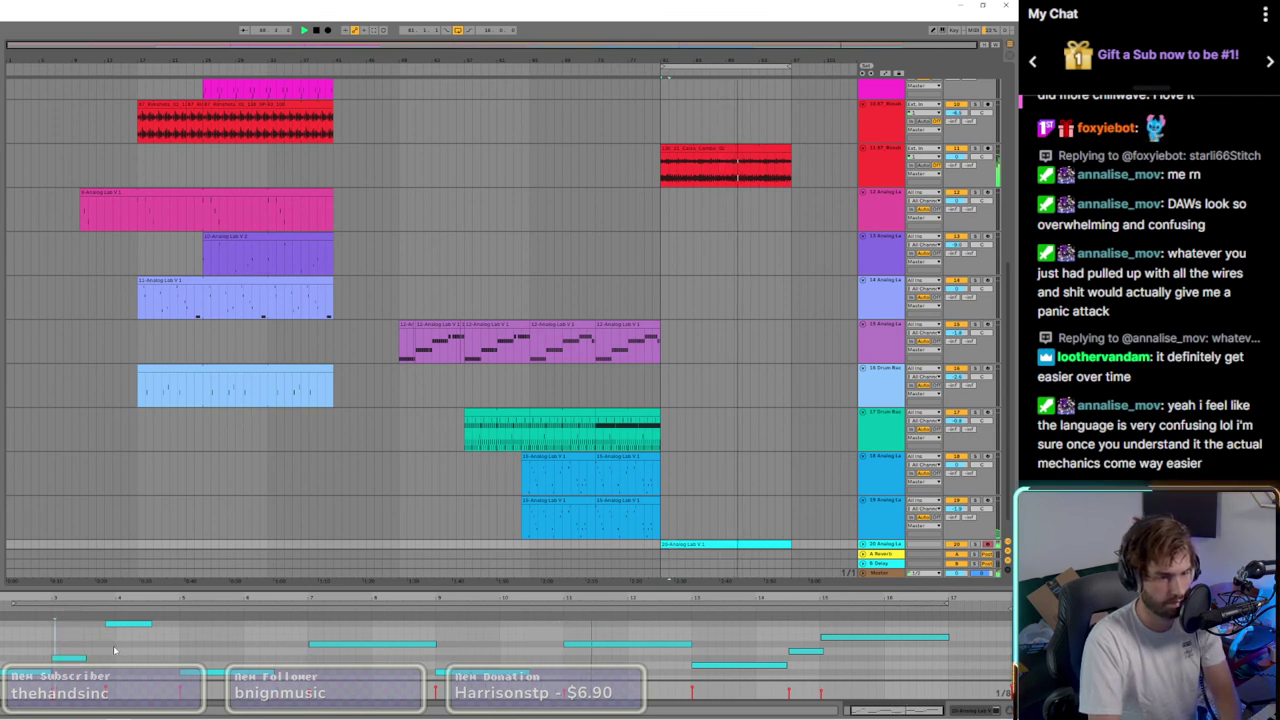
{"action": "left_click_drag", "start_coordinate": [293, 666], "coordinate": [301, 659]}
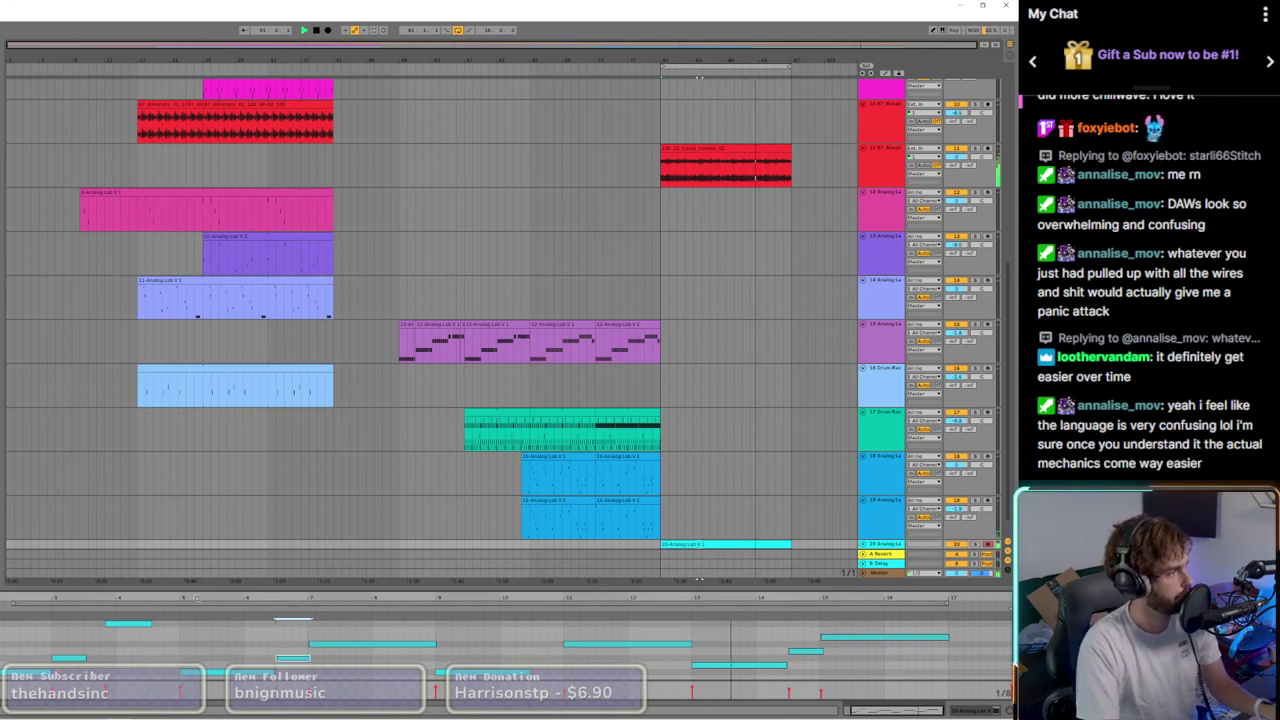
Step: Stretch the high note before bar 4 of the recorded clip to bar 5, and lower the notes from bar 13 onward by one step
{"action": "left_click_drag", "start_coordinate": [127, 624], "coordinate": [178, 631]}
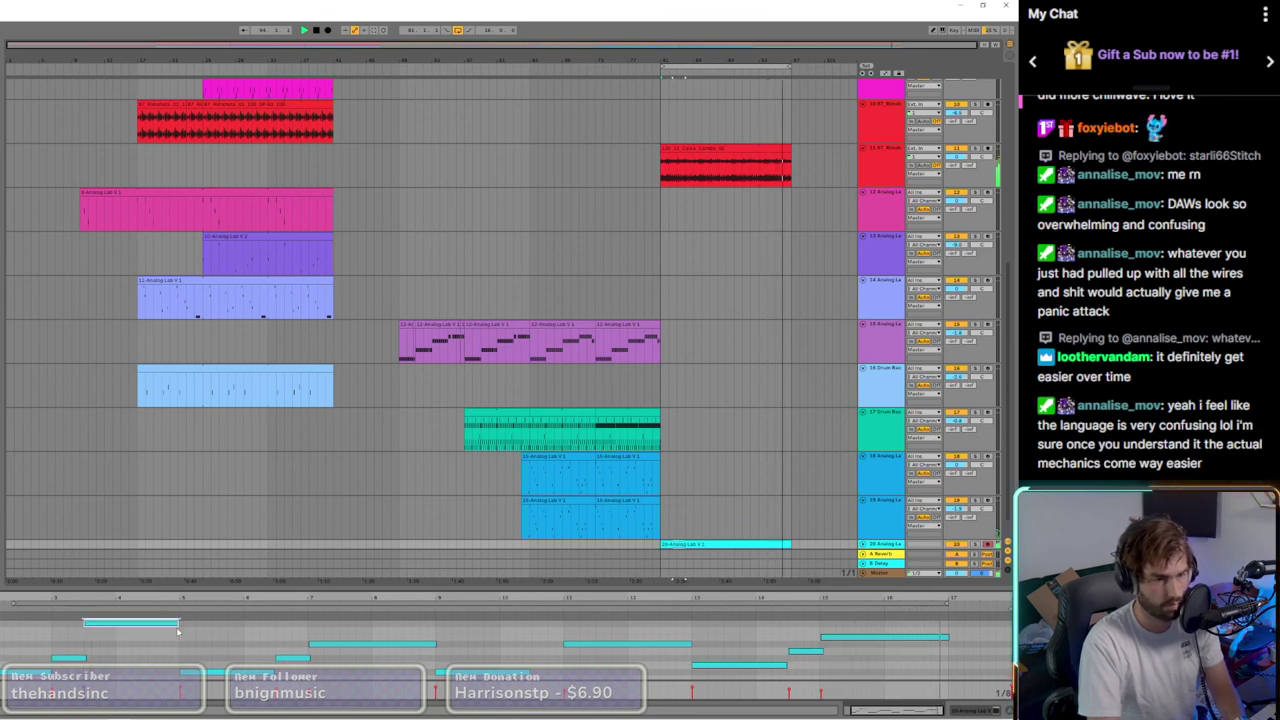
{"action": "left_click_drag", "start_coordinate": [720, 638], "coordinate": [829, 677]}
{"action": "key", "text": "Down"}
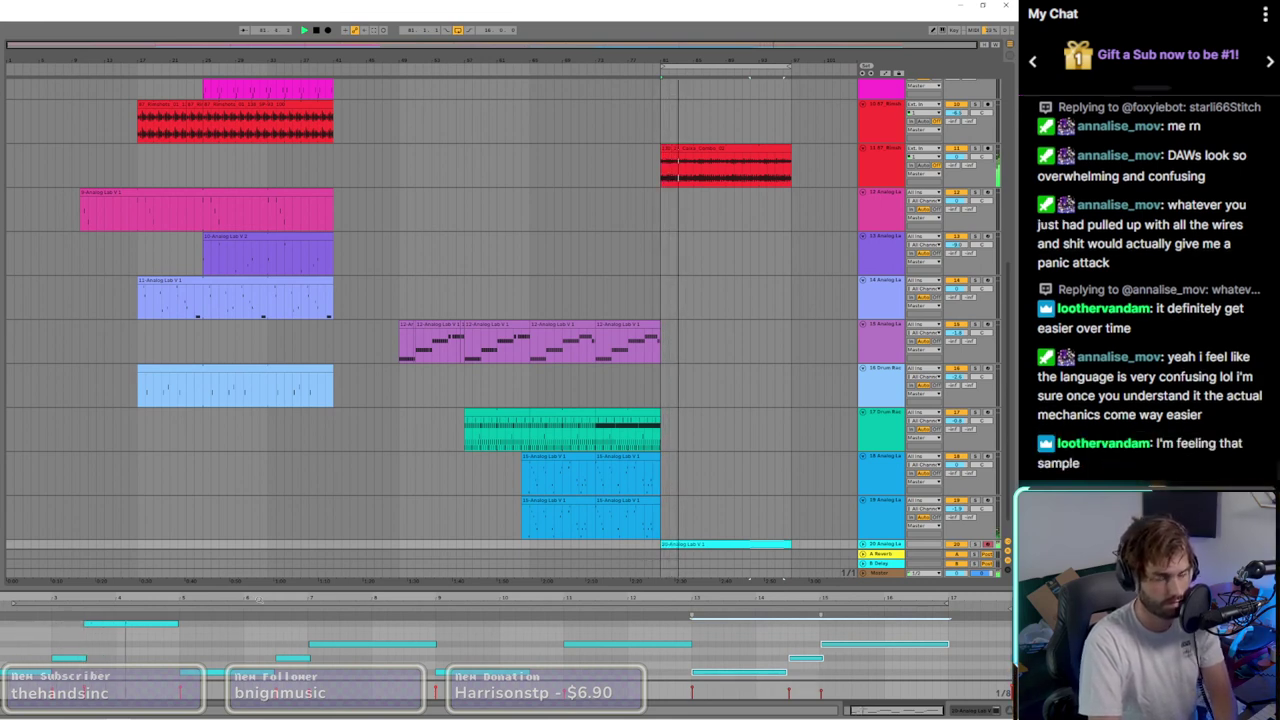
Step: Lower the high note before bar 4 two steps, end it at bar 4, and continue one step lower to bar 5
{"action": "left_click_drag", "start_coordinate": [152, 628], "coordinate": [162, 630]}
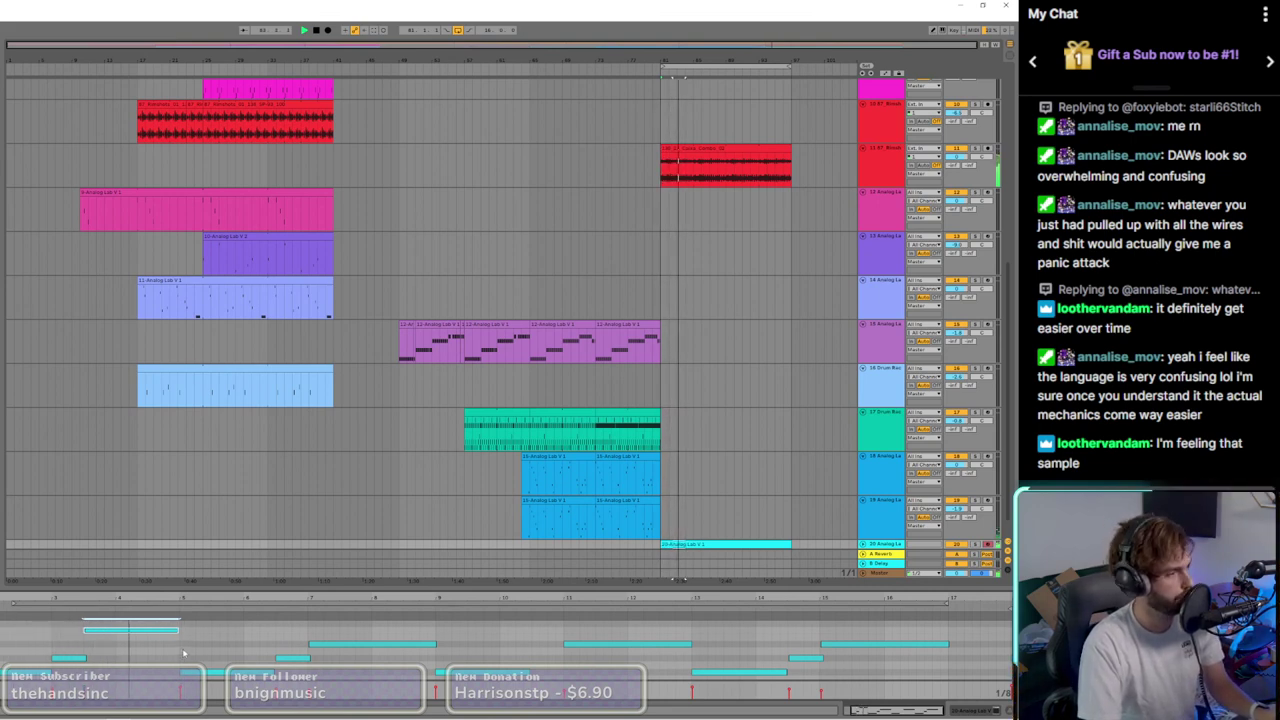
{"action": "left_click_drag", "start_coordinate": [137, 631], "coordinate": [139, 636]}
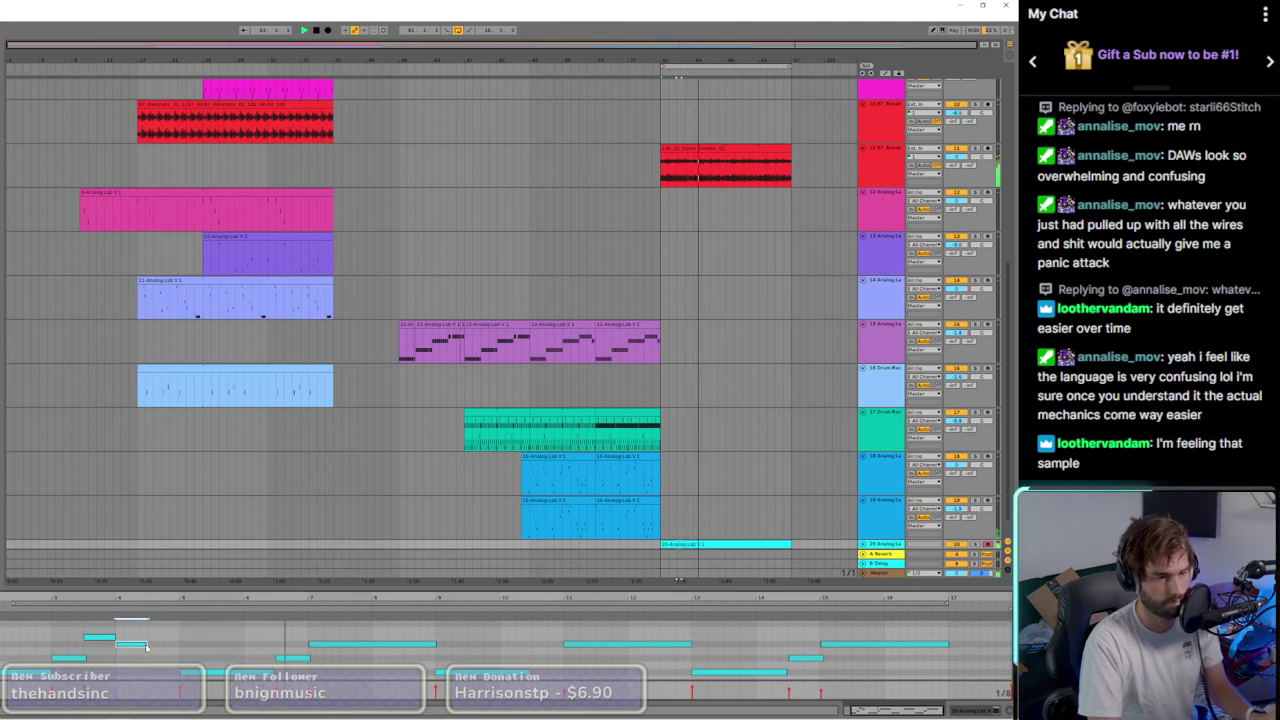
Step: Unfold the cyan Analog Lab track holding the recorded clip and replay the closing section from its start
{"action": "left_click", "coordinate": [676, 544]}
{"action": "scroll", "coordinate": [676, 494], "scroll_direction": "down", "scroll_amount": 1}
{"action": "key", "text": "space"}
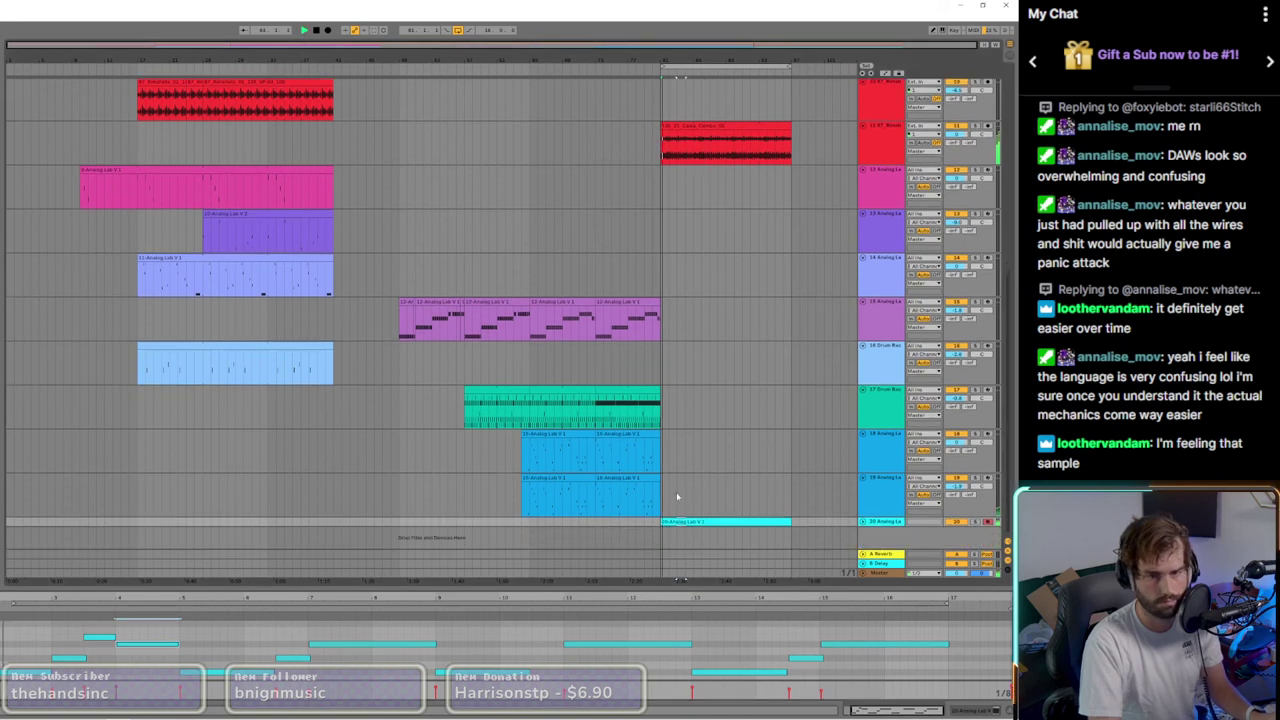
{"action": "left_click", "coordinate": [873, 525]}
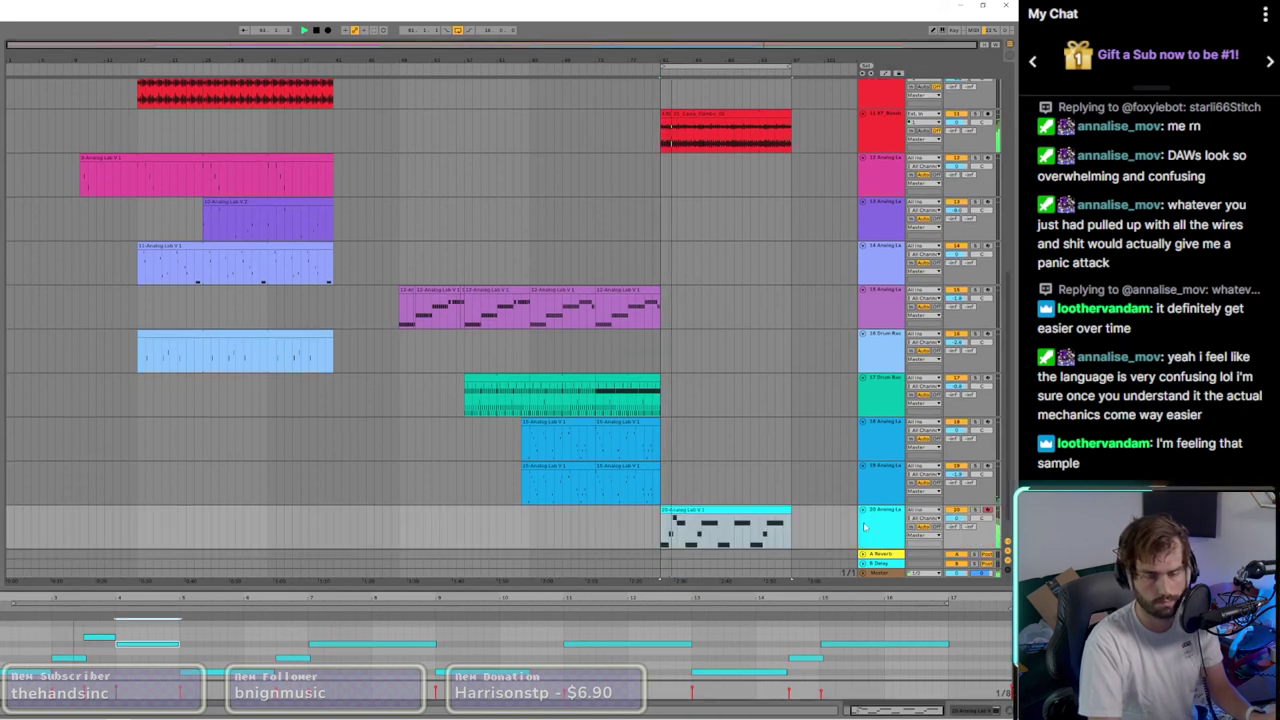
{"action": "scroll", "coordinate": [666, 522], "scroll_direction": "down", "scroll_amount": 1}
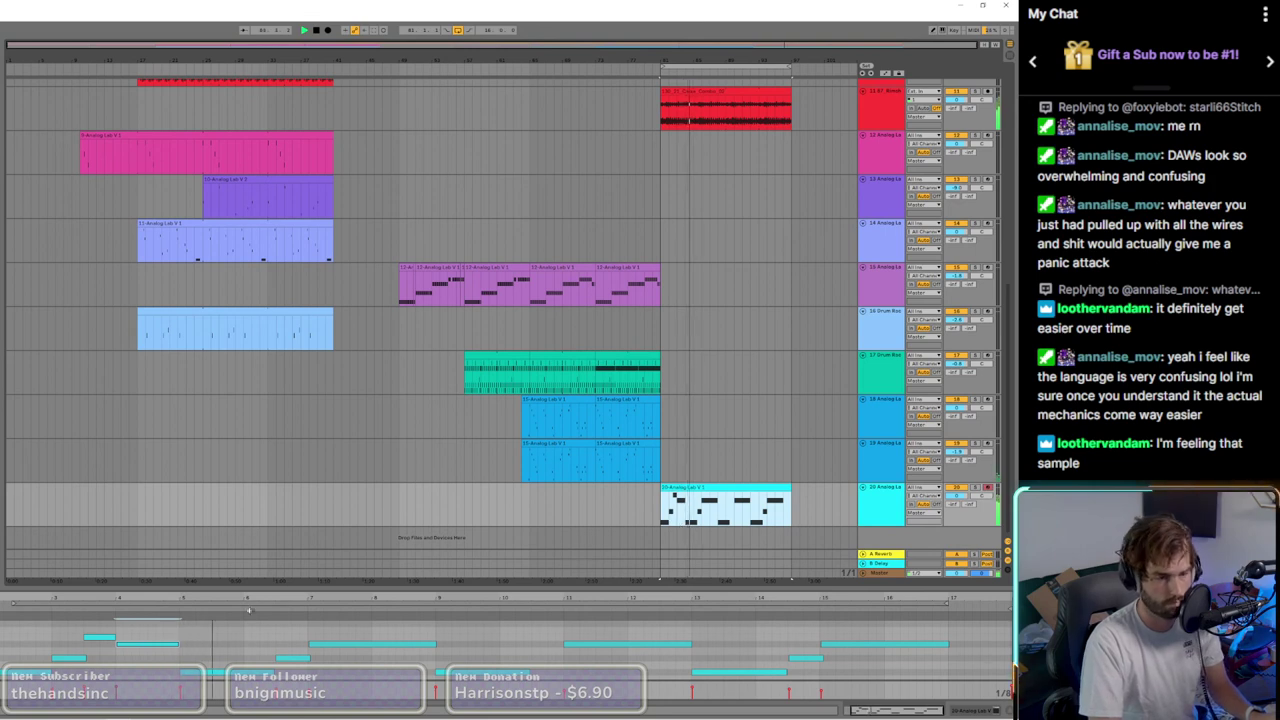
{"action": "key", "text": "space"}
{"action": "key", "text": "space"}
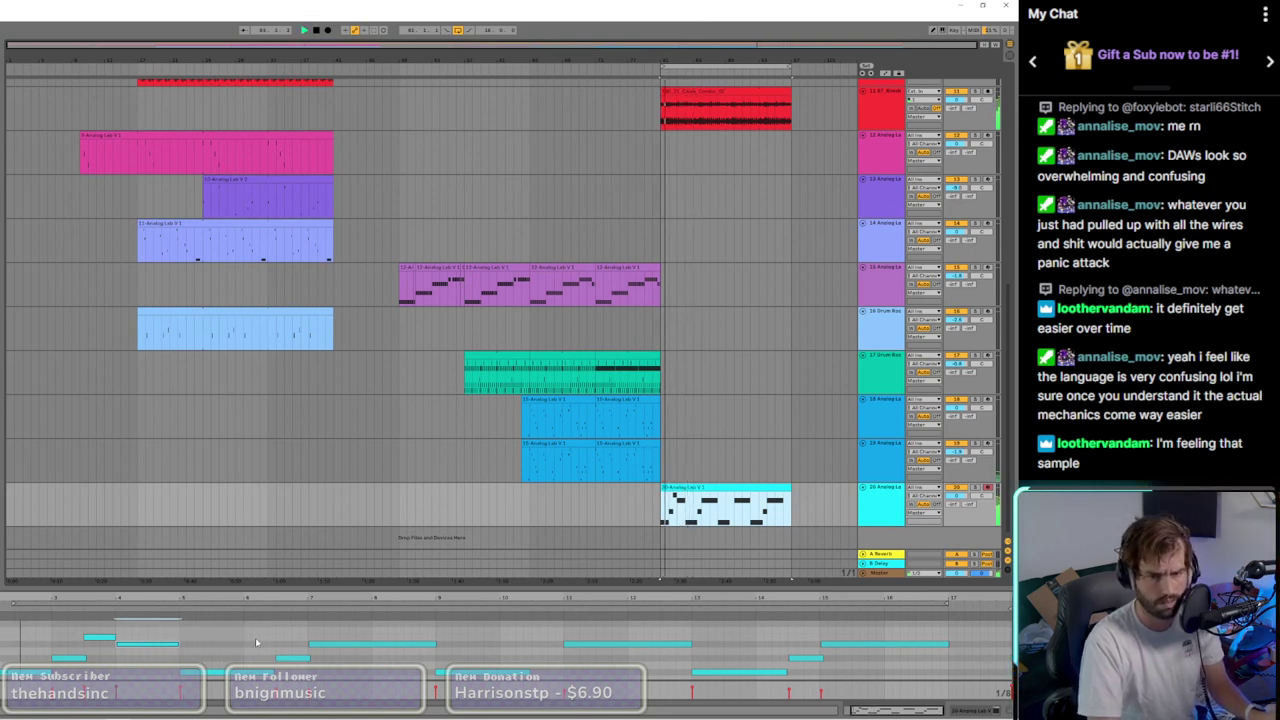
Step: Extend the note starting at bar 4 of the recorded clip to end at bar 6
{"action": "scroll", "coordinate": [800, 505], "scroll_direction": "up", "scroll_amount": 5, "text": "ctrl"}
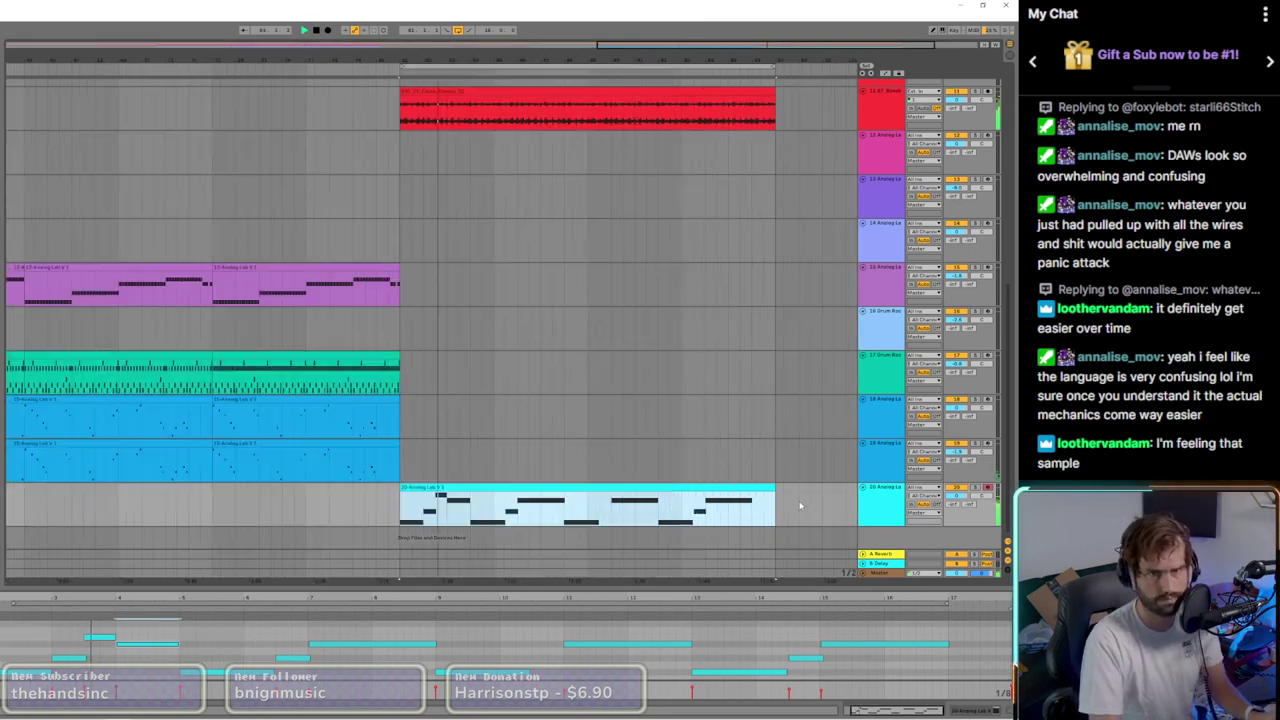
{"action": "scroll", "coordinate": [799, 506], "scroll_direction": "up", "scroll_amount": 5, "text": "ctrl"}
{"action": "scroll", "coordinate": [624, 500], "scroll_direction": "down", "scroll_amount": 5, "text": "ctrl"}
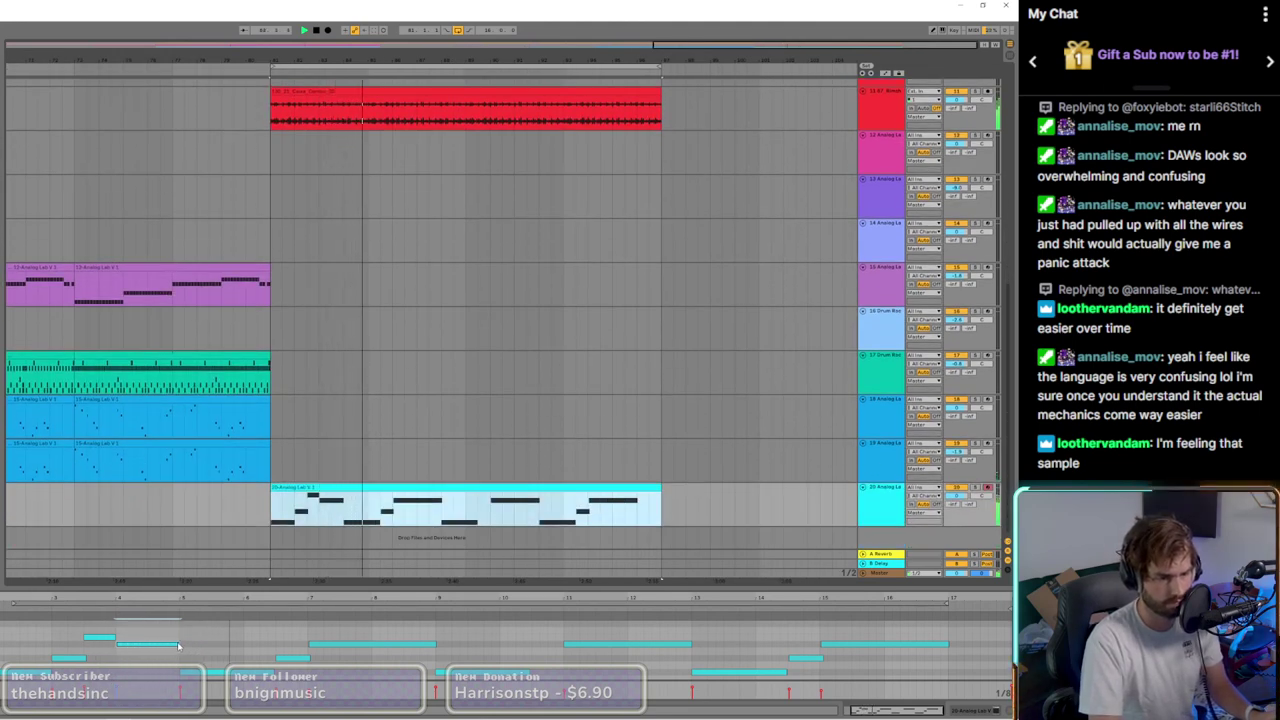
{"action": "left_click_drag", "start_coordinate": [178, 646], "coordinate": [245, 645]}
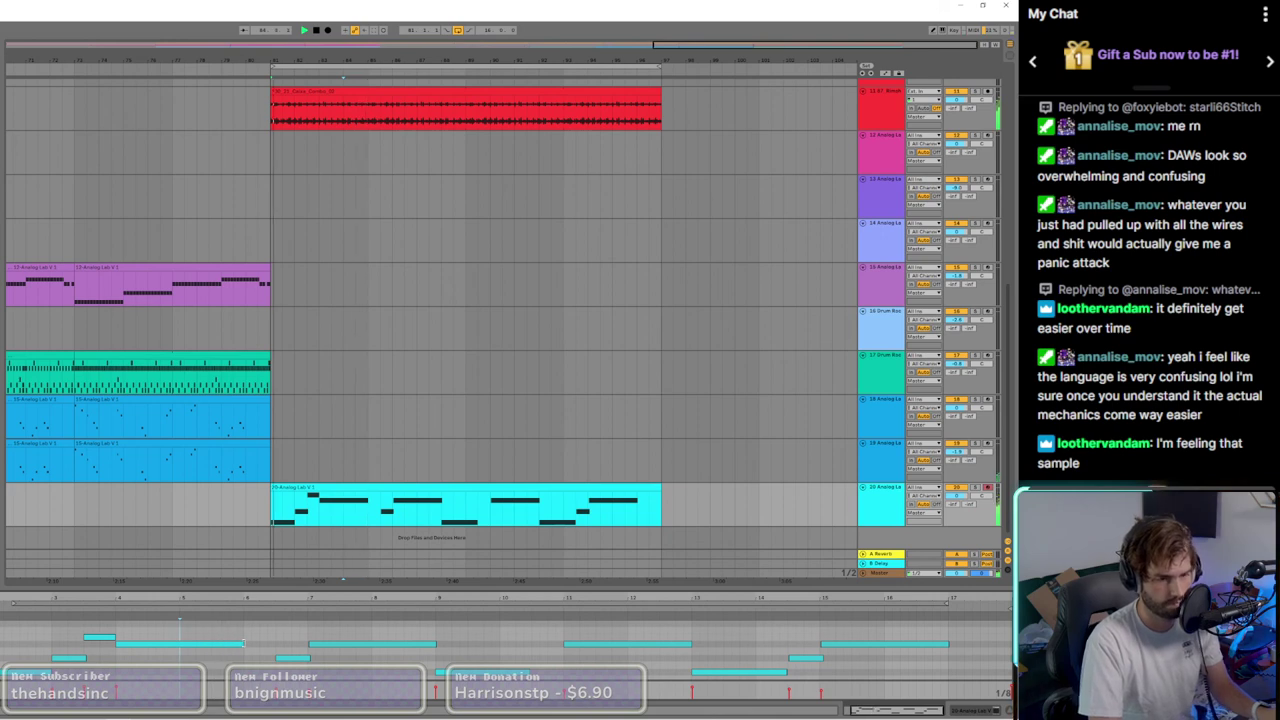
{"action": "scroll", "coordinate": [343, 470], "scroll_direction": "up", "scroll_amount": 3}
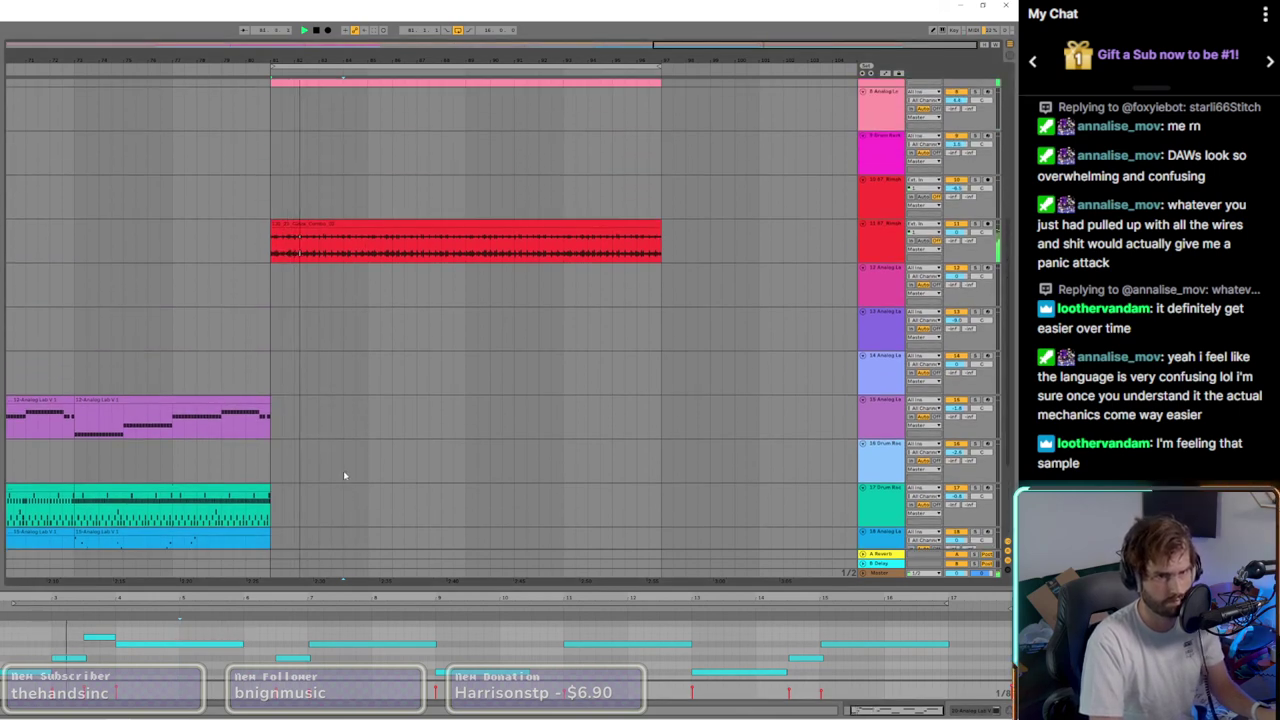
{"action": "scroll", "coordinate": [342, 471], "scroll_direction": "down", "scroll_amount": 3}
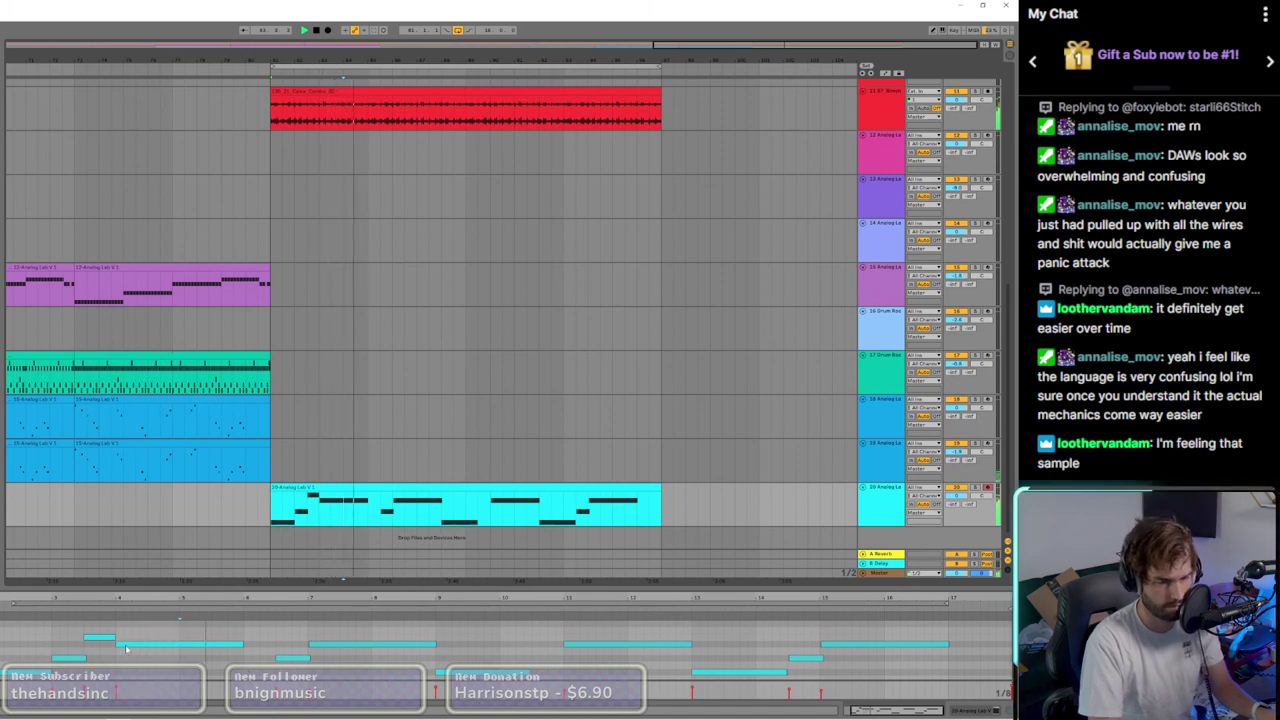
Step: Copy the phrase from bars 2 to 6 over bars 6 to 10, and delete the old short note just before bar 7
{"action": "left_click_drag", "start_coordinate": [3, 634], "coordinate": [246, 672]}
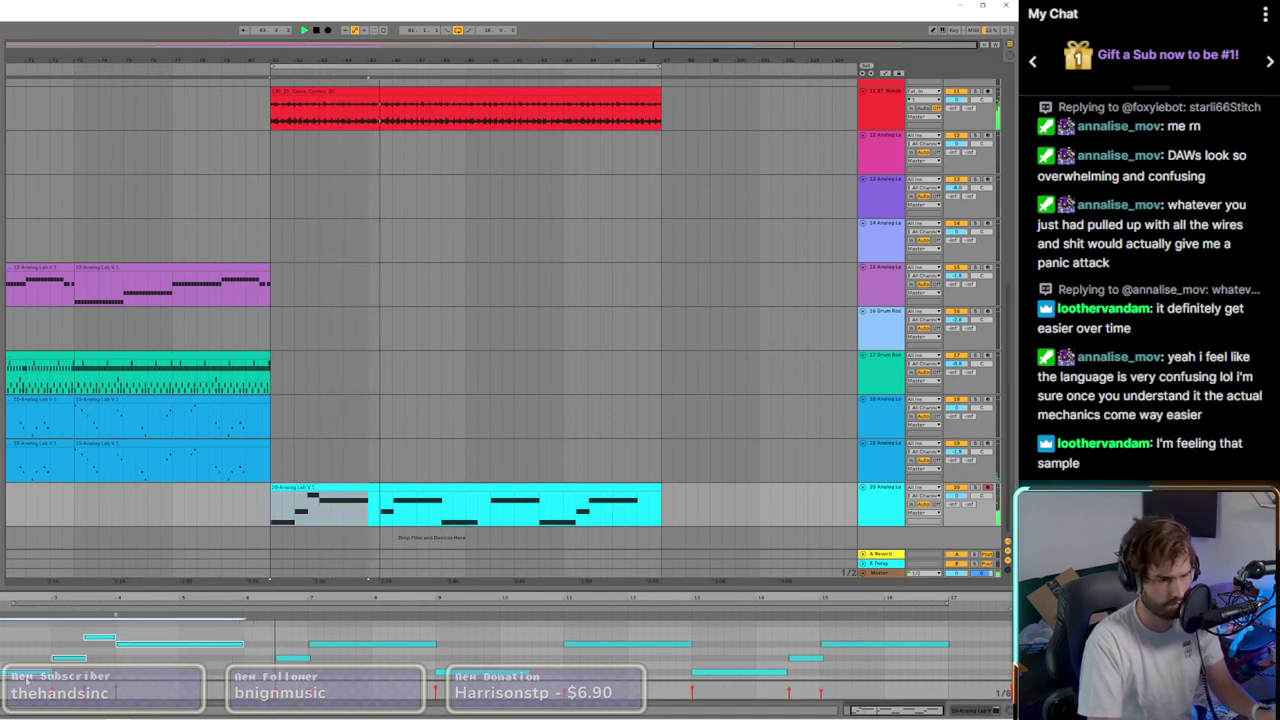
{"action": "left_click_drag", "start_coordinate": [180, 644], "coordinate": [436, 644], "text": "ctrl"}
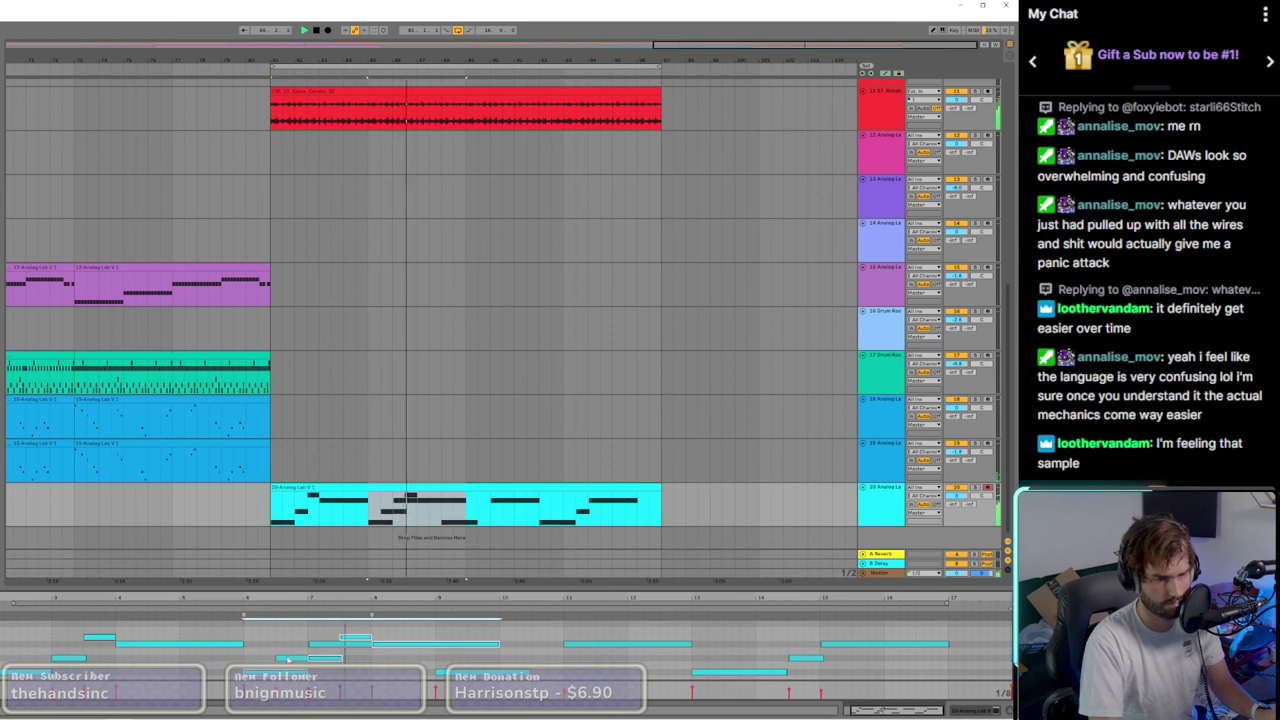
{"action": "left_click", "coordinate": [287, 659]}
{"action": "left_click_drag", "start_coordinate": [287, 659], "coordinate": [319, 659]}
{"action": "double_click", "coordinate": [320, 645]}
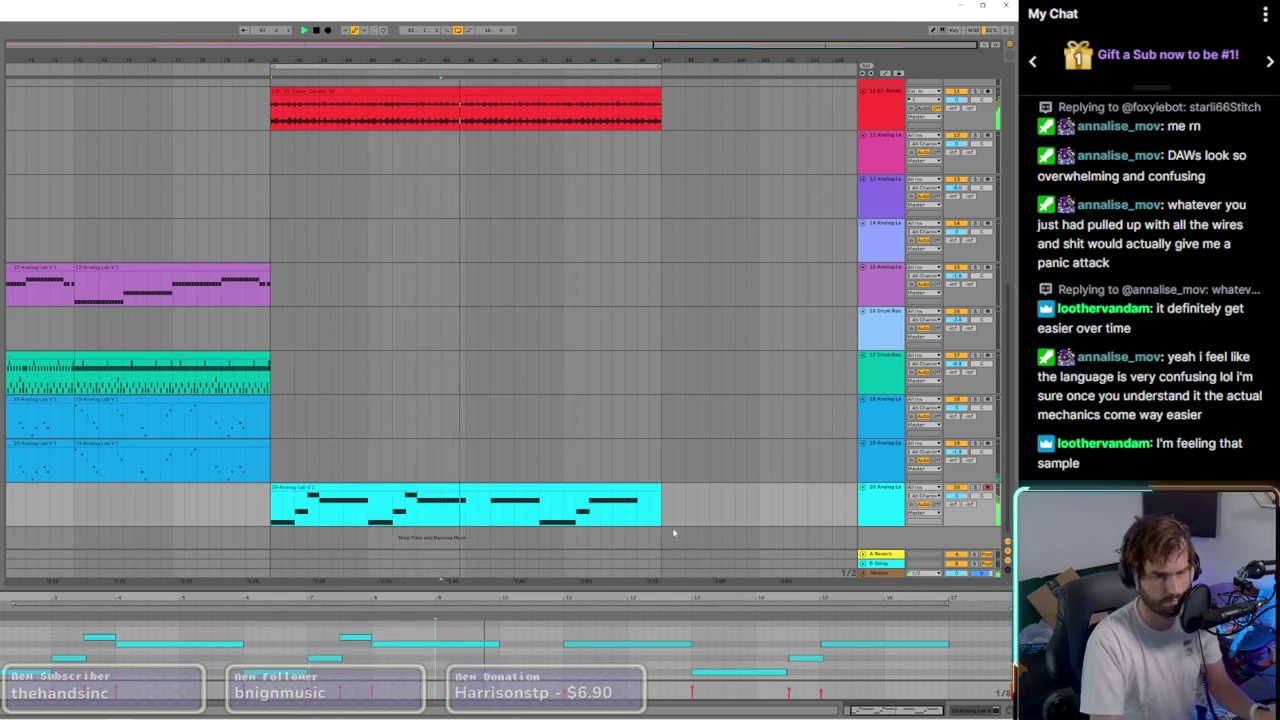
Step: Shorten the recorded clip to its first eight bars and duplicate it to fill the rest of the closing section
{"action": "left_click_drag", "start_coordinate": [659, 497], "coordinate": [465, 497]}
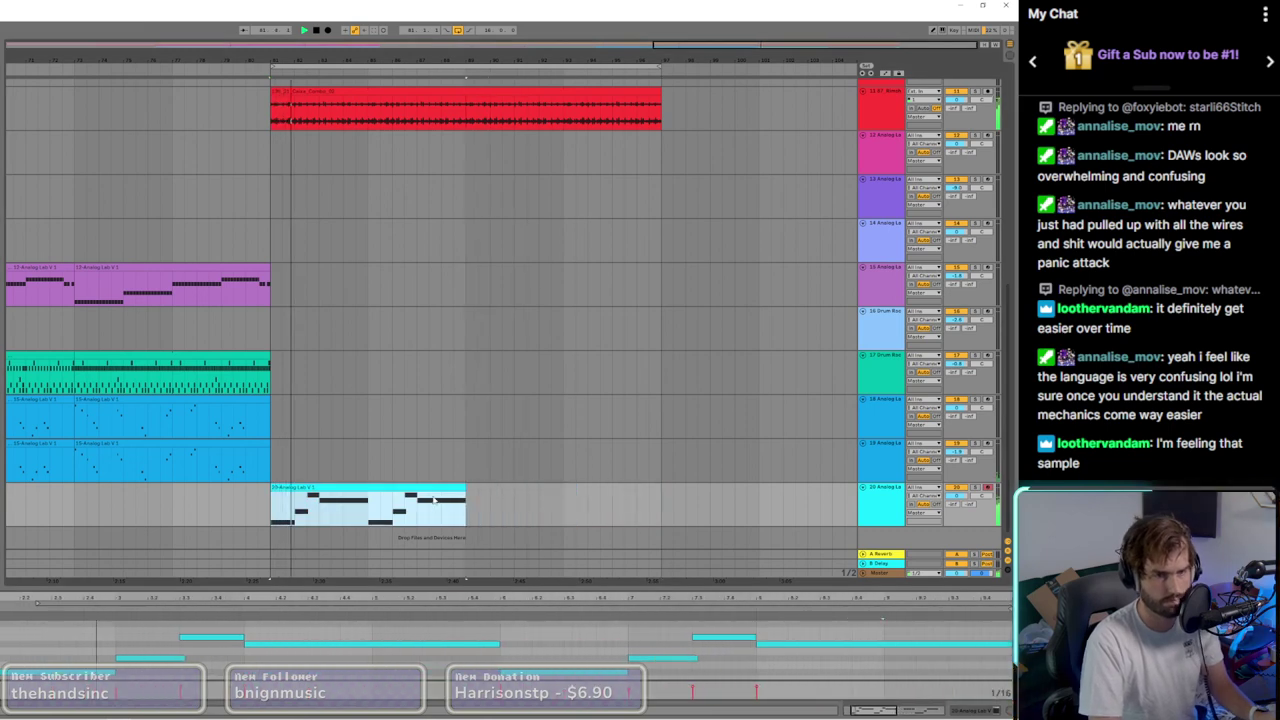
{"action": "key", "text": "ctrl+d"}
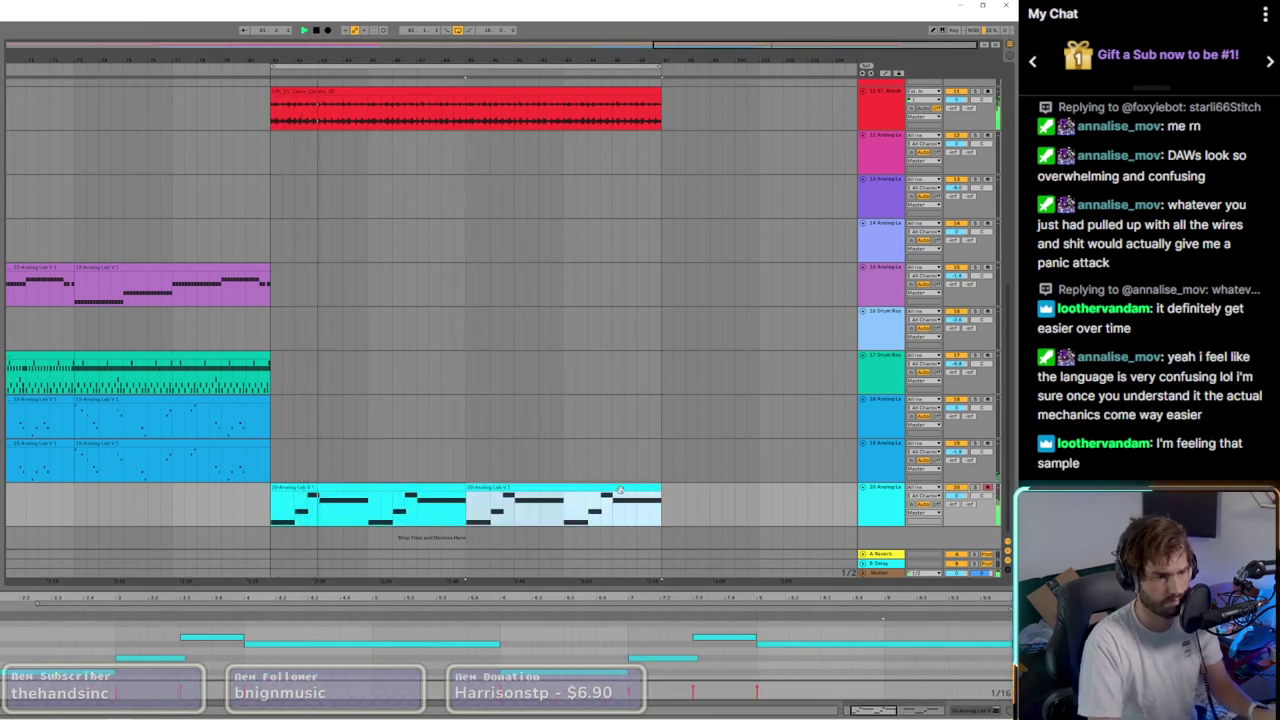
Step: Lower the volume of the cyan Analog Lab track slightly
{"action": "scroll", "coordinate": [389, 466], "scroll_direction": "up", "scroll_amount": 6}
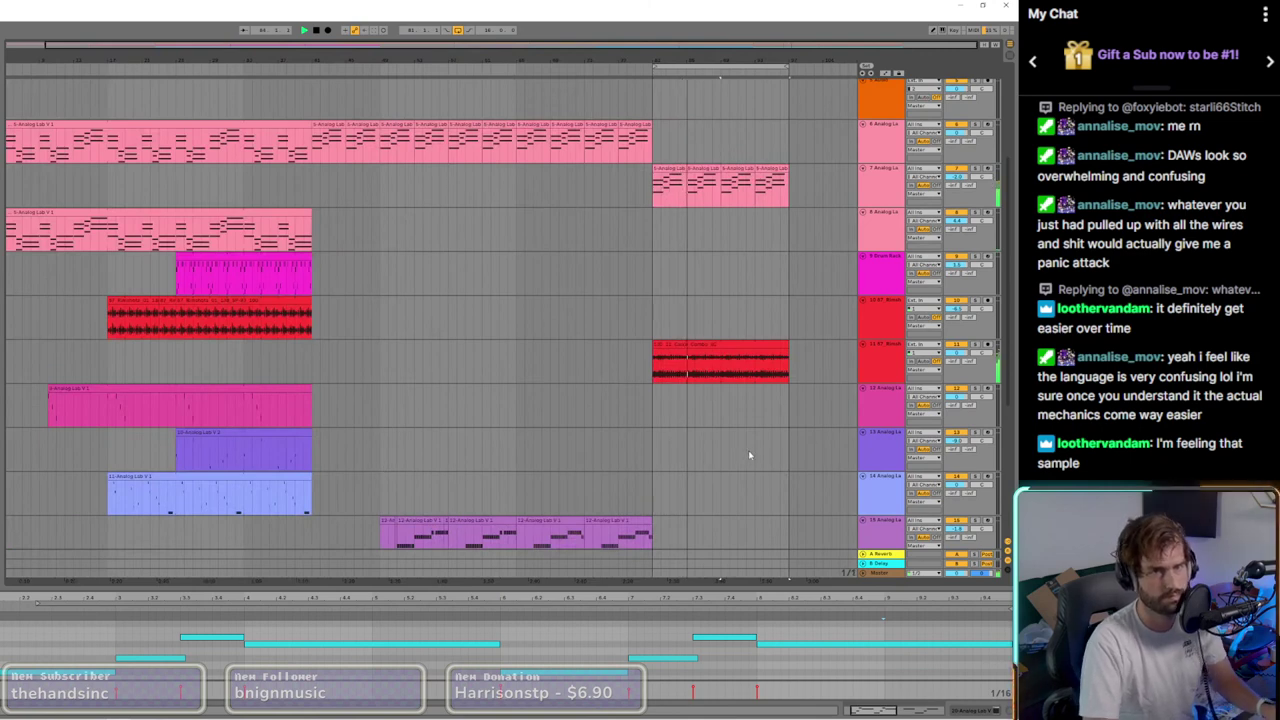
{"action": "scroll", "coordinate": [848, 425], "scroll_direction": "down", "scroll_amount": 6}
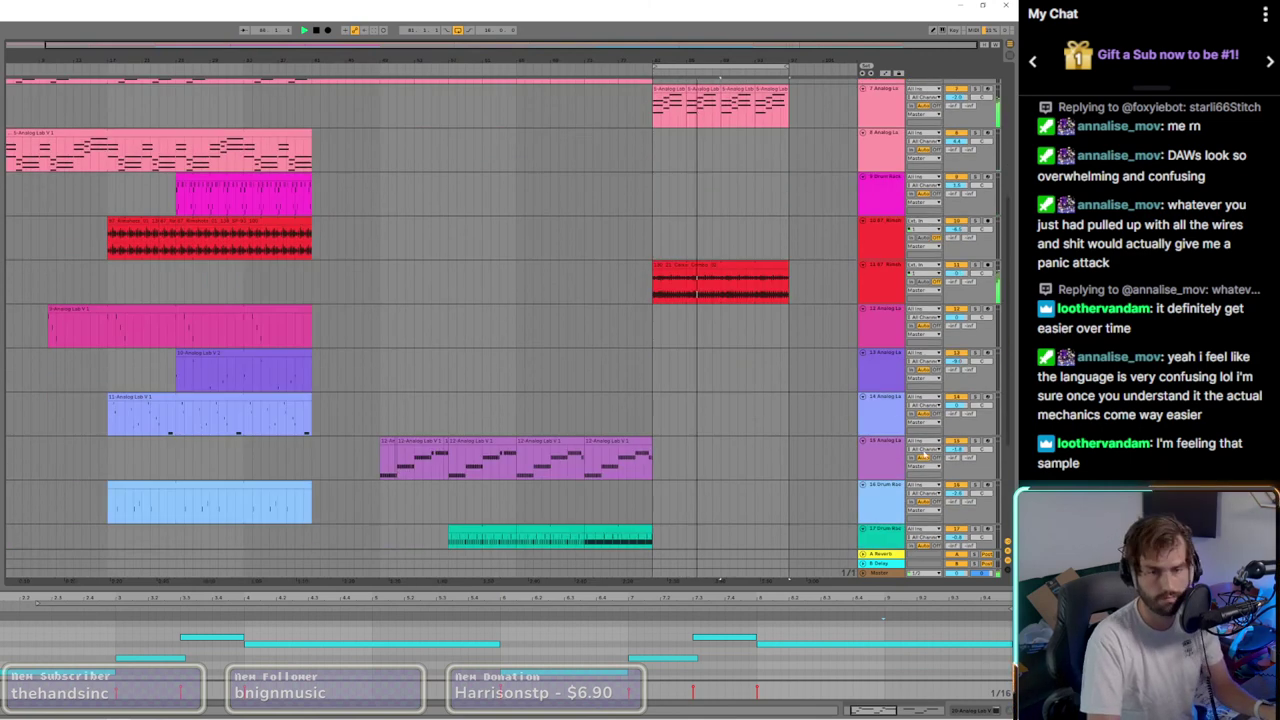
{"action": "left_click_drag", "start_coordinate": [952, 497], "coordinate": [952, 508]}
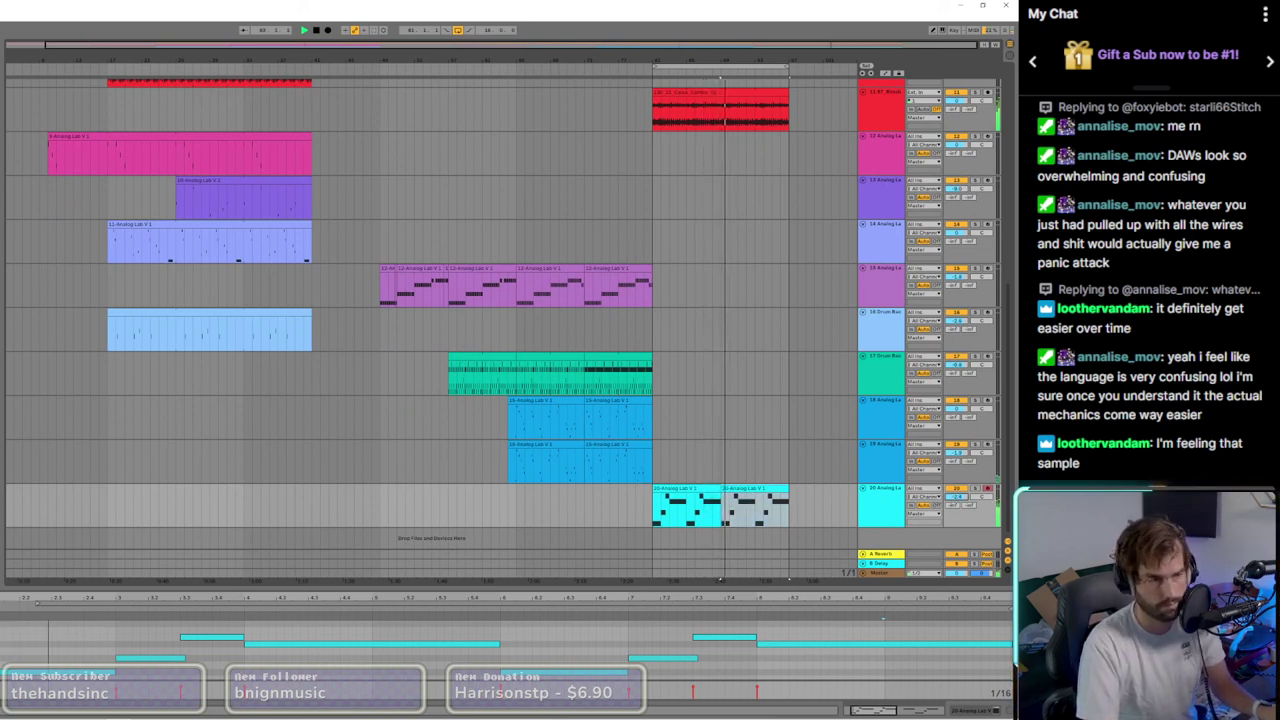
Step: Open RC-20 Retro Color on the cyan Analog Lab track and try its Vinyl 3 and Pad Magic presets
{"action": "key", "text": "shift+Tab"}
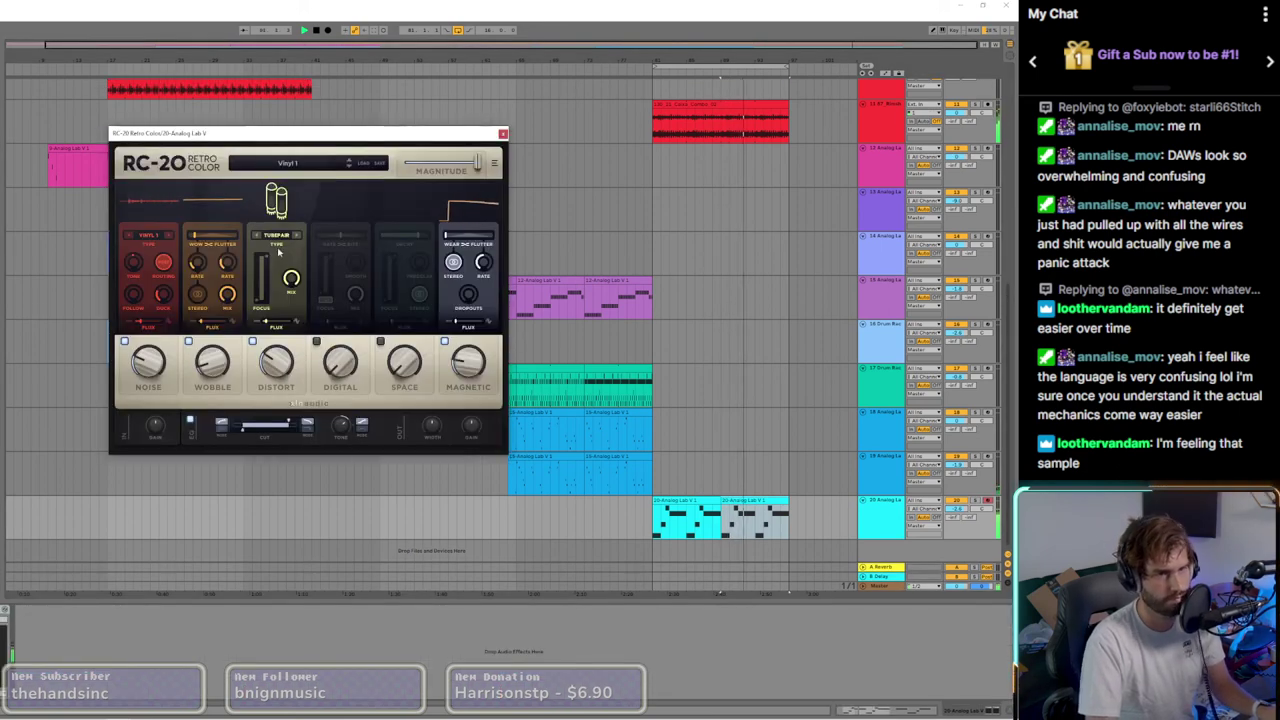
{"action": "left_click", "coordinate": [288, 163]}
{"action": "scroll", "coordinate": [220, 290], "scroll_direction": "down", "scroll_amount": 2}
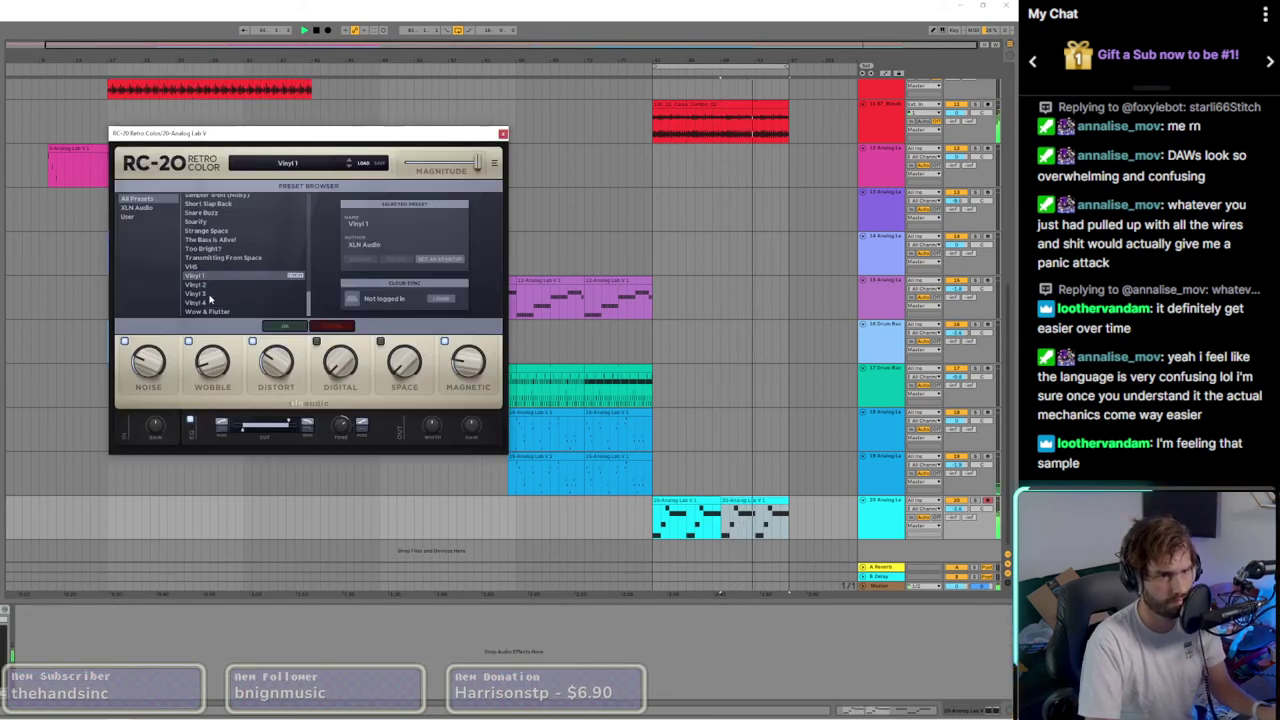
{"action": "left_click", "coordinate": [208, 295]}
{"action": "scroll", "coordinate": [208, 297], "scroll_direction": "up", "scroll_amount": 6}
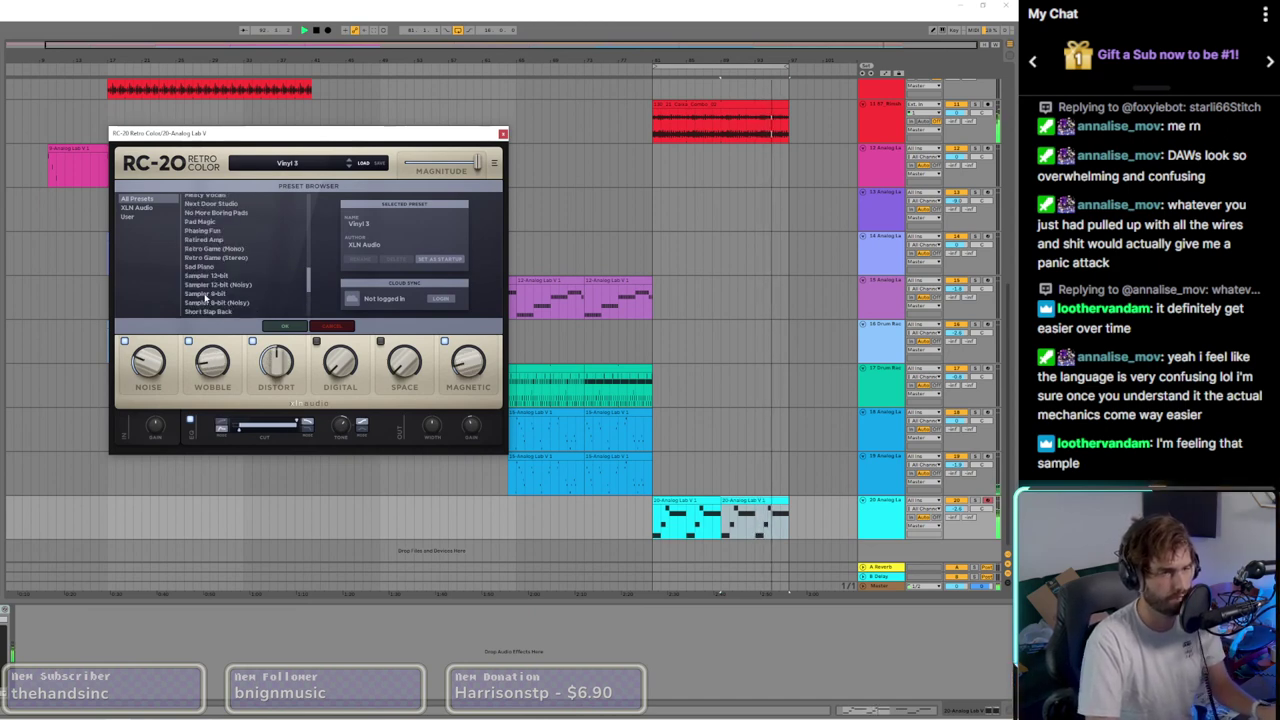
{"action": "scroll", "coordinate": [204, 295], "scroll_direction": "up", "scroll_amount": 3}
{"action": "left_click", "coordinate": [202, 276]}
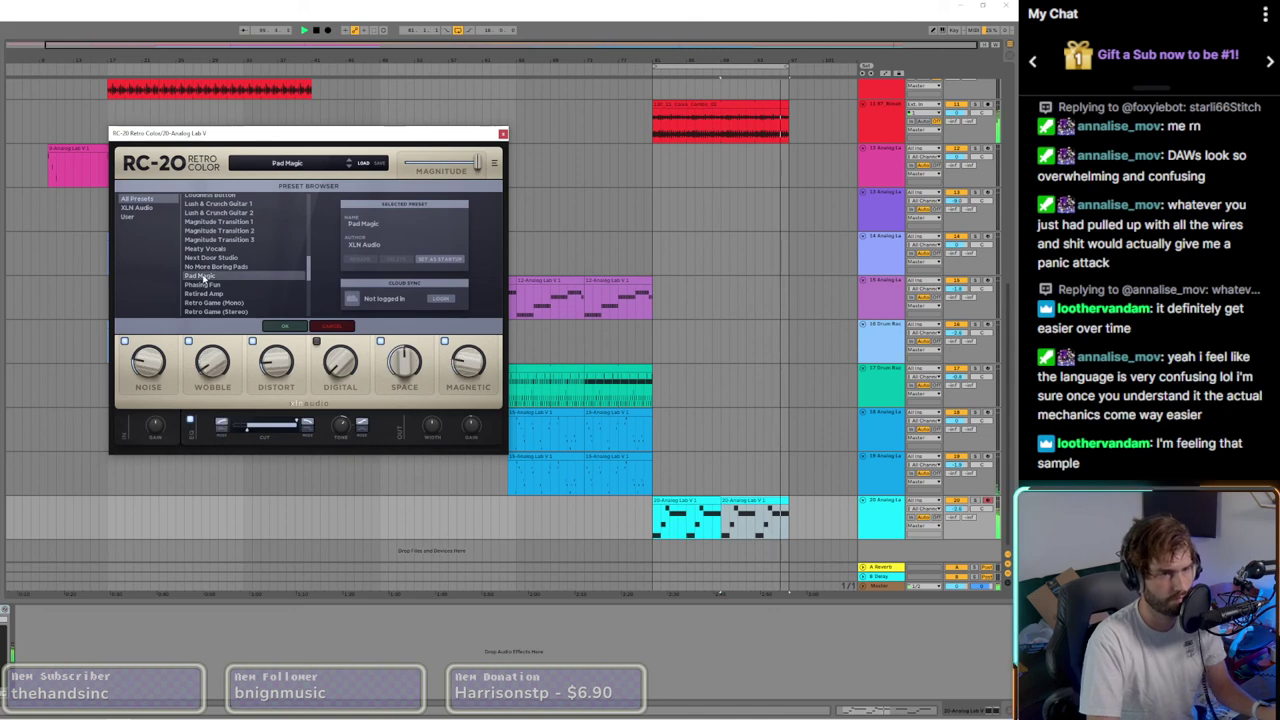
Step: Audition the Flux Digital, Flux Tremolo and Flux Chorus presets in RC-20 Retro Color
{"action": "scroll", "coordinate": [204, 280], "scroll_direction": "up", "scroll_amount": 2}
{"action": "scroll", "coordinate": [204, 283], "scroll_direction": "up", "scroll_amount": 3}
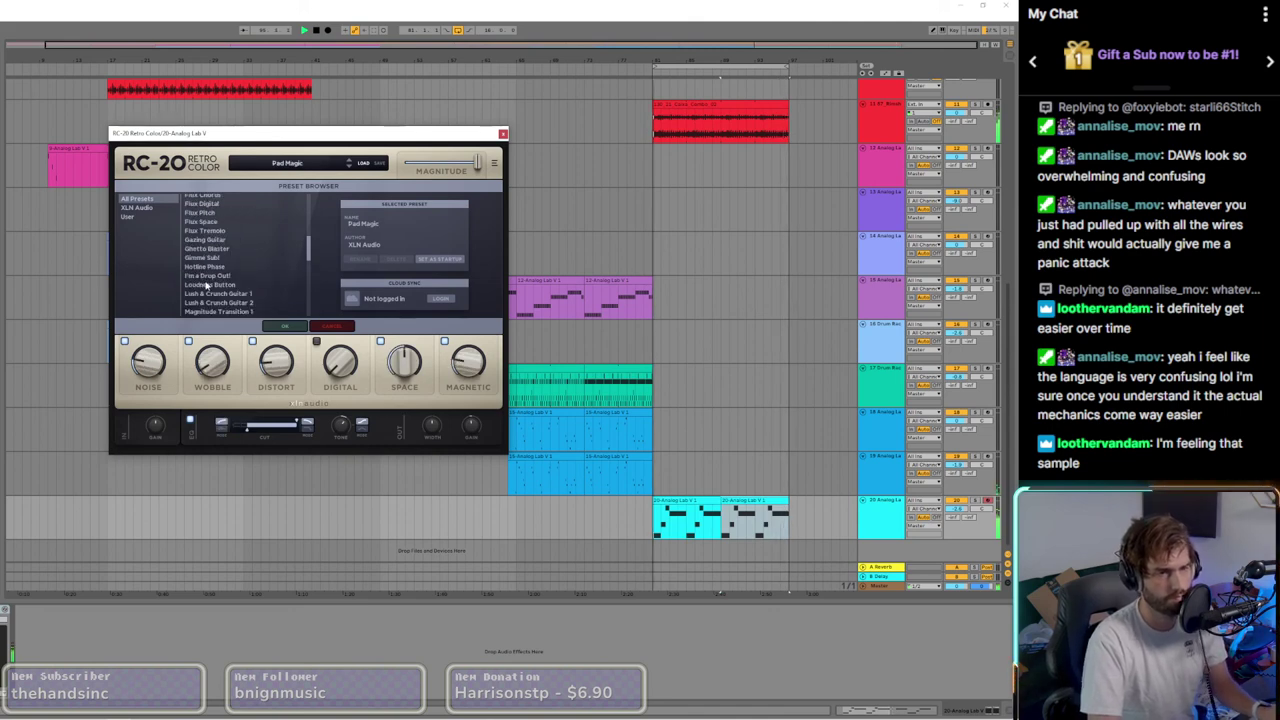
{"action": "scroll", "coordinate": [204, 285], "scroll_direction": "up", "scroll_amount": 2}
{"action": "left_click", "coordinate": [205, 248]}
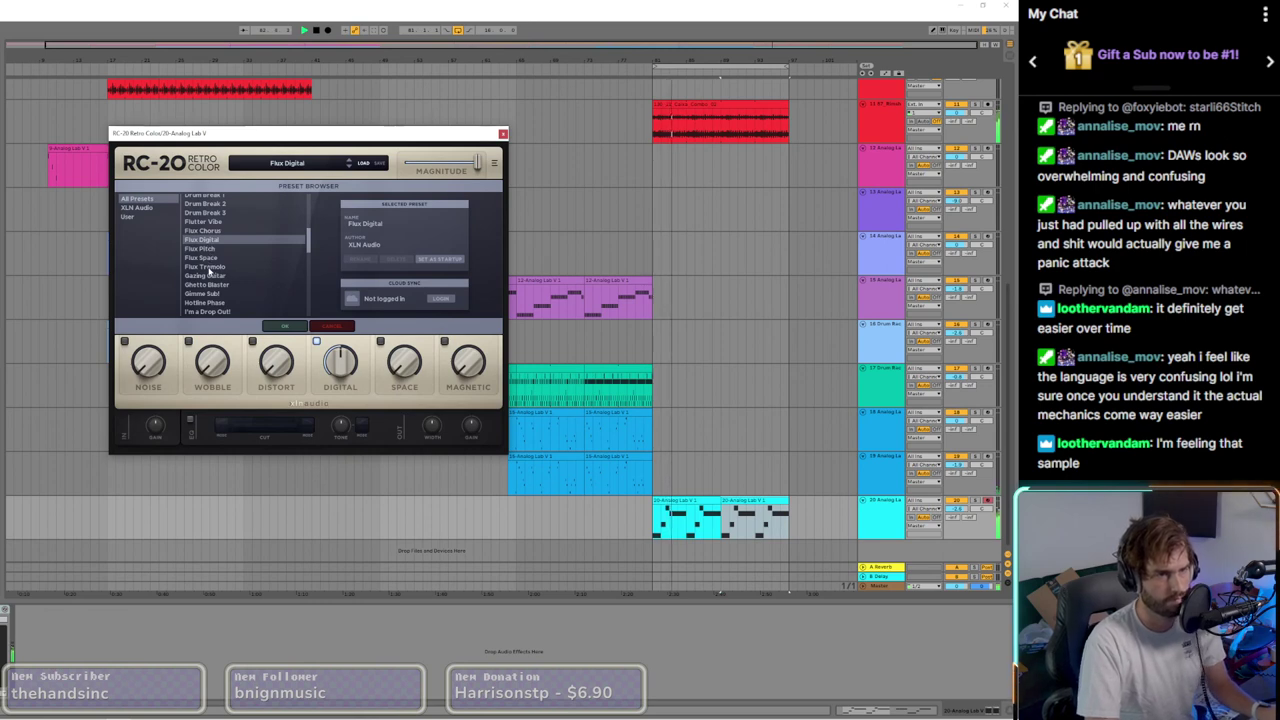
{"action": "left_click", "coordinate": [207, 267]}
{"action": "scroll", "coordinate": [212, 280], "scroll_direction": "up", "scroll_amount": 3}
{"action": "left_click", "coordinate": [215, 286]}
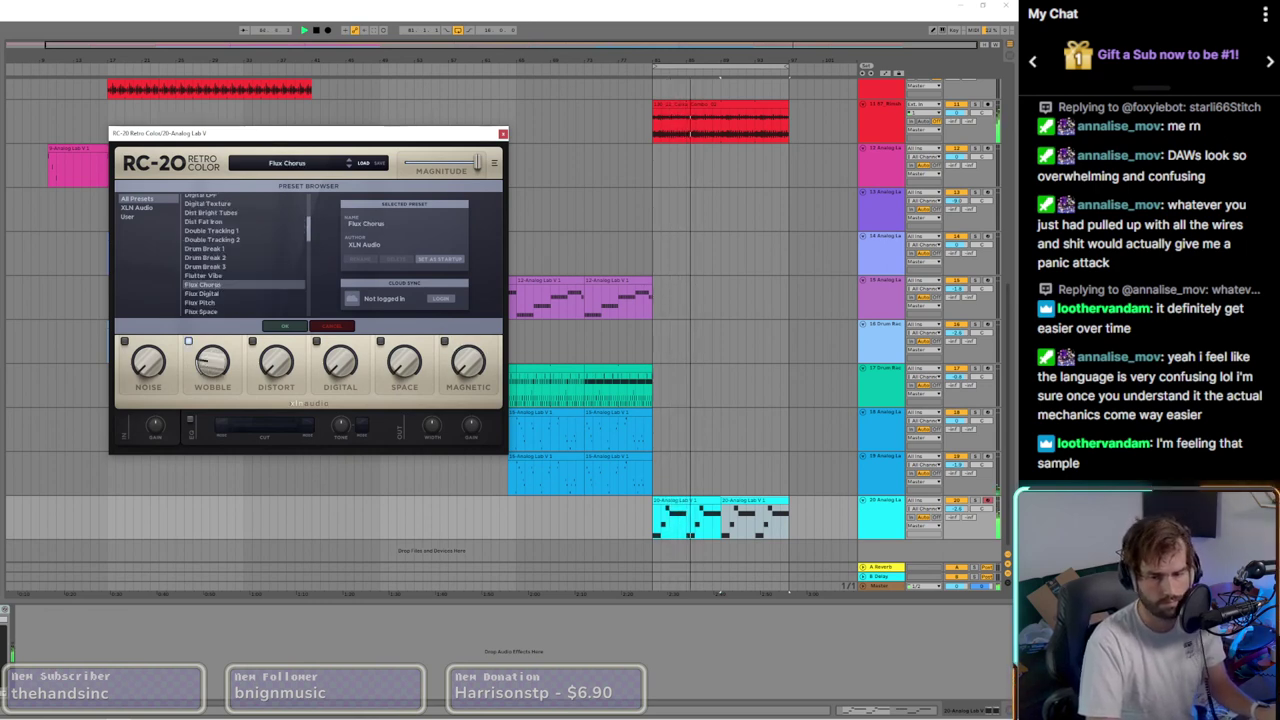
Step: Try the Cassette 1st Generation preset in RC-20 Retro Color, and load 808 Dirt Punch instead
{"action": "mouse_move", "coordinate": [733, 717]}
{"action": "scroll", "coordinate": [214, 274], "scroll_direction": "up", "scroll_amount": 5}
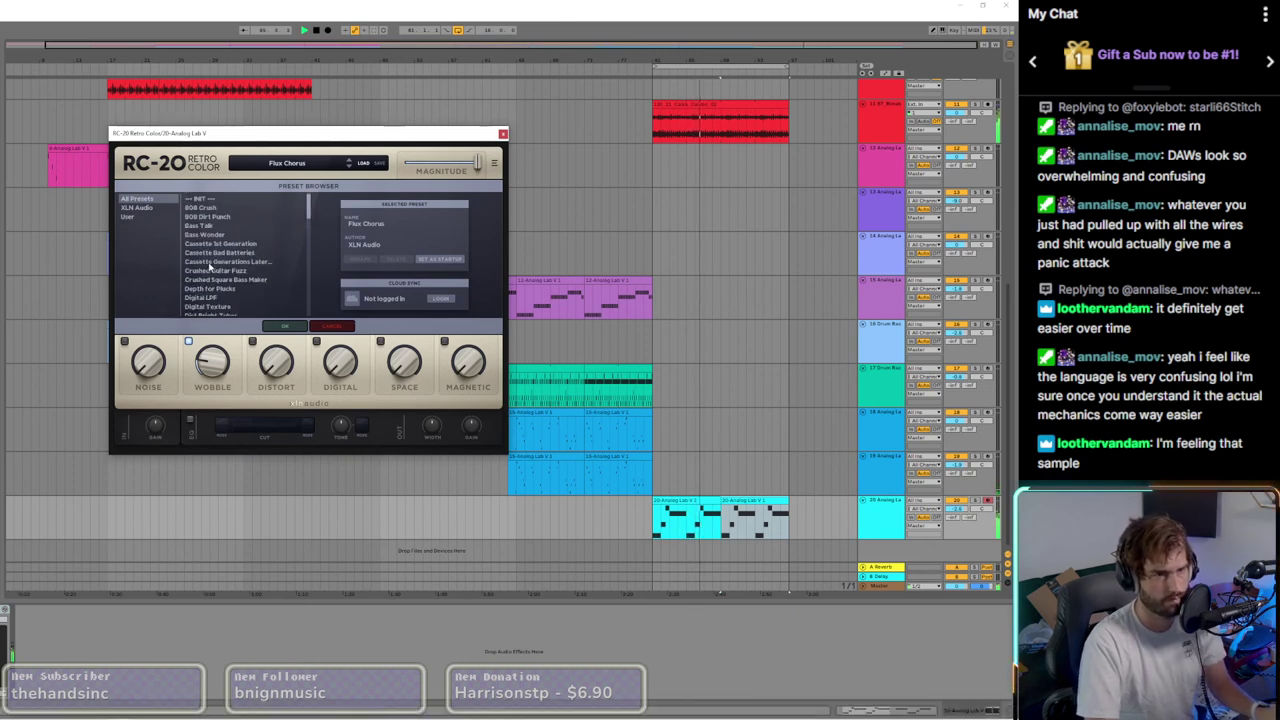
{"action": "left_click", "coordinate": [212, 244]}
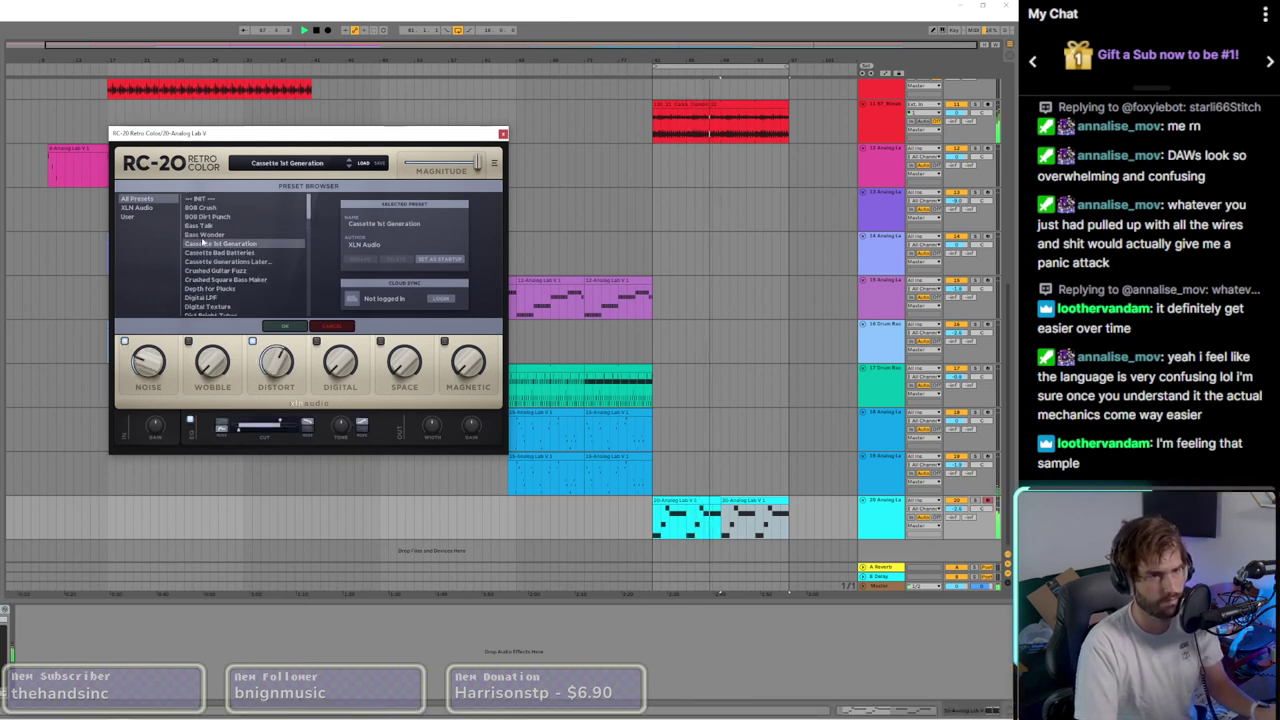
{"action": "left_click", "coordinate": [198, 217]}
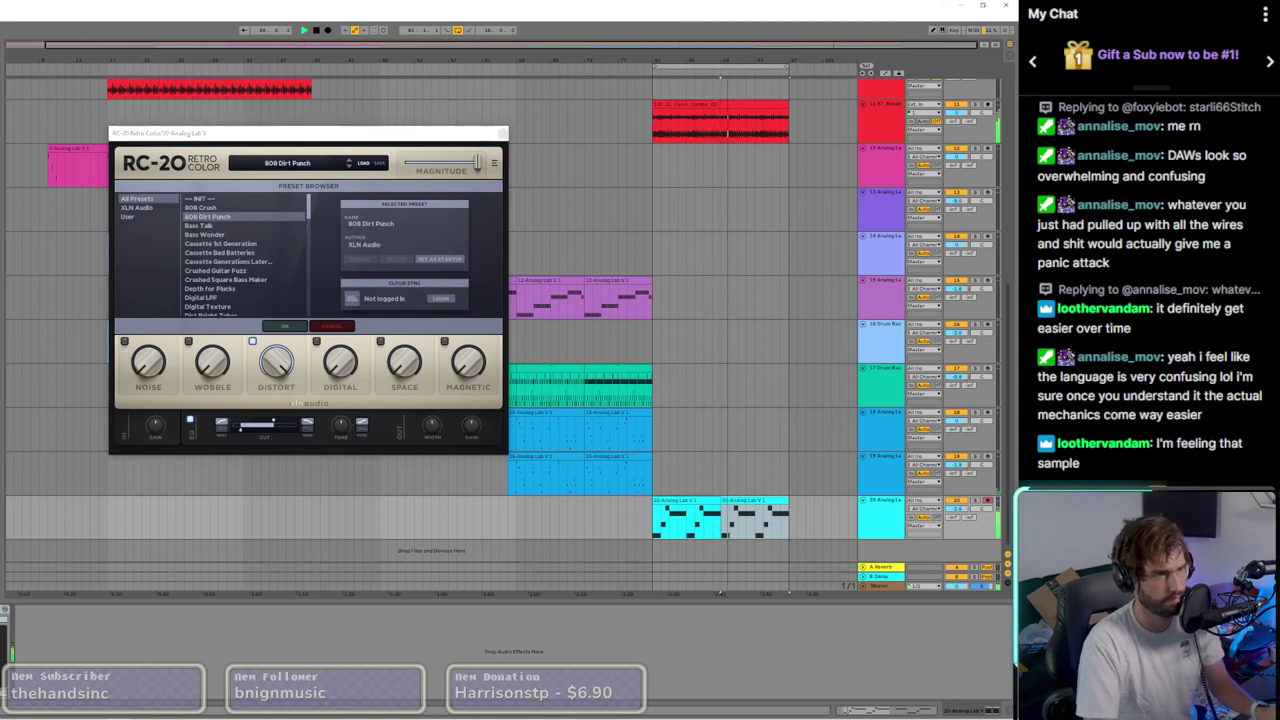
Step: Add an EQ Eight to the end of the track's effects, and shift its lowest band to a higher frequency and lower gain
{"action": "key", "text": "Return"}
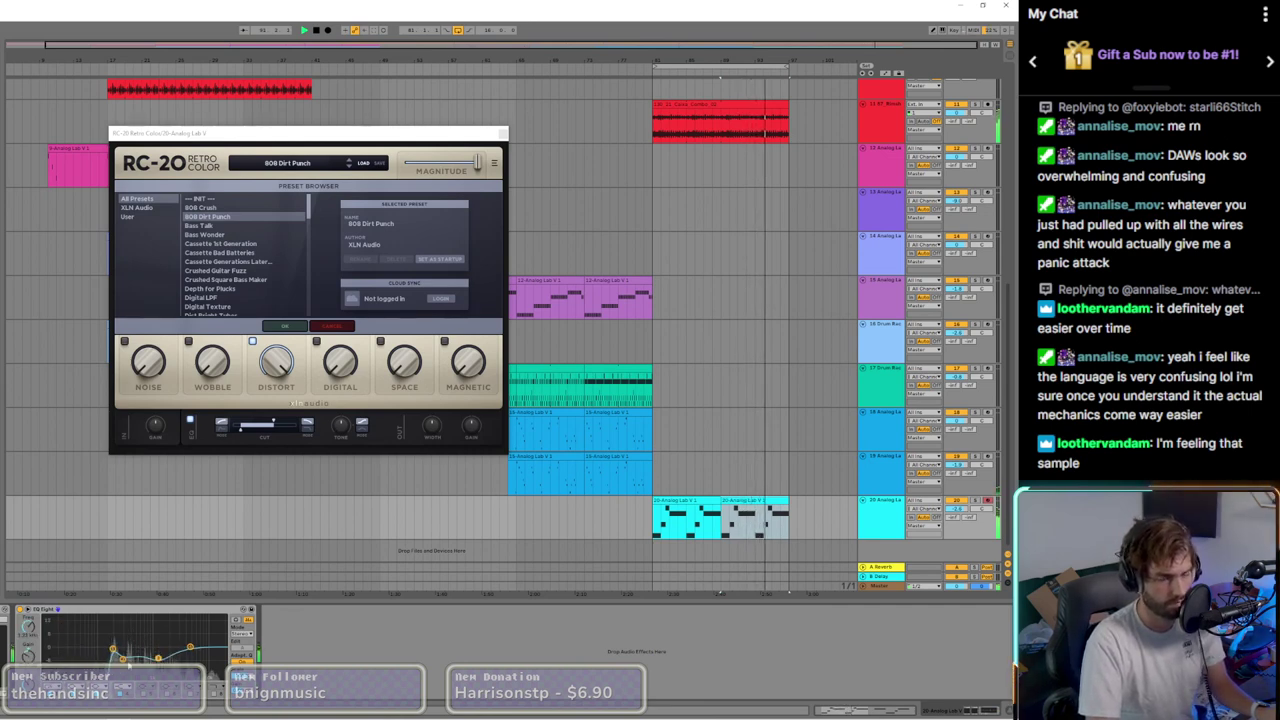
{"action": "left_click_drag", "start_coordinate": [113, 649], "coordinate": [126, 655]}
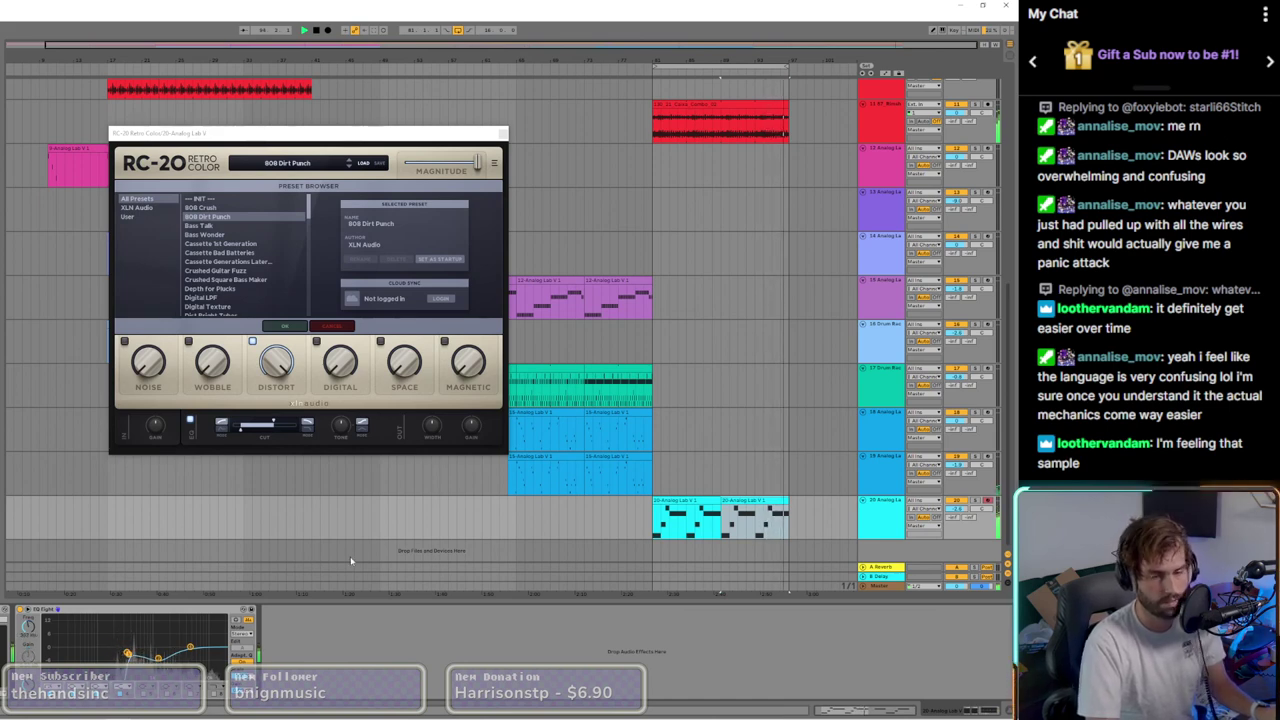
{"action": "scroll", "coordinate": [634, 332], "scroll_direction": "down", "scroll_amount": 1}
{"action": "left_click", "coordinate": [503, 133]}
Step: Delete the clip in the closing section of the second vocal audio track
{"action": "scroll", "coordinate": [728, 359], "scroll_direction": "up", "scroll_amount": 6}
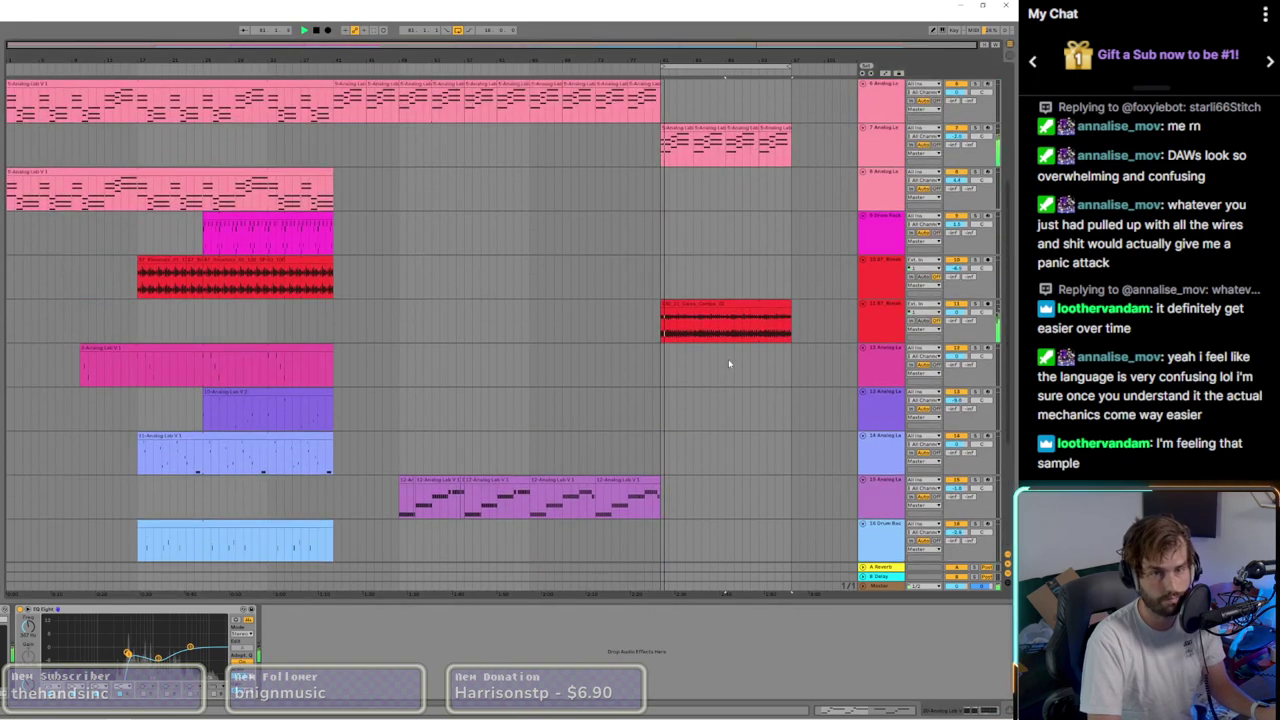
{"action": "scroll", "coordinate": [729, 346], "scroll_direction": "up", "scroll_amount": 1}
{"action": "left_click", "coordinate": [712, 198]}
{"action": "key", "text": "Delete"}
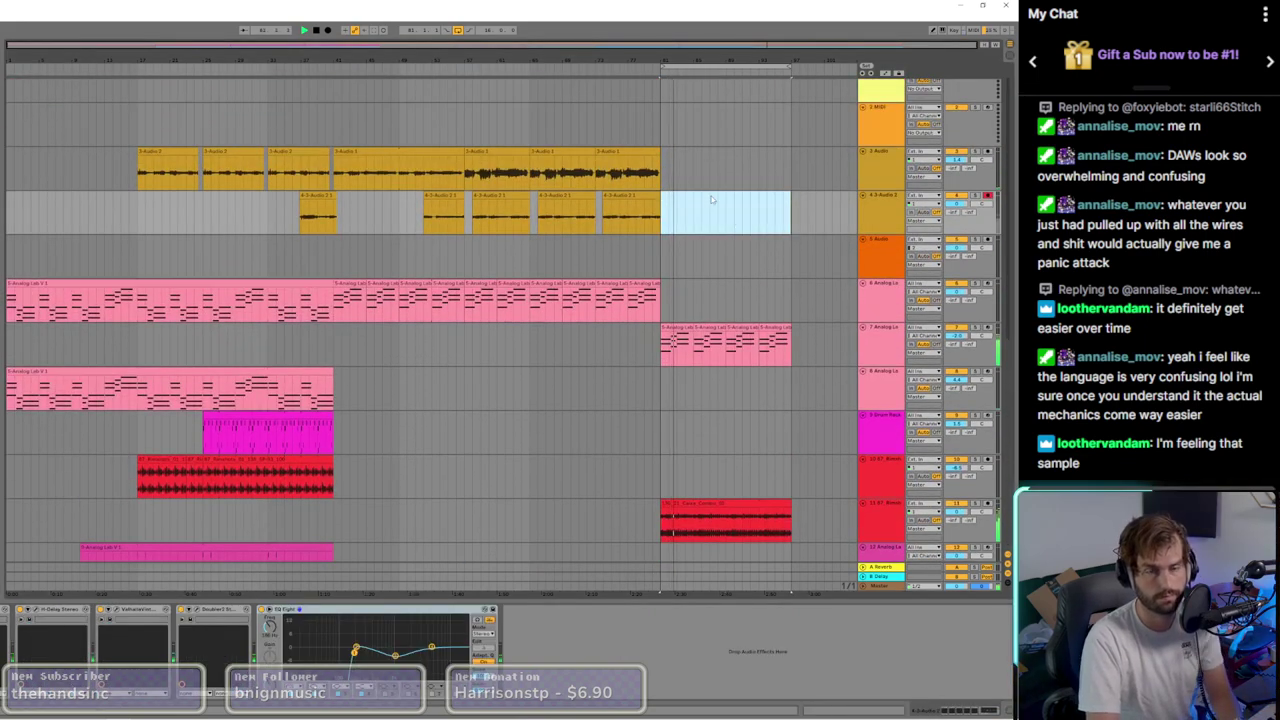
Step: Create a new empty clip in the second Session slot of the teal 17 Drum Rack track
{"action": "scroll", "coordinate": [623, 404], "scroll_direction": "down", "scroll_amount": 8}
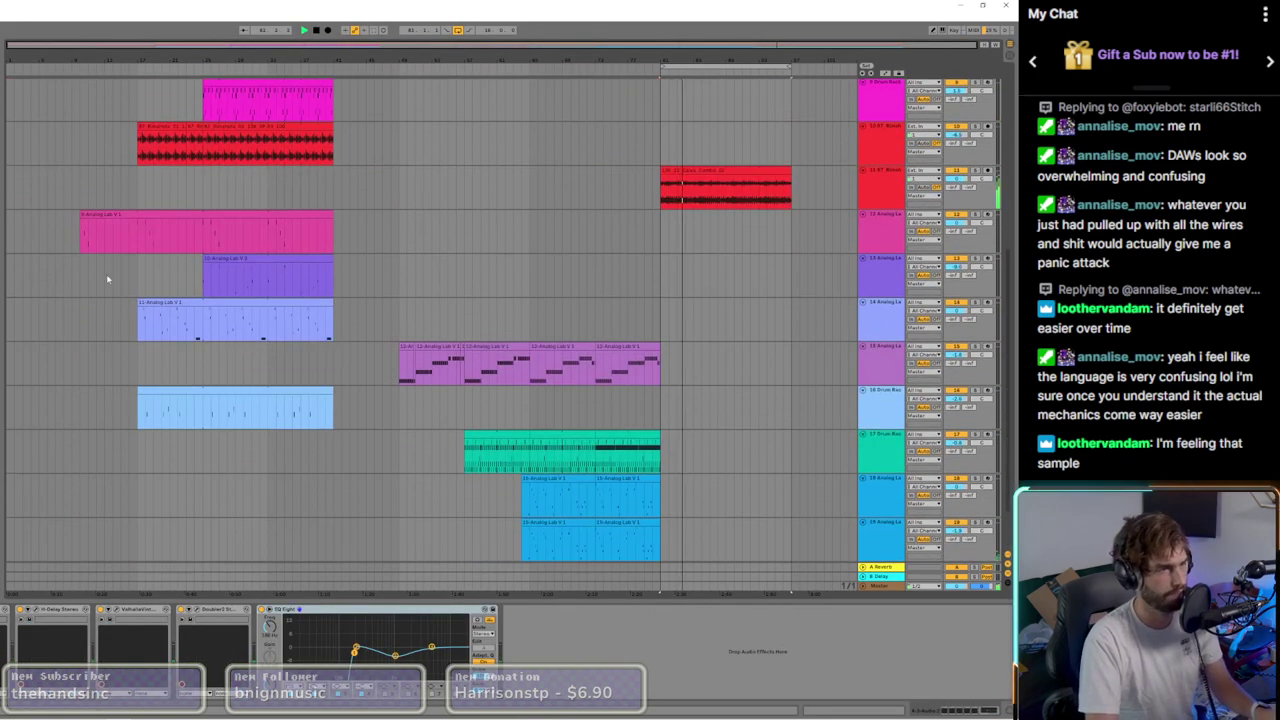
{"action": "scroll", "coordinate": [630, 404], "scroll_direction": "down", "scroll_amount": 1}
{"action": "left_click", "coordinate": [668, 400]}
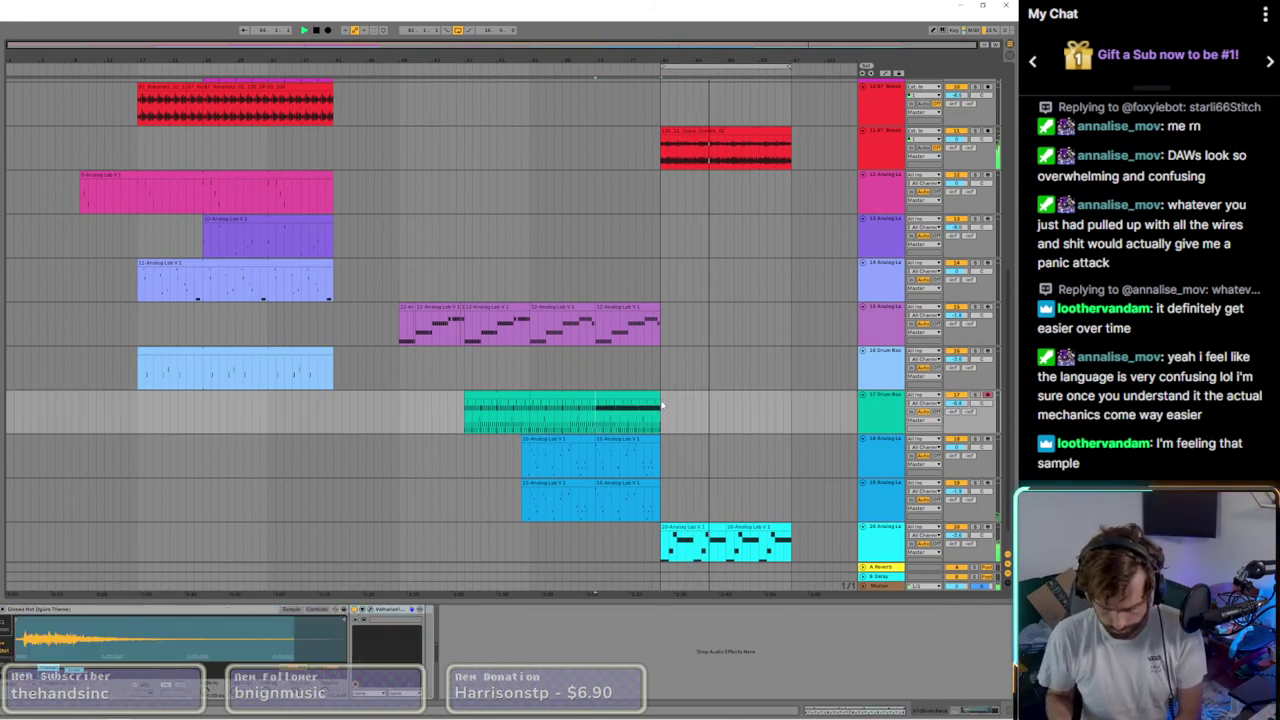
{"action": "left_click", "coordinate": [661, 405]}
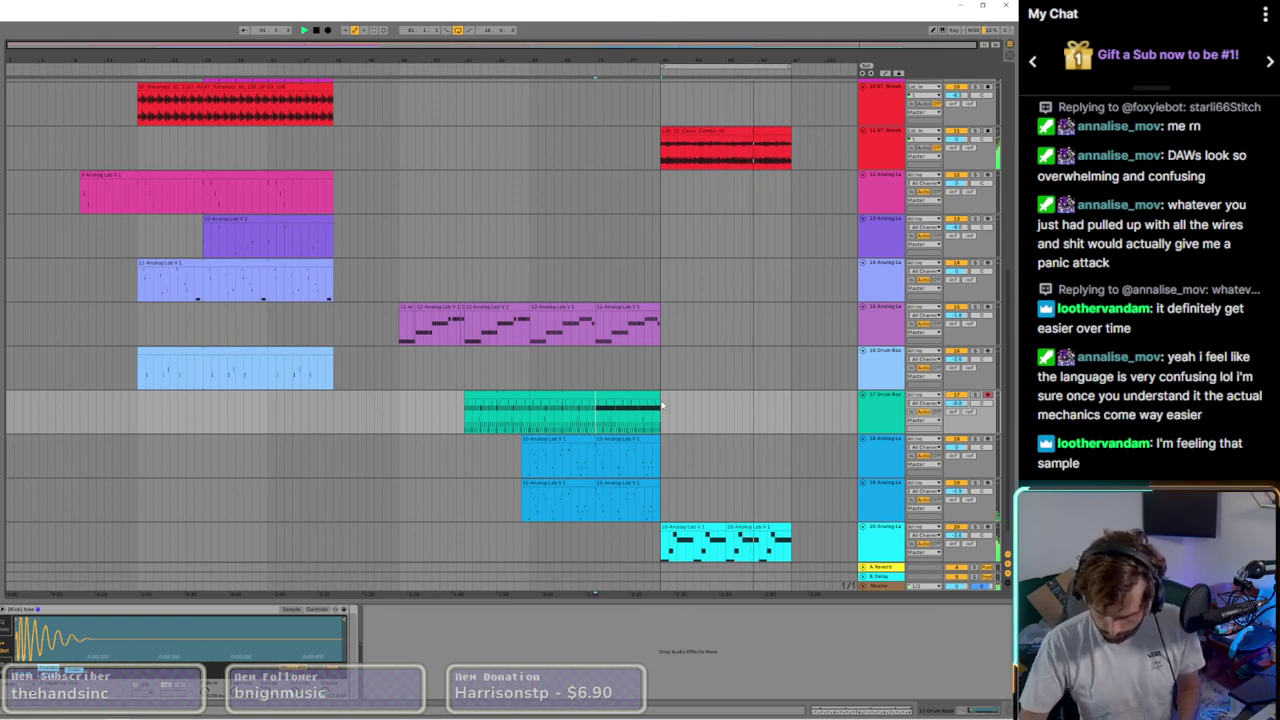
{"action": "key", "text": "Tab"}
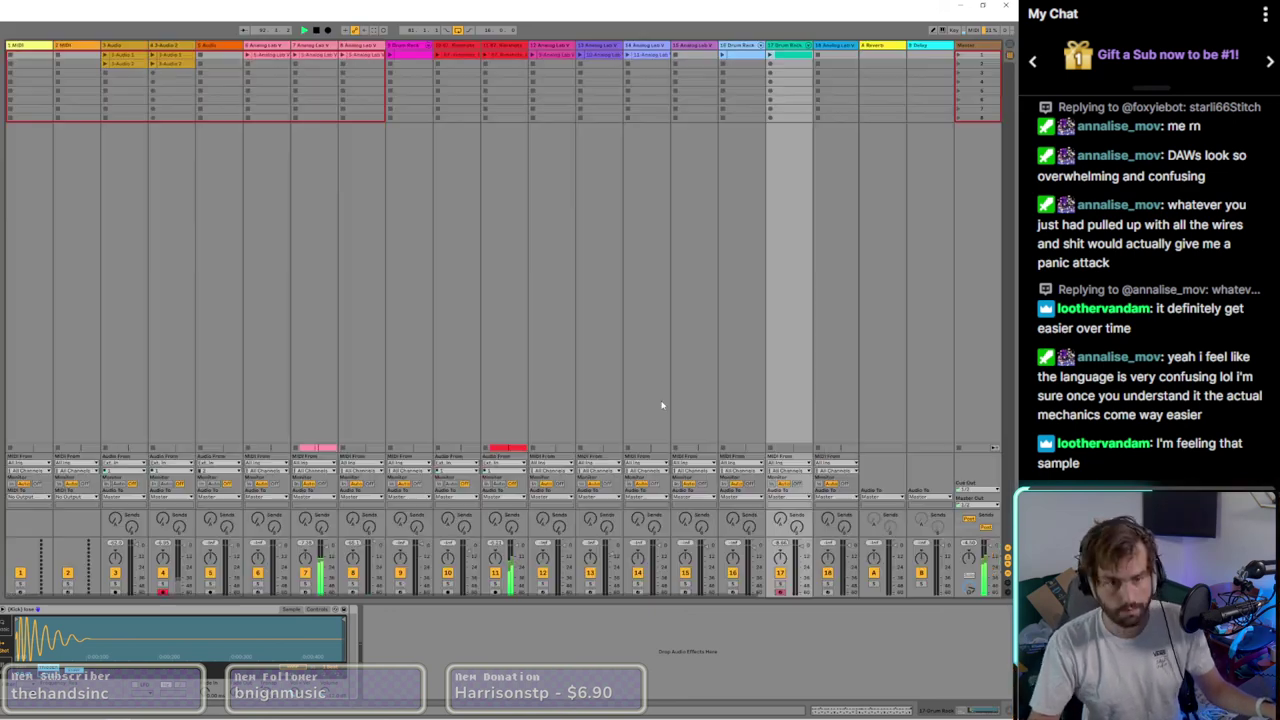
{"action": "left_click", "coordinate": [785, 71]}
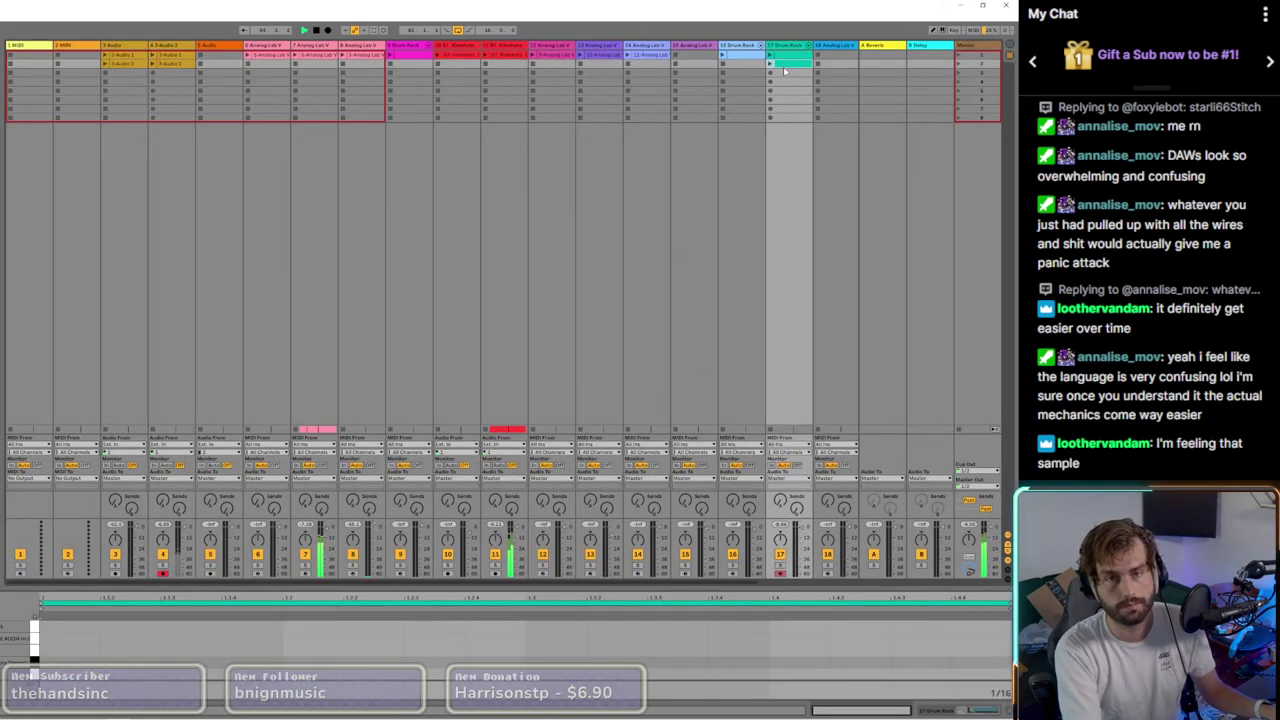
{"action": "key", "text": "Tab"}
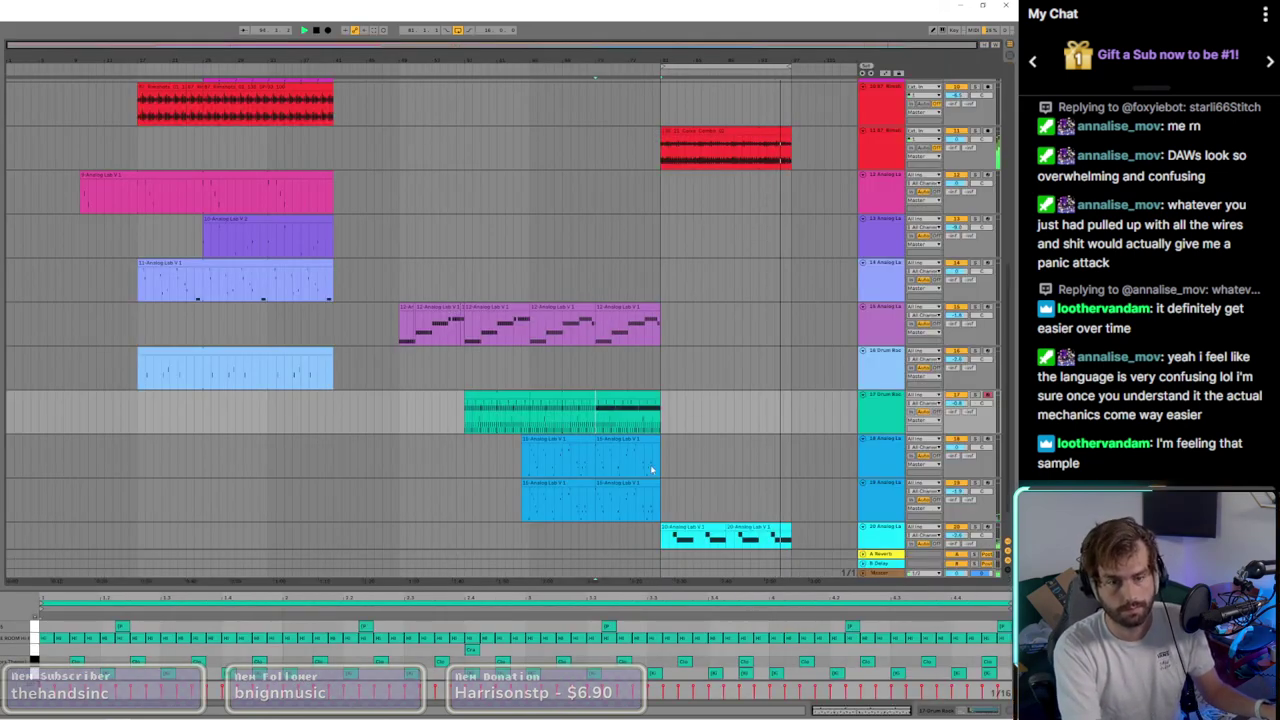
Step: Launch the new drum pattern clip in the 17 Drum Rack track's second Session slot alongside the arrangement's closing section
{"action": "left_click", "coordinate": [665, 419]}
{"action": "left_click", "coordinate": [656, 425]}
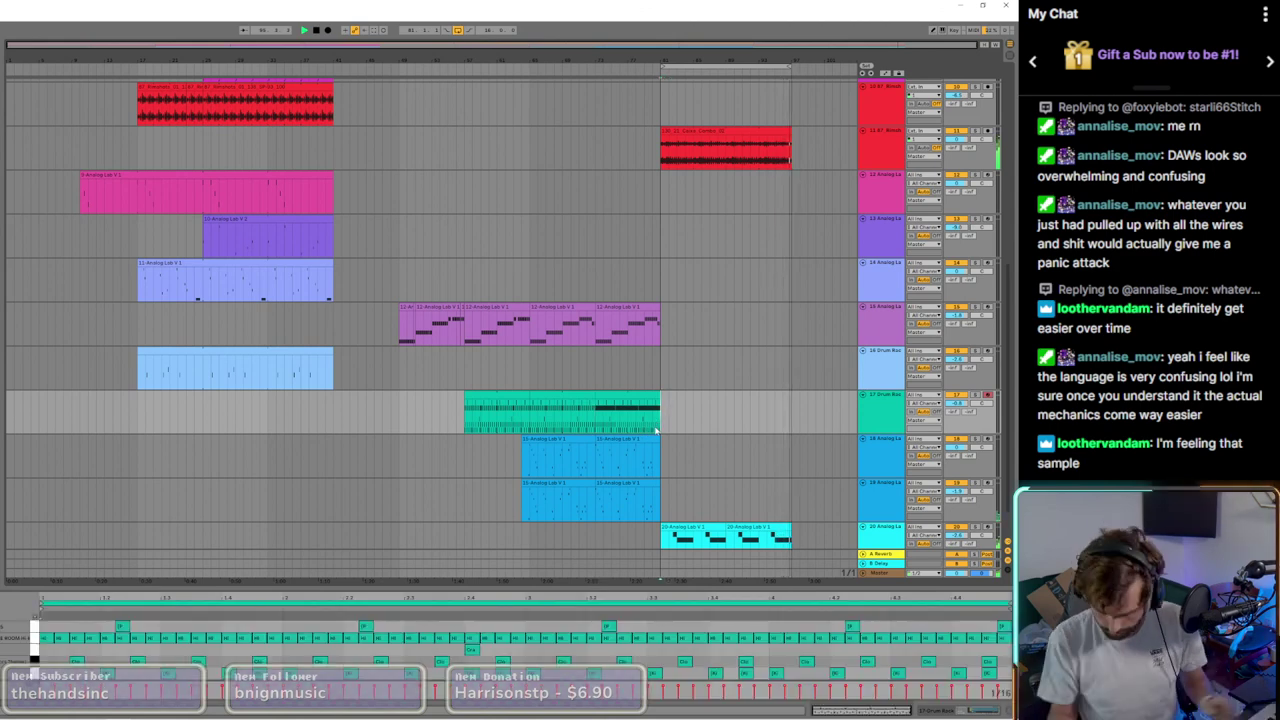
{"action": "key", "text": "ctrl+Left"}
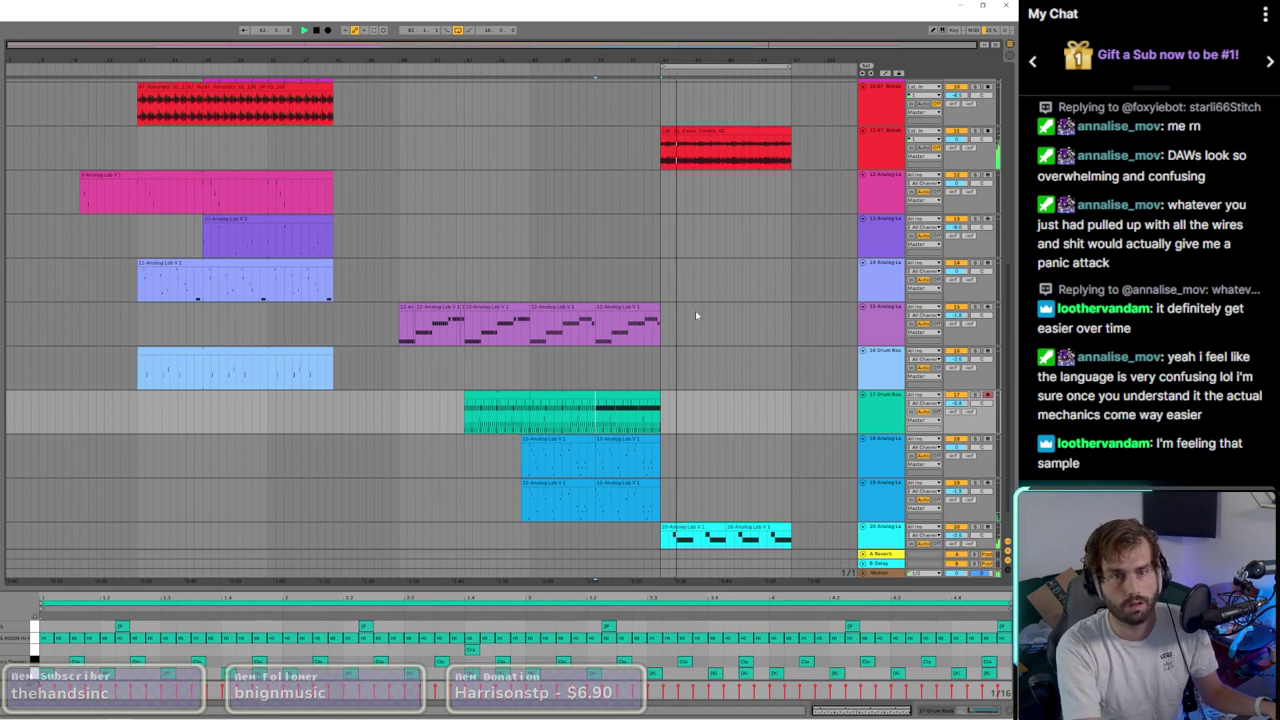
{"action": "key", "text": "Tab"}
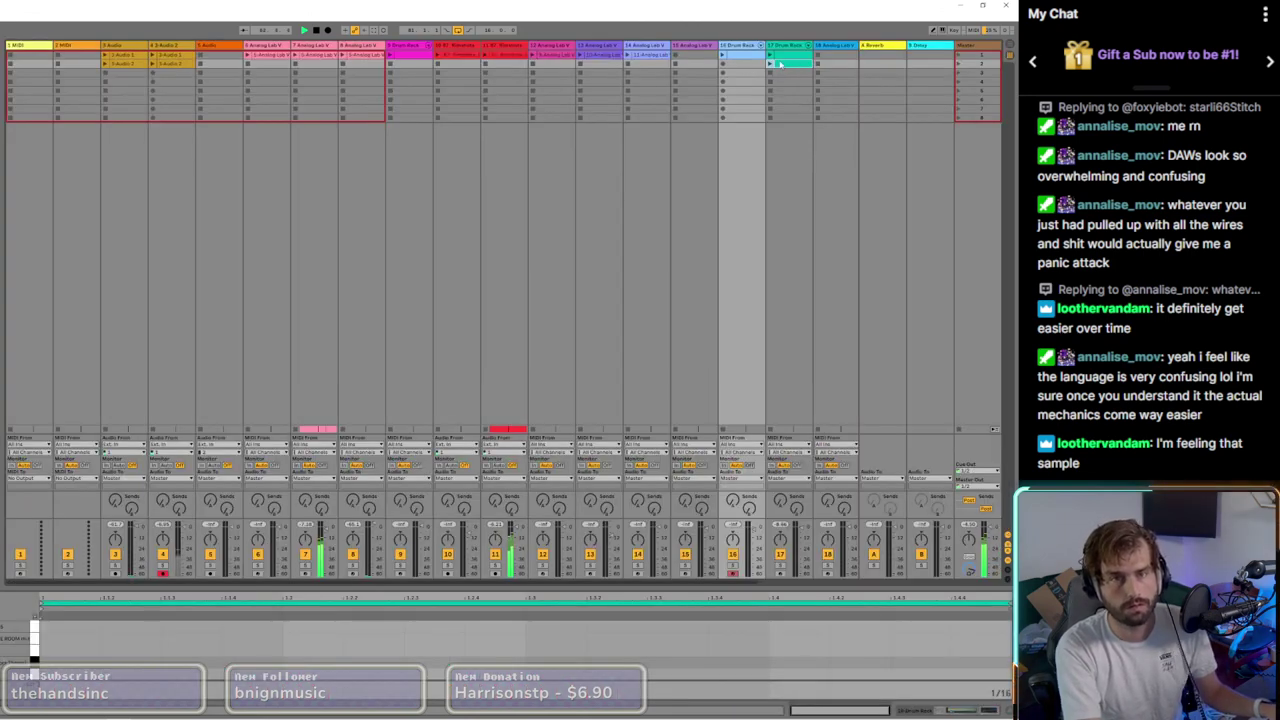
{"action": "left_click", "coordinate": [780, 66]}
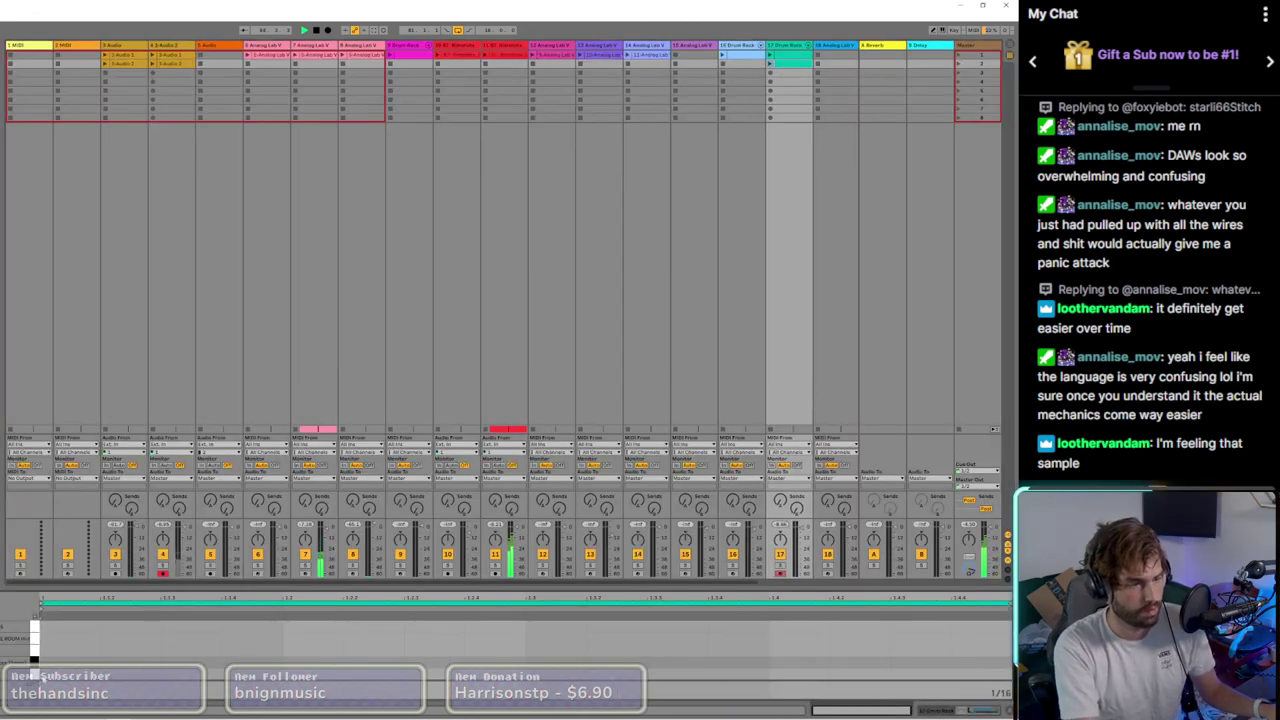
{"action": "left_click", "coordinate": [770, 64]}
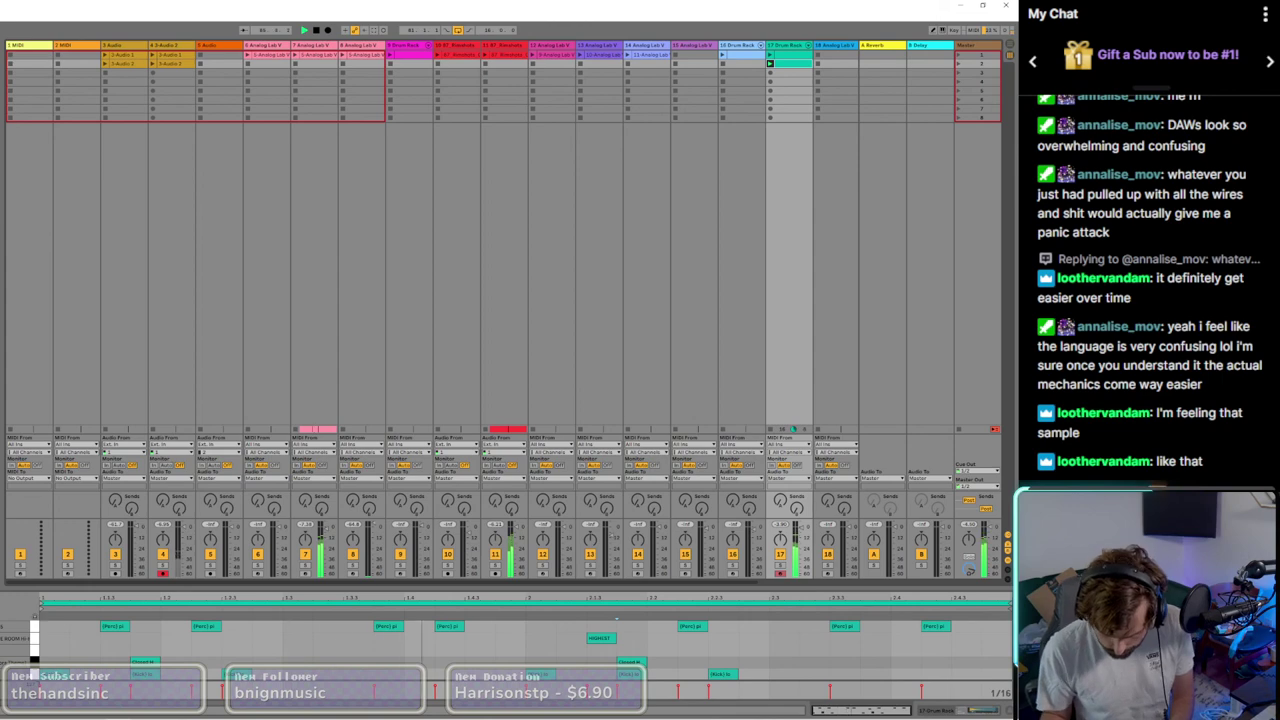
{"action": "key", "text": "Tab"}
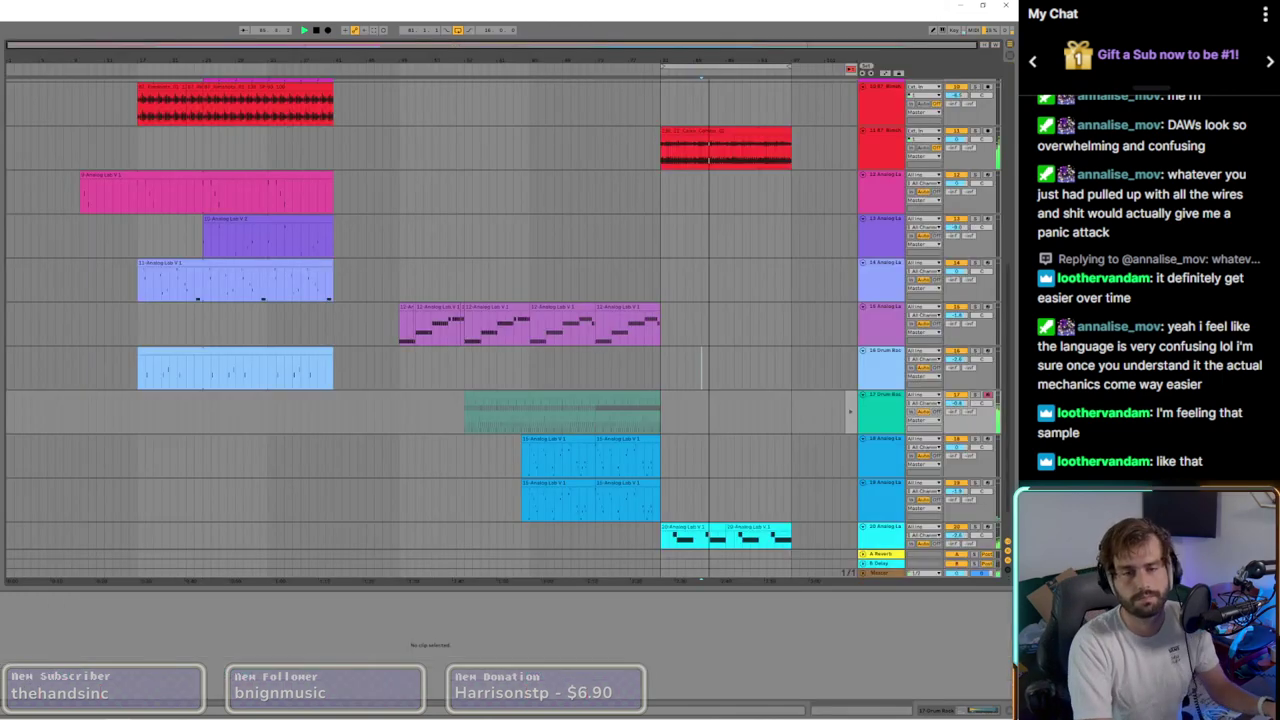
Step: Open RC-20 Retro Color on the 20 Analog Lab track and try the Dist Bright Tubes preset
{"action": "scroll", "coordinate": [758, 427], "scroll_direction": "down", "scroll_amount": 1}
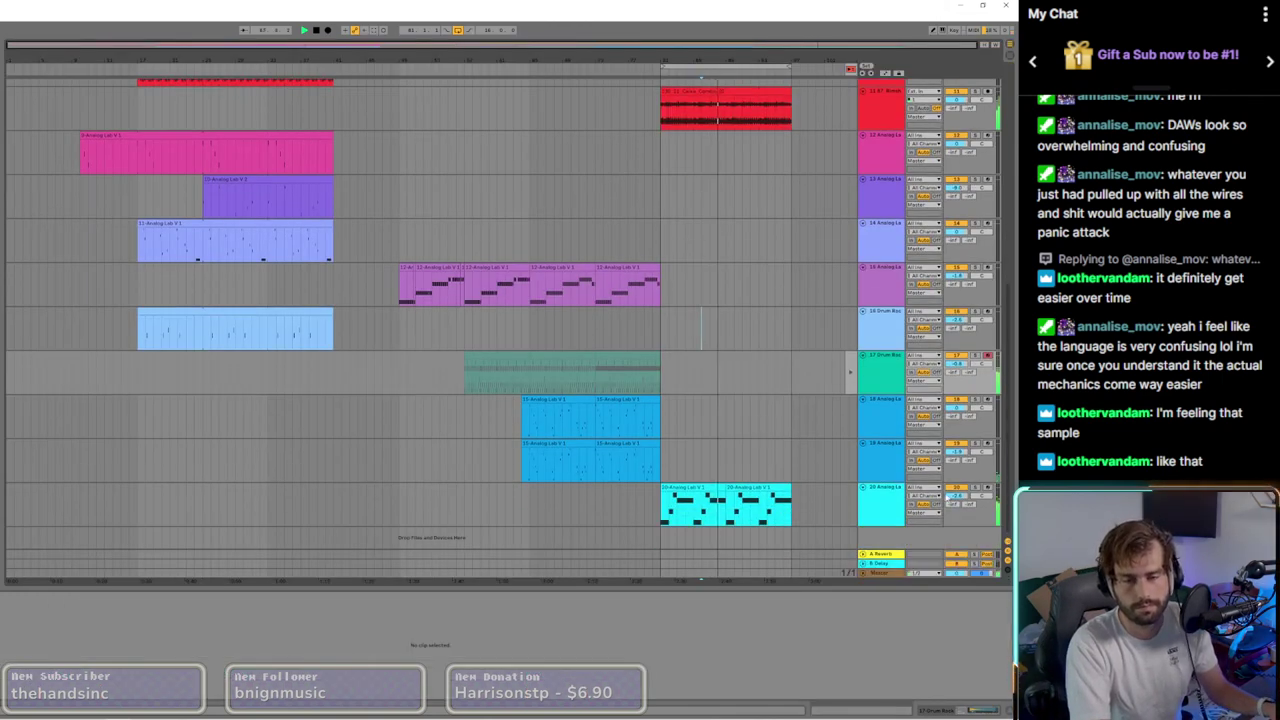
{"action": "left_click", "coordinate": [758, 505]}
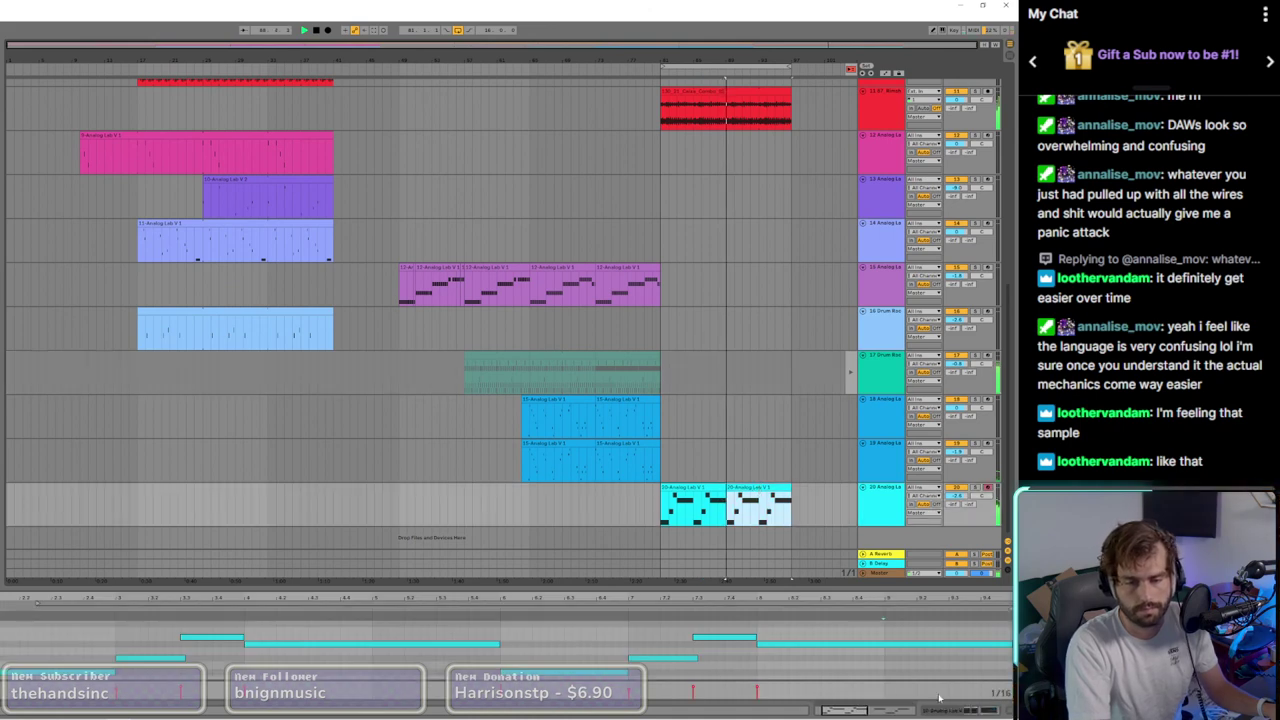
{"action": "key", "text": "shift+Tab"}
{"action": "key", "text": "ctrl+alt+p"}
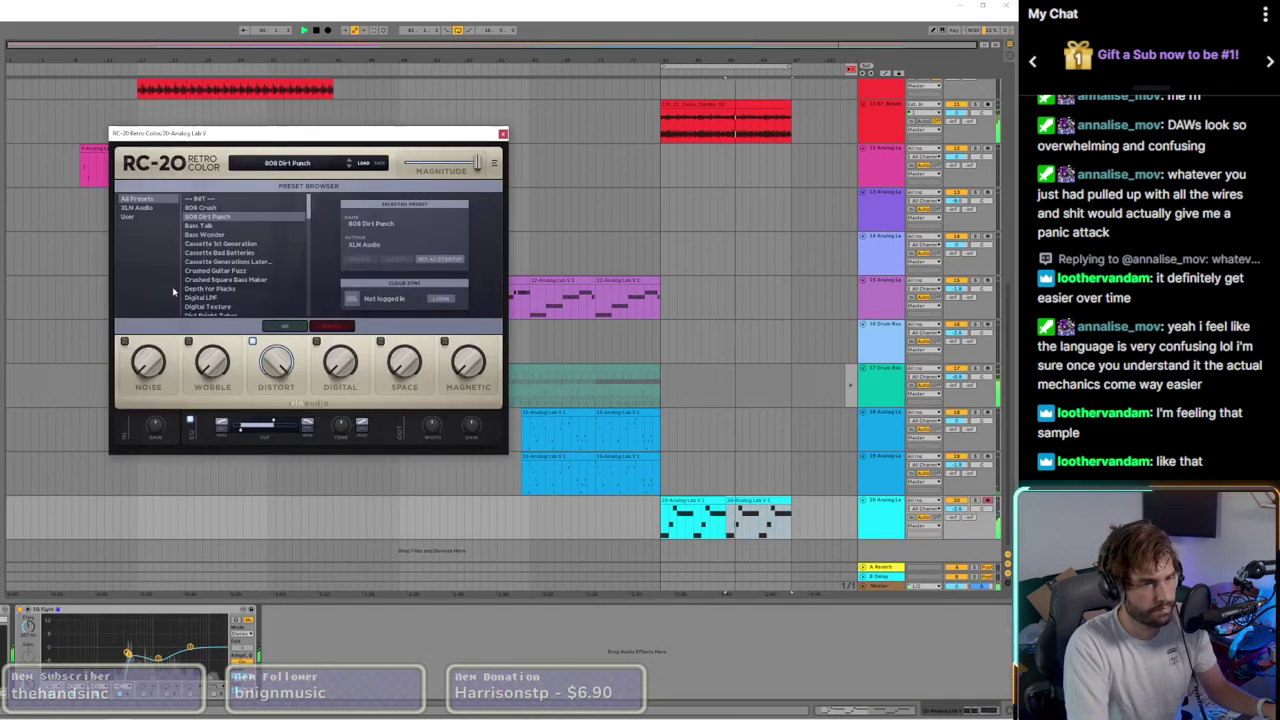
{"action": "scroll", "coordinate": [208, 284], "scroll_direction": "down", "scroll_amount": 1}
{"action": "left_click", "coordinate": [214, 281]}
{"action": "scroll", "coordinate": [221, 286], "scroll_direction": "down", "scroll_amount": 3}
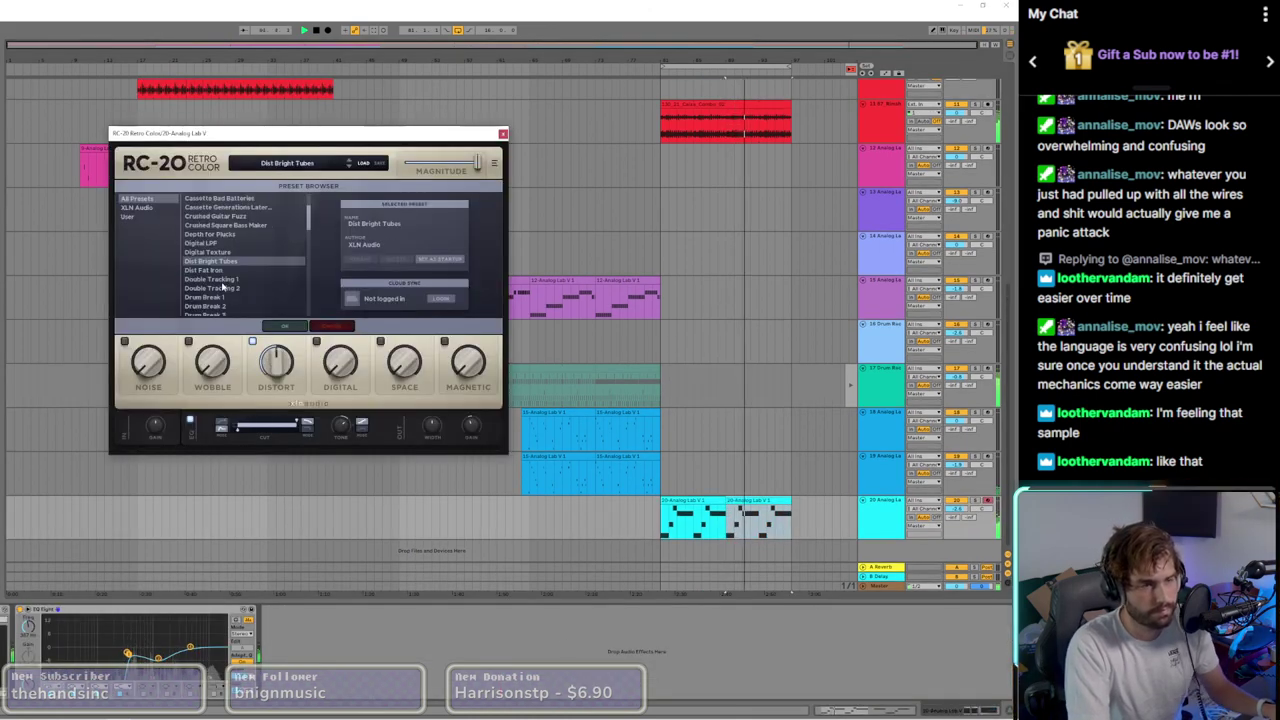
Step: Step through the subsequent RC-20 Retro Color presets, including Gimme Sub!, and load Pad Magic
{"action": "left_click", "coordinate": [222, 286]}
{"action": "scroll", "coordinate": [222, 286], "scroll_direction": "down", "scroll_amount": 3}
{"action": "key", "text": "Down"}
{"action": "key", "text": "Down"}
{"action": "key", "text": "Down"}
{"action": "key", "text": "Down"}
{"action": "key", "text": "Down"}
{"action": "key", "text": "Down"}
{"action": "key", "text": "Down"}
{"action": "key", "text": "Down"}
{"action": "key", "text": "Down"}
{"action": "key", "text": "Down"}
{"action": "key", "text": "Down"}
{"action": "key", "text": "Down"}
{"action": "key", "text": "Down"}
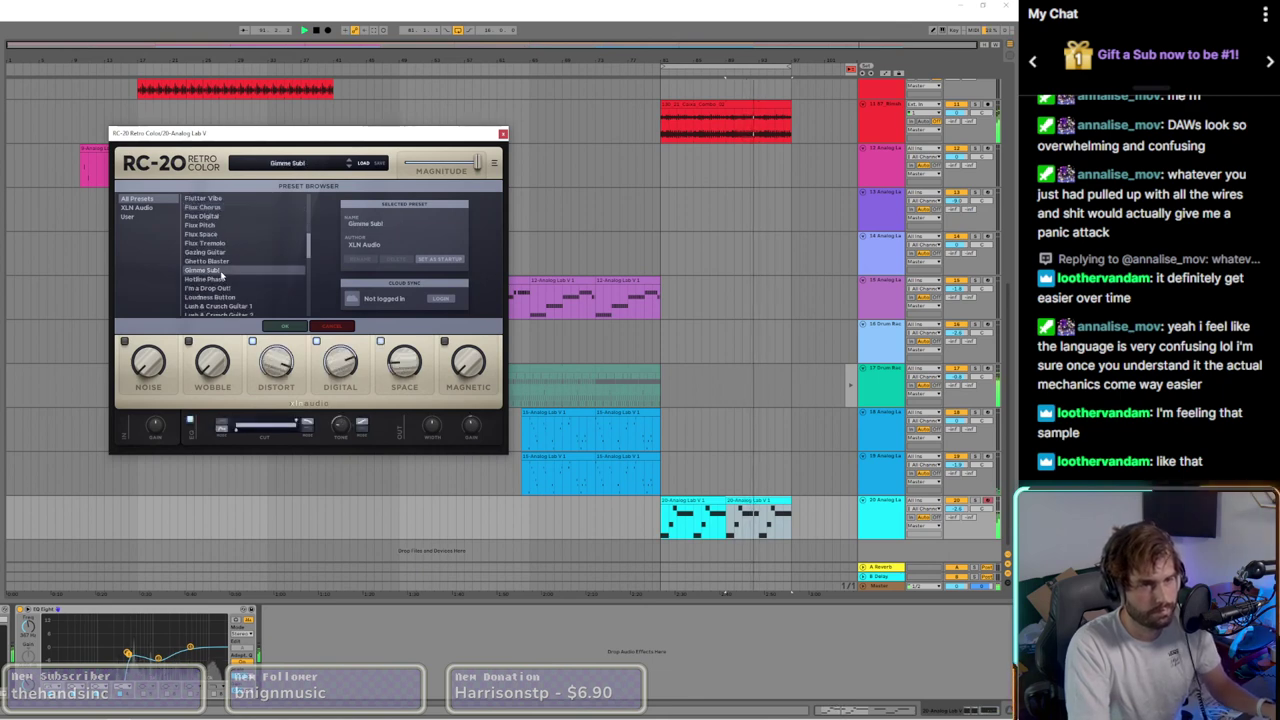
{"action": "key", "text": "Down"}
{"action": "key", "text": "Down"}
{"action": "key", "text": "Down"}
{"action": "key", "text": "Down"}
{"action": "key", "text": "Down"}
{"action": "key", "text": "Down"}
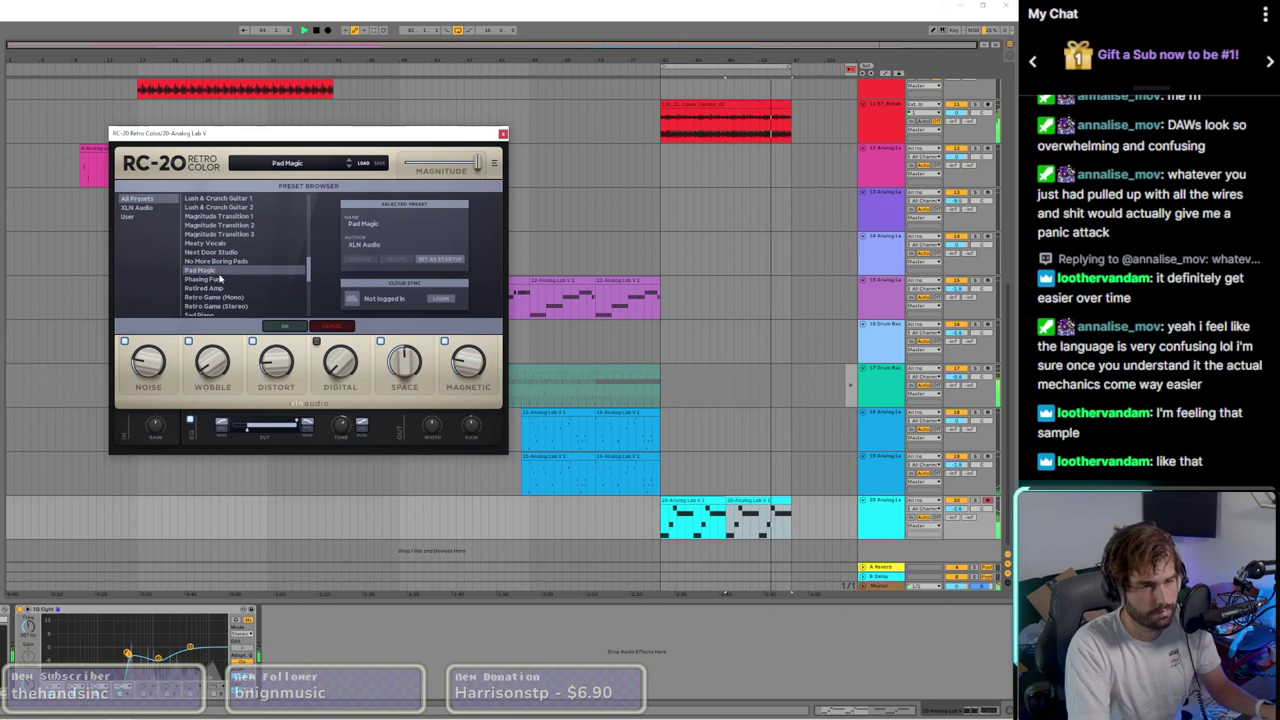
Step: Transpose all notes in both closing-section clips of the 20 Analog Lab track up one octave
{"action": "left_click", "coordinate": [733, 502]}
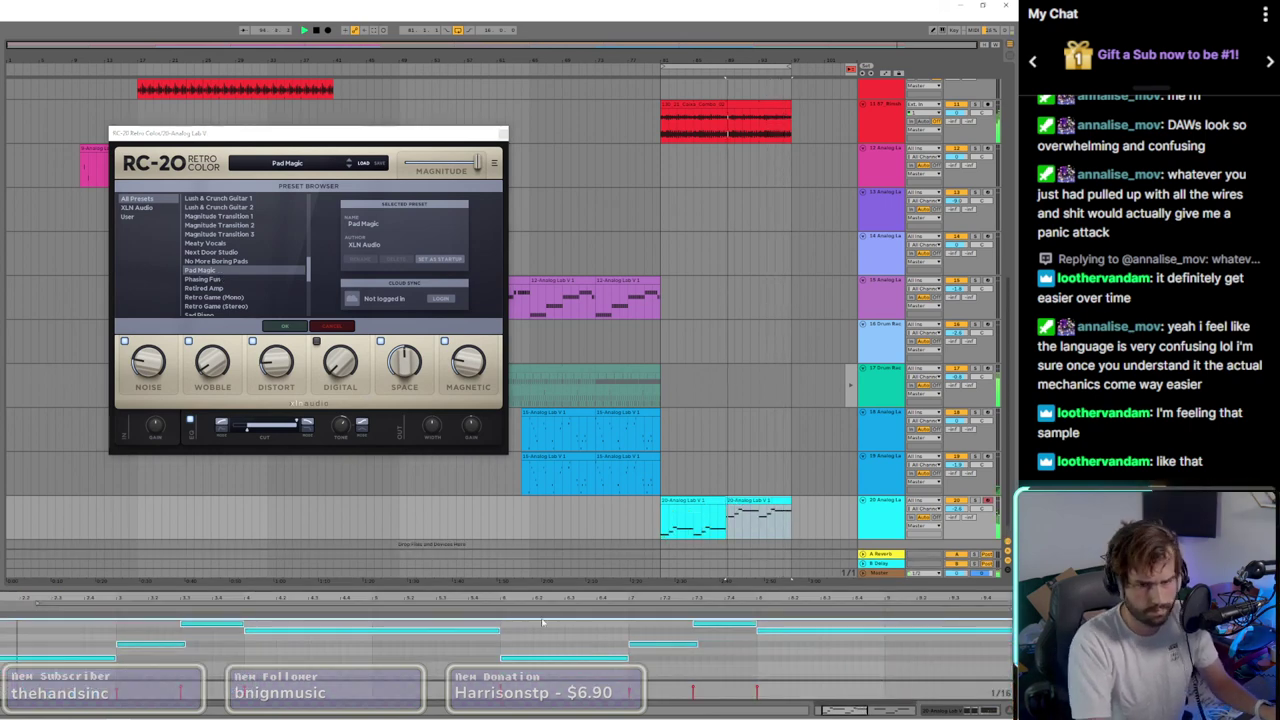
{"action": "left_click", "coordinate": [681, 500]}
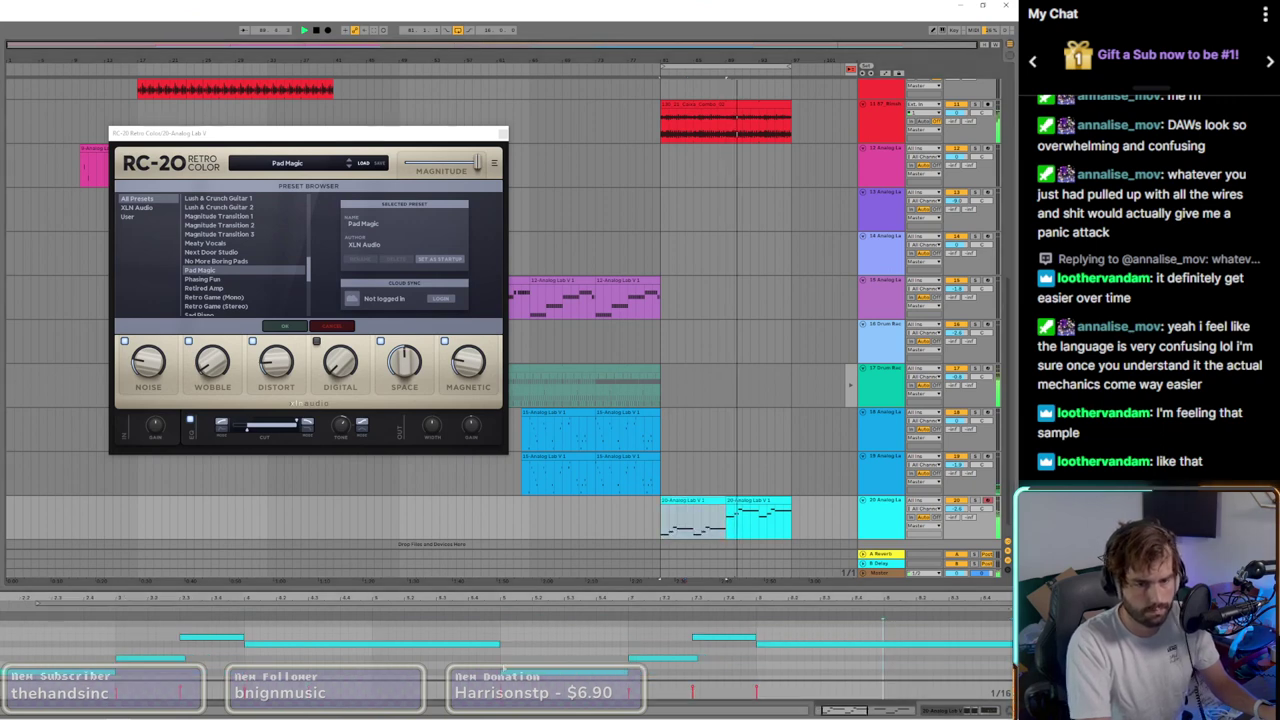
{"action": "left_click", "coordinate": [516, 654]}
{"action": "key", "text": "ctrl+a"}
{"action": "key", "text": "shift+Up"}
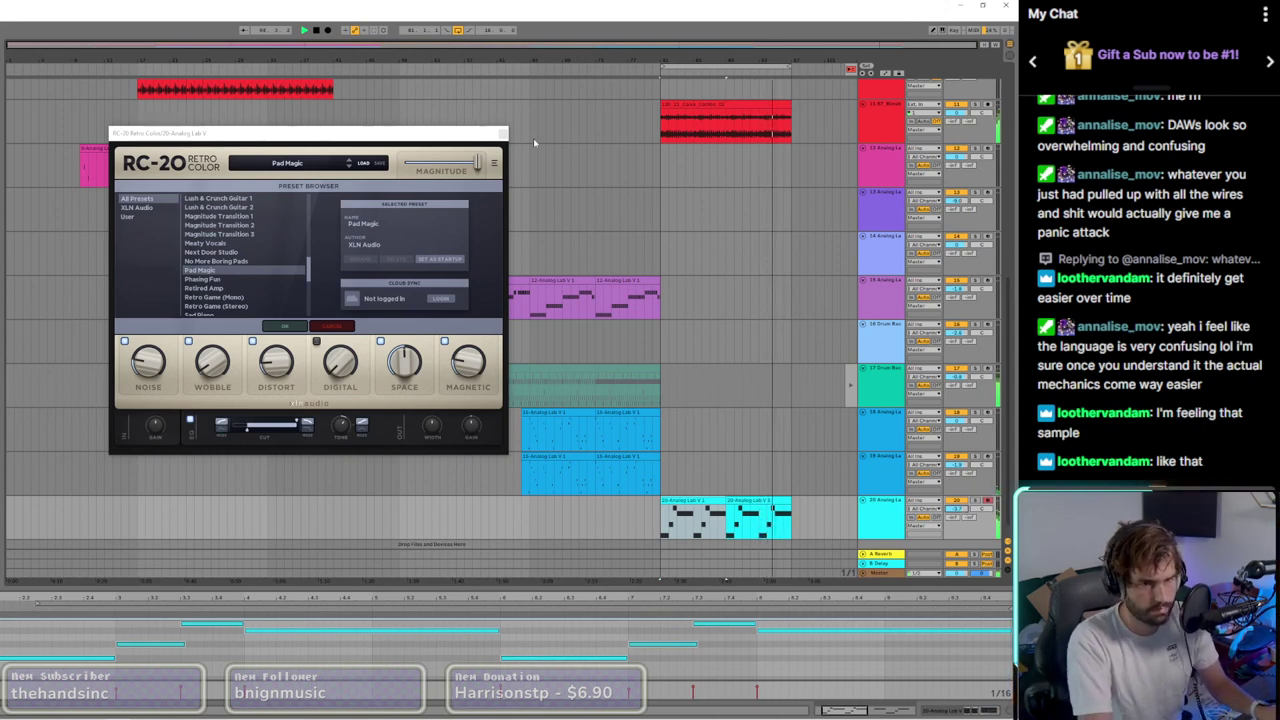
Step: Close the RC-20 Retro Color window and lower the volume of the 20 Analog Lab track
{"action": "left_click", "coordinate": [503, 133]}
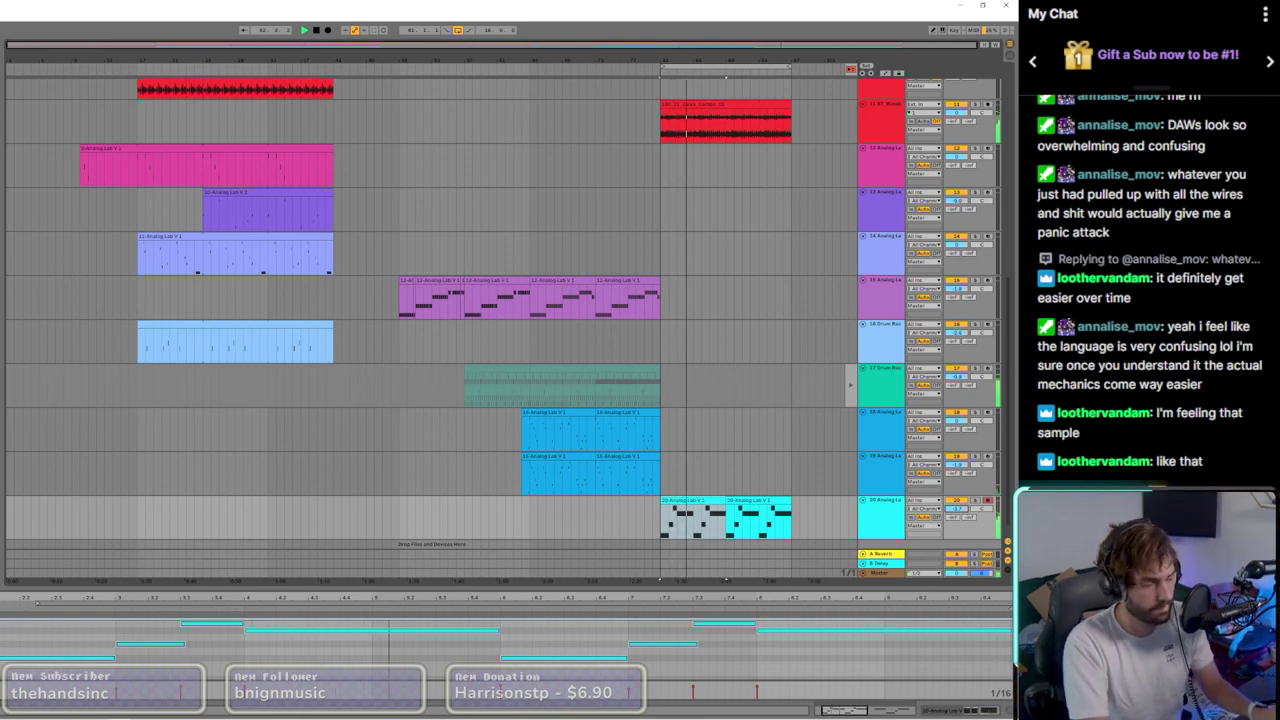
{"action": "left_click_drag", "start_coordinate": [959, 509], "coordinate": [960, 518]}
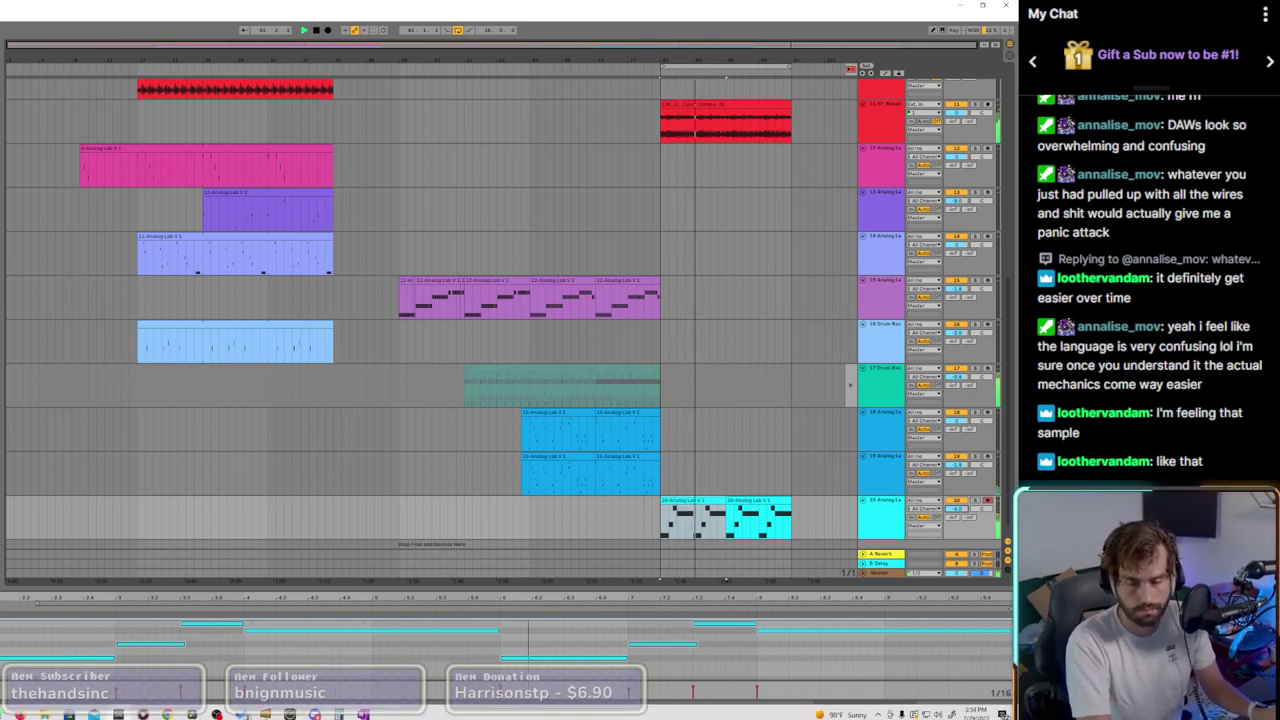
{"action": "scroll", "coordinate": [673, 396], "scroll_direction": "up", "scroll_amount": 3}
{"action": "scroll", "coordinate": [673, 396], "scroll_direction": "up", "scroll_amount": 2}
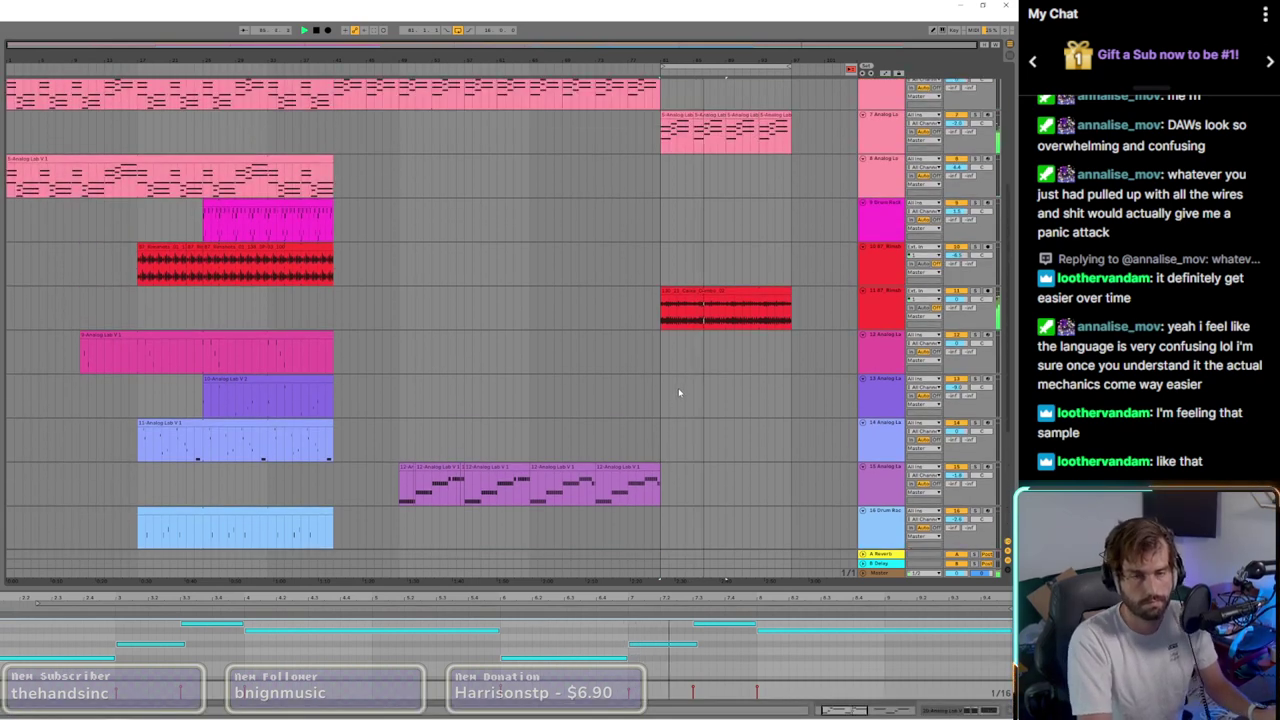
{"action": "scroll", "coordinate": [675, 404], "scroll_direction": "down", "scroll_amount": 5}
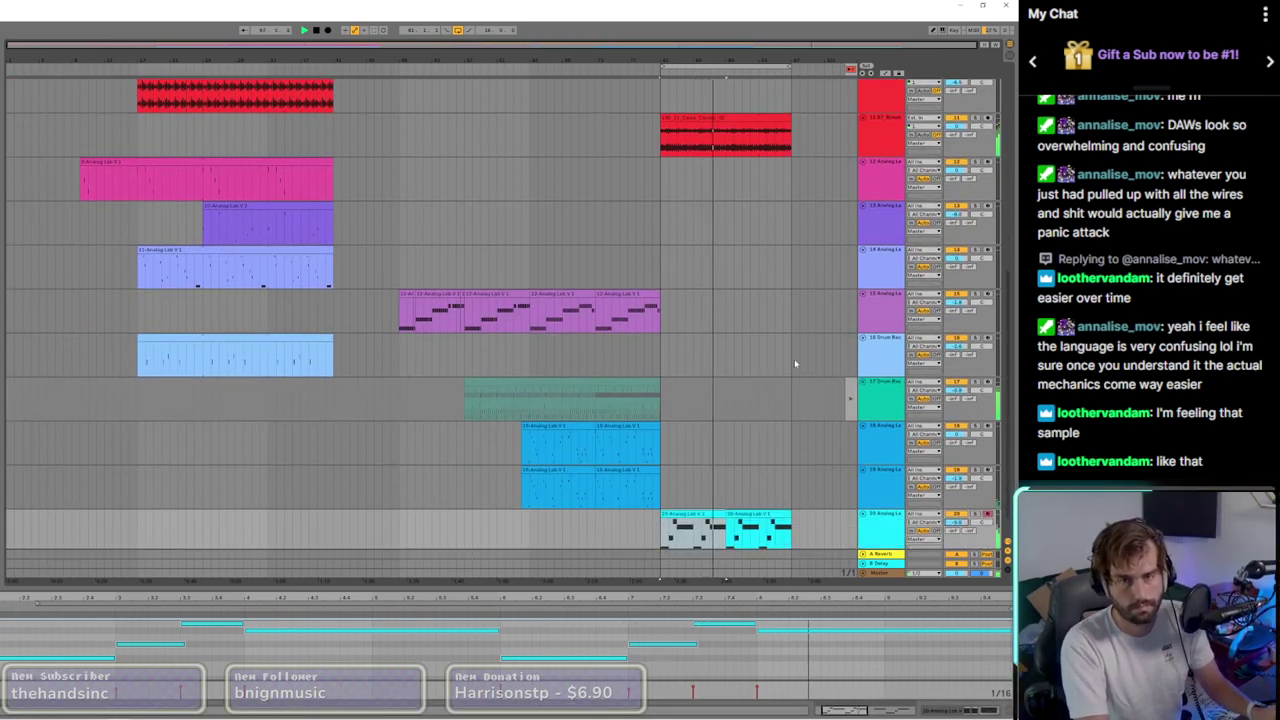
{"action": "left_click", "coordinate": [330, 30]}
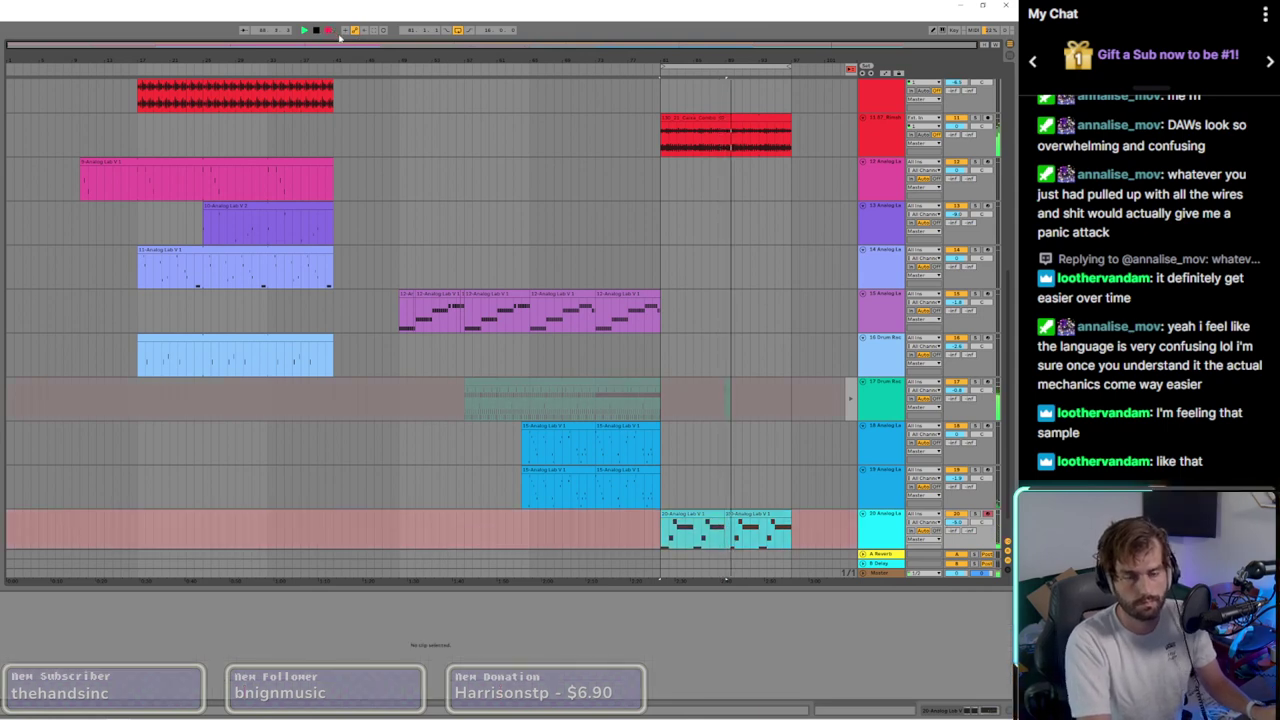
{"action": "scroll", "coordinate": [852, 481], "scroll_direction": "down", "scroll_amount": 1}
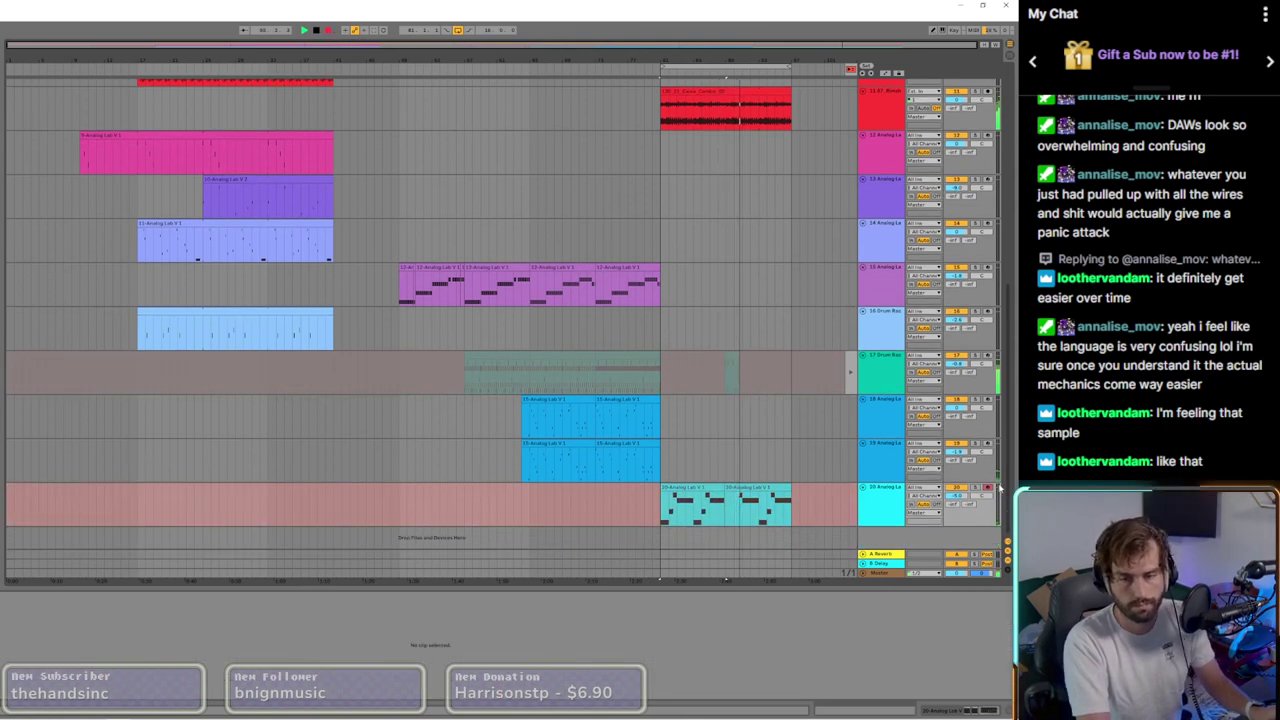
{"action": "key", "text": "space"}
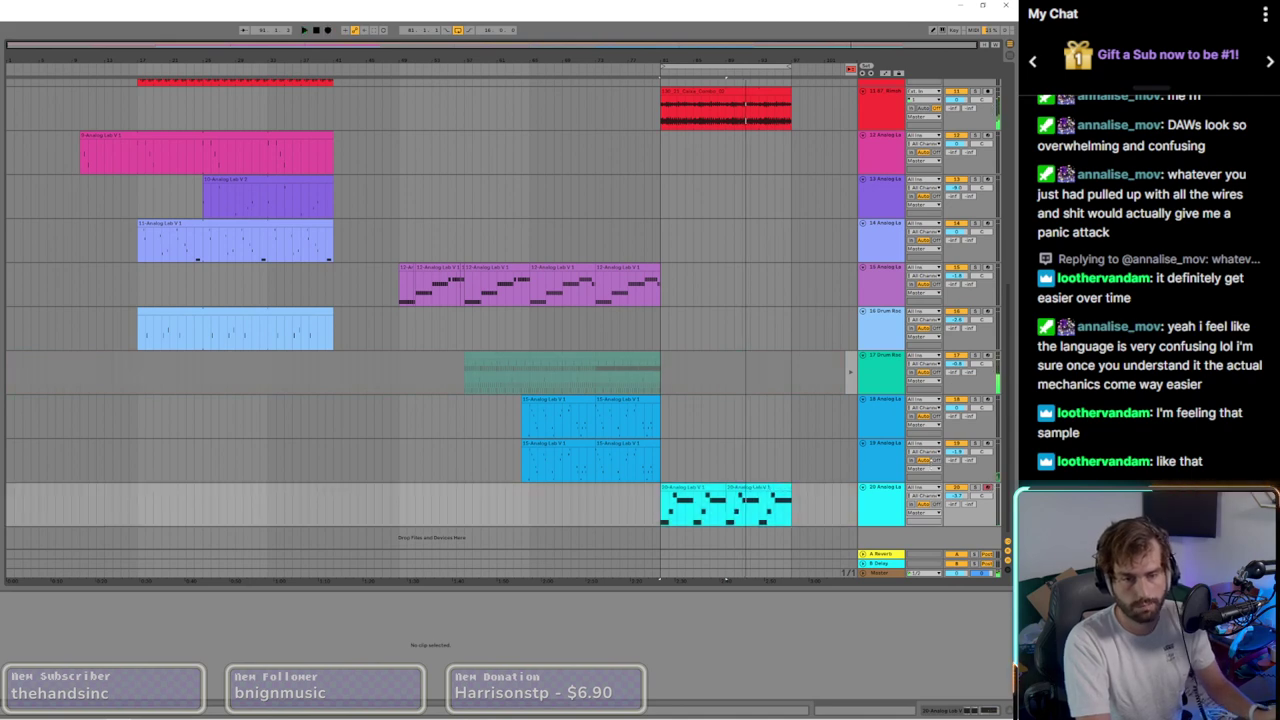
Step: Arm the 17 Drum Rack track, record its playing Session clip across the closing section, and switch the track back to arrangement playback
{"action": "key", "text": "space"}
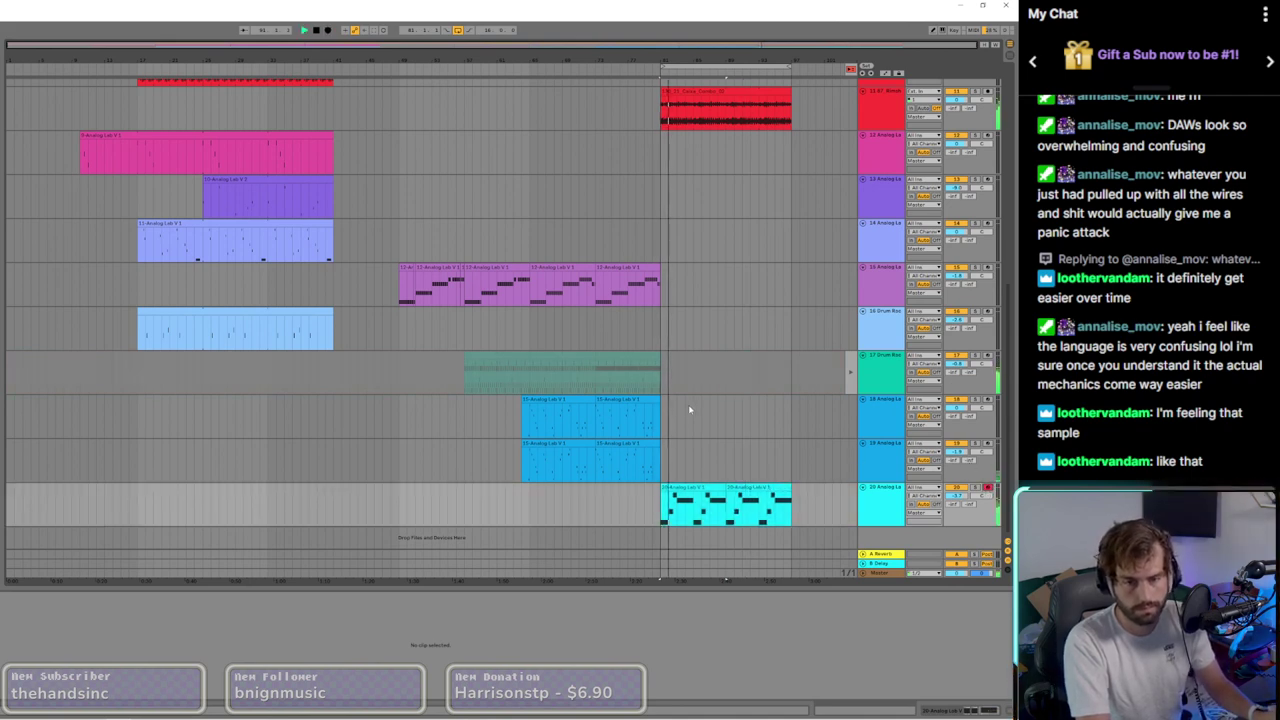
{"action": "left_click", "coordinate": [987, 356]}
{"action": "left_click", "coordinate": [327, 30]}
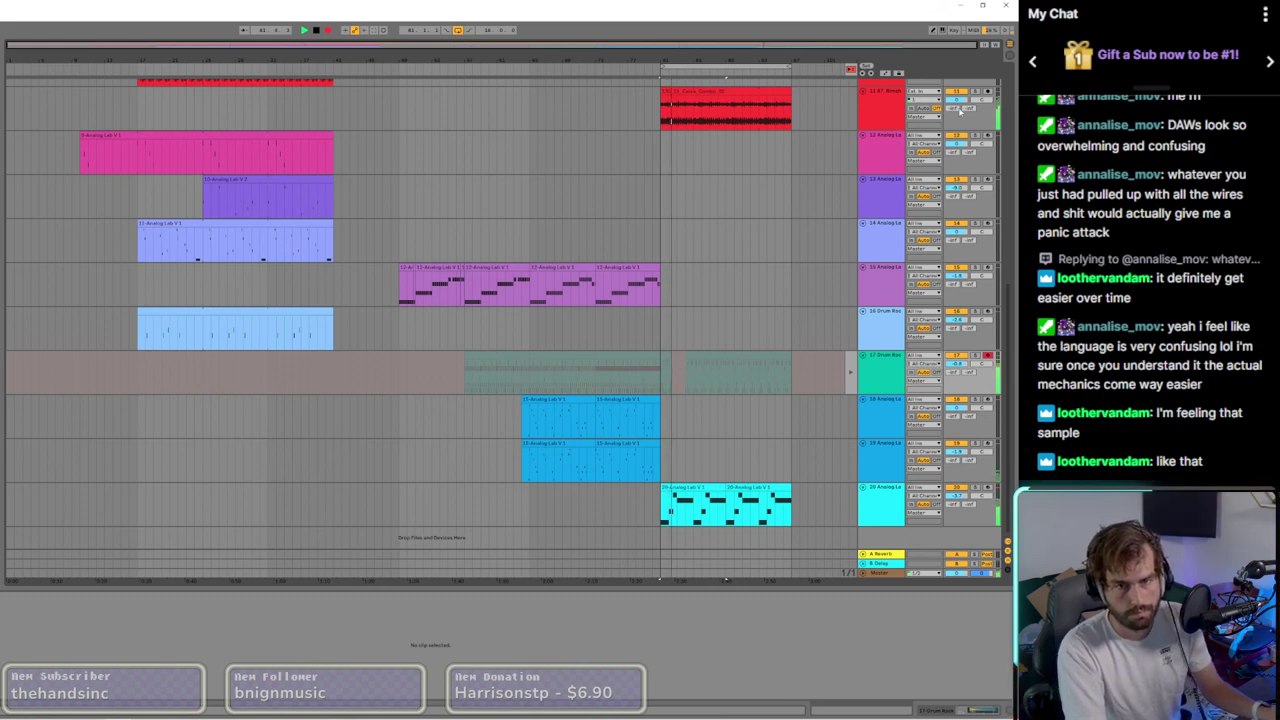
{"action": "left_click", "coordinate": [850, 72]}
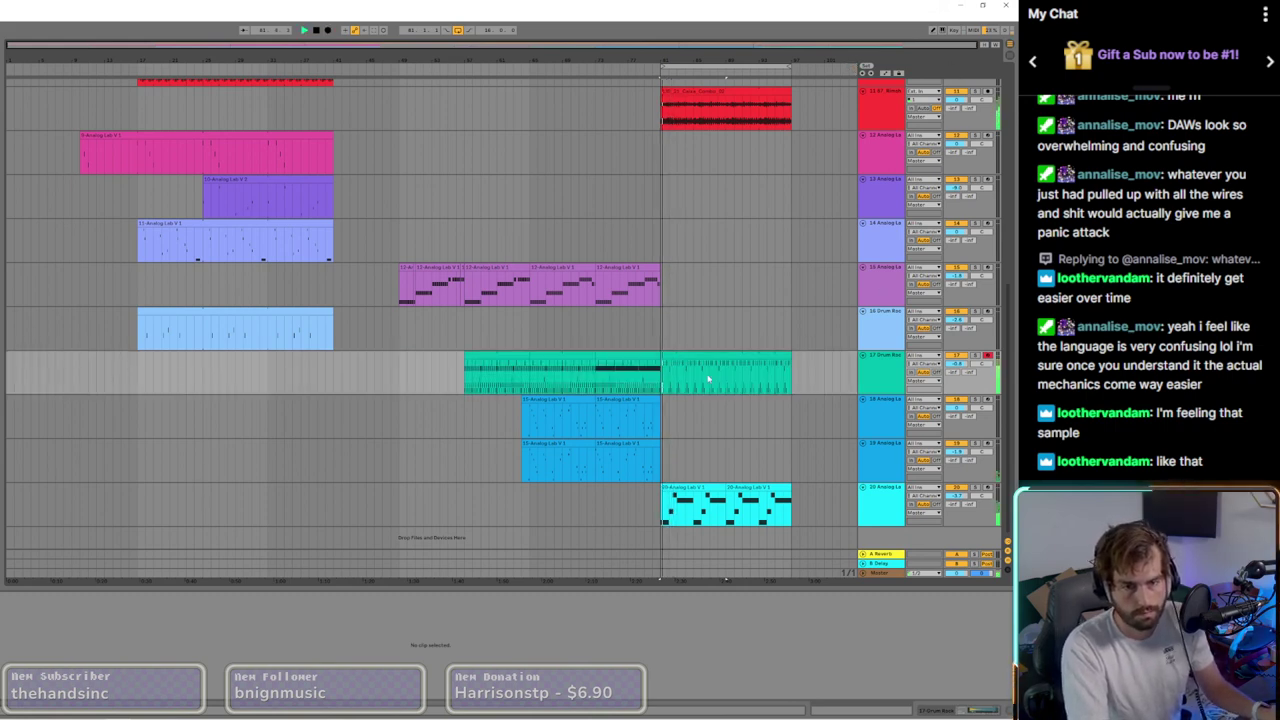
Step: Add a percussion note near the end of the displayed pattern in the closing section's new drum clip
{"action": "scroll", "coordinate": [757, 354], "scroll_direction": "up", "scroll_amount": 2}
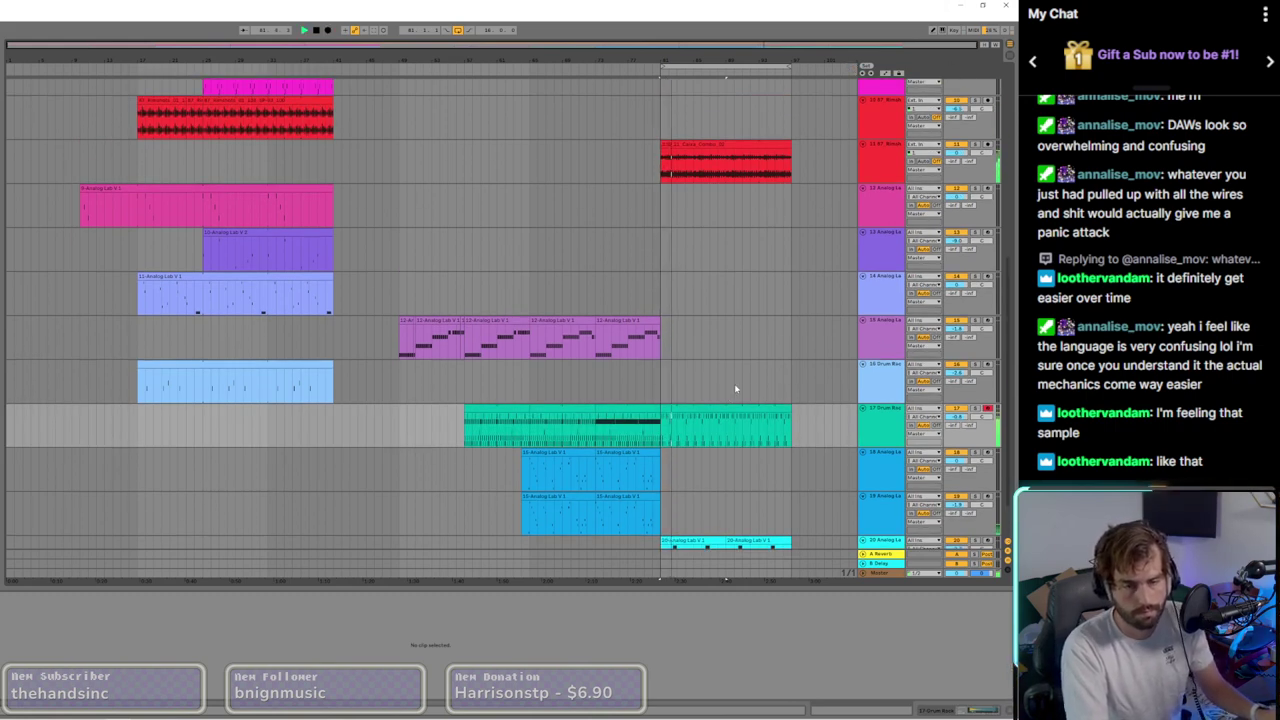
{"action": "left_click", "coordinate": [736, 410]}
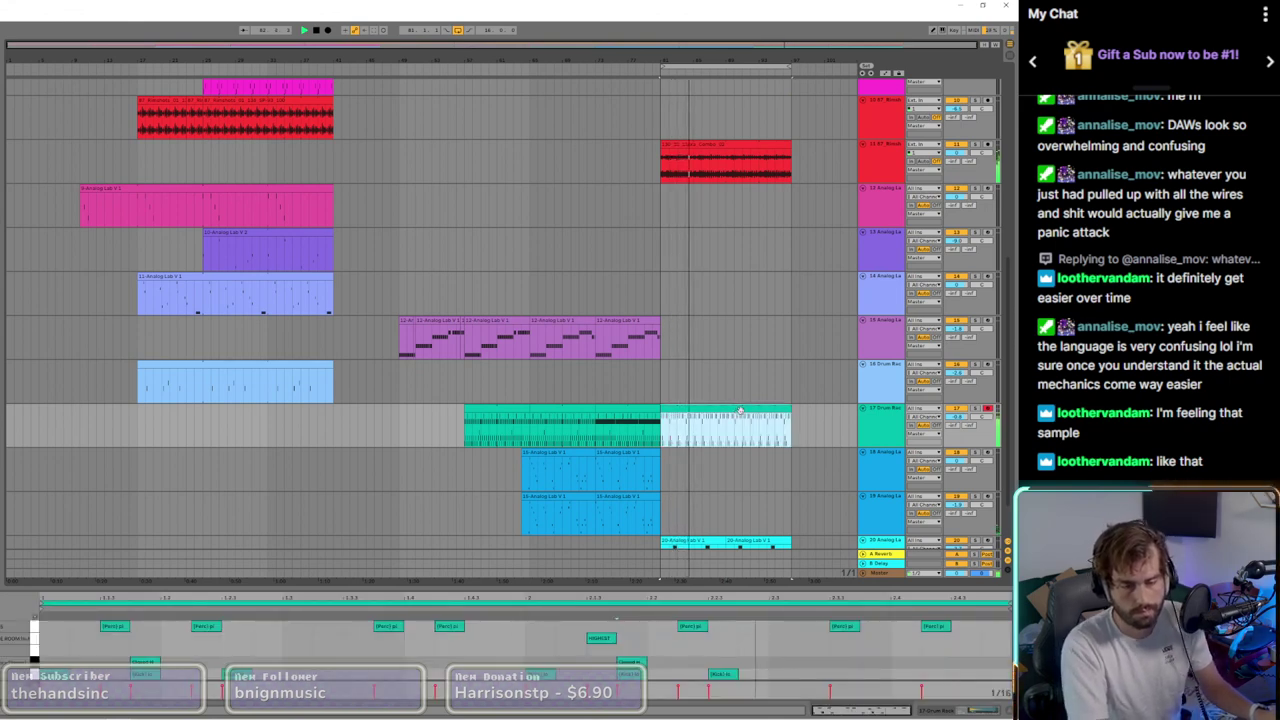
{"action": "scroll", "coordinate": [738, 409], "scroll_direction": "down", "scroll_amount": 2}
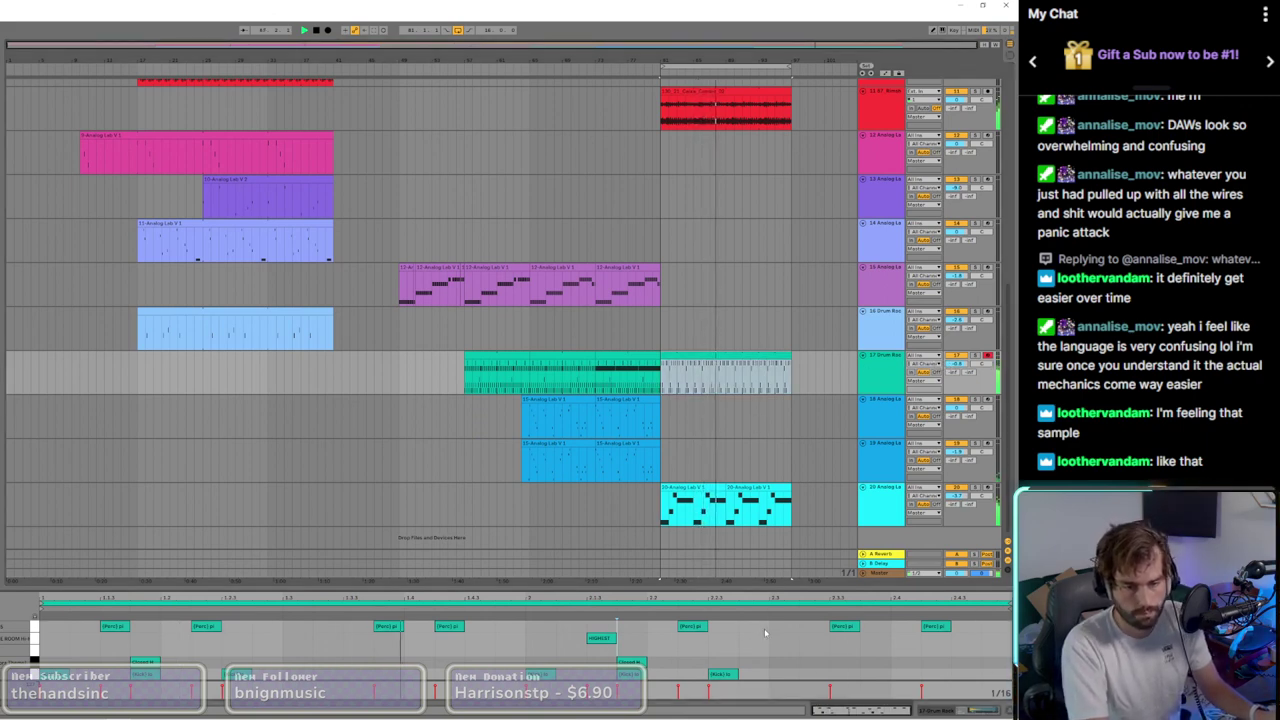
{"action": "left_click", "coordinate": [983, 630]}
{"action": "double_click", "coordinate": [984, 628]}
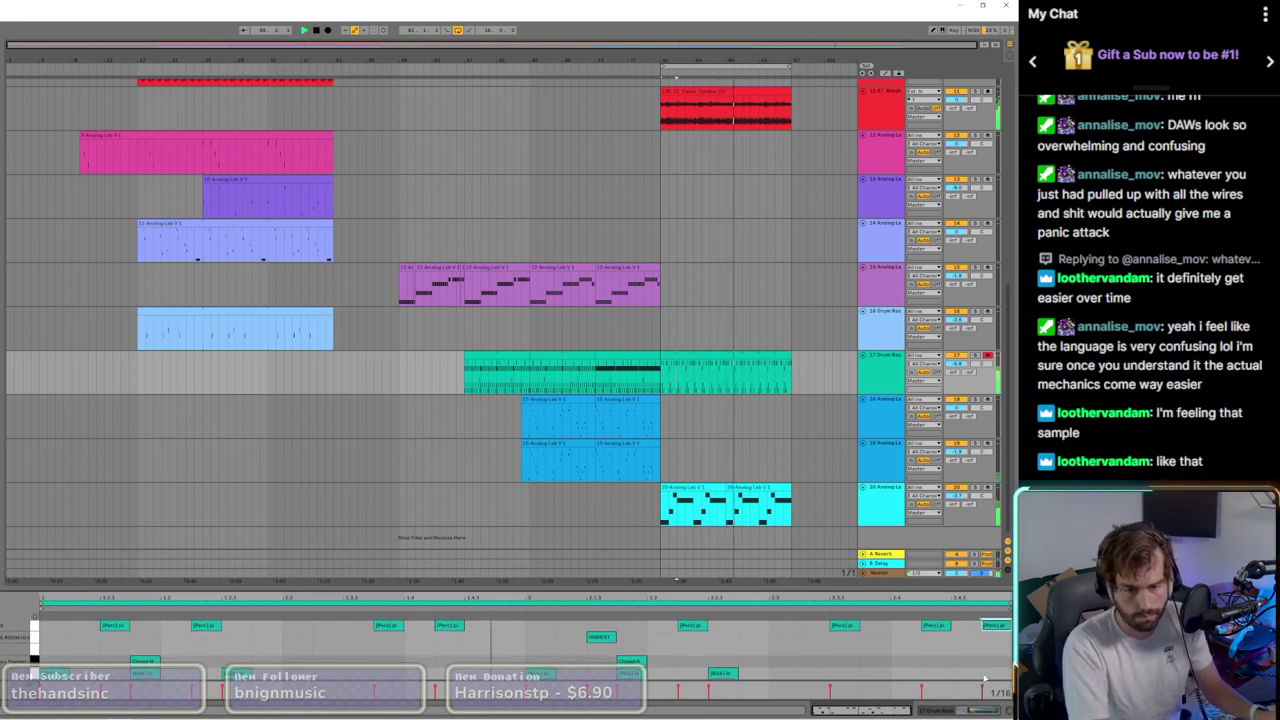
Step: Add percussion notes in the lower sample lane at the end of the pattern in the closing section's drum clip
{"action": "double_click", "coordinate": [984, 673]}
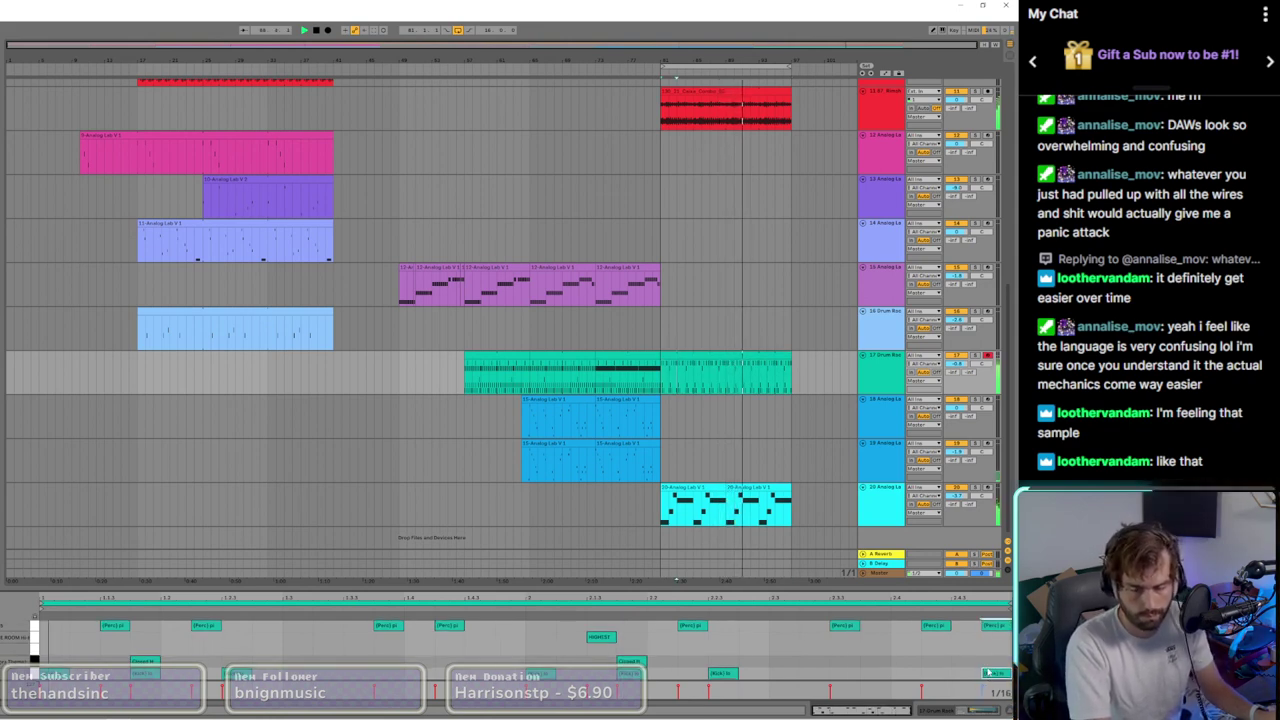
{"action": "double_click", "coordinate": [992, 675]}
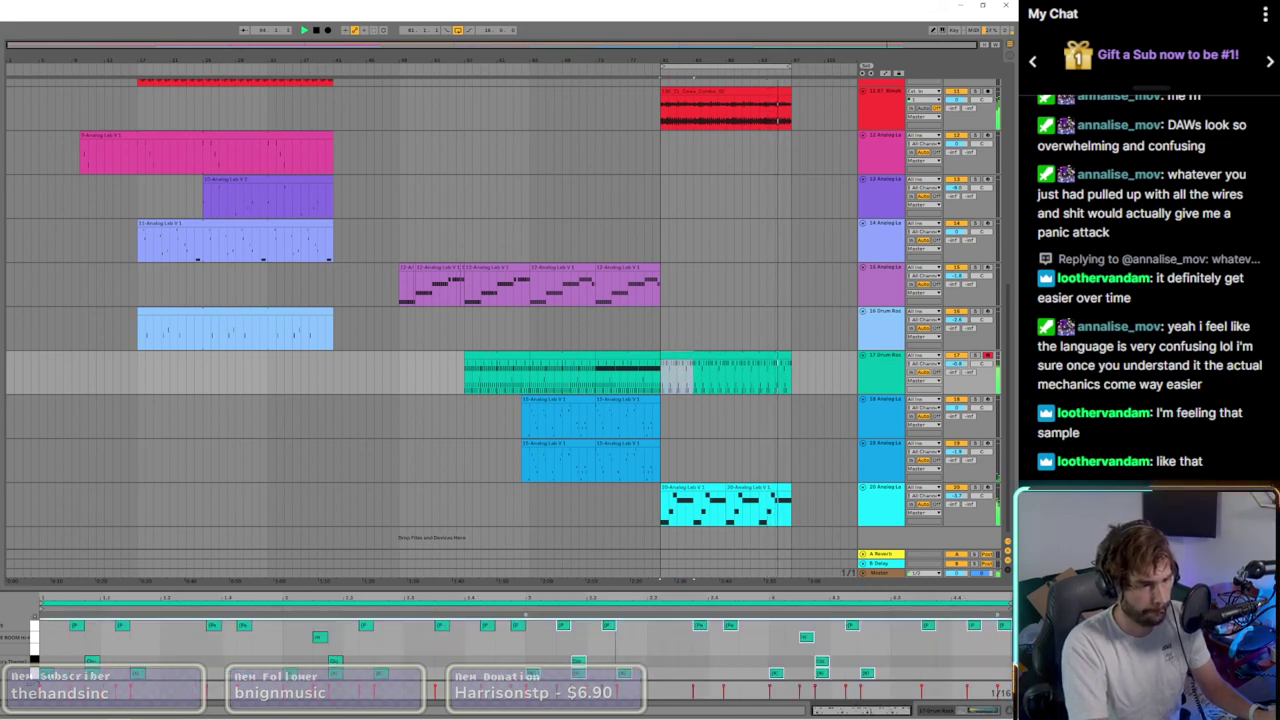
{"action": "double_click", "coordinate": [1001, 675]}
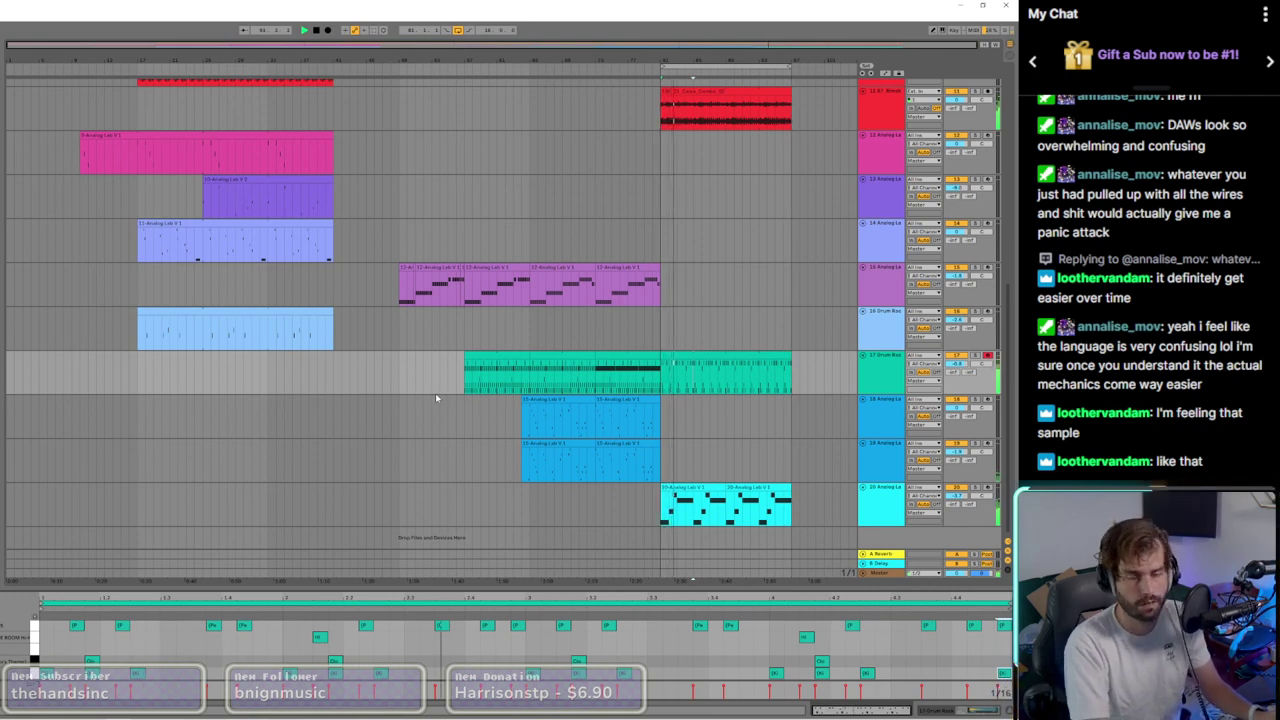
Step: Extend the loop region back to the start of the song and show the Master track's plug-in windows during playback
{"action": "scroll", "coordinate": [490, 205], "scroll_direction": "up", "scroll_amount": 3}
{"action": "left_click_drag", "start_coordinate": [667, 63], "coordinate": [8, 65]}
{"action": "left_click", "coordinate": [872, 565]}
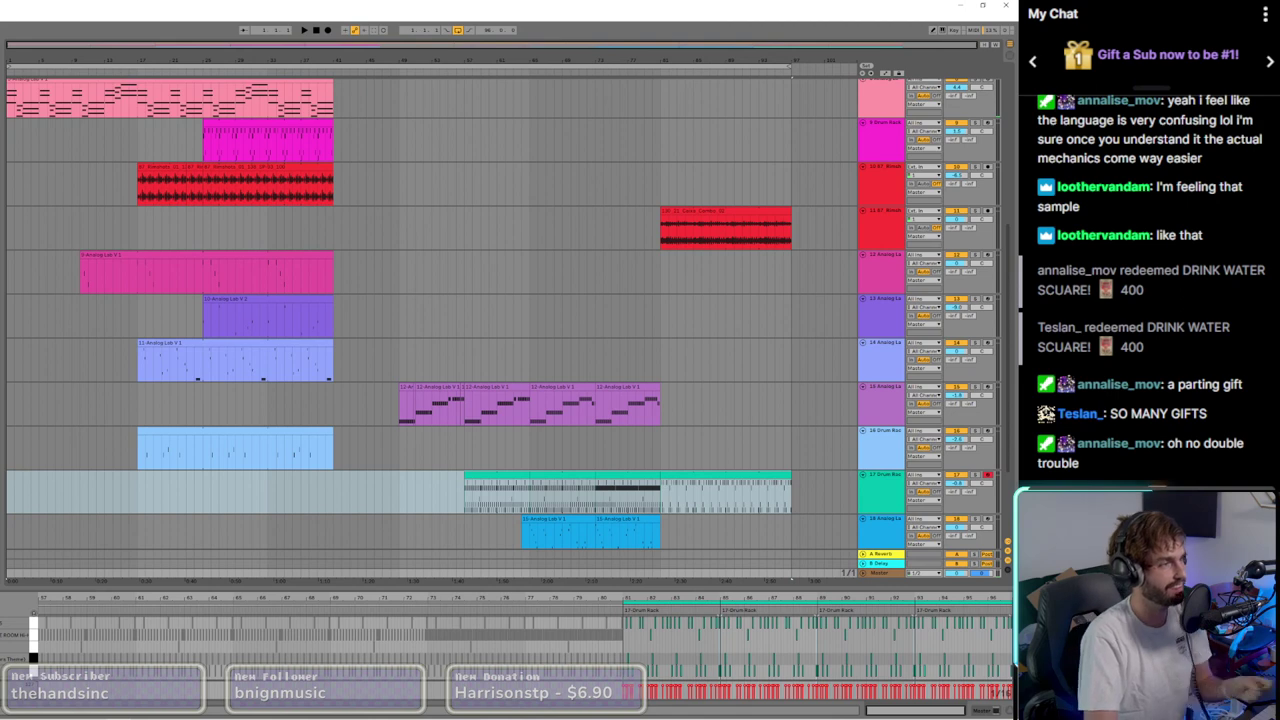
{"action": "key", "text": "ctrl+alt+p"}
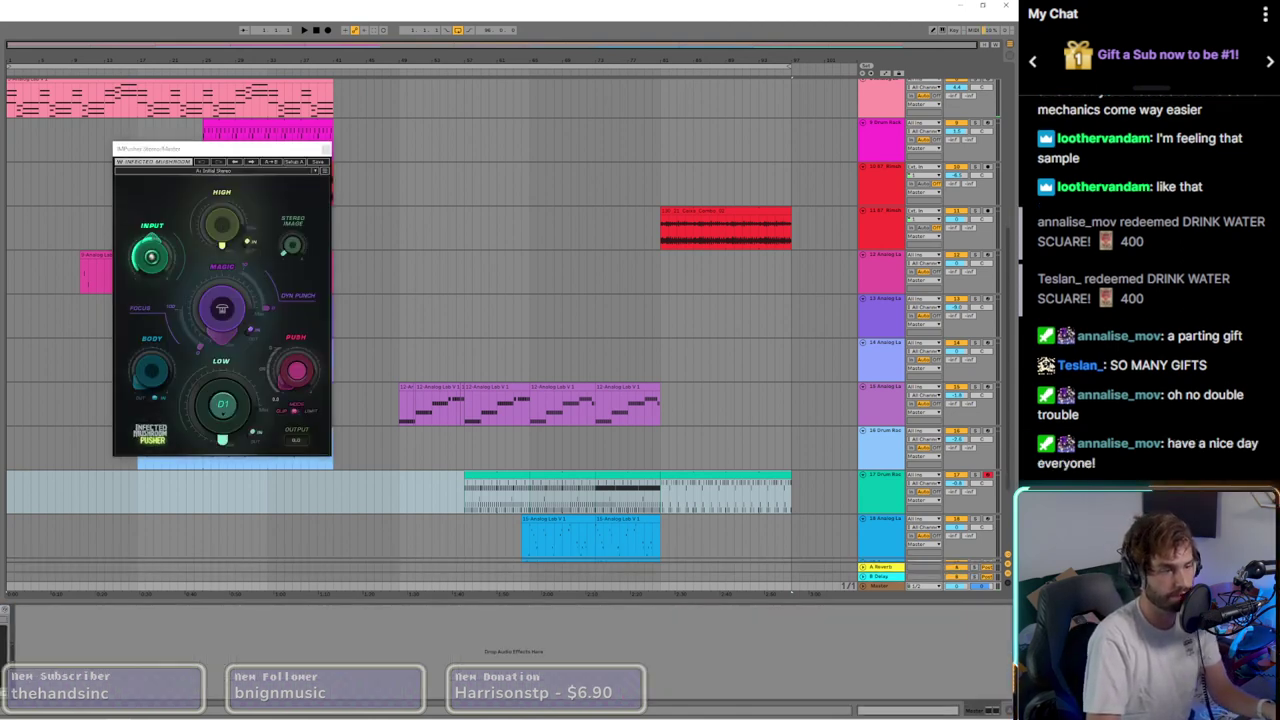
{"action": "key", "text": "space"}
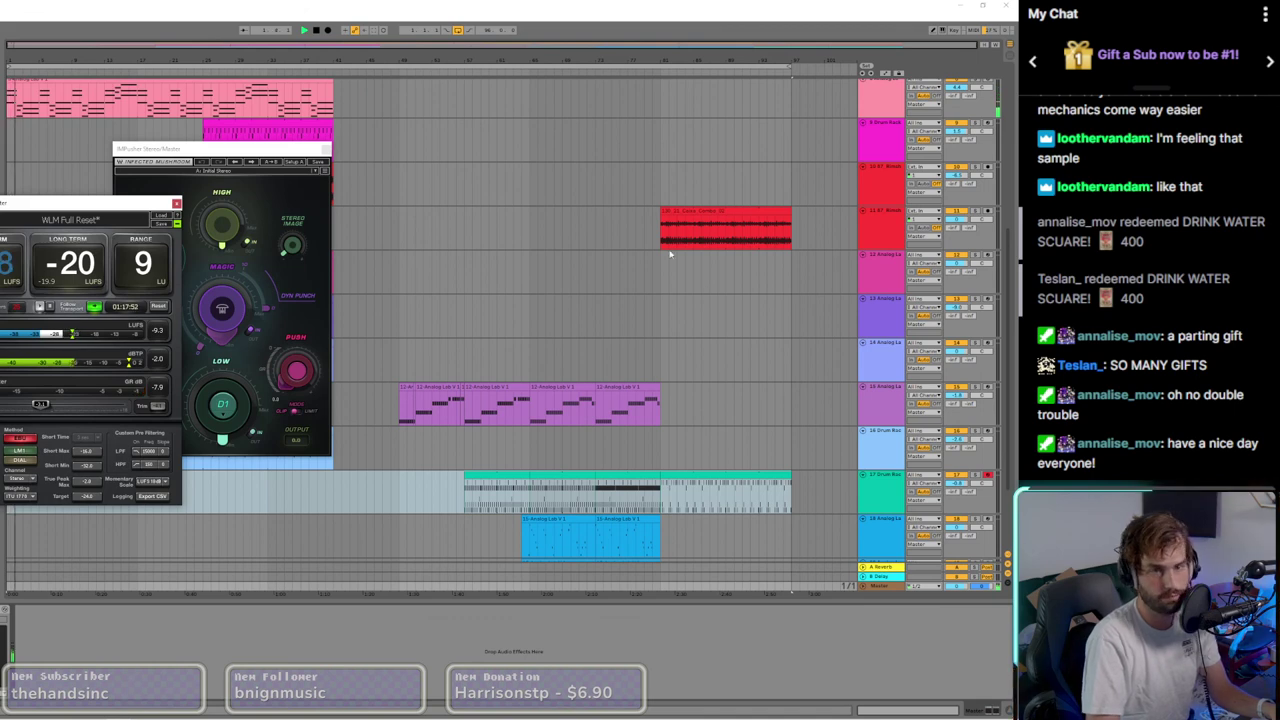
Step: Play the closing section and the preceding section from their clips while viewing the Master track's loudness meter and IMPusher plug-in
{"action": "left_click", "coordinate": [661, 243]}
{"action": "key", "text": "space"}
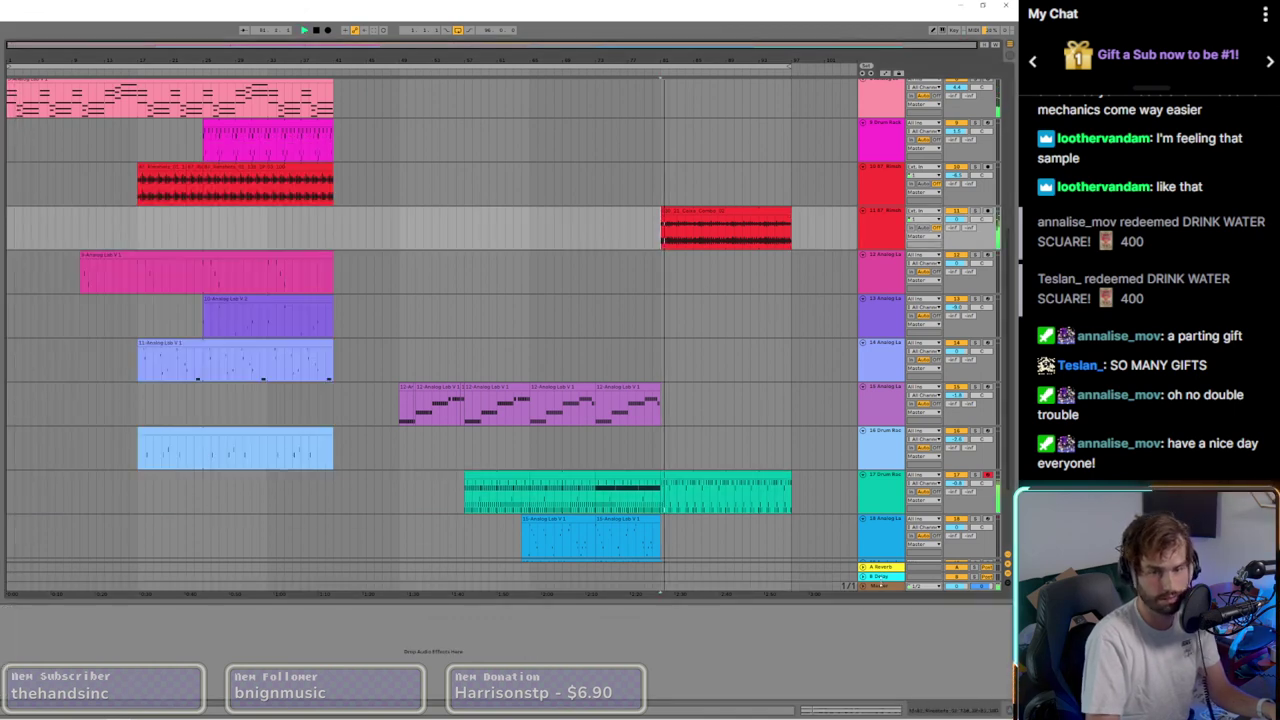
{"action": "left_click", "coordinate": [882, 586]}
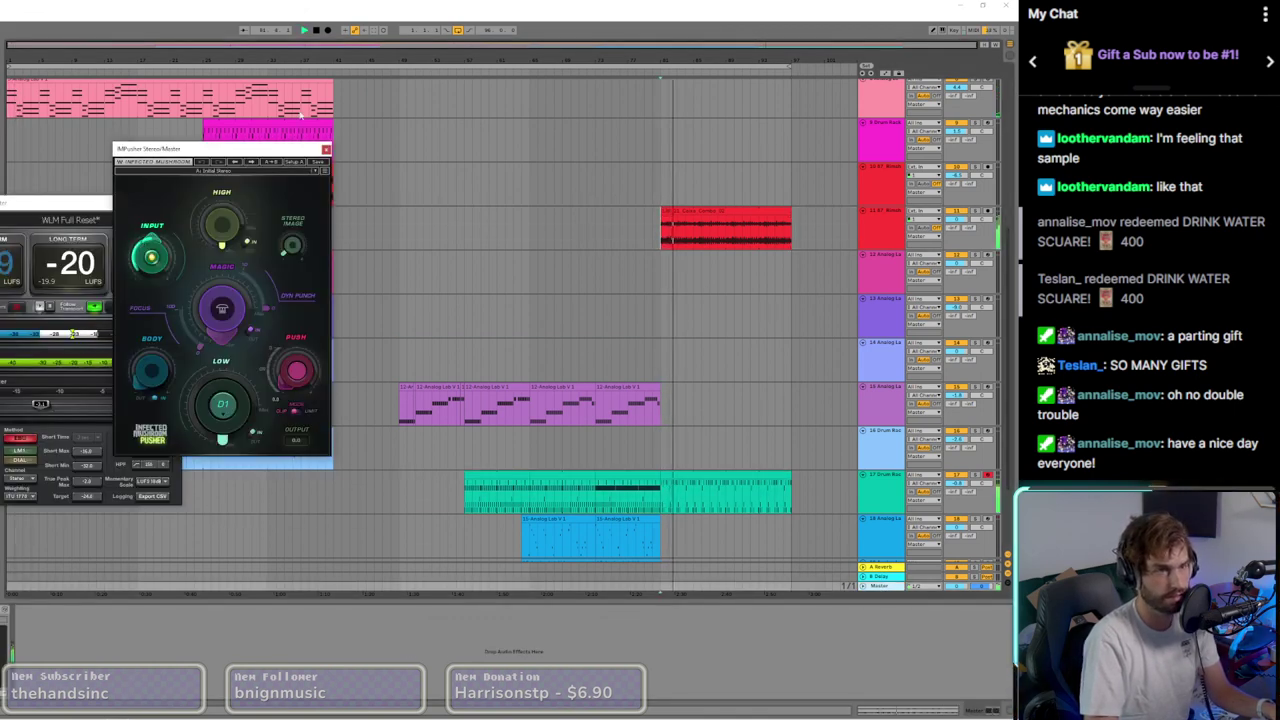
{"action": "left_click", "coordinate": [219, 98]}
{"action": "key", "text": "space"}
{"action": "left_click", "coordinate": [531, 361]}
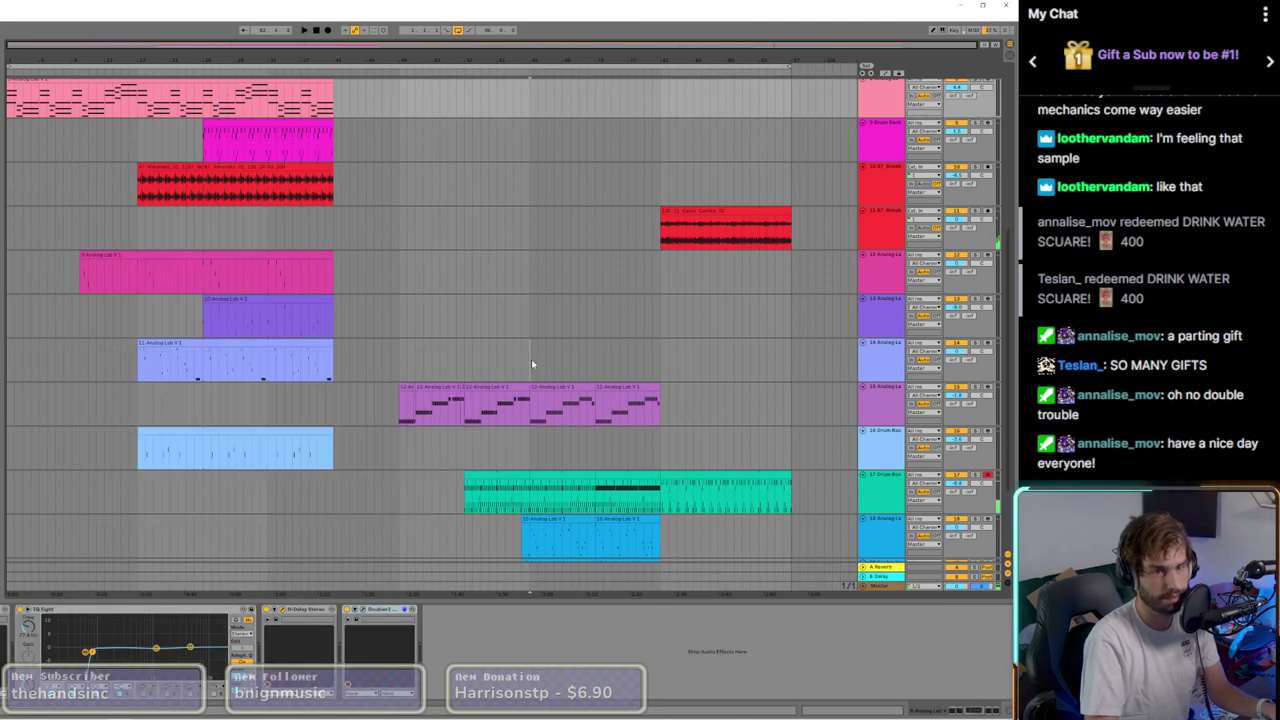
{"action": "left_click", "coordinate": [895, 541]}
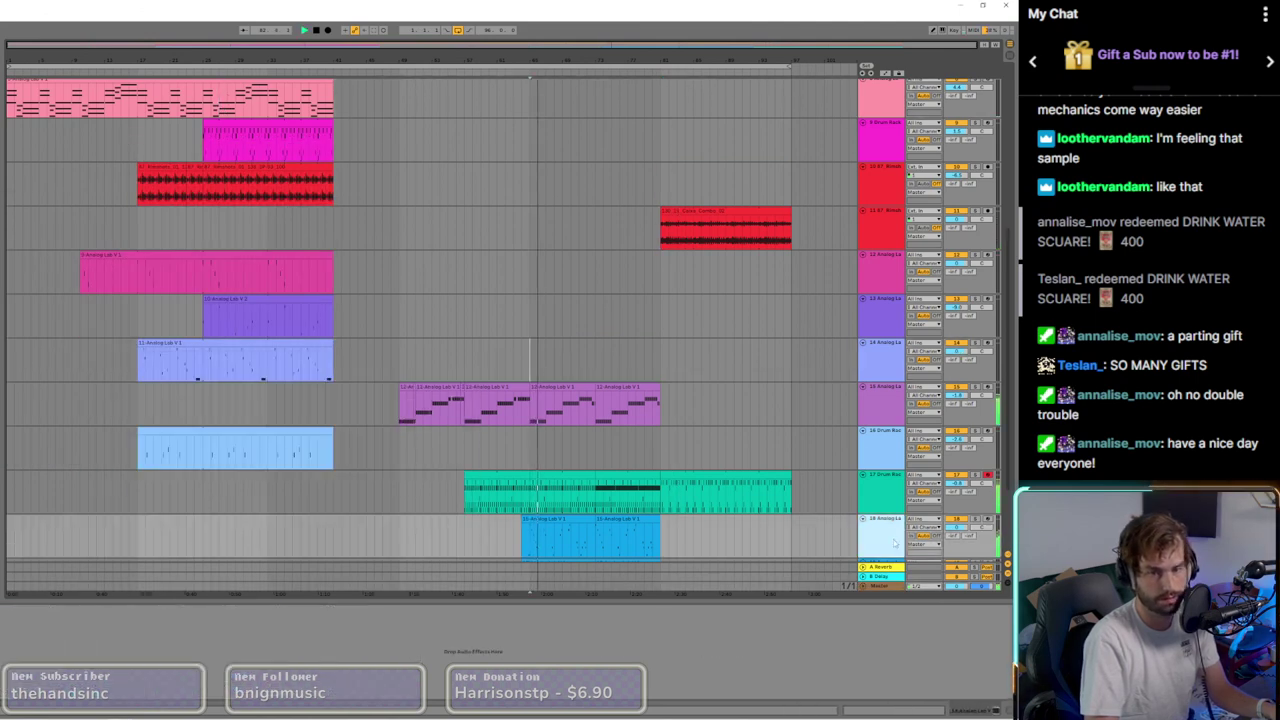
{"action": "left_click", "coordinate": [901, 587]}
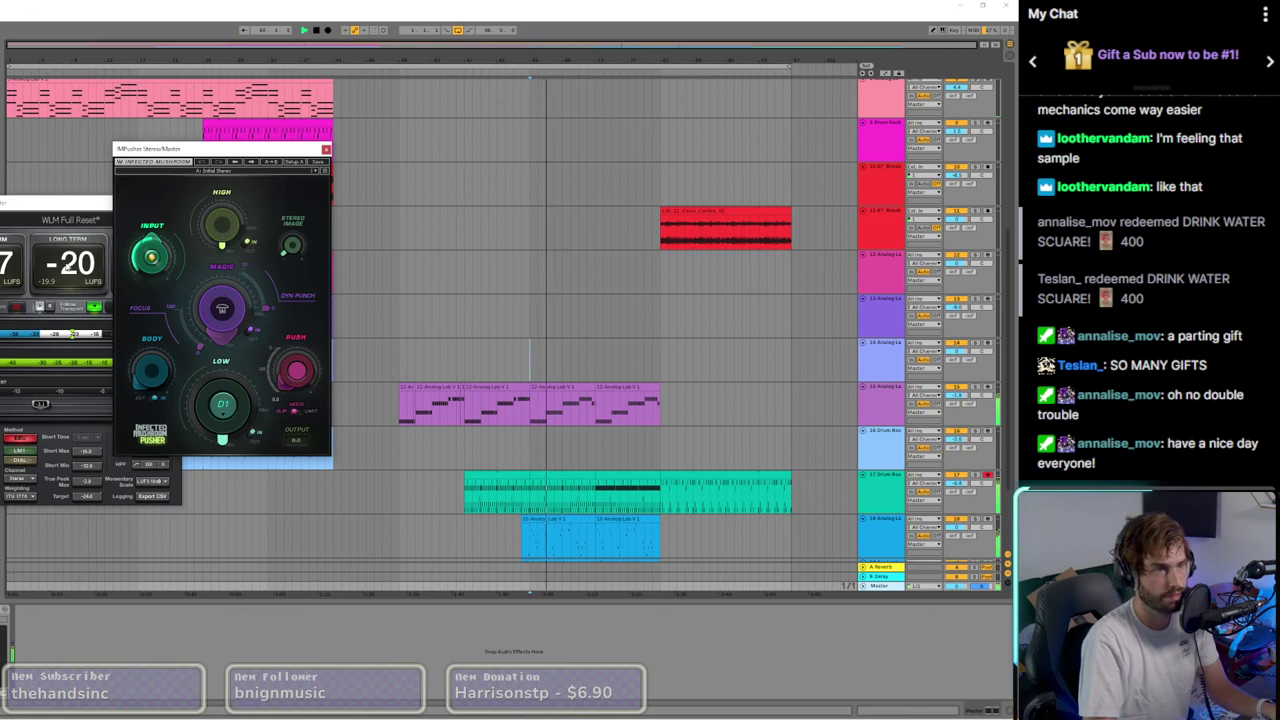
Step: Move the IMPusher window clear of the loudness meter and adjust its Stereo Image, High, Low, Body and Push controls
{"action": "left_click_drag", "start_coordinate": [247, 151], "coordinate": [336, 227]}
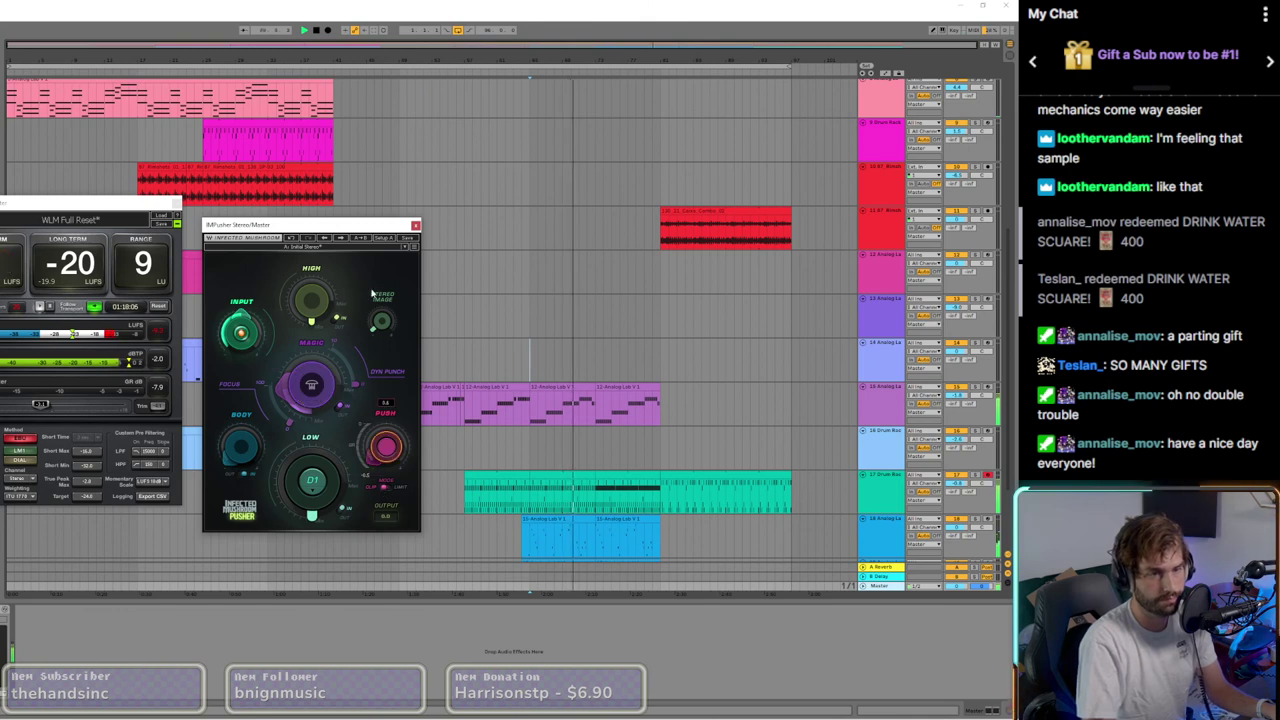
{"action": "left_click_drag", "start_coordinate": [382, 321], "coordinate": [311, 285]}
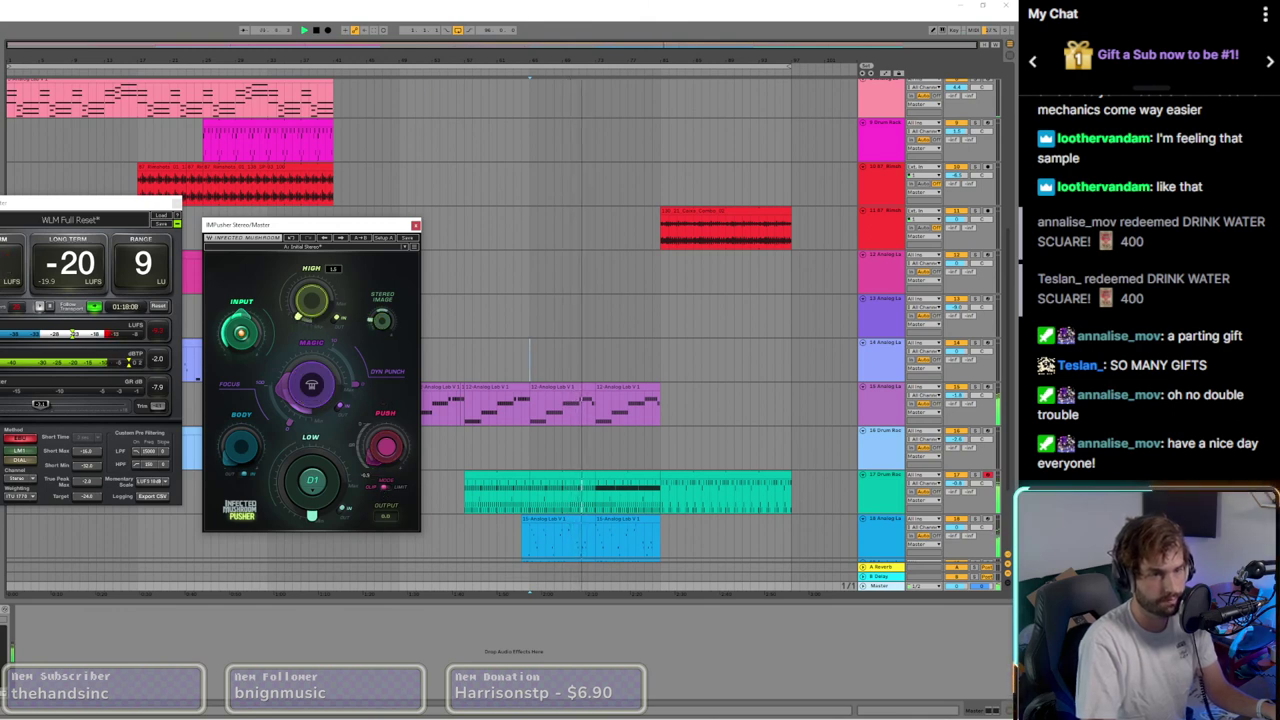
{"action": "left_click_drag", "start_coordinate": [305, 504], "coordinate": [240, 438]}
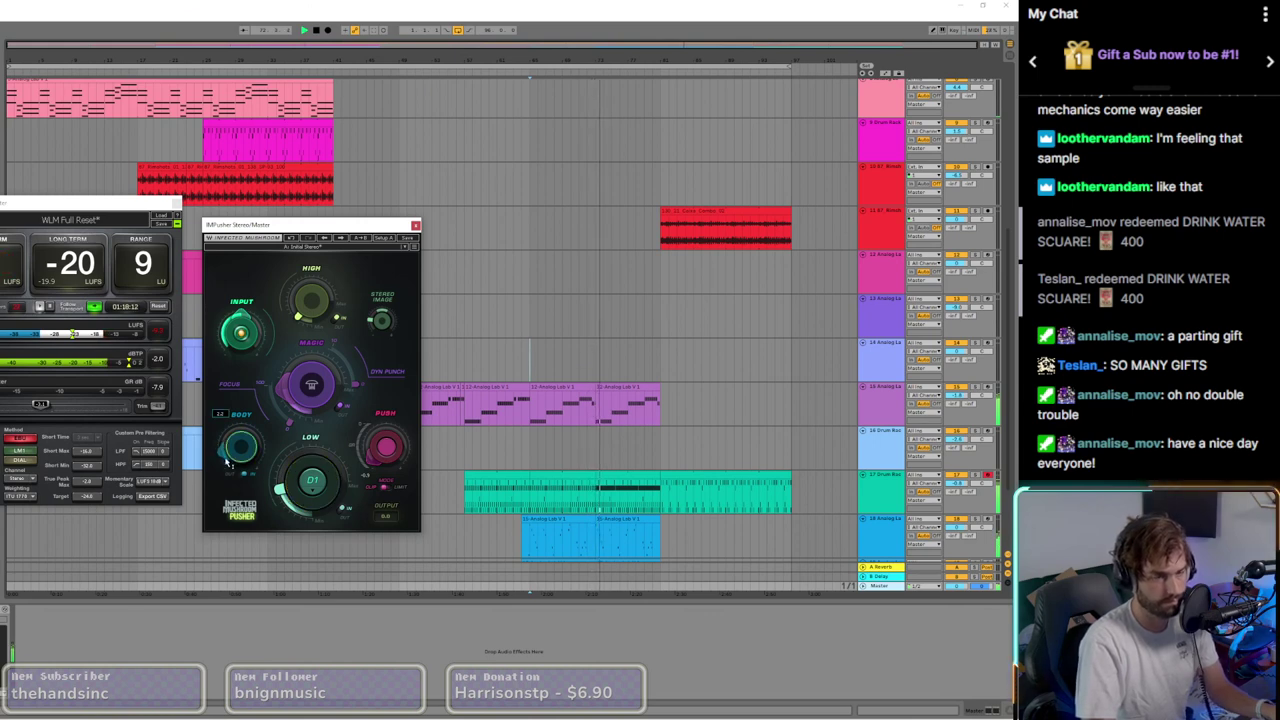
{"action": "left_click_drag", "start_coordinate": [386, 446], "coordinate": [386, 434]}
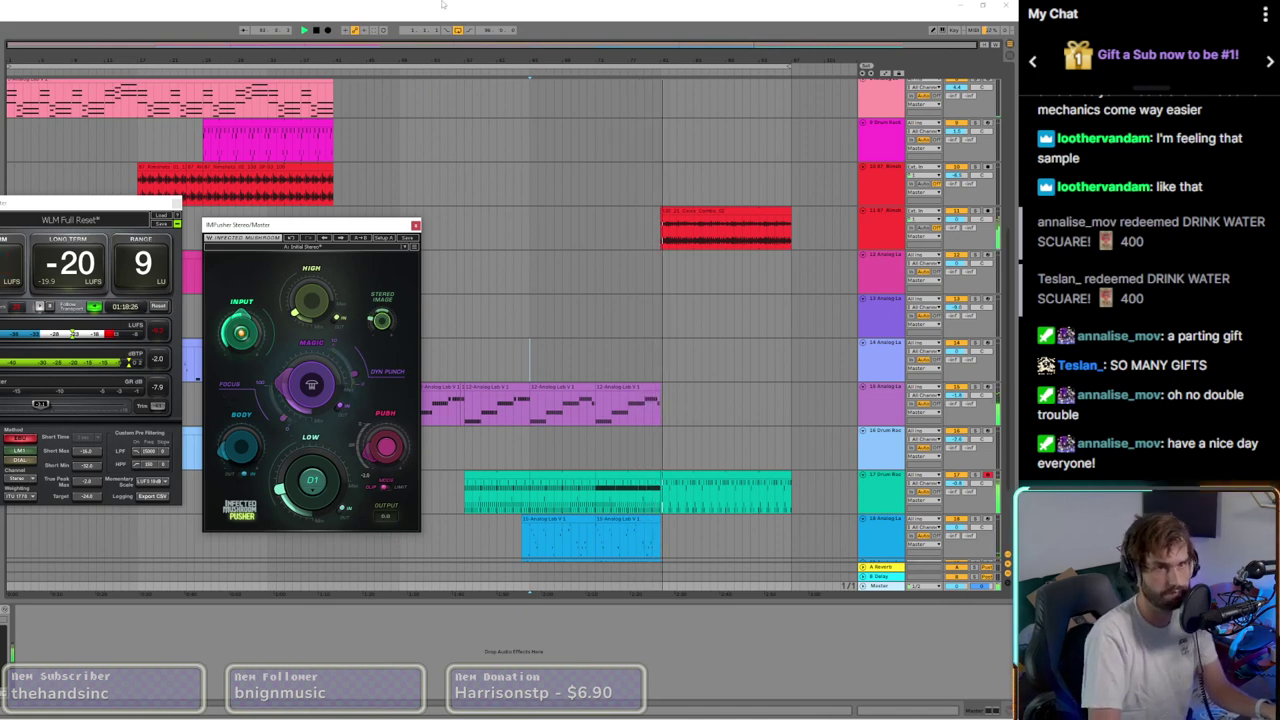
Step: Trim the starts of the track 11 loop and the 20 Analog Lab part so both enter at the same point partway into the closing section
{"action": "scroll", "coordinate": [717, 437], "scroll_direction": "down", "scroll_amount": 2}
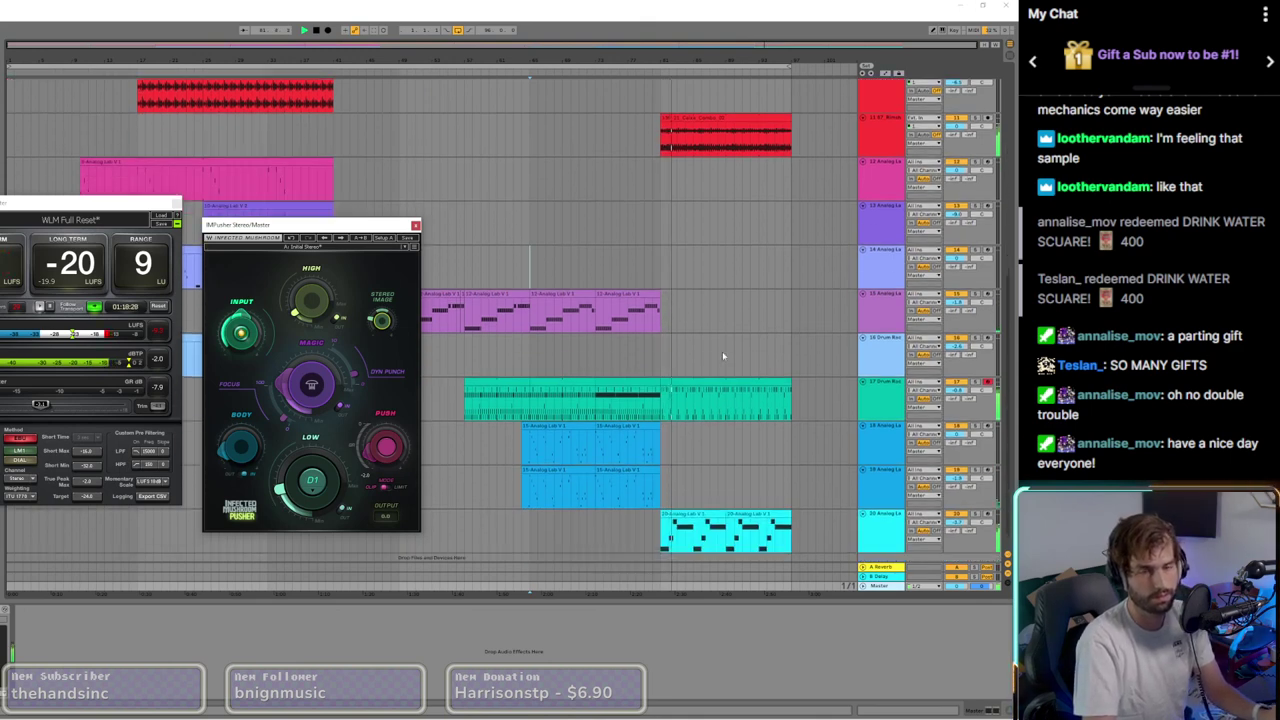
{"action": "left_click_drag", "start_coordinate": [661, 157], "coordinate": [709, 157]}
{"action": "scroll", "coordinate": [686, 288], "scroll_direction": "down", "scroll_amount": 1}
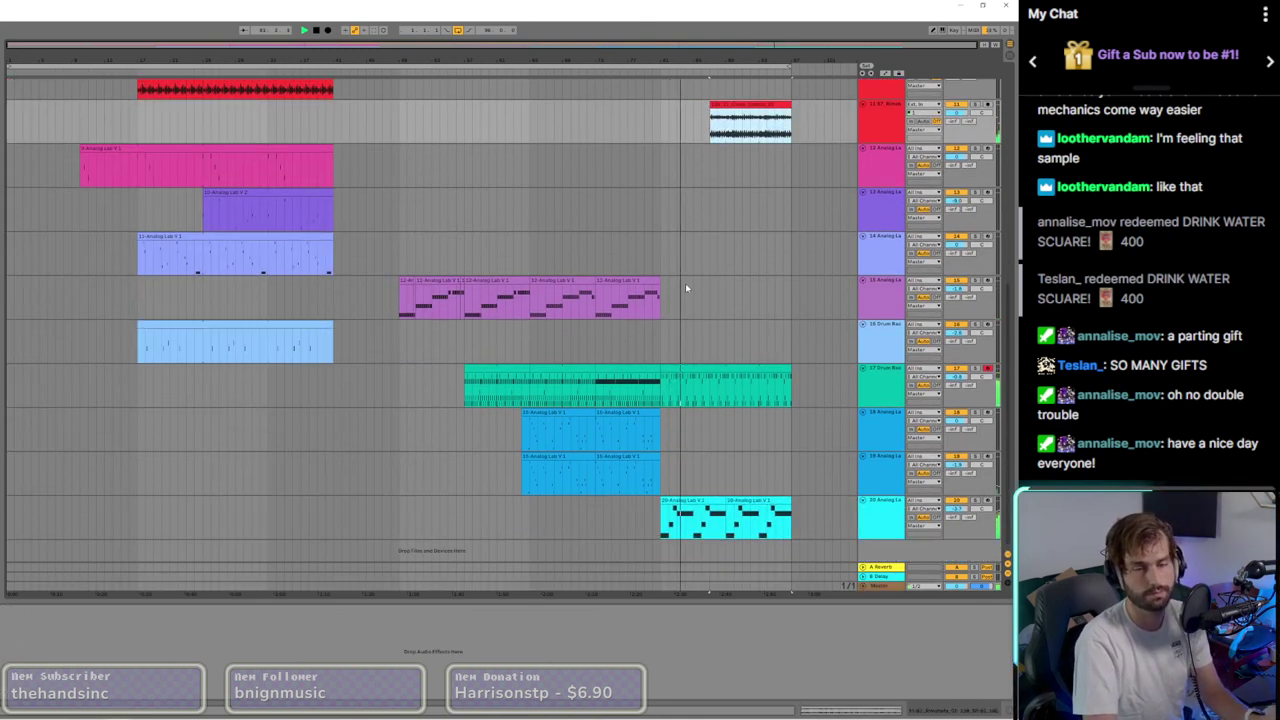
{"action": "left_click", "coordinate": [676, 505]}
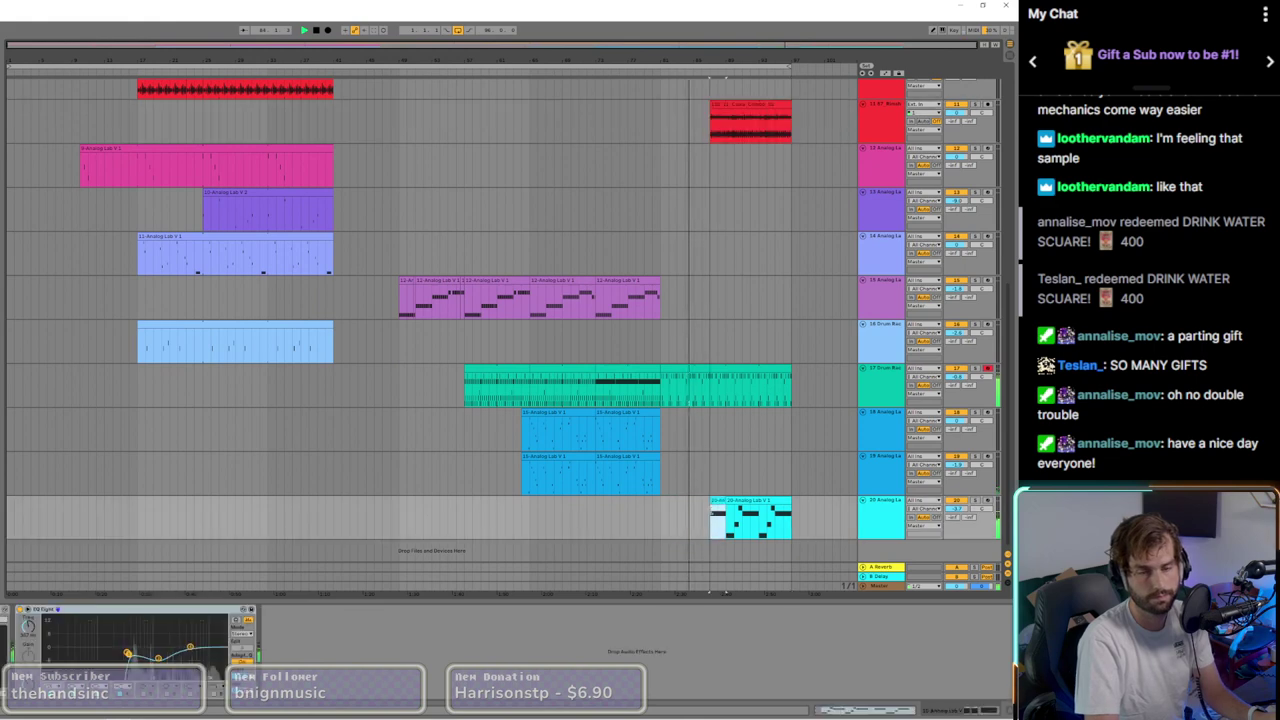
Step: Trim the start of the track 11 loop slightly further and remove the short leftover first piece of the 20 Analog Lab part
{"action": "scroll", "coordinate": [686, 393], "scroll_direction": "up", "scroll_amount": 4}
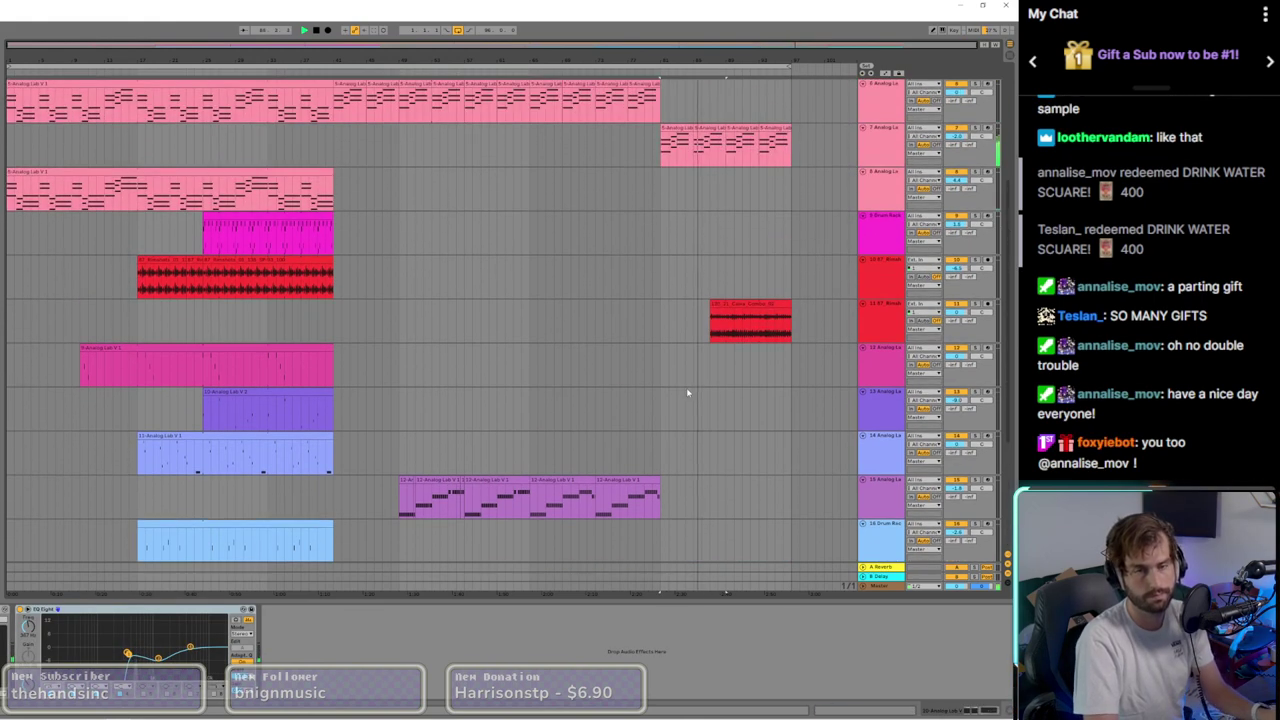
{"action": "scroll", "coordinate": [684, 397], "scroll_direction": "down", "scroll_amount": 1}
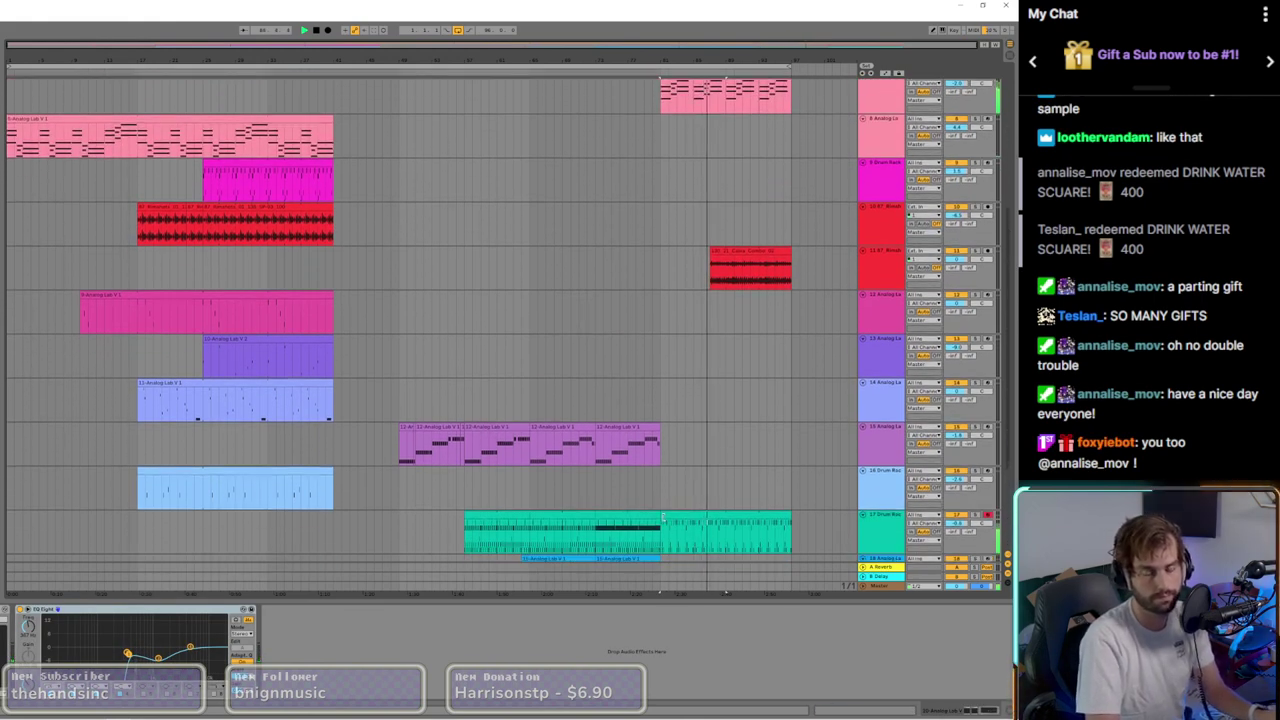
{"action": "left_click", "coordinate": [640, 321]}
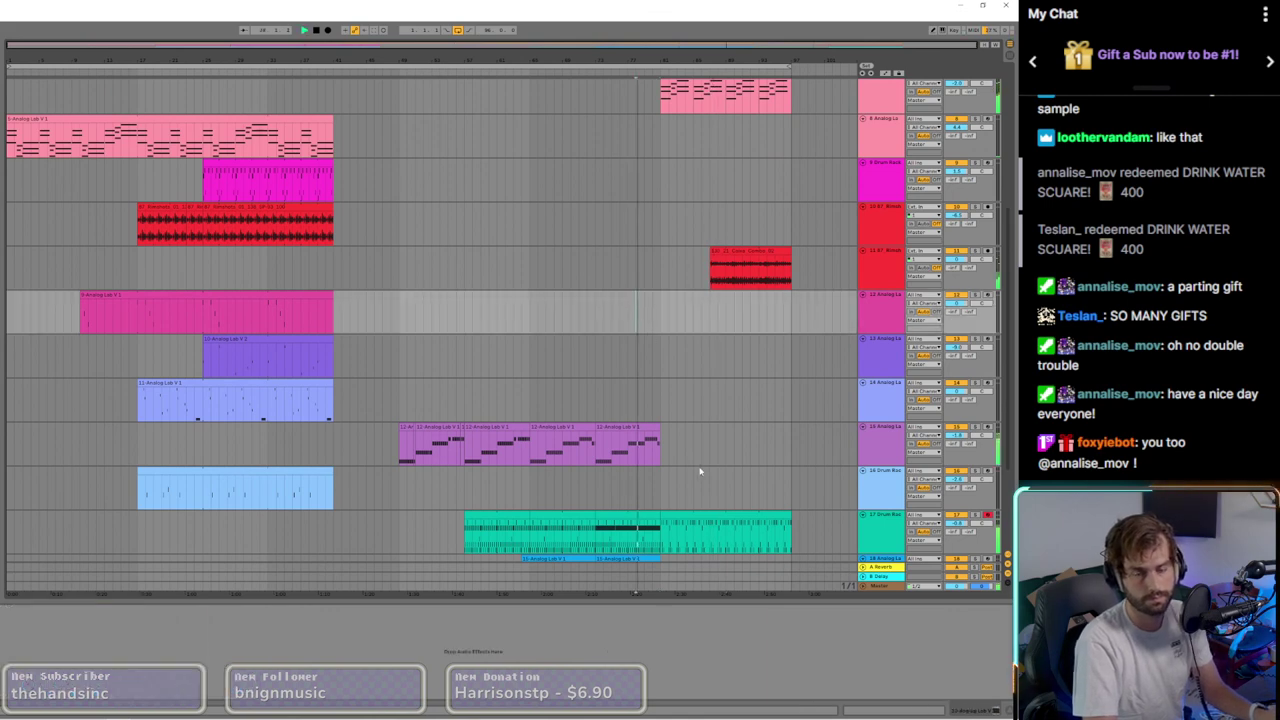
{"action": "left_click", "coordinate": [655, 507]}
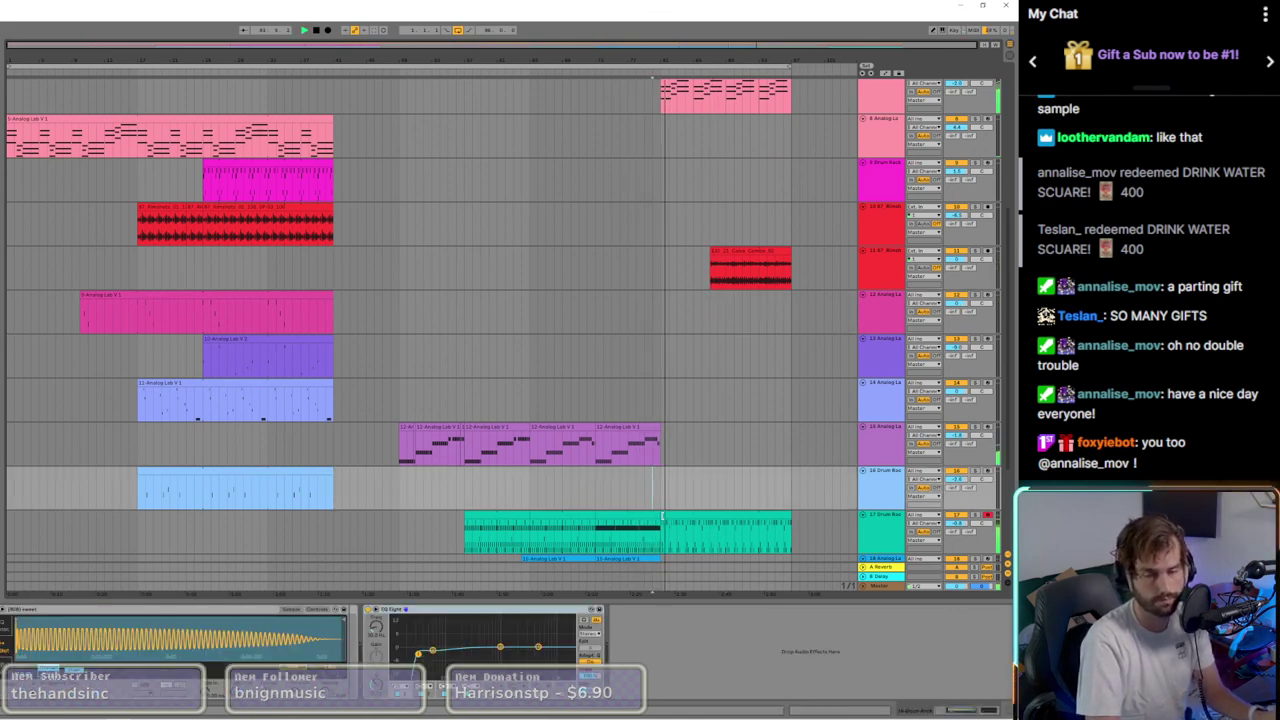
{"action": "scroll", "coordinate": [674, 434], "scroll_direction": "down", "scroll_amount": 2}
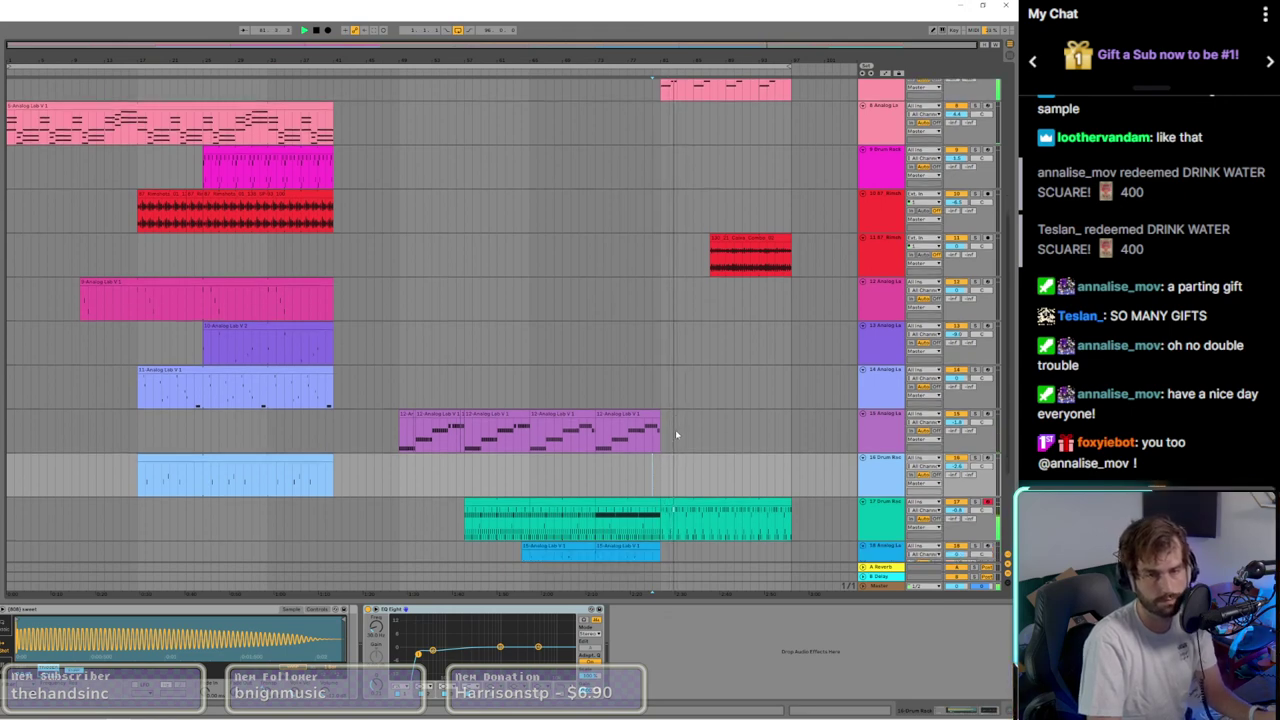
{"action": "scroll", "coordinate": [734, 292], "scroll_direction": "up", "scroll_amount": 3}
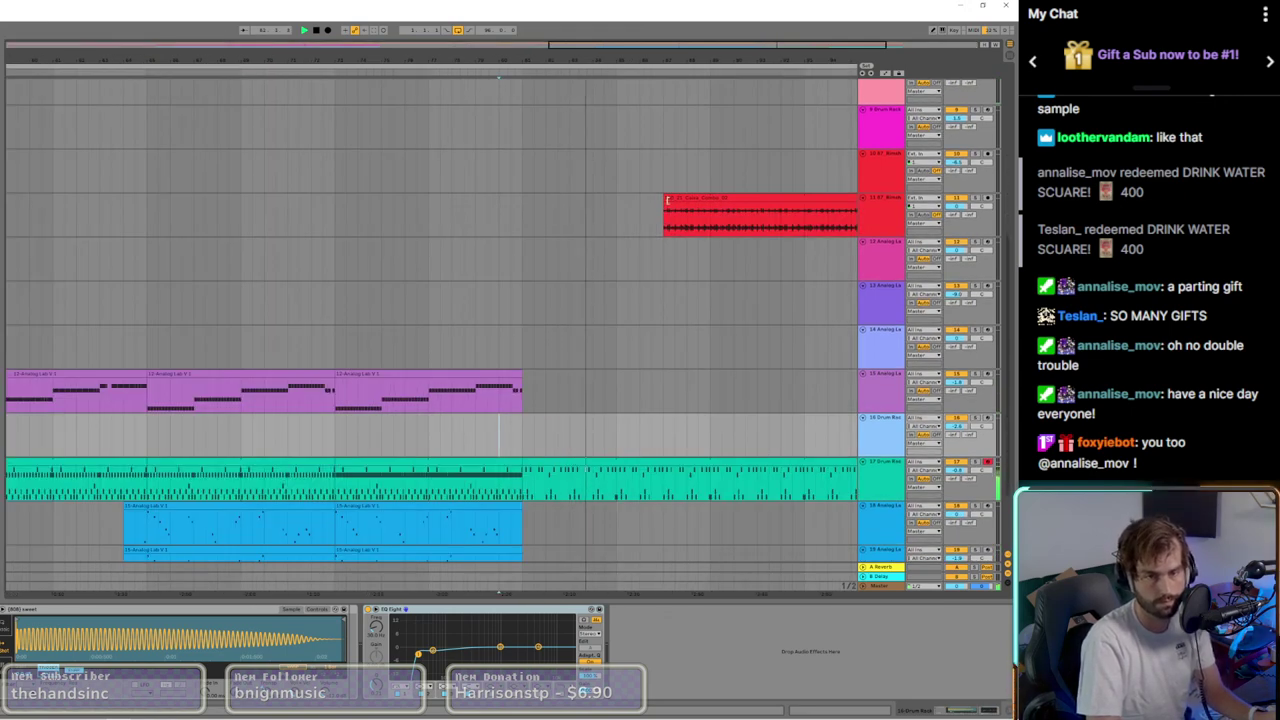
{"action": "left_click", "coordinate": [695, 208]}
{"action": "scroll", "coordinate": [687, 286], "scroll_direction": "down", "scroll_amount": 3, "text": "ctrl"}
{"action": "scroll", "coordinate": [687, 286], "scroll_direction": "down", "scroll_amount": 2}
{"action": "scroll", "coordinate": [691, 397], "scroll_direction": "up", "scroll_amount": 3, "text": "ctrl"}
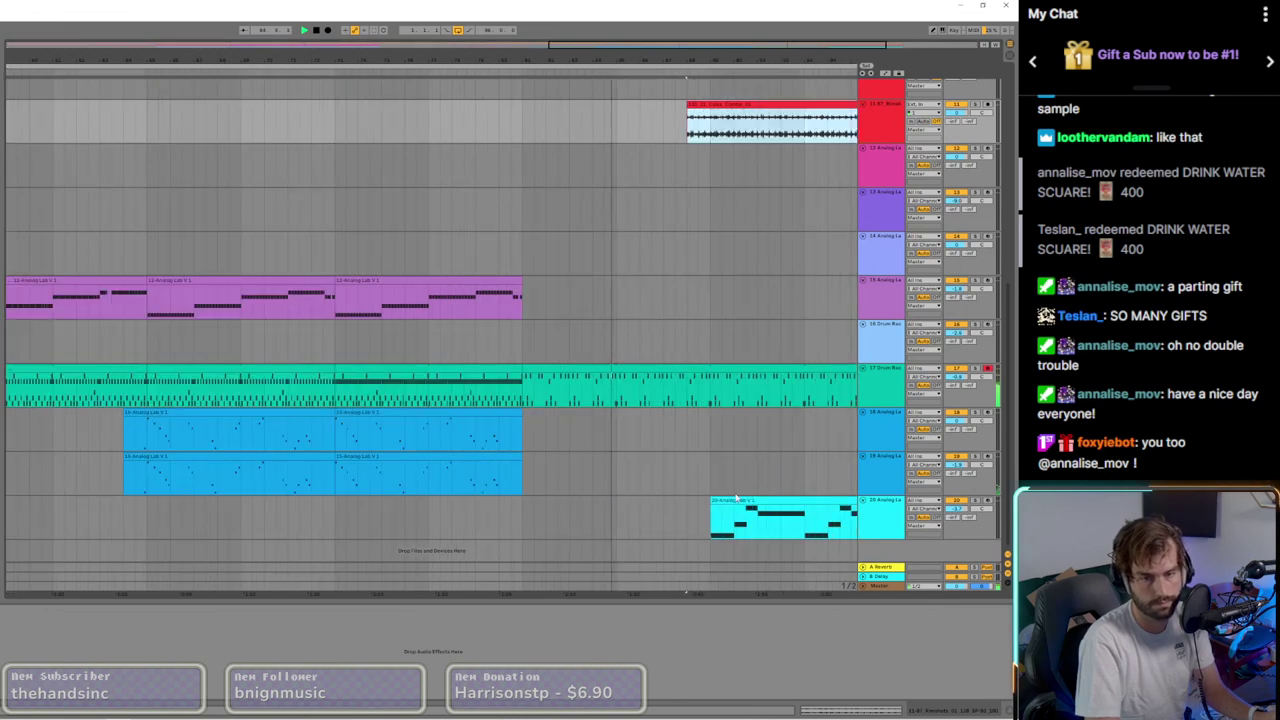
{"action": "scroll", "coordinate": [694, 400], "scroll_direction": "down", "scroll_amount": 3, "text": "ctrl"}
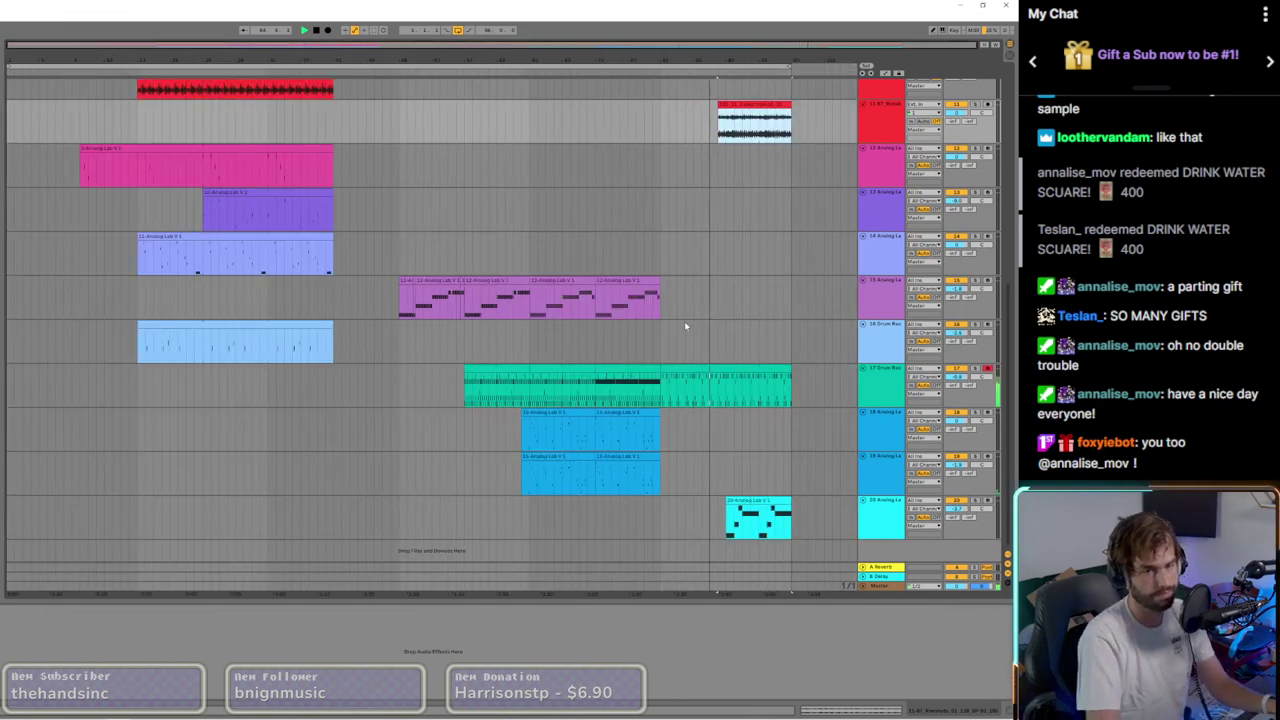
Step: Delete the audio from the closing section of track 4, including the short piece at the section's start
{"action": "scroll", "coordinate": [684, 321], "scroll_direction": "up", "scroll_amount": 6}
{"action": "scroll", "coordinate": [780, 130], "scroll_direction": "up", "scroll_amount": 3}
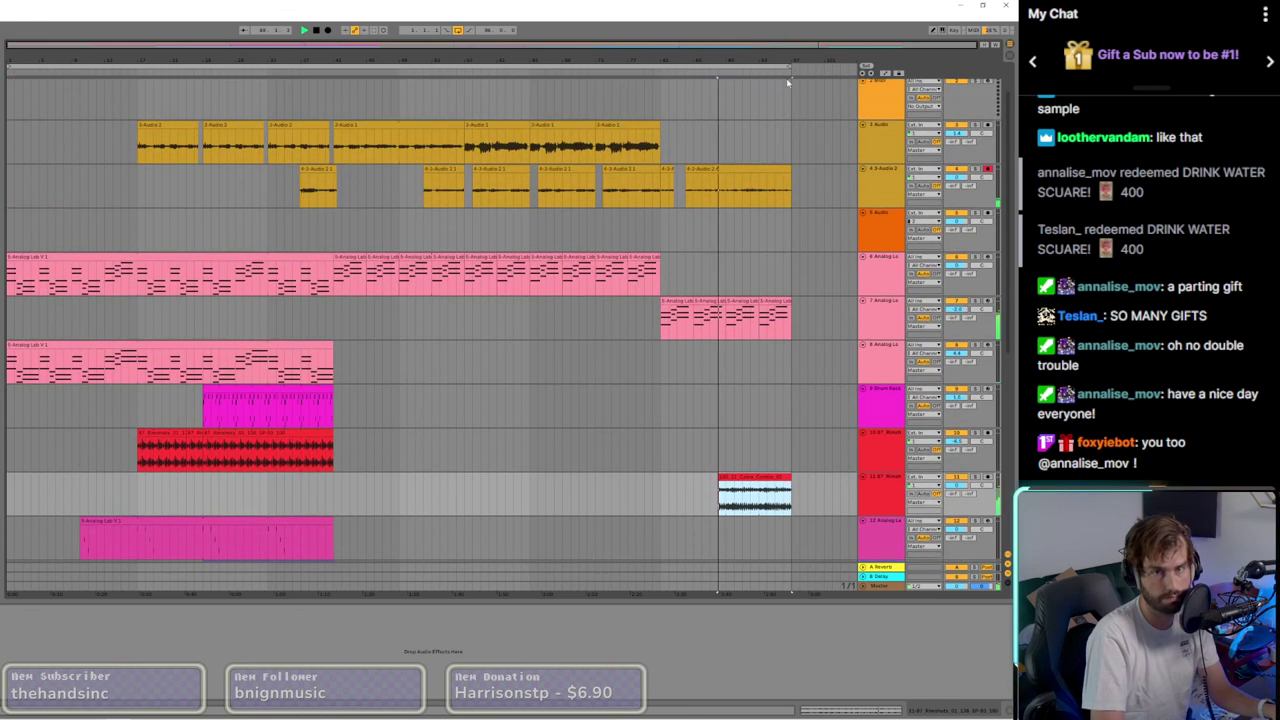
{"action": "left_click", "coordinate": [754, 168]}
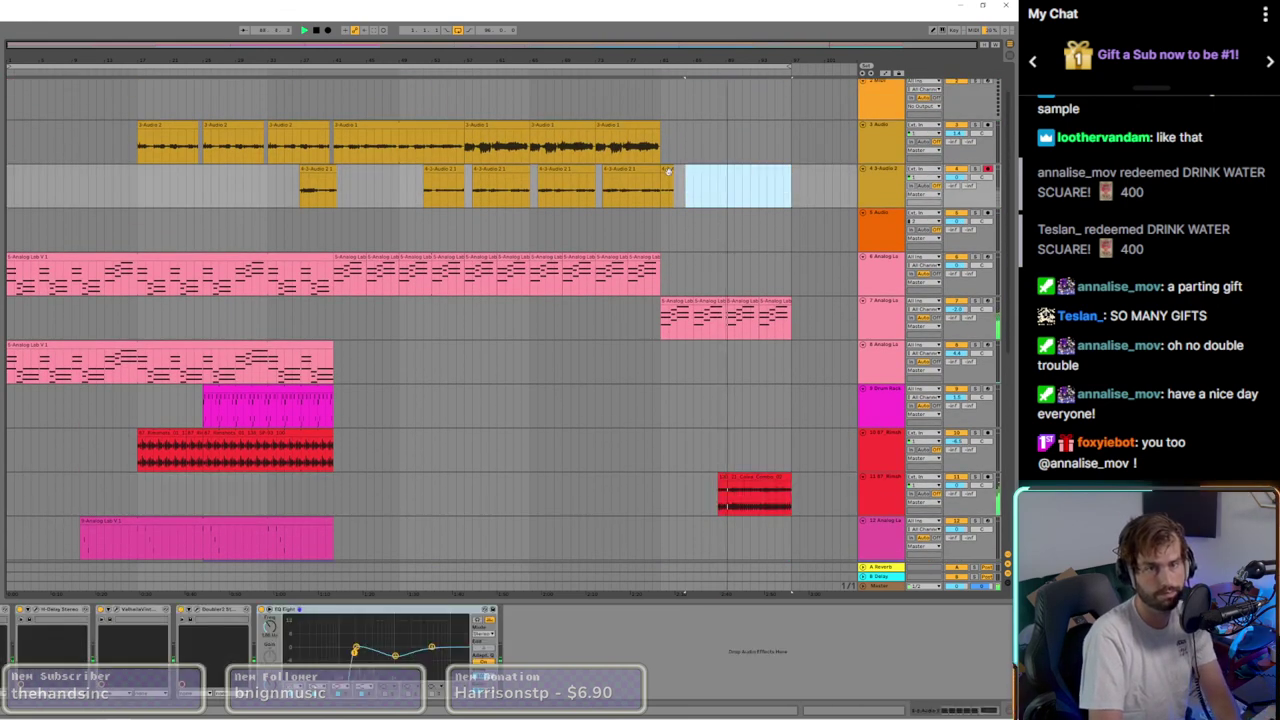
{"action": "key", "text": "Delete"}
Step: Extend the loop end, the last clip on 7 Analog Lab and the closing 17 Drum Rack clip past the closing section's end
{"action": "left_click_drag", "start_coordinate": [793, 68], "coordinate": [807, 68]}
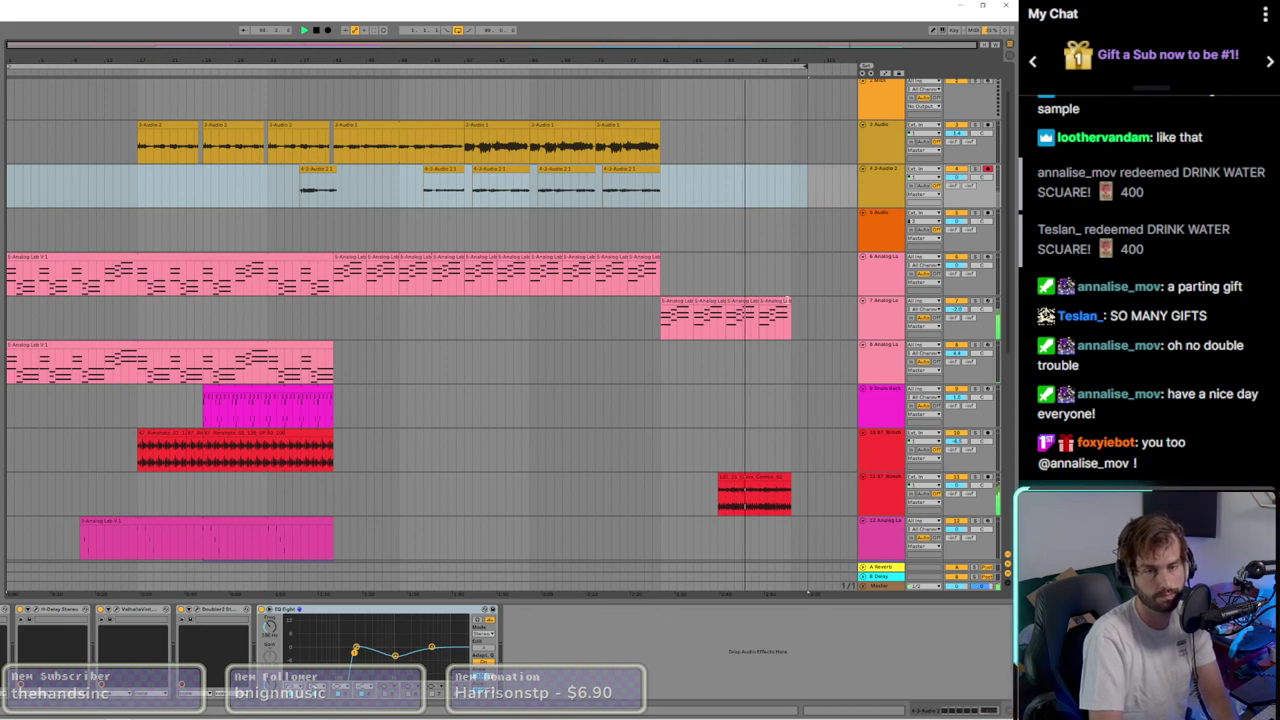
{"action": "left_click_drag", "start_coordinate": [790, 317], "coordinate": [807, 317]}
{"action": "scroll", "coordinate": [800, 400], "scroll_direction": "down", "scroll_amount": 6}
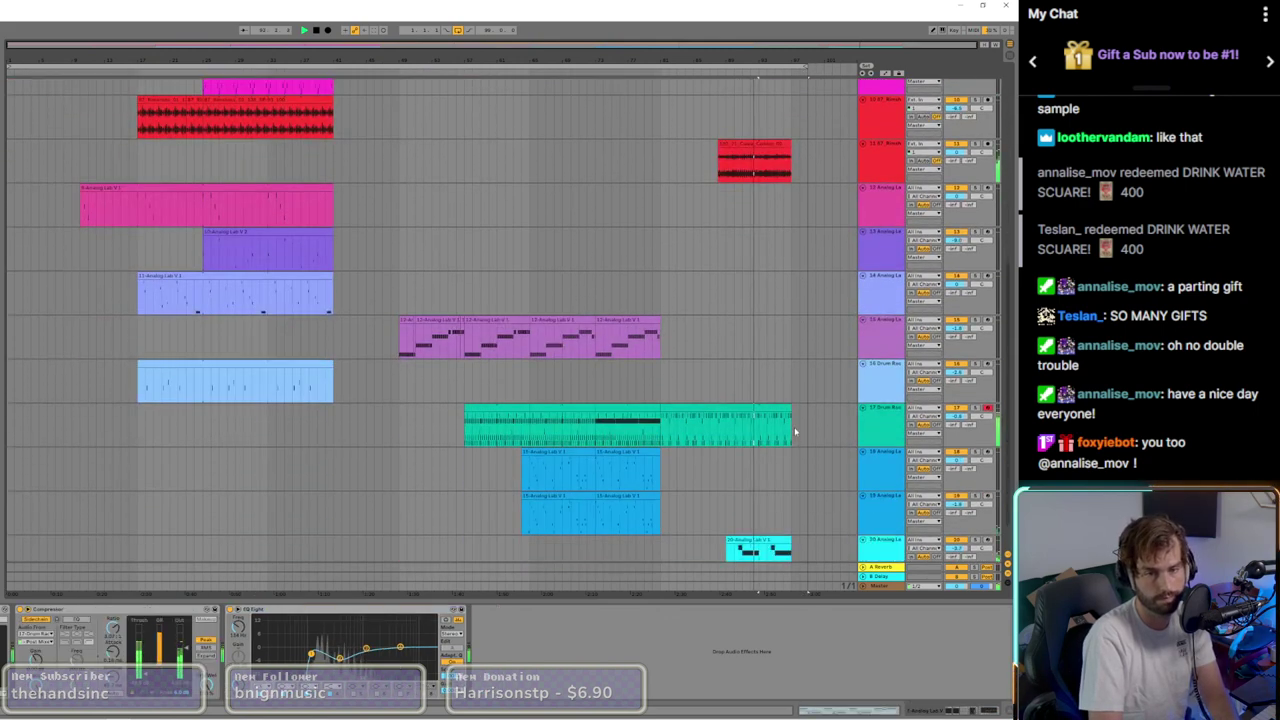
{"action": "left_click", "coordinate": [795, 425]}
Step: Shorten the extended last clip on 7 Analog Lab so it ends near the end of the drum clip
{"action": "scroll", "coordinate": [805, 314], "scroll_direction": "up", "scroll_amount": 4}
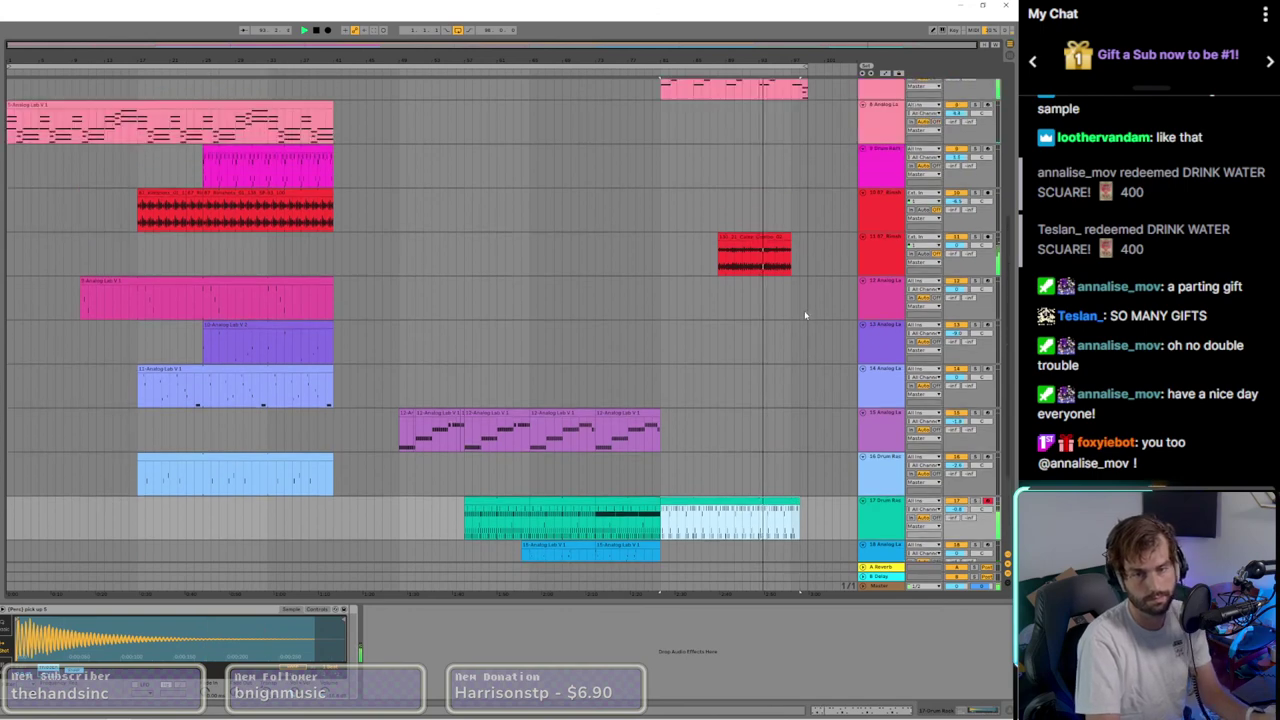
{"action": "scroll", "coordinate": [807, 170], "scroll_direction": "up", "scroll_amount": 5}
{"action": "left_click_drag", "start_coordinate": [805, 182], "coordinate": [754, 184]}
{"action": "scroll", "coordinate": [765, 239], "scroll_direction": "down", "scroll_amount": 5}
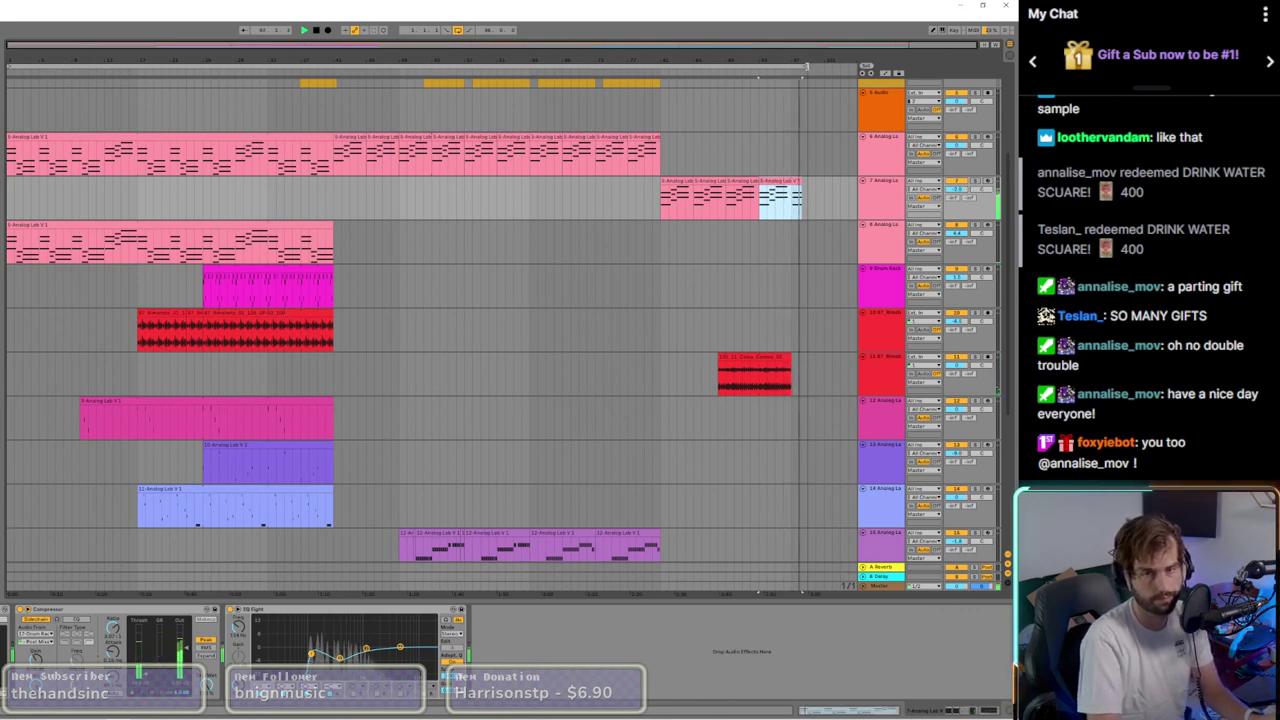
Step: Stop playback and set the loop region to match the trimmed loop clip on track 11
{"action": "left_click_drag", "start_coordinate": [806, 67], "coordinate": [790, 67]}
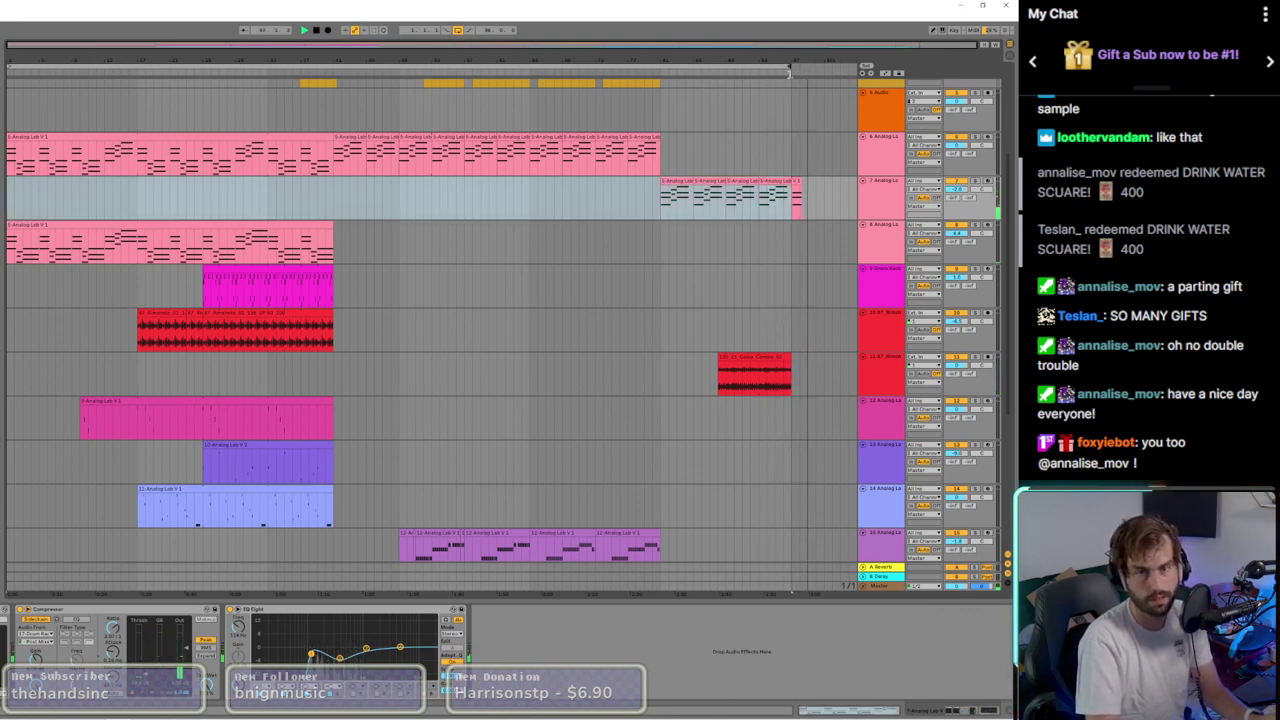
{"action": "key", "text": "space"}
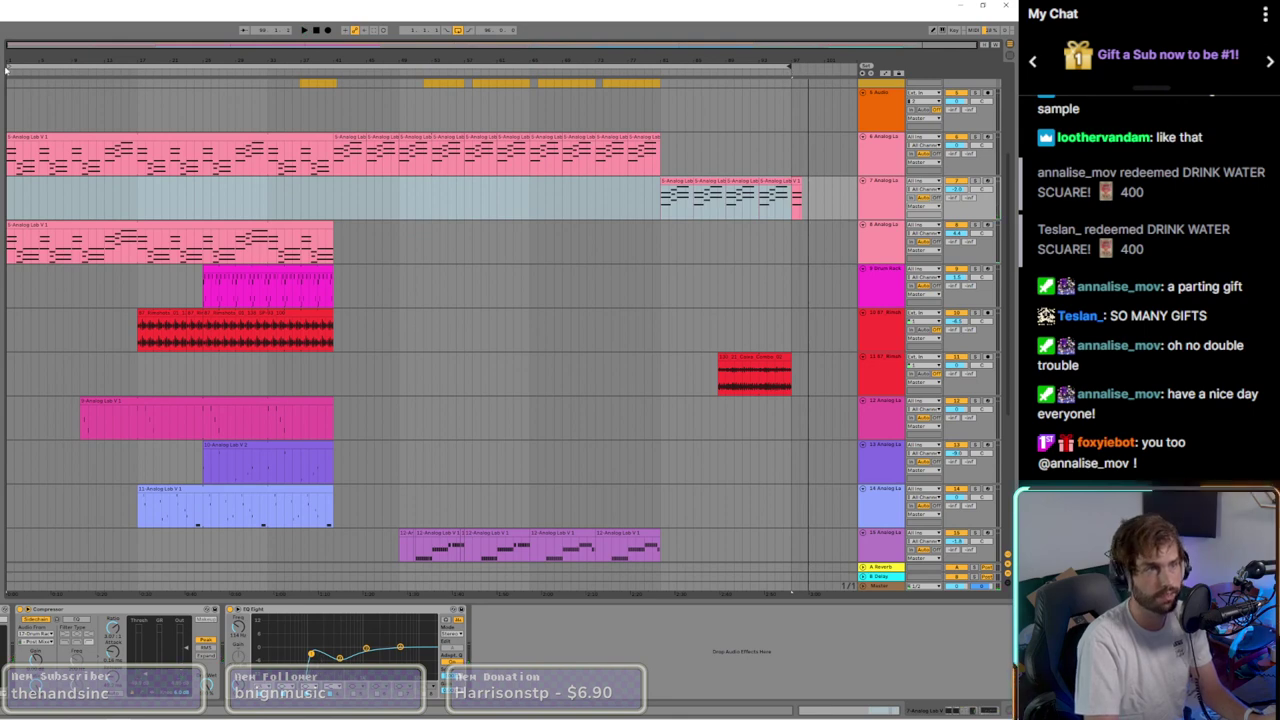
{"action": "left_click_drag", "start_coordinate": [12, 68], "coordinate": [718, 67]}
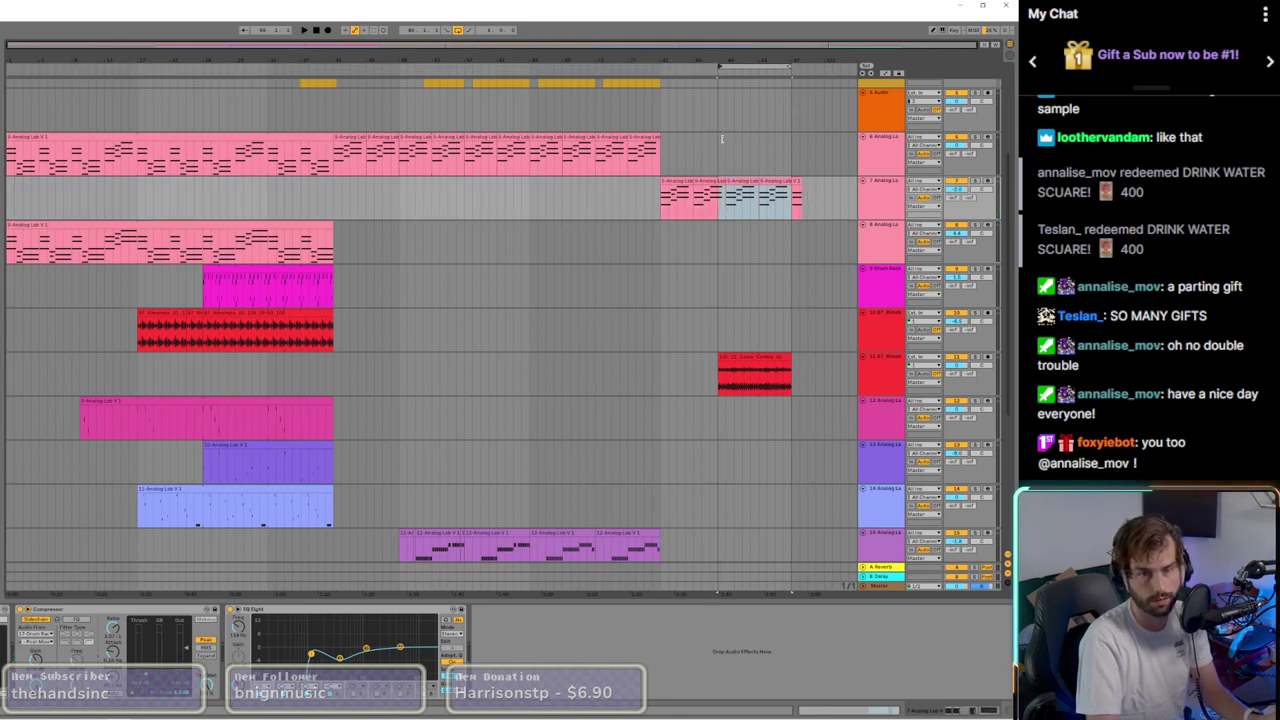
Step: Duplicate the looped time range across all tracks twice to lengthen the closing section
{"action": "left_click", "coordinate": [753, 66]}
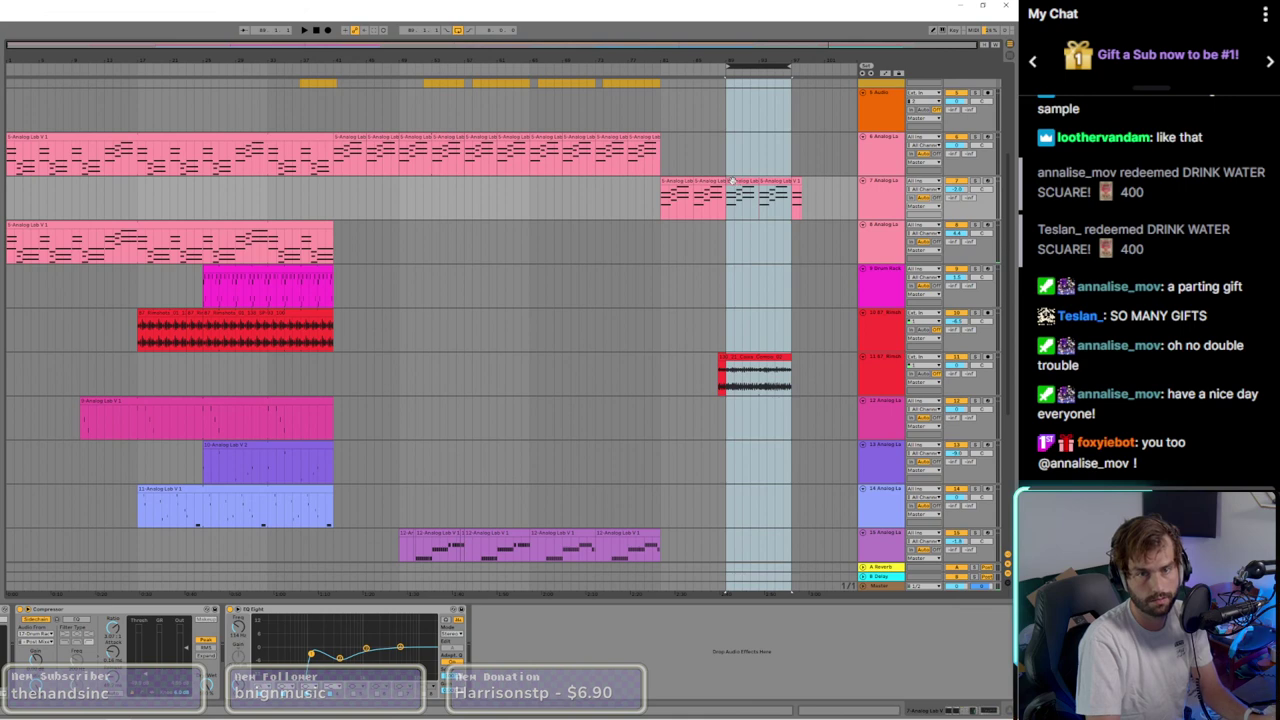
{"action": "key", "text": "ctrl+d"}
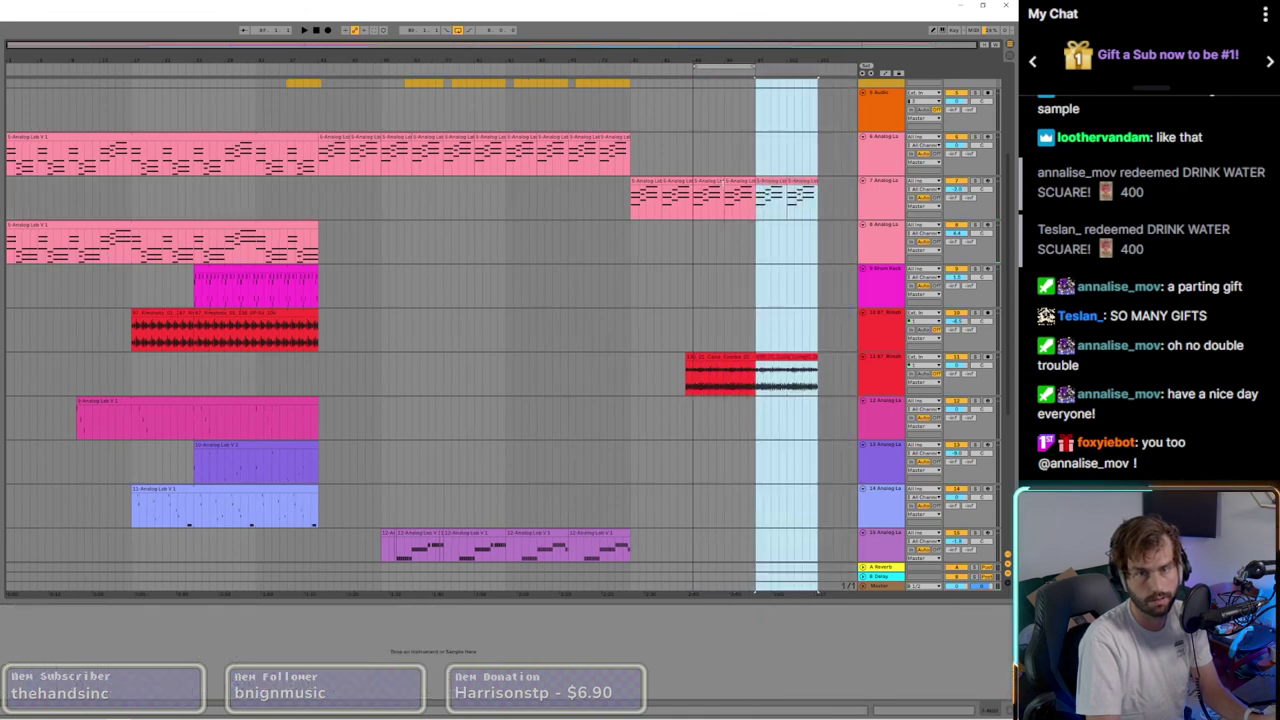
{"action": "key", "text": "ctrl+d"}
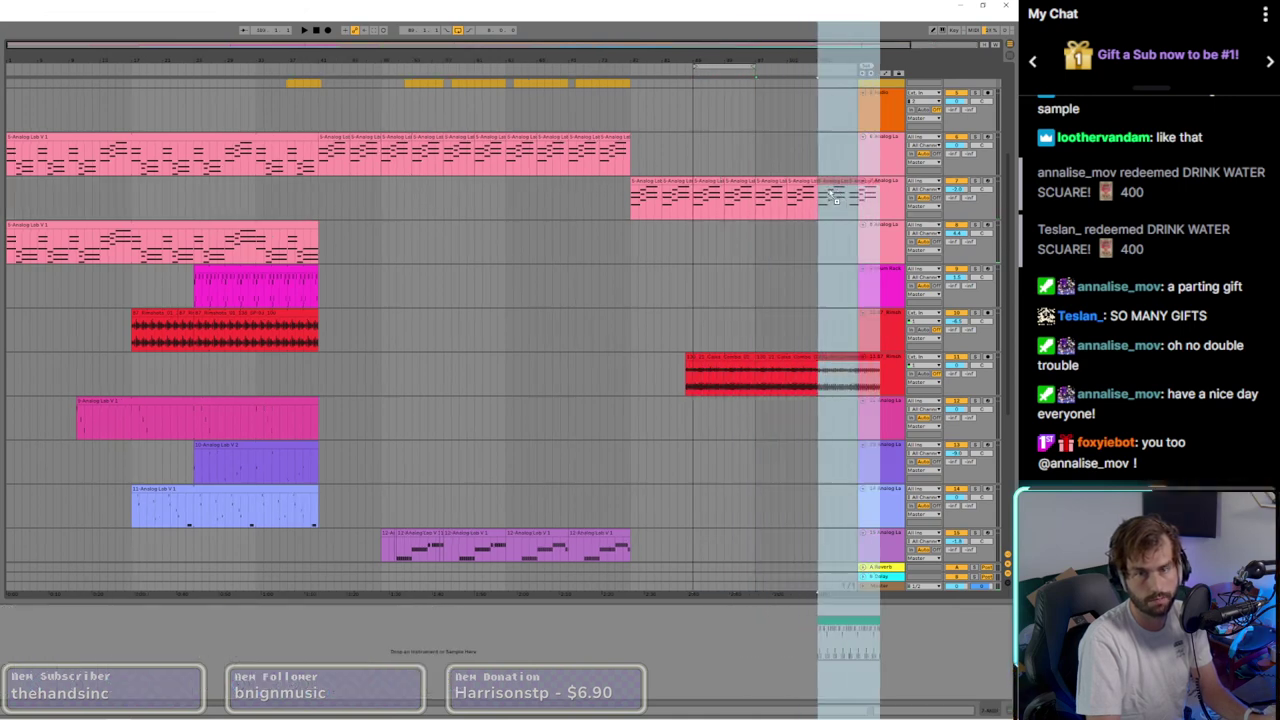
Step: Extend the last duplicated clip on 7 Analog Lab slightly past the track 11 loop's end, and the 17 Drum Rack clip a little further
{"action": "left_click_drag", "start_coordinate": [829, 188], "coordinate": [798, 182]}
{"action": "scroll", "coordinate": [823, 230], "scroll_direction": "up", "scroll_amount": 5}
{"action": "left_click", "coordinate": [789, 289]}
{"action": "scroll", "coordinate": [803, 331], "scroll_direction": "down", "scroll_amount": 4}
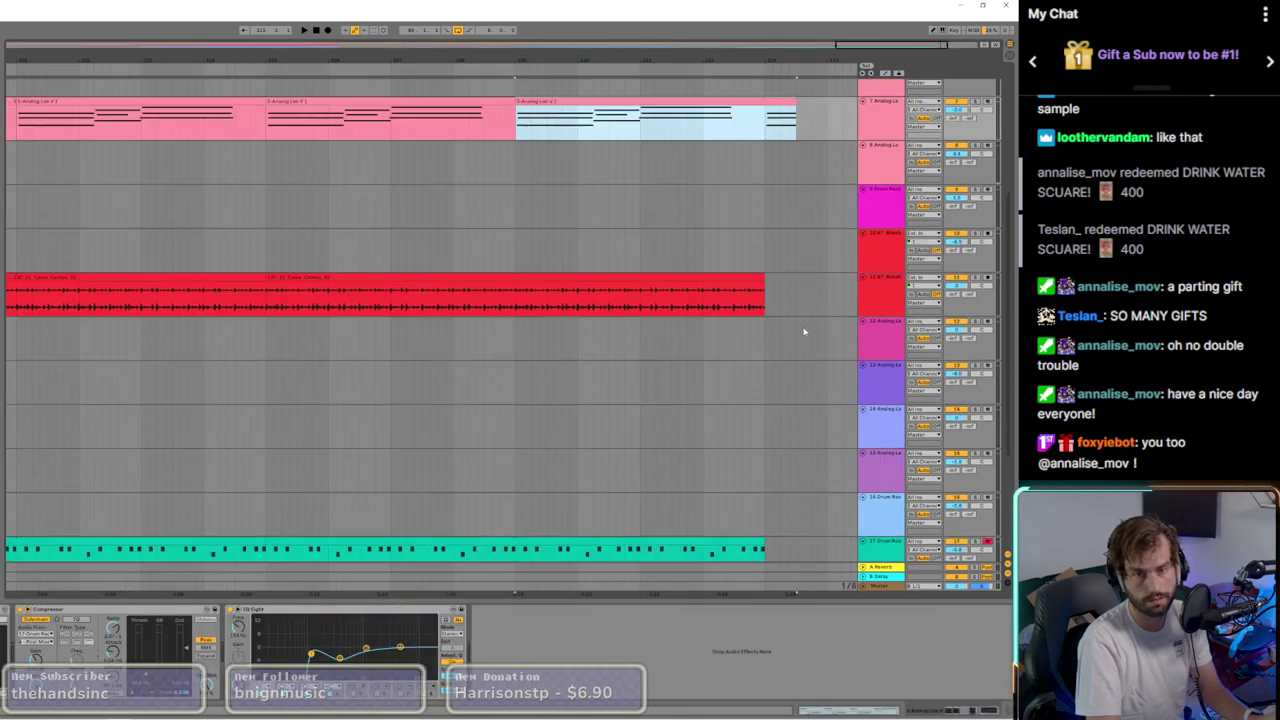
{"action": "left_click_drag", "start_coordinate": [789, 394], "coordinate": [827, 402]}
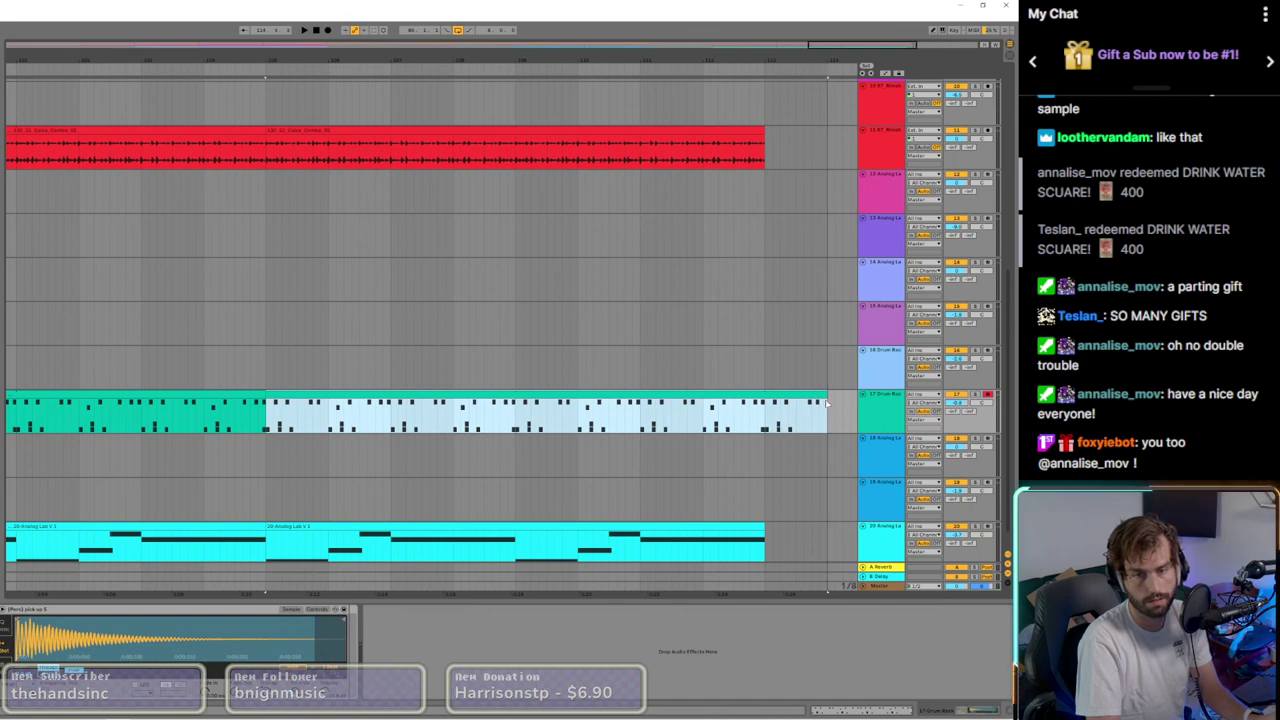
Step: Audition the song's ending from the end of the track 11 loop and stop playback
{"action": "scroll", "coordinate": [795, 330], "scroll_direction": "up", "scroll_amount": 4}
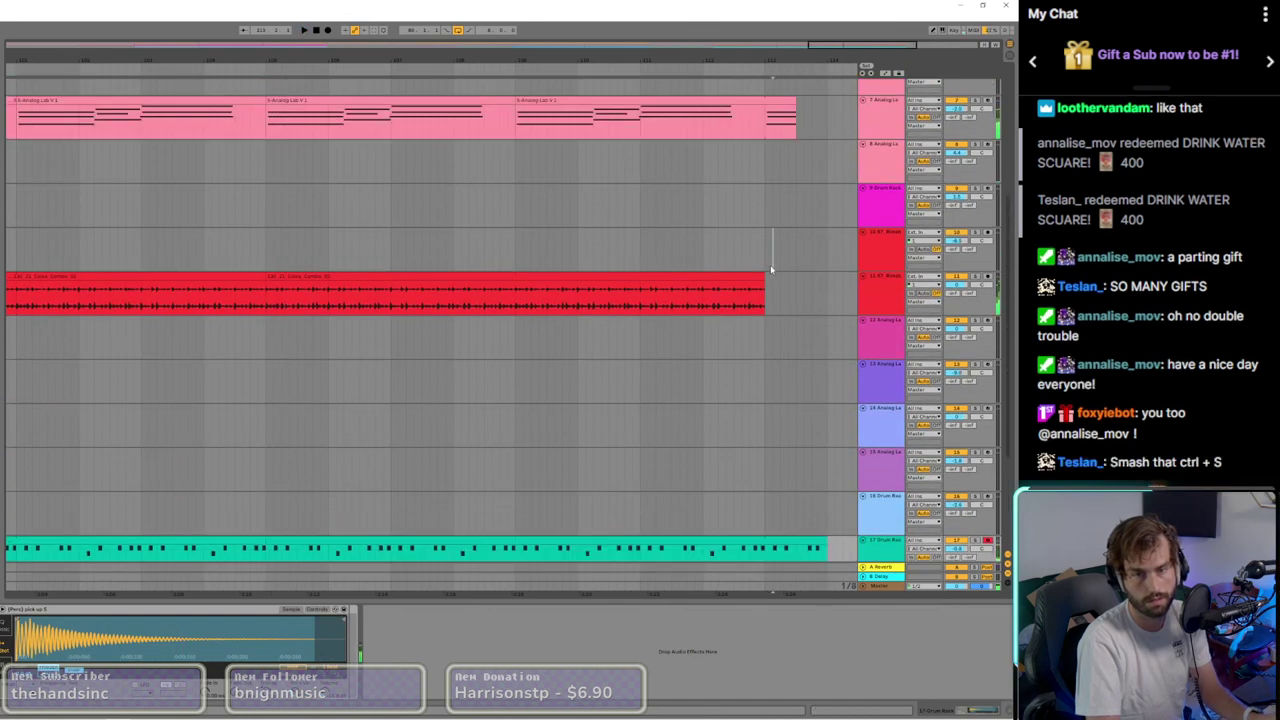
{"action": "left_click", "coordinate": [768, 263]}
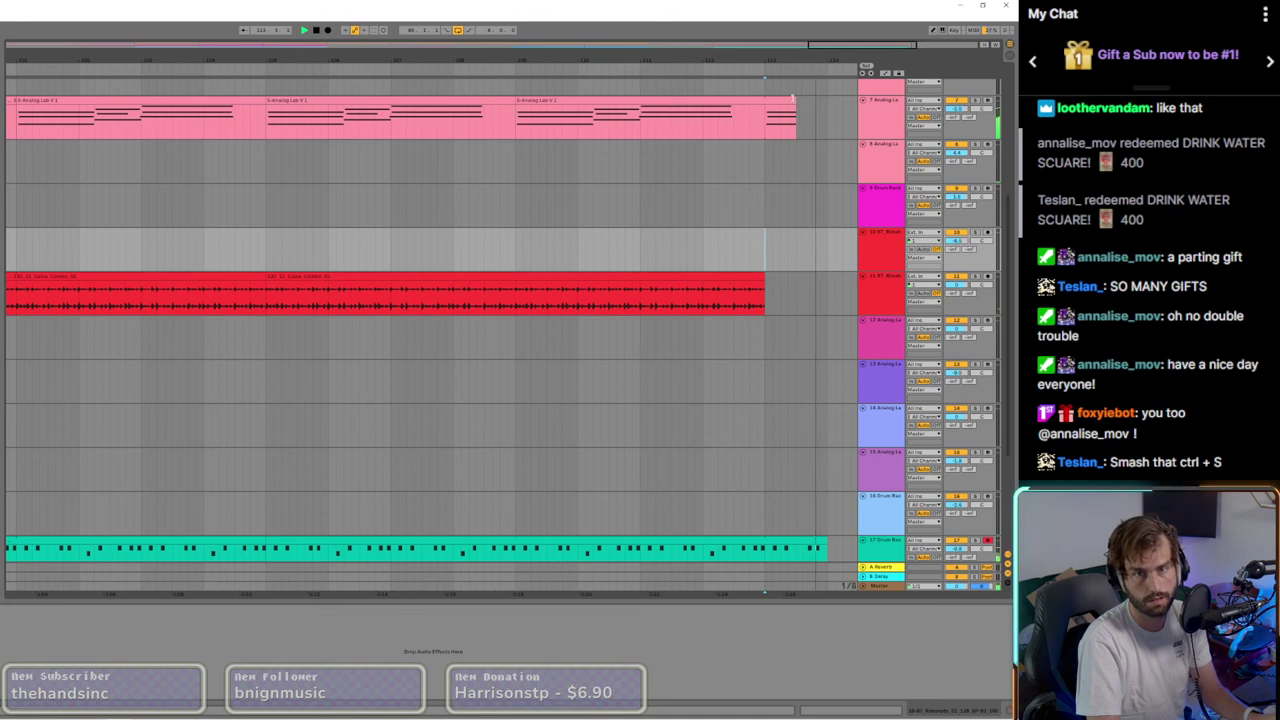
{"action": "scroll", "coordinate": [794, 186], "scroll_direction": "down", "scroll_amount": 6}
{"action": "scroll", "coordinate": [689, 123], "scroll_direction": "up", "scroll_amount": 3}
{"action": "key", "text": "space"}
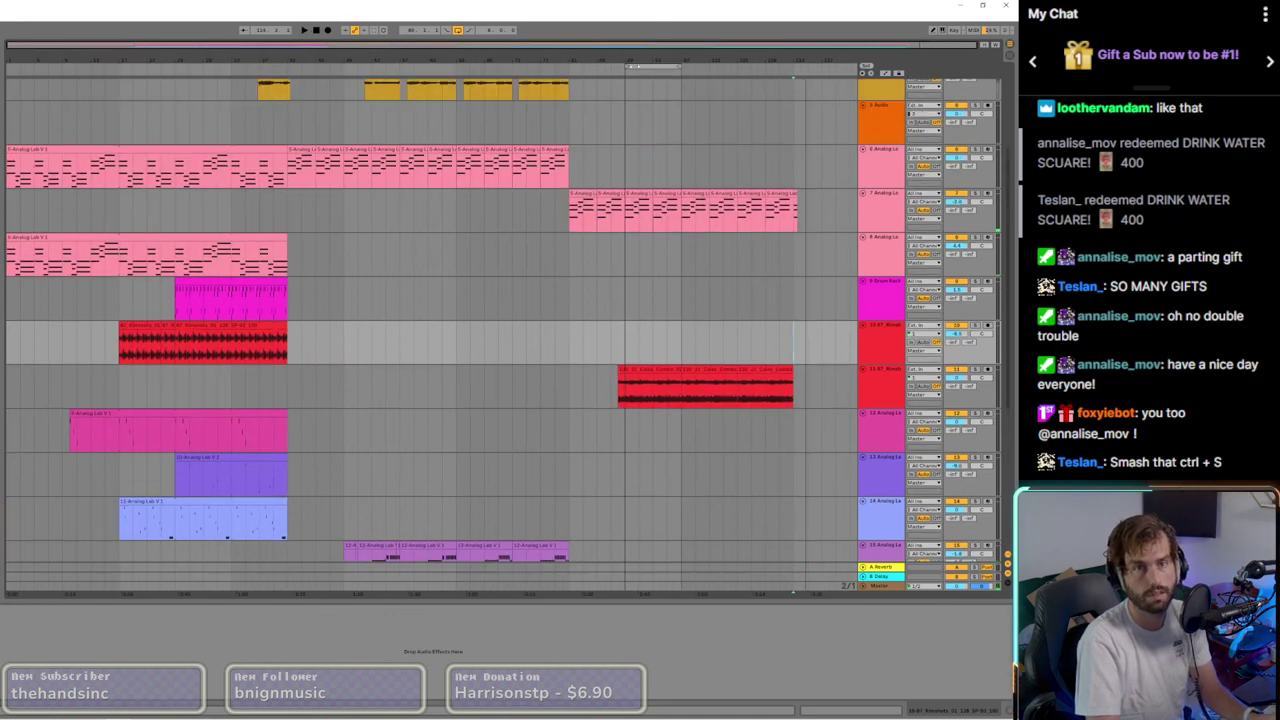
Step: Set the loop region from the song's start to the end of the last 7 Analog Lab clip and play the song through
{"action": "left_click", "coordinate": [630, 66]}
{"action": "left_click_drag", "start_coordinate": [161, 91], "coordinate": [6, 91]}
{"action": "left_click_drag", "start_coordinate": [676, 66], "coordinate": [793, 86]}
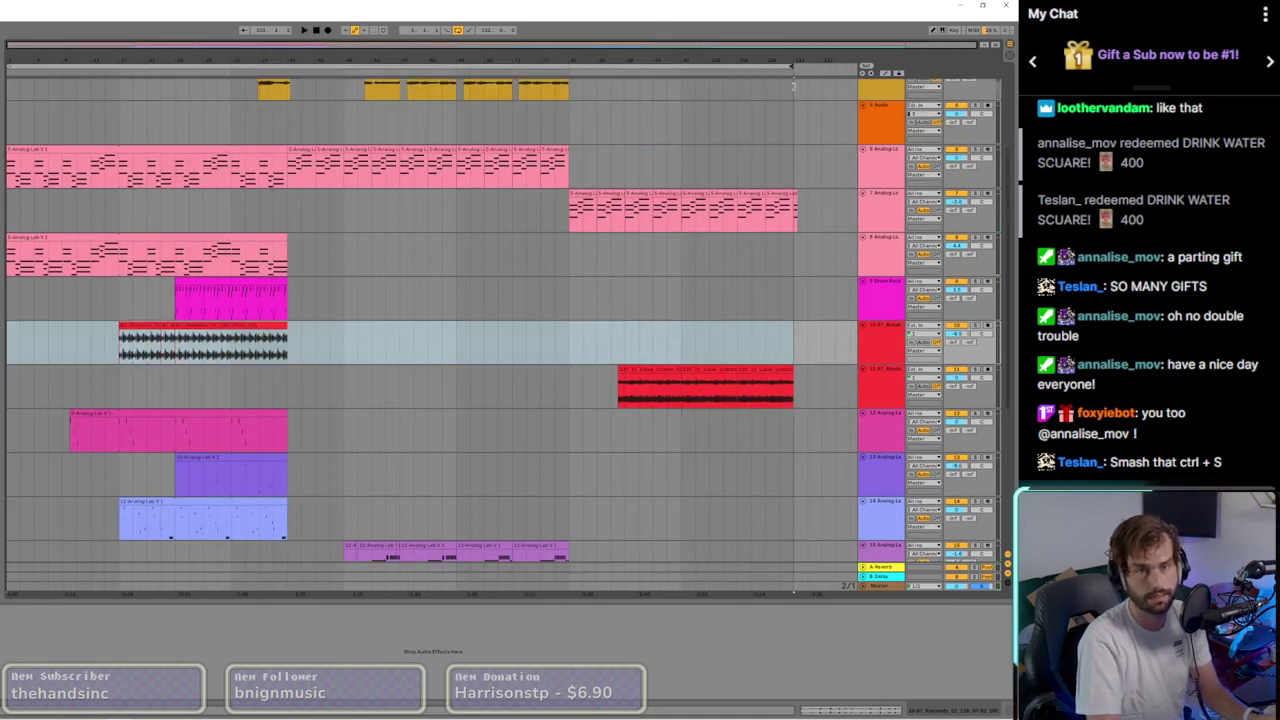
{"action": "scroll", "coordinate": [802, 91], "scroll_direction": "up", "scroll_amount": 5}
{"action": "left_click_drag", "start_coordinate": [683, 67], "coordinate": [716, 67]}
{"action": "left_click", "coordinate": [317, 31]}
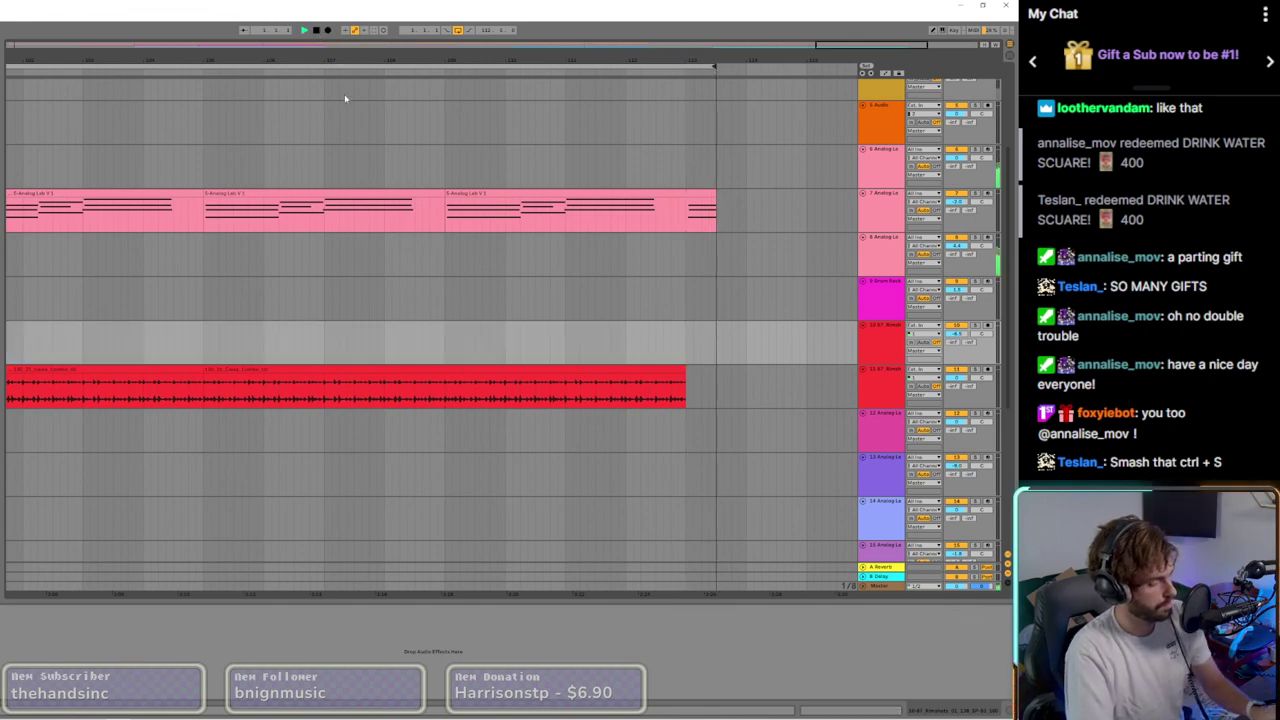
{"action": "scroll", "coordinate": [232, 320], "scroll_direction": "down", "scroll_amount": 10}
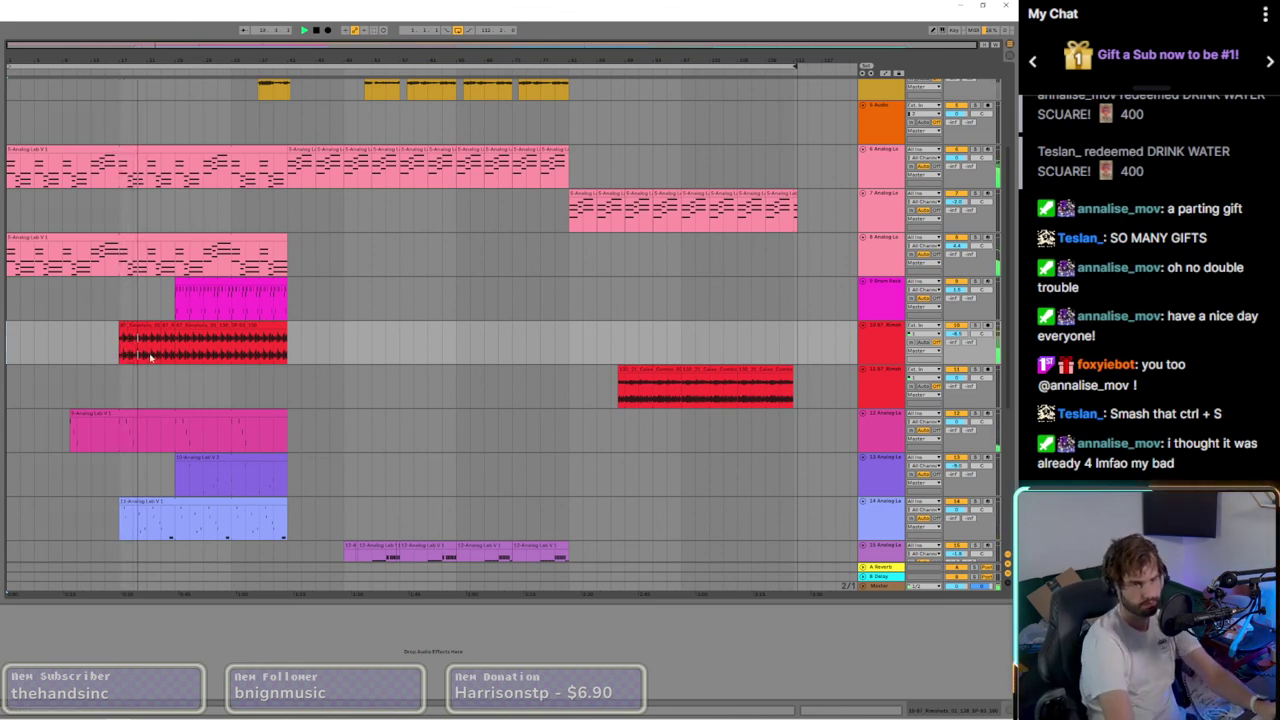
Step: Extend the start of the first audio clip on track 10 slightly earlier, just ahead of the track 14 clip's start
{"action": "scroll", "coordinate": [119, 354], "scroll_direction": "up", "scroll_amount": 5}
{"action": "left_click_drag", "start_coordinate": [119, 329], "coordinate": [104, 334]}
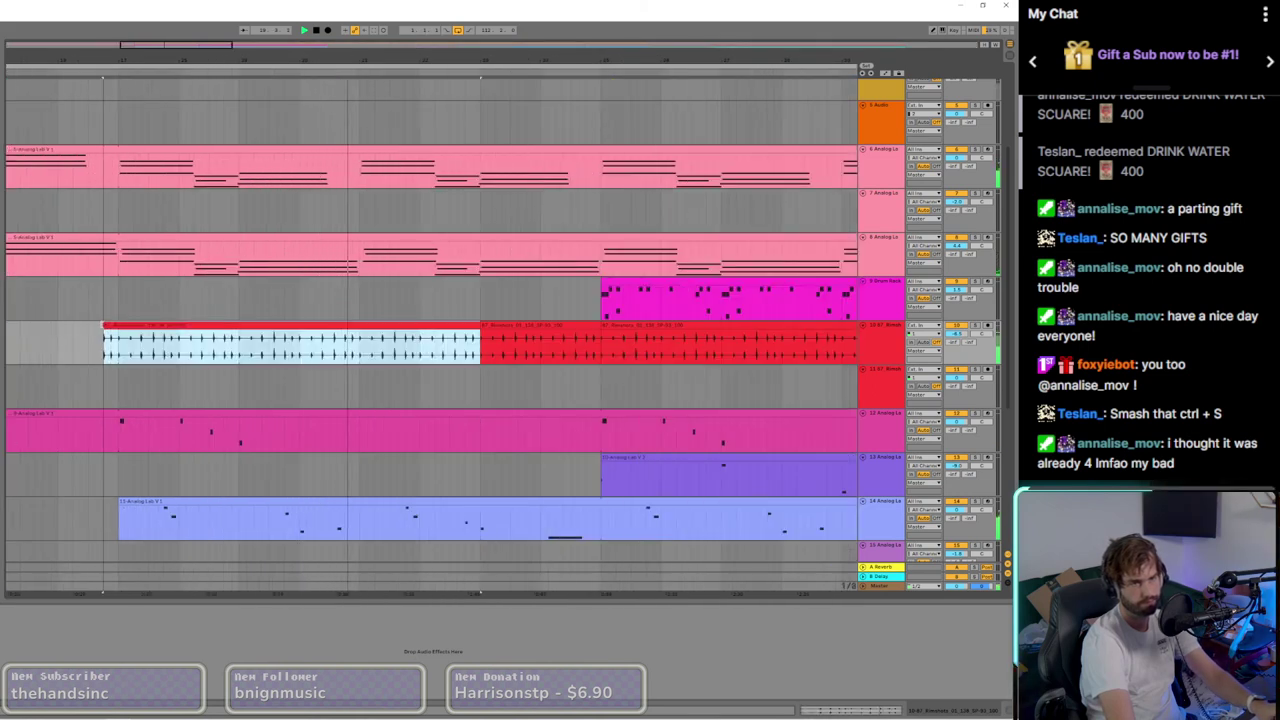
{"action": "scroll", "coordinate": [117, 360], "scroll_direction": "down", "scroll_amount": 5}
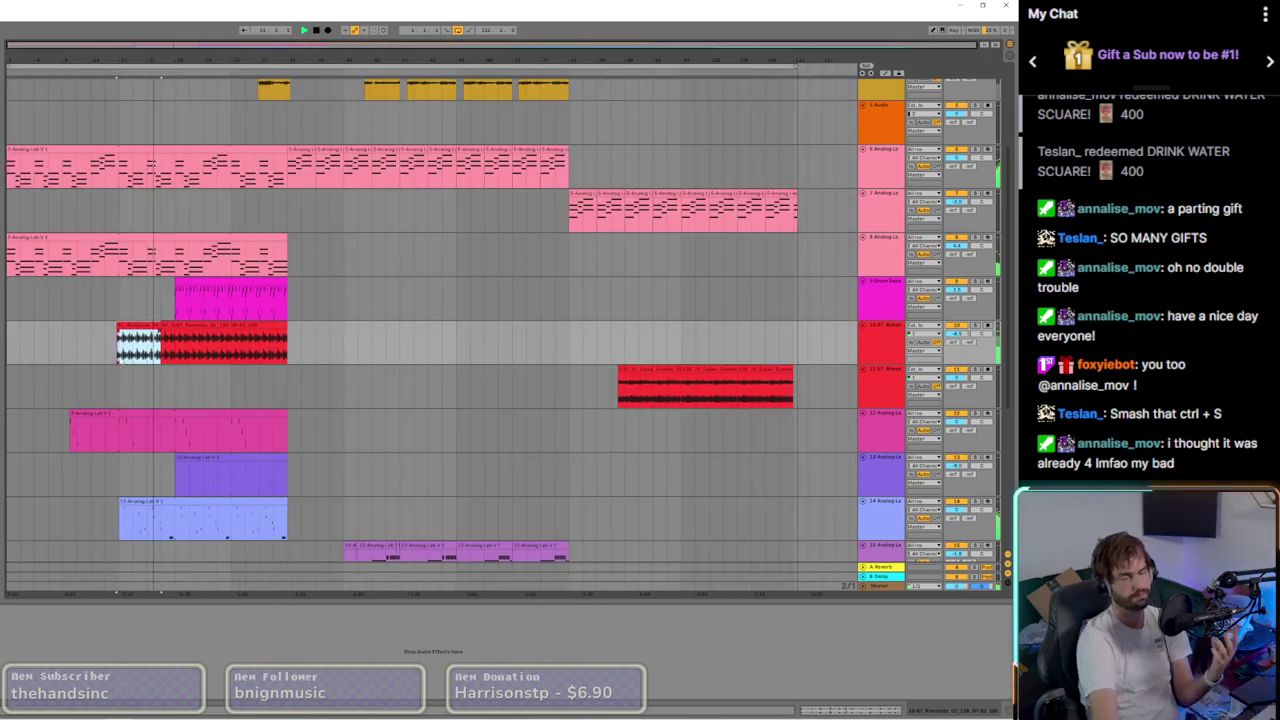
Step: Extend the loop end slightly past the final clip on 7 Analog Lab
{"action": "scroll", "coordinate": [186, 375], "scroll_direction": "up", "scroll_amount": 3}
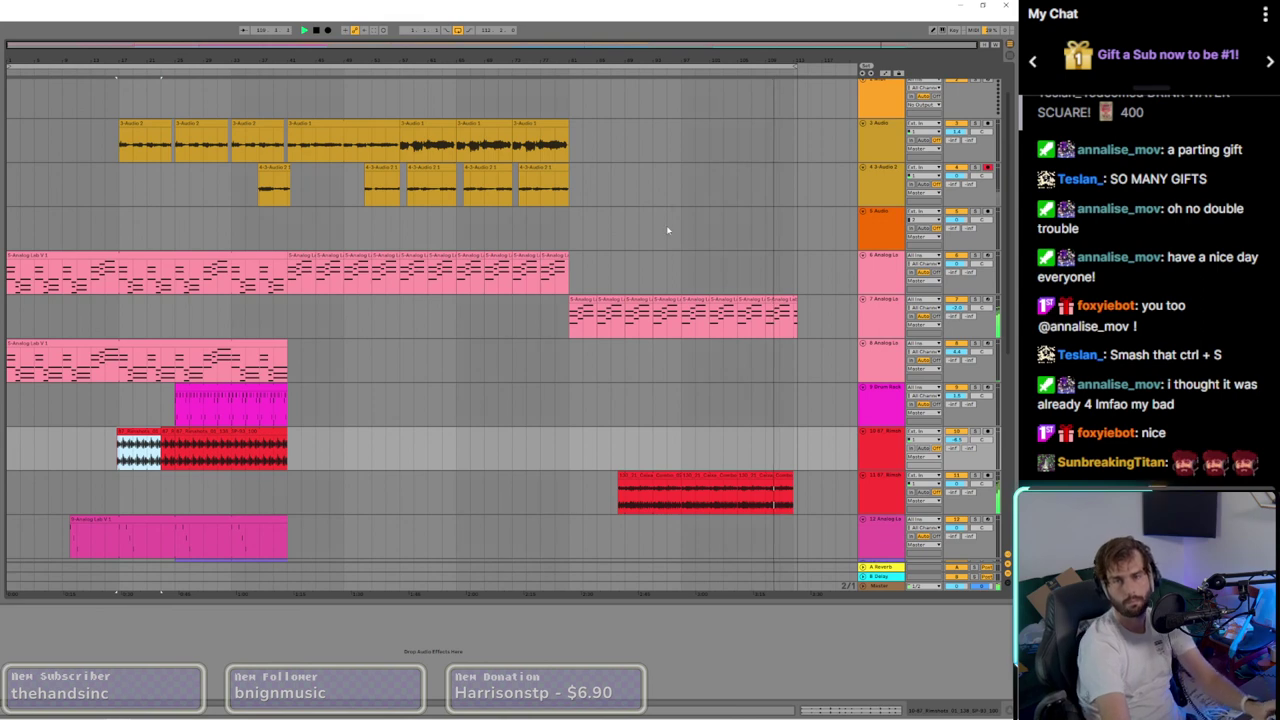
{"action": "left_click_drag", "start_coordinate": [796, 66], "coordinate": [807, 66]}
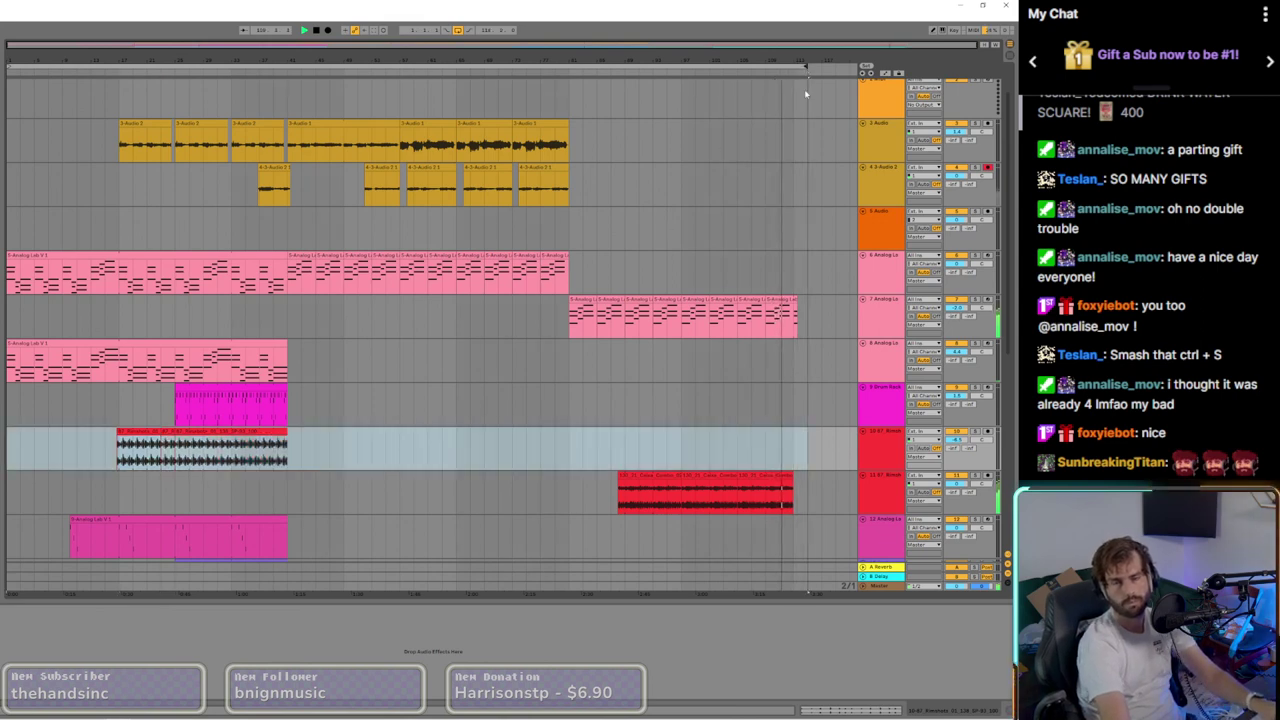